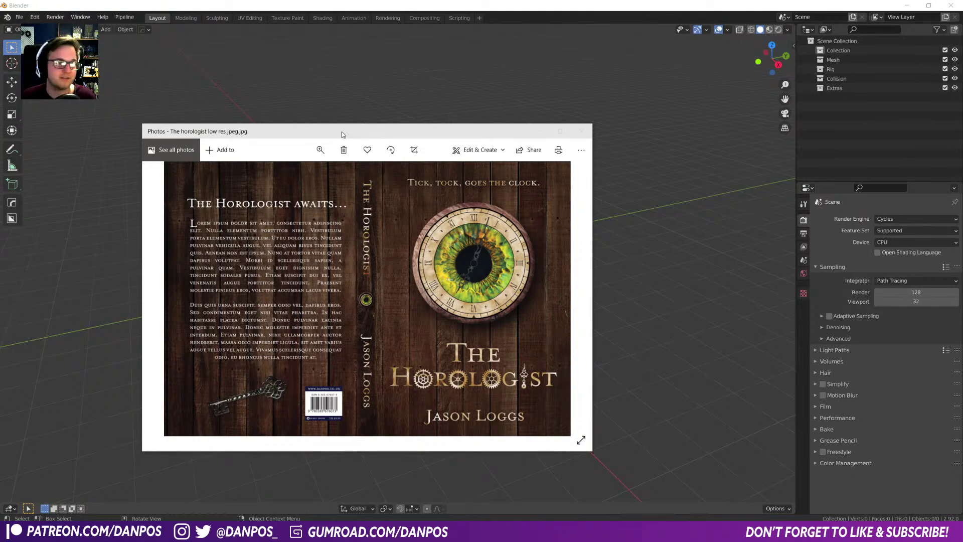
- Move the photo window showing the book cover off the Blender workspace
left_click_drag(342, 135, 368, 157)
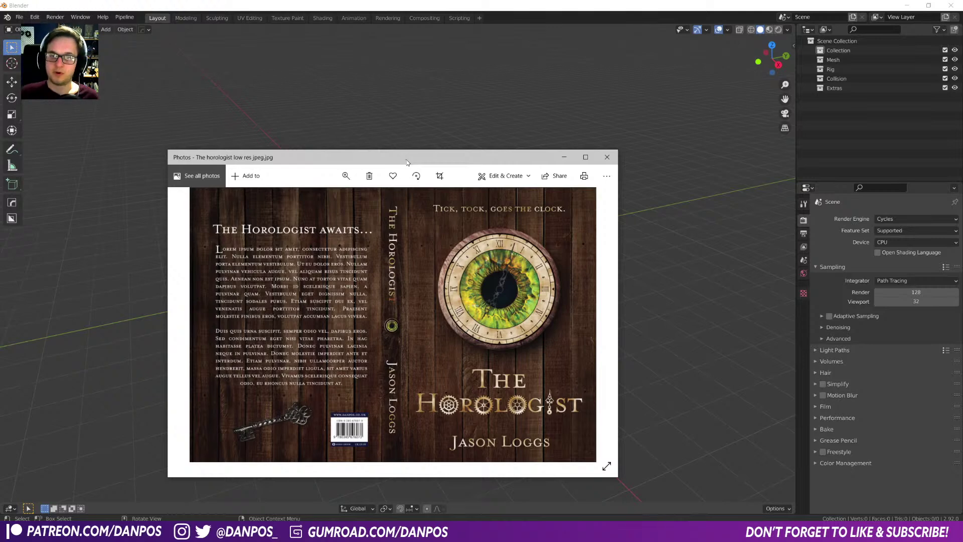
left_click_drag(406, 161, 503, 155)
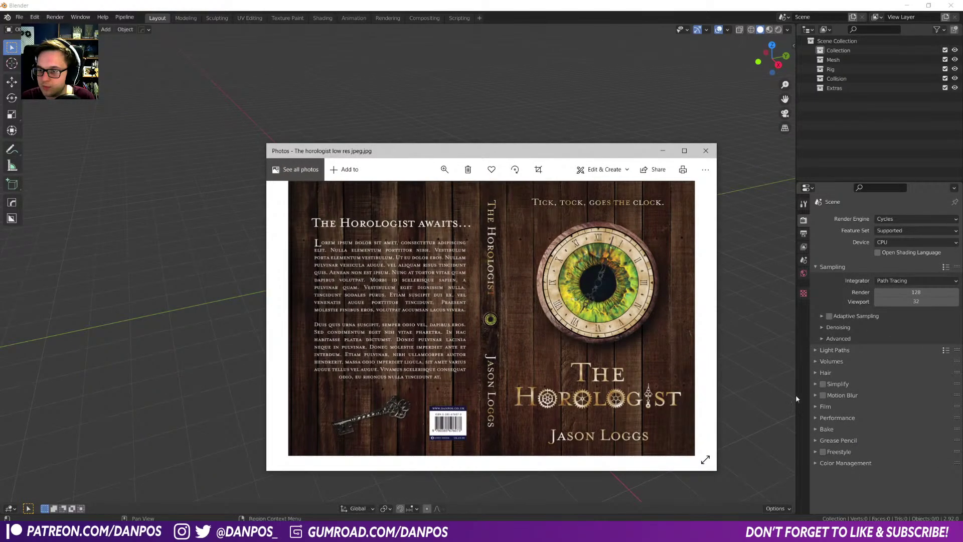
left_click_drag(542, 151, 962, 125)
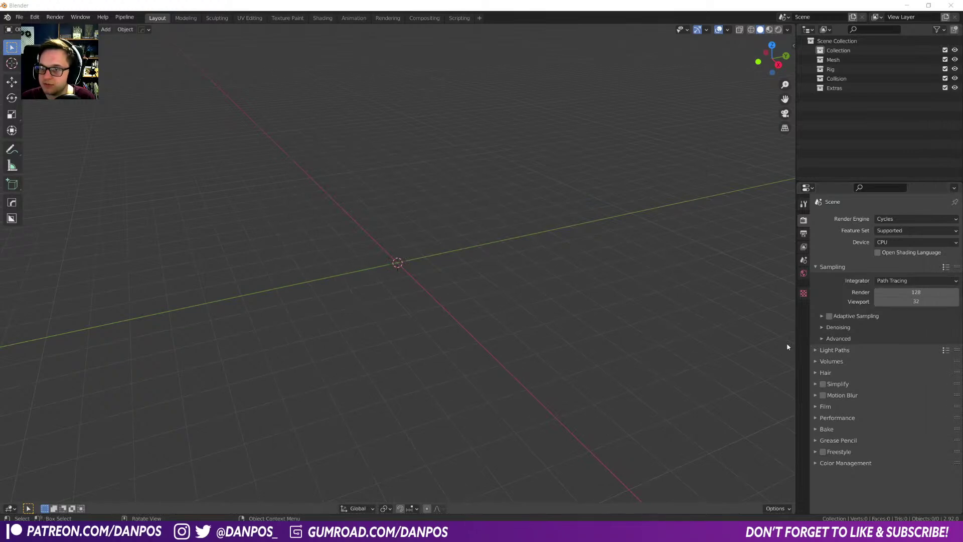
- Widen the Outliner and Properties column, split the Properties area horizontally, and turn the lower part into an Image Editor
left_click_drag(796, 483, 684, 484)
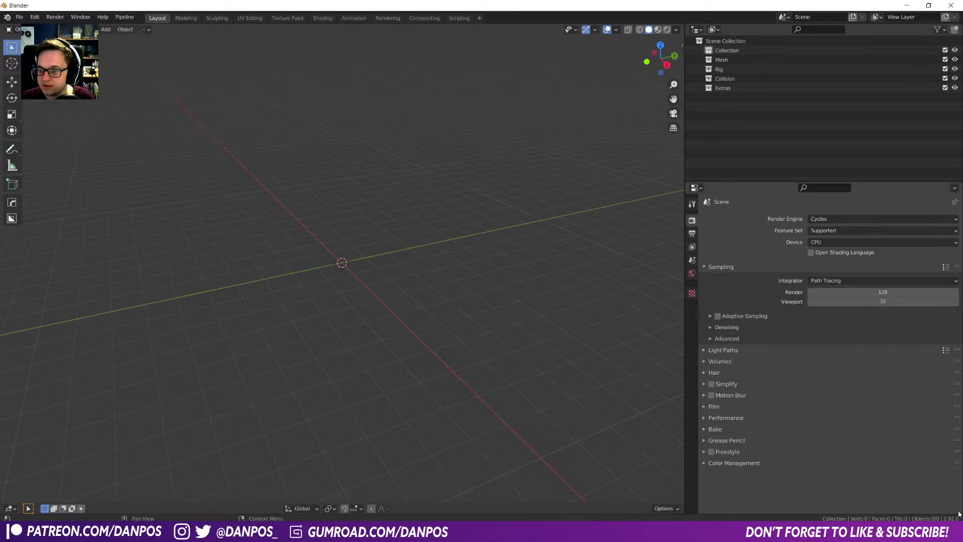
left_click_drag(958, 515, 802, 342)
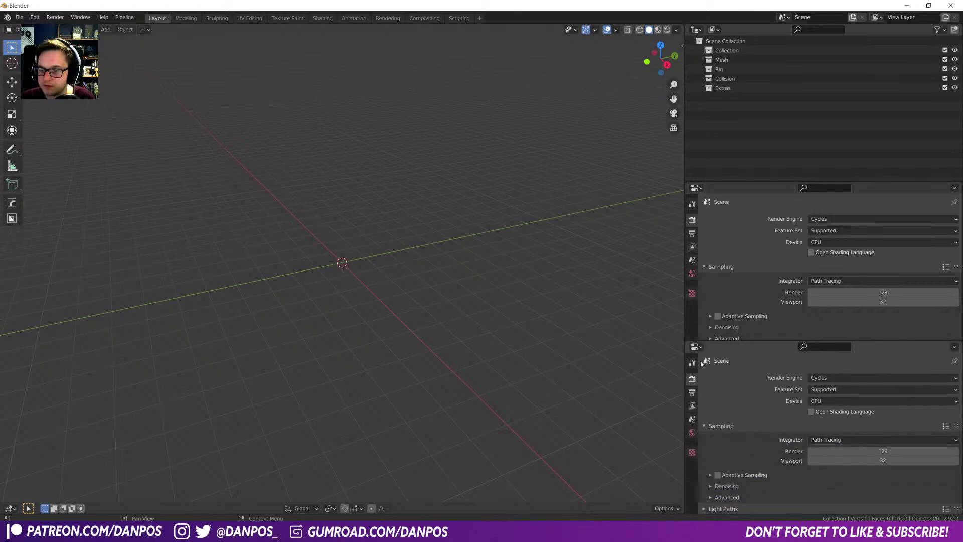
left_click(696, 347)
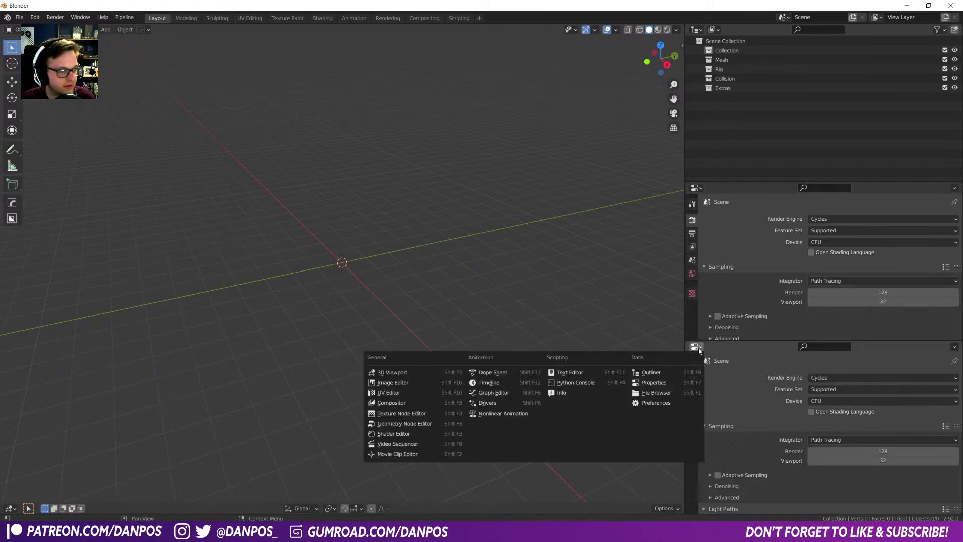
left_click(392, 382)
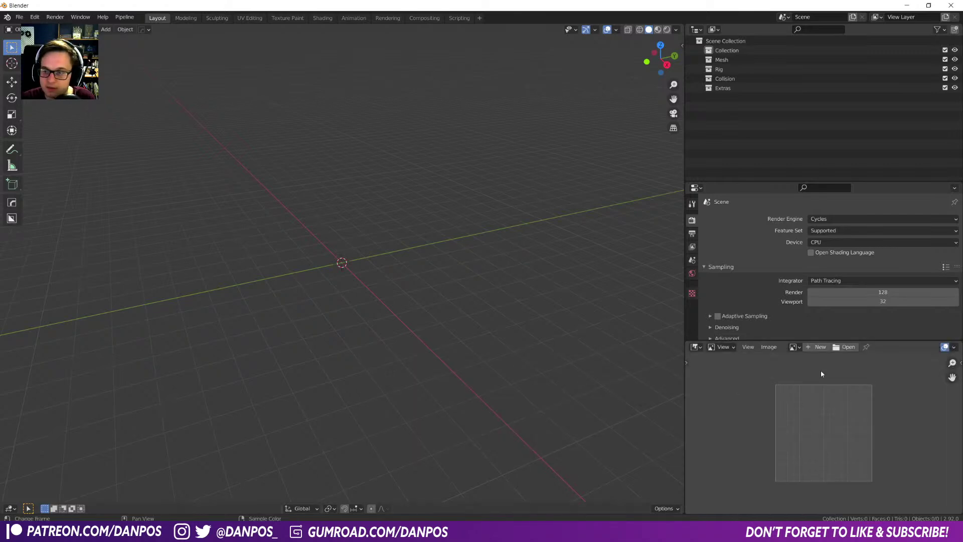
- Load The horologist low res jpeg.jpg from the Book Covers\Clock folder as a reference image and frame its clock face
left_click(845, 347)
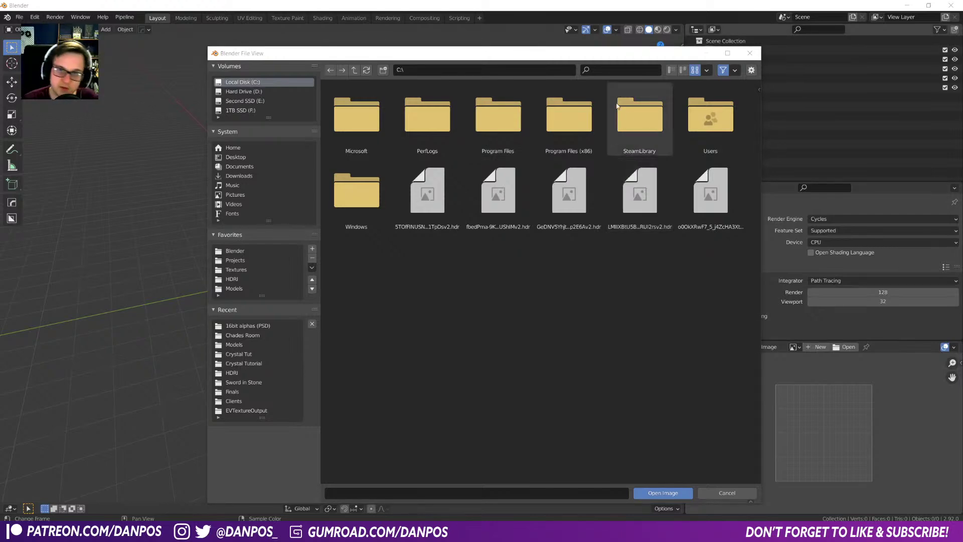
left_click(543, 69)
key("ctrl+v")
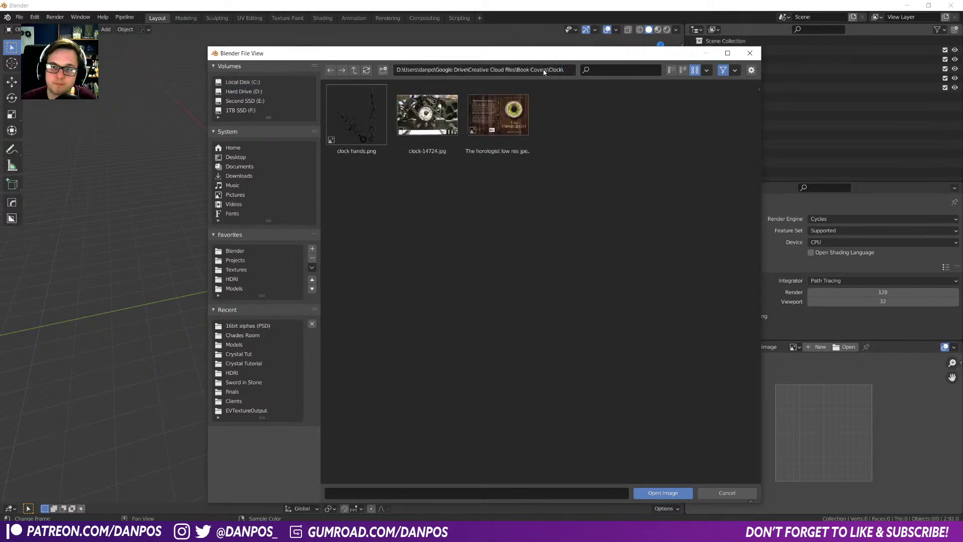
double_click(496, 115)
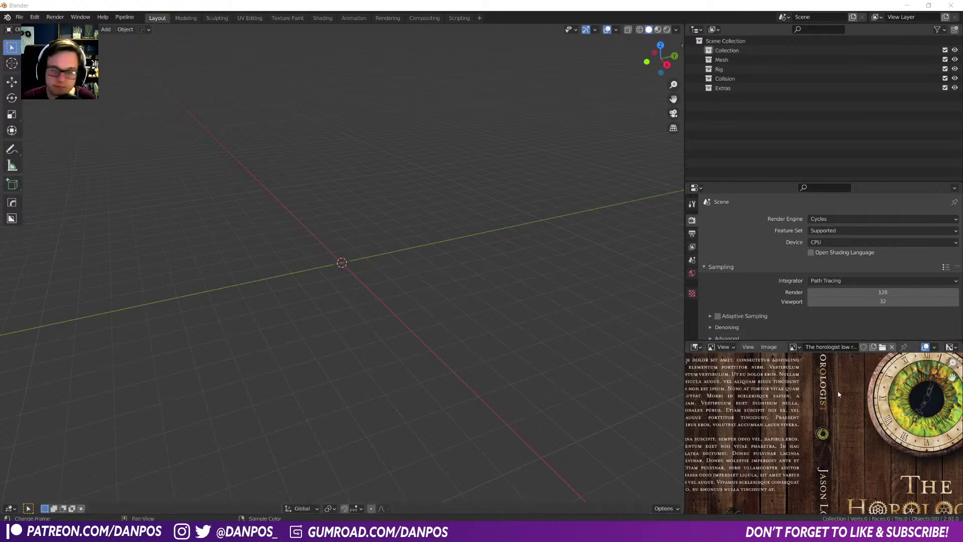
middle_click_drag(912, 446, 851, 471)
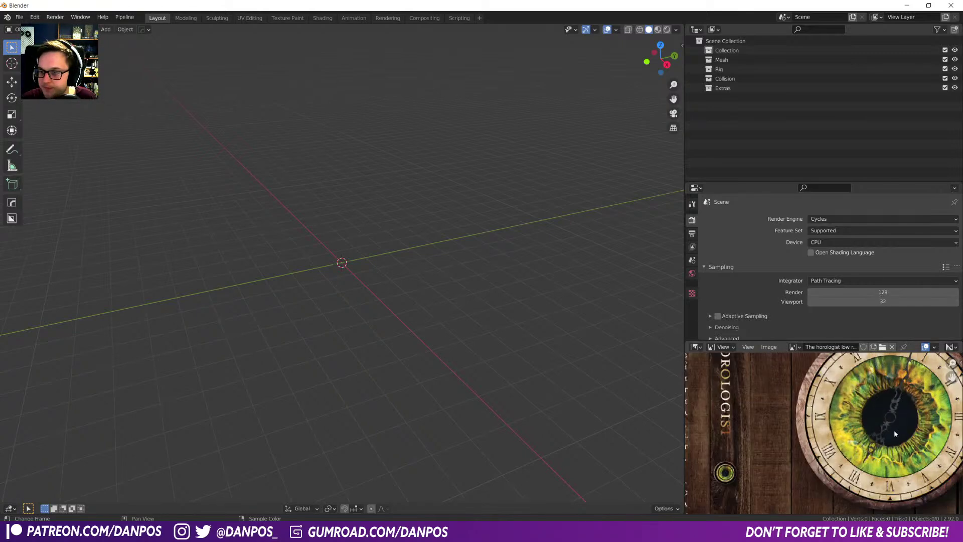
middle_click_drag(896, 424, 858, 433)
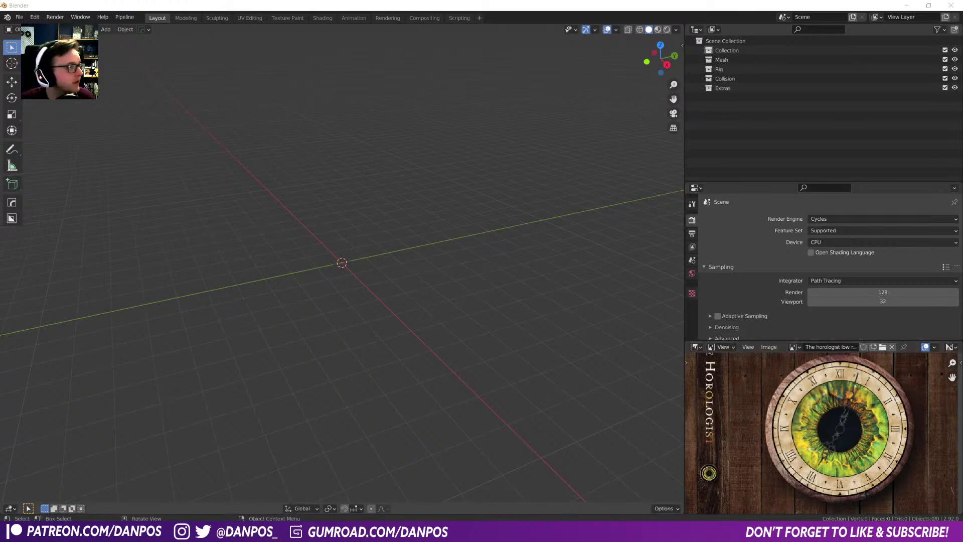
- Switch to the web browser, go to images.google.com, and search for "old clock face"
left_click_drag(0, 83, 296, 77)
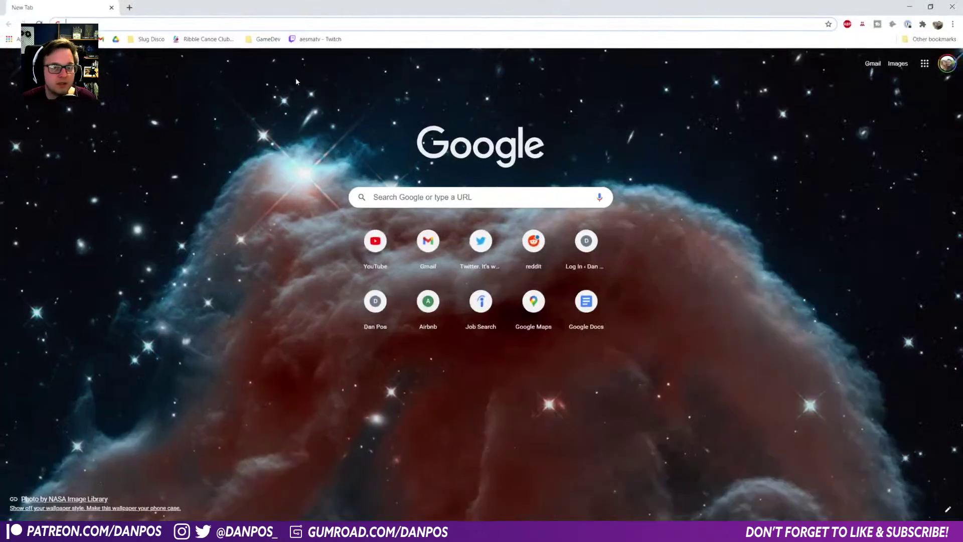
type("images.google.com")
key("Return")
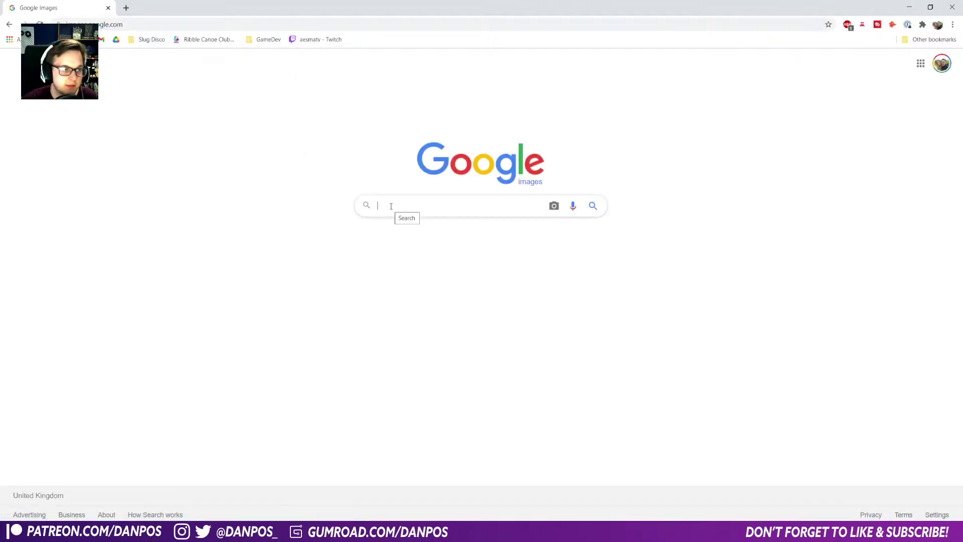
type("cloc")
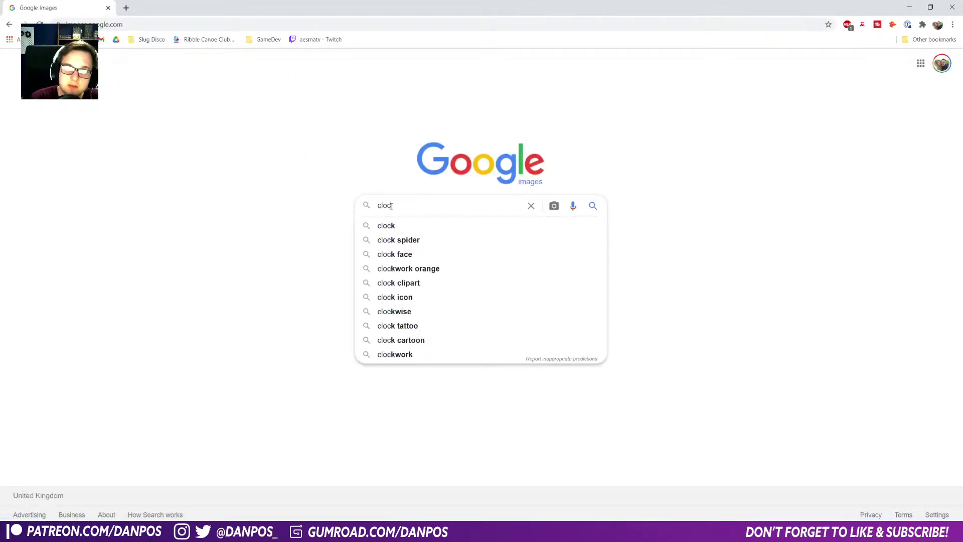
type("k")
key("ctrl+a")
type("old clock face")
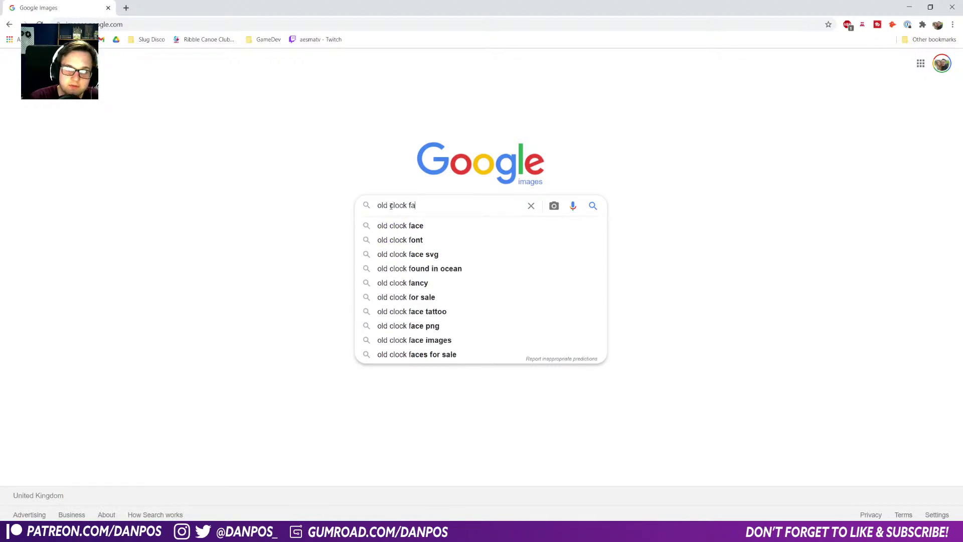
key("Return")
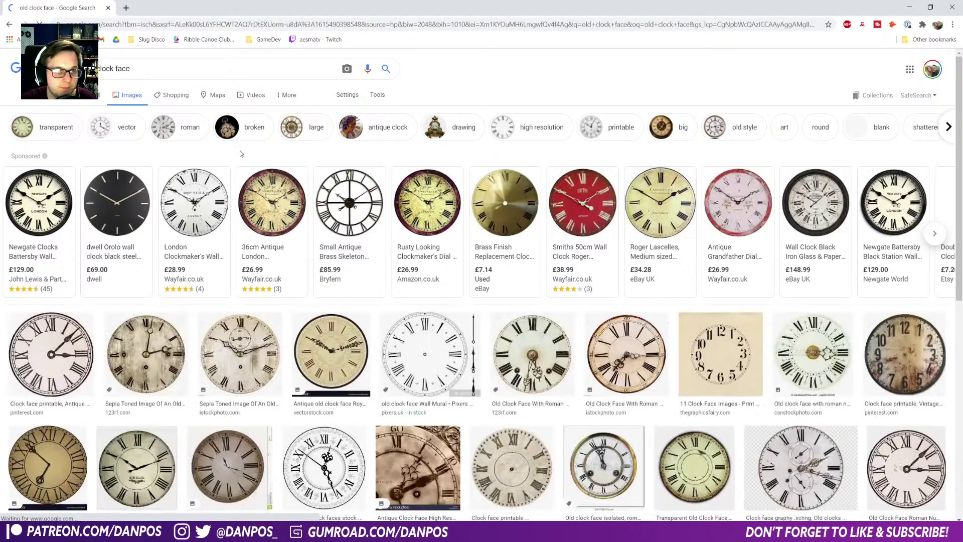
- Change the image search to "old clock" and preview the antique clock with a gear centre and the black-framed vintage wall clock
double_click(116, 69)
key("BackSpace")
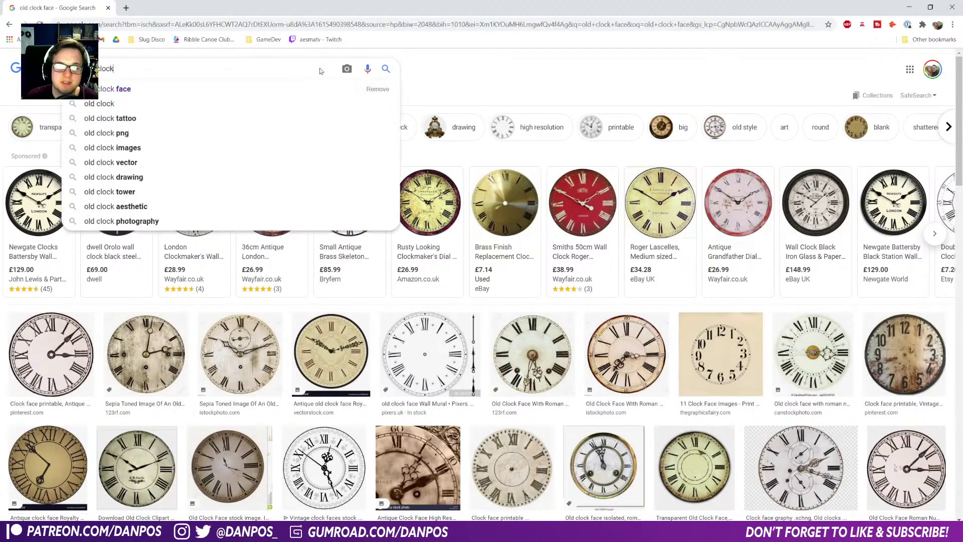
key("Return")
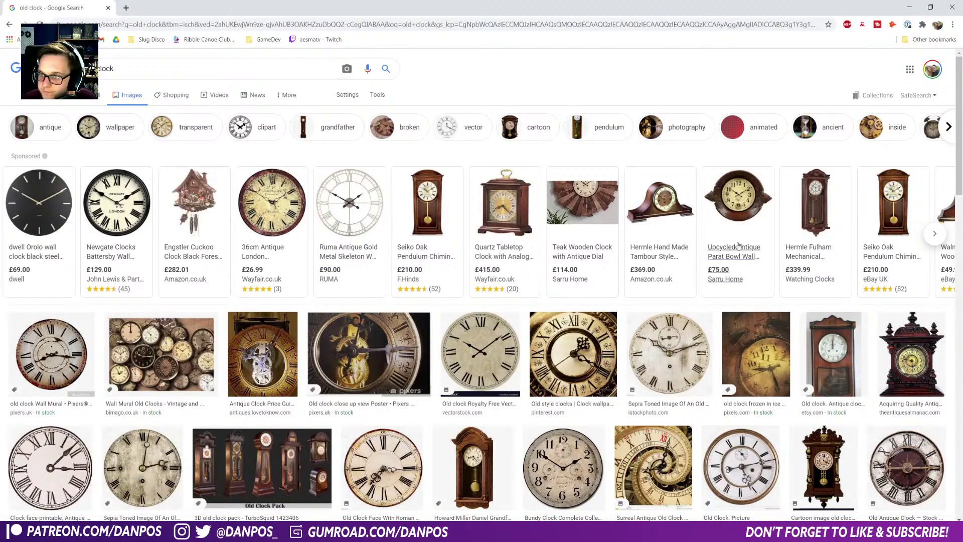
scroll(757, 351, "down", 3)
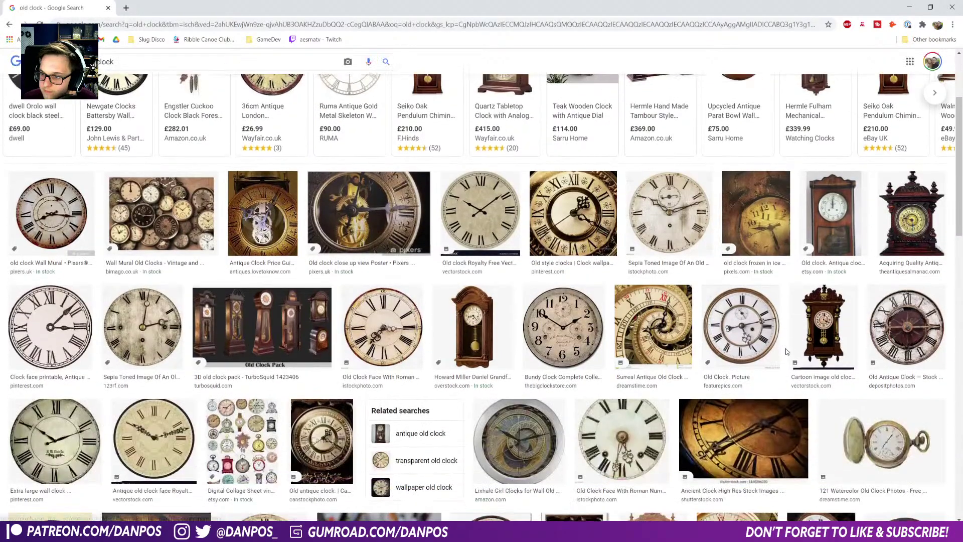
left_click(897, 331)
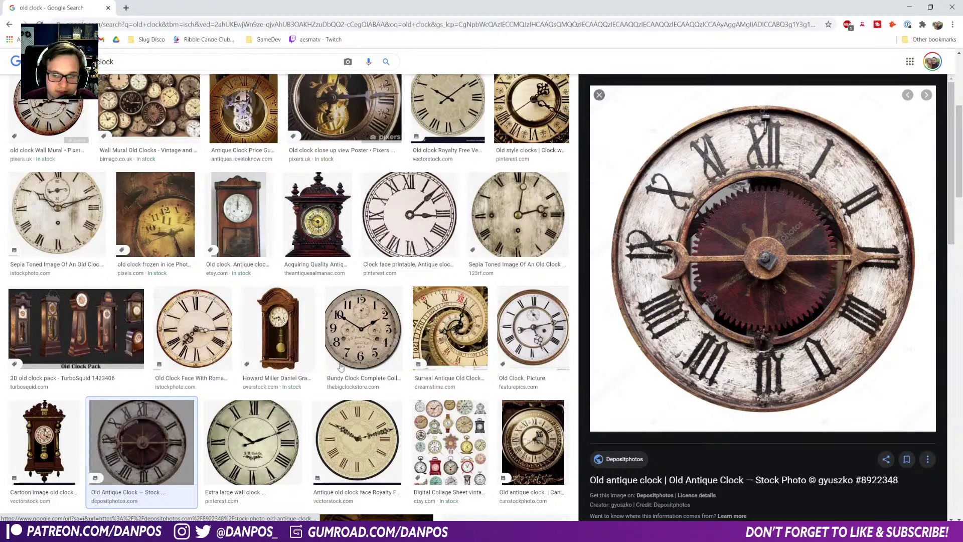
scroll(122, 382, "down", 2)
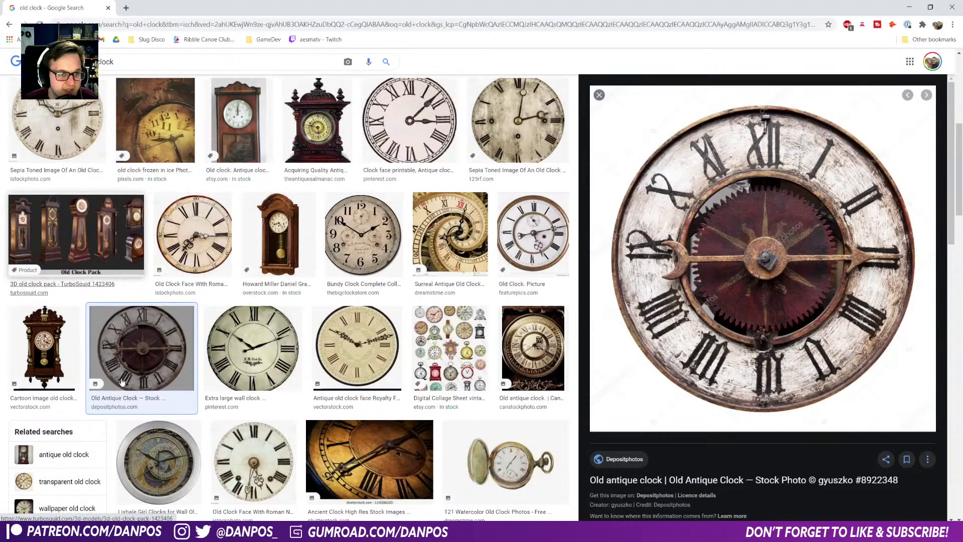
scroll(122, 382, "down", 4)
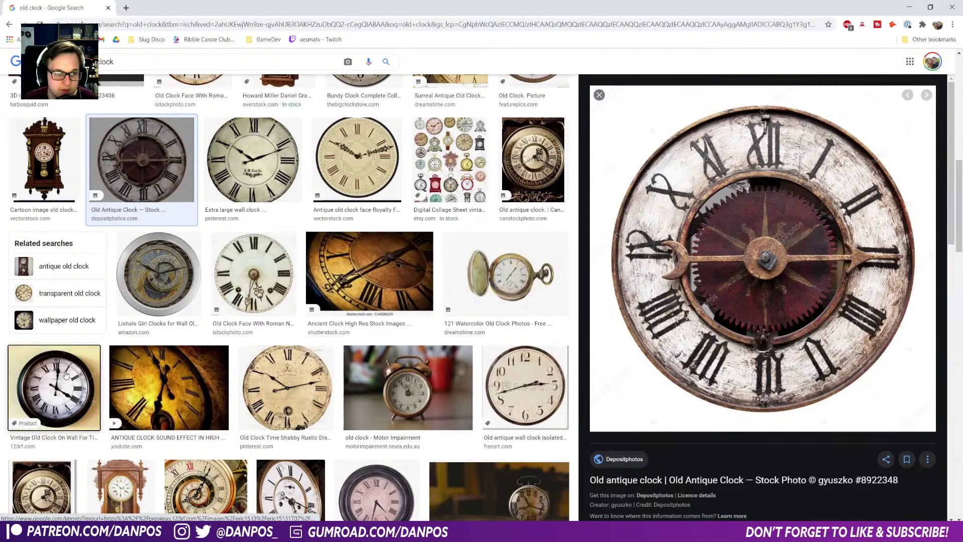
left_click(66, 374)
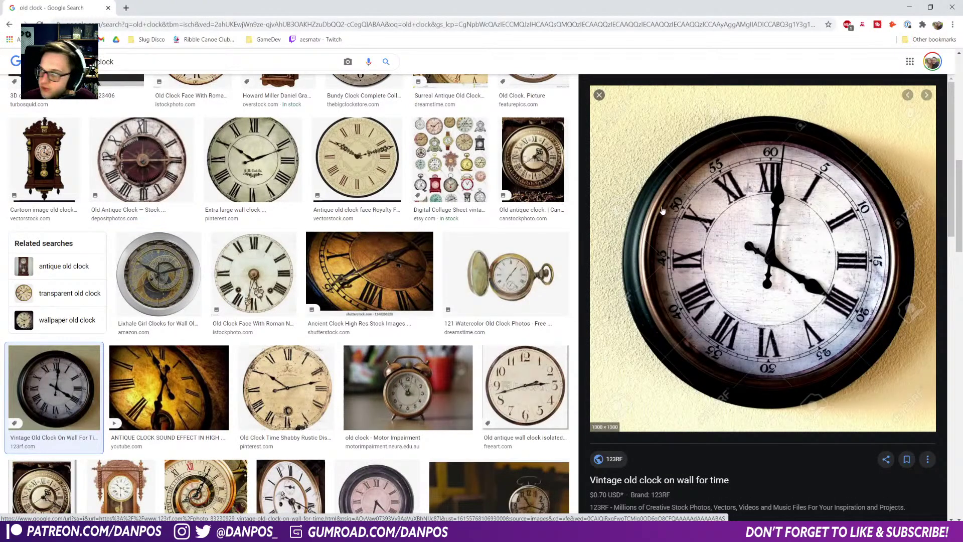
- Move the browser window away to return to Blender and view the scene from directly above
left_click_drag(619, 9, 0, 201)
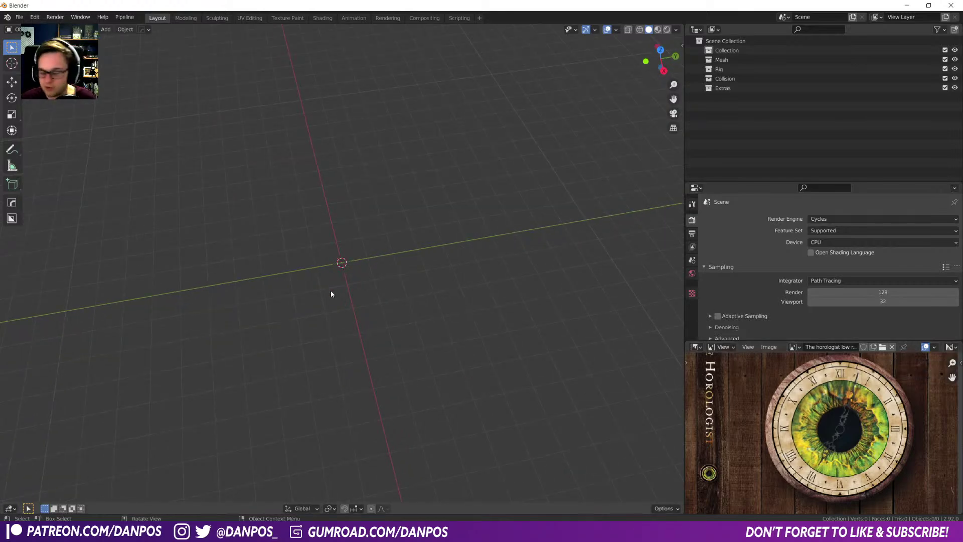
key("KP_7")
scroll(308, 247, "up", 2)
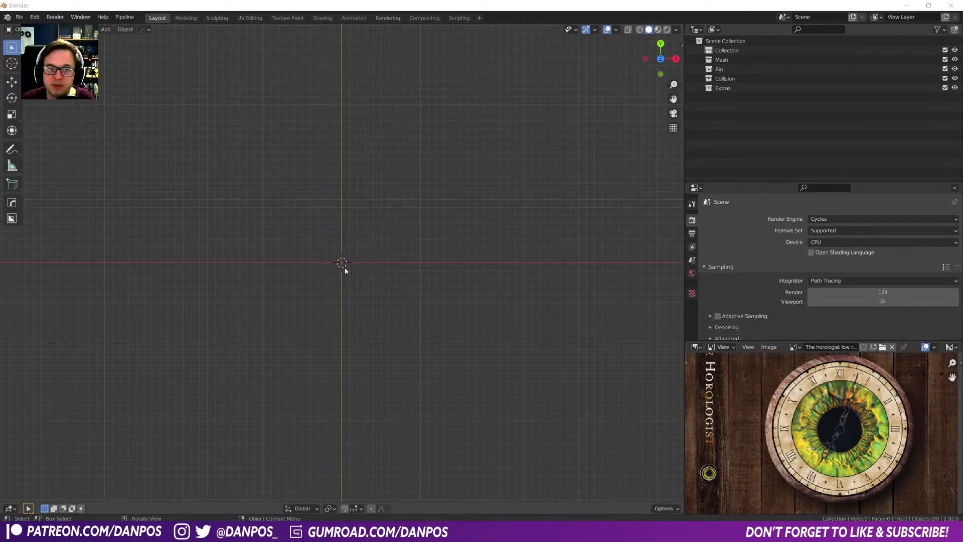
- Add a mesh circle at the world origin and expand its creation settings
key("shift+a")
mouse_move(342, 261)
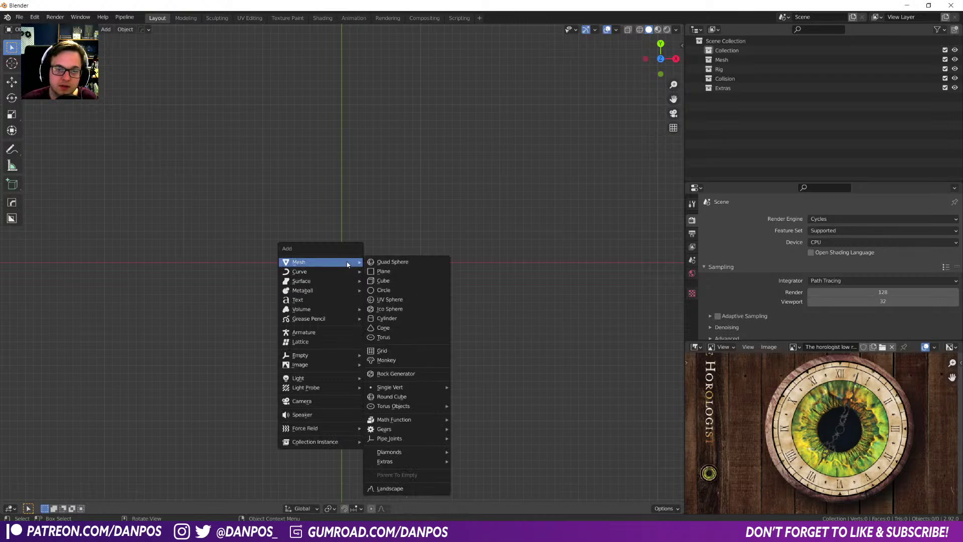
left_click(392, 290)
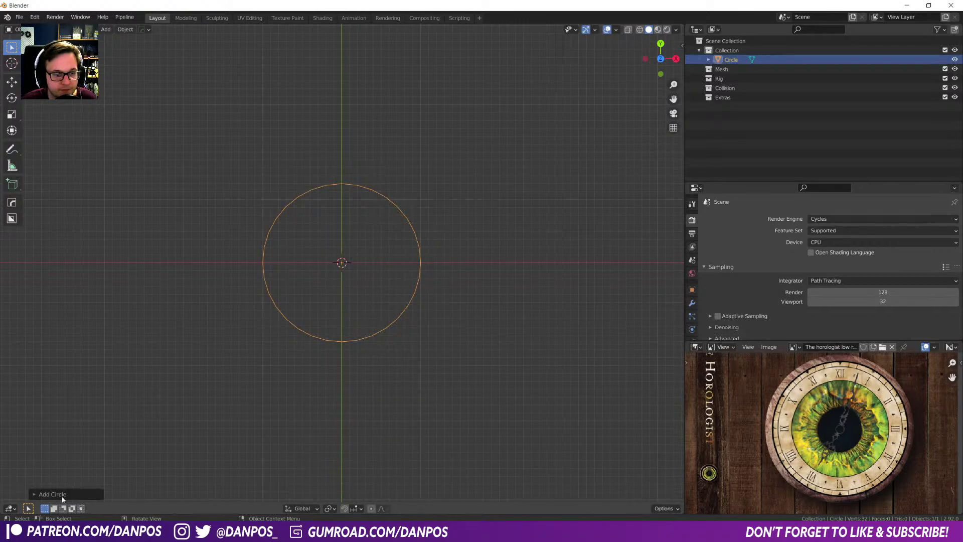
left_click(37, 494)
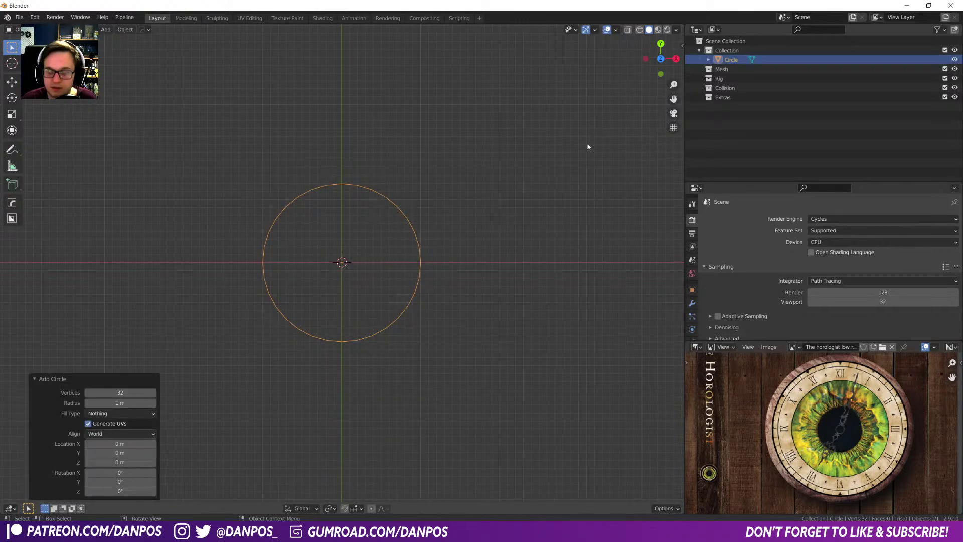
- Deselect the circle, enable Screencast Keys, and set its font size to 24
key("alt+a")
key("n")
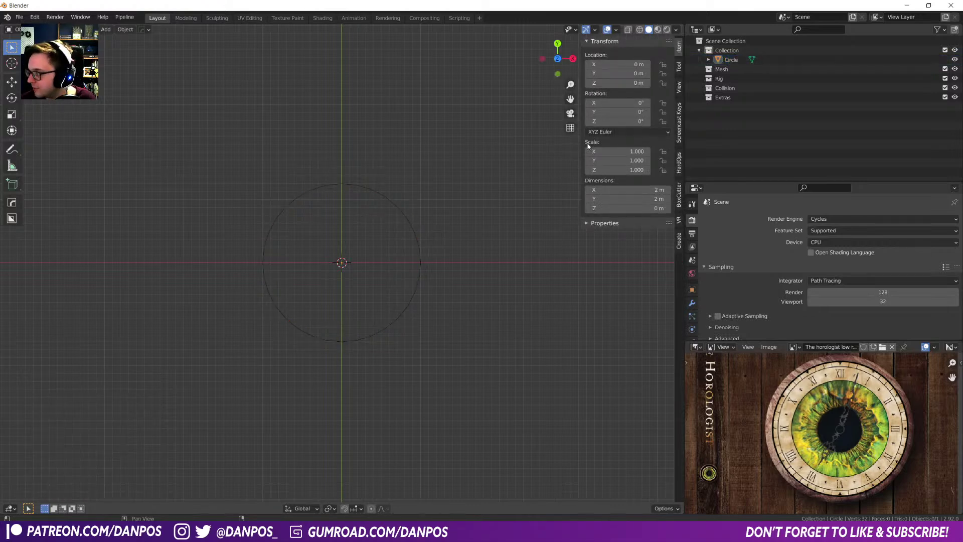
left_click(678, 130)
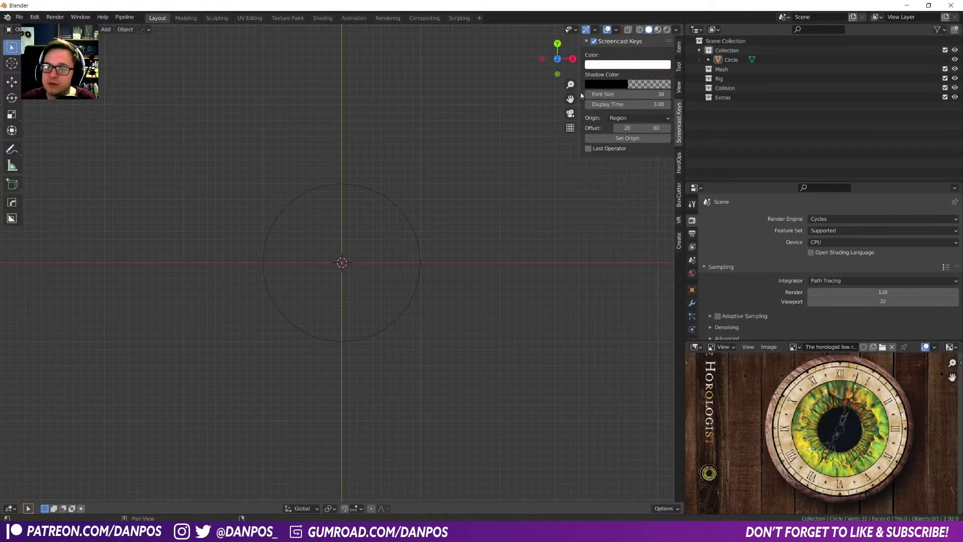
left_click(460, 274)
mouse_move(627, 93)
left_mouse_down()
mouse_move(607, 93)
mouse_move(617, 94)
left_mouse_up()
- Select the circle and delete it from the scene
left_click(393, 212)
left_click(398, 206)
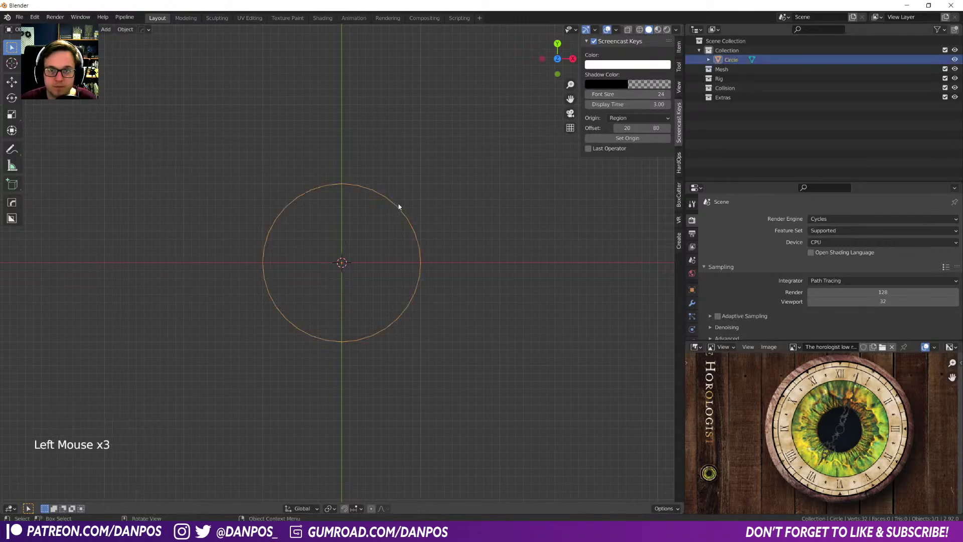
key("x")
left_click(409, 257)
key("ctrl+a")
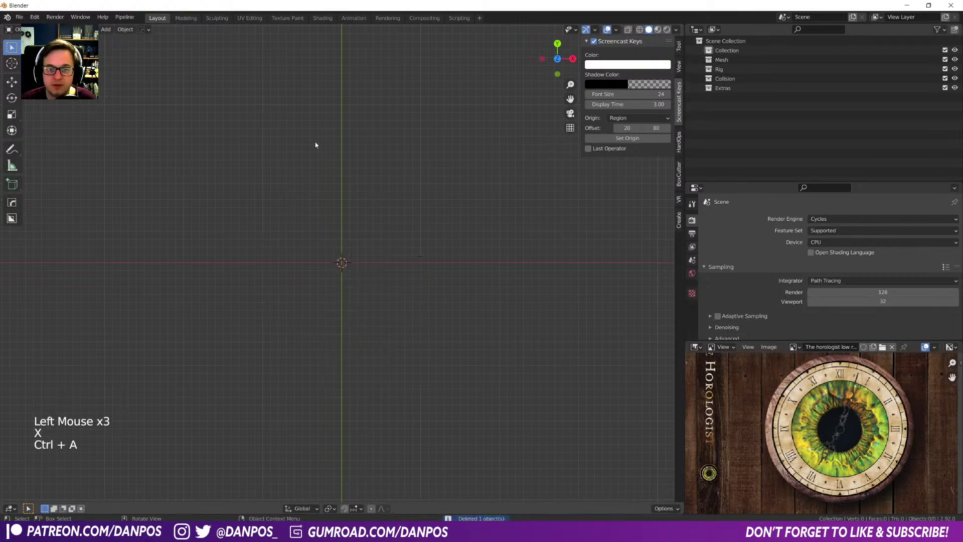
- Add a new mesh circle at the world origin with 16 vertices
key("shift+a")
mouse_move(442, 307)
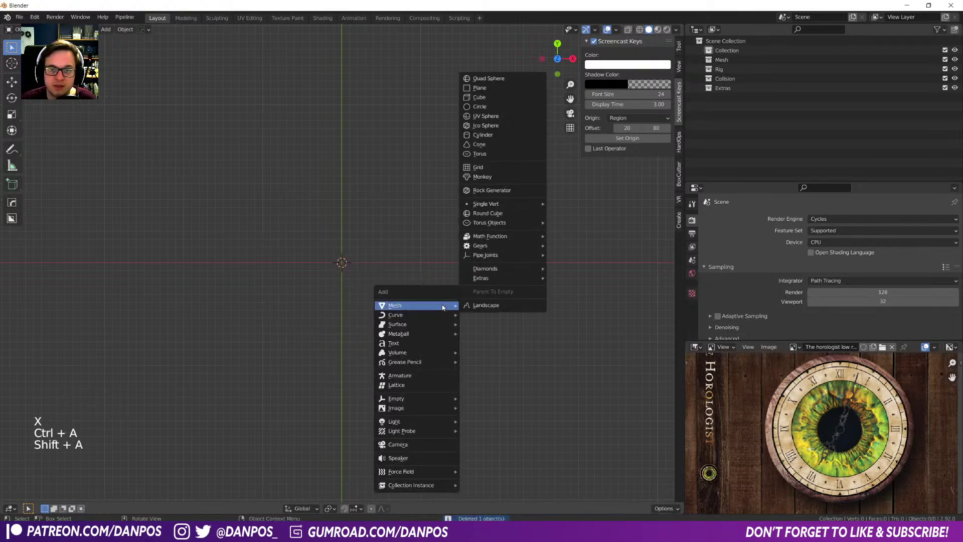
left_click(503, 107)
left_click(108, 391)
type("16")
key("Return")
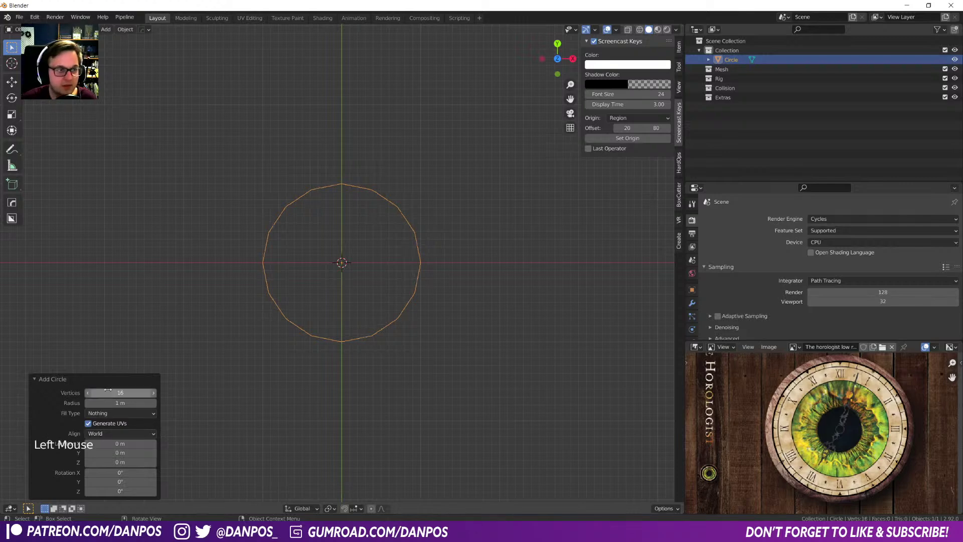
- Switch to the browser's old clock image results and enlarge the vintage wall clock photo to study its frame
left_click(357, 238)
middle_click_drag(357, 238, 414, 258, "shift")
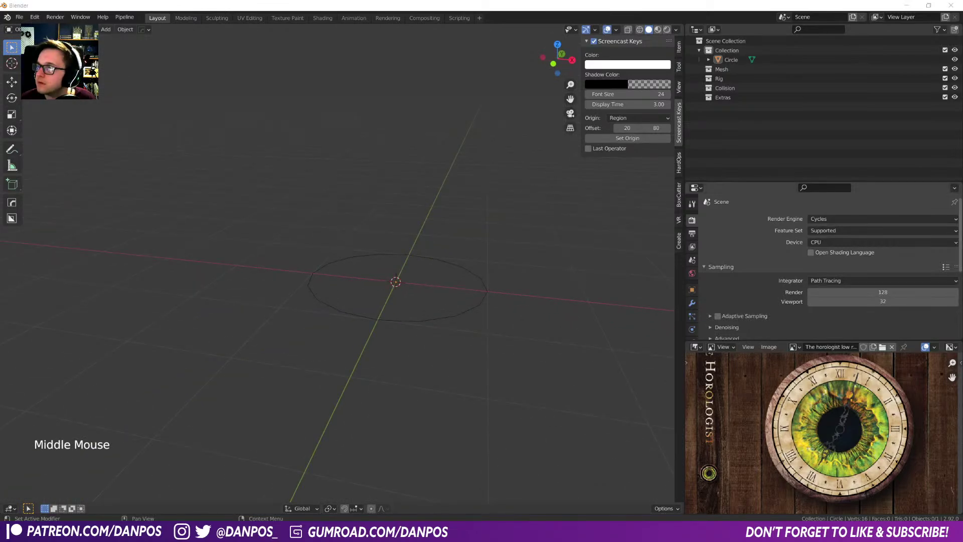
left_click_drag(962, 80, 393, 64)
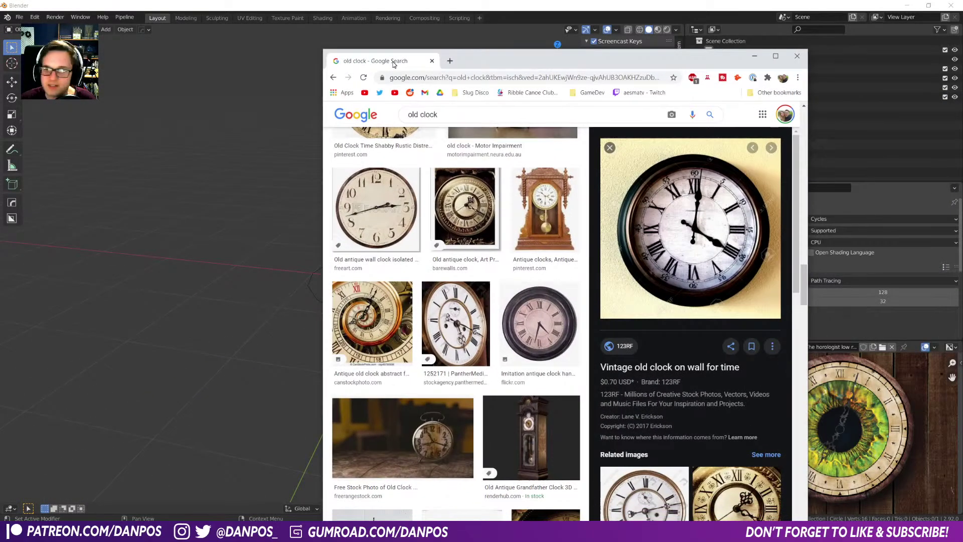
scroll(631, 219, "up", 1)
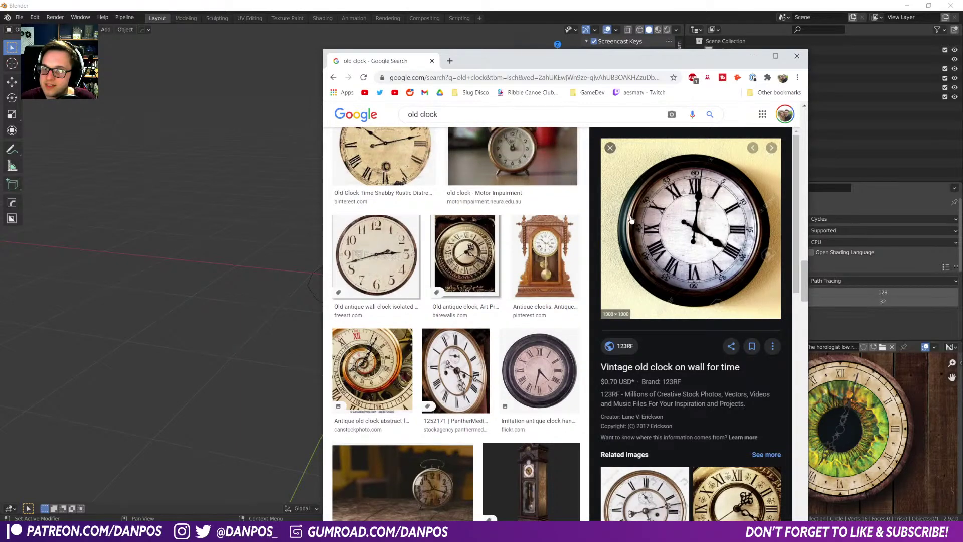
left_click(630, 221)
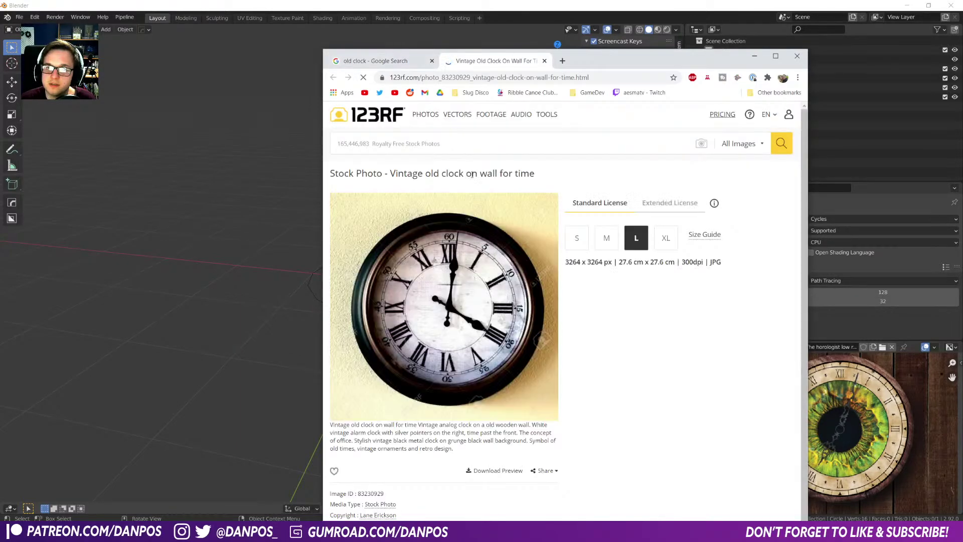
left_click(474, 277)
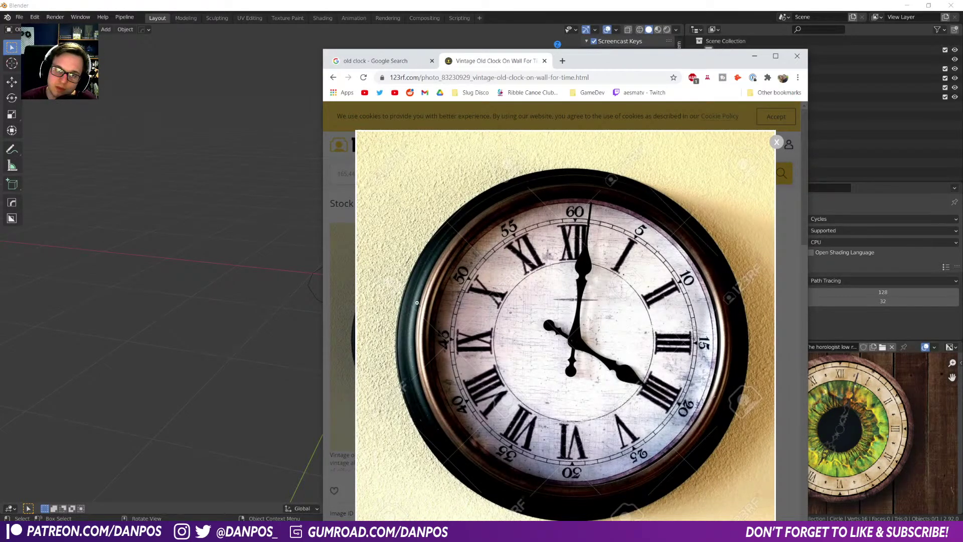
left_click_drag(584, 65, 962, 71)
- Extrude the circle's whole edge outward in Edit Mode, scaling the new loop to about 1.044
middle_click_drag(581, 315, 490, 314)
left_click(489, 313)
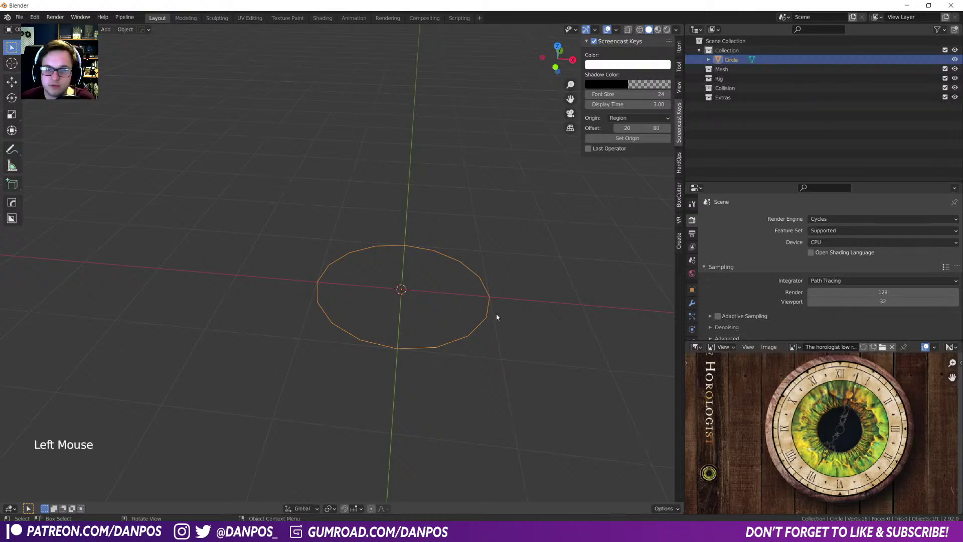
key("Tab")
middle_click_drag(468, 344, 467, 350)
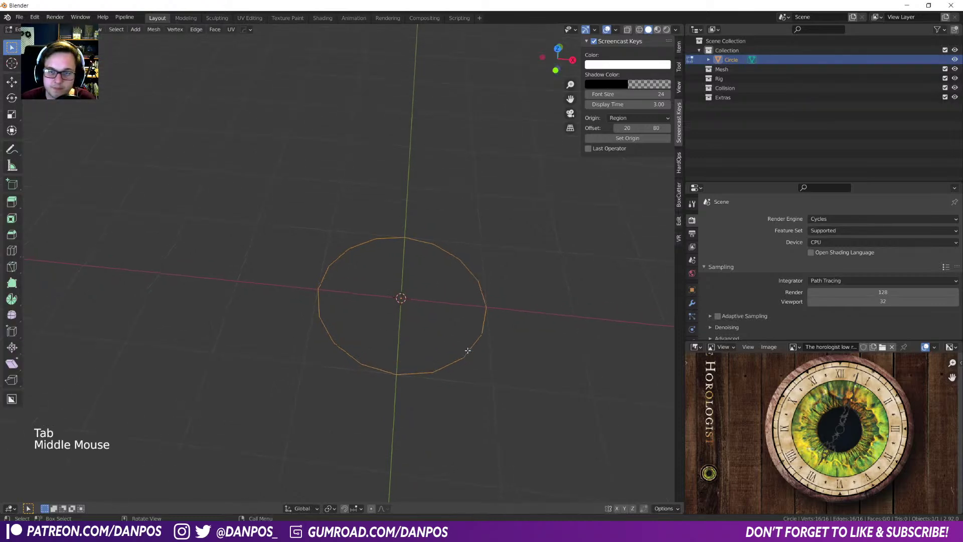
key("KP_7")
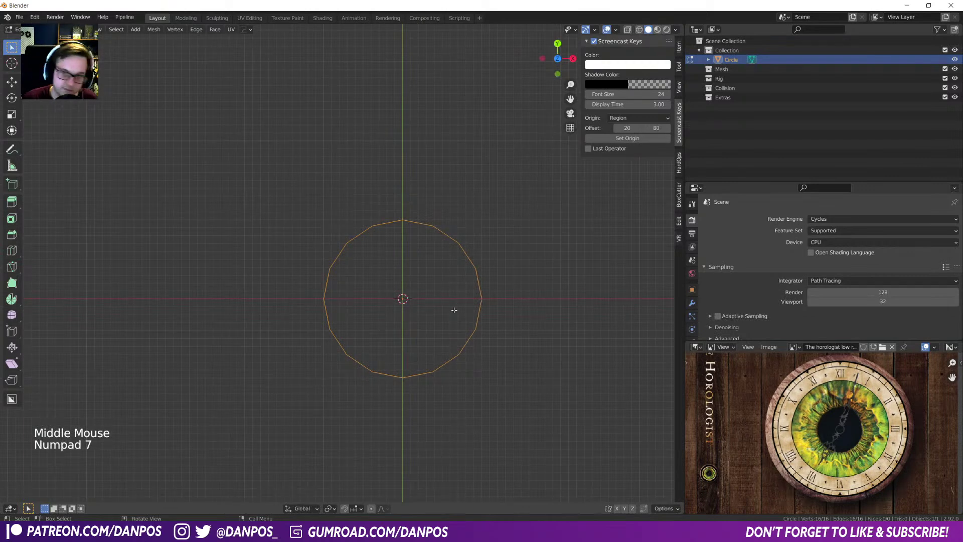
key("e")
key("s")
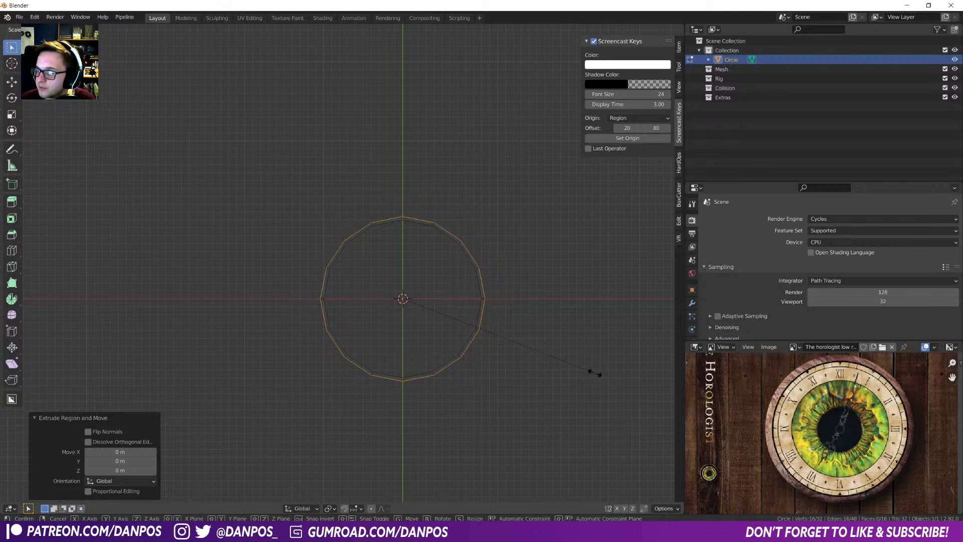
left_click(596, 373)
middle_click_drag(527, 400, 513, 348)
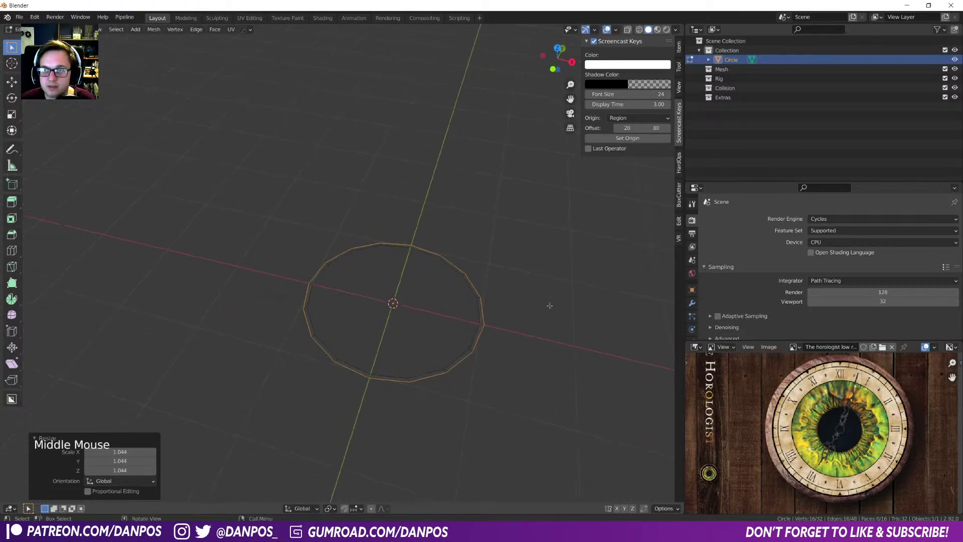
- Set up two 3D viewports side by side and hide the sidebar and toolbar in the second one
left_click_drag(683, 140, 828, 141)
scroll(918, 451, "down", 1)
middle_click_drag(918, 451, 903, 456)
left_click_drag(827, 23, 459, 126)
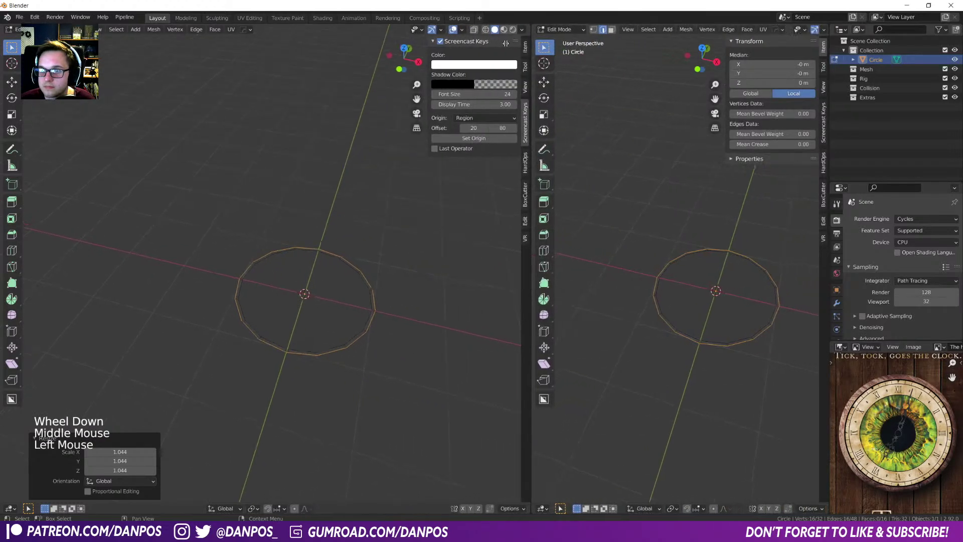
key("n")
key("t")
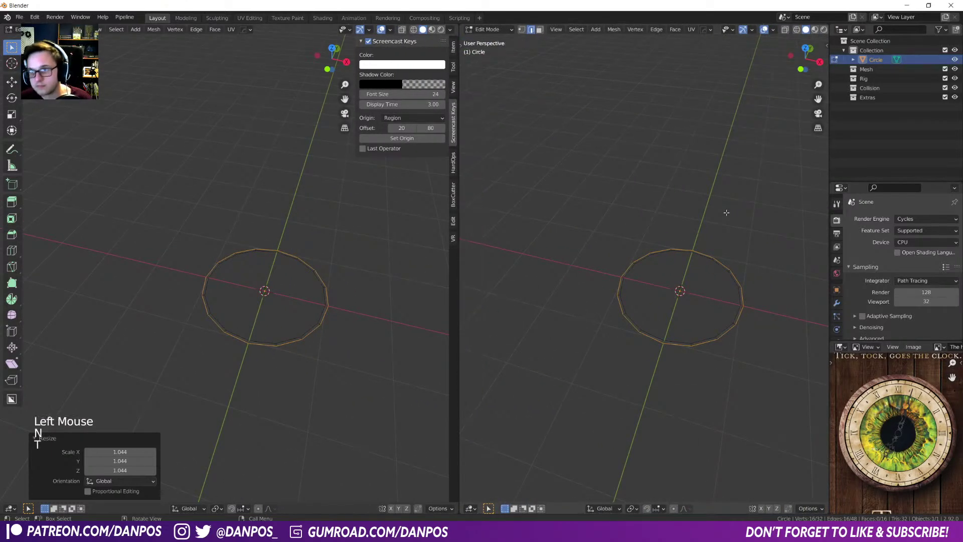
middle_click_drag(731, 246, 720, 296)
scroll(720, 296, "up", 2)
- Raise the extruded outer edge loop slightly along Z in the front view
mouse_move(381, 320)
middle_mouse_down()
mouse_move(359, 286)
mouse_move(373, 311)
middle_mouse_up()
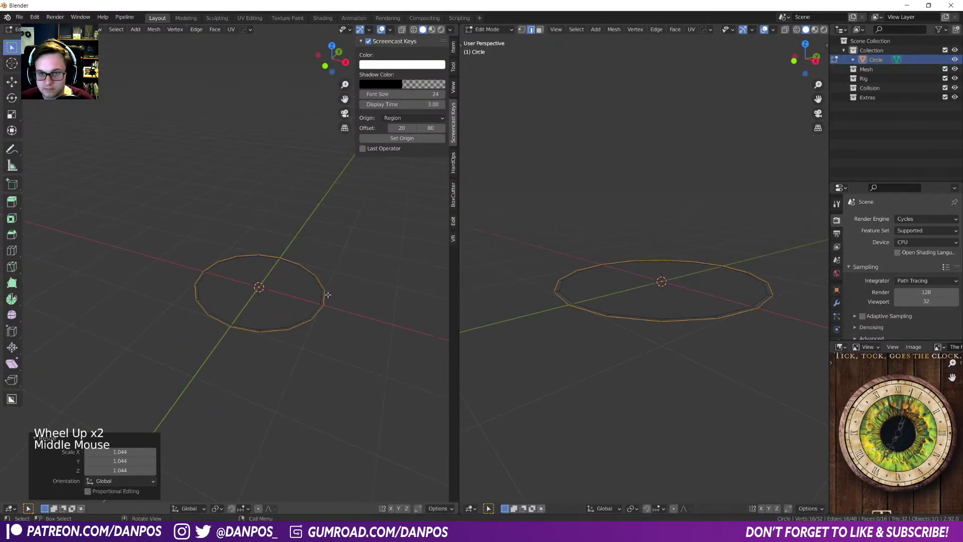
key("KP_1")
key("g")
key("z")
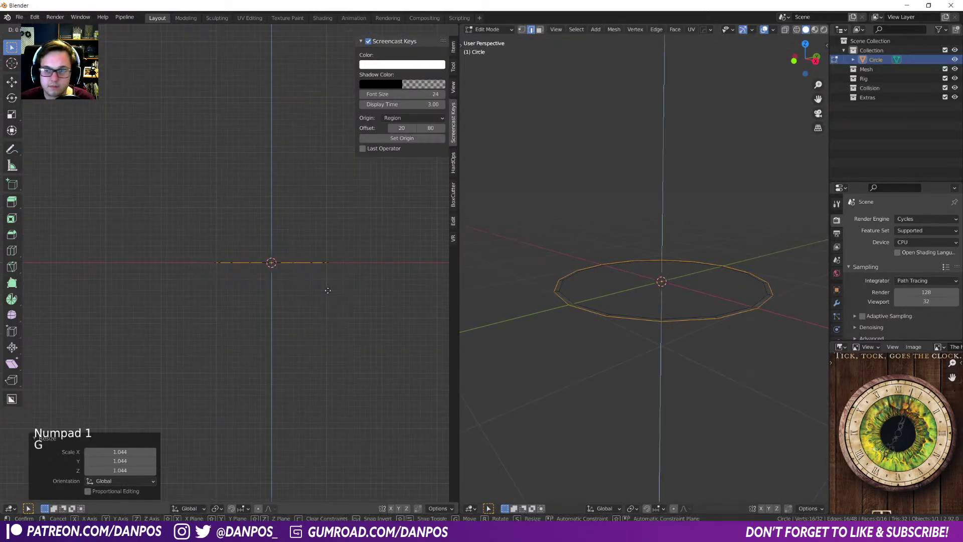
key("shift")
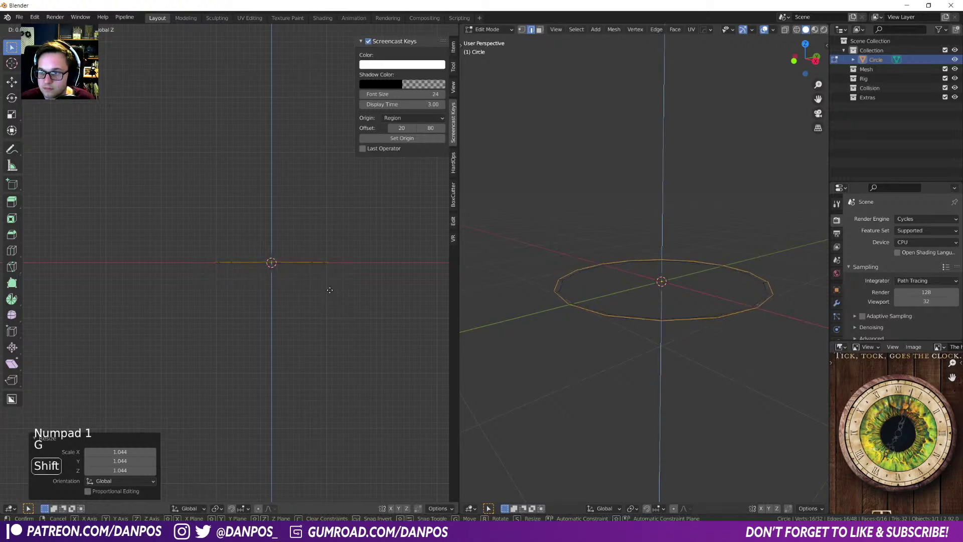
left_click(329, 288)
- Select the whole ring mesh, recalculate its normals and flip them
middle_click_drag(323, 310, 294, 227)
middle_click_drag(200, 101, 314, 421)
key("a")
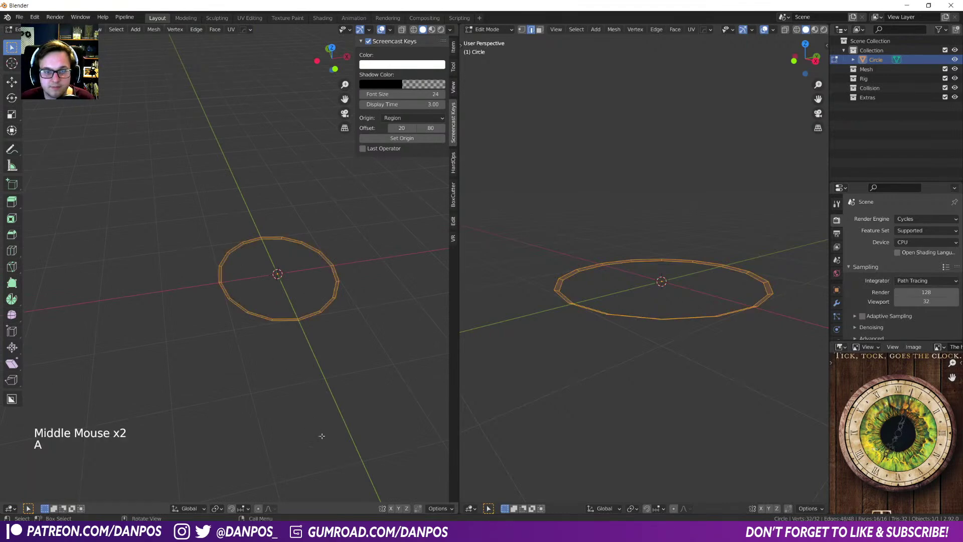
key("shift+n")
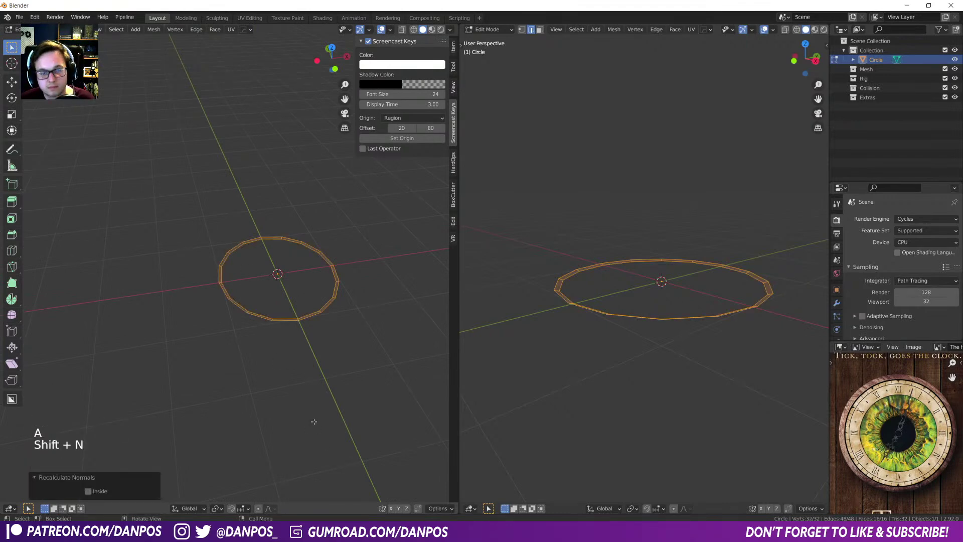
key("alt+n")
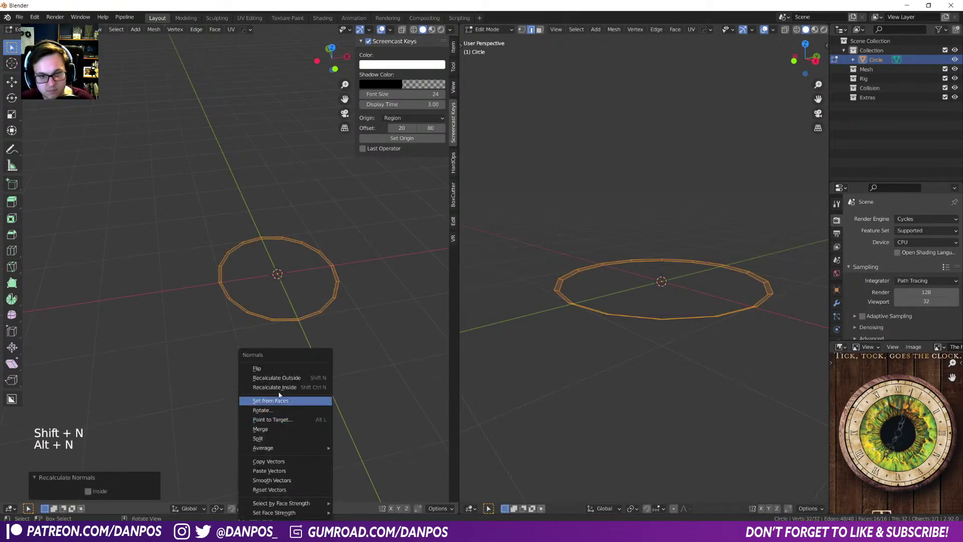
left_click(261, 368)
middle_click_drag(263, 369, 317, 306)
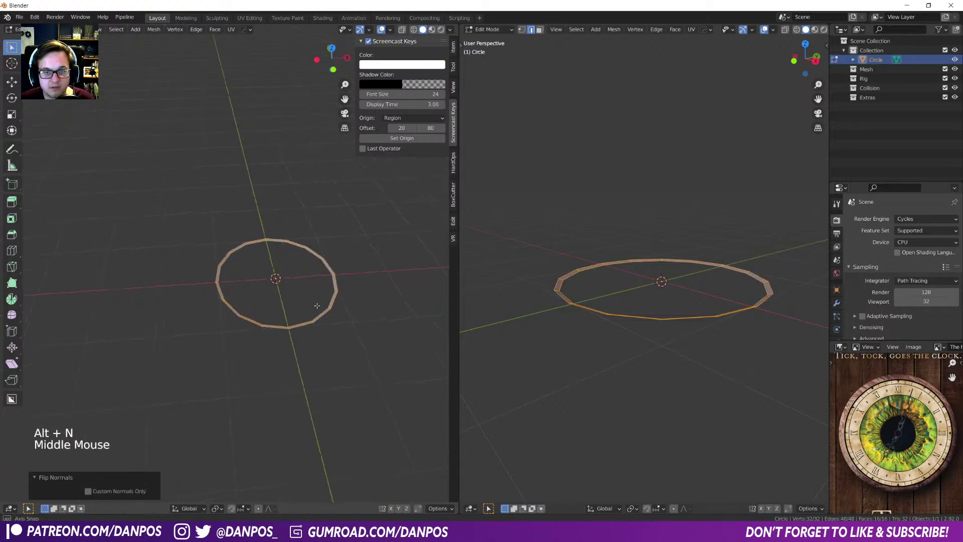
- Select the ring's outer edge loop and extrude it outward, scaling the new loop to about 1.044
left_click(344, 305)
left_click(342, 301, "alt")
key("KP_7")
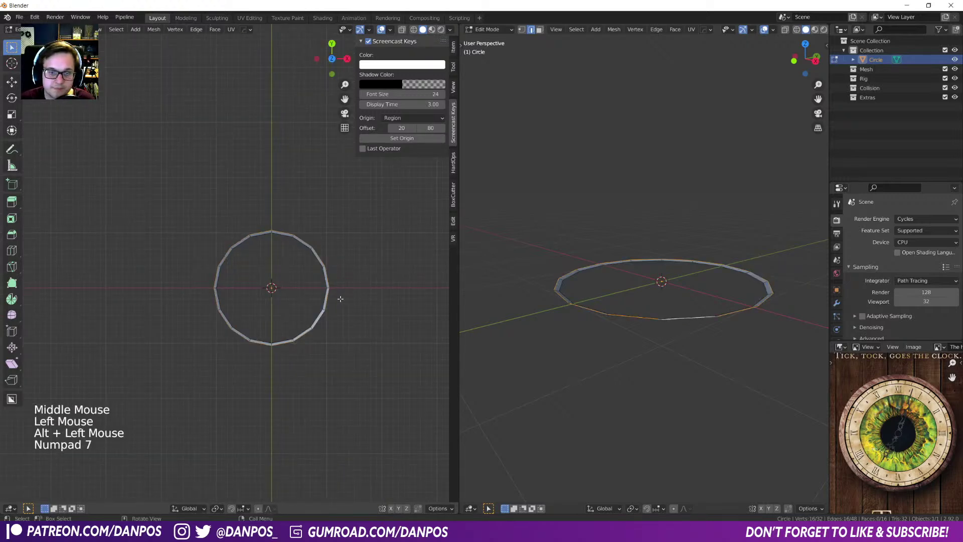
key("e")
key("s")
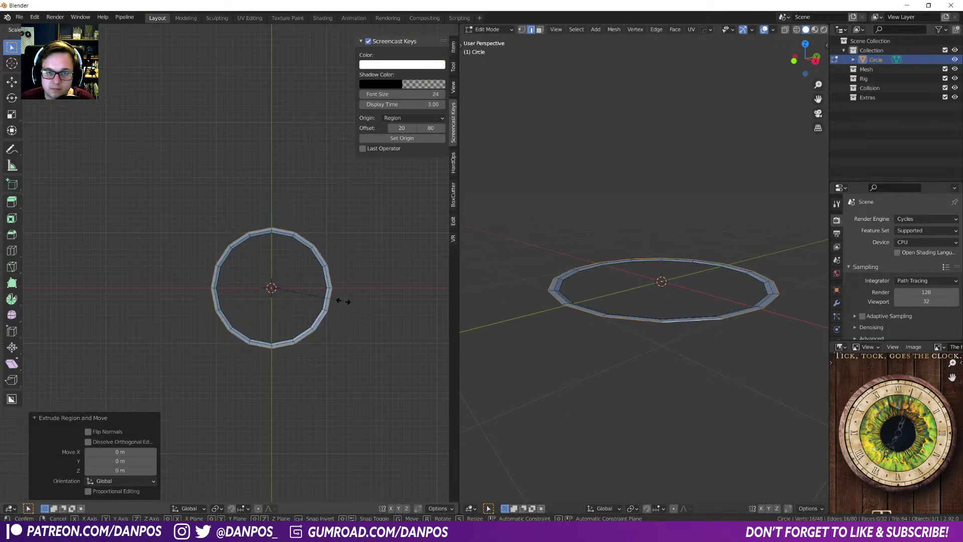
left_click(346, 303)
- Lower the new outermost edge loop slightly along Z in the front view
middle_click_drag(349, 310, 284, 231)
scroll(351, 241, "up", 4)
key("KP_1")
scroll(327, 266, "up", 3)
key("g")
key("z")
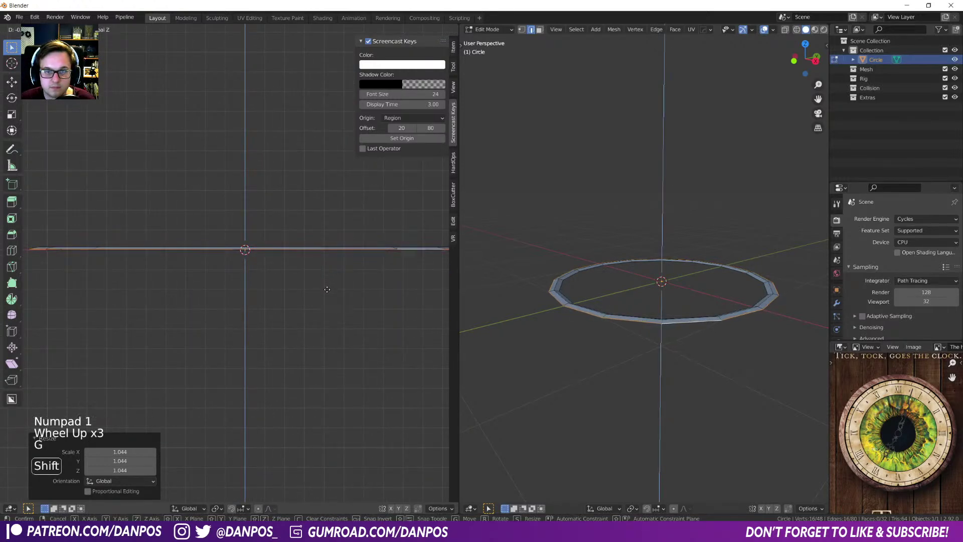
left_click(327, 295)
- Select the ring's middle edge loop and raise it along Z to give the profile a higher crest
left_click(343, 247, "alt")
middle_click_drag(338, 249, 342, 271)
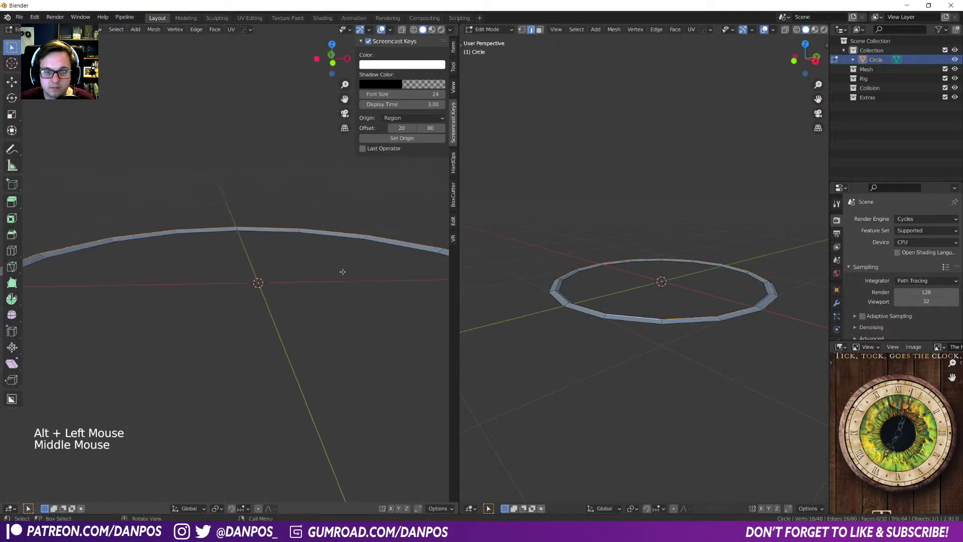
scroll(344, 369, "down", 4)
key("g")
key("z")
left_click(346, 365)
middle_click_drag(346, 365, 322, 316)
left_click(365, 319, "alt")
left_click(366, 319, "alt+shift")
key("KP_7")
key("s")
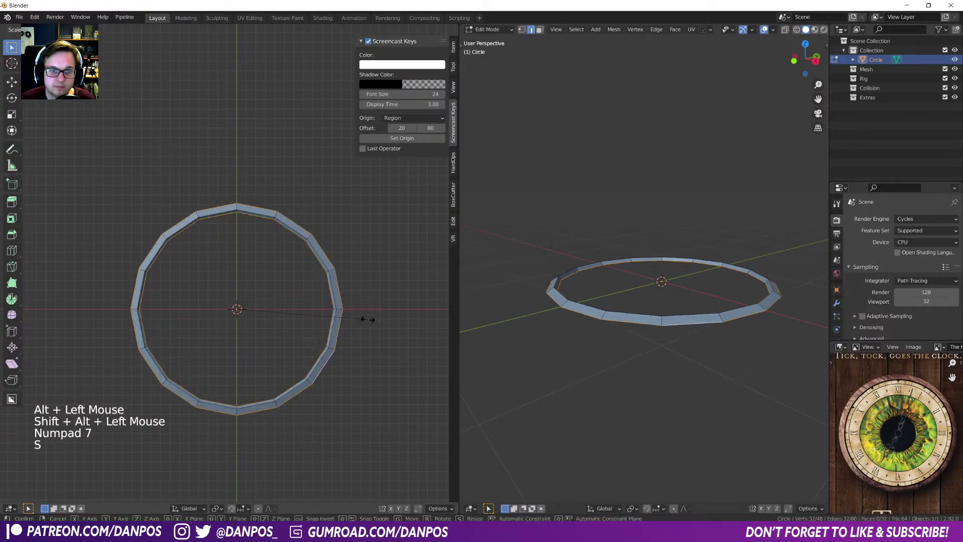
- Scale the ring's inner edge loop slightly inward and its outer edge loop outward to 1.010
left_click(365, 319, "alt")
key("s")
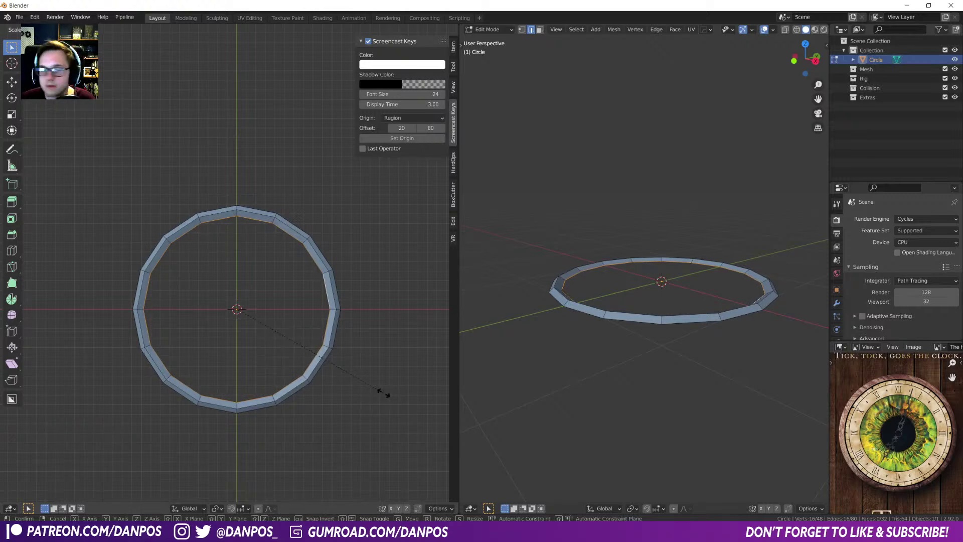
left_click(385, 393)
left_click(372, 357, "alt")
key("s")
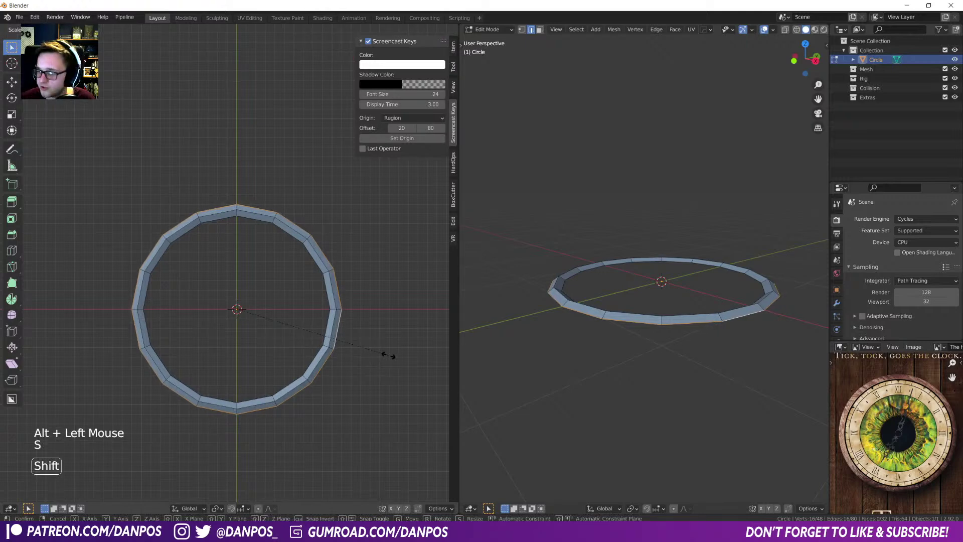
left_click(388, 355)
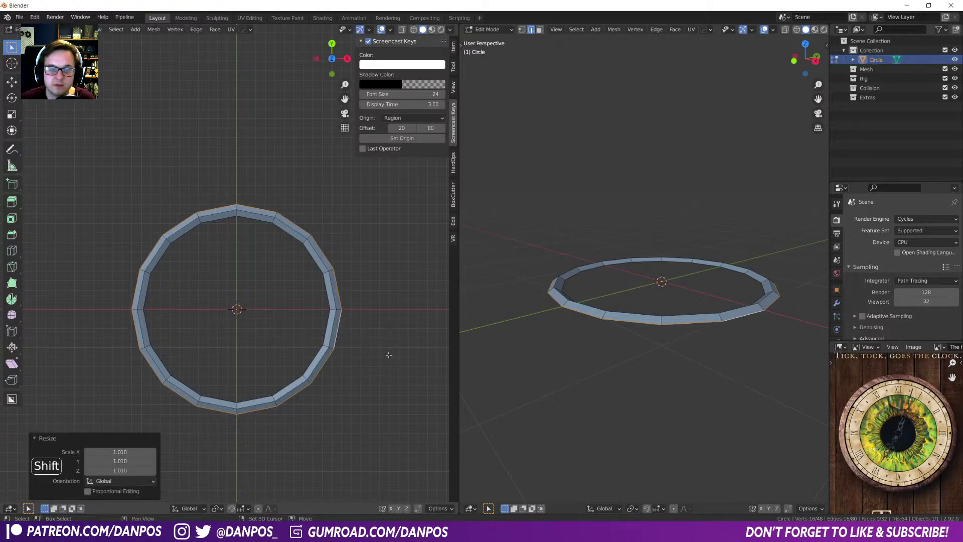
- Extrude the outer edge loop about 0.026 m down along Z and scale it outward to about 1.022
middle_click_drag(388, 380, 384, 356)
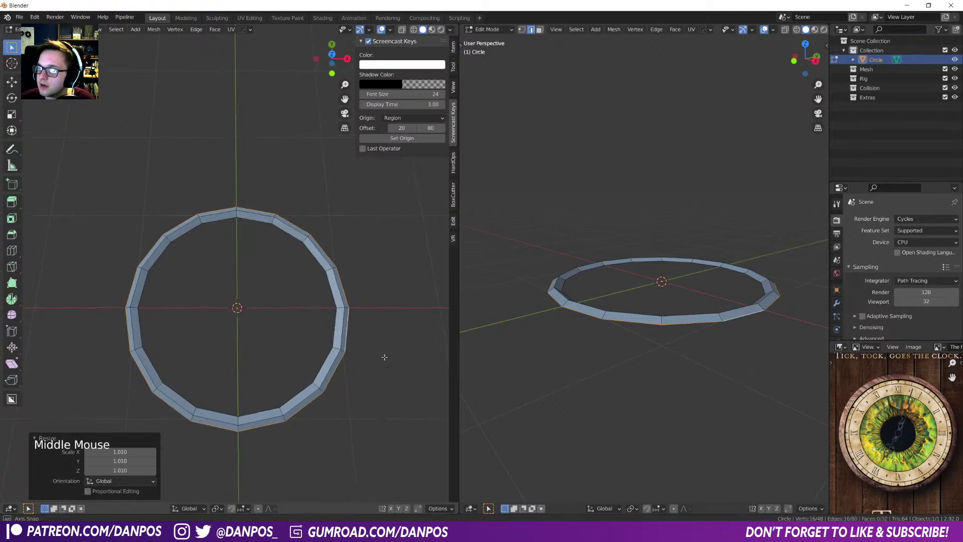
middle_click_drag(362, 389, 331, 312, "shift")
key("e")
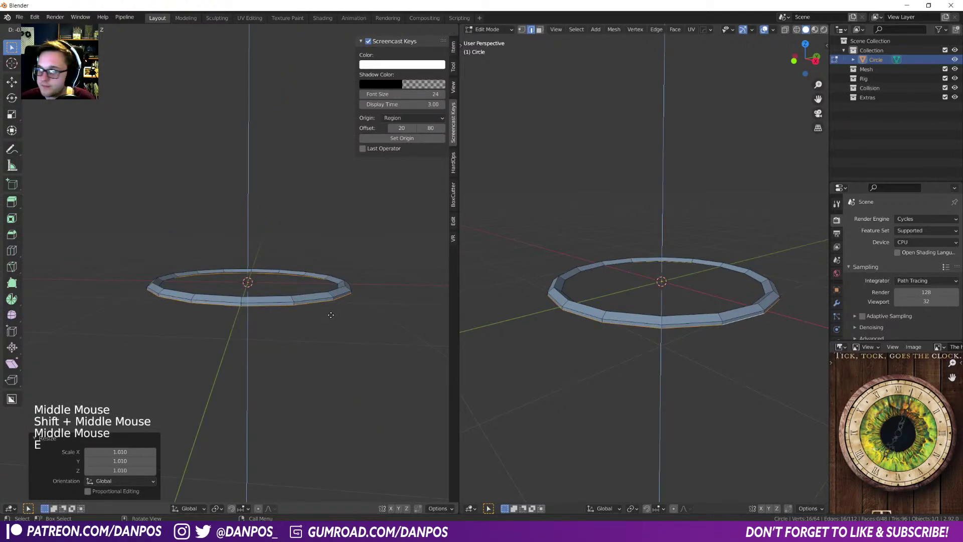
left_click(331, 314)
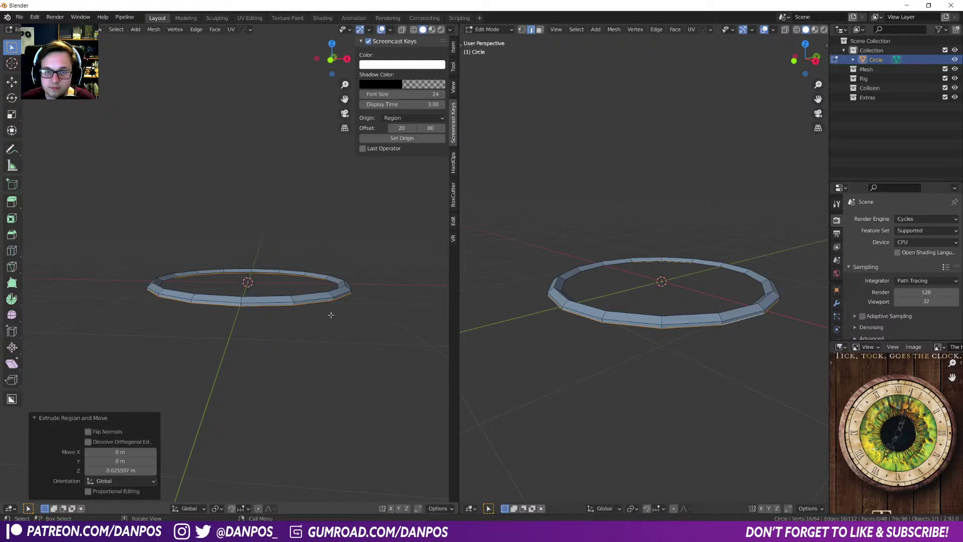
middle_click_drag(330, 315, 333, 327)
key("KP_7")
key("s")
key("shift")
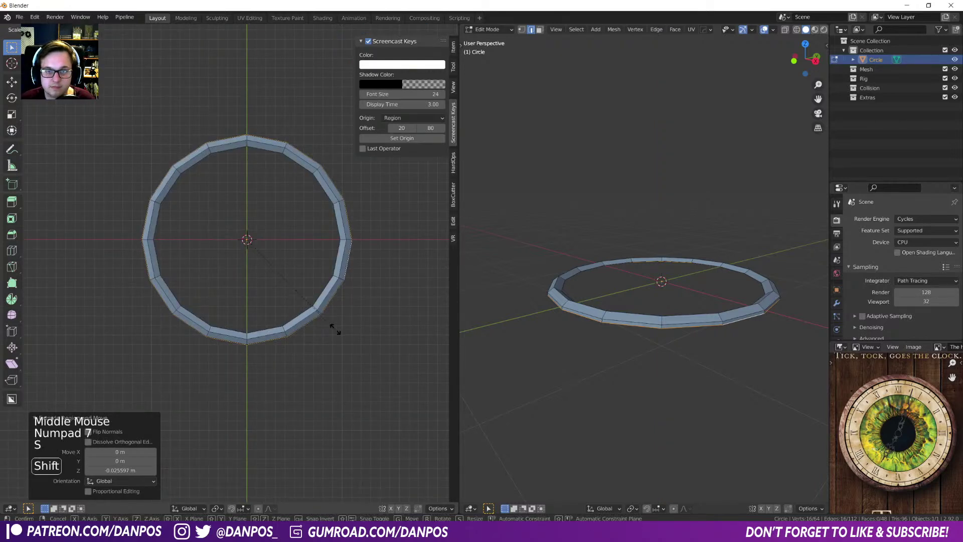
left_click(360, 335)
- Extrude another loop from the outer edge, about 0.012 m down along Z, and scale it slightly outward
middle_click_drag(627, 361, 789, 403)
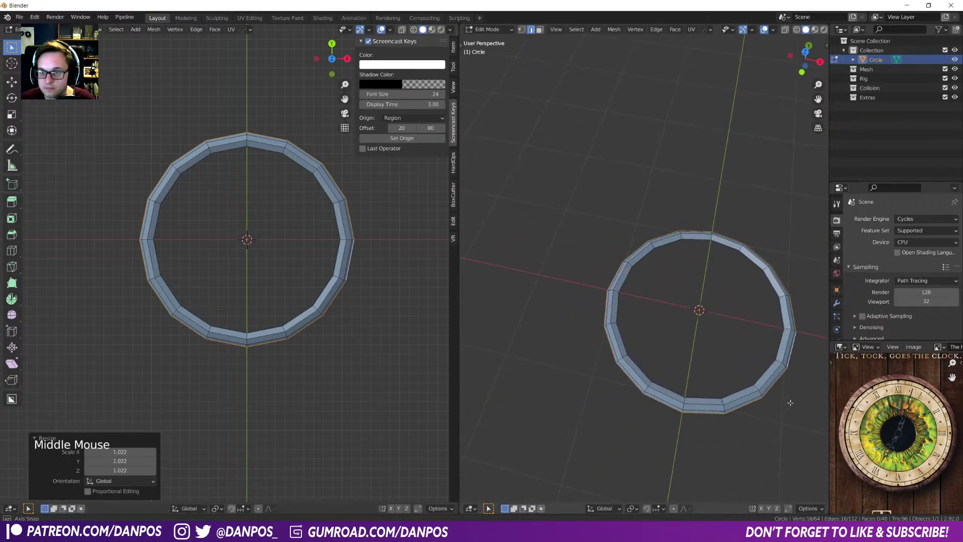
key("e")
key("g")
key("z")
right_click(376, 317)
middle_click_drag(741, 366, 745, 310)
key("g")
key("z")
left_click(746, 316)
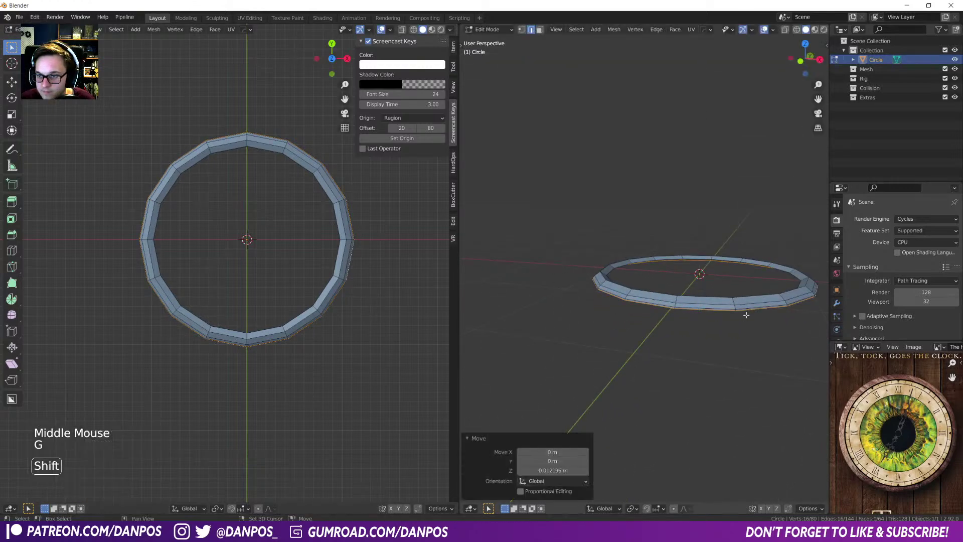
key("s")
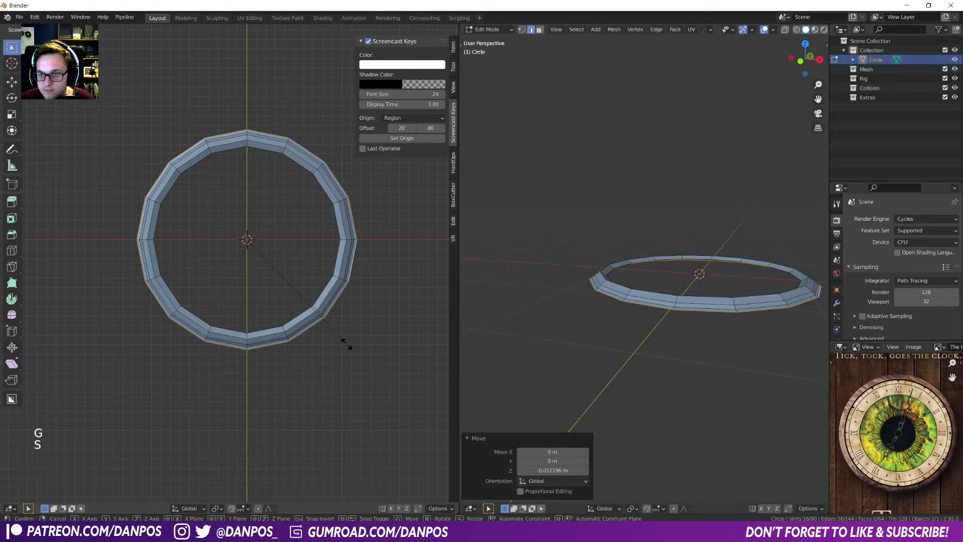
left_click(346, 343)
- Return the clock's frame ring to Object Mode and apply smooth shading to it
middle_click_drag(699, 353, 668, 324)
key("Tab")
right_click(720, 300)
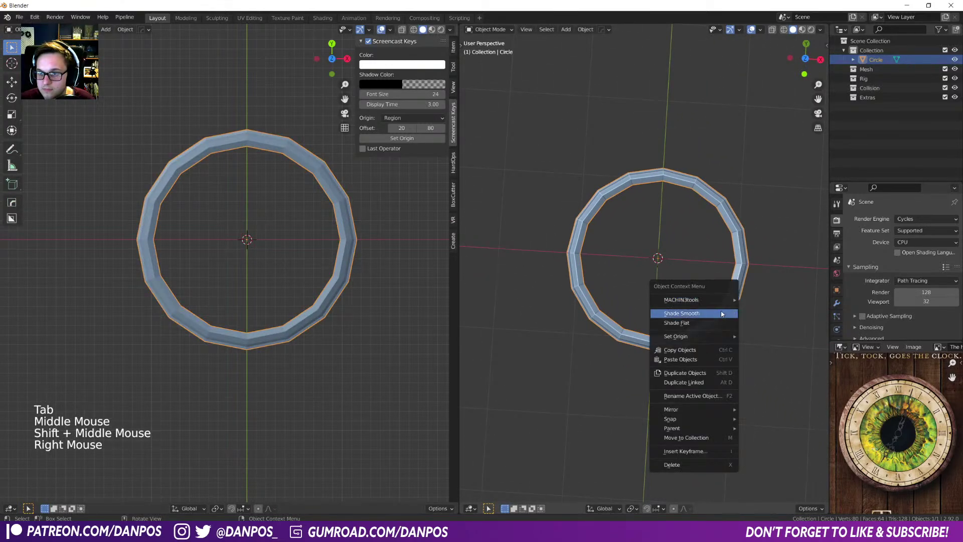
left_click(720, 313)
mouse_move(736, 315)
middle_mouse_down()
mouse_move(709, 241)
mouse_move(756, 229)
mouse_move(792, 267)
mouse_move(789, 285)
mouse_move(737, 288)
middle_mouse_up()
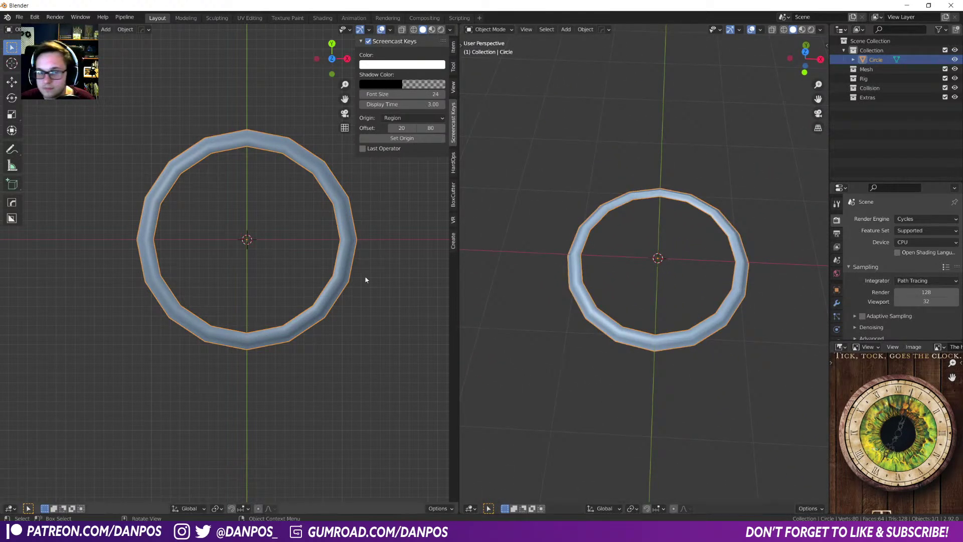
- Select the ring's outer edge loop in Edit Mode, extrude it and scale the new loop outward to 1.021
middle_click_drag(297, 305, 298, 300)
key("KP_7")
key("Tab")
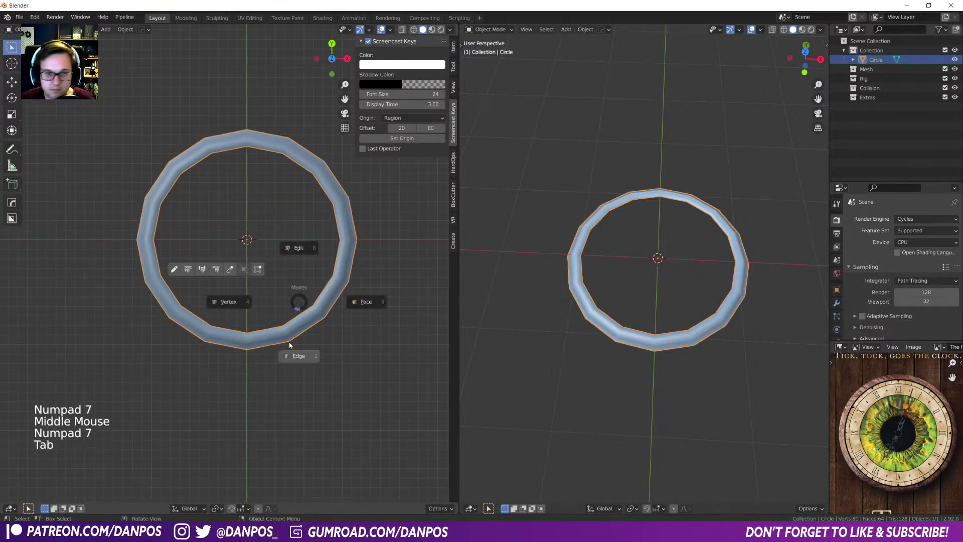
left_click(289, 341, "alt")
middle_click_drag(293, 354, 318, 314)
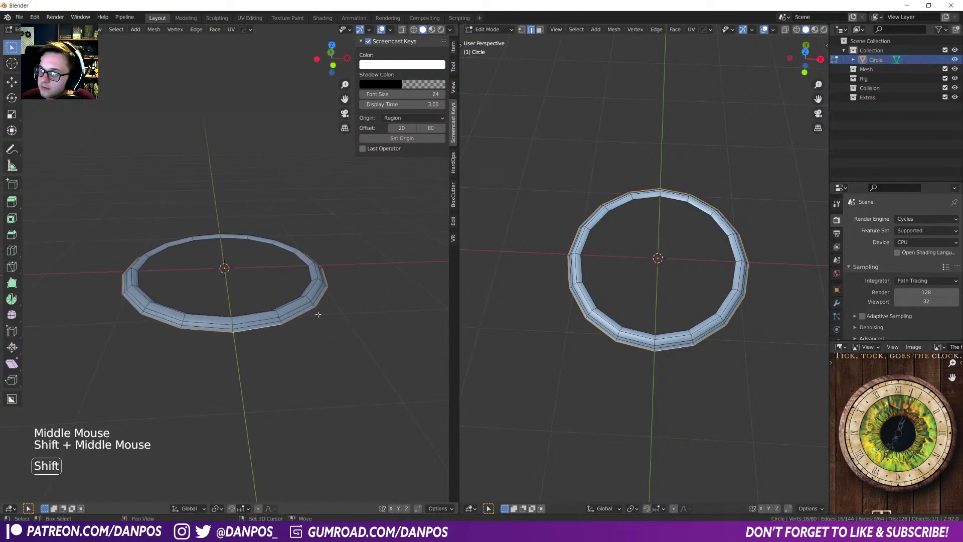
key("e")
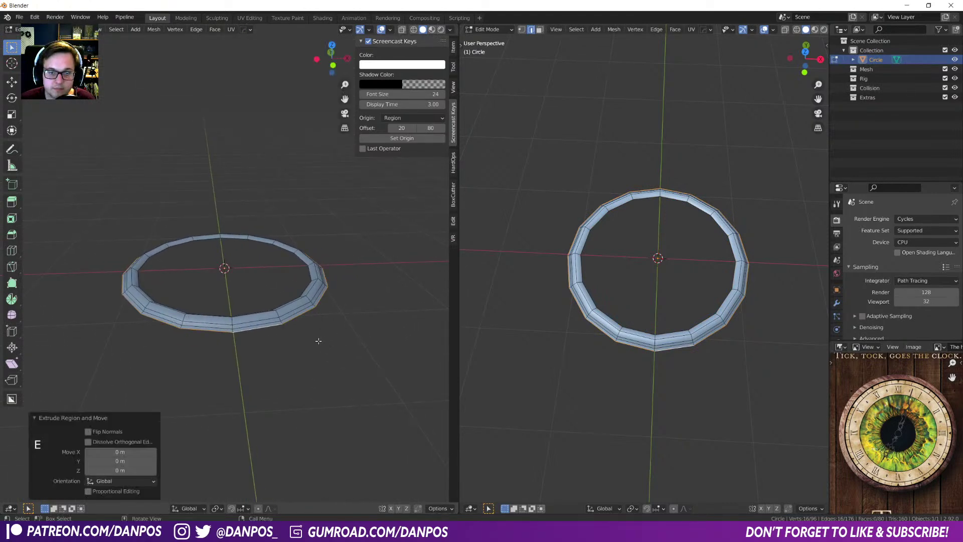
key("s")
key("KP_7")
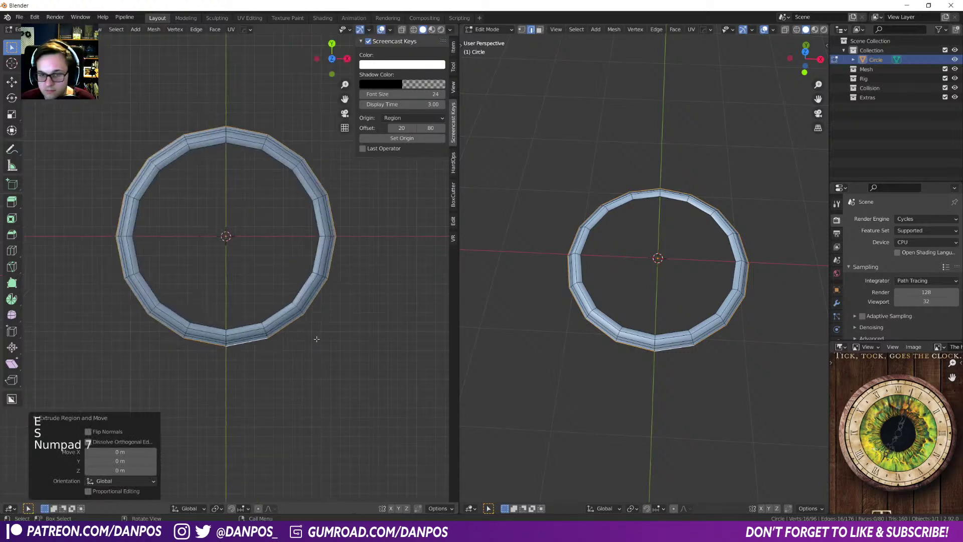
key("s")
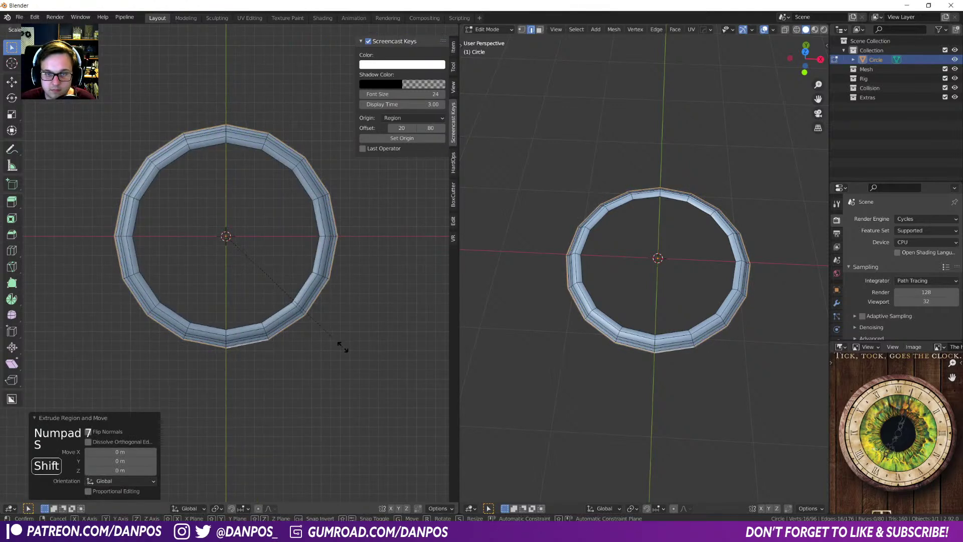
left_click(347, 350)
- Lower the new outer edge loop about 0.020 m along Z and scale it slightly in top view
middle_click_drag(348, 345, 363, 250)
key("g")
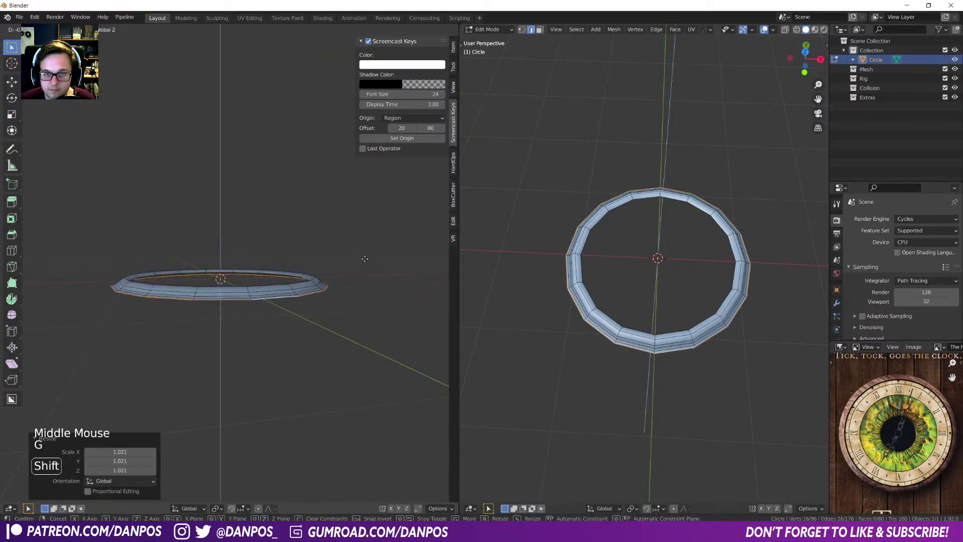
left_click(365, 267)
key("s")
key("shift+z")
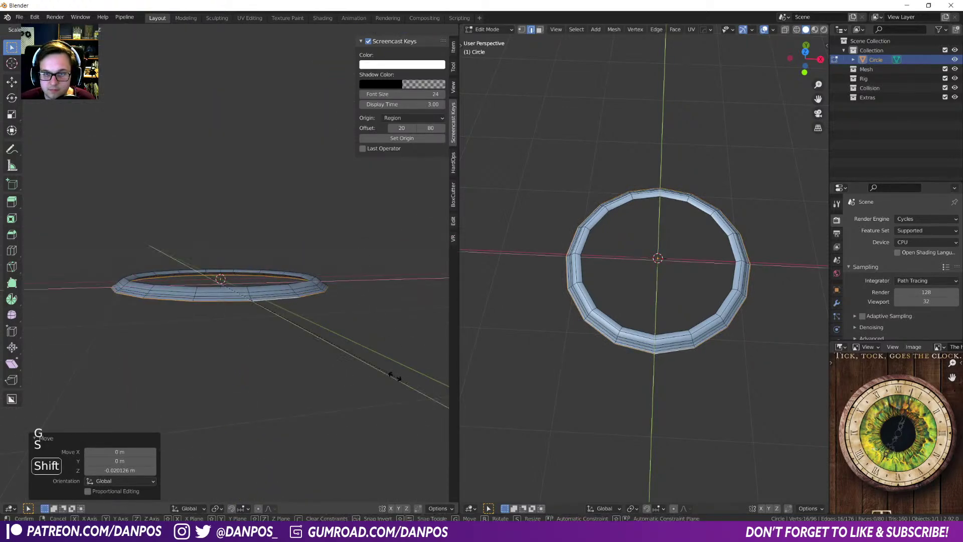
right_click(384, 367)
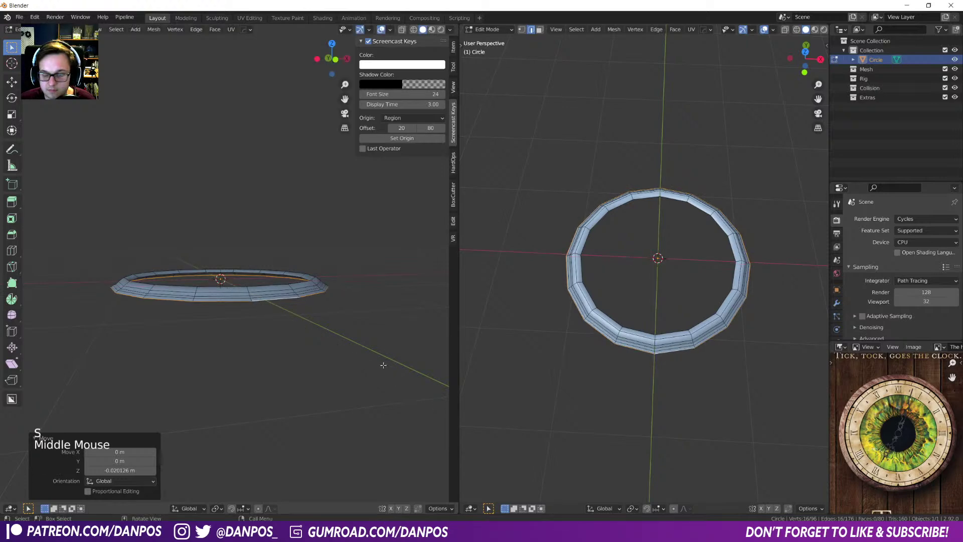
key("KP_7")
key("s")
key("shift")
left_click(338, 380)
middle_click_drag(338, 380, 340, 301)
- Add a subdivision surface modifier to the ring in Object Mode and set its viewport level to 2
key("Tab")
middle_click_drag(312, 225, 335, 250)
key("ctrl+1")
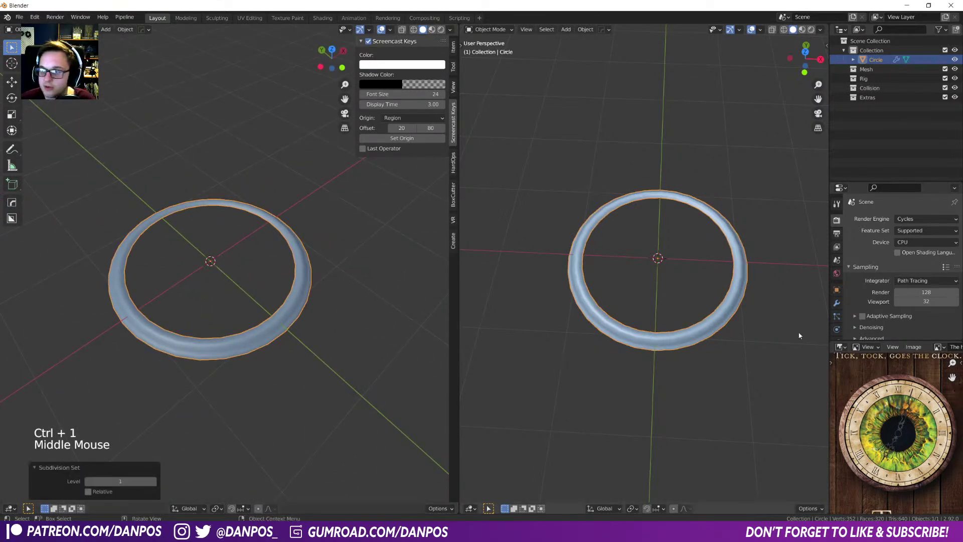
left_click(837, 303)
left_click(945, 261)
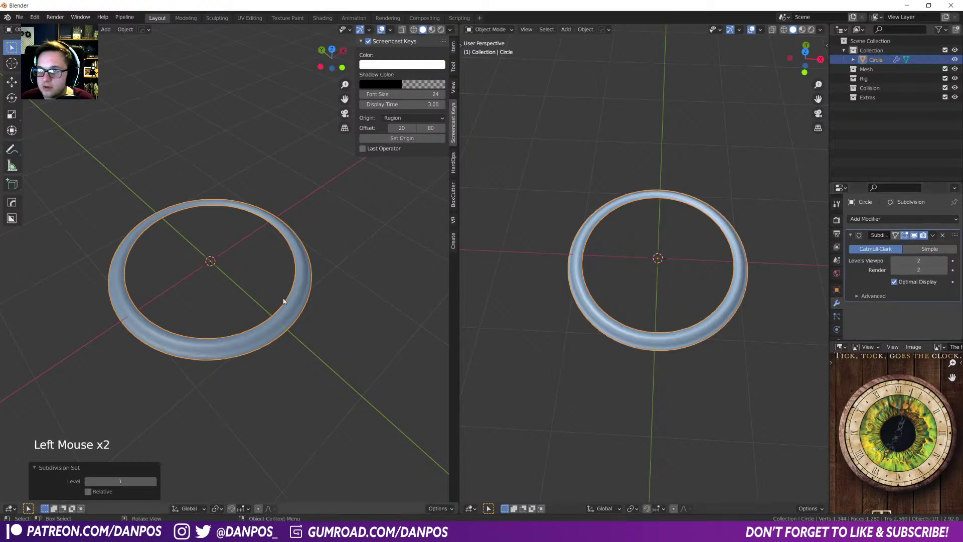
- Add one centred loop cut around the sloping outer side of the ring in Edit Mode
middle_click_drag(203, 345, 141, 303)
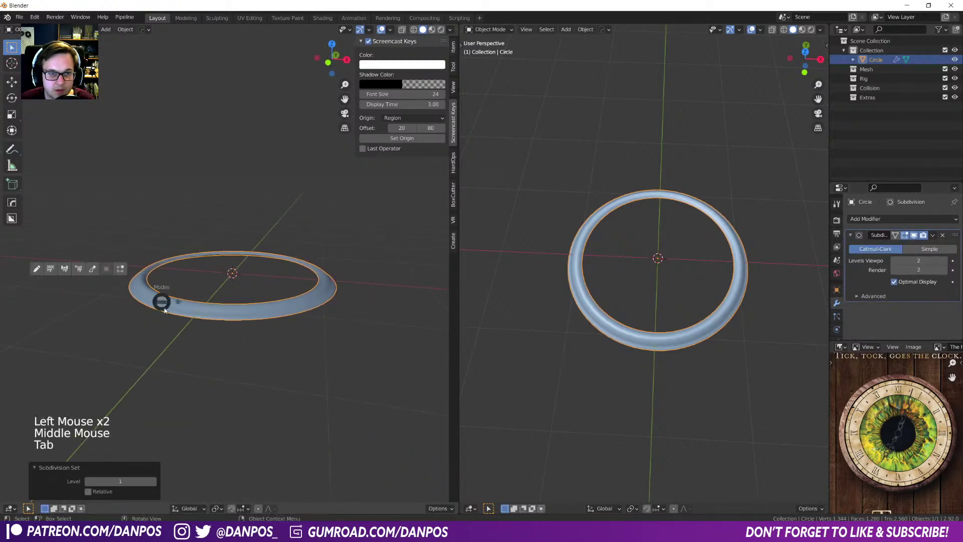
key("Tab")
scroll(187, 343, "up", 3)
middle_click_drag(187, 343, 170, 351)
middle_click_drag(171, 351, 158, 361, "shift")
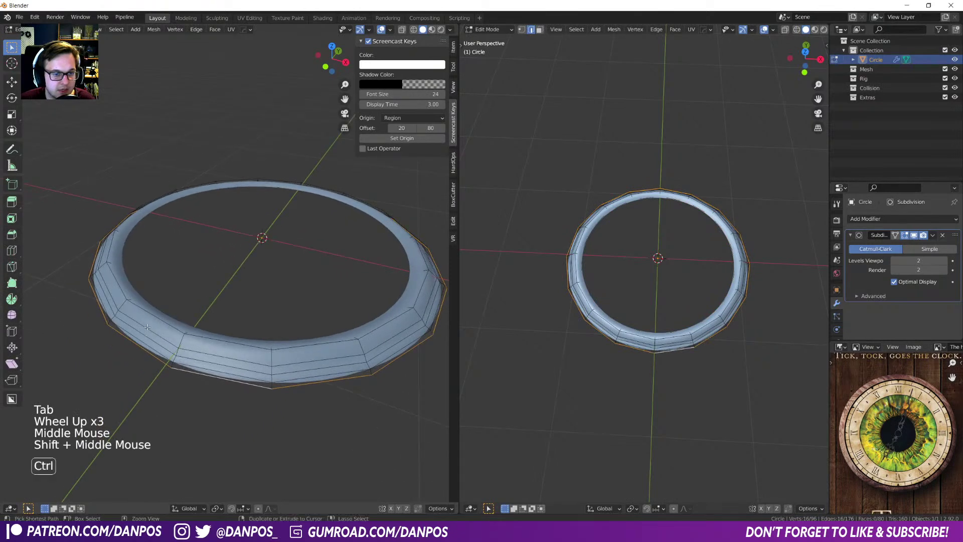
key("ctrl+r")
left_click(117, 314)
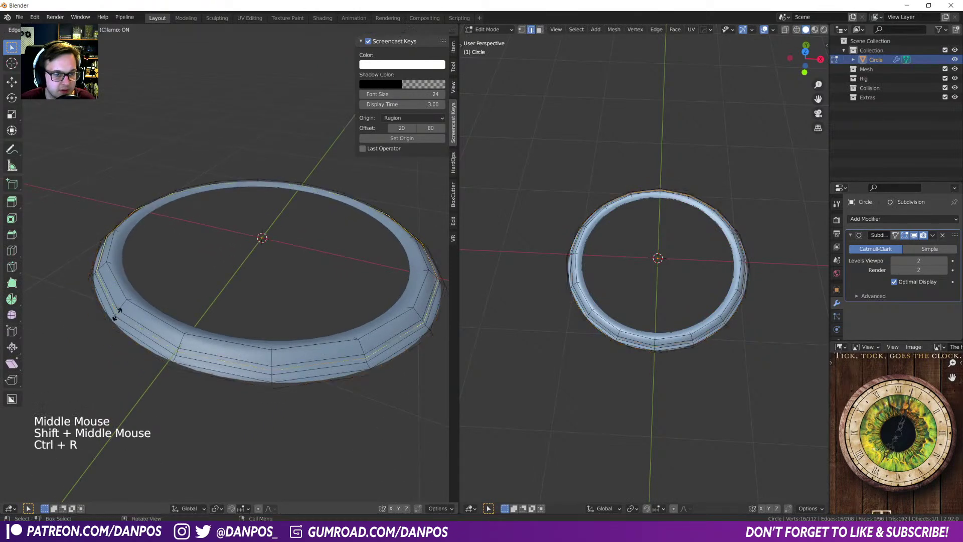
left_click(117, 315)
- Hide the overlays in the perspective view and scale the new edge loop inward to 0.995 in top view
key("KP_7")
scroll(692, 369, "up", 3)
middle_click_drag(692, 370, 796, 22)
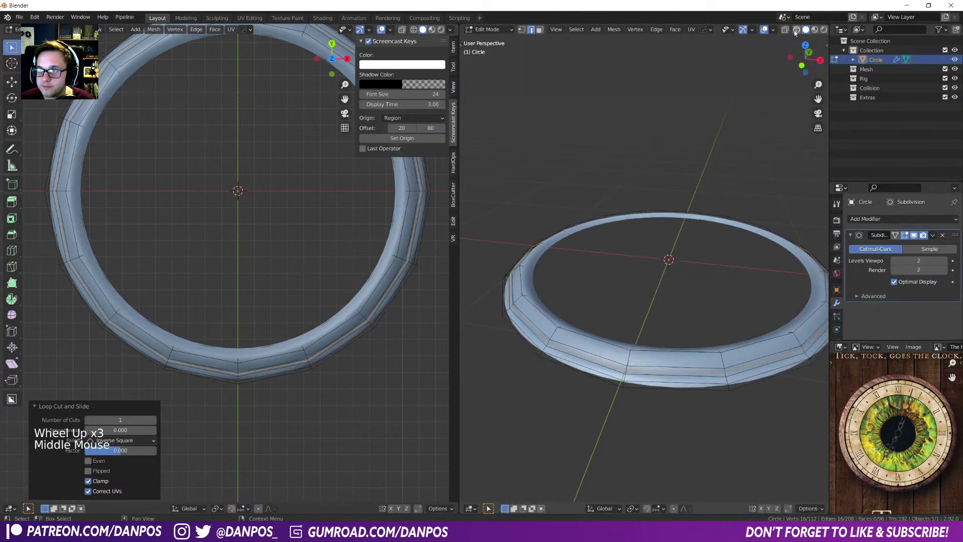
left_click(765, 30)
key("s")
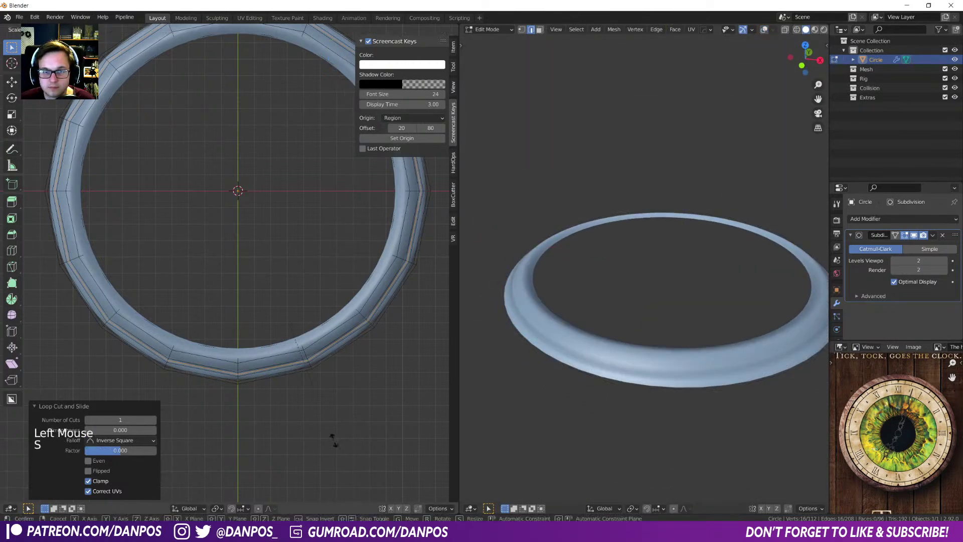
left_click(329, 425)
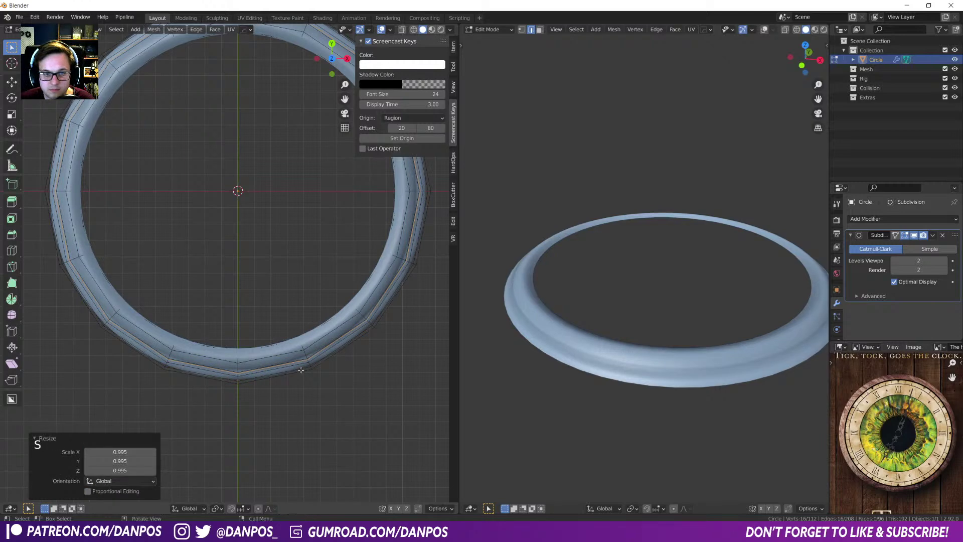
- Add another loop cut on the band inside the previous one, slid by a factor of 0.450, and scale it to 0.994
key("ctrl+r")
left_click(300, 355)
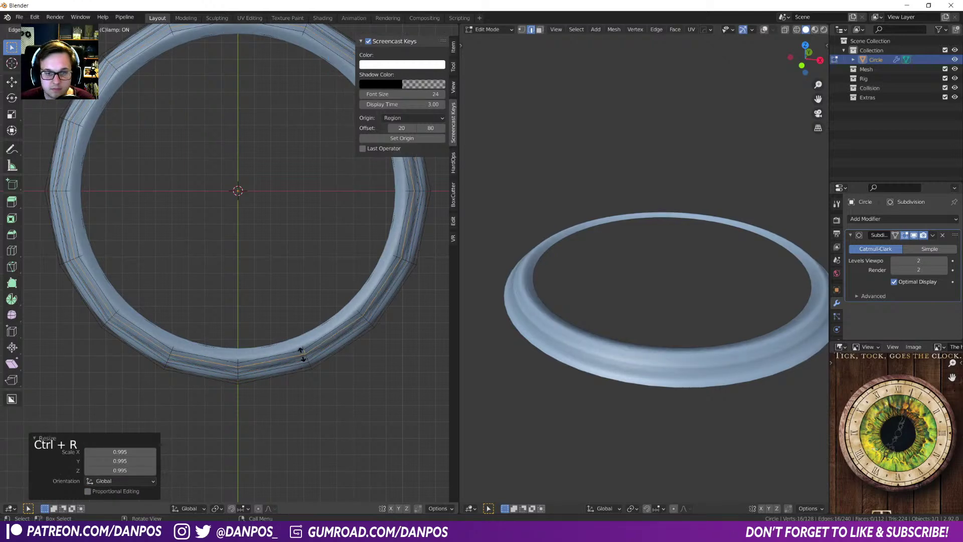
left_click(301, 353)
key("s")
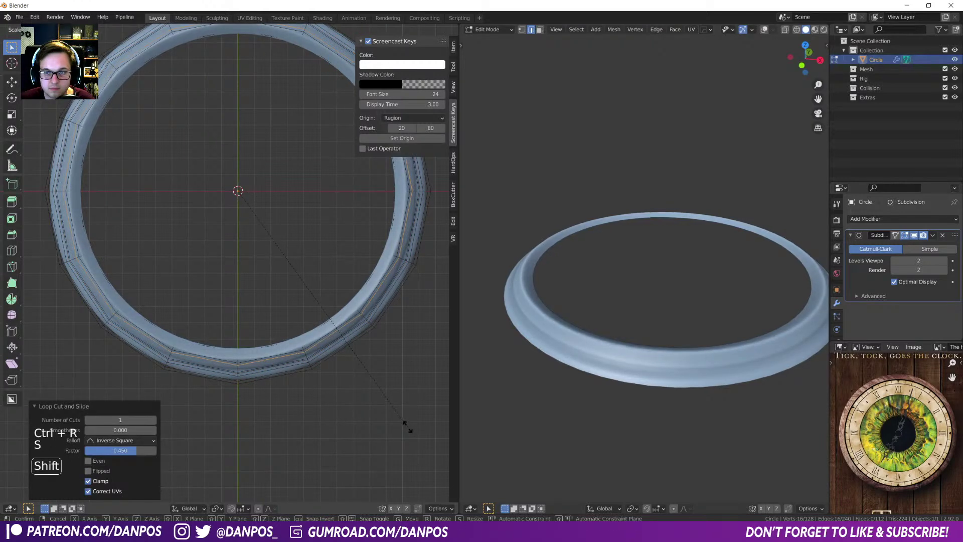
left_click(400, 416)
middle_click_drag(897, 421, 884, 447)
middle_click_drag(773, 361, 772, 431)
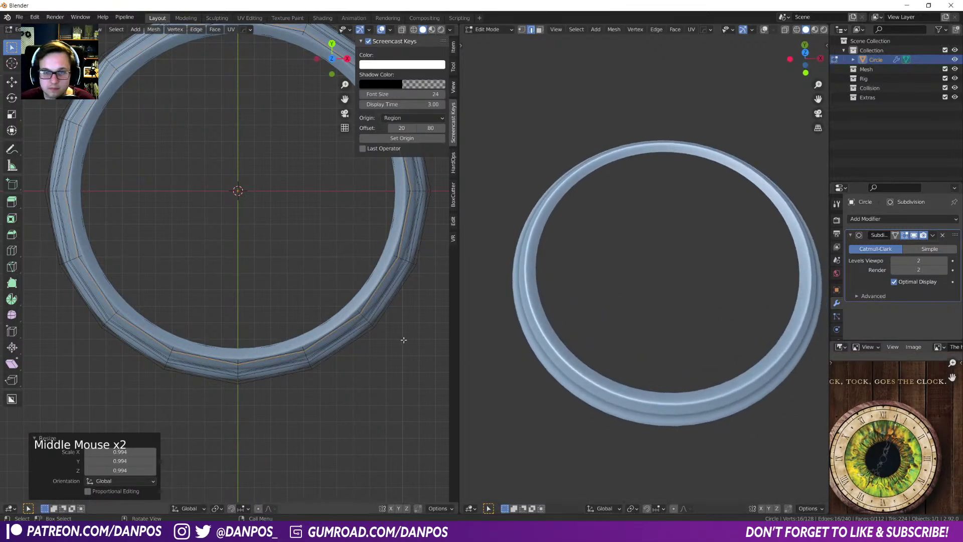
- Add a centred loop cut on the ring's innermost band and scale it slightly
key("ctrl+r")
left_click(354, 309)
right_click(354, 307)
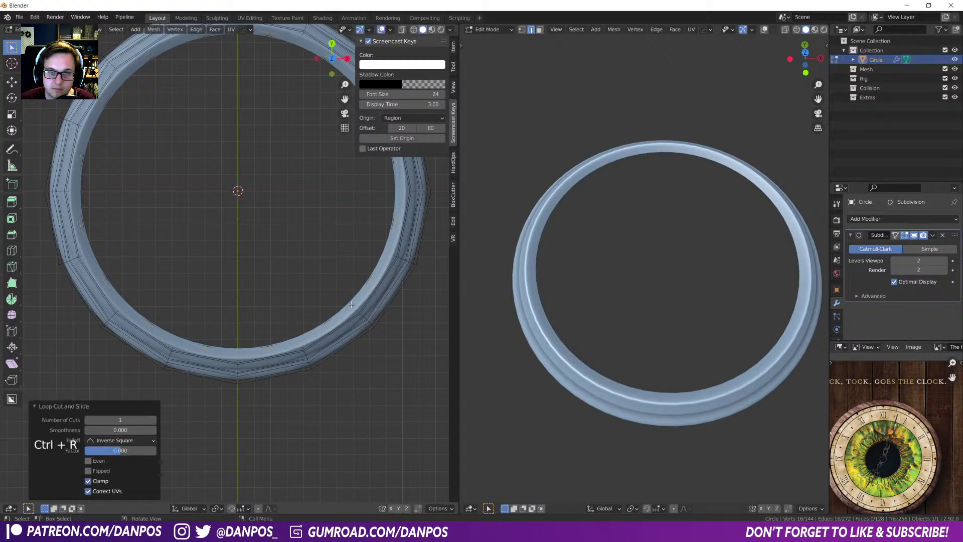
key("s")
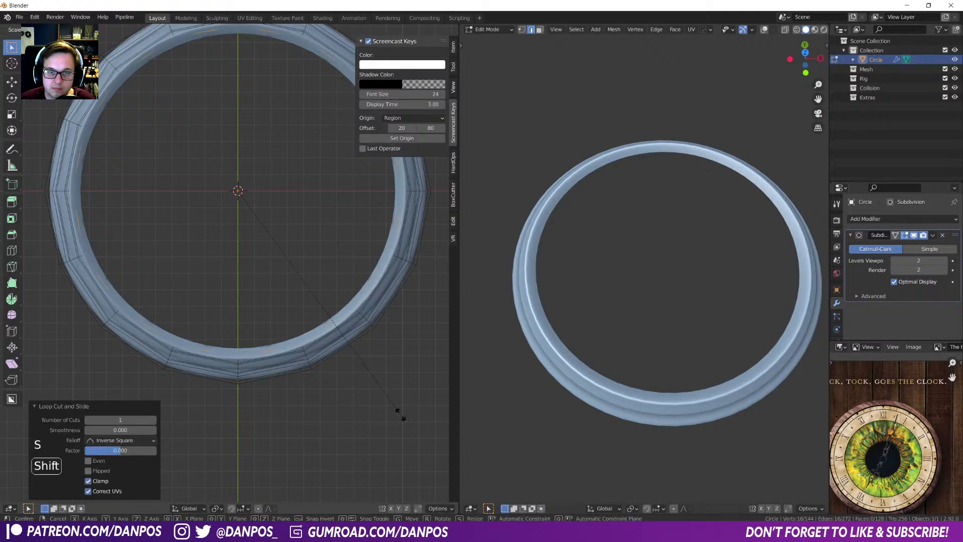
left_click(397, 411)
- Select the ring's inner edge loop, lower it about 0.007 m along Z and scale it to 1.006
left_click(364, 288, "alt")
middle_click_drag(384, 345, 393, 315)
key("g")
key("z")
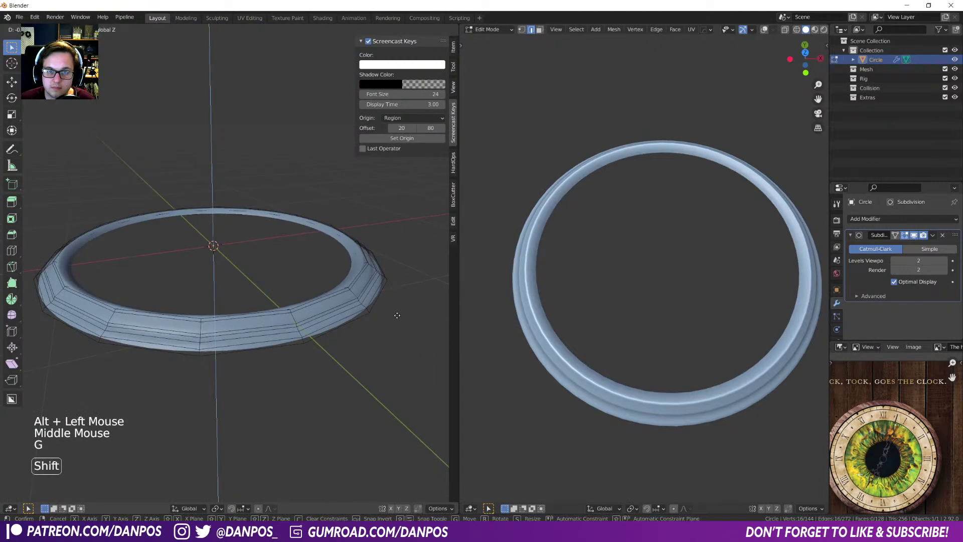
left_click(397, 315)
key("KP_7")
key("s")
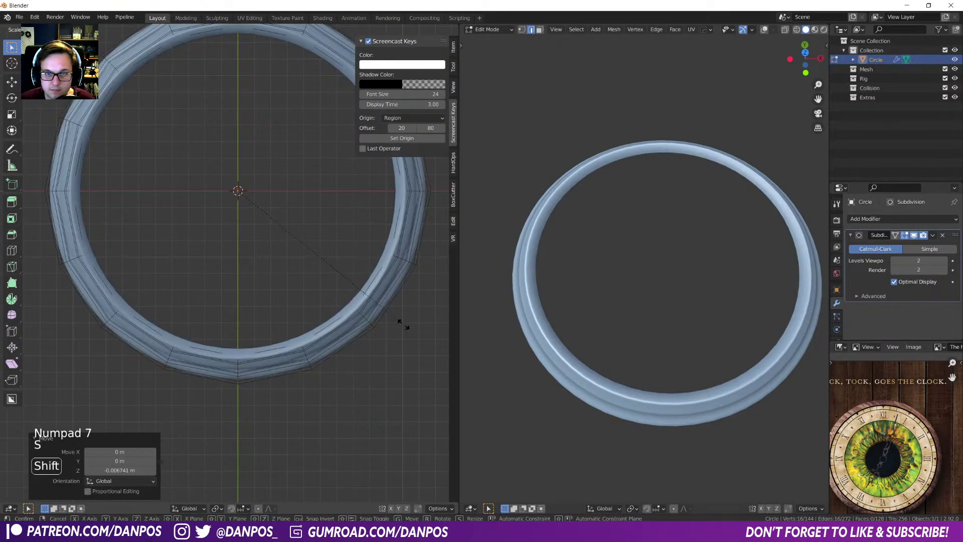
left_click(427, 327)
middle_click_drag(772, 411, 718, 390)
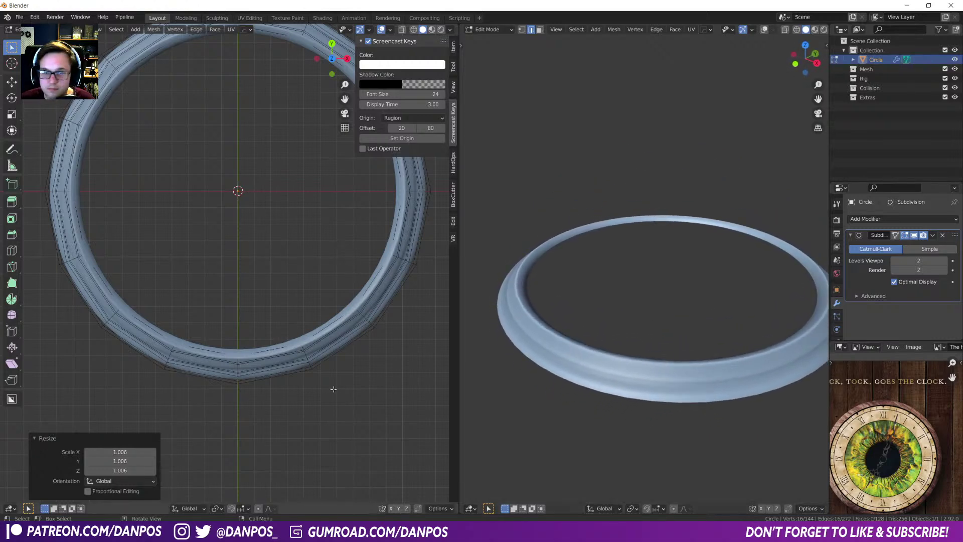
- Extrude the ring's outer edge loop, scale it outward to 1.025 and raise it about 0.010 m along Z
left_click(307, 376, "alt")
key("e")
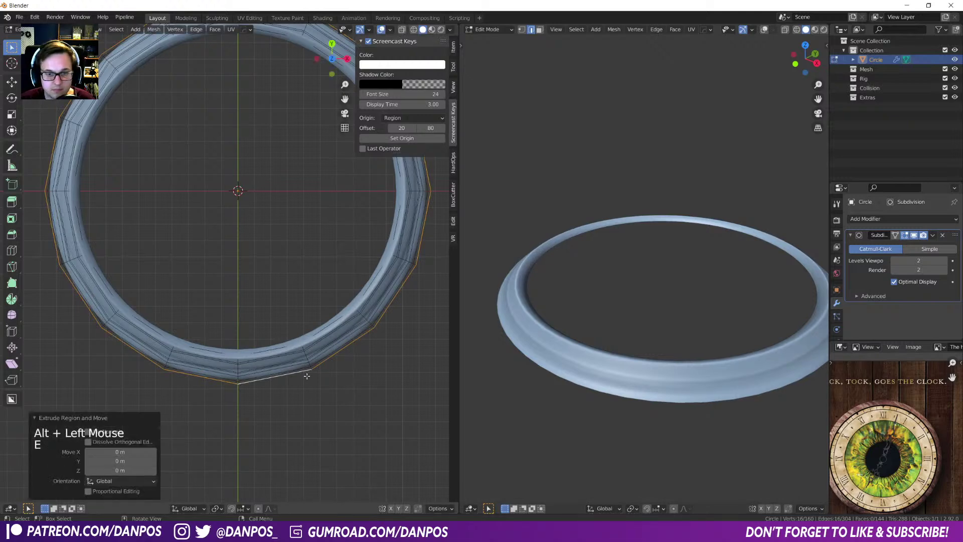
key("s")
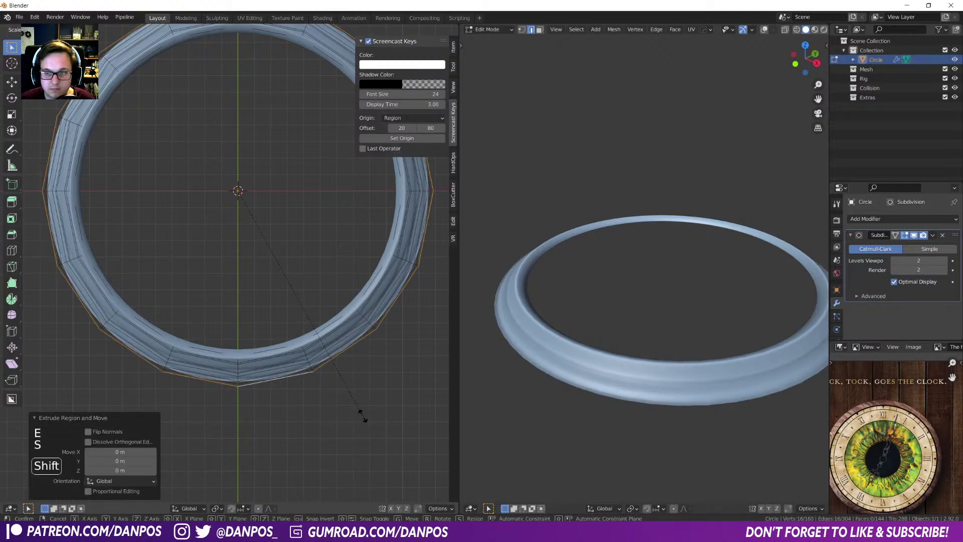
left_click(392, 430)
middle_click_drag(392, 430, 407, 362)
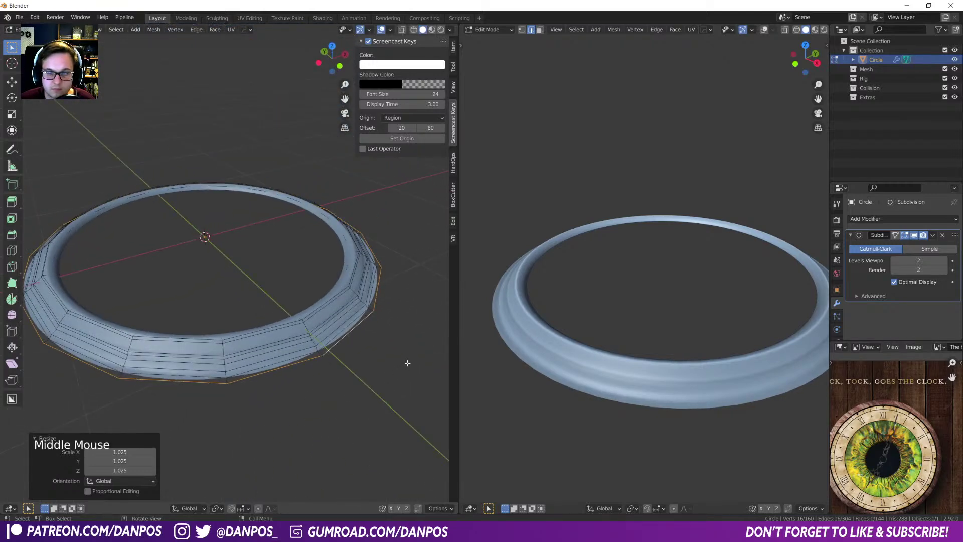
key("g")
key("z")
left_click(408, 349)
- Extrude another outer loop, scale it outward to 1.016 and lower it about 0.026 m along Z
key("KP_7")
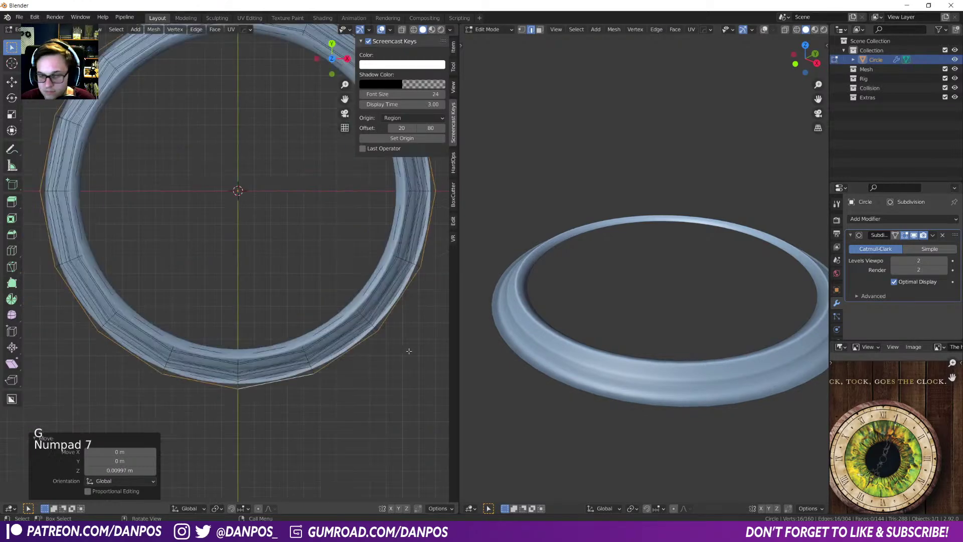
key("s")
key("shift")
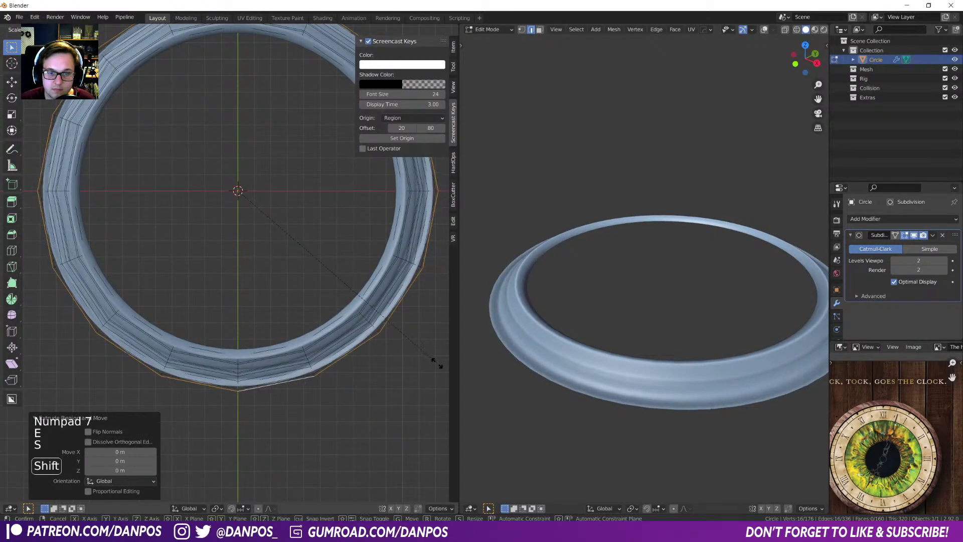
left_click(442, 367)
middle_click_drag(442, 367, 402, 378)
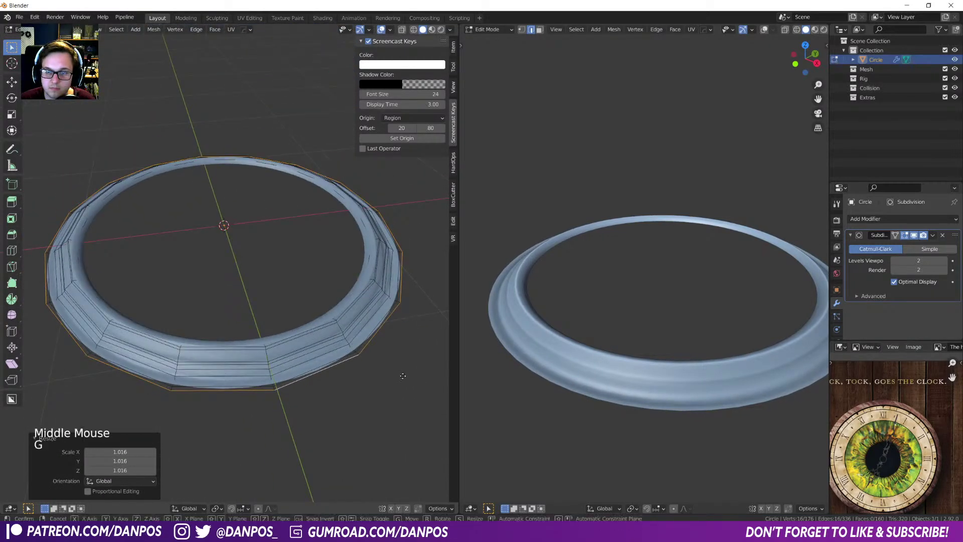
key("g")
key("z")
left_click(404, 404, "shift")
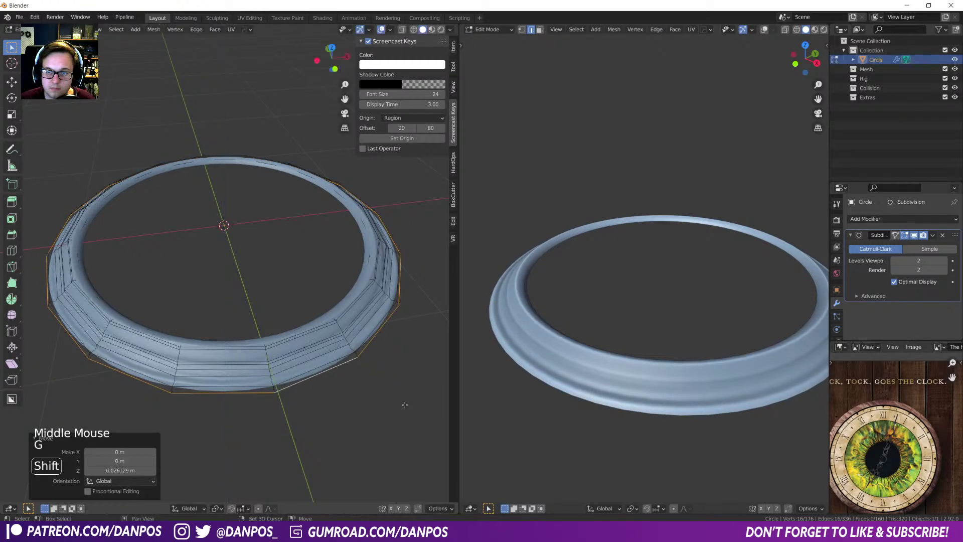
- Extrude the outer edge loop about 0.198 m down along Z to form the frame's side wall
key("e")
key("z")
left_click(403, 421)
middle_click_drag(403, 411, 280, 358)
scroll(331, 374, "down", 4)
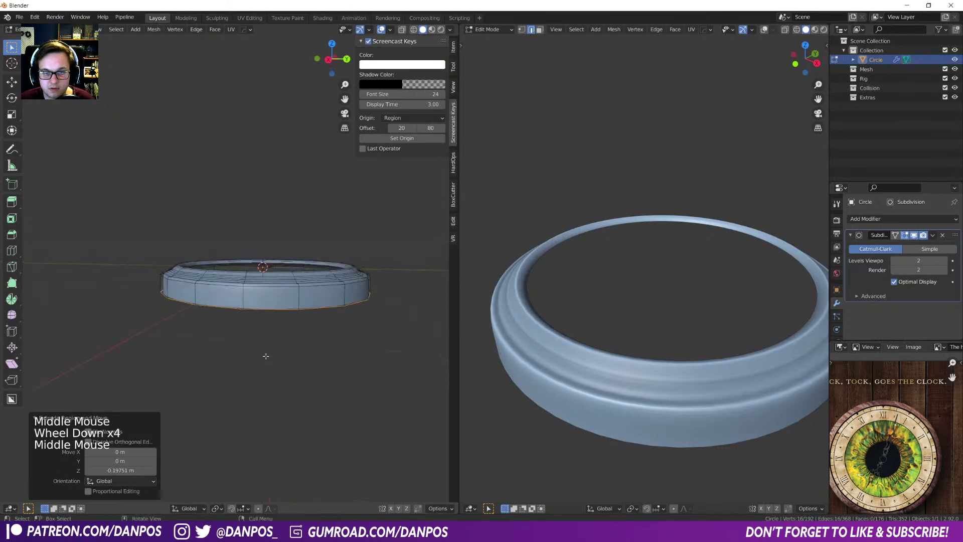
key("KP_1")
key("KP_3")
key("KP_7")
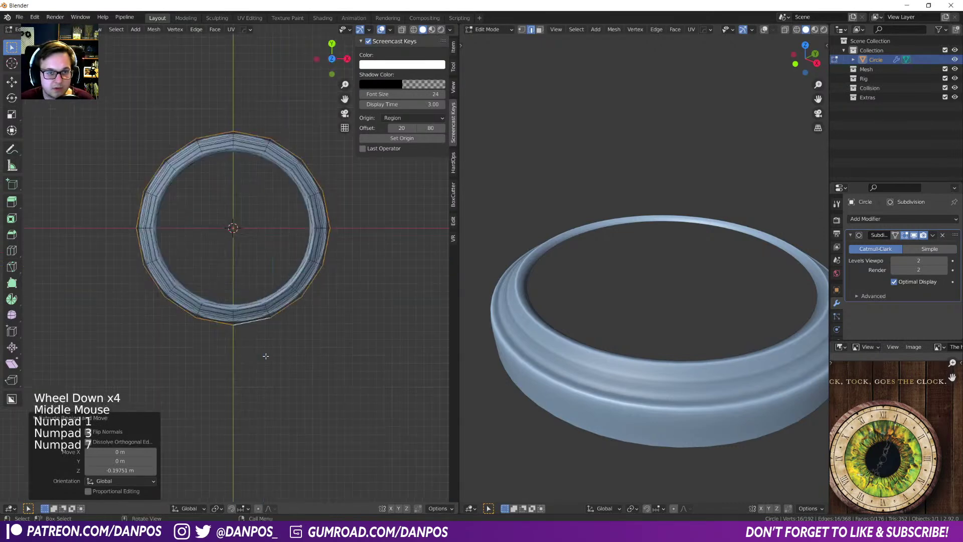
- Raise the whole ring object 0.3 m along Z, then lower it about 0.027 m so its base meets the floor
key("Tab")
middle_click_drag(243, 208, 275, 299)
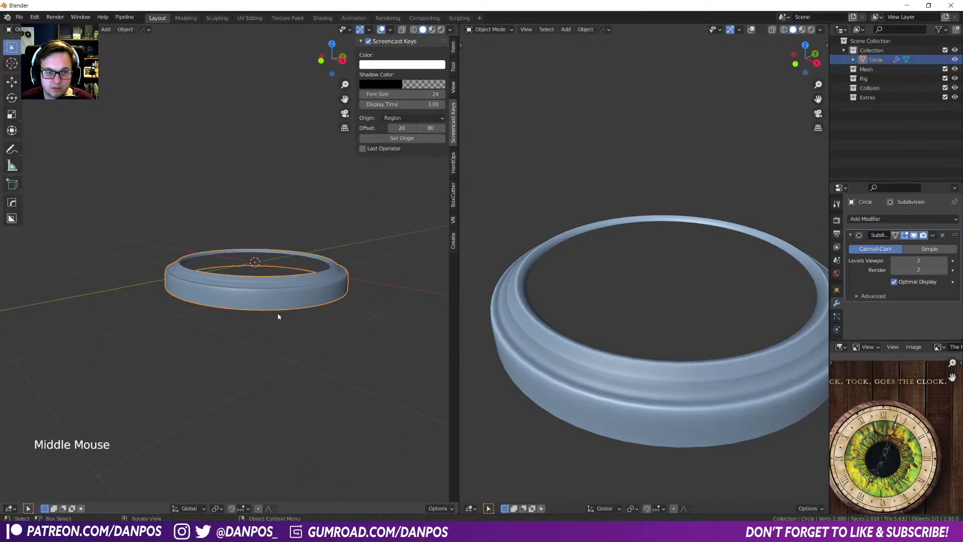
key("KP_1")
key("g")
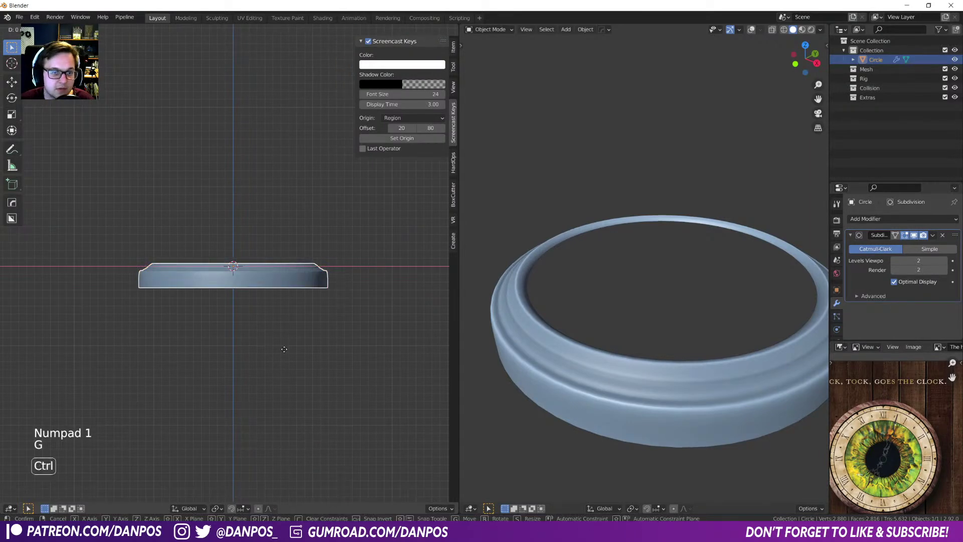
key("g")
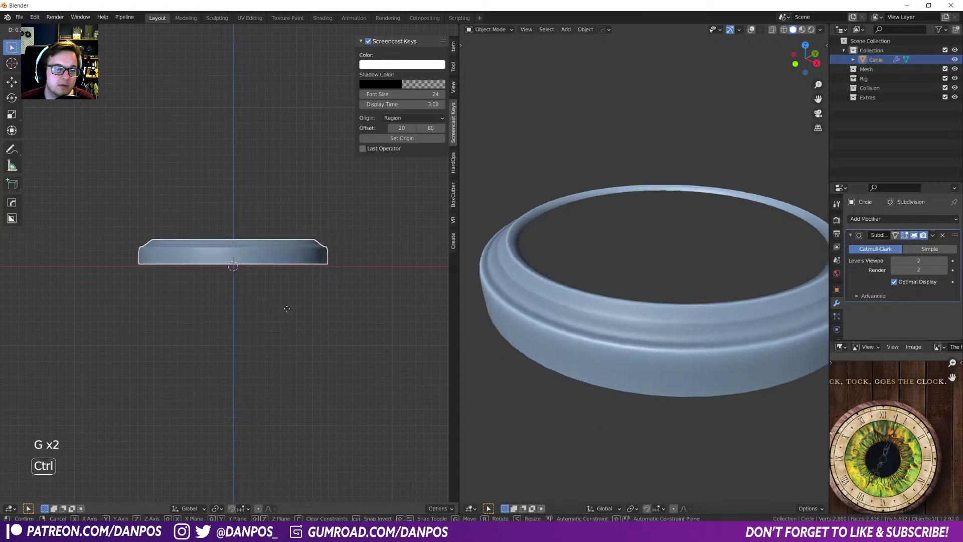
left_click(286, 308)
scroll(286, 310, "up", 5)
key("g")
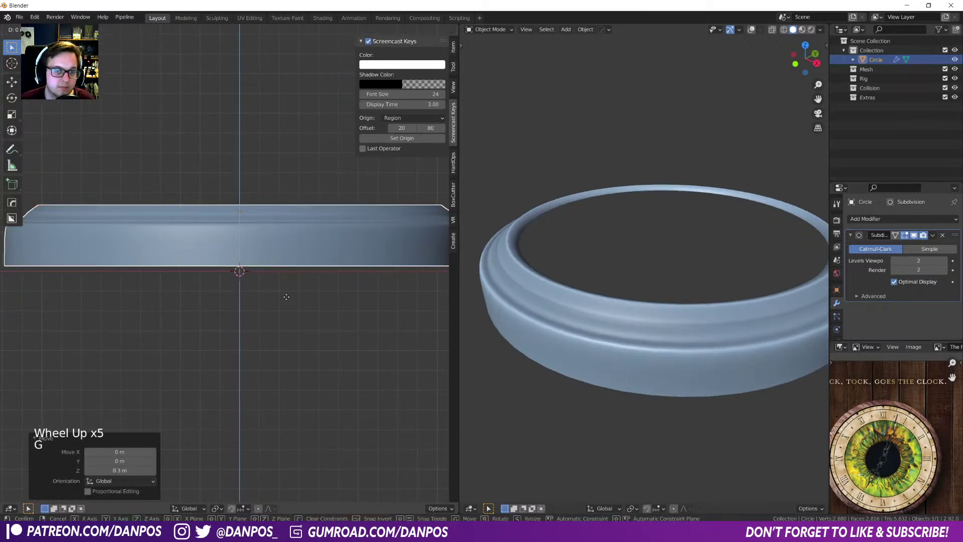
left_click(293, 351)
middle_click_drag(294, 352, 291, 370)
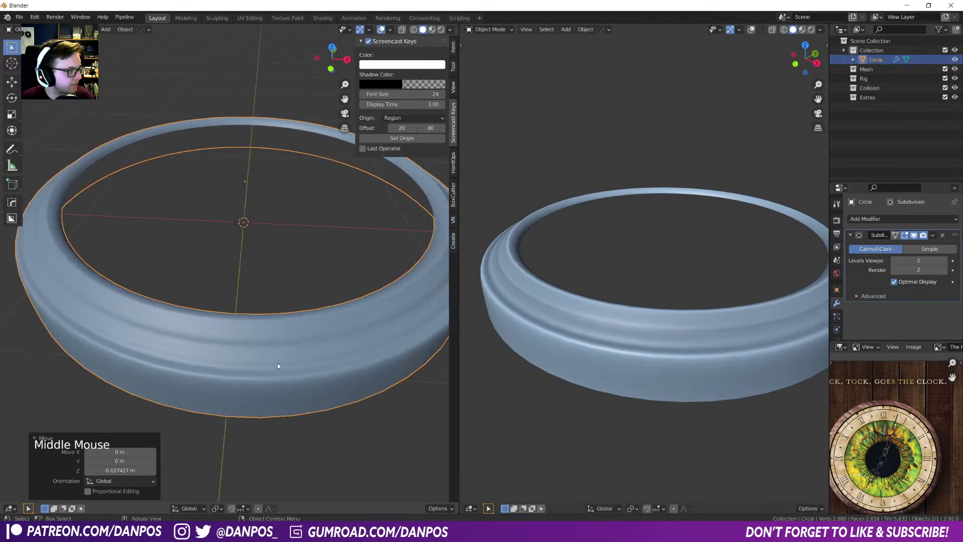
- Add an edge loop on the ring's upper moulding with a slide factor of about -0.710 and scale it to 0.987
middle_click_drag(242, 270, 182, 297)
scroll(161, 331, "down", 1)
key("Tab")
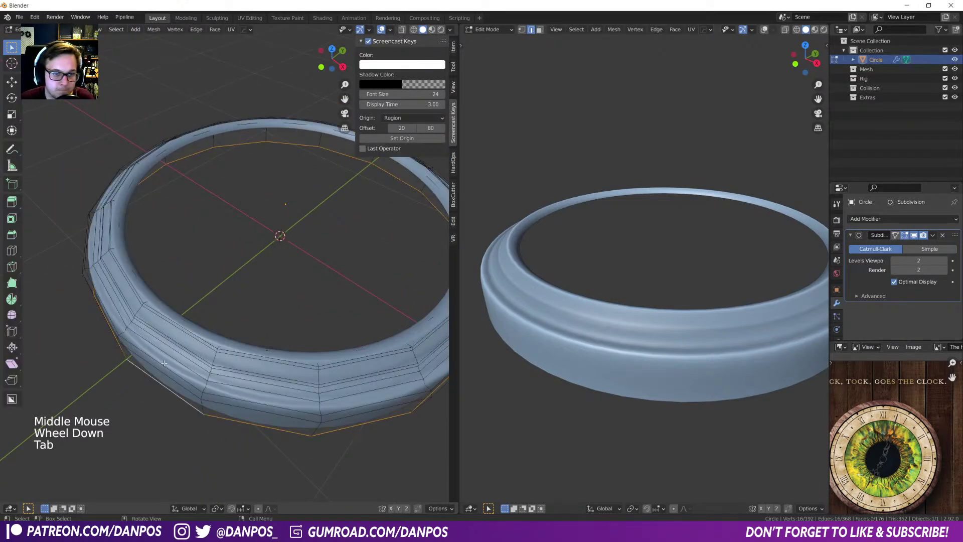
scroll(129, 380, "up", 2)
middle_click_drag(130, 380, 147, 343, "shift")
key("ctrl+r")
left_click(105, 279)
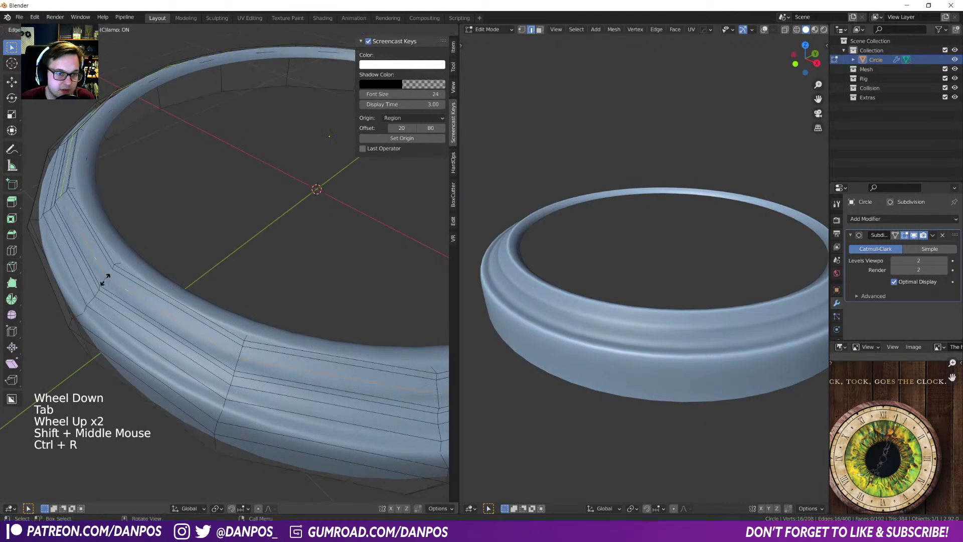
left_click(106, 289)
key("KP_7")
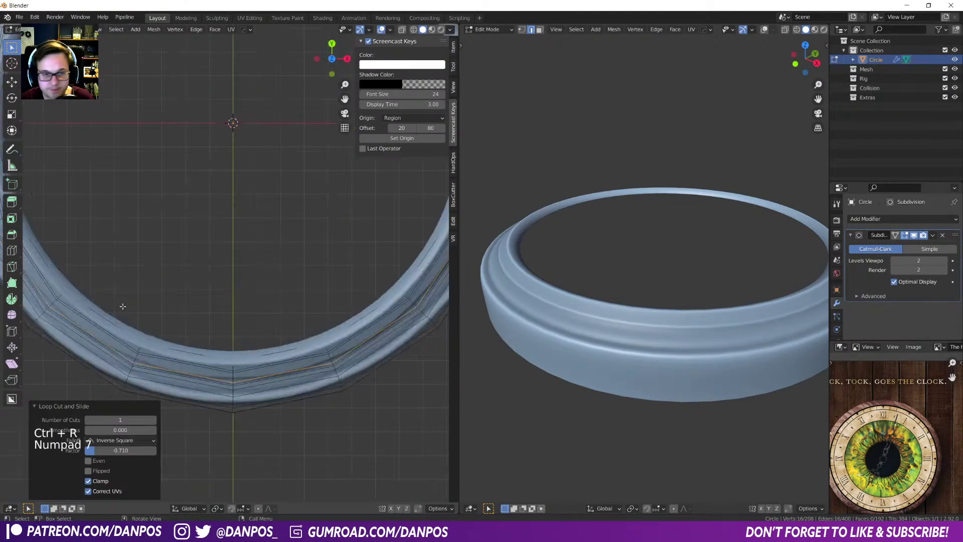
key("s")
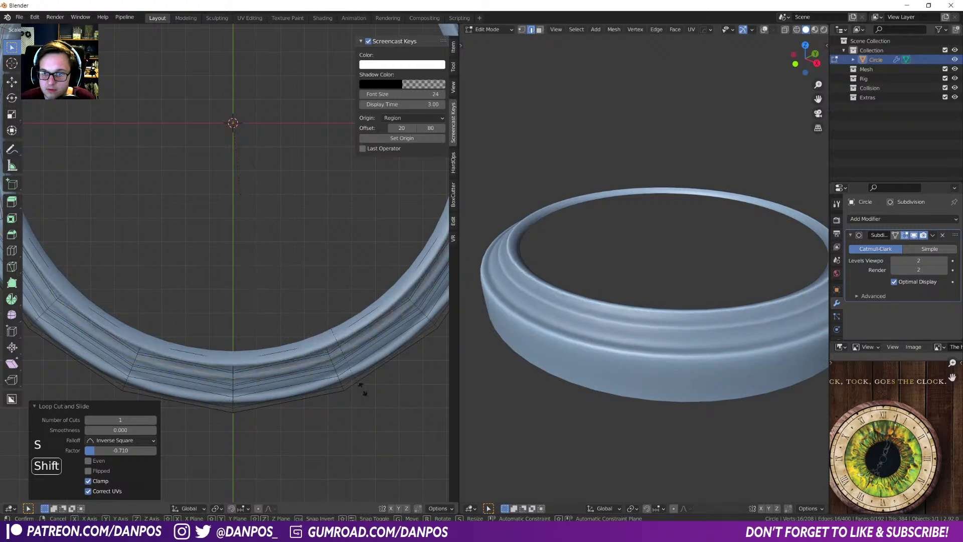
left_click(358, 399)
middle_click_drag(358, 399, 206, 340)
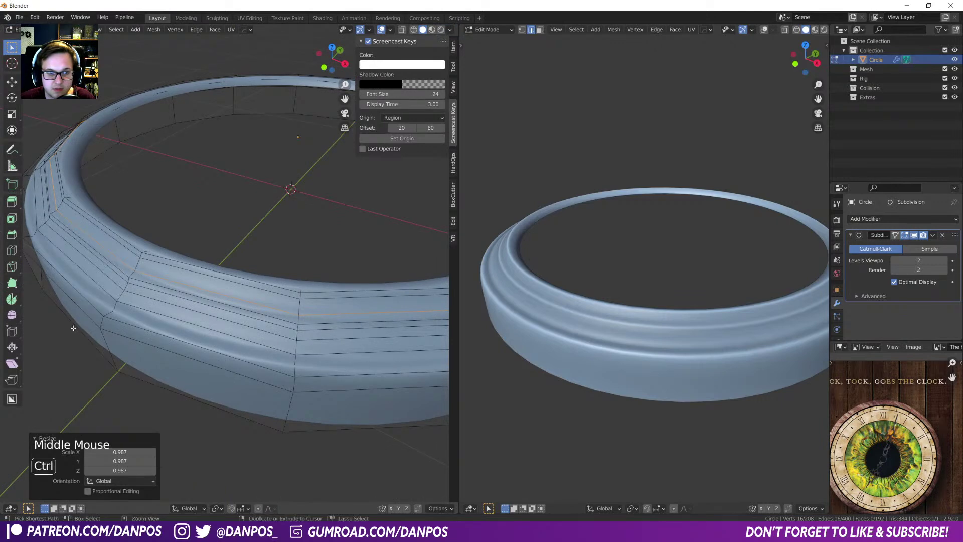
- Add two edge loops around the outer side wall, sliding both close to its upper edge
key("ctrl+r")
middle_click_drag(652, 301, 709, 321)
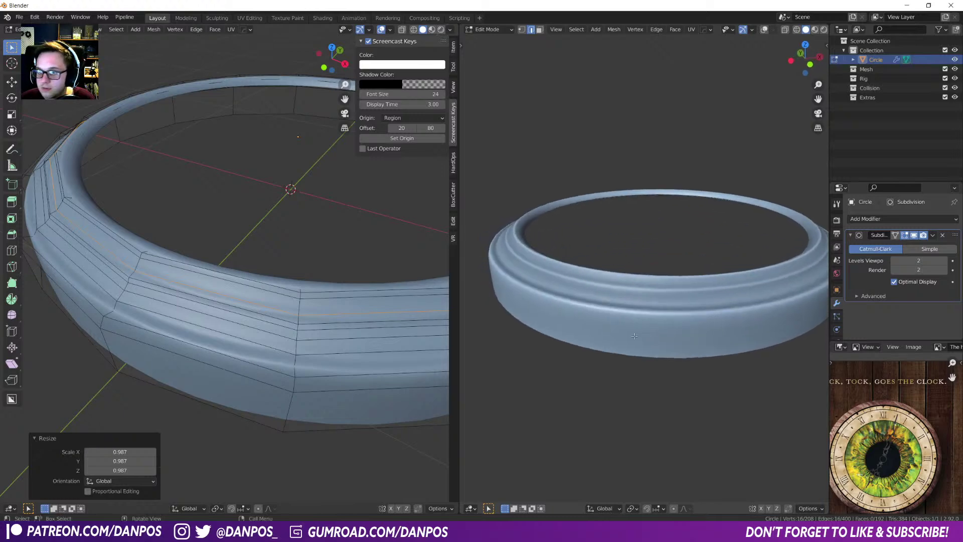
key("ctrl+r")
left_click(291, 402)
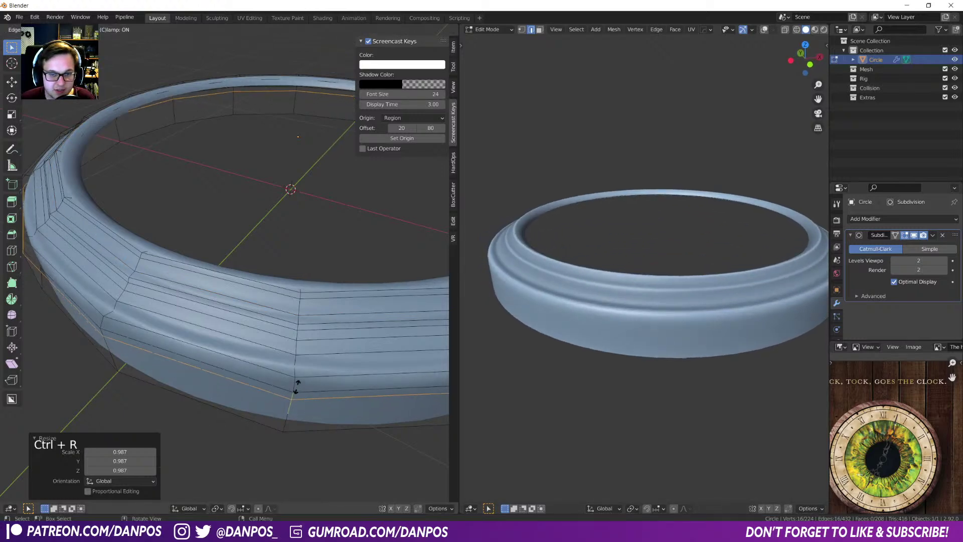
left_click(298, 385)
key("Tab")
left_click(292, 416, "alt")
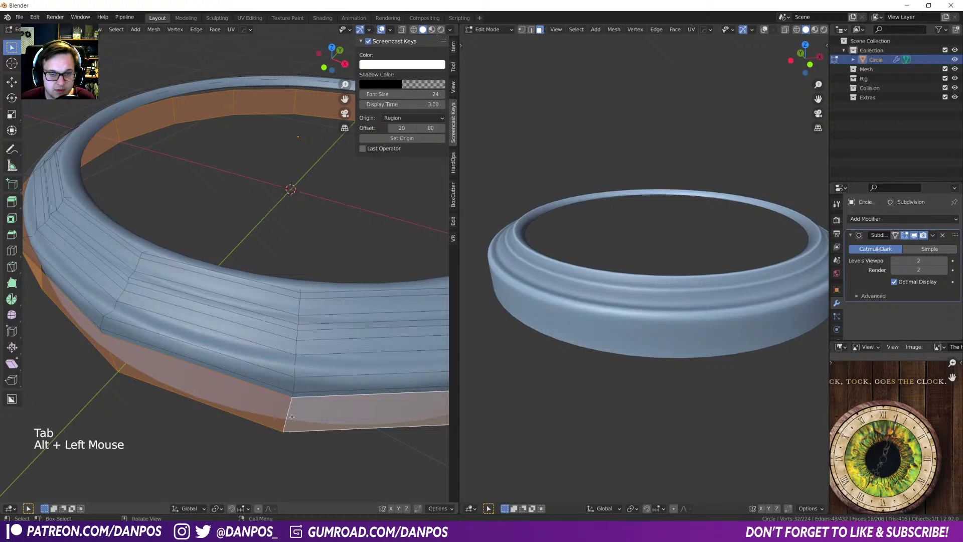
key("ctrl+r")
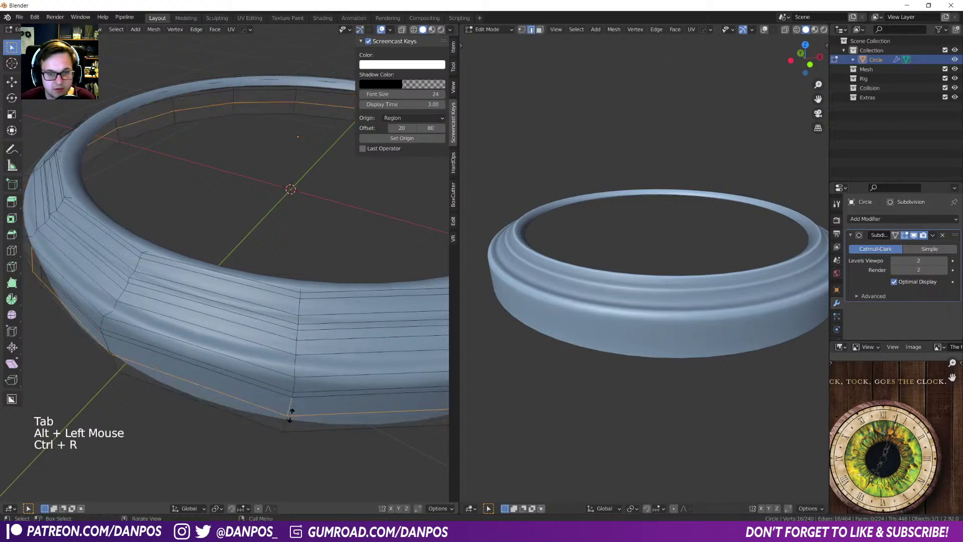
left_click(297, 400)
left_click(298, 397)
- Select the face loop forming the lower part of the side wall and scale it slightly from the top view
key("Tab")
left_click(285, 416, "alt")
key("KP_7")
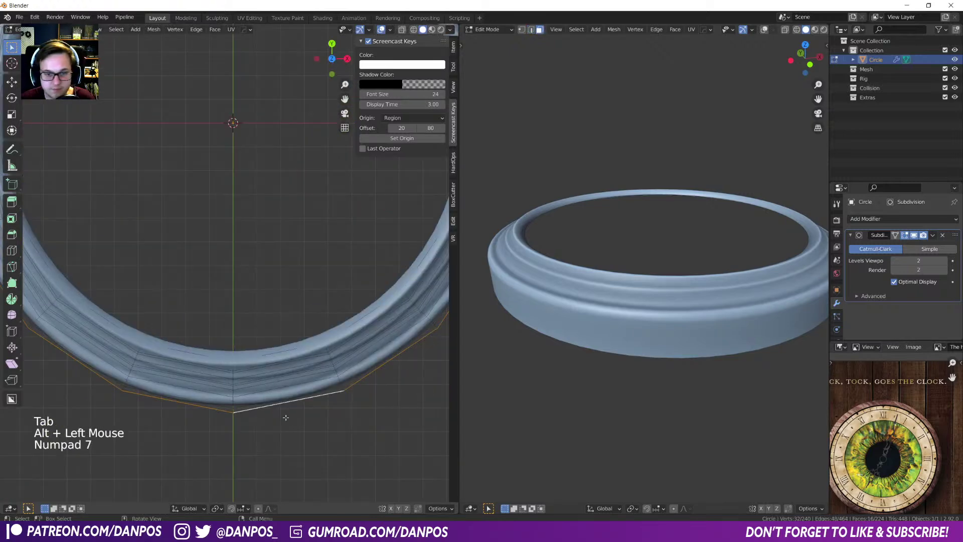
key("s")
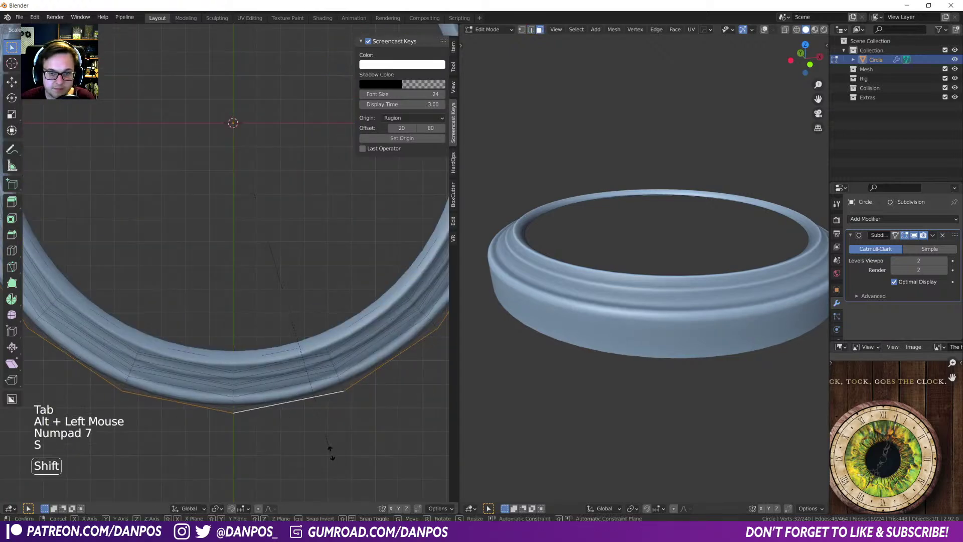
left_click(350, 471)
middle_click_drag(629, 336, 652, 397)
middle_click_drag(216, 381, 230, 369)
key("Tab")
middle_click_drag(188, 261, 170, 272)
- Select the edge loop just below the side wall's upper edge and slide it by a factor of about 0.113
key("Tab")
left_click(133, 228, "alt")
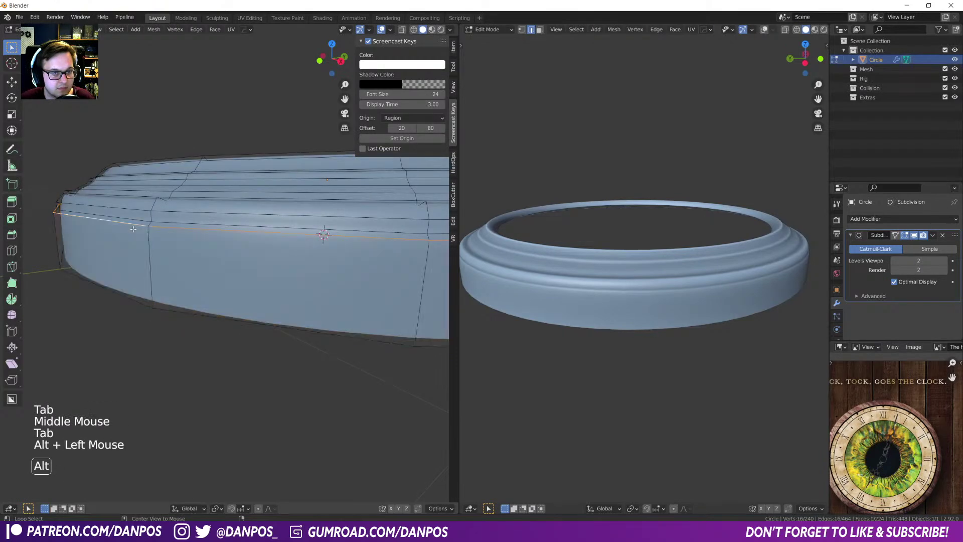
key("g")
key("Tab")
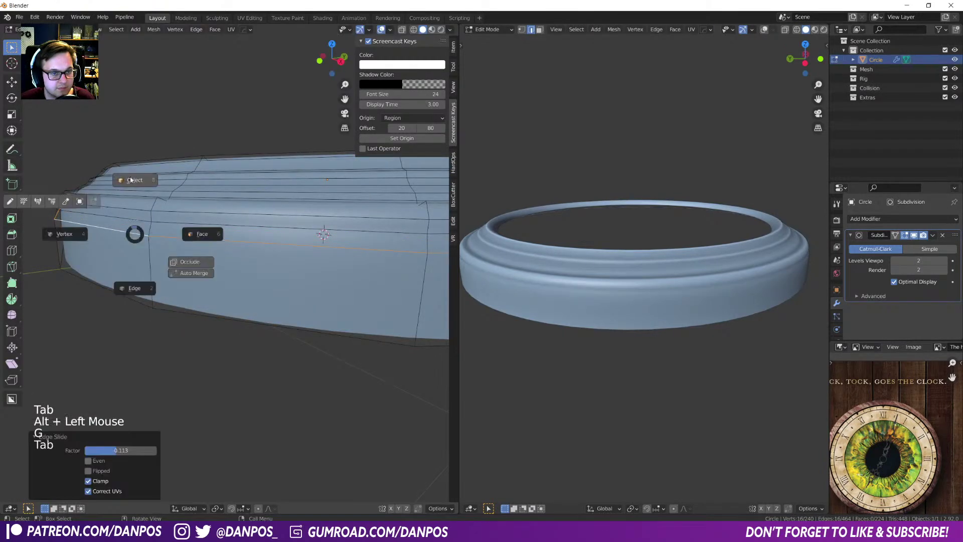
middle_click_drag(137, 264, 133, 198)
- Hide the subdivision preview, add an edge loop near the ring's inner rim and lower it about 0.004 m along Z
key("Tab")
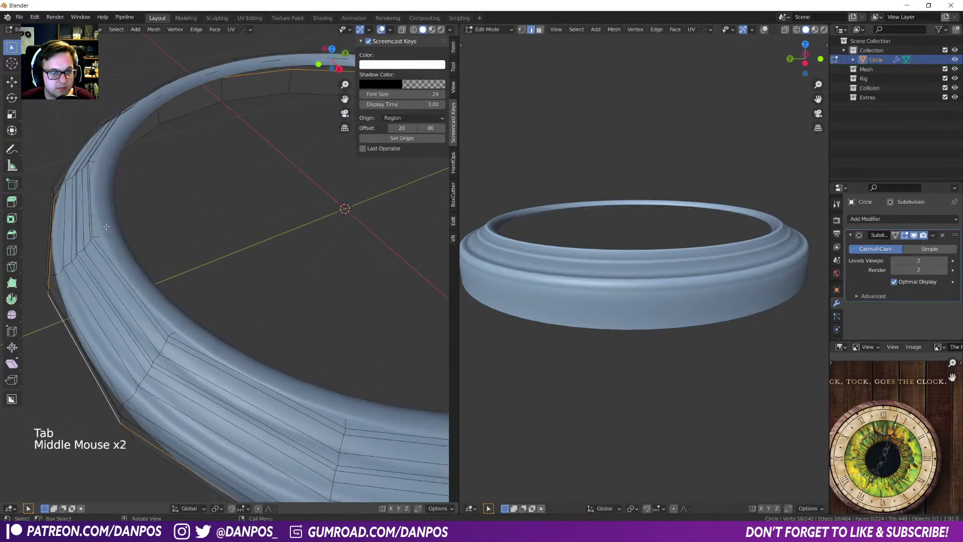
left_click(914, 236)
key("ctrl+r")
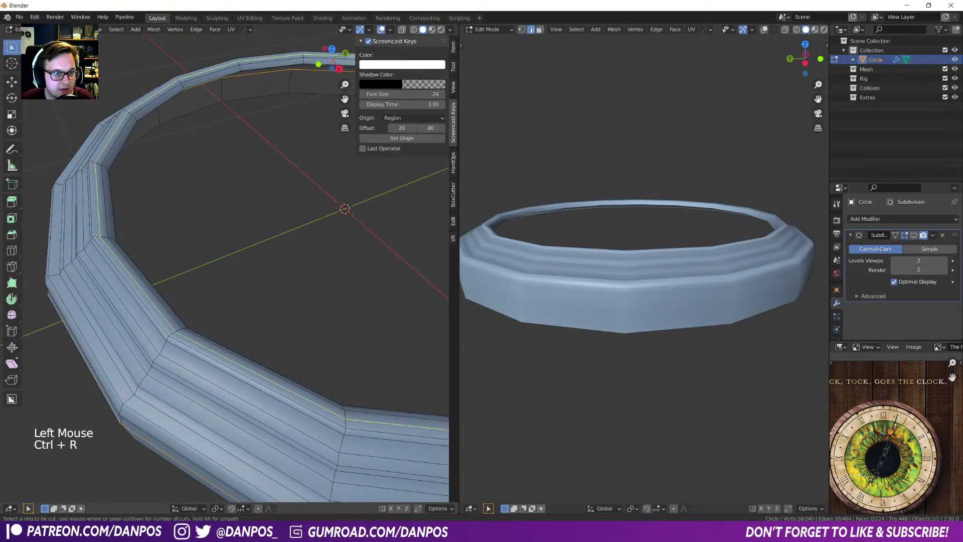
left_click(95, 237)
left_click(85, 281)
key("g")
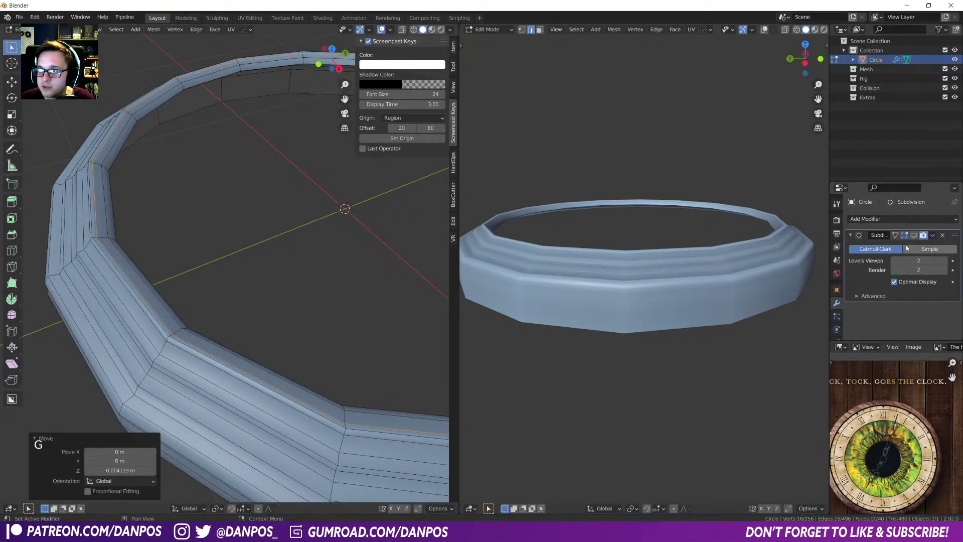
left_click(191, 321)
key("Tab")
- Add an edge loop on the upper moulding with a slide factor of about -0.615 and scale it to 0.997
middle_click_drag(161, 238, 93, 209)
scroll(153, 270, "up", 1)
key("Tab")
key("ctrl+r")
left_click(65, 203)
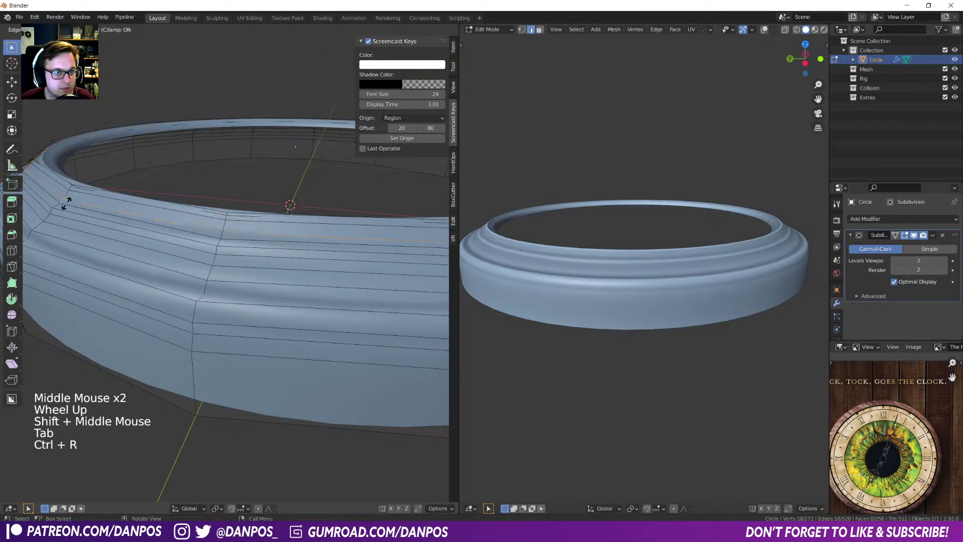
left_click(66, 205)
key("KP_7")
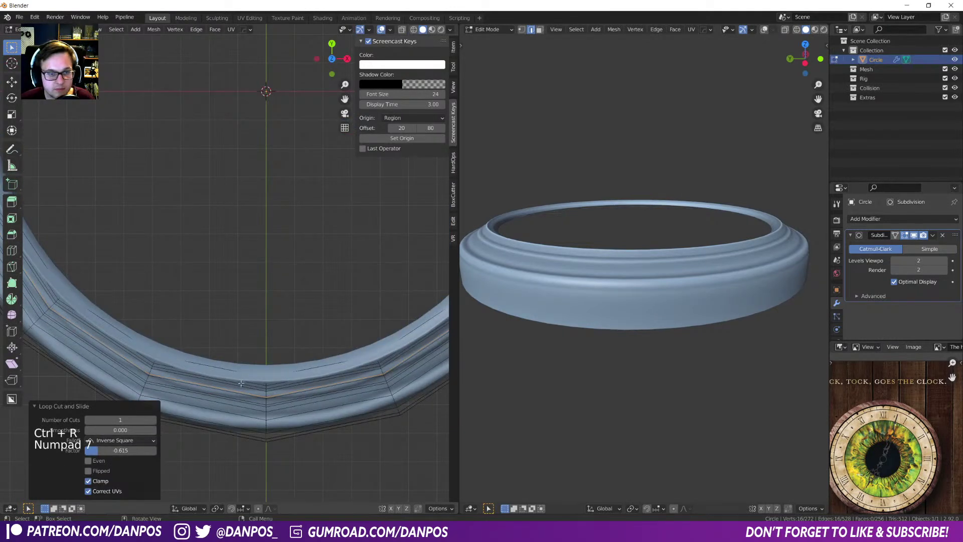
key("s")
left_click(301, 451)
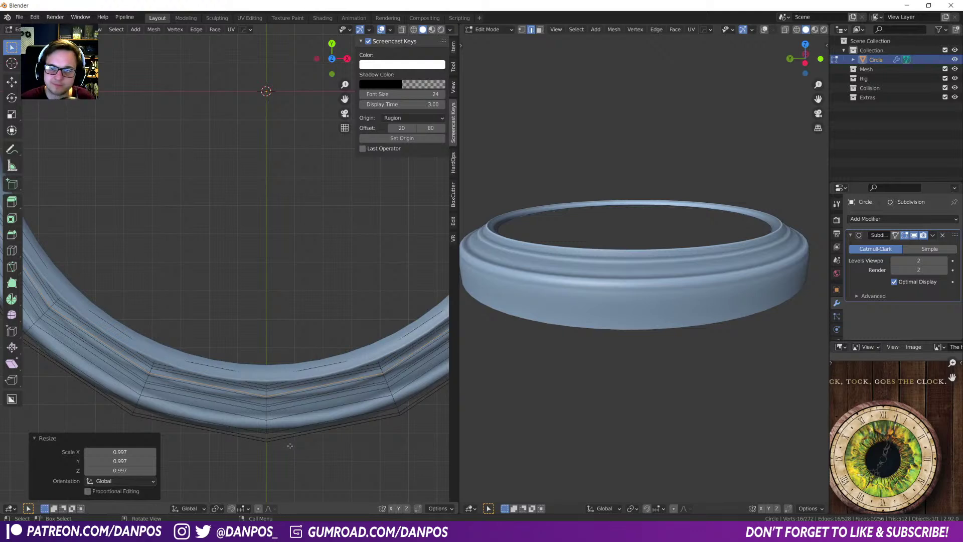
- Add two edge loops at the moulding's outer groove with slide factors of about 0.324 and -0.186
middle_click_drag(556, 288, 566, 316)
scroll(543, 334, "up", 1)
middle_click_drag(191, 400, 206, 334)
key("ctrl+e")
key("ctrl+r")
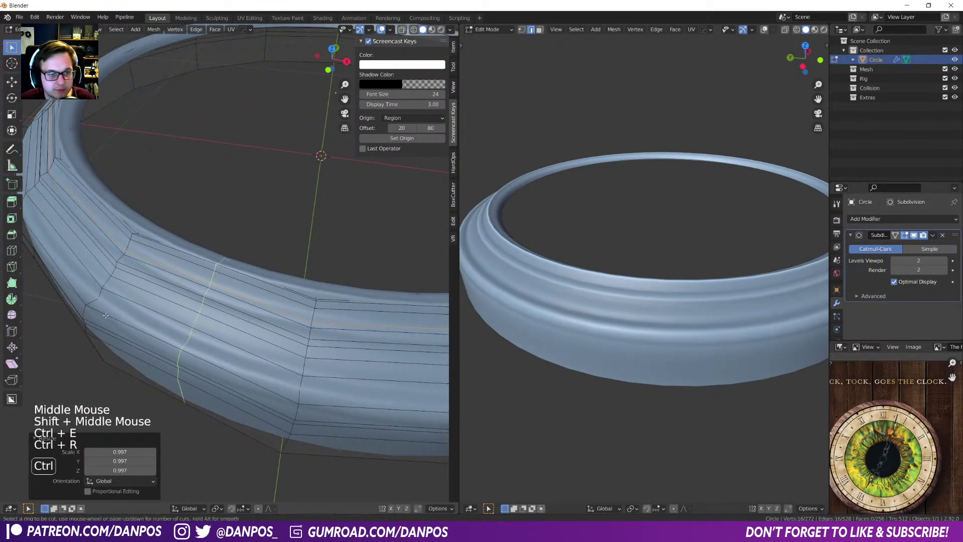
left_click(105, 314)
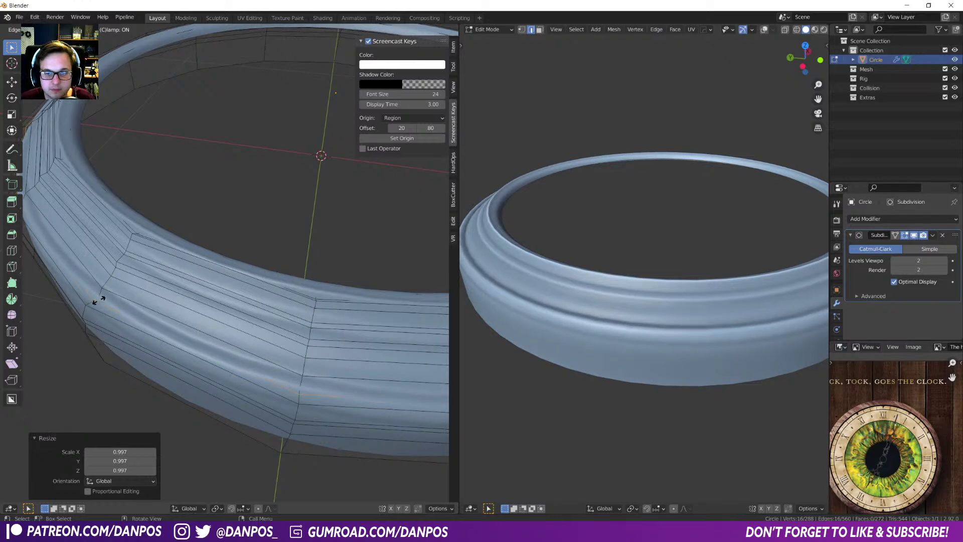
key("ctrl+r")
left_click(100, 299)
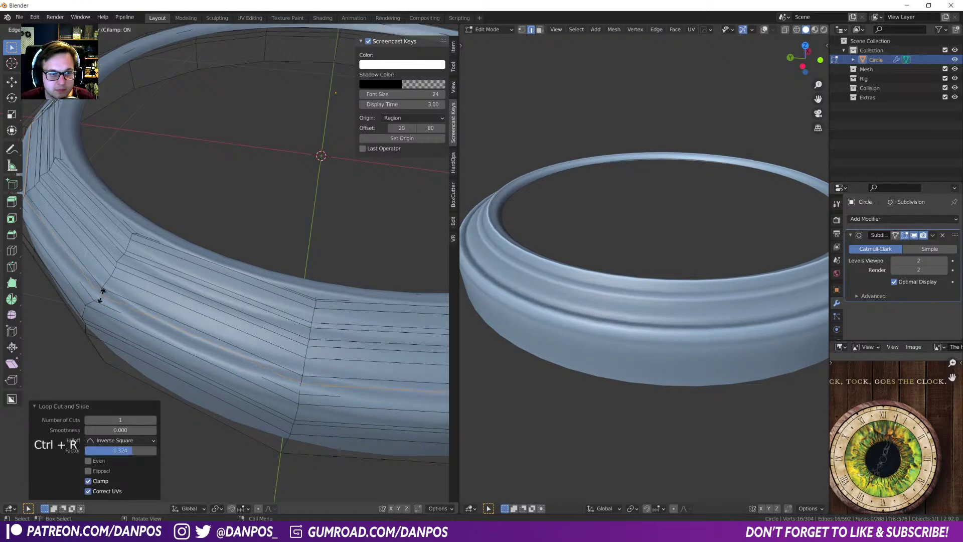
left_click(100, 299)
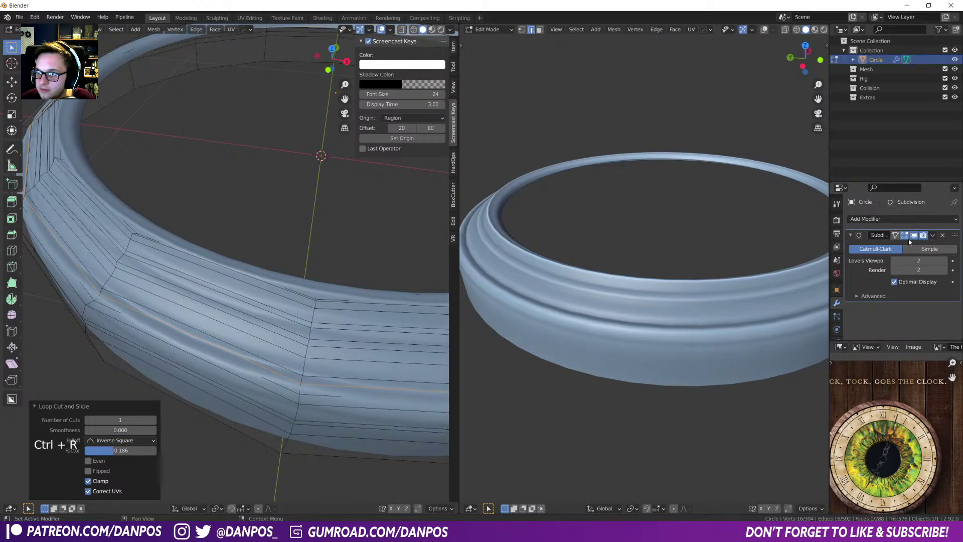
- Hide the subdivision preview, select the edge loop beside the outer groove and scale it to 0.997
left_click(914, 236)
middle_click_drag(215, 291, 227, 319)
left_click(227, 320, "alt")
key("KP_7")
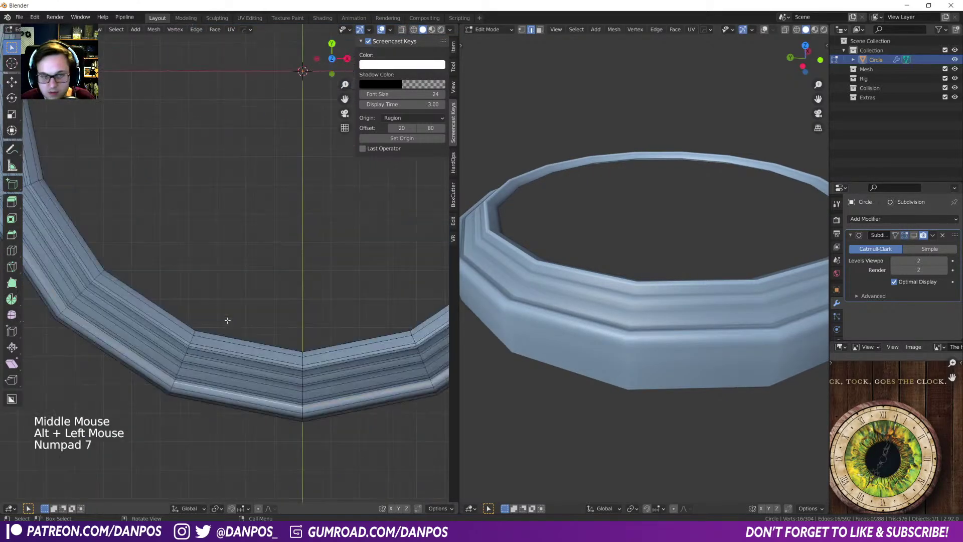
key("s")
left_click(256, 444)
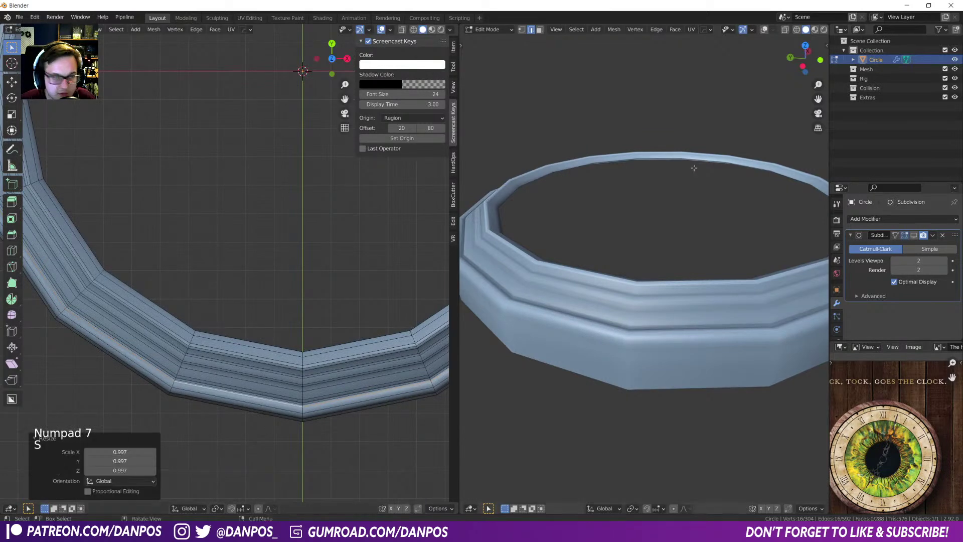
key("Tab")
left_click(185, 379, "alt")
middle_click_drag(184, 379, 183, 325)
left_click(130, 294, "alt")
right_click(129, 295)
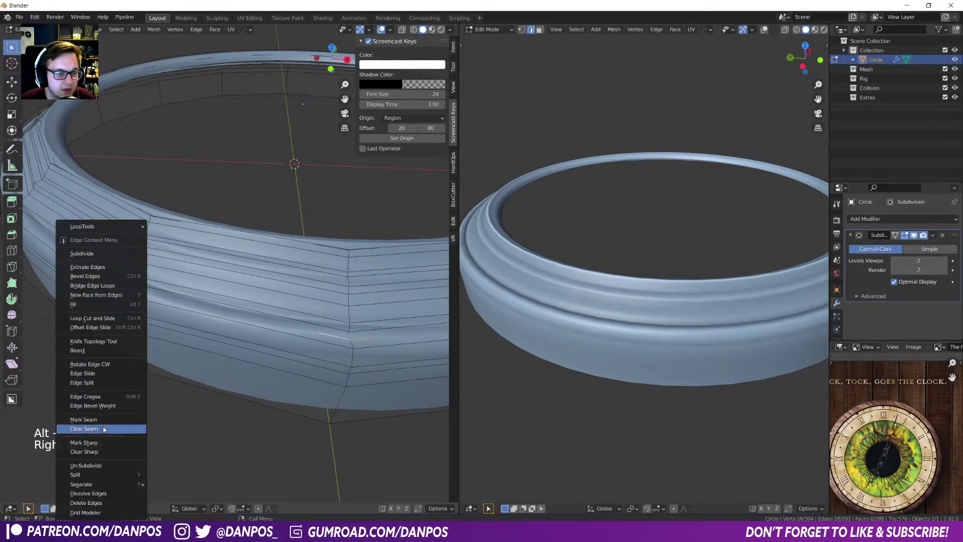
right_click(102, 442)
middle_click_drag(100, 443, 146, 301)
key("ctrl+z")
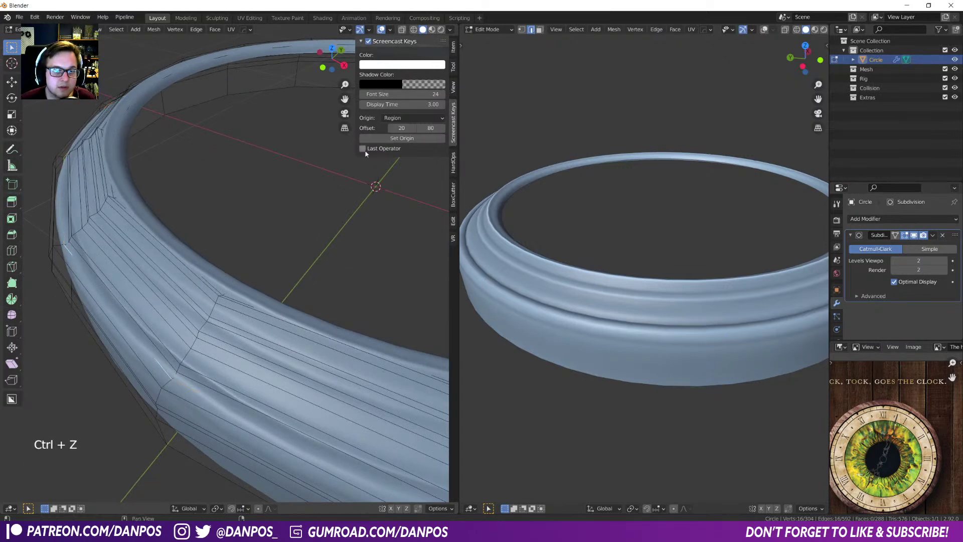
- Show the item transform properties and examine the smoothed ring in Object Mode from directly above
left_click(454, 49)
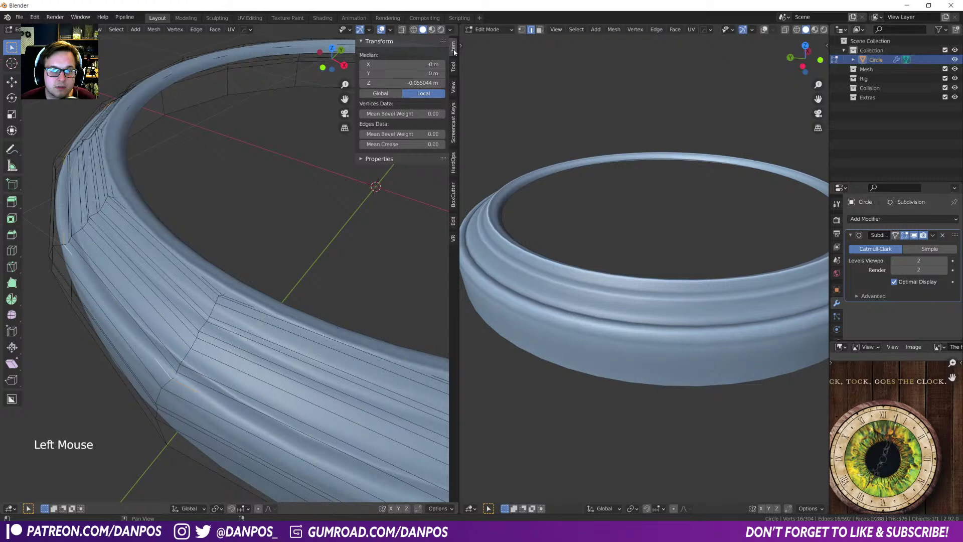
middle_click_drag(65, 317, 77, 320)
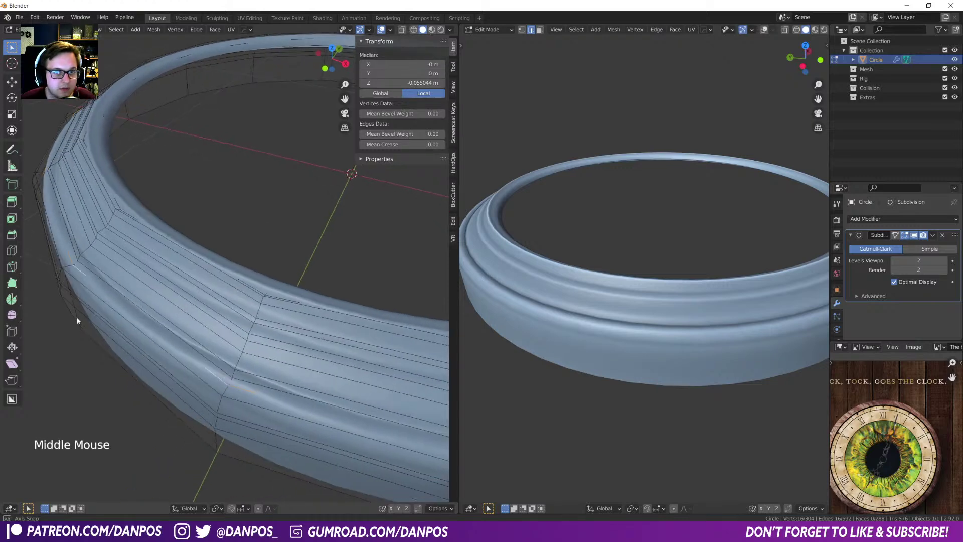
left_click(92, 295, "alt")
key("Tab")
middle_click_drag(539, 315, 529, 375)
key("KP_7")
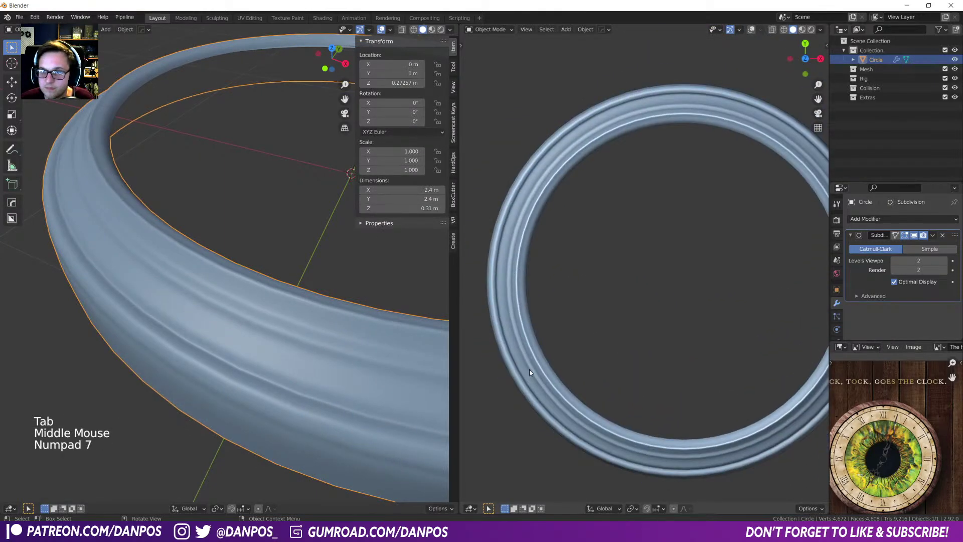
- Hide the subdivision preview and dissolve the extra edge loop beside the ring's outer groove
scroll(653, 325, "down", 2)
middle_click_drag(652, 325, 608, 320, "shift")
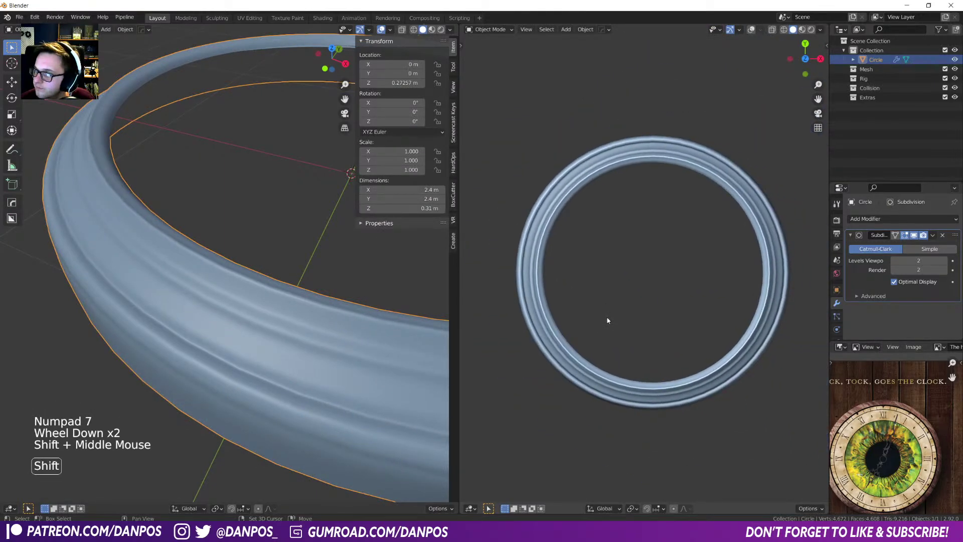
middle_click_drag(165, 331, 134, 297)
key("Tab")
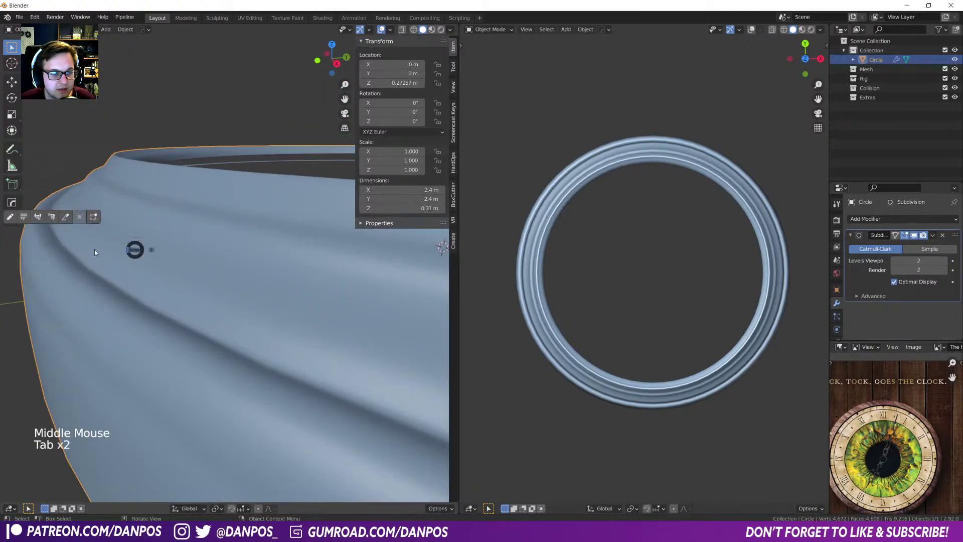
key("Tab")
left_click(151, 306, "alt")
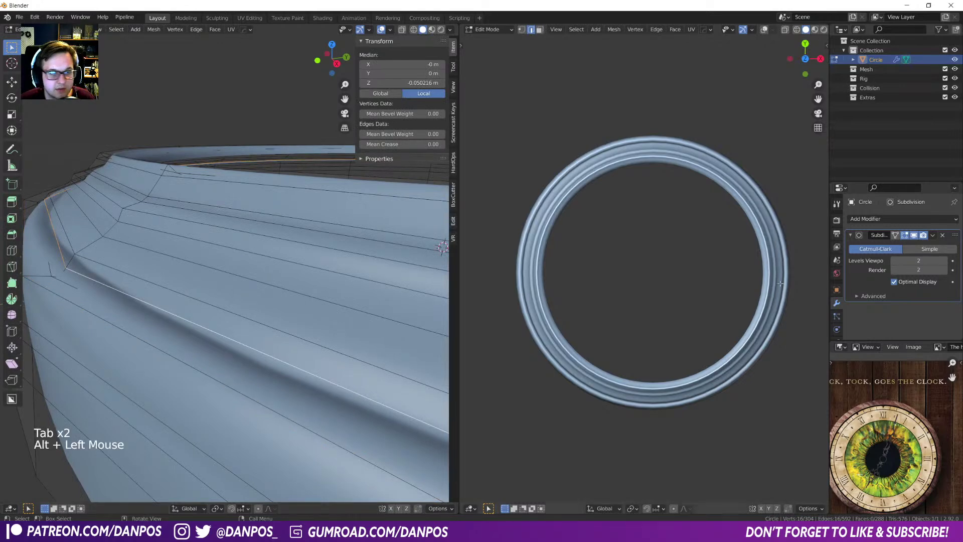
left_click(913, 235)
mouse_move(145, 321)
middle_mouse_down()
mouse_move(61, 370)
mouse_move(159, 309)
middle_mouse_up()
left_click(168, 294)
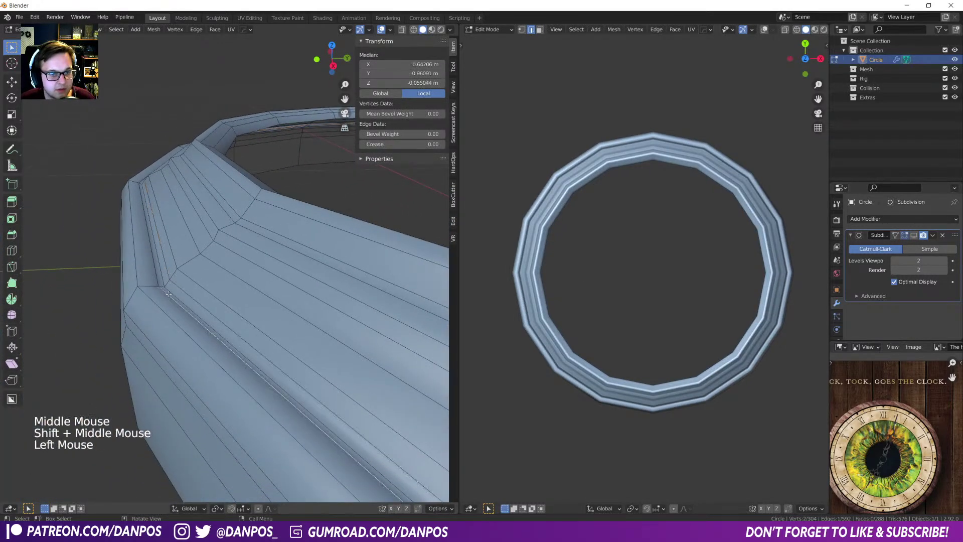
left_click(168, 290, "alt")
key("x")
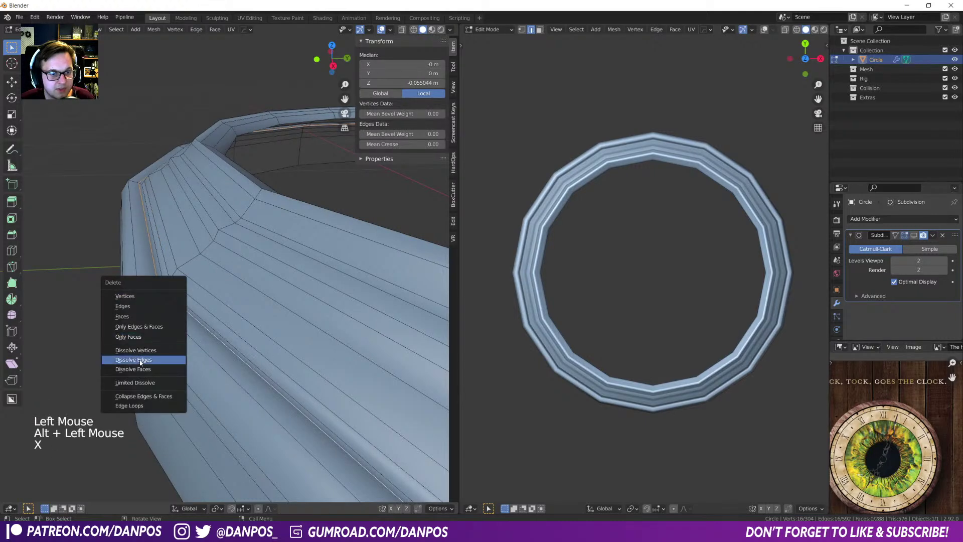
left_click(141, 360)
- Show the subdivision preview again and examine the smoothed outer groove in Object Mode
left_click(231, 248, "alt")
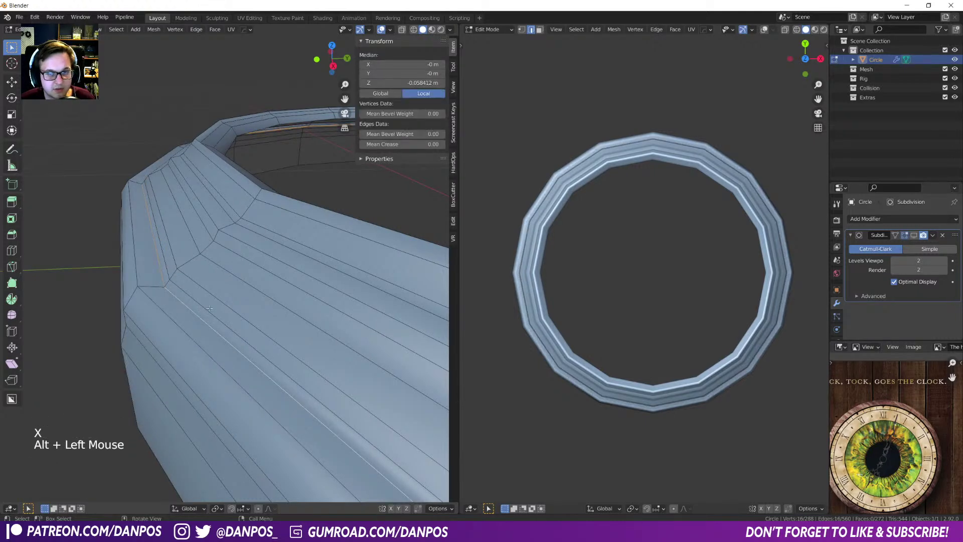
key("Tab")
left_click(913, 236)
middle_click_drag(679, 397, 687, 326)
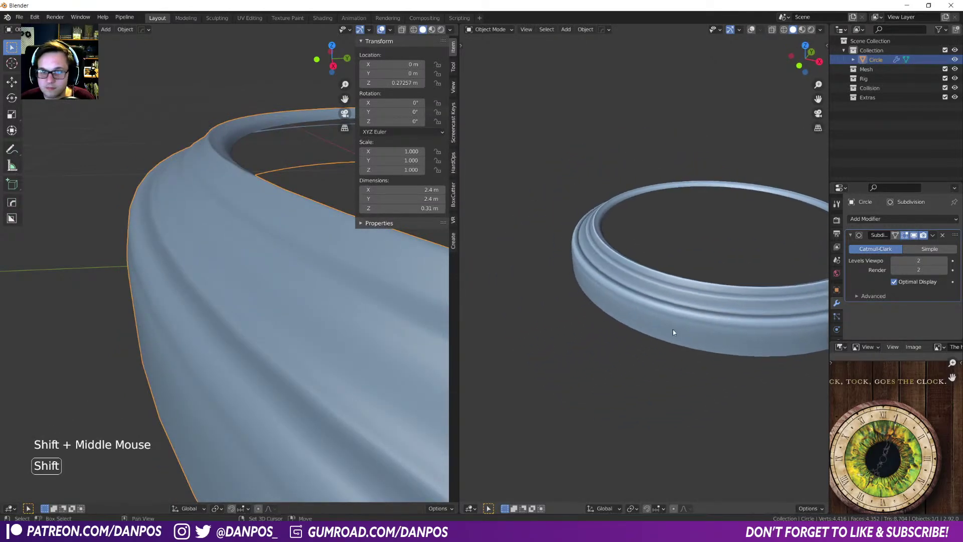
- Turn on the on-cage display of the Subdivision modifier and raise the edge loop at the outer groove slightly along Z
key("Tab")
left_click(214, 317, "alt")
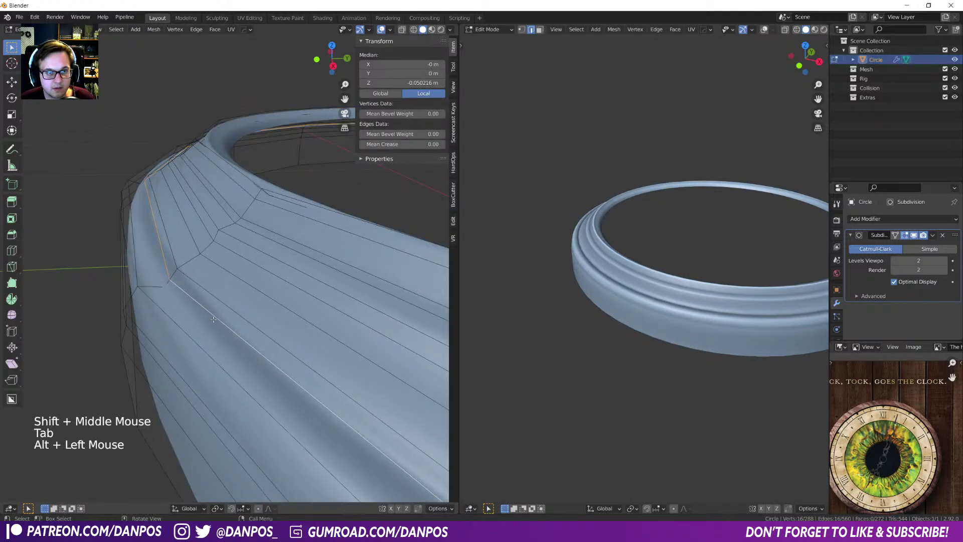
left_click(895, 235)
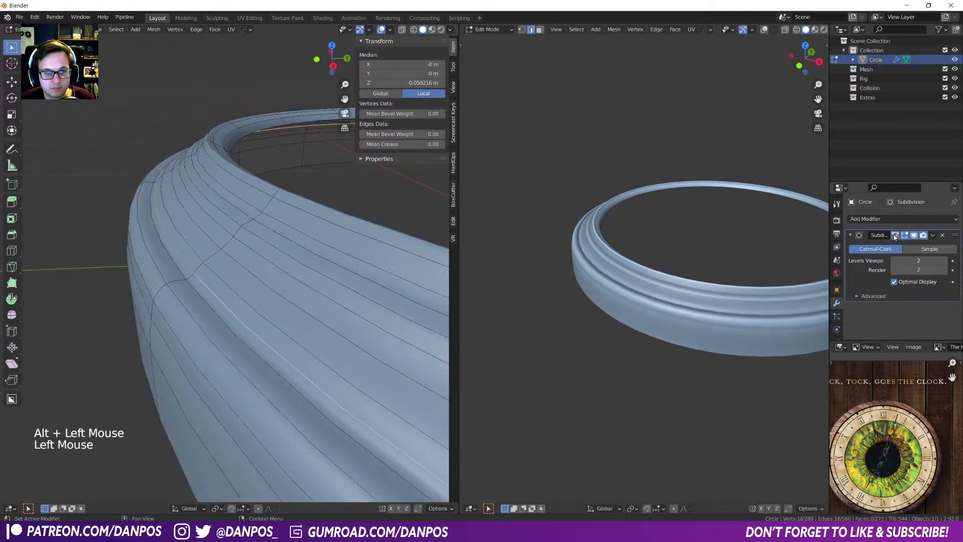
left_click(166, 360, "alt")
key("g")
key("z")
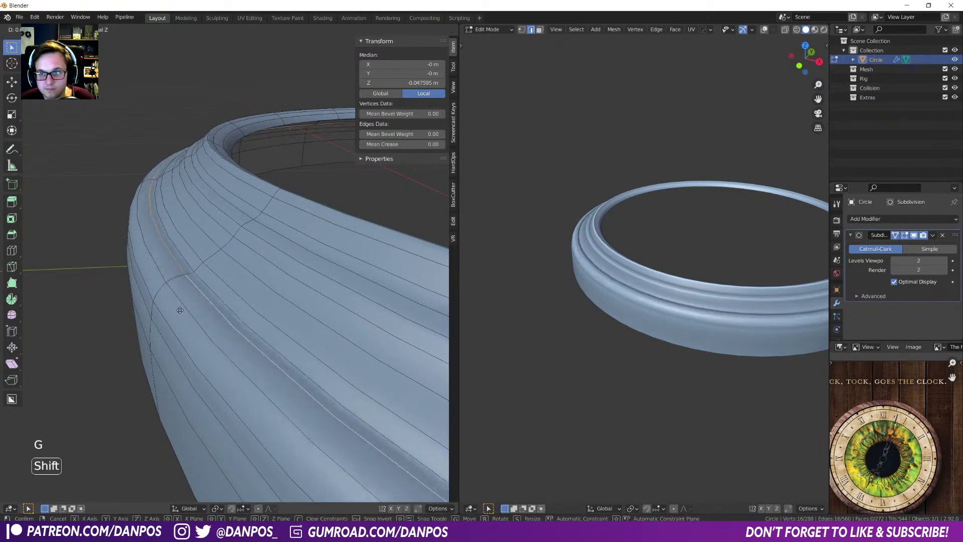
left_click(207, 315, "shift")
- Flatten the narrow face loop beside the outer groove by scaling it to 0 along Z, and check the smoothed ring
key("Tab")
left_click(189, 267, "alt")
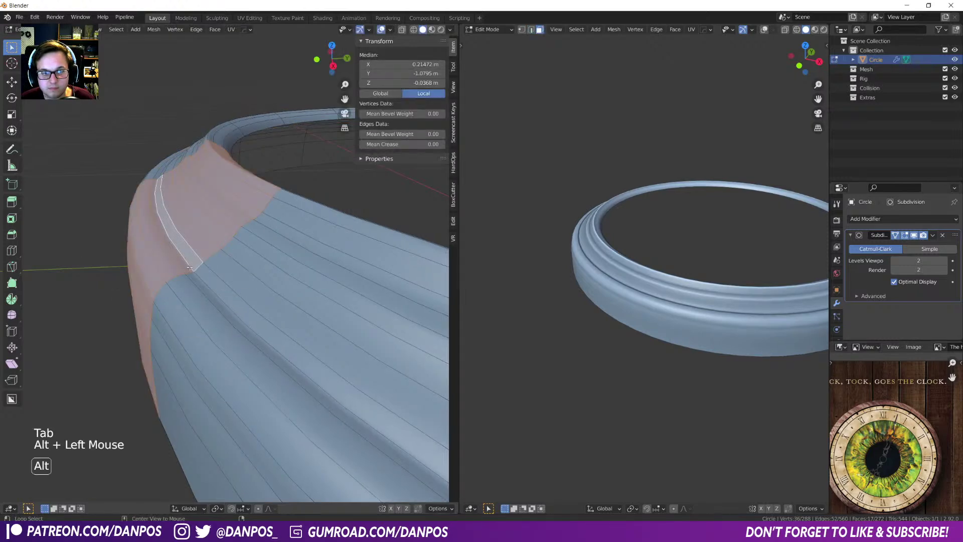
left_click(190, 271, "alt")
key("s")
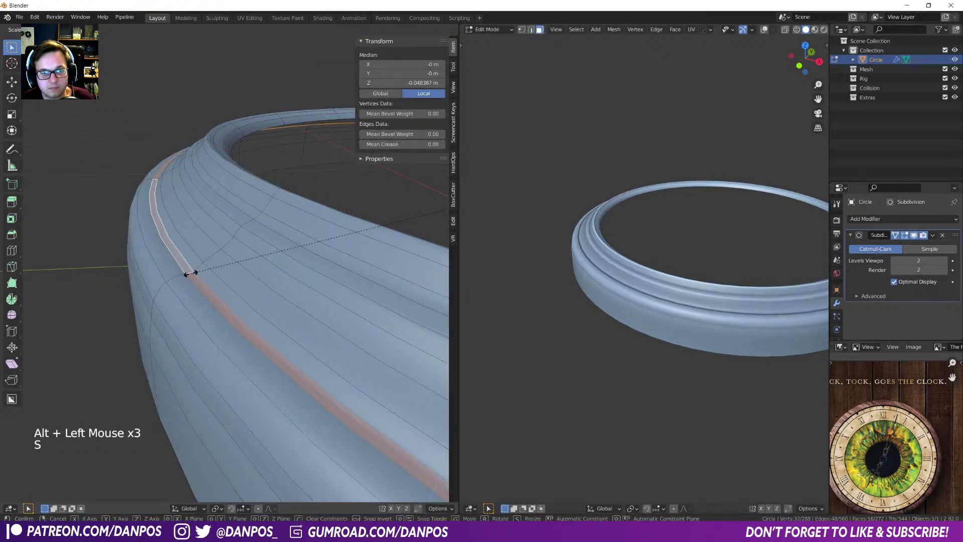
key("z")
key("0")
key("Return")
key("Tab")
scroll(623, 275, "down", 4)
middle_click_drag(623, 275, 685, 269)
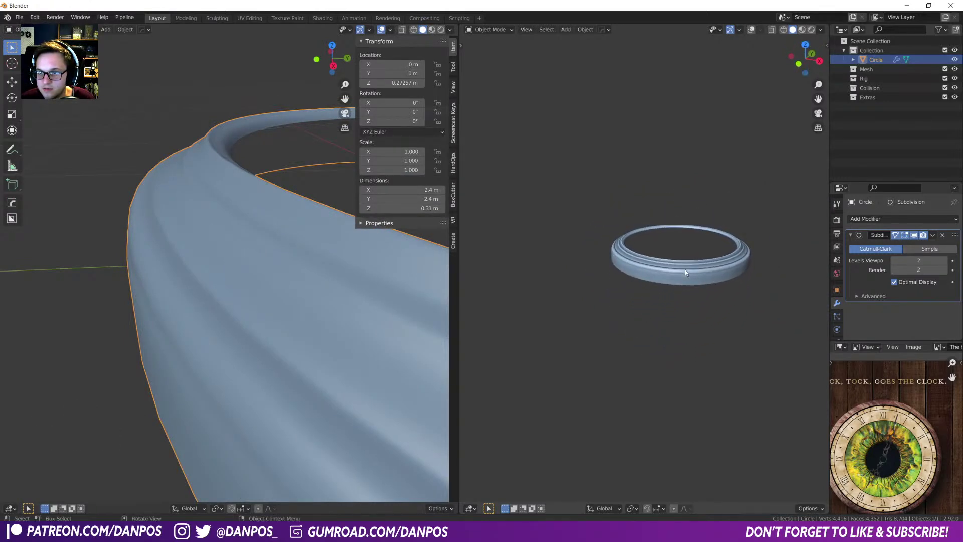
- Dissolve the edge loop running around the upper part of the ring's outer side wall
scroll(252, 383, "down", 1)
middle_click_drag(253, 385, 282, 256)
key("Tab")
left_click(214, 242, "alt")
key("x")
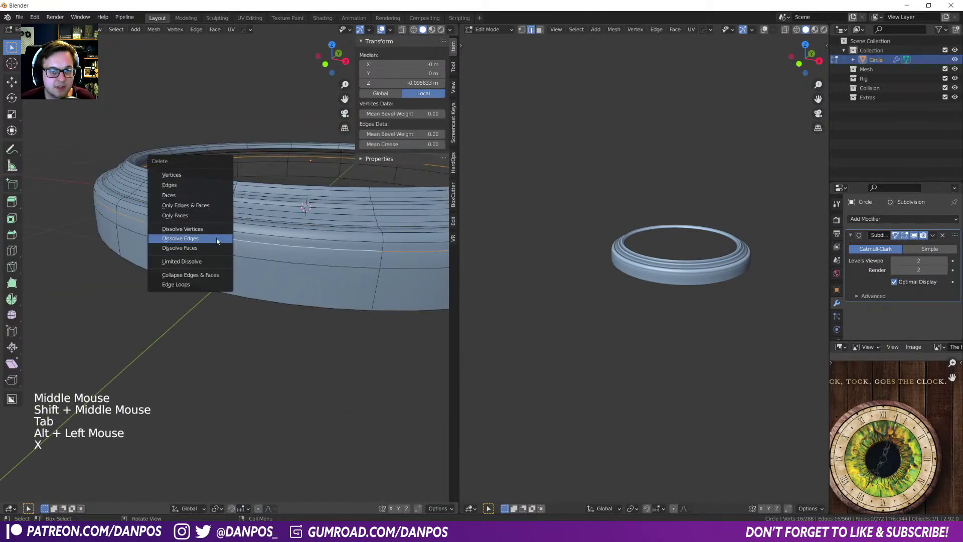
left_click(217, 241)
- Slide the remaining edge loop on the outer side wall to a median Z of about -0.077 m and check the ring
left_click(295, 255, "alt")
key("g")
key("g")
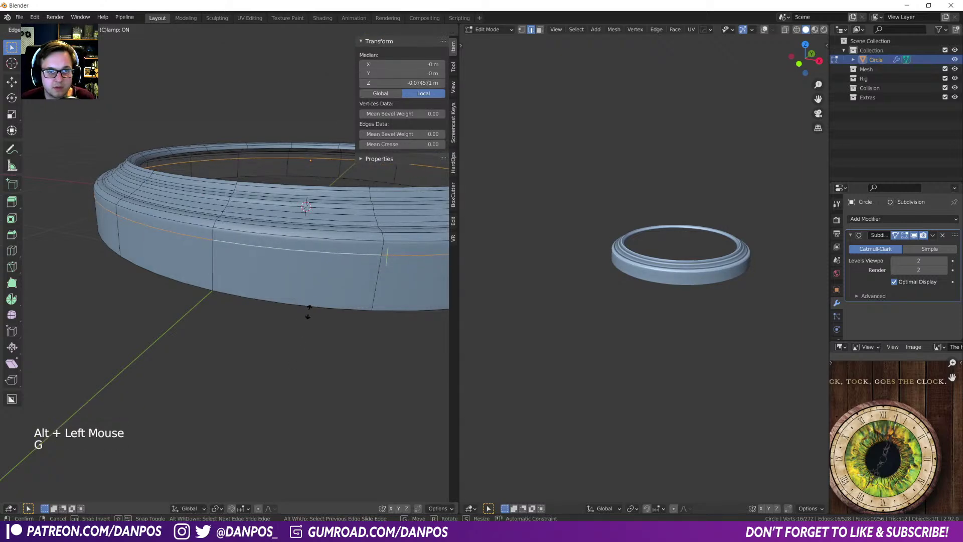
left_click(311, 319)
key("Tab")
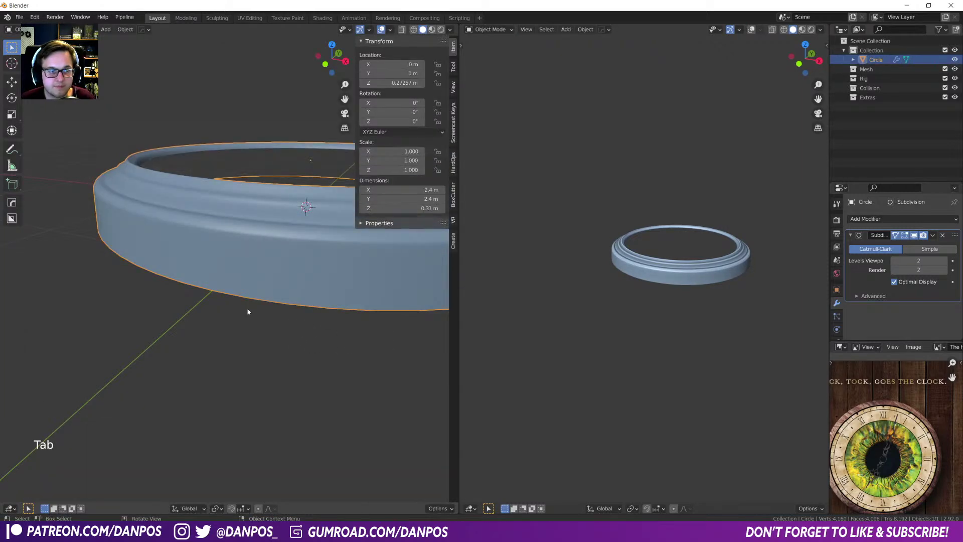
middle_click_drag(296, 276, 208, 300)
scroll(244, 296, "down", 4)
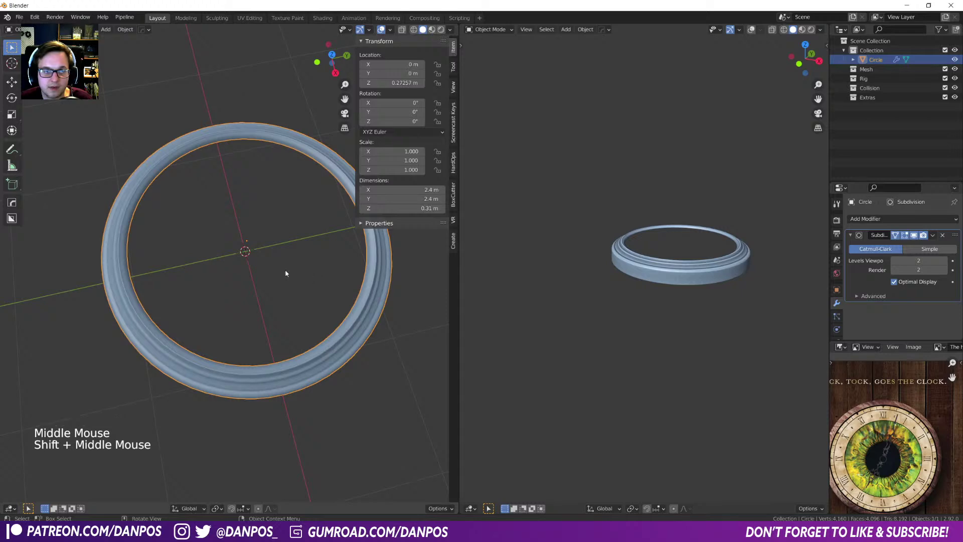
- Select the edge loop along the ring's inner rim in Edit Mode and view it from directly above
key("Tab")
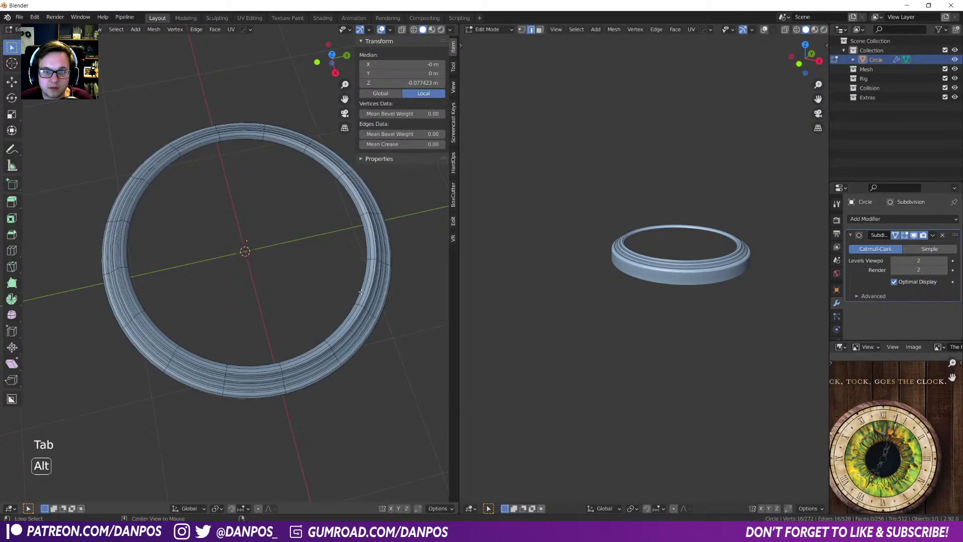
left_click(360, 286, "alt")
key("KP_7")
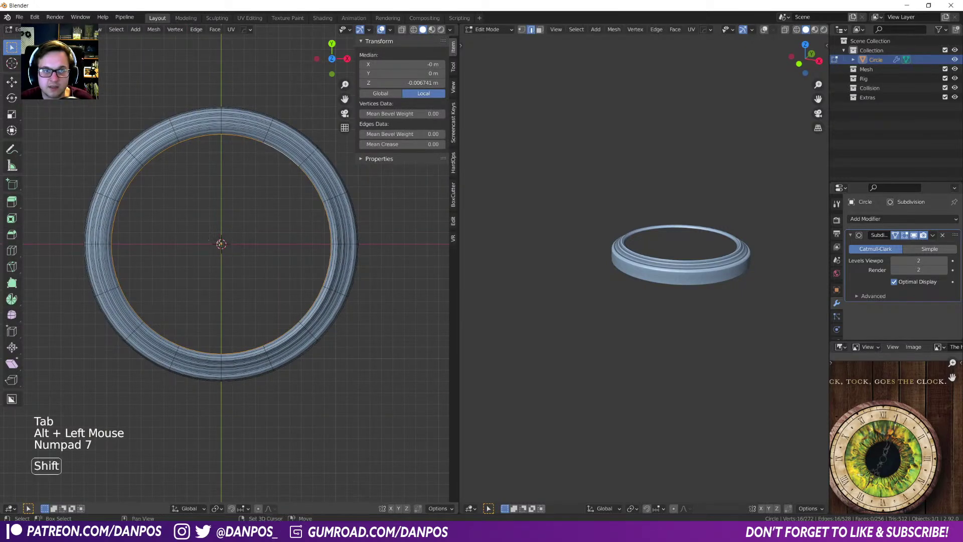
middle_click_drag(292, 302, 308, 331, "shift")
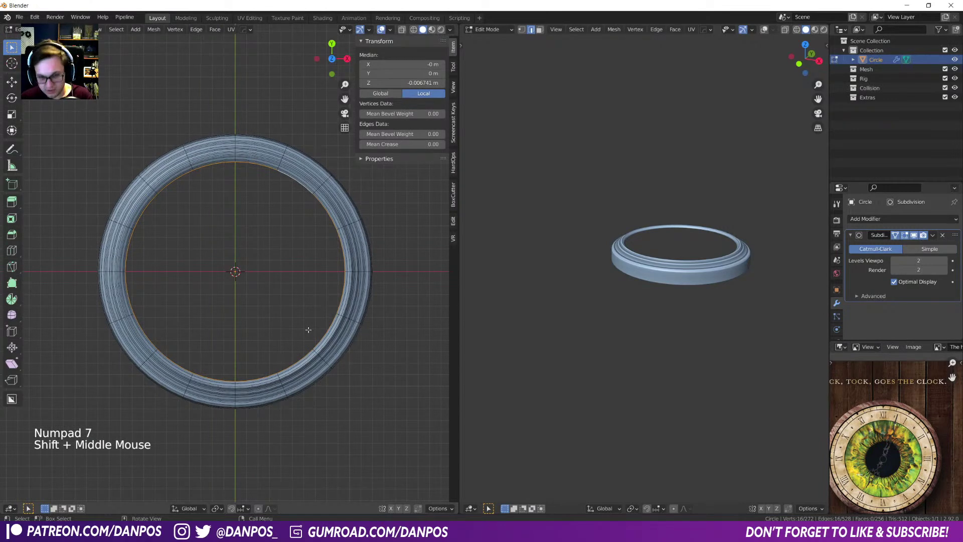
key("o")
key("s")
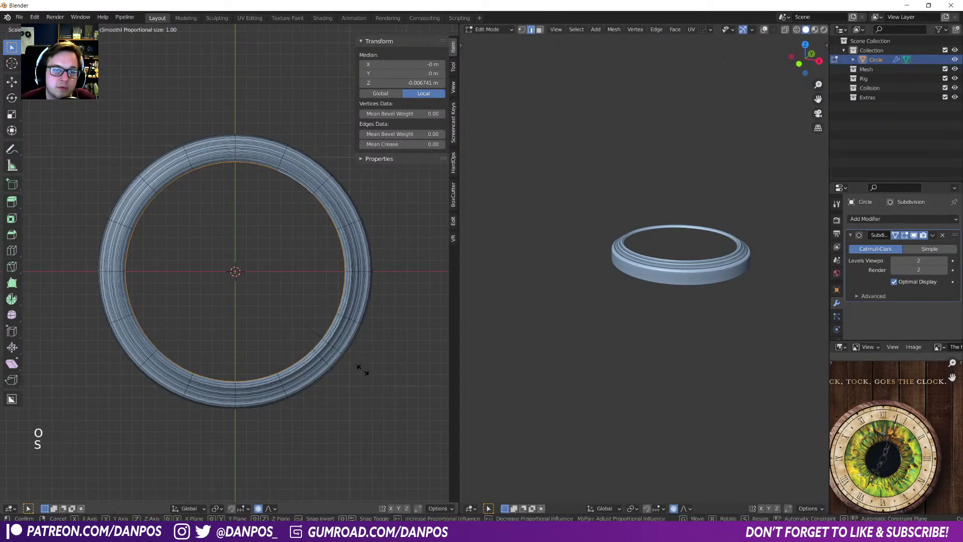
scroll(354, 361, "up", 5)
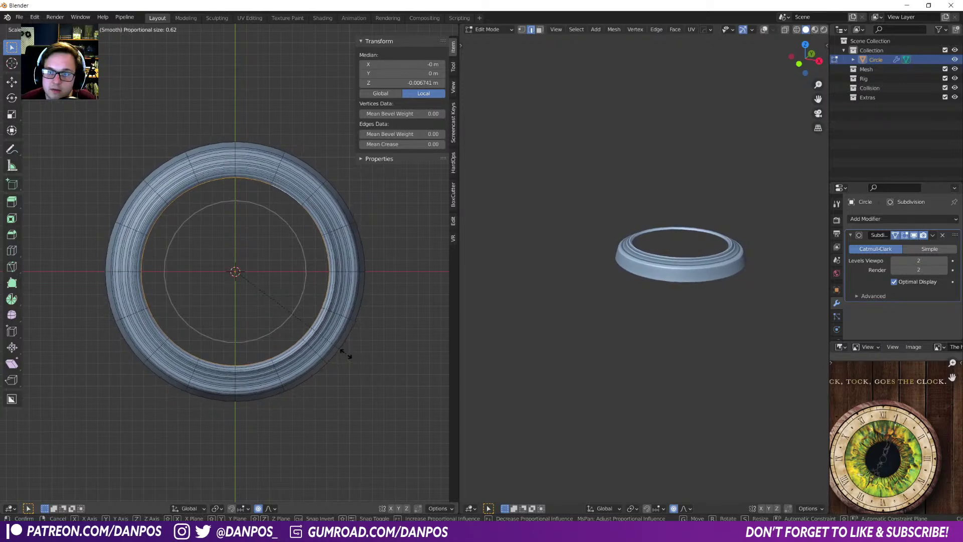
left_click(349, 355)
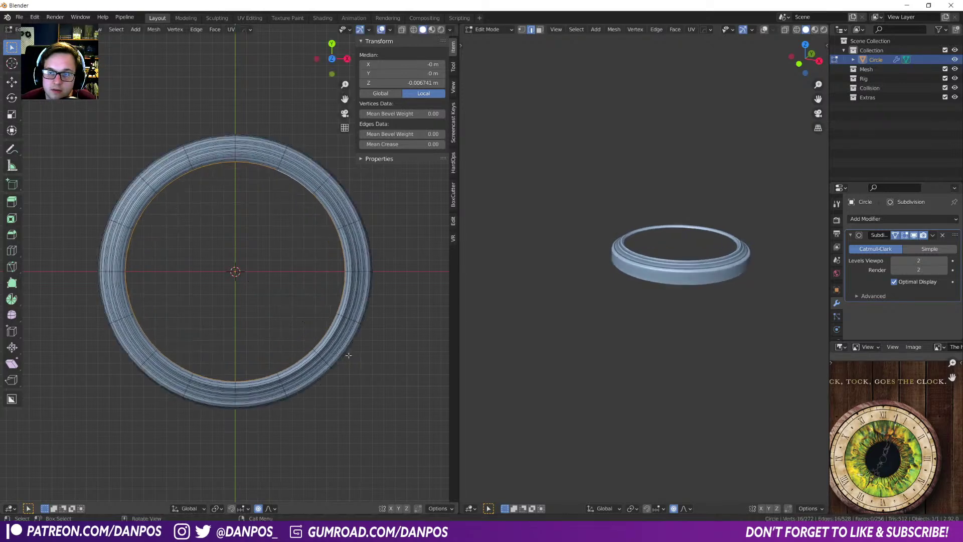
middle_click_drag(348, 355, 318, 221)
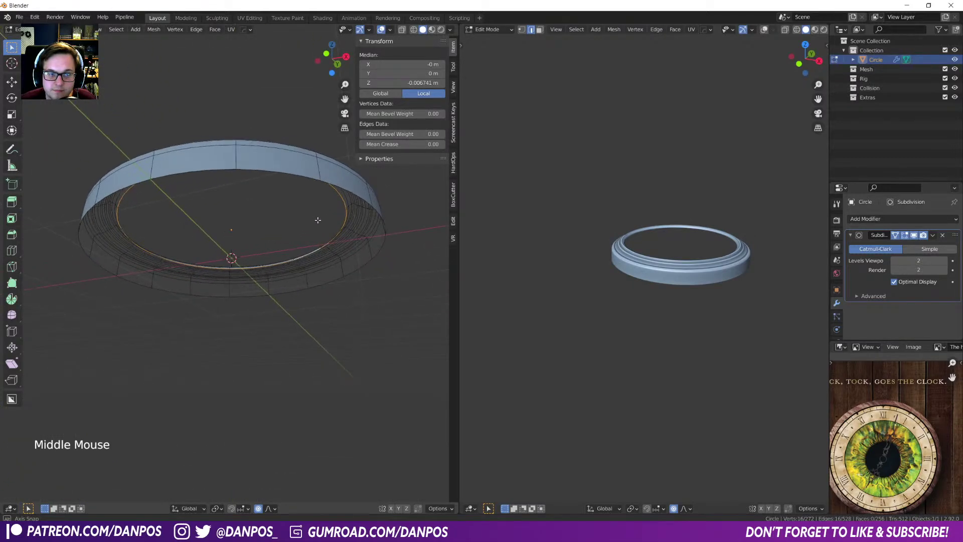
key("KP_7")
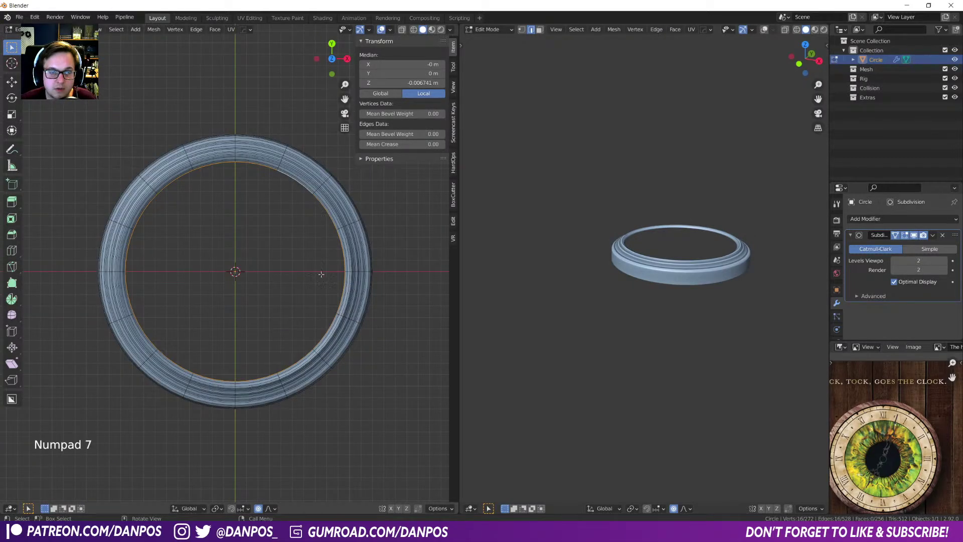
left_click(381, 29)
key("s")
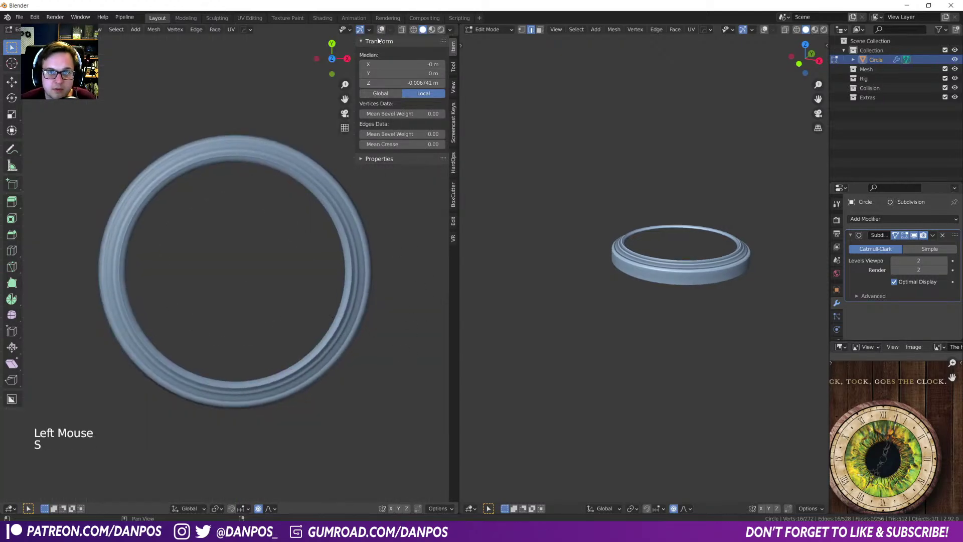
left_click(368, 30)
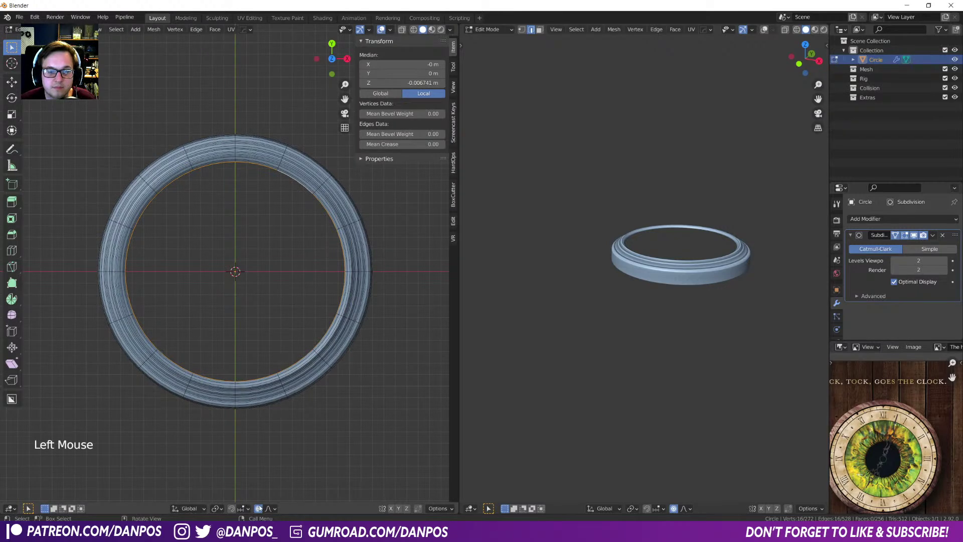
- With proportional editing off, scale the inner rim loop slightly inward and the neighbouring edge loop to 0.980
key("s")
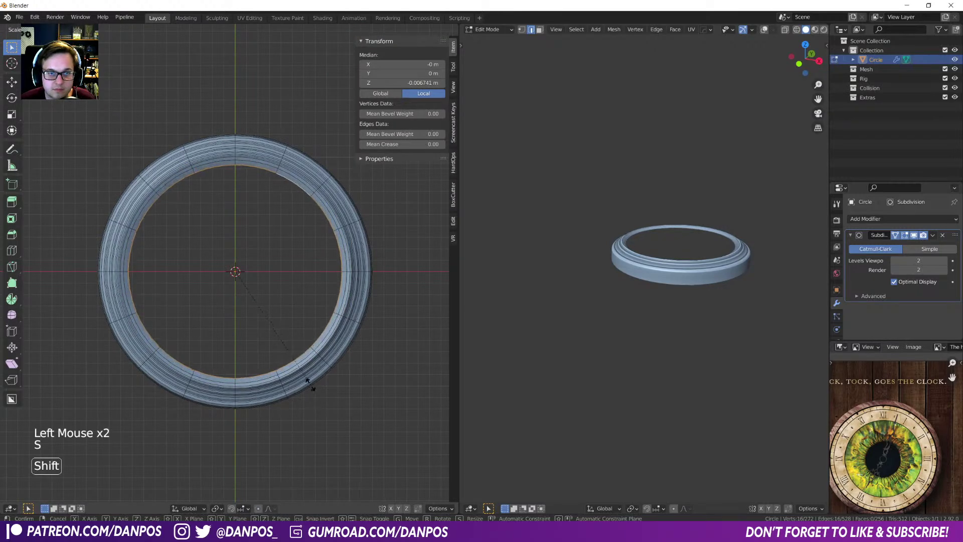
left_click(304, 379, "shift")
left_click(209, 165, "alt")
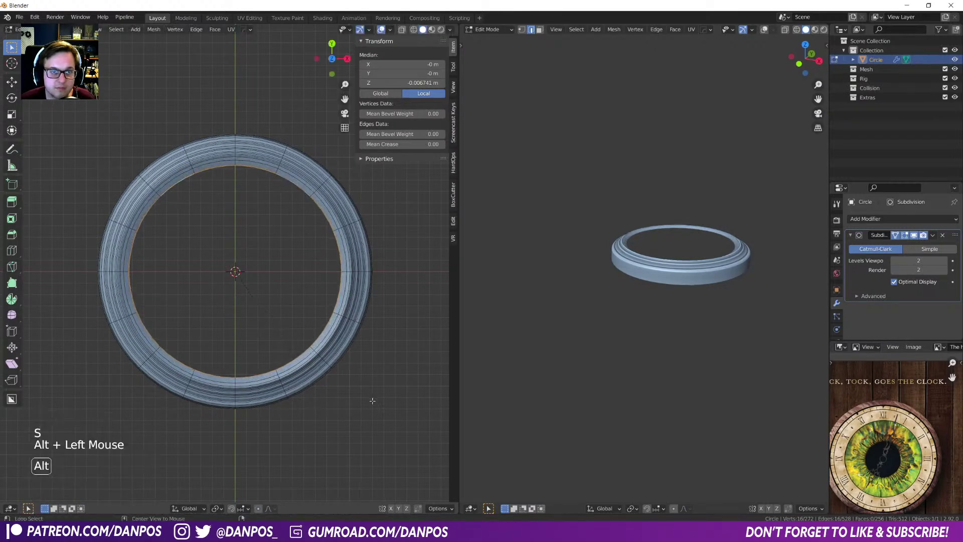
left_click(209, 164, "alt")
key("s")
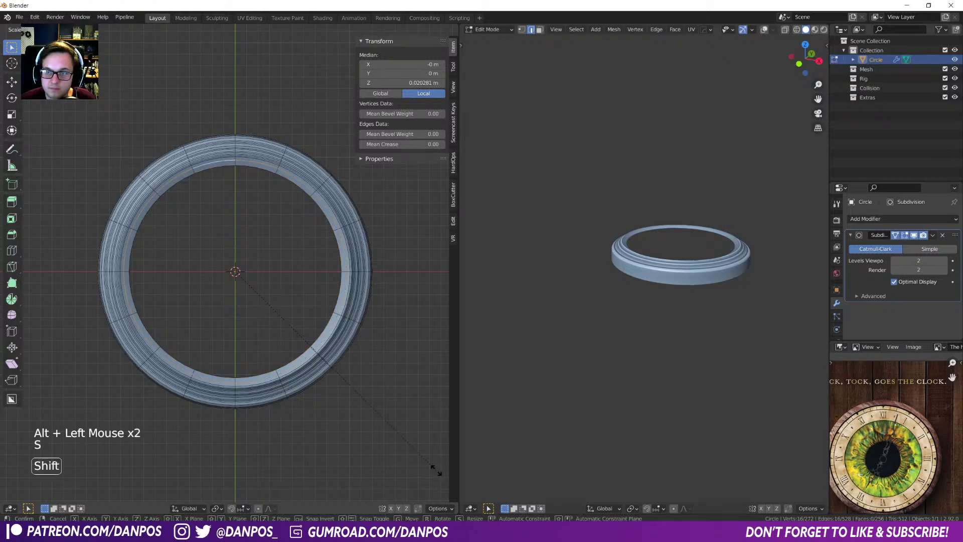
left_click(394, 433, "shift")
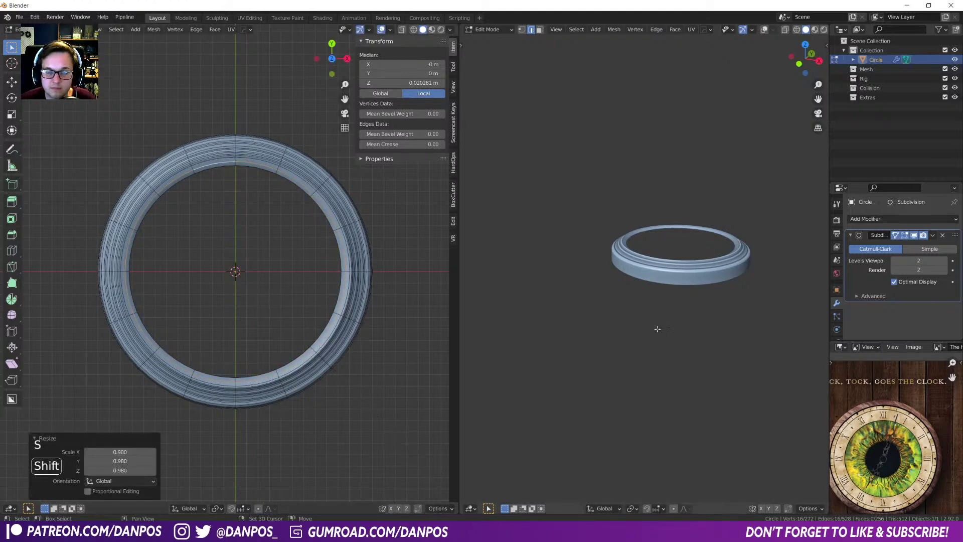
- Scale the edge loop along the ring's inner rim outward to 1.041
scroll(580, 355, "up", 6)
middle_click_drag(580, 355, 562, 346)
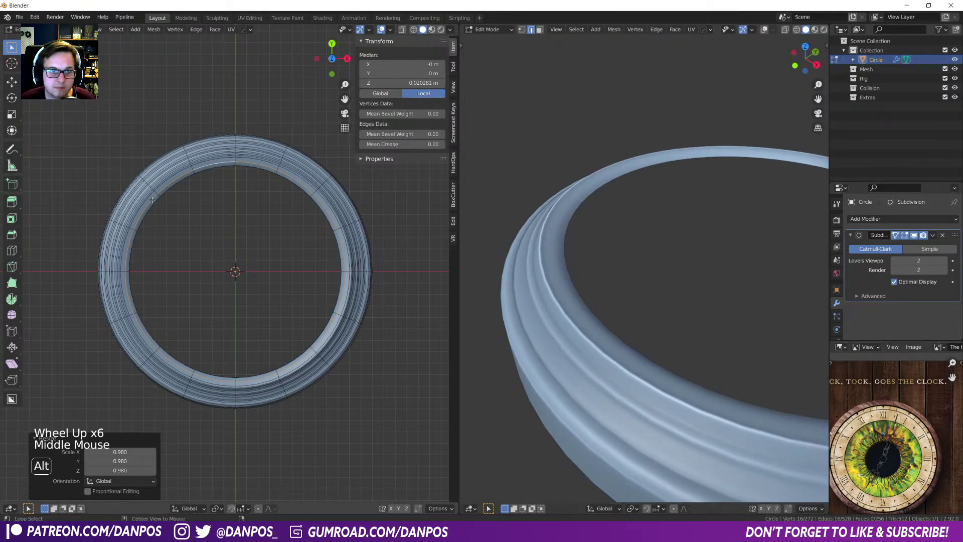
left_click(167, 187, "alt")
key("s")
key("shift")
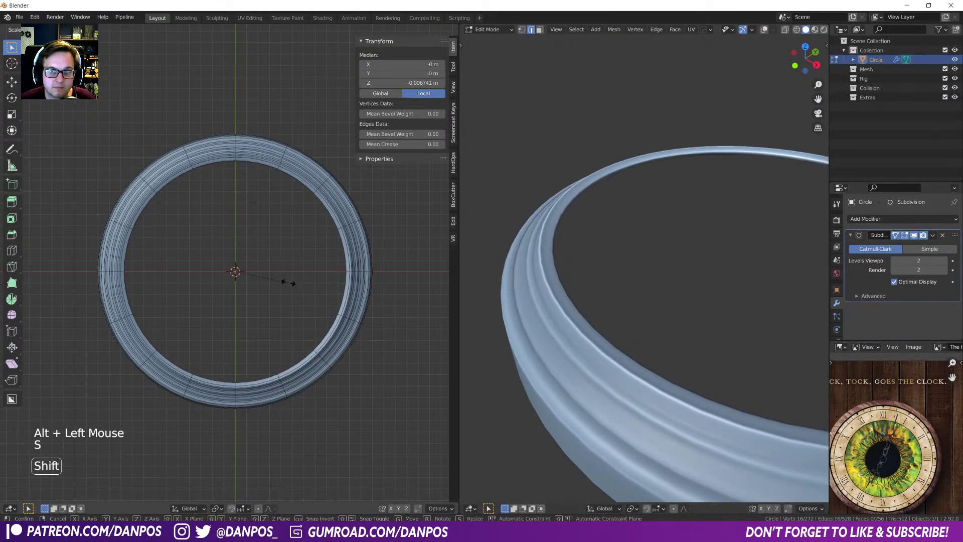
left_click(283, 279, "shift")
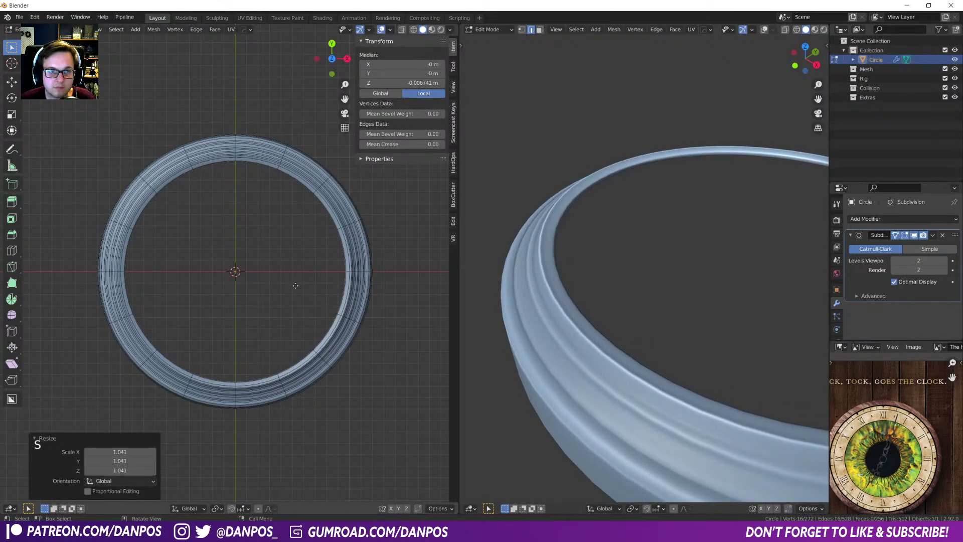
- Extrude the selected inner rim loop and scale it inward into a narrow flat ledge, returning to Object Mode
key("e")
key("s")
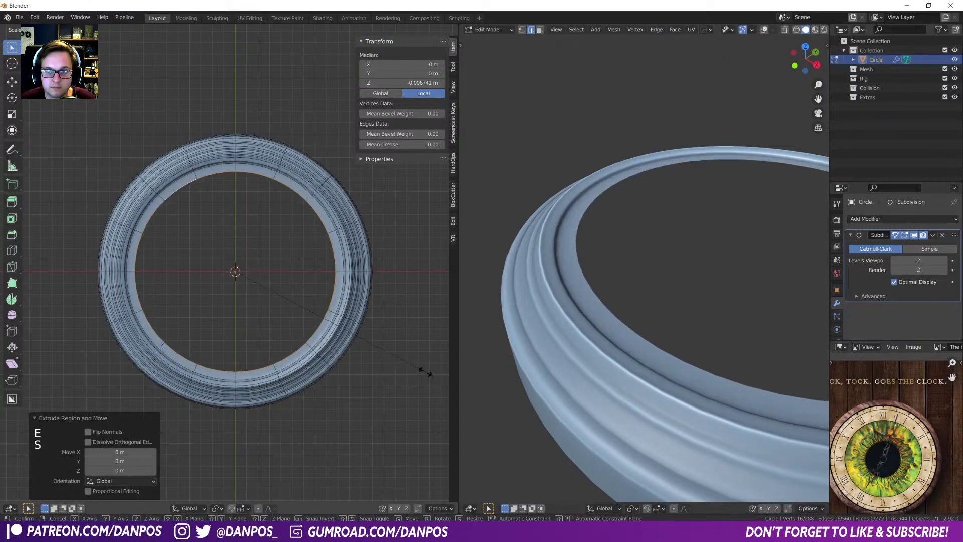
left_click(431, 373)
key("Tab")
middle_click_drag(351, 351, 261, 273)
- Start saving the scene and browse to the Blender Tutorials folder inside Projects\Tutorial Projects
key("ctrl+s")
left_click(314, 278)
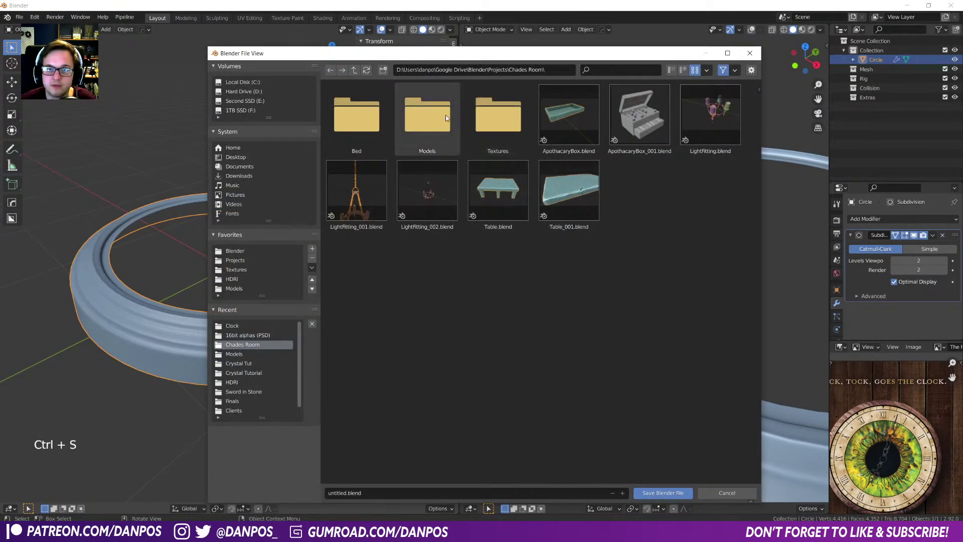
left_click(354, 70)
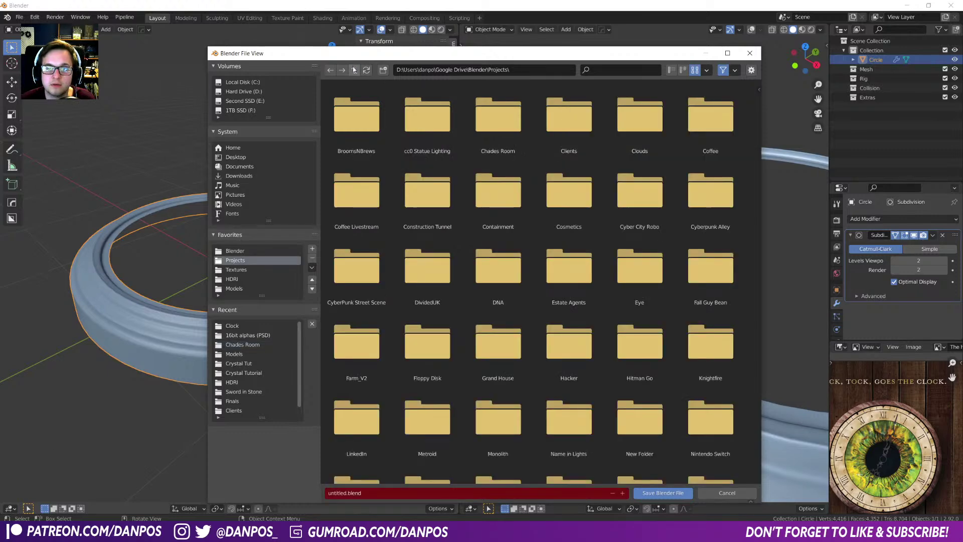
left_click(354, 69)
left_click(489, 327)
double_click(491, 330)
key("BackSpace")
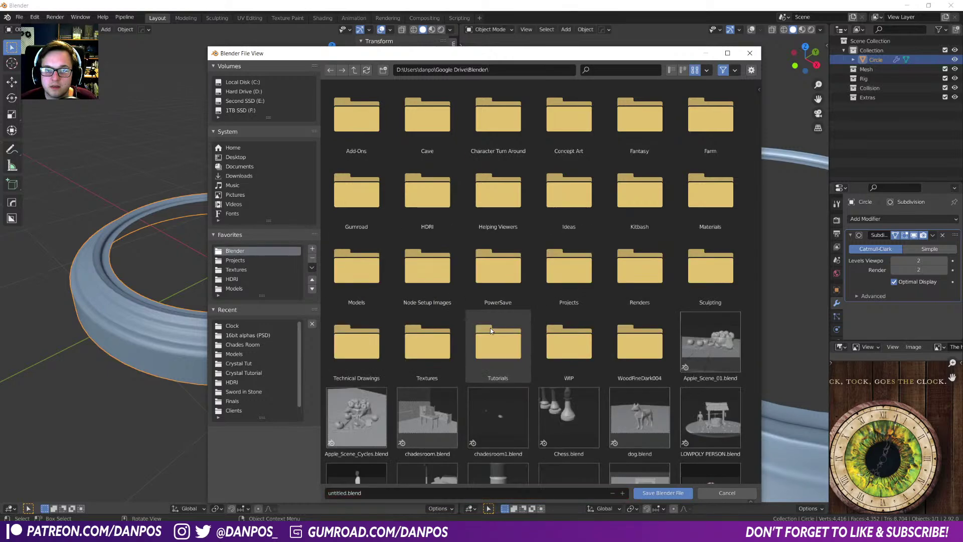
double_click(573, 287)
scroll(566, 281, "down", 10)
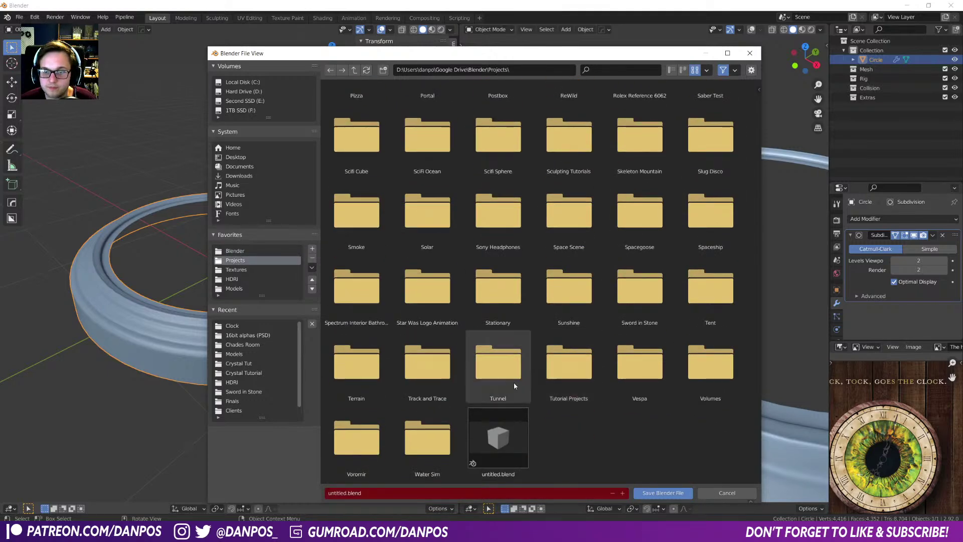
double_click(574, 367)
double_click(415, 152)
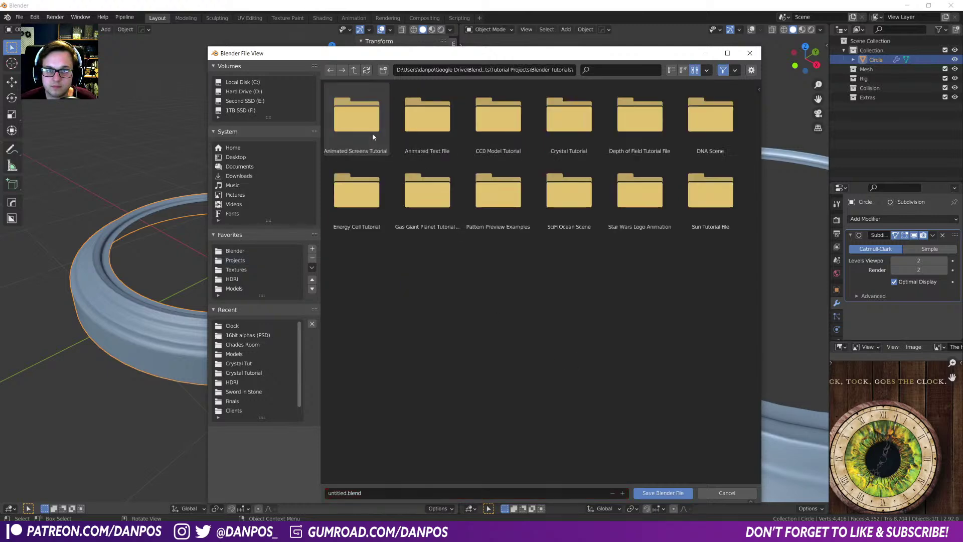
- Create a folder named BookCoverTutorialStream in Blender Tutorials and open it
right_click(459, 348)
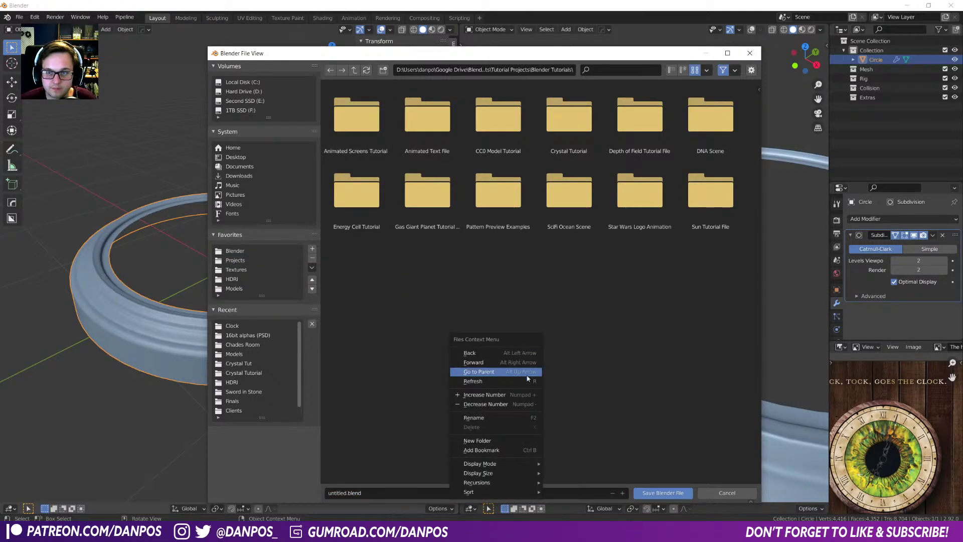
left_click(478, 441)
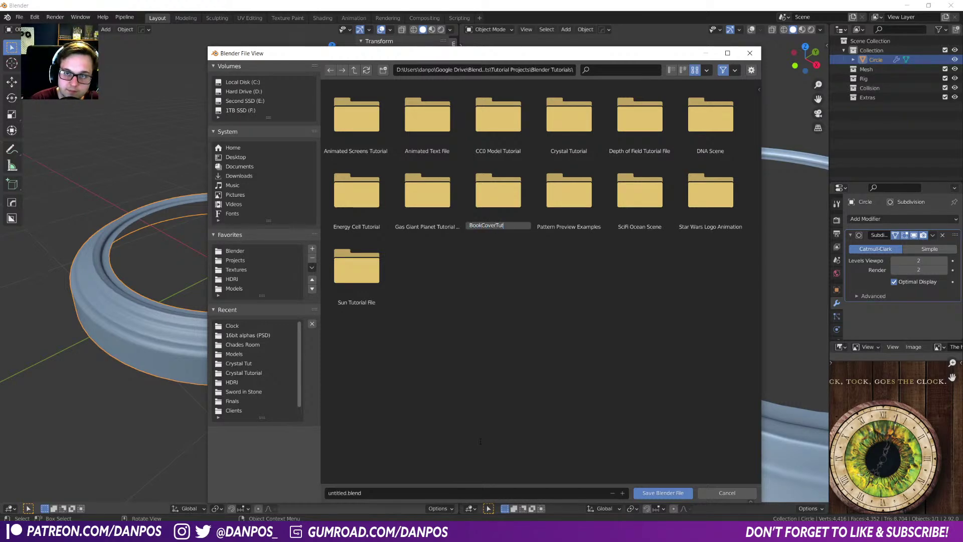
type("BookCoverTutorialStream")
key("Return")
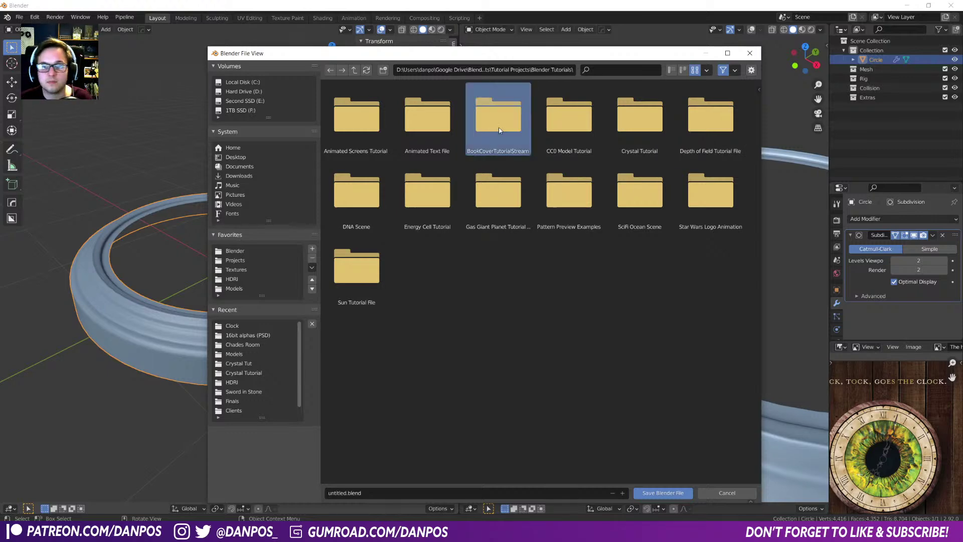
key("Return")
- Save the scene in this folder as BookCoverTut_Horologist.blend
left_click(369, 495)
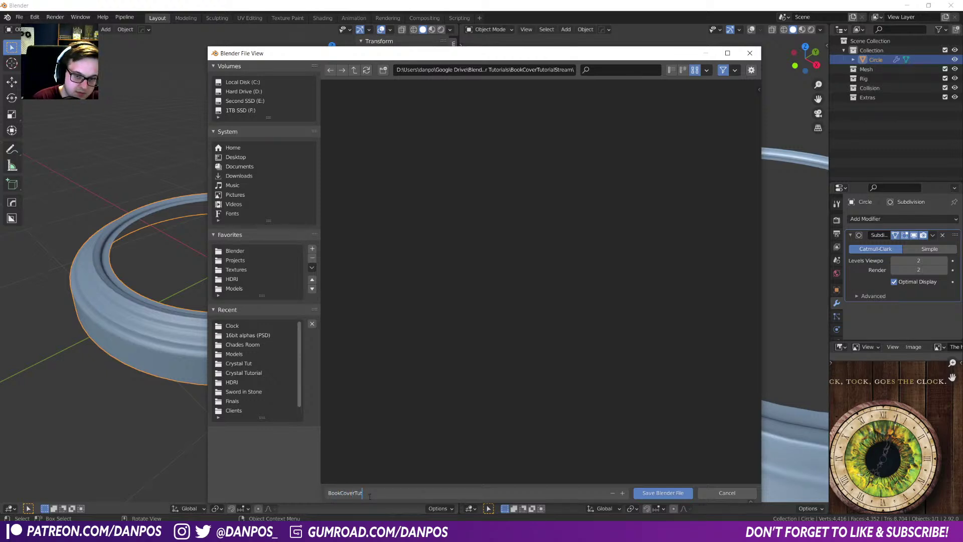
type("BookCoverTut_Horologis")
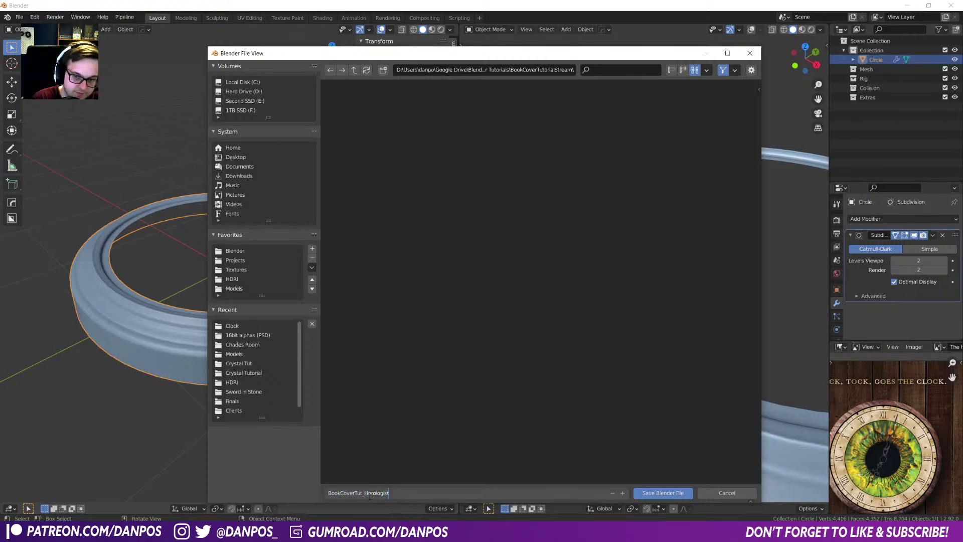
type("t")
key("Return")
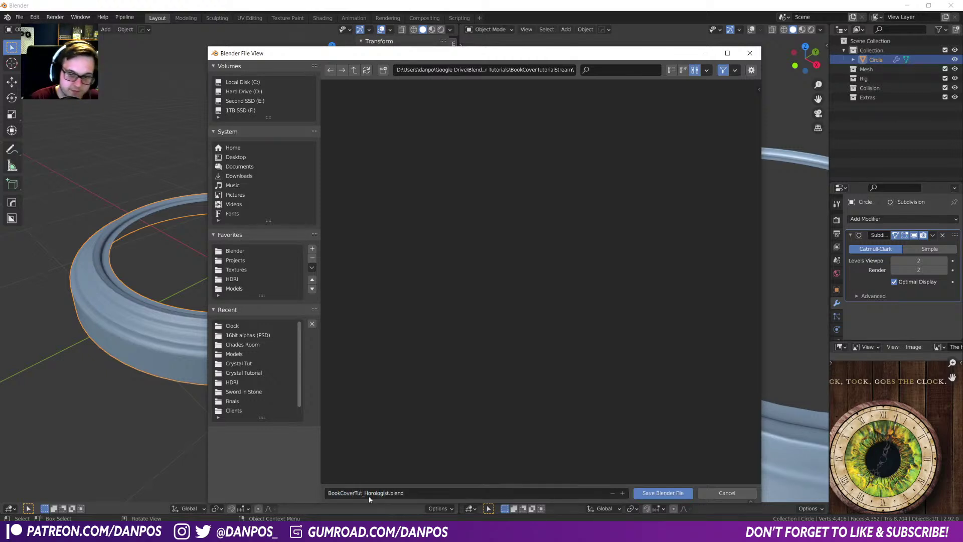
left_click(649, 489)
middle_click_drag(283, 220, 305, 321)
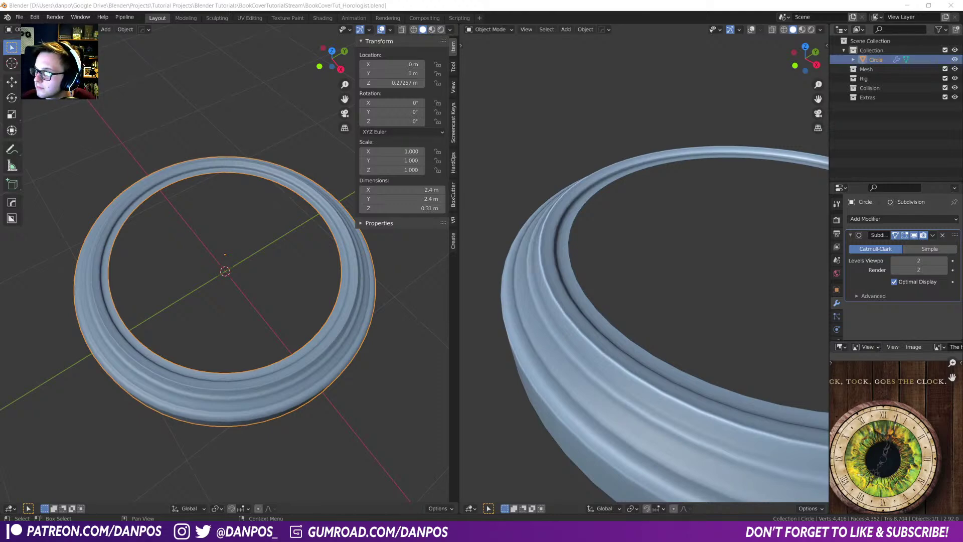
- Switch to YouTube in the browser, open your own channel and search it for "eye shader"
left_click_drag(962, 216, 385, 3)
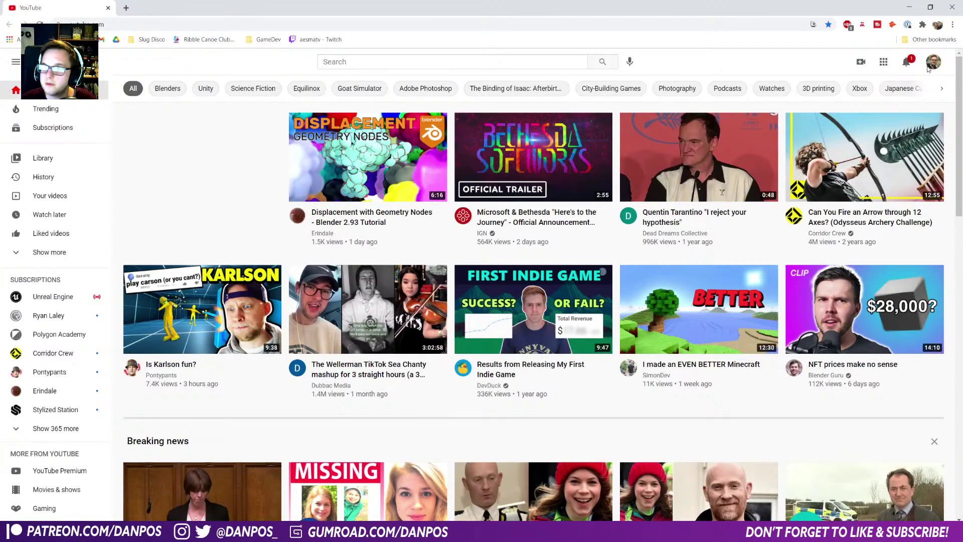
left_click(931, 63)
left_click(881, 125)
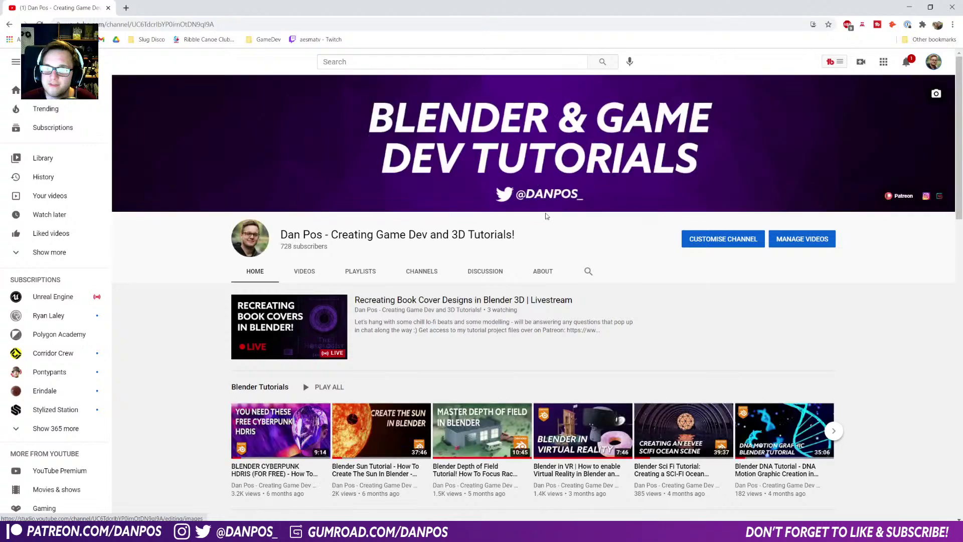
left_click(588, 271)
type("eye shader")
key("Return")
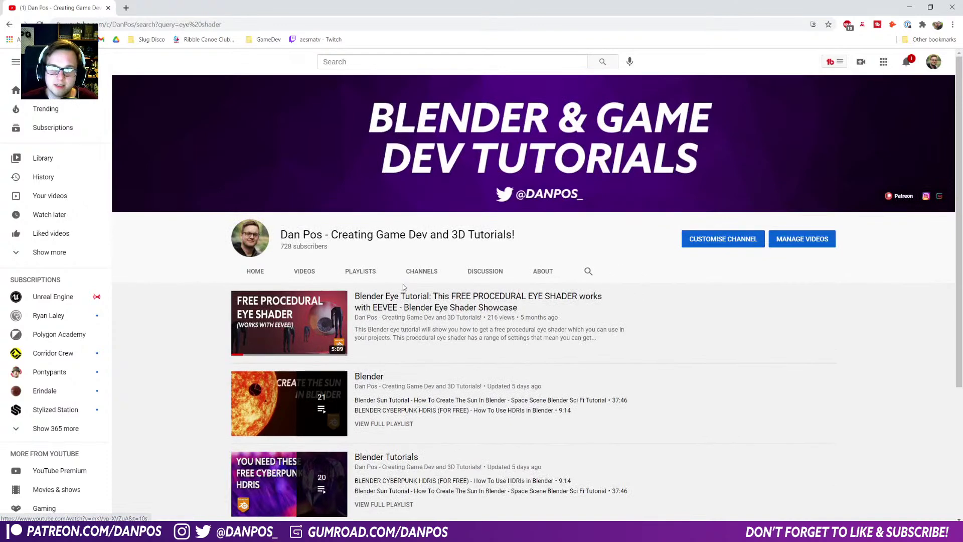
- Open the procedural eye shader tutorial video and follow its description's link to the Just An Eye product page, closing the video page
left_click(406, 298)
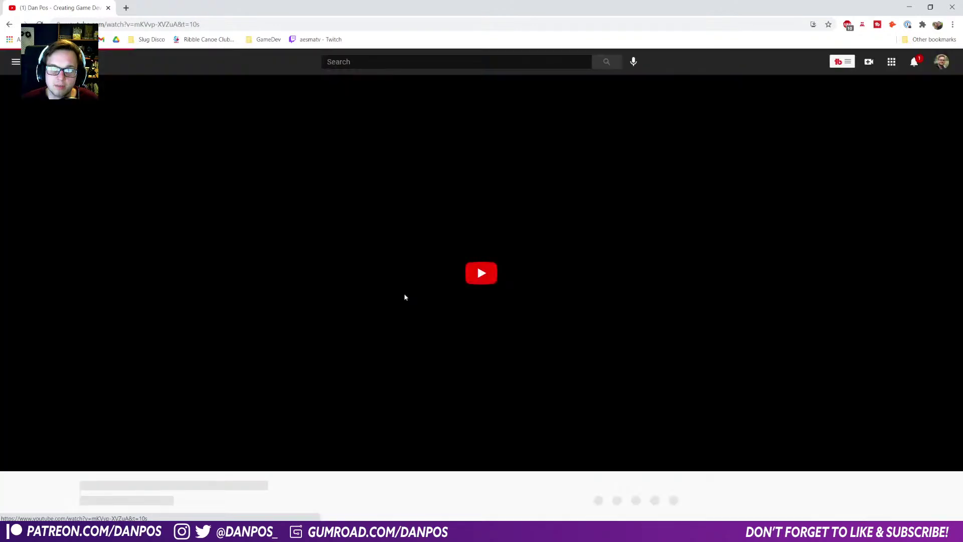
left_click(172, 318)
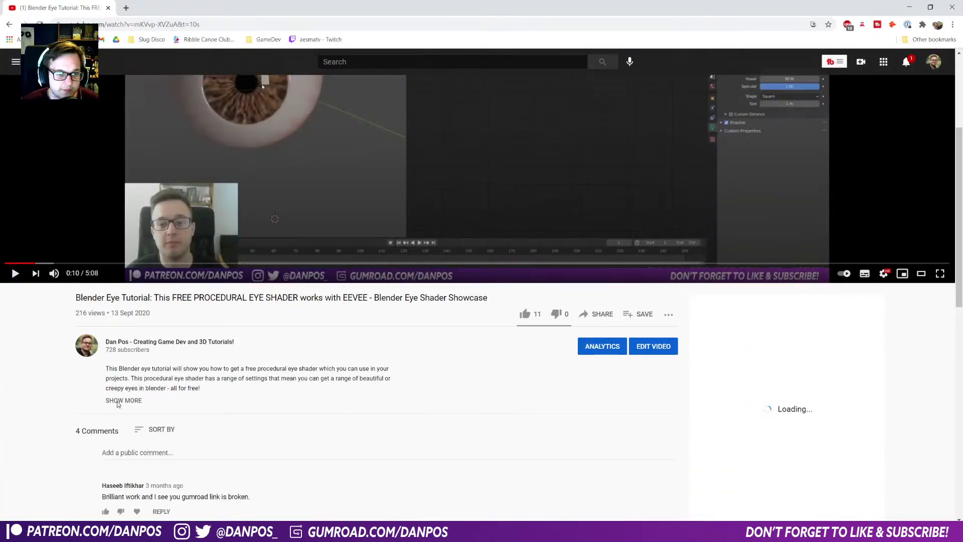
left_click(119, 401)
left_click(208, 410)
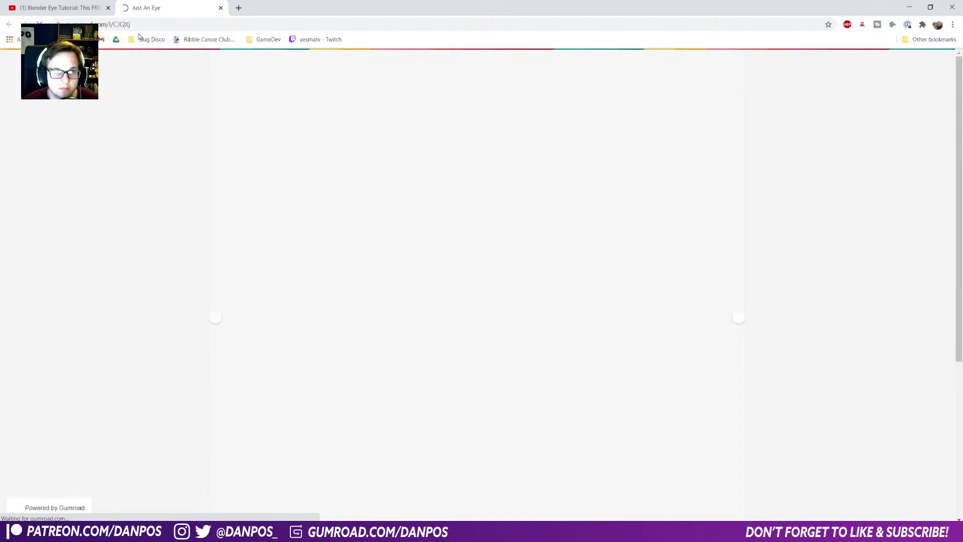
left_click(108, 7)
left_click_drag(151, 7, 962, 271)
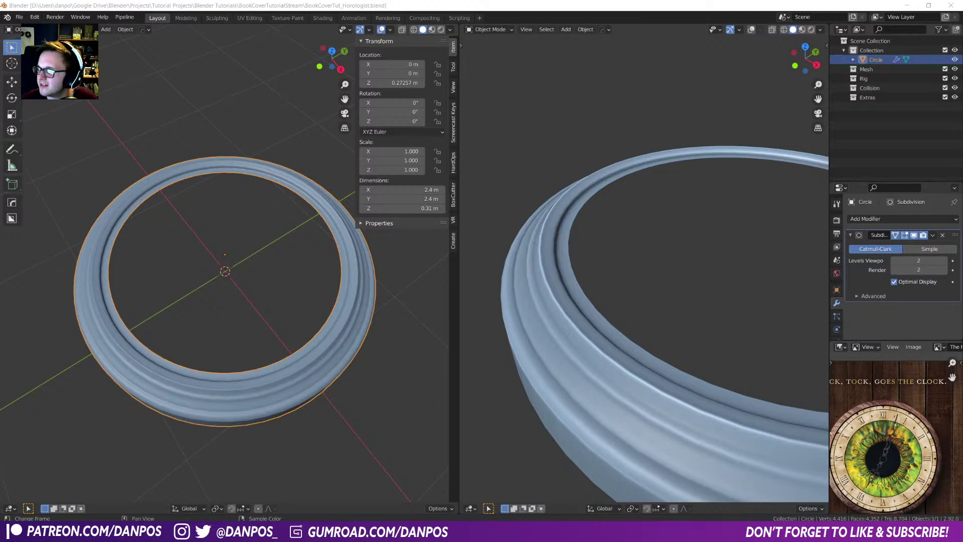
- Examine the Just An Eye product page on Gumroad, including its preview image, licence and V2.0 download option
left_click_drag(621, 539, 517, 1)
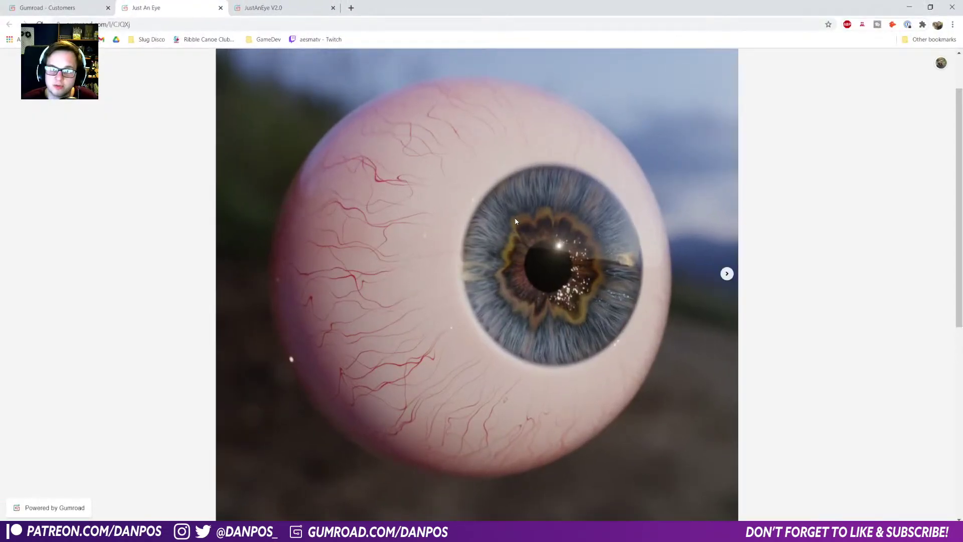
scroll(290, 318, "down", 5)
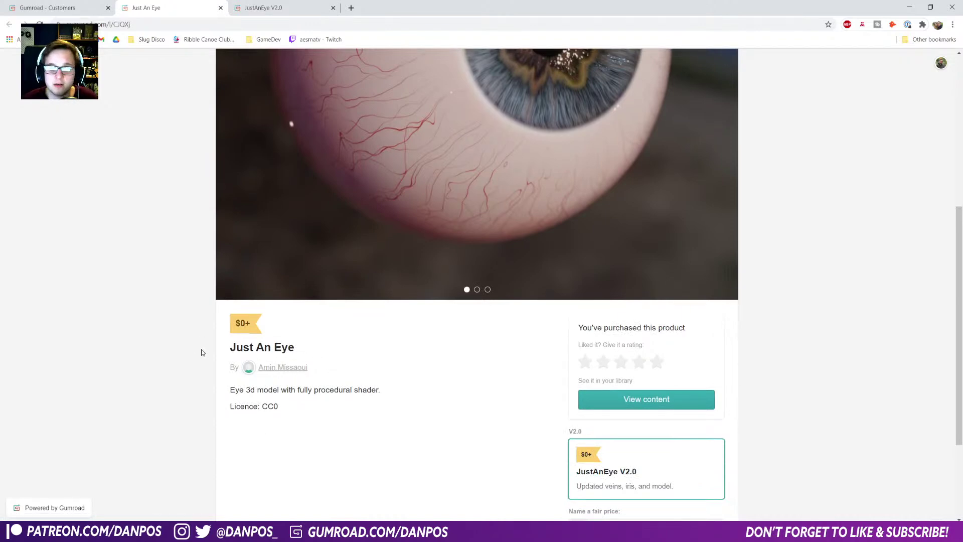
scroll(202, 352, "down", 3)
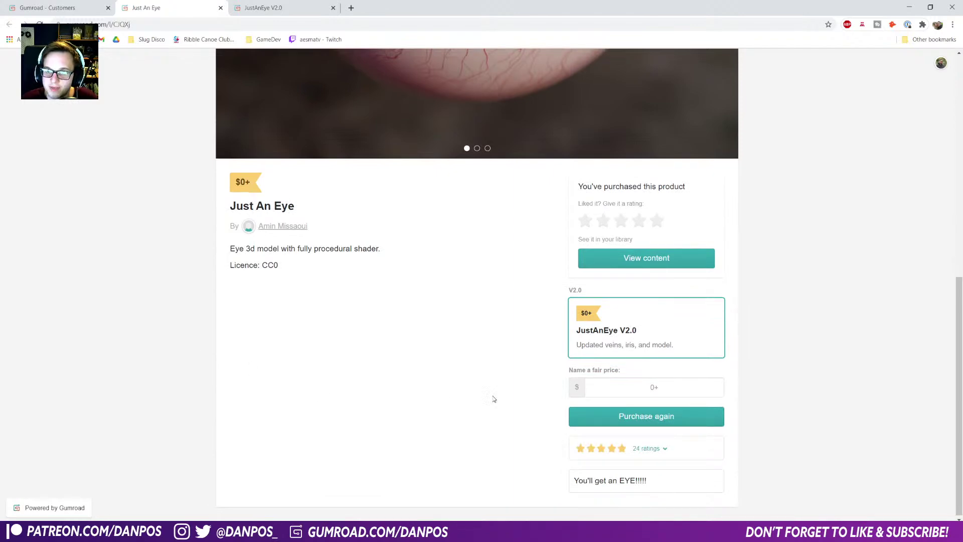
scroll(502, 388, "up", 4)
scroll(426, 393, "down", 3)
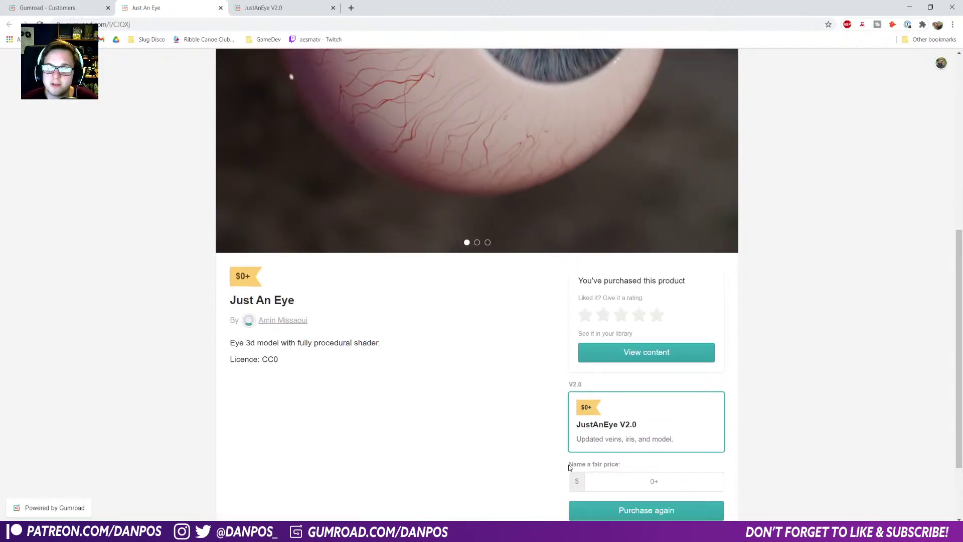
scroll(376, 421, "up", 5)
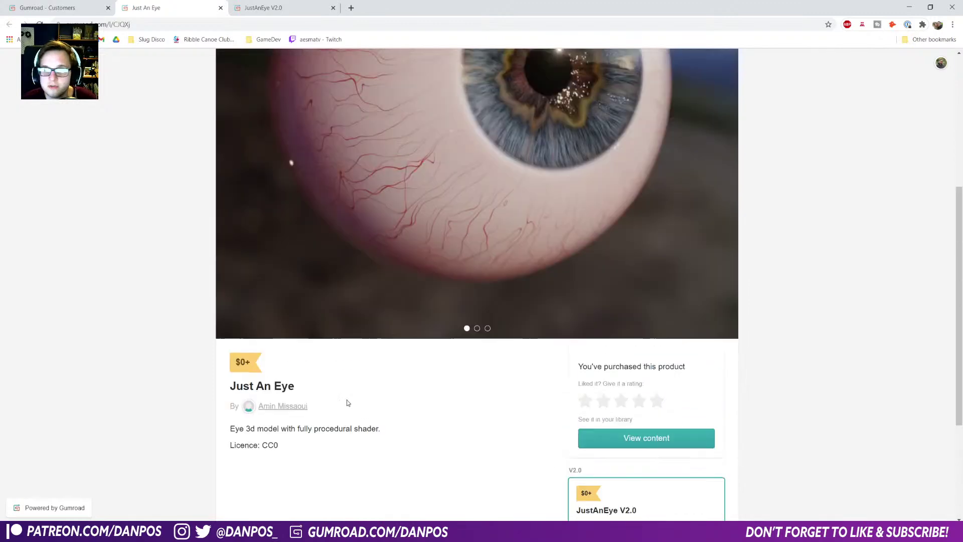
left_click_drag(435, 11, 962, 68)
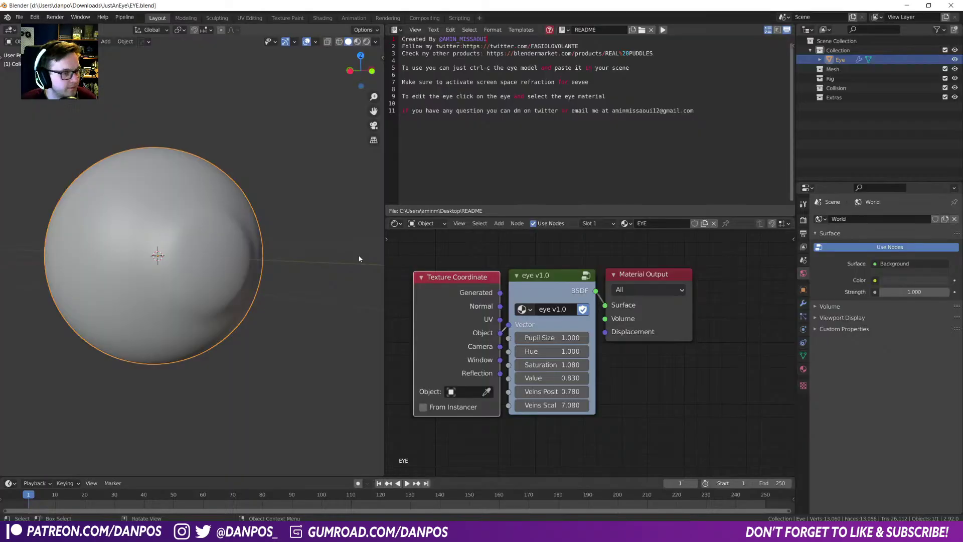
- View the eye model in EYE.blend with Material Preview shading and inspect its iris and veins
middle_click_drag(358, 257, 281, 221)
middle_click_drag(119, 273, 149, 273)
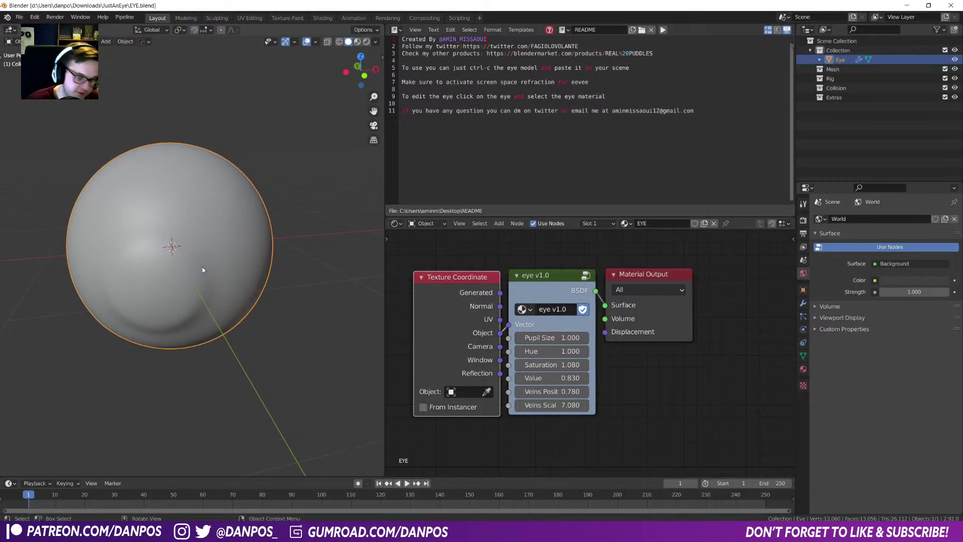
key("z")
left_click(194, 322)
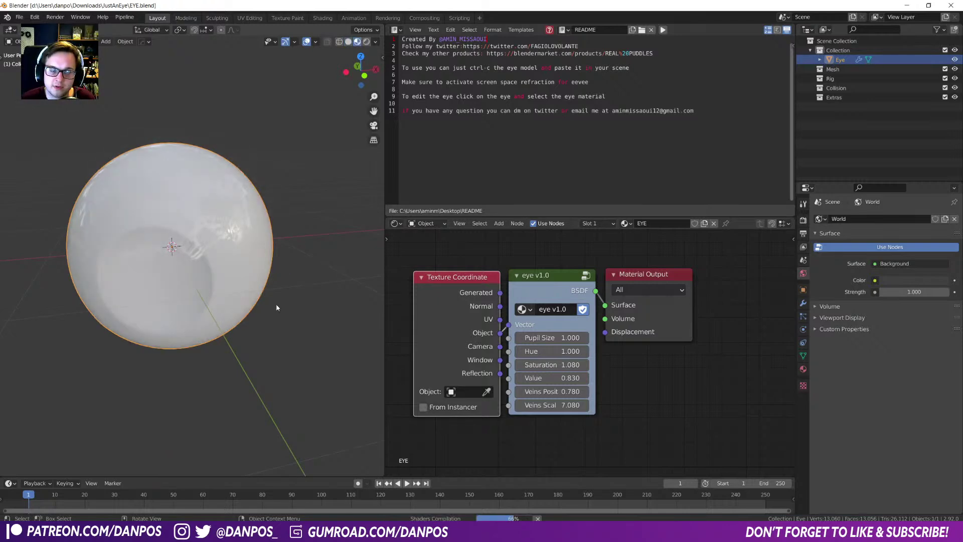
mouse_move(245, 315)
middle_mouse_down()
mouse_move(199, 278)
mouse_move(149, 302)
mouse_move(227, 318)
mouse_move(246, 308)
middle_mouse_up()
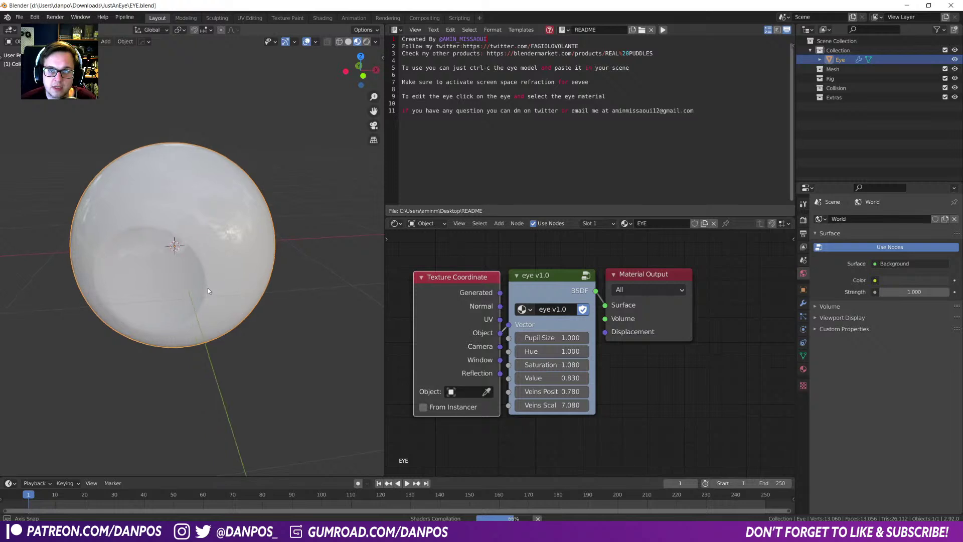
mouse_move(208, 286)
middle_mouse_down()
mouse_move(258, 264)
mouse_move(314, 314)
mouse_move(322, 339)
mouse_move(267, 372)
mouse_move(197, 291)
middle_mouse_up()
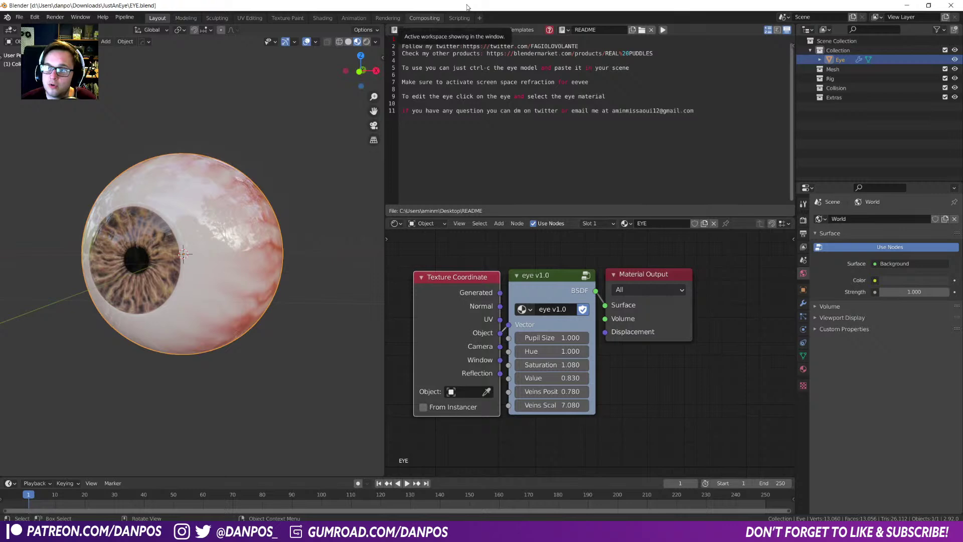
- Switch back to the clock ring scene and open the Append browser at the Downloads folder
key("alt+Tab")
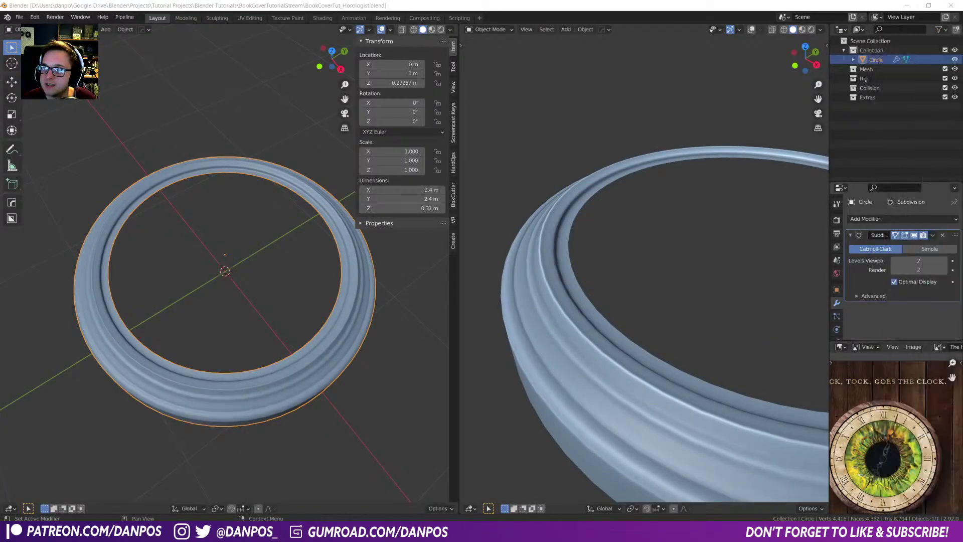
left_click(19, 17)
left_click(49, 121)
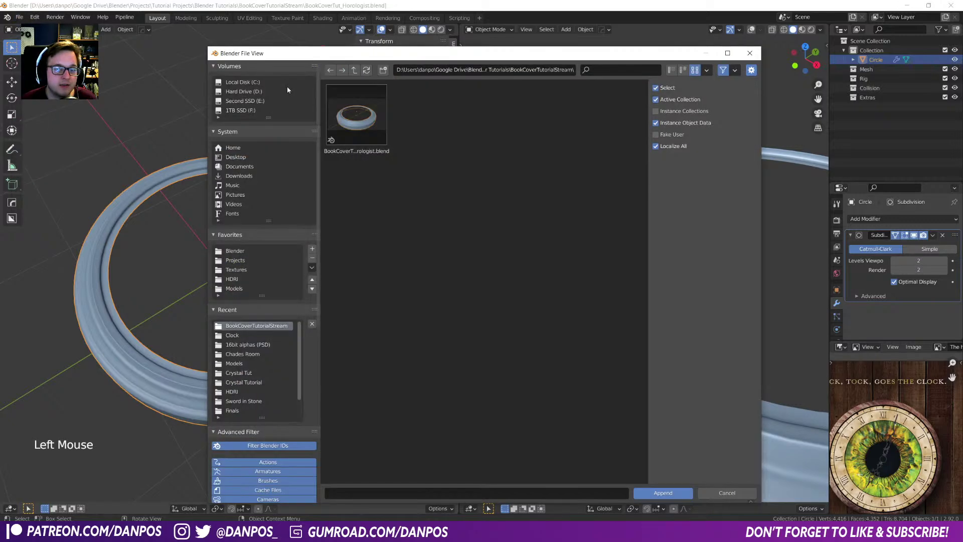
left_click(263, 176)
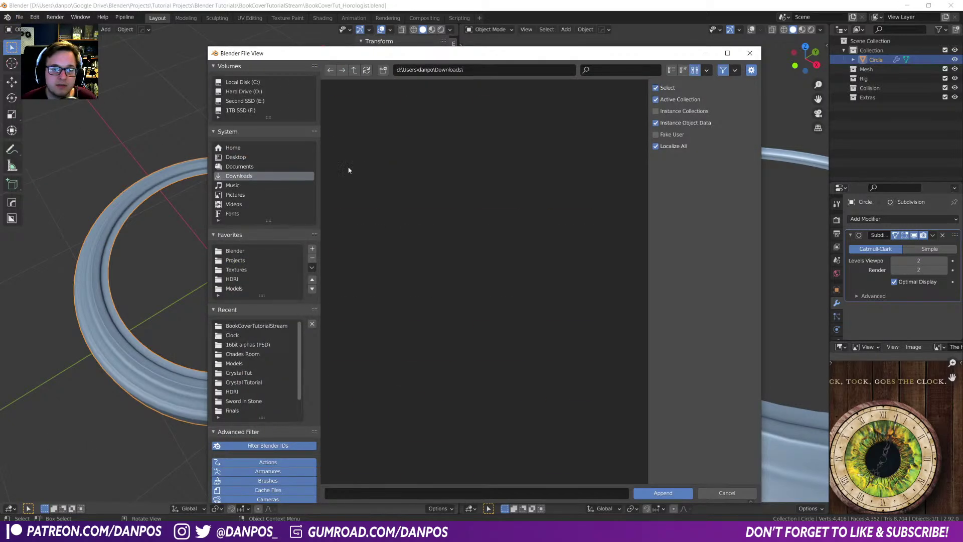
left_click(635, 69)
type("ju")
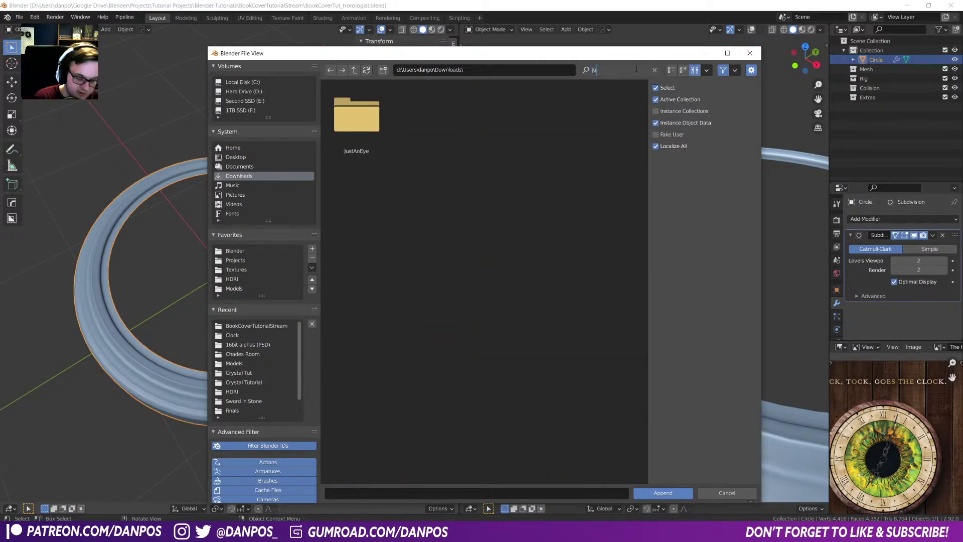
type("st and eye")
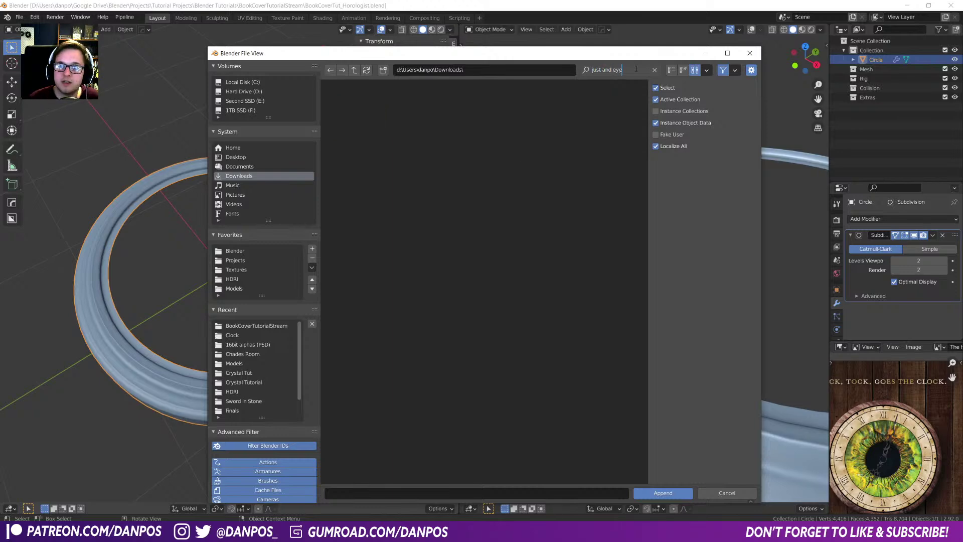
key("BackSpace")
key("BackSpace")
key("BackSpace")
key("BackSpace")
key("BackSpace")
type("eye")
key("Return")
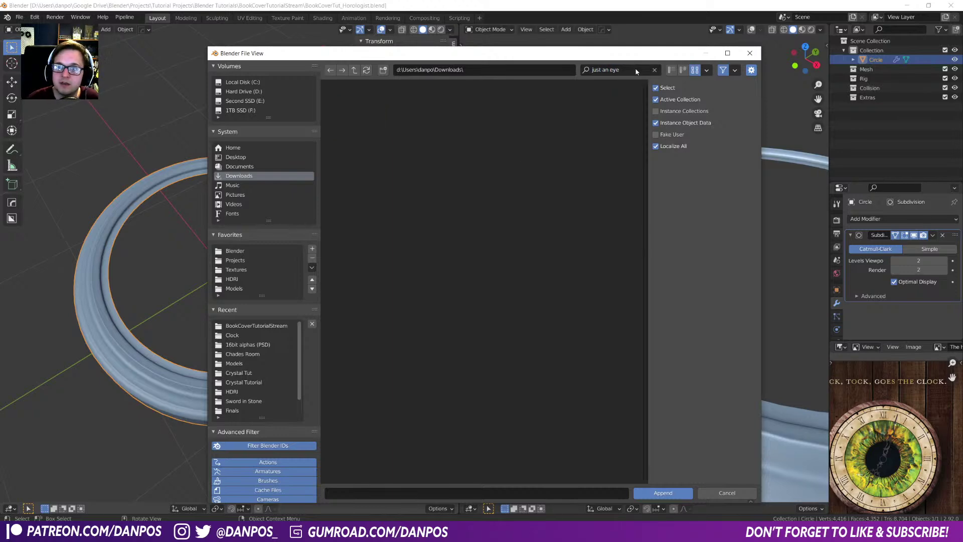
left_click(654, 69)
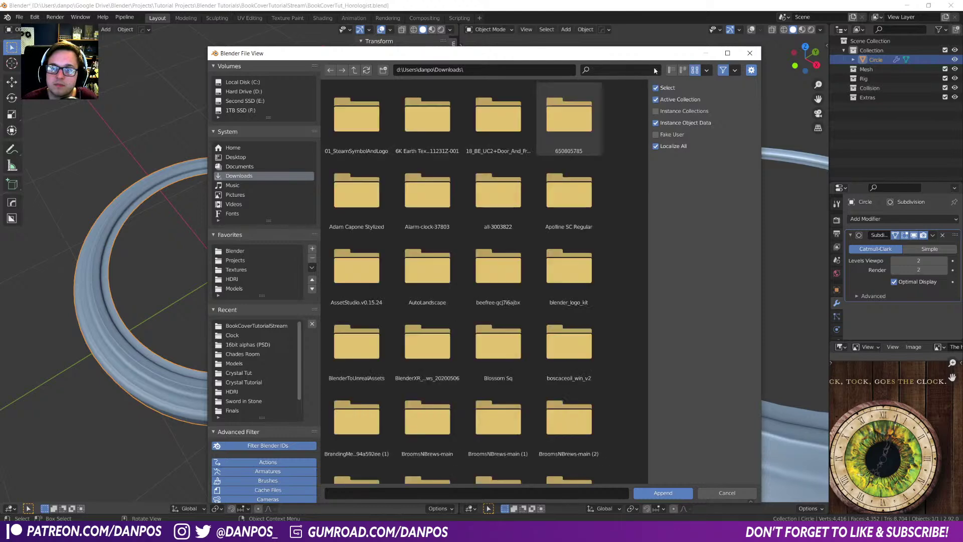
- Filter Downloads for "jus" and append the collection stored in EYE.blend inside the JustAnEye folder
left_click(608, 71)
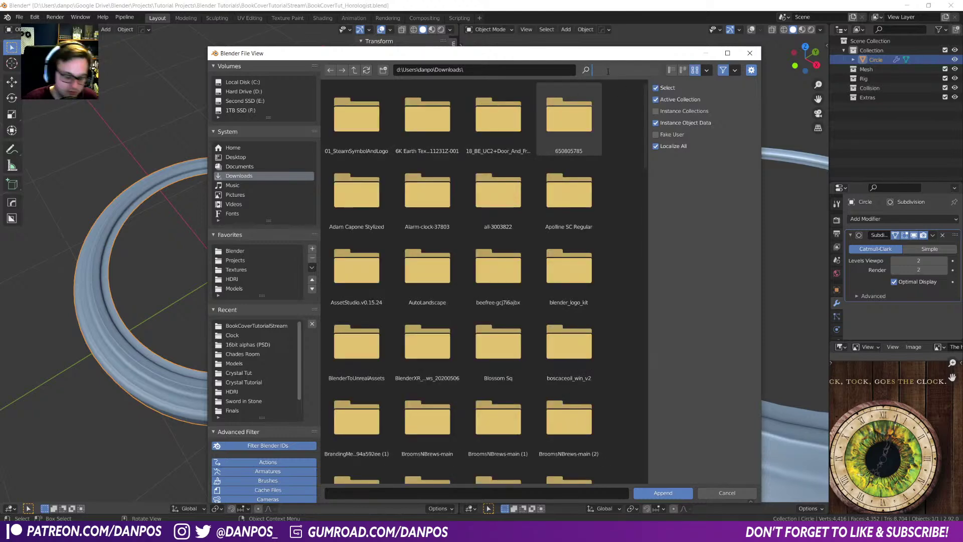
type("jus")
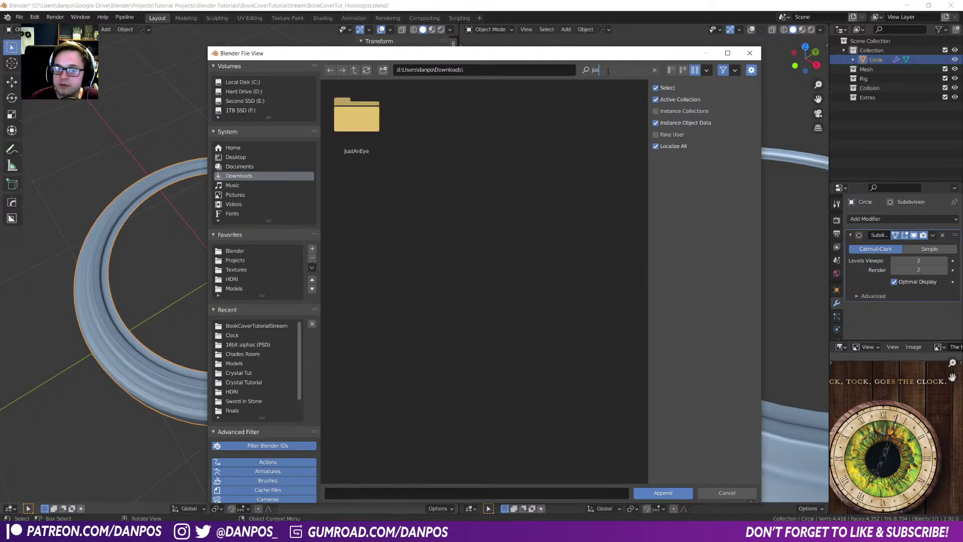
key("Return")
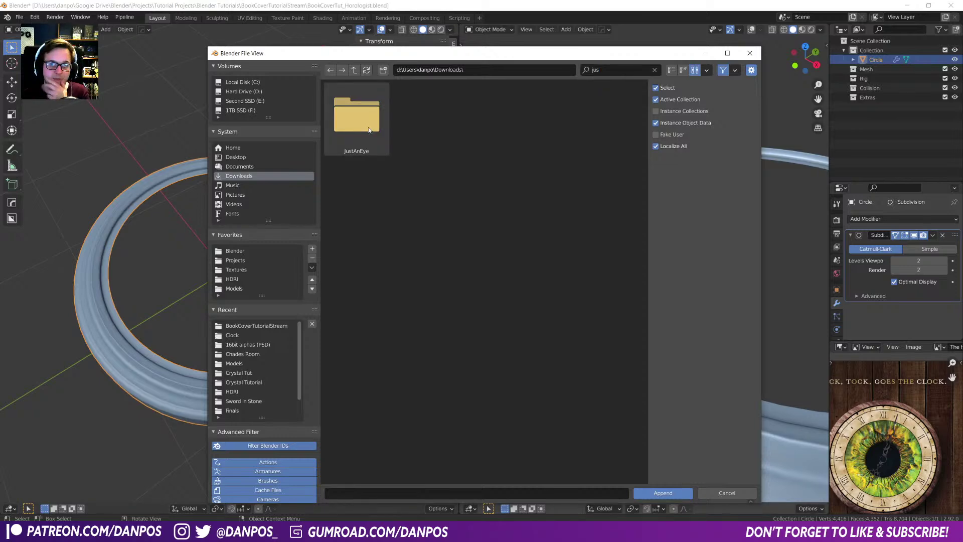
double_click(368, 130)
left_click(368, 130)
double_click(368, 129)
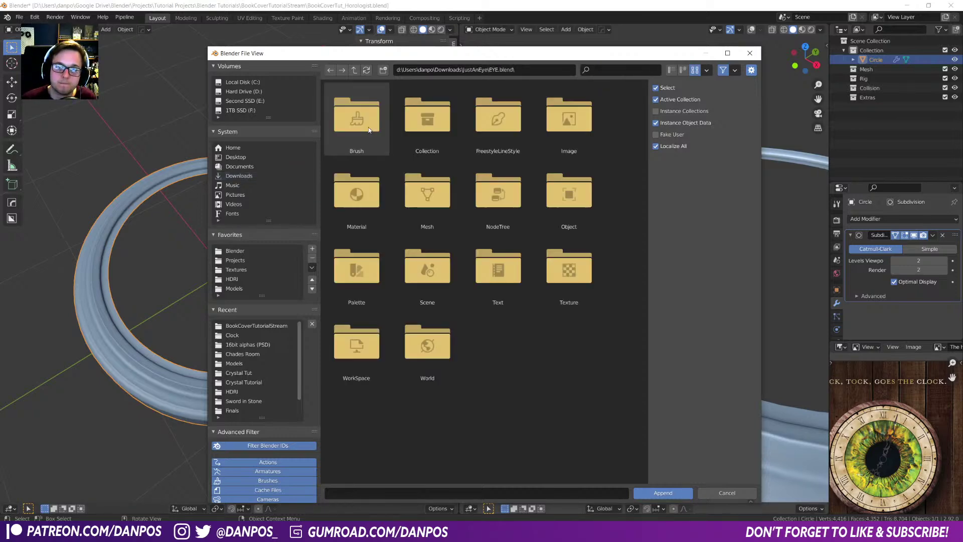
double_click(418, 142)
left_click(375, 128)
double_click(375, 129)
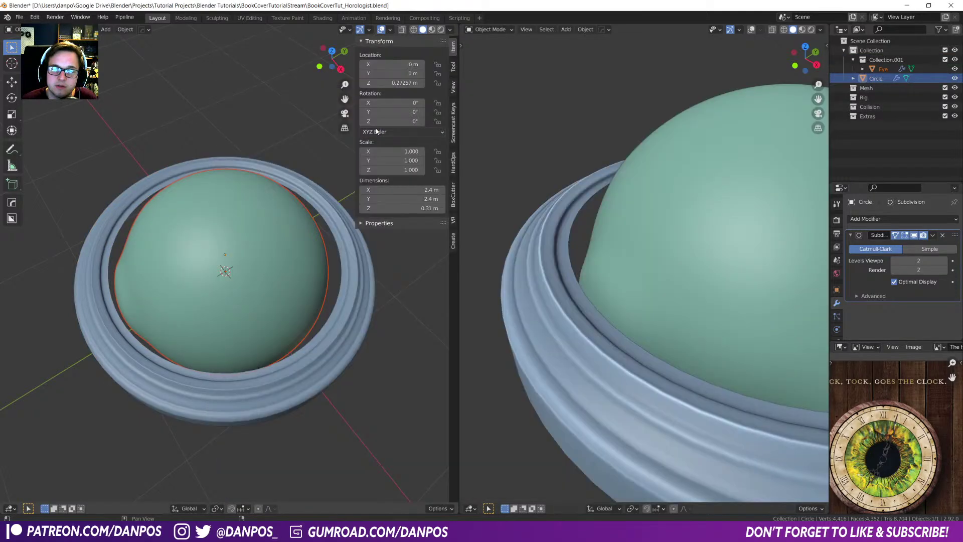
- Show the appended eye and ring in Material Preview shading and view them from below
middle_click_drag(269, 265, 208, 296)
key("z")
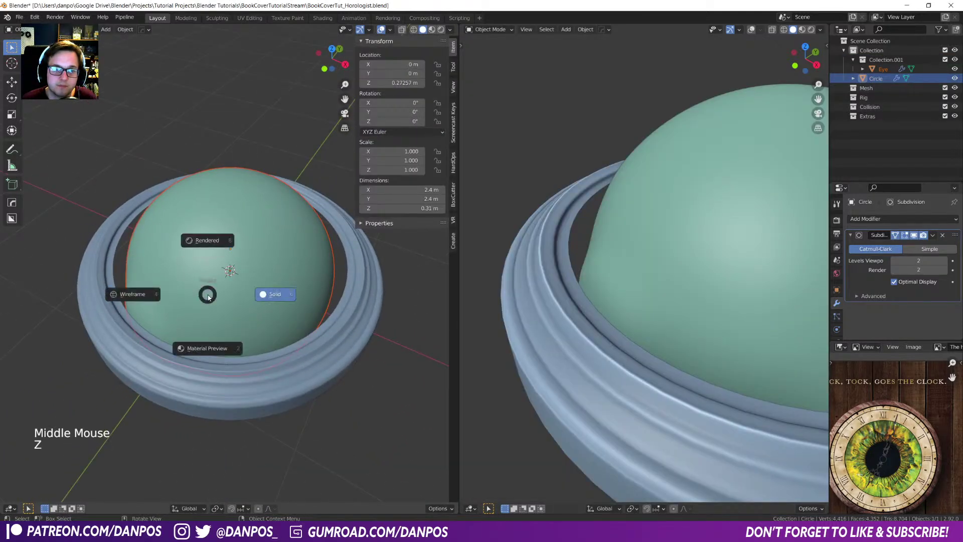
left_click(215, 247)
key("z")
left_click(249, 358)
middle_click_drag(257, 324, 414, 223)
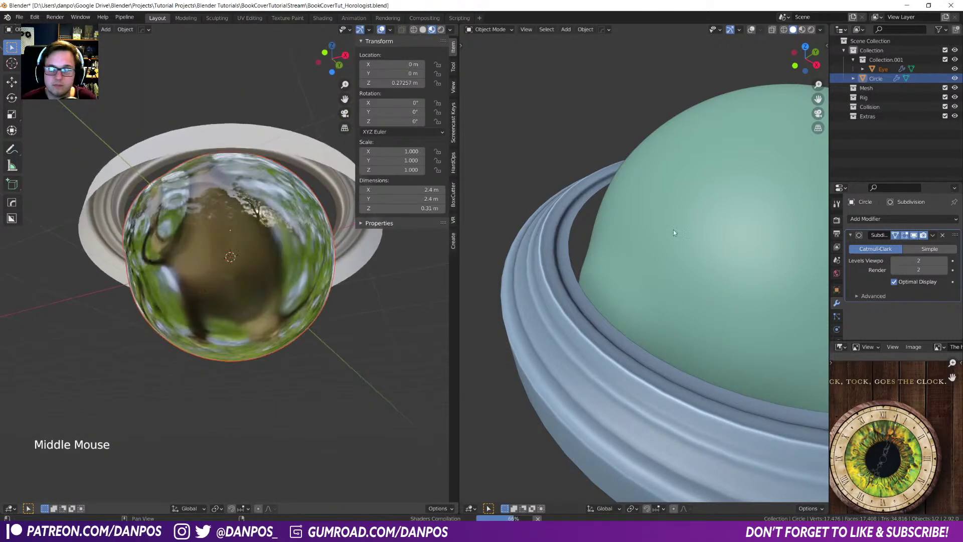
- Set the render engine to Eevee and compare the eye in Rendered and Material Preview shading
left_click(837, 220)
left_click(925, 218)
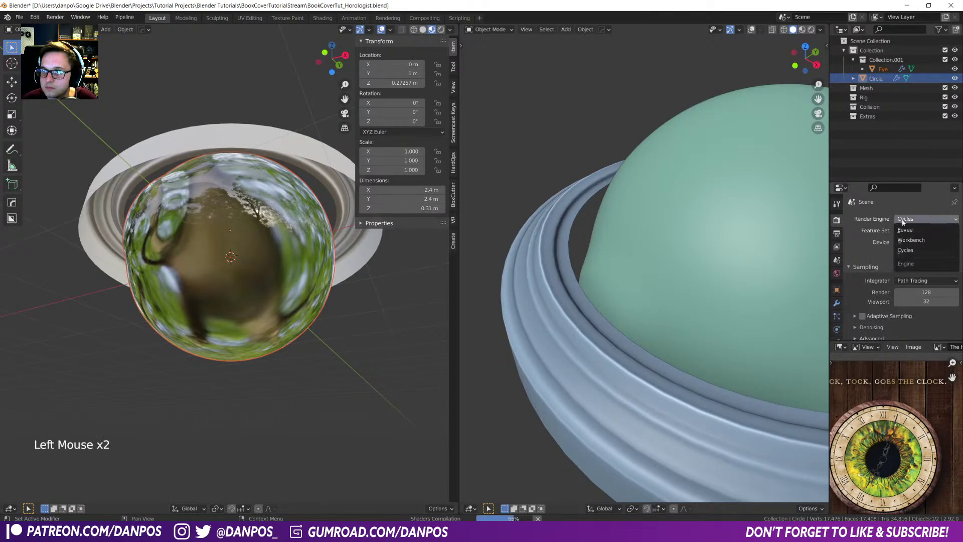
left_click(918, 229)
key("z")
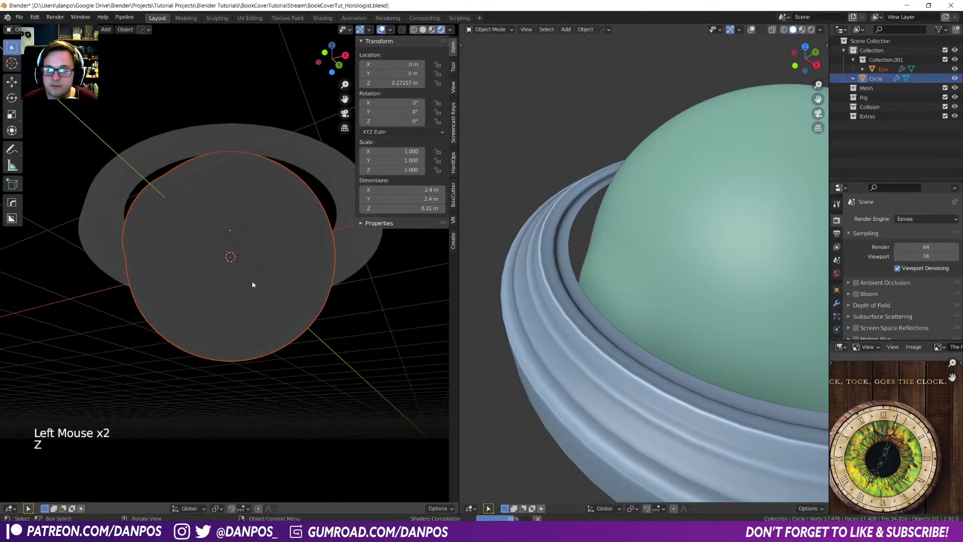
middle_click_drag(252, 282, 278, 278)
mouse_move(241, 232)
middle_mouse_down()
mouse_move(254, 320)
mouse_move(224, 256)
middle_mouse_up()
key("z")
left_click(243, 355)
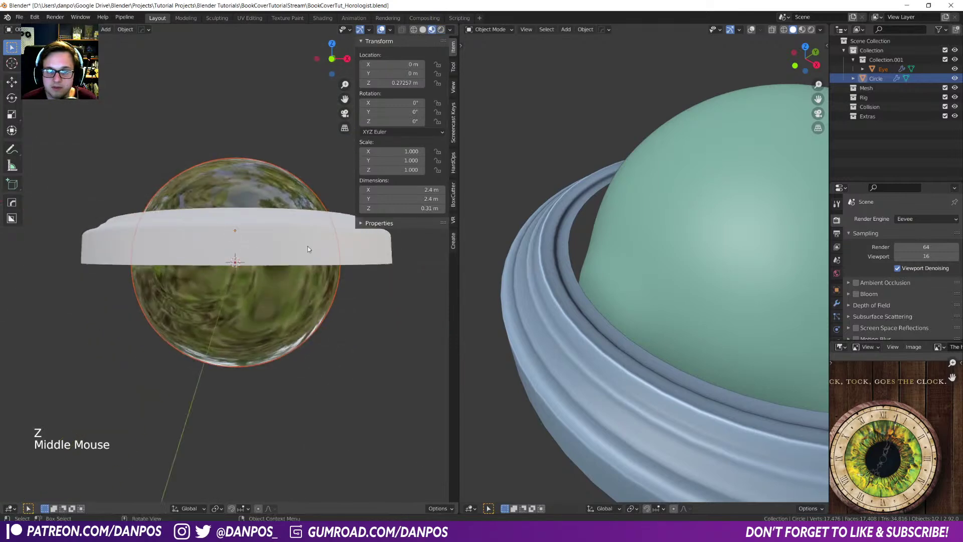
- Enable Eevee's Screen Space Reflections with Refraction and check the eye's material from above
left_click_drag(888, 340, 888, 438)
left_click(856, 328)
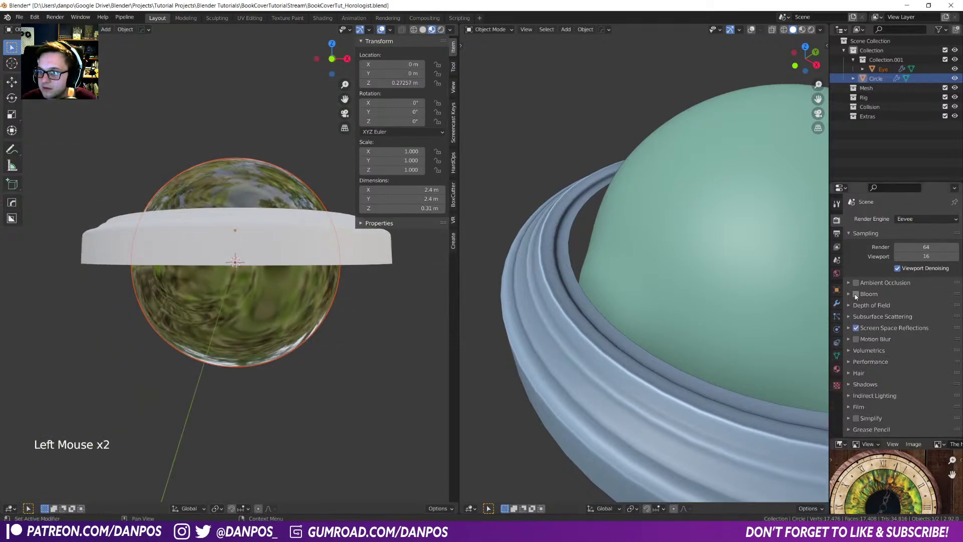
left_click(850, 329)
left_click(893, 341)
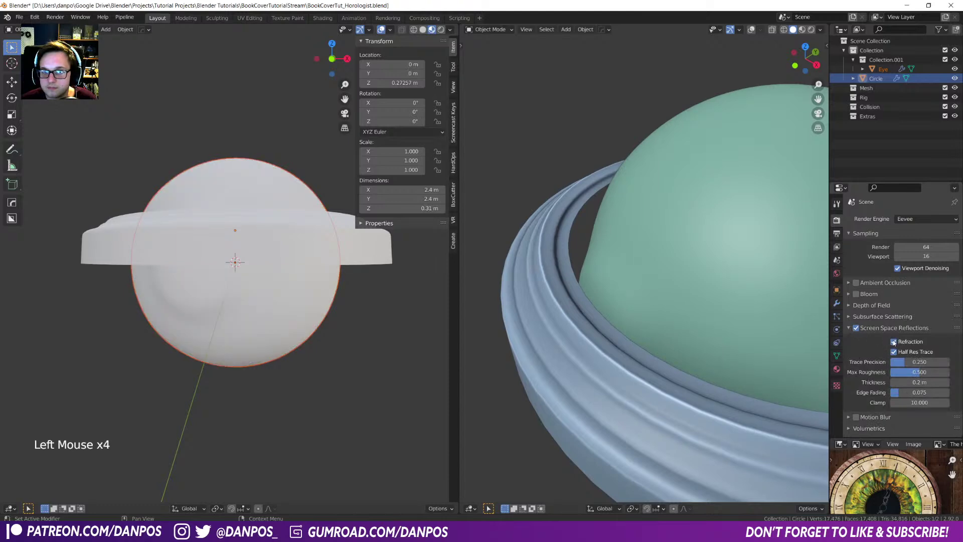
middle_click_drag(286, 248, 254, 321)
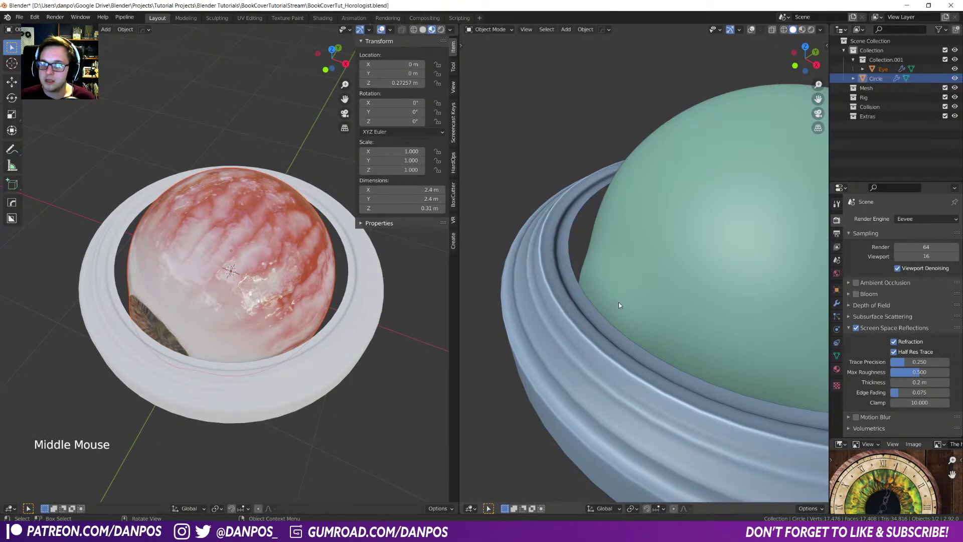
- Clear the eye's rotation and rotate it -90° about the global X axis so the iris faces up
key("KP_7")
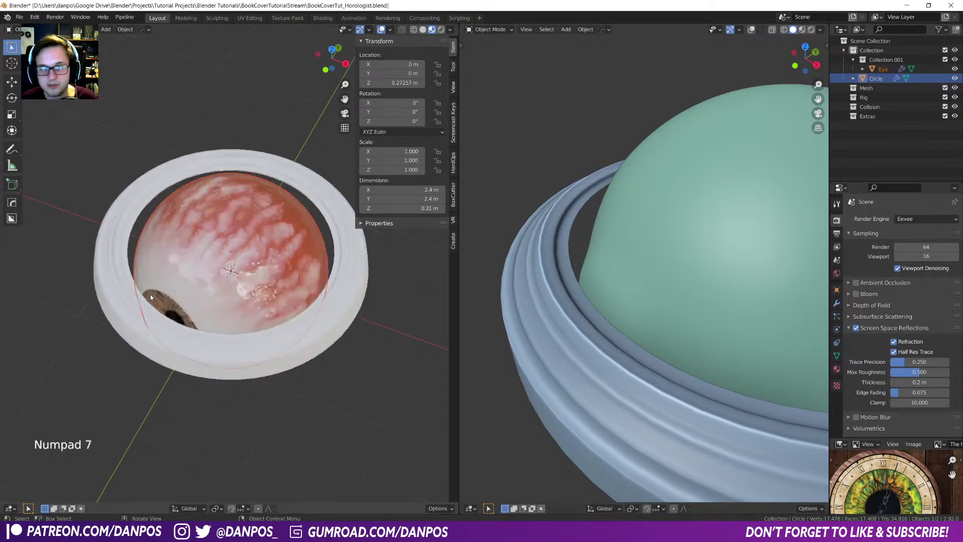
key("alt+r")
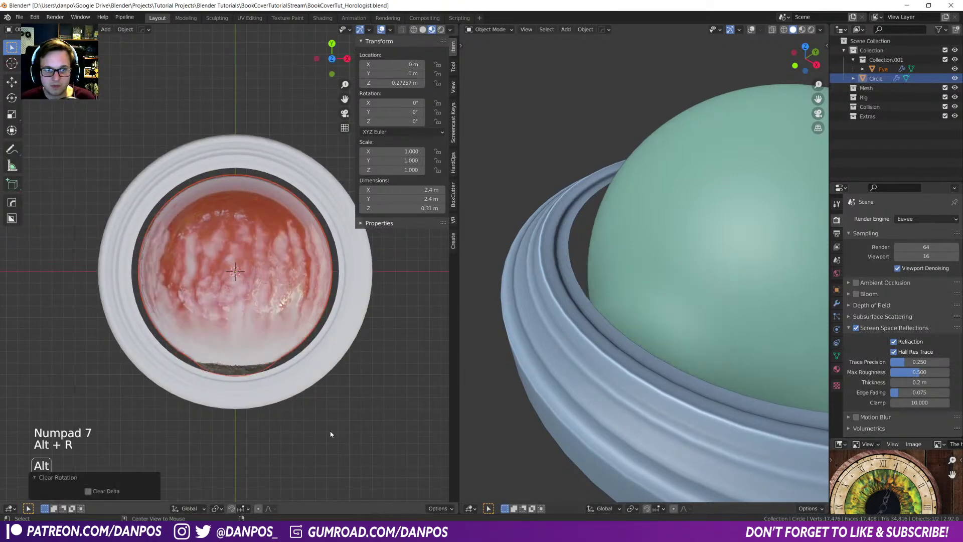
middle_click_drag(346, 431, 348, 393)
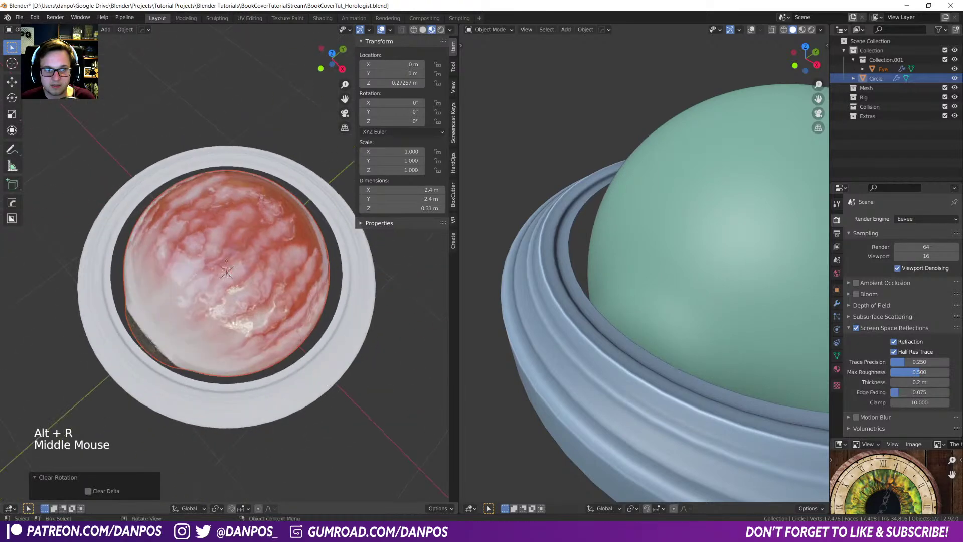
key("r")
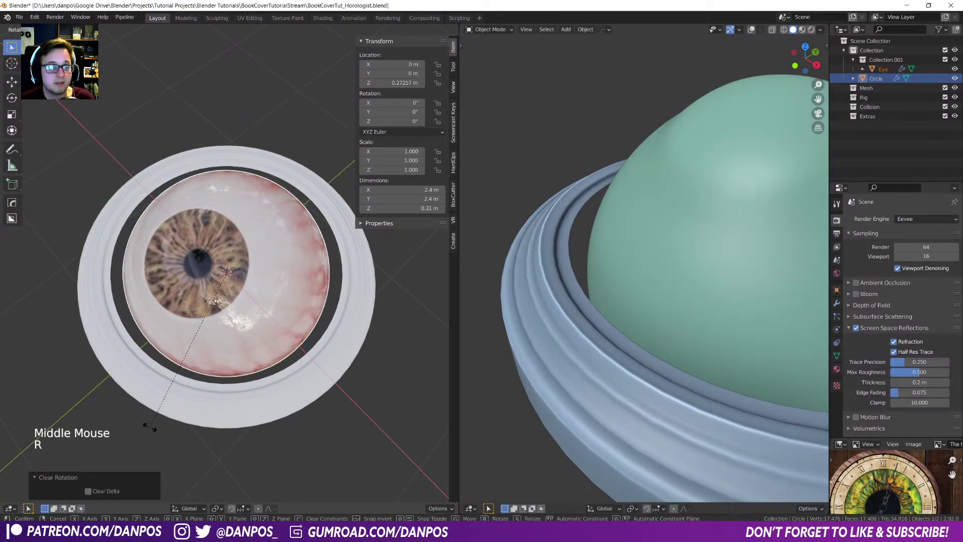
key("Return")
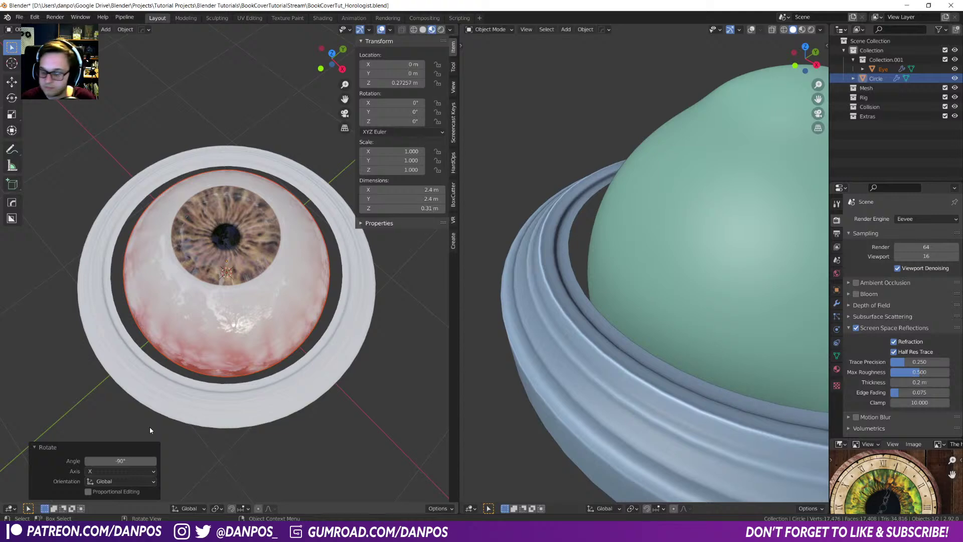
- Scale the eye uniformly by about 1.242 from the top view so it overlaps the ring, comparing it with the reference
key("KP_7")
key("s")
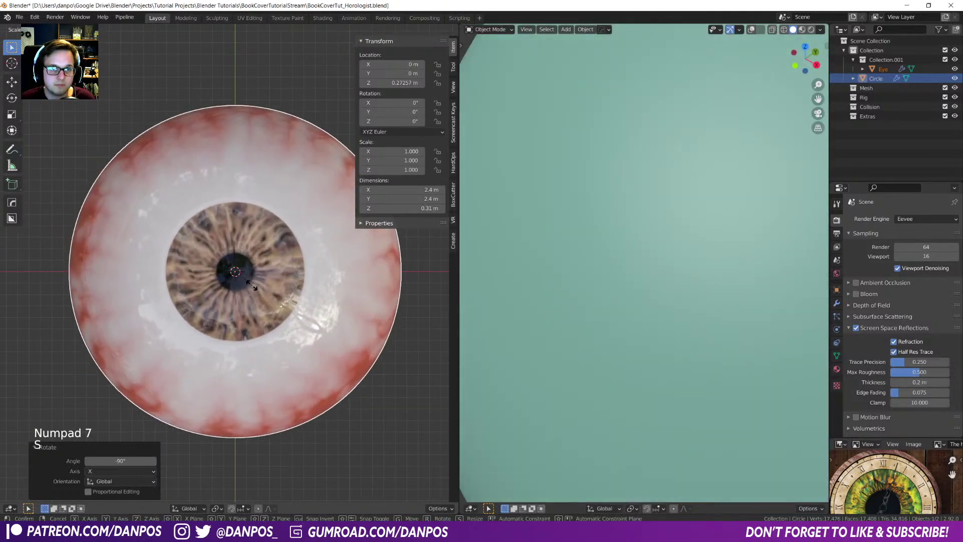
right_click(355, 360)
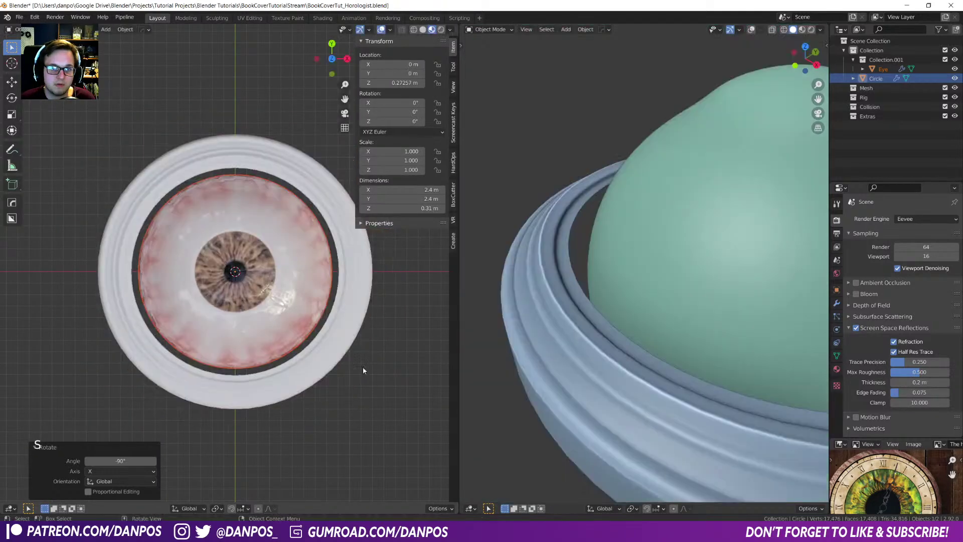
key("s")
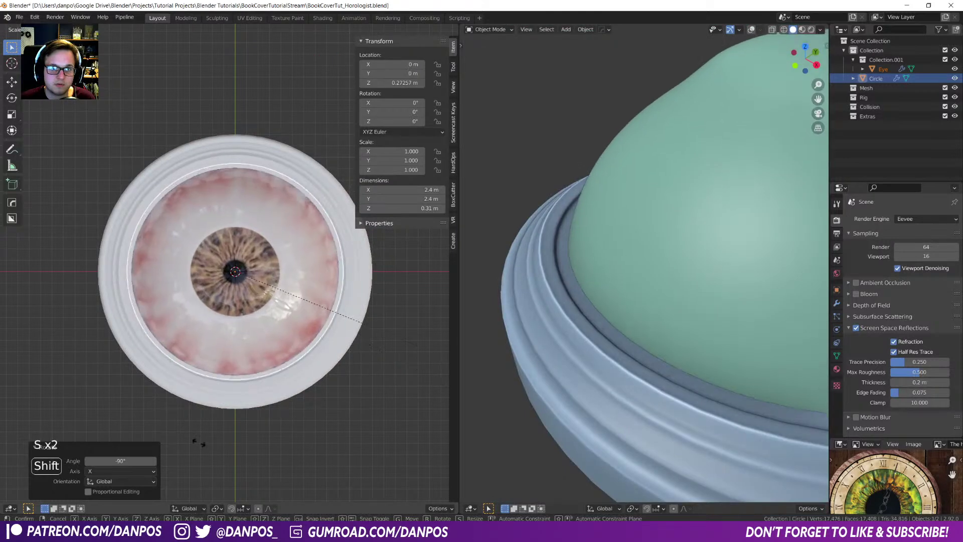
left_click(419, 455)
scroll(925, 508, "down", 1)
scroll(925, 508, "down", 2)
middle_click_drag(925, 508, 913, 492)
scroll(911, 491, "up", 2)
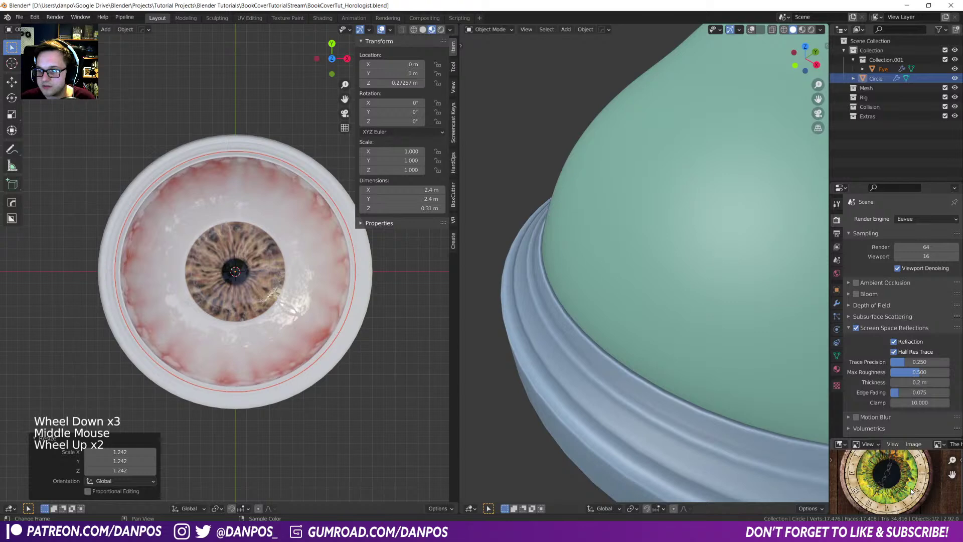
- Lower the eye about 0.59 m along Z into the ring
middle_click_drag(430, 372, 381, 392)
key("g")
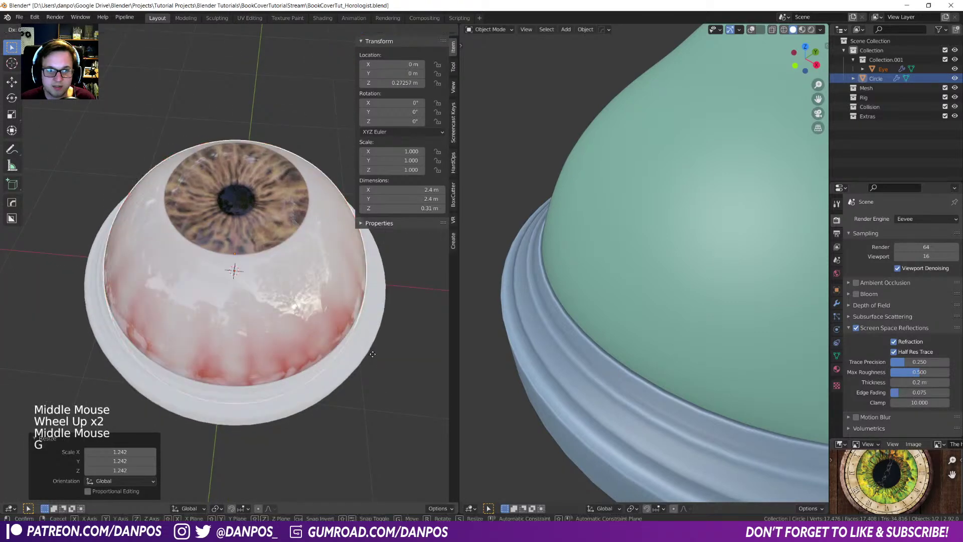
left_click(341, 221)
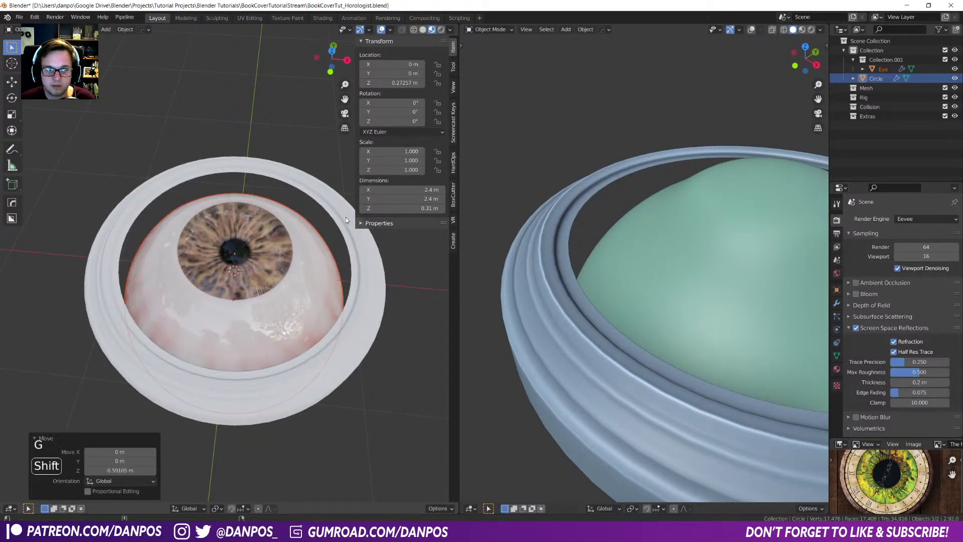
- Lower the eye further along Z in two moves of about 0.19 m and 0.054 m, judging it from the side
key("KP_7")
middle_click_drag(341, 222, 242, 302)
key("g")
key("z")
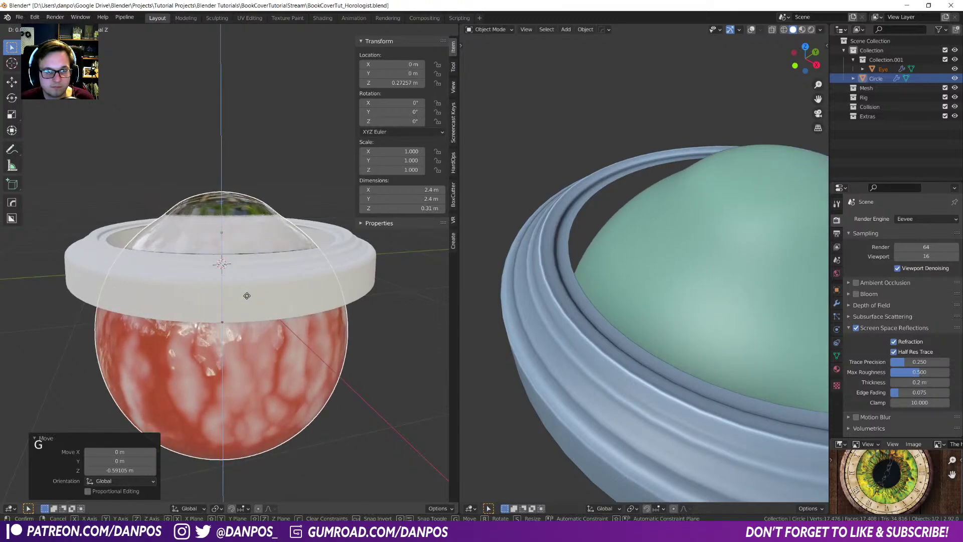
left_click(260, 294)
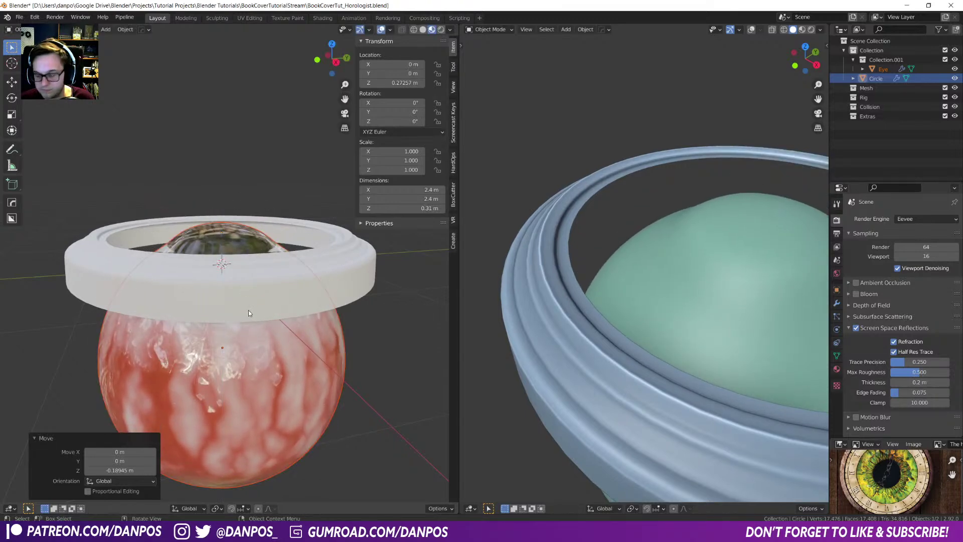
key("KP_3")
key("g")
key("shift")
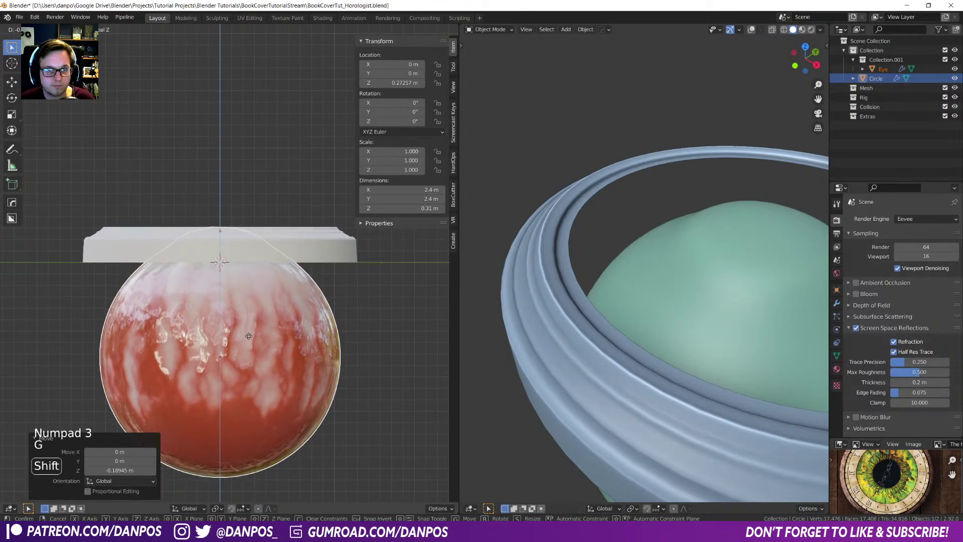
left_click(249, 345)
- Flatten the eye along Z by a factor of about 0.555 and raise it about 0.49 m into the ring
key("s")
key("z")
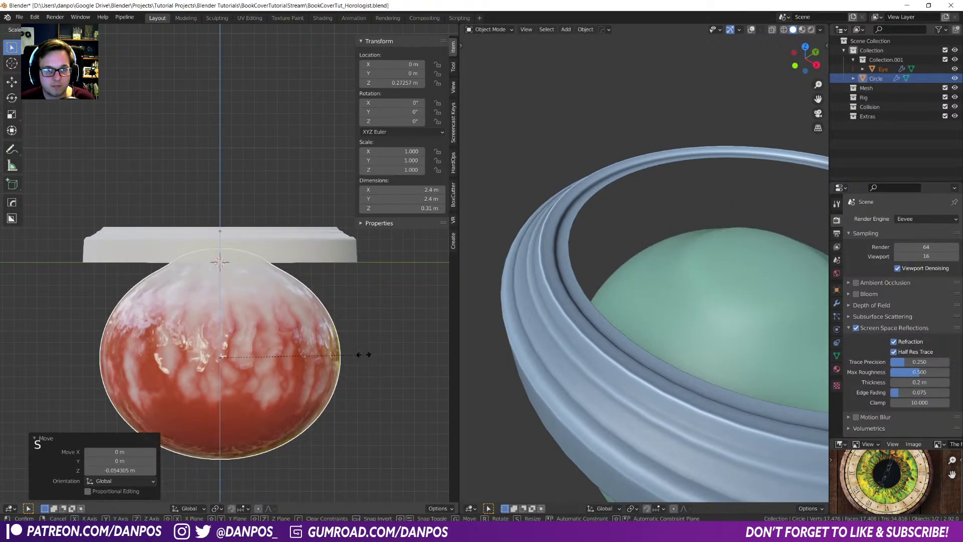
left_click(316, 353)
key("g")
key("z")
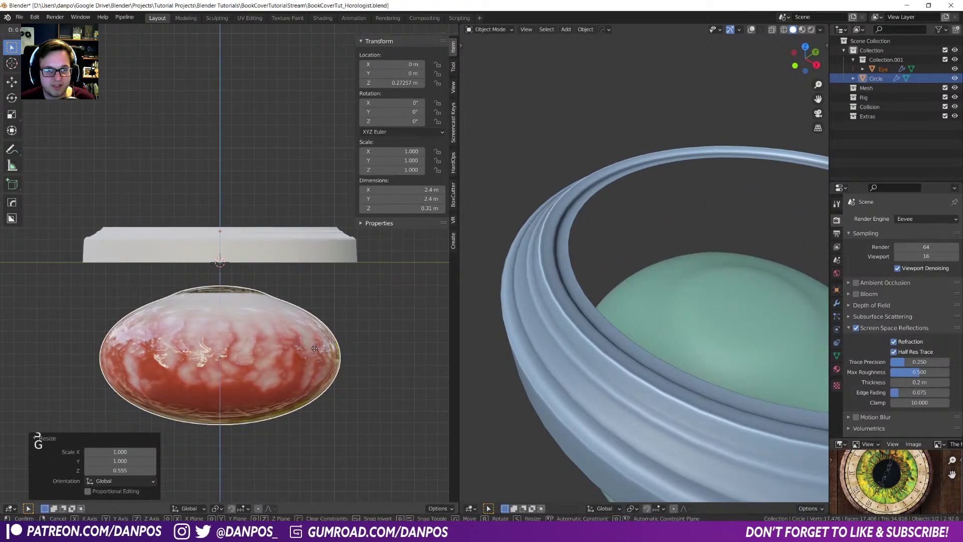
key("shift")
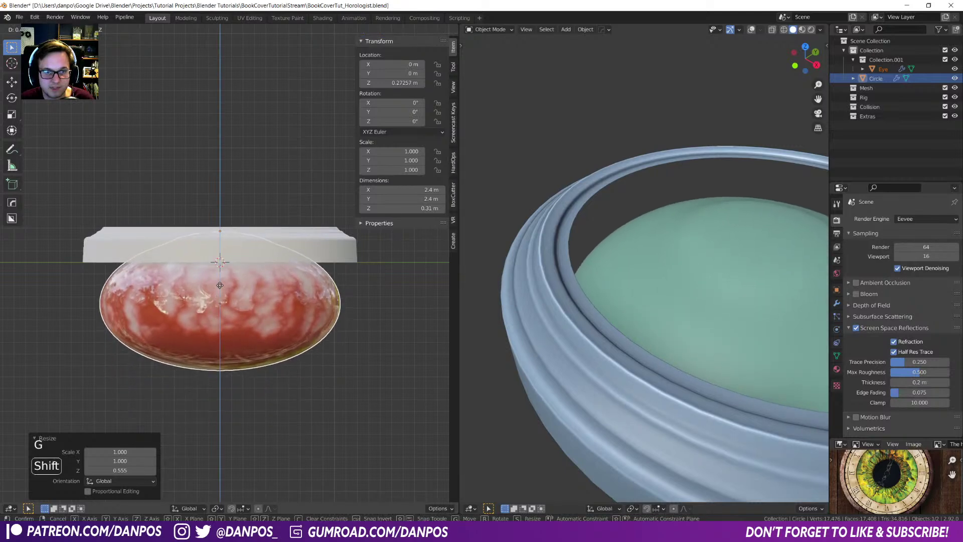
left_click(220, 264)
middle_click_drag(221, 265, 320, 393)
key("KP_7")
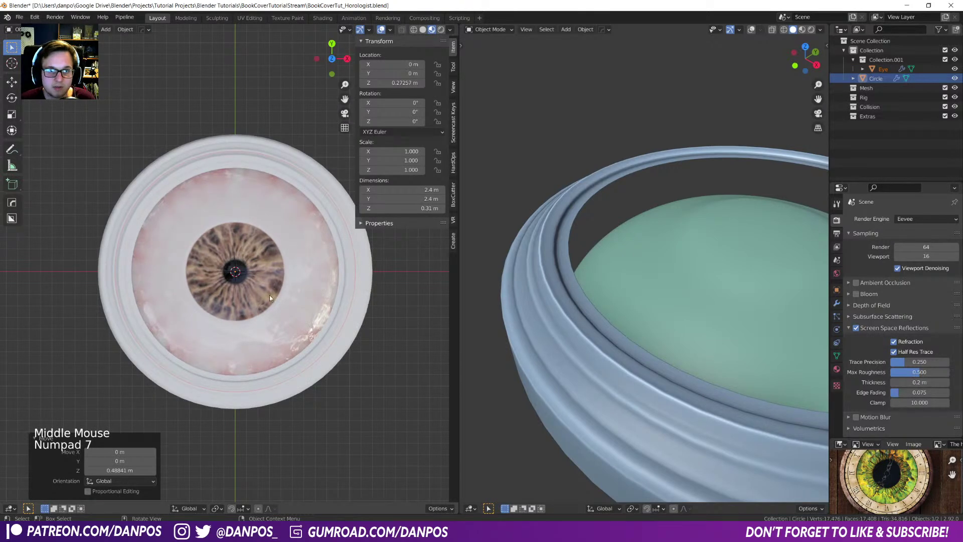
- Select the eye, switch the second 3D view to the Shader Editor, and frame the eye material's nodes
left_click(260, 259)
left_click(483, 30)
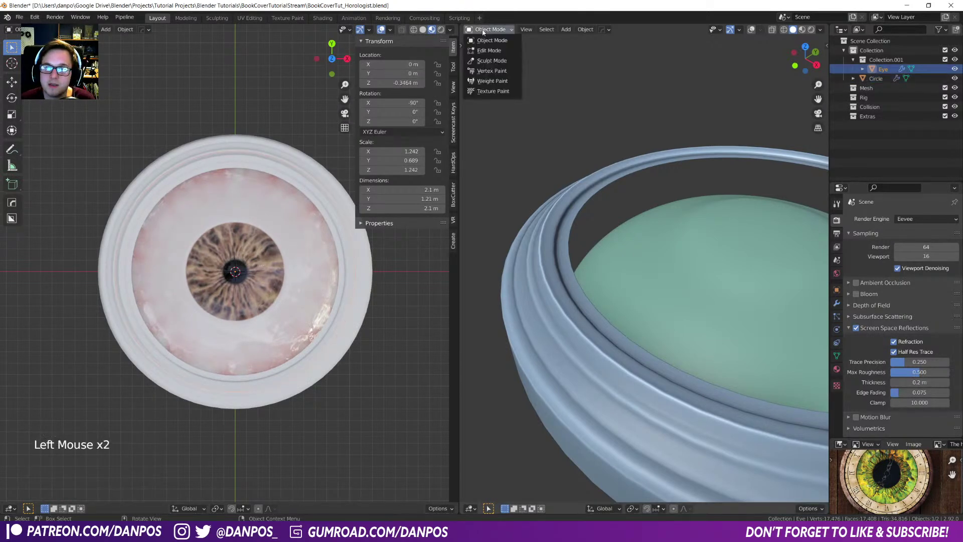
left_click(470, 508)
left_click(501, 434)
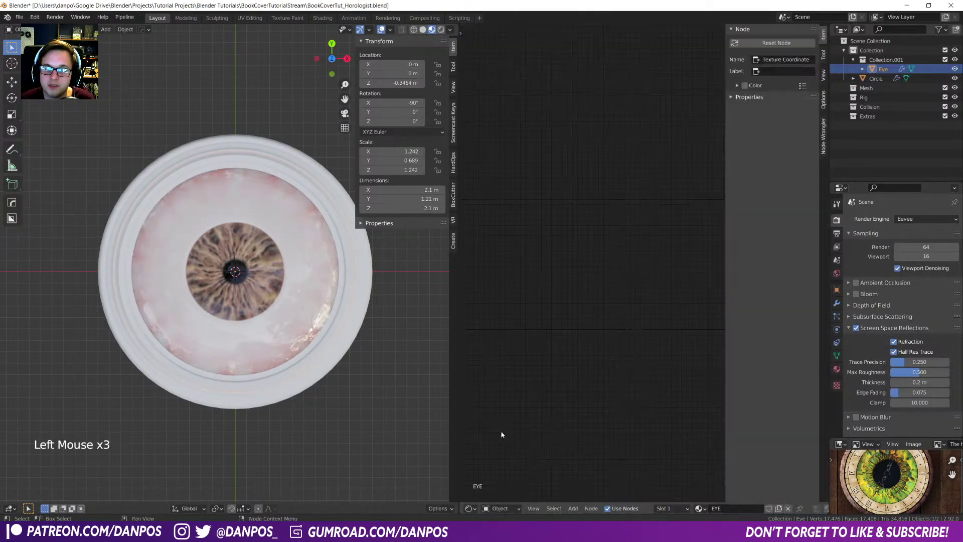
left_click(227, 298)
scroll(528, 281, "down", 9)
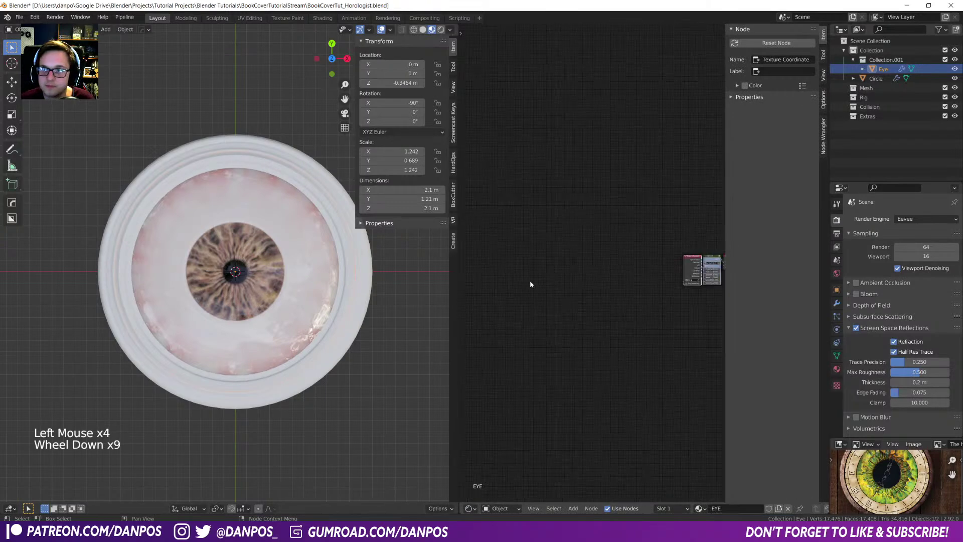
scroll(530, 280, "up", 1)
key("a")
key("KP_Decimal")
scroll(531, 283, "up", 7)
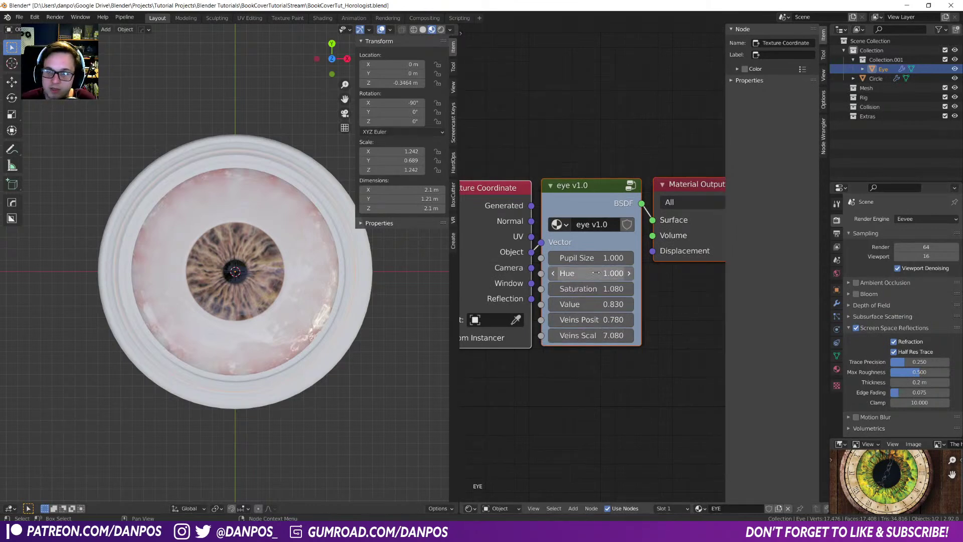
- Set the eye v1.0 node's Pupil Size to 0.000 and Hue to 0.200 for a green iris
mouse_move(593, 257)
left_mouse_down()
mouse_move(577, 258)
mouse_move(594, 257)
left_mouse_up()
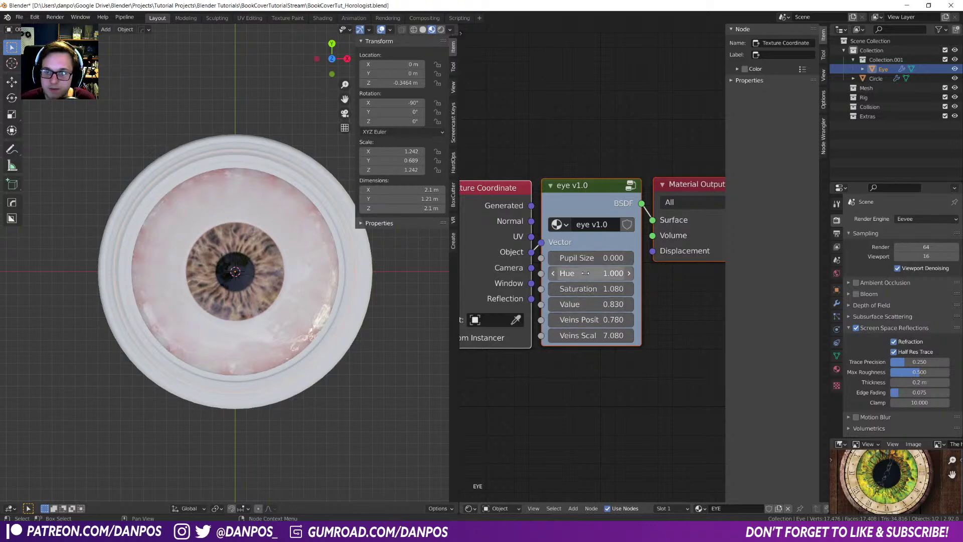
left_click_drag(594, 273, 593, 273, "shift")
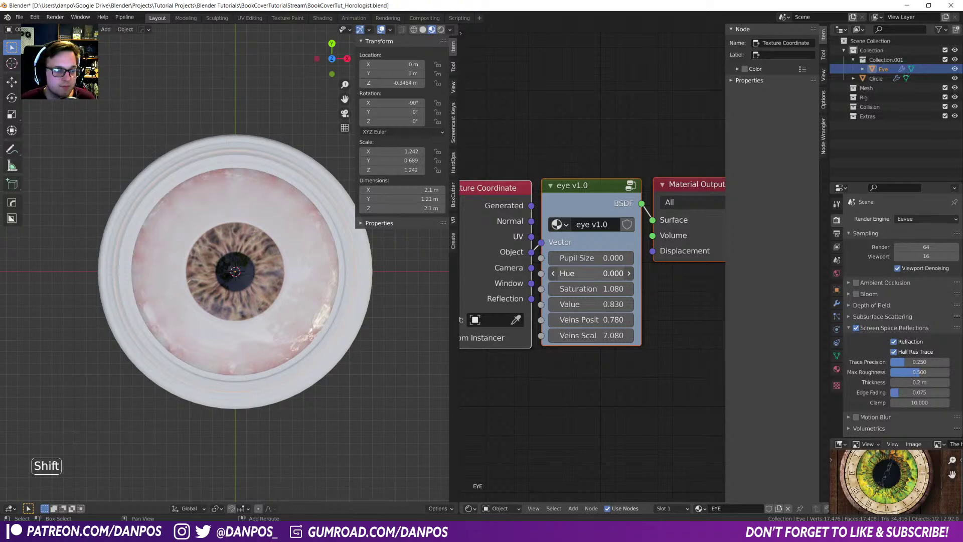
left_click_drag(594, 273, 593, 273, "shift")
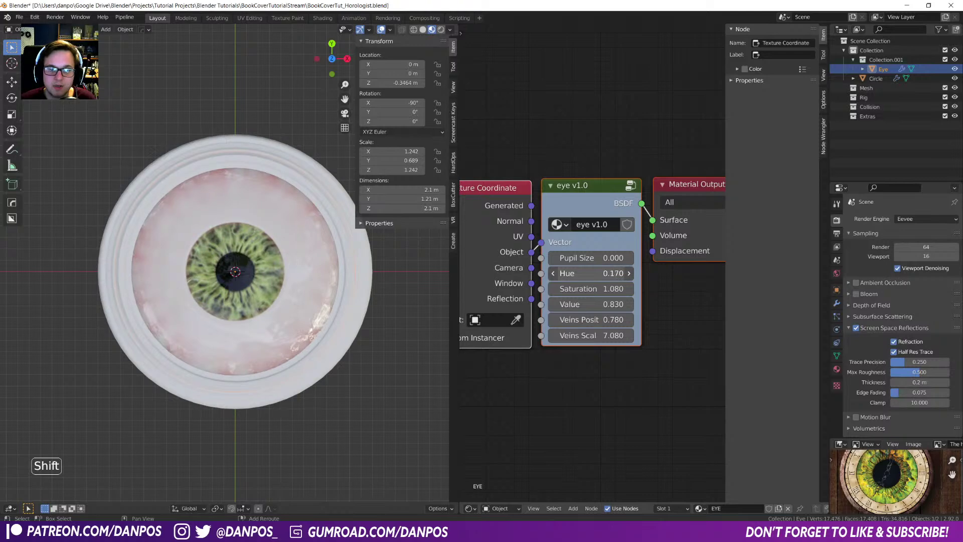
left_click_drag(593, 272, 593, 272, "shift")
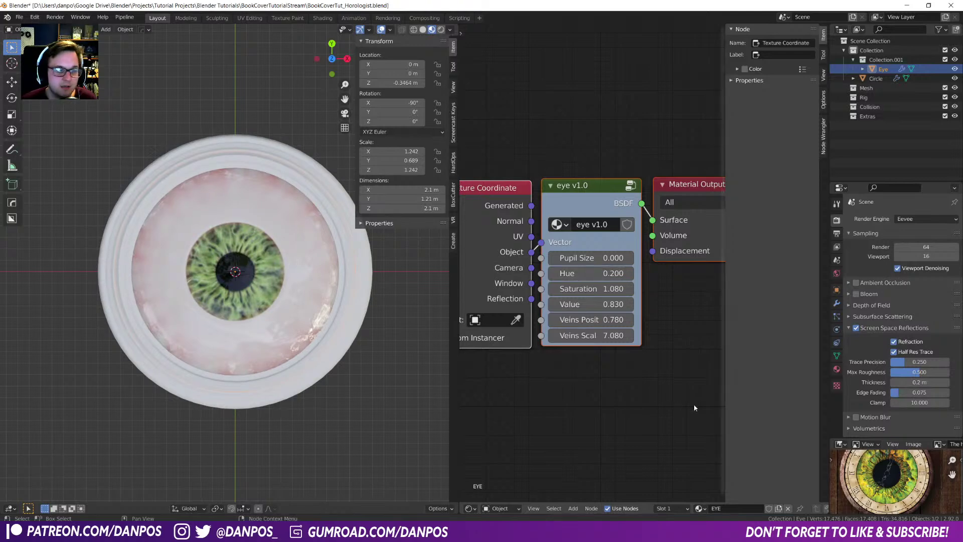
- Enlarge the reference image area and frame the clock on the book cover for comparison
scroll(866, 468, "down", 1)
scroll(836, 447, "up", 1)
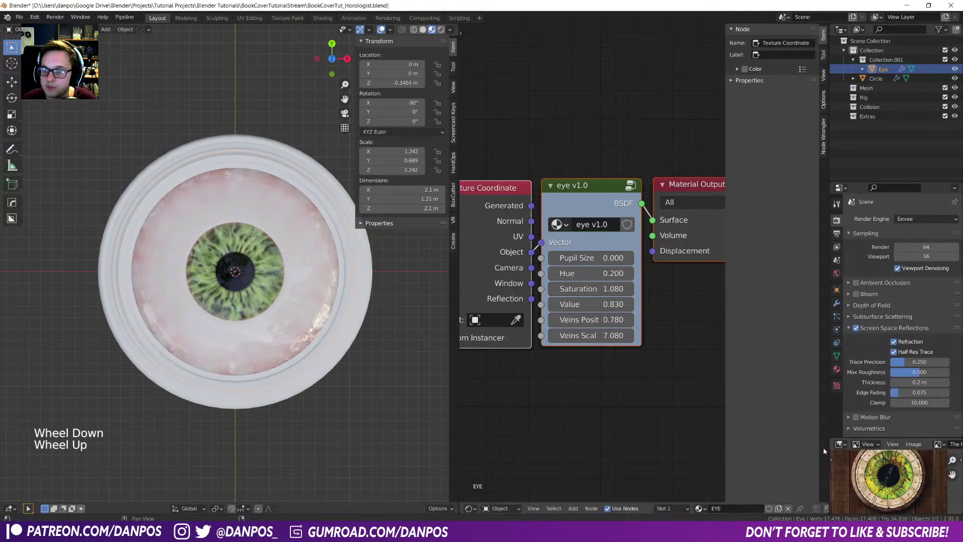
left_click_drag(829, 448, 723, 461)
left_click_drag(818, 437, 817, 321)
middle_click_drag(835, 411, 841, 440)
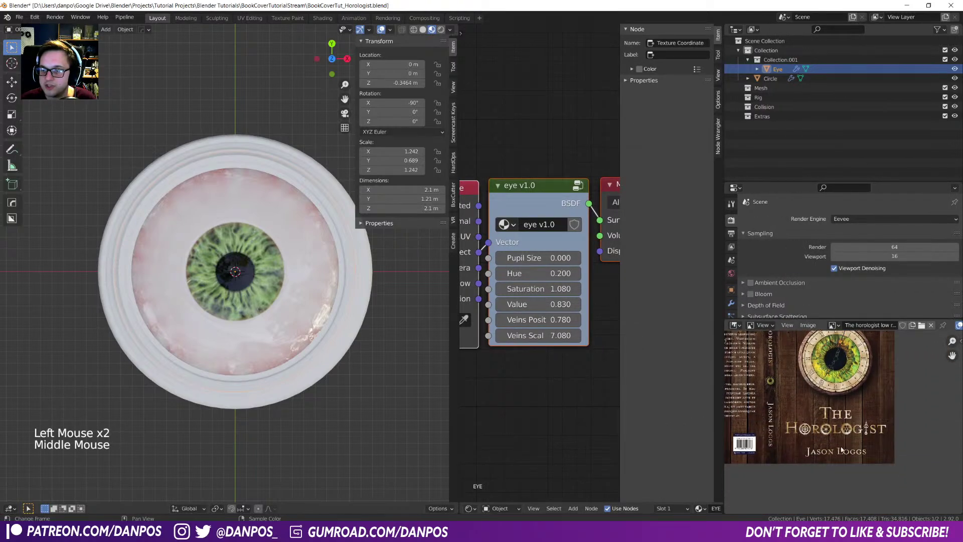
scroll(841, 440, "up", 2)
middle_click_drag(823, 384, 823, 446)
scroll(835, 401, "down", 1)
scroll(787, 421, "down", 2)
scroll(802, 426, "up", 2)
middle_click_drag(891, 434, 786, 419)
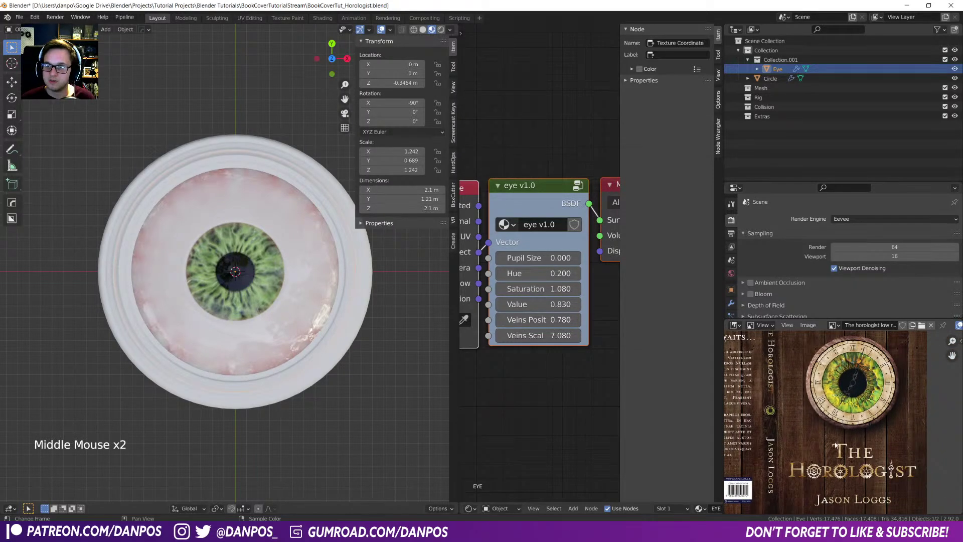
middle_click_drag(842, 442, 844, 453)
middle_click_drag(806, 418, 836, 416)
scroll(814, 431, "up", 2)
scroll(814, 431, "down", 1)
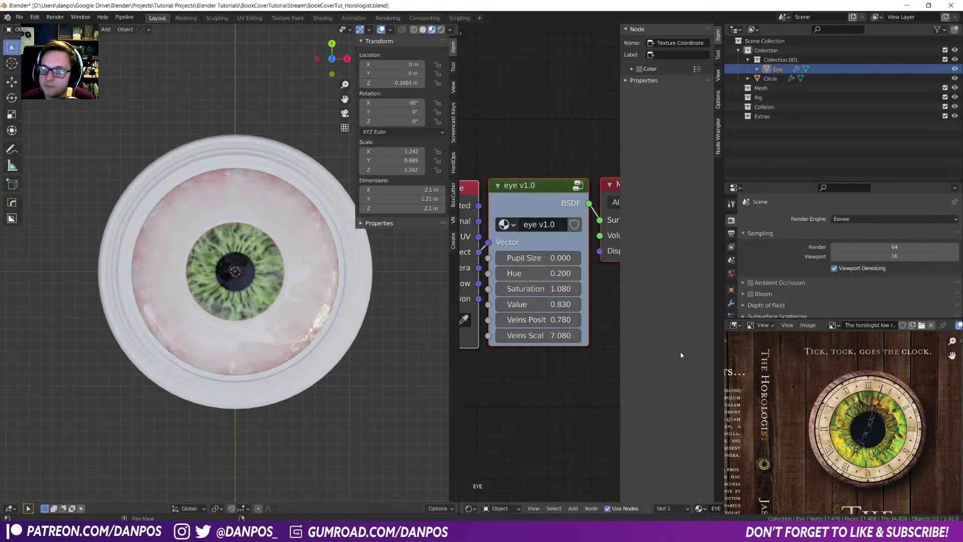
- Scale the eye uniformly by about 1.482 and lower it about 0.20 m along Z so the iris fills the ring
key("s")
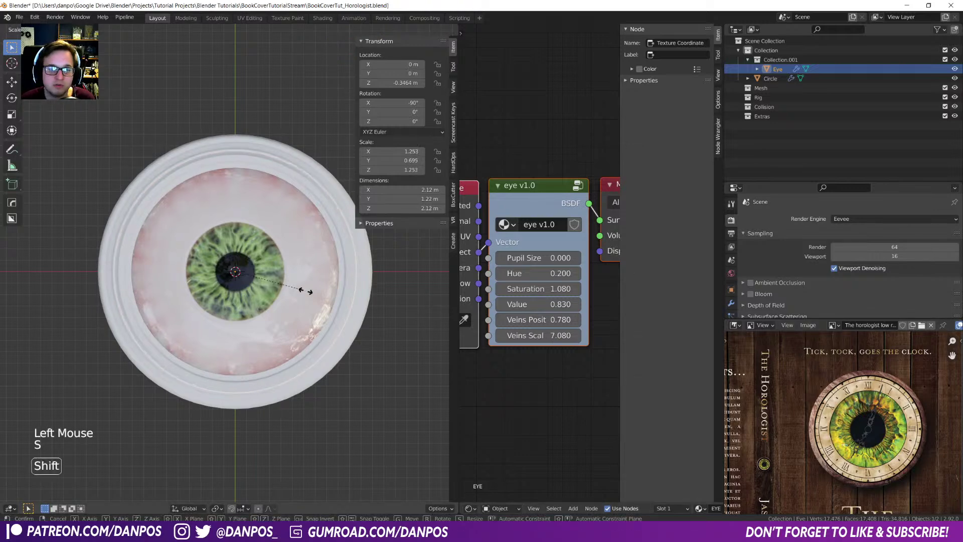
left_click(133, 320)
middle_click_drag(133, 320, 261, 329)
key("g")
key("shift")
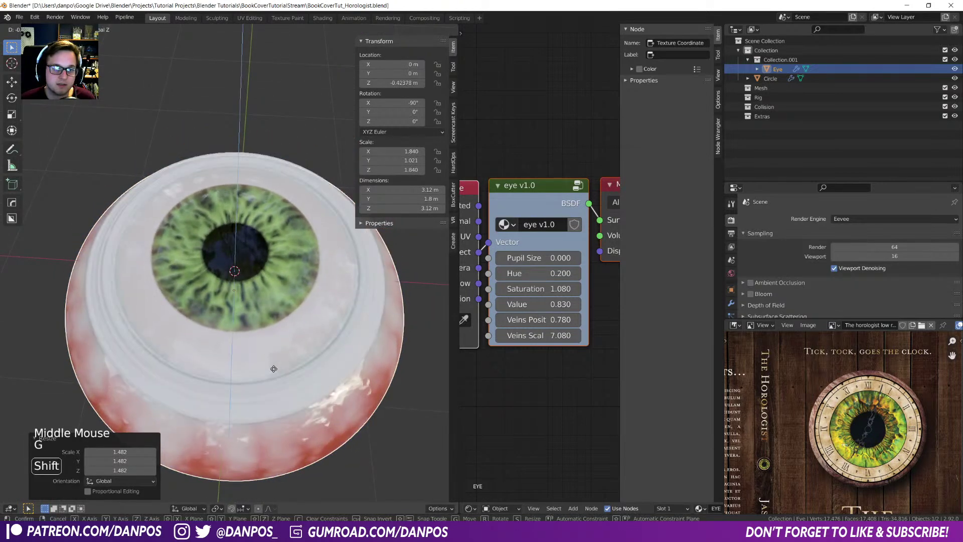
left_click(275, 375)
middle_click_drag(275, 376, 273, 344)
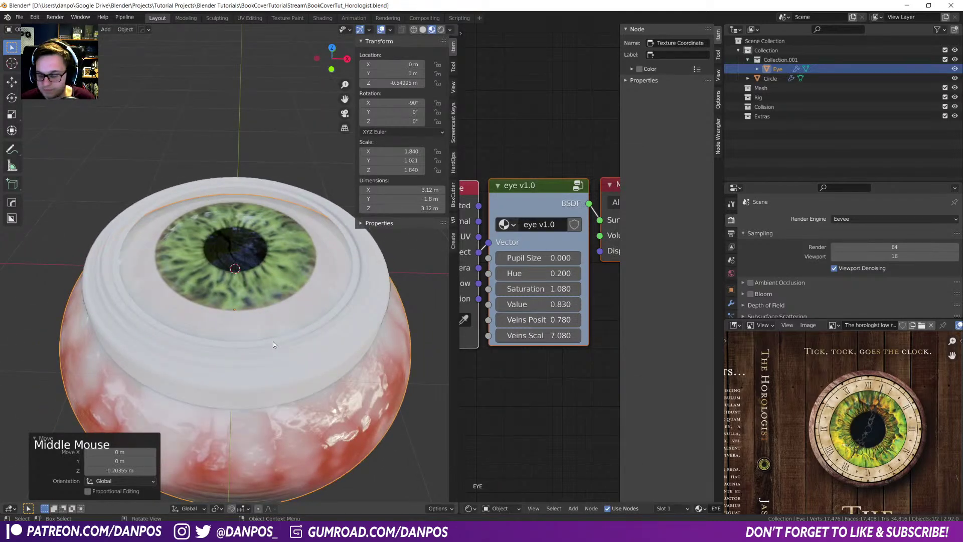
- Delete the vertices of the eye mesh below the ring, keeping only the upper cap with the iris
key("KP_7")
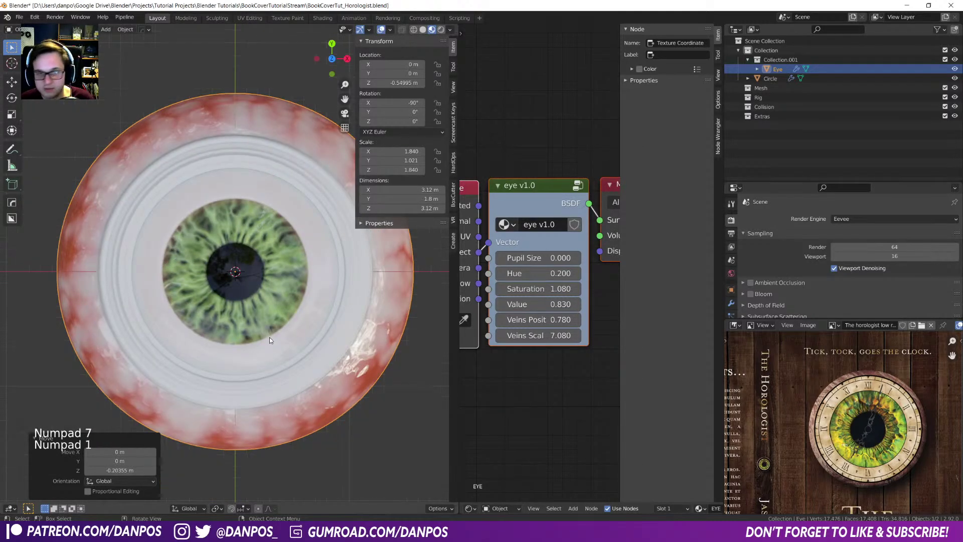
key("KP_1")
key("Tab")
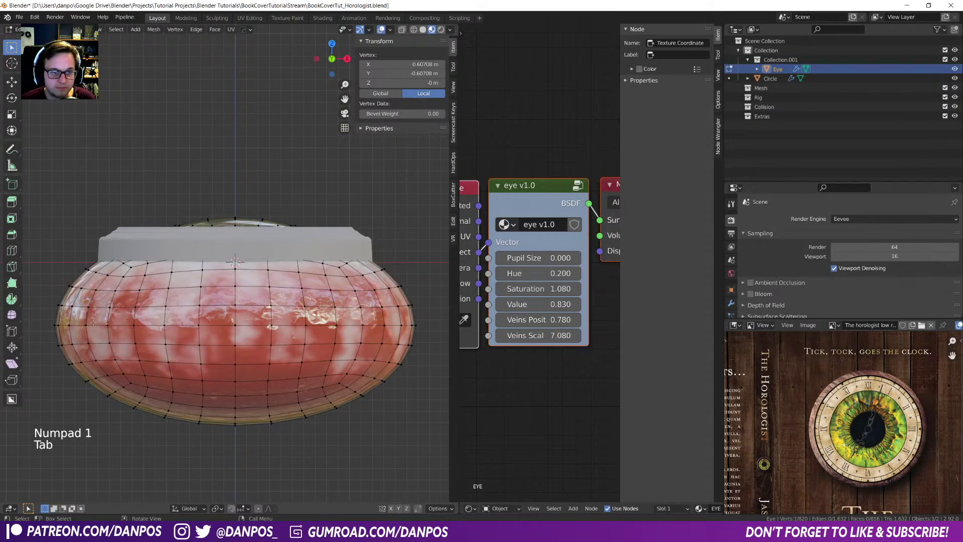
key("z")
key("Tab")
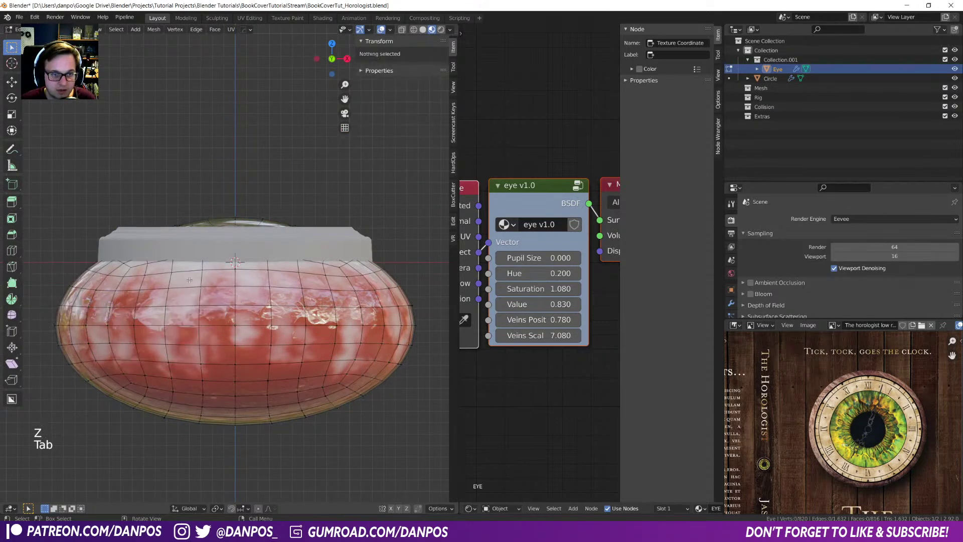
left_click(190, 281, "alt")
left_click(176, 303, "alt+shift")
left_click(166, 329, "alt+shift")
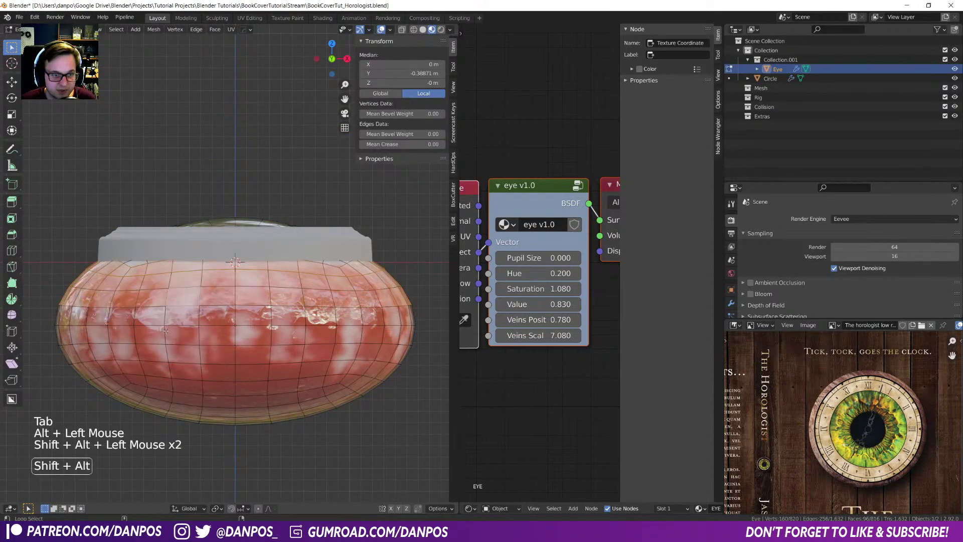
left_click(166, 341, "alt+shift")
left_click(167, 351, "alt+shift")
left_click(169, 362, "alt+shift")
left_click(173, 382, "alt+shift")
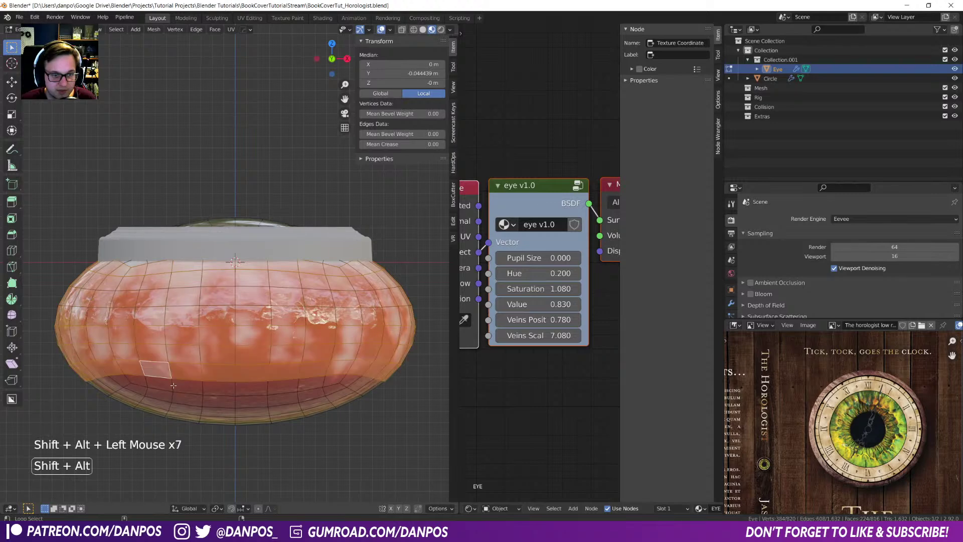
left_click(172, 391, "alt+shift")
left_click(172, 399, "alt+shift")
left_click(172, 407, "alt+shift")
key("z")
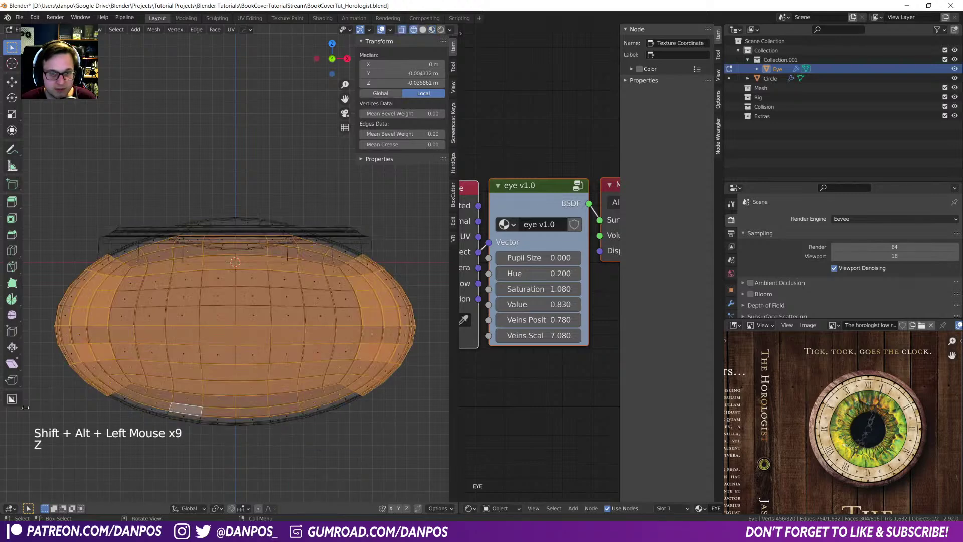
key("Tab")
scroll(167, 340, "down", 2)
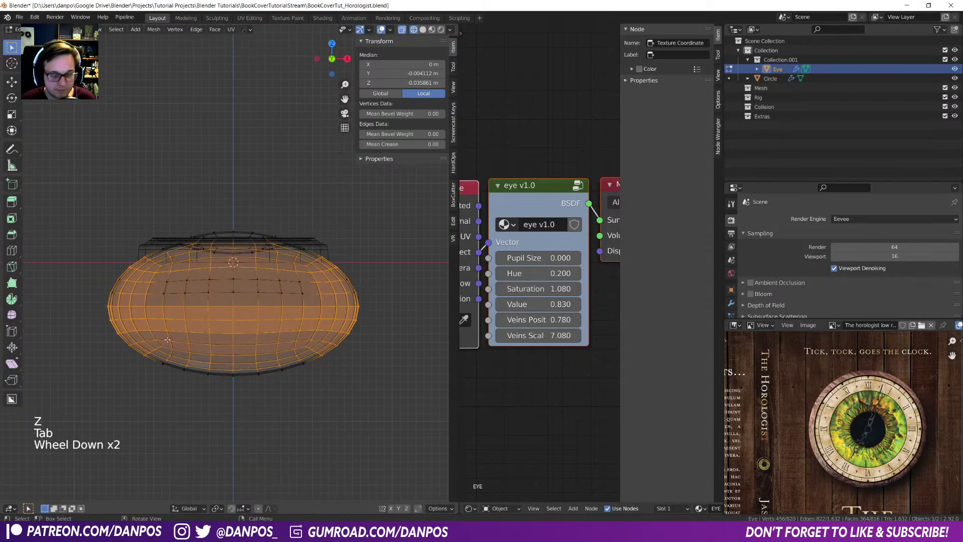
key("c")
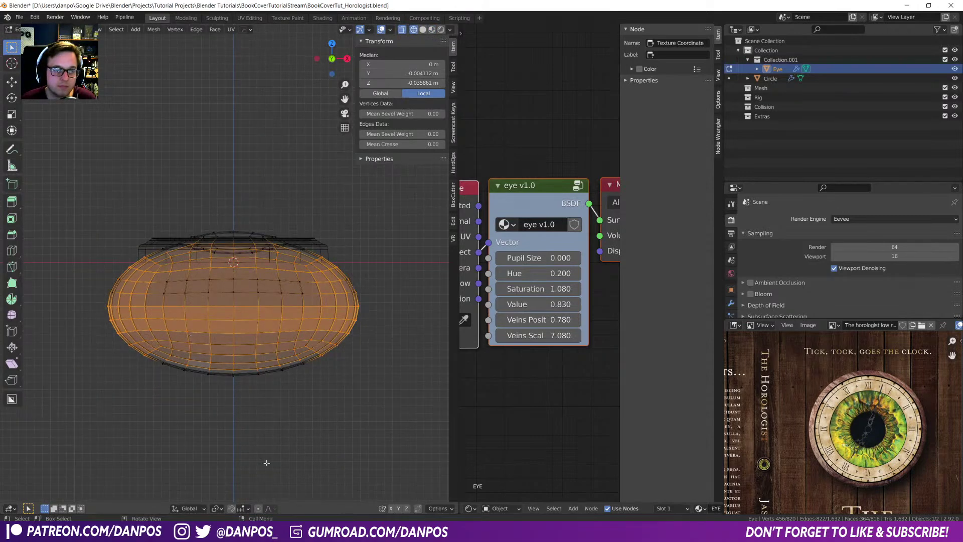
left_click(249, 416)
mouse_move(357, 364)
left_mouse_down()
mouse_move(75, 398)
mouse_move(126, 336)
mouse_move(202, 319)
mouse_move(215, 294)
mouse_move(145, 288)
mouse_move(127, 298)
mouse_move(206, 286)
mouse_move(346, 290)
mouse_move(301, 247)
mouse_move(302, 230)
left_mouse_up()
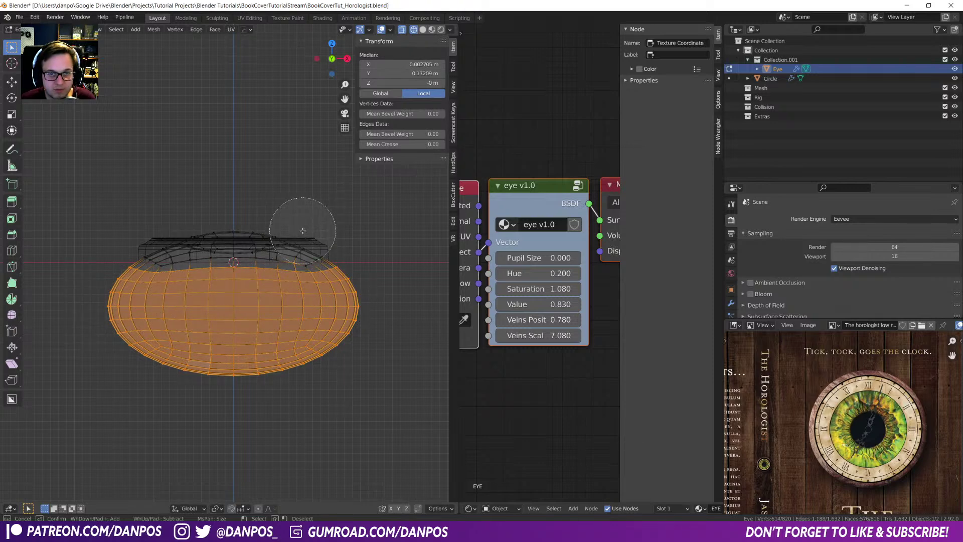
right_click(302, 233)
key("x")
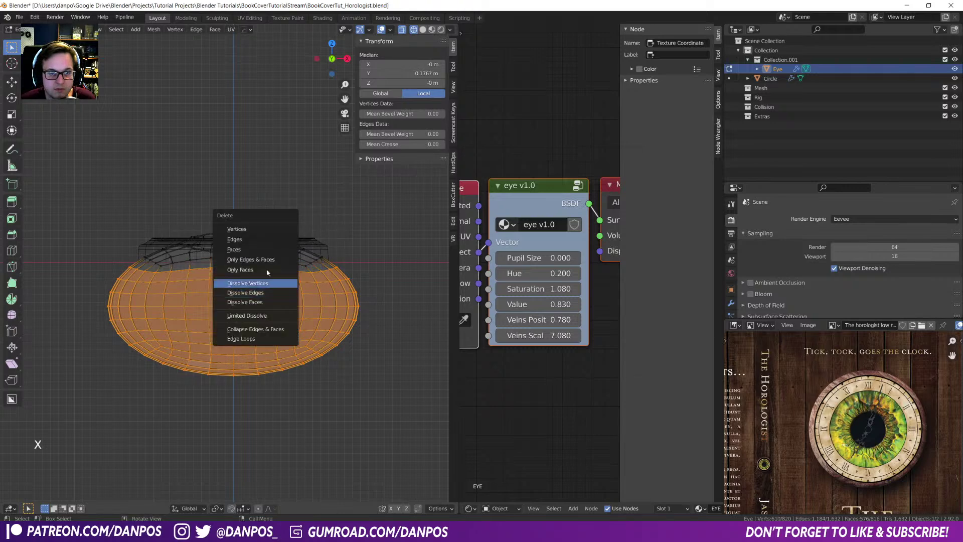
left_click(255, 229)
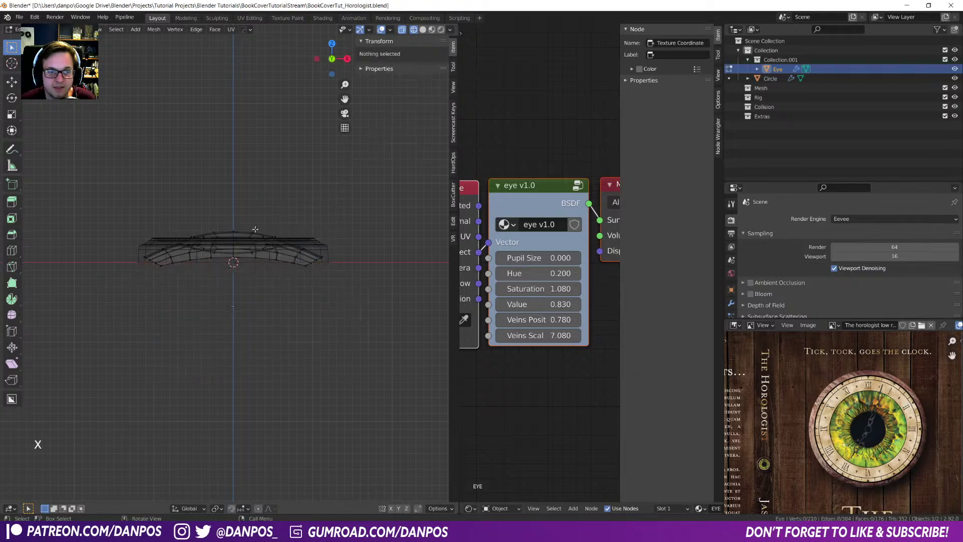
key("Tab")
- Compare the trimmed eye with the full cover reference, viewing it from above in Material Preview
middle_click_drag(209, 267, 206, 312)
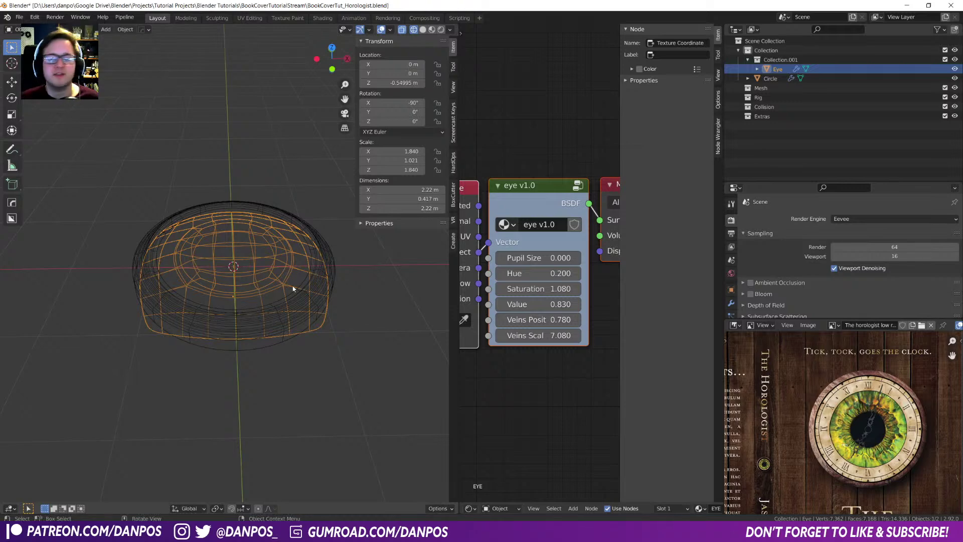
scroll(844, 436, "down", 3)
middle_click_drag(844, 437, 857, 423)
scroll(851, 421, "up", 1)
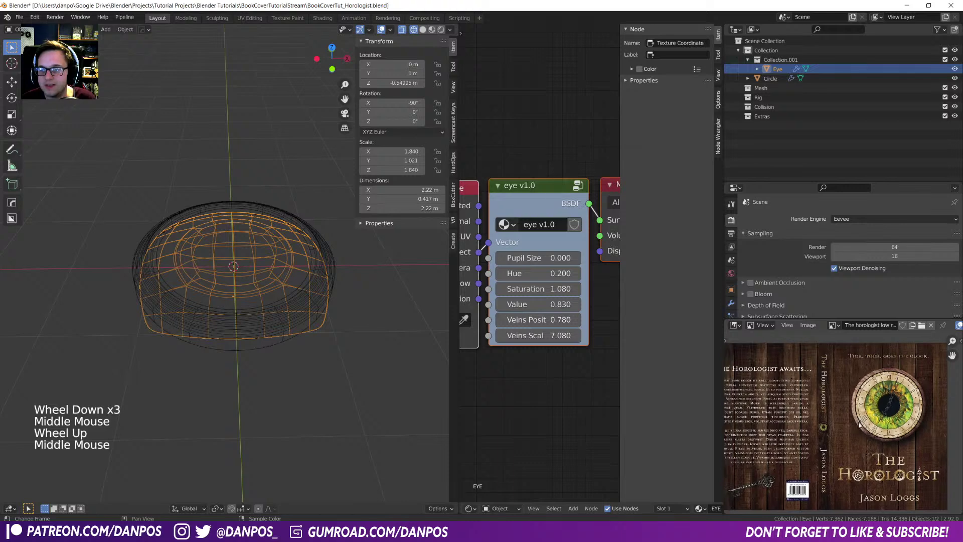
middle_click_drag(294, 299, 273, 313)
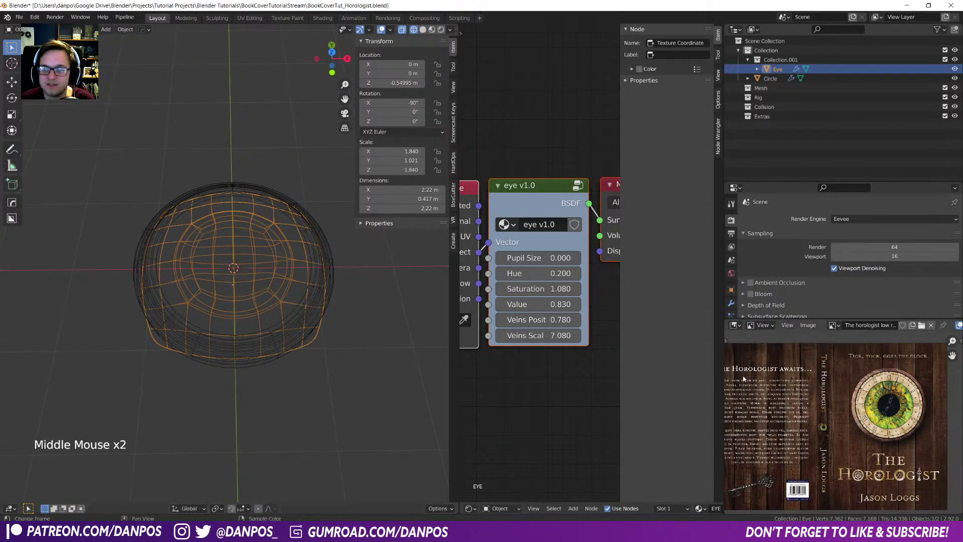
key("z")
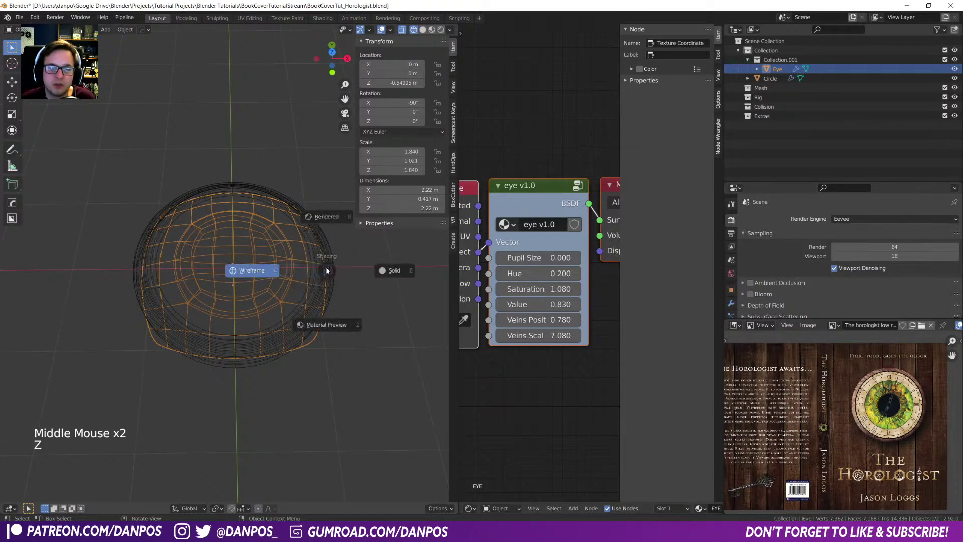
middle_click_drag(273, 284, 272, 325)
scroll(272, 323, "up", 3)
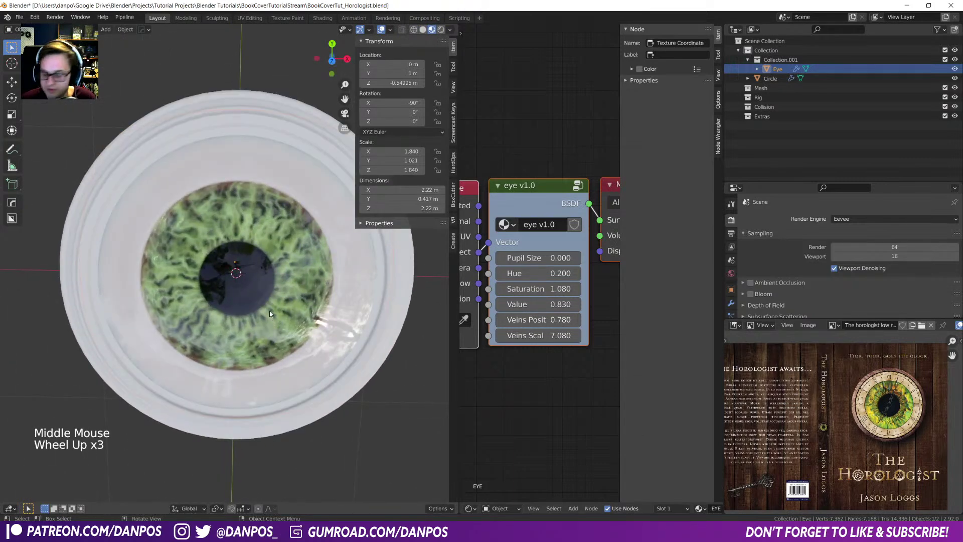
- Scale the eye uniformly by about 1.261 and lower it about 0.19 m along Z inside the ring
key("KP_7")
scroll(270, 314, "down", 3)
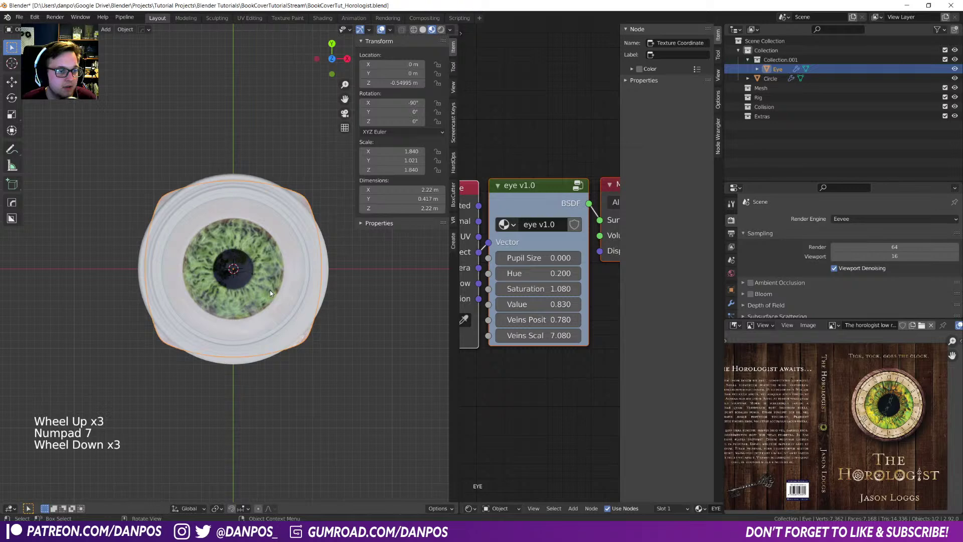
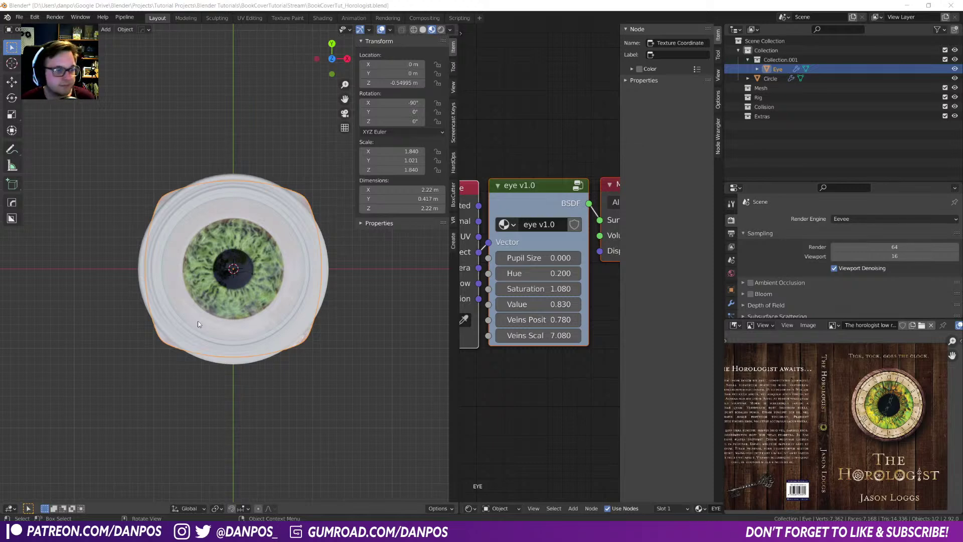
left_click(324, 327)
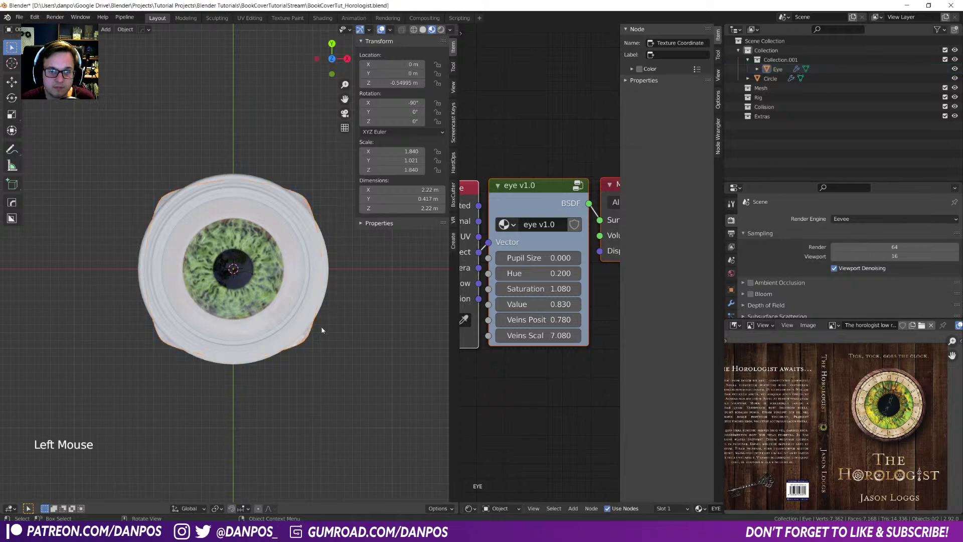
left_click(308, 337)
key("s")
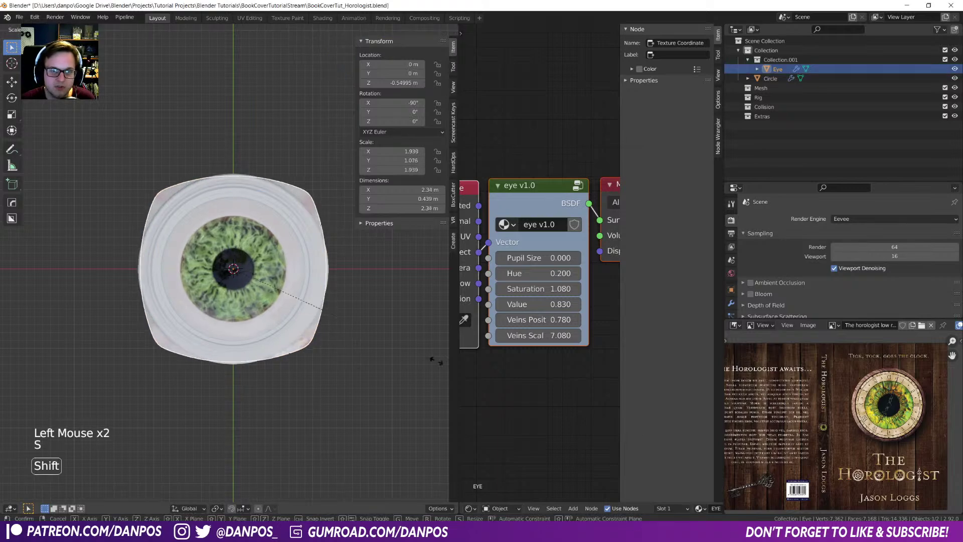
left_click(318, 353)
middle_click_drag(318, 353, 318, 344)
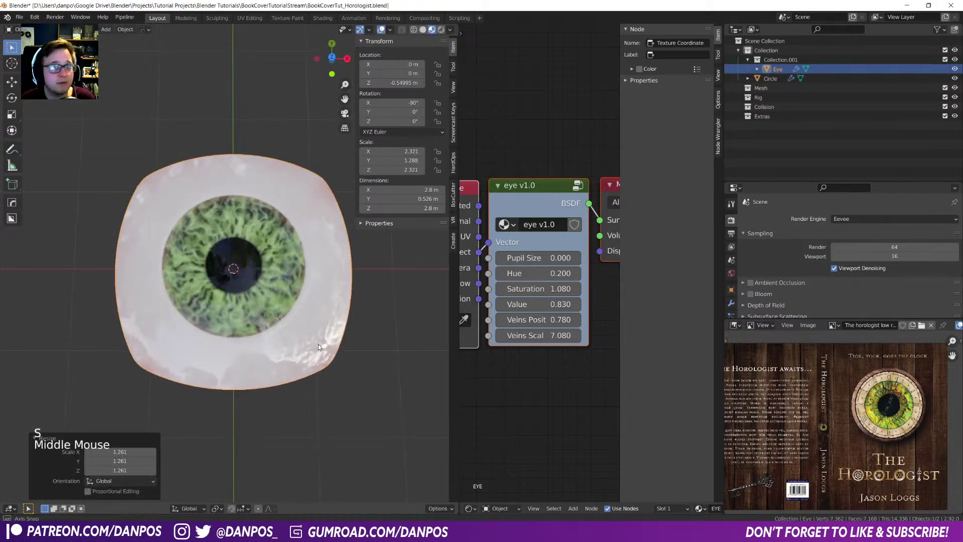
key("g")
key("z")
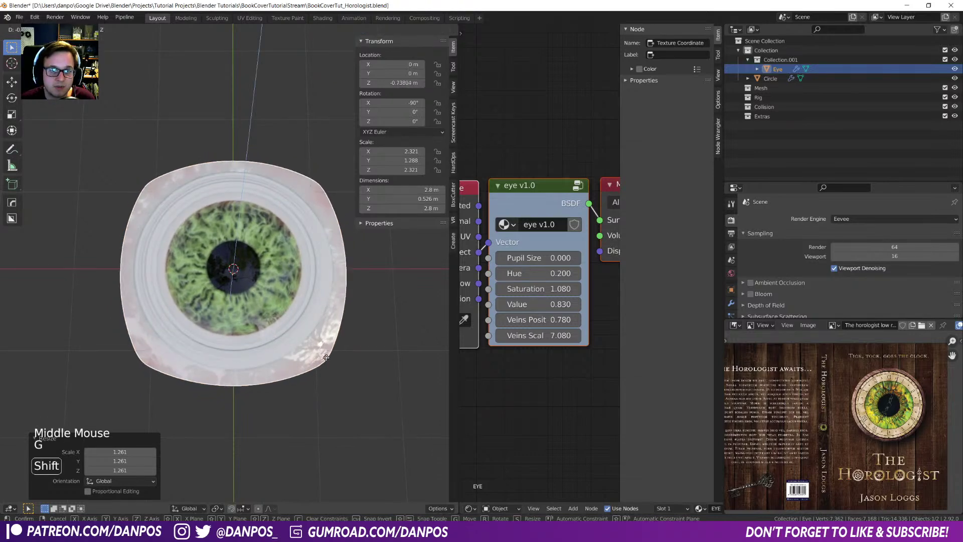
left_click(326, 357)
- Enlarge the eye uniformly by about 1.140 and lower it about 0.23 m along Z so the iris fills the ring
key("KP_7")
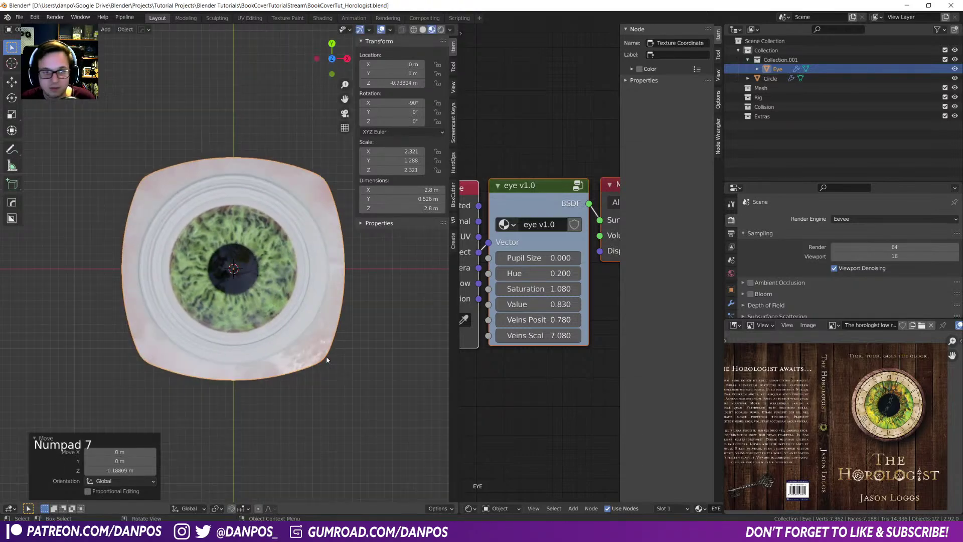
key("s")
key("shift")
left_click(343, 350)
middle_click_drag(343, 351, 331, 302)
key("g")
key("z")
key("shift")
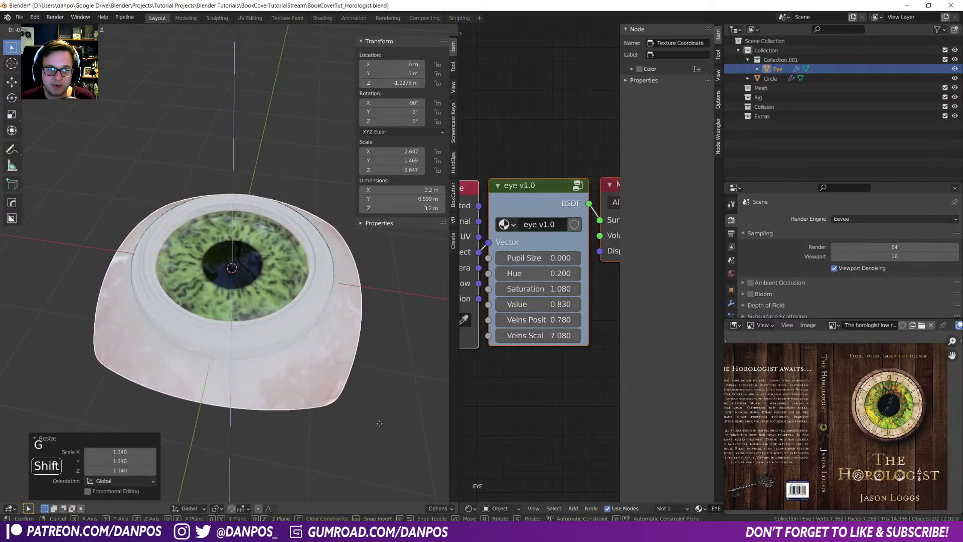
left_click(375, 393)
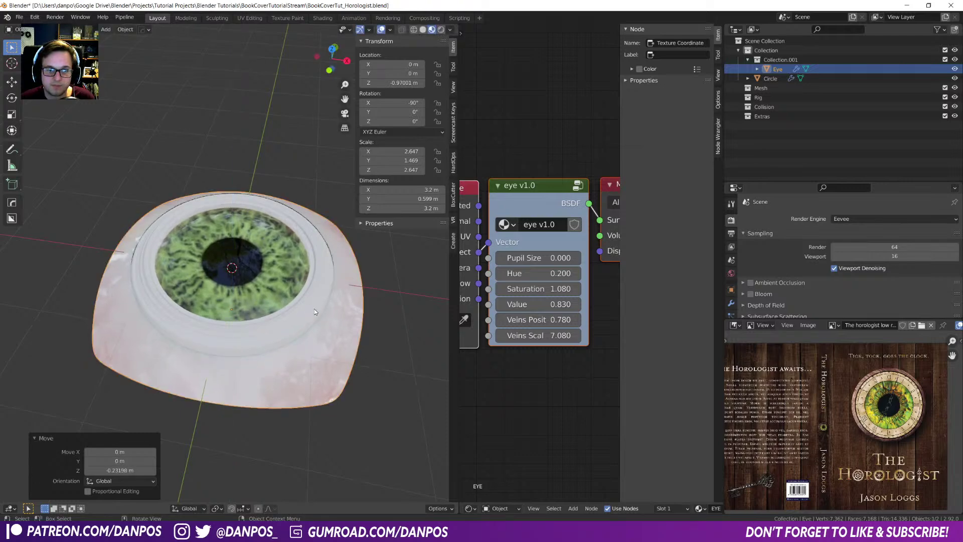
- Extrude the ring's inner edge loop about 0.22 m downward along Z to form an inner wall
left_click(324, 288)
key("z")
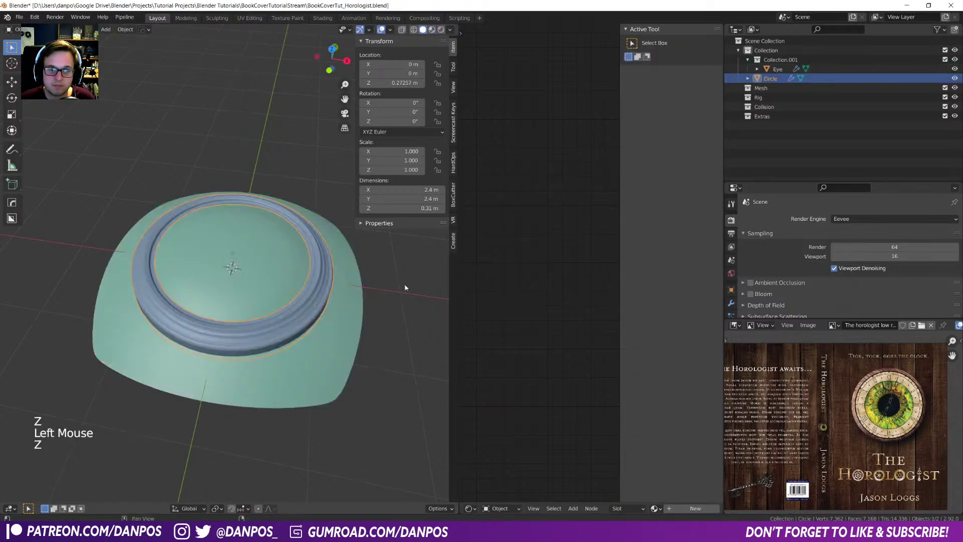
middle_click_drag(324, 287, 319, 257)
left_click(306, 235)
left_click(306, 235)
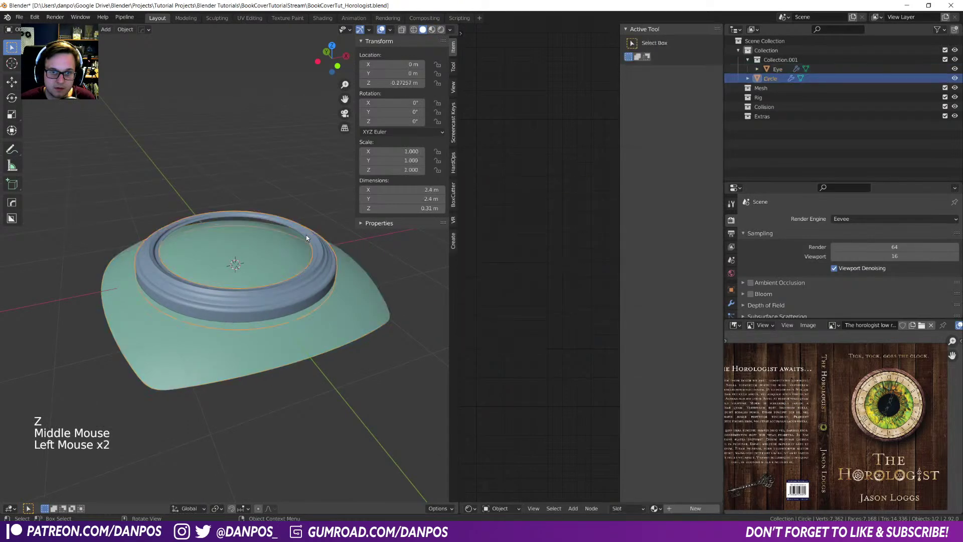
key("Tab")
key("e")
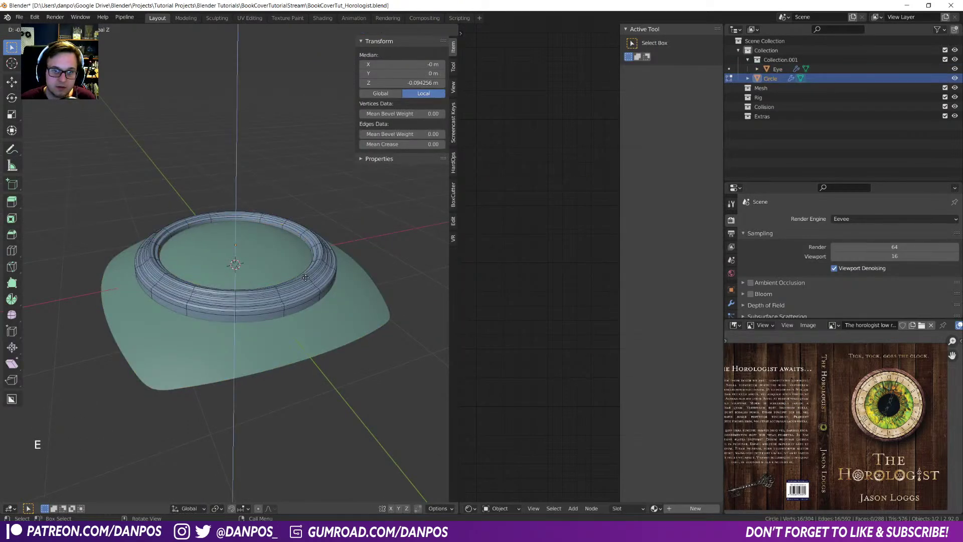
left_click(301, 245)
- Add an edge loop to the ring's inner wall and slide it close to the wall's upper edge
key("ctrl+r")
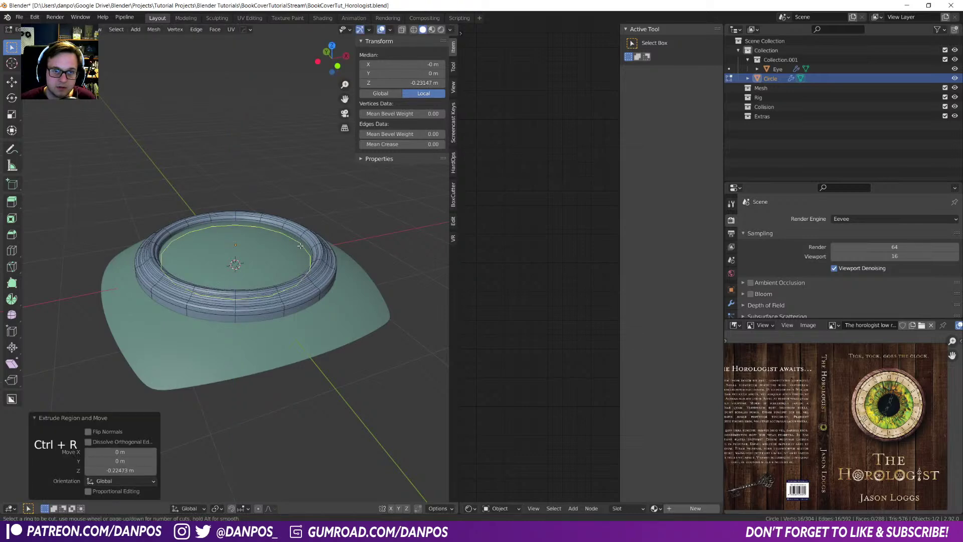
left_click(301, 245)
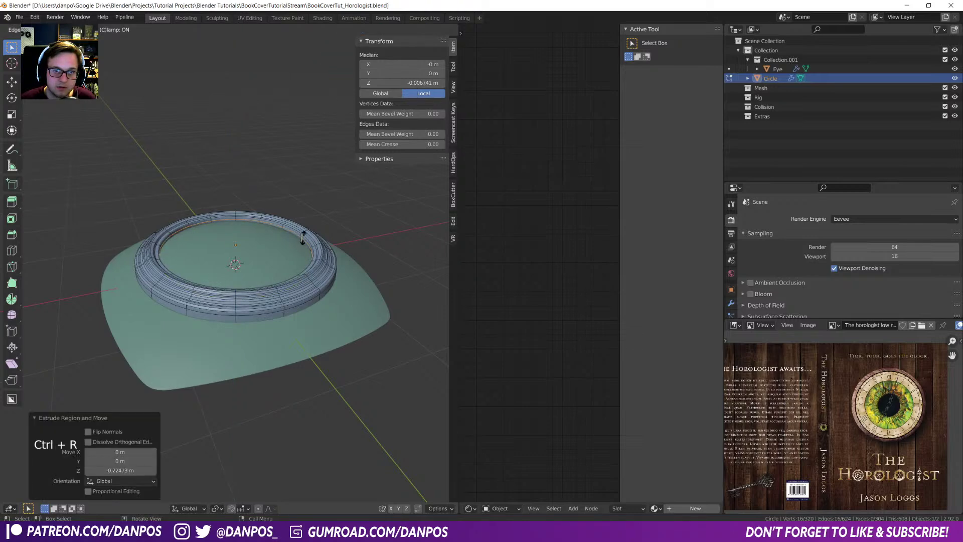
left_click(302, 235)
key("Tab")
- Check the ring and eye from above in Material Preview, and open the eye mesh for editing
middle_click_drag(282, 250, 237, 300)
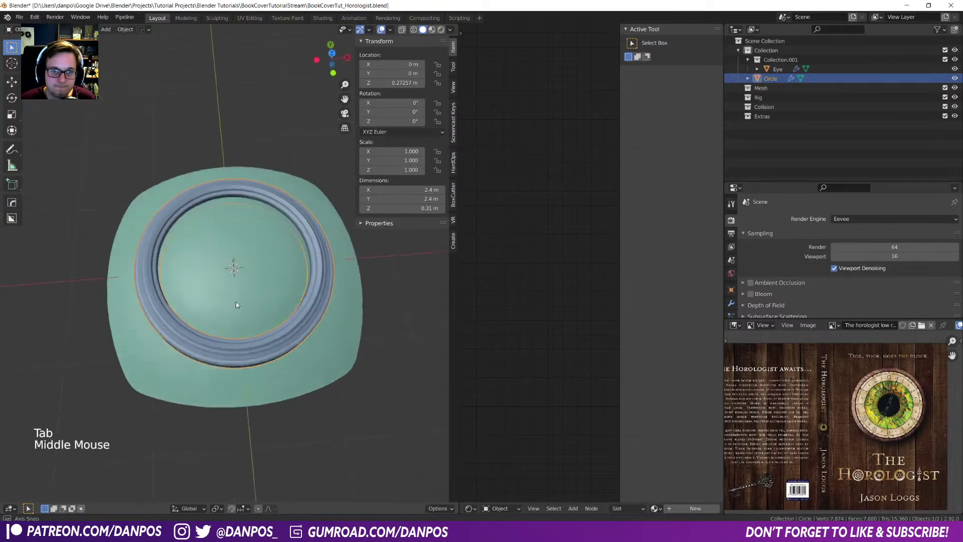
key("z")
middle_click_drag(245, 355, 257, 335)
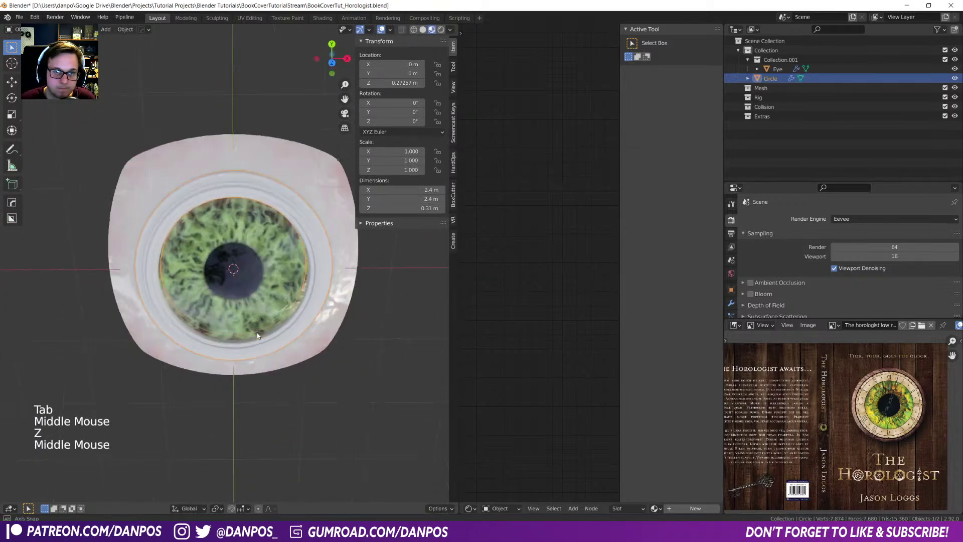
key("KP_7")
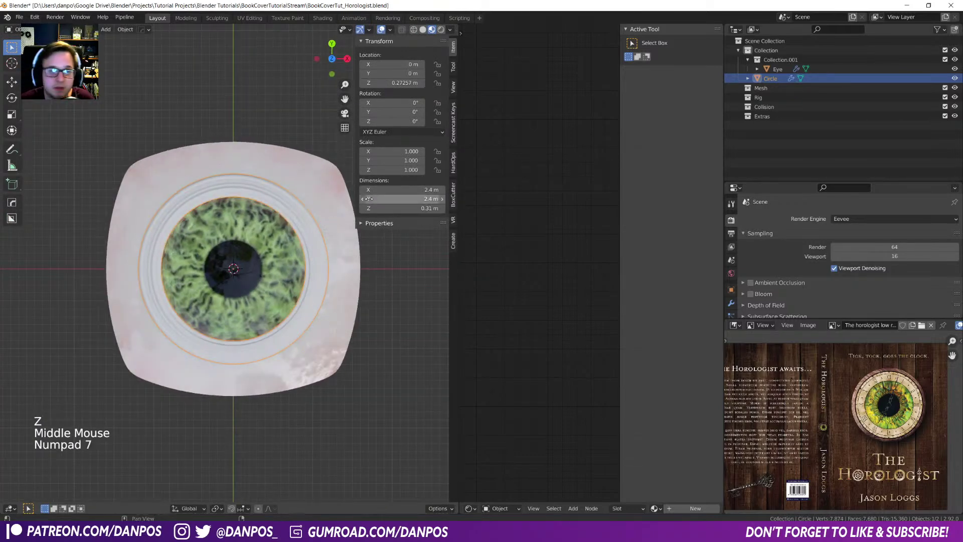
left_click(307, 206)
key("Tab")
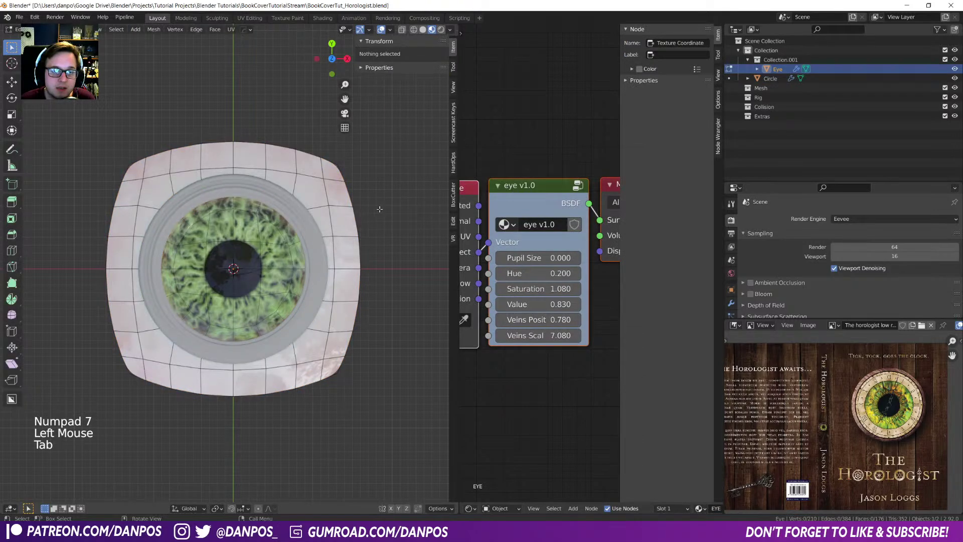
- Try to delete the eye's visible vertices outside the ring using circle selection, and undo the deletion
left_click(267, 178)
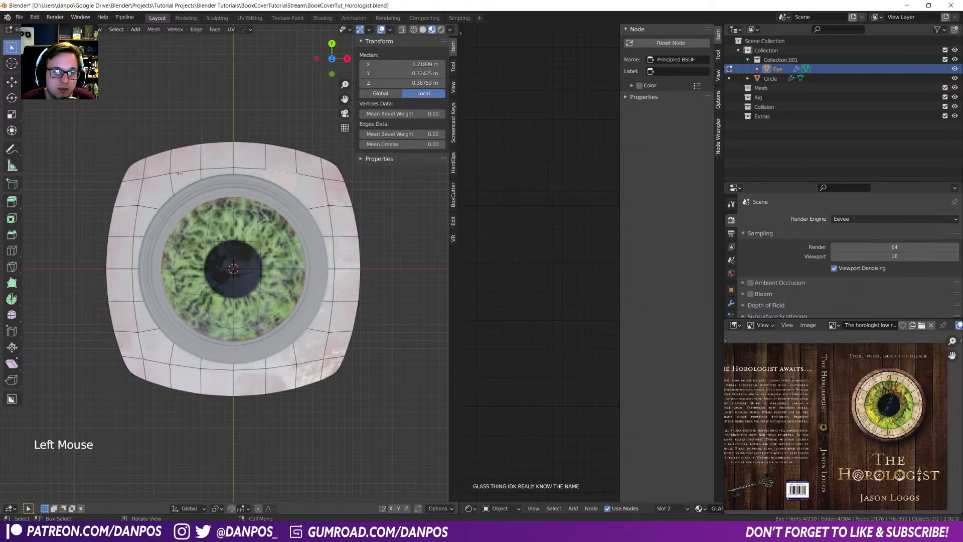
key("c")
mouse_move(140, 174)
left_mouse_down()
mouse_move(173, 151)
mouse_move(245, 131)
mouse_move(316, 146)
mouse_move(361, 220)
mouse_move(370, 320)
mouse_move(329, 368)
mouse_move(257, 406)
mouse_move(184, 399)
mouse_move(128, 338)
mouse_move(100, 250)
left_mouse_up()
right_click(101, 250)
key("x")
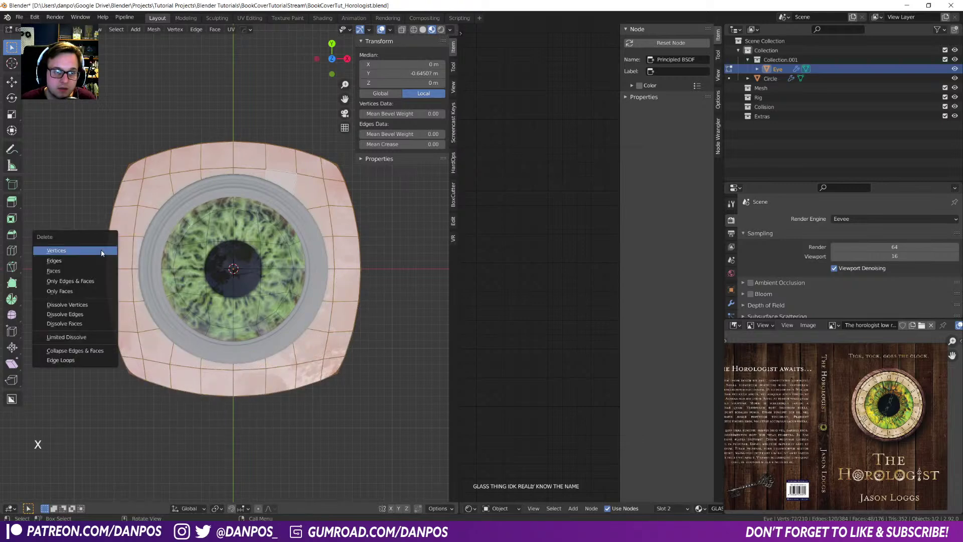
left_click(101, 251)
key("ctrl+z")
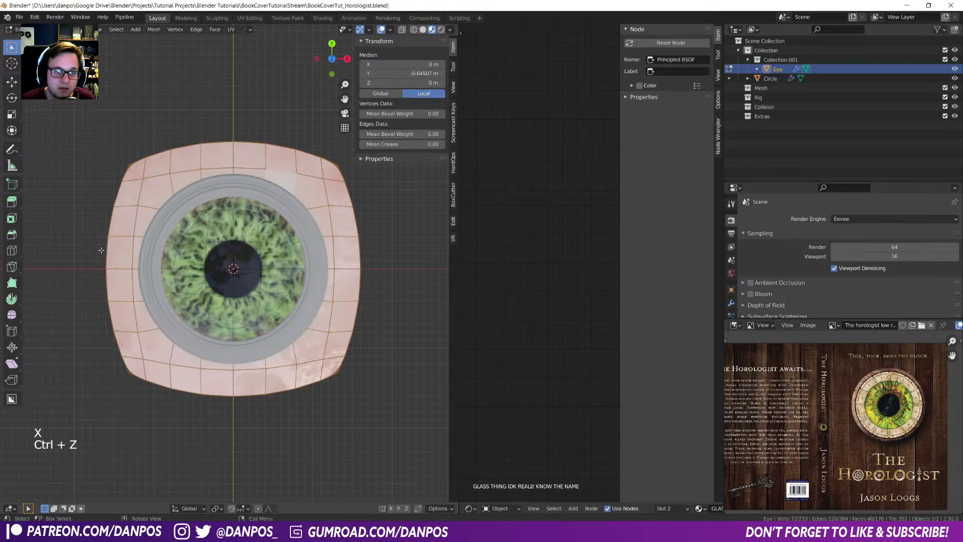
- Try to delete the selected outer faces of the eye in wireframe, and undo back to the cleared selection
key("z")
key("c")
right_click(76, 244)
key("x")
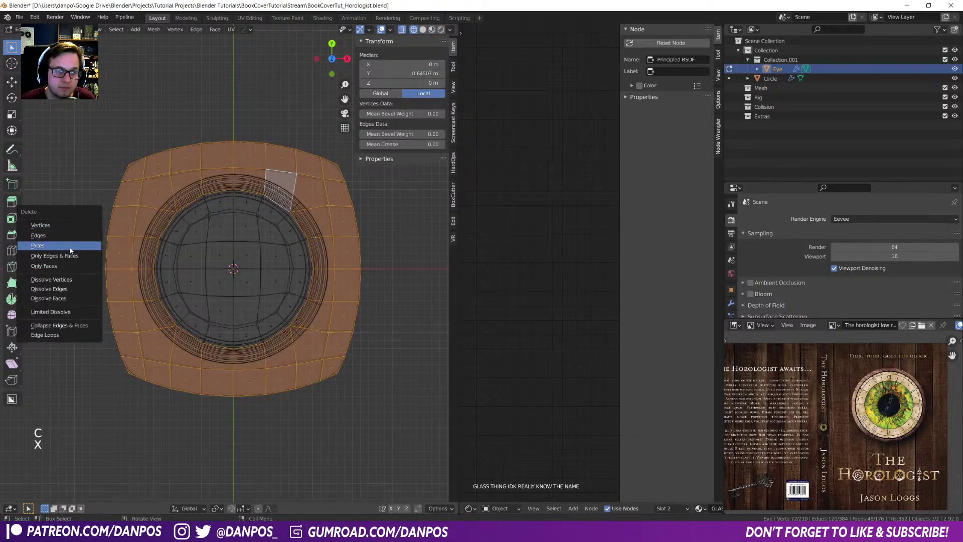
left_click(70, 245)
key("z")
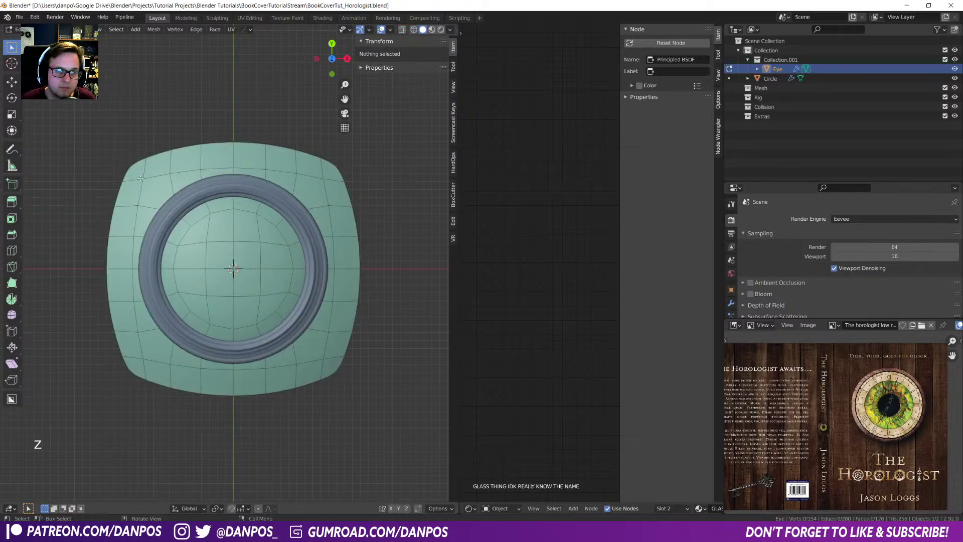
key("ctrl+z")
key("ctrl+z")
key("ctrl+z")
key("ctrl+z")
key("ctrl+z")
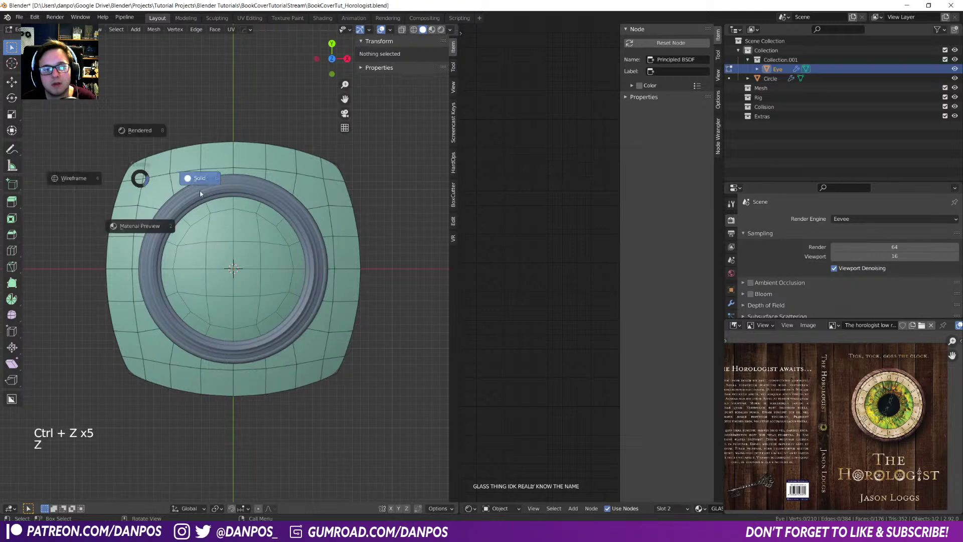
- Circle-select all eye faces outside the iris area through both layers in wireframe and delete the faces
key("z")
key("z")
key("c")
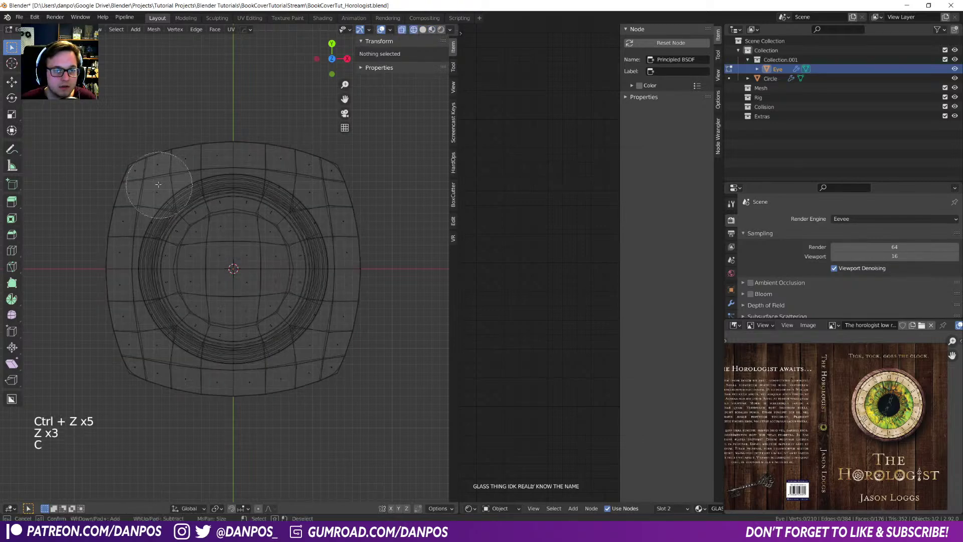
mouse_move(138, 172)
left_mouse_down()
mouse_move(151, 182)
mouse_move(298, 157)
mouse_move(353, 260)
mouse_move(335, 361)
mouse_move(301, 351)
mouse_move(326, 295)
mouse_move(310, 180)
mouse_move(201, 166)
mouse_move(128, 221)
mouse_move(116, 315)
mouse_move(201, 388)
mouse_move(165, 386)
mouse_move(123, 281)
left_mouse_up()
key("Escape")
key("x")
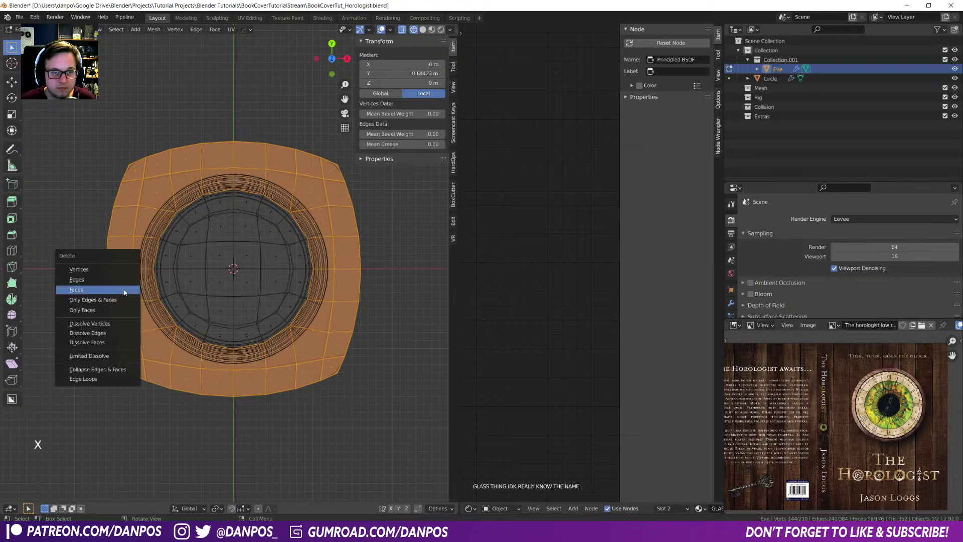
left_click(123, 289)
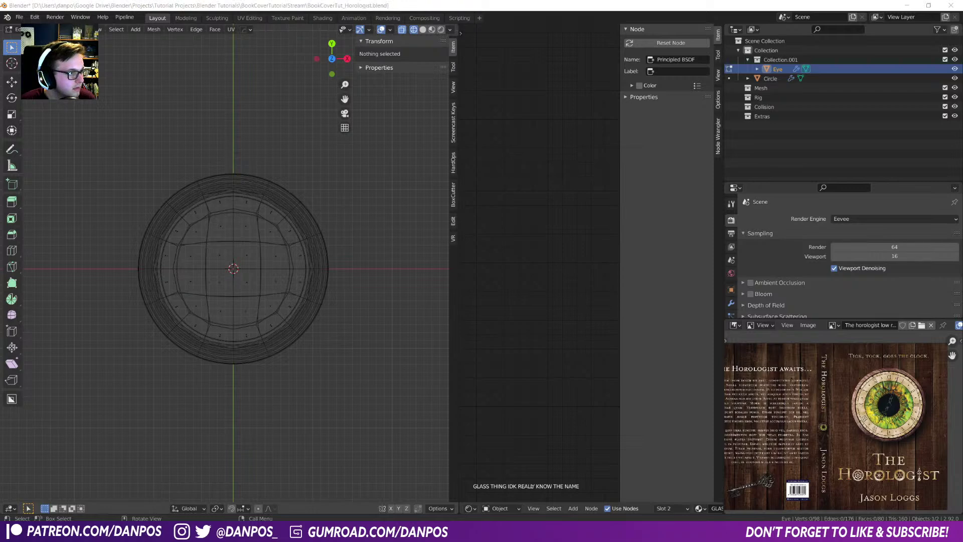
- Preview the trimmed eye with its materials and lower the whole object about 0.01 m along Z
left_click(356, 350)
key("z")
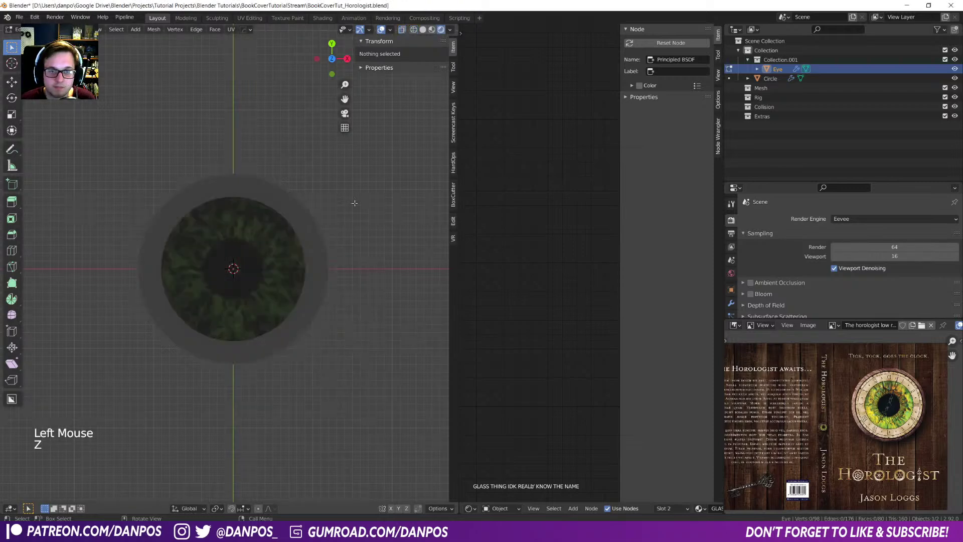
left_click(363, 283)
key("z")
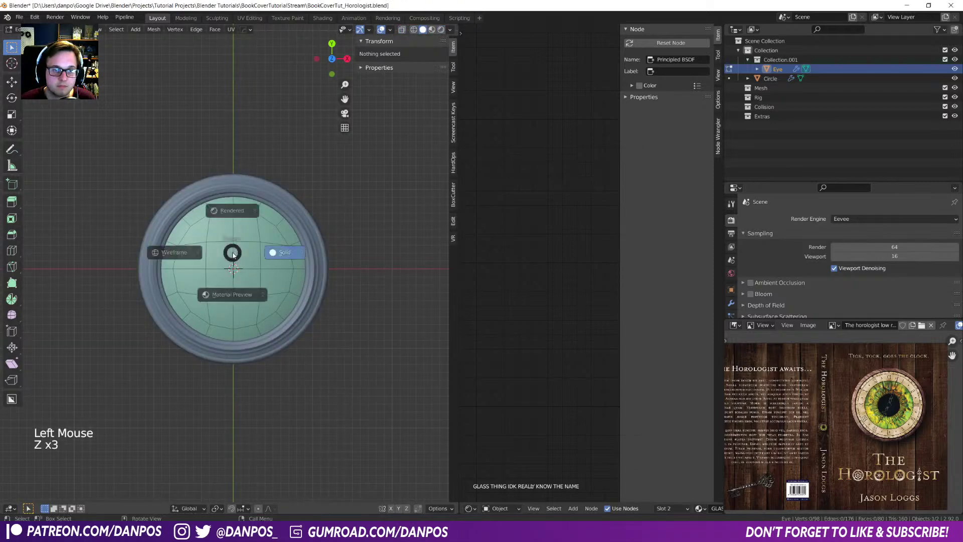
mouse_move(226, 281)
middle_mouse_down()
mouse_move(233, 258)
mouse_move(210, 225)
mouse_move(199, 240)
mouse_move(203, 278)
mouse_move(211, 258)
mouse_move(216, 268)
middle_mouse_up()
key("Tab")
key("g")
key("z")
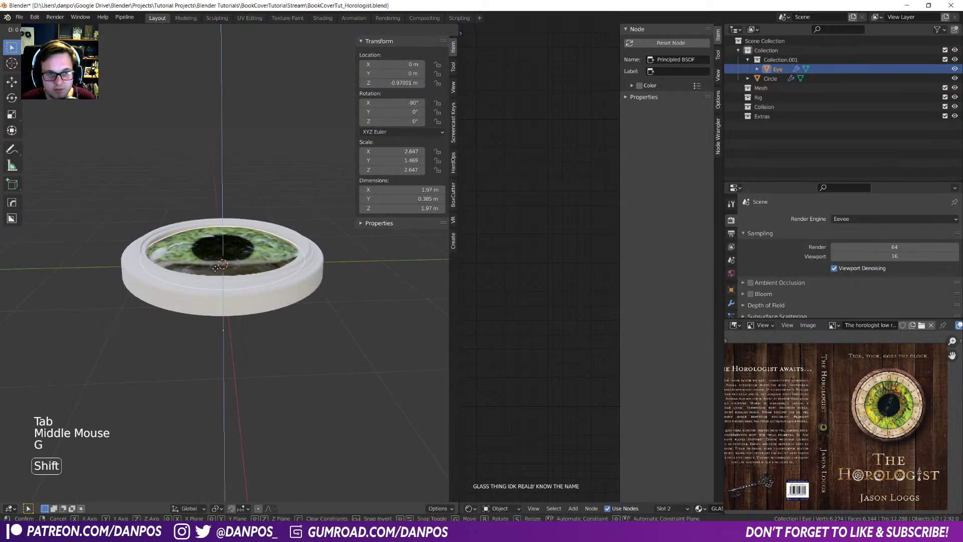
left_click(215, 272)
- Flatten the eye to about 0.886 along Z and raise it about 0.10 m within the ring
key("s")
key("z")
left_click(421, 346)
key("g")
key("z")
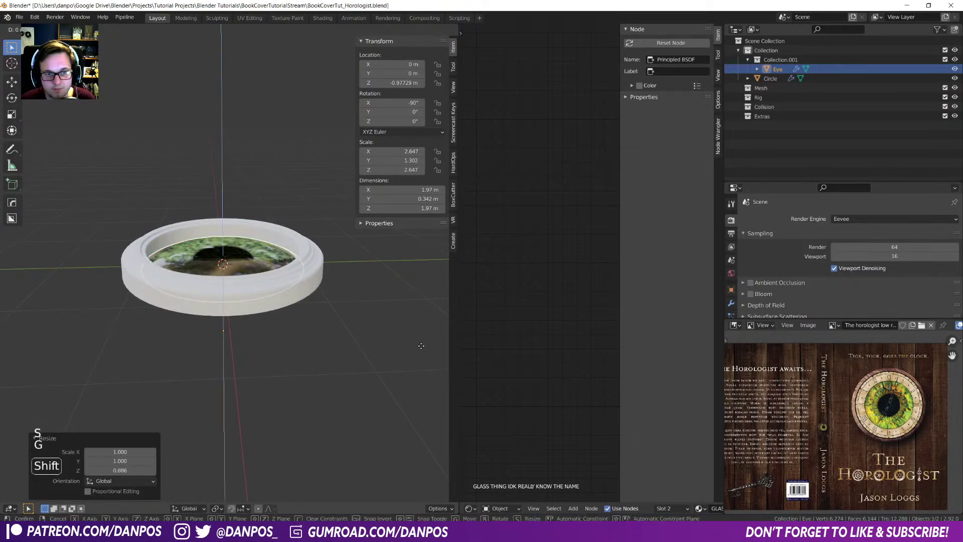
left_click(411, 286)
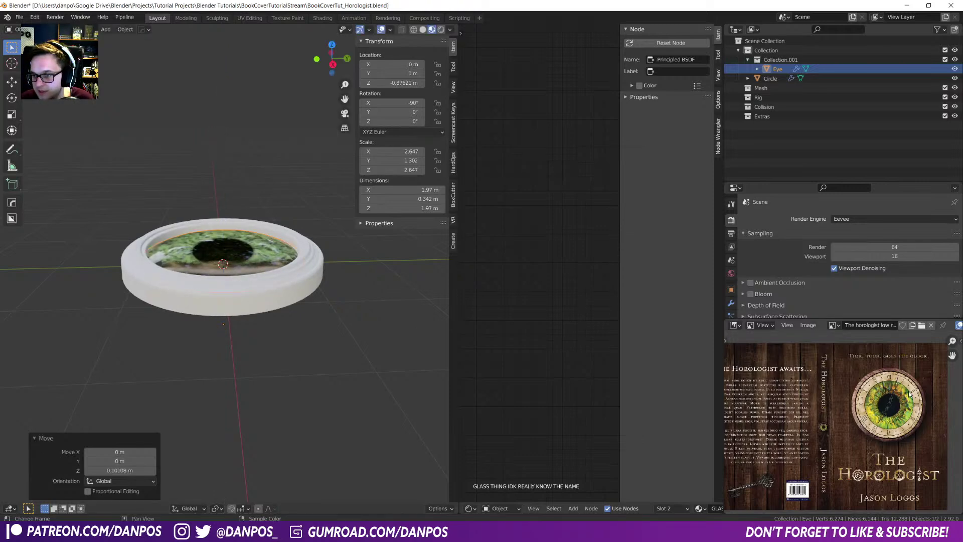
- Select the eye's linked outer glass layer in Edit Mode and raise it slightly along Z above the iris
middle_click_drag(301, 381, 273, 258)
left_click(277, 258)
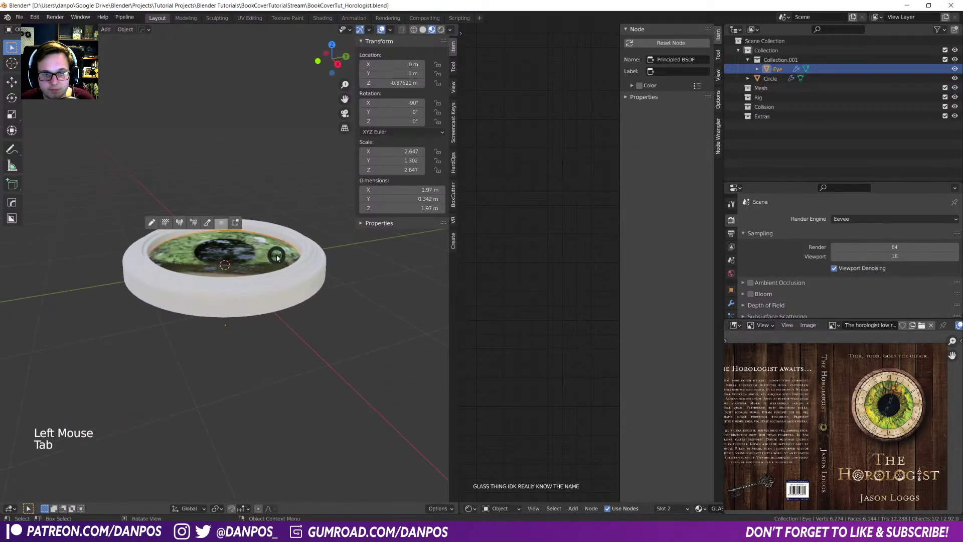
key("Tab")
left_click(282, 252)
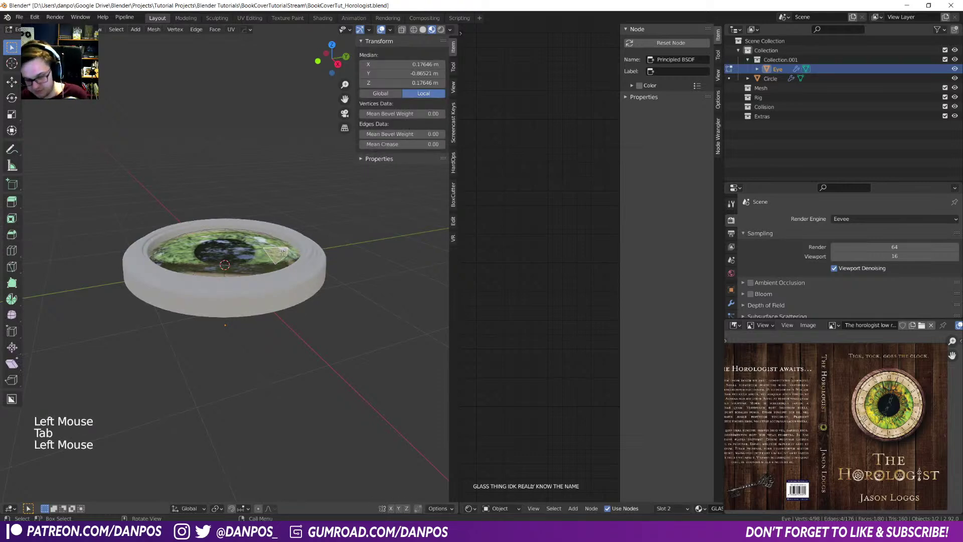
key("l")
key("g")
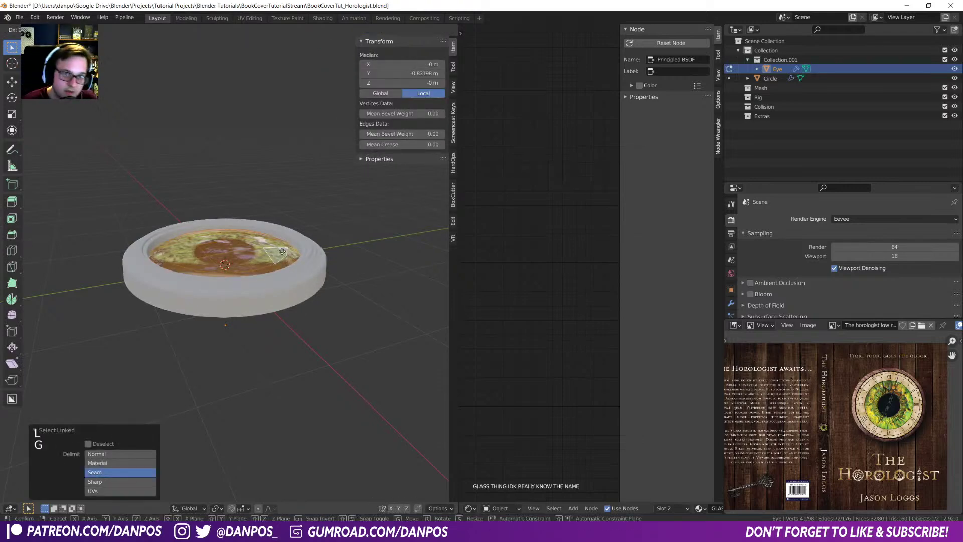
right_click(268, 206)
key("g")
key("z")
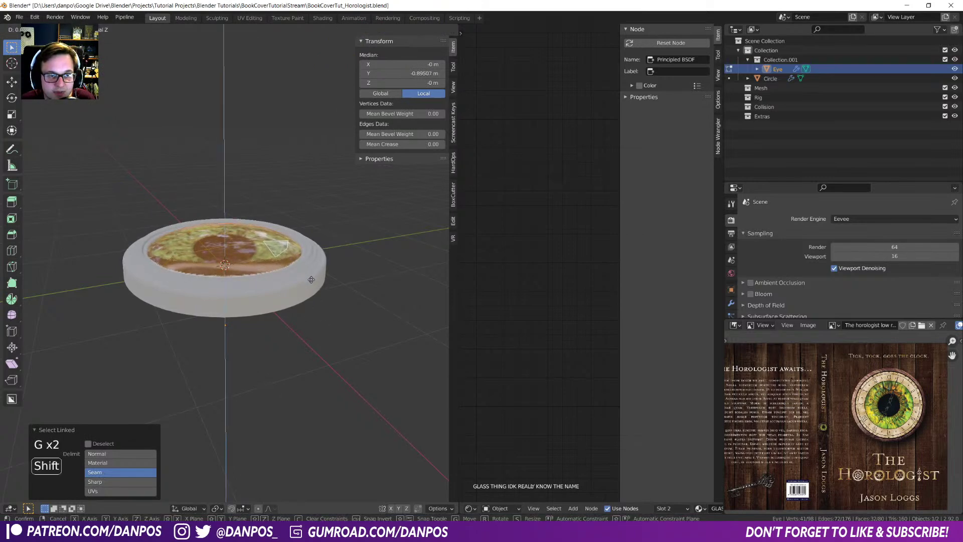
left_click(276, 294)
key("Tab")
- Raise the outer glass layer further along Z so it domes above the ring's rim
middle_click_drag(275, 294, 314, 219)
key("g")
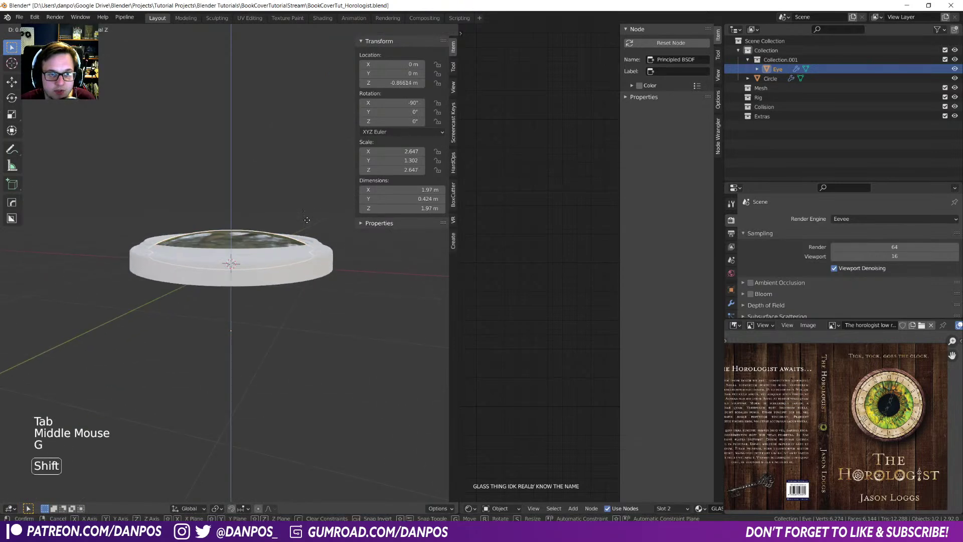
key("Tab")
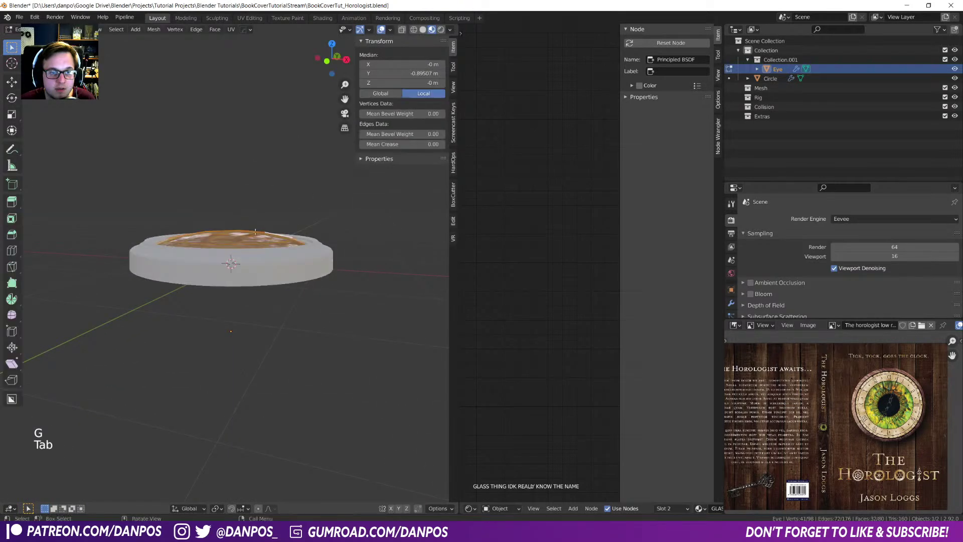
key("g")
key("shift")
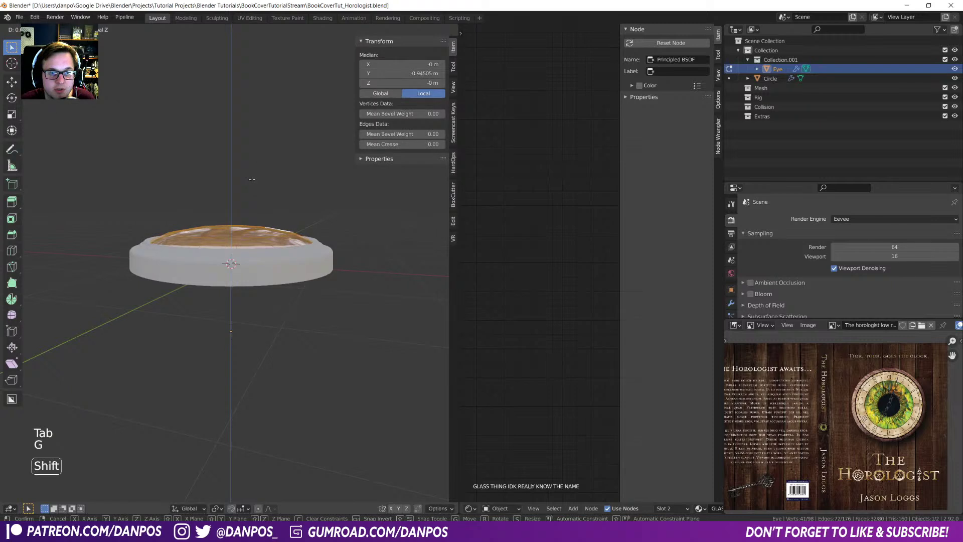
left_click(252, 179)
- Scale the outer glass layer up slightly from the top view to fill the ring opening
key("KP_7")
key("s")
key("shift")
left_click(366, 323)
middle_click_drag(367, 324, 280, 239)
key("Tab")
middle_click_drag(269, 129, 230, 347)
- Separate the glass layer into its own object and hide it to expose the iris surface
key("Tab")
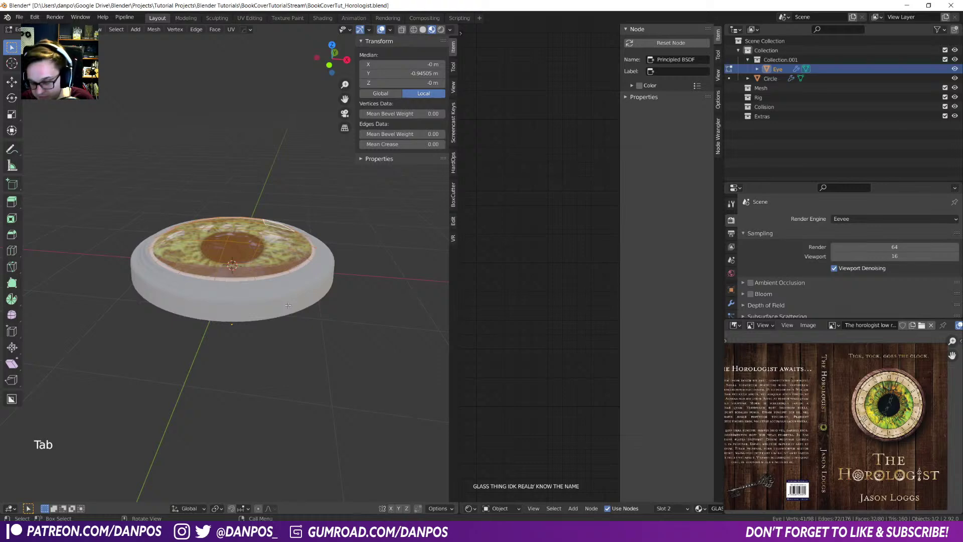
key("p")
left_click(287, 304)
middle_click_drag(287, 304, 285, 302)
key("Tab")
left_click(263, 275)
key("g")
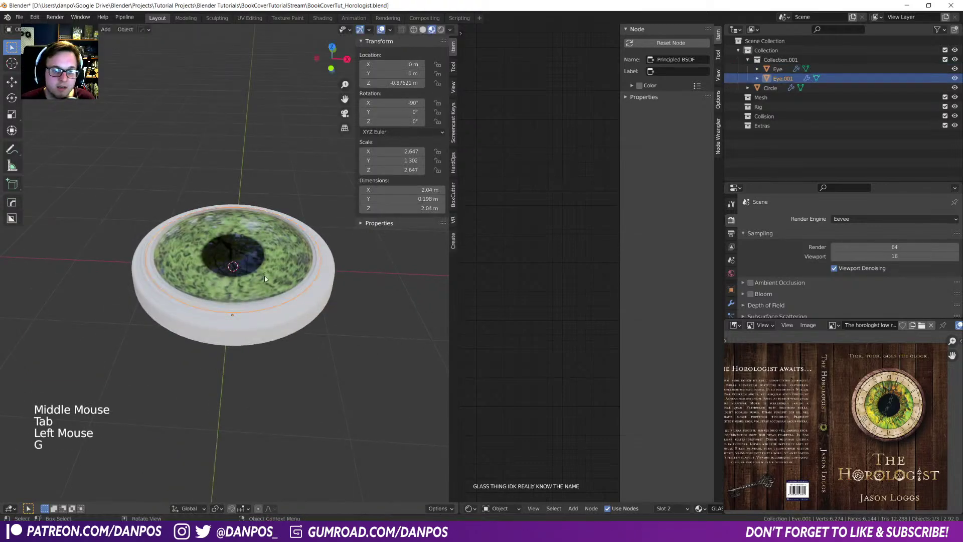
key("h")
middle_click_drag(263, 275, 266, 333)
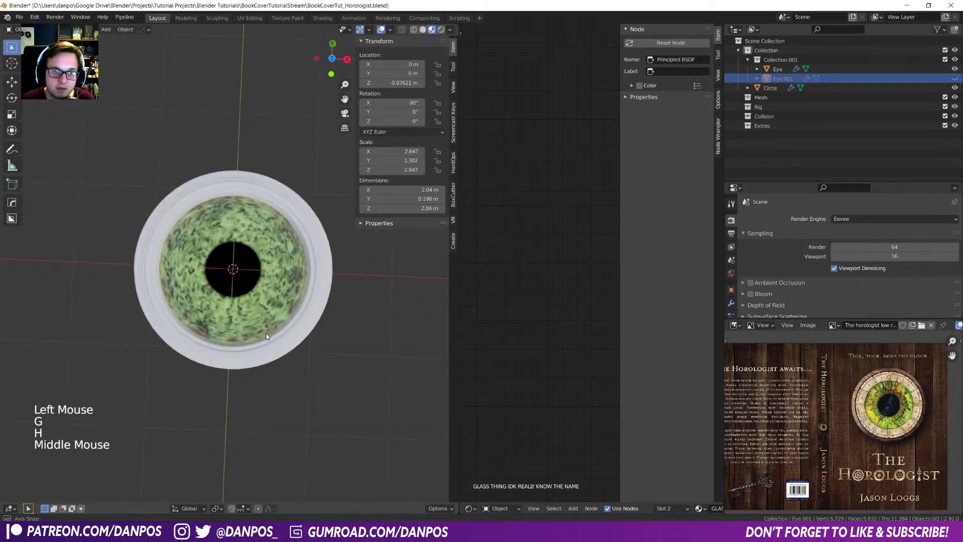
scroll(268, 318, "up", 3)
scroll(268, 318, "up", 1)
- Select the inner eye and display the node setup of its EYE material in the shader editor
left_click(316, 284)
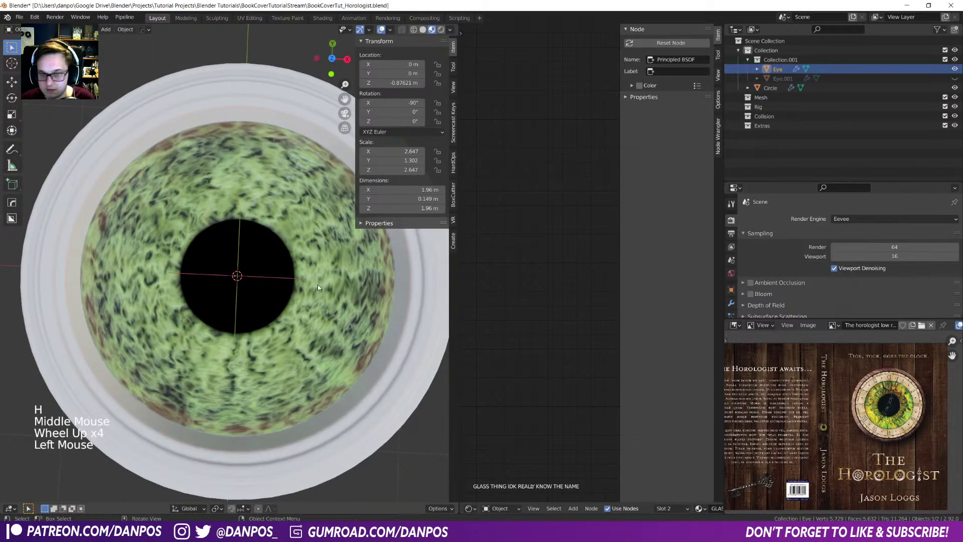
key("KP_7")
scroll(316, 278, "down", 1)
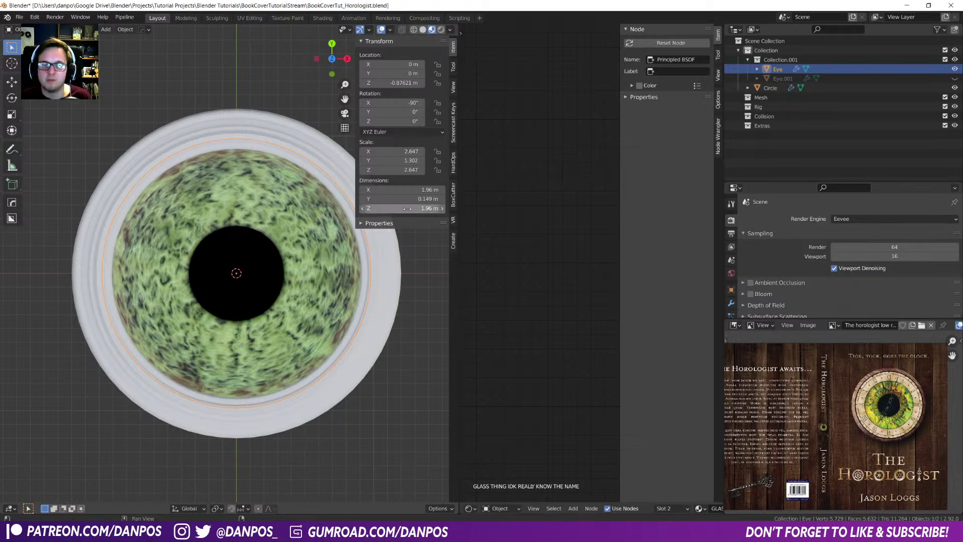
key("n")
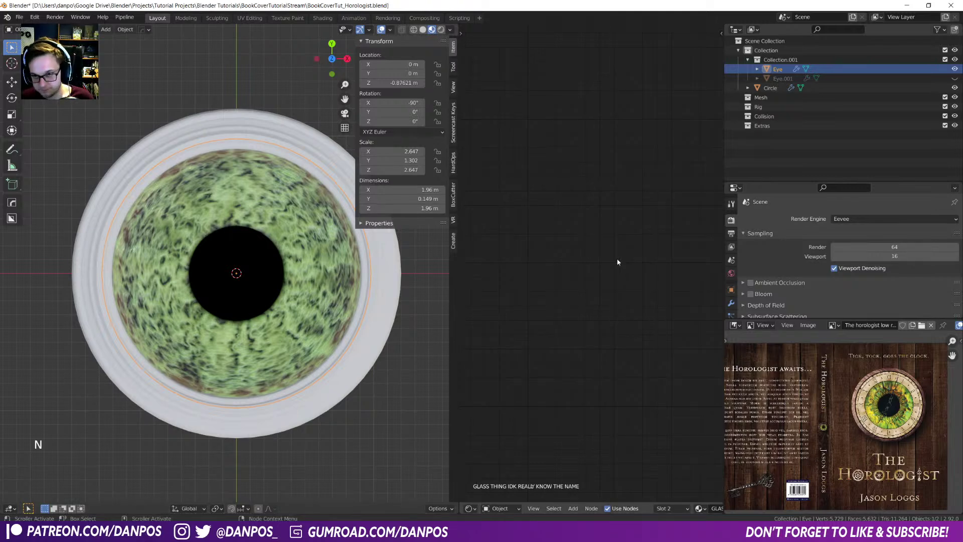
scroll(540, 286, "down", 4)
left_click(360, 275)
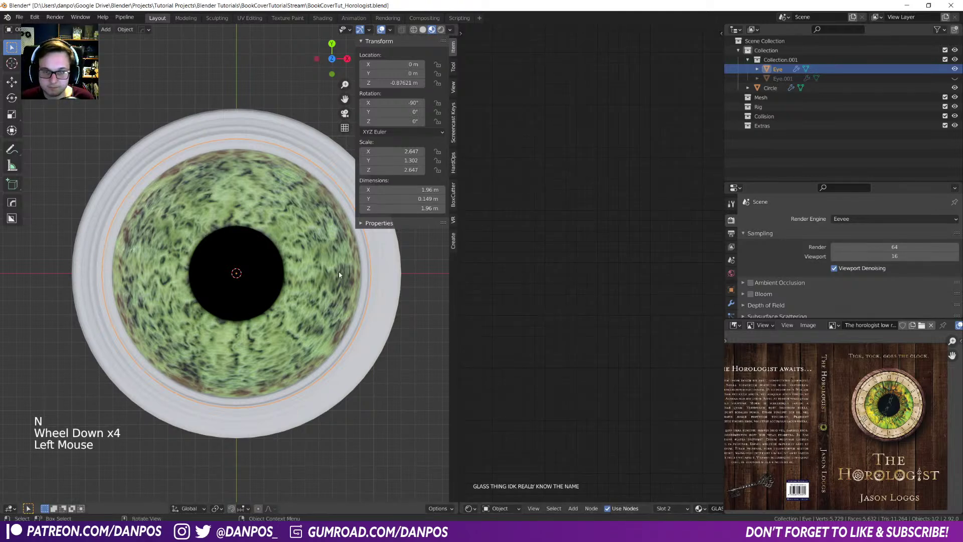
middle_click_drag(326, 276, 268, 202)
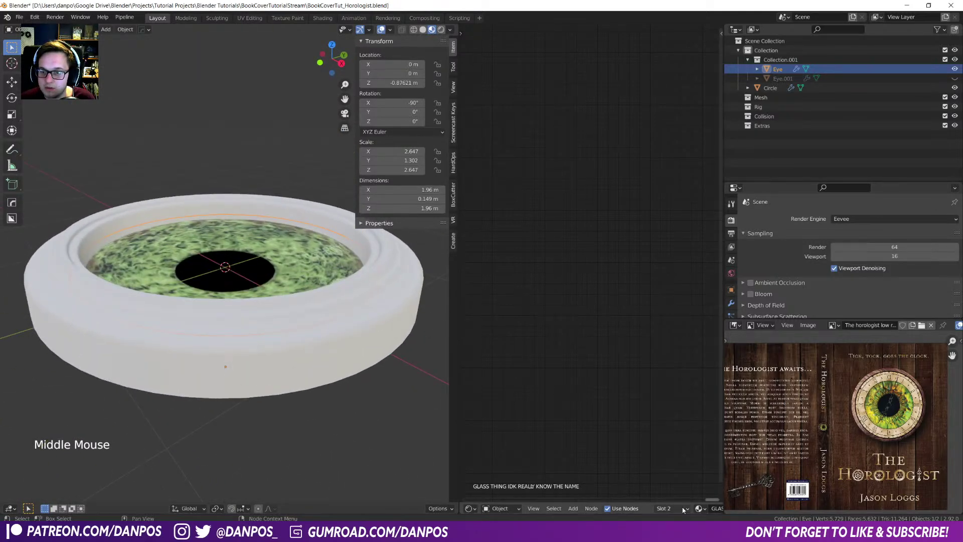
scroll(669, 506, "down", 7)
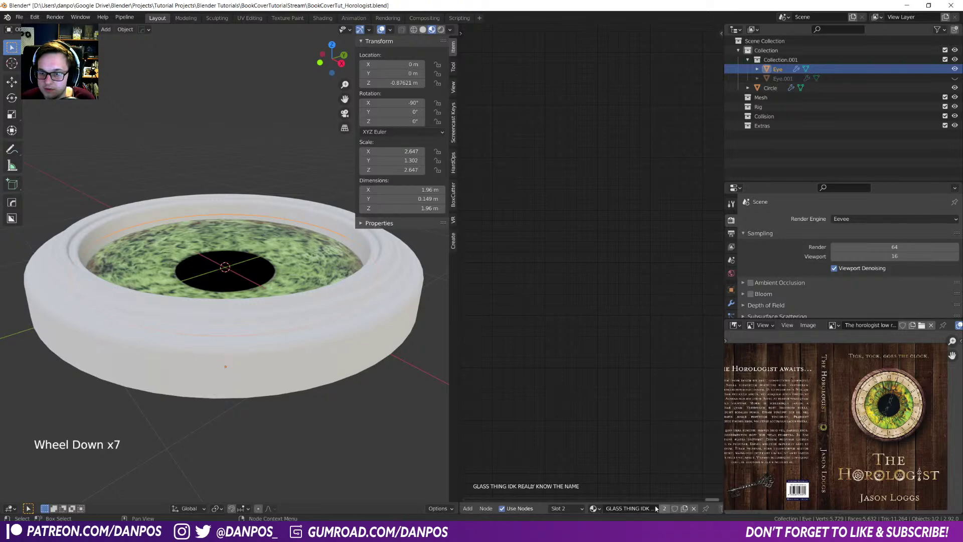
left_click(570, 508)
left_click(561, 446)
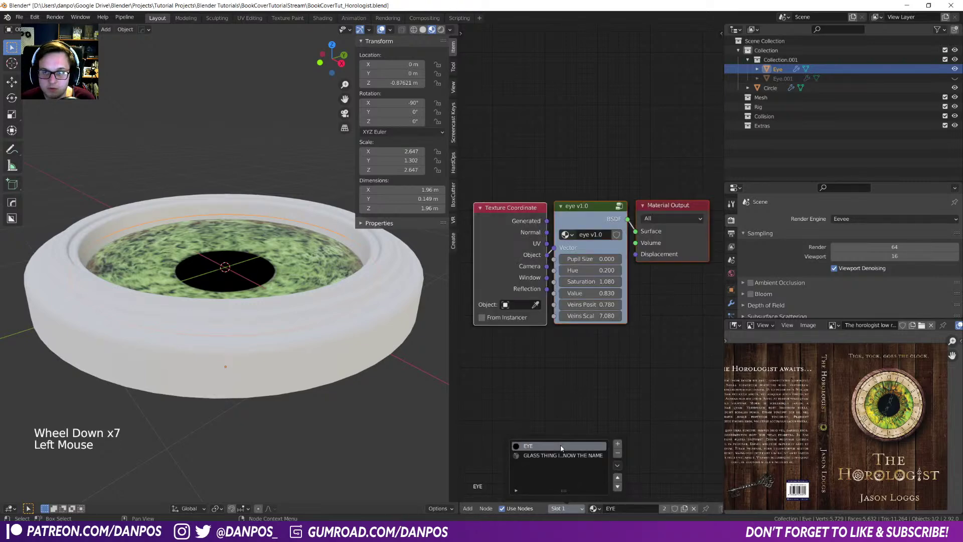
- Unhide the glass layer and reselect only the inner eye from the top view
middle_click_drag(216, 204, 219, 263)
key("KP_7")
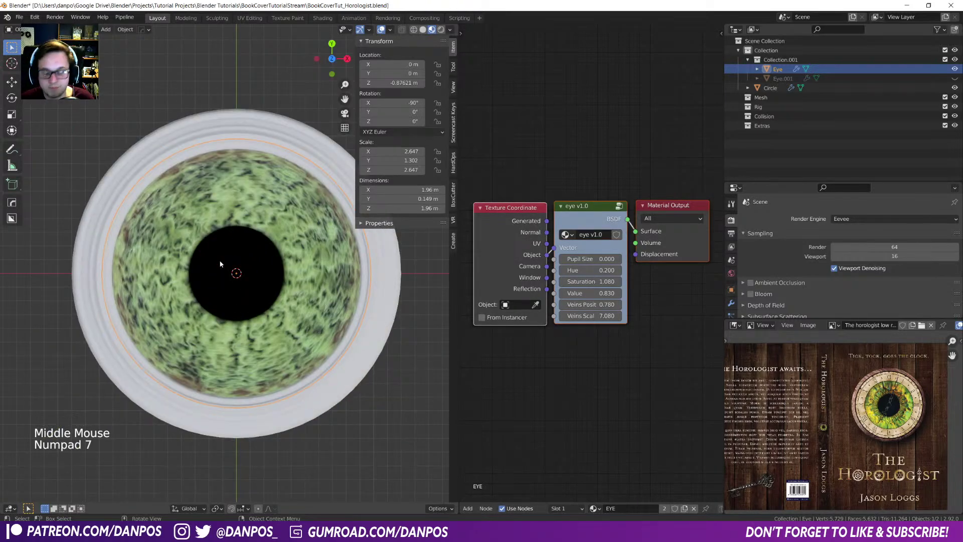
key("alt+h")
middle_click_drag(386, 389, 345, 324)
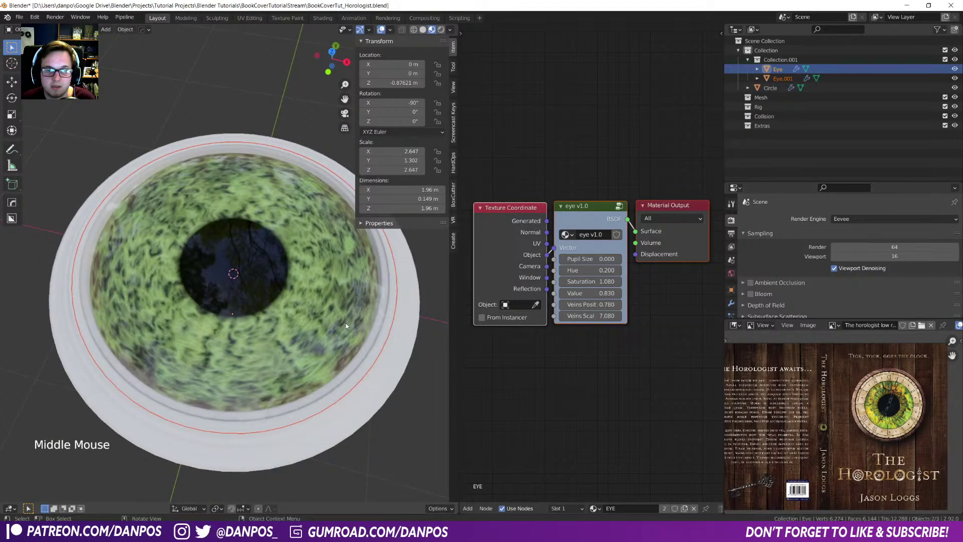
left_click(345, 325)
left_click(313, 320)
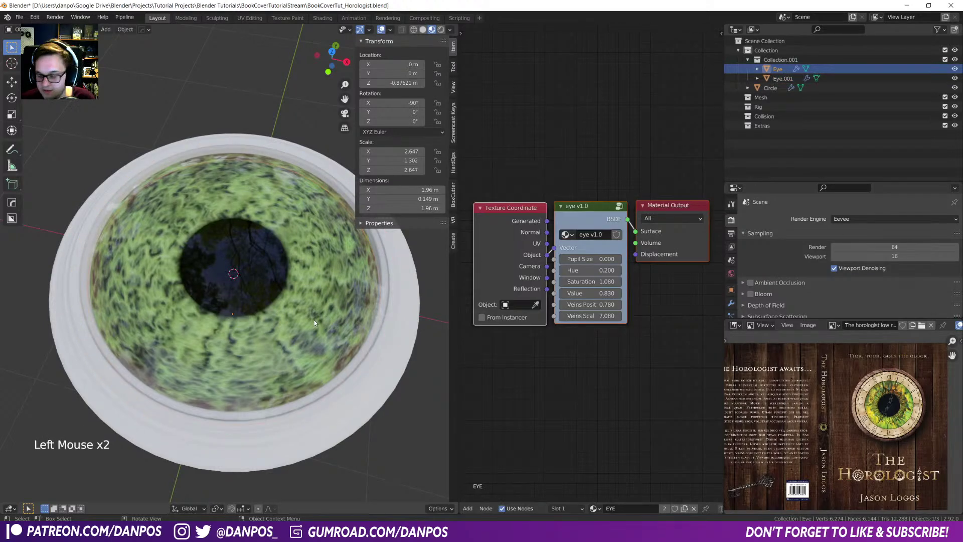
key("KP_7")
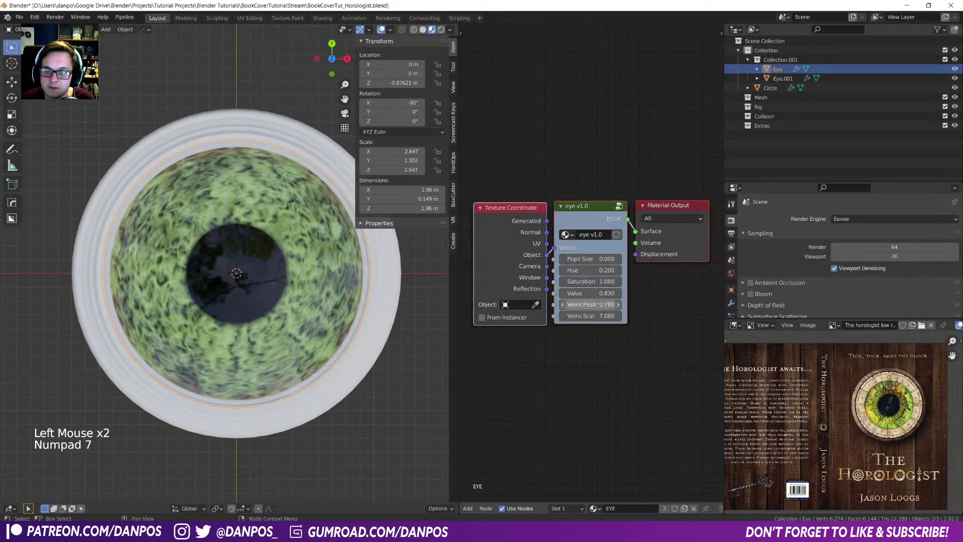
- Try Pupil Size values of -1 and 10 on the eye v1.0 node group
left_click(590, 258, "shift")
mouse_move(589, 258)
left_mouse_down()
mouse_move(620, 258)
mouse_move(587, 259)
left_mouse_up()
double_click(597, 258)
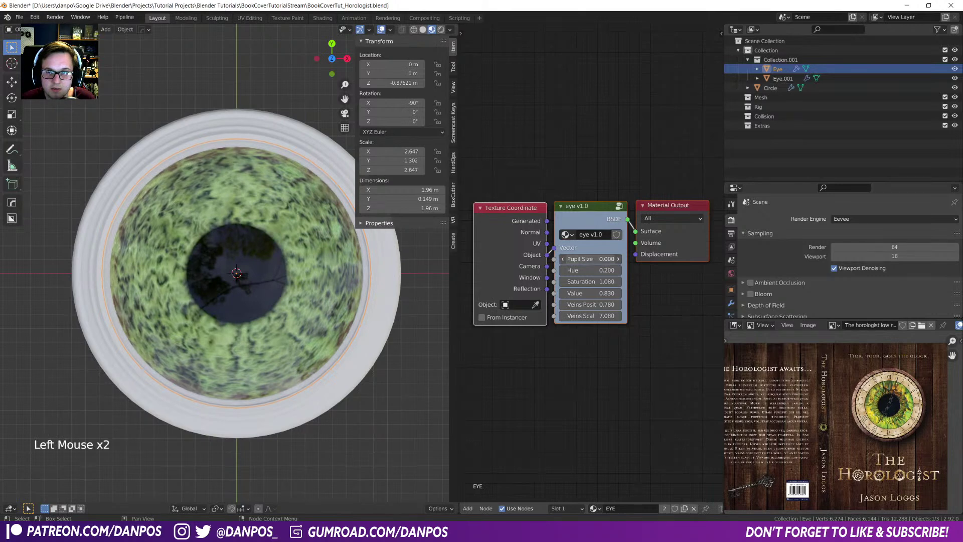
type("-1")
key("Return")
left_click(598, 259)
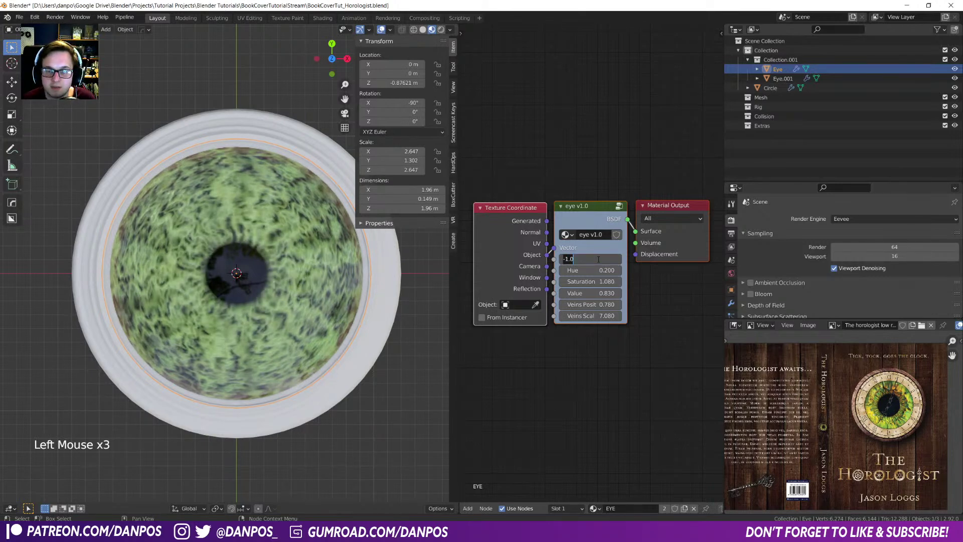
type("10")
key("Return")
- Try a Pupil Size of -50 and reset the value to 0
left_click(598, 259)
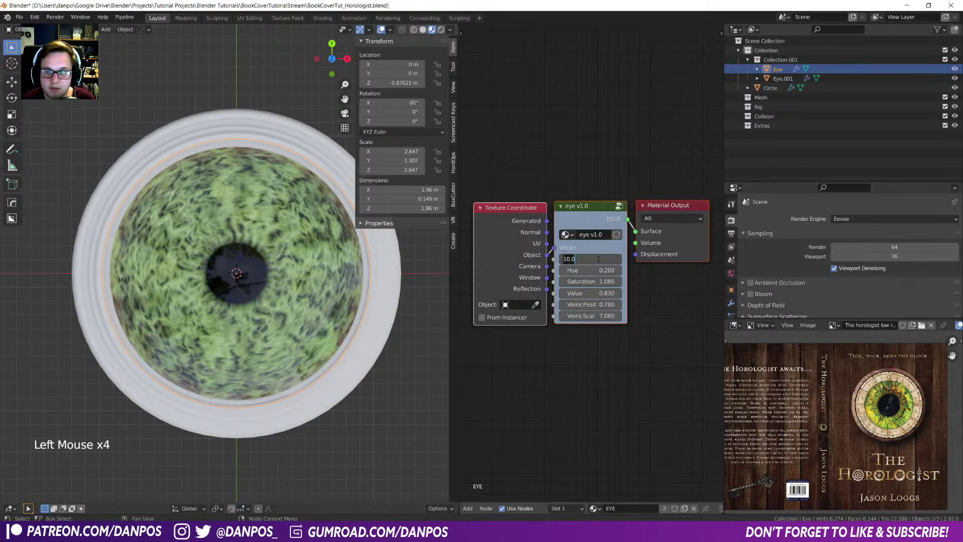
type("-50")
key("Return")
left_click(597, 259)
type("0")
key("Return")
left_click(598, 258, "shift")
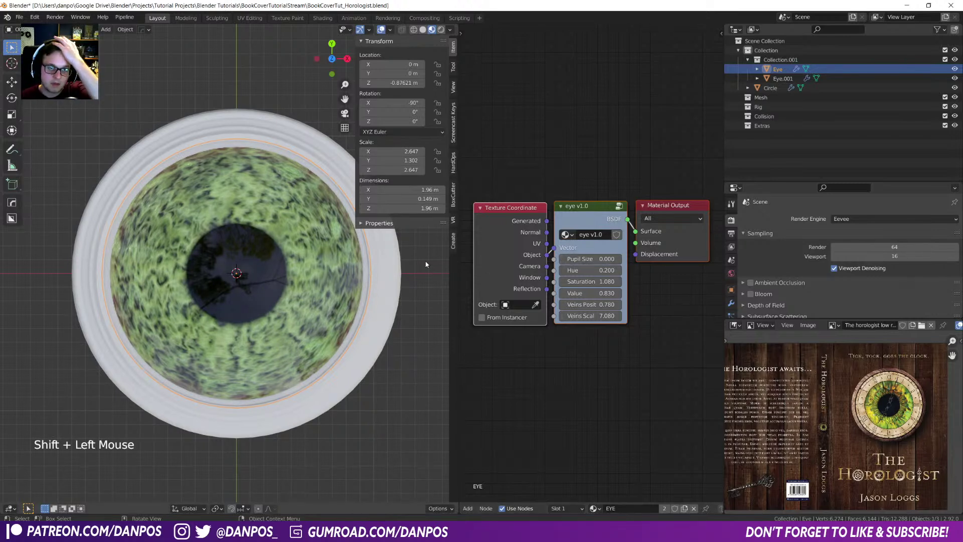
middle_click_drag(261, 334, 229, 291)
key("KP_7")
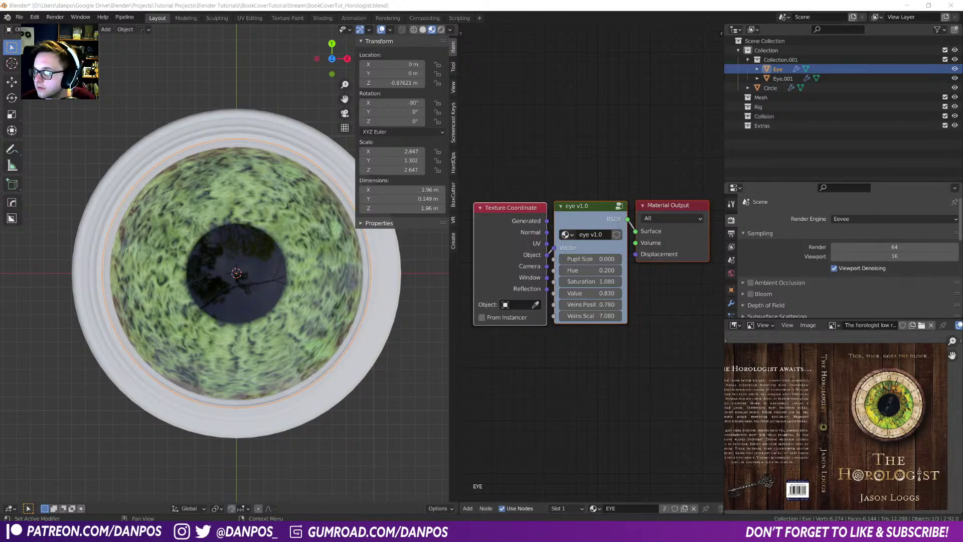
- Switch to the eye v2.0.blend file and preview its eye model in Rendered shading
key("F12")
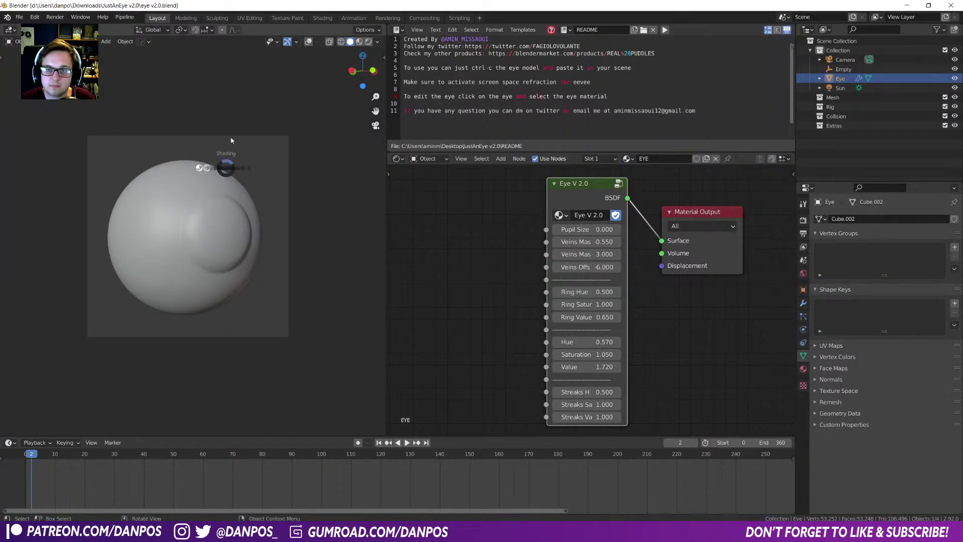
key("z")
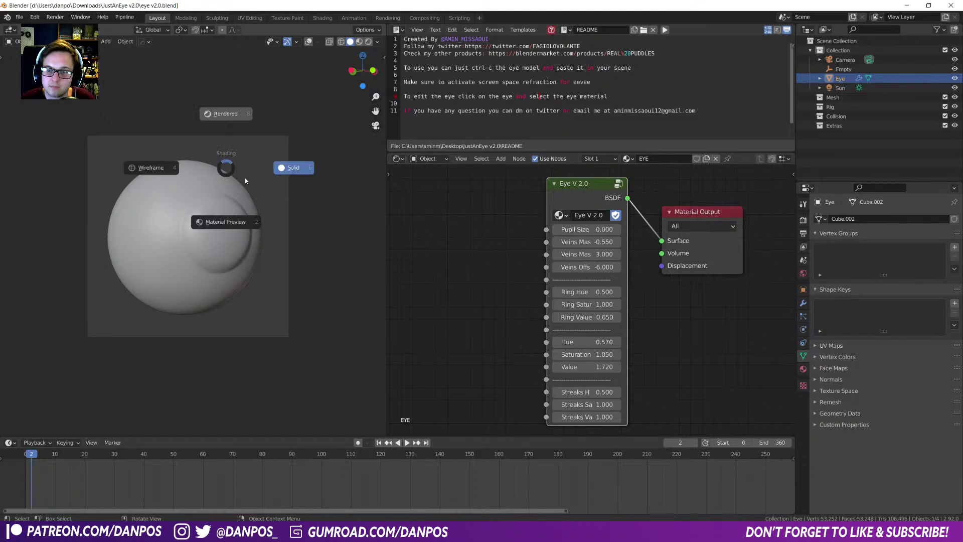
left_click(224, 114)
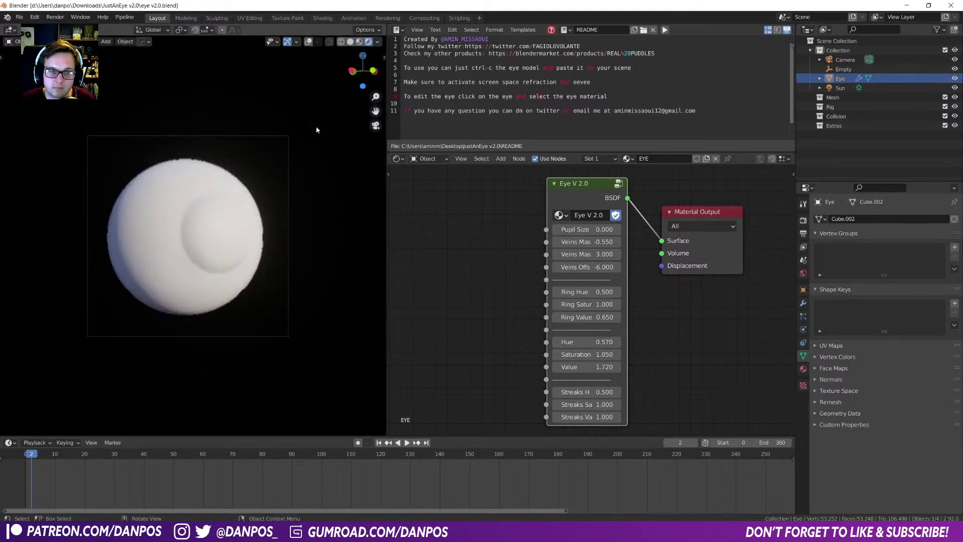
left_click(315, 118)
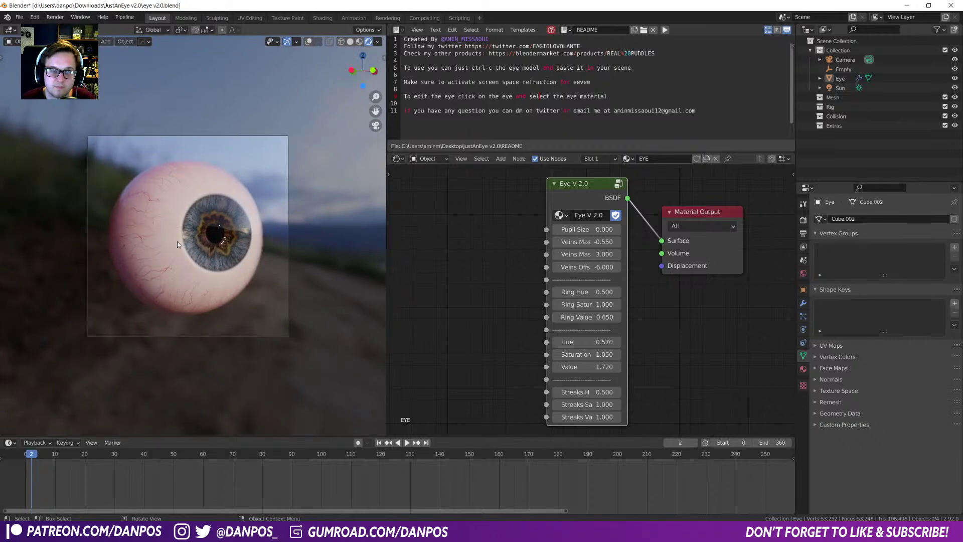
- Set the viewport to Solid shading, copy the v2.0 eye model and return to the BookCoverTut_Horologist file
left_click(176, 242)
key("z")
left_click(254, 246)
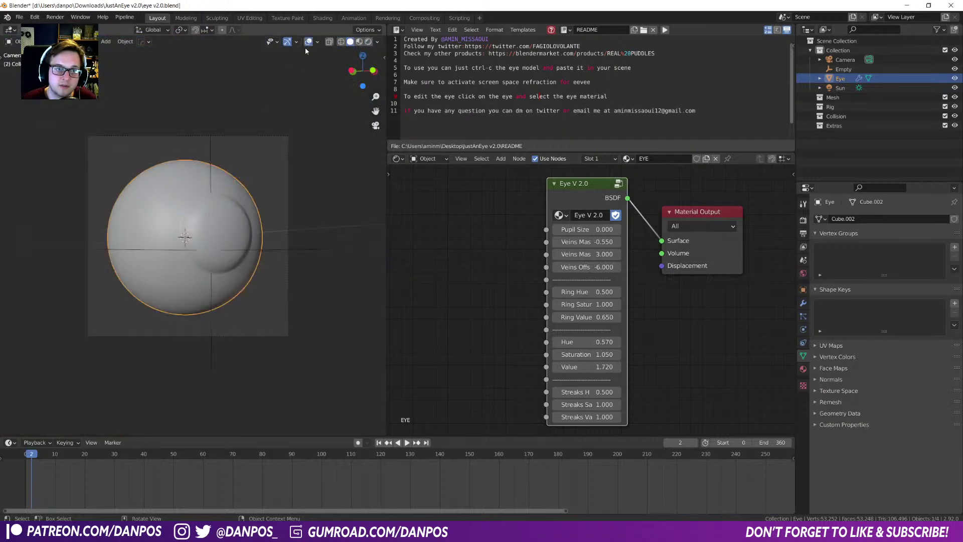
key("ctrl+c")
key("ctrl+c")
left_click(206, 235)
key("alt+Tab")
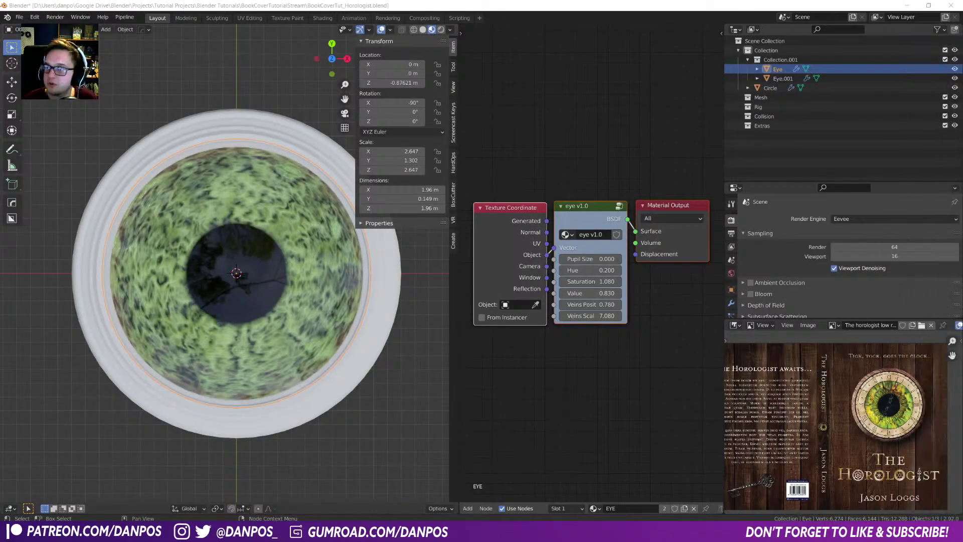
- Delete the old glass layer and inner eye objects from the ring
left_click(304, 315)
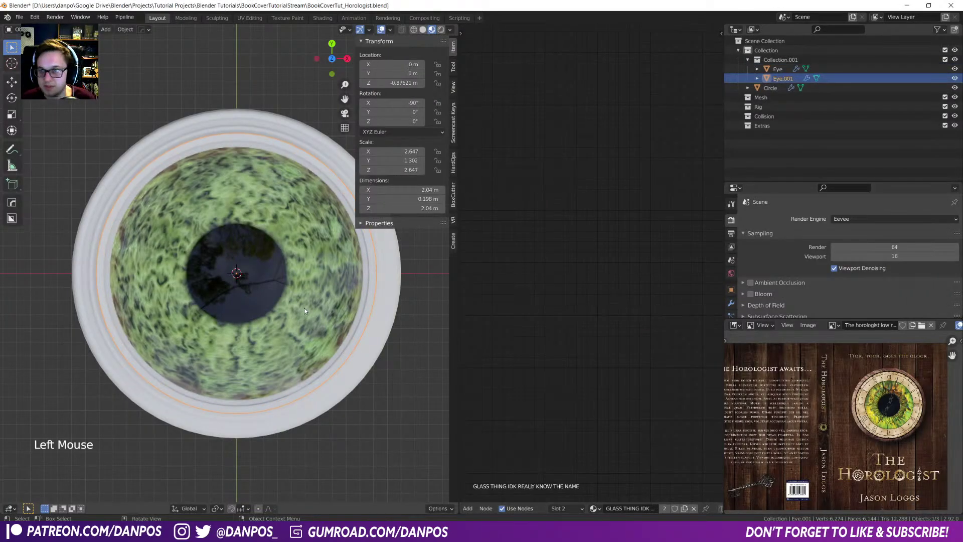
key("x")
left_click(304, 307)
key("x")
left_click(304, 308)
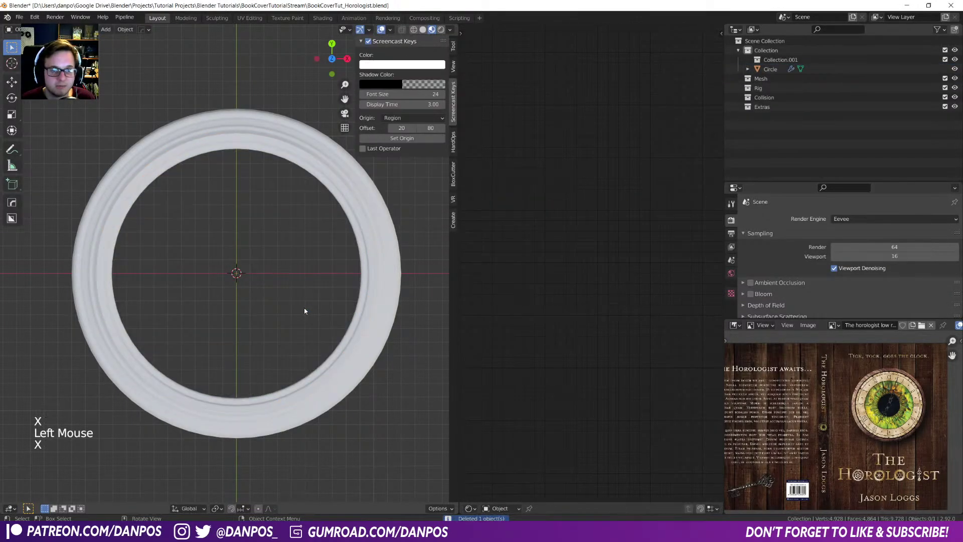
- Paste the copied v2.0 eye into the scene and clear its rotation
key("ctrl+v")
middle_click_drag(287, 305, 284, 304)
key("alt+f")
key("alt+r")
- Rotate the pasted eye 90° in the side view so the iris faces upward
key("KP_3")
key("r")
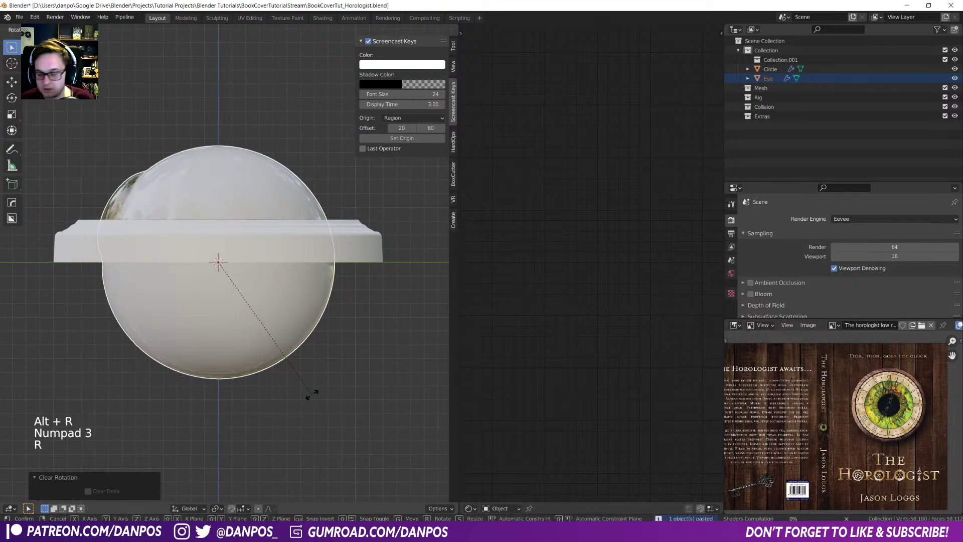
type("90")
key("Return")
middle_click_drag(230, 339, 223, 321)
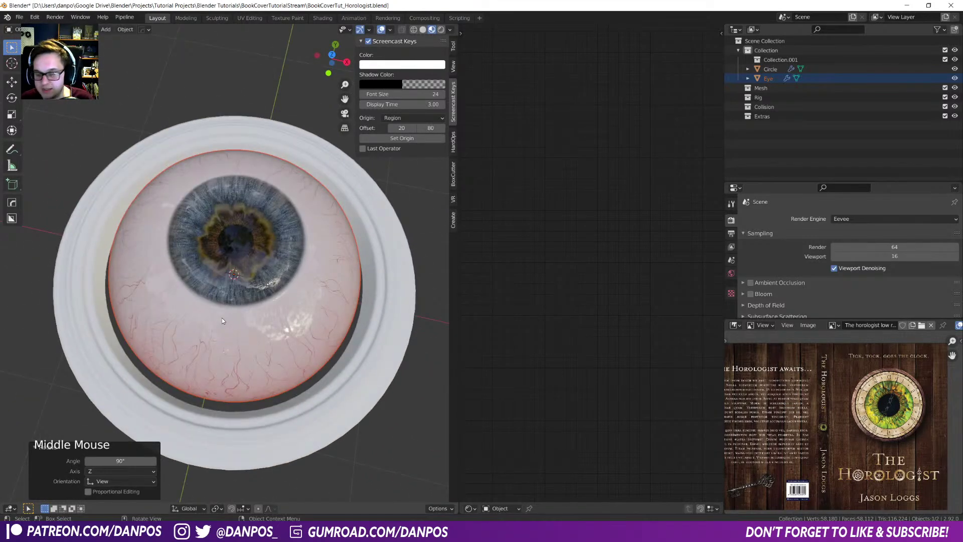
- Scale the pasted eye up about 3.358 times from the top view and save the file
key("KP_7")
scroll(257, 305, "down", 3)
key("s")
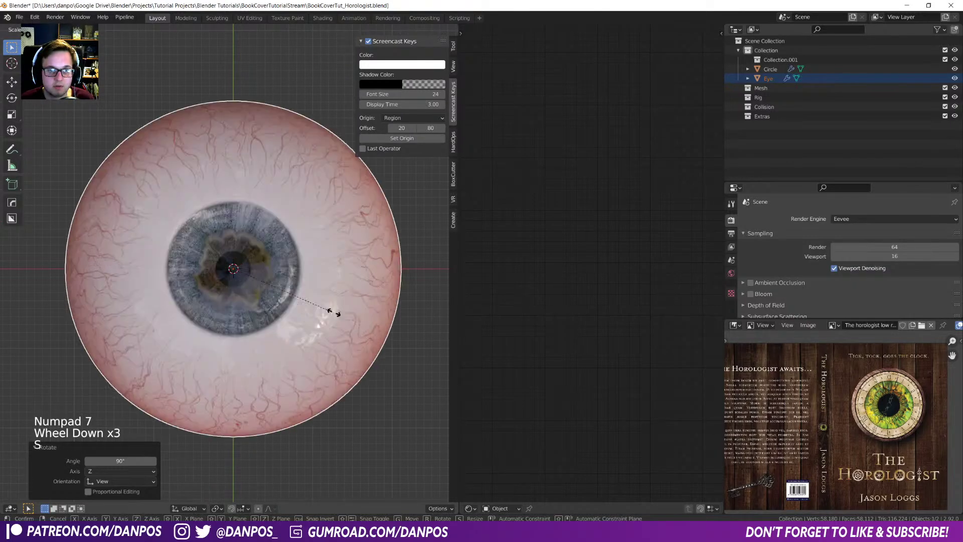
left_click(372, 312)
middle_click_drag(364, 295, 360, 303)
scroll(360, 303, "down", 5)
middle_click_drag(303, 292, 306, 288)
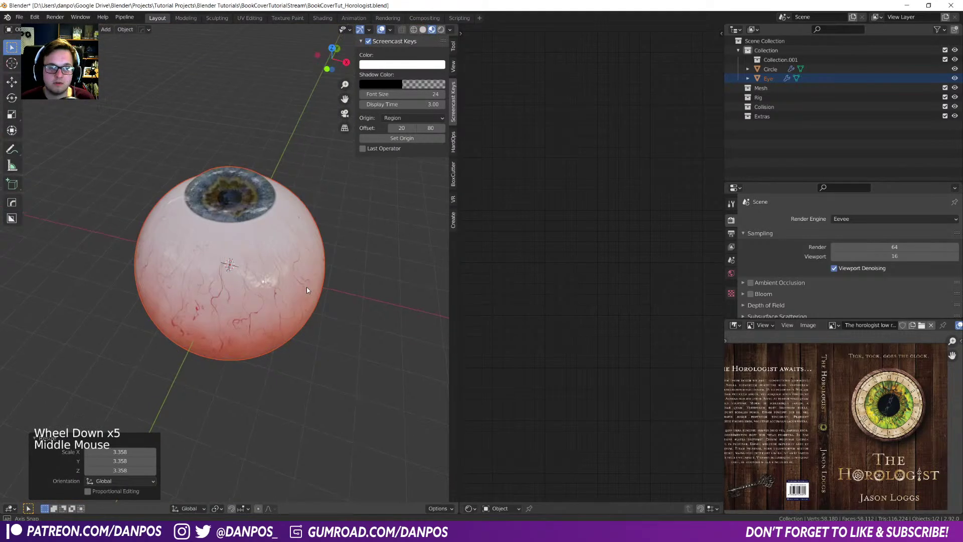
key("ctrl+s")
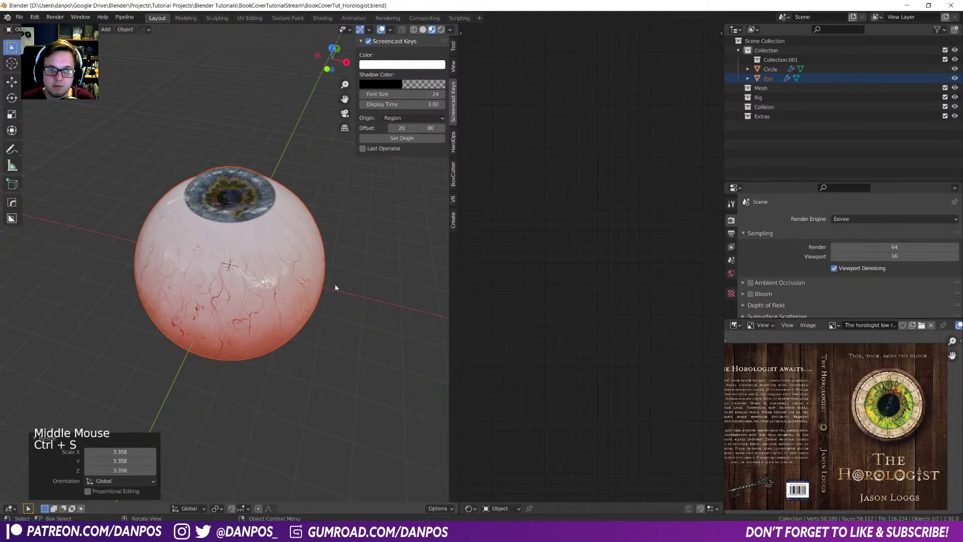
key("Tab")
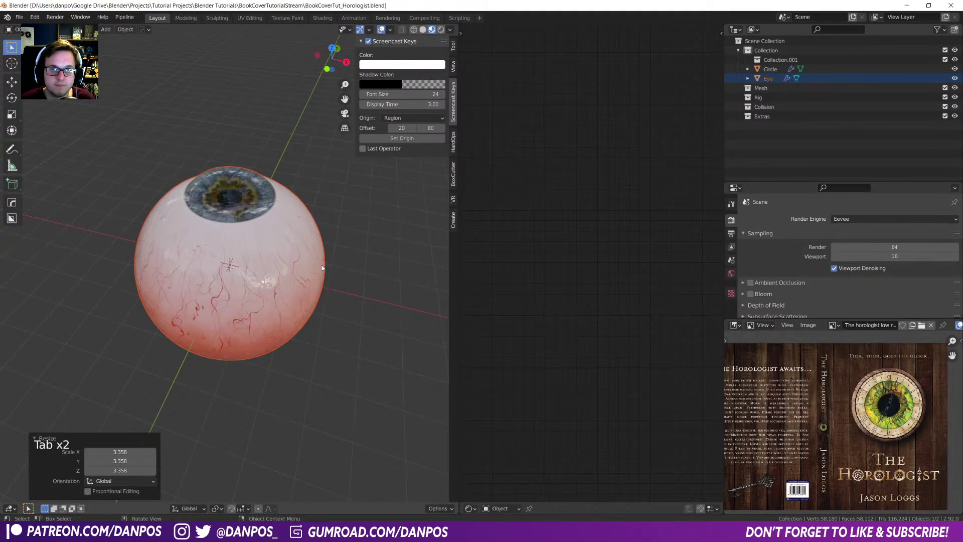
- Move the eyeball down along Z by about 2.55 m so the iris sits within the ring
key("g")
key("z")
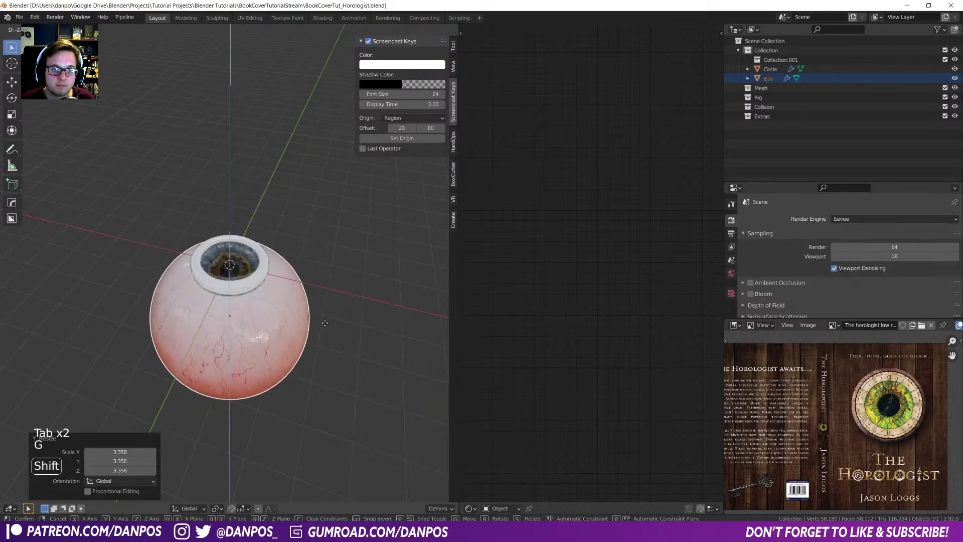
left_click(321, 314)
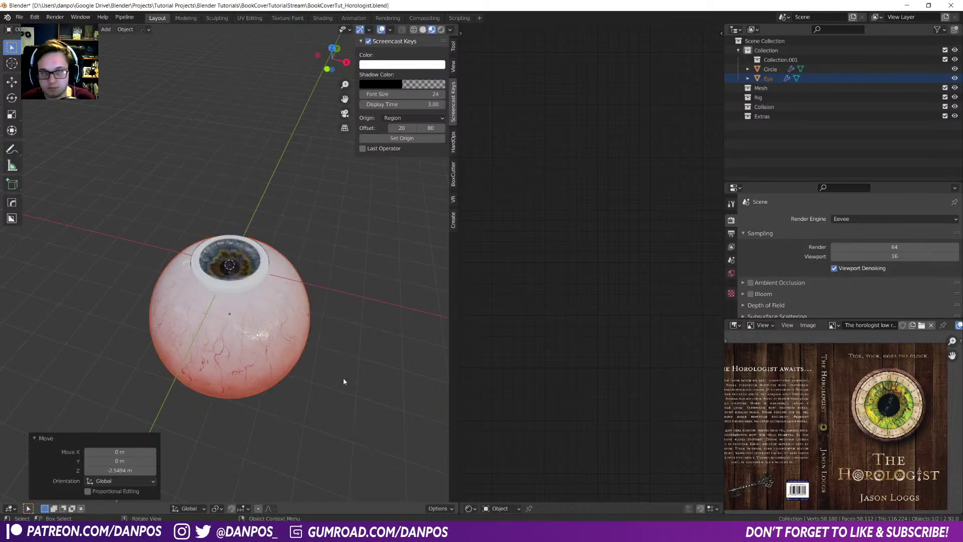
- Scale the eyeball uniformly by about 0.786 in top view so the iris fits the ring's opening
key("KP_7")
scroll(344, 381, "up", 4)
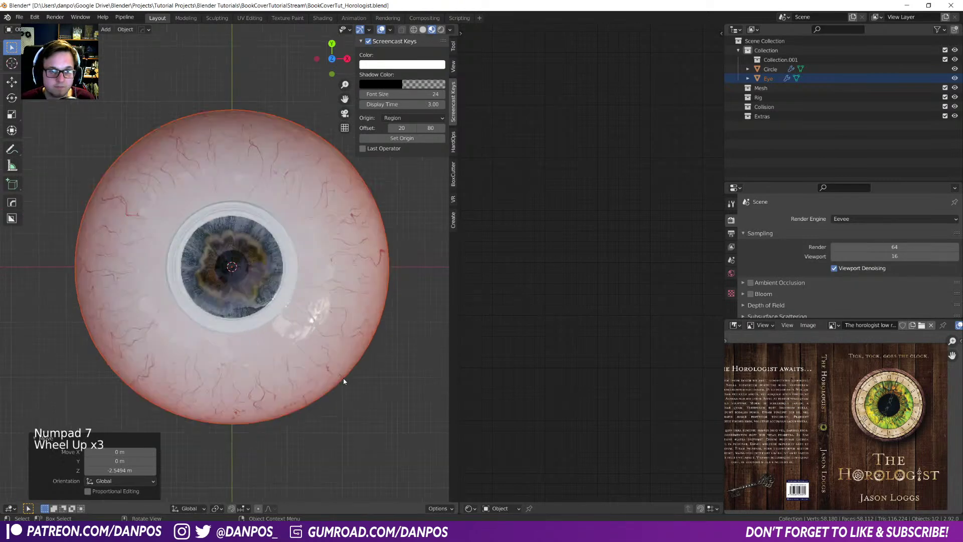
key("z")
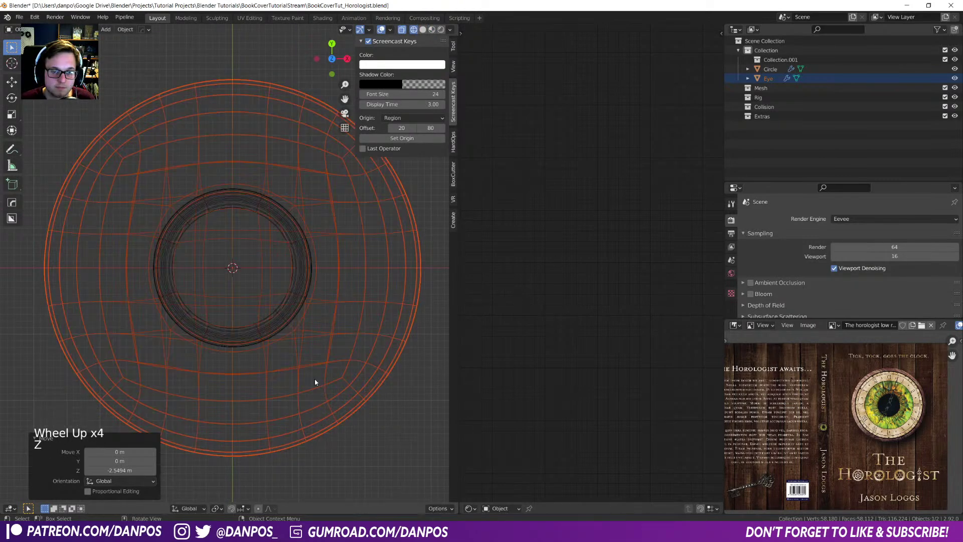
key("z")
key("z")
left_click(398, 434)
key("s")
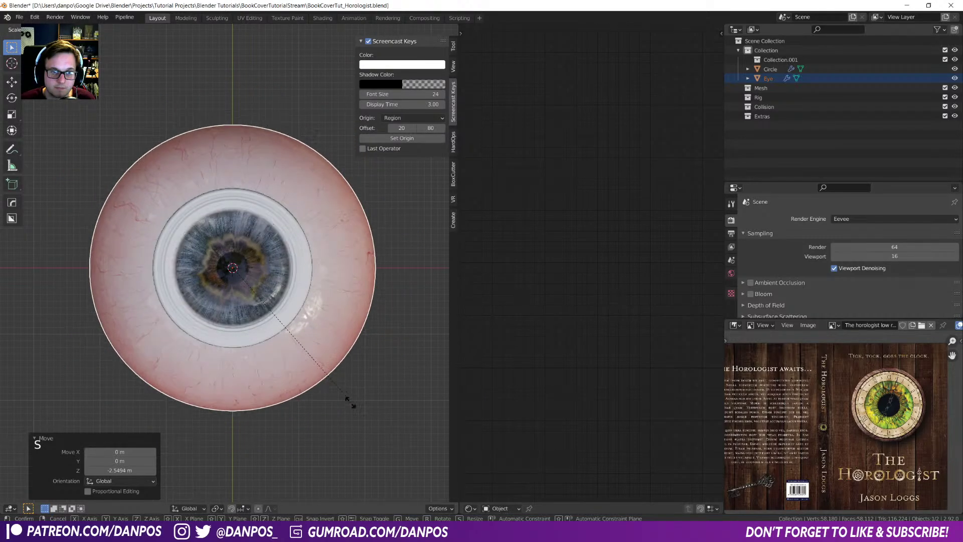
key("shift")
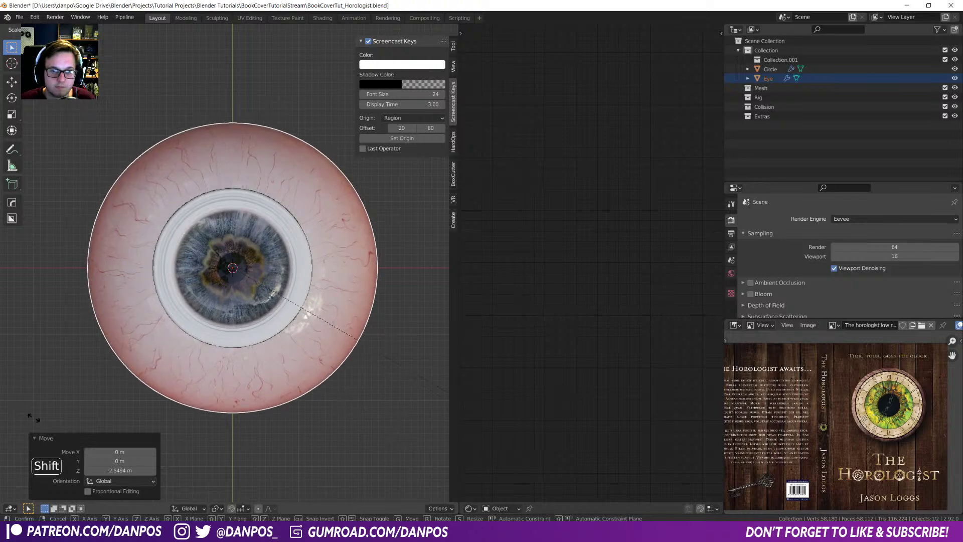
left_click(230, 341)
- Nudge the eyeball about 0.007 m along X to centre the iris in the ring
key("g")
key("shift+x")
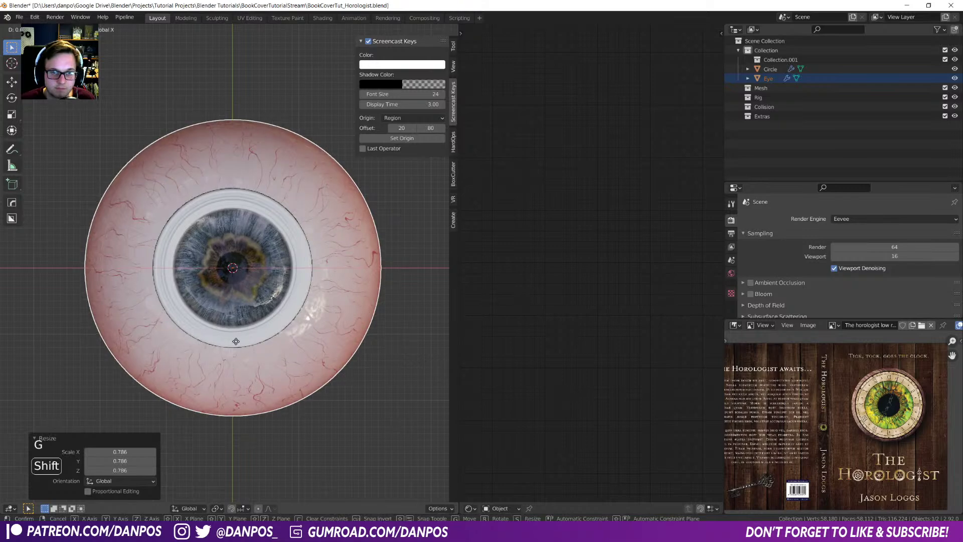
left_click(293, 329)
key("Tab")
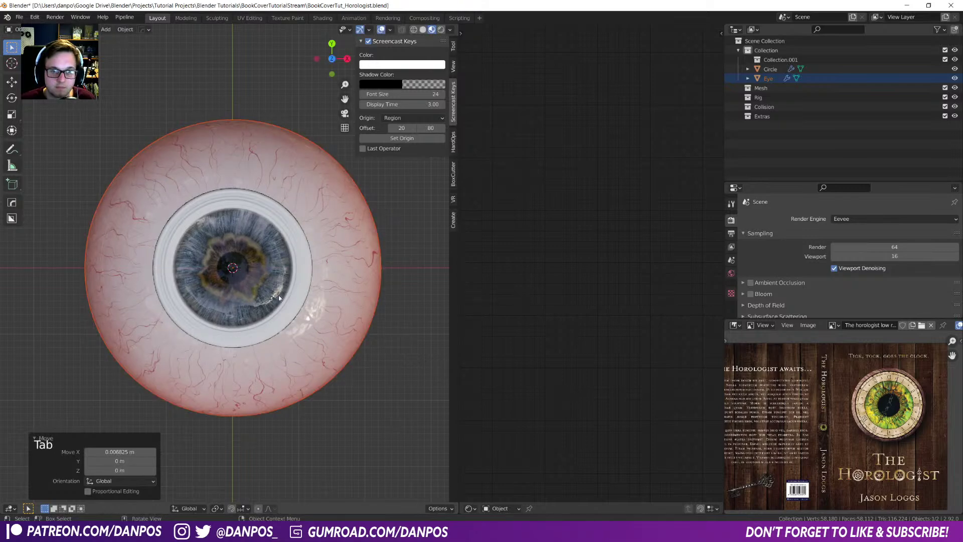
- Delete the eyeball's mesh outside the ring's inner opening, keeping the central iris part
left_click(344, 288)
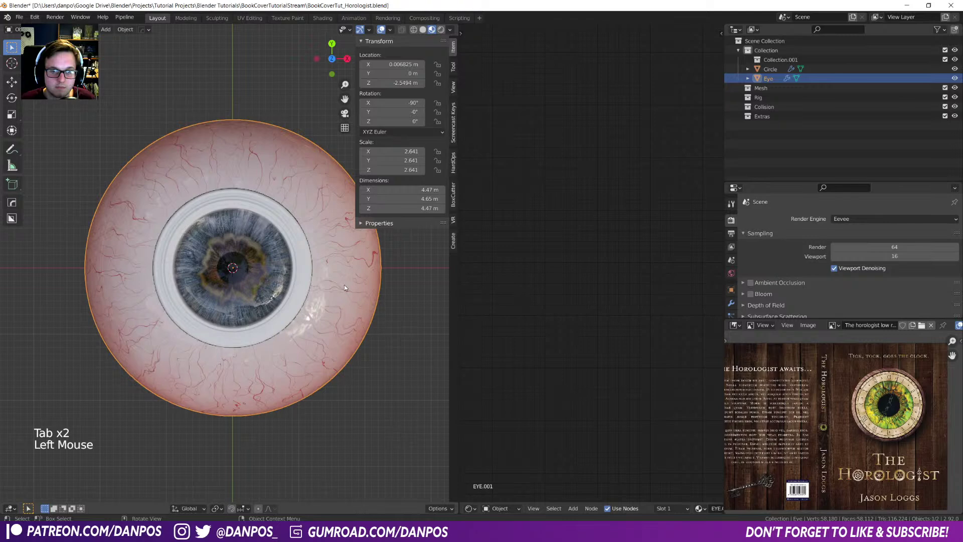
key("Tab")
key("z")
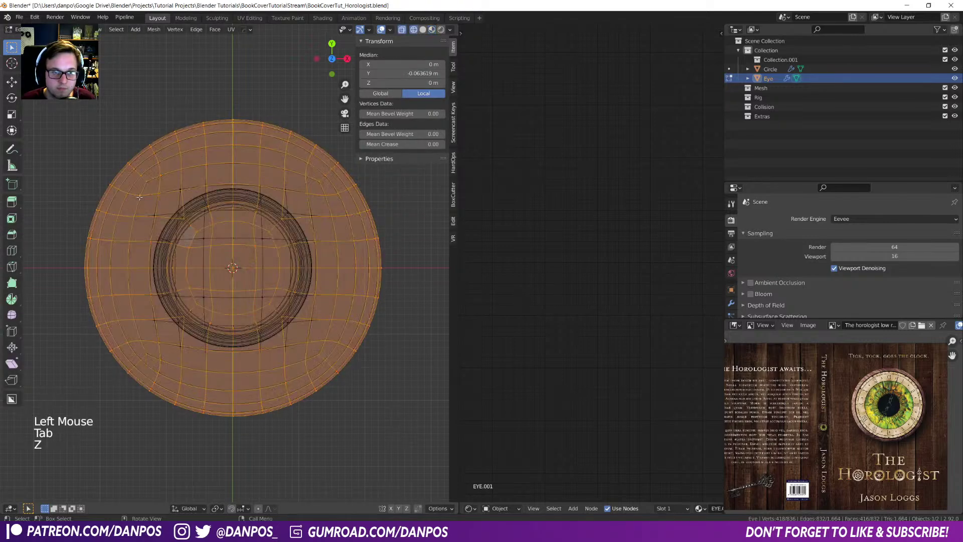
scroll(199, 167, "down", 2)
left_click(197, 184)
key("c")
mouse_move(193, 171)
left_mouse_down()
mouse_move(275, 167)
mouse_move(342, 328)
mouse_move(167, 361)
mouse_move(135, 167)
mouse_move(159, 199)
mouse_move(215, 161)
mouse_move(301, 168)
mouse_move(344, 286)
mouse_move(322, 324)
mouse_move(332, 281)
mouse_move(281, 345)
mouse_move(163, 345)
mouse_move(125, 256)
mouse_move(141, 241)
mouse_move(129, 318)
mouse_move(209, 365)
mouse_move(299, 343)
mouse_move(329, 281)
mouse_move(315, 210)
mouse_move(331, 236)
mouse_move(318, 312)
left_mouse_up()
key("x")
left_click(316, 293)
key("z")
left_click(416, 307)
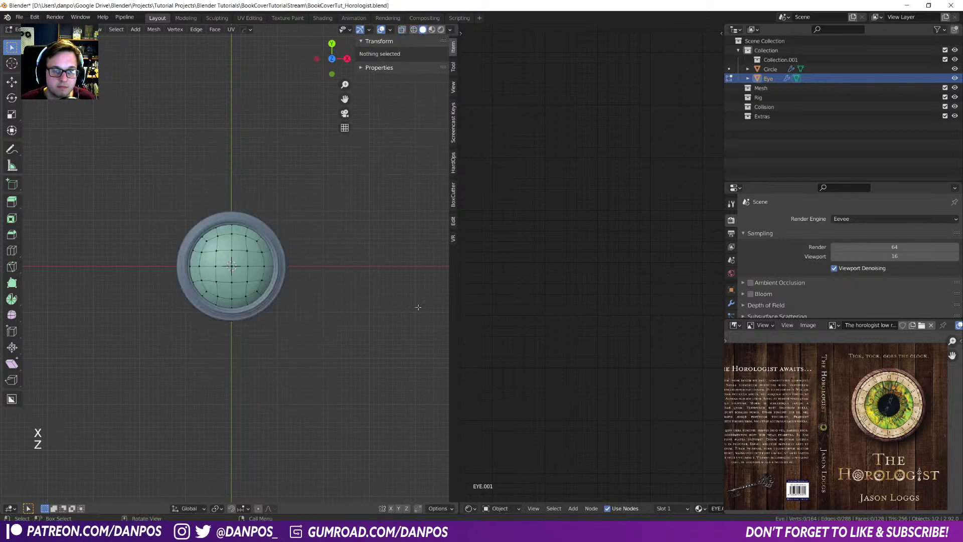
key("Tab")
key("z")
left_click(299, 331)
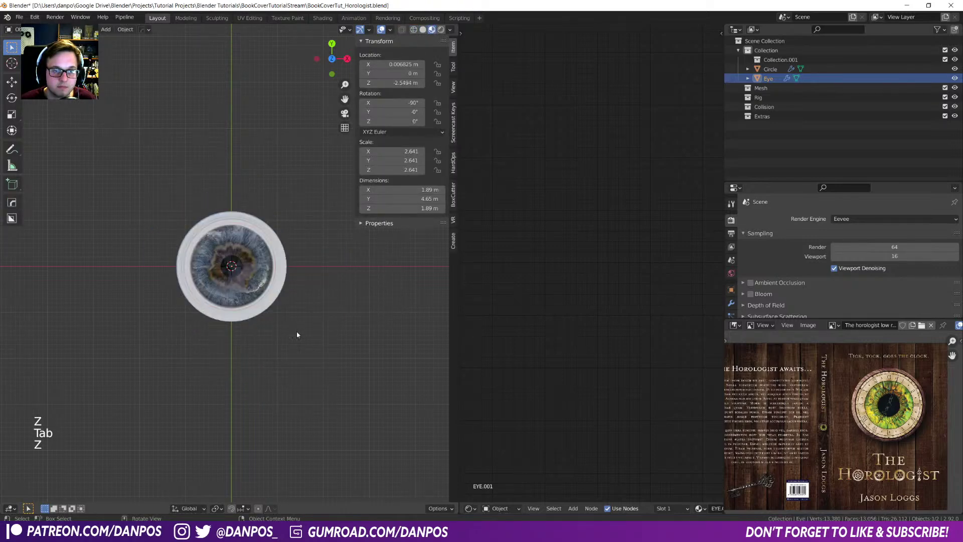
- Delete the leftover back patch of the eyeball below the iris piece
scroll(297, 338, "up", 4)
middle_click_drag(297, 338, 228, 312)
scroll(284, 352, "down", 4)
key("Tab")
key("z")
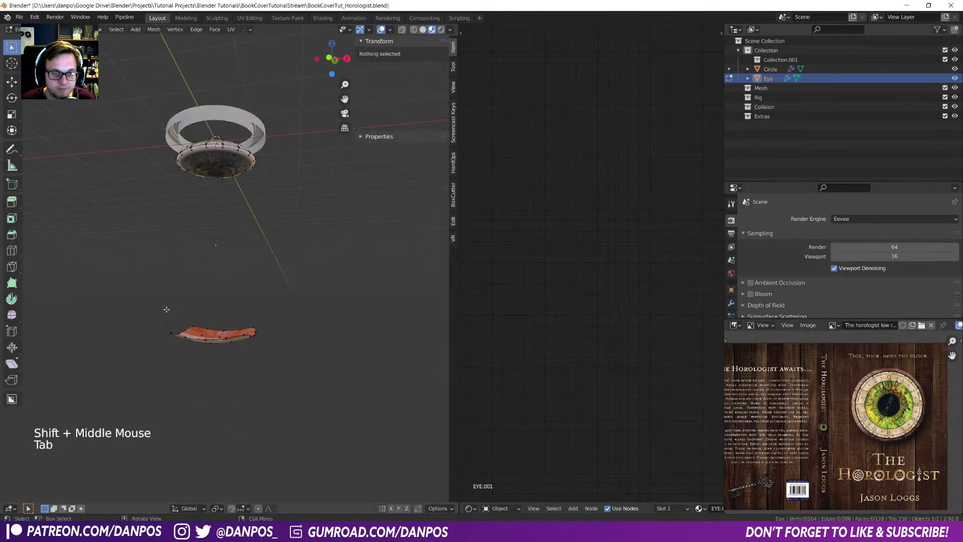
left_click(183, 374)
key("x")
key("Tab")
middle_click_drag(271, 269, 228, 259)
- Set the eye's origin to the 3D cursor and then to its geometry
key("shift+s")
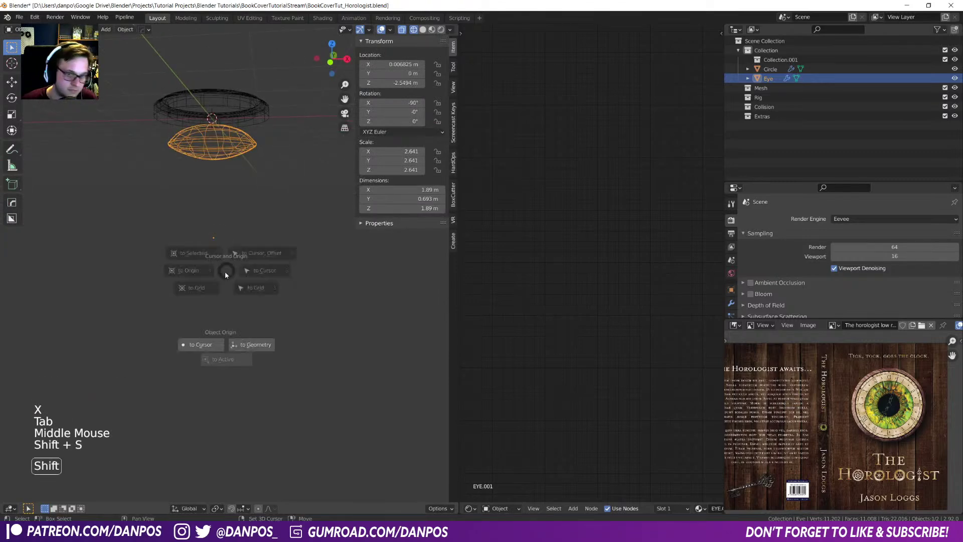
left_click(199, 344)
key("shift+s")
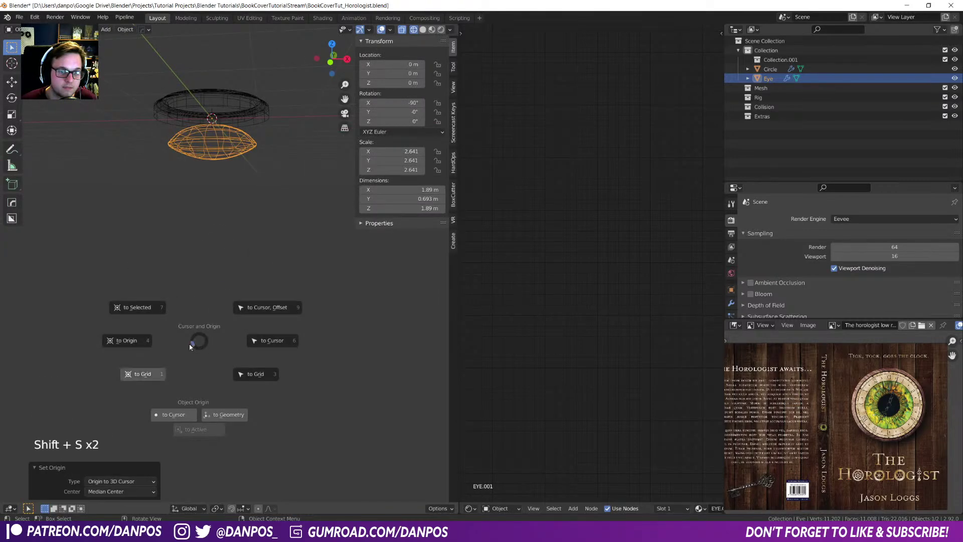
left_click(229, 415)
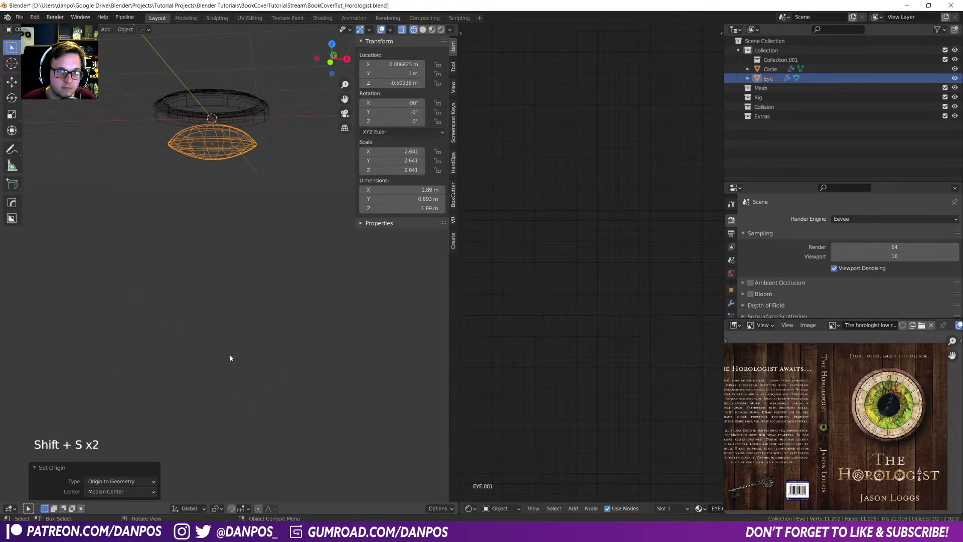
- Raise the trimmed eye along Z by about 0.55 m into the ring
middle_click_drag(230, 341, 251, 374)
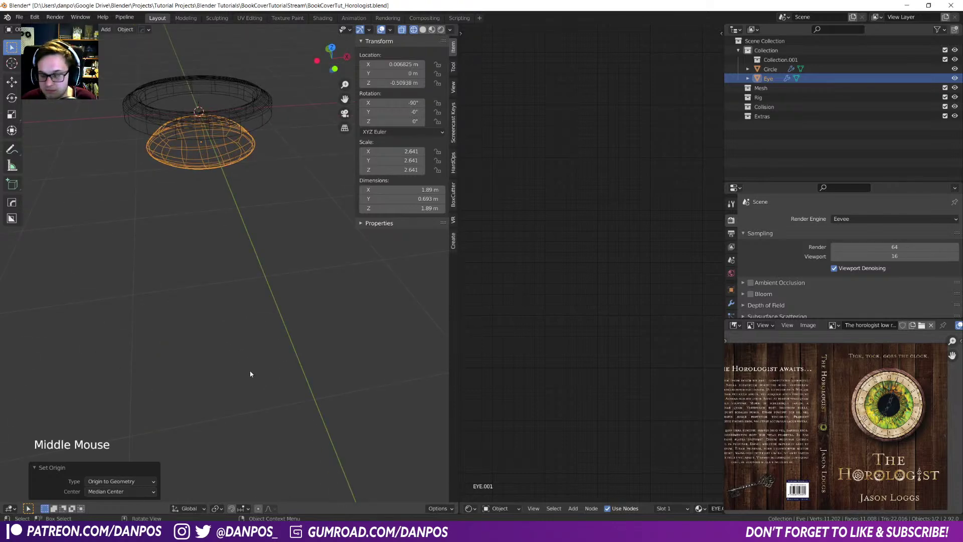
key("g")
key("z")
left_click(249, 278)
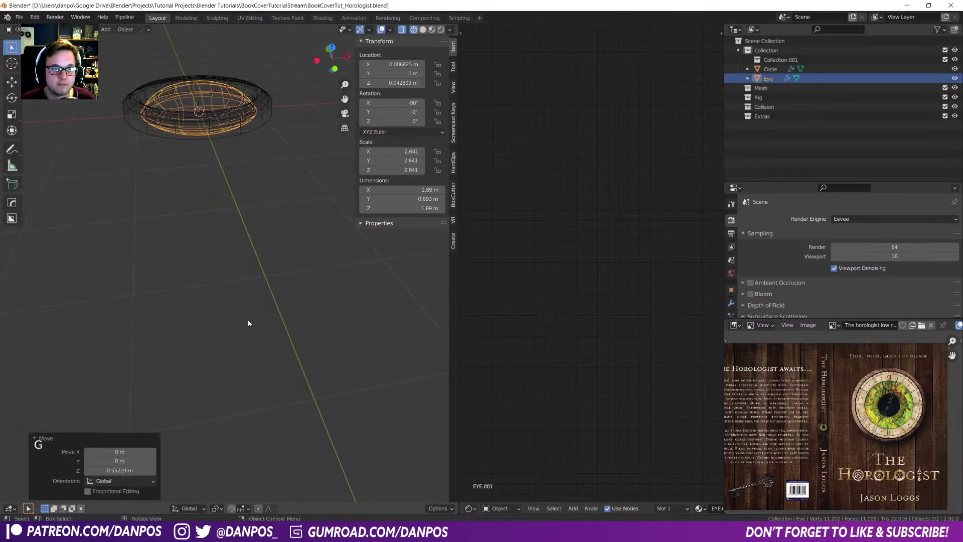
- Examine the eye's material and faces inside the ring using solid, rendered and material preview shading
key("shift+z")
middle_click_drag(250, 277, 234, 296)
key("KP_7")
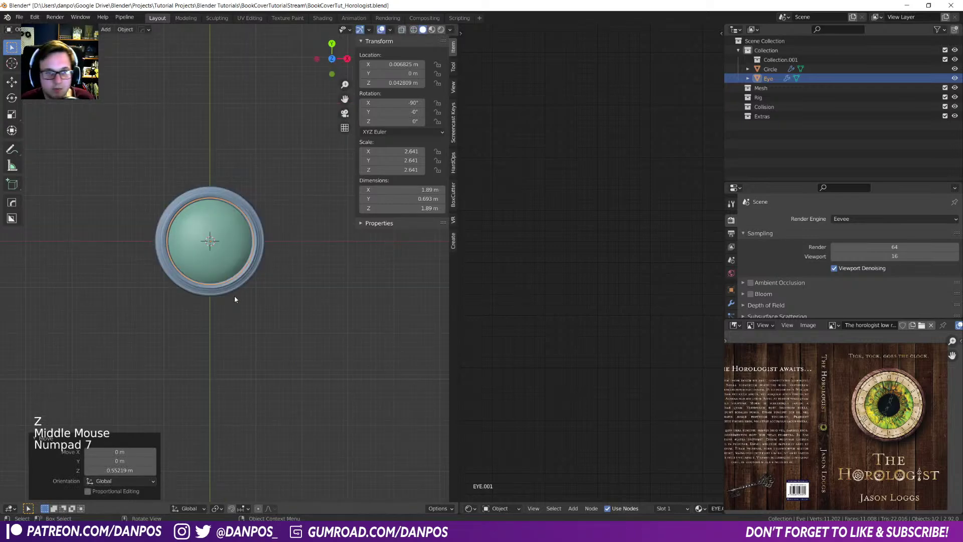
key("Tab")
key("Tab")
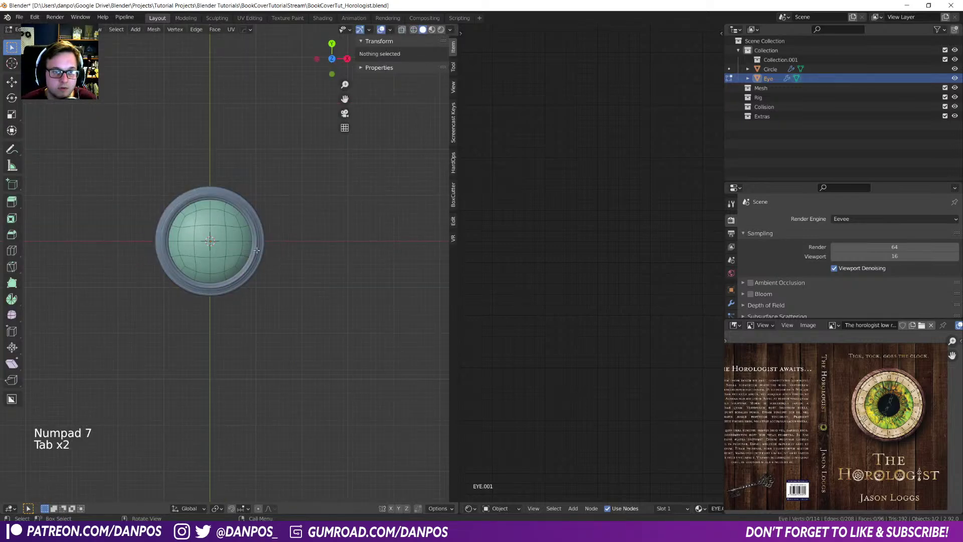
key("z")
mouse_move(243, 295)
middle_mouse_down()
mouse_move(230, 189)
mouse_move(237, 288)
middle_mouse_up()
key("z")
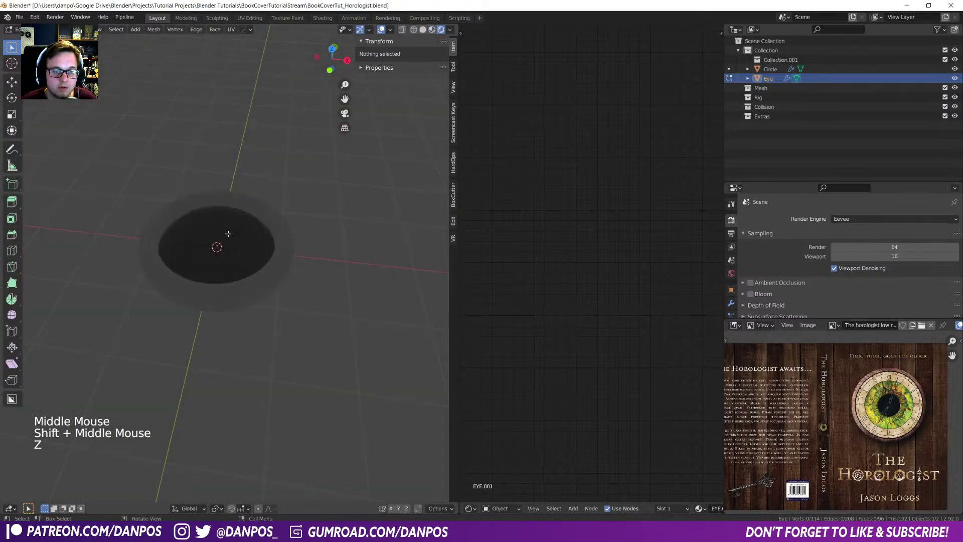
middle_click_drag(228, 233, 247, 260)
key("z")
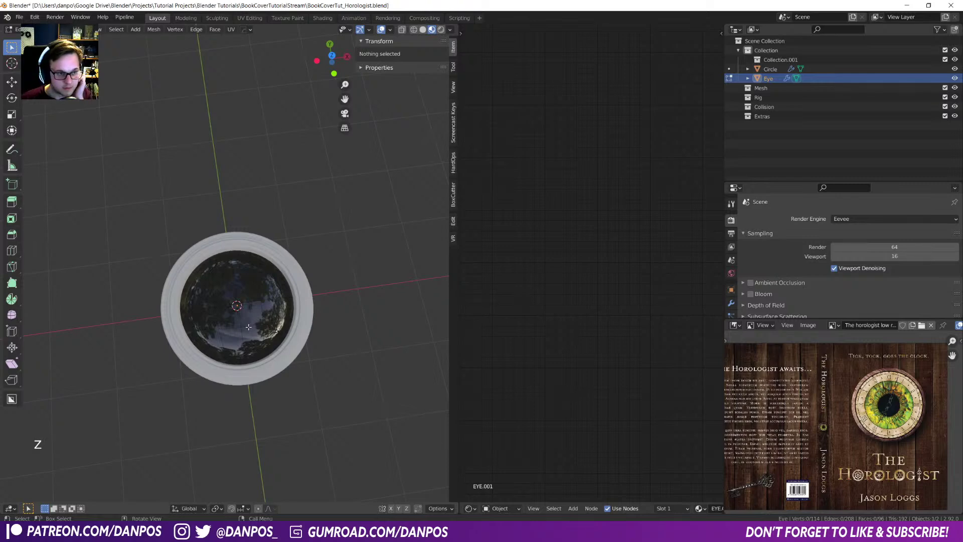
middle_click_drag(245, 339, 218, 283)
scroll(223, 280, "up", 2)
left_click(218, 282)
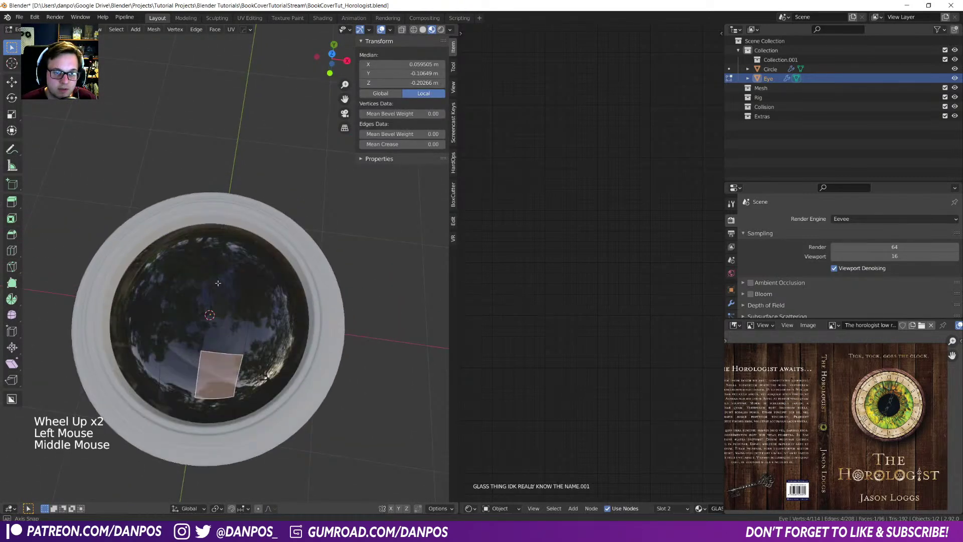
middle_click_drag(214, 341, 227, 285, "shift")
scroll(269, 377, "down", 4)
- Undo the eye's last upward move and its origin changes
key("ctrl+z")
key("ctrl+z")
key("ctrl+z")
key("ctrl+z")
key("ctrl+z")
key("ctrl+z")
key("ctrl+z")
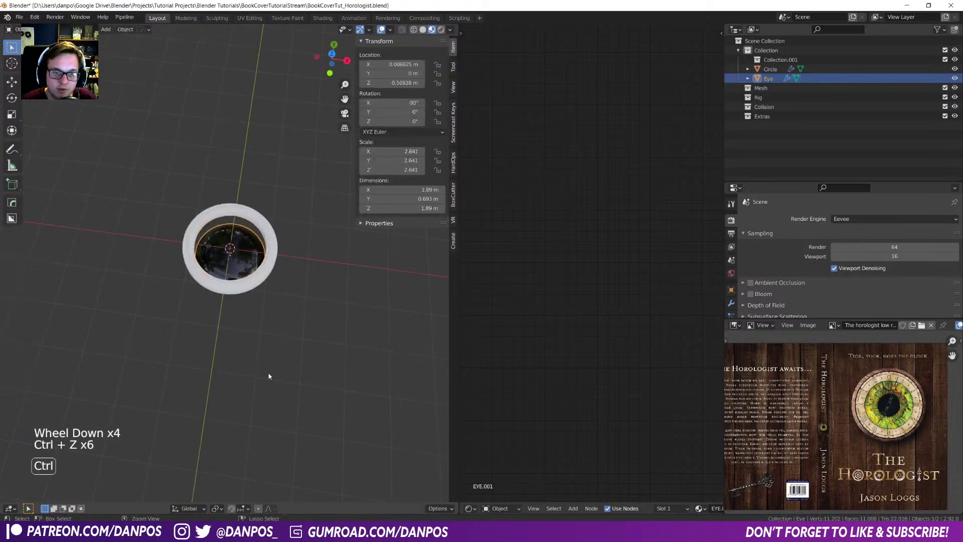
key("ctrl+z")
key("ctrl+z")
- Raise the eye along Z by about 0.47 m, and by about 0.04 m more in front view
middle_click_drag(269, 376, 267, 279)
key("g")
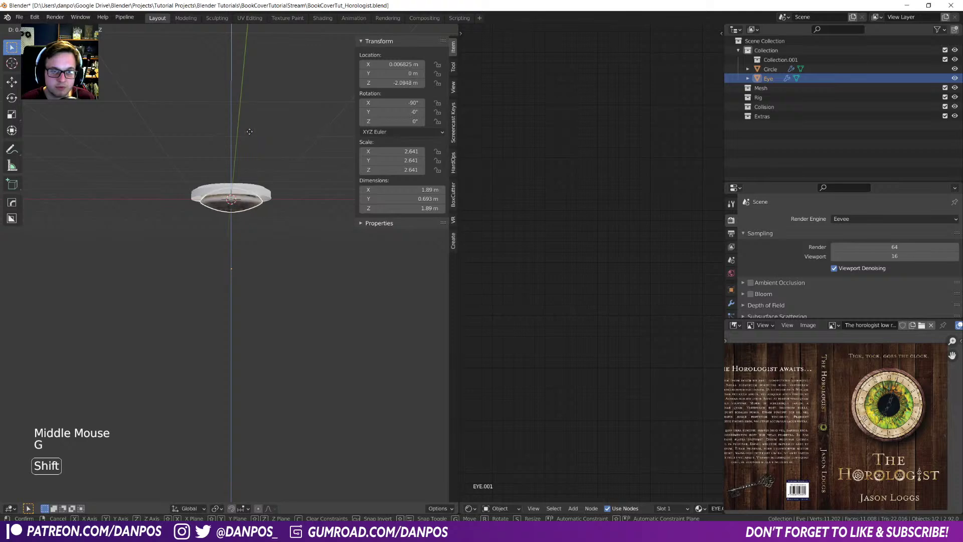
left_click(249, 133)
key("KP_7")
scroll(157, 232, "up", 5)
middle_click_drag(275, 386, 275, 351)
key("KP_1")
middle_click_drag(254, 237, 230, 359, "shift")
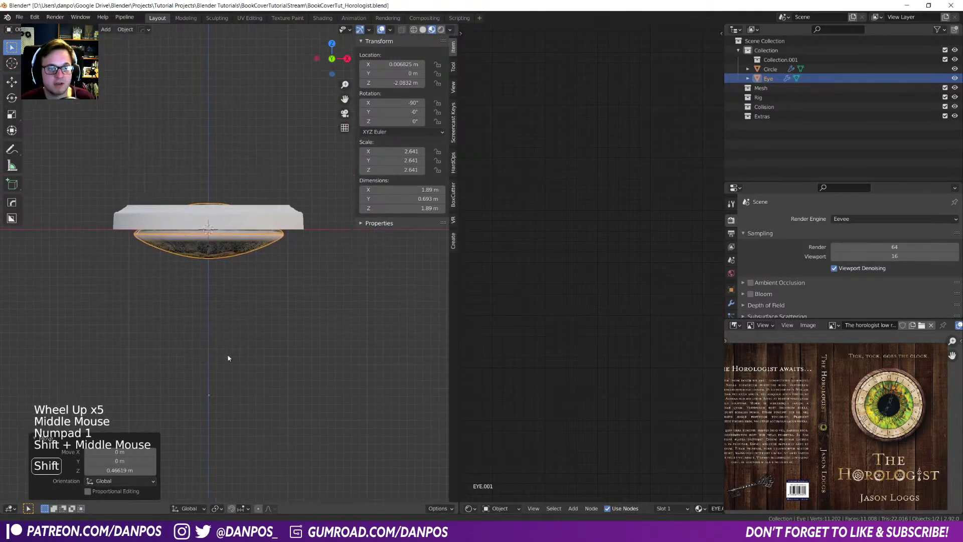
key("g")
left_click(258, 306)
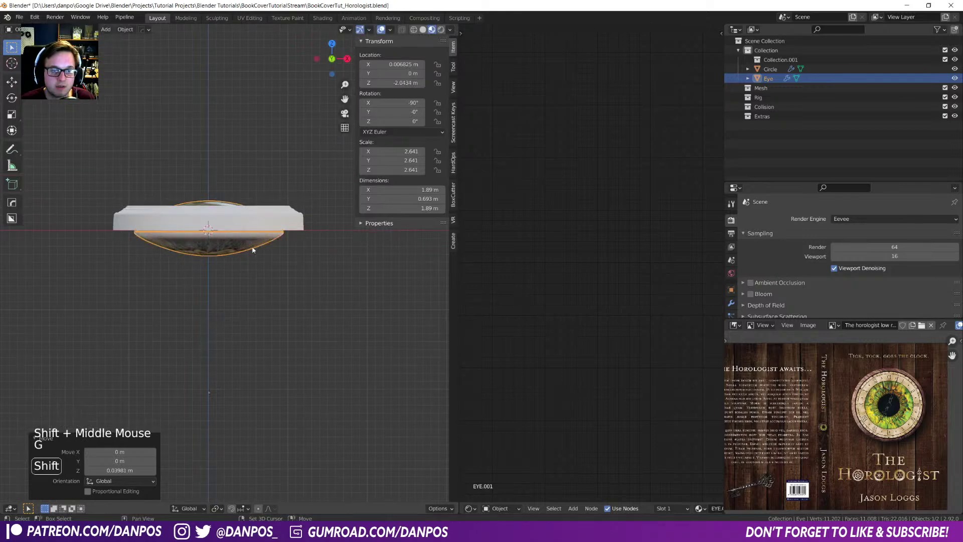
- Adjust the eye's height in the ring, raising it about 0.07 m and then lowering it about 0.15 m
key("g")
key("z")
left_click(228, 315)
mouse_move(228, 309)
middle_mouse_down()
mouse_move(227, 284)
mouse_move(234, 374)
mouse_move(233, 295)
middle_mouse_up()
key("KP_1")
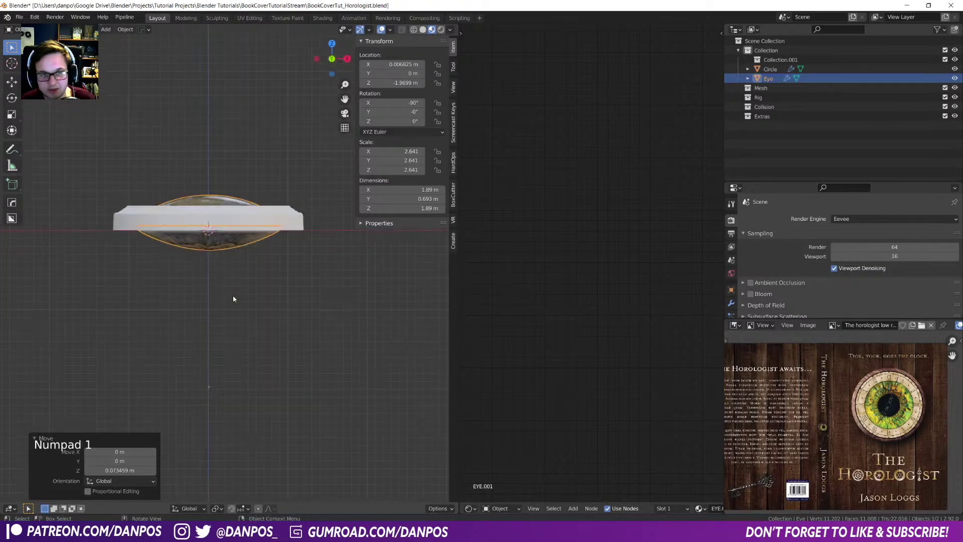
key("g")
key("z")
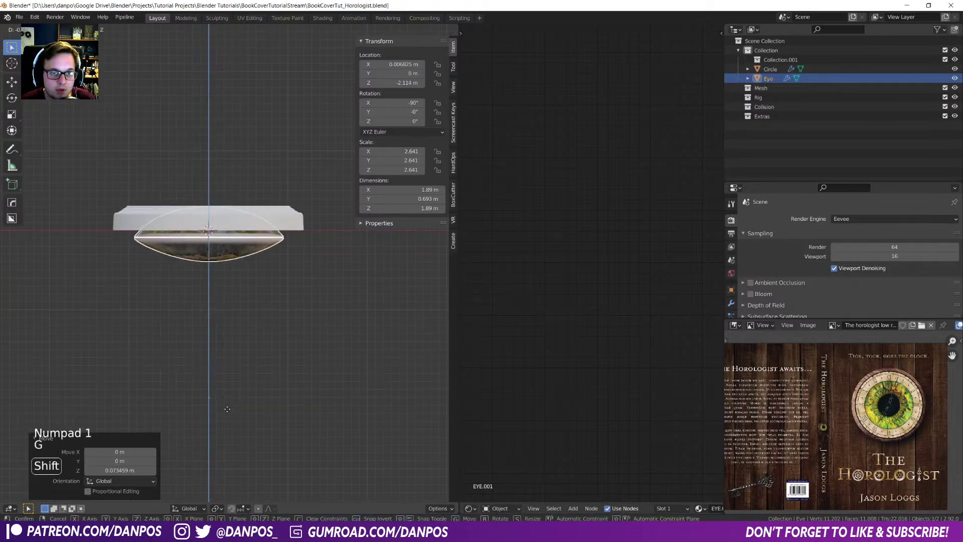
left_click(227, 404)
- Scale the eye up by about 1.087 and lower it about 0.27 m along Z
key("s")
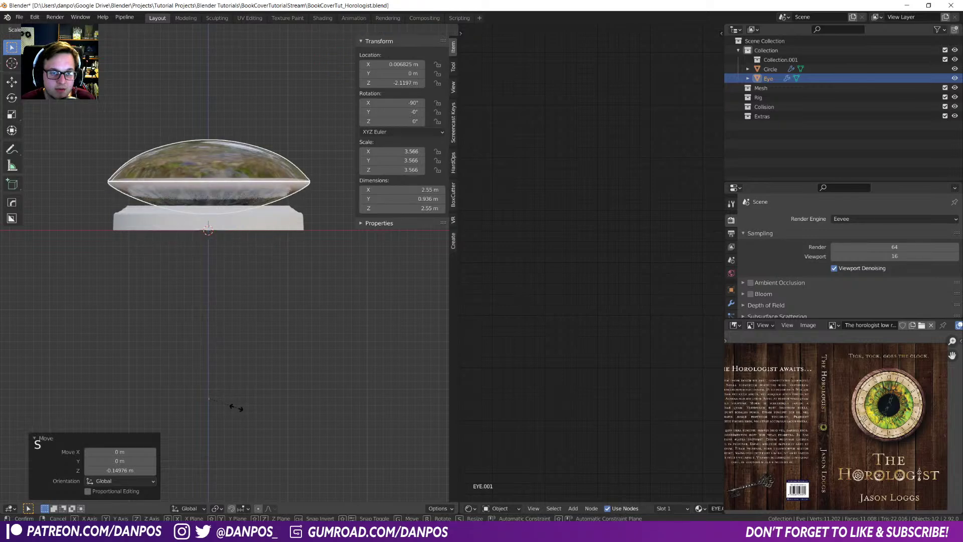
right_click(232, 409)
key("s")
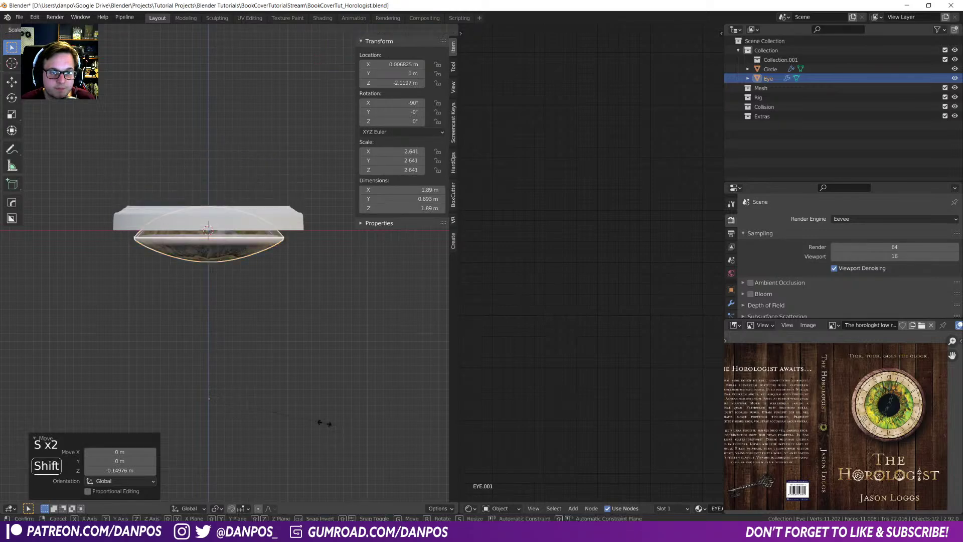
left_click(385, 349)
key("g")
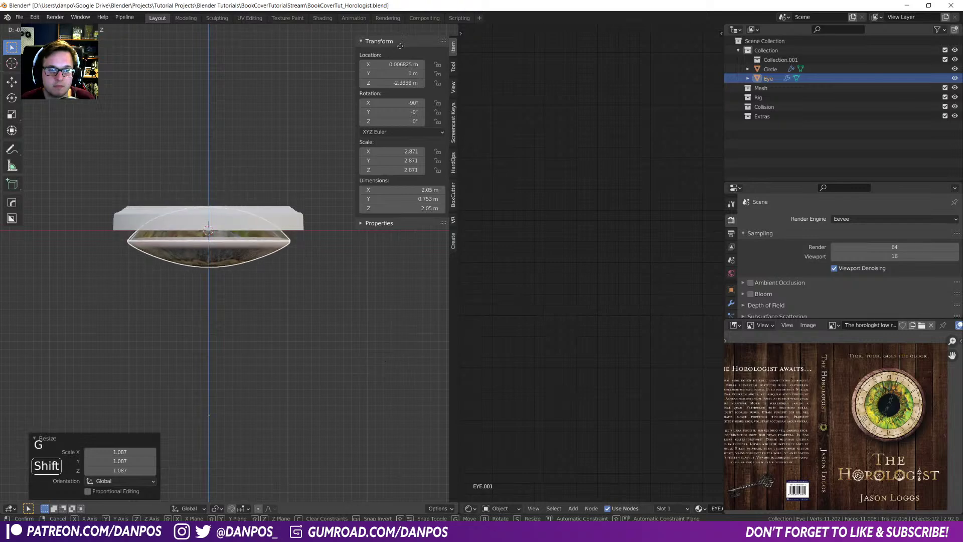
left_click(227, 275)
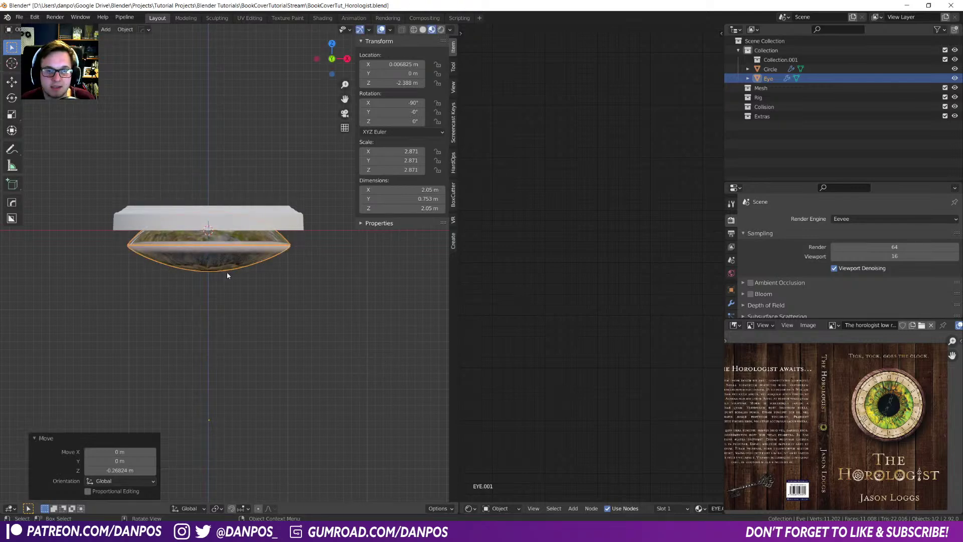
- Extend the ring's bottom edge loop downward by about 0.63 m along Z
left_click(257, 221)
key("Tab")
left_click(269, 229, "alt")
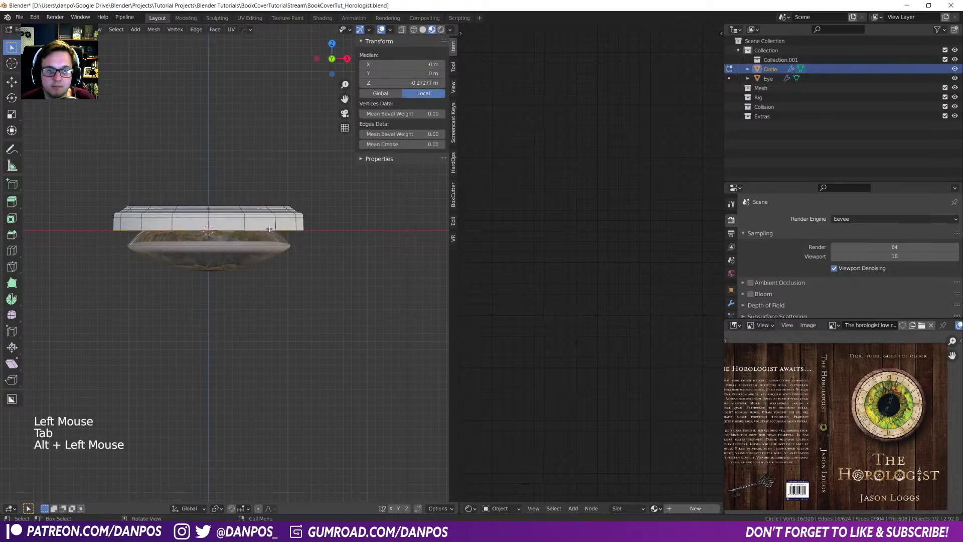
key("g")
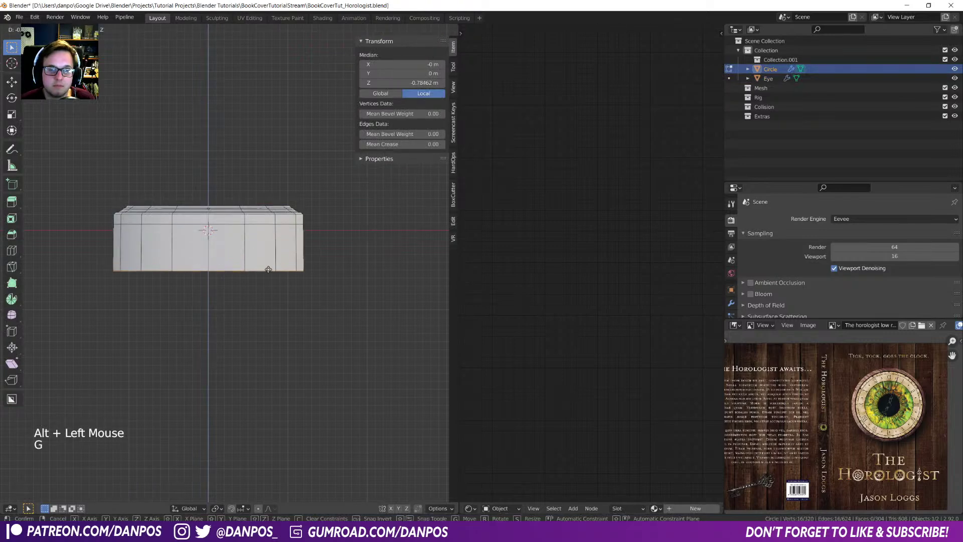
left_click(269, 278)
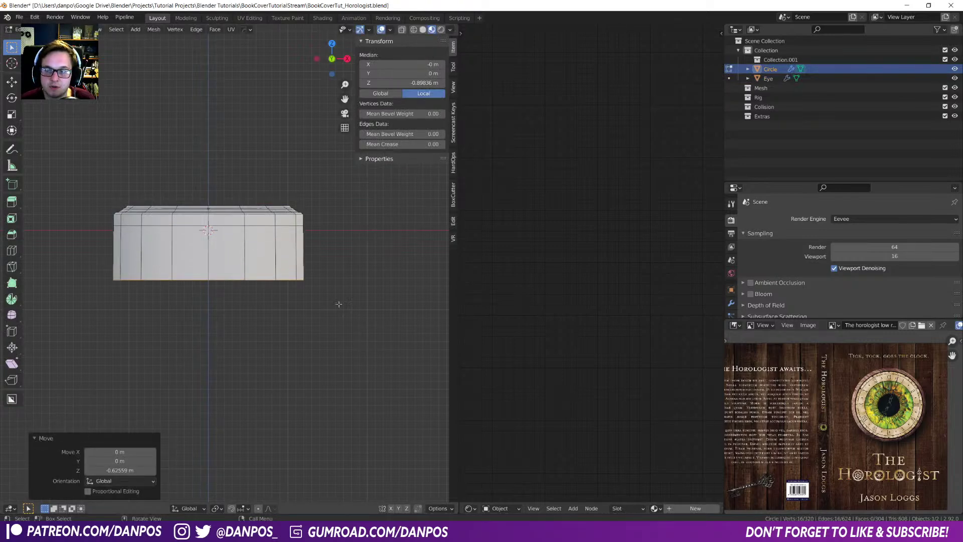
key("Tab")
- Raise the whole ring by about 0.04 m along Z
middle_click_drag(316, 286, 352, 241)
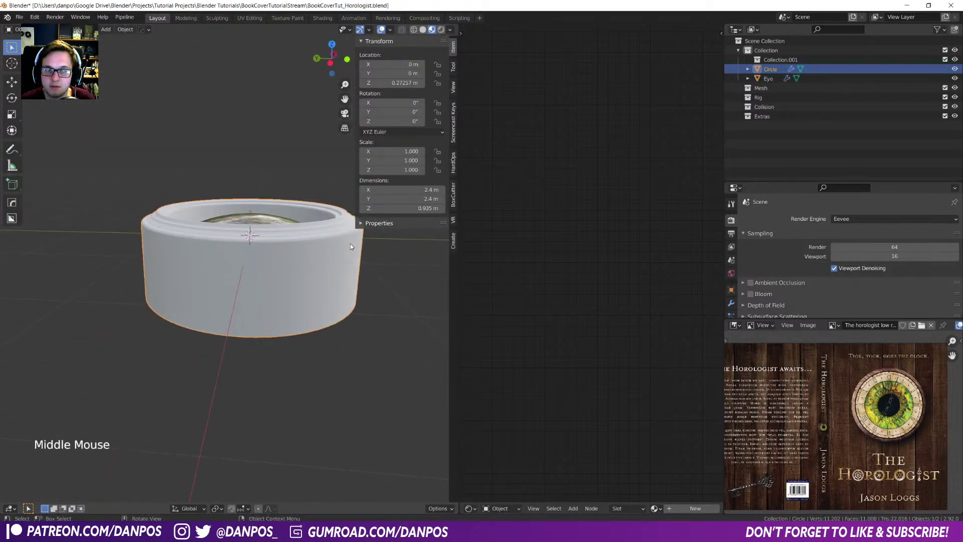
key("g")
key("z")
left_click(280, 230)
middle_click_drag(279, 230, 191, 203)
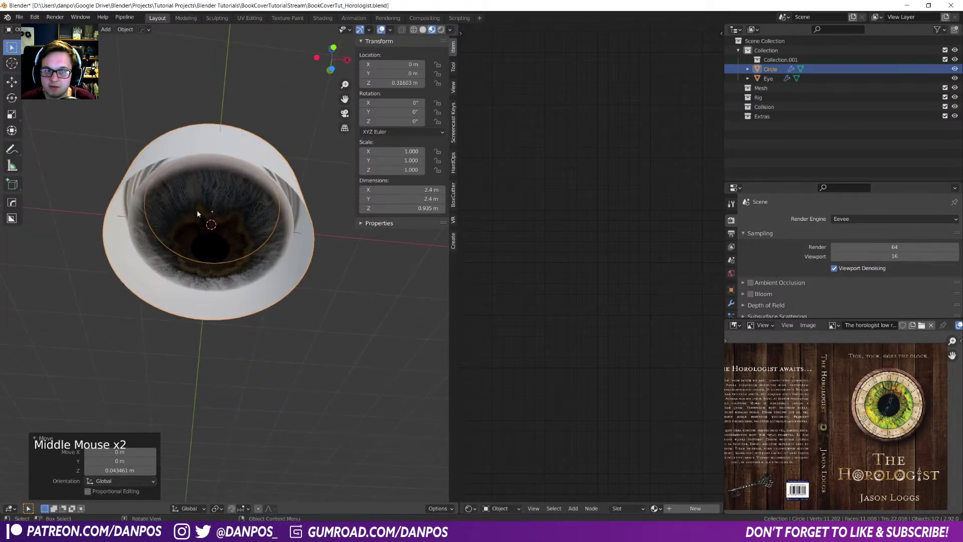
- Isolate the eye in local view and open its mesh for editing in front view
left_click(199, 215)
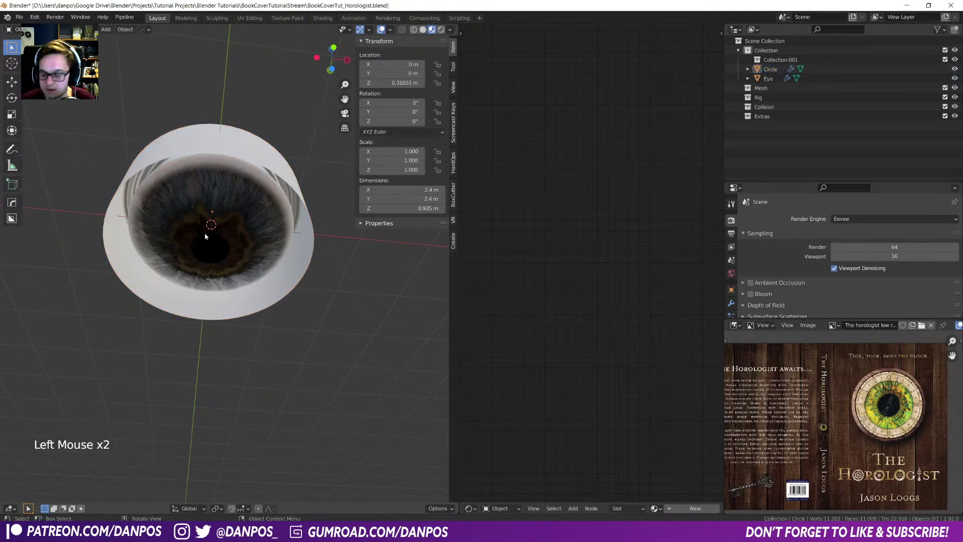
middle_click_drag(223, 213, 220, 246)
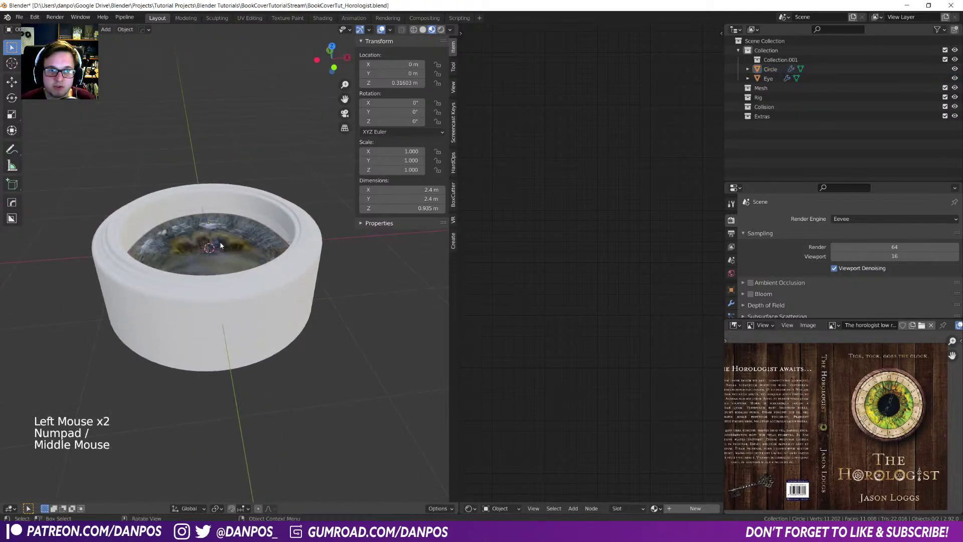
left_click(221, 244)
key("KP_Divide")
key("KP_1")
scroll(228, 246, "down", 2)
scroll(251, 281, "down", 1)
key("Tab")
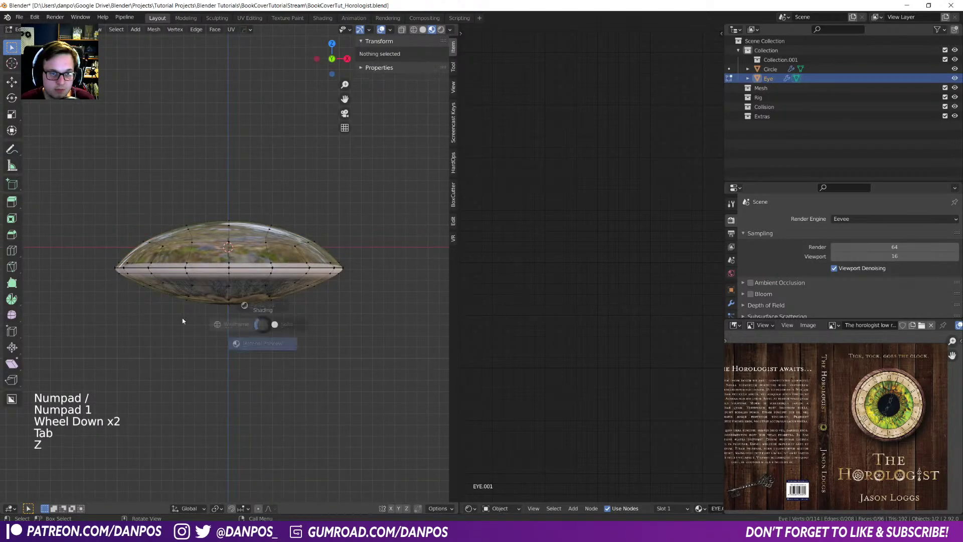
- Delete the vertices of the eye mesh's lower half, selecting through it in wireframe
key("z")
left_click_drag(374, 374, 86, 266)
key("z")
key("x")
left_click(85, 267)
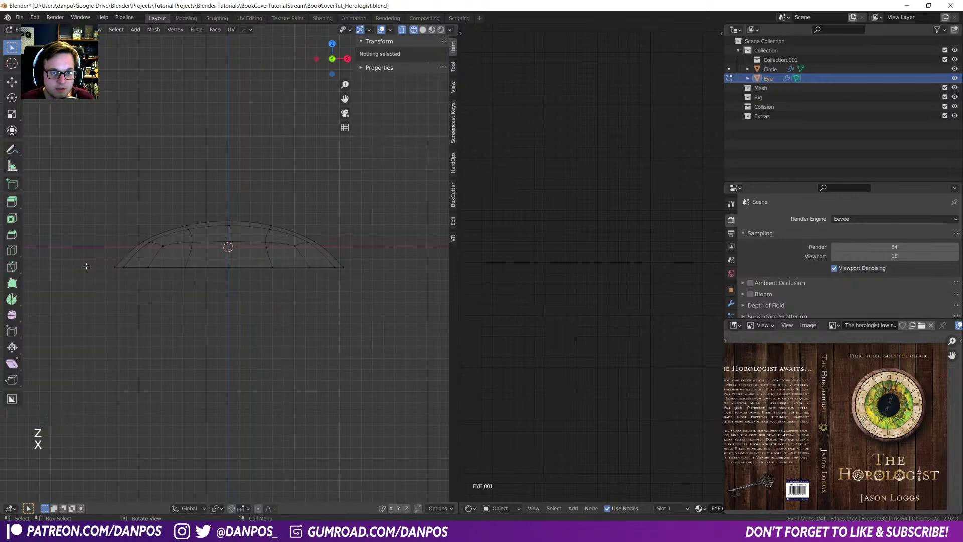
- Check the remaining dome in material preview, and undo the deletion of the eye's lower half
key("Tab")
mouse_move(114, 172)
middle_mouse_down()
mouse_move(209, 262)
mouse_move(299, 276)
mouse_move(255, 278)
mouse_move(267, 295)
mouse_move(314, 274)
middle_mouse_up()
key("z")
key("z")
key("ctrl+z")
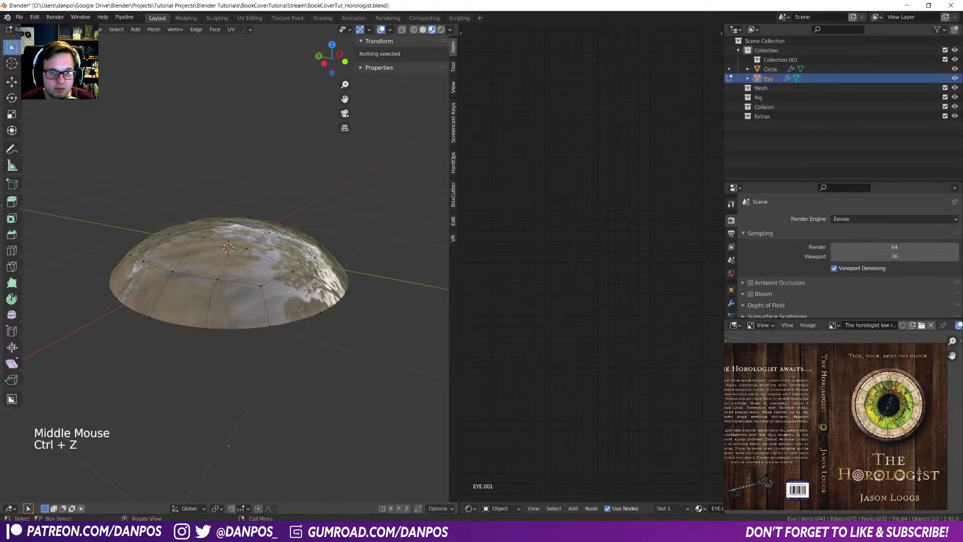
key("ctrl+z")
middle_click_drag(308, 298, 254, 282)
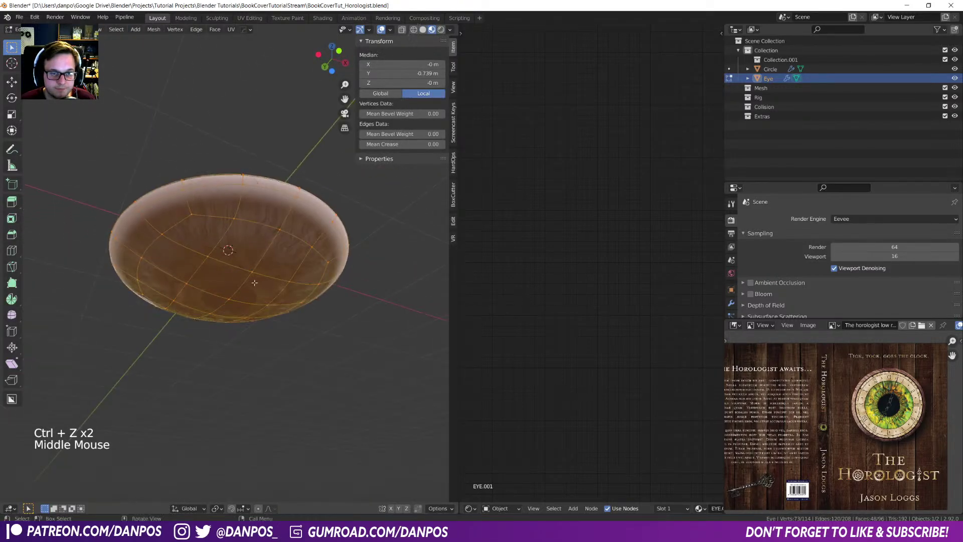
- Try deleting the eye's underside by growing a selection from its central bottom faces three times, and undo the deletion
key("Tab")
left_click_drag(196, 293, 239, 309)
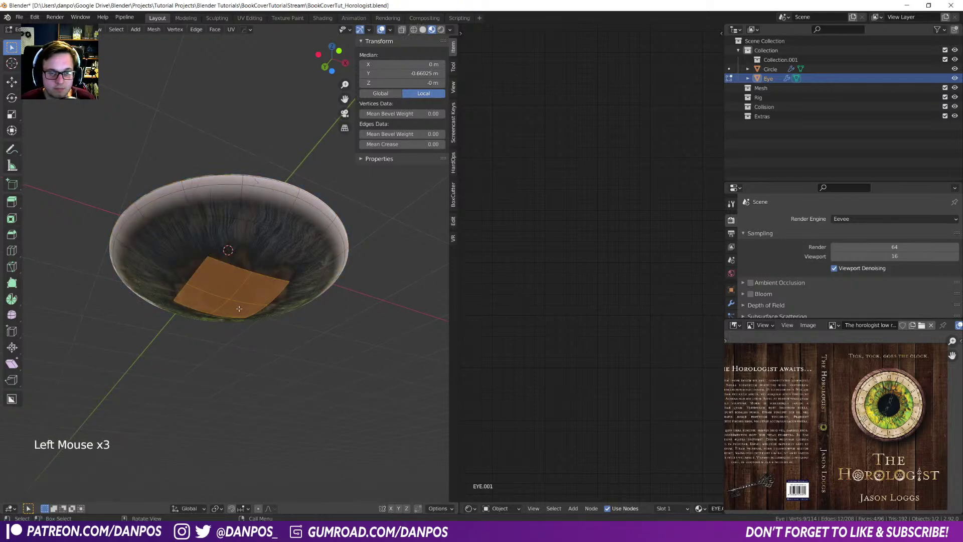
key("ctrl+KP_Add")
key("ctrl+KP_Add")
key("ctrl+KP_Add")
key("c")
key("x")
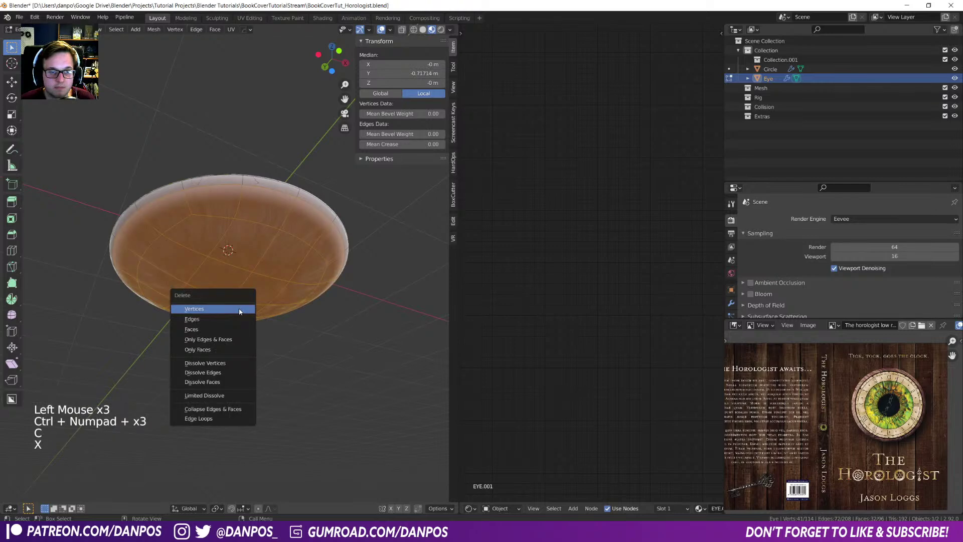
left_click(239, 311)
key("ctrl+z")
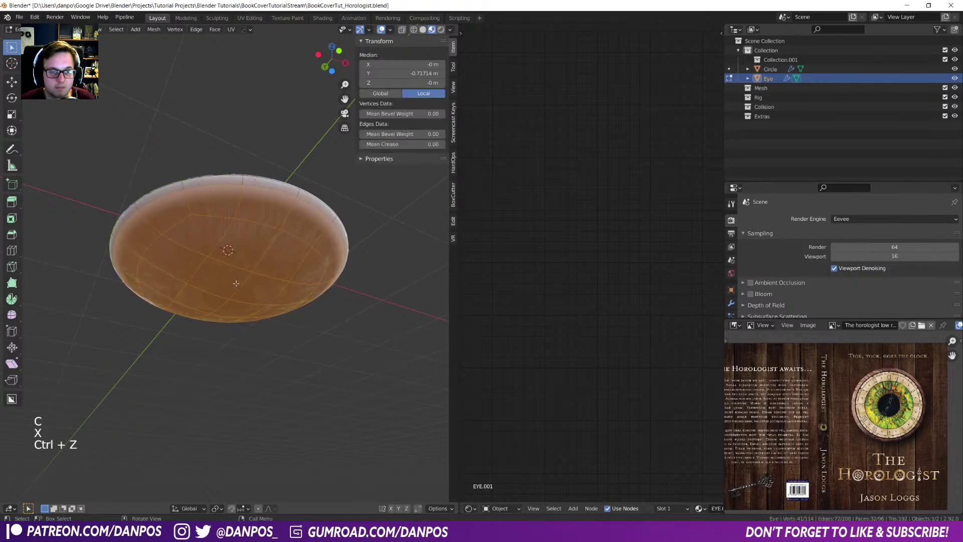
- Leave mesh editing and local view to show the eye inside the ring again
middle_click_drag(217, 251, 230, 285)
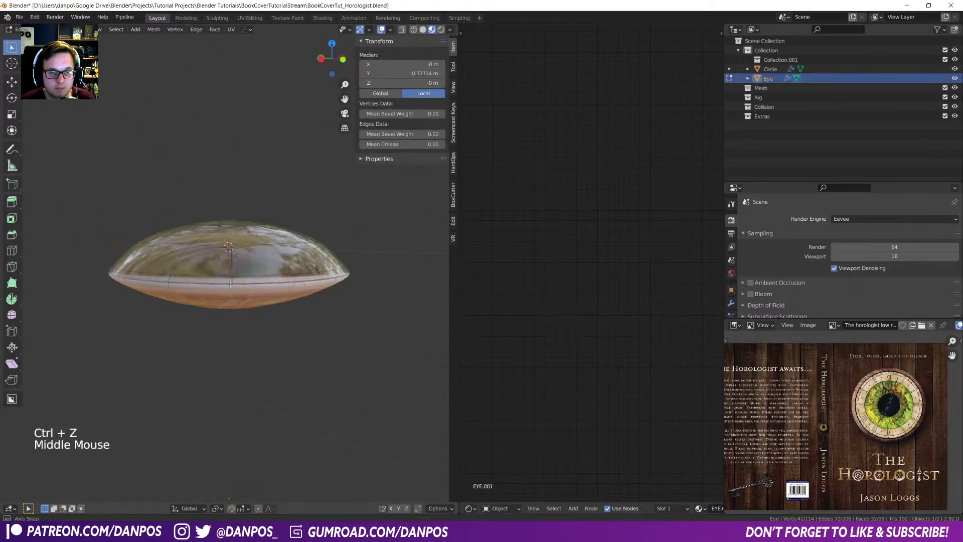
key("Tab")
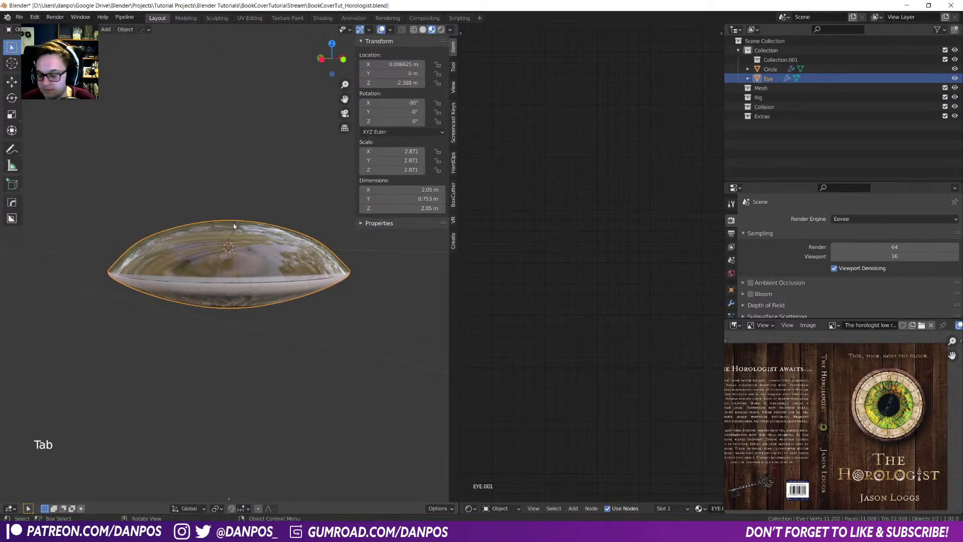
key("KP_Divide")
middle_click_drag(234, 226, 272, 261)
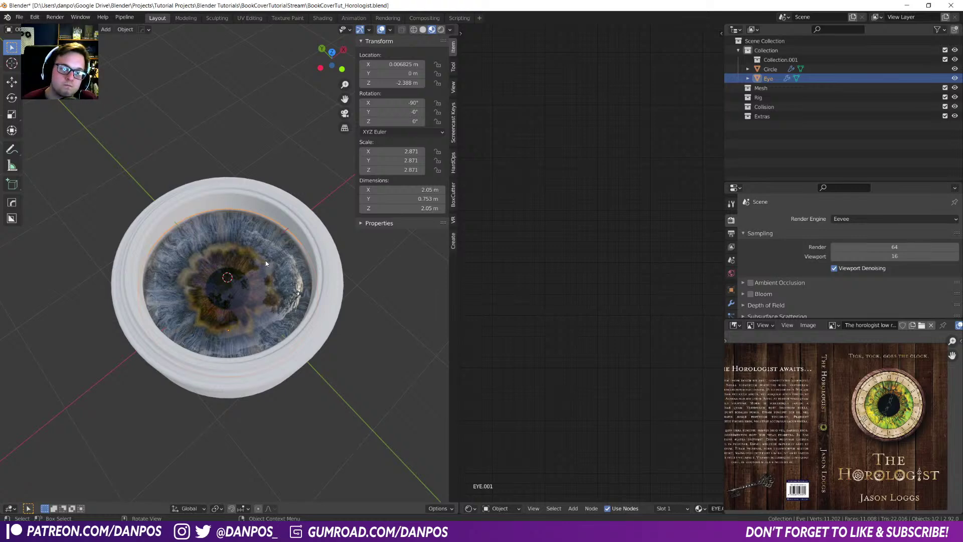
mouse_move(265, 263)
middle_mouse_down()
mouse_move(249, 222)
mouse_move(258, 253)
middle_mouse_up()
- Try moving and hiding a single face of the eye's glass dome, and undo the hiding
key("Tab")
left_click(240, 251)
key("g")
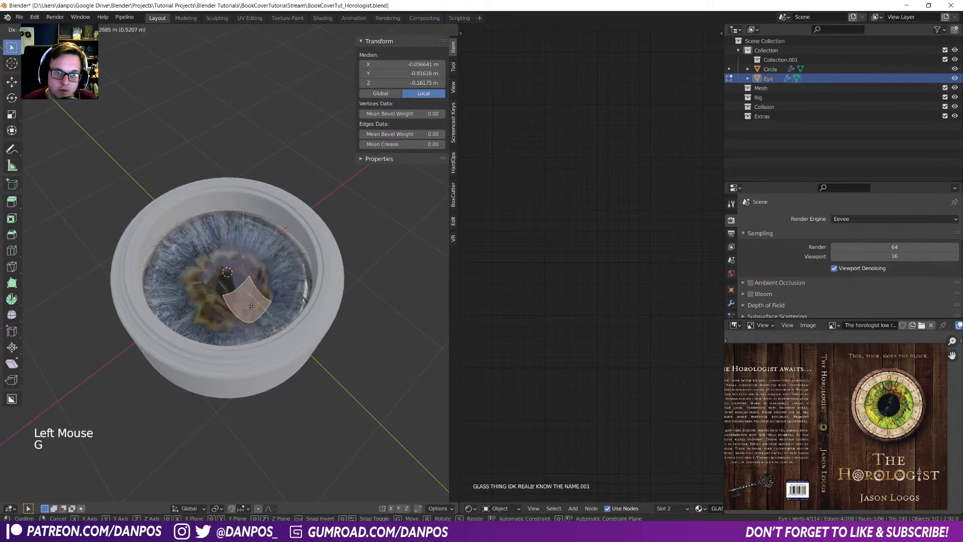
left_click(253, 239)
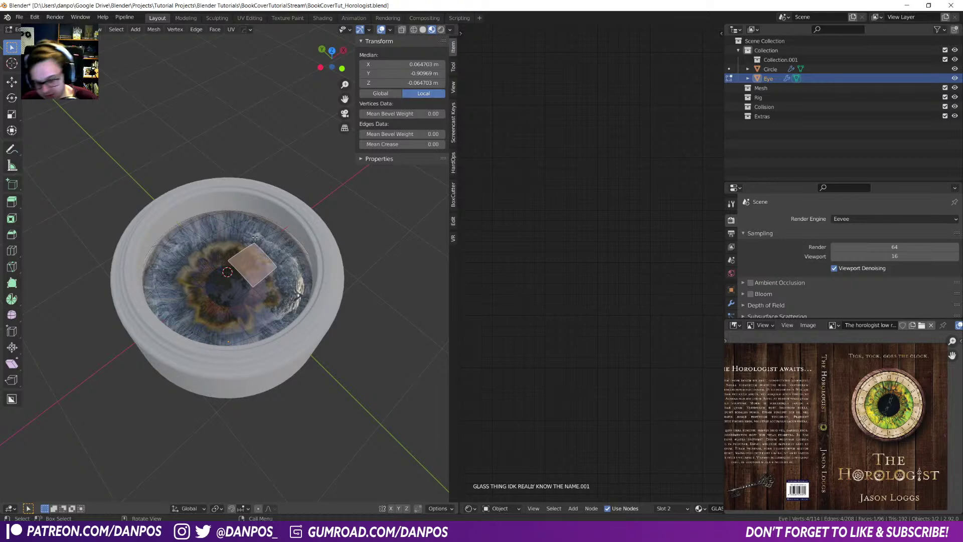
key("h")
middle_click_drag(255, 238, 248, 256)
scroll(269, 299, "up", 3)
key("ctrl+z")
left_click(211, 278)
middle_click_drag(168, 310, 212, 308)
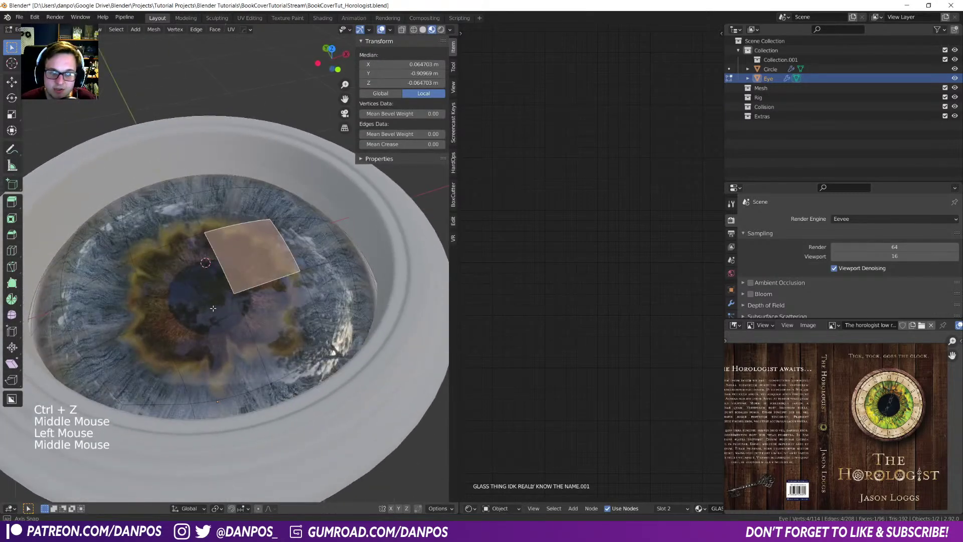
- Select a face near the glass dome's centre, grow the selection three times, and switch to front view
left_click(198, 276)
key("ctrl+KP_Add")
key("ctrl+KP_Add")
key("ctrl+KP_Add")
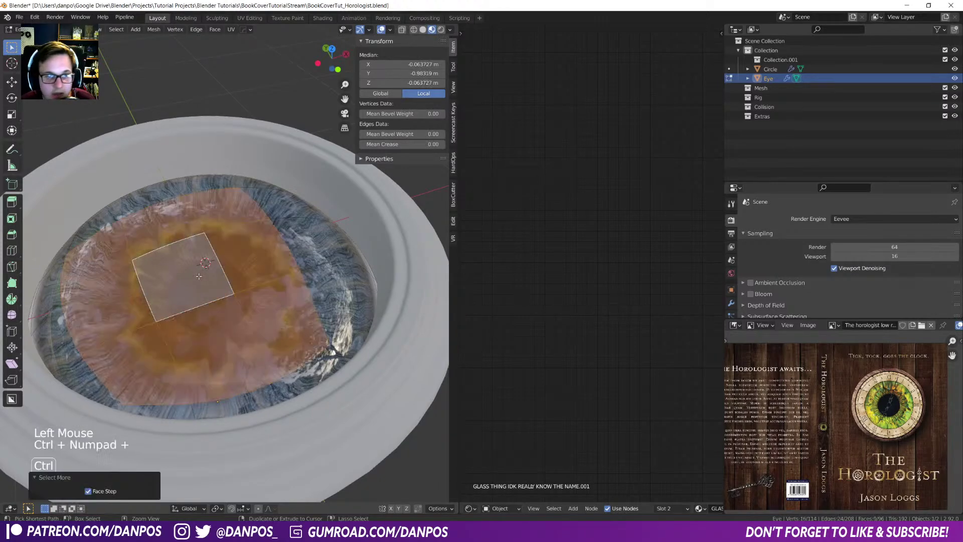
middle_click_drag(198, 277, 177, 179)
scroll(177, 178, "down", 2)
key("KP_1")
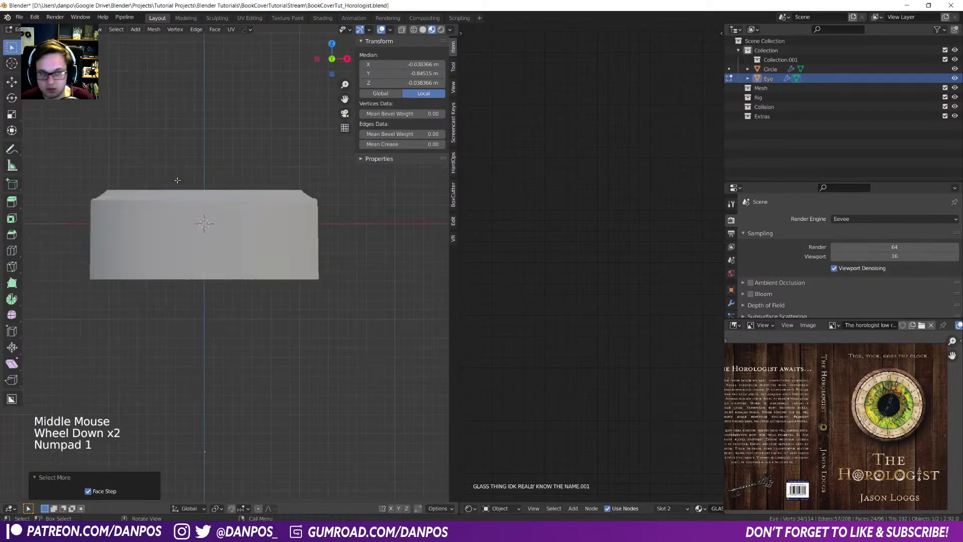
- Separate the eye mesh's lower half into its own object, selecting it through the model in wireframe
mouse_move(255, 263)
middle_mouse_down()
mouse_move(262, 232)
mouse_move(215, 273)
middle_mouse_up()
key("z")
left_click(213, 330)
mouse_move(213, 331)
middle_mouse_down()
mouse_move(239, 466)
mouse_move(185, 310)
mouse_move(209, 342)
middle_mouse_up()
key("KP_1")
key("z")
scroll(325, 326, "up", 2)
left_click_drag(357, 352, 35, 232)
key("p")
left_click(137, 277)
key("Tab")
- Return to material preview and raise the eye's upper glass dome about 0.46 m along Z
key("z")
left_click(275, 261)
mouse_move(154, 251)
middle_mouse_down()
mouse_move(145, 255)
mouse_move(159, 285)
mouse_move(203, 281)
mouse_move(237, 309)
middle_mouse_up()
left_click(185, 269)
key("z")
left_click(189, 312)
left_click(237, 308)
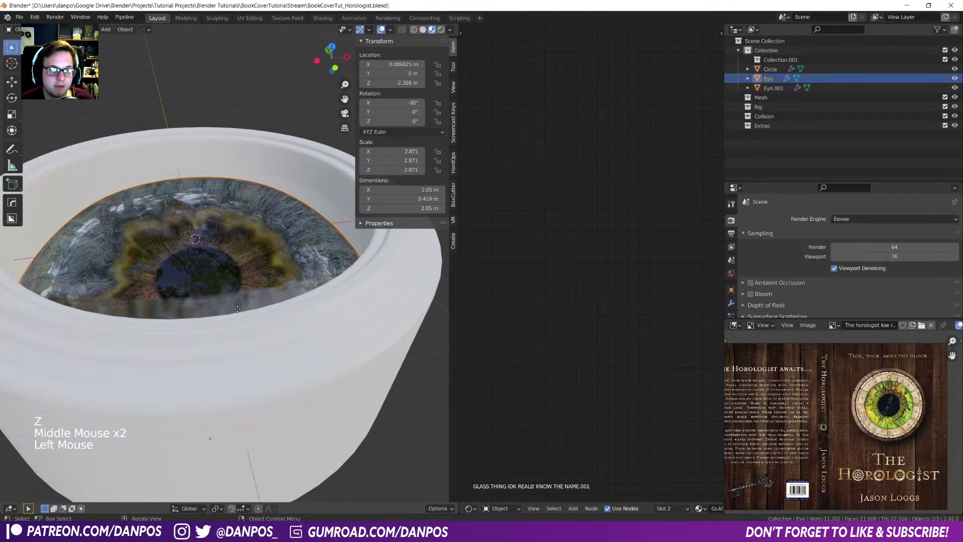
key("g")
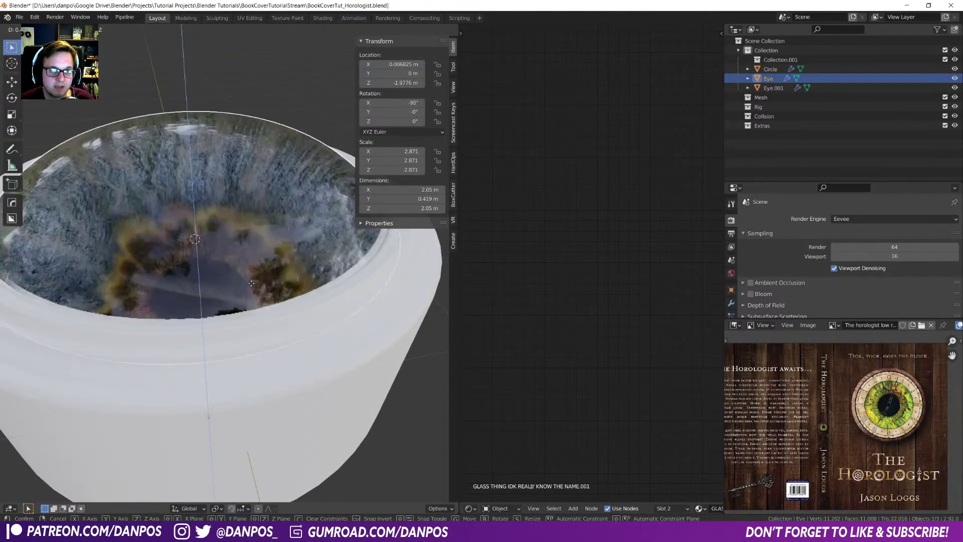
left_click(252, 284)
- Flatten the glass dome to 0.543 of its height along Z and raise it about 1.01 m
middle_click_drag(253, 285, 263, 296)
scroll(262, 295, "down", 2)
key("s")
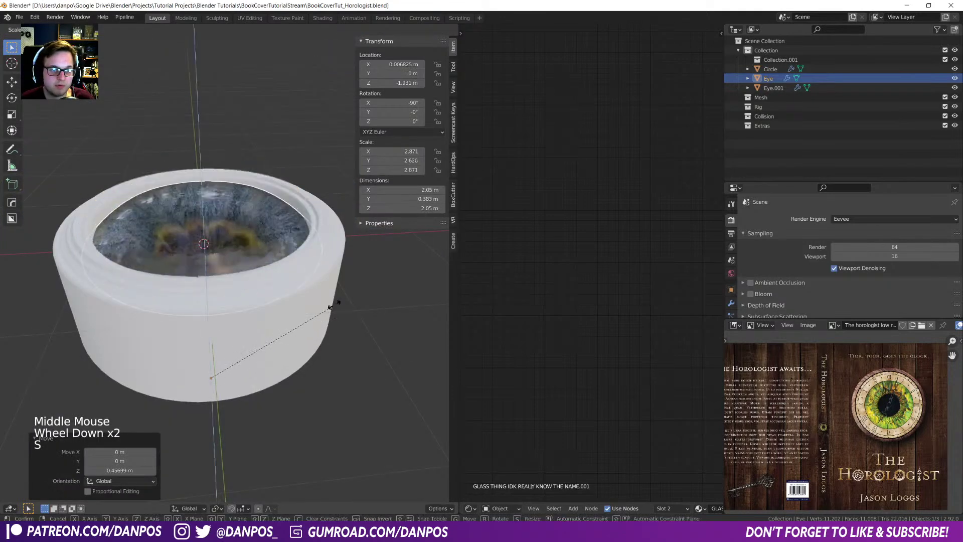
left_click(283, 336)
key("g")
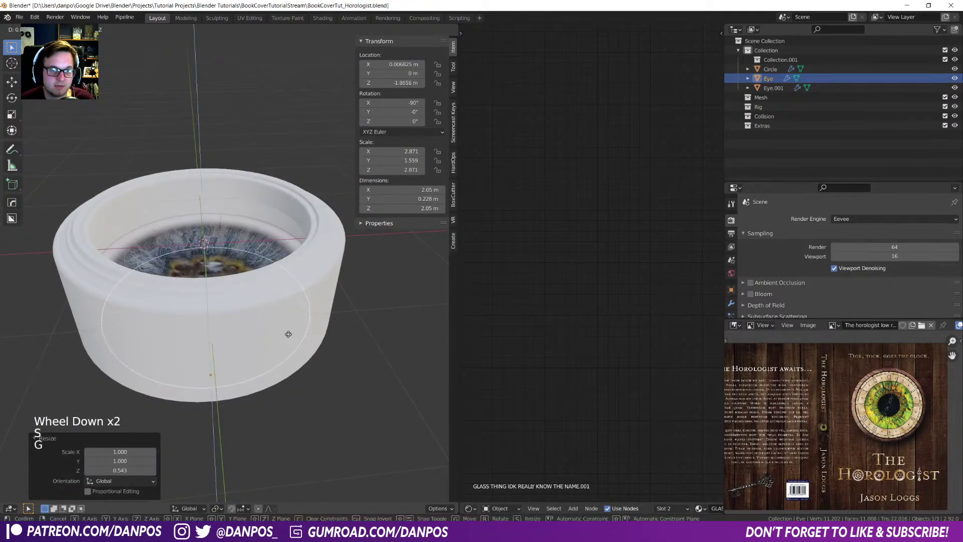
left_click(277, 283)
middle_click_drag(277, 283, 243, 236)
left_click(244, 235)
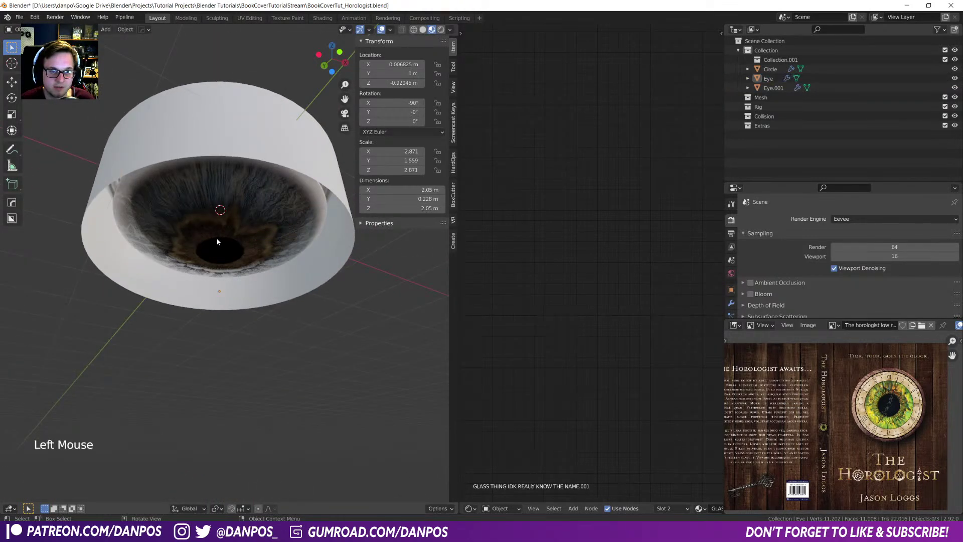
key("s")
key("z")
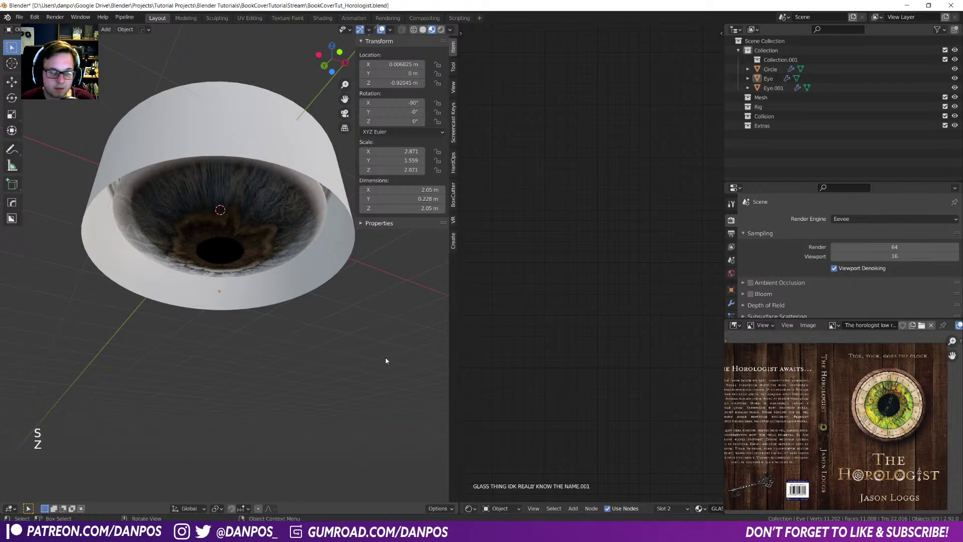
key("z")
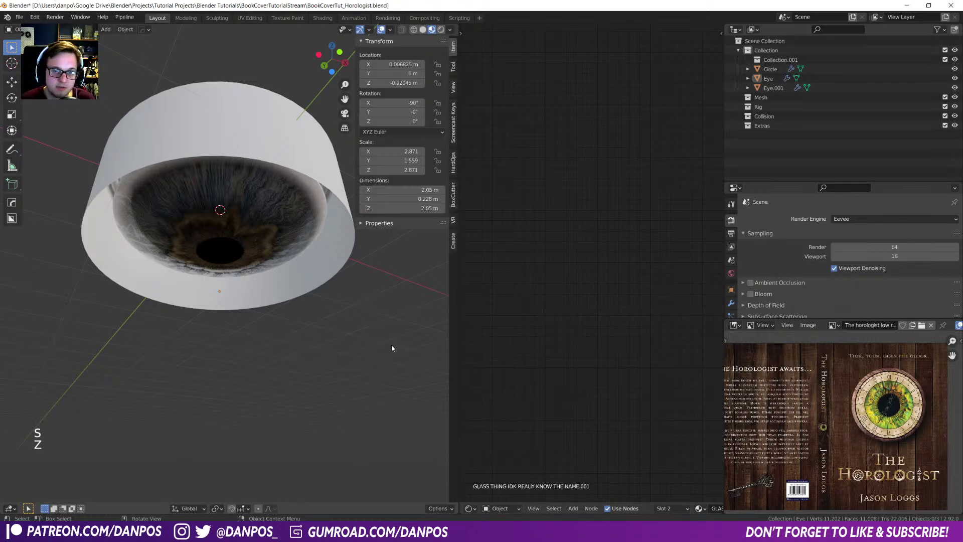
- Hide the ring to expose both separated halves of the eye
middle_click_drag(212, 190, 221, 243)
left_click(220, 239)
key("g")
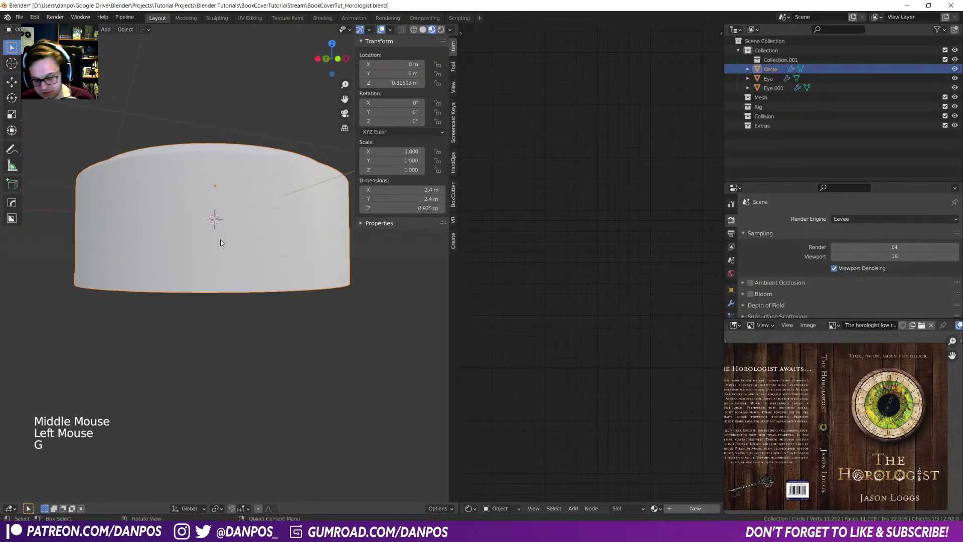
key("h")
left_click(295, 285)
scroll(310, 296, "down", 4)
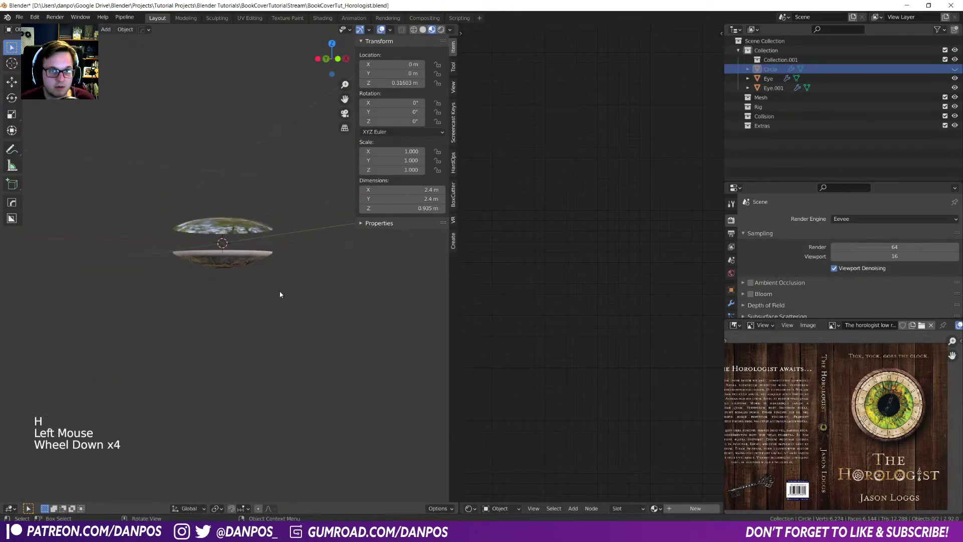
- Flatten the eye's lower iris half to 0.546 along Z and raise it about 1.25 m
left_click(220, 265)
key("s")
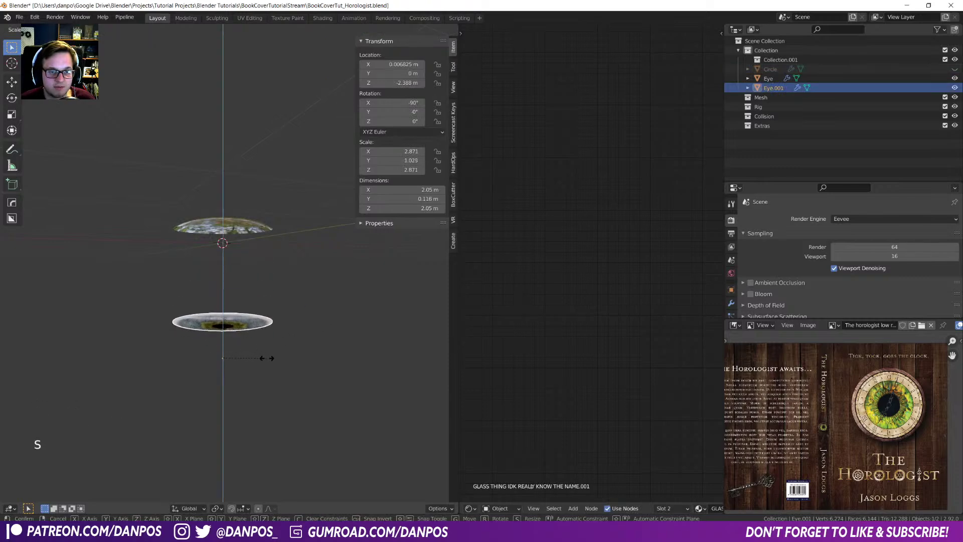
left_click(288, 355)
key("g")
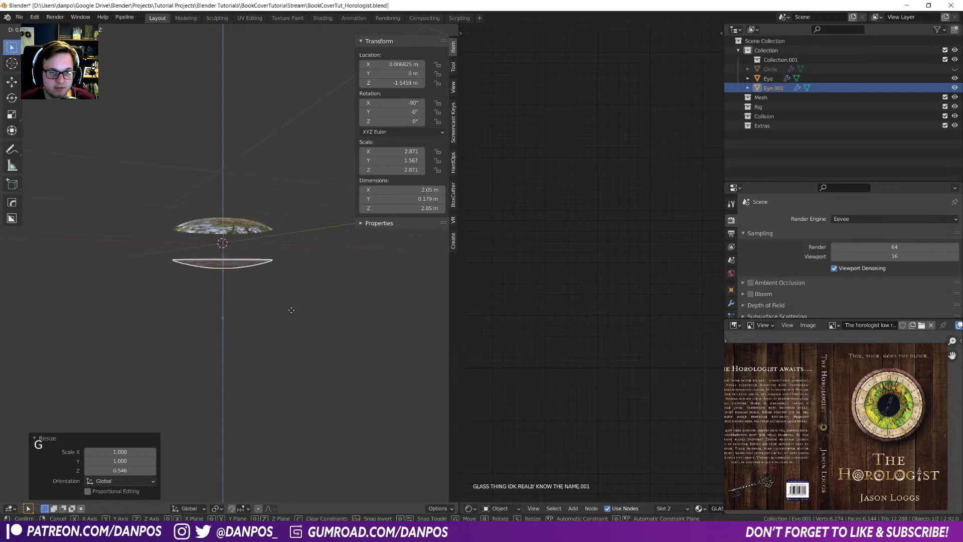
left_click(291, 298)
- Unhide the ring and inspect how the two eye halves sit inside it from above
key("alt+h")
middle_click_drag(291, 297, 294, 337)
scroll(276, 321, "up", 5)
mouse_move(266, 308)
middle_mouse_down()
mouse_move(252, 306)
mouse_move(258, 316)
middle_mouse_up()
scroll(507, 241, "down", 4)
- Bring all nodes of the glass material into view in the shader editor
key("a")
key("KP_Decimal")
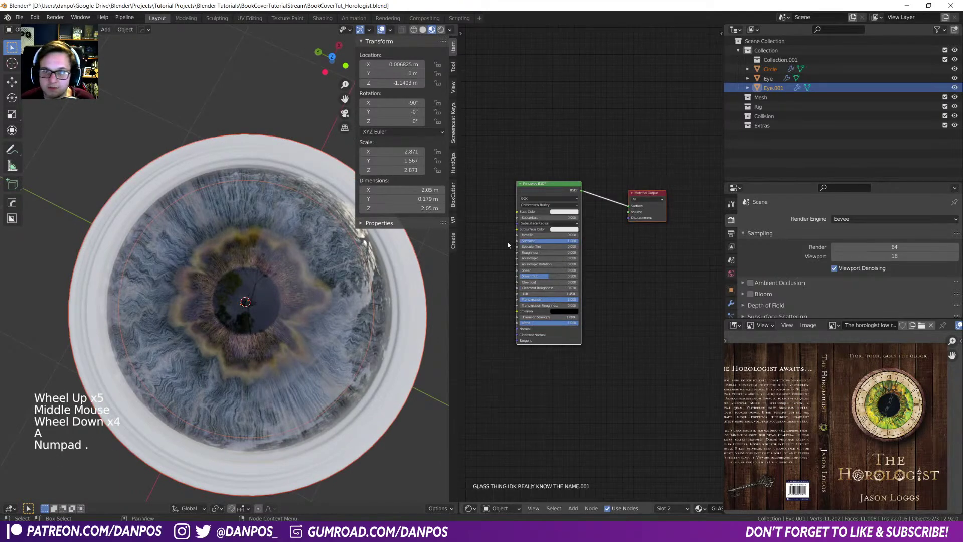
scroll(507, 240, "up", 4)
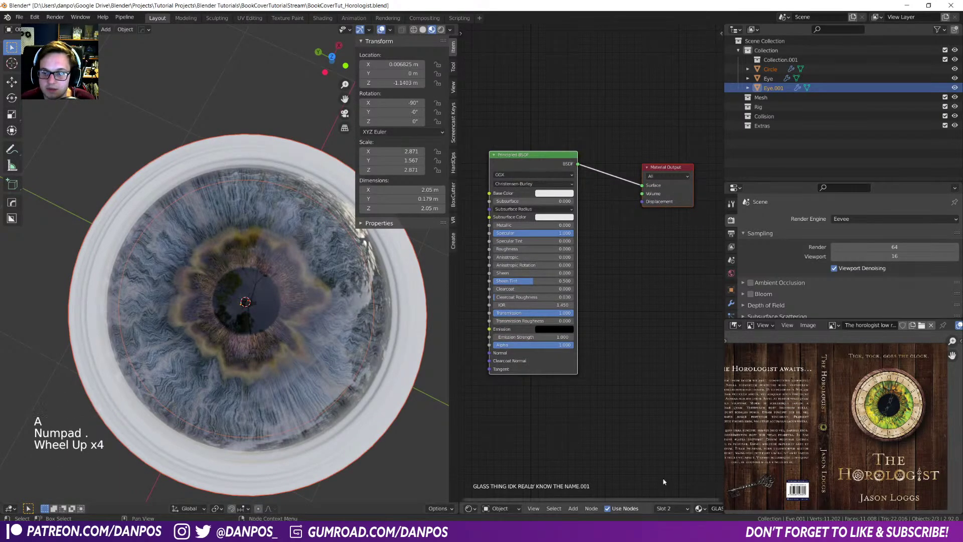
- Switch the shader editor to the EYE.001 material slot and frame its Eye V 2.0 node beside the eye
left_click(678, 508)
left_click(662, 446)
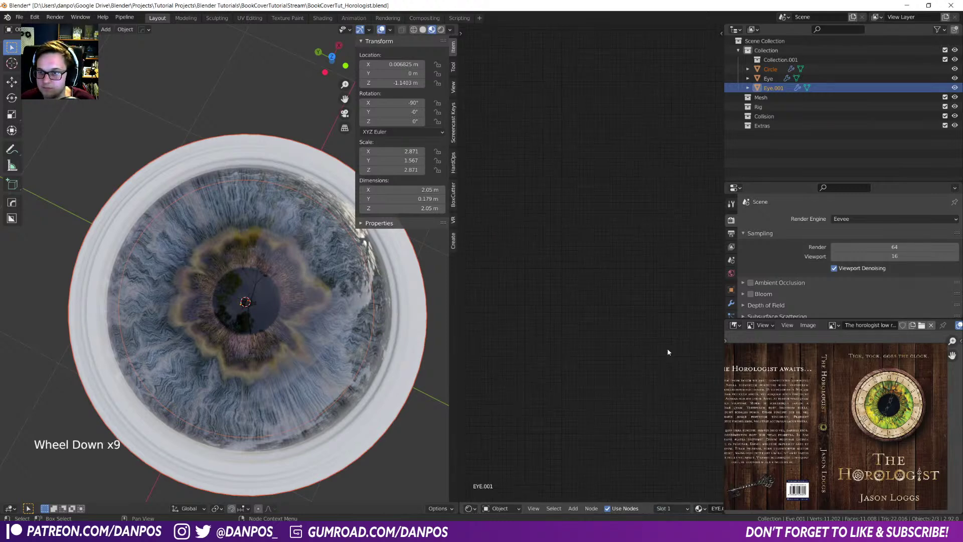
key("a")
key("KP_Decimal")
scroll(616, 315, "up", 9)
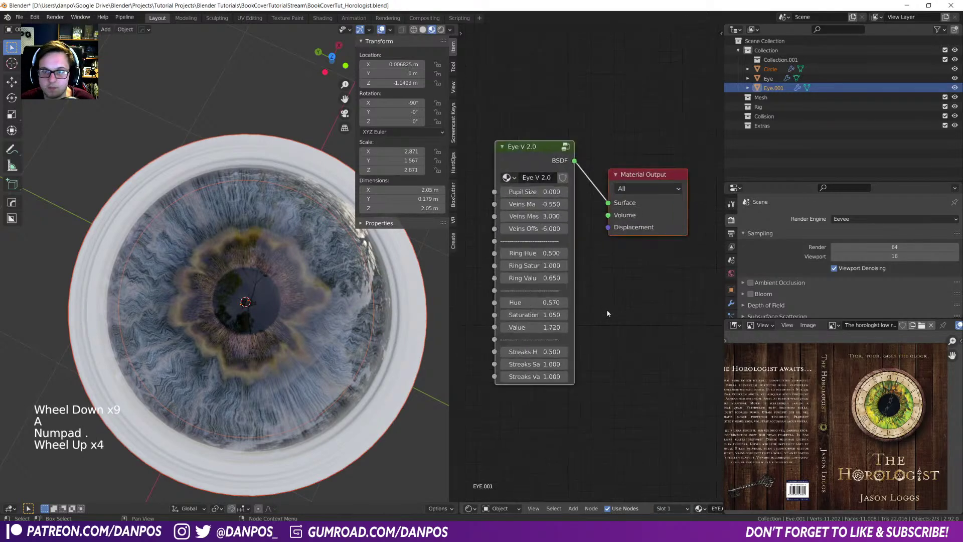
scroll(312, 330, "up", 4)
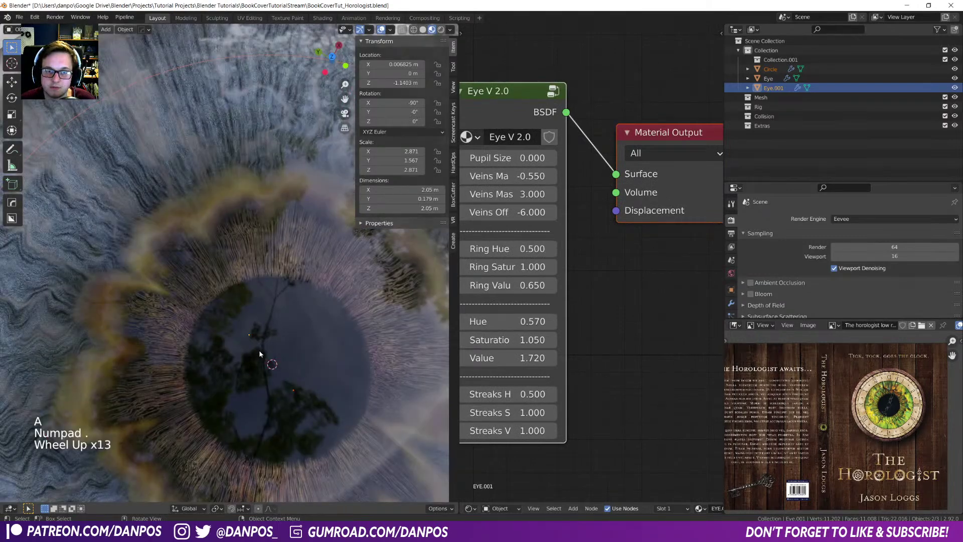
scroll(260, 353, "down", 4)
middle_click_drag(287, 346, 258, 359, "shift")
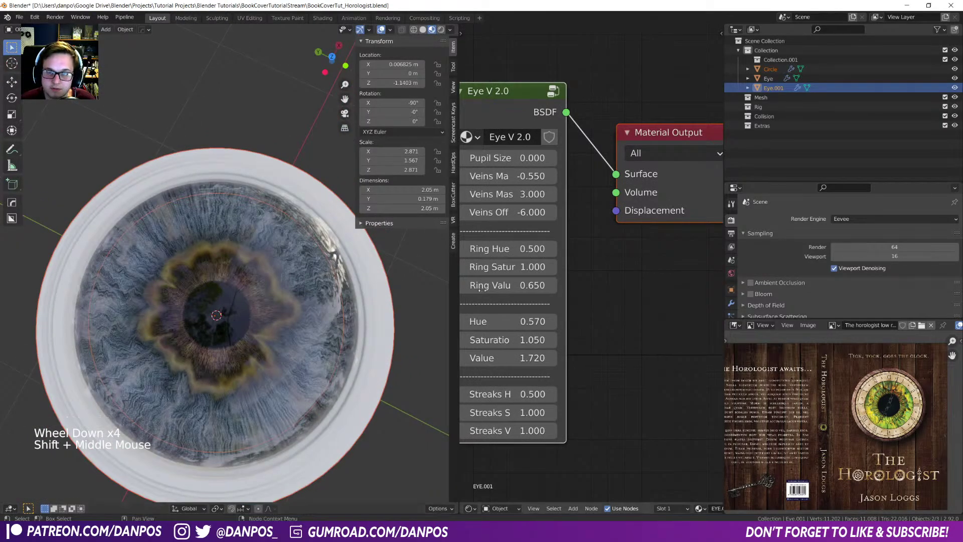
scroll(486, 310, "down", 1)
middle_click_drag(487, 310, 564, 313)
scroll(542, 271, "down", 1)
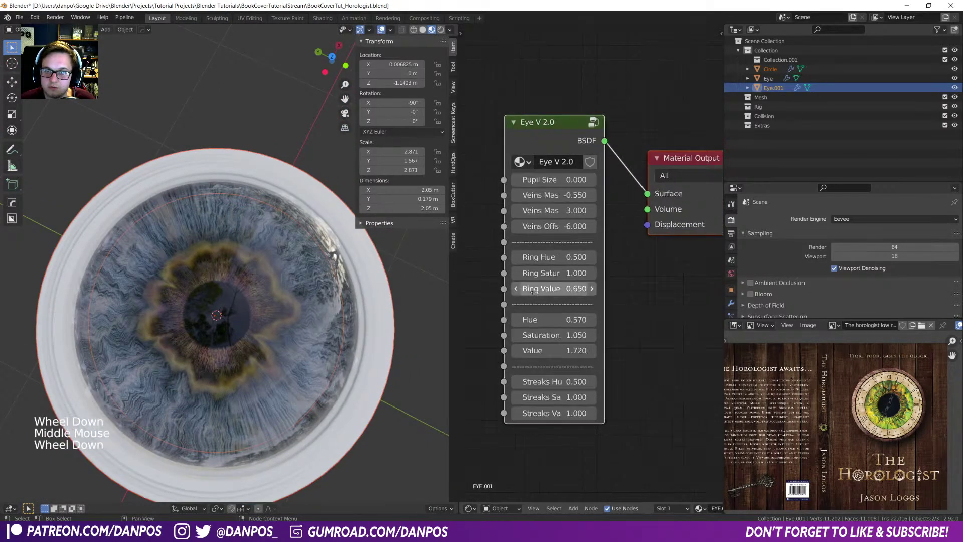
- Turn the iris green with Hue 0.150, Saturation 1.820 and Ring Hue 0.510 on the Eye V 2.0 node
mouse_move(543, 257)
left_mouse_down()
mouse_move(562, 257)
mouse_move(521, 257)
mouse_move(546, 257)
left_mouse_up()
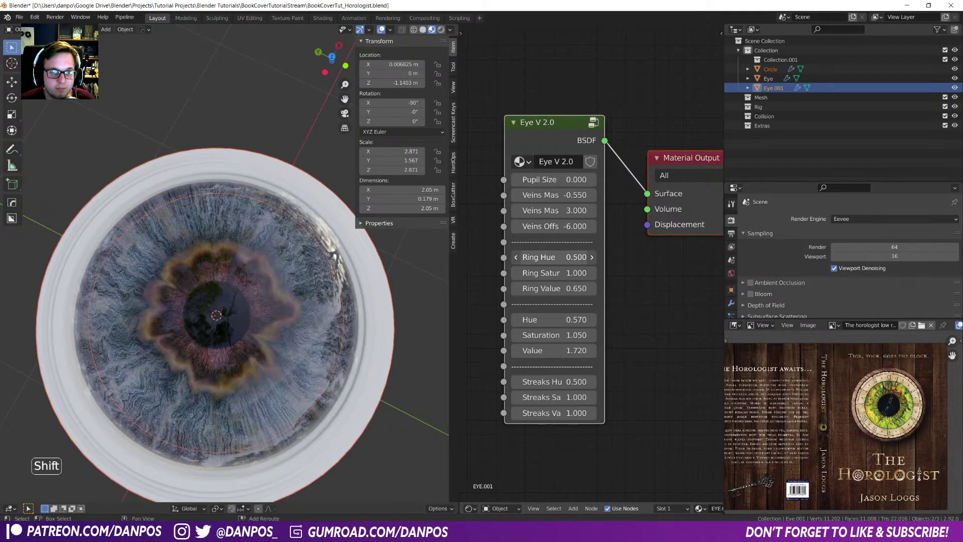
left_click_drag(551, 257, 547, 258, "shift")
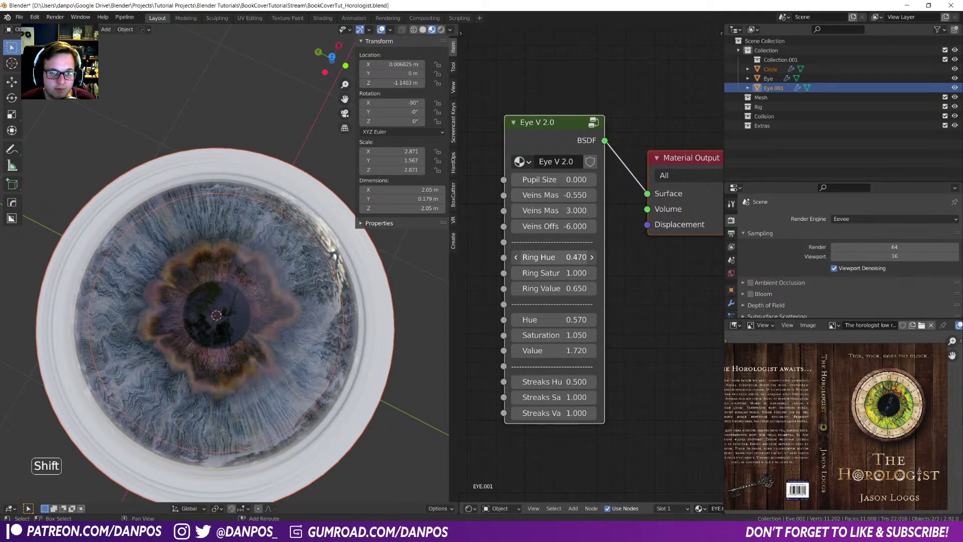
left_click_drag(552, 319, 557, 319, "shift")
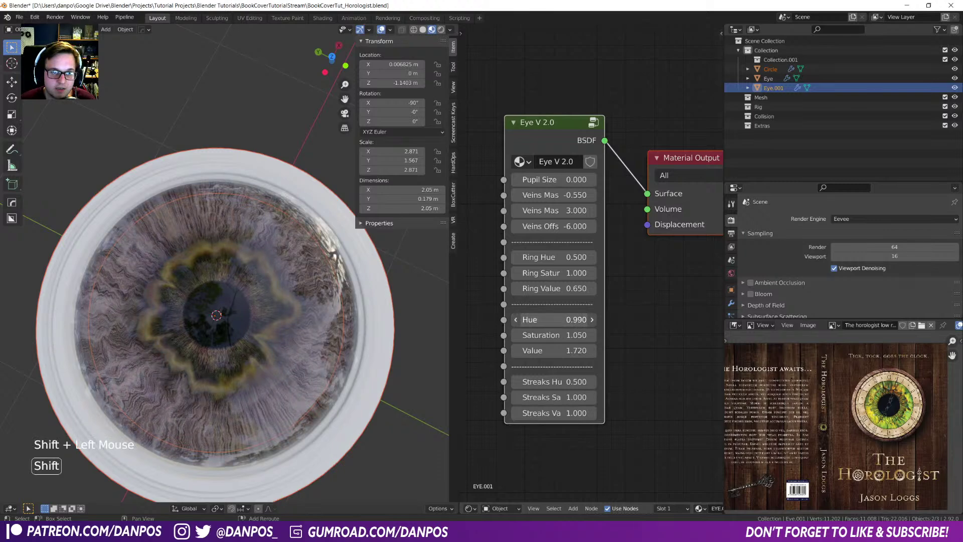
left_click_drag(552, 335, 548, 335, "shift")
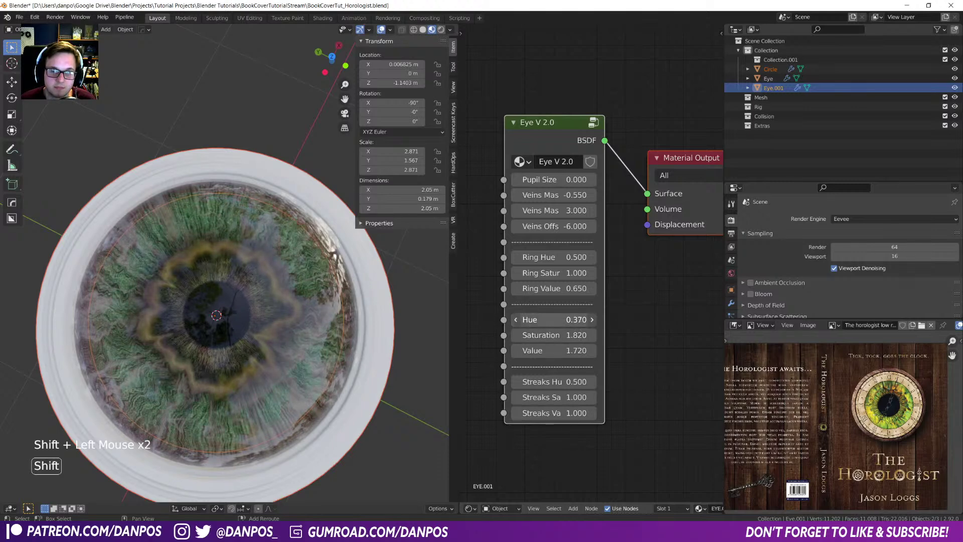
left_click_drag(552, 319, 546, 319, "shift")
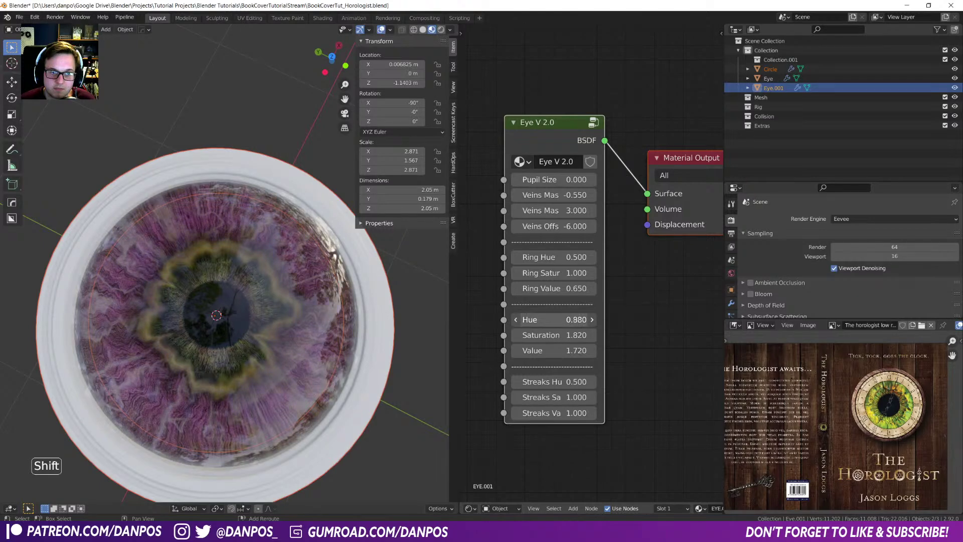
mouse_move(551, 320)
left_mouse_down("shift")
mouse_move(543, 319)
mouse_move(554, 320)
left_mouse_up("shift")
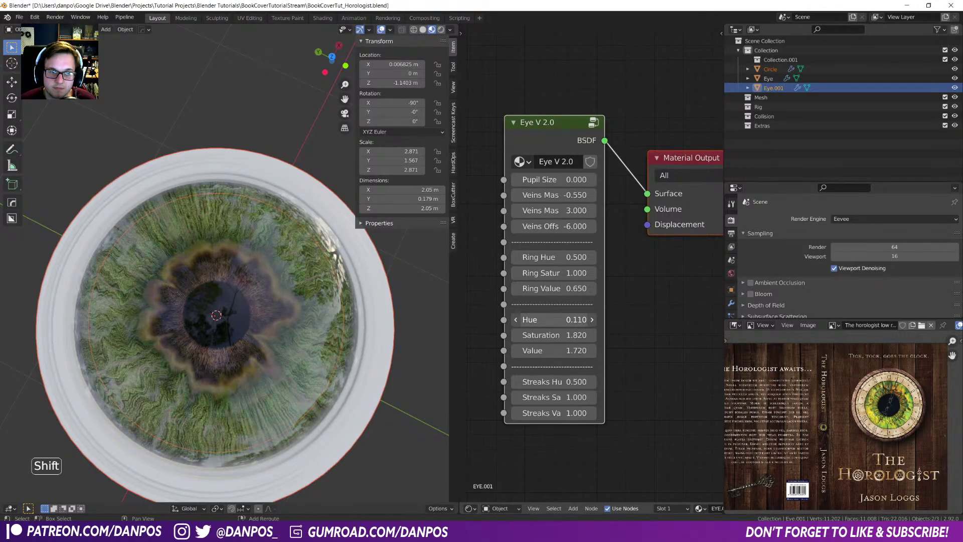
left_click_drag(551, 256, 545, 257, "shift")
- Inspect the recoloured iris with the glass dome temporarily hidden, and save the file
middle_click_drag(345, 246, 296, 237)
left_click(294, 227)
key("g")
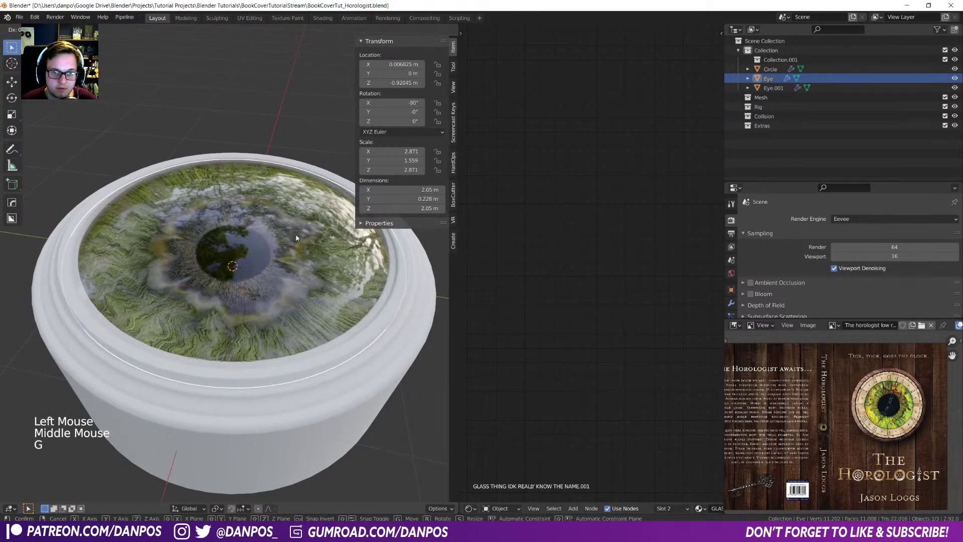
key("h")
middle_click_drag(296, 238, 294, 318)
scroll(298, 311, "up", 2)
scroll(294, 318, "down", 2)
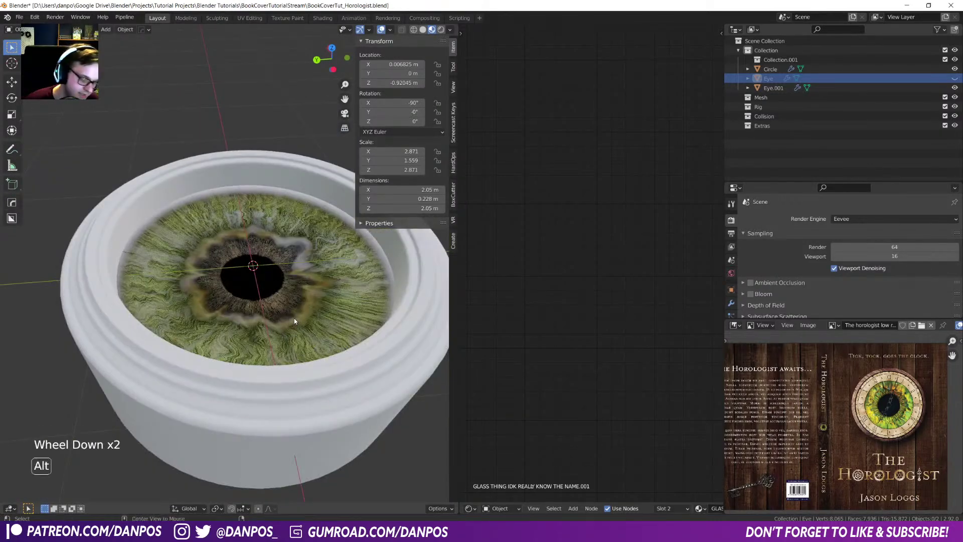
key("alt+h")
middle_click_drag(314, 287, 258, 256)
key("ctrl+s")
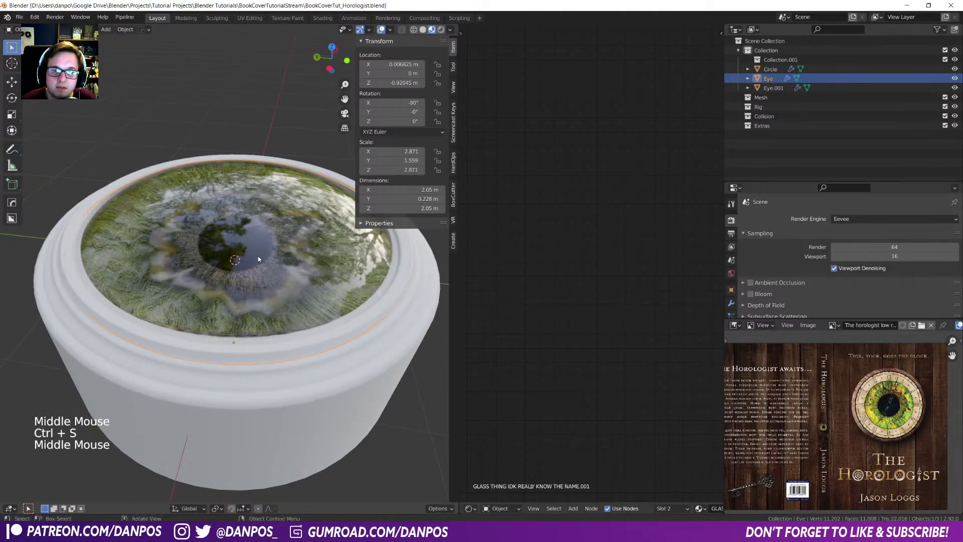
- Hide the glass dome and set the iris's Pupil Size to 1.000 and first veins mask value to -0.310
key("h")
left_click(317, 263)
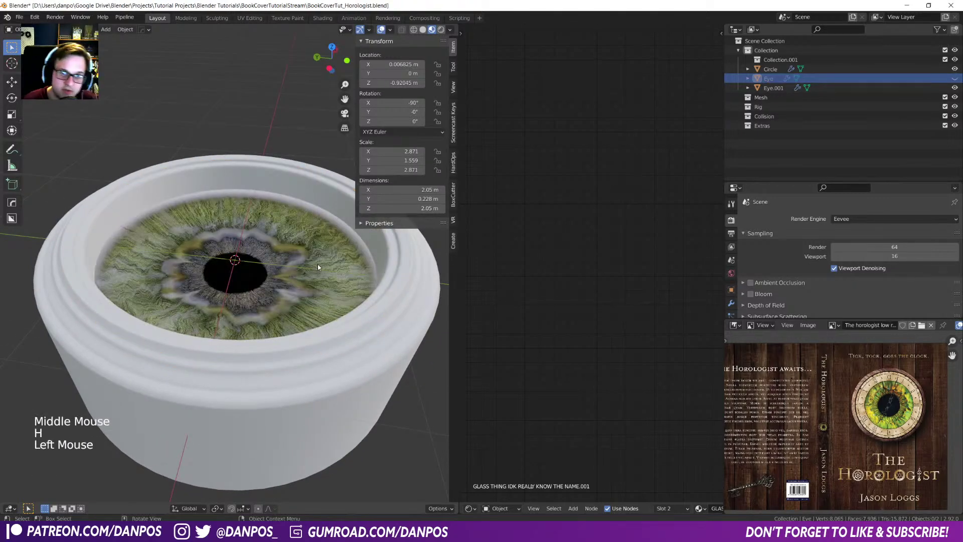
left_click_drag(542, 180, 592, 179, "shift")
left_click(552, 194, "shift")
left_click(557, 194, "shift")
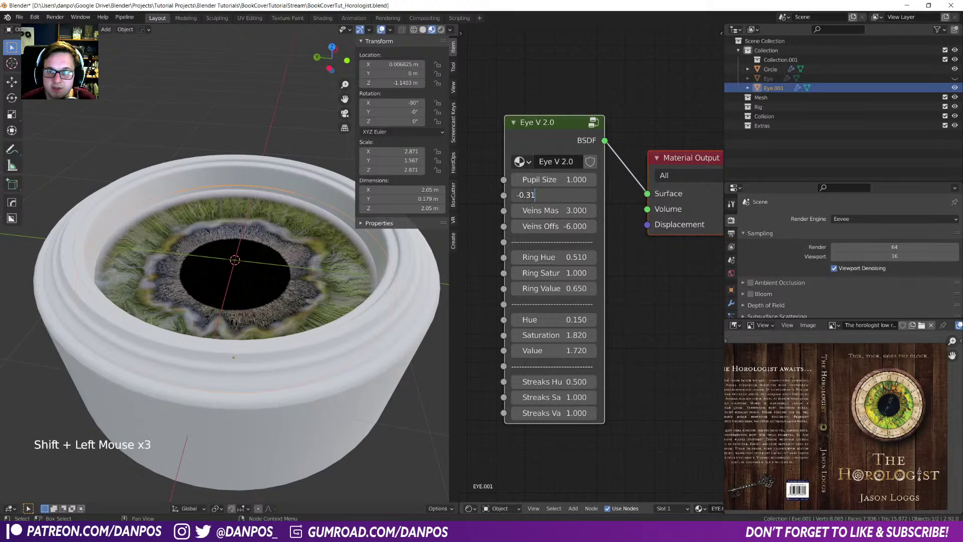
- Set the iris streaks' hue to 0.400, saturation to 1.260 and value to 1.250, and check them up close from above
left_click_drag(552, 382, 566, 382, "shift")
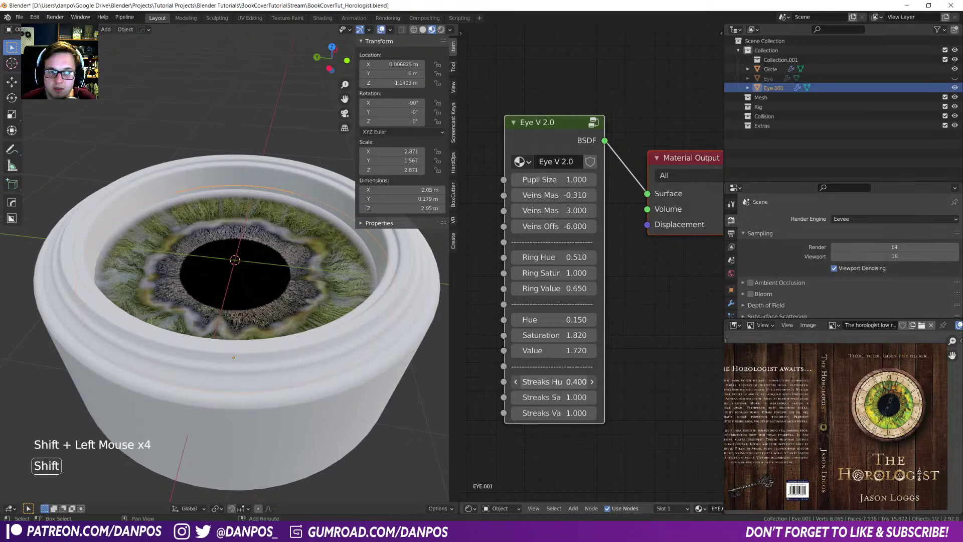
mouse_move(551, 397)
left_mouse_down("shift")
mouse_move(572, 397)
mouse_move(554, 413)
mouse_move(571, 413)
left_mouse_up("shift")
middle_click_drag(260, 343, 261, 377)
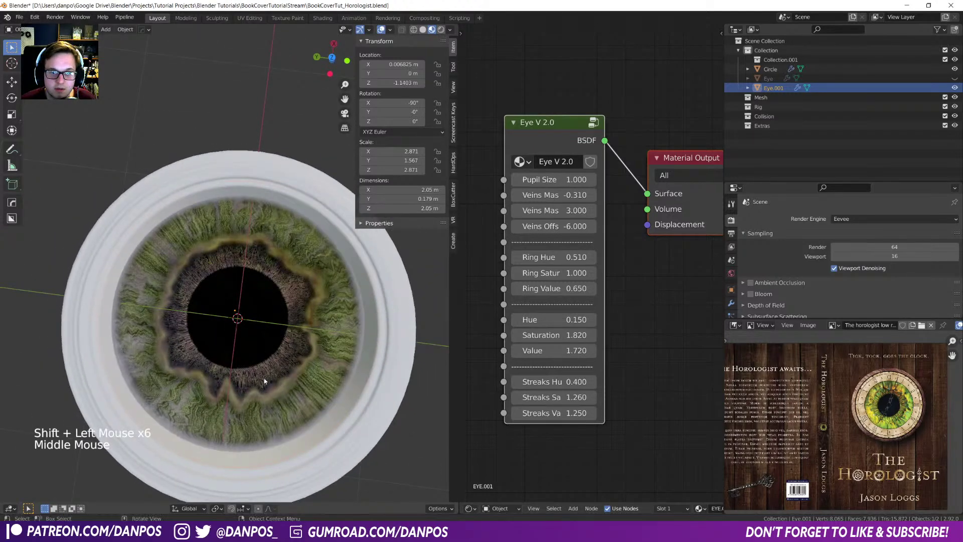
key("KP_7")
scroll(213, 340, "up", 8)
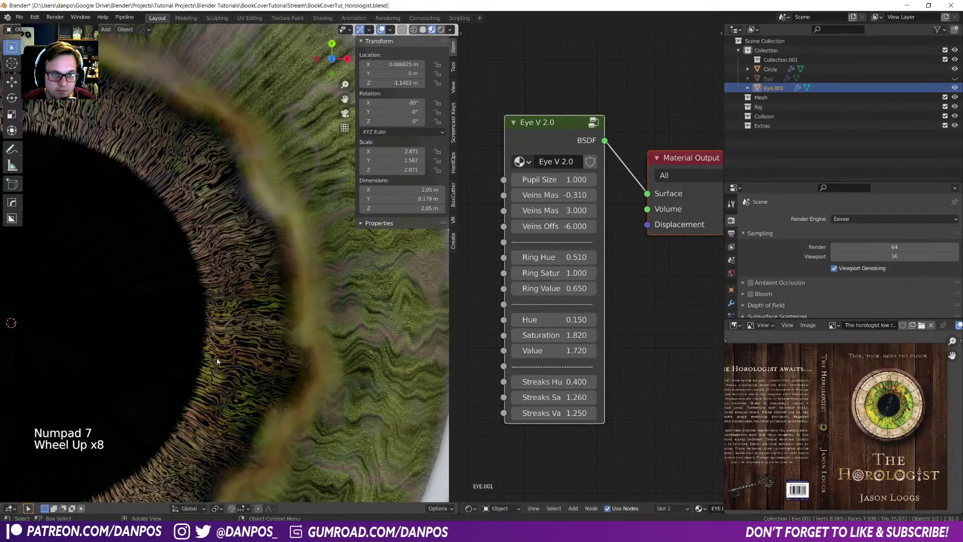
- Set the iris's Pupil Size to 0.540 and save the file
scroll(215, 356, "down", 9)
scroll(202, 326, "up", 2)
middle_click_drag(202, 325, 255, 326, "shift")
left_click(552, 179)
left_click_drag(551, 180, 512, 179)
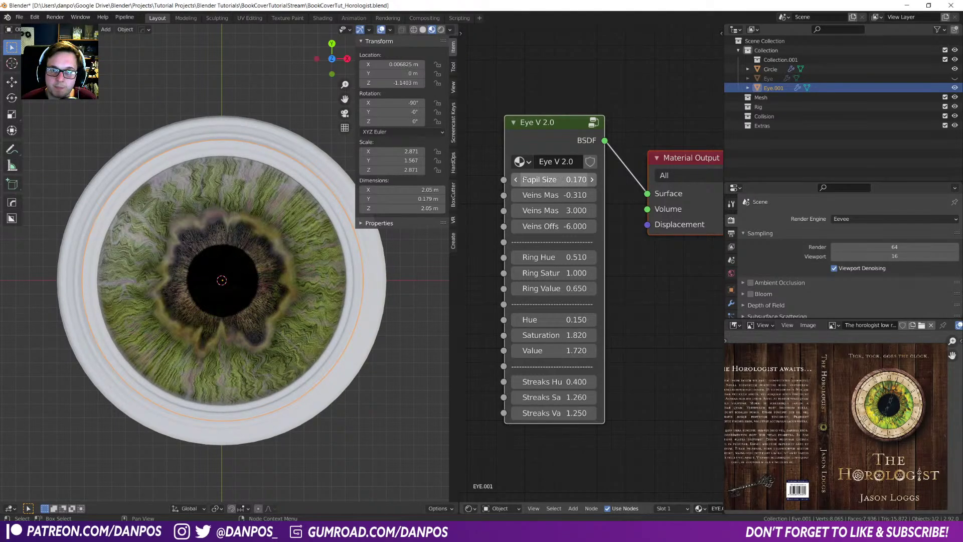
mouse_move(547, 179)
left_mouse_down("shift")
mouse_move(652, 179)
mouse_move(551, 180)
left_mouse_up("shift")
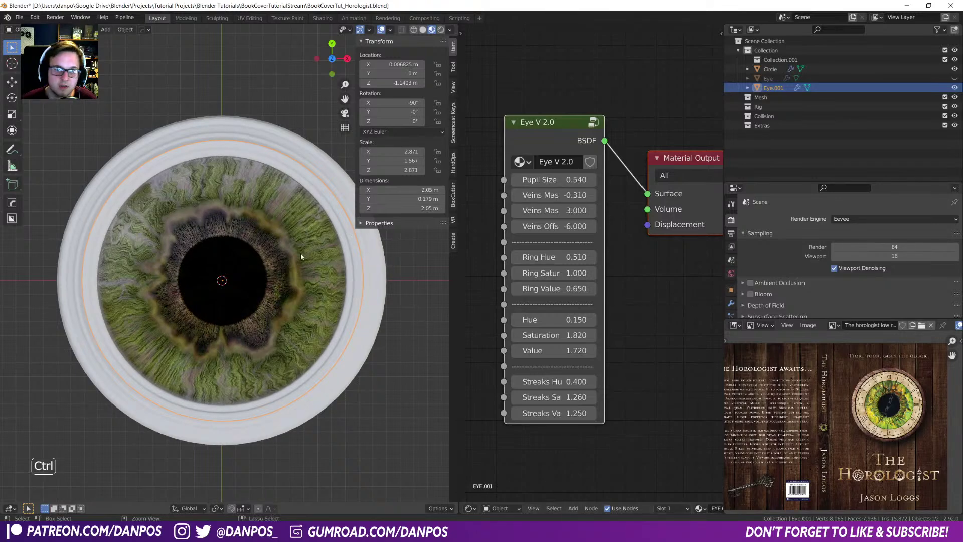
key("ctrl+s")
- Unhide the glass dome over the iris and save the file
left_click(328, 267)
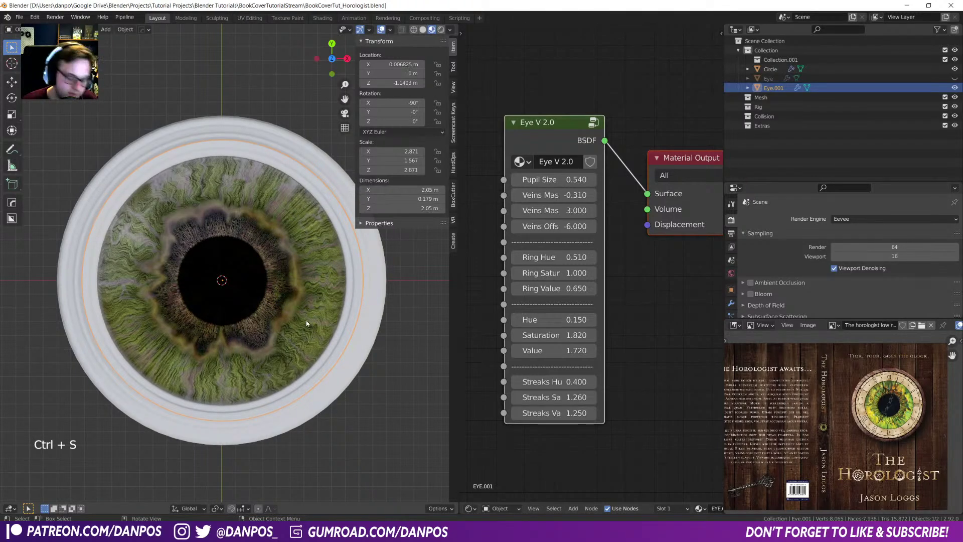
key("alt+h")
middle_click_drag(307, 278, 302, 252)
key("ctrl+s")
left_click(353, 242)
- Select the outer ring's bottom edge loop in Edit Mode
scroll(320, 347, "down", 3)
middle_click_drag(320, 347, 321, 303)
left_click(284, 275)
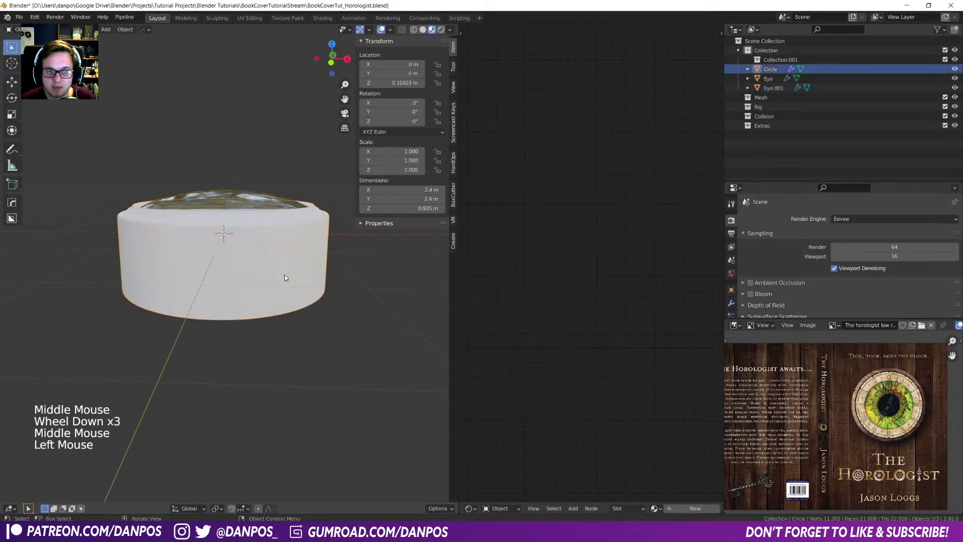
key("Tab")
left_click(267, 321, "alt")
- Try raising the ring's bottom edge loop about 0.53 m along Z and extruding it downward
key("g")
key("z")
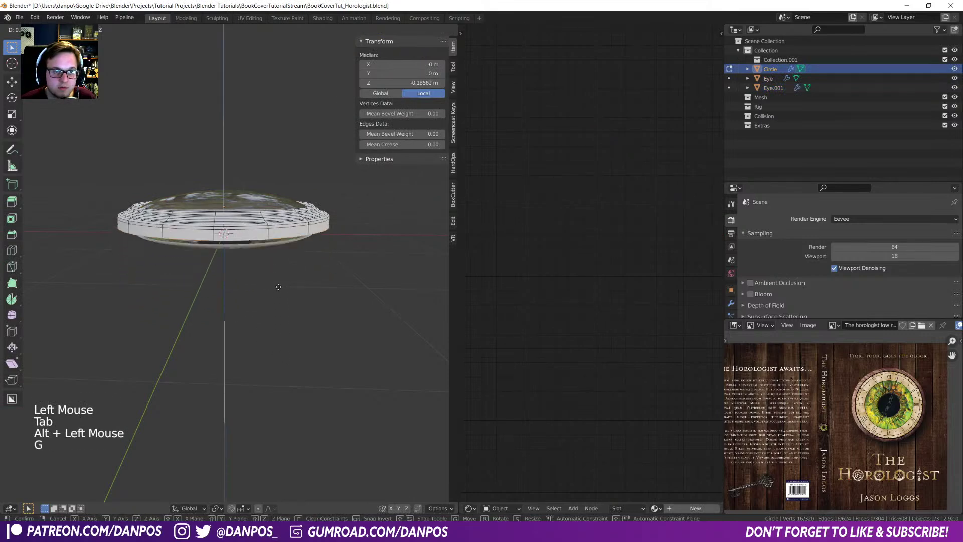
left_click(281, 300)
mouse_move(282, 304)
middle_mouse_down()
mouse_move(293, 275)
mouse_move(284, 293)
middle_mouse_up()
key("e")
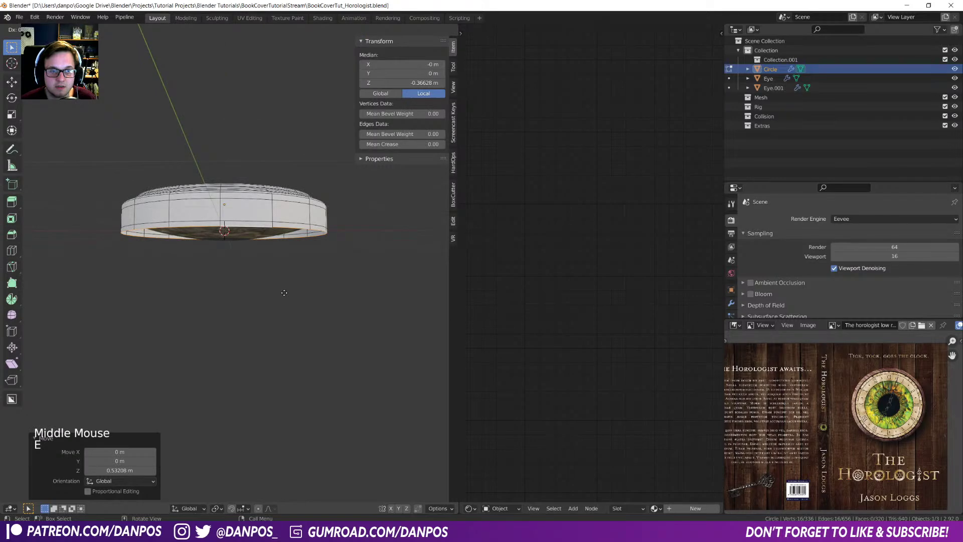
key("ctrl")
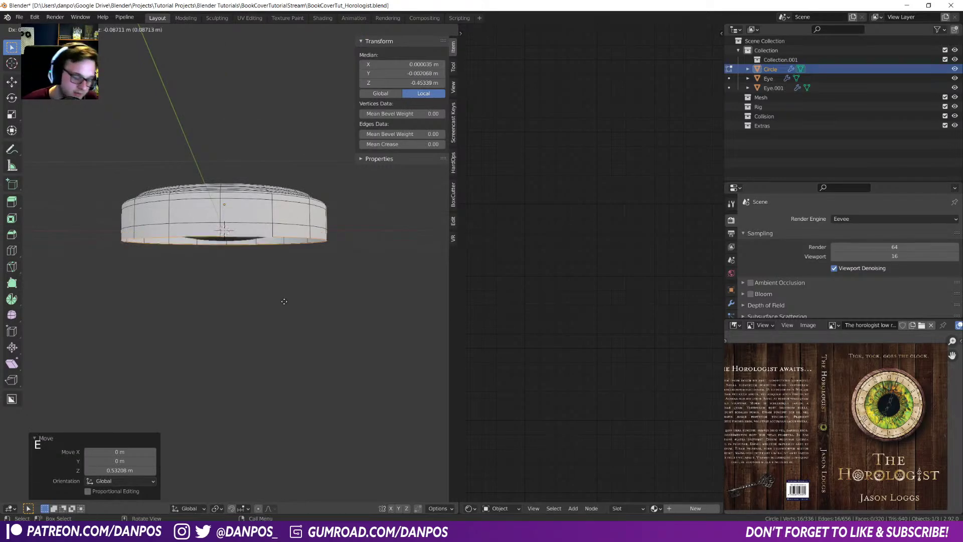
right_click(380, 337)
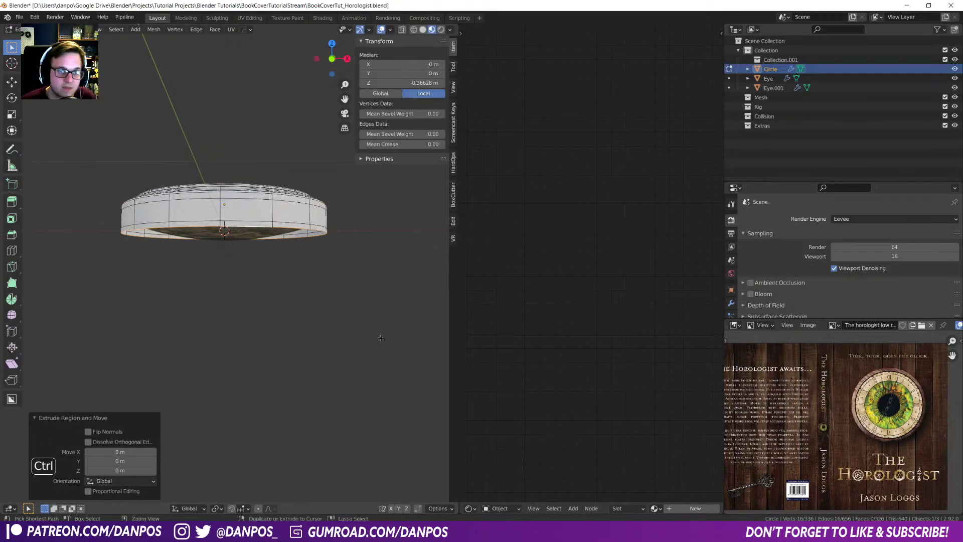
key("ctrl+z")
key("ctrl+z")
key("ctrl+z")
- Raise the ring's bottom edge loop about 0.41 m along Z and check its clearance below the eye in front wireframe view
key("g")
key("z")
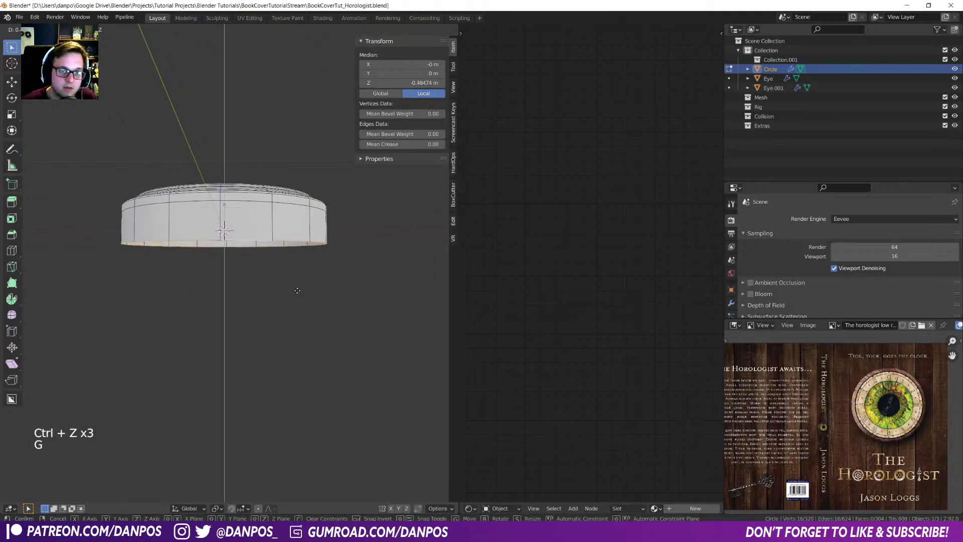
left_click(297, 290)
key("KP_1")
key("z")
scroll(275, 308, "up", 2)
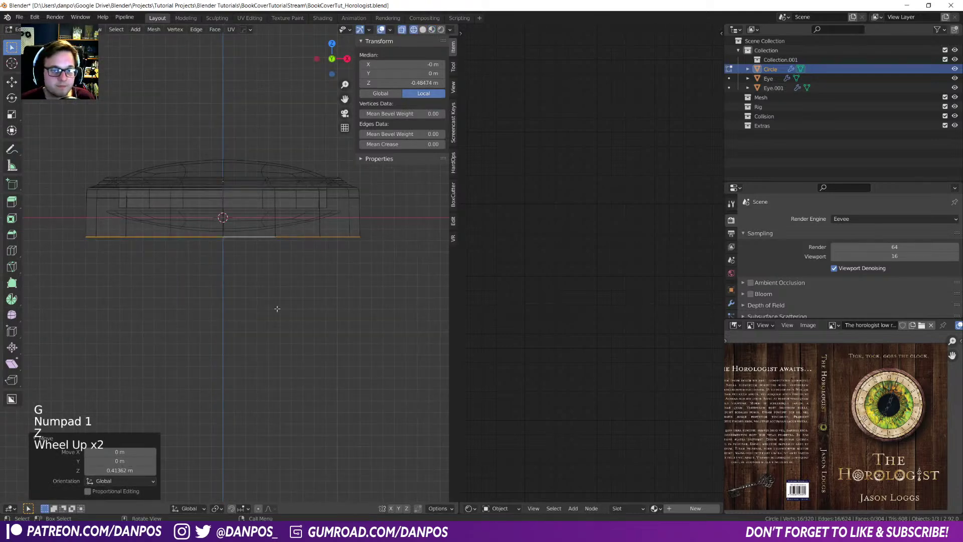
middle_click_drag(277, 309, 280, 308)
- Fill the ring's open bottom with a face and inset it twice, by about 0.021 m and 0.066 m
key("z")
mouse_move(348, 312)
middle_mouse_down()
mouse_move(346, 279)
mouse_move(336, 311)
middle_mouse_up()
key("f")
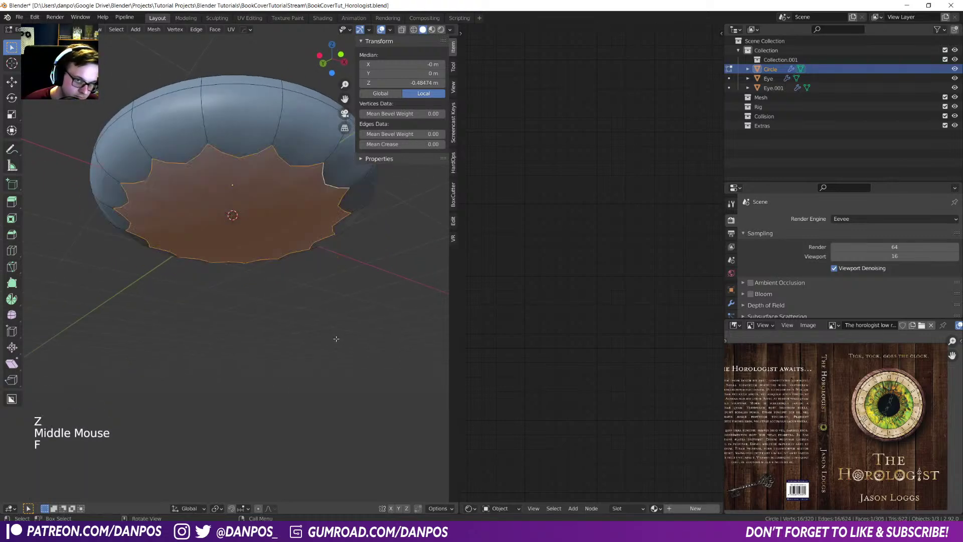
key("i")
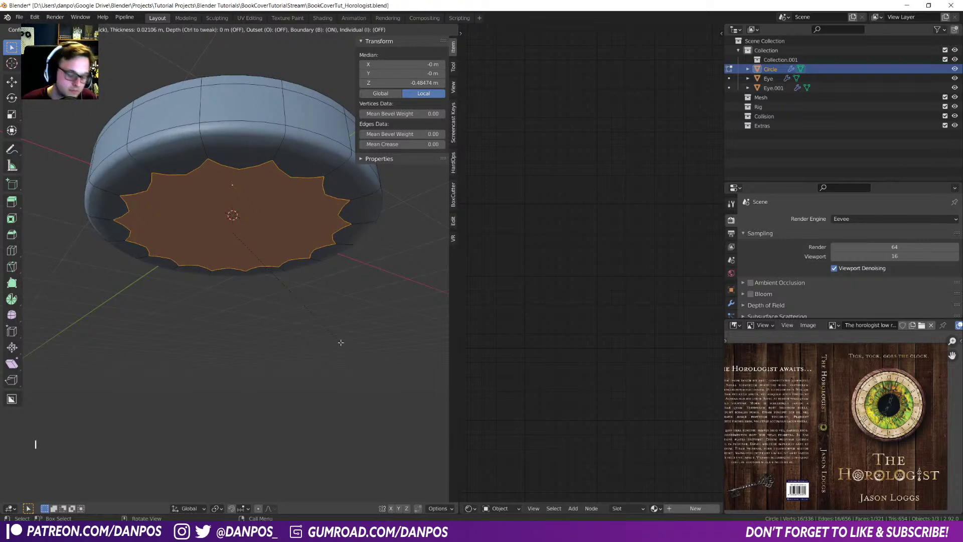
left_click(341, 341)
key("i")
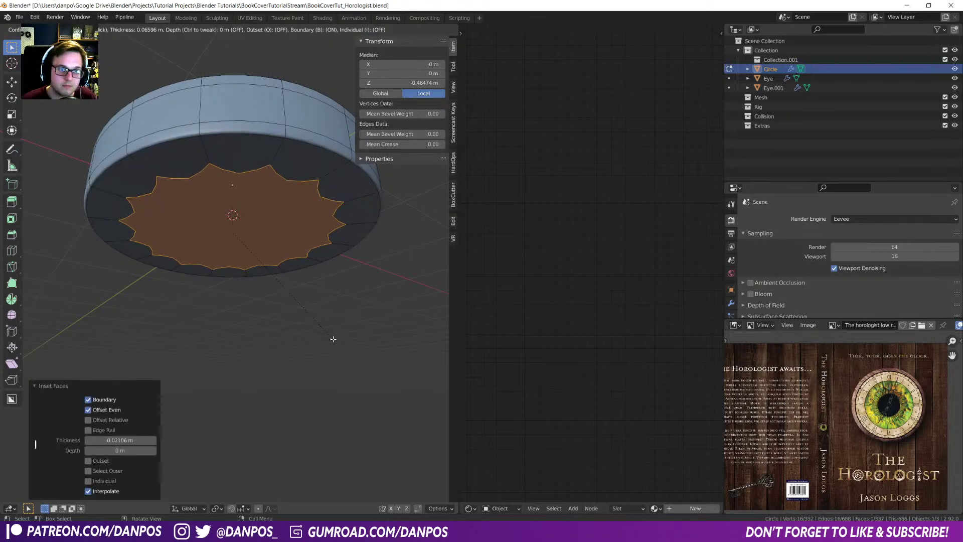
left_click(333, 339)
- Turn off the Subdivision modifier's on-cage display and scale the ring's inset bottom face by 1.040 in X and Y
left_click(730, 301)
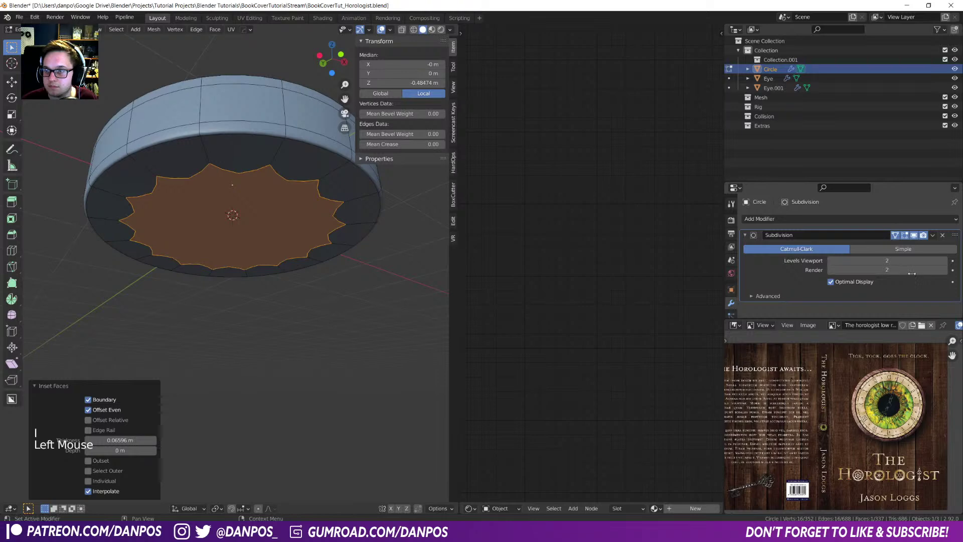
left_click(898, 236)
middle_click_drag(281, 341, 281, 303)
key("s")
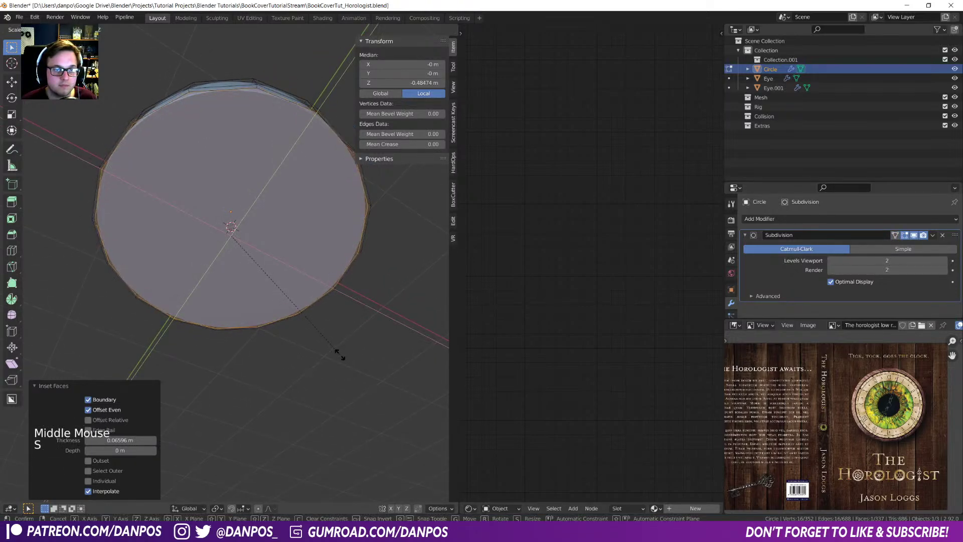
left_click(337, 354)
middle_click_drag(337, 354, 126, 159)
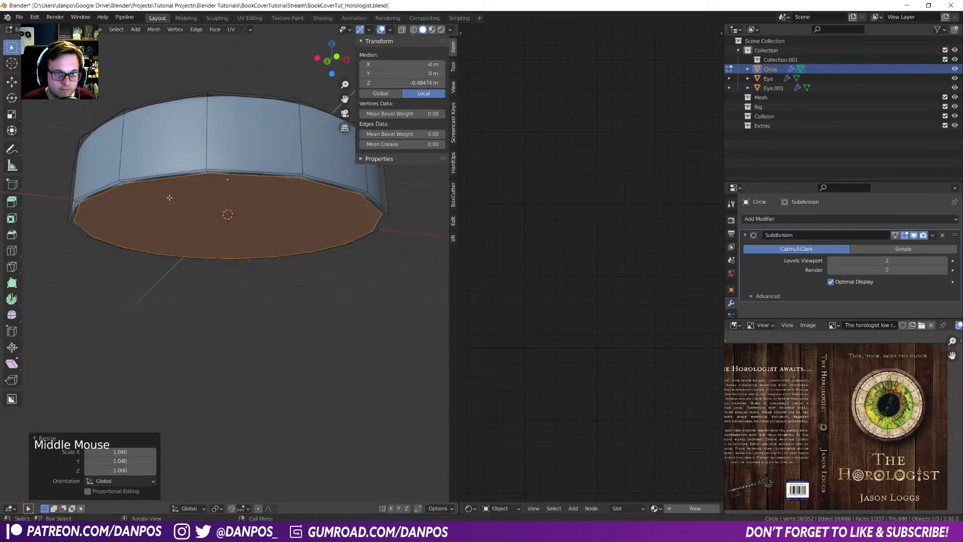
- Add a loop cut around the ring's outer wall close to its bottom edge and move it up slightly
key("ctrl+r")
left_click(127, 160)
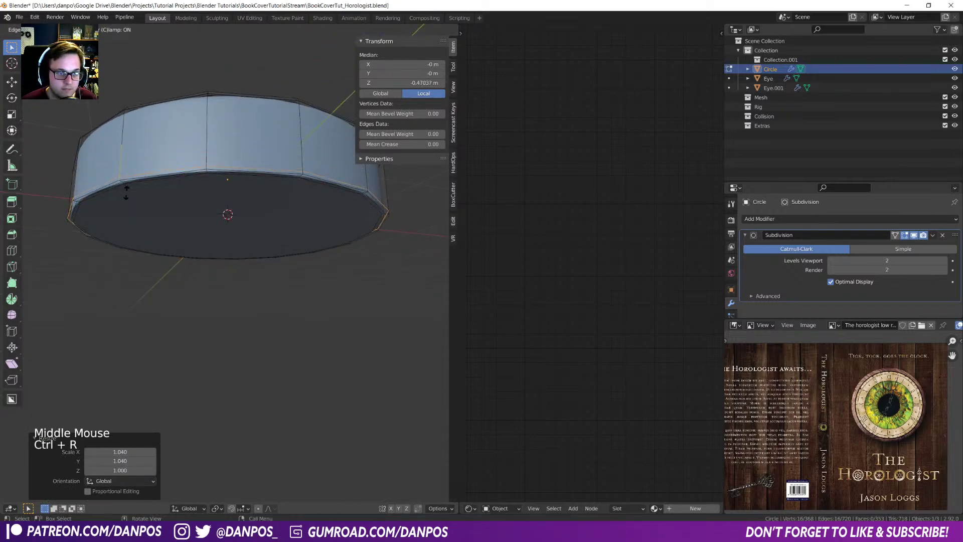
left_click(126, 192)
middle_click_drag(131, 180, 132, 207)
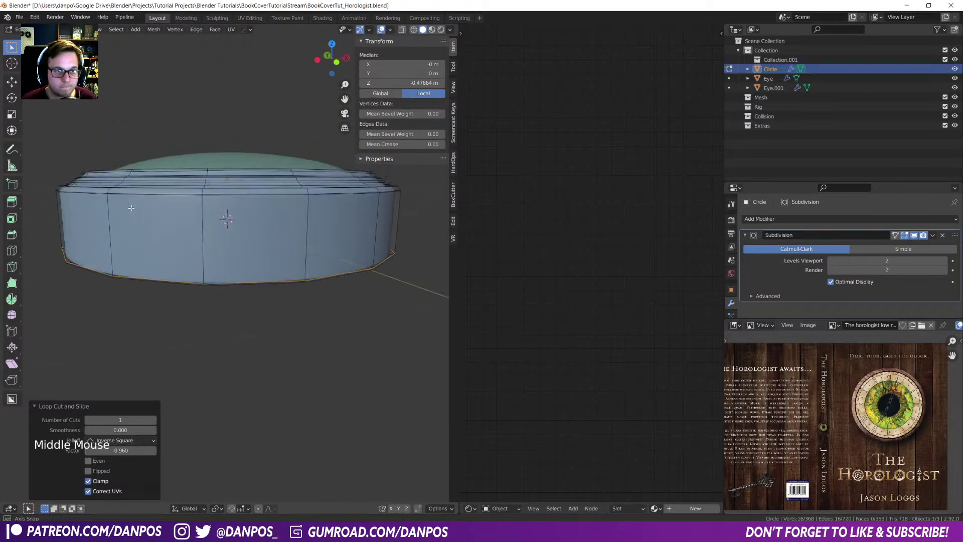
key("g")
key("Tab")
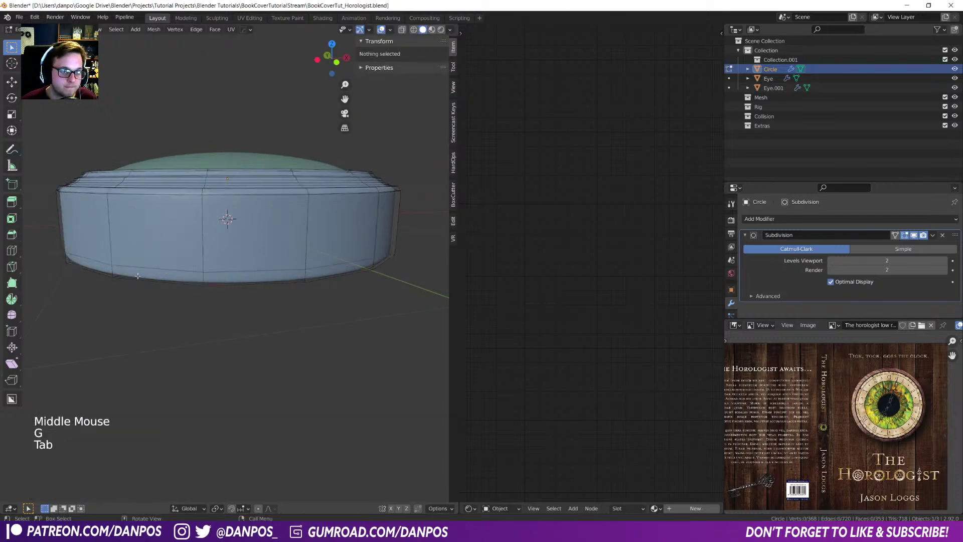
- Extrude the narrow face band around the ring's bottom about 0.074 m outward along its normals to form a lip
left_click(106, 267, "alt")
key("alt+e")
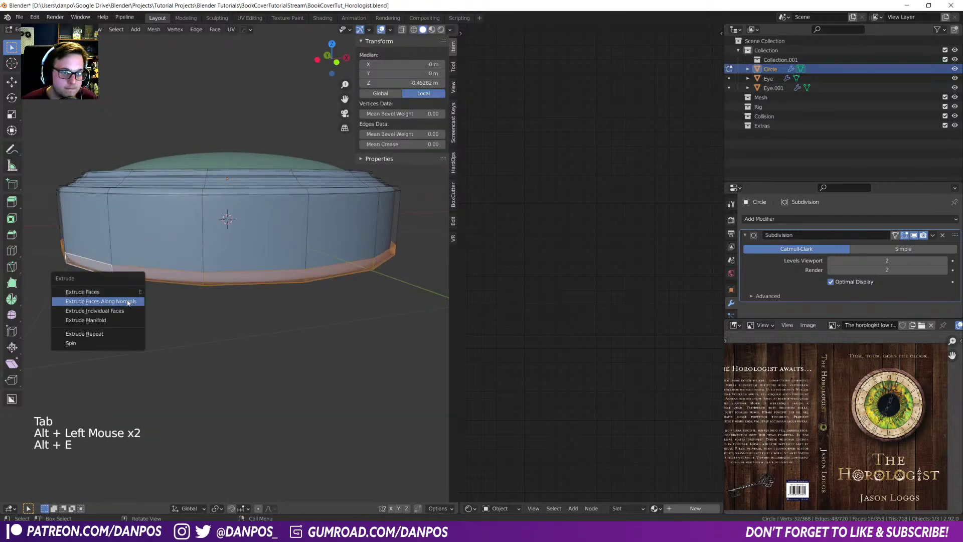
left_click(127, 297)
left_click(126, 293)
- Add three supporting loop cuts around the ring's new bottom lip to sharpen its edges under subdivision
key("ctrl+r")
left_click(104, 274)
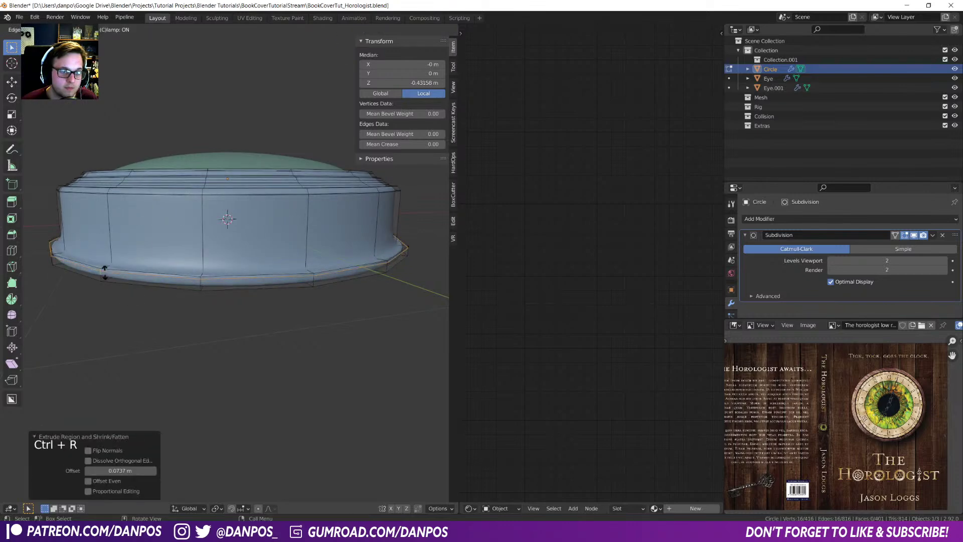
left_click(102, 273)
key("ctrl+r")
left_click(102, 277)
middle_click_drag(102, 277, 90, 298)
key("ctrl+r")
left_click(56, 267)
left_click(56, 266)
- Raise the edge loop above the lip about 0.022 m along Z and bevel it 0.0175 m wide with 2 segments
key("g")
left_click(86, 320)
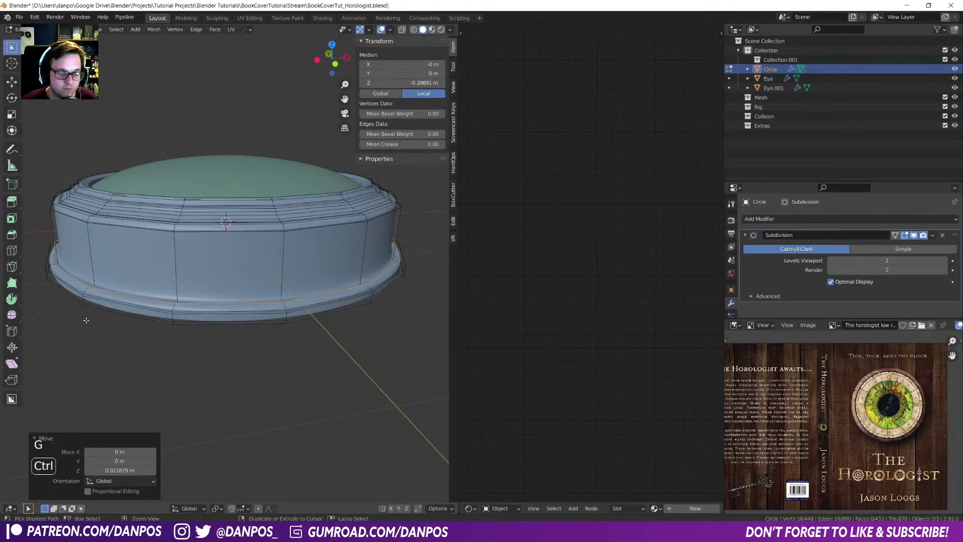
key("ctrl+b")
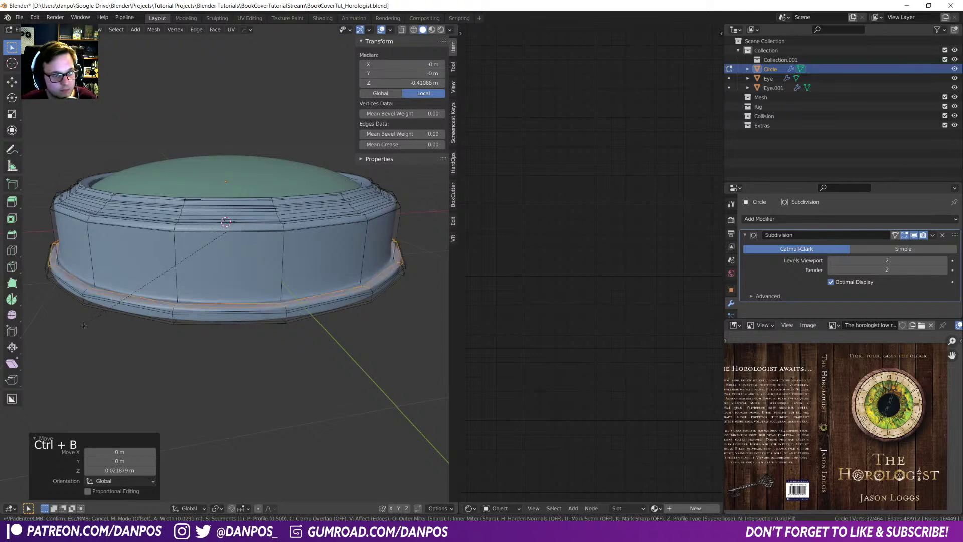
left_click(84, 321)
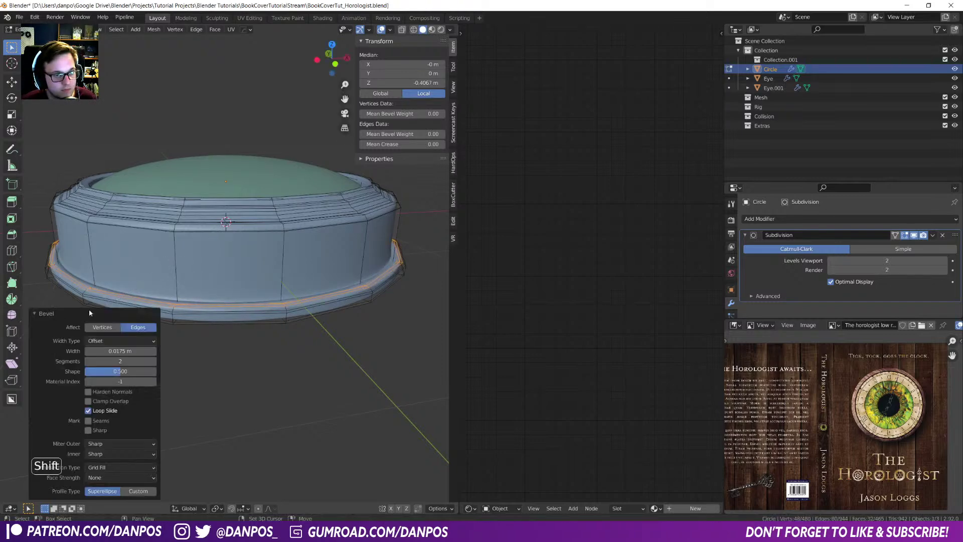
- Select two edge loops on the lip's upper side and lower them about 0.010 m along Z
left_click(97, 292, "alt")
left_click(98, 289, "alt+shift")
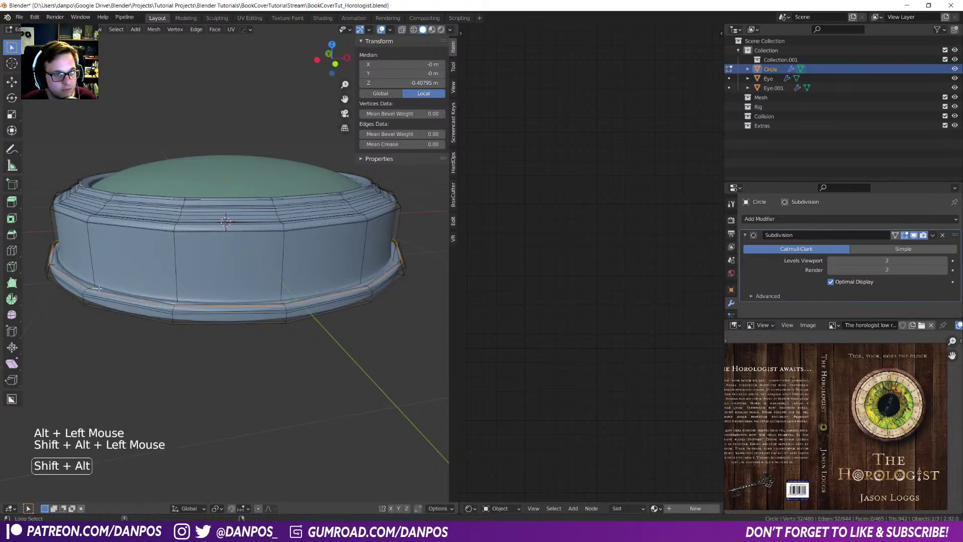
key("g")
left_click(107, 315)
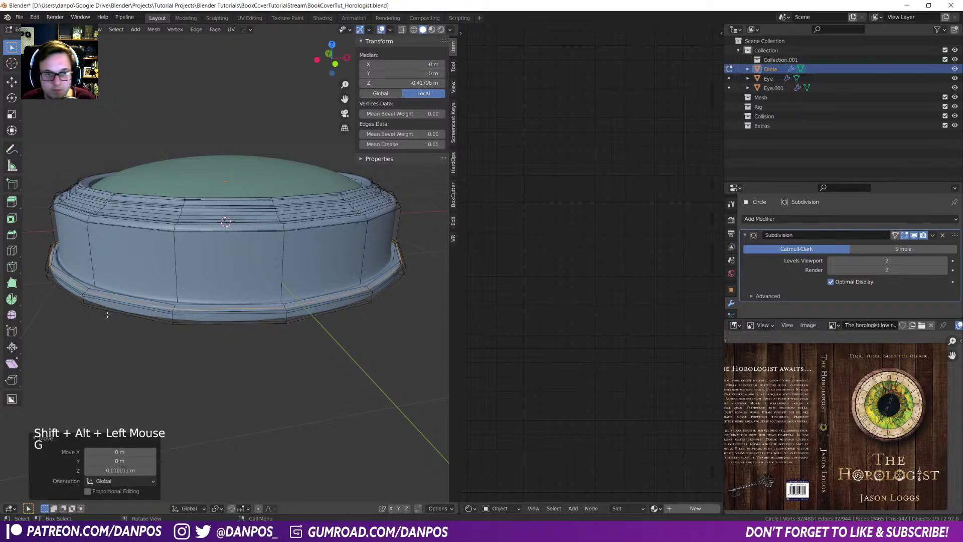
- Return the ring to Object Mode, check its overall shape with the dome, and save the file
key("KP_7")
key("Tab")
scroll(150, 251, "down", 4)
middle_click_drag(155, 252, 171, 190)
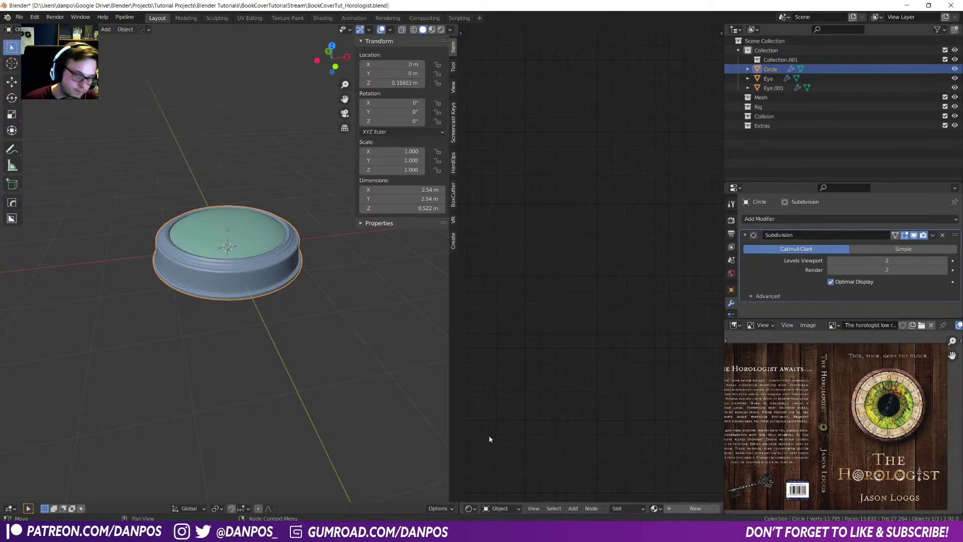
key("ctrl+s")
- Select the vertical edge loop running across the ring's profile and mark it as a seam
key("Tab")
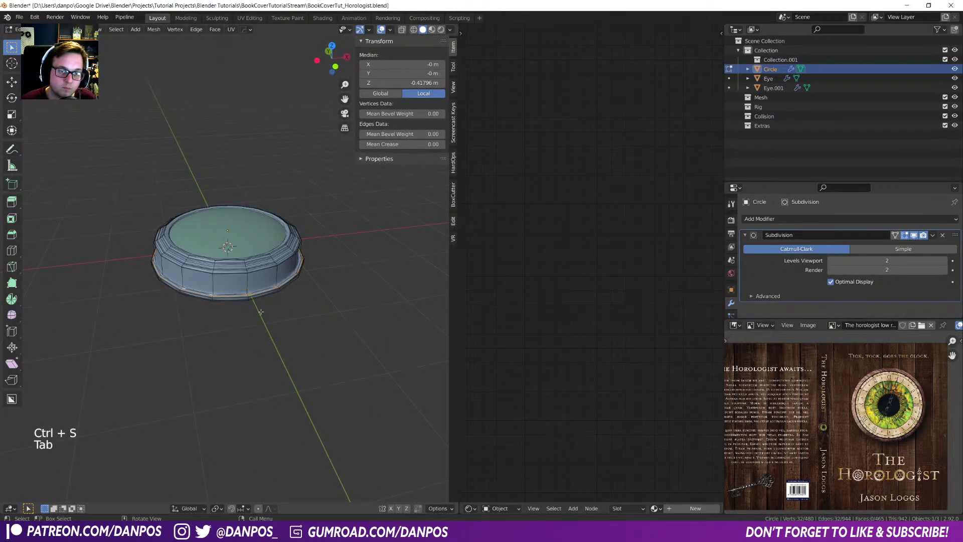
left_click(244, 291, "alt")
right_click(244, 291)
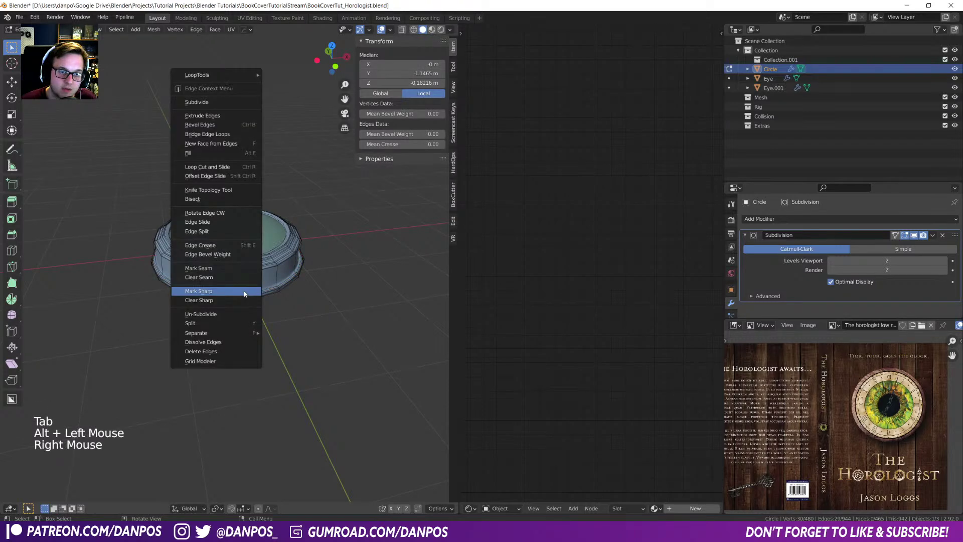
left_click(244, 275)
- Mark the boundary edges of the ring's flat bottom face as a seam
middle_click_drag(244, 276, 215, 176)
key("Tab")
left_click(230, 227)
key("x")
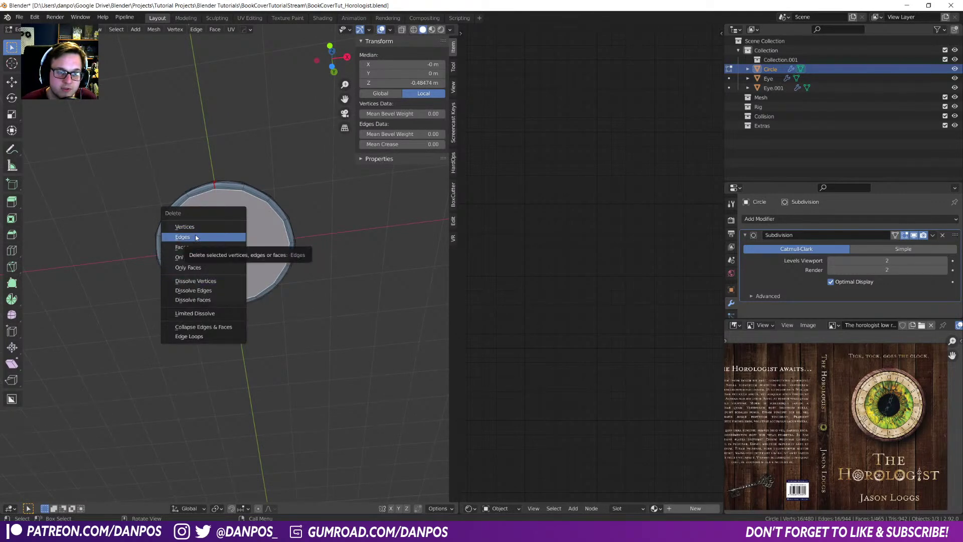
key("Escape")
key("Tab")
right_click(224, 251)
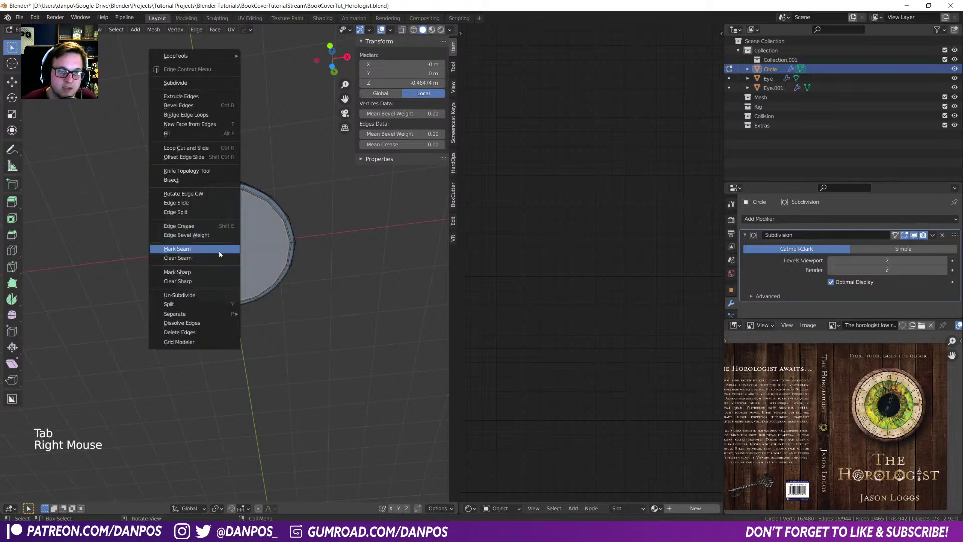
left_click(218, 250)
- Isolate the ring in local view and inspect its seams and mesh with the viewport subdivision off and on
middle_click_drag(218, 251, 155, 316)
key("a")
key("Tab")
middle_click_drag(173, 236, 115, 293)
key("KP_Divide")
key("Tab")
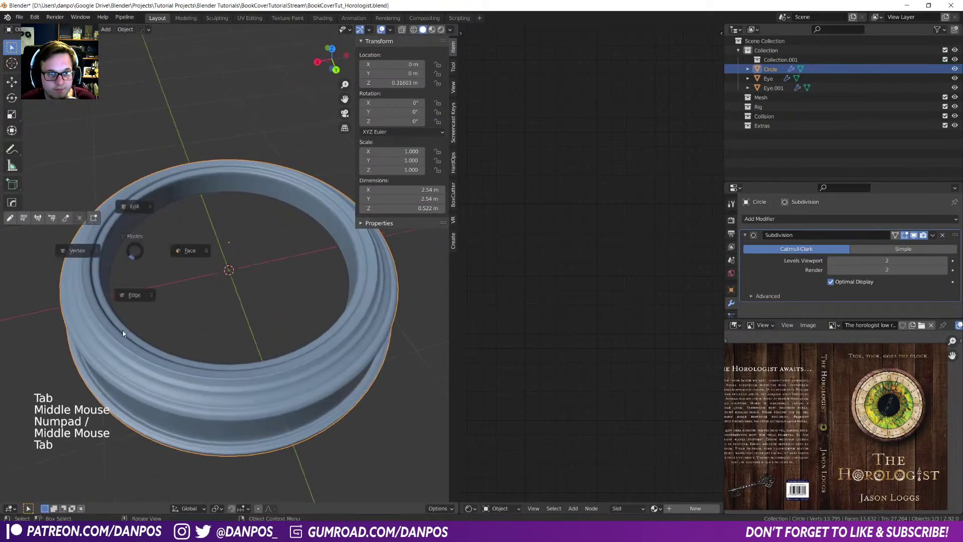
middle_click_drag(163, 236, 342, 189)
left_click(182, 318)
middle_click_drag(182, 318, 190, 371)
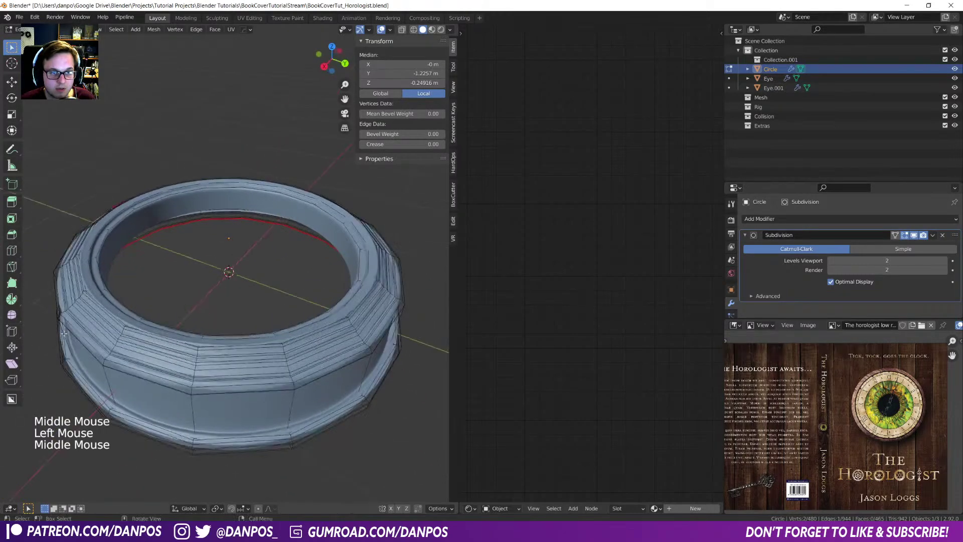
left_click(913, 236)
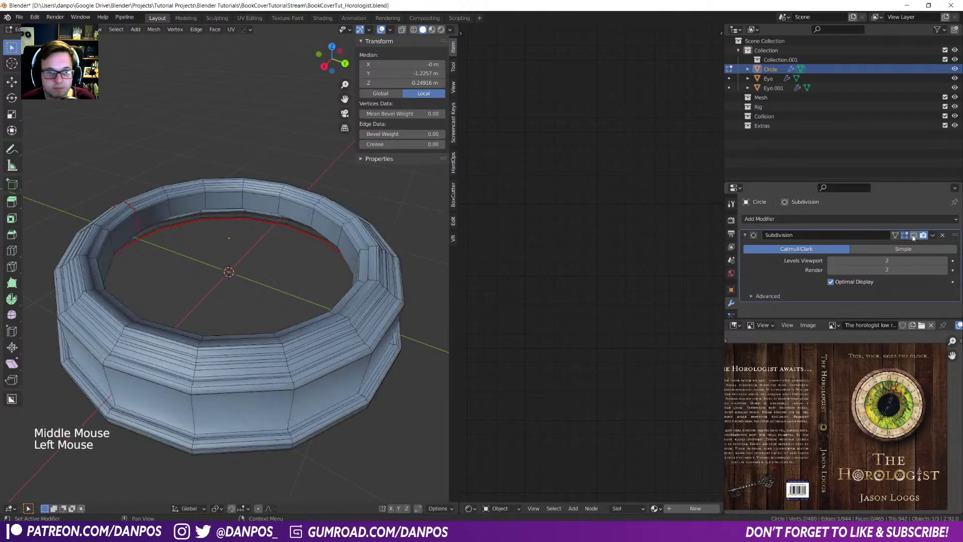
left_click(913, 237)
- Unwrap the entire ring mesh and display its UV layout in a UV Editor beside the 3D view
key("a")
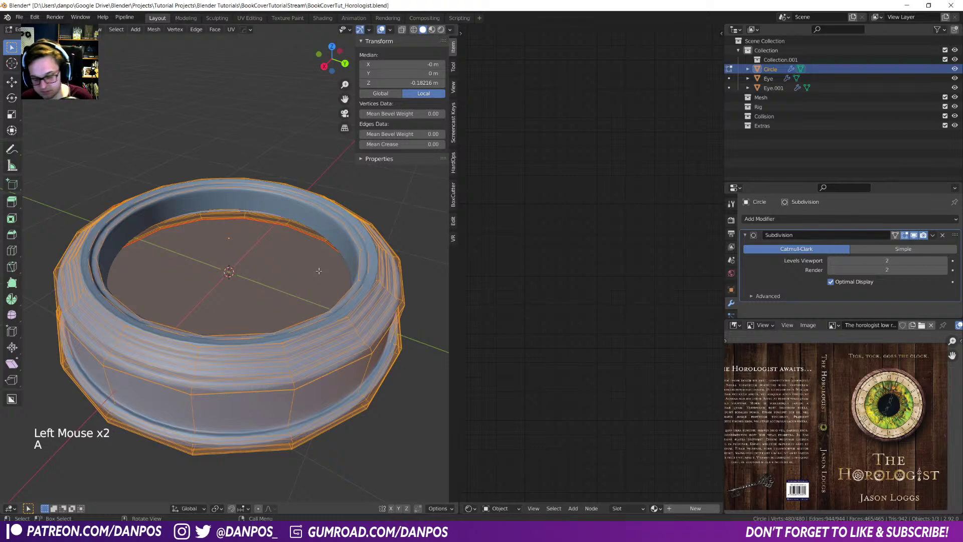
key("u")
left_click(318, 272)
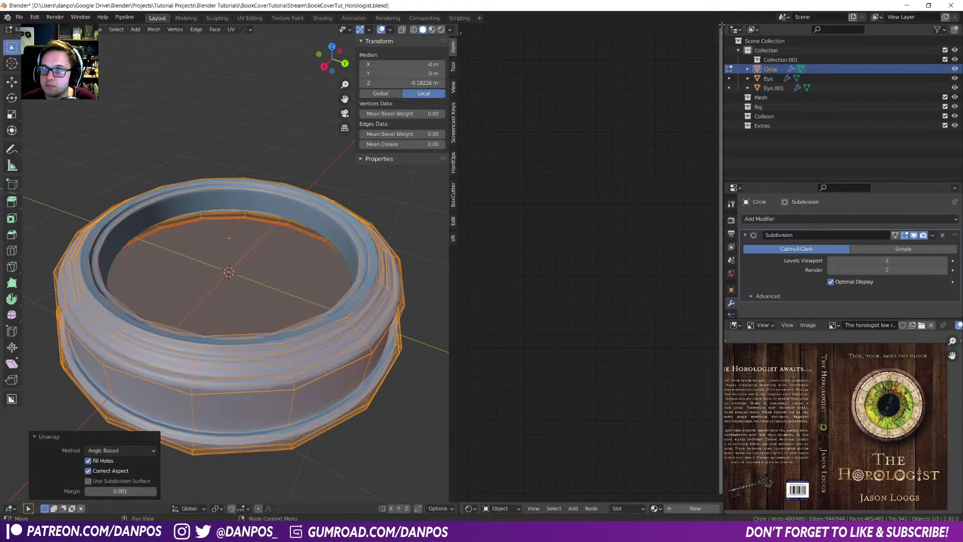
left_click(469, 508)
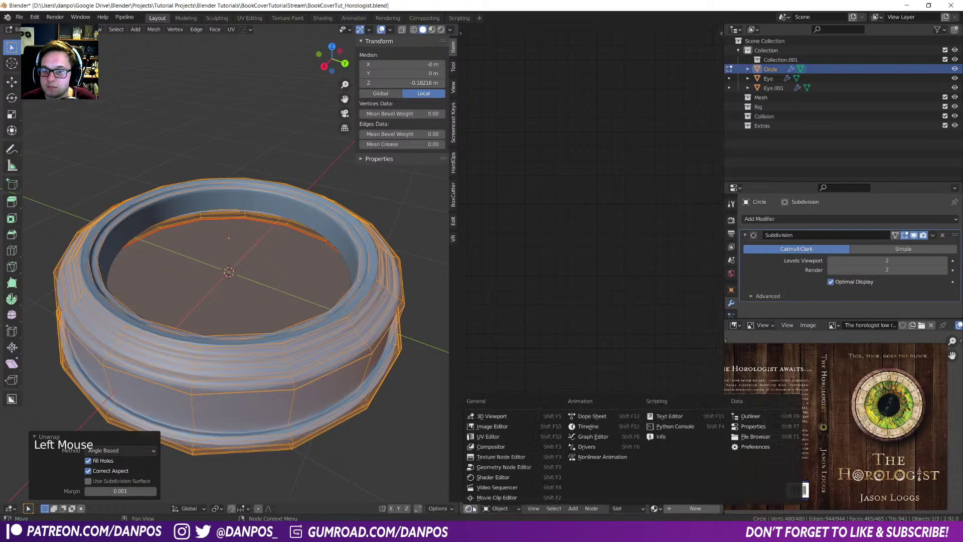
left_click(490, 438)
scroll(555, 337, "up", 5)
scroll(555, 338, "down", 1)
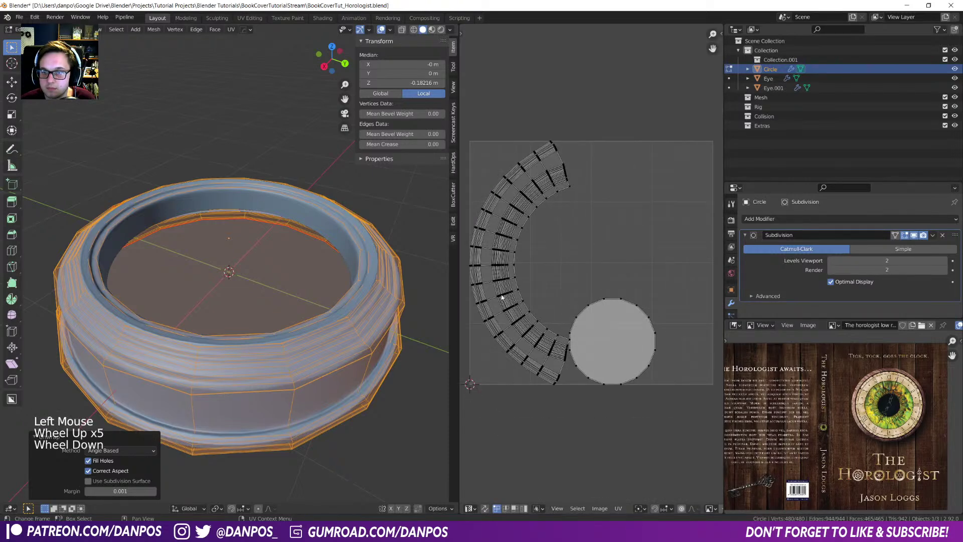
- Select the curved wall UV island, save the file, and straighten the island with UV Squares' To Grid By Shape
left_click(503, 294)
key("a")
left_click(503, 294)
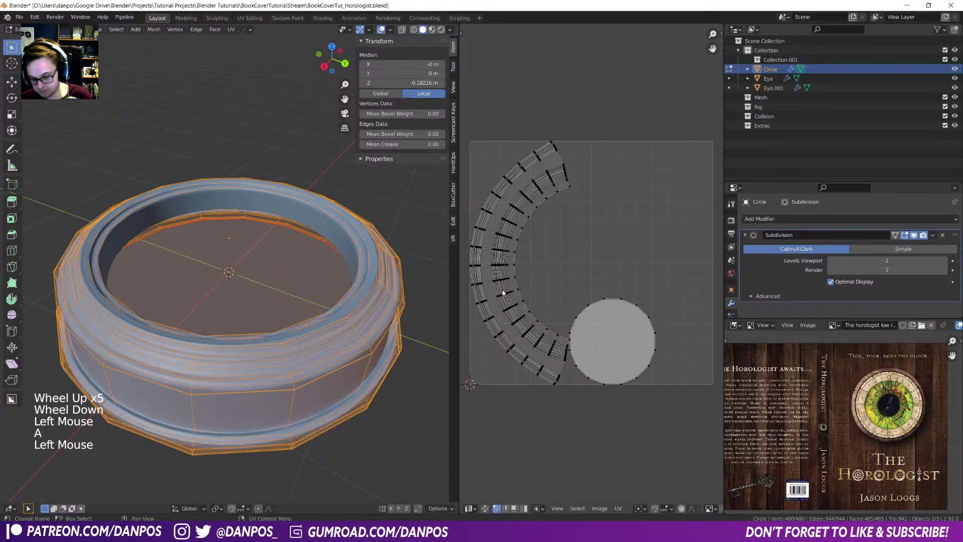
key("l")
key("n")
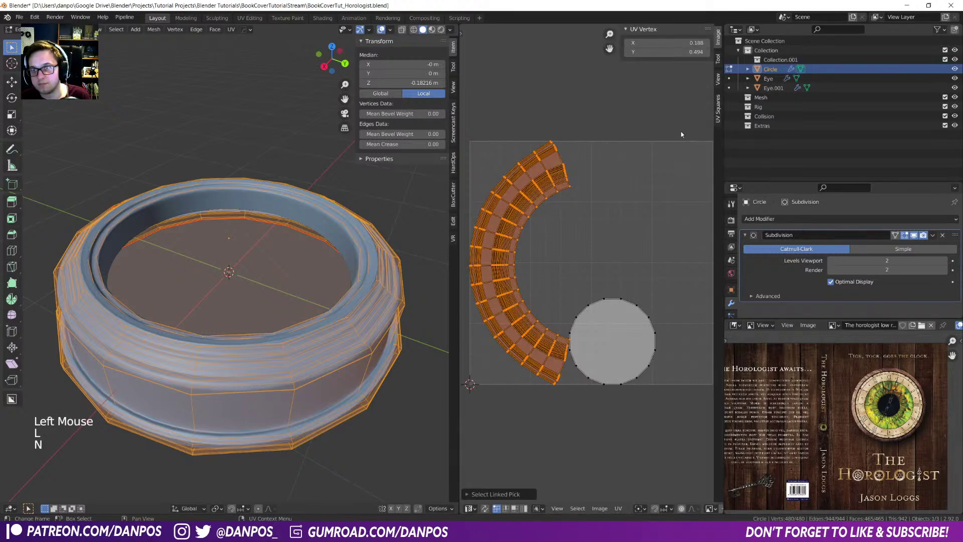
left_click(717, 108)
key("ctrl+s")
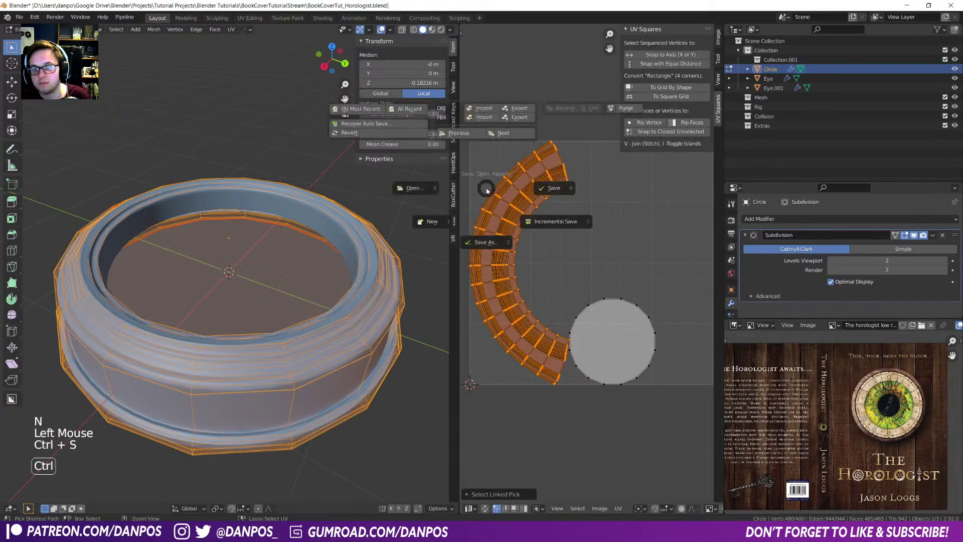
left_click(647, 88)
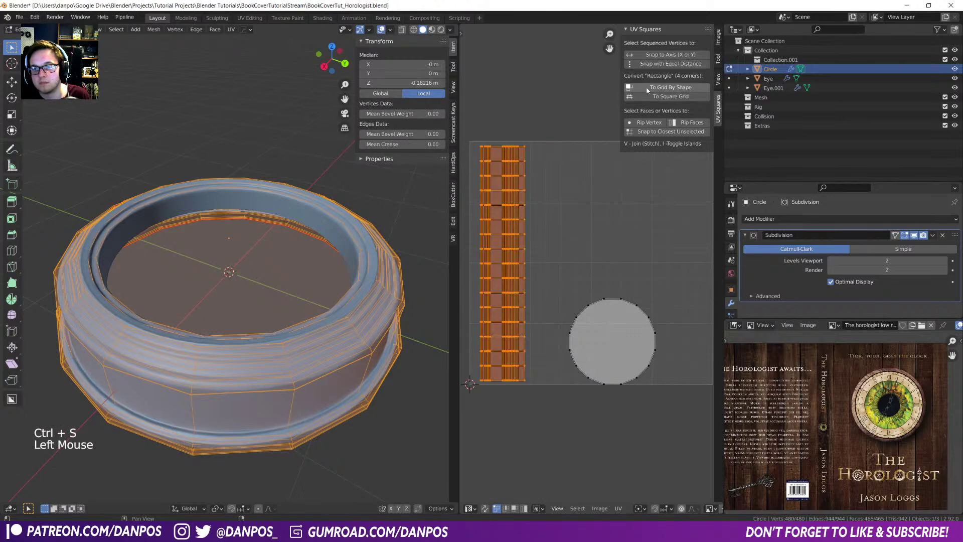
- Scale down the circular bottom-face UV island and place it beside the lower end of the straightened strip
double_click(599, 335)
key("a")
left_click(648, 407)
left_click_drag(665, 426, 544, 252)
key("g")
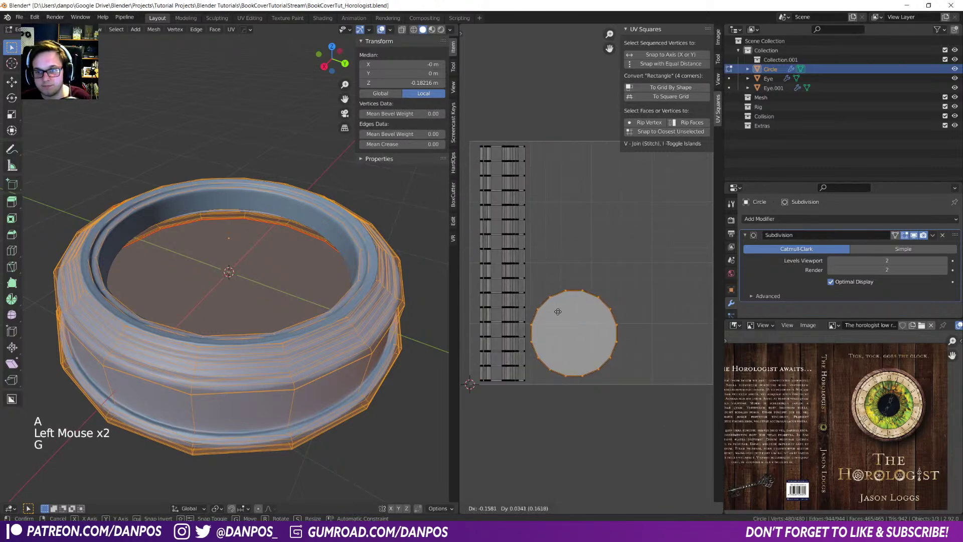
left_click(557, 311)
key("s")
left_click(594, 384)
key("g")
left_click(575, 404)
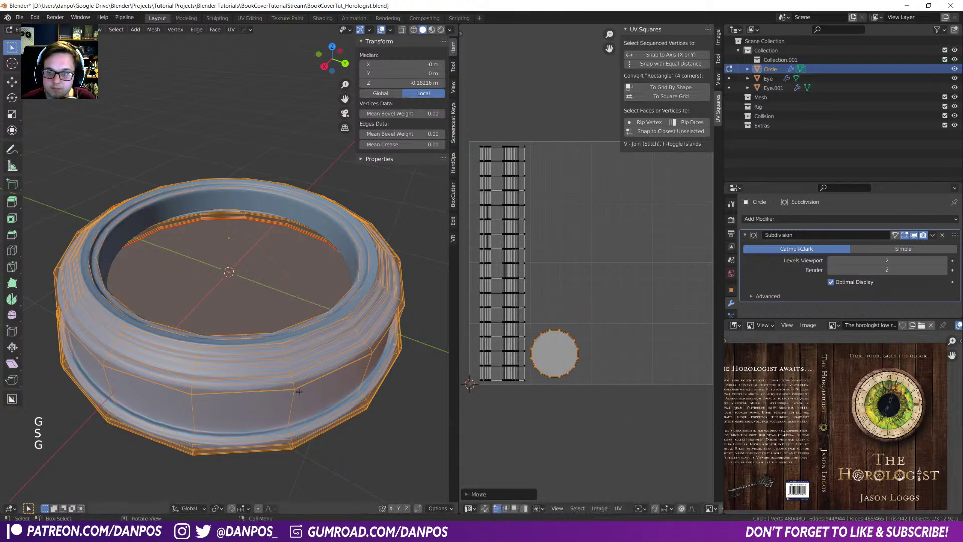
- Return to Object Mode and exit local view to show the ring together with the eye objects
key("Tab")
scroll(188, 286, "down", 2)
key("KP_Divide")
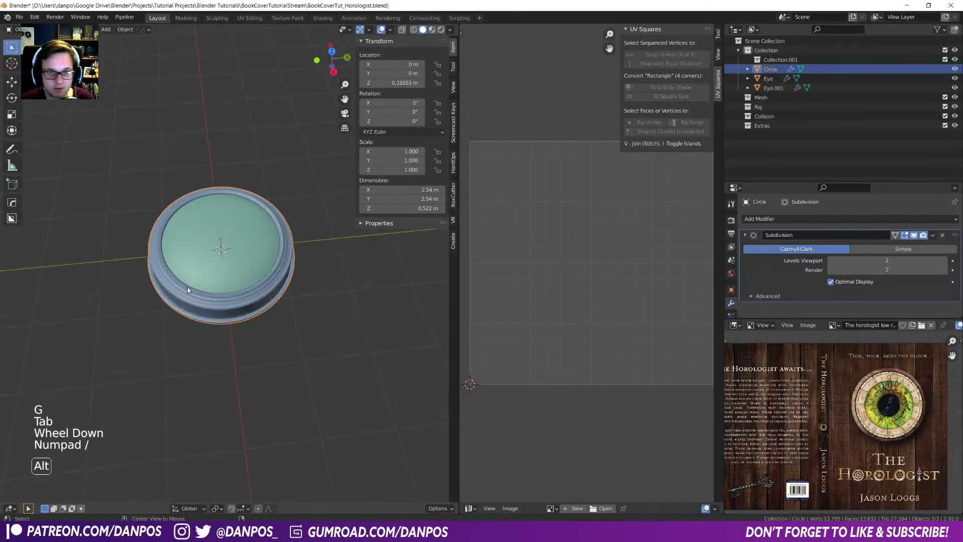
- Try clearing the ring's location, undo that change, and save the file
key("alt+g")
middle_click_drag(211, 337, 250, 284)
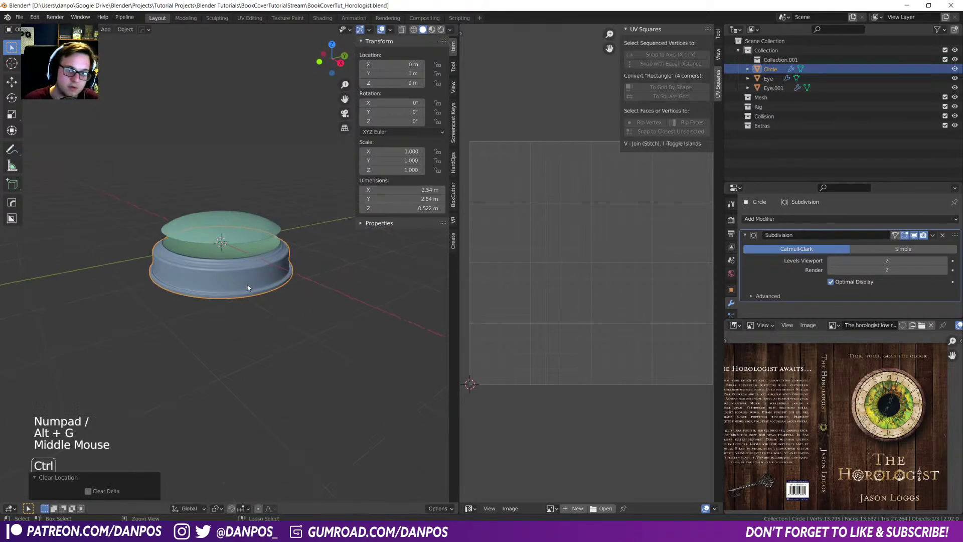
key("ctrl+z")
left_click(254, 303)
key("ctrl+s")
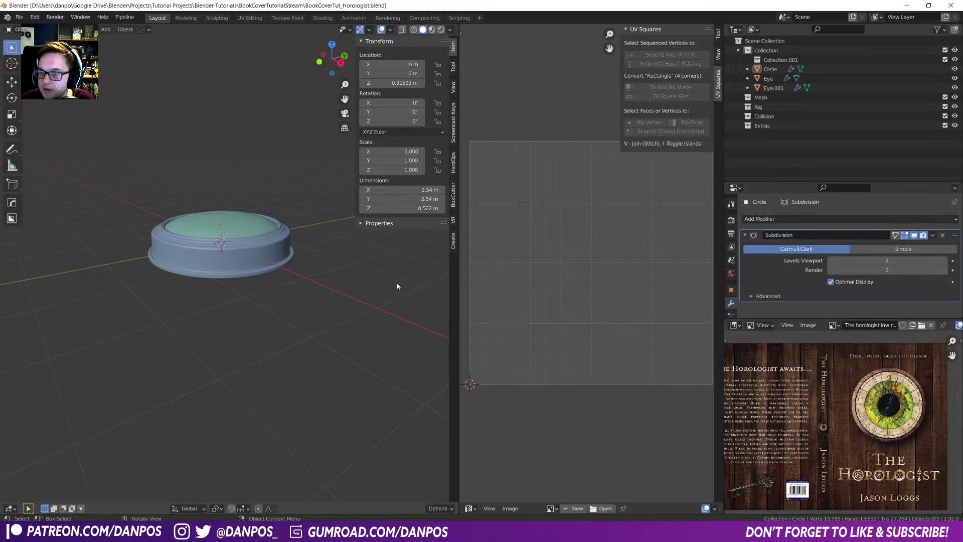
- Select the domed eye object inside the ring and switch the viewport to material preview
middle_click_drag(384, 263, 273, 312)
left_click(270, 294)
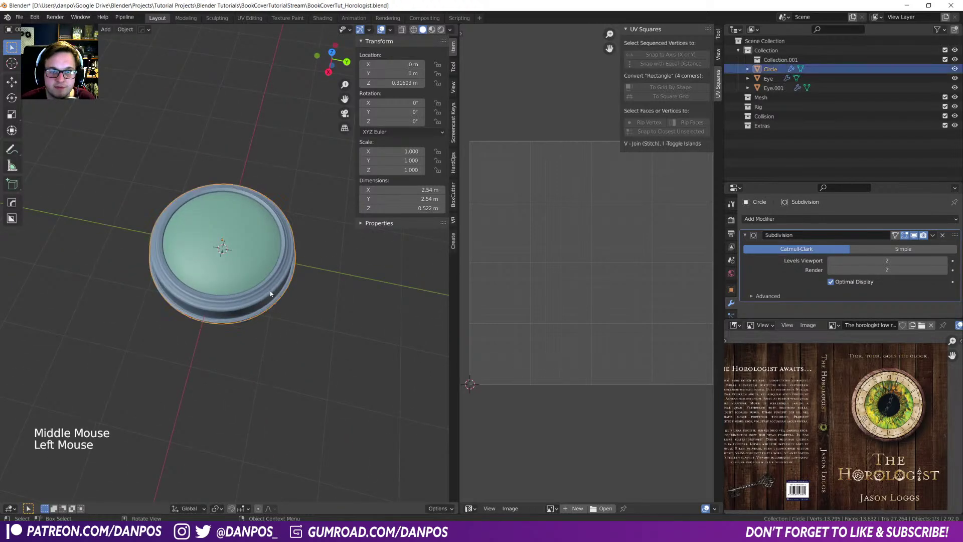
left_click(245, 251)
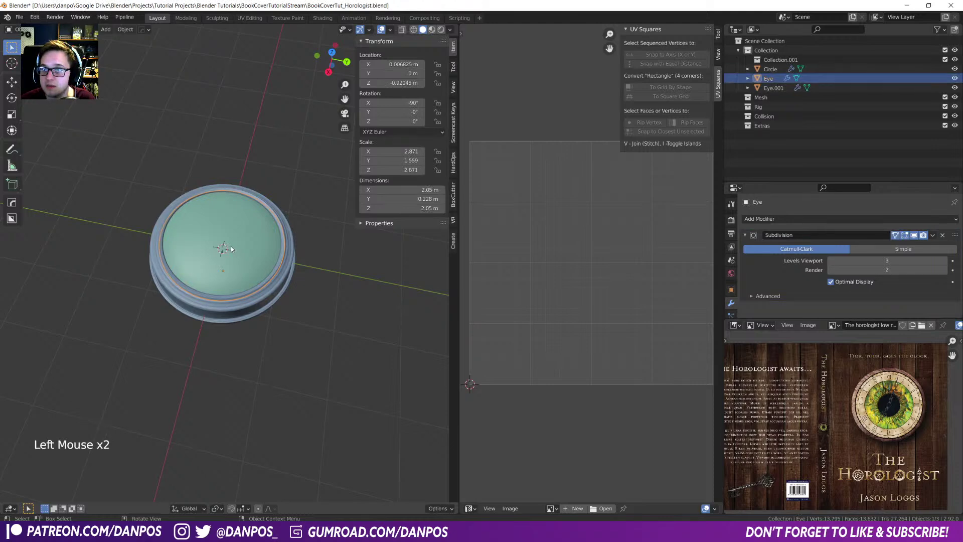
key("g")
right_click(238, 245)
key("z")
middle_click_drag(237, 271, 234, 250)
key("g")
right_click(242, 212)
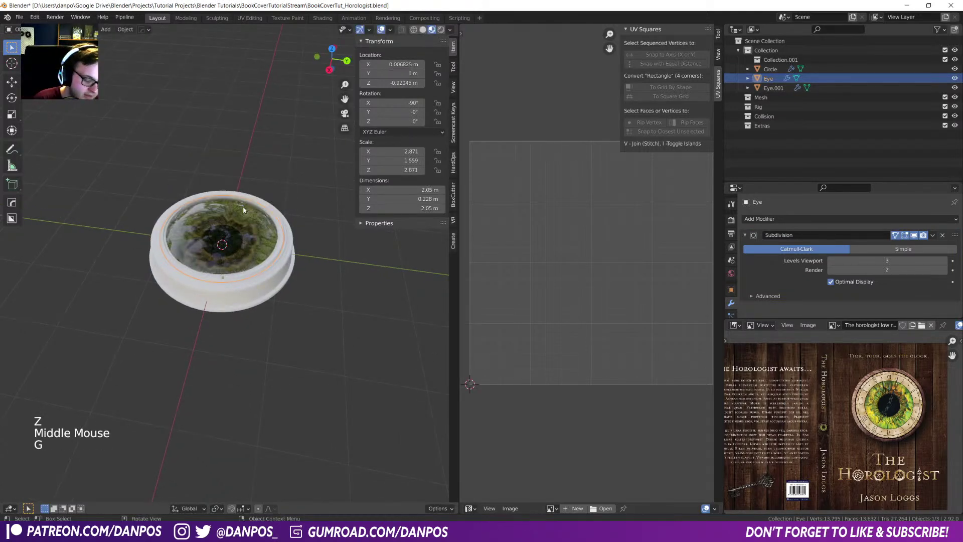
- Rename the selected domed eye object as Lens
key("F2")
type("L")
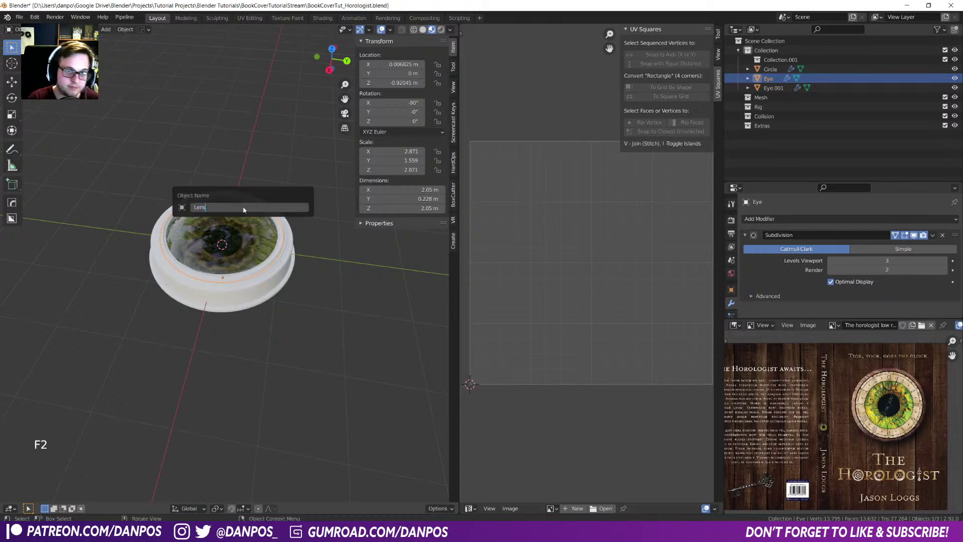
type("ens")
key("Return")
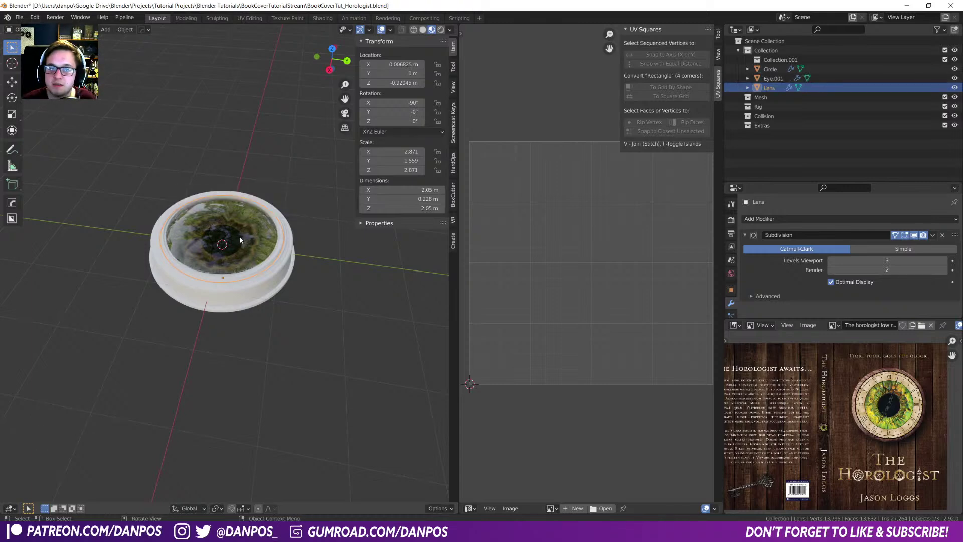
- Reselect the lens object above the iris and hide it
left_click(240, 240)
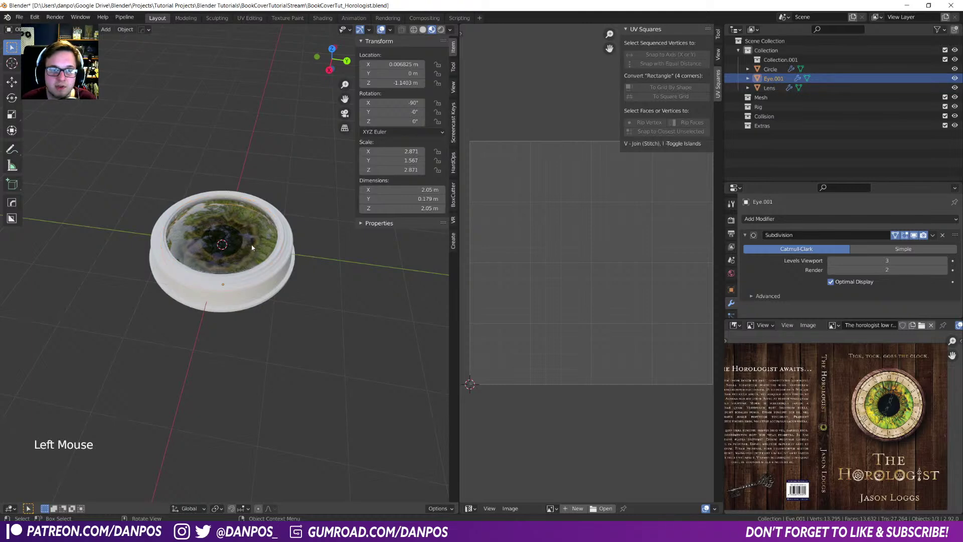
left_click(257, 237)
key("g")
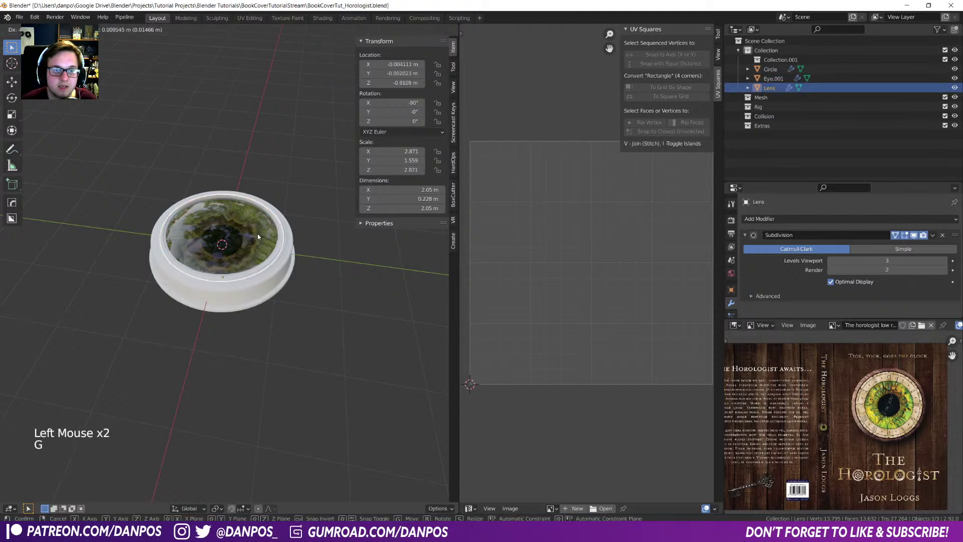
key("h")
- In Edit Mode on the ring, select the edge loop around its inner rim and duplicate it in place
left_click(273, 227)
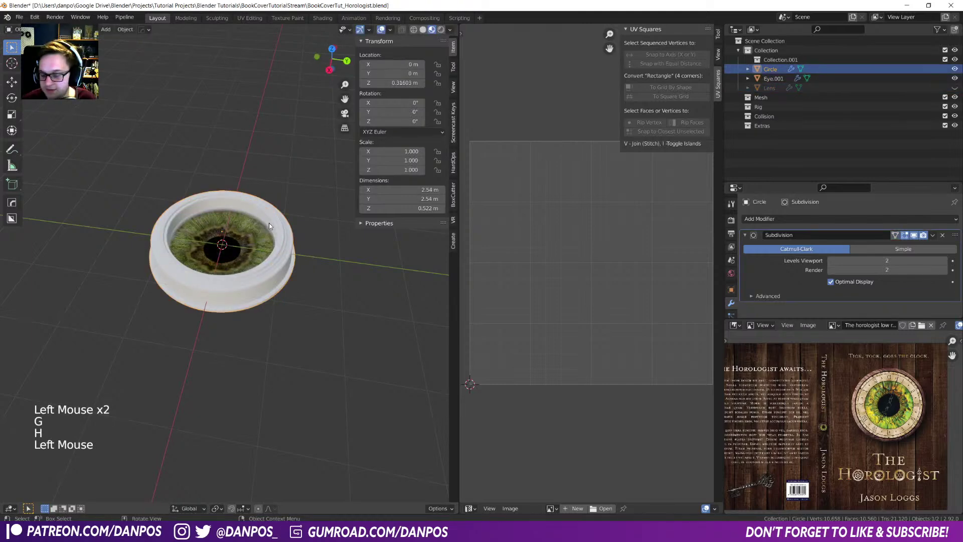
scroll(269, 223, "up", 4)
middle_click_drag(271, 223, 288, 209, "shift")
key("Tab")
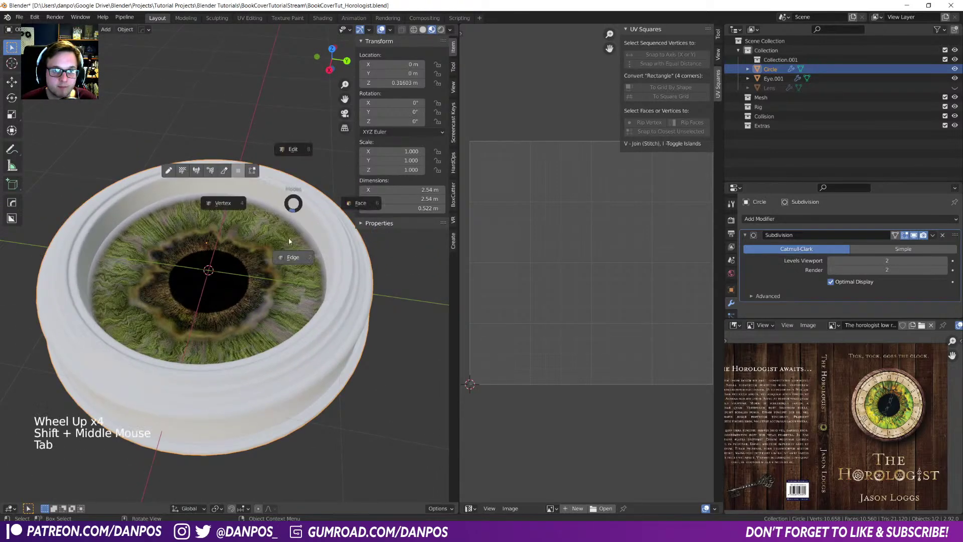
left_click(287, 260)
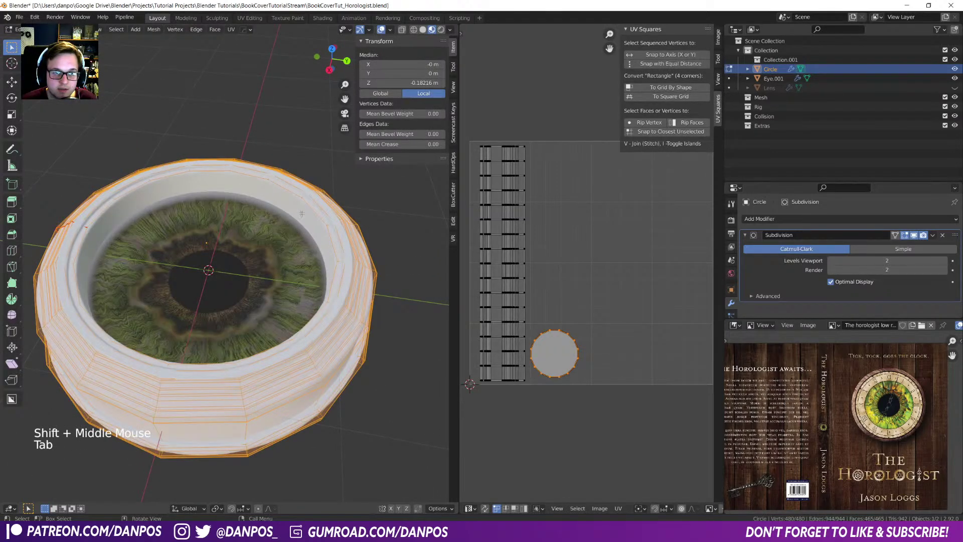
left_click(101, 218, "alt")
key("Tab")
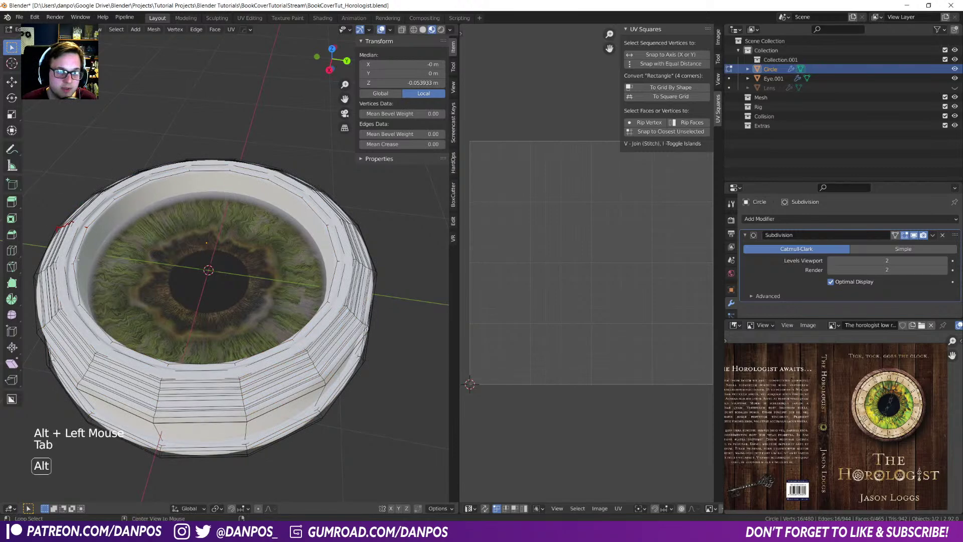
left_click(101, 218, "alt")
key("shift+d")
right_click(139, 256)
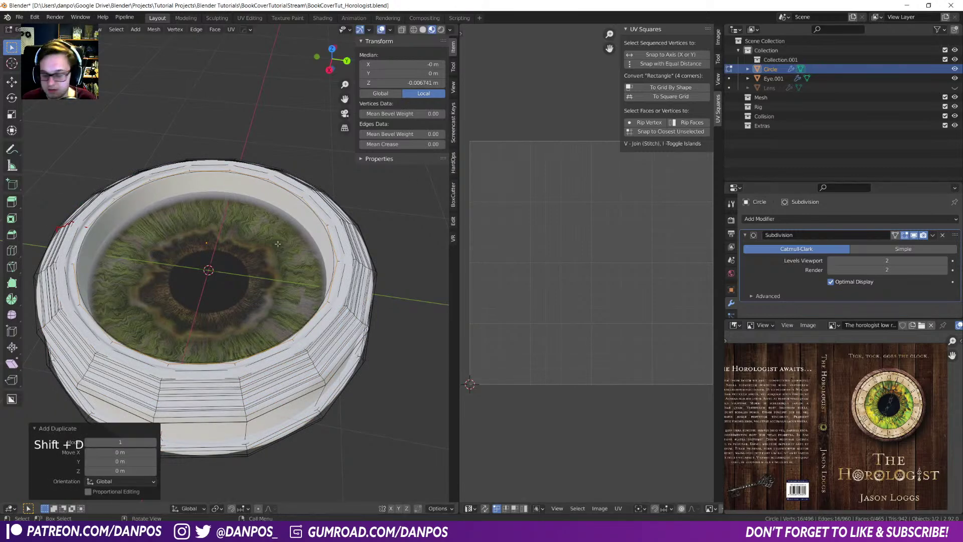
- In front wireframe view, lower the duplicated edge loop about 0.044 m along Z
key("KP_1")
middle_click_drag(353, 239, 341, 264, "shift")
key("z")
key("g")
key("z")
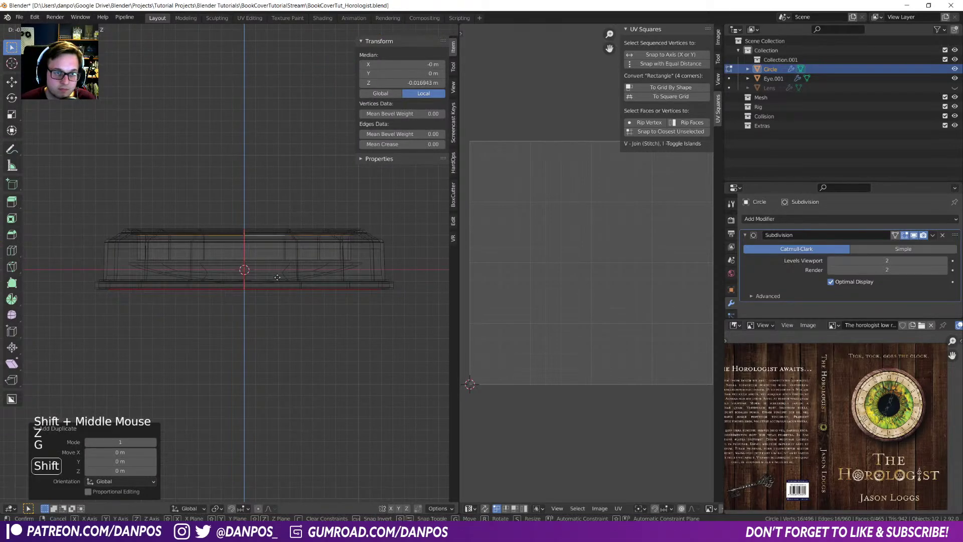
left_click(275, 312)
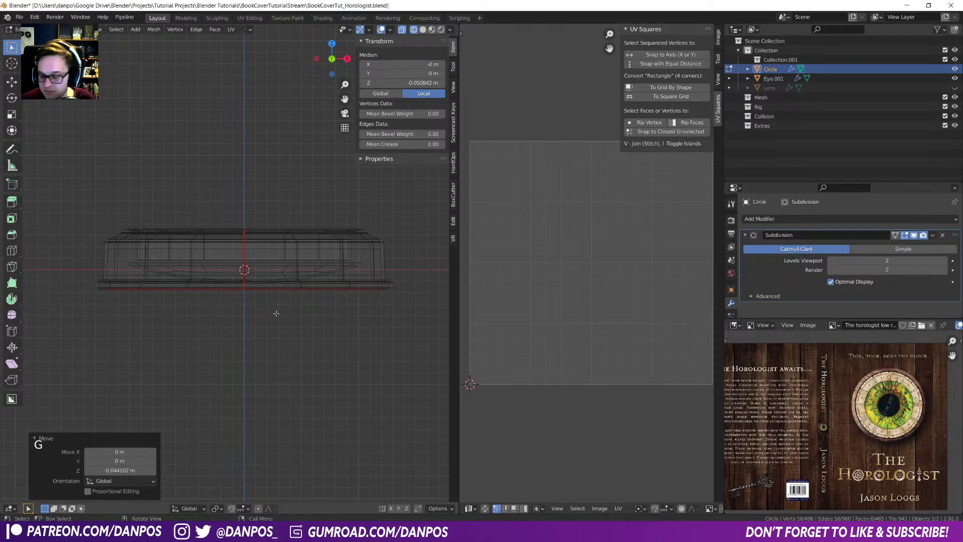
- Extrude the duplicated loop and scale it inward from top view to form a flat band over the iris edge
key("KP_7")
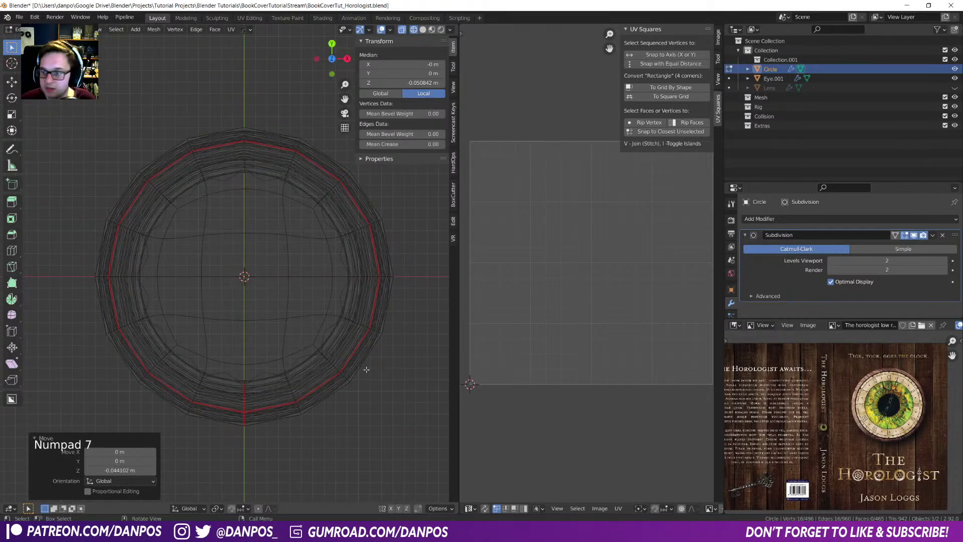
key("e")
key("s")
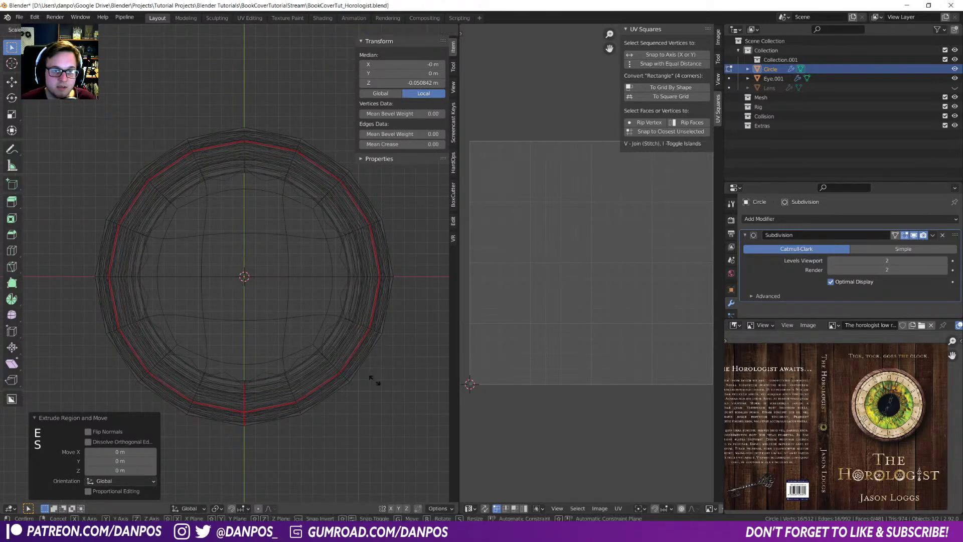
left_click(345, 355)
key("z")
middle_click_drag(336, 375, 306, 291)
key("Tab")
key("Tab")
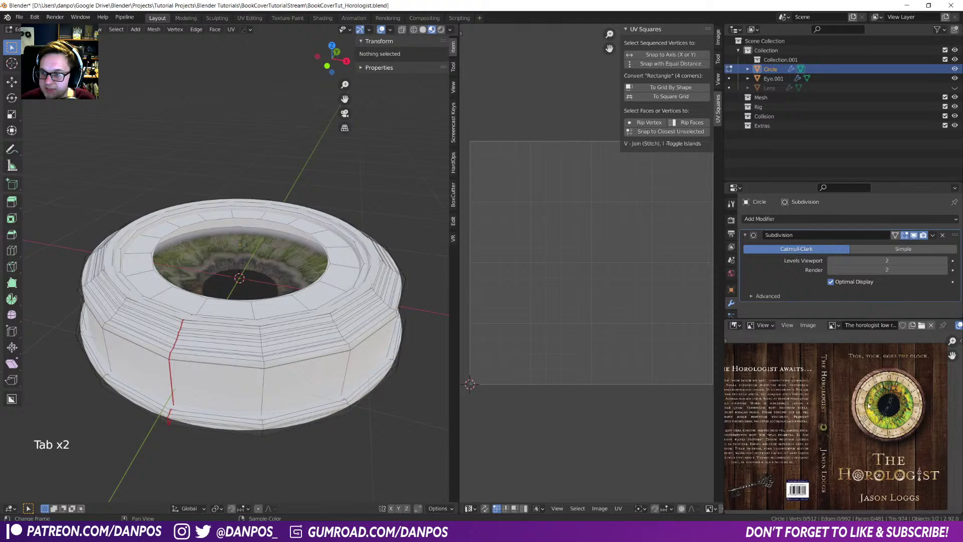
- Select the flat band's face loop and lower it about 0.048 m along Z
left_click(338, 265)
left_click(339, 264, "alt")
key("g")
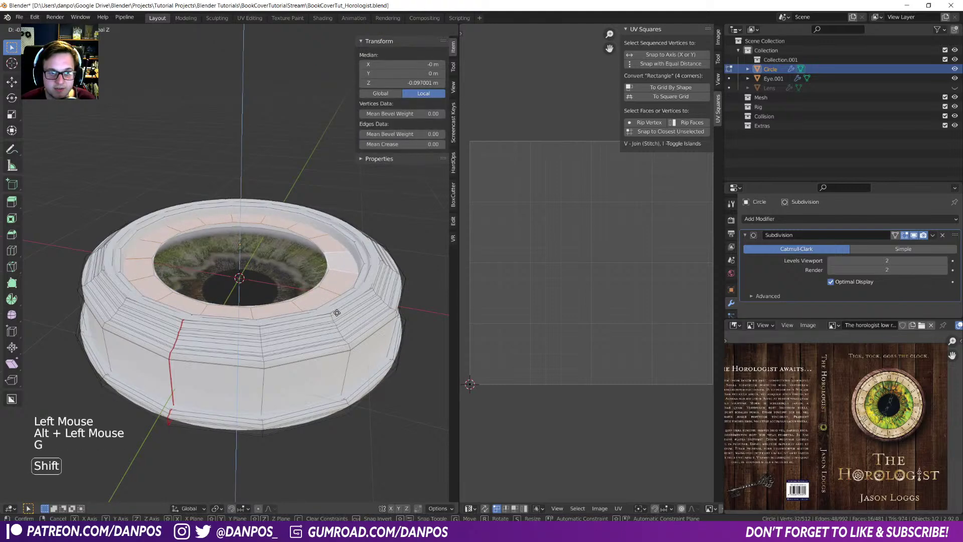
left_click(338, 317)
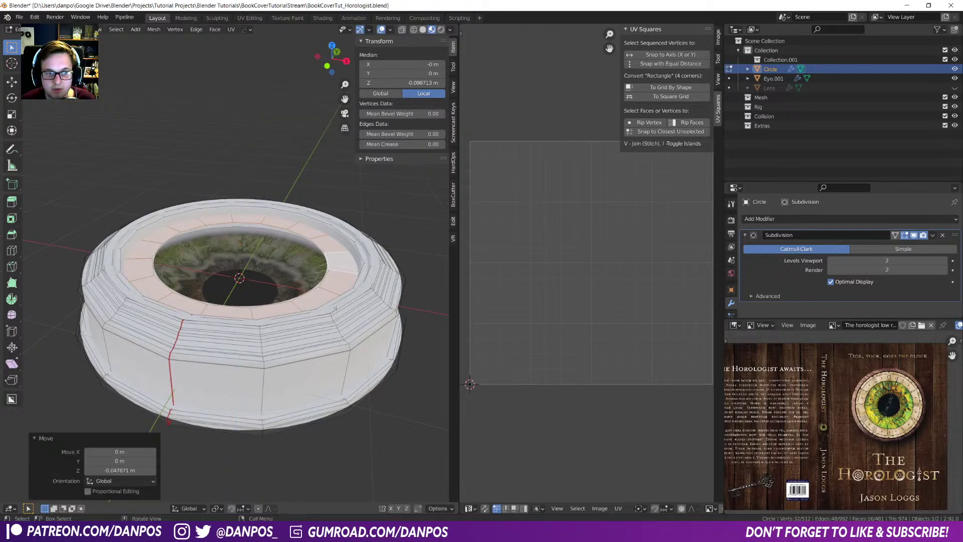
- Unhide the lens in Object Mode to check how it sits over the flat band, and hide it again
key("Tab")
key("alt+h")
middle_click_drag(321, 287, 345, 319)
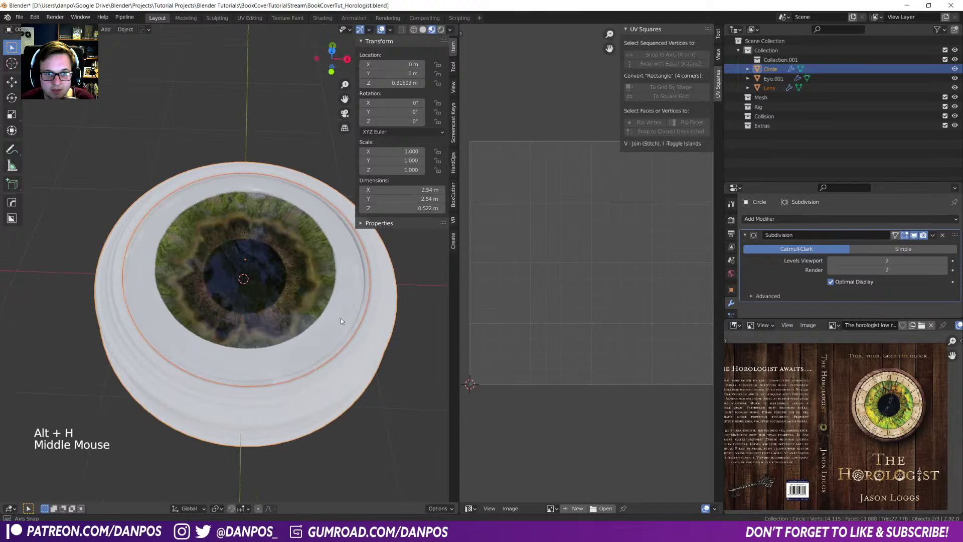
key("Tab")
key("Tab")
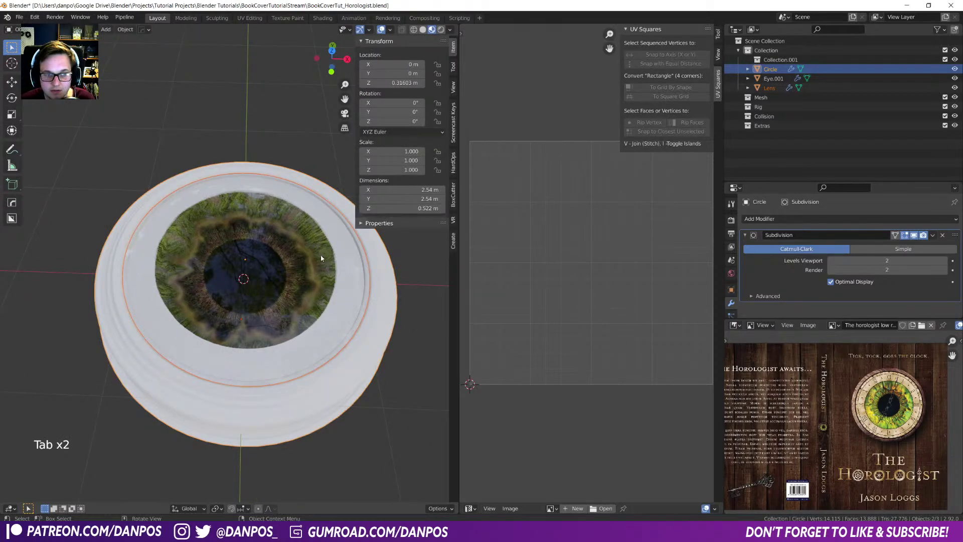
left_click(320, 258)
key("h")
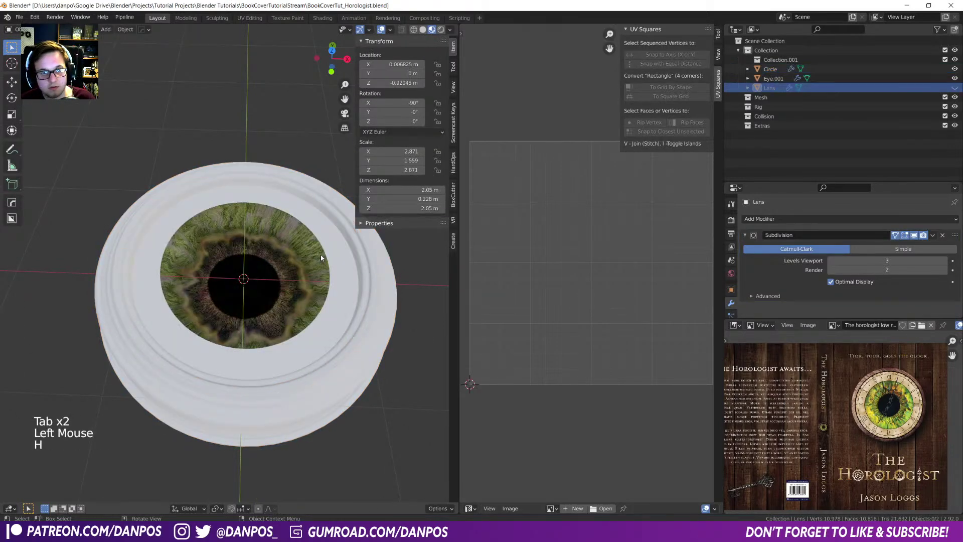
- Select the iris object, switch to solid shading, and scale it down by a factor of 0.969
left_click(335, 243)
key("z")
left_click(336, 269)
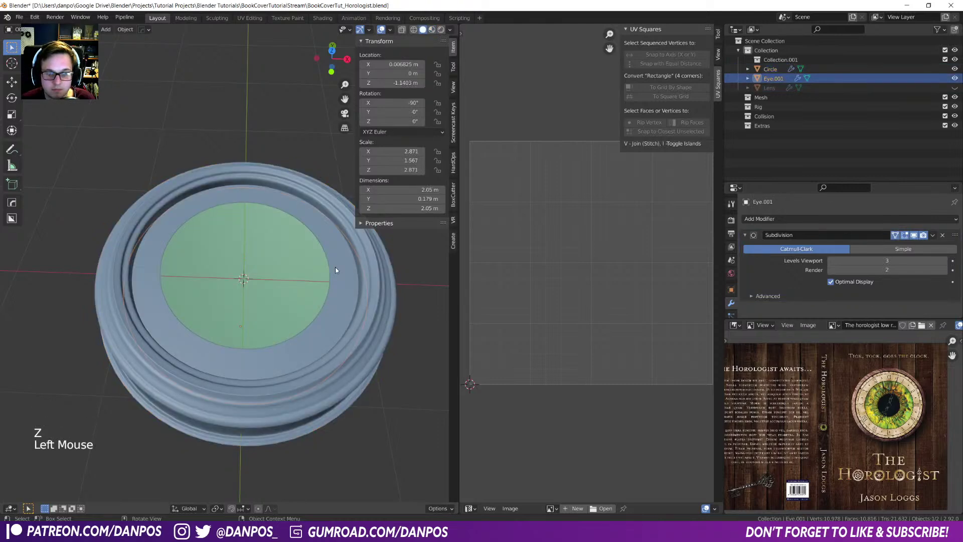
key("KP_7")
key("s")
key("shift")
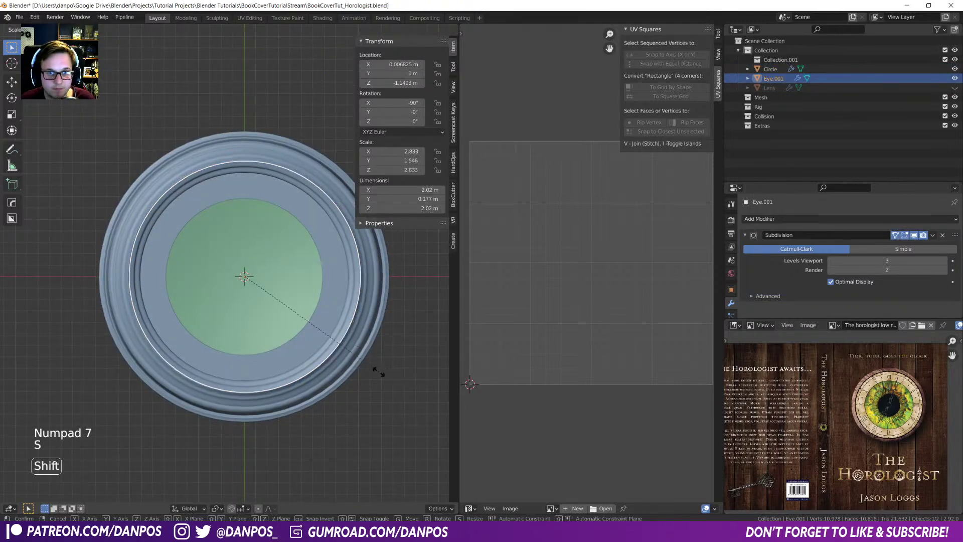
left_click(349, 361)
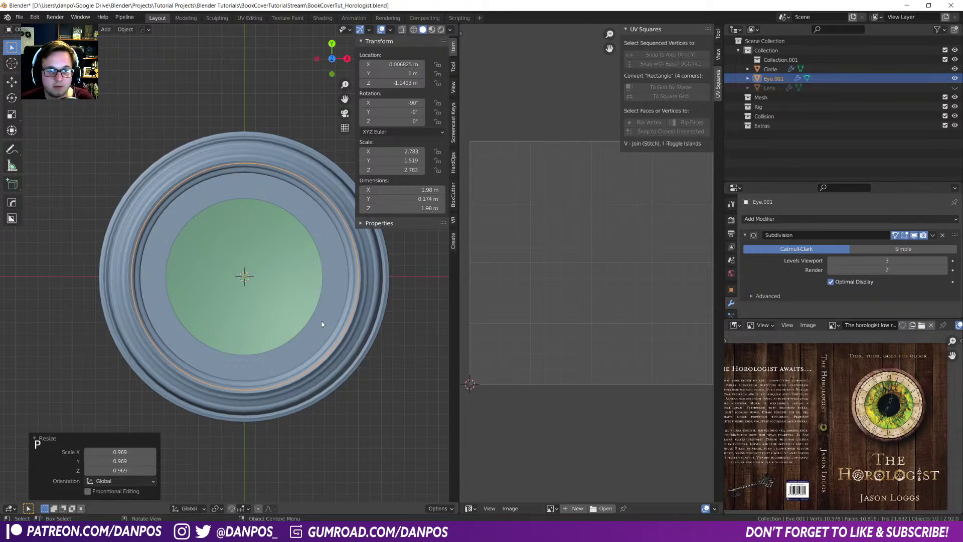
- Try separating the ring's selected flat band faces into their own object and return to Object Mode
middle_click_drag(322, 324, 354, 275)
left_click(354, 275)
key("Tab")
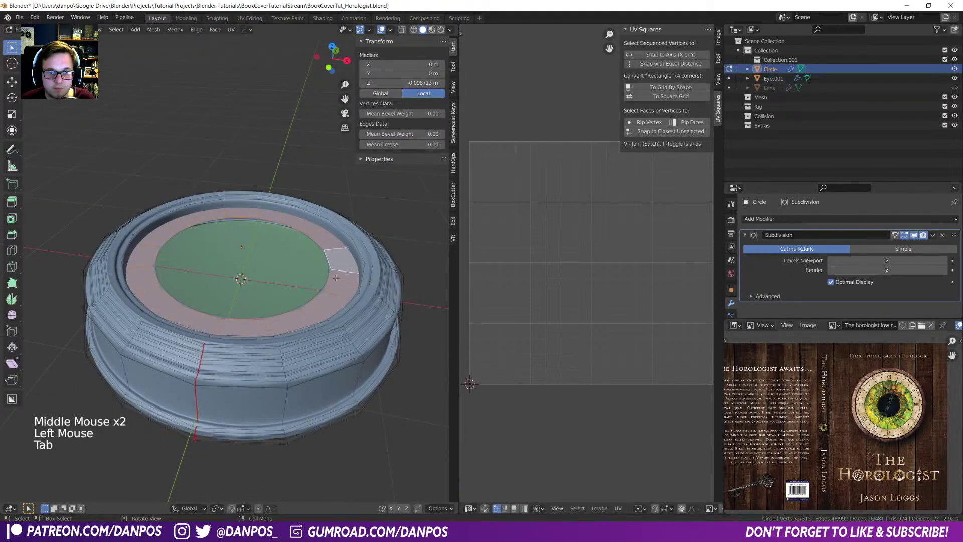
key("p")
left_click(335, 275)
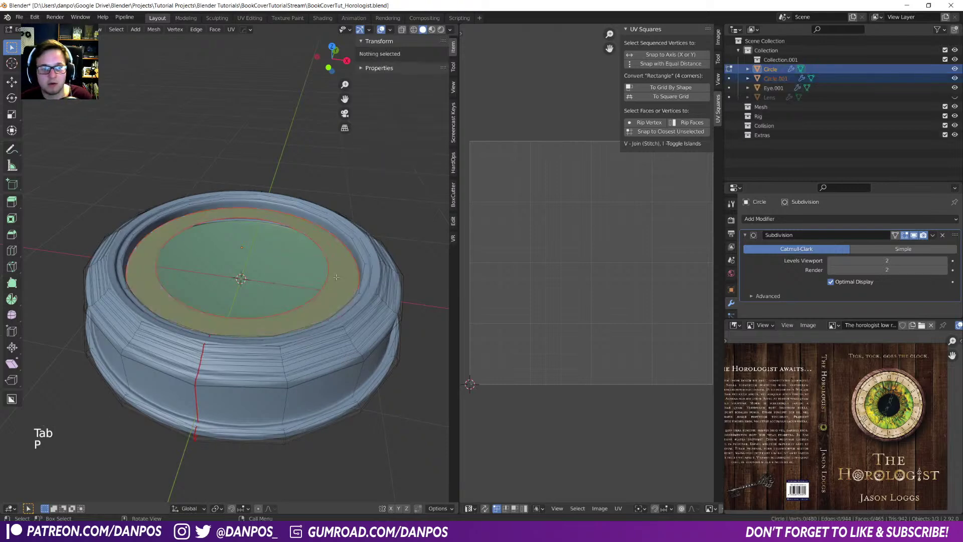
key("Tab")
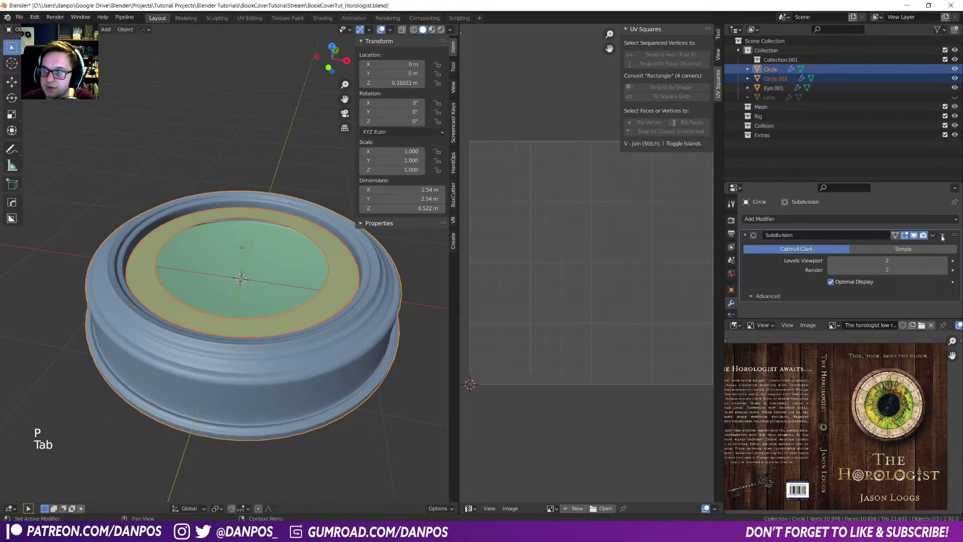
- Try removing the ring's Subdivision modifier, undo the removal, and select the separated flat band
left_click(942, 236)
key("ctrl+z")
left_click(315, 289)
left_click(338, 287)
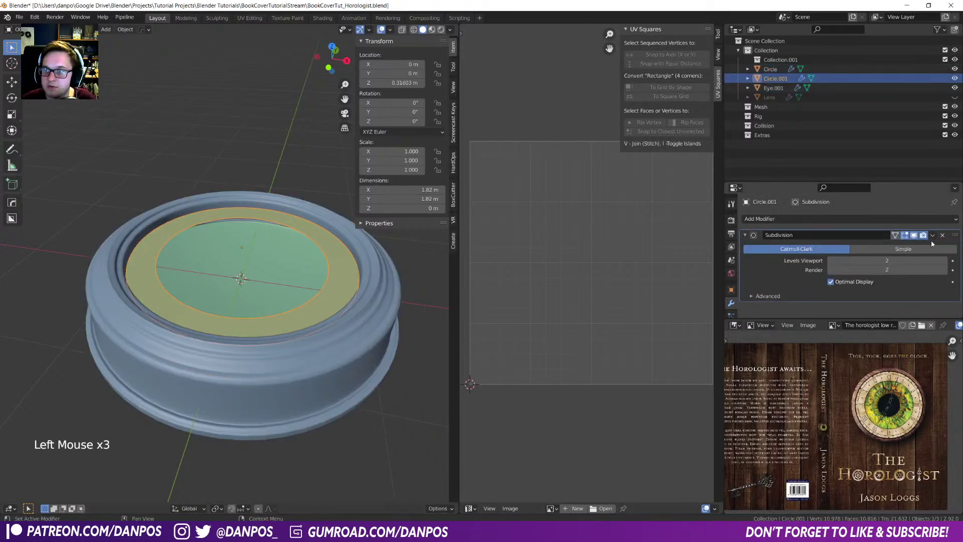
middle_click_drag(220, 301, 243, 344)
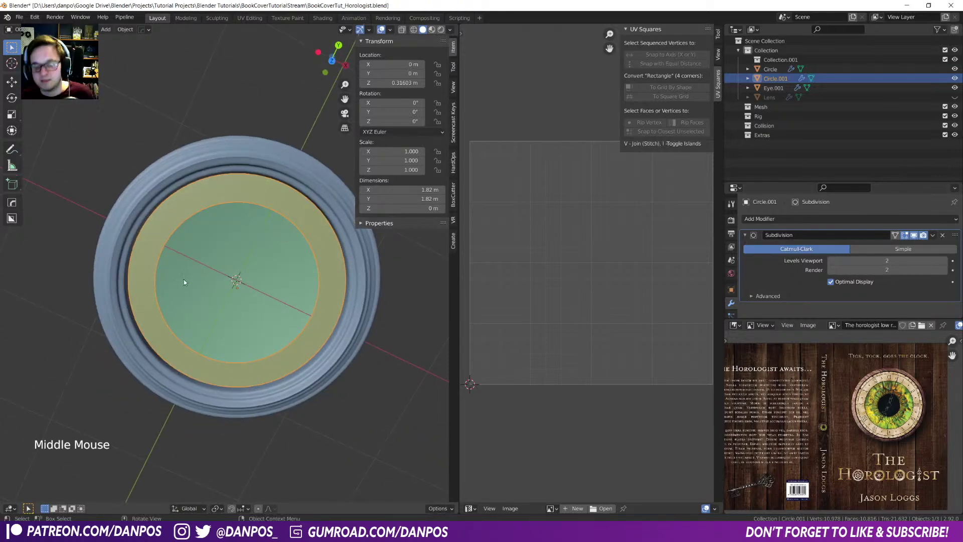
- Undo the separation so the flat band belongs to the ring mesh again
key("ctrl+z")
key("ctrl+z")
key("ctrl+z")
key("ctrl+z")
key("ctrl+z")
key("ctrl+z")
key("ctrl+z")
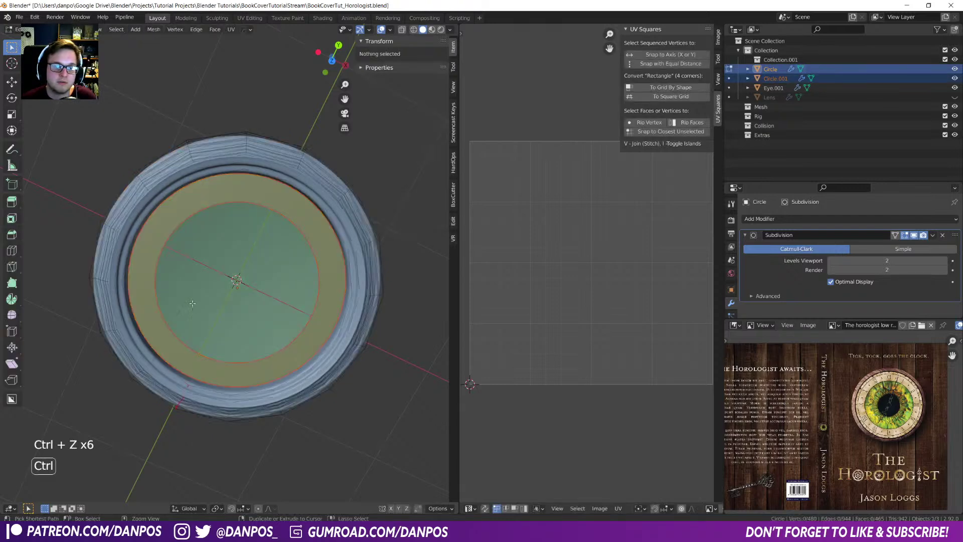
key("Tab")
middle_click_drag(192, 194, 253, 209)
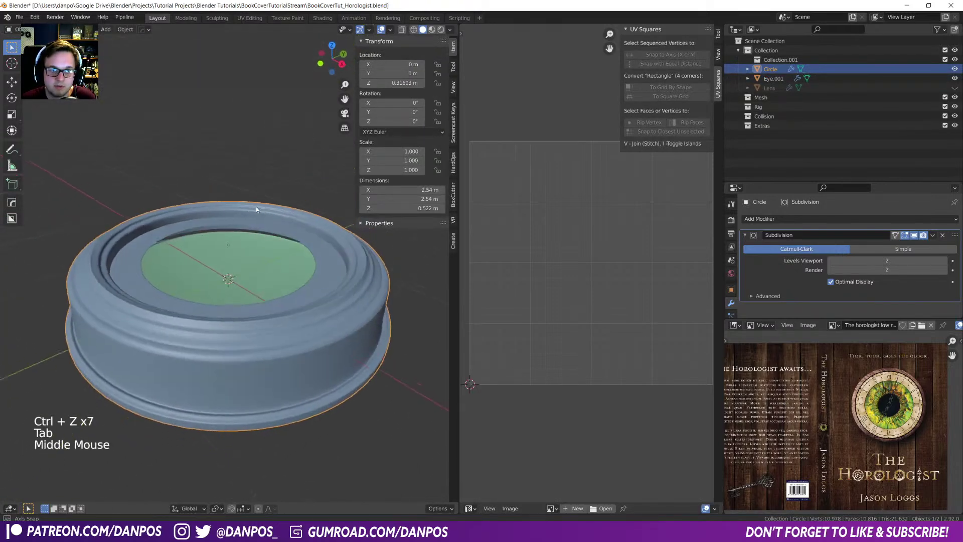
- Unwrap the ring's flat band faces by projecting them from the top view, and select the whole mesh
key("Tab")
key("KP_7")
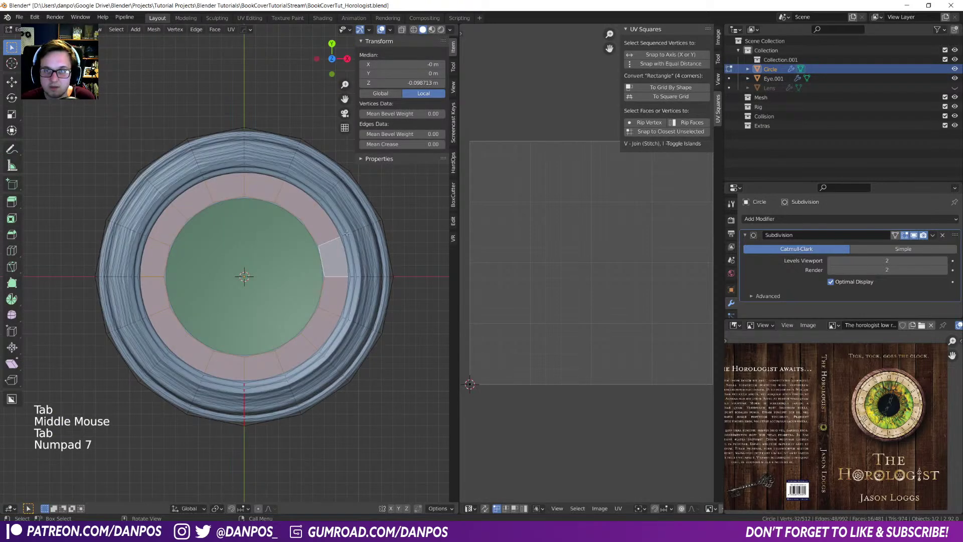
scroll(509, 237, "down", 2)
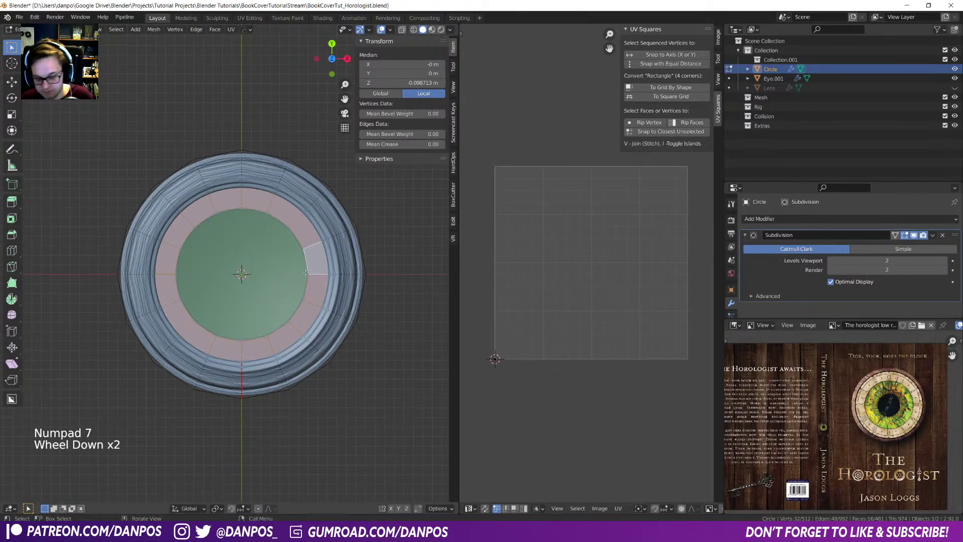
key("u")
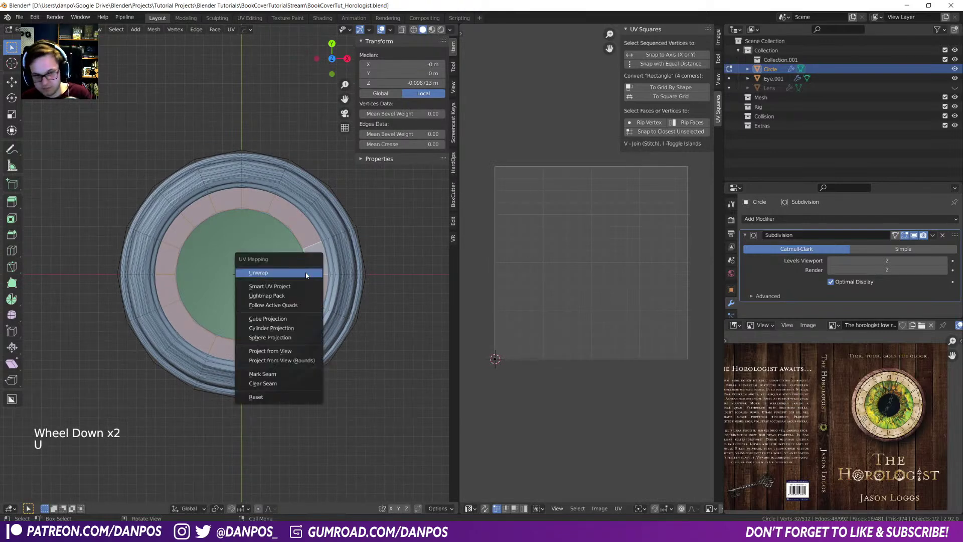
left_click(301, 351)
key("a")
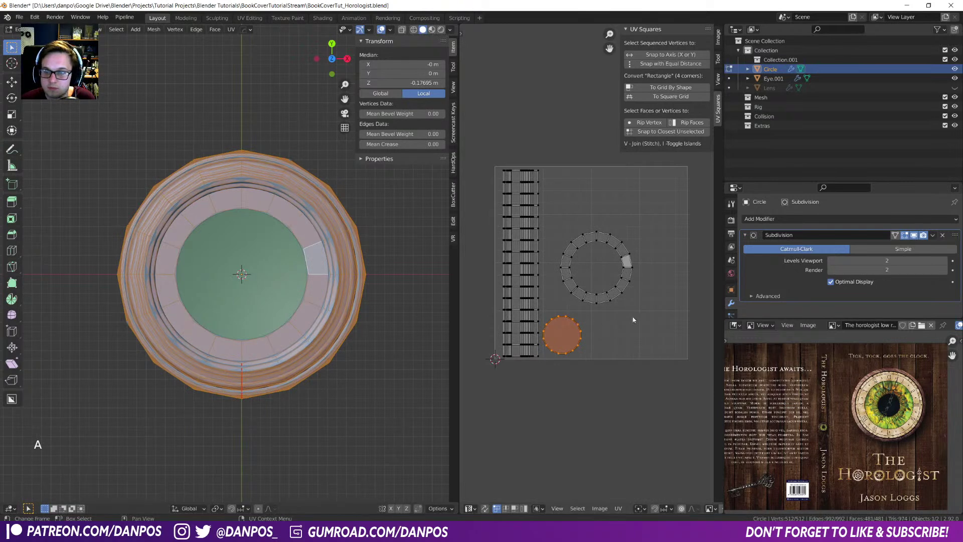
- Isolate the flat band's ring-shaped UV island, enlarge it and move it into the free upper area of the UV space
left_click(669, 313)
left_click_drag(557, 224, 650, 308)
key("s")
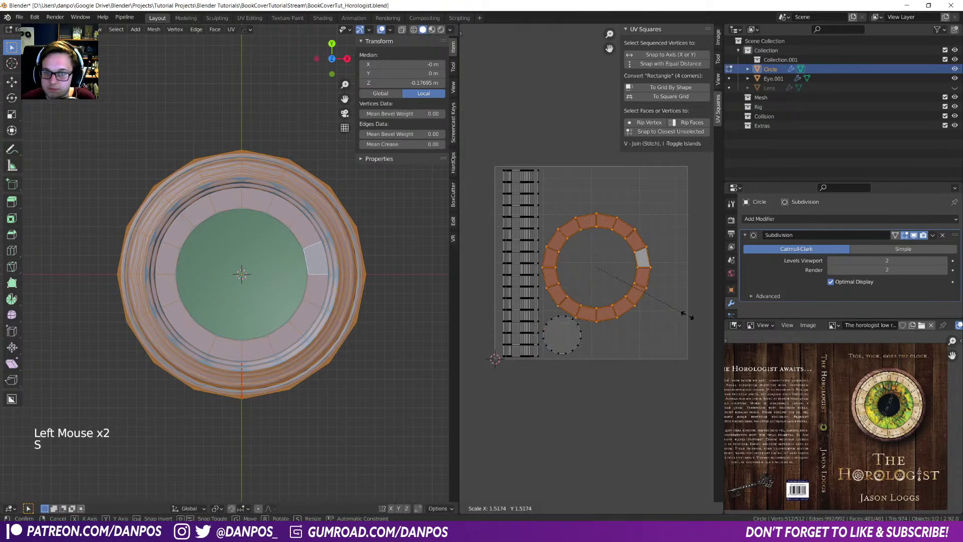
left_click(687, 314)
key("g")
left_click(719, 275)
key("s")
left_click(468, 279)
key("g")
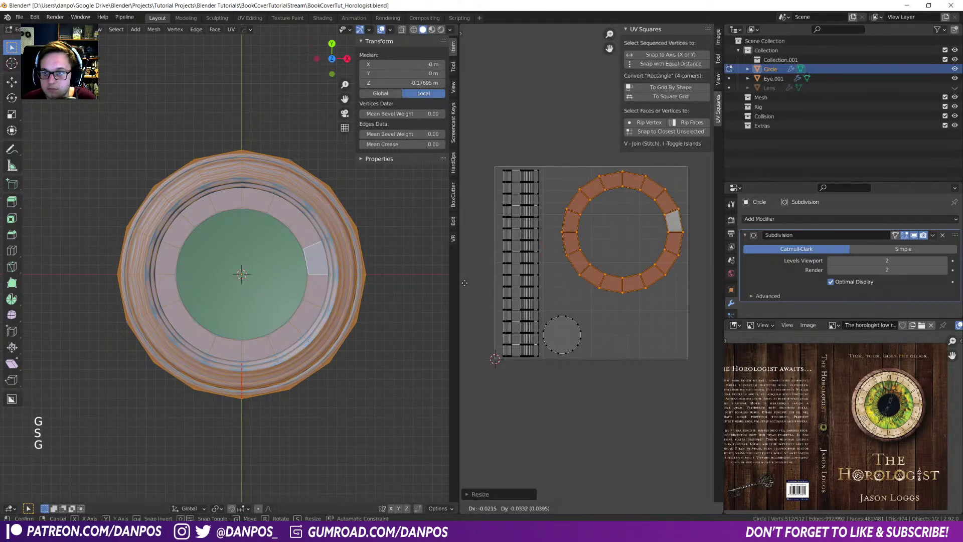
left_click(461, 283)
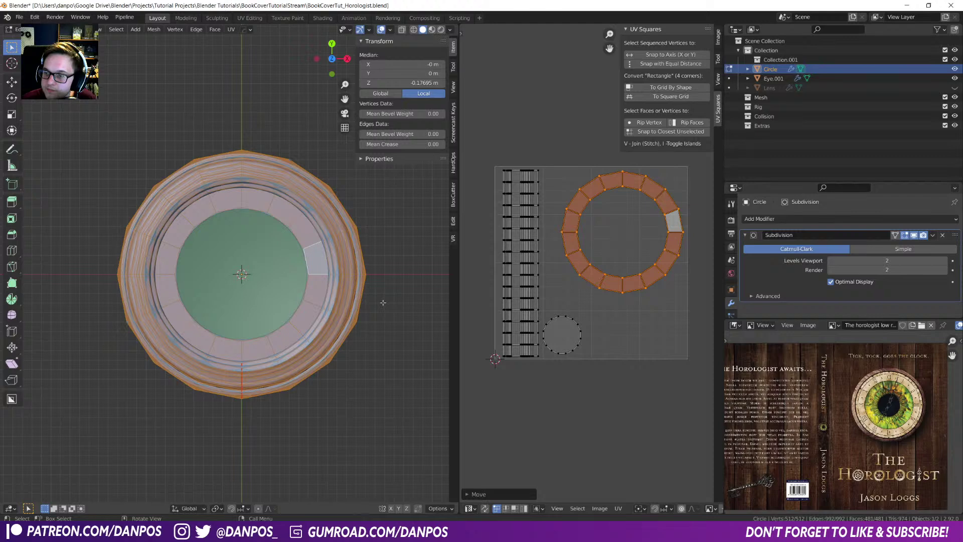
- Select the edge loop around the flat band's inner opening and scale it slightly inward from the top view
middle_click_drag(340, 333, 326, 296)
key("Tab")
left_click(309, 288, "alt")
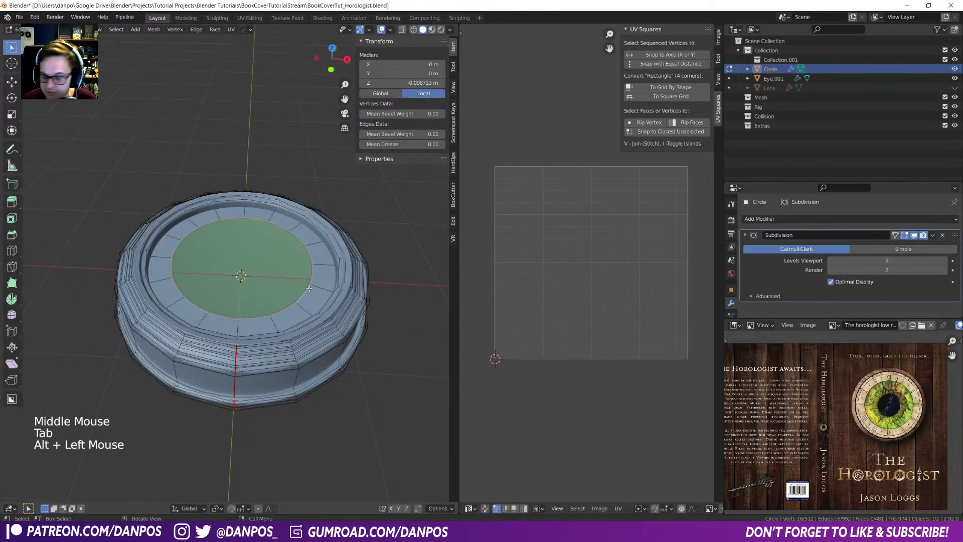
key("KP_7")
key("s")
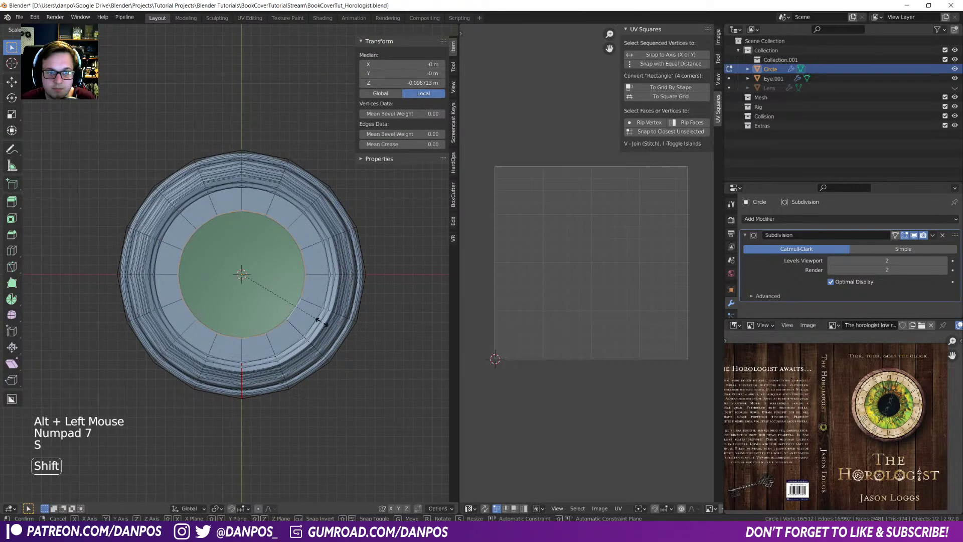
left_click(315, 307)
- Scale the entire ring mesh up to about 2.71 m across and apply the object's scale
key("a")
key("s")
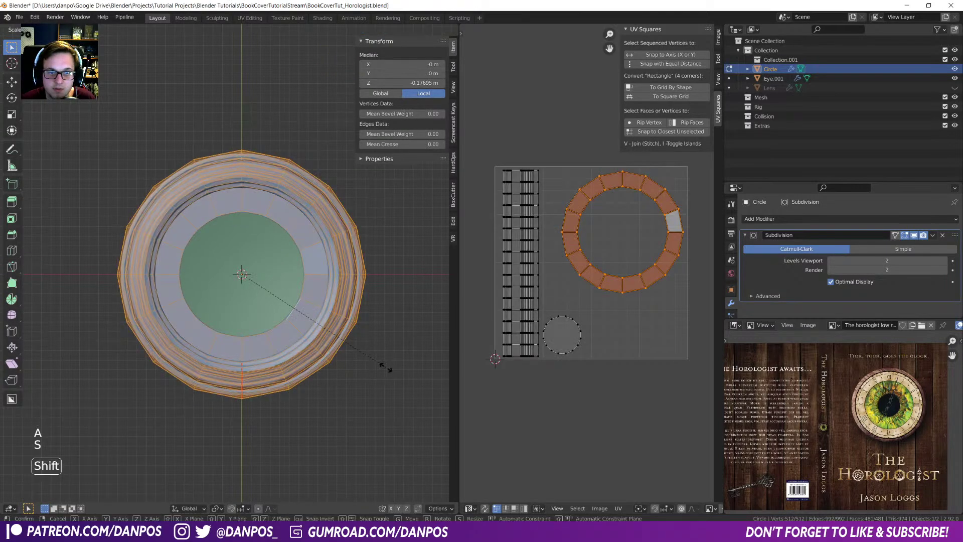
left_click(51, 377)
key("Tab")
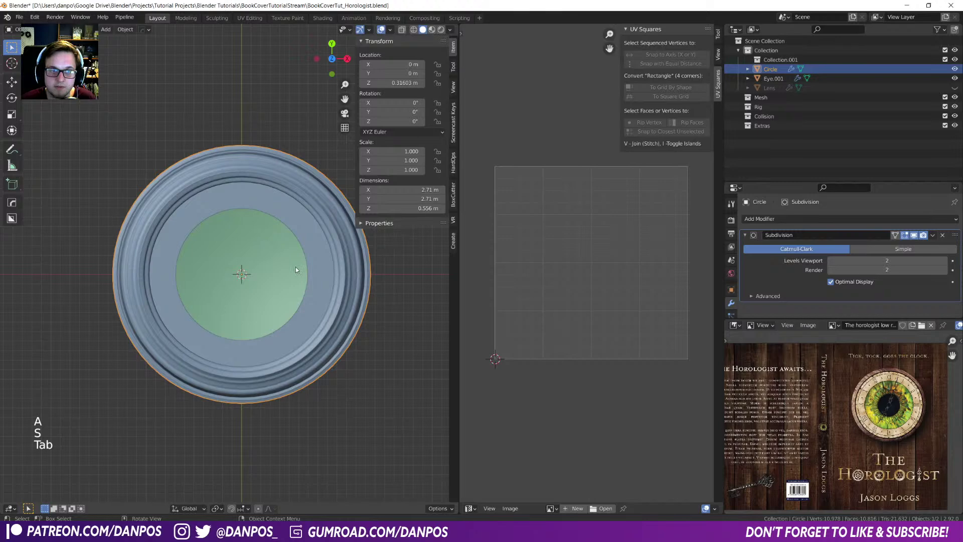
key("ctrl+a")
left_click(294, 282)
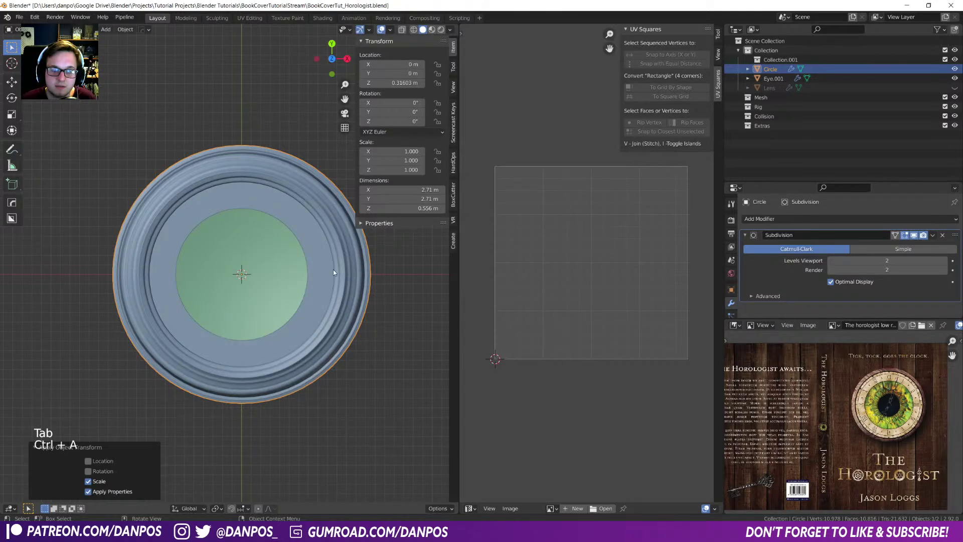
- Select the ring's flat band face loop and unwrap it by projecting from the top view
key("Tab")
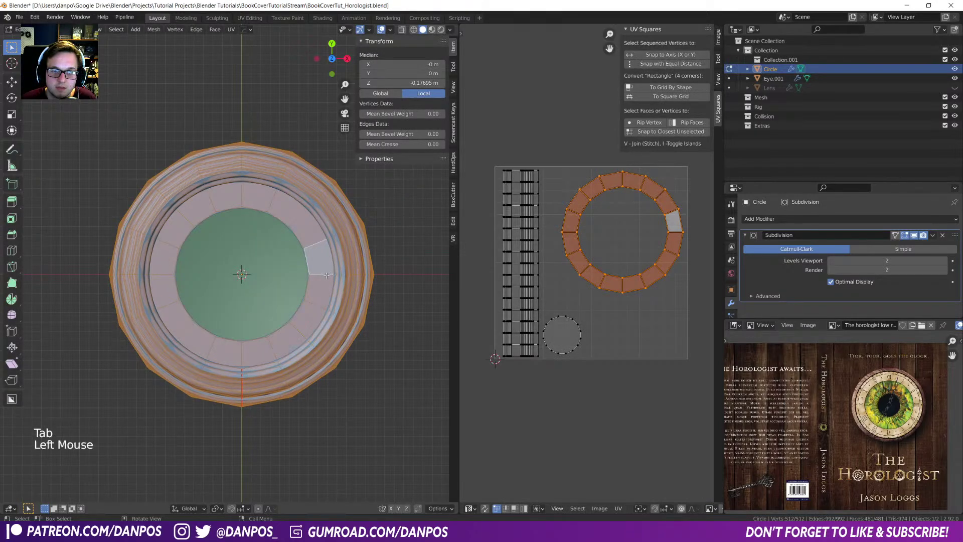
left_click(326, 286)
left_click(333, 282, "alt")
key("s")
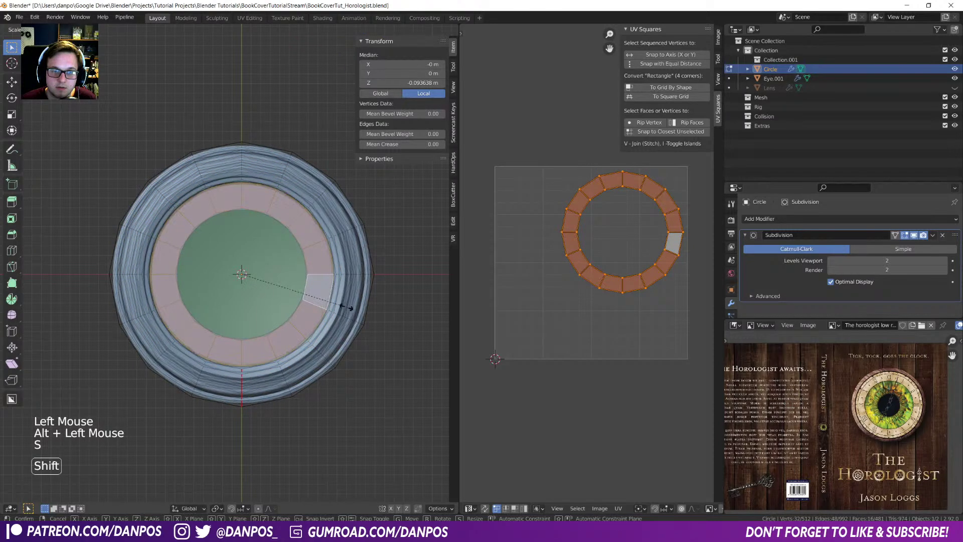
right_click(346, 308, "shift")
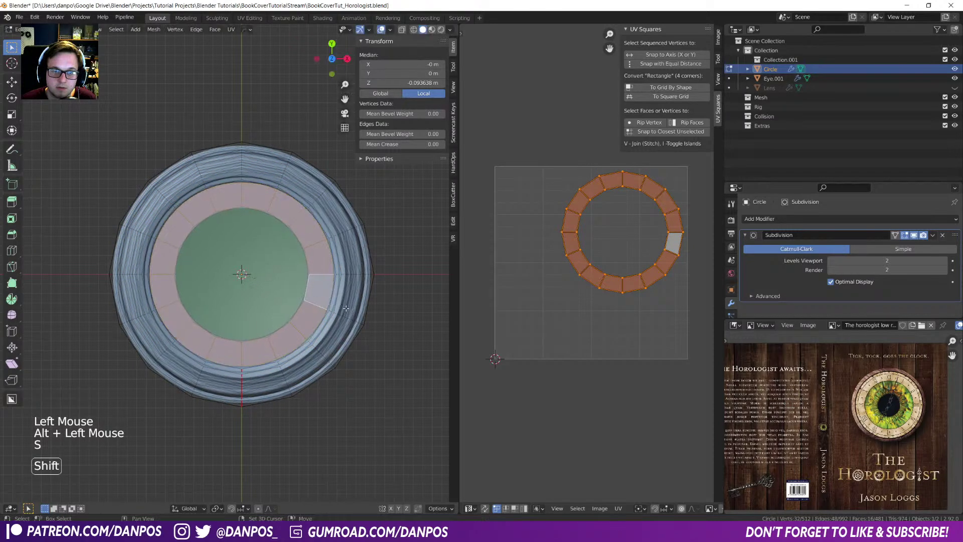
key("u")
left_click(321, 292)
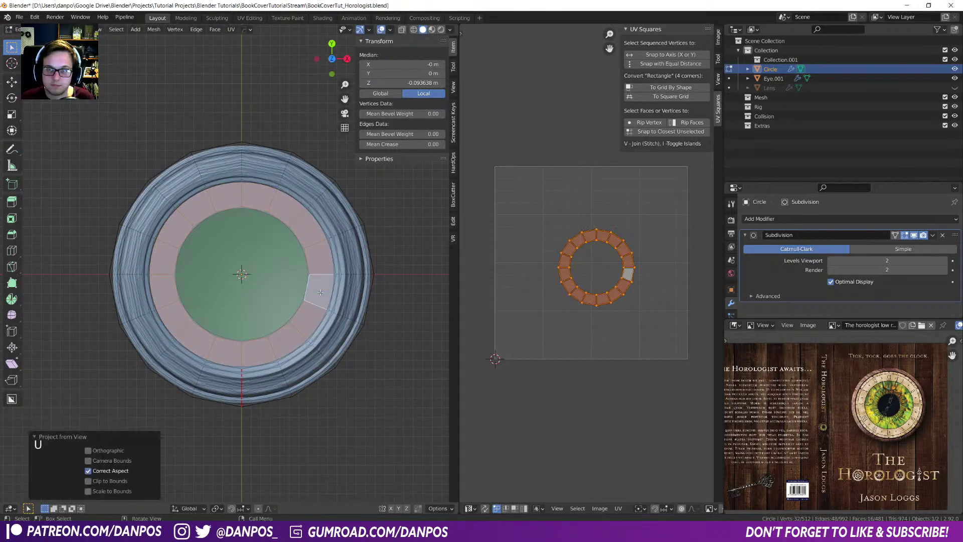
- Display all of the ring's UVs, select the flat band's island, enlarge it and move it beside the strip island
left_click(243, 189)
left_click(233, 191, "shift")
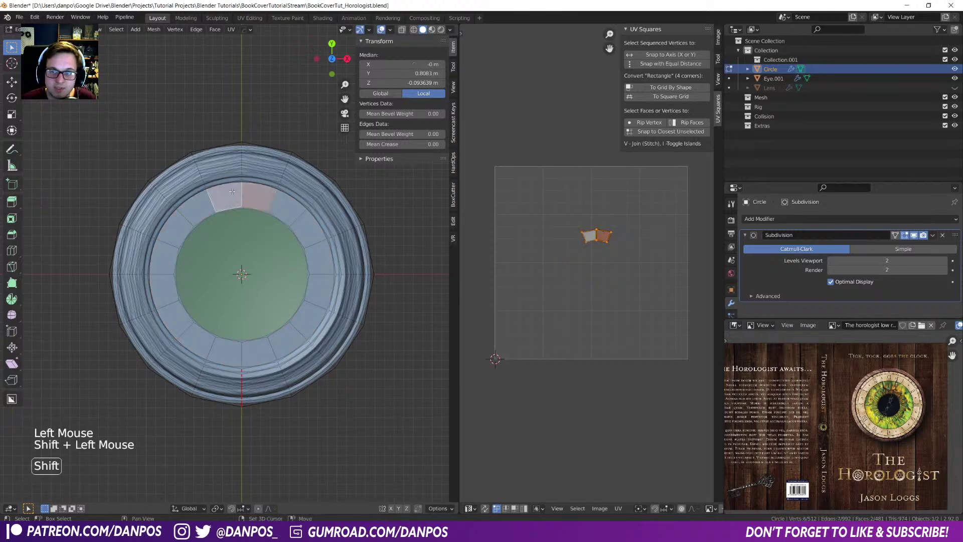
left_click(264, 200)
key("l")
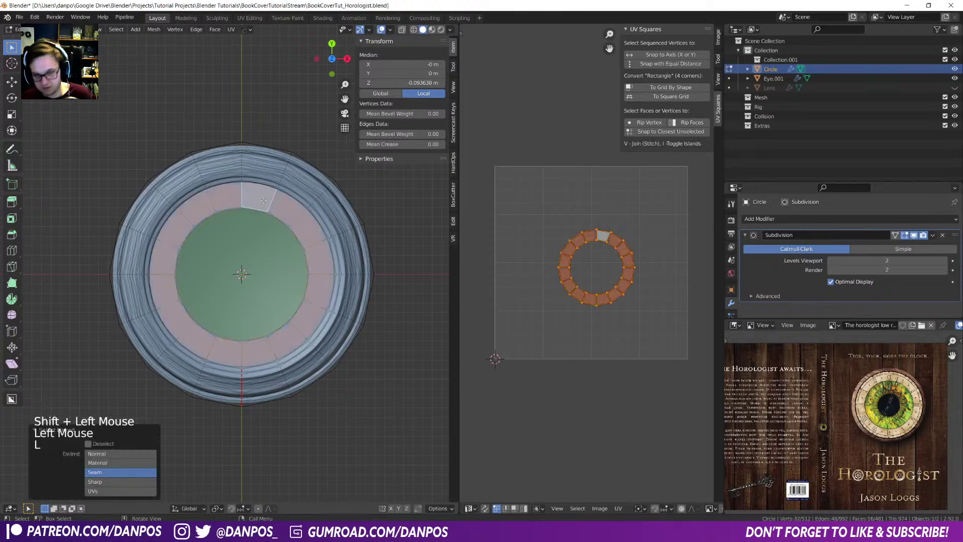
key("a")
left_click(650, 319)
key("l")
key("s")
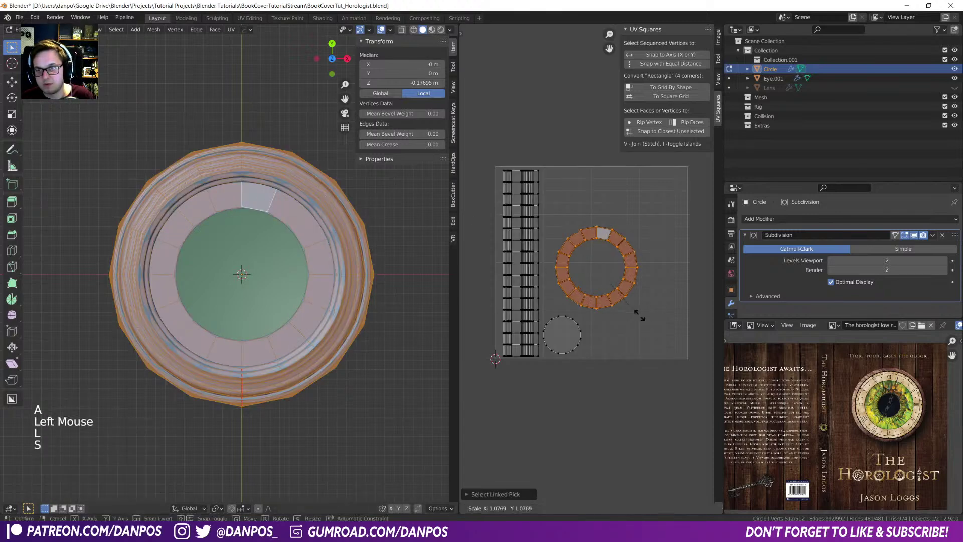
left_click(671, 331)
key("g")
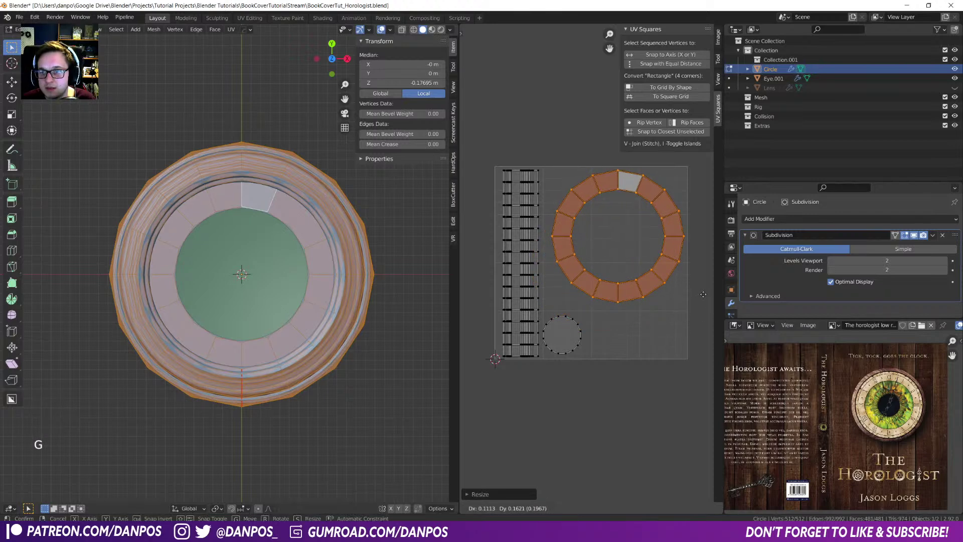
left_click(697, 297)
- Select the small circular UV island, shrink it and place it inside the flat band island's opening
left_click(558, 330)
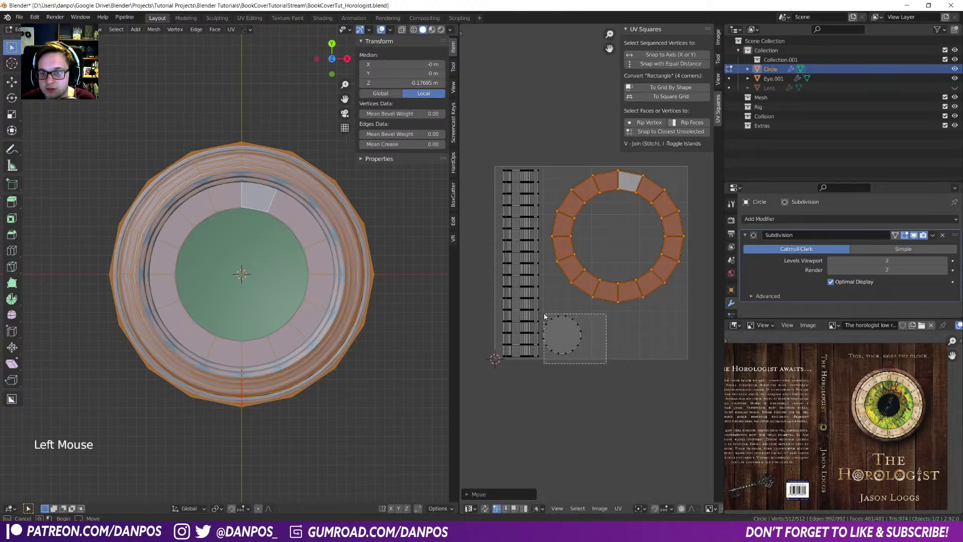
key("g")
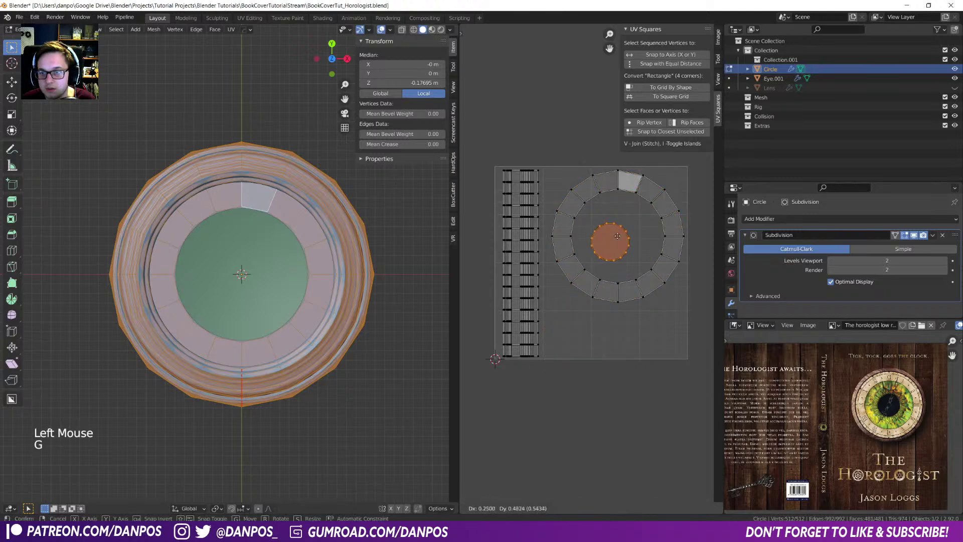
left_click(619, 234)
key("s")
key("g")
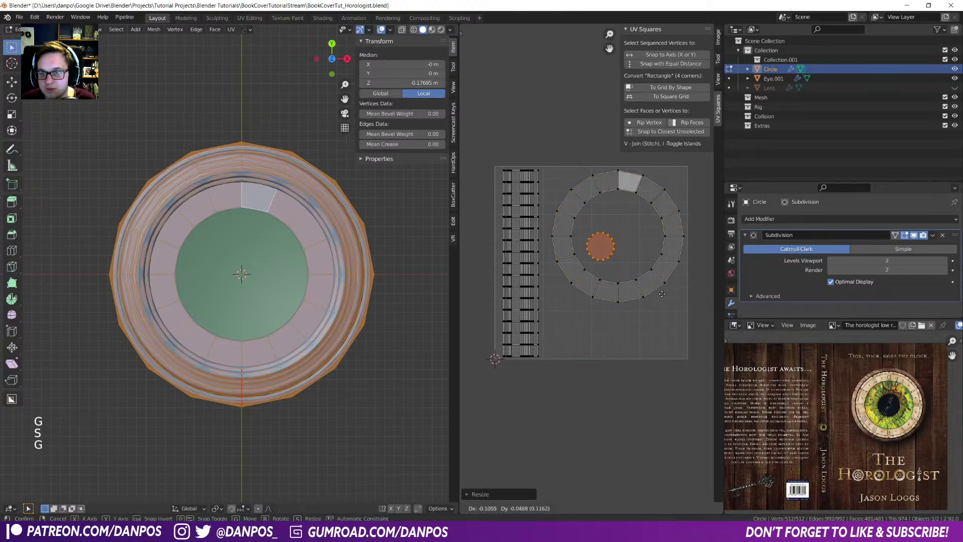
left_click(616, 325)
left_click(618, 317)
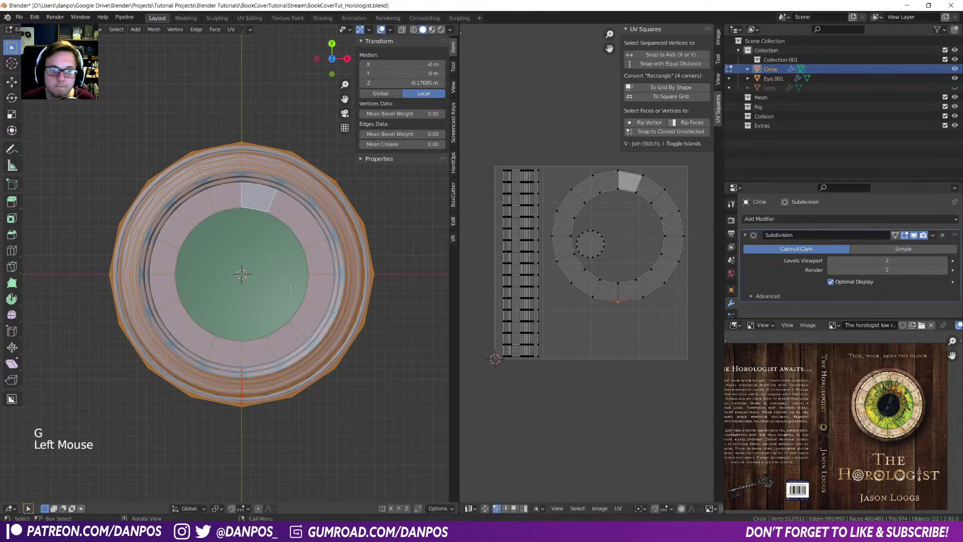
- Save the file, return to Object Mode and collapse the Transform properties
key("ctrl+s")
key("Tab")
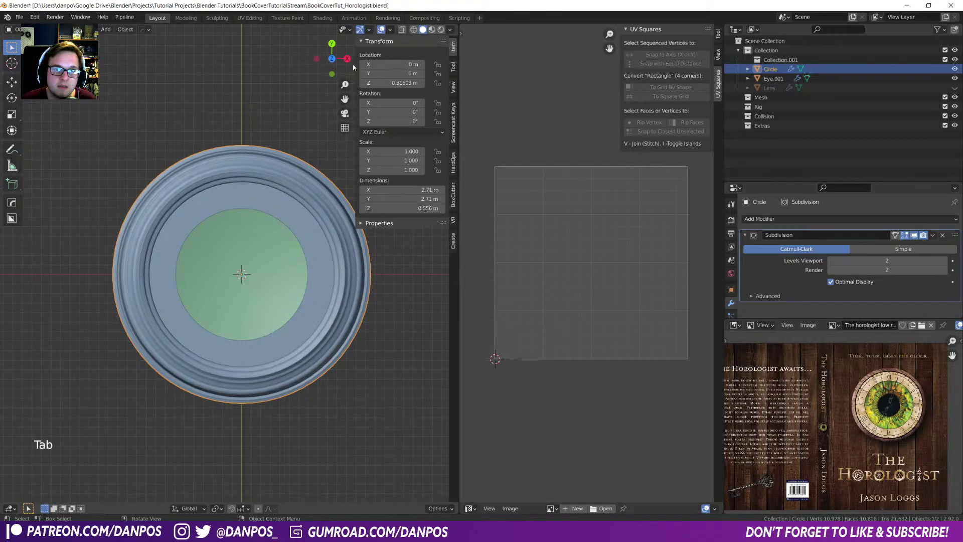
left_click(376, 41)
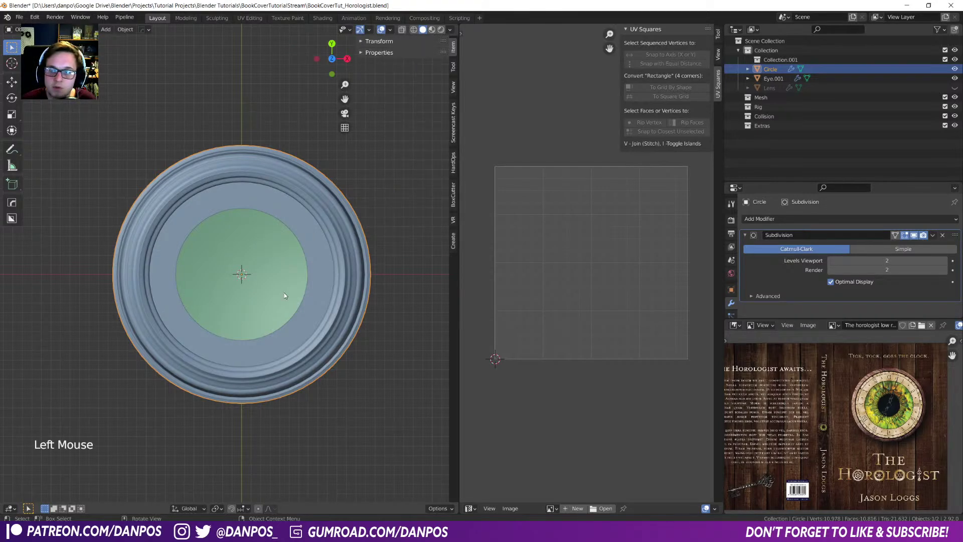
- Select the ring and iris objects together and move them 3.7 m along X, away from the world origin
scroll(287, 303, "down", 1)
middle_click_drag(291, 304, 318, 291, "shift")
left_click_drag(121, 81, 413, 375)
scroll(321, 311, "down", 3)
middle_click_drag(301, 279, 266, 276, "shift")
key("g")
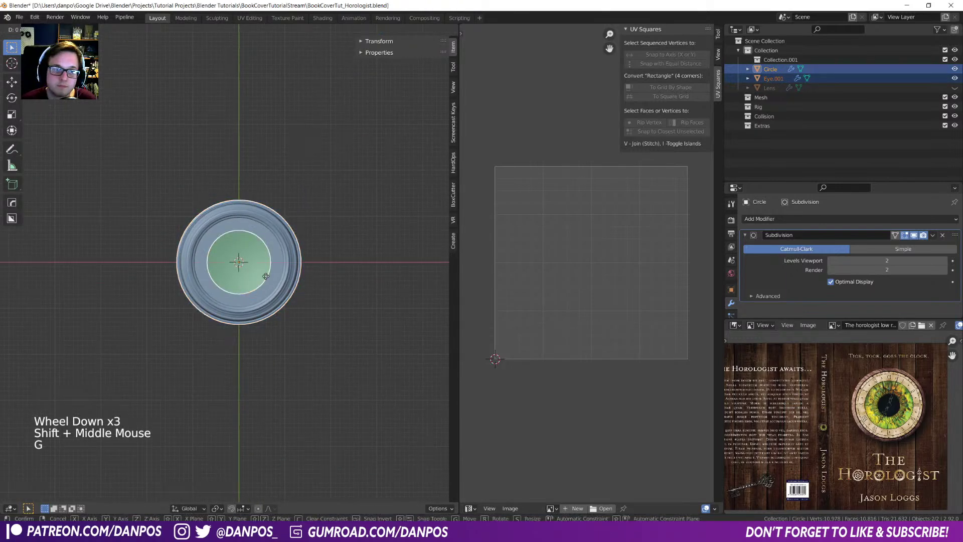
key("ctrl")
left_click(435, 281)
scroll(249, 260, "up", 4)
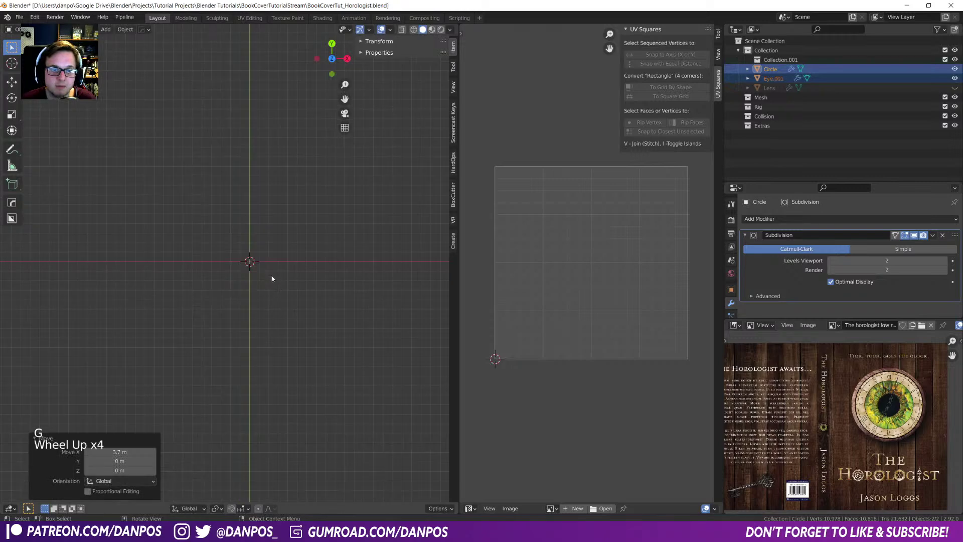
key("shift+a")
mouse_move(261, 376)
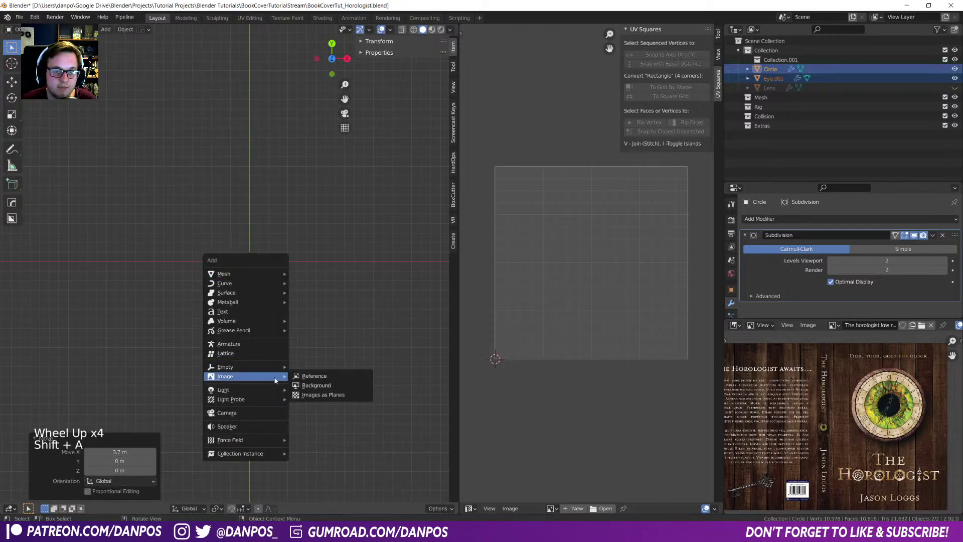
left_click(329, 377)
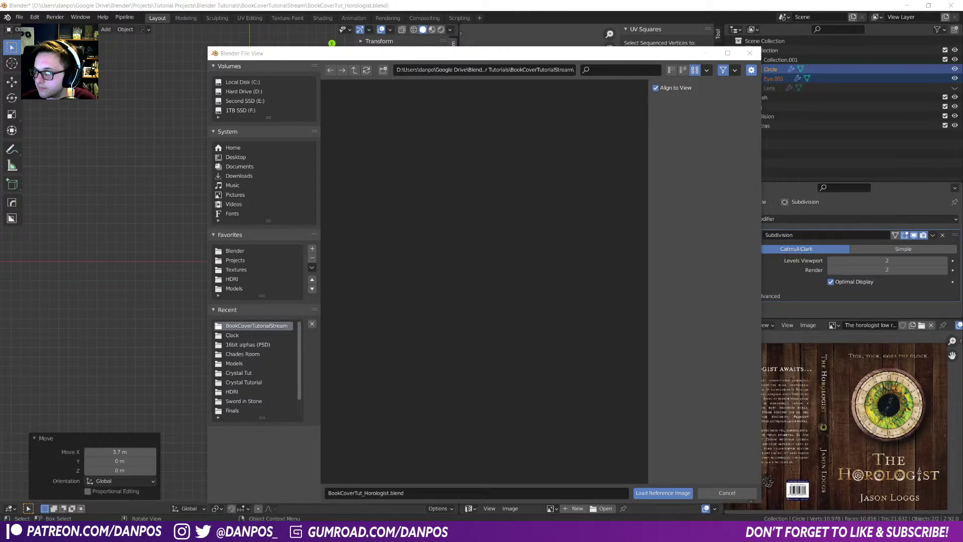
left_click(870, 340)
- Load clock hands.png from the Book Covers\Clock folder into the Image Editor that shows the book cover
left_click(921, 326)
left_click(551, 69)
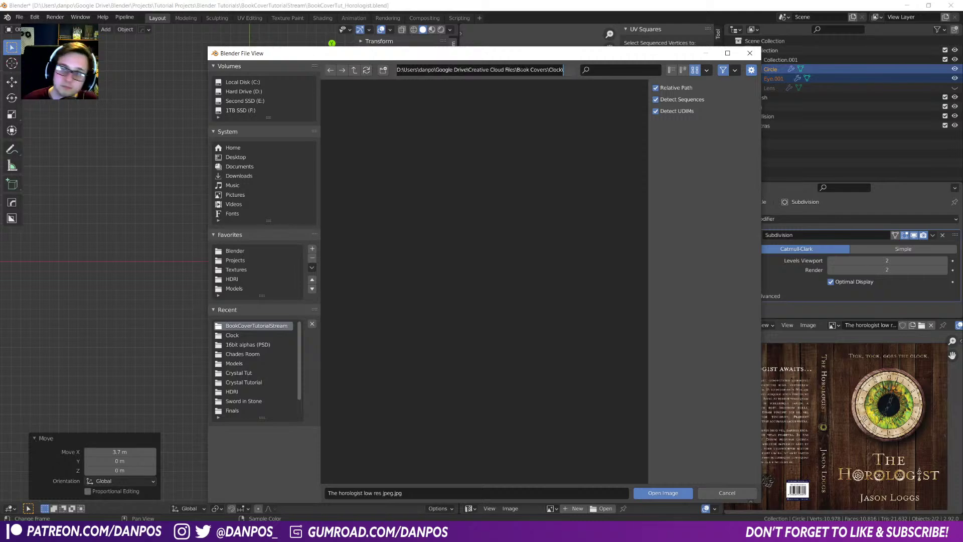
key("Return")
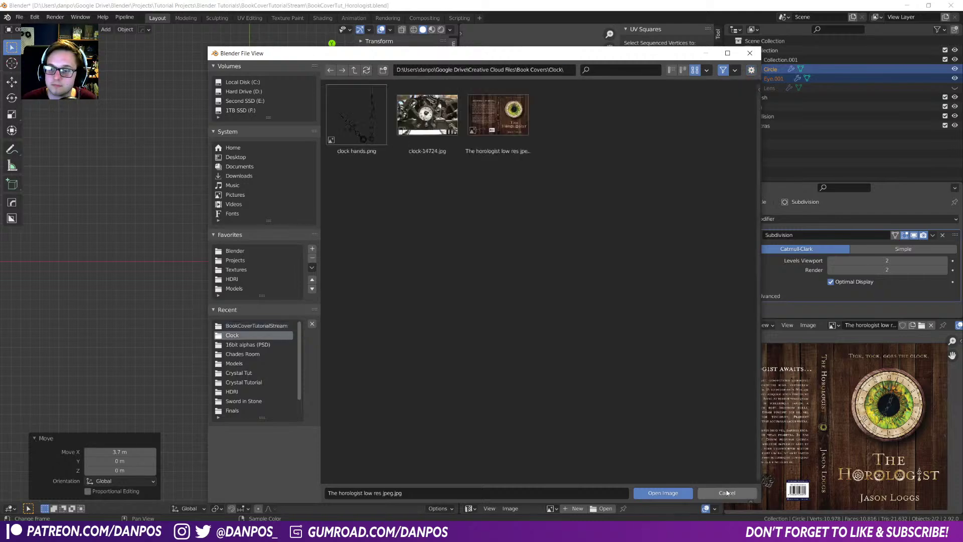
double_click(350, 111)
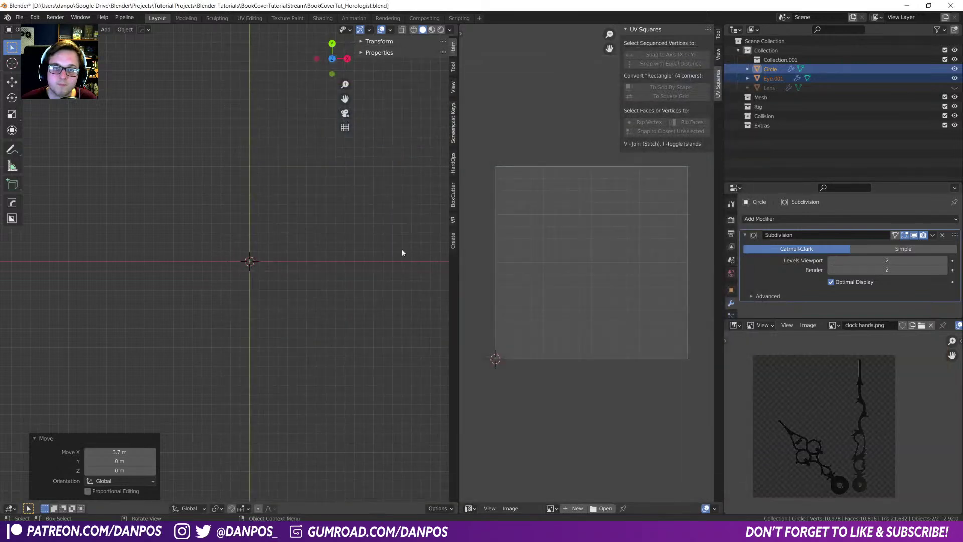
- Deselect the ring and iris and show The horologist low res jpeg.jpg in the Image Editor again
left_click(272, 264)
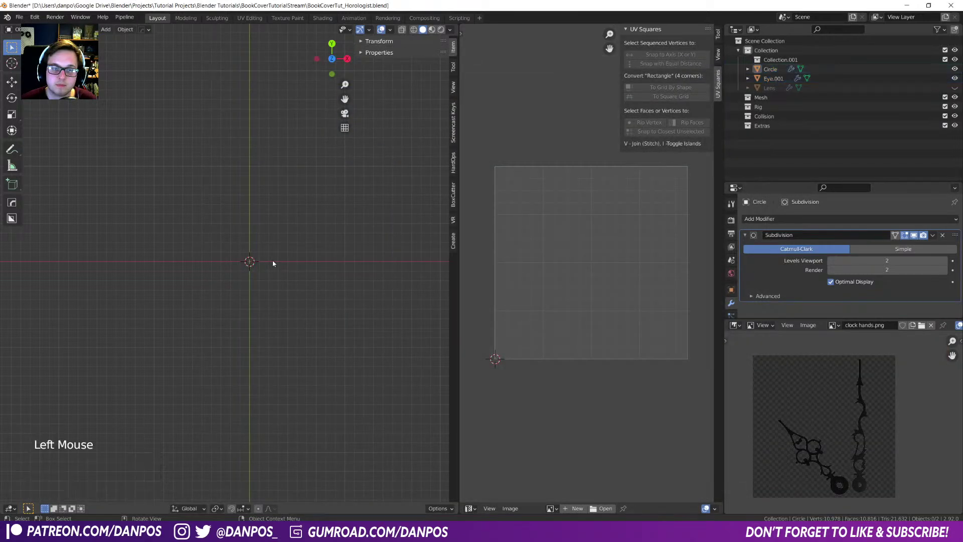
left_click(833, 325)
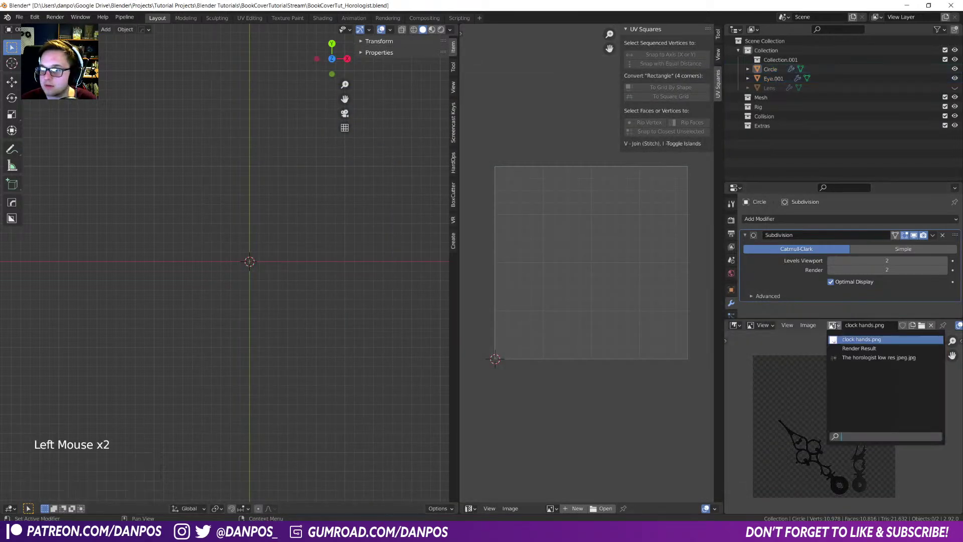
left_click(878, 357)
- Add clock hands.png from the Book Covers\Clock folder to the scene as a reference image
left_click(247, 270)
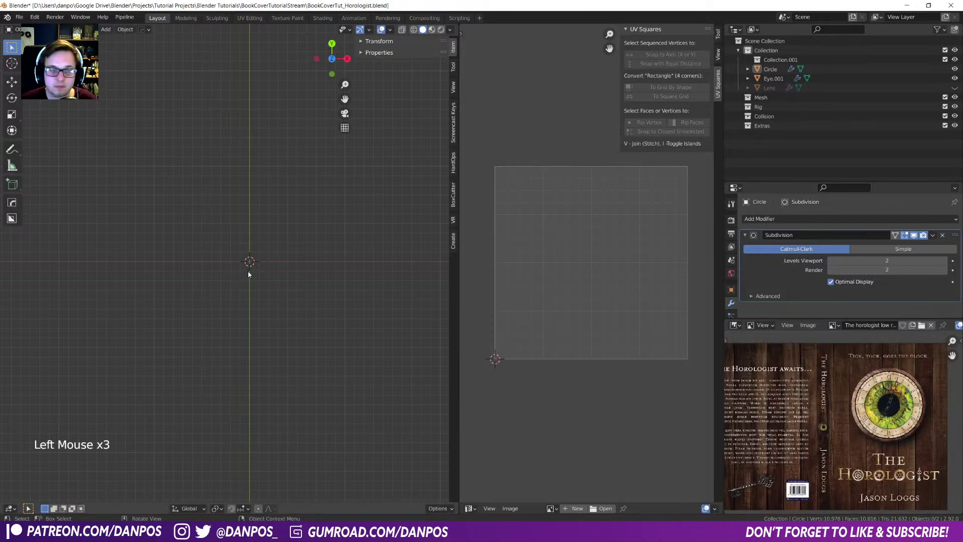
key("shift+a")
mouse_move(248, 274)
left_click(291, 271)
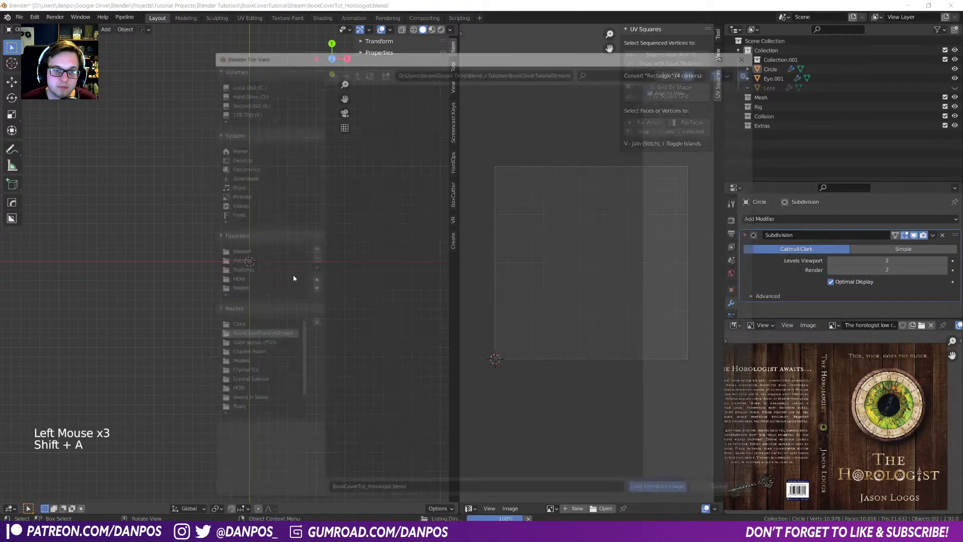
key("Return")
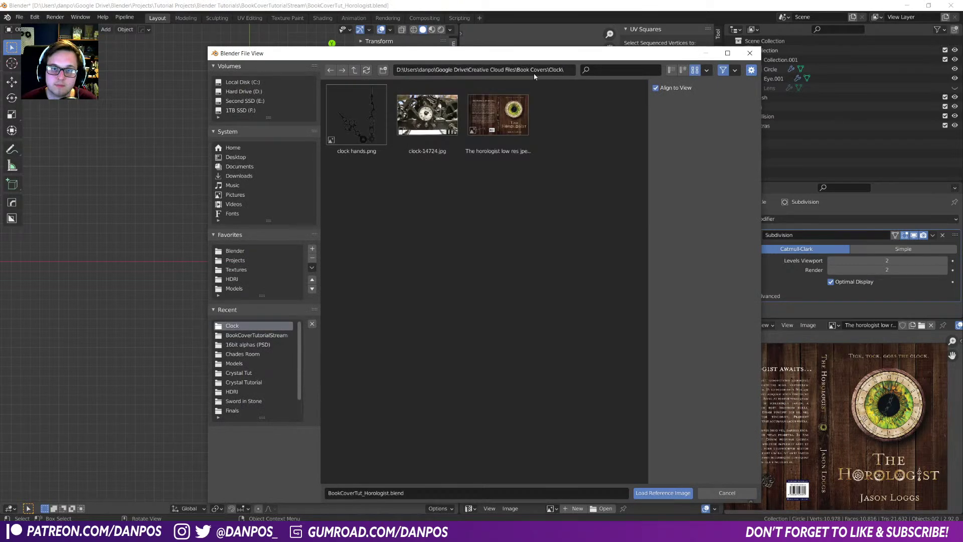
double_click(378, 131)
scroll(310, 241, "down", 2)
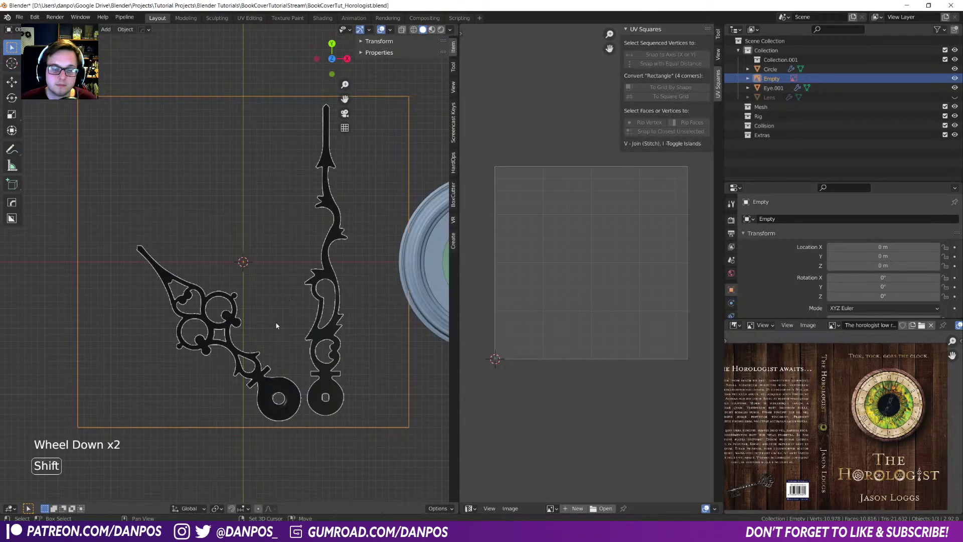
- Move the reference image about -1.23 m in X and 2.02 m in Y, centring the long hand's hub on the world origin
middle_click_drag(295, 317, 297, 335, "shift")
key("g")
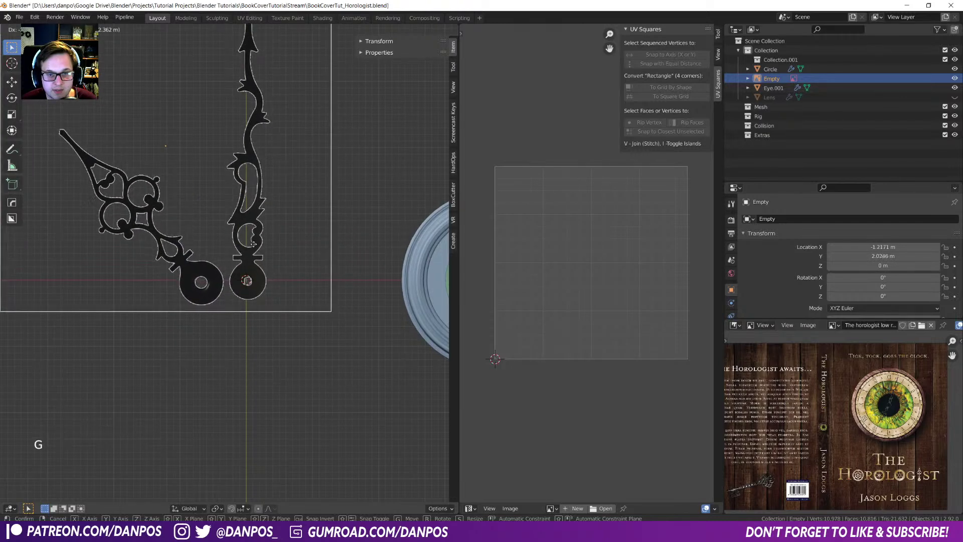
left_click(254, 247)
scroll(254, 246, "up", 5)
middle_click_drag(278, 248, 299, 393, "shift")
scroll(255, 300, "down", 4)
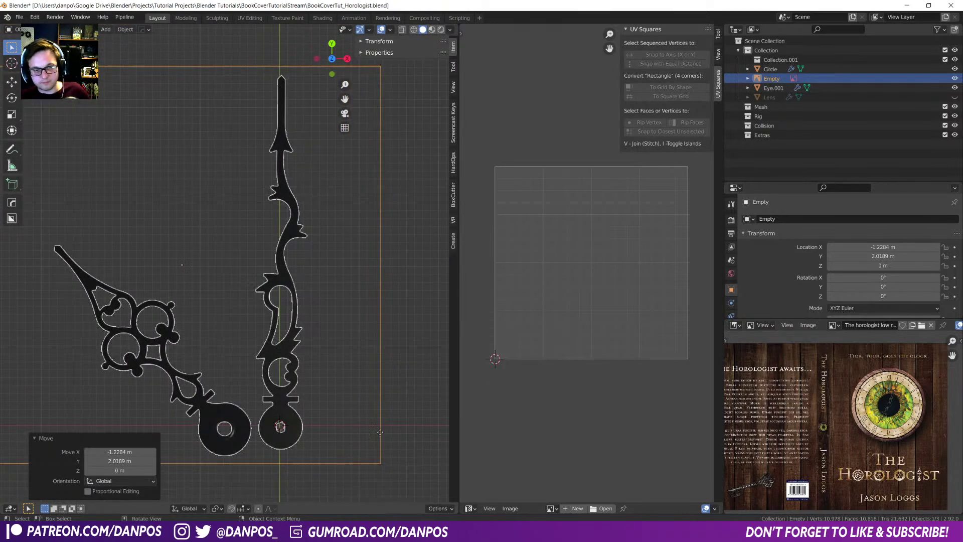
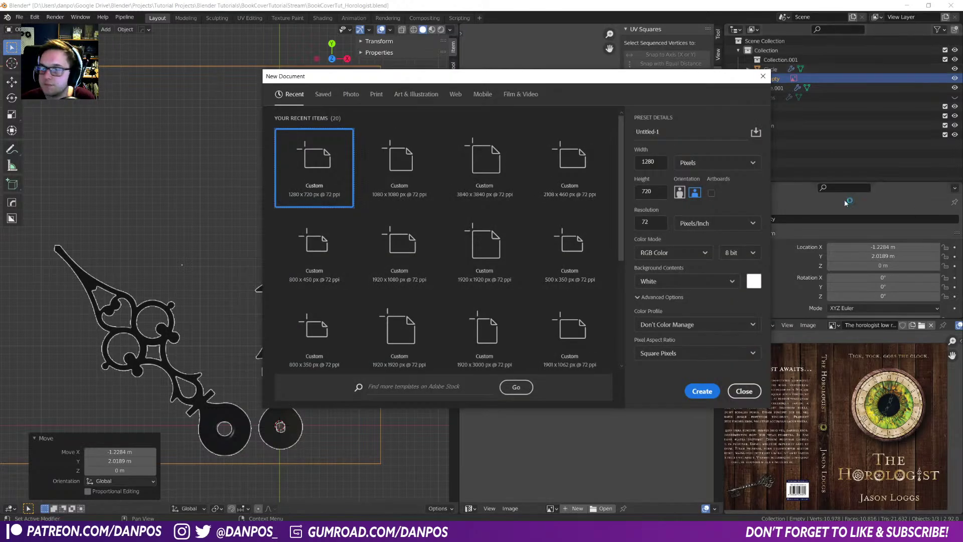
- Create a new 1080 x 1080 pixel document in Photoshop
type("1080")
key("Tab")
type("1080")
key("Return")
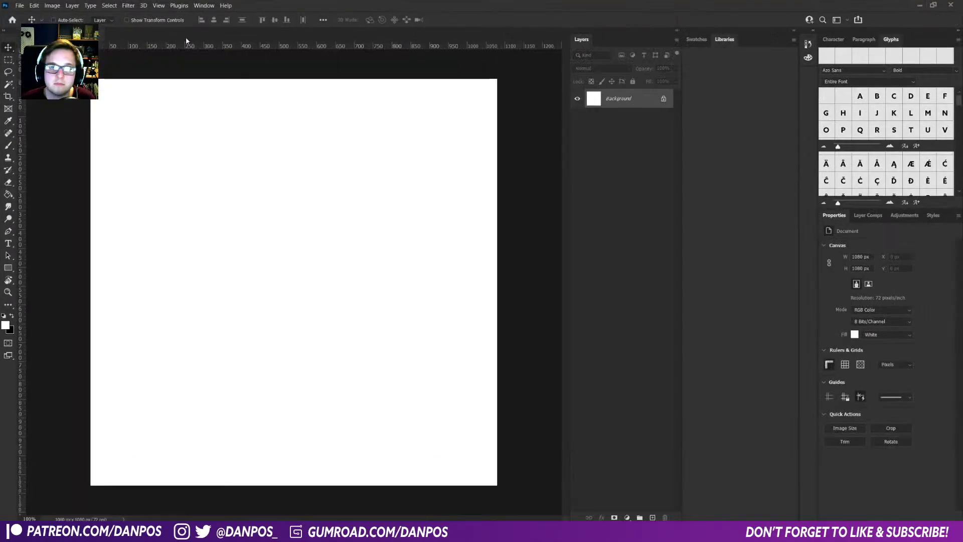
left_click(20, 6)
left_click(44, 192)
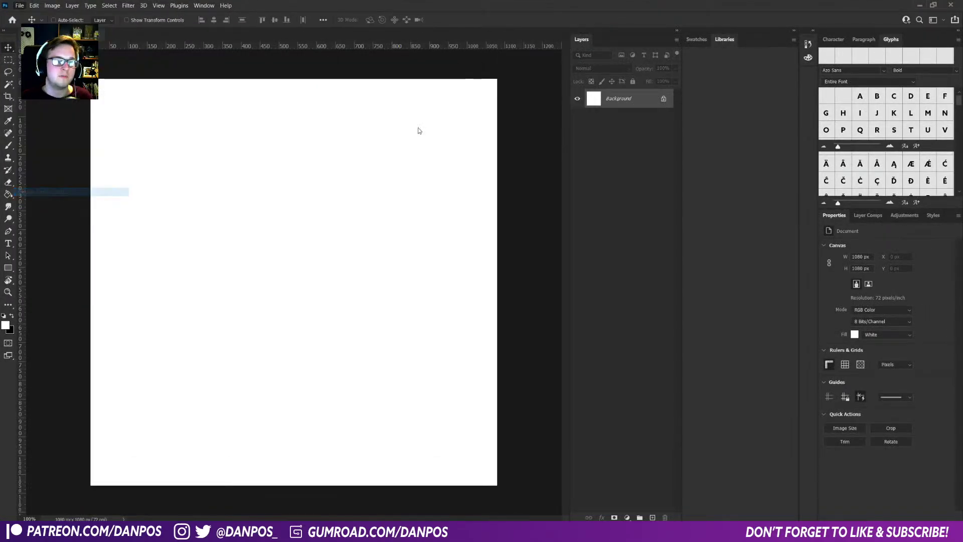
left_click(298, 21)
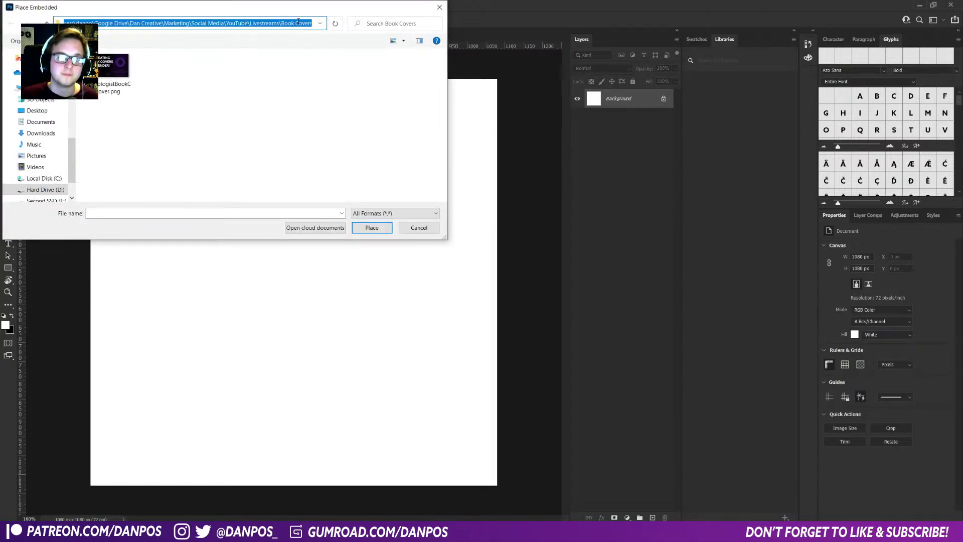
key("Return")
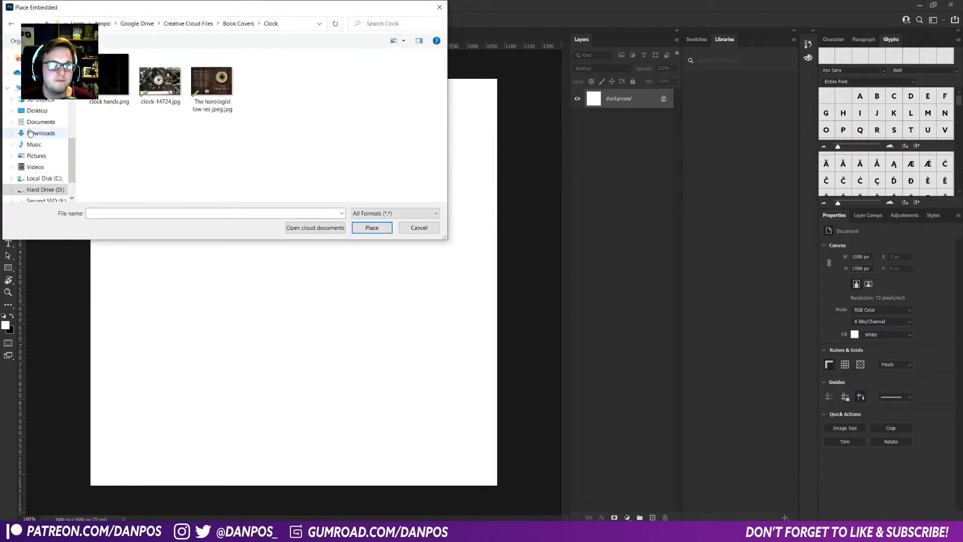
double_click(92, 75)
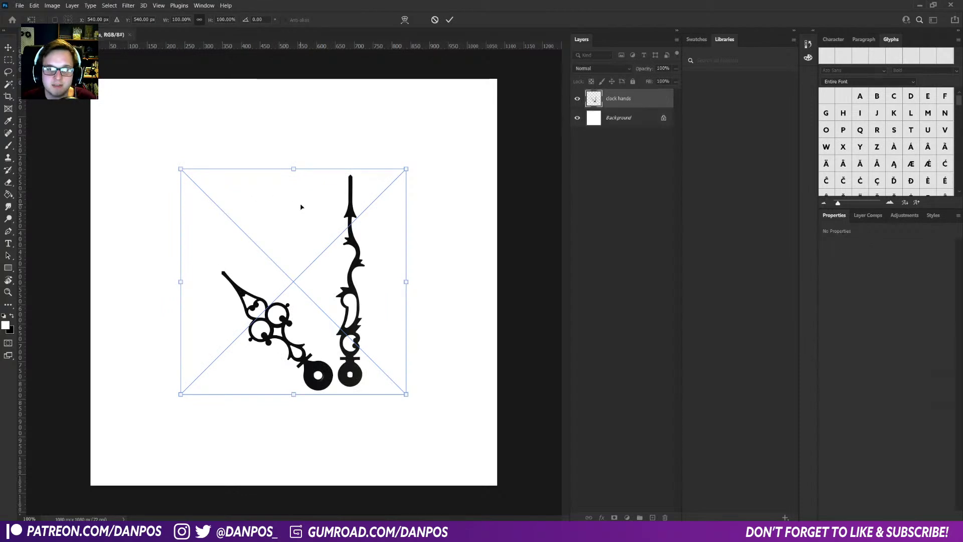
left_click_drag(406, 277, 424, 280, "alt")
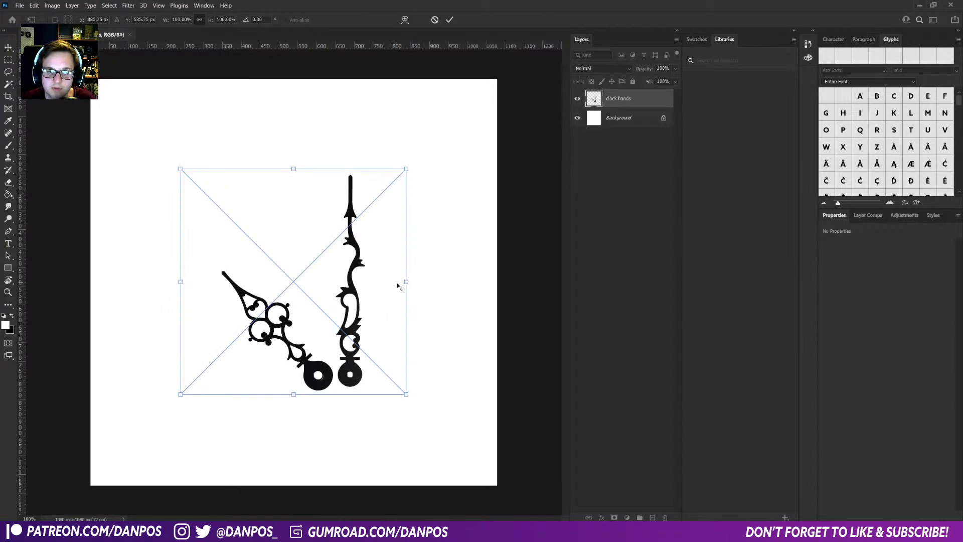
left_click_drag(405, 278, 415, 298, "alt")
key("Escape")
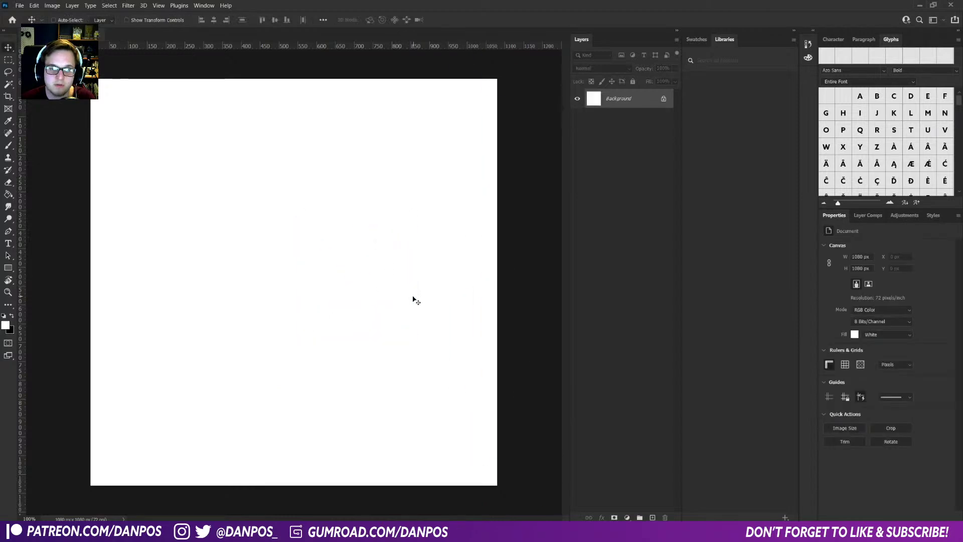
- Place clock hands.png as an embedded image and scale it about its centre to fill the canvas height
left_click(20, 5)
left_click(50, 192)
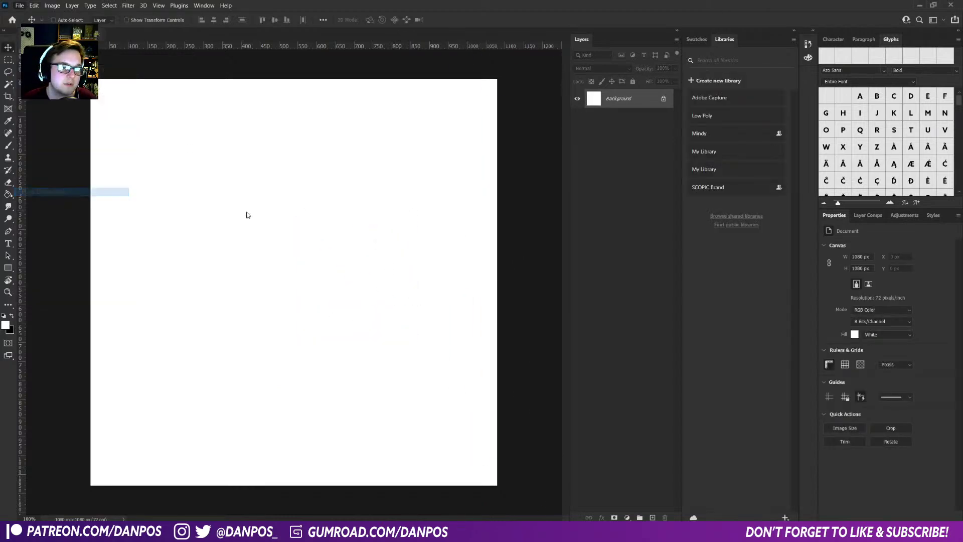
double_click(108, 75)
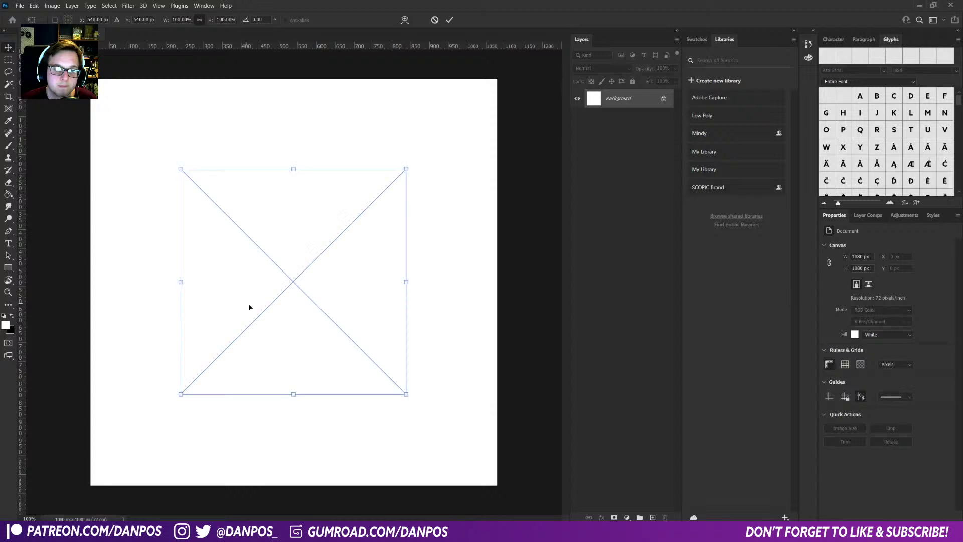
left_click_drag(291, 392, 309, 484, "alt")
key("Return")
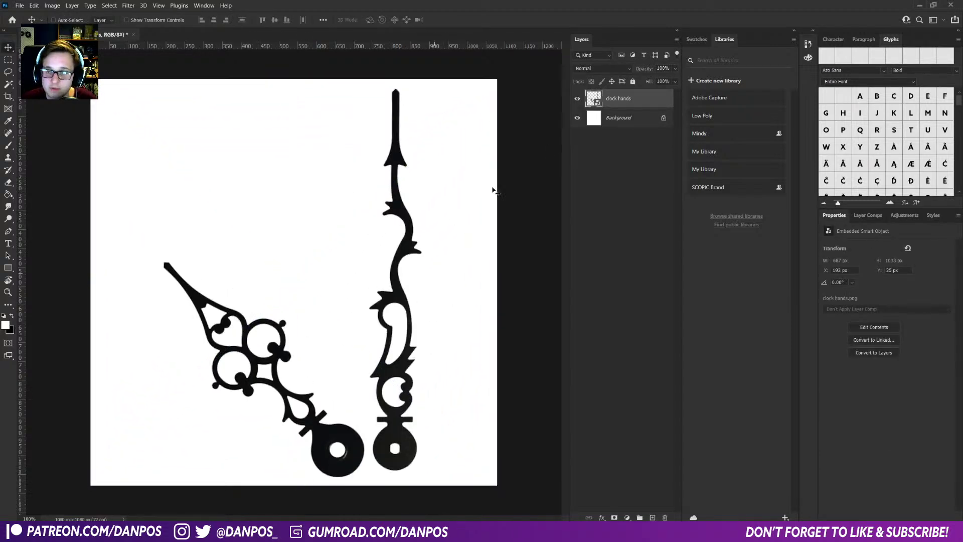
- Select the whole long vertical hand with the Magic Wand at a tolerance of 50
key("w")
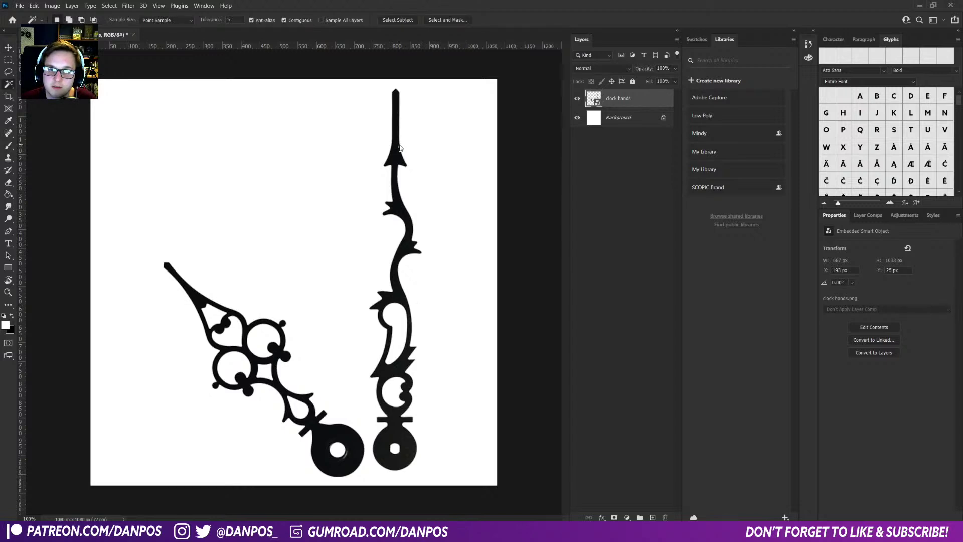
left_click(396, 151)
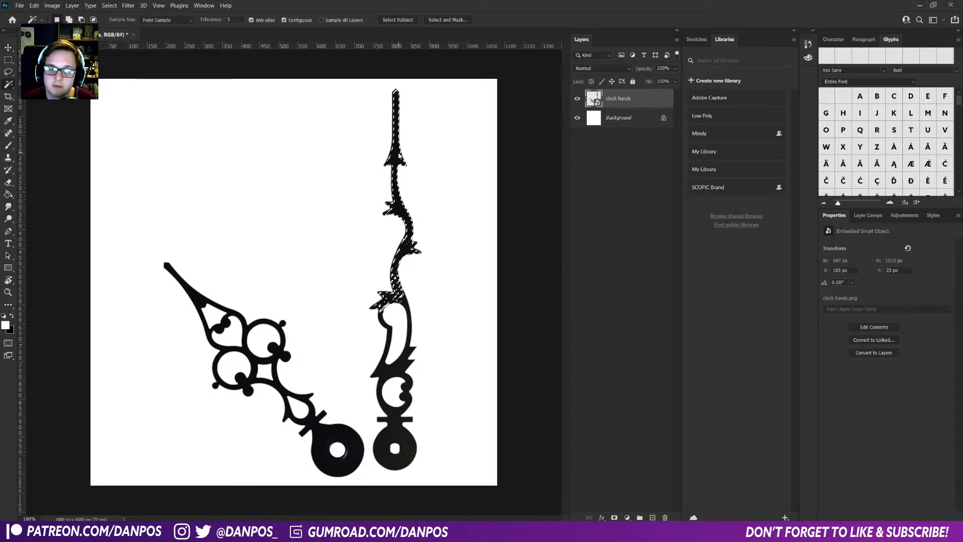
left_click(237, 20)
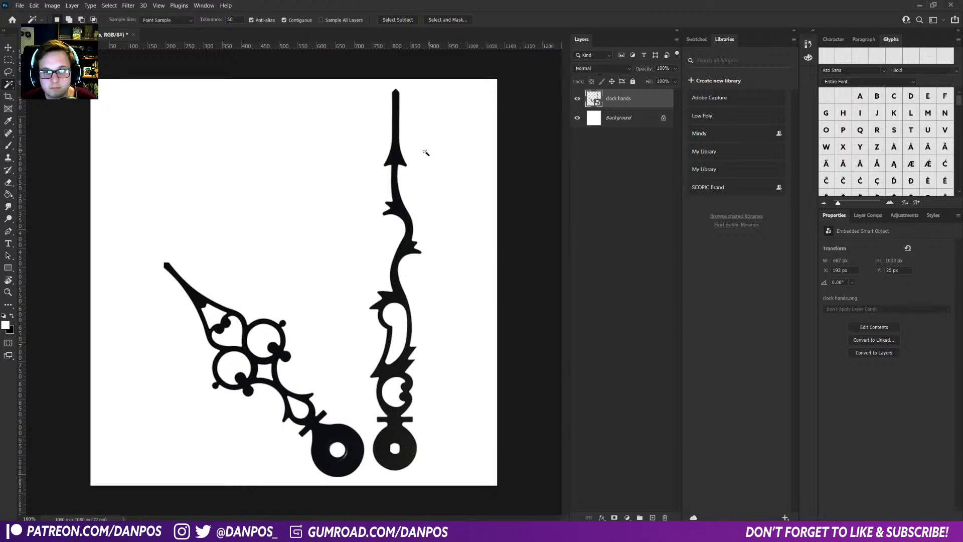
left_click(395, 159)
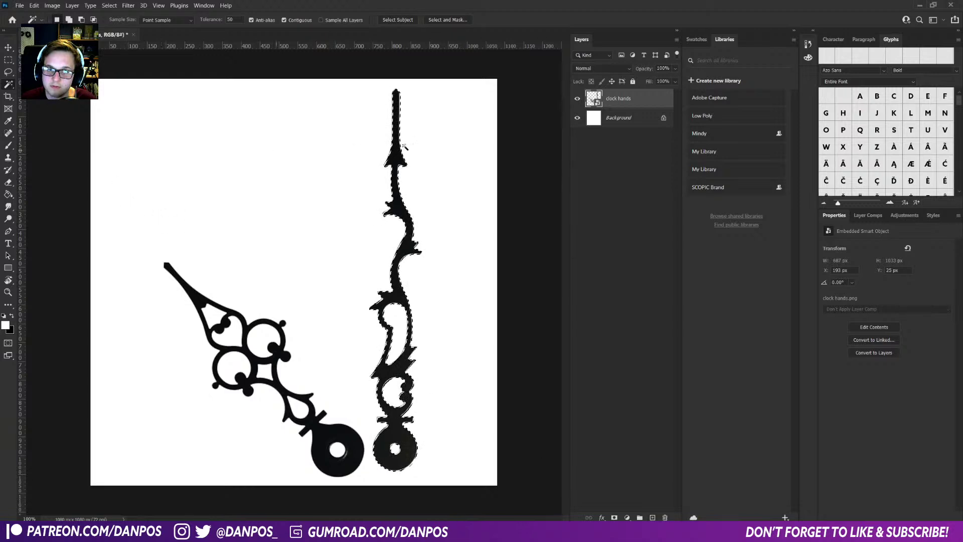
- Convert the long hand's selection to a work path with 2.0 pixels tolerance and make a shape from it
right_click(403, 160)
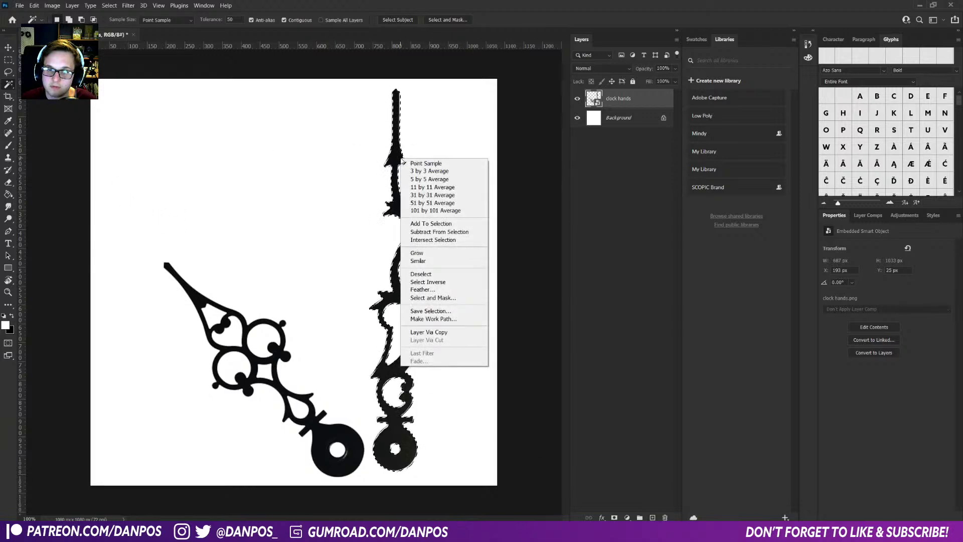
left_click(434, 319)
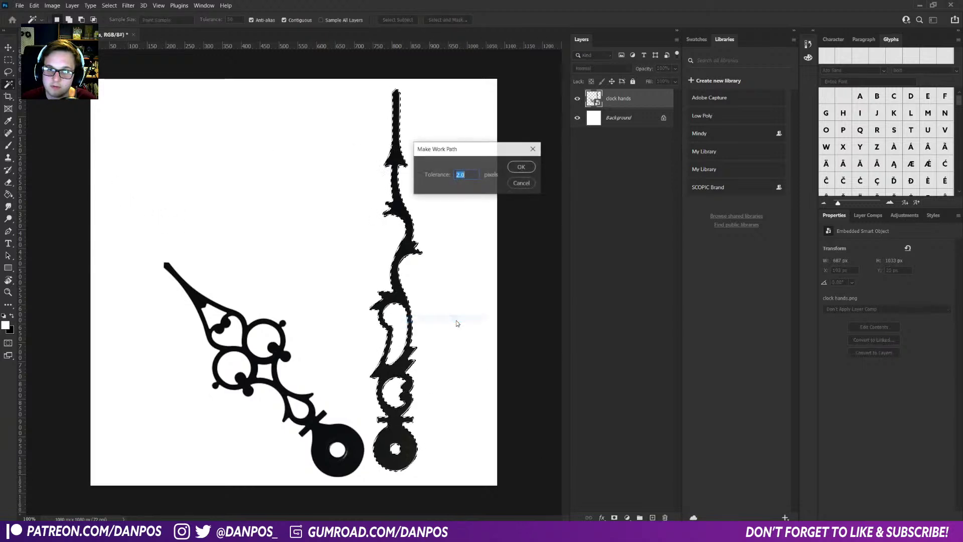
left_click(521, 167)
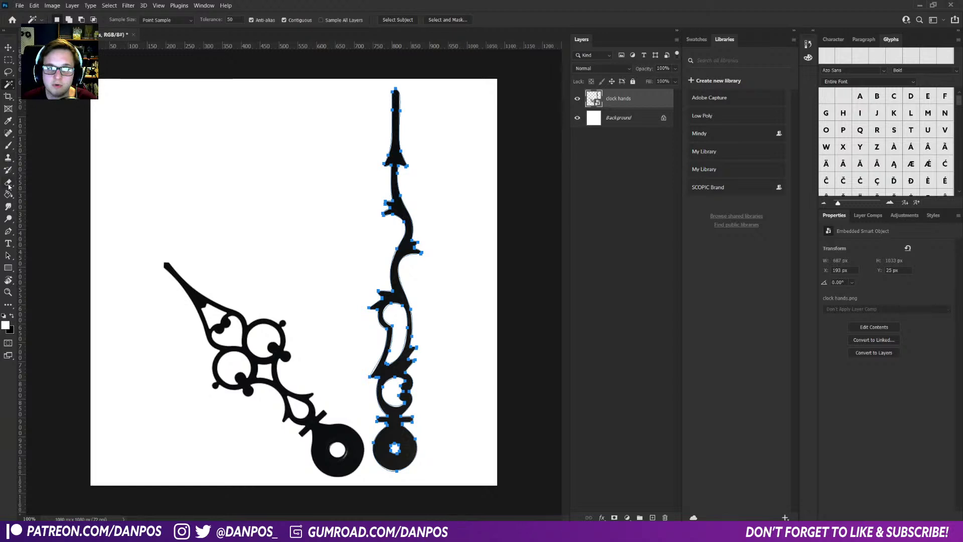
left_click(8, 231)
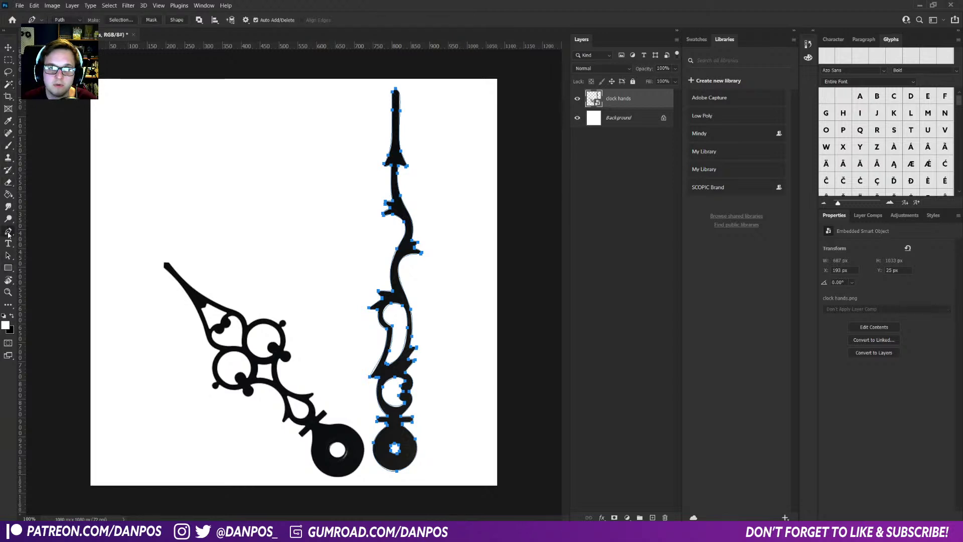
left_click(178, 21)
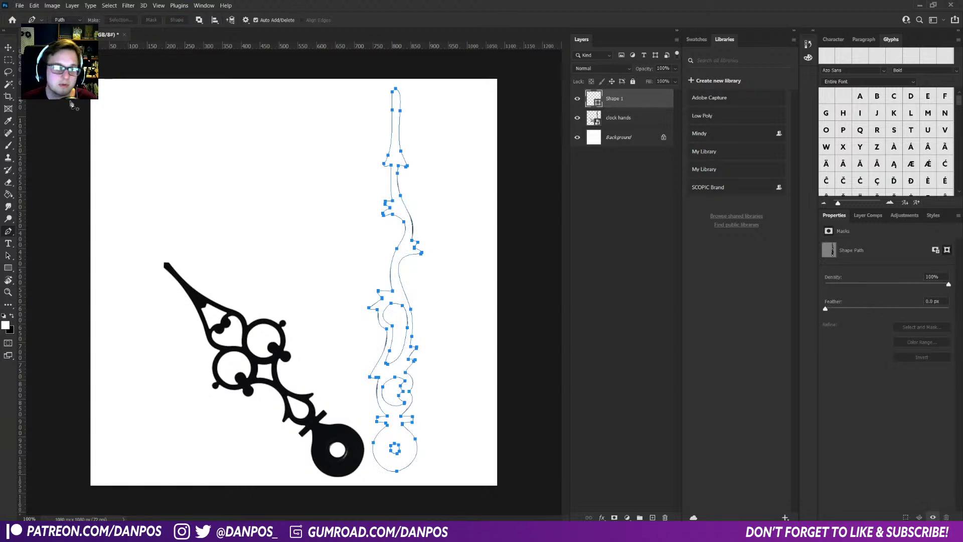
- Fill the long hand shape with black and move it horizontally to the canvas's left edge, clear of the original
left_click(8, 268)
left_click(108, 21)
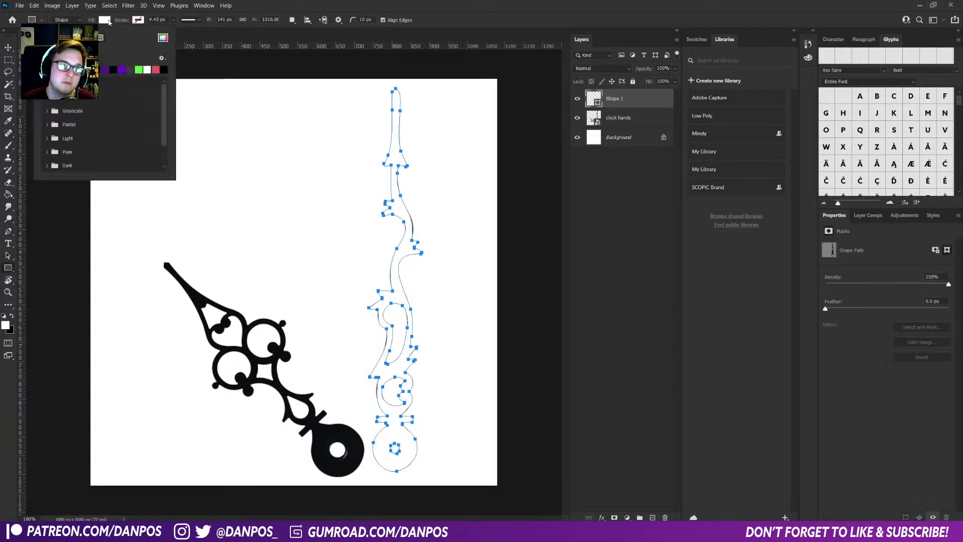
left_click(113, 70)
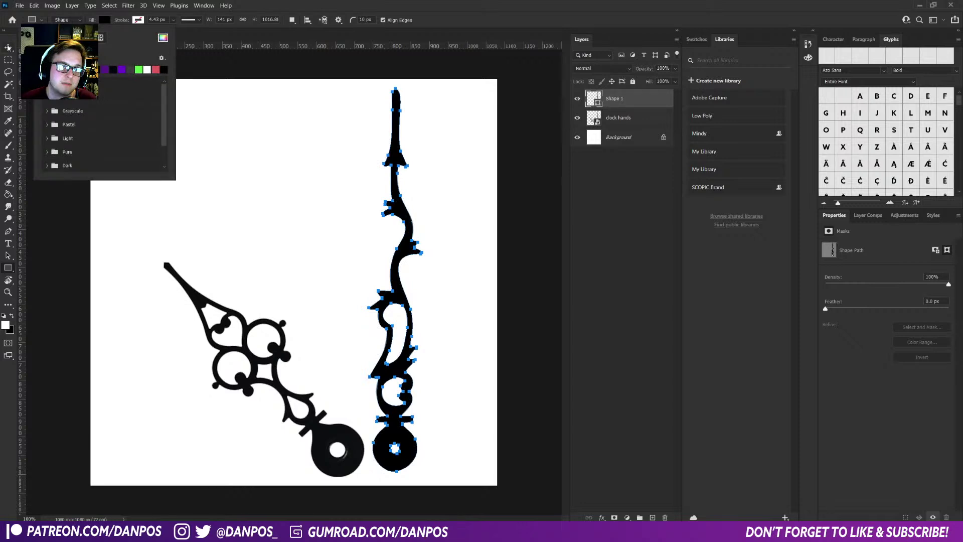
left_click(8, 47)
left_click_drag(406, 393, 154, 393)
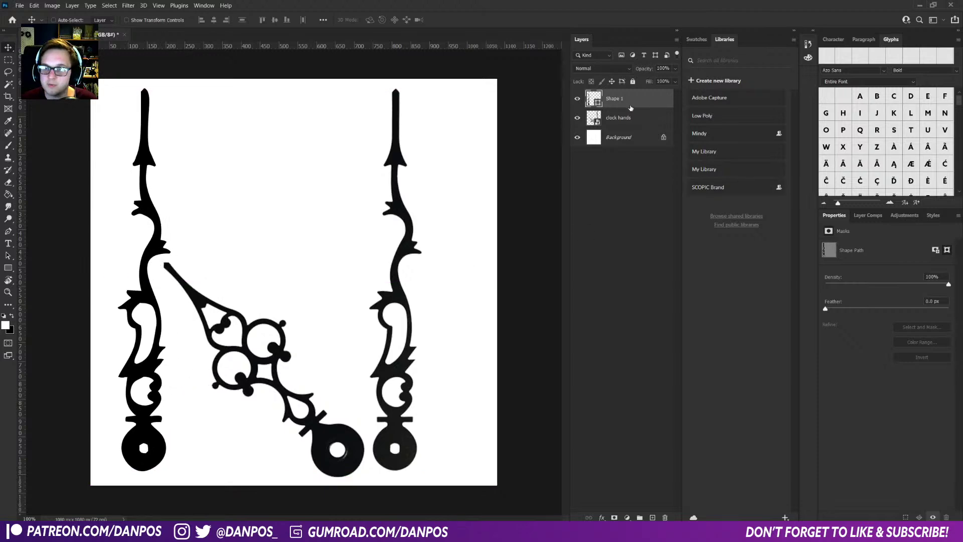
- Select the diagonal short hand on the clock hands layer with the Magic Wand
left_click(628, 116)
key("w")
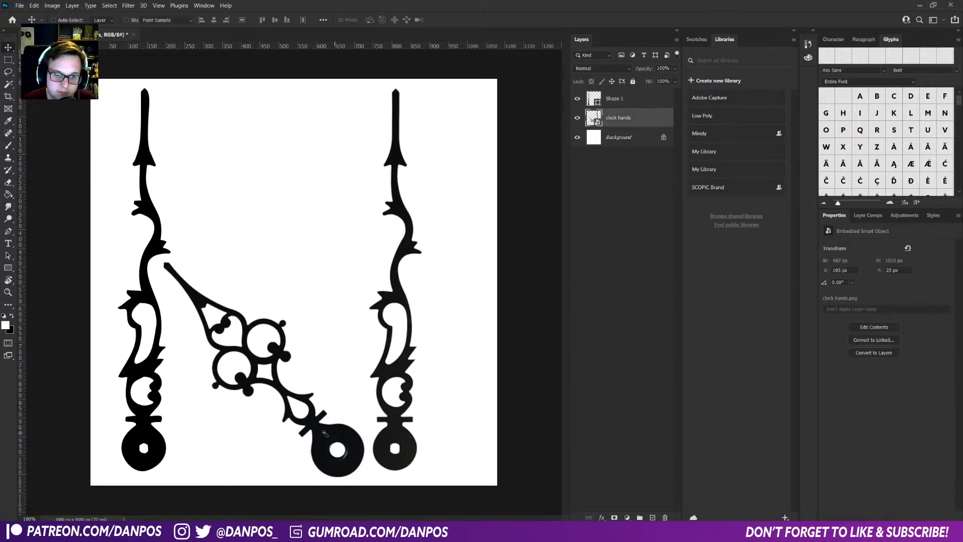
left_click(335, 434)
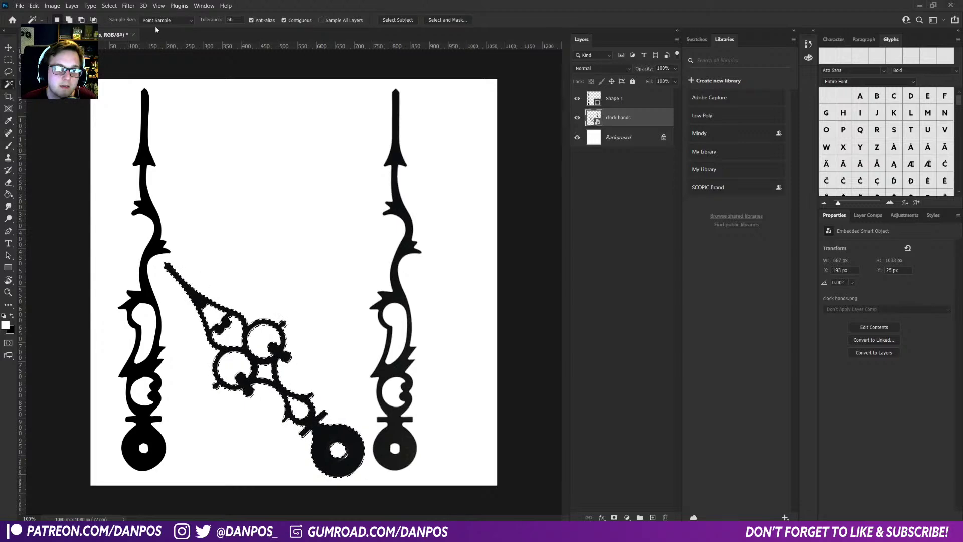
- Try to convert the diagonal hand's selection to a work path and undo the result
right_click(295, 186)
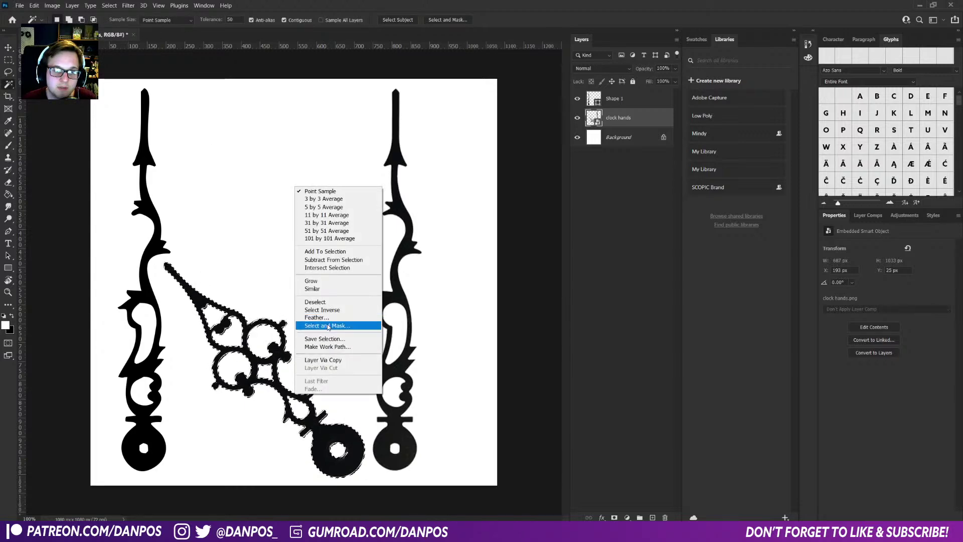
left_click(331, 347)
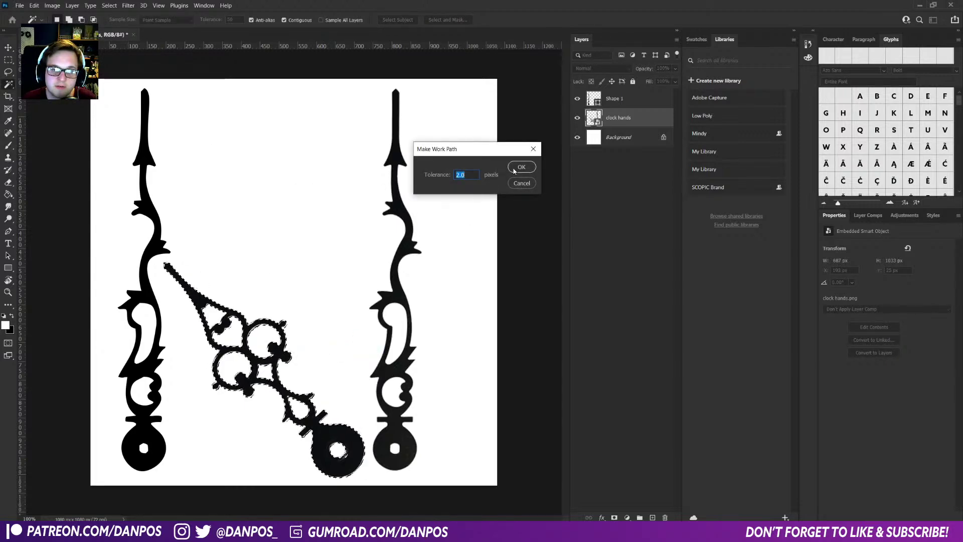
left_click(521, 167)
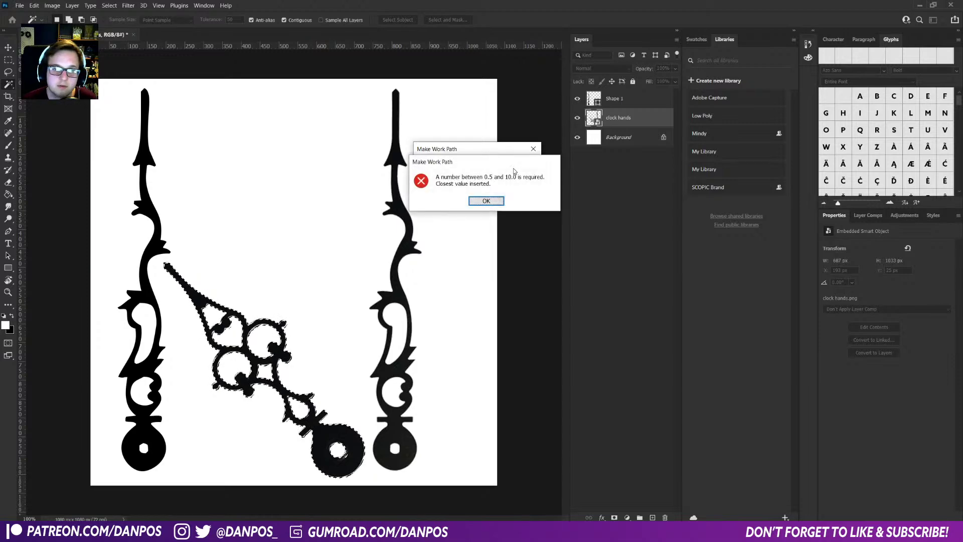
left_click(485, 200)
key("Return")
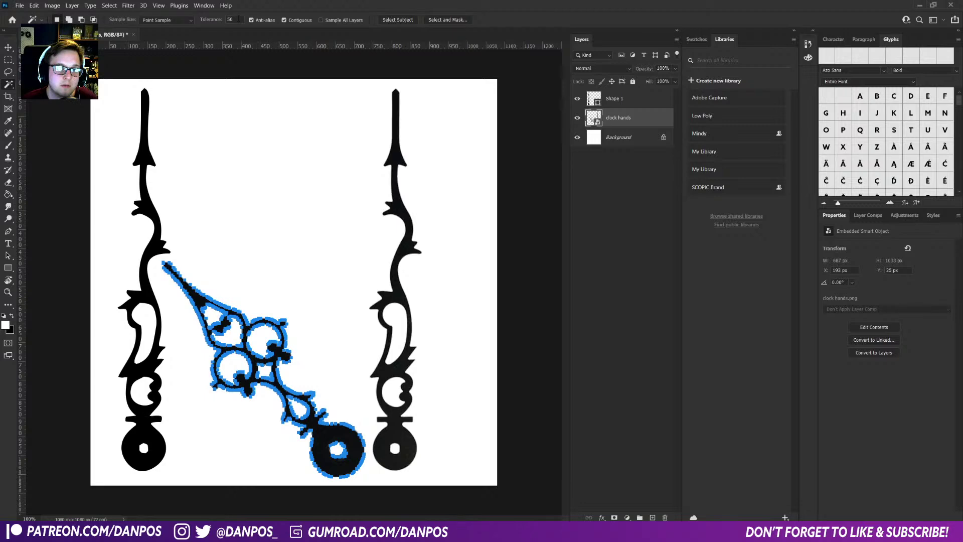
key("ctrl+z")
- Convert the diagonal hand's selection to a work path with a tolerance of 2 pixels and make a shape from it
right_click(281, 337)
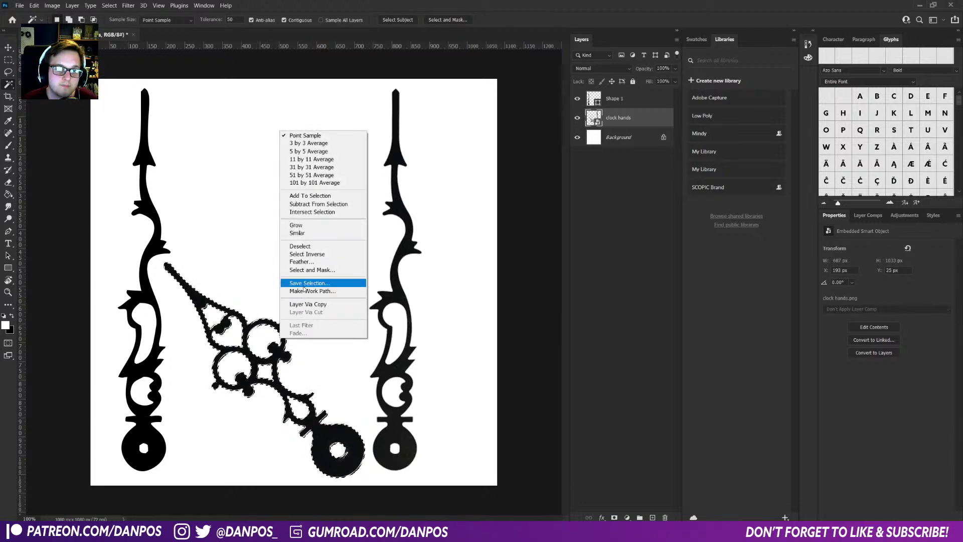
left_click(304, 291)
type("2")
key("Return")
right_click(286, 342)
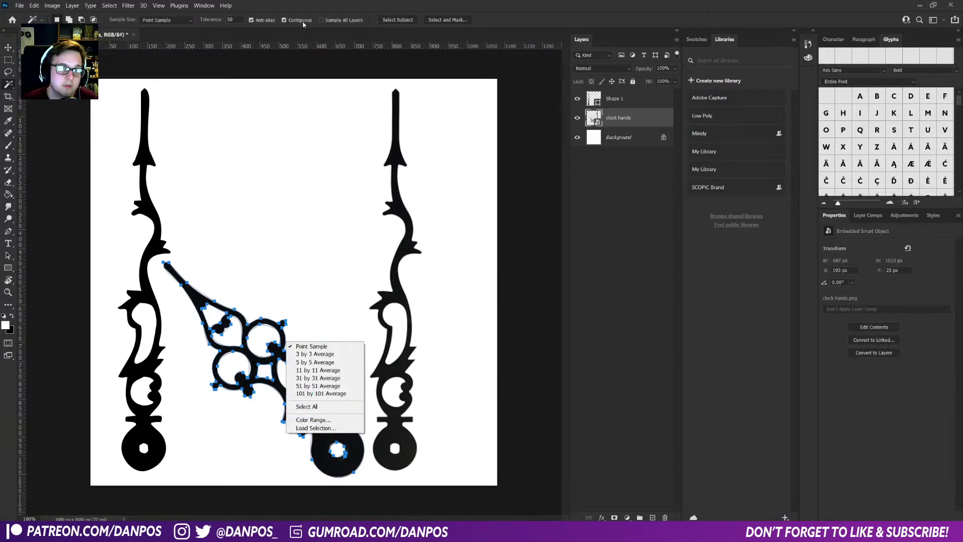
left_click(11, 234)
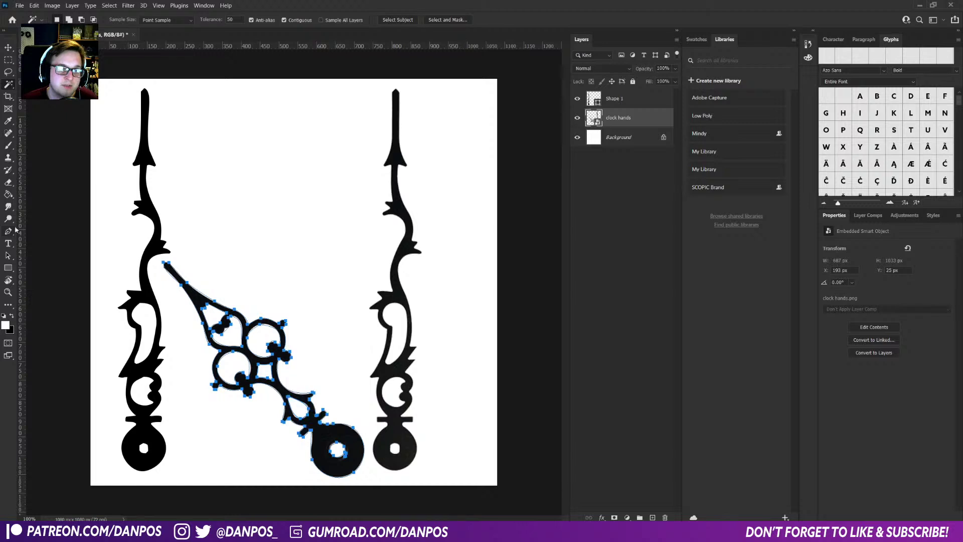
left_click(8, 230)
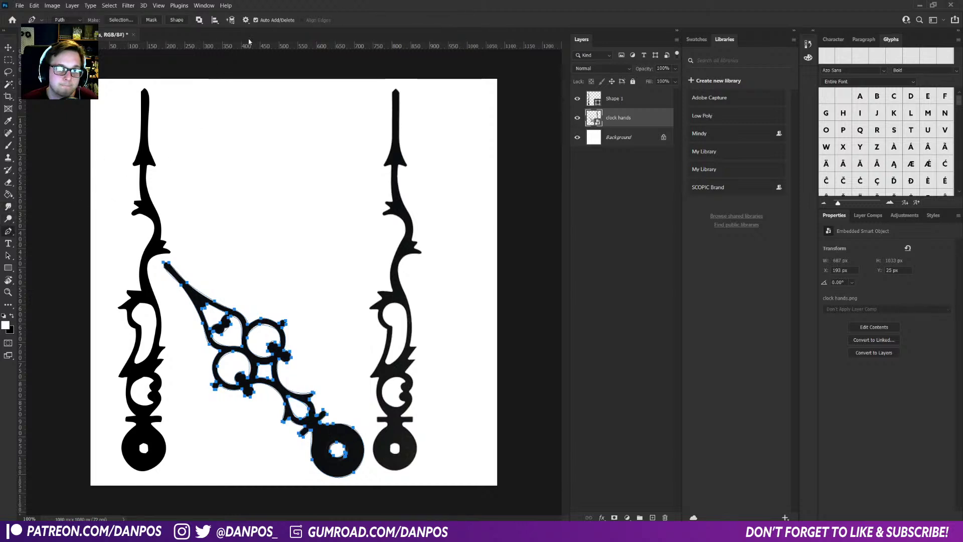
left_click(176, 20)
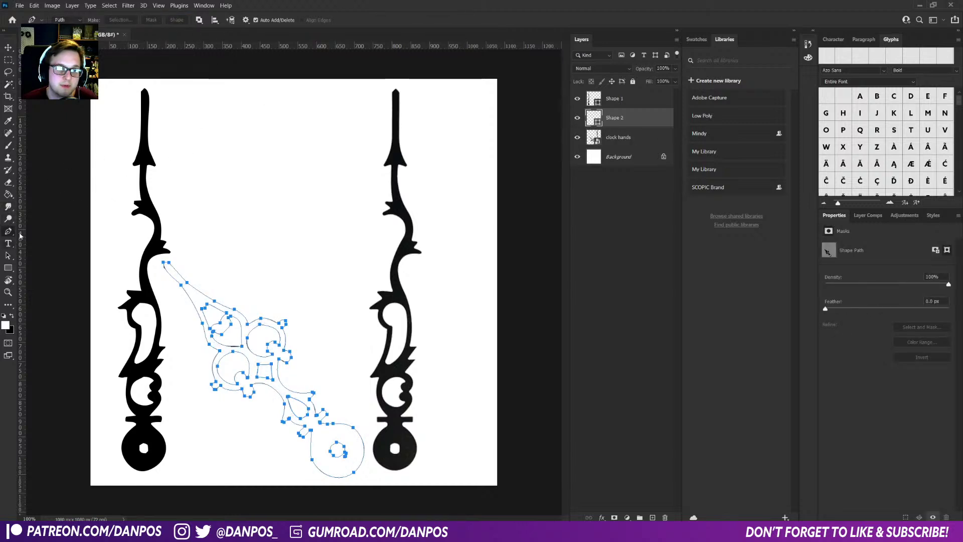
- Fill the diagonal hand shape with black and hide the clock hands layer
left_click(9, 268)
left_click(104, 20)
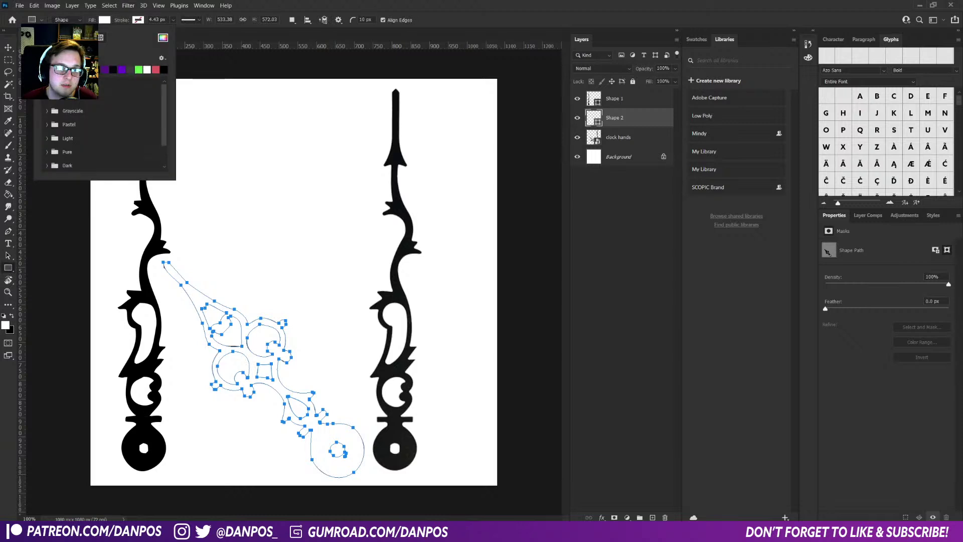
left_click(164, 70)
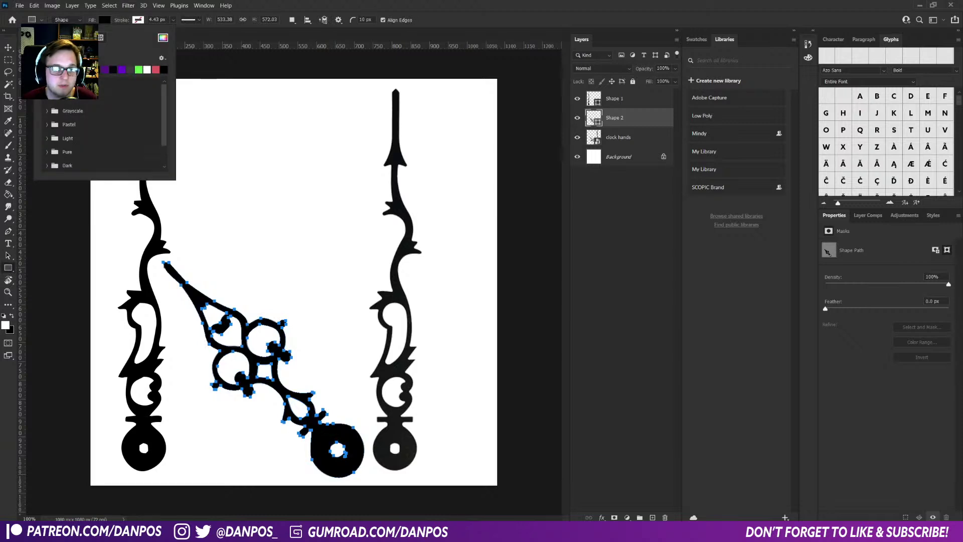
left_click(5, 47)
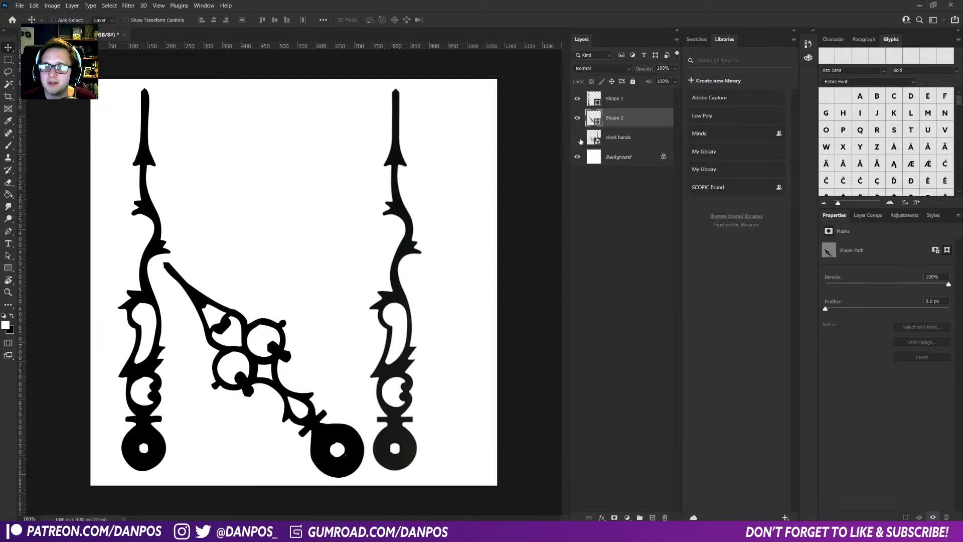
left_click(577, 138)
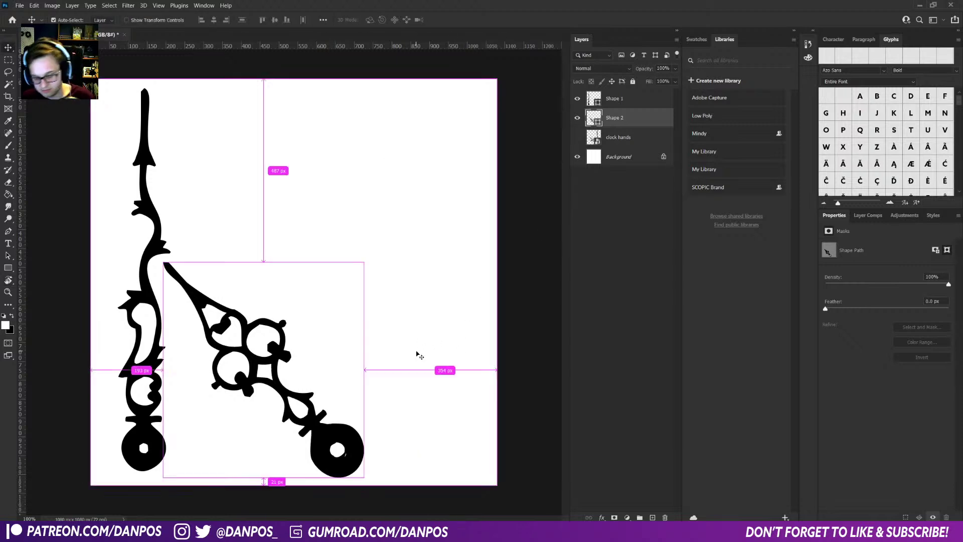
- Rotate the diagonal hand shape by 43° to stand upright and place it in the canvas's right half
key("ctrl+t")
left_click_drag(404, 370, 363, 469)
left_click_drag(267, 472, 381, 372)
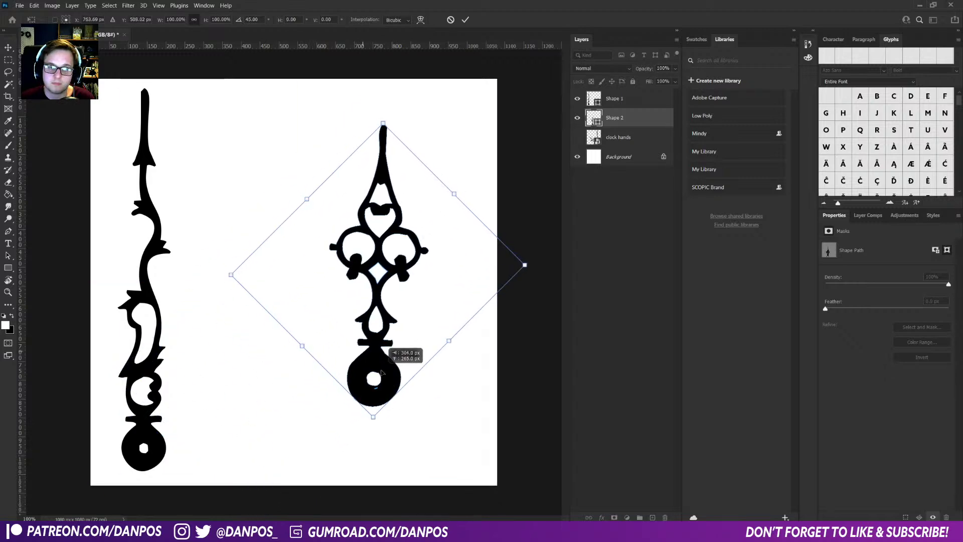
key("Return")
left_click_drag(162, 342, 176, 359, "ctrl")
- Hide the short hand shape and the background, and centre the long hand shape horizontally and vertically on the canvas
left_click(617, 99, "ctrl")
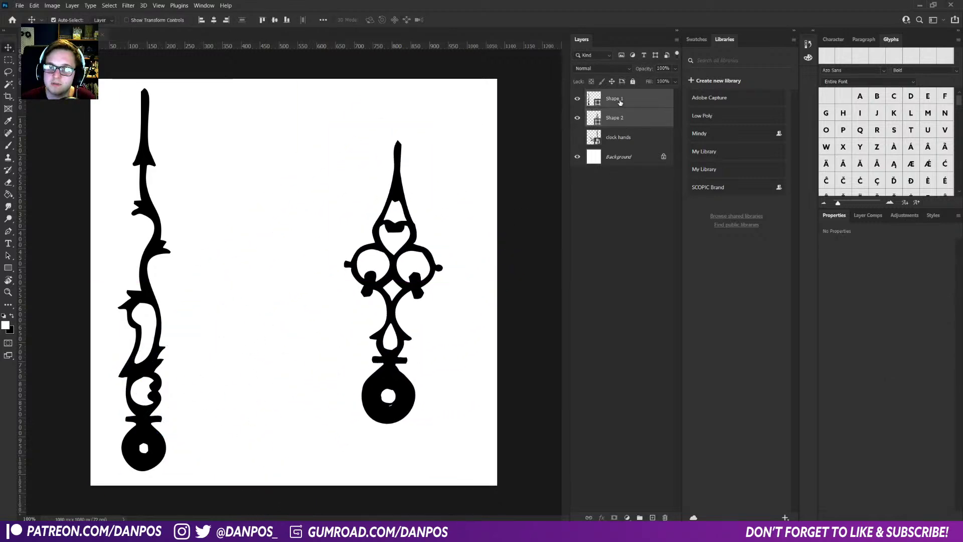
left_click_drag(164, 301, 297, 285, "ctrl")
left_click(652, 102)
left_click(578, 118)
key("ctrl+a")
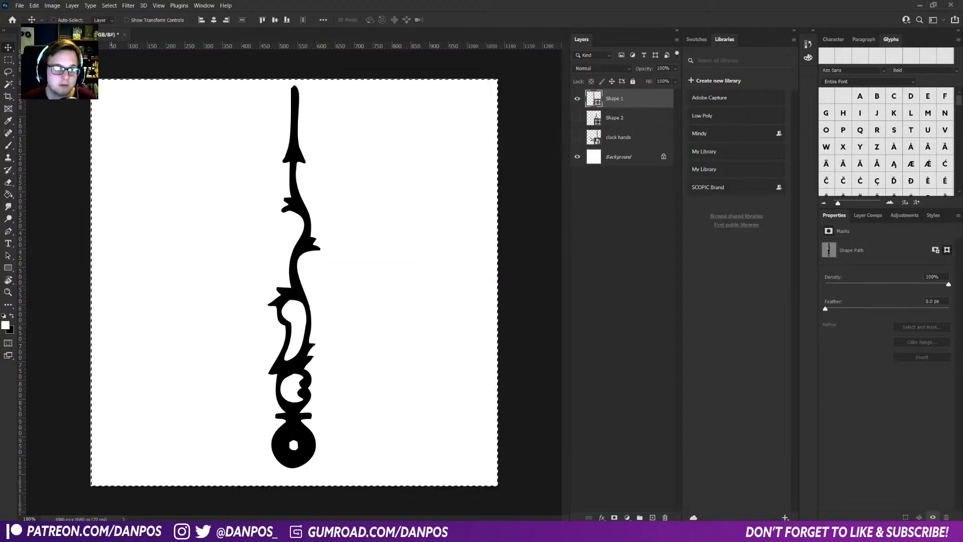
left_click(275, 19)
left_click(214, 19)
key("ctrl+d")
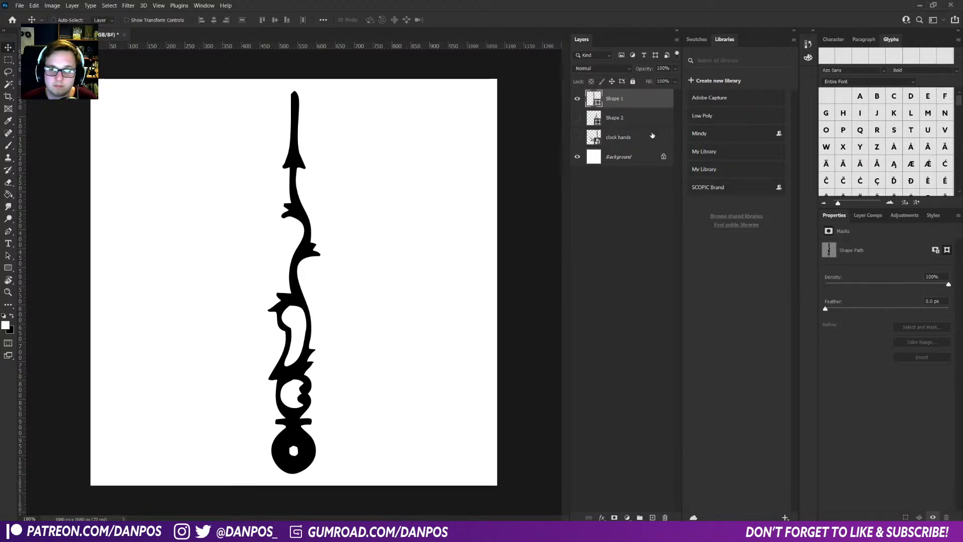
left_click(578, 157)
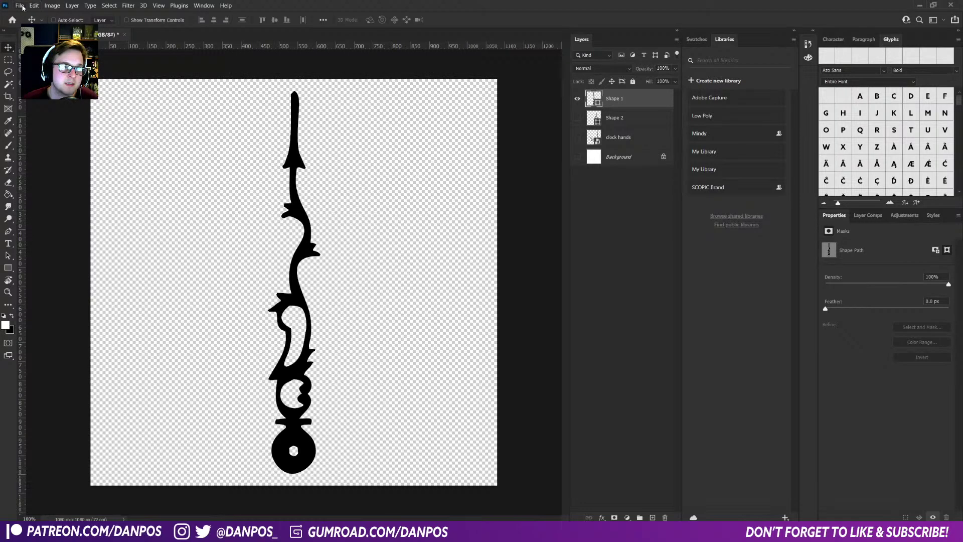
- Export the long hand at 1080 x 1080 px in SVG format to the Desktop as minutehand
left_click(23, 7)
mouse_move(66, 141)
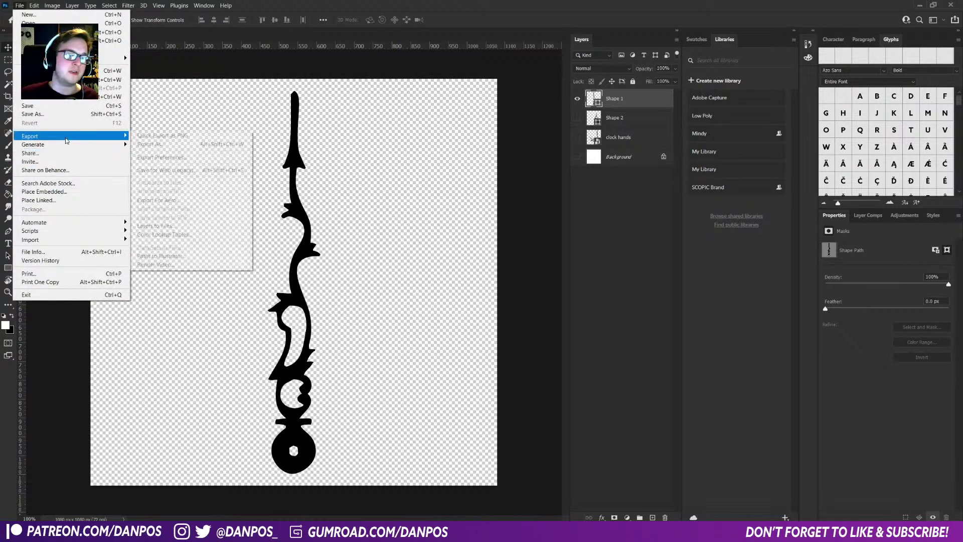
left_click(158, 145)
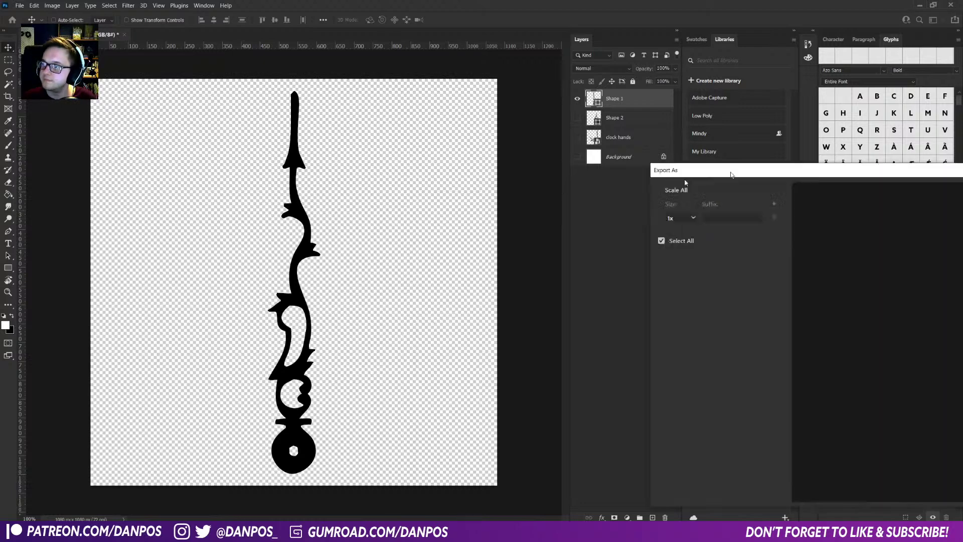
left_click(612, 141)
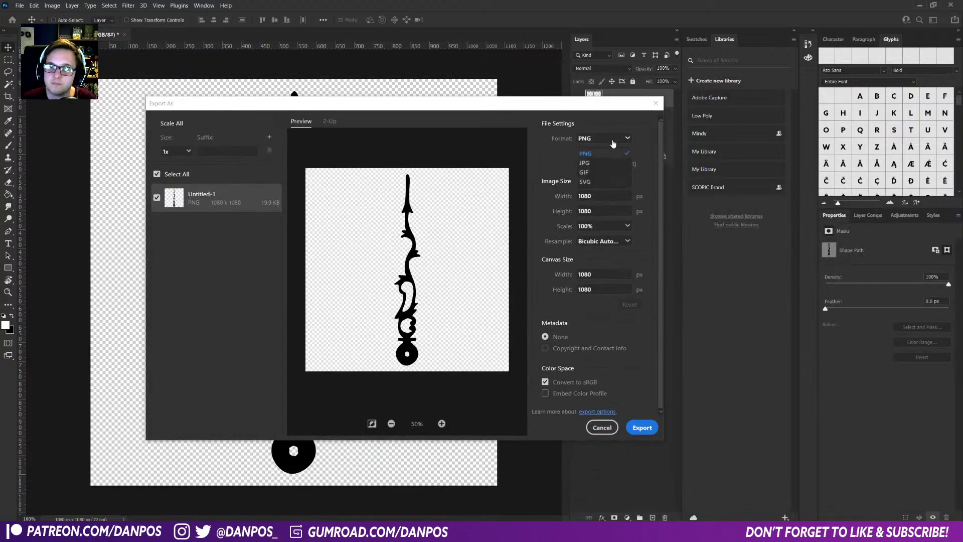
left_click(599, 181)
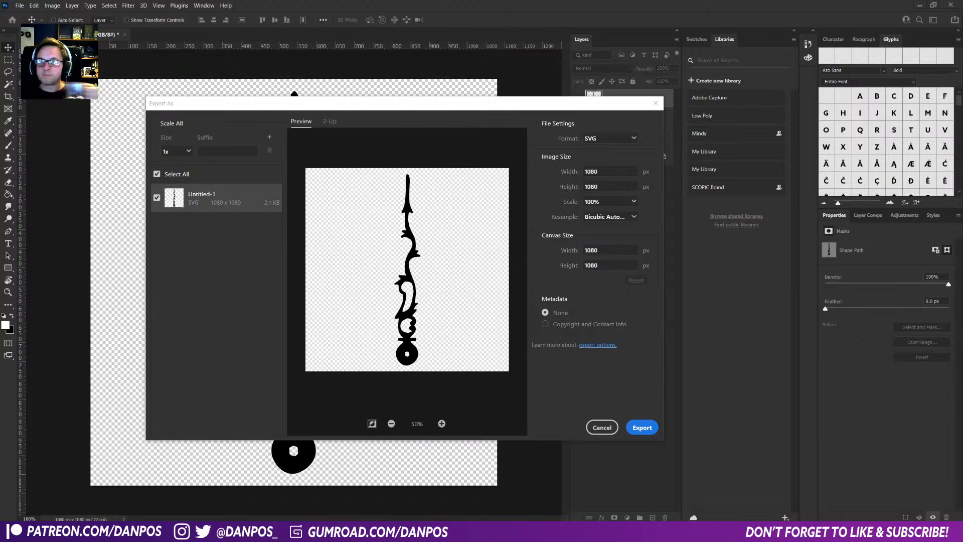
left_click(648, 428)
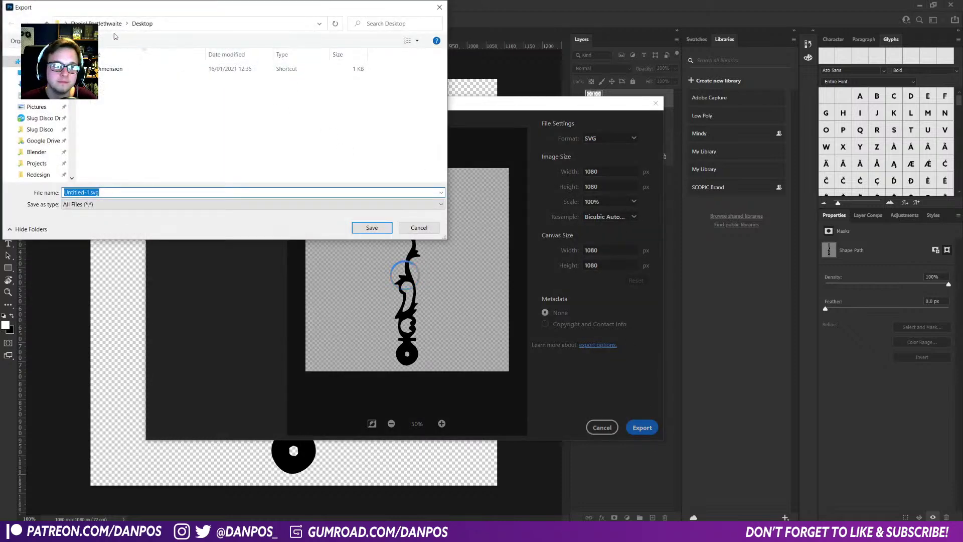
type("mi")
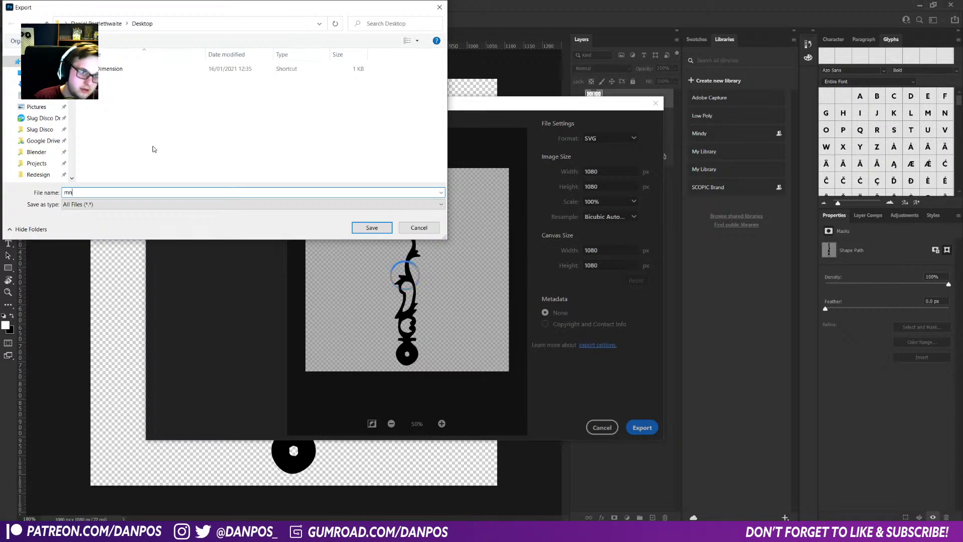
type("nutehand")
key("Return")
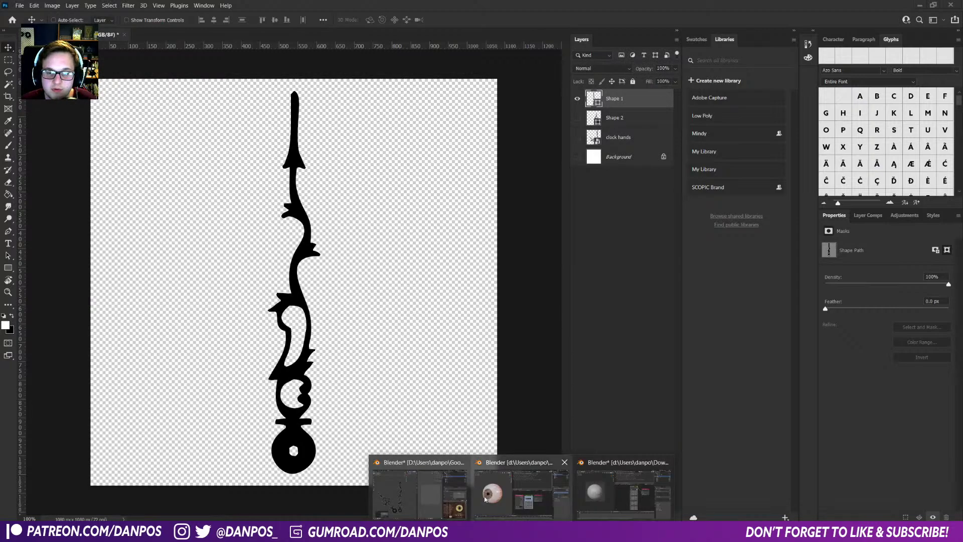
- Switch to the Blender window with the BookCoverTut_Horologist project and close the separate Blender window showing the eyeball
left_click(439, 486)
mouse_move(523, 531)
left_click(563, 464)
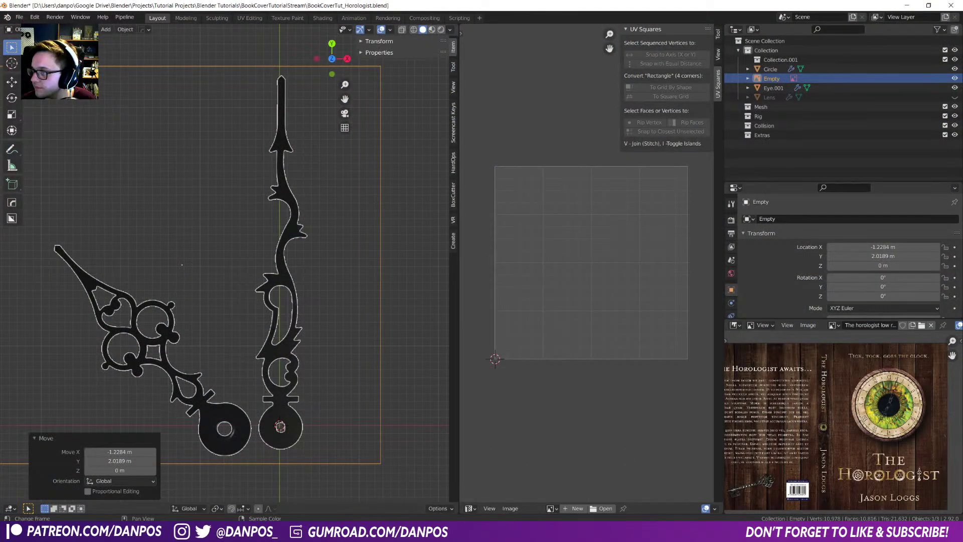
- Delete the clock hands reference image from the scene and save the Blender file
left_click(297, 319)
left_click(297, 319)
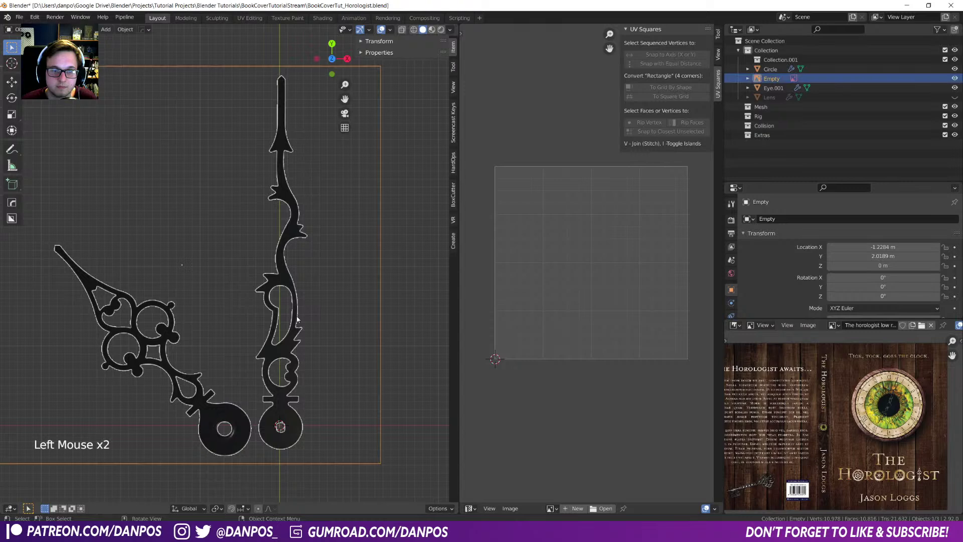
key("x")
scroll(296, 318, "down", 3)
middle_click_drag(280, 333, 267, 314, "shift")
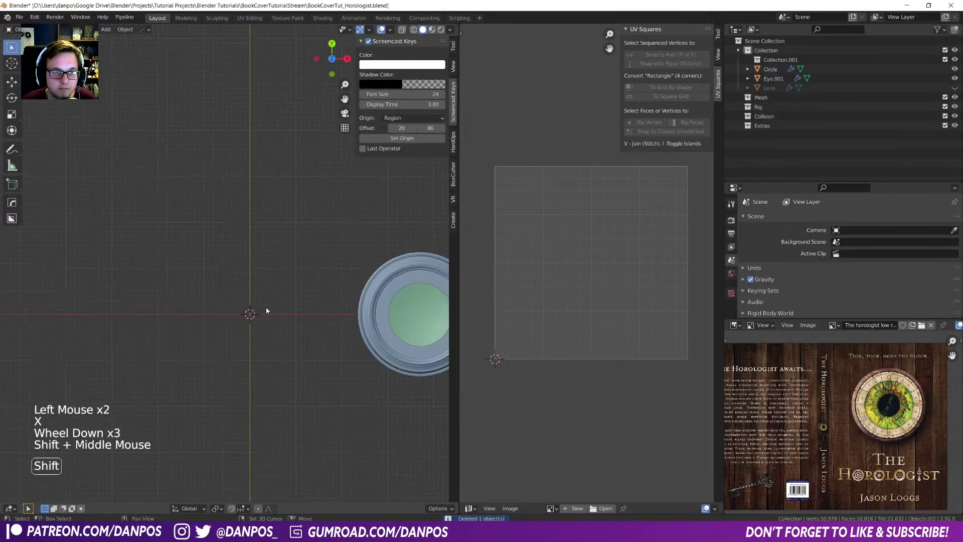
left_click(19, 16)
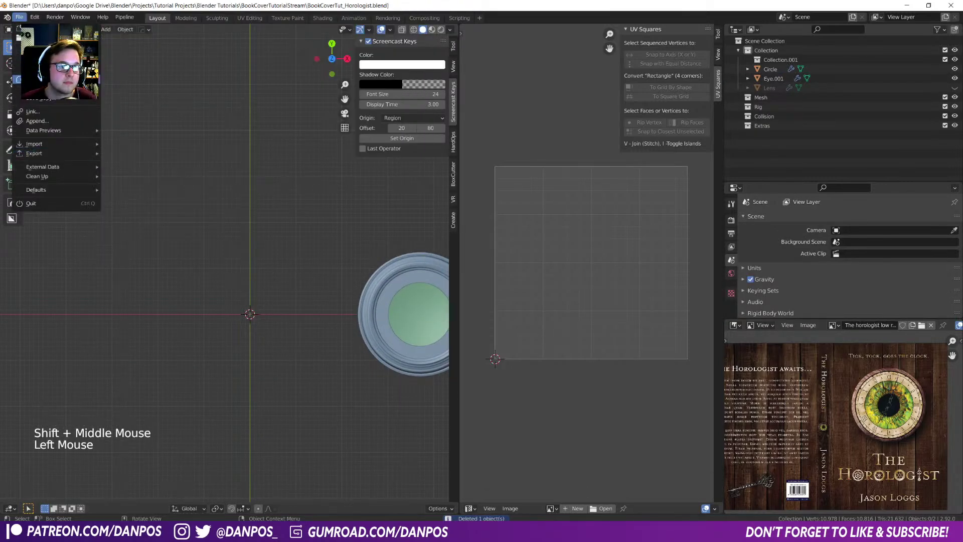
left_click(32, 79)
- Open an SVG import on the Desktop folder and clear the suggested file name
left_click(19, 16)
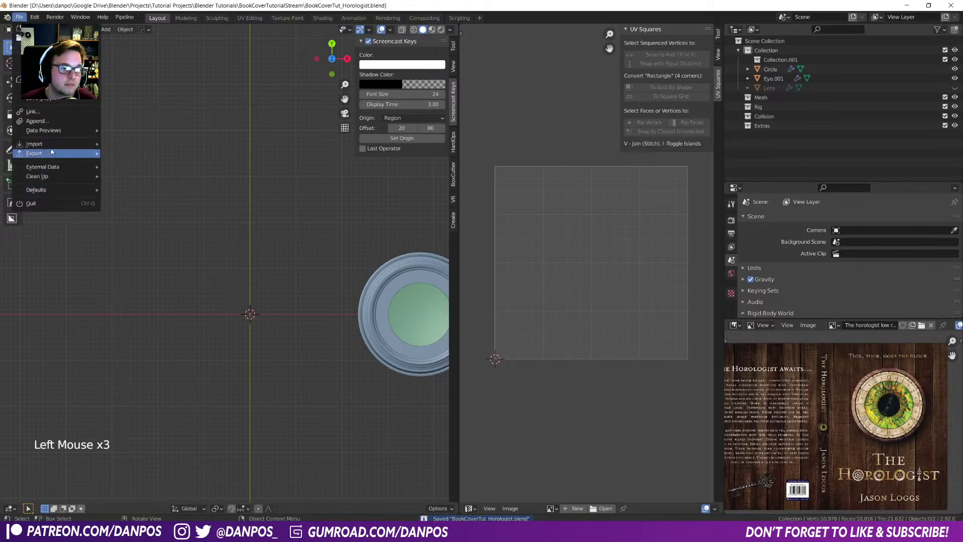
mouse_move(50, 144)
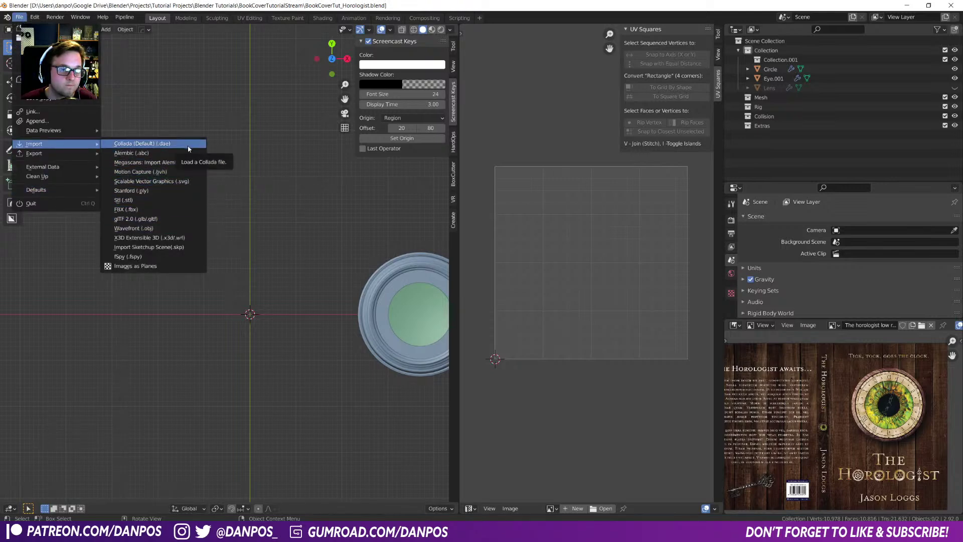
left_click(183, 181)
left_click(232, 157)
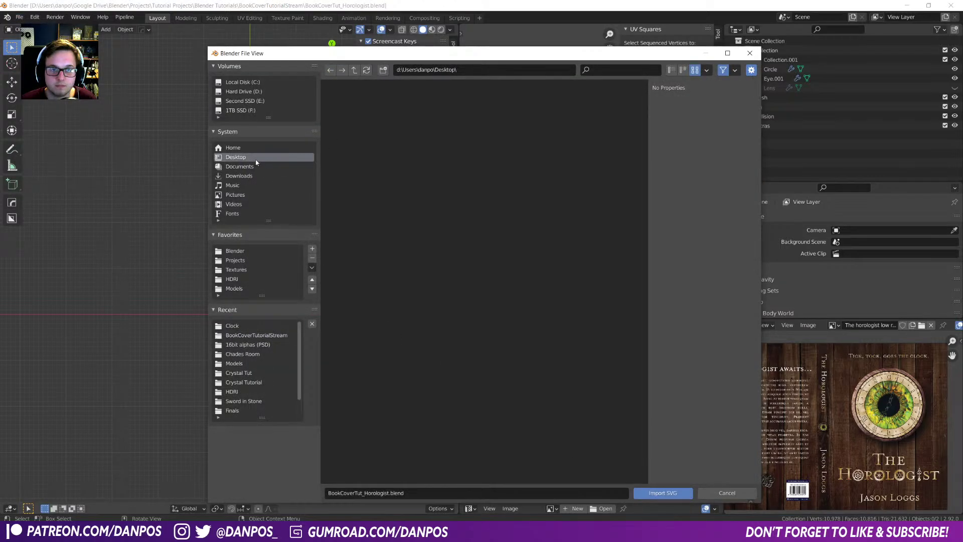
left_click(429, 492)
key("BackSpace")
left_click(480, 361)
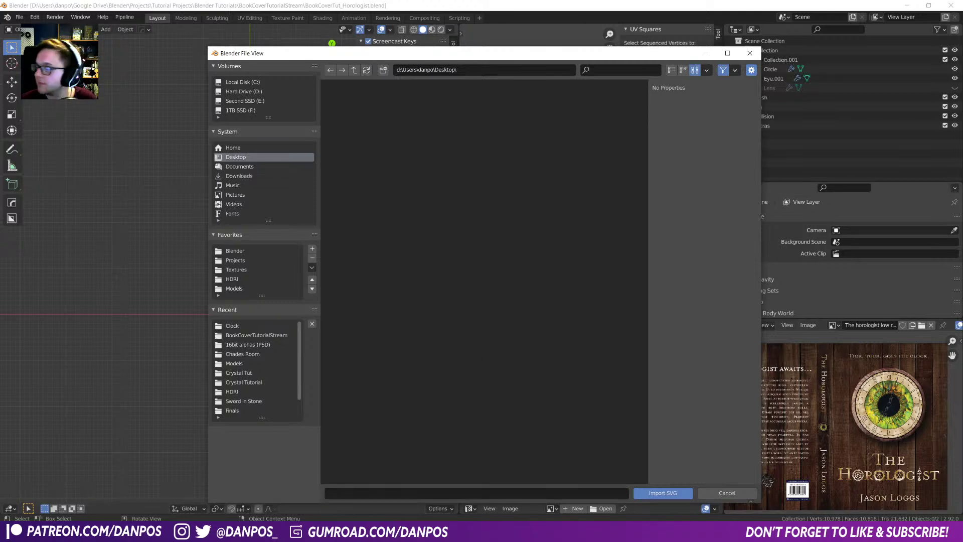
- Switch to Photoshop, load the long hand's outline as a selection, and try to export the document as a 1080 x 1080 px SVG
key("alt+Tab")
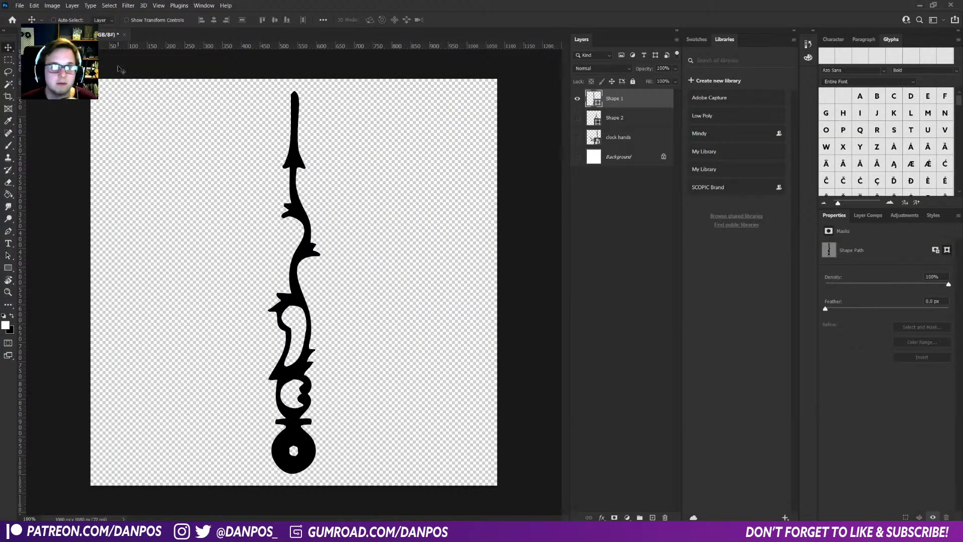
left_click(592, 98, "ctrl")
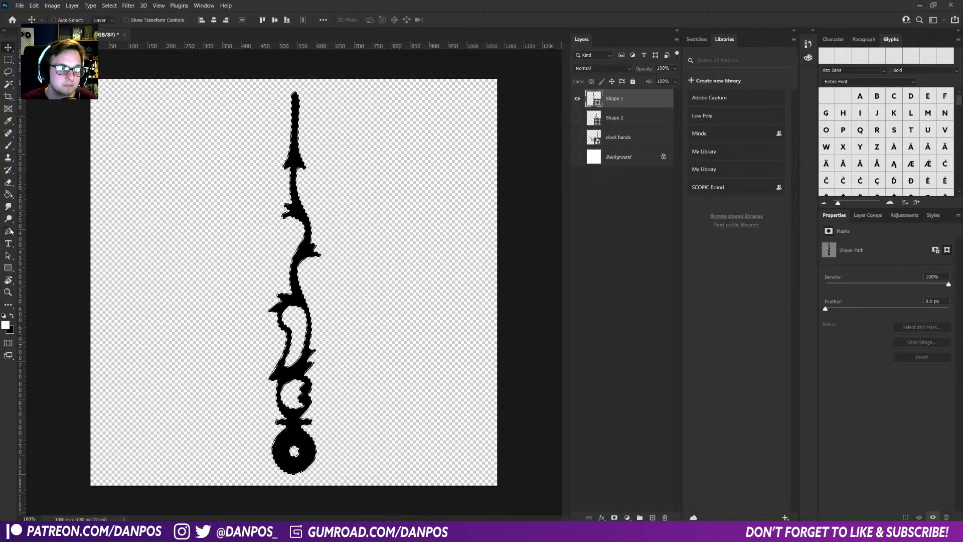
key("p")
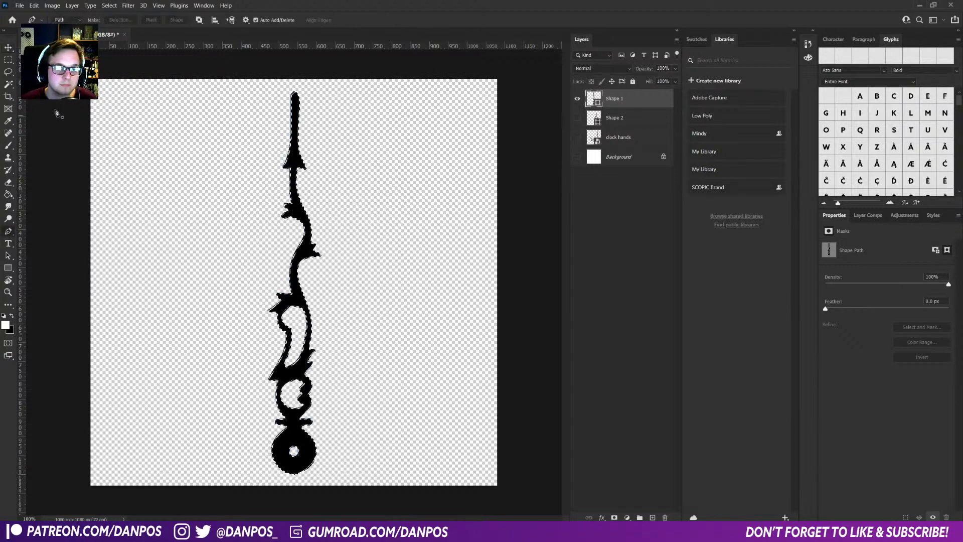
left_click(20, 5)
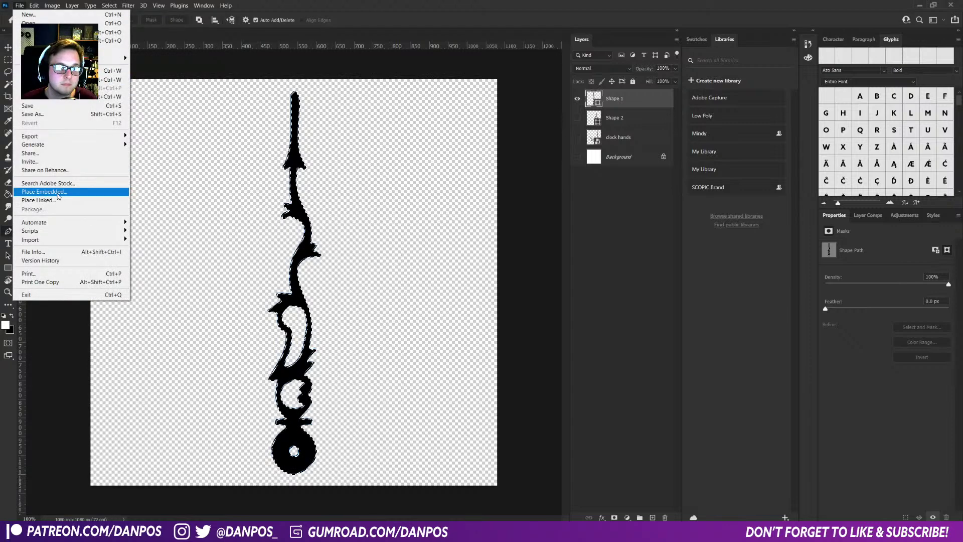
mouse_move(52, 138)
left_click(174, 145)
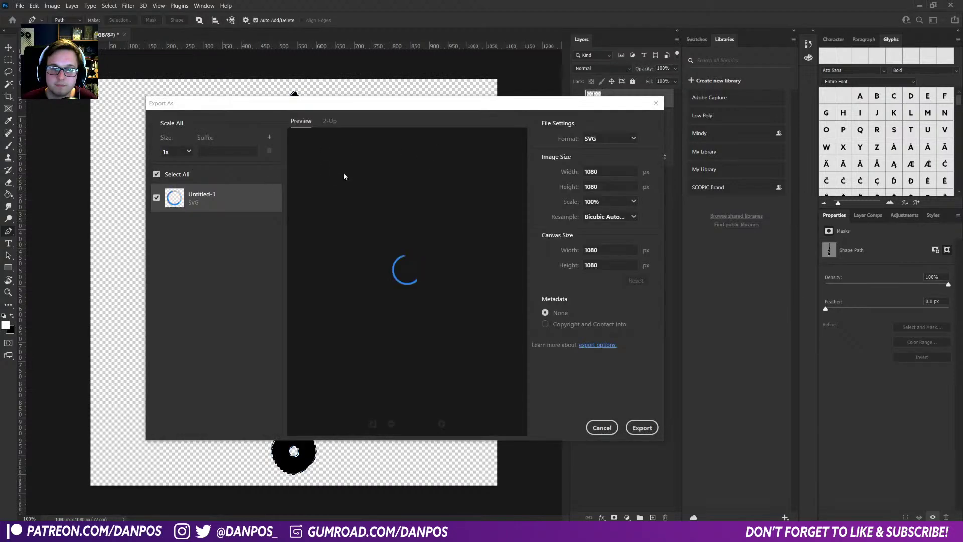
left_click(642, 427)
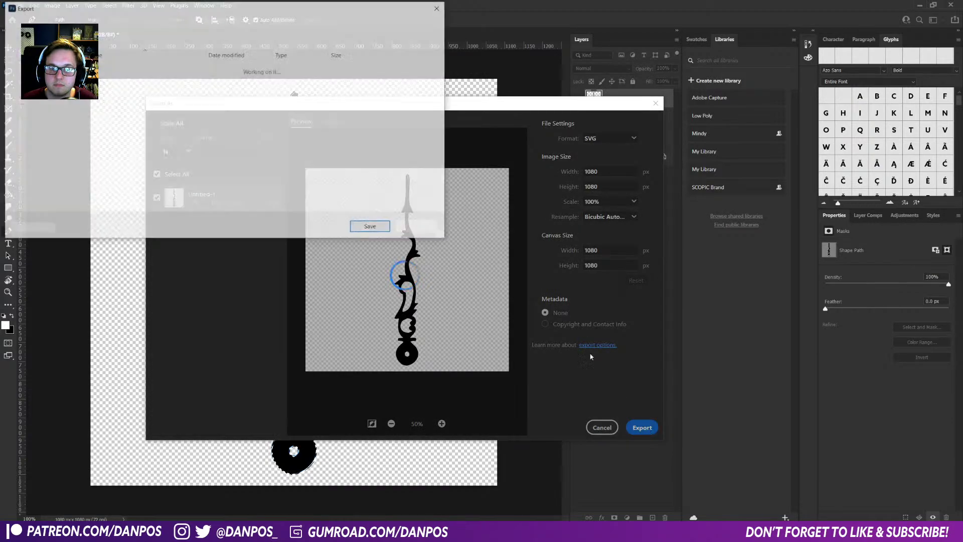
left_click(420, 228)
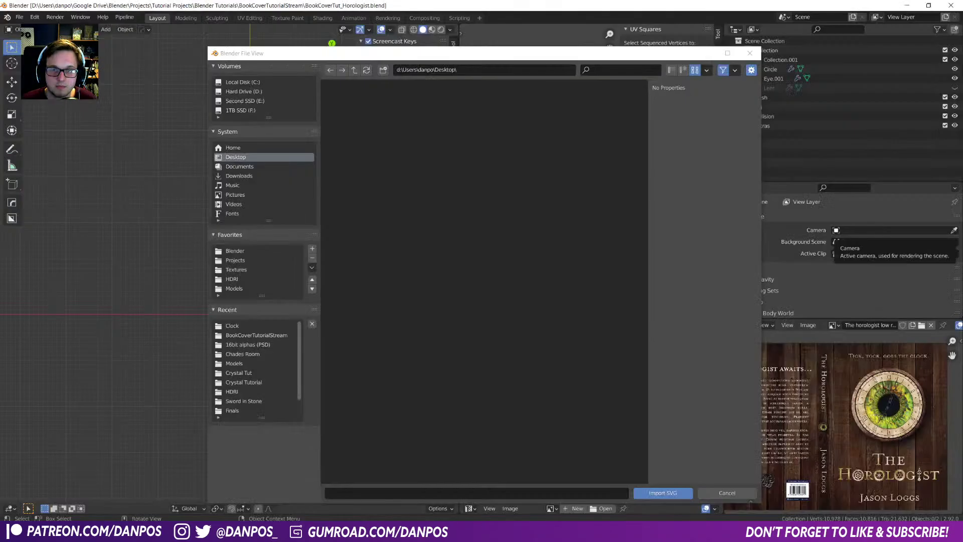
- In Blender's open file browser, reload the Desktop folder and try to import an SVG with the file name empty
left_click(238, 148)
left_click(240, 154)
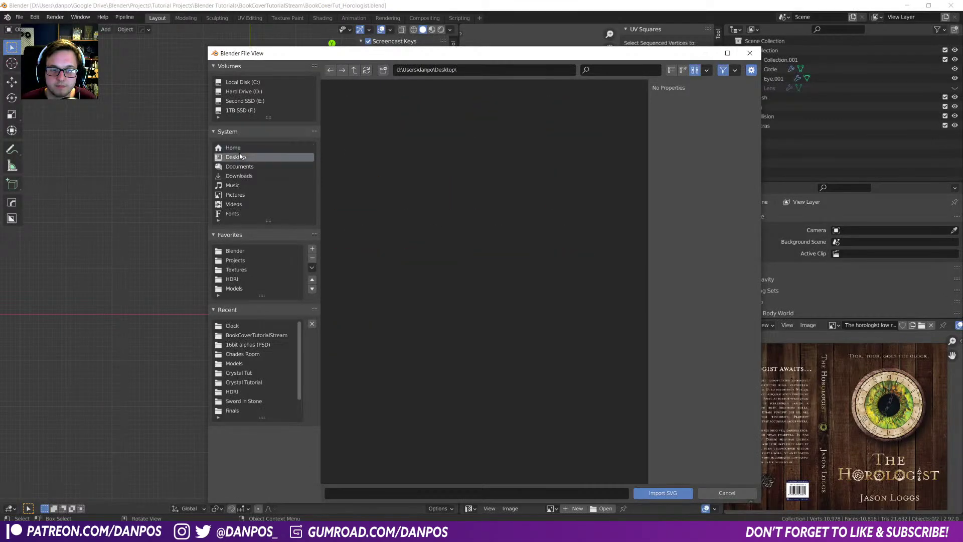
left_click_drag(499, 59, 402, 37)
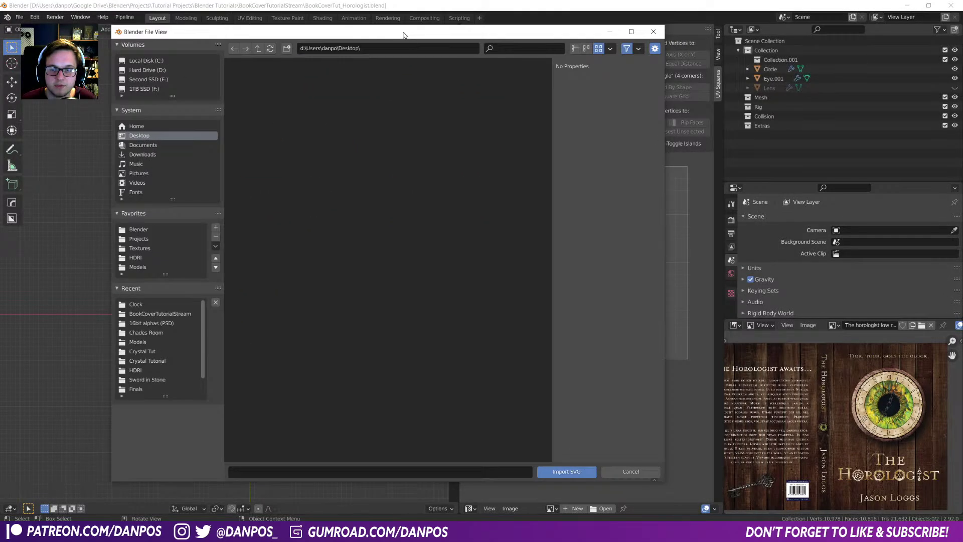
left_click(567, 471)
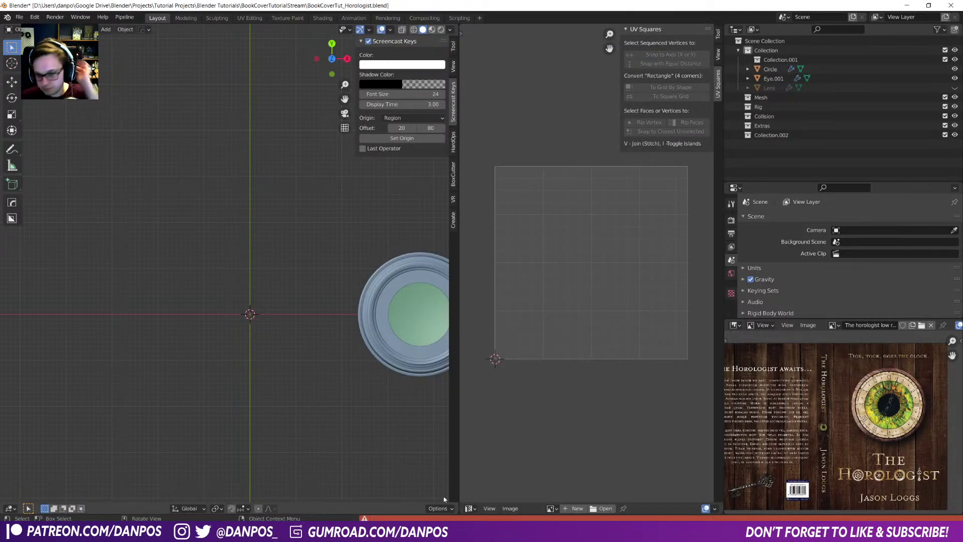
- Switch back to Photoshop and cancel the pending document export
mouse_move(405, 532)
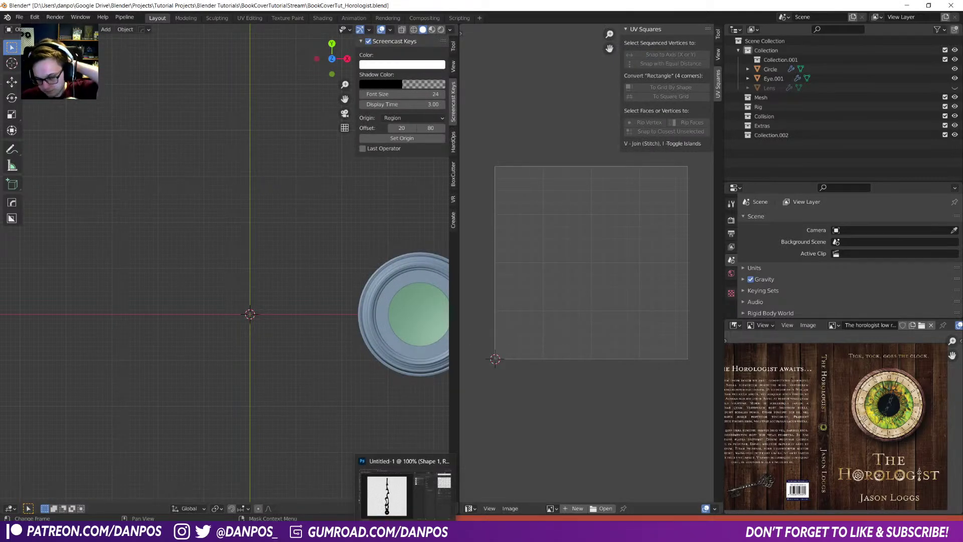
left_click(407, 513)
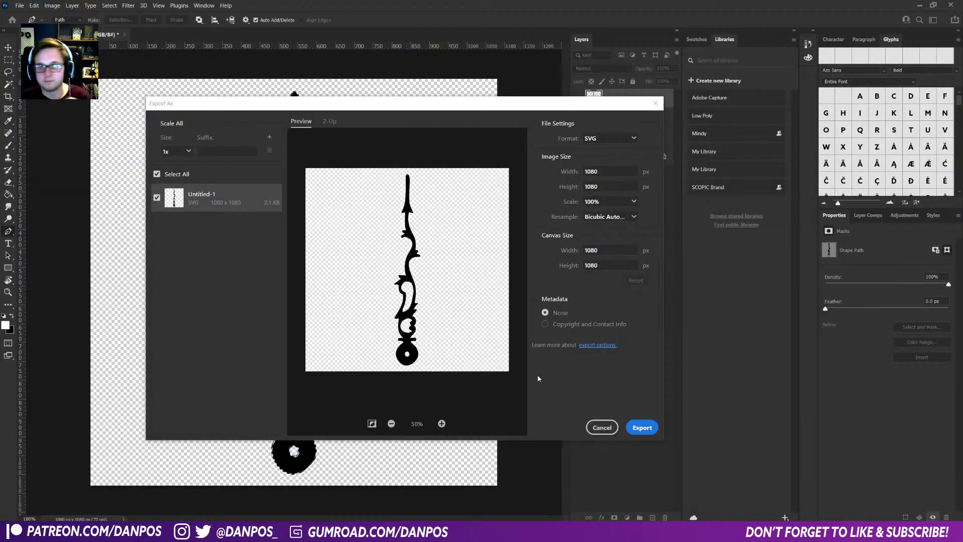
left_click(604, 430)
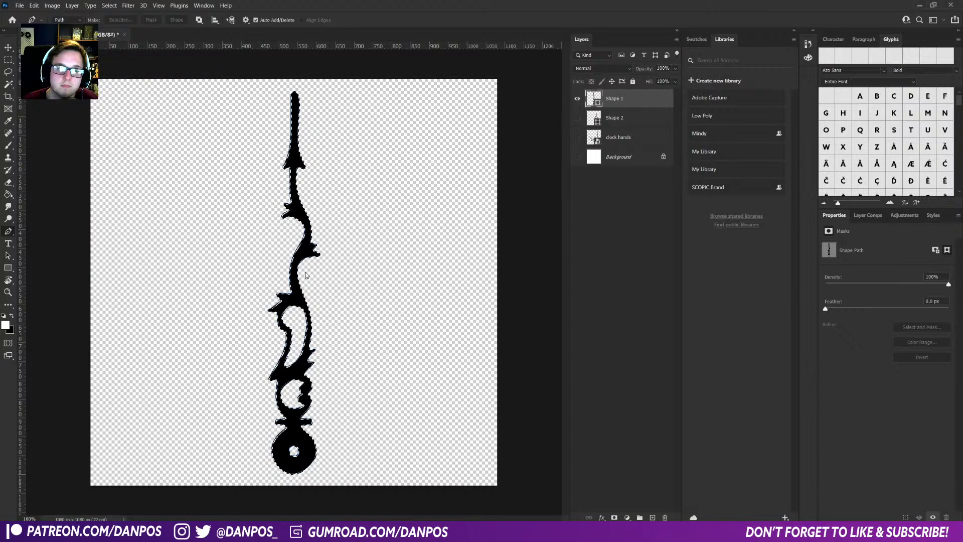
- Try a free transform on the long hand's path in the Shape 1 layer
right_click(291, 214)
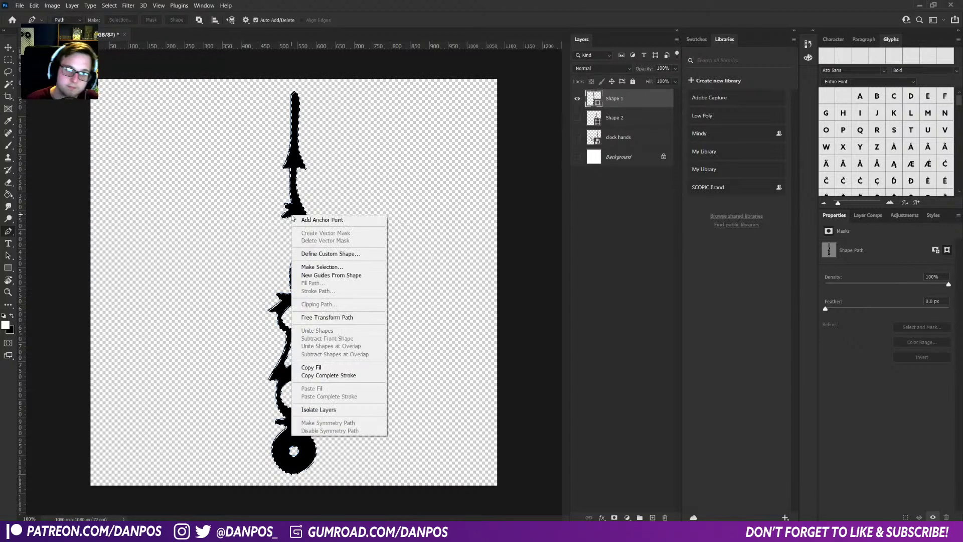
left_click(332, 318)
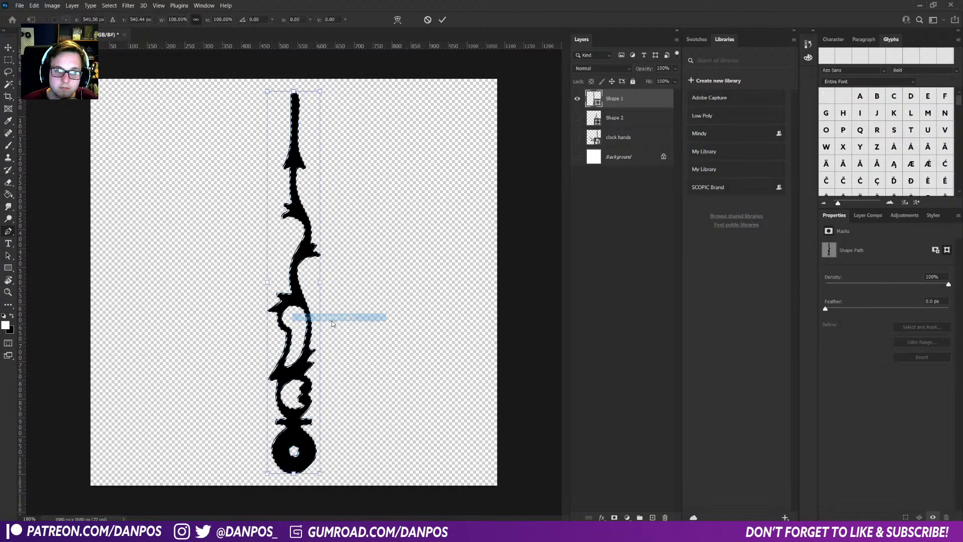
key("Return")
key("p")
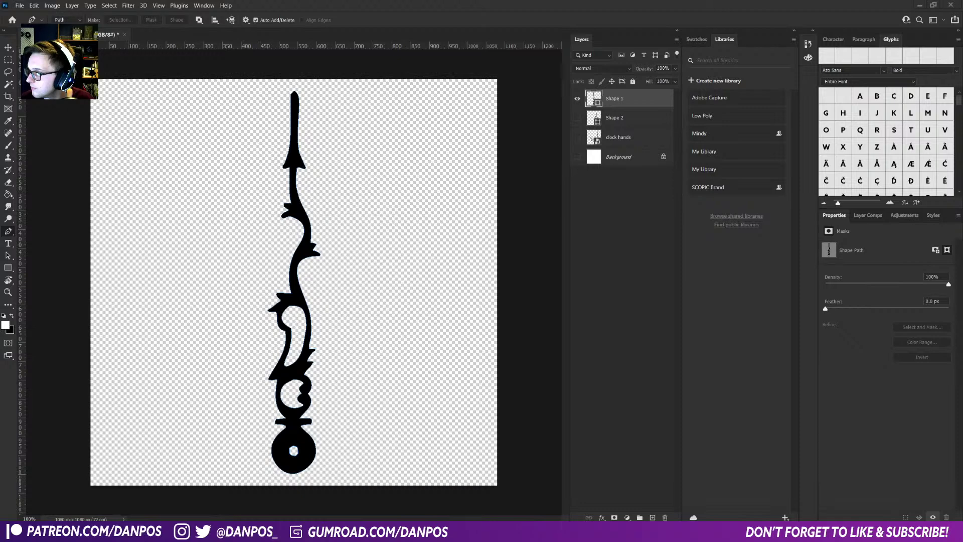
- Export the Shape 1 layer as a 141 x 1017 px SVG to the Desktop, overwriting minutehand.svg
right_click(619, 98)
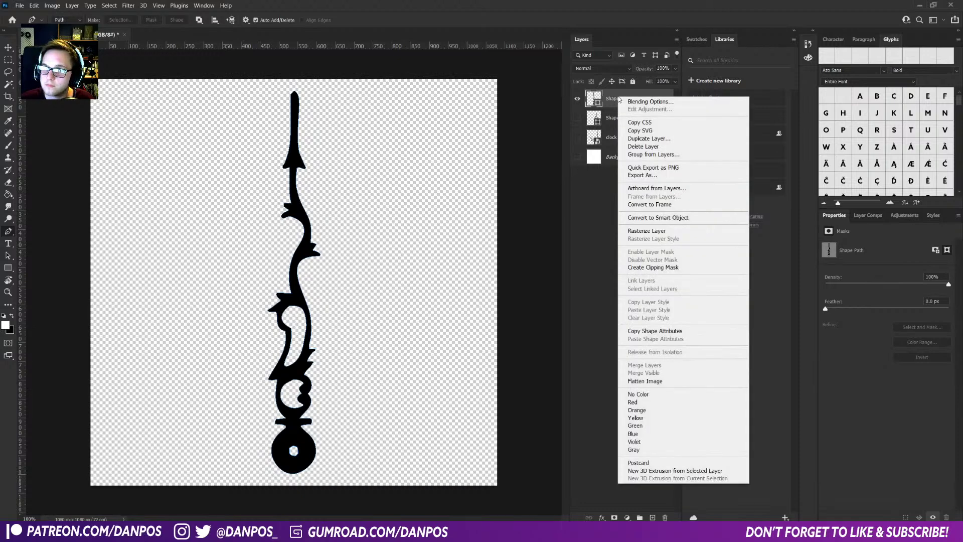
left_click(651, 175)
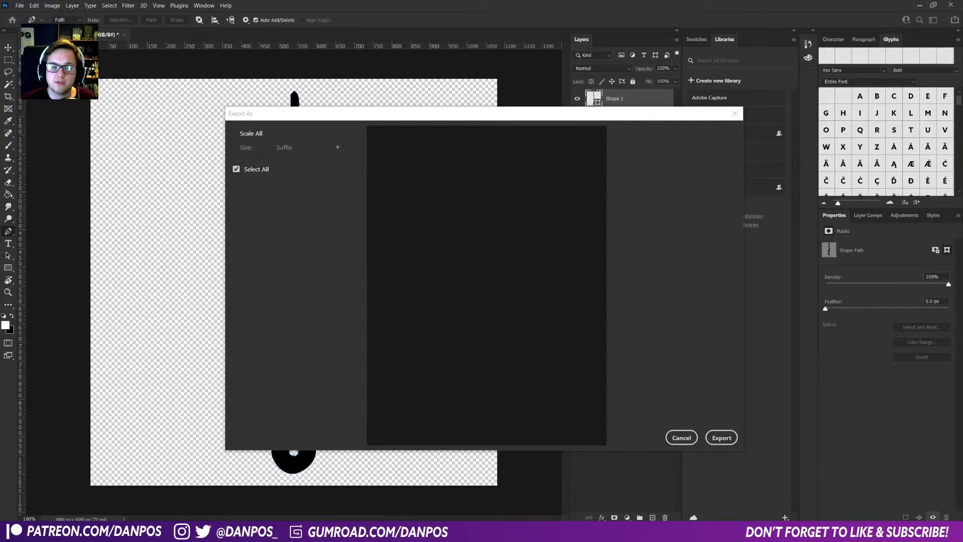
left_click(683, 149)
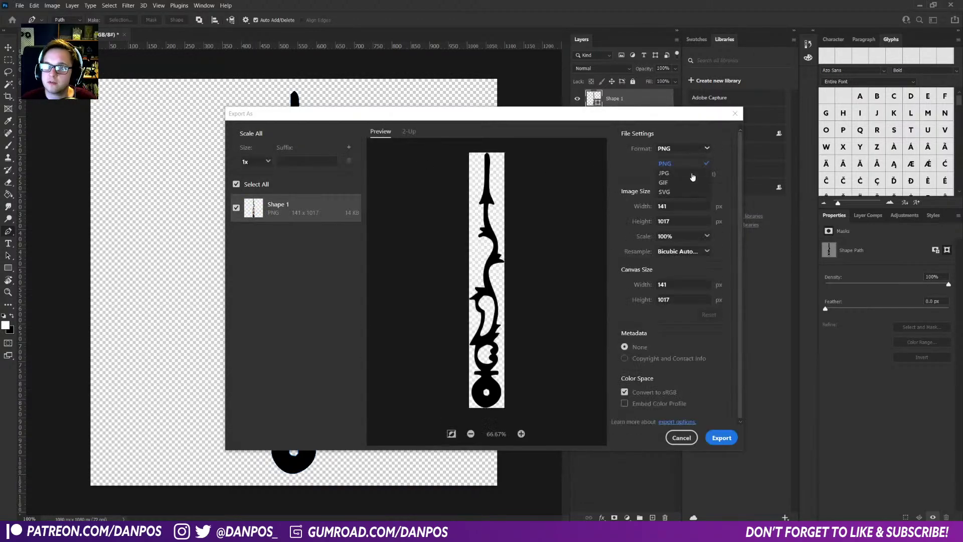
left_click(684, 192)
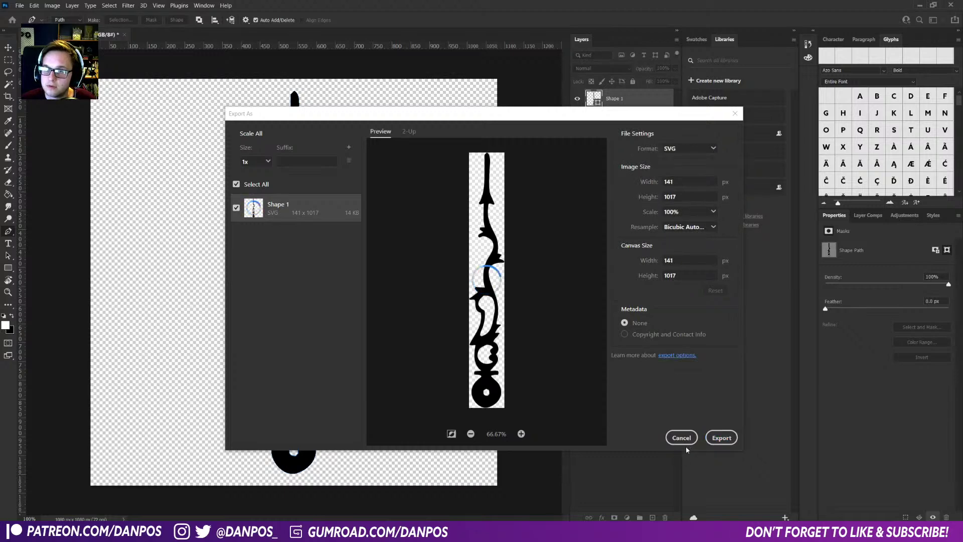
left_click(721, 438)
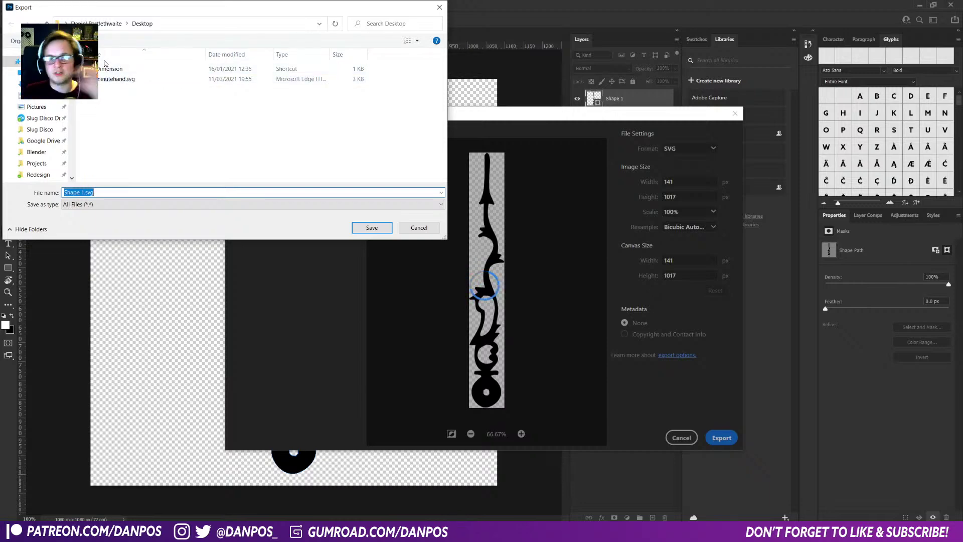
left_click(123, 81)
double_click(124, 81)
left_click(498, 267)
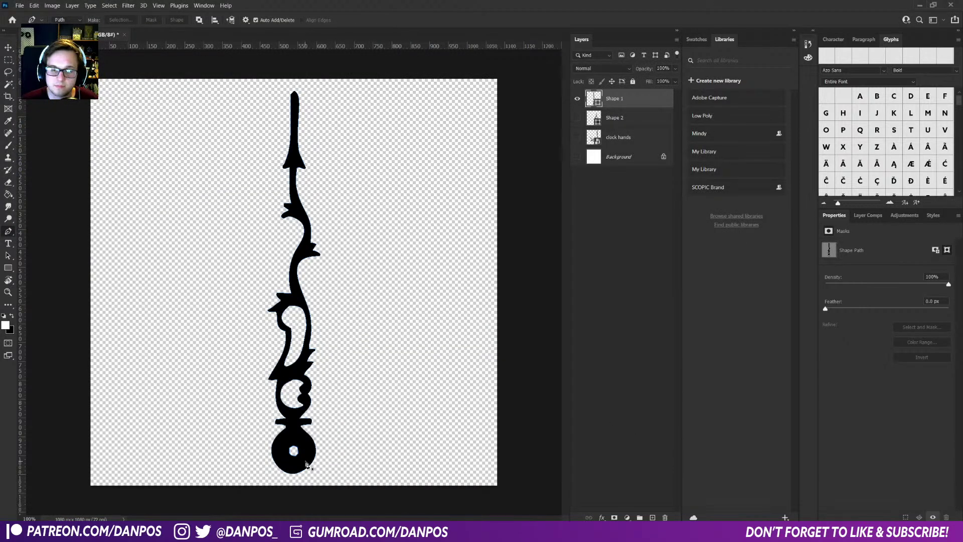
- Switch to the Blender window with the BookCoverTut_Horologist project
mouse_move(519, 531)
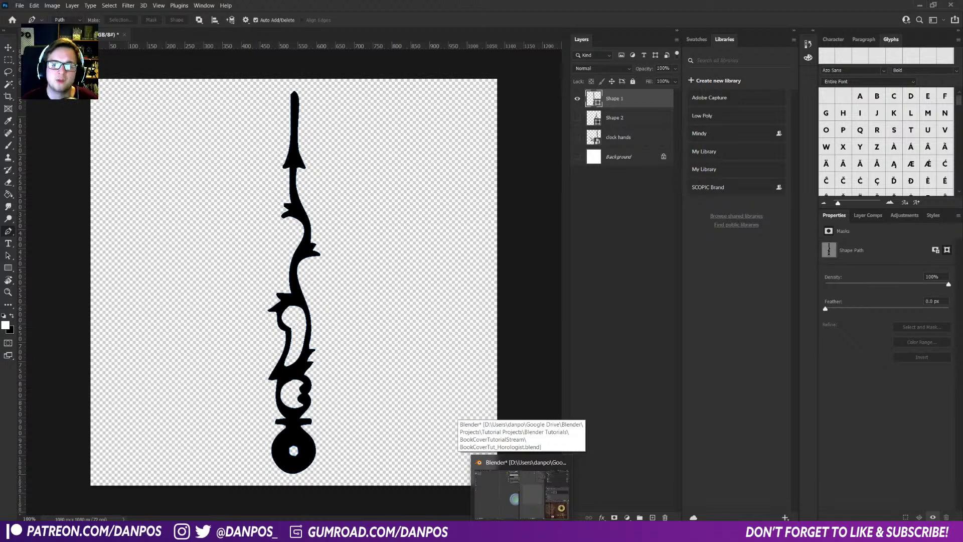
left_click(520, 481)
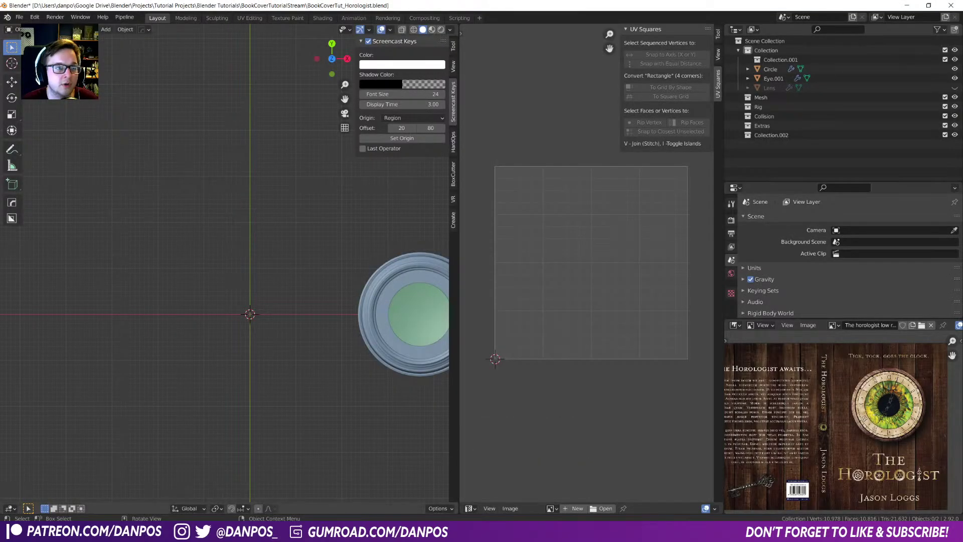
left_click(19, 17)
mouse_move(34, 143)
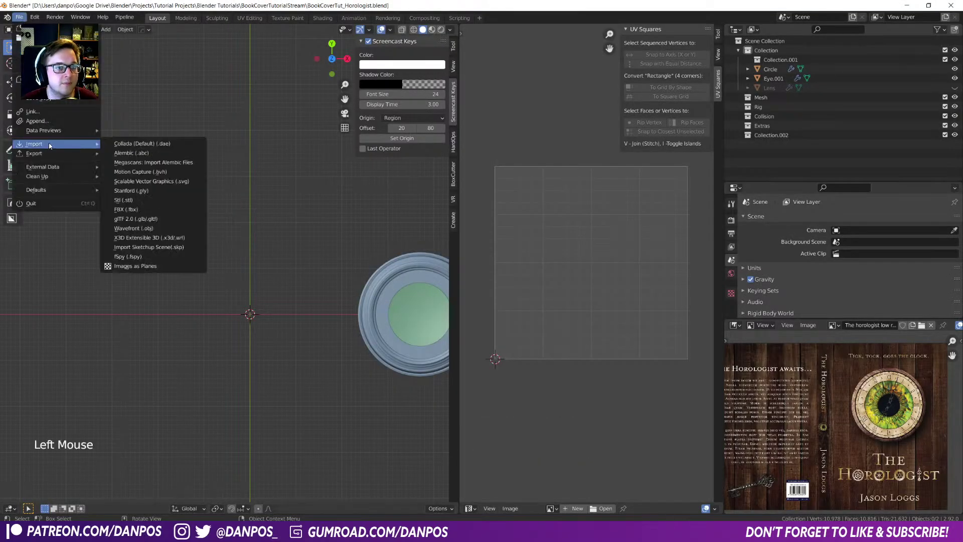
left_click(148, 210)
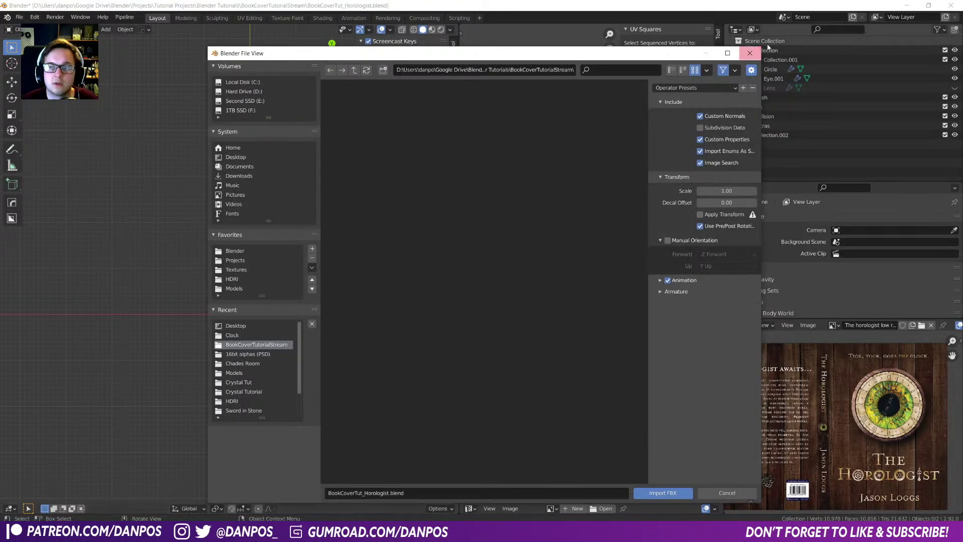
key("Escape")
- Look for the exported minutehand file on the D: drive and the Desktop through an SVG import, and cancel the import
left_click(19, 17)
mouse_move(34, 144)
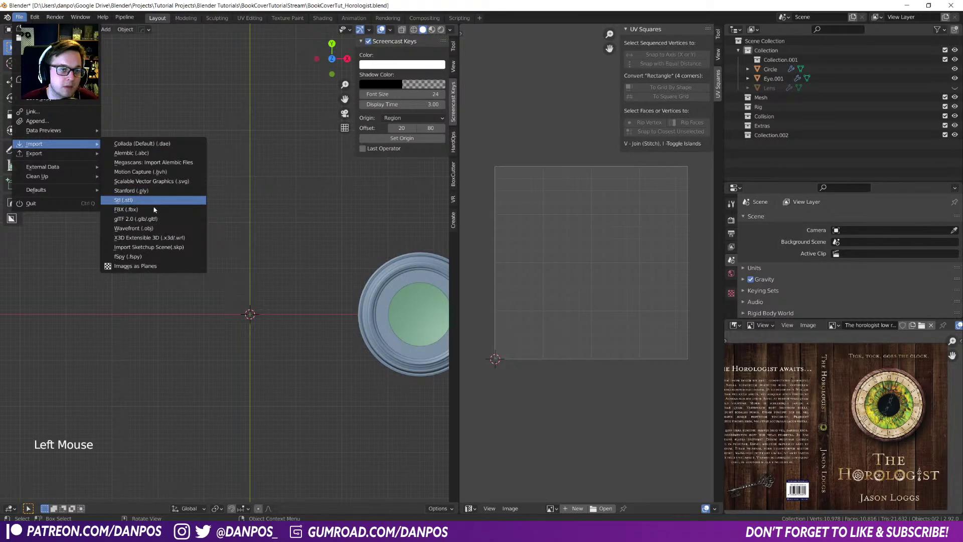
left_click(155, 181)
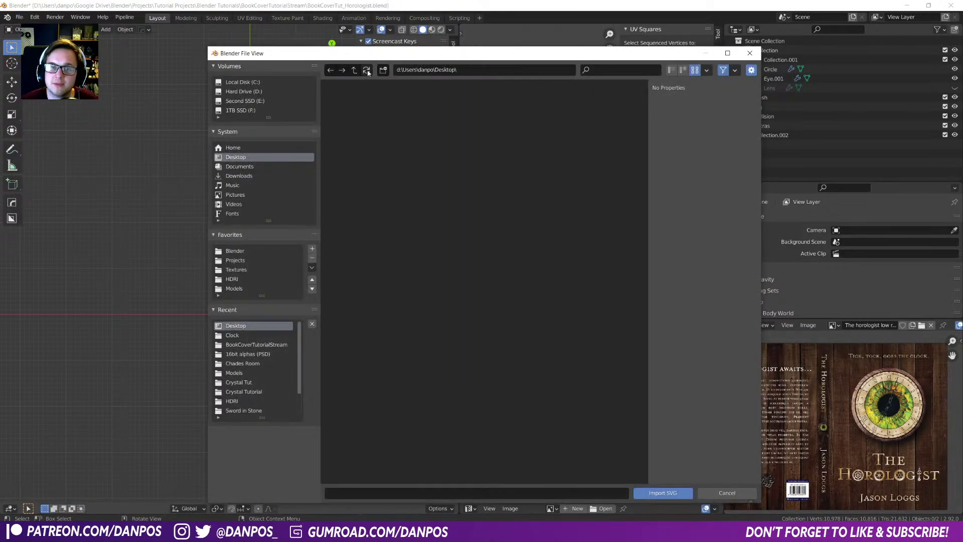
left_click(242, 81)
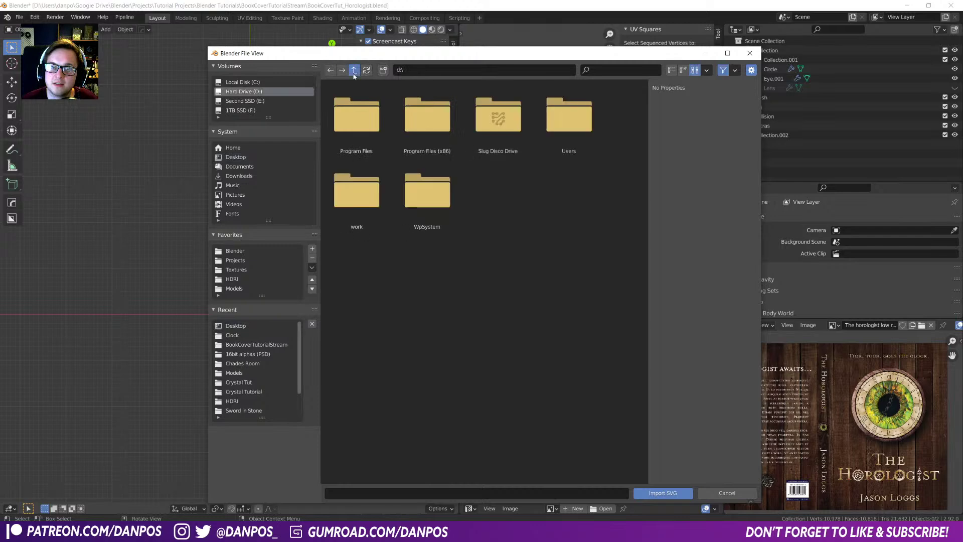
left_click(236, 158)
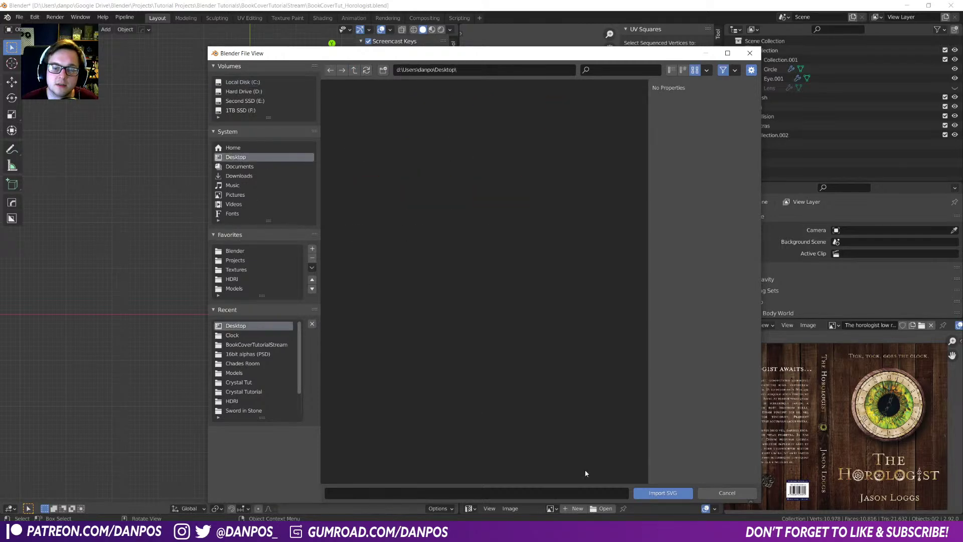
left_click(726, 491)
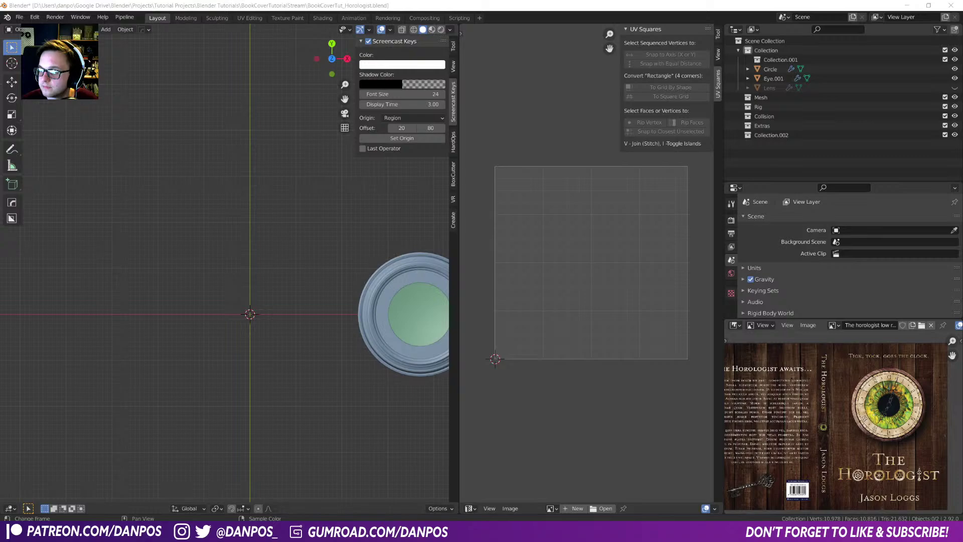
- Check the Windows desktop for the exported file and switch to the Photoshop document with the clock hand
key("super+d")
key("super+d")
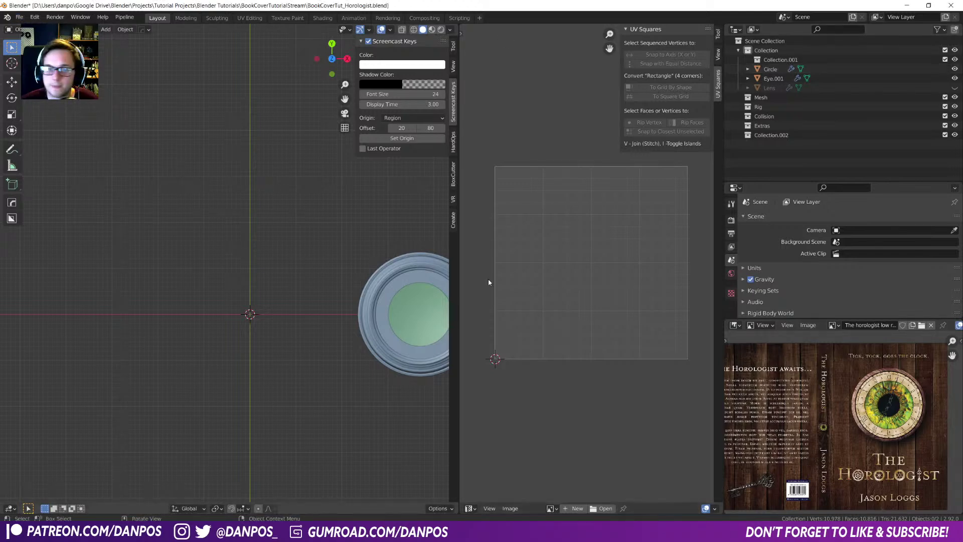
key("alt+Tab")
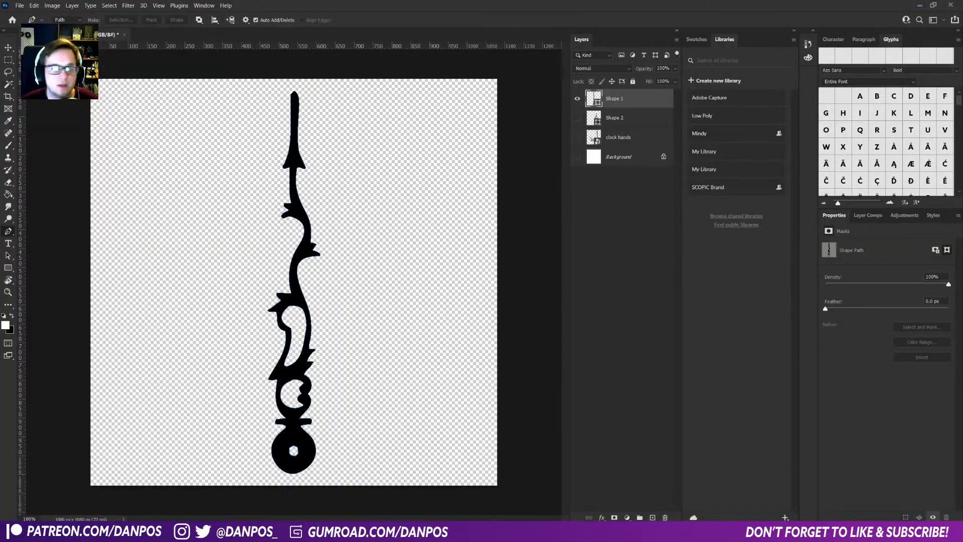
- Export the Shape 1 layer as a 141 x 1017 px SVG named Shape 1.svg in the Documents folder
left_click(20, 6)
mouse_move(50, 136)
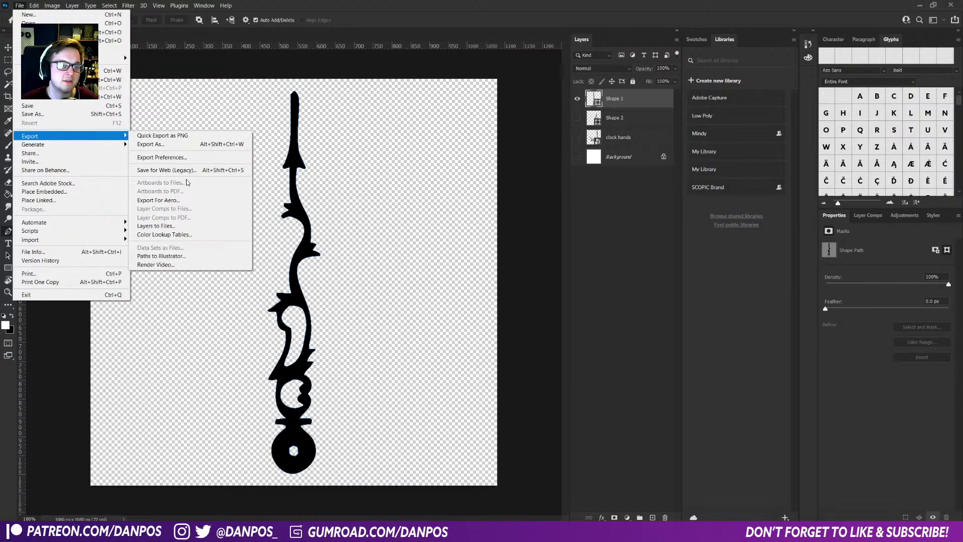
right_click(656, 102)
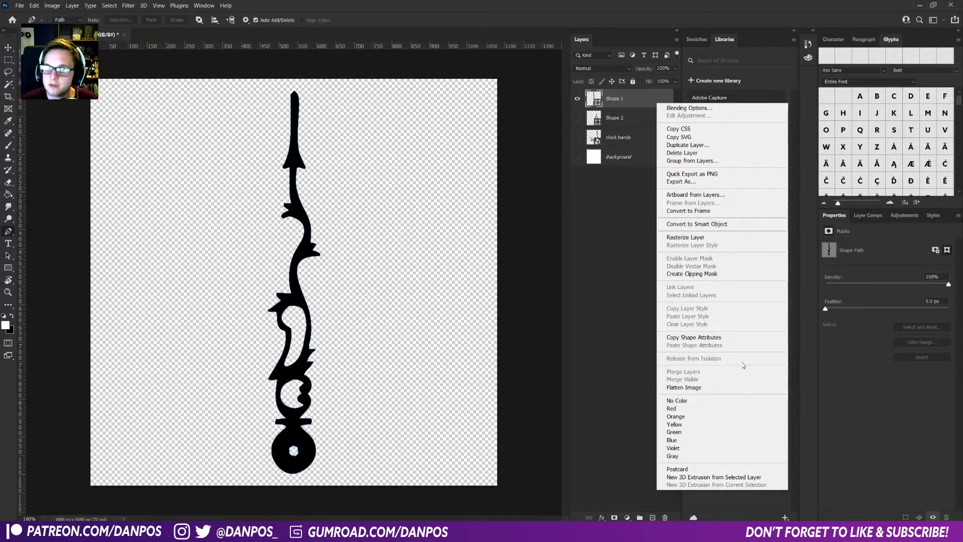
left_click(700, 174)
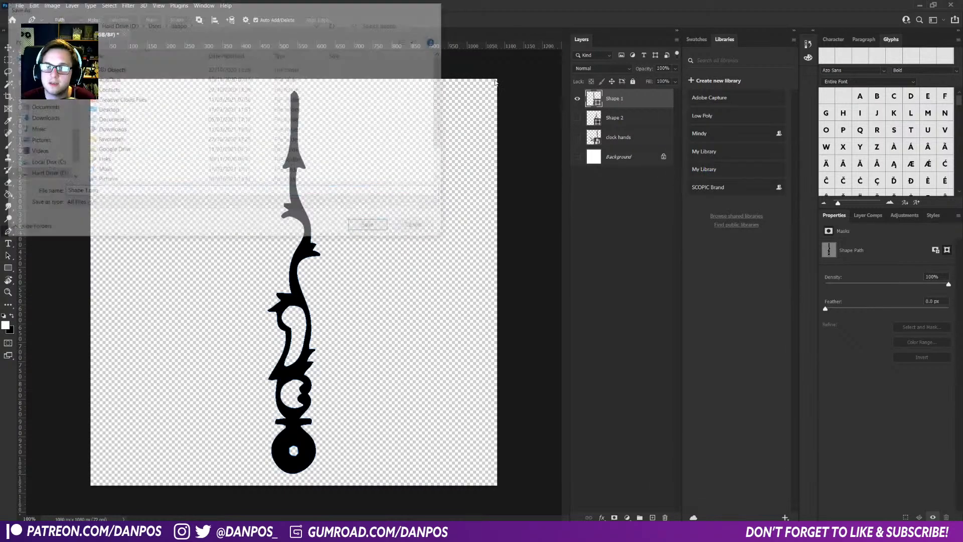
right_click(637, 93)
left_click(673, 173)
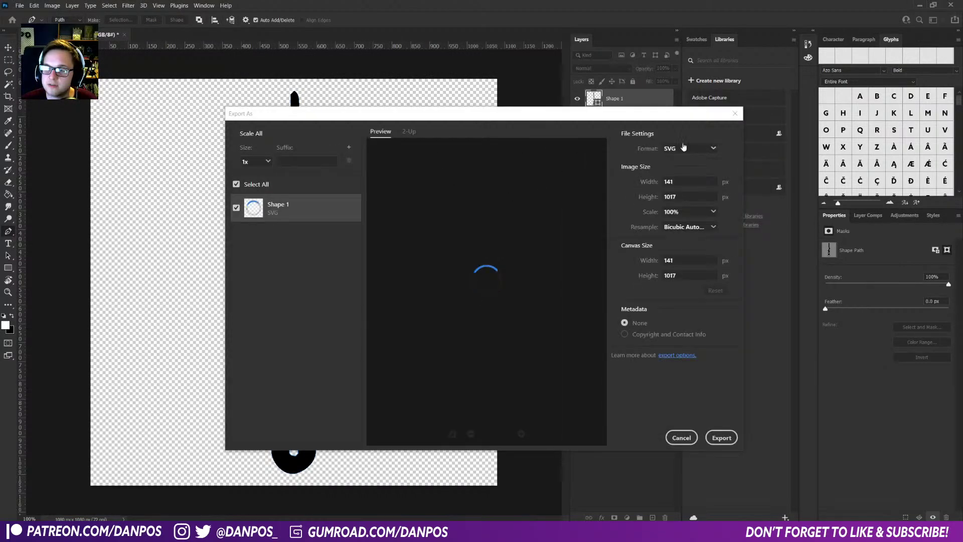
left_click(722, 438)
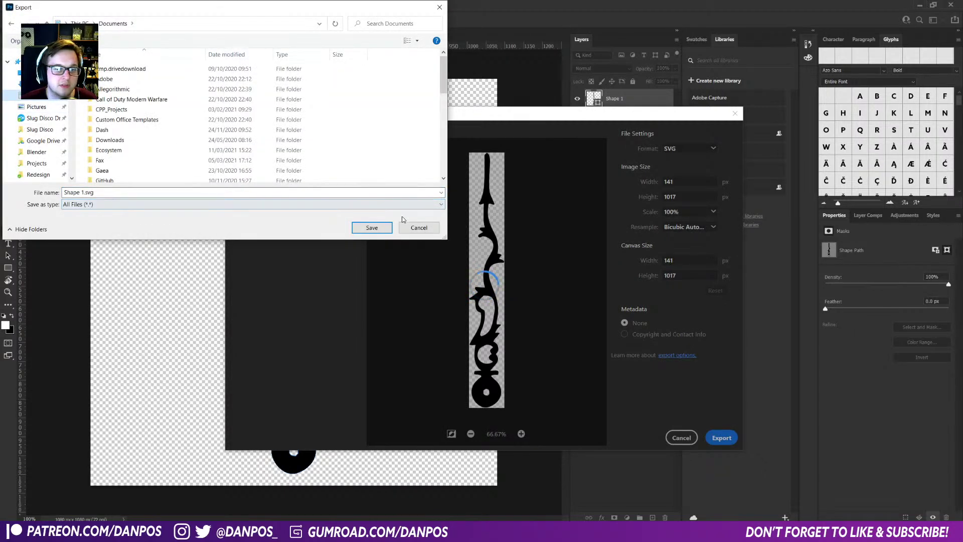
left_click(383, 229)
- Switch to Blender and import Shape 1.svg from the Documents folder as a Scalable Vector Graphics file
key("alt+Tab")
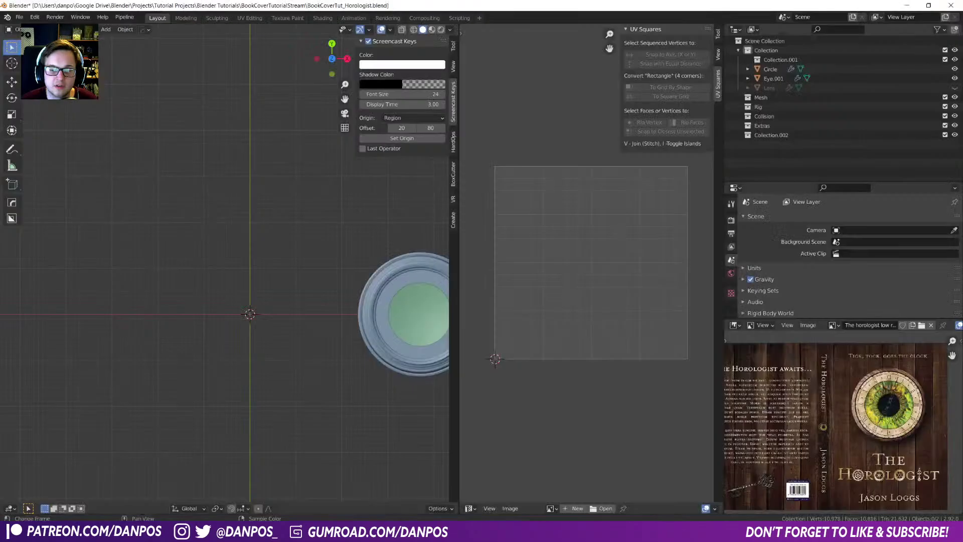
left_click(19, 17)
mouse_move(53, 146)
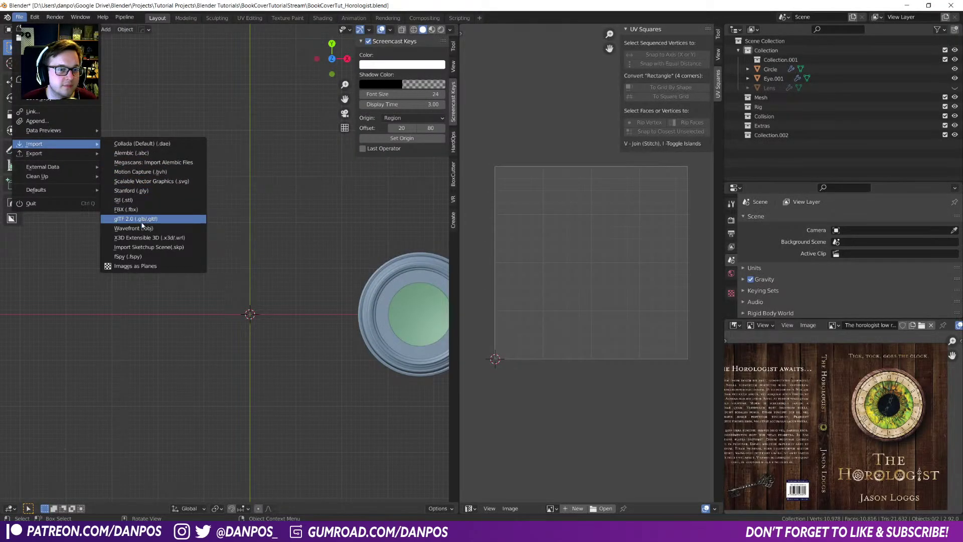
left_click(169, 181)
left_click(251, 167)
scroll(421, 257, "down", 5)
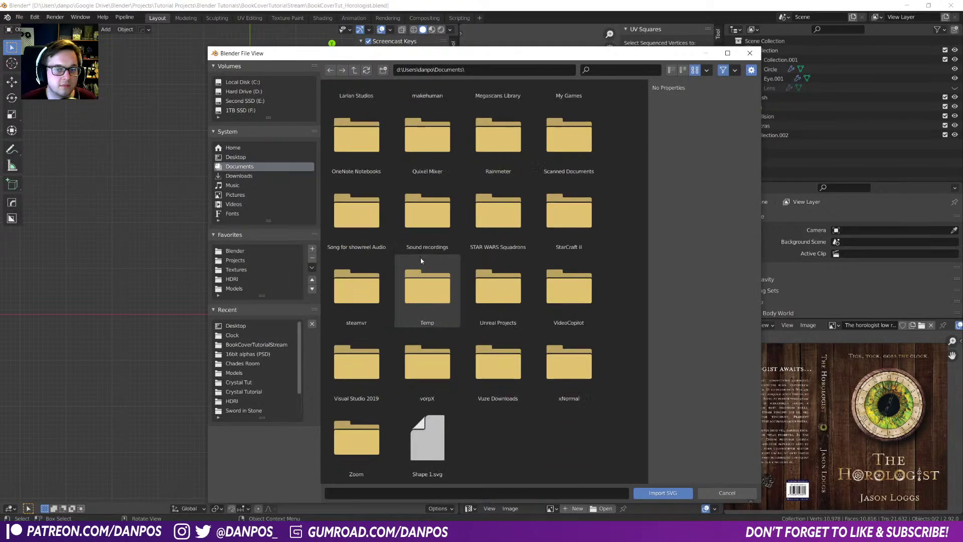
left_click(432, 441)
double_click(432, 441)
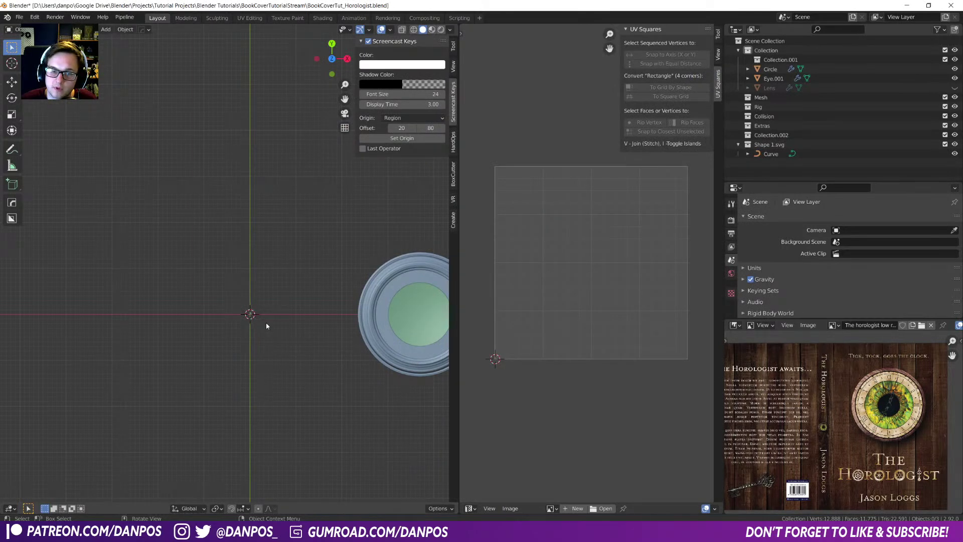
- Locate the imported hand curve near the world origin and inspect its lower end up close
scroll(266, 326, "up", 6)
middle_click_drag(280, 339, 220, 346, "shift")
key("s")
key("a")
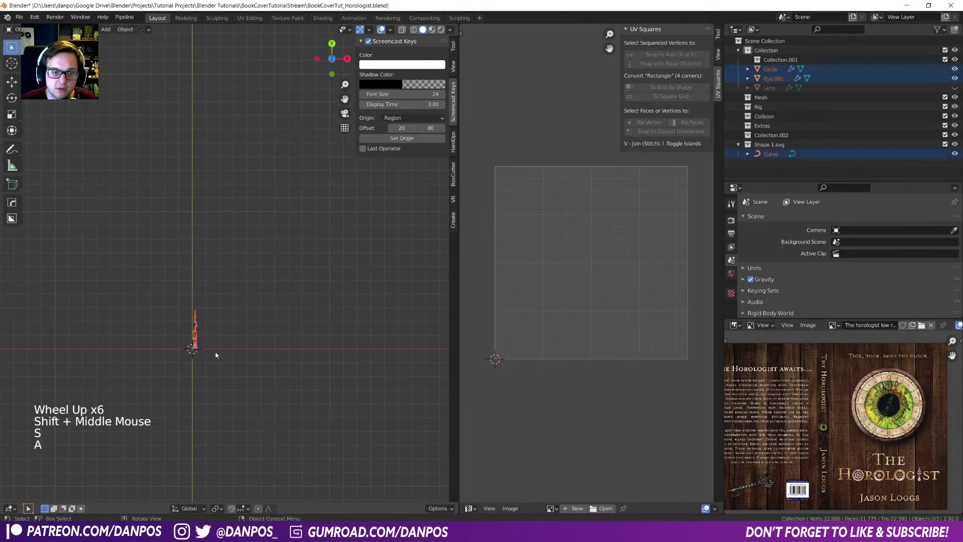
key("s")
right_click(345, 365)
scroll(213, 360, "up", 6)
middle_click_drag(212, 384, 214, 210, "shift")
scroll(259, 238, "up", 9)
key("Tab")
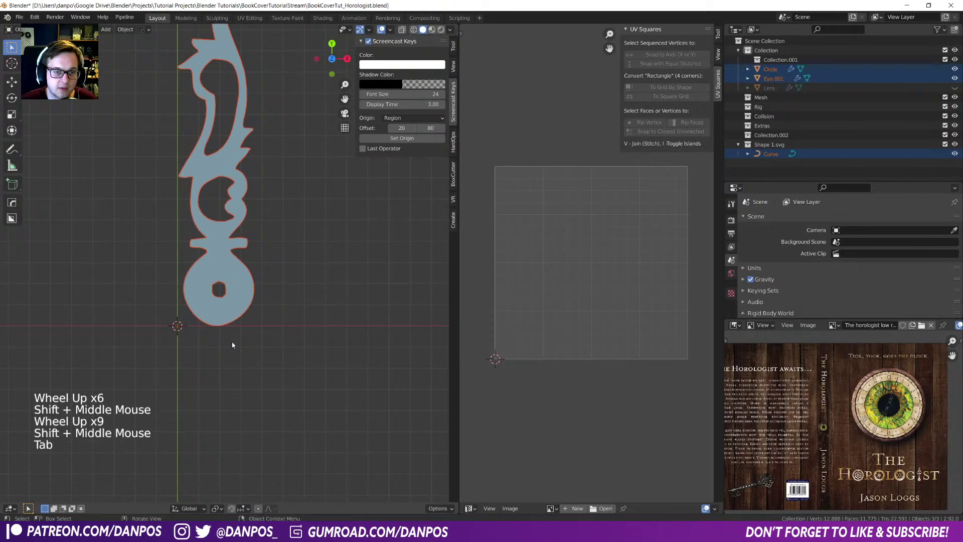
- Select the imported hand curve and examine its control points around the hub hole and its overall outline
left_click(235, 285)
key("Tab")
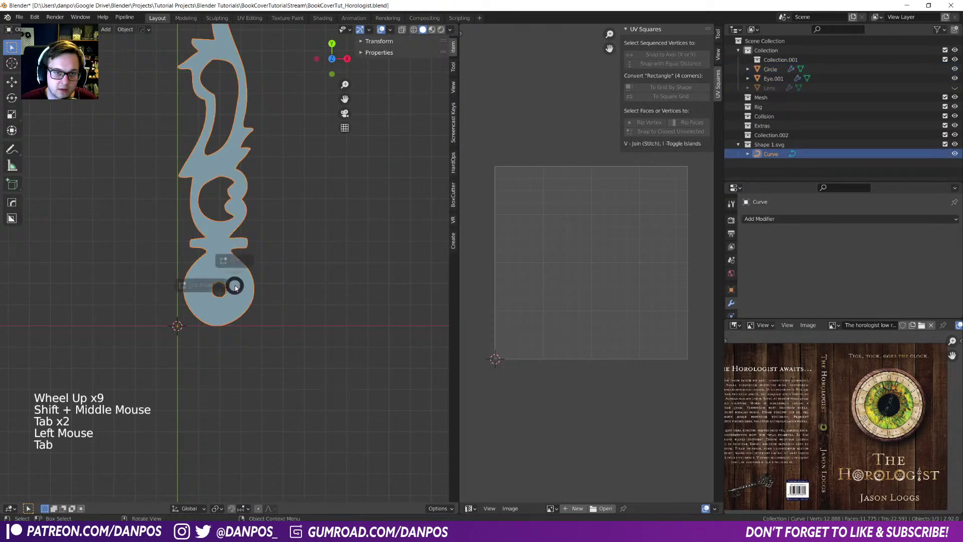
left_click(212, 298, "alt")
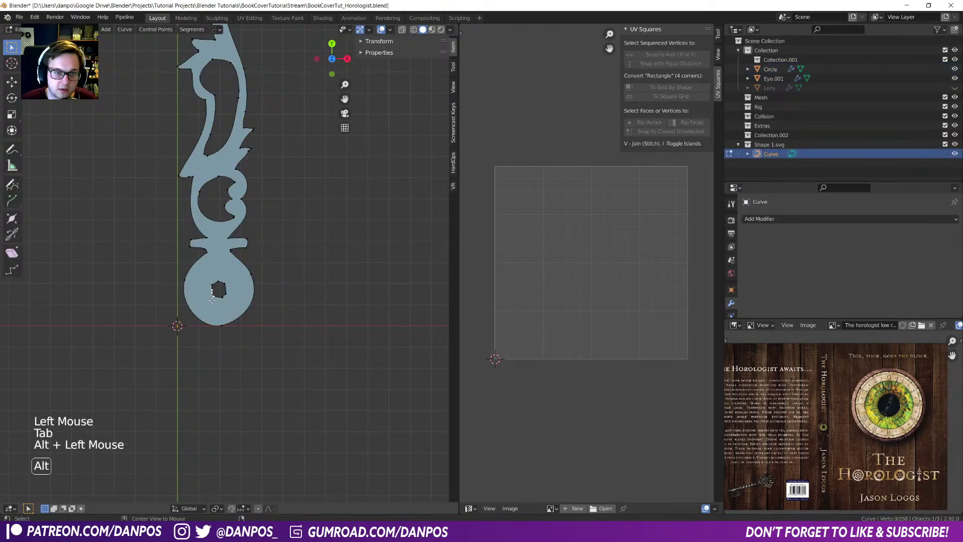
scroll(213, 299, "up", 5)
middle_click_drag(191, 365, 267, 271, "shift")
key("Tab")
scroll(228, 250, "down", 5)
scroll(236, 248, "down", 8)
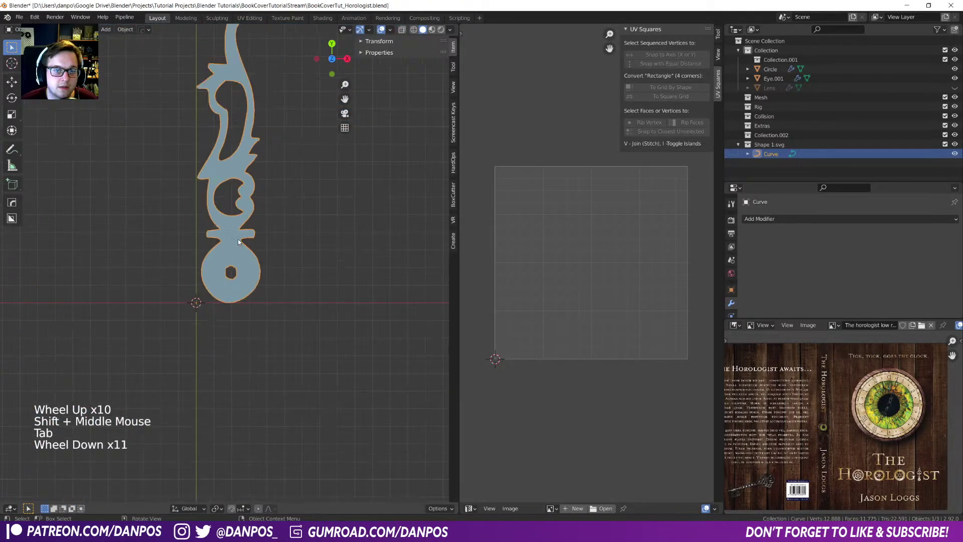
middle_click_drag(231, 227, 228, 295, "shift")
scroll(228, 294, "down", 1)
scroll(242, 390, "up", 3)
middle_click_drag(242, 390, 241, 312, "shift")
scroll(243, 329, "down", 2)
- Try to move a control point on the outer edge of the hand curve's round hub
key("Tab")
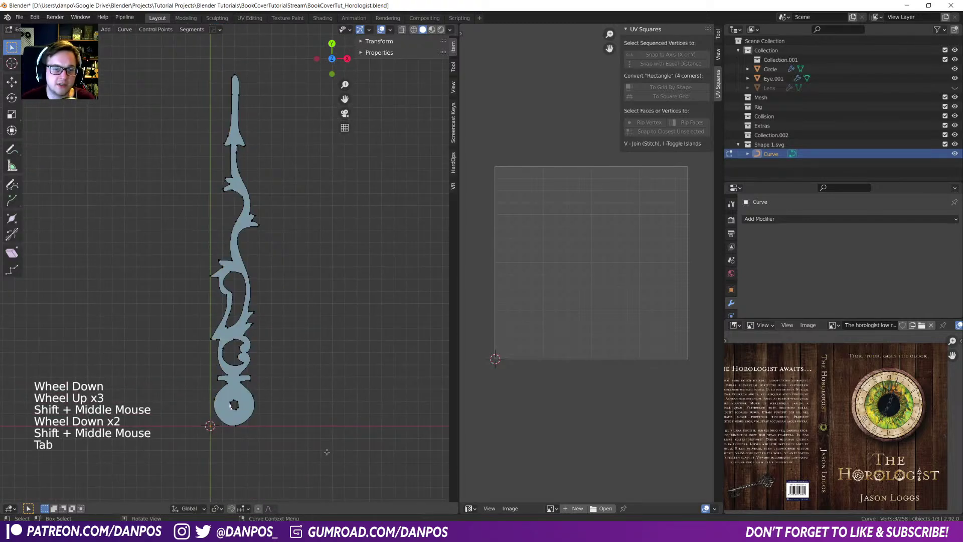
left_click(216, 396)
key("g")
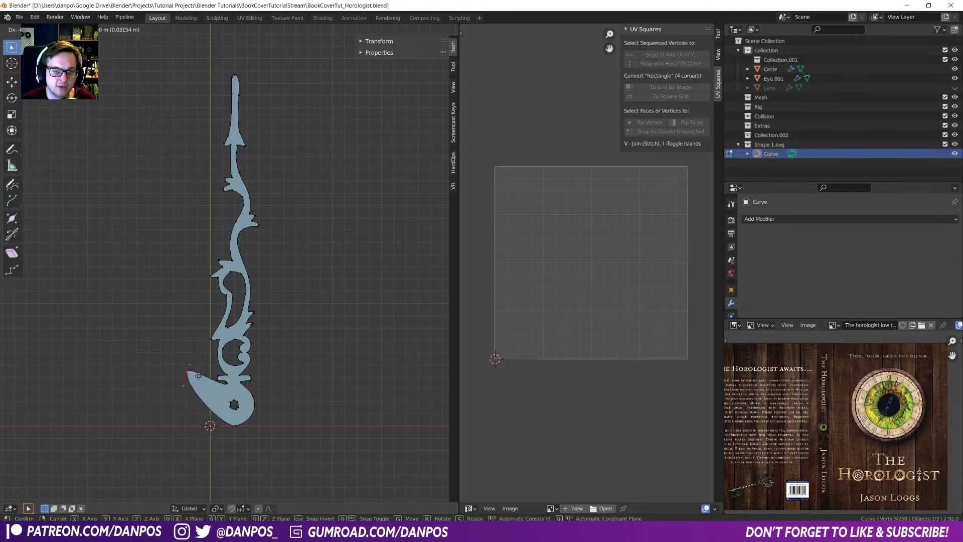
key("Escape")
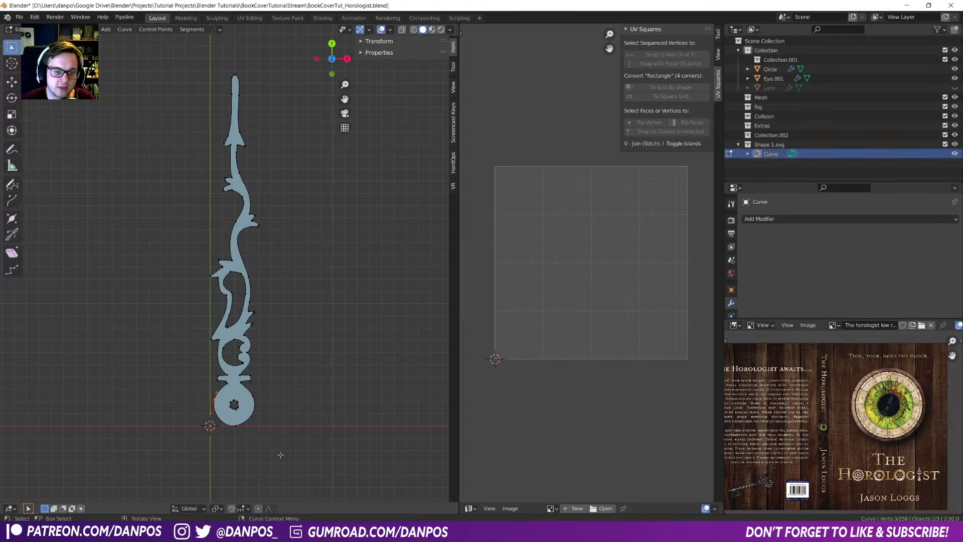
key("r")
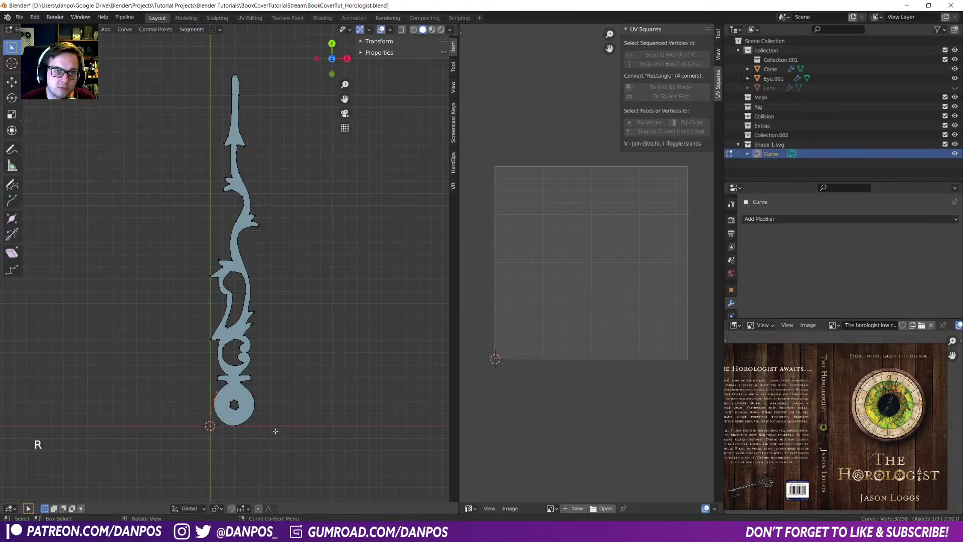
key("Tab")
- Convert the imported hand curve to a mesh
right_click(240, 403)
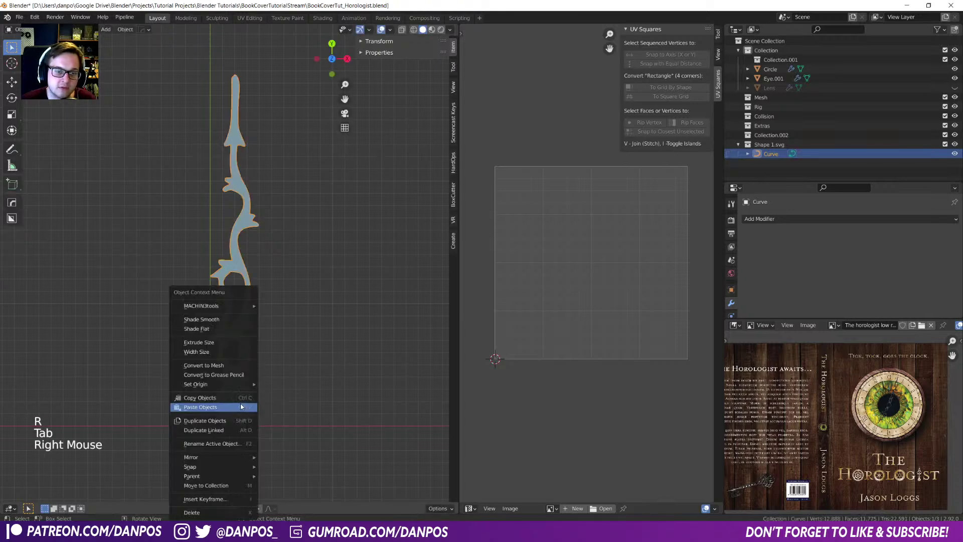
left_click(125, 29)
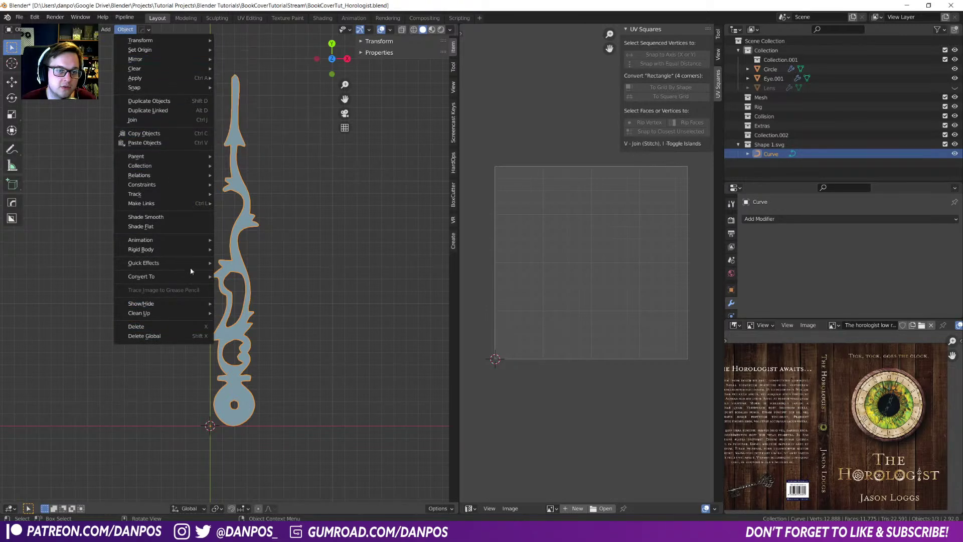
mouse_move(203, 277)
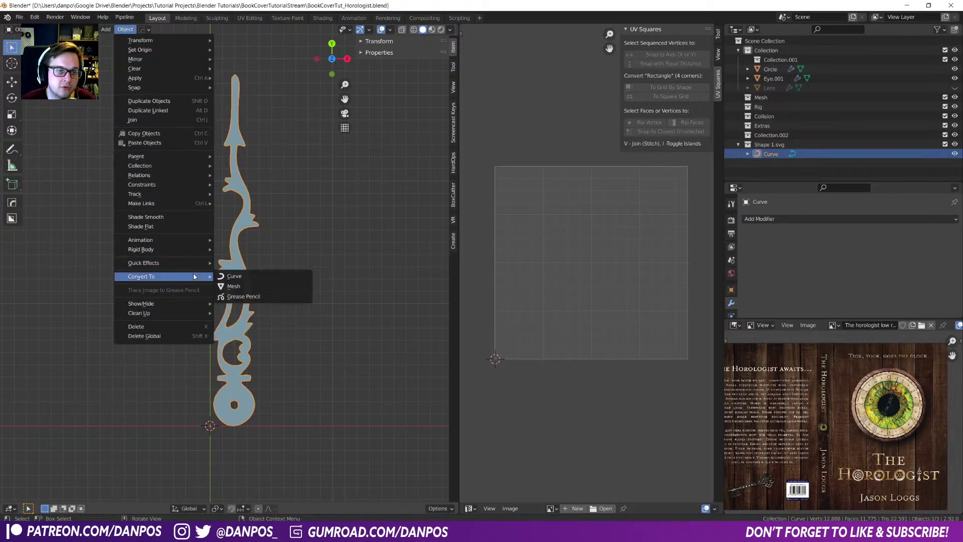
left_click(249, 289)
- Examine the converted hand's mesh topology in edit mode, from the ornamental loops down to the hub hole
key("Tab")
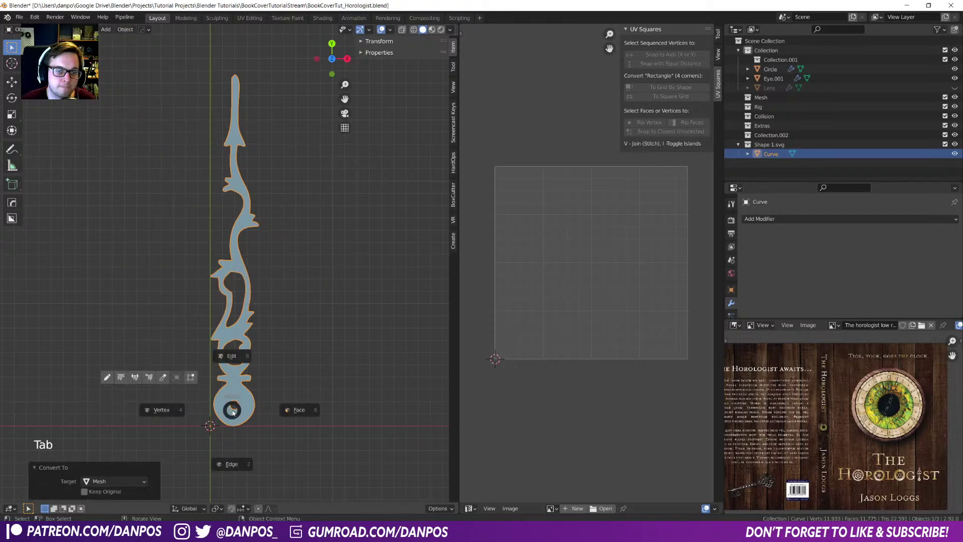
scroll(232, 461, "up", 5)
middle_click_drag(233, 462, 226, 250, "shift")
scroll(226, 251, "up", 5)
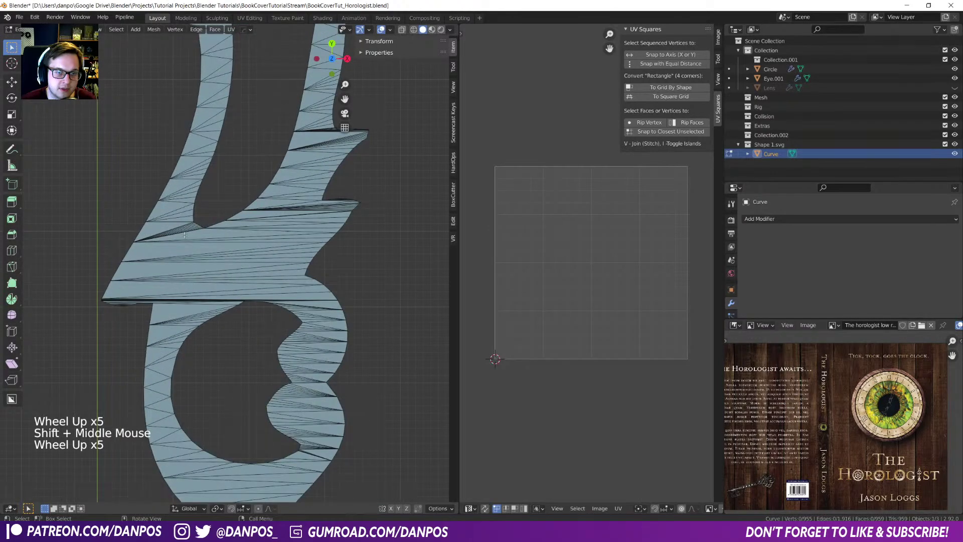
scroll(282, 449, "down", 4)
scroll(251, 323, "down", 2)
middle_click_drag(228, 386, 227, 261, "shift")
scroll(228, 261, "up", 9)
middle_click_drag(224, 416, 213, 351, "shift")
- Select the edge loop around the hub hole and snap the 3D cursor to it
left_click(212, 351, "alt")
right_click(226, 359)
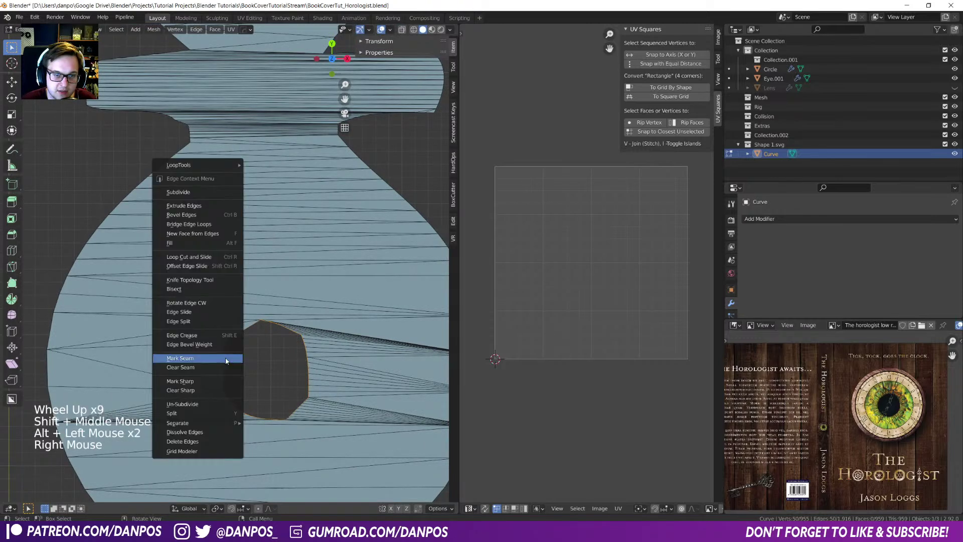
left_click(227, 360)
key("shift+s")
left_click(241, 348)
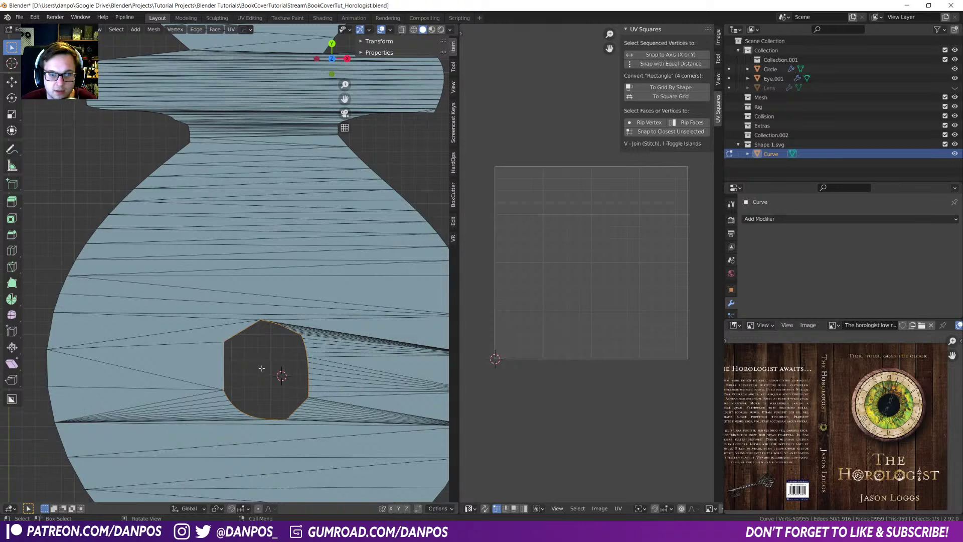
- Select edges on opposite sides of the hub's outer rim and snap the 3D cursor to their middle
scroll(261, 368, "down", 7)
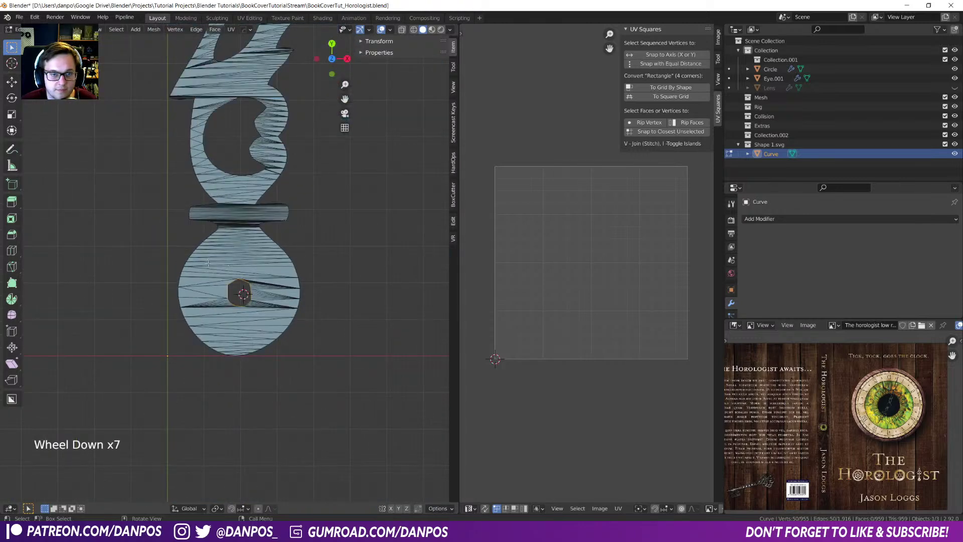
left_click(220, 294)
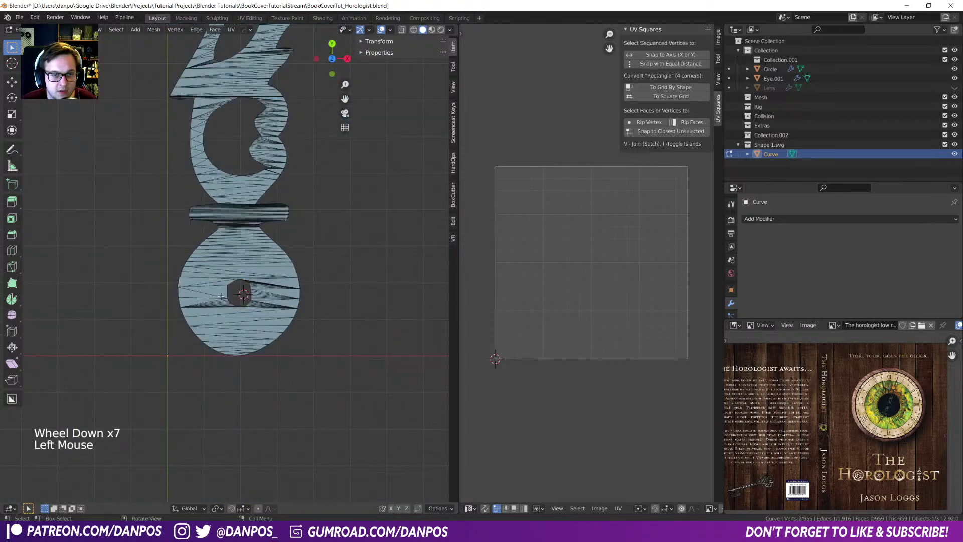
left_click(179, 299, "shift")
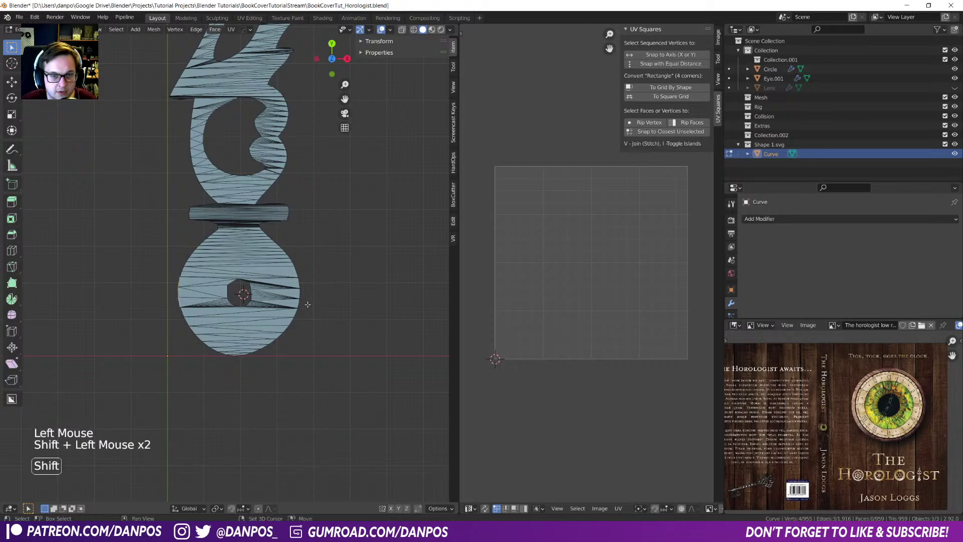
key("shift+s")
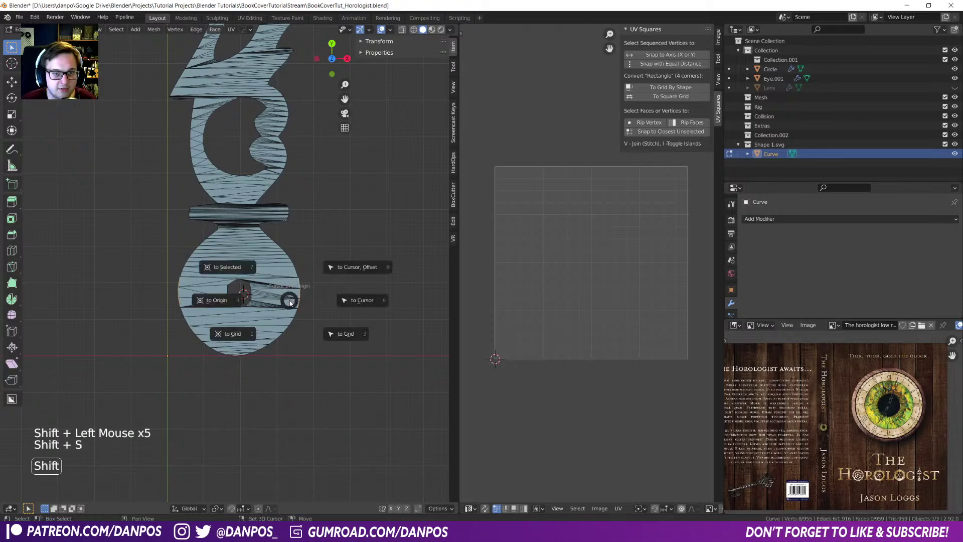
- Return to object mode and set the hand's origin to the 3D cursor
key("Tab")
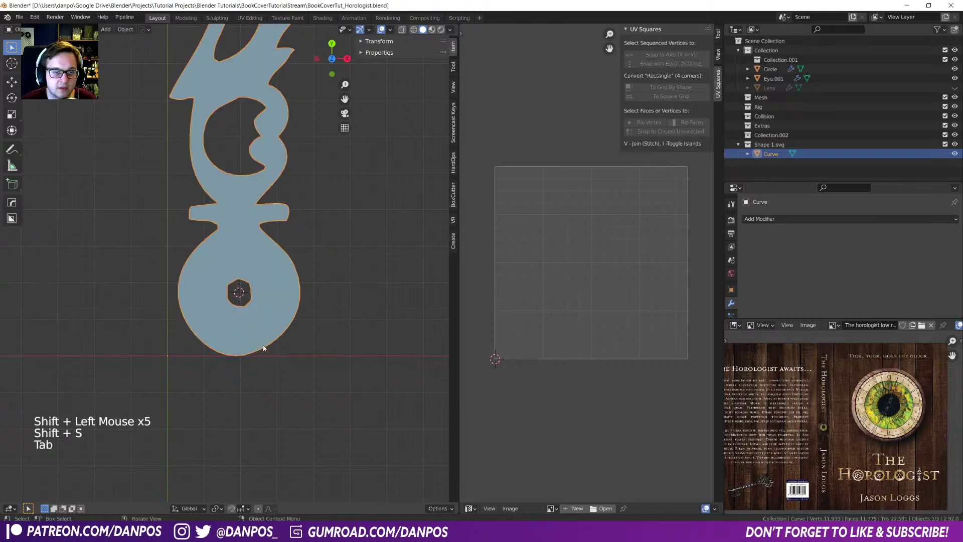
key("shift+a")
key("shift+s")
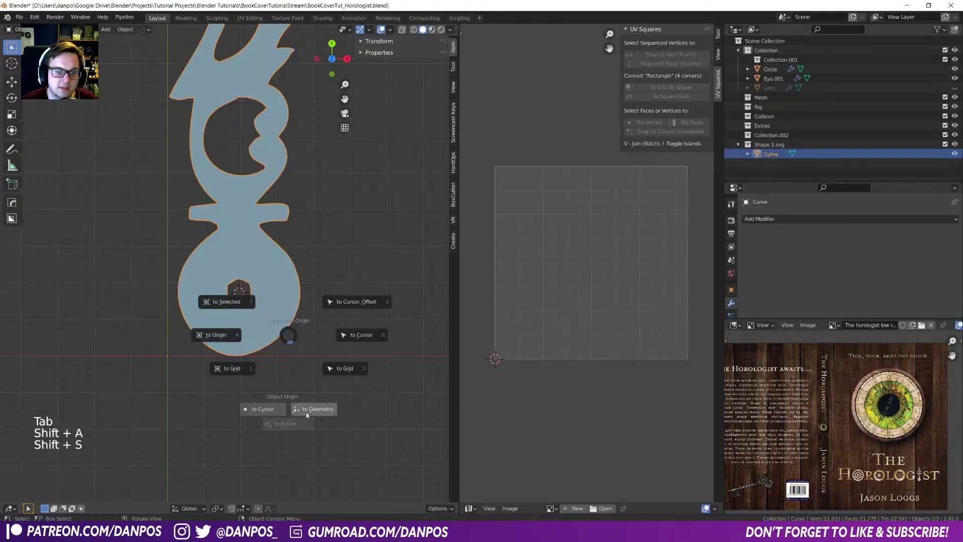
left_click(262, 409)
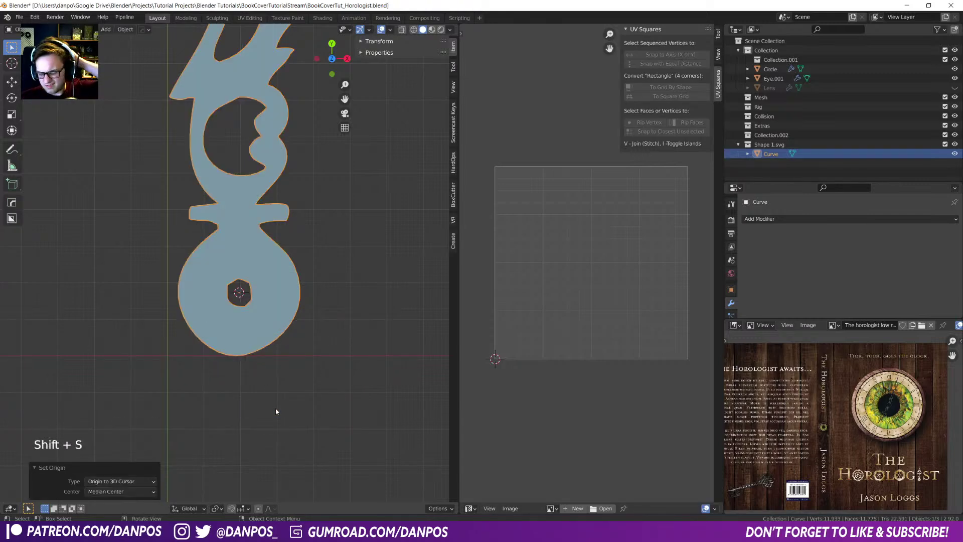
- Try rotating the hand around its hub to test the new origin
scroll(275, 412, "down", 8)
key("r")
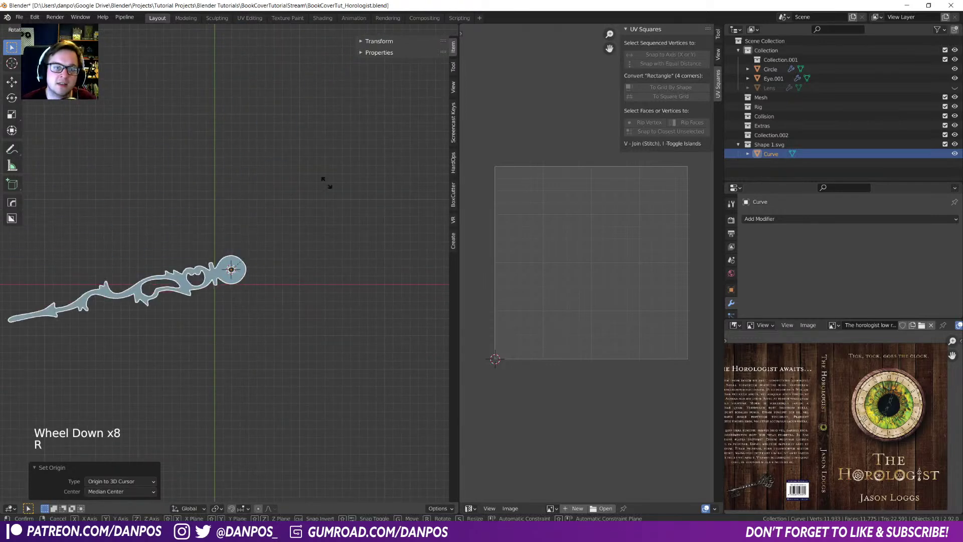
left_click(299, 215)
- Add a Solidify modifier to the clock hand with a thickness of 0.002 m
middle_click_drag(293, 313, 269, 312, "shift")
scroll(266, 412, "up", 3)
scroll(266, 412, "up", 1, "shift")
scroll(262, 329, "up", 2)
left_click(773, 219)
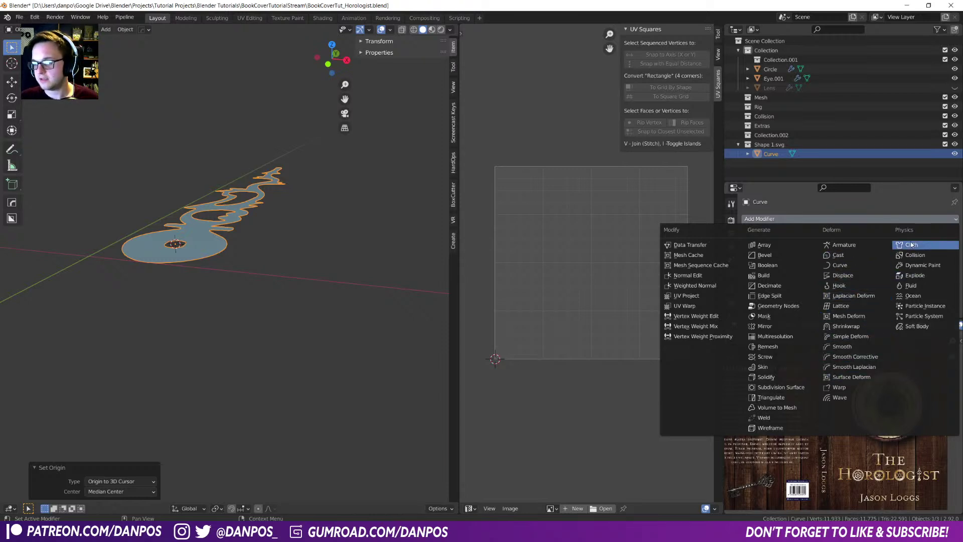
left_click(766, 377)
scroll(307, 294, "up", 3)
middle_click_drag(267, 337, 311, 333, "shift")
scroll(308, 349, "down", 1)
mouse_move(868, 262)
left_mouse_down("shift")
mouse_move(847, 261)
mouse_move(858, 261)
left_mouse_up("shift")
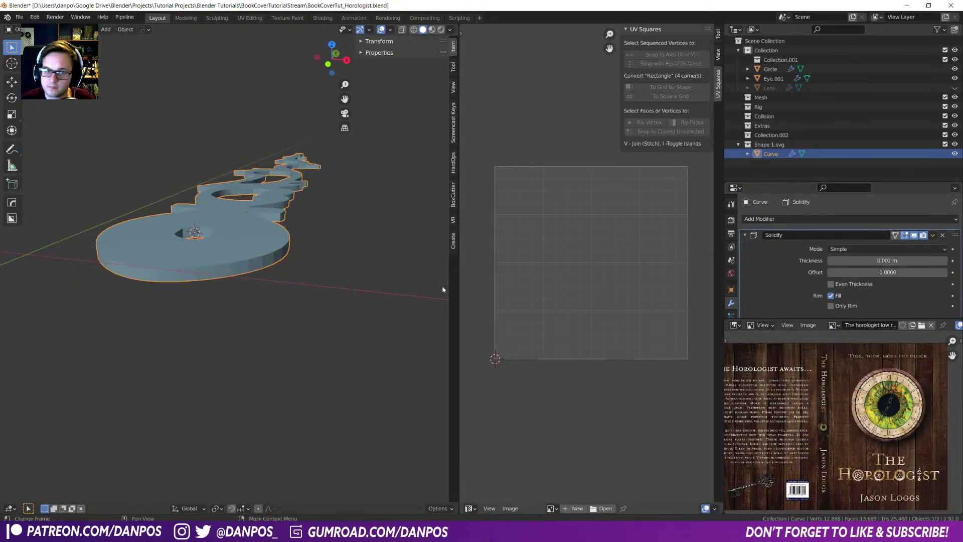
- Shade the hand smooth and enable Auto Smooth for its normals at 45°
right_click(240, 270)
left_click(242, 271)
key("q")
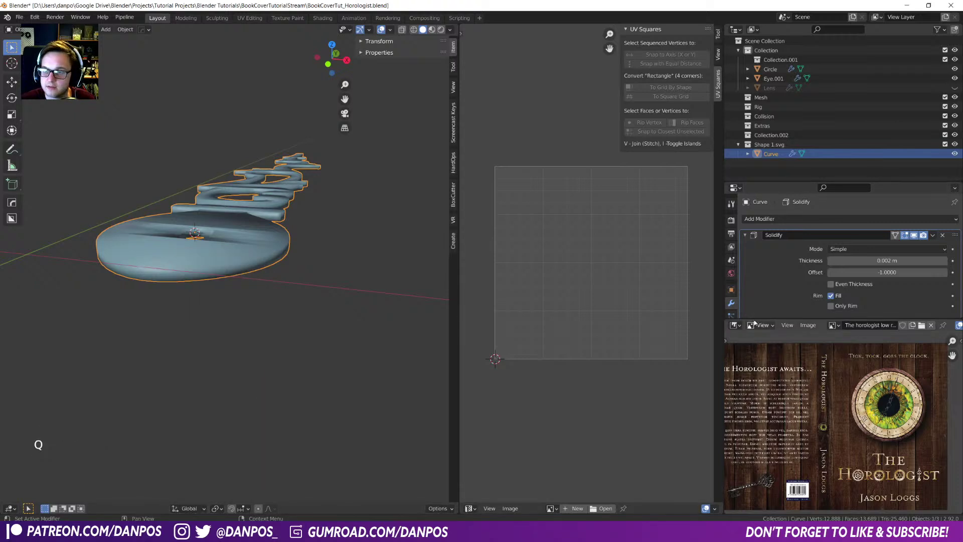
scroll(731, 296, "down", 6)
left_click(731, 277)
scroll(758, 273, "down", 12)
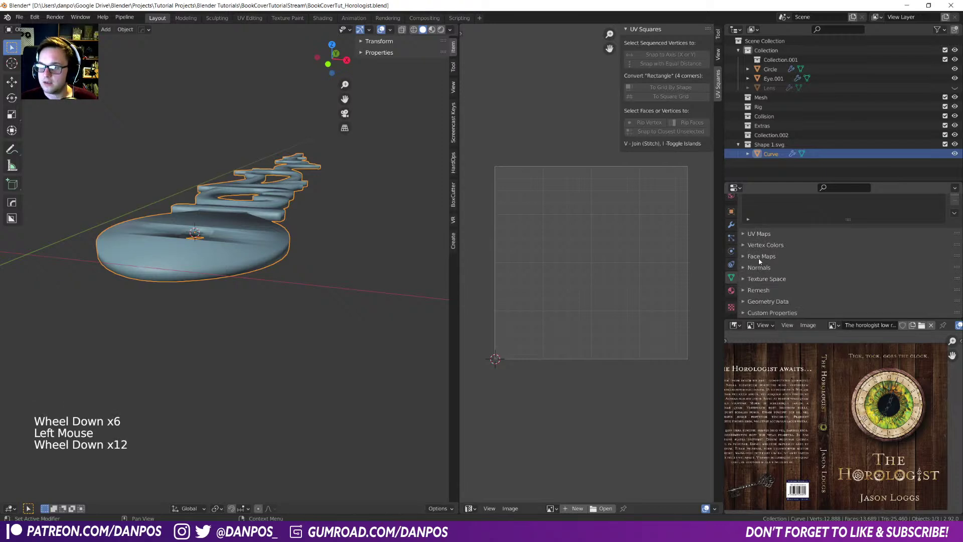
left_click(758, 269)
left_click(829, 281)
left_click(883, 281)
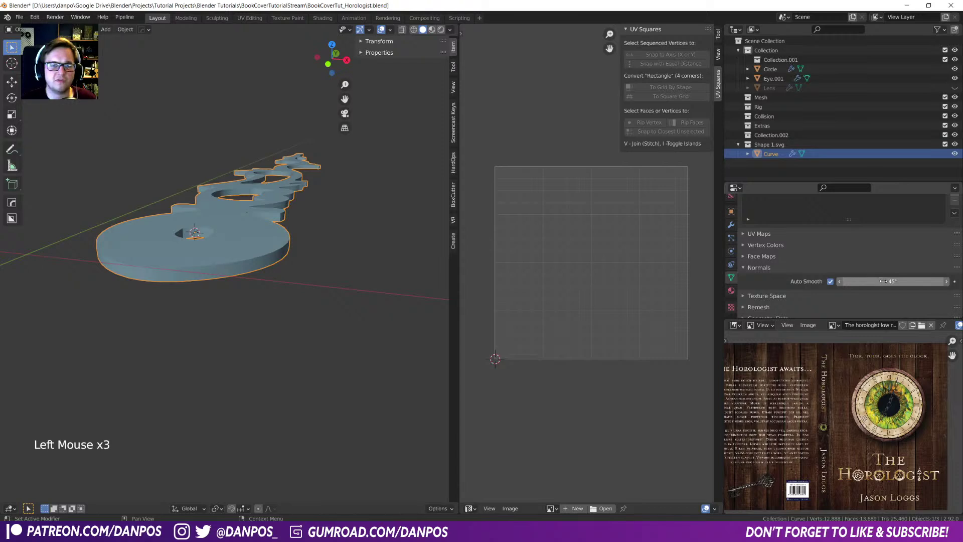
middle_click_drag(260, 236, 383, 261)
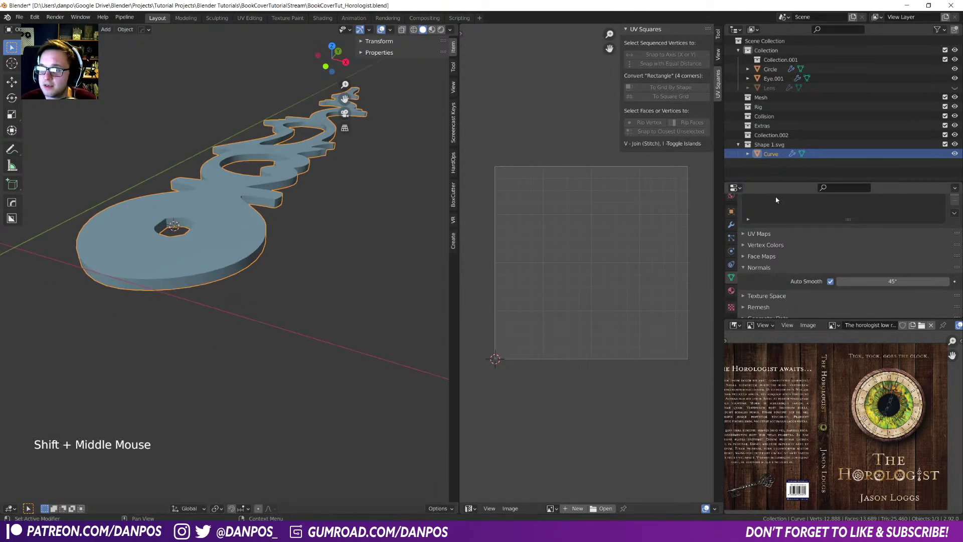
- Expand the mesh's Geometry Data settings and enlarge the properties editor downward
left_click(797, 316)
left_click_drag(796, 319, 803, 379)
middle_click_drag(323, 336, 293, 246)
key("r")
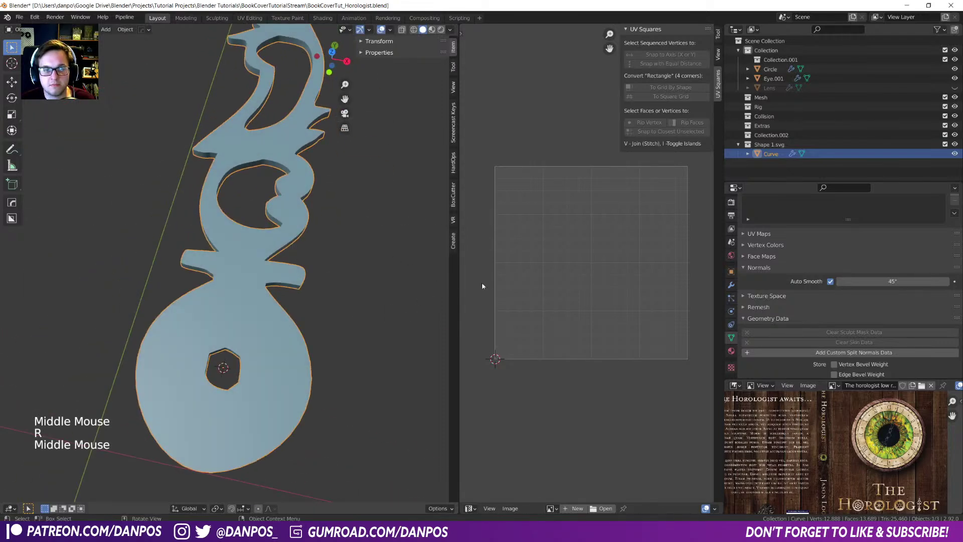
- Collapse the hand's Solidify modifier and add a Bevel modifier after it
scroll(795, 264, "up", 10)
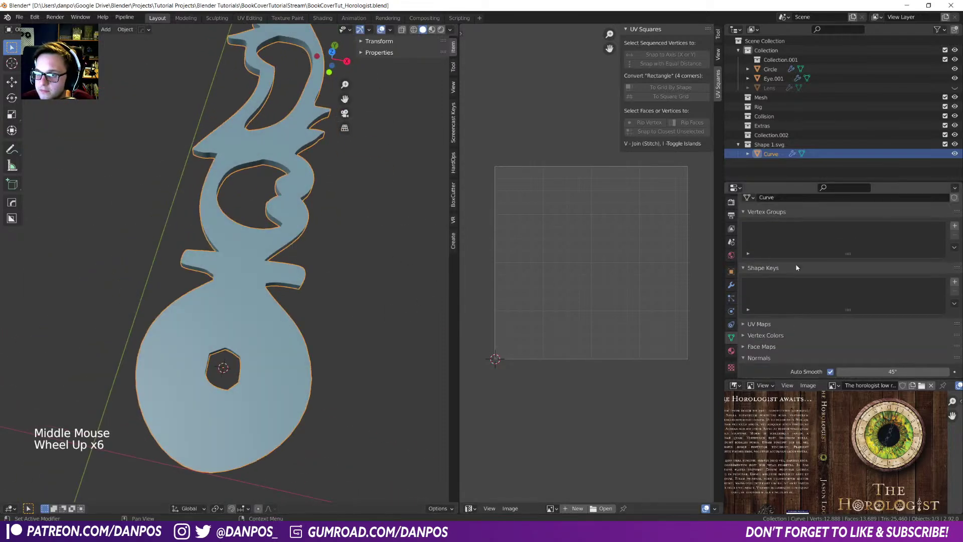
scroll(792, 269, "down", 1)
left_click(733, 284)
left_click(780, 216)
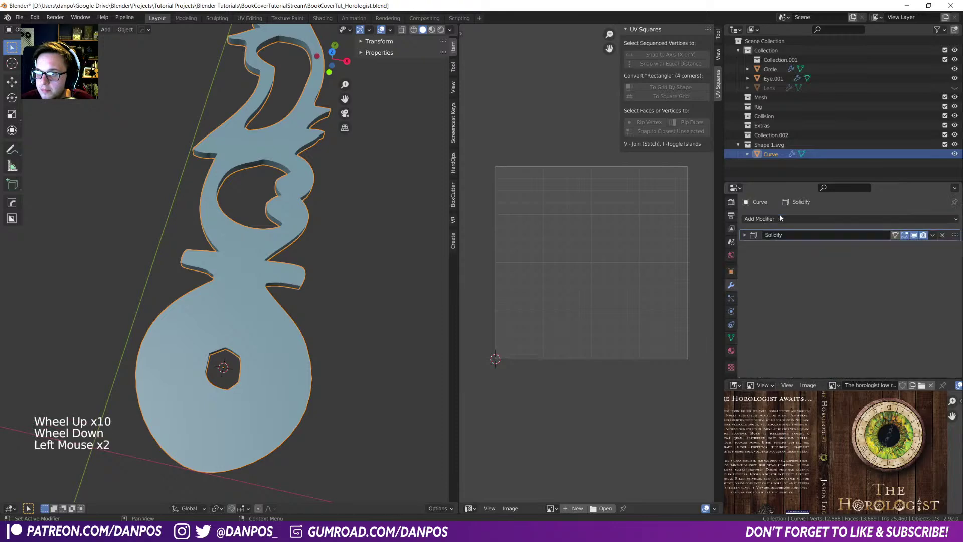
left_click(781, 218)
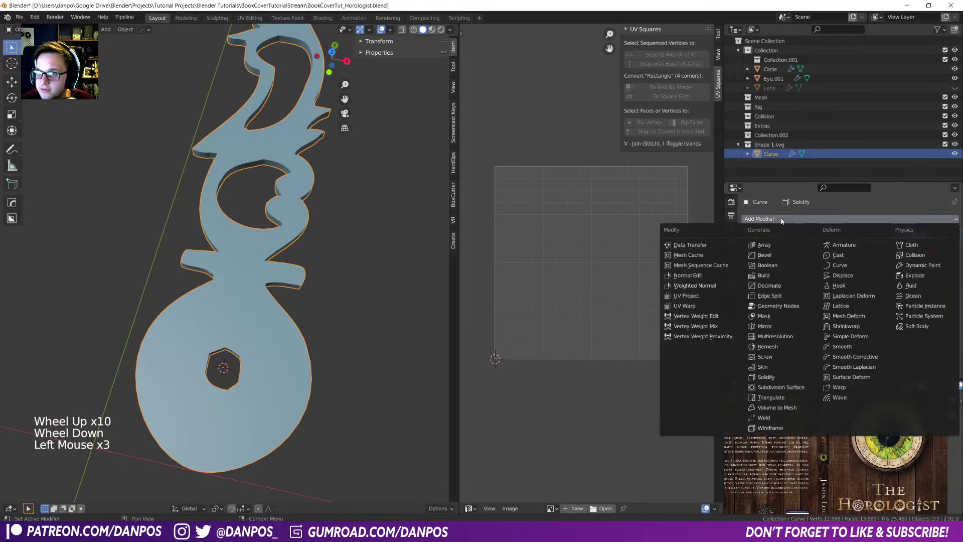
left_click(773, 256)
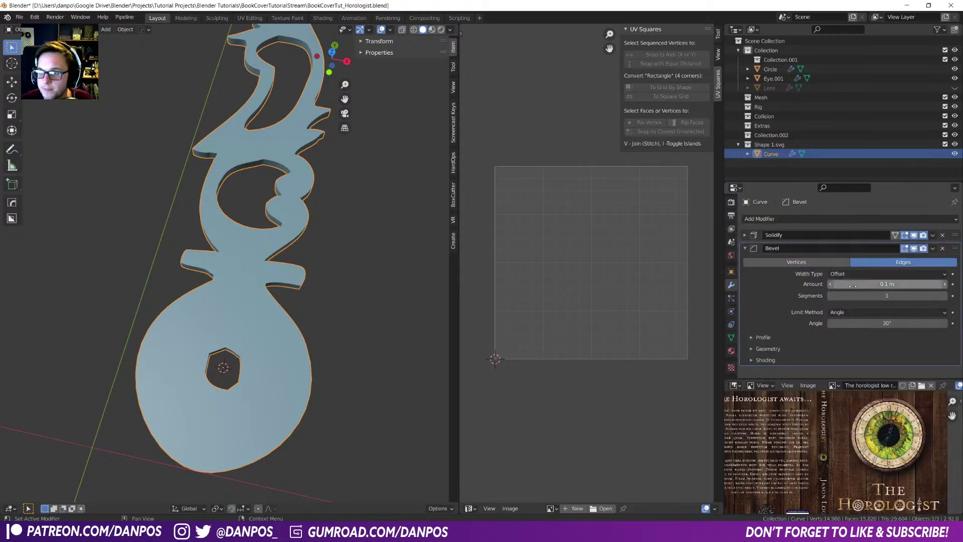
- Set the bevel's limit method to Weight and reduce its amount
left_click(848, 312)
left_click(858, 341)
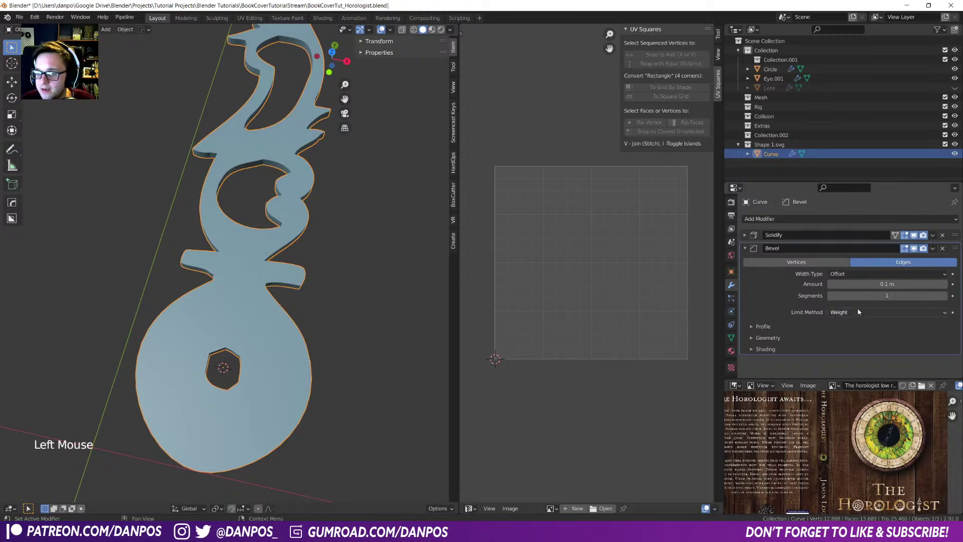
left_click(865, 285, "shift")
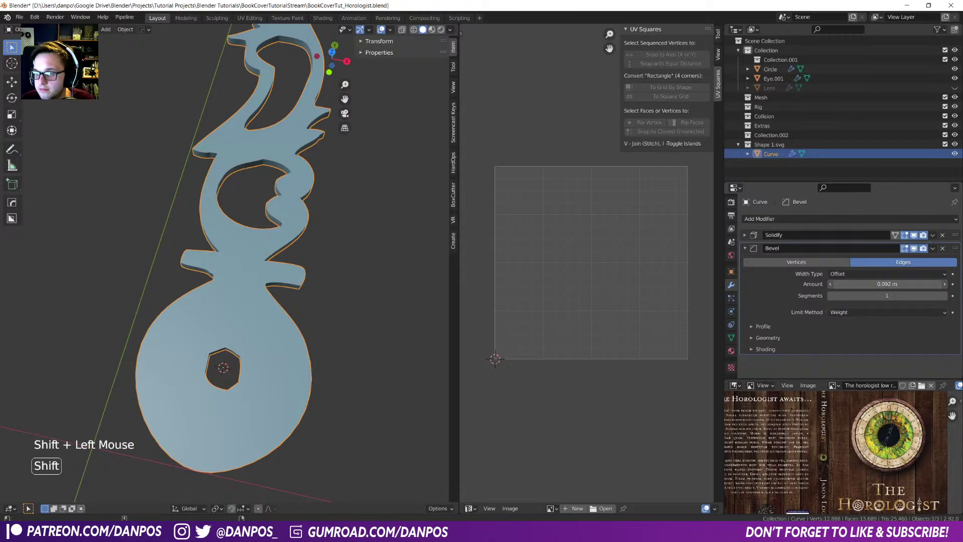
- Enter Edit Mode on the clock hand and select the outline edge loops along both of its sides
left_click(301, 369)
key("Tab")
left_click(299, 414, "alt")
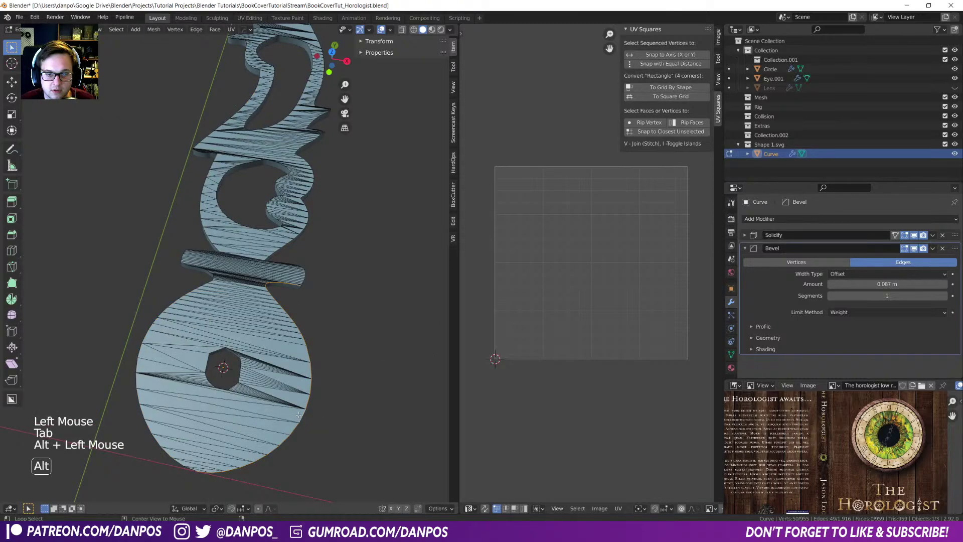
left_click(143, 351, "alt+shift")
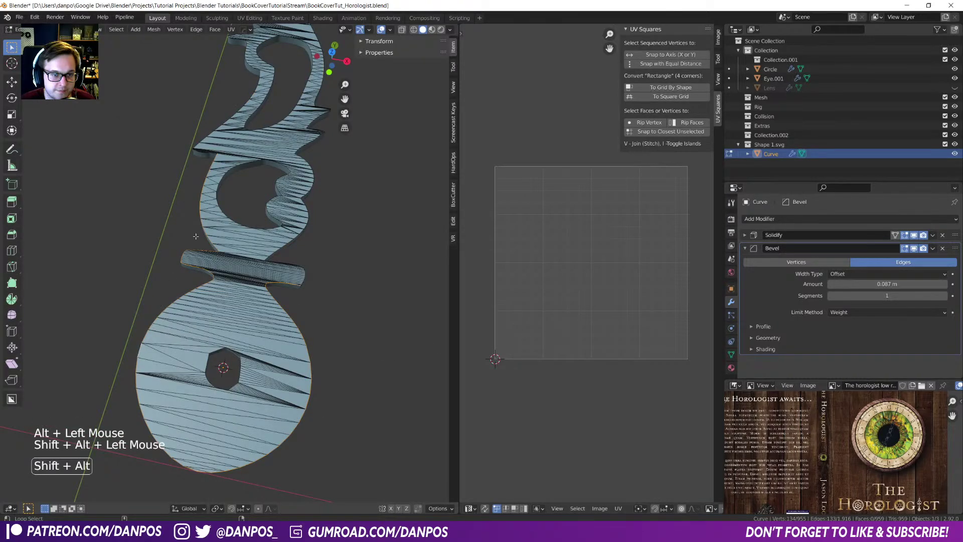
middle_click_drag(203, 137, 221, 331, "shift")
scroll(221, 331, "up", 3)
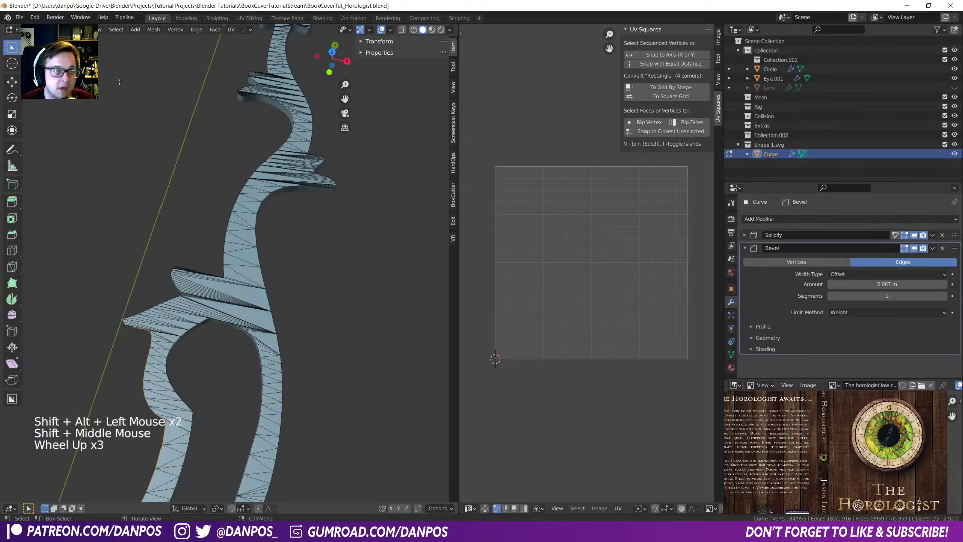
- Try to extend the outline selection with Select Boundary Loop
left_click(116, 29)
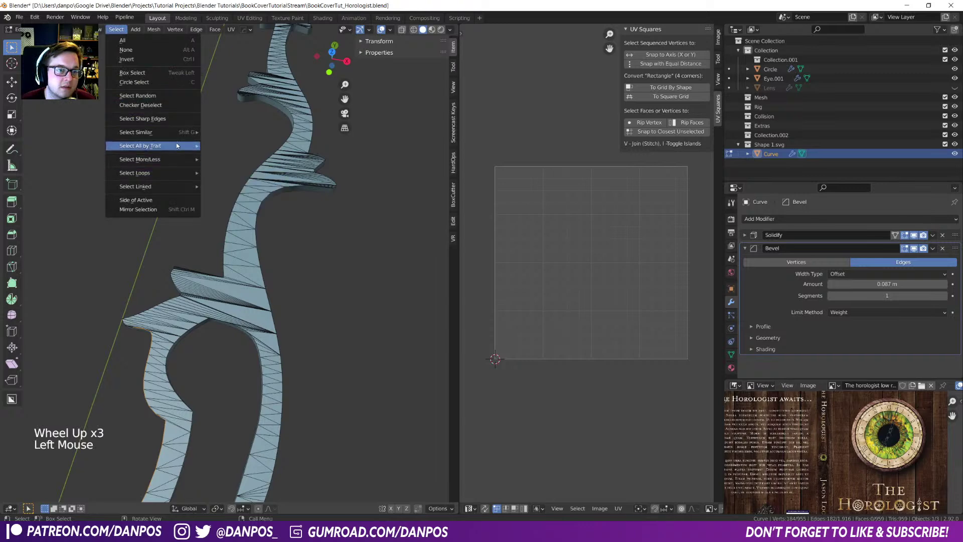
mouse_move(177, 134)
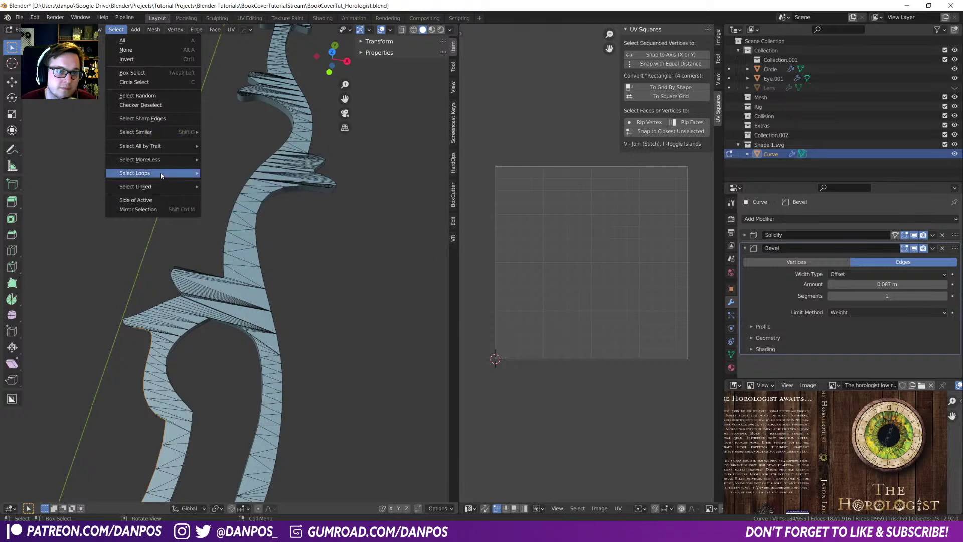
mouse_move(161, 175)
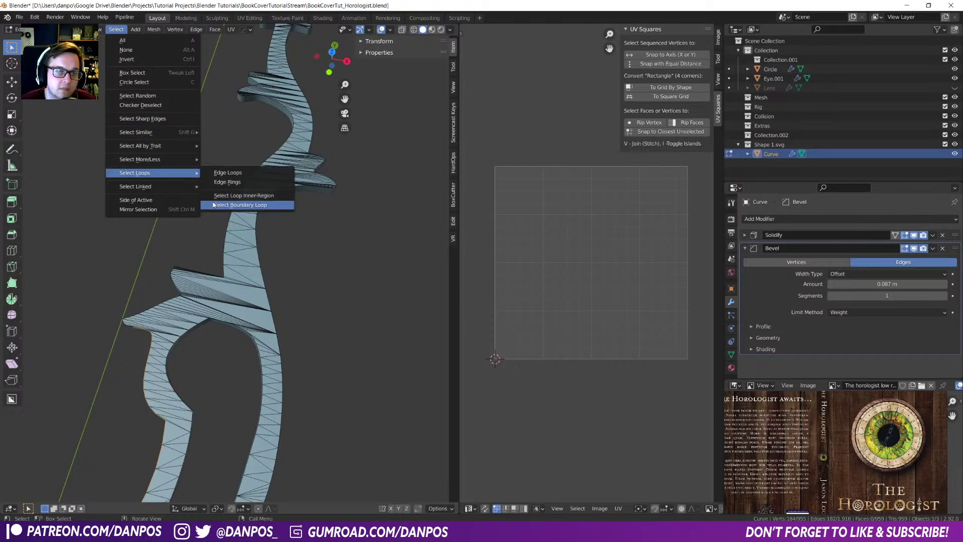
left_click(240, 204)
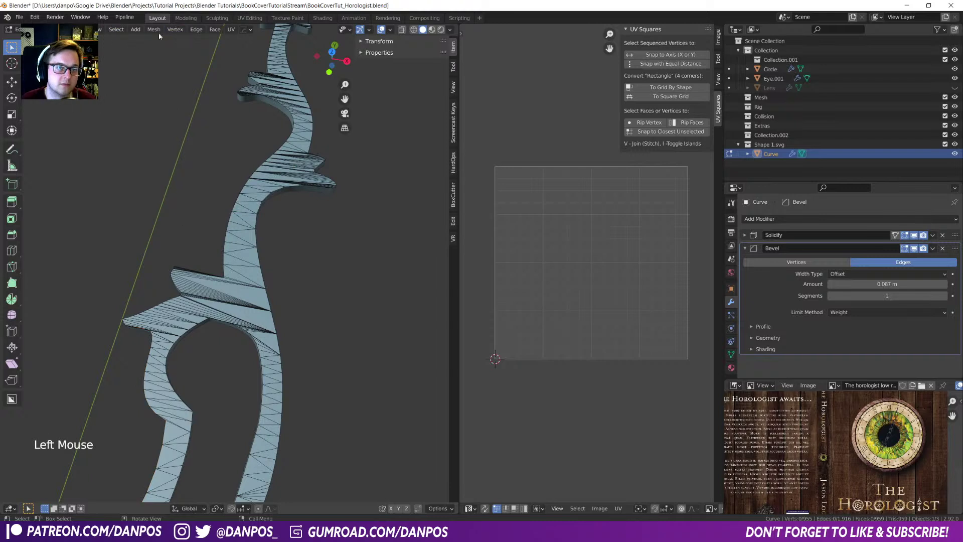
- Select all non-manifold edges of the clock hand to cover its complete outline
left_click(124, 30)
mouse_move(178, 176)
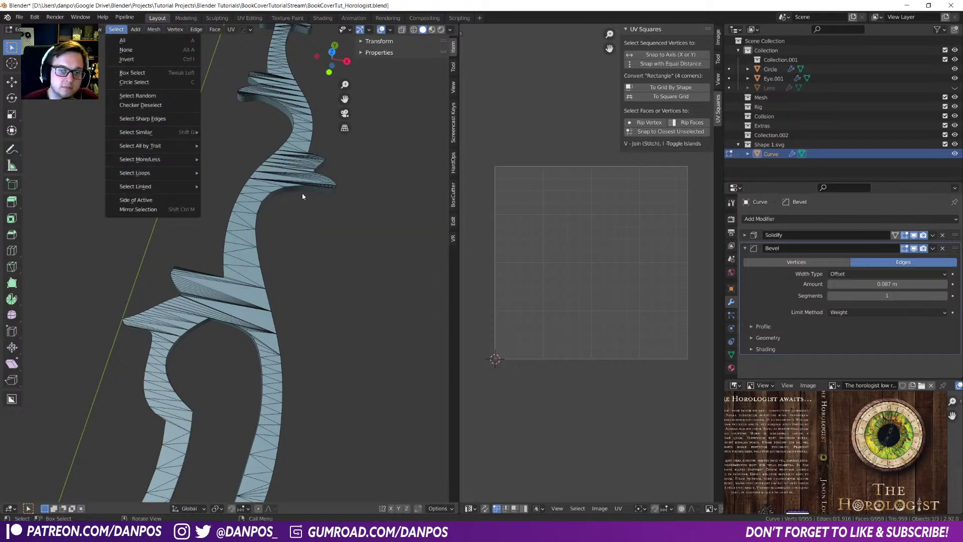
mouse_move(154, 162)
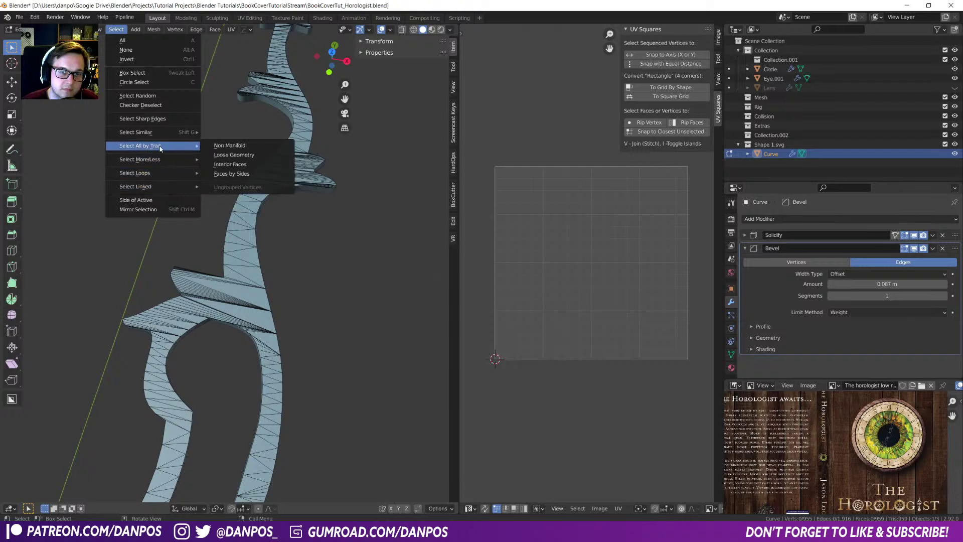
left_click(260, 147)
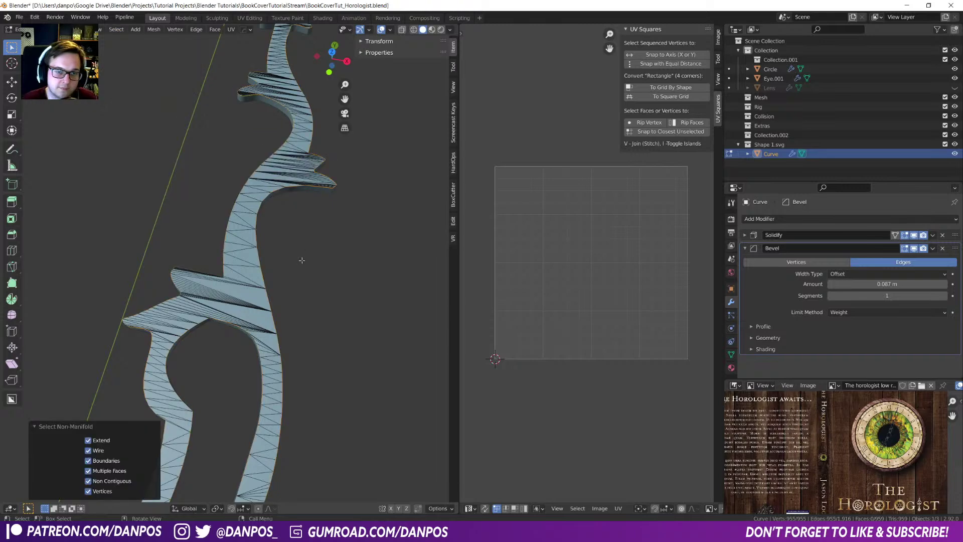
scroll(301, 258, "down", 2)
middle_click_drag(331, 388, 292, 320)
scroll(262, 346, "up", 4)
scroll(262, 346, "up", 3)
scroll(281, 321, "up", 5)
scroll(281, 321, "down", 4)
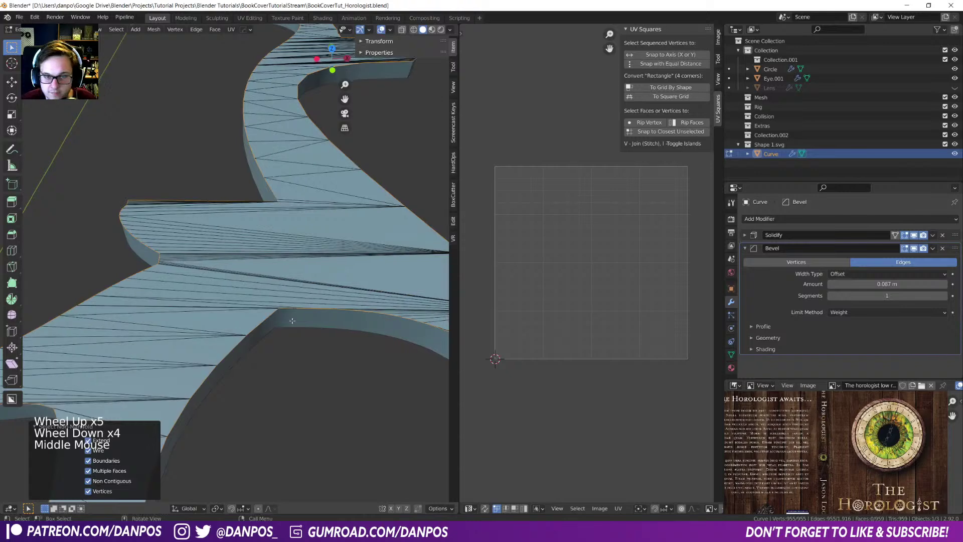
scroll(295, 329, "down", 10)
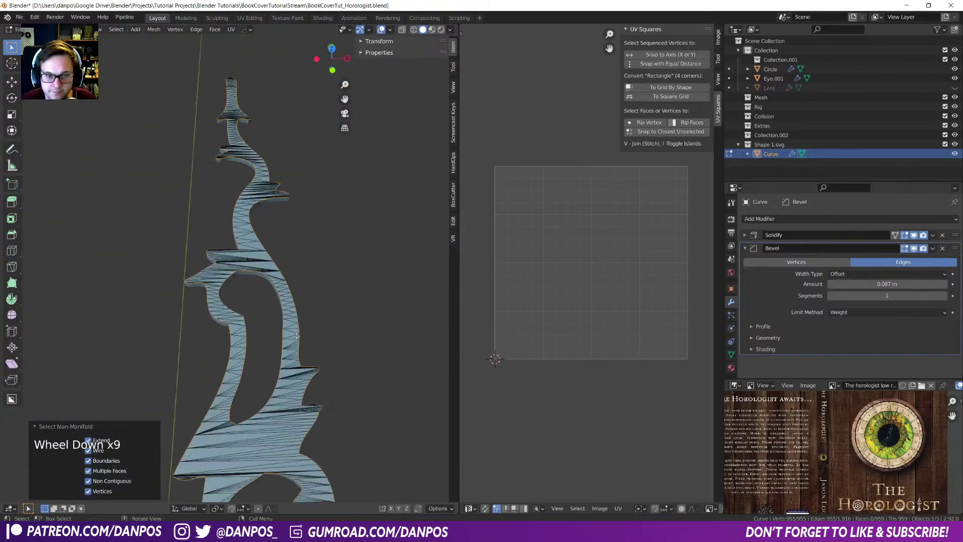
- Set the mean bevel weight of the selected outline edges to 1.00
left_click(369, 43)
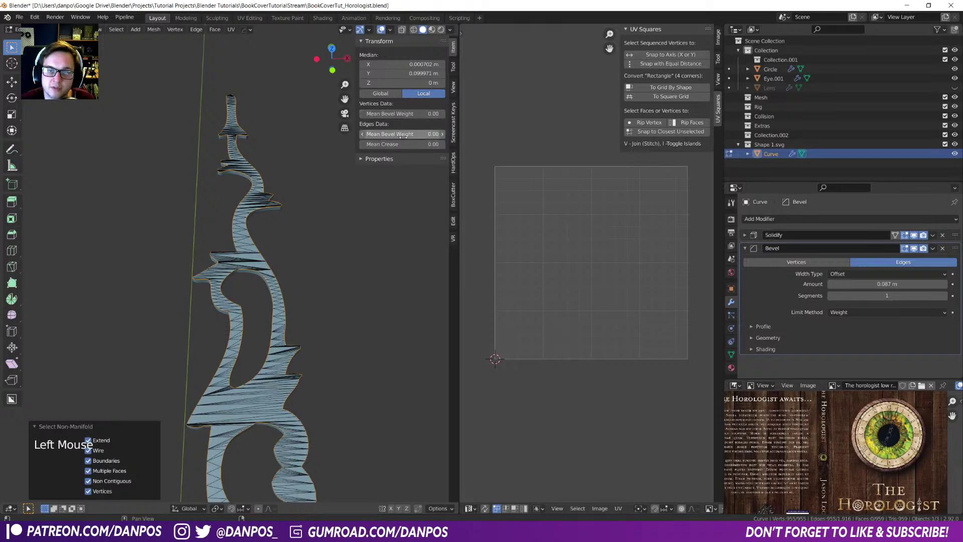
key("shift")
left_click_drag(403, 134, 405, 135, "shift")
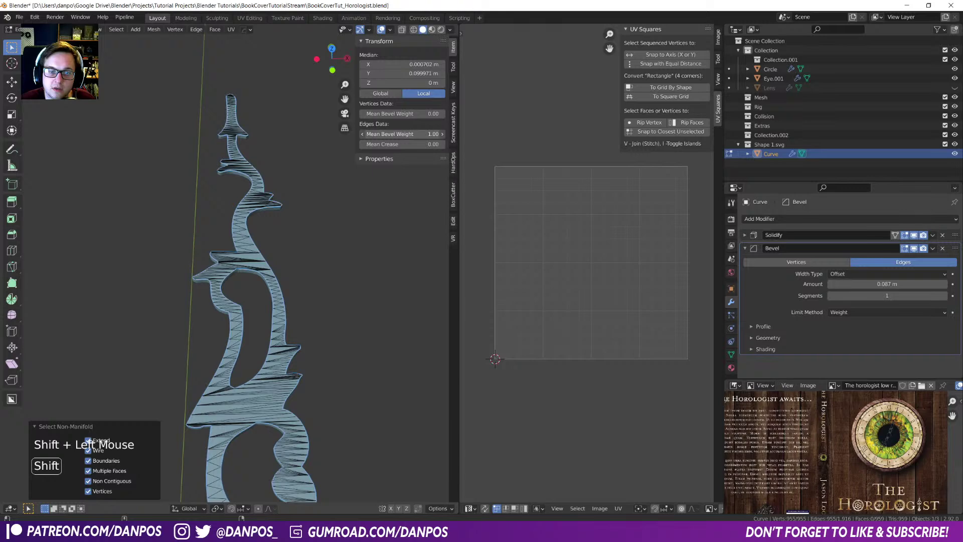
- Select the entire mesh and apply Limited Dissolve with a 5° max angle
middle_click_drag(420, 423, 335, 312, "shift")
key("a")
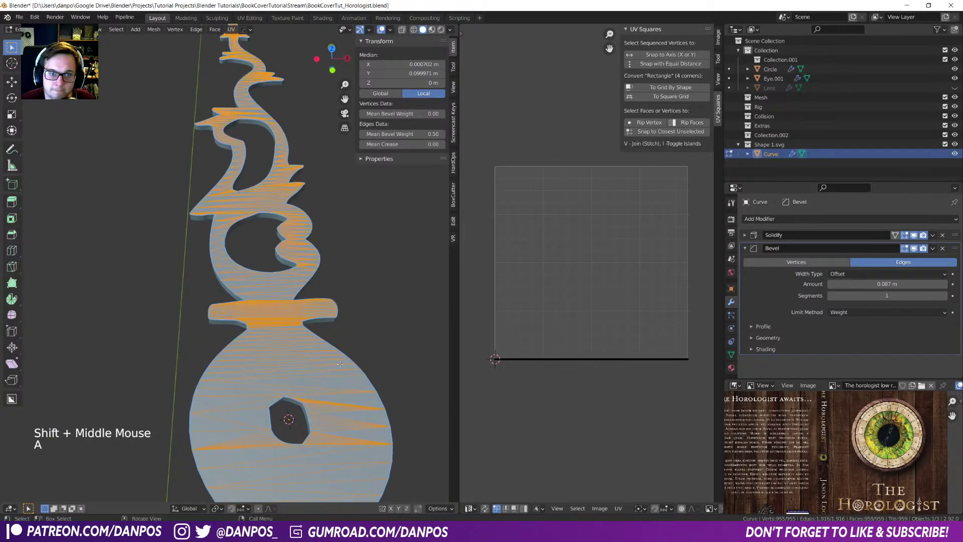
key("x")
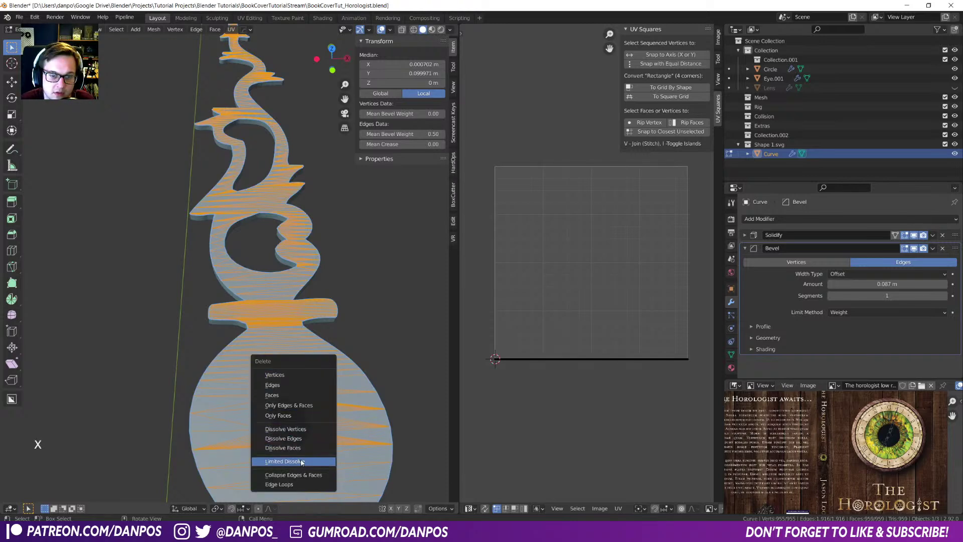
left_click(301, 462)
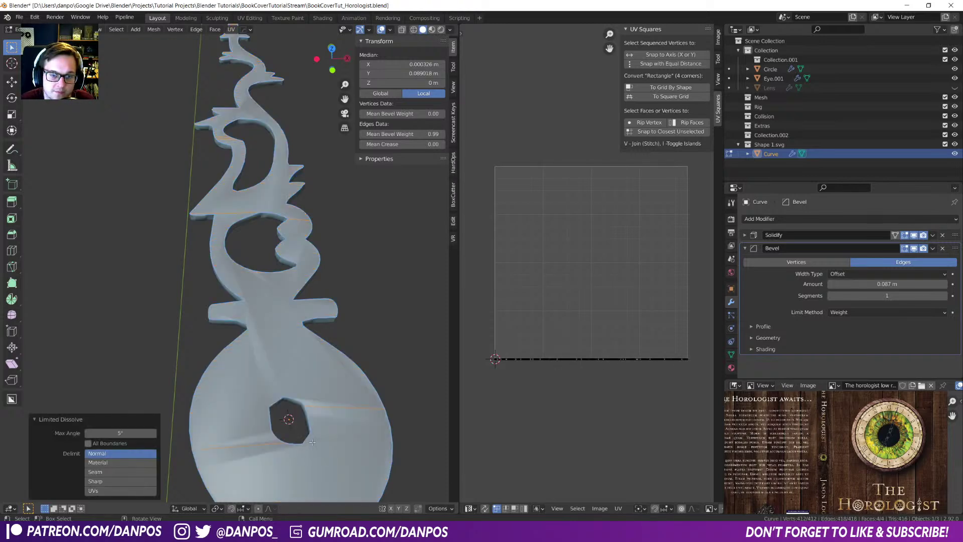
mouse_move(312, 441)
middle_mouse_down()
mouse_move(302, 403)
mouse_move(308, 438)
middle_mouse_up()
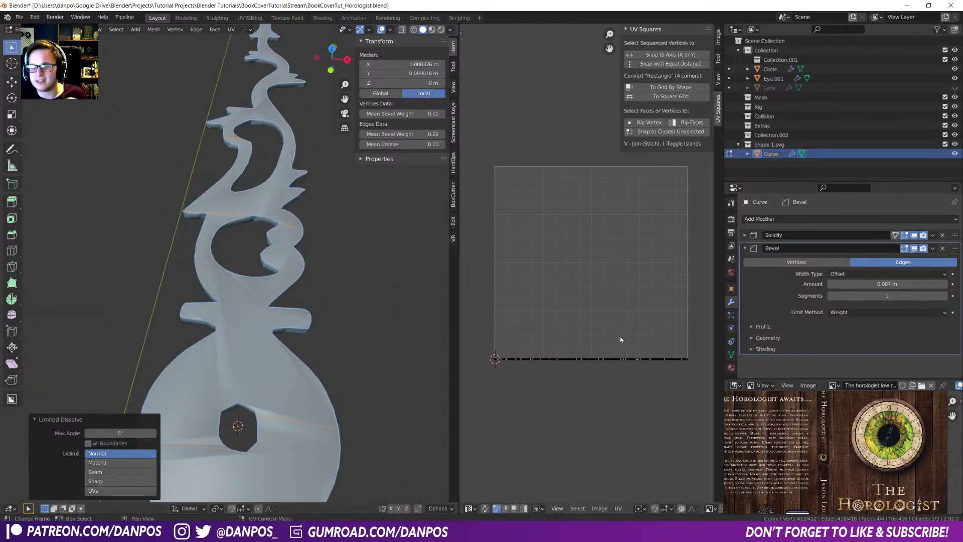
- Enable Harden Normals in the Bevel modifier's shading options and set the bevel amount to 0.055 m in Object Mode
left_click(750, 348)
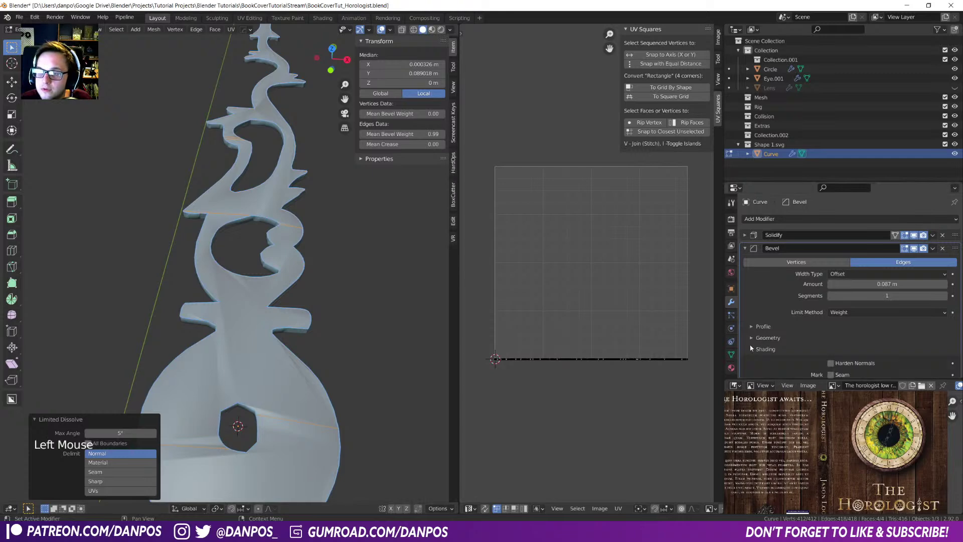
left_click(829, 362)
middle_click_drag(250, 311, 300, 356)
key("Tab")
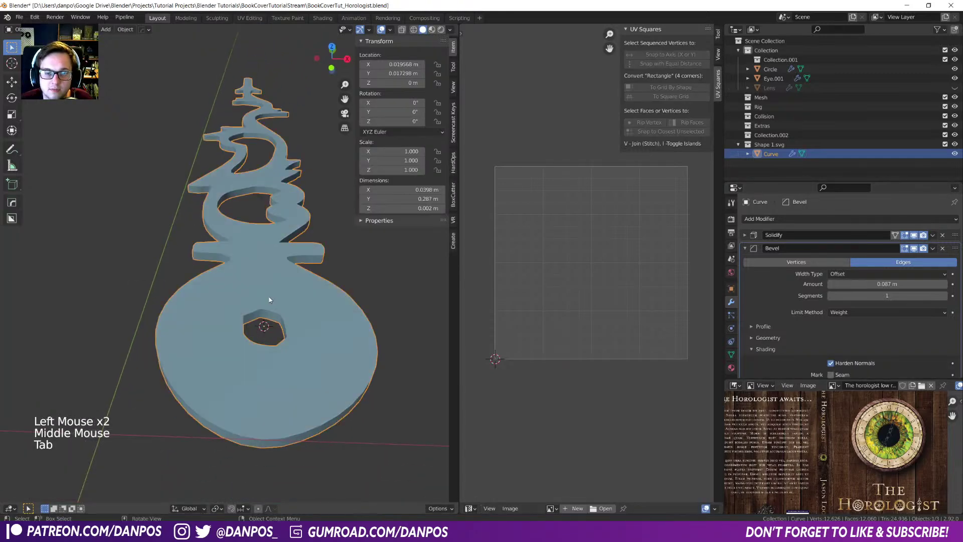
scroll(300, 354, "up", 1)
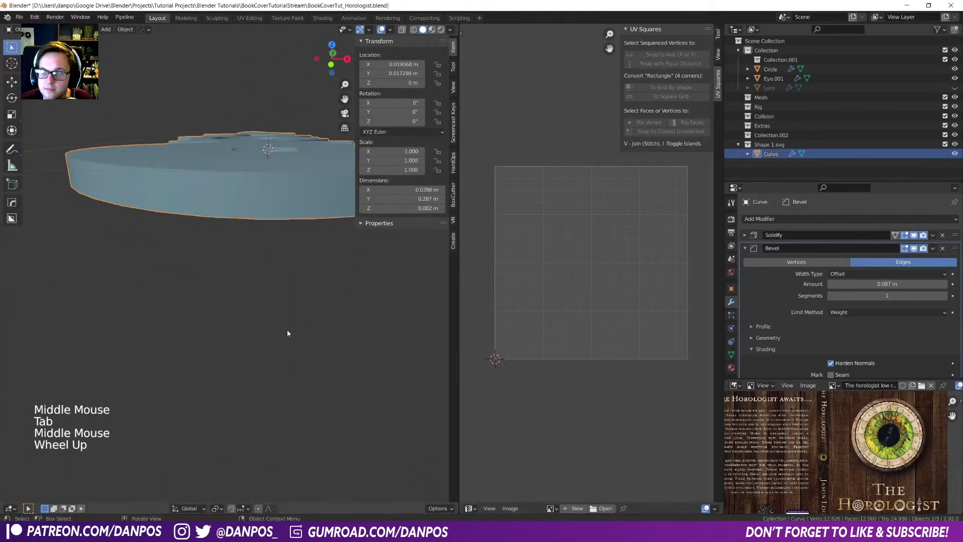
middle_click_drag(281, 301, 285, 339)
mouse_move(887, 284)
left_mouse_down()
mouse_move(853, 284)
mouse_move(890, 284)
left_mouse_up()
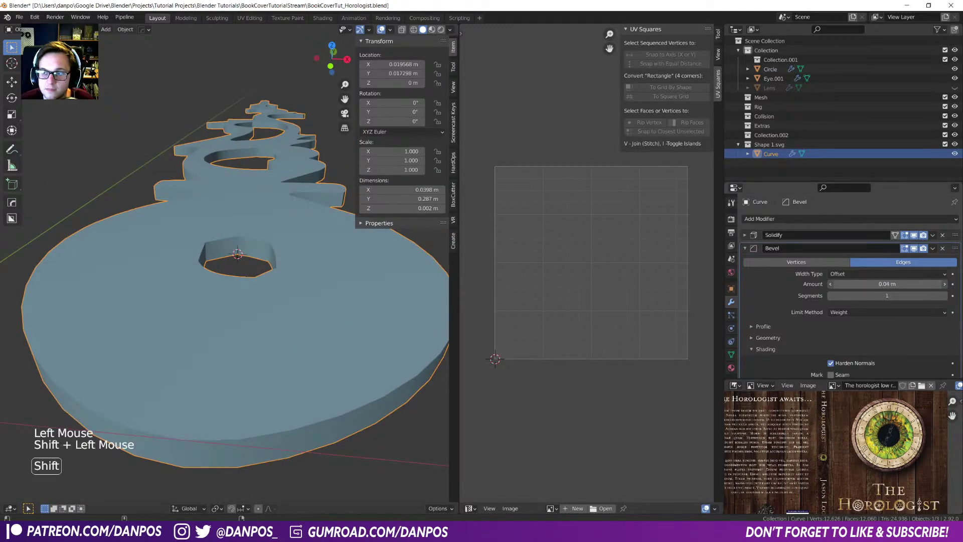
- Change the Bevel modifier's limit method to Angle and set the angle to 85°
left_click(894, 312)
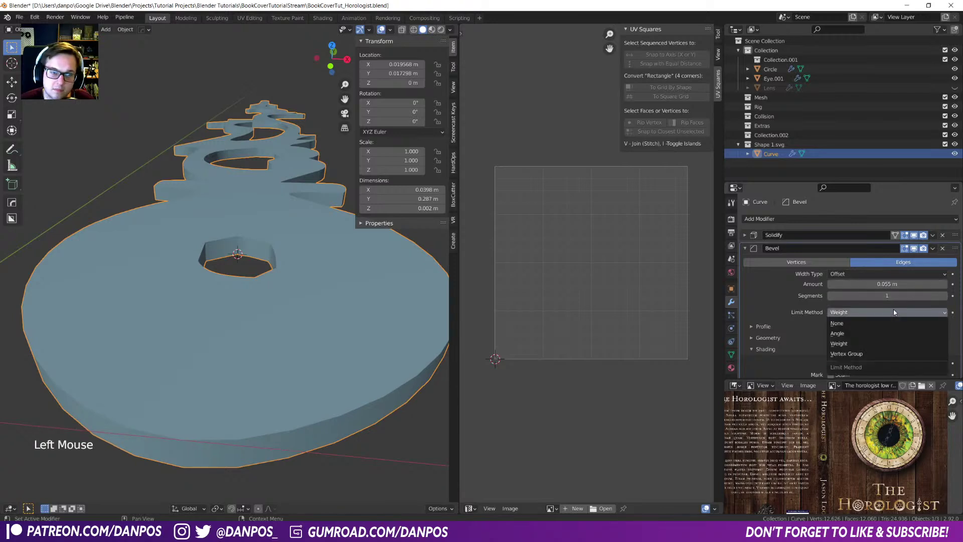
left_click(892, 312)
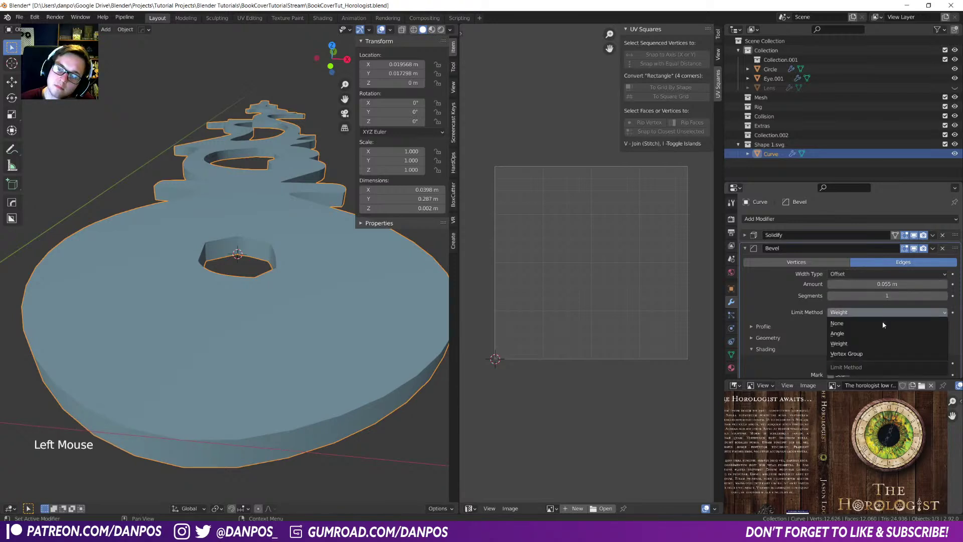
left_click(875, 334)
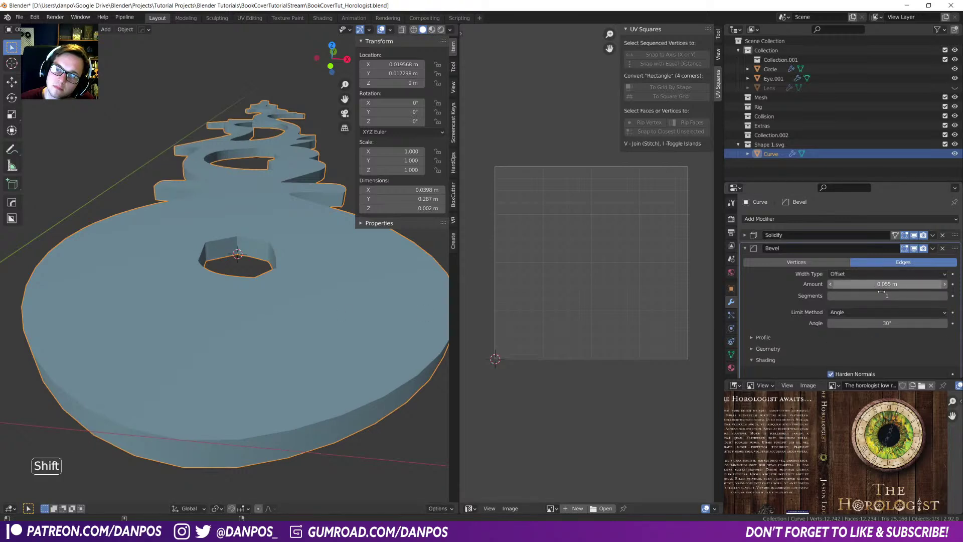
left_click(890, 322)
key("Return")
middle_click_drag(251, 297, 261, 327)
scroll(261, 327, "down", 2)
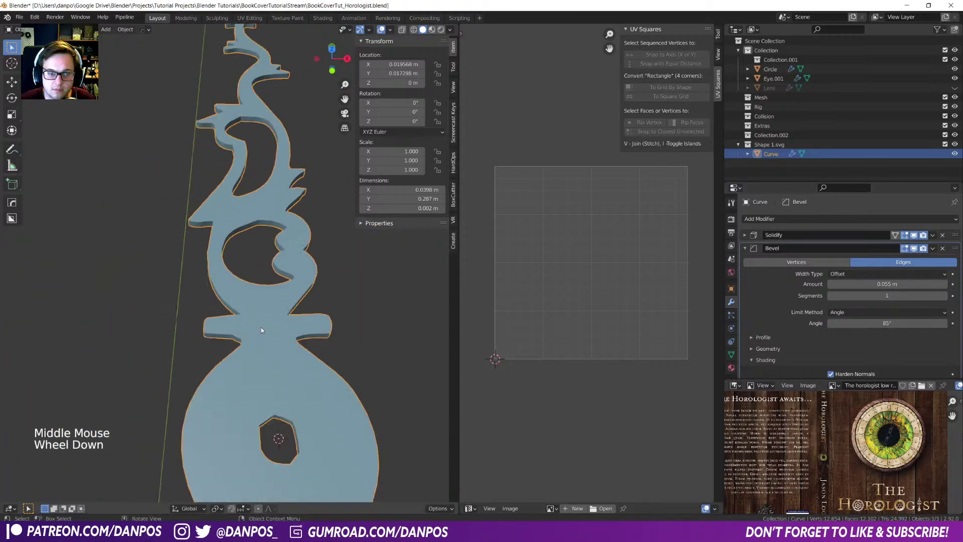
scroll(261, 329, "down", 1)
- Undo the bevel settings, Limited Dissolve, bevel weight and edge selections, back to before the Bevel modifier was added
key("ctrl+z")
key("ctrl+z")
key("ctrl+z")
key("ctrl+z")
key("ctrl+z")
key("ctrl+z")
key("ctrl+z")
key("ctrl+z")
key("ctrl+z")
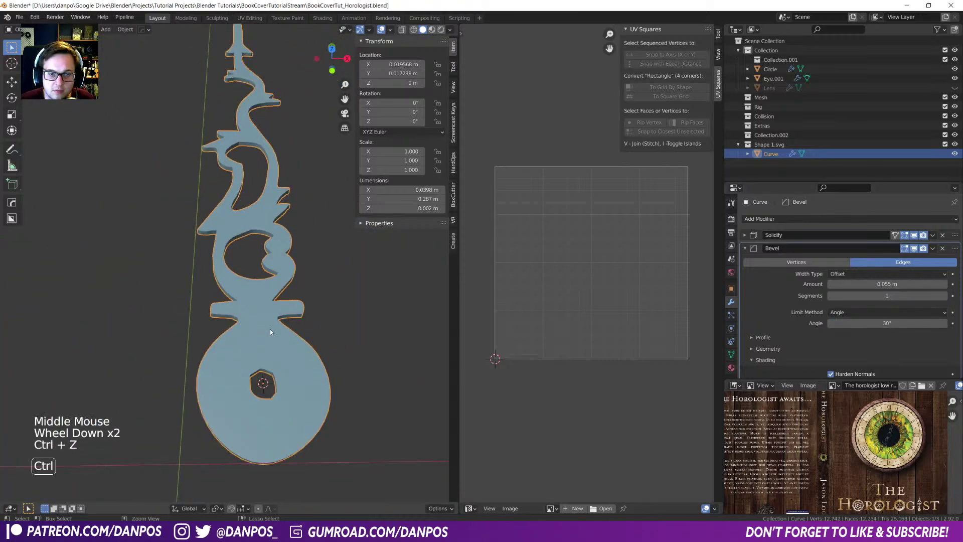
key("ctrl+z")
key("ctrl+z")
key("ctrl+z")
key("ctrl+z")
key("ctrl+z")
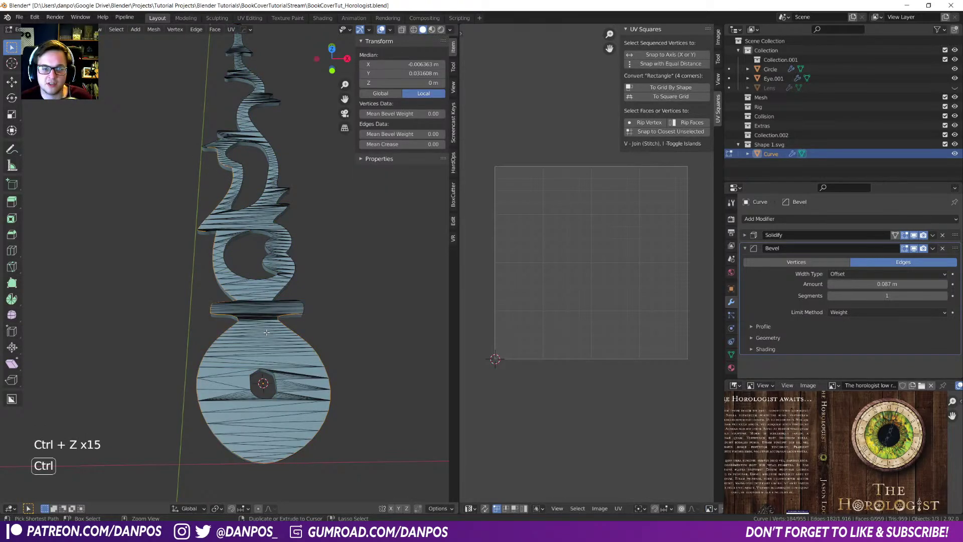
key("ctrl+z")
key("ctrl+z")
key("ctrl+z")
key("ctrl+z")
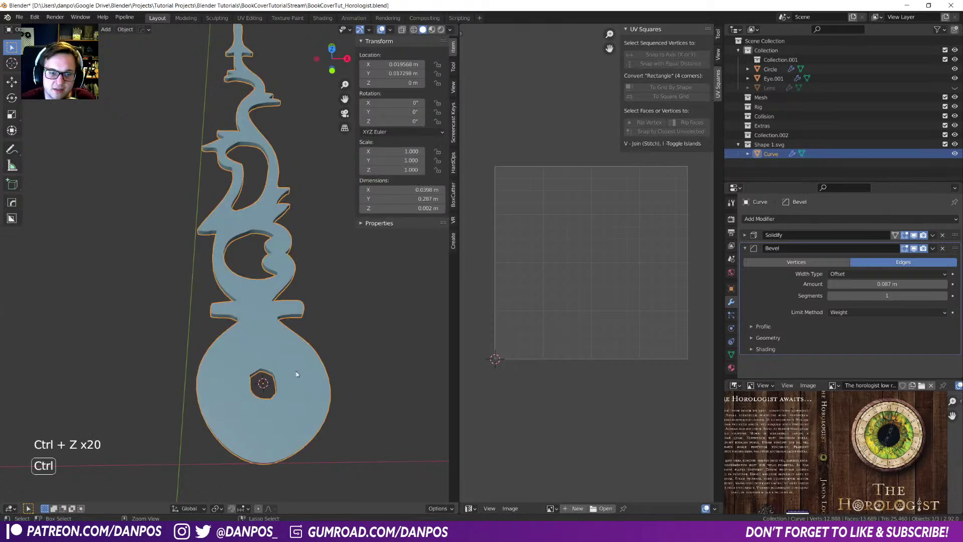
key("ctrl+z")
key("ctrl+z")
key("ctrl+z")
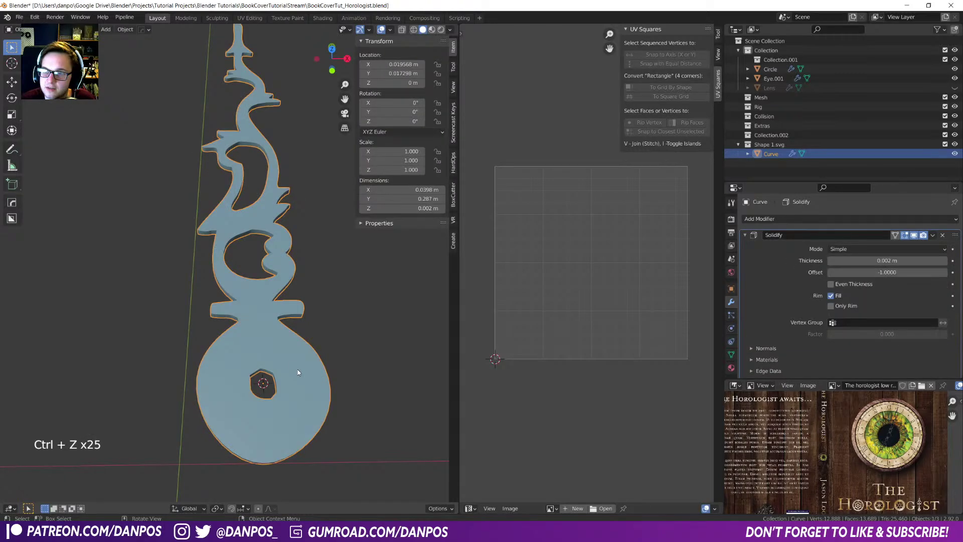
- Enlarge the Properties editor and try selecting an outline edge loop on the hand's round base
middle_click_drag(297, 369, 301, 357)
left_click_drag(757, 380, 757, 413)
middle_click_drag(300, 346, 268, 381)
key("Tab")
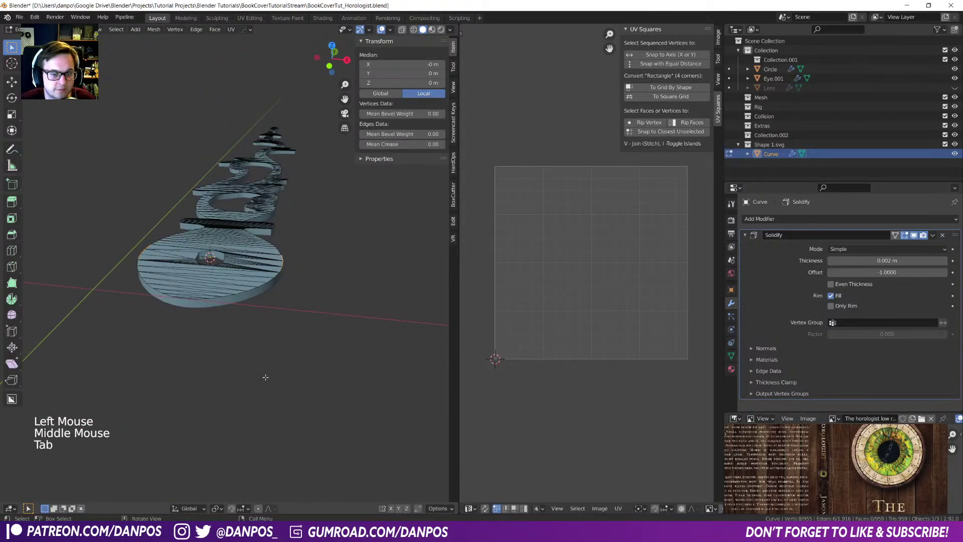
left_click(232, 299, "alt")
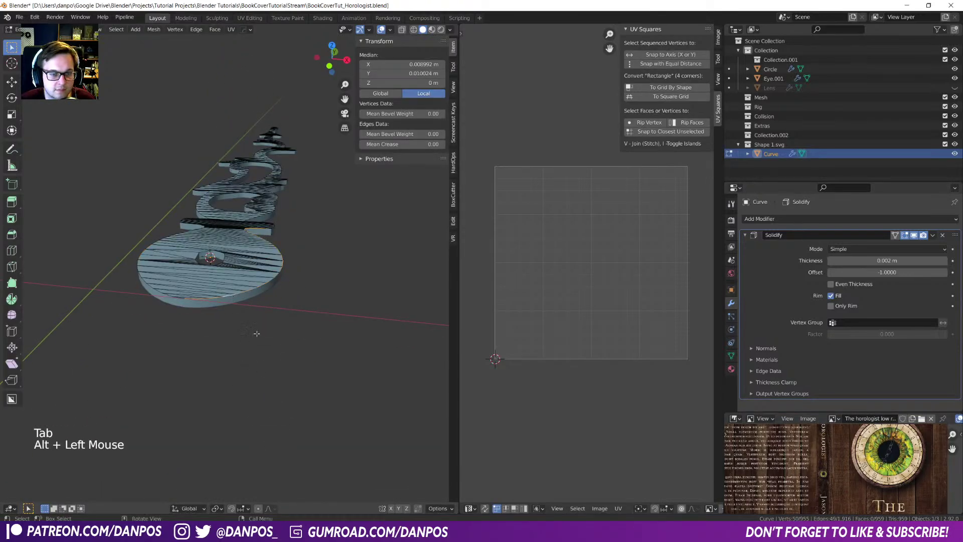
key("Tab")
middle_click_drag(325, 313, 257, 336)
- Select the whole hand mesh in Edit Mode and convert its triangles with Tris to Quads
key("Tab")
scroll(242, 356, "up", 4)
middle_click_drag(242, 294, 260, 307)
key("a")
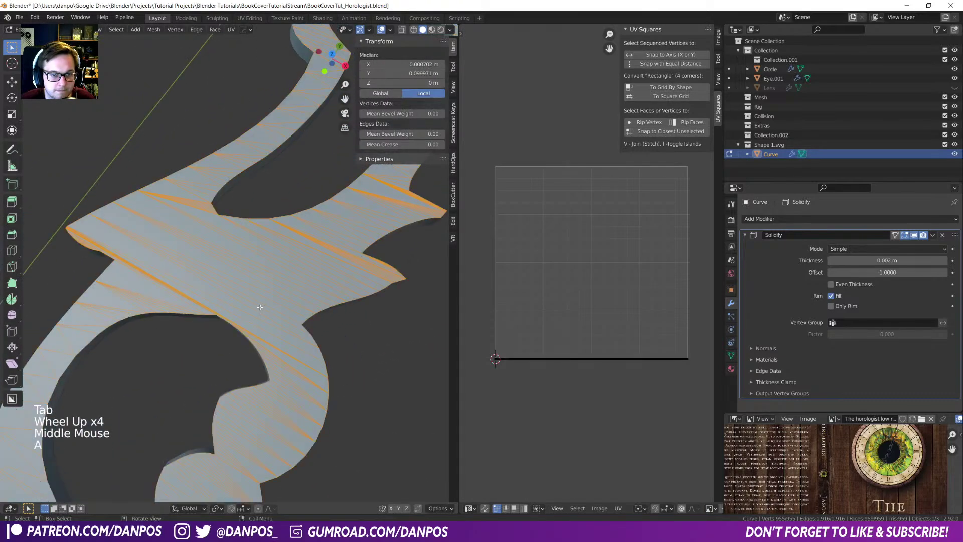
key("F2")
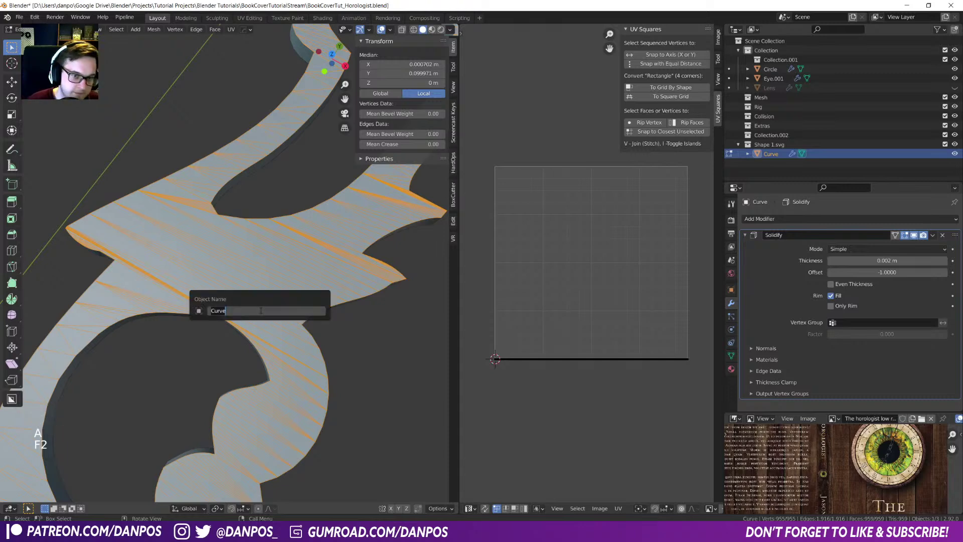
key("Escape")
key("F3")
type("5")
key("BackSpace")
key("BackSpace")
type("tris")
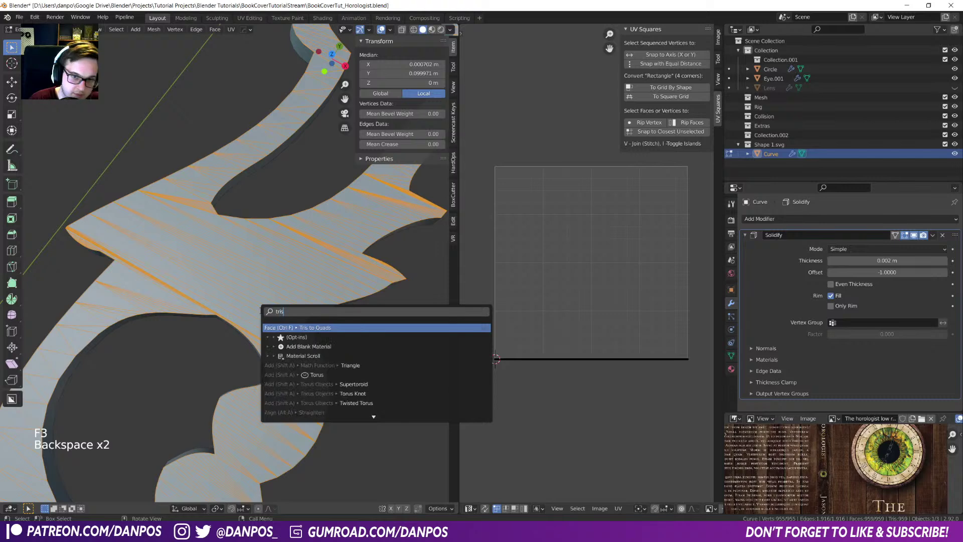
key("Return")
- Return to Object Mode and collapse the Solidify modifier's settings
scroll(260, 311, "down", 4)
middle_click_drag(260, 310, 276, 340)
left_click(275, 339)
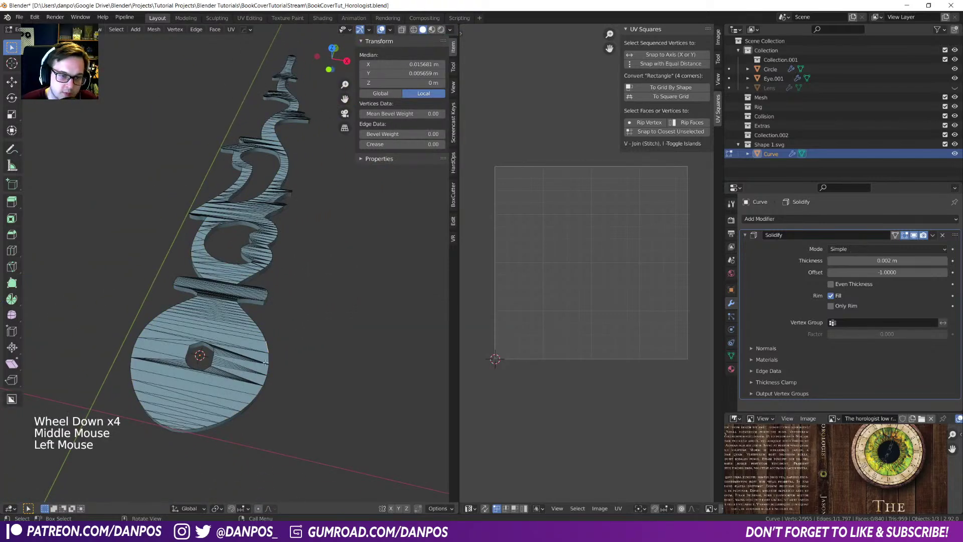
key("Tab")
left_click(746, 235)
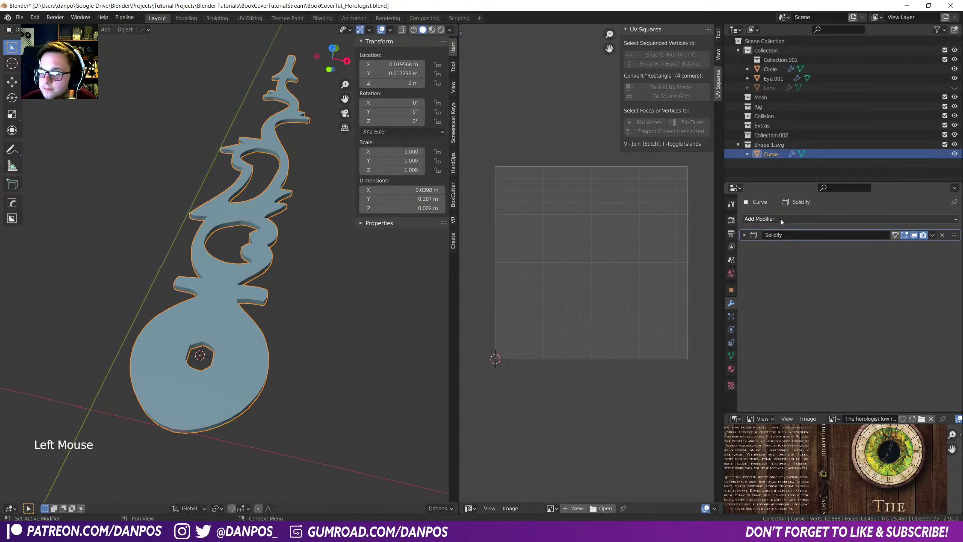
- Add a Remesh modifier to the hand, try its Smooth mode, and set it to Voxel with a 0.121 m voxel size
left_click(894, 219)
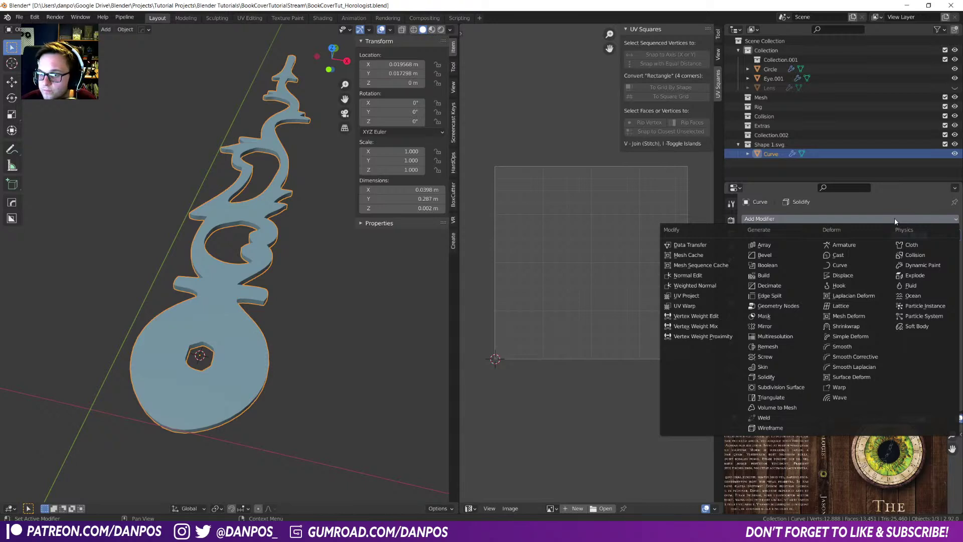
left_click(771, 346)
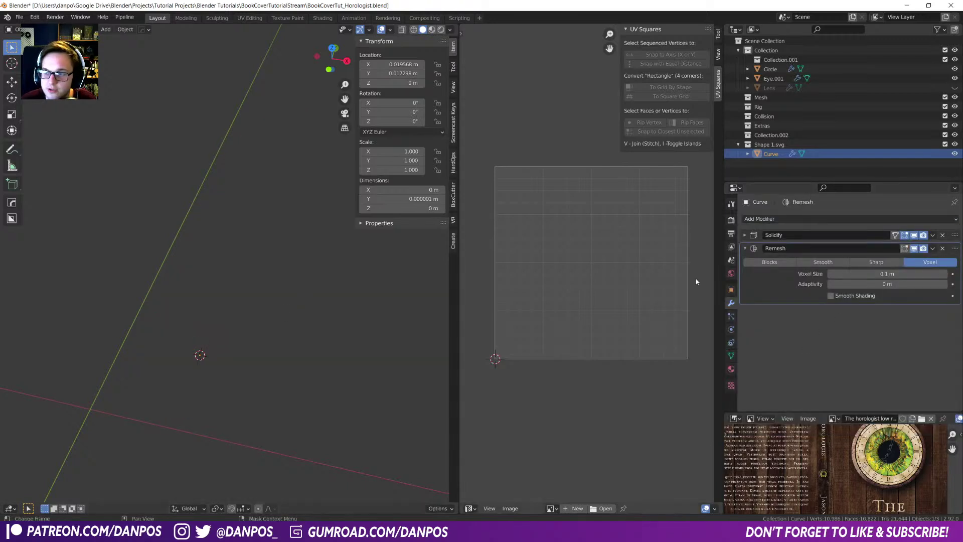
left_click(838, 265)
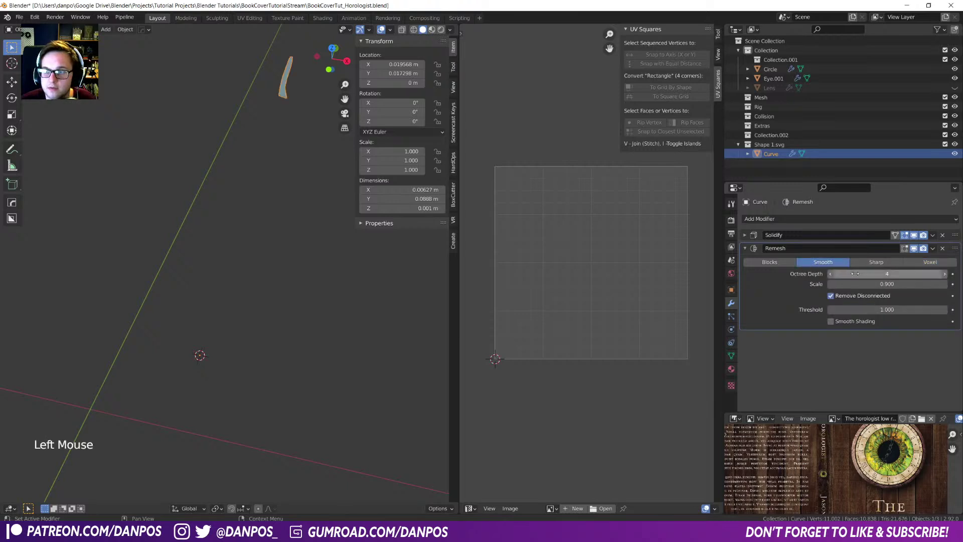
mouse_move(878, 274)
left_mouse_down("shift")
mouse_move(855, 274)
mouse_move(878, 274)
left_mouse_up("shift")
left_click(929, 263)
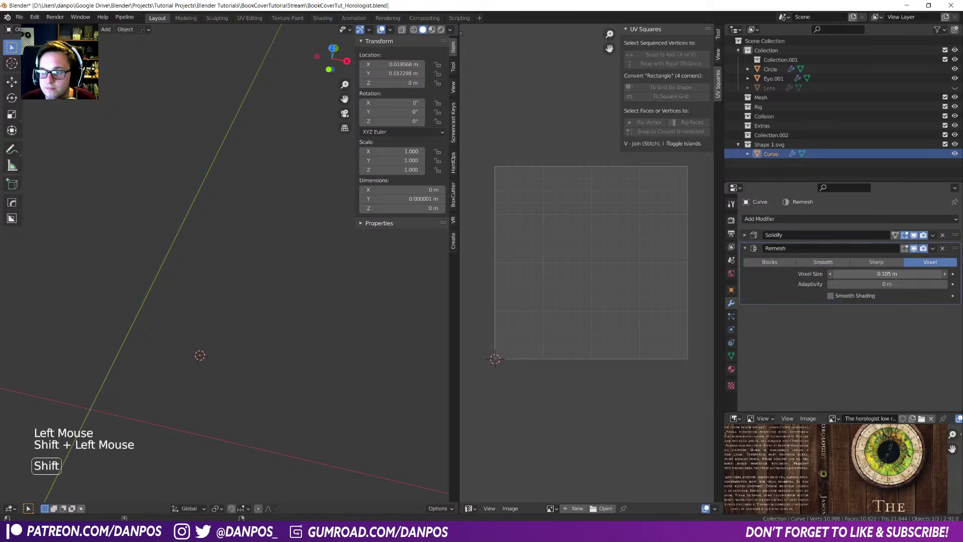
- Apply the Solidify modifier ahead of Remesh, undoing the mistaken application of Remesh
key("ctrl+a")
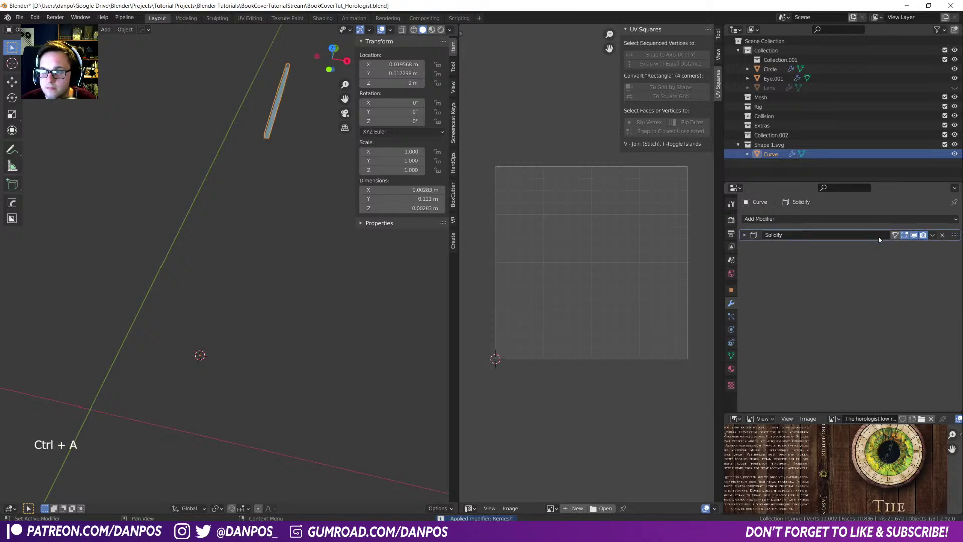
key("ctrl+z")
left_click(844, 234)
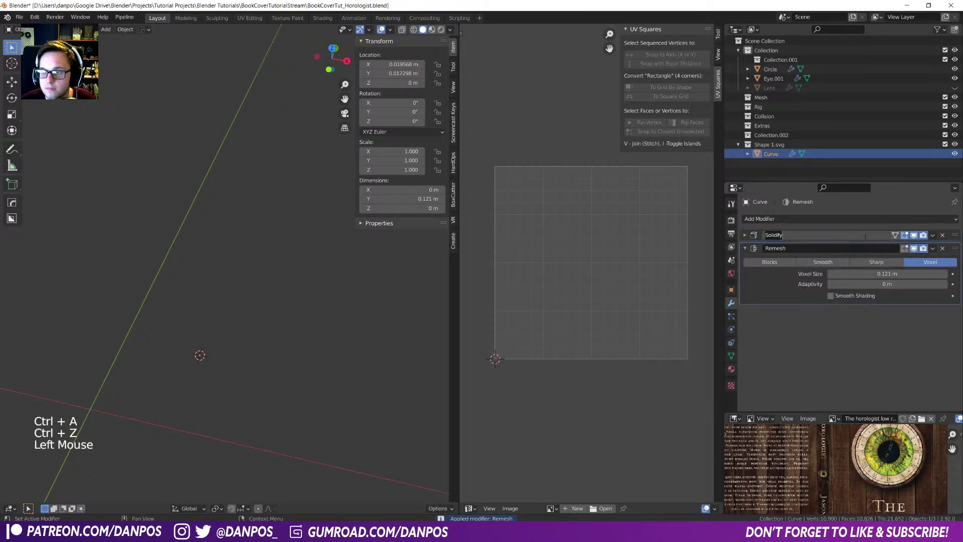
left_click(932, 235)
left_click(929, 247)
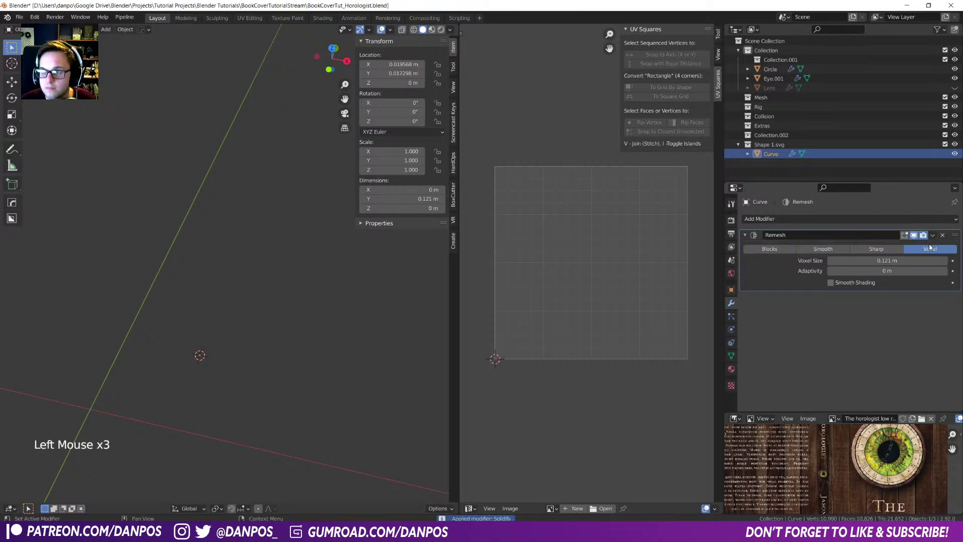
- Toggle the Remesh modifier's viewport display, try another voxel size, and switch its mode to Blocks
left_click(914, 235)
left_click(914, 236)
left_click(915, 236)
left_click(915, 236)
left_click_drag(879, 271, 817, 261, "shift")
left_click(763, 249)
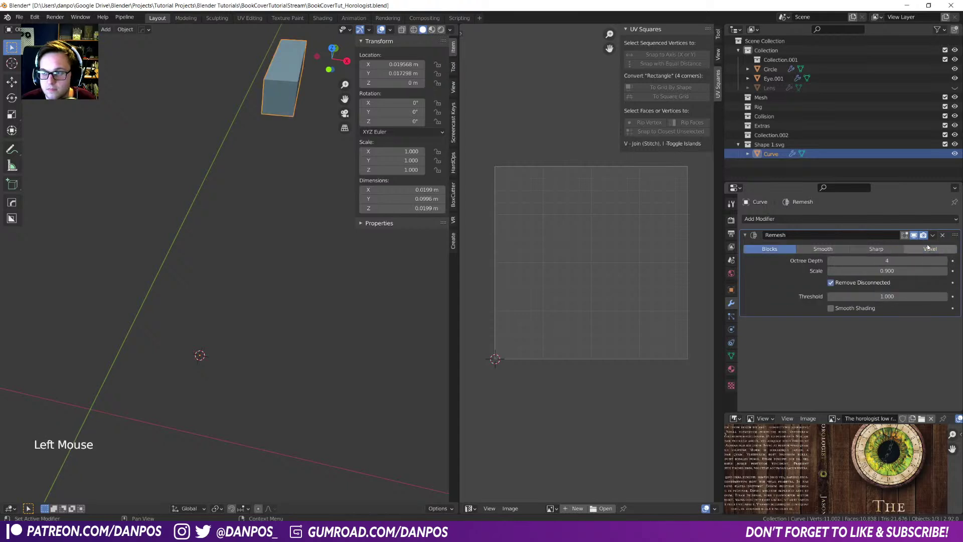
- Undo the Remesh trials and the application of Solidify, and remove the Remesh modifier from the hand
key("ctrl+z")
key("ctrl+z")
key("ctrl+z")
key("ctrl+z")
key("ctrl+z")
key("ctrl+z")
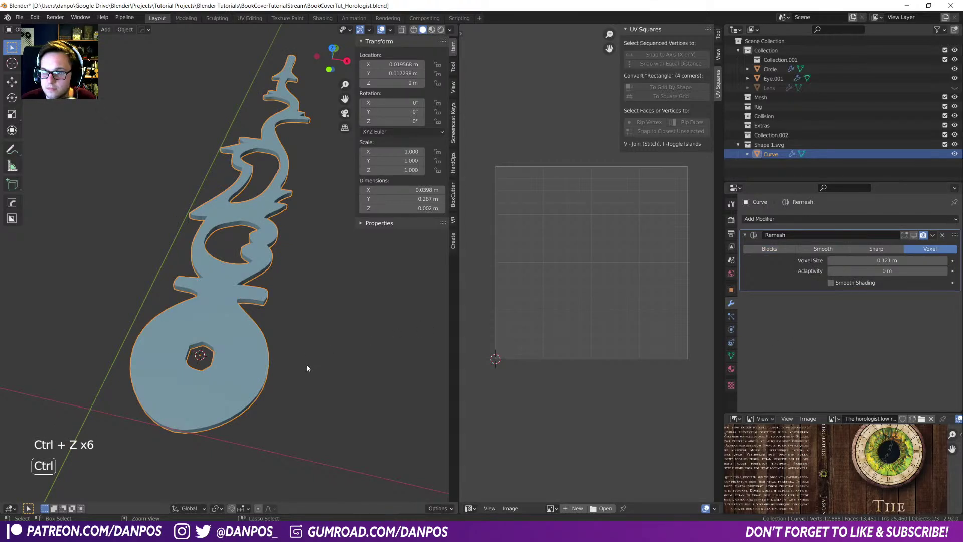
key("ctrl+z")
key("ctrl+z")
key("ctrl+z")
key("ctrl+z")
key("ctrl+z")
key("ctrl+z")
key("ctrl+z")
key("ctrl+z")
key("ctrl+z")
key("ctrl+z")
key("ctrl+z")
key("ctrl+z")
key("ctrl+z")
left_click(942, 249)
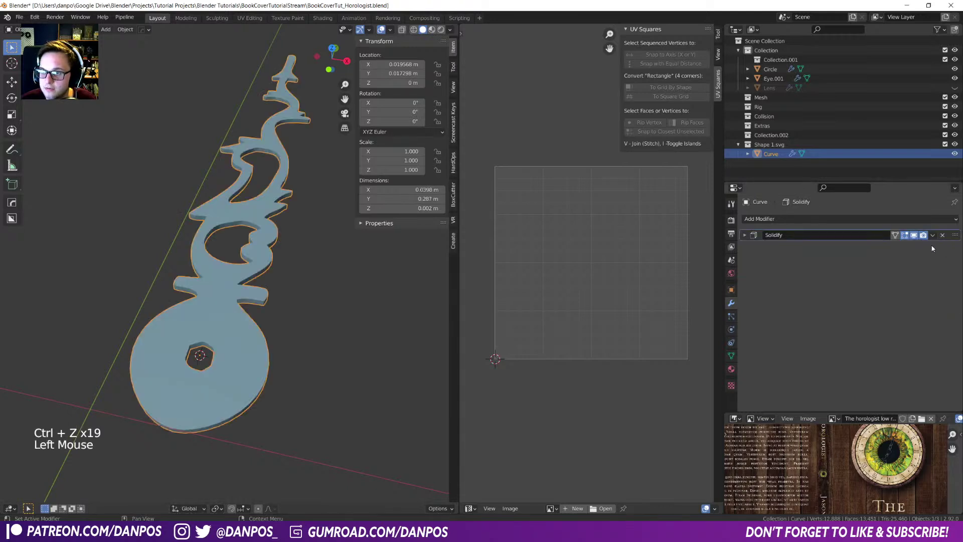
- Add a Bevel modifier to the hand with the Angle limit method set to 85°
left_click(770, 219)
left_click(767, 255)
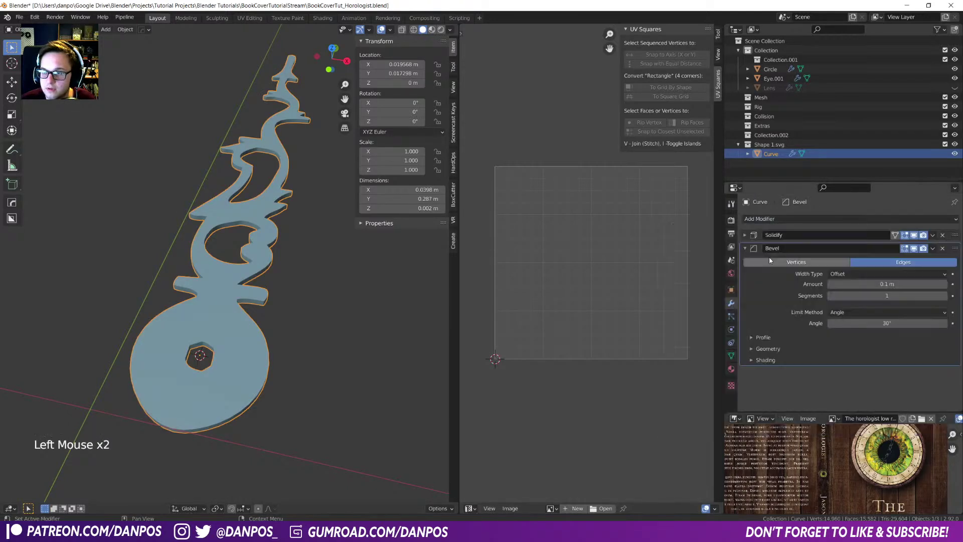
left_click(900, 274)
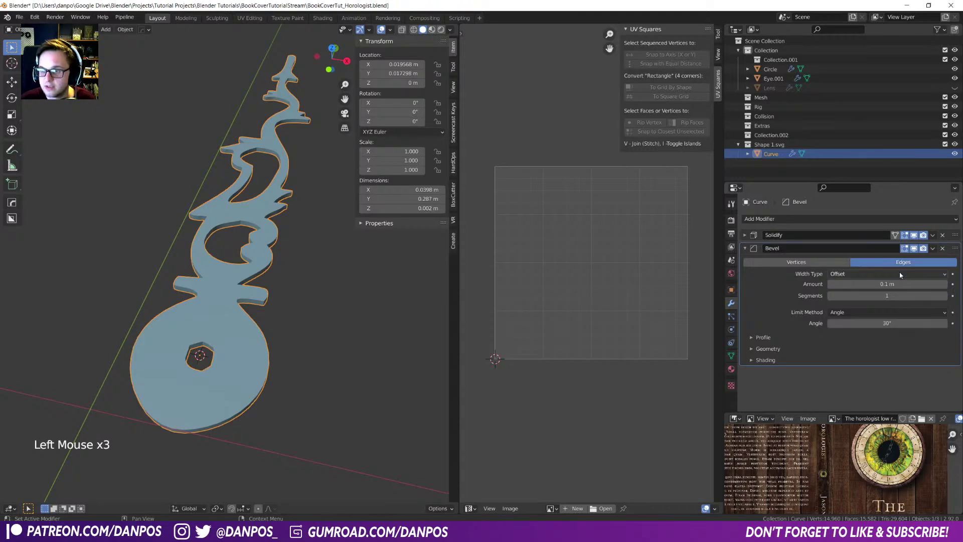
left_click(888, 312)
left_click(881, 323)
type("85")
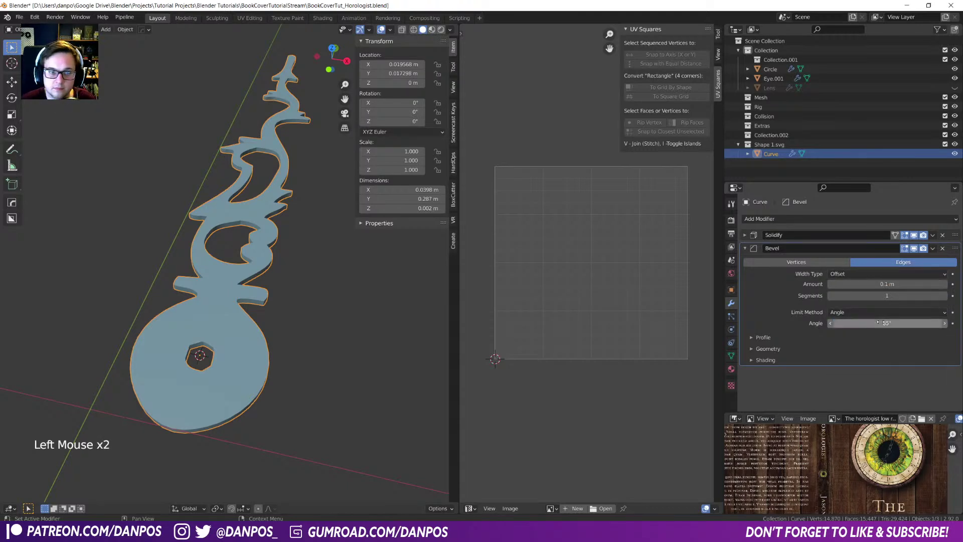
- Set the Bevel modifier's amount to 0.015 m while viewing the rim of the round base
scroll(255, 404, "up", 5)
scroll(236, 396, "down", 3)
middle_click_drag(237, 396, 180, 288)
middle_click_drag(300, 298, 771, 296, "shift")
mouse_move(862, 284)
left_mouse_down("shift")
mouse_move(875, 284)
mouse_move(862, 284)
left_mouse_up("shift")
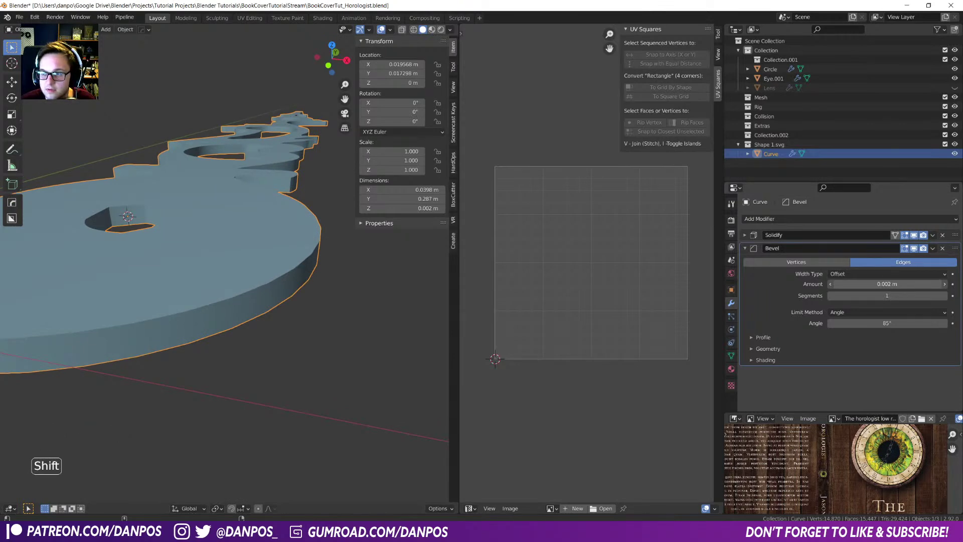
- Undo the mistaken application of Bevel and apply the Solidify modifier instead
key("ctrl+a")
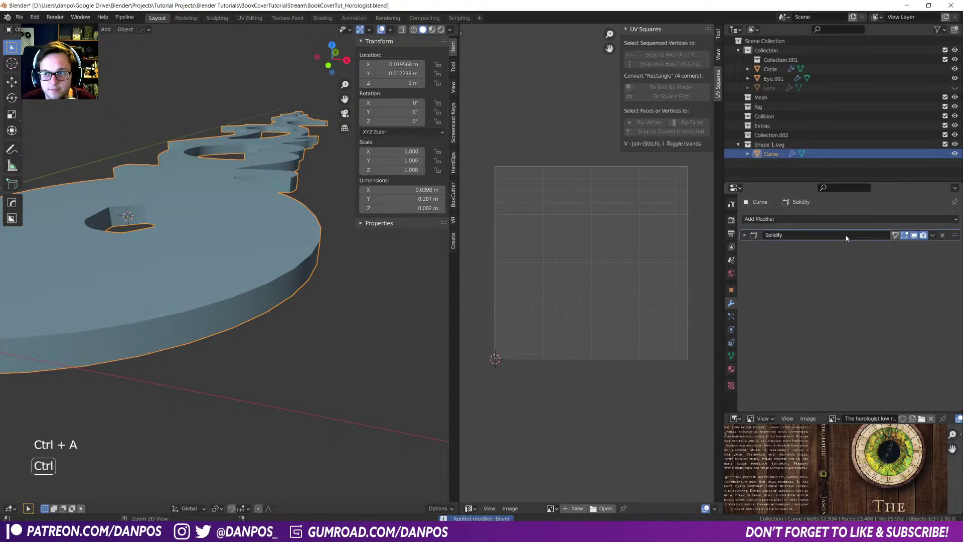
key("ctrl+z")
left_click(763, 236)
left_click(766, 239)
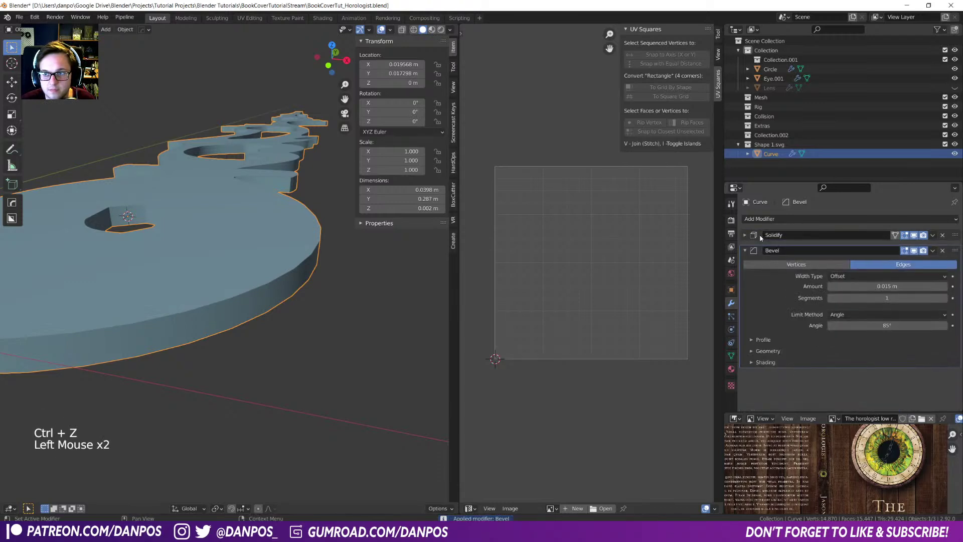
left_click(932, 235)
left_click(931, 244)
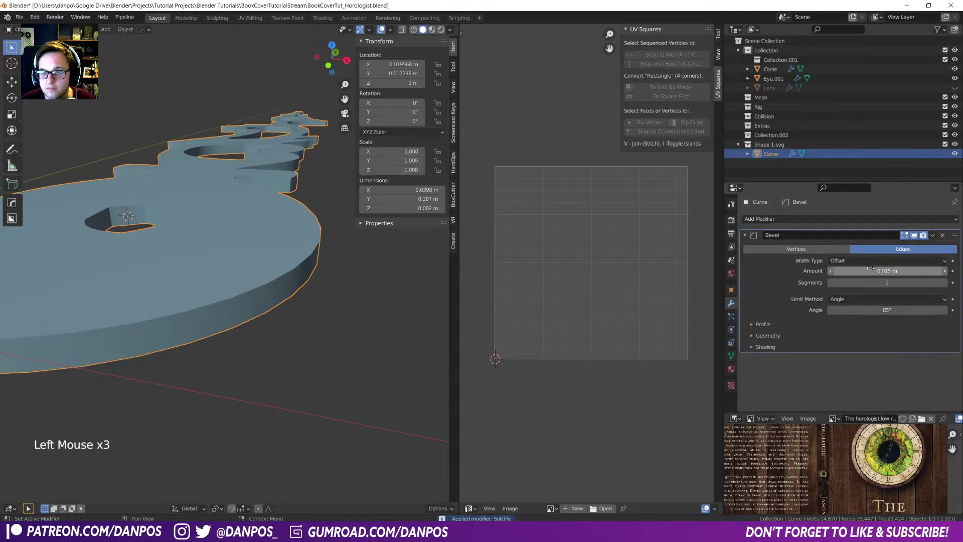
- Enter Edit Mode and try selecting an edge loop along the rim of the hand's round base
key("Tab")
key("Tab")
left_click(207, 315)
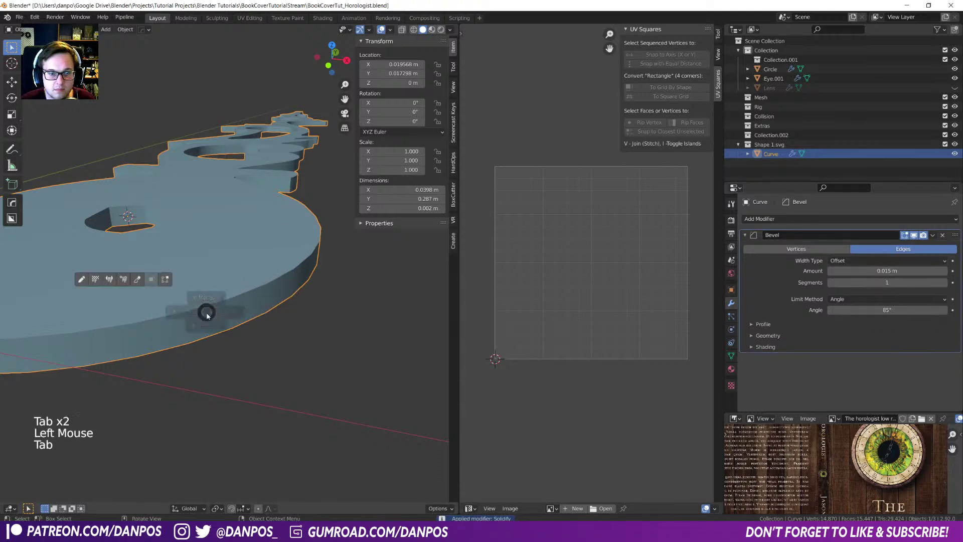
key("Tab")
middle_click_drag(208, 315, 182, 383)
left_click(302, 396, "alt")
left_click(302, 396, "alt")
scroll(221, 346, "up", 2)
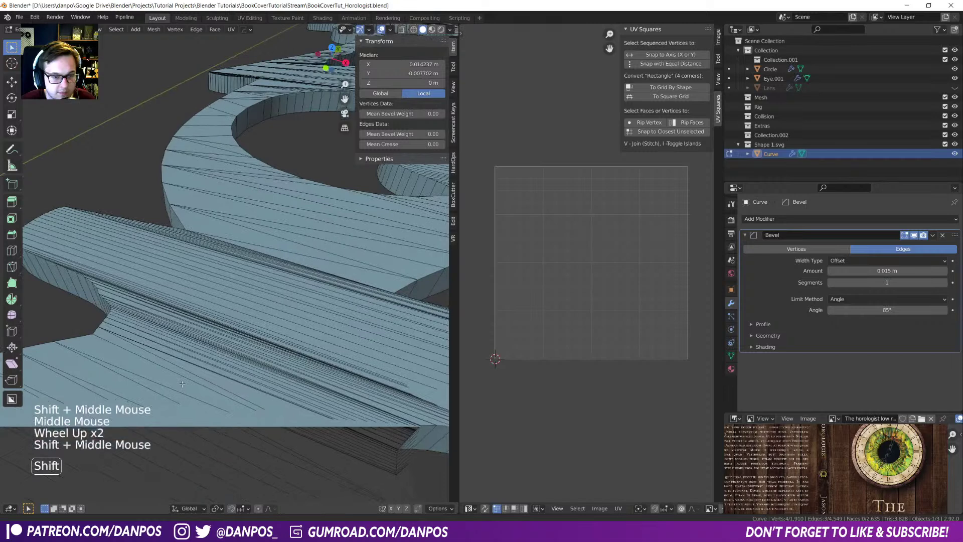
- Try selecting the solidified mesh's outline by the Non Manifold trait
scroll(182, 383, "down", 5)
key("ctrl+r")
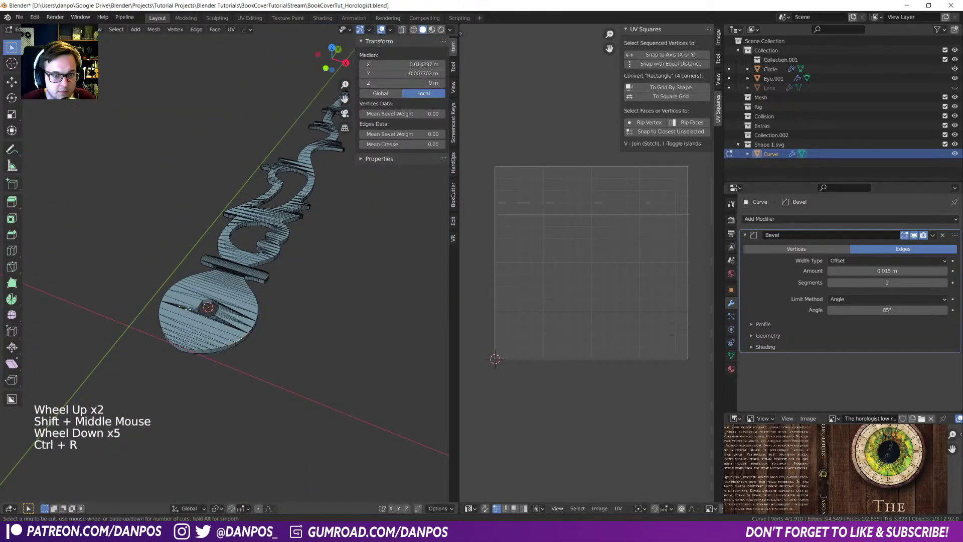
left_click(116, 29)
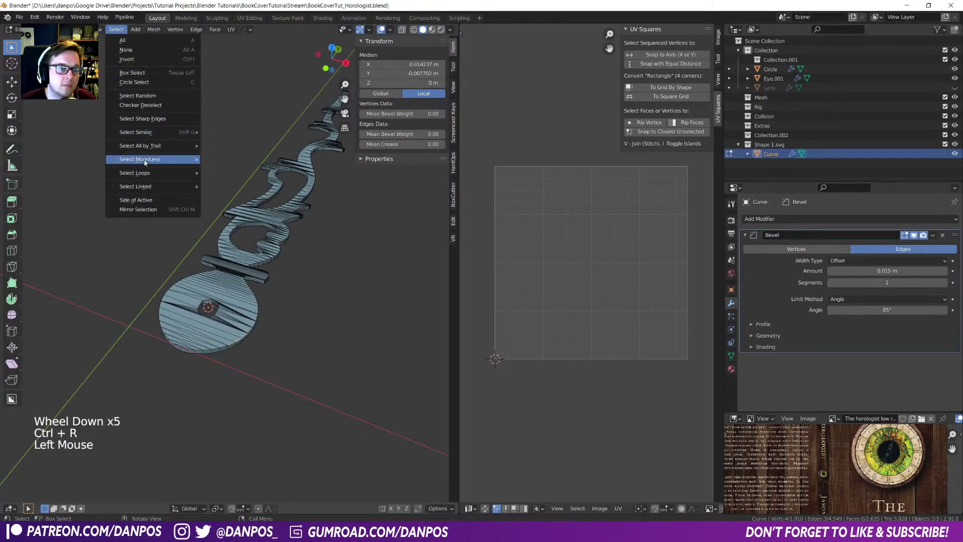
mouse_move(151, 151)
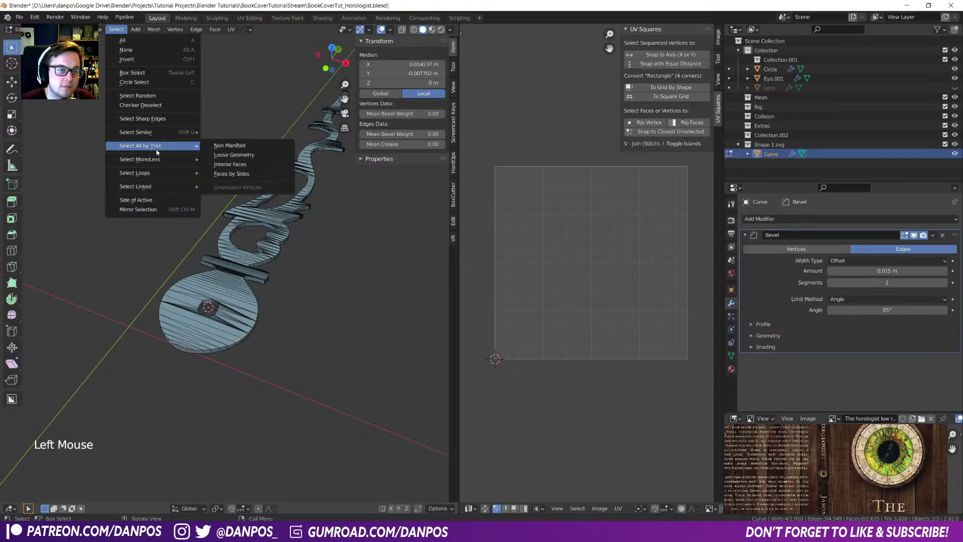
left_click(224, 146)
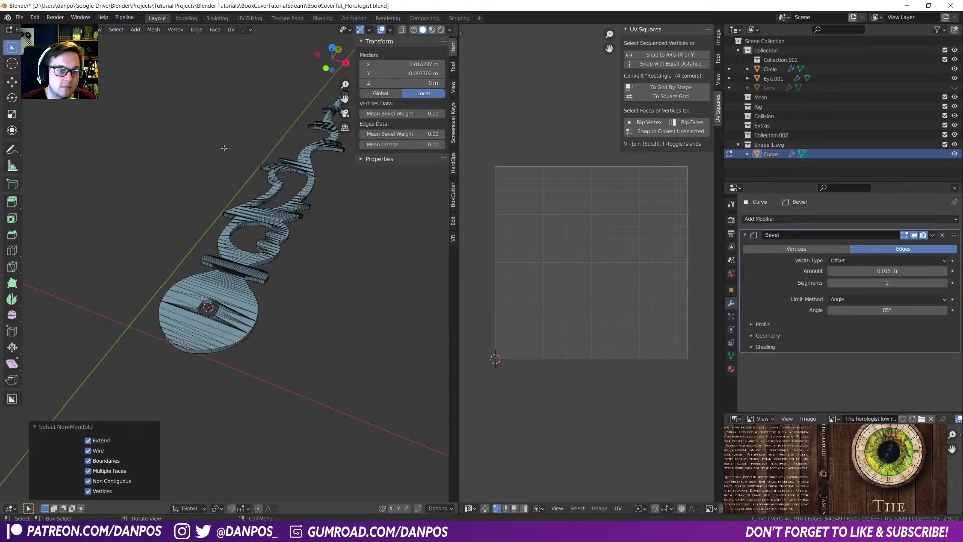
- Try selecting the mesh's loose geometry and repeat the Non Manifold selection
left_click(117, 29)
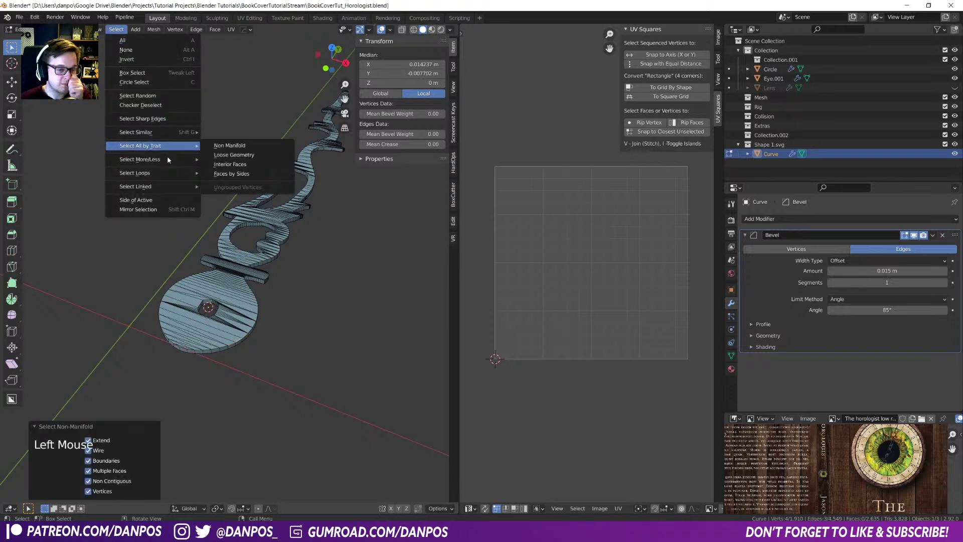
mouse_move(168, 163)
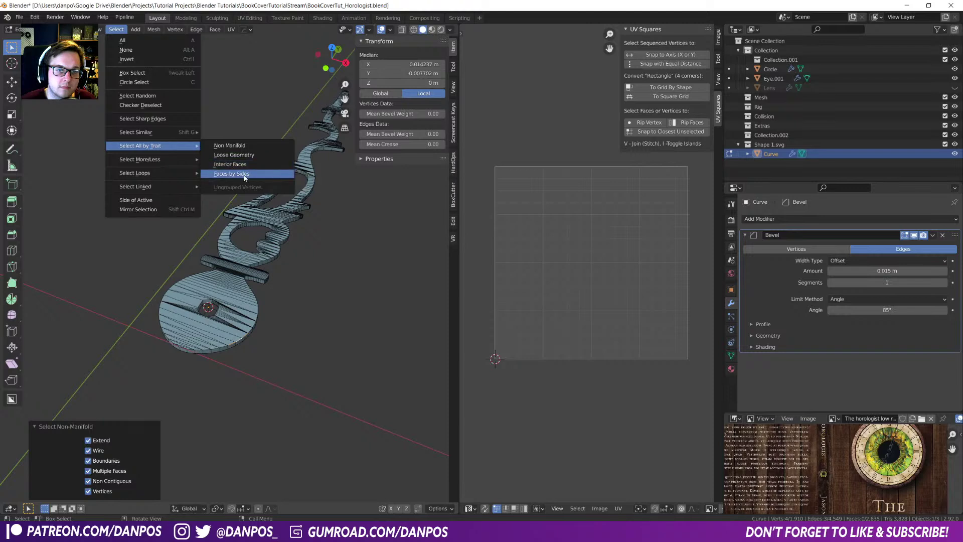
left_click(255, 155)
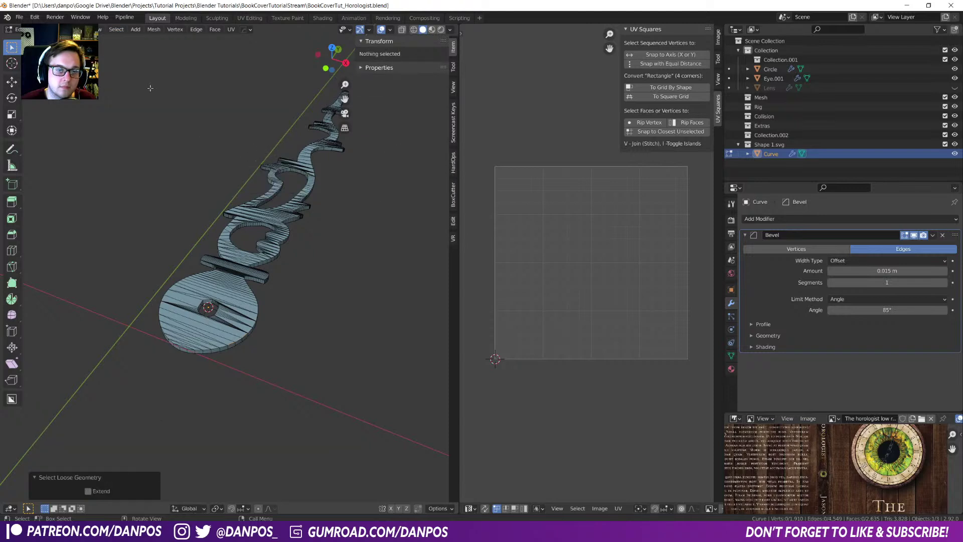
left_click(116, 30)
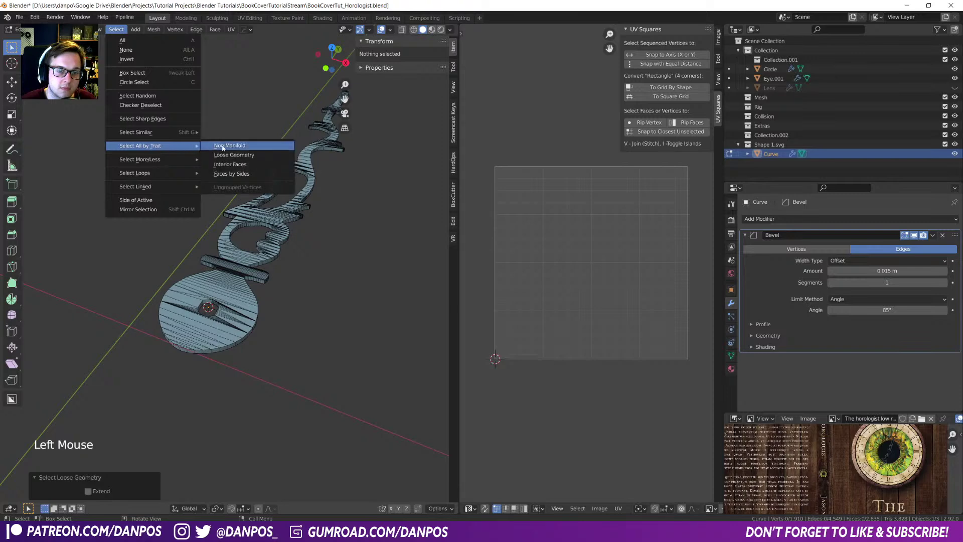
left_click(222, 146)
scroll(257, 314, "up", 3)
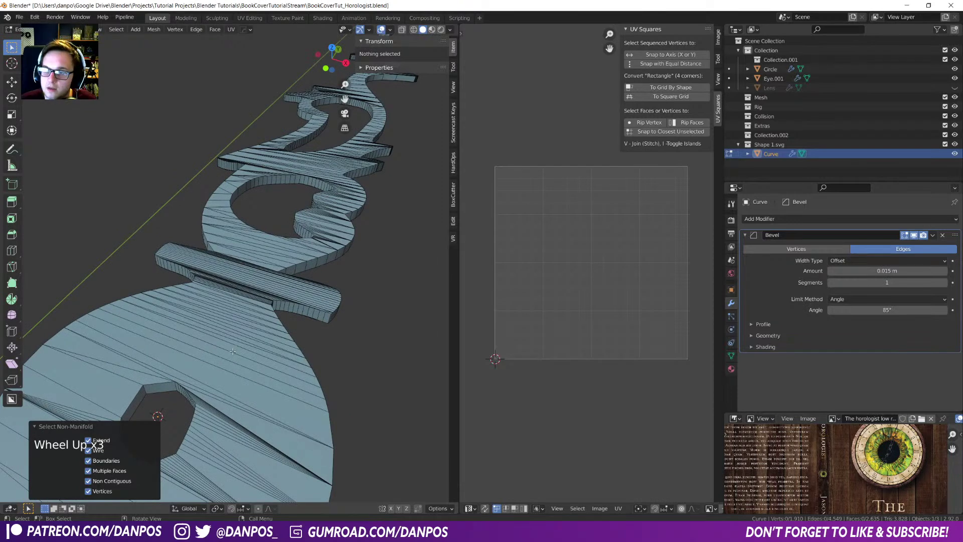
- Undo the selections and modifier changes back to before Solidify was applied, and remove the Bevel modifier
key("ctrl+z")
key("ctrl+z")
key("ctrl+z")
key("ctrl+z")
key("ctrl+z")
key("ctrl+z")
key("ctrl+z")
key("ctrl+z")
key("ctrl+z")
key("ctrl+z")
key("ctrl+z")
key("ctrl+z")
key("ctrl+z")
key("ctrl+z")
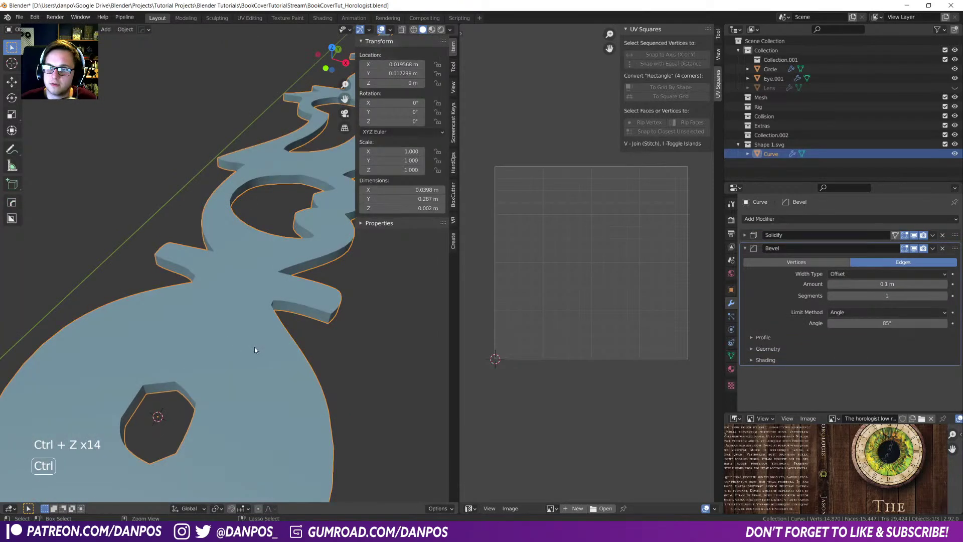
left_click(943, 248)
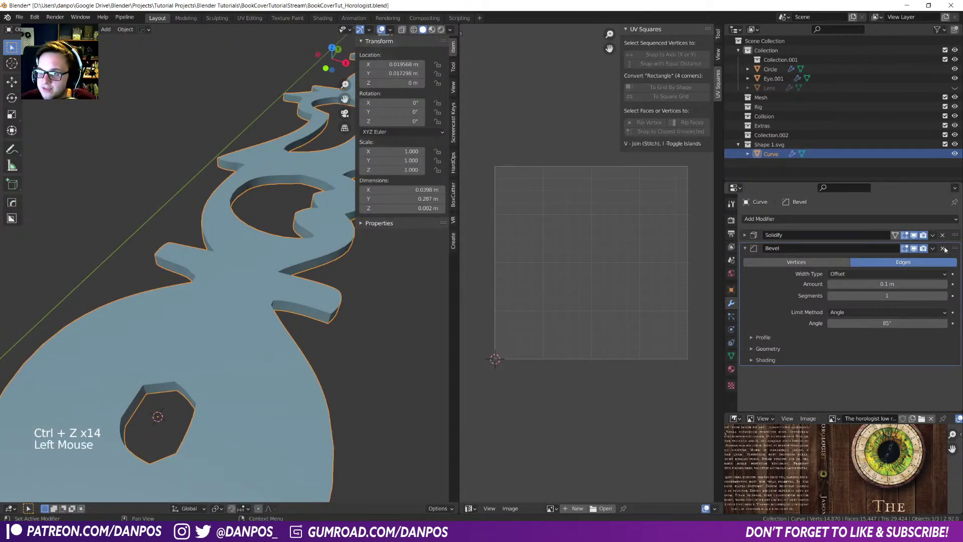
- Save the project and scale the clock hand up uniformly to about 7.567
scroll(200, 285, "down", 4)
middle_click_drag(213, 296, 234, 344)
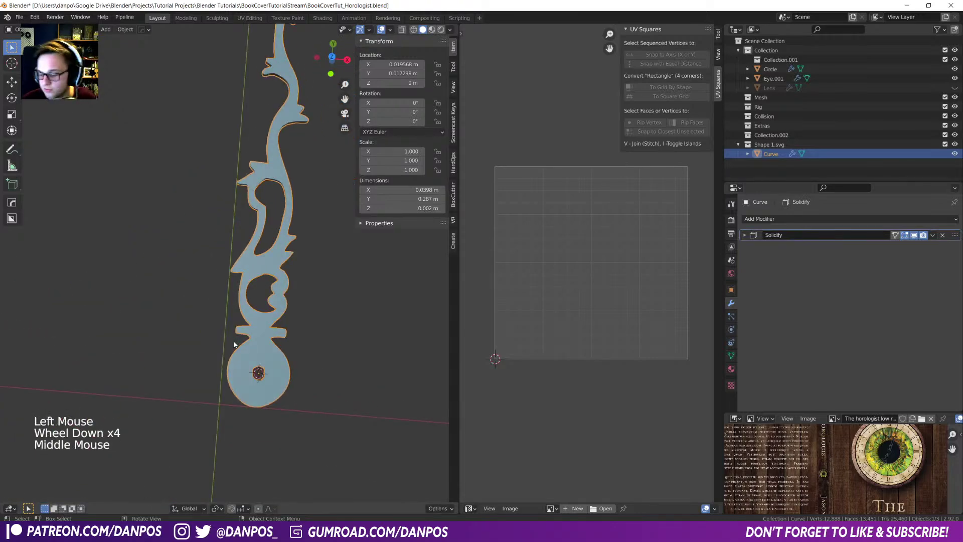
key("KP_7")
key("ctrl+s")
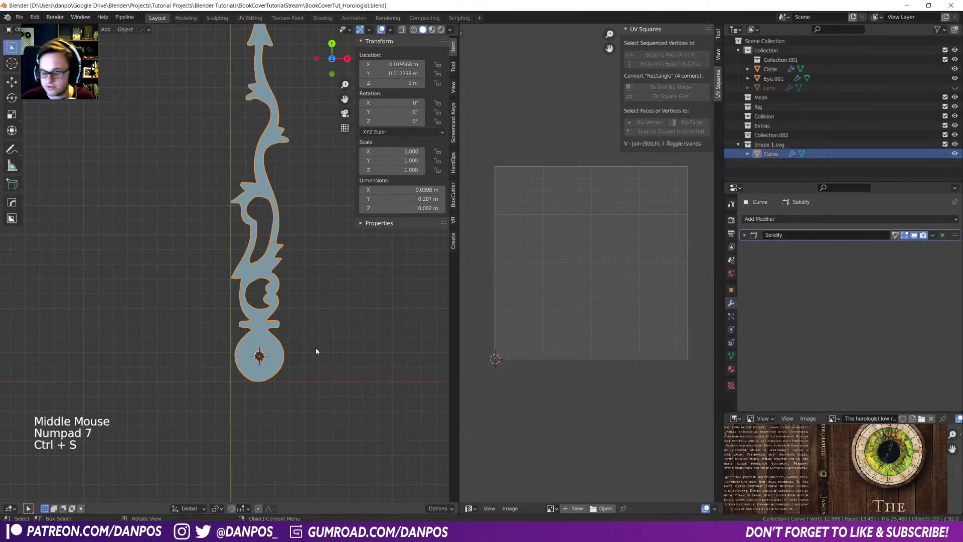
scroll(315, 347, "down", 13)
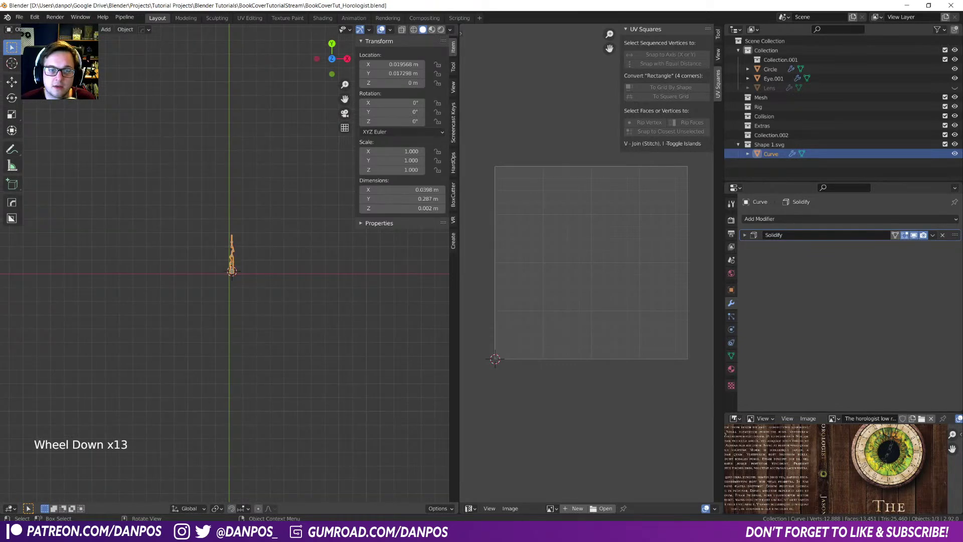
key("s")
left_click(211, 322)
- Select the round frame together with the eye and move both along X so the frame is centred on the world origin
scroll(237, 322, "down", 5)
middle_click_drag(273, 303, 200, 273, "shift")
left_click(311, 298)
middle_click_drag(316, 292, 287, 300)
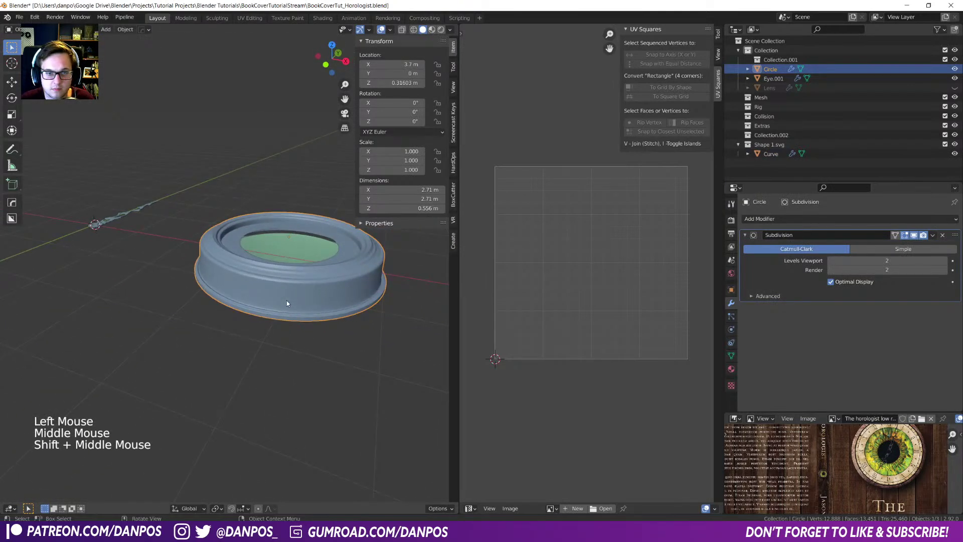
left_click(303, 297, "shift")
key("alt")
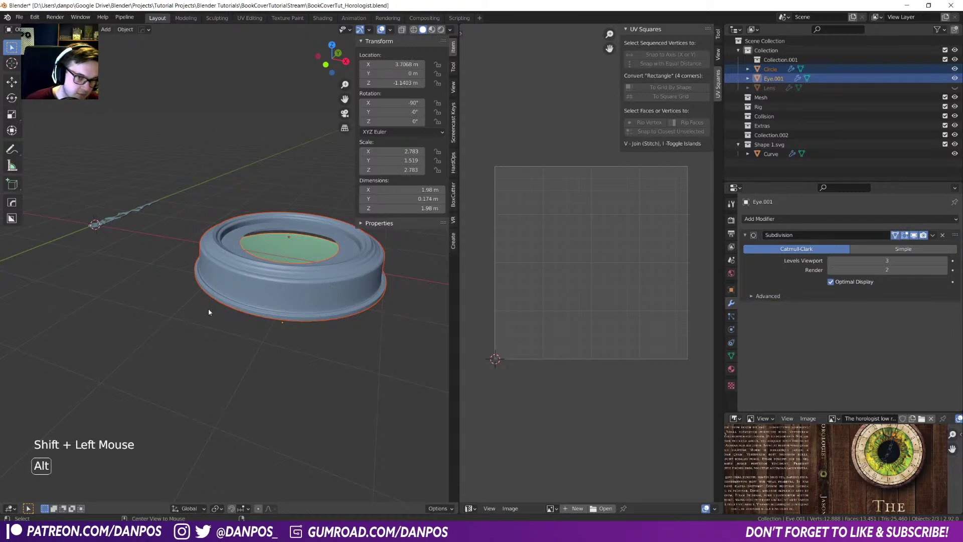
key("KP_1")
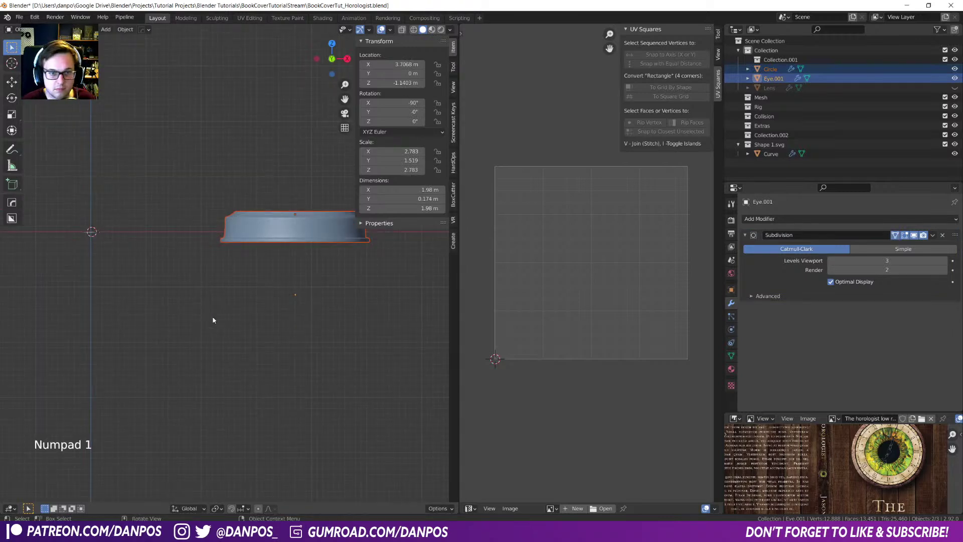
key("g")
key("ctrl")
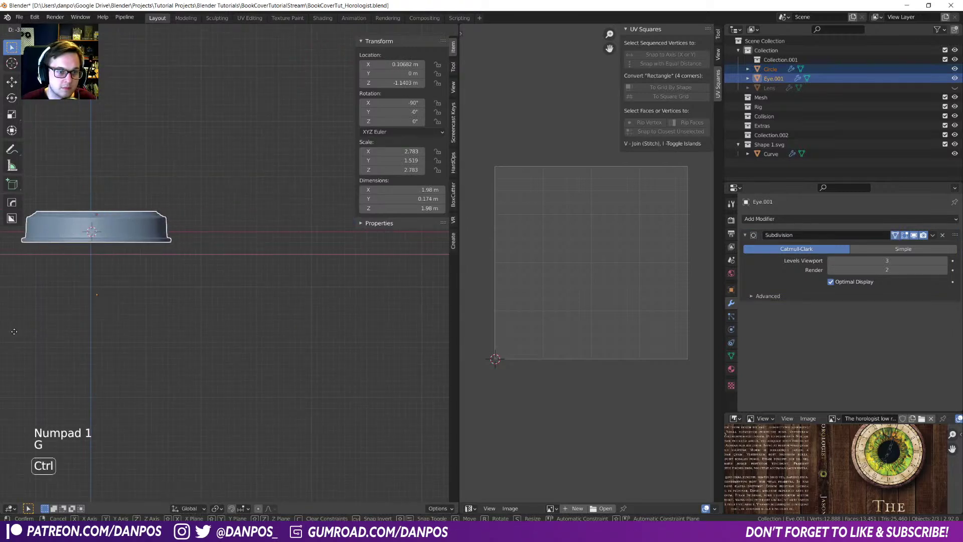
left_click(9, 331, "ctrl")
- Unhide the lens and display the scene in Material Preview shading
mouse_move(95, 266)
middle_mouse_down()
mouse_move(103, 298)
mouse_move(165, 301)
mouse_move(182, 279)
mouse_move(182, 333)
mouse_move(216, 278)
middle_mouse_up()
key("alt+h")
key("z")
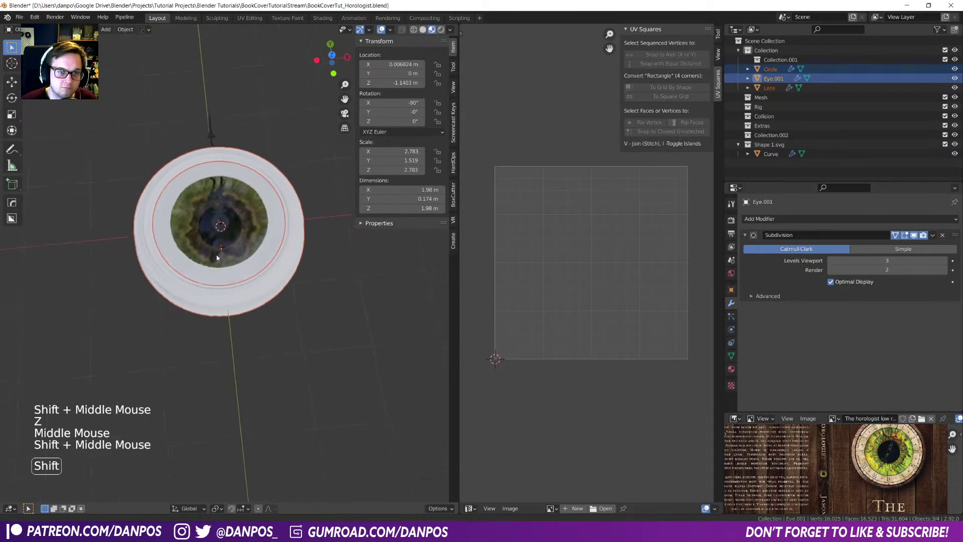
- Scale the clock hand down from the top view to about 3.257 so it fits within the round frame
left_click(211, 128)
key("KP_7")
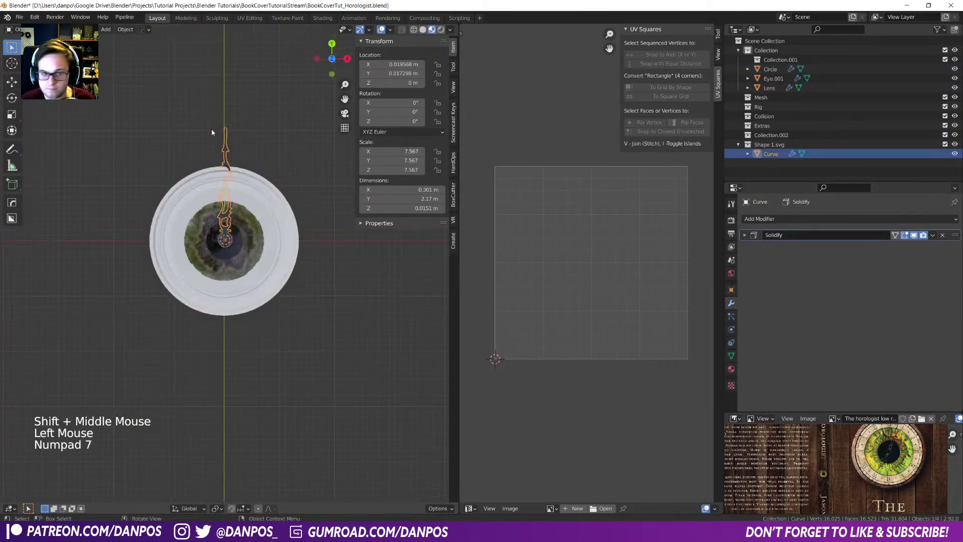
scroll(279, 244, "up", 5)
key("s")
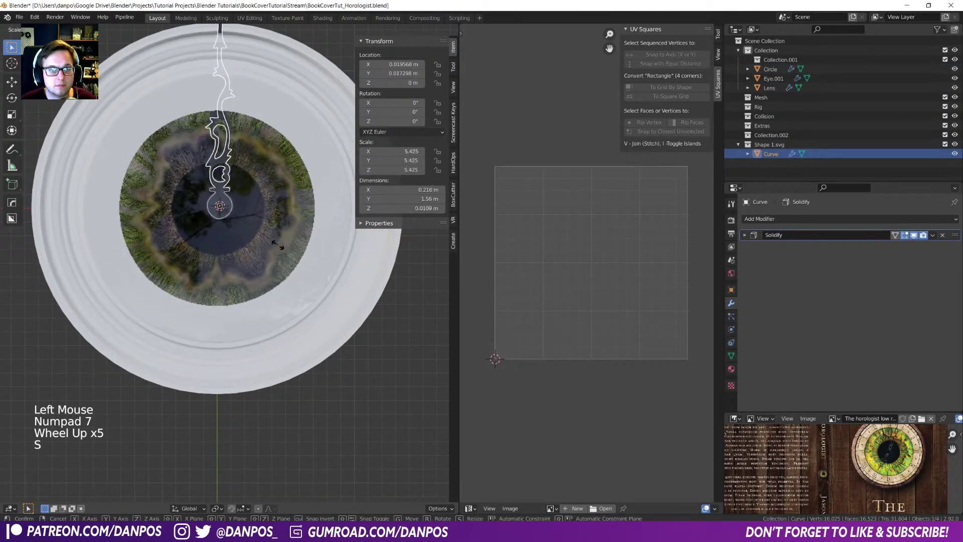
left_click(245, 261)
key("s")
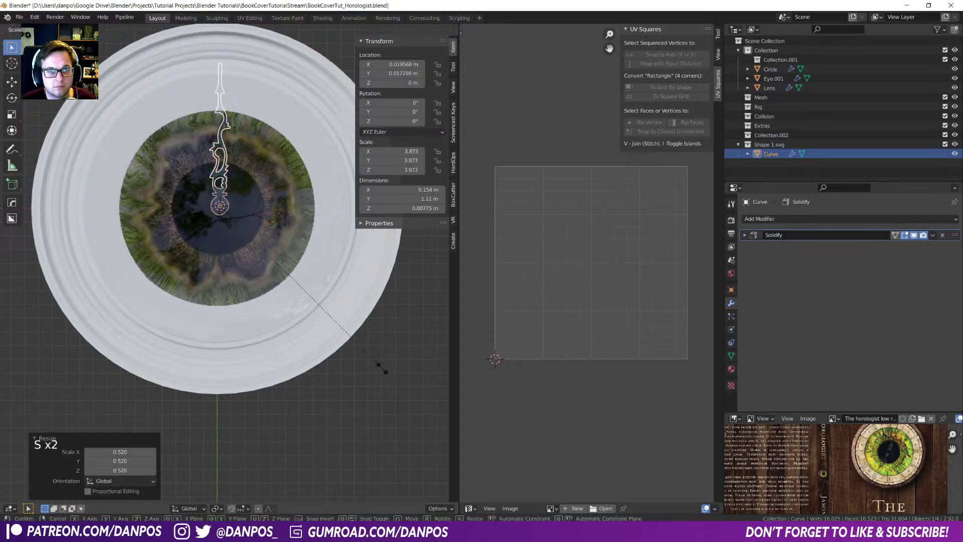
left_click(360, 337)
- Raise the clock hand along Z to about 0.258 m so it sits above the eye's surface
middle_click_drag(360, 337, 287, 184)
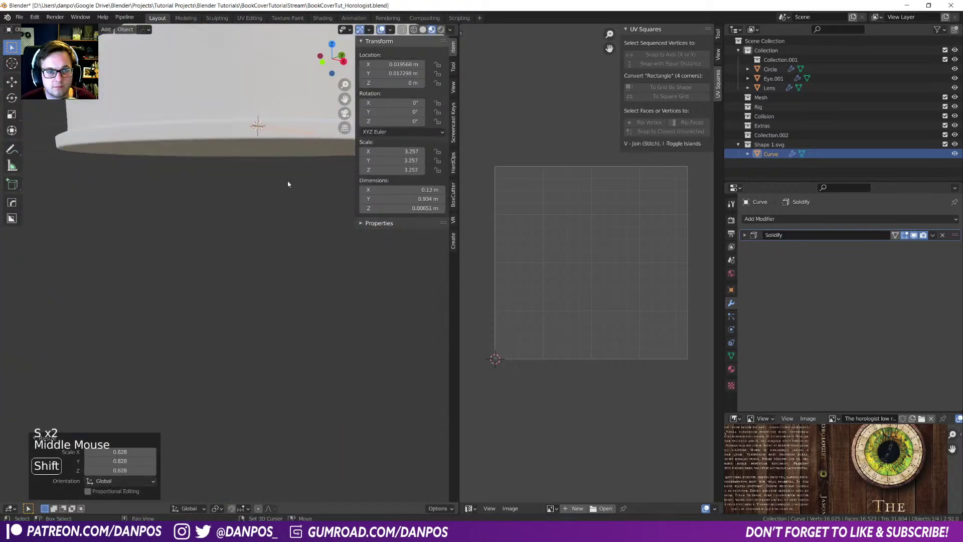
key("KP_Decimal")
scroll(260, 246, "down", 3)
middle_click_drag(261, 246, 283, 261)
scroll(276, 247, "up", 2)
key("g")
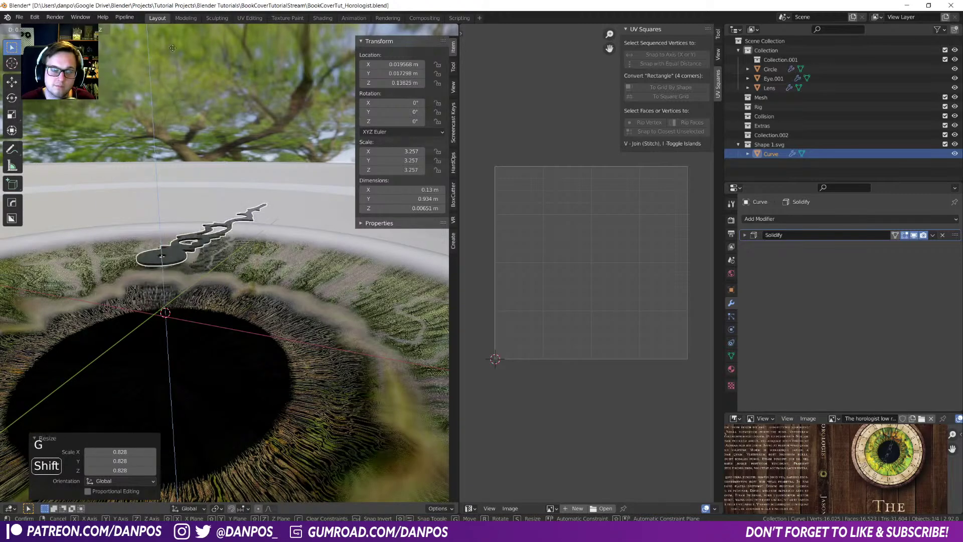
left_click(151, 258, "shift")
- Select the lens covering the eye and hide it
middle_click_drag(150, 259, 260, 262)
scroll(281, 296, "down", 5)
left_click(280, 297)
key("g")
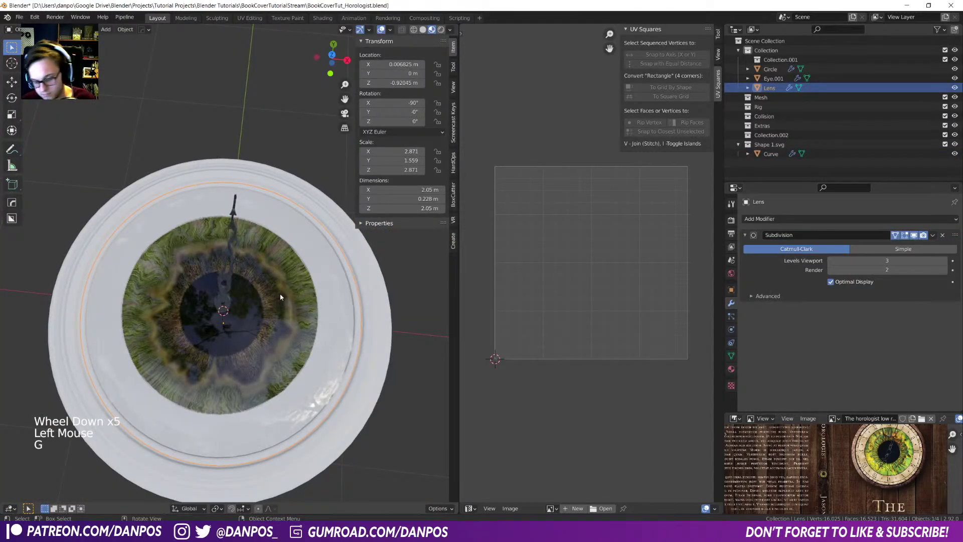
key("h")
- Select the clock hand and examine its placement over the eye from several angles and from above
left_click(238, 209)
left_click(236, 213)
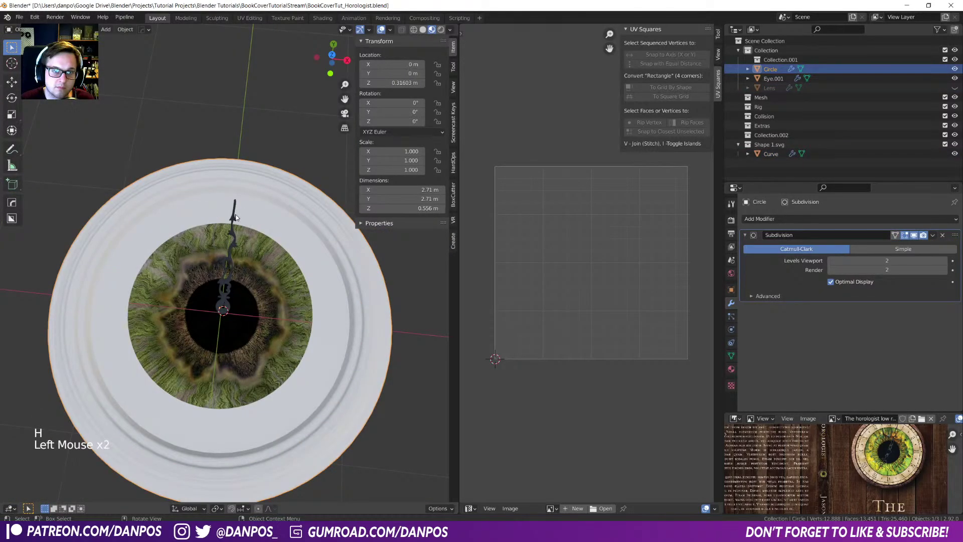
middle_click(263, 239)
middle_click_drag(264, 242, 240, 191)
middle_click_drag(228, 187, 240, 243)
scroll(285, 264, "up", 4)
key("KP_7")
scroll(260, 352, "down", 4)
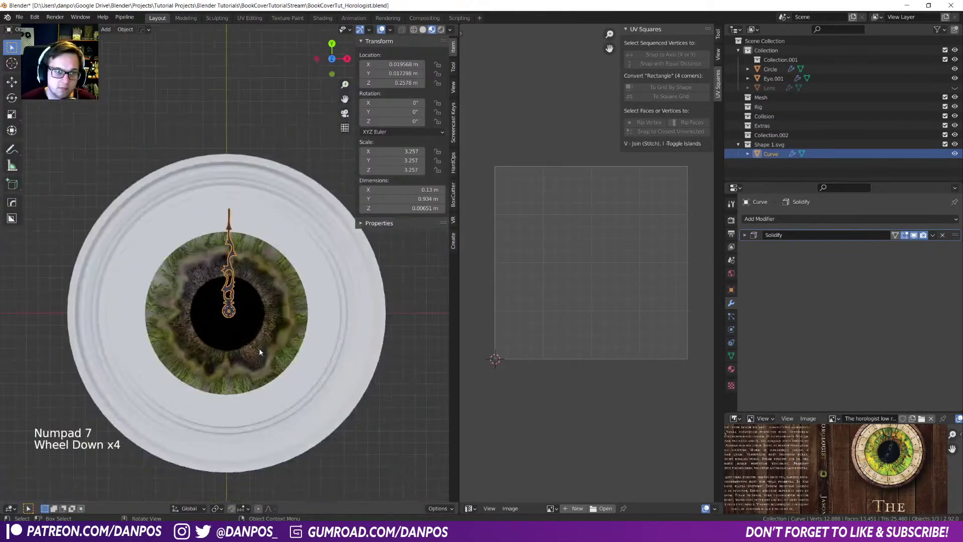
middle_click_drag(258, 339, 265, 313, "shift")
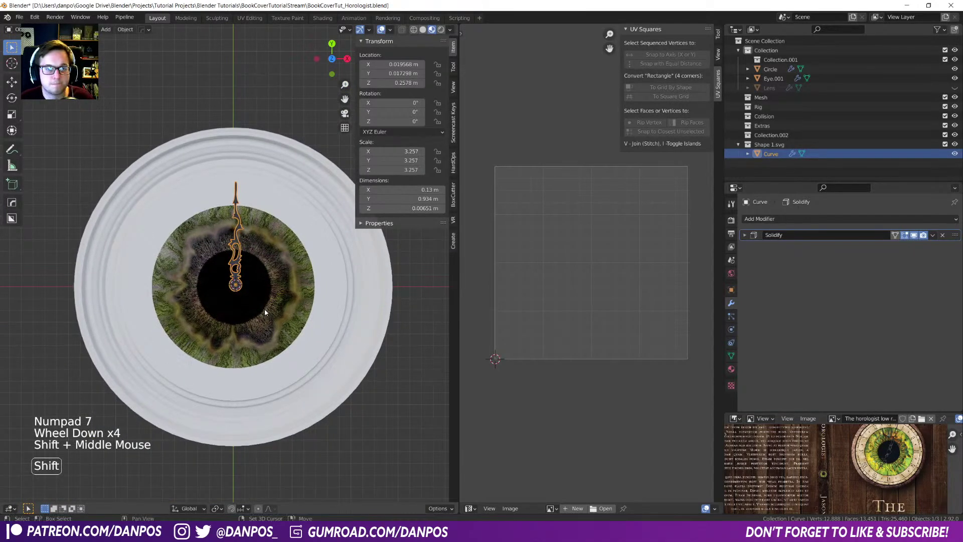
- Select the frame, eye and clock hand together and move them 3.5 m along X to clear the origin
scroll(265, 314, "down", 4)
left_click_drag(341, 414, 134, 189)
key("g")
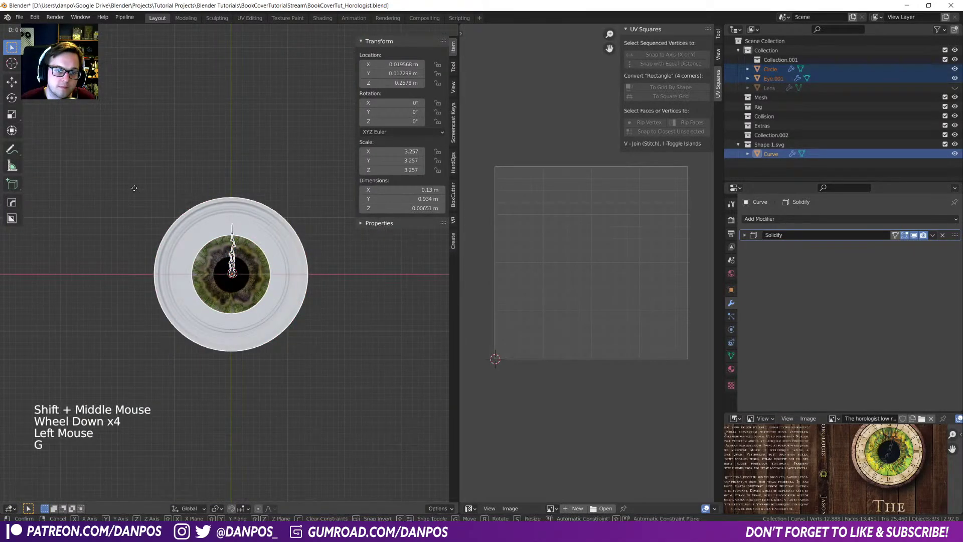
left_click(331, 188)
key("shift+a")
mouse_move(265, 270)
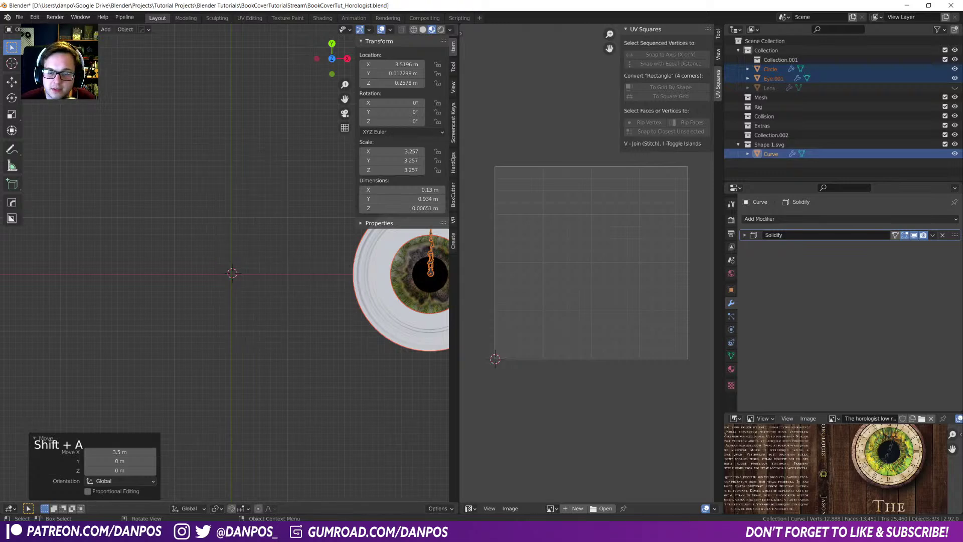
- Switch to Photoshop, make the Shape 2 layer the only visible one and select it
left_click(514, 531)
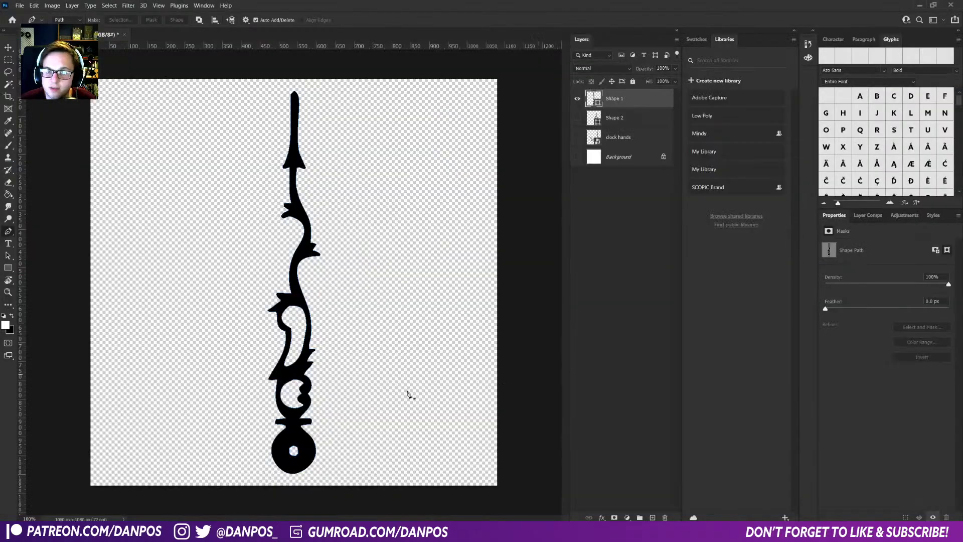
left_click(579, 118)
left_click(636, 119)
right_click(636, 119)
left_click(434, 230)
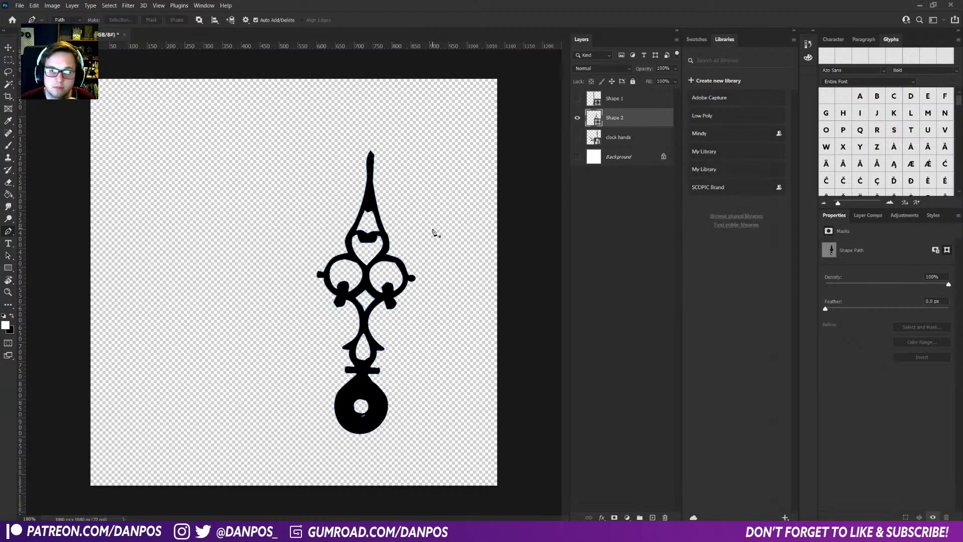
key("alt+v")
left_click(523, 189)
- Start exporting the Shape 2 layer at 100% scale with the format set to SVG
right_click(609, 119)
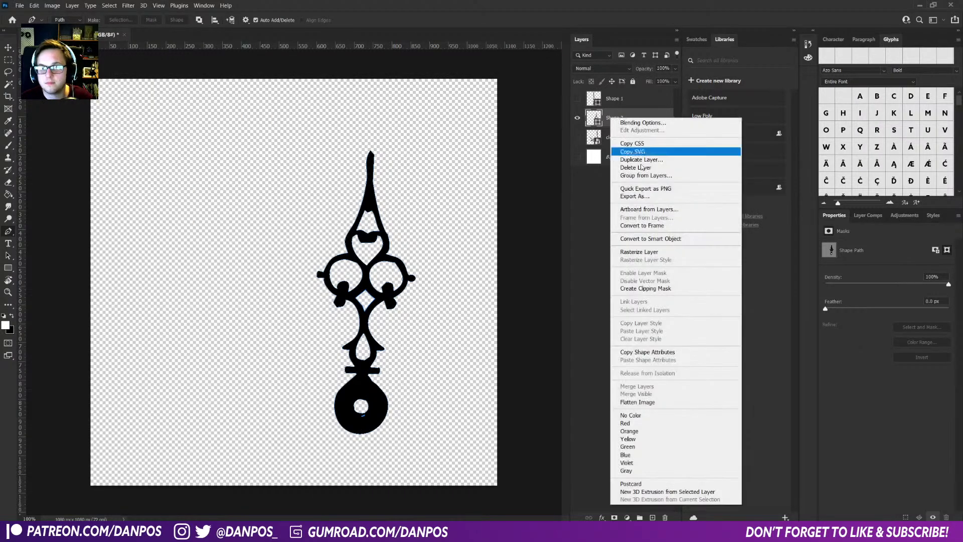
left_click(637, 196)
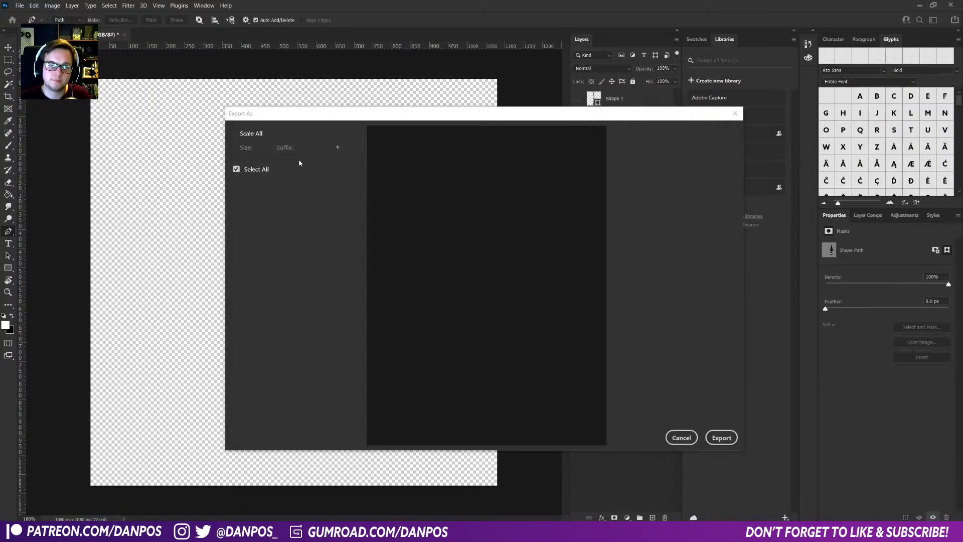
left_click(667, 149)
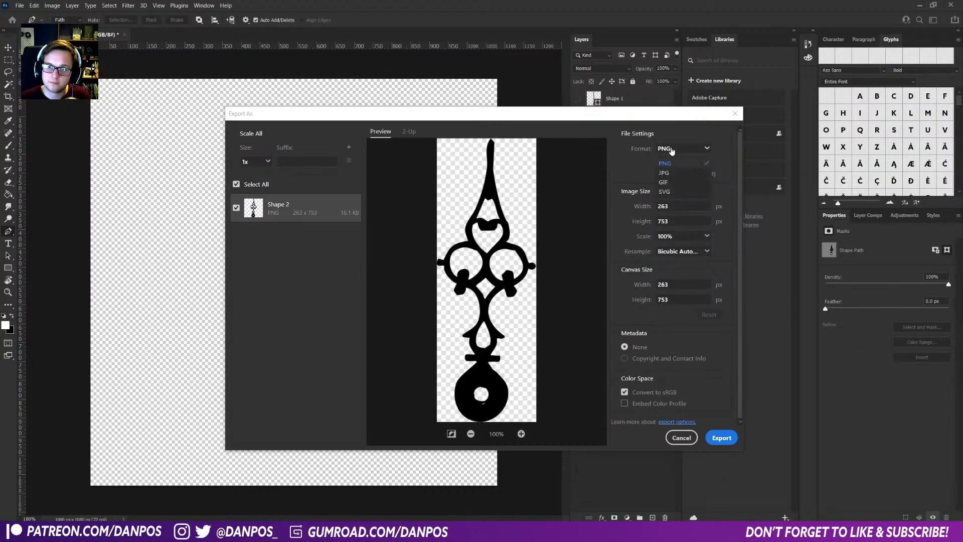
left_click(671, 185)
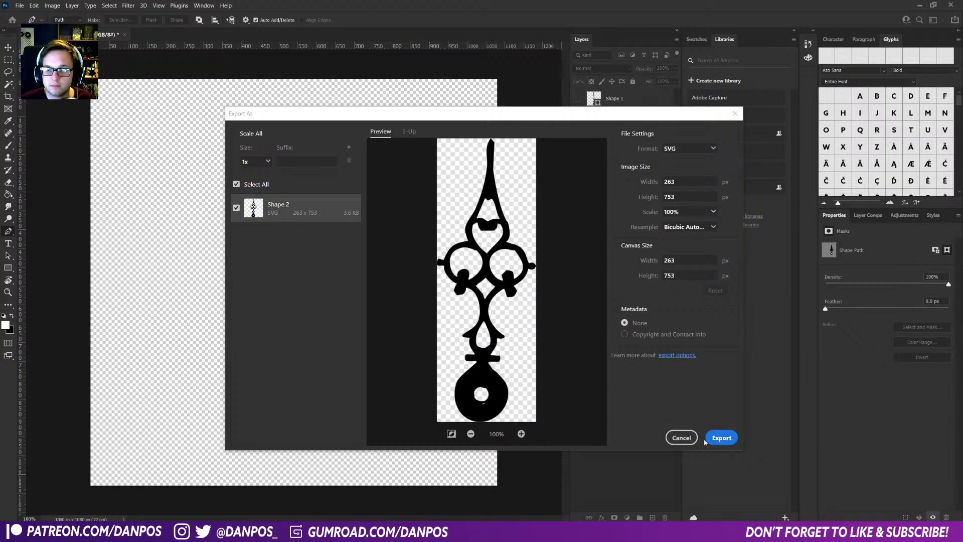
left_click(721, 437)
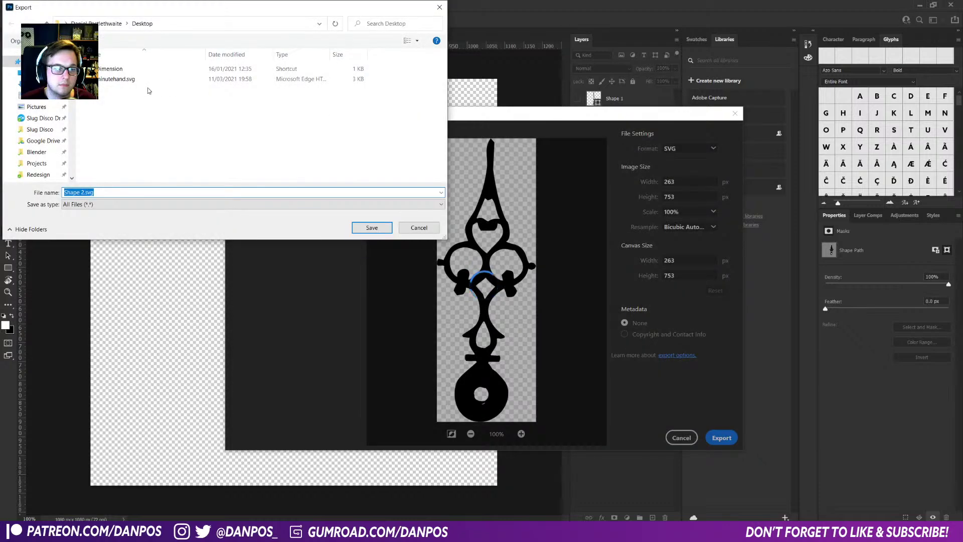
- Save the exported SVG in the Documents folder under the name hourhand
left_click(50, 96)
left_click(105, 191)
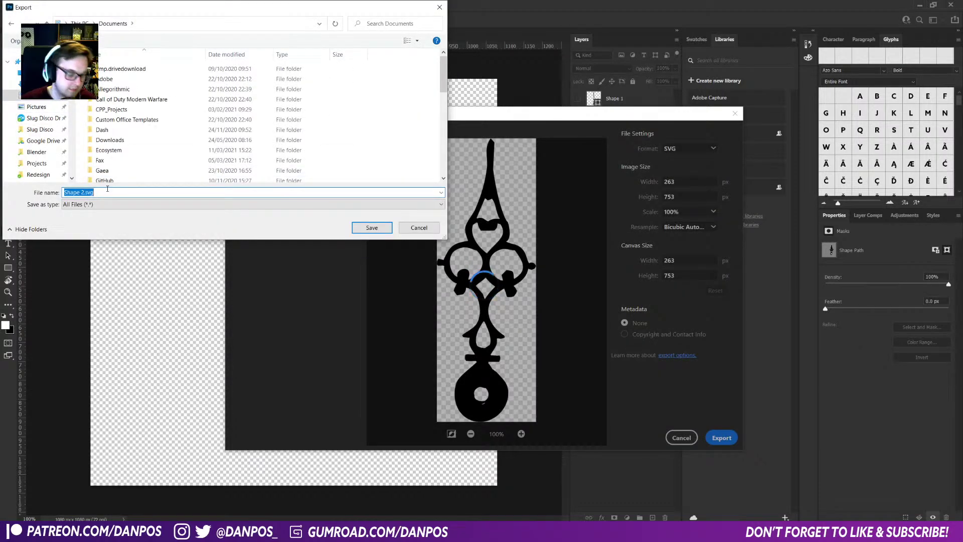
type("hourhan")
key("Return")
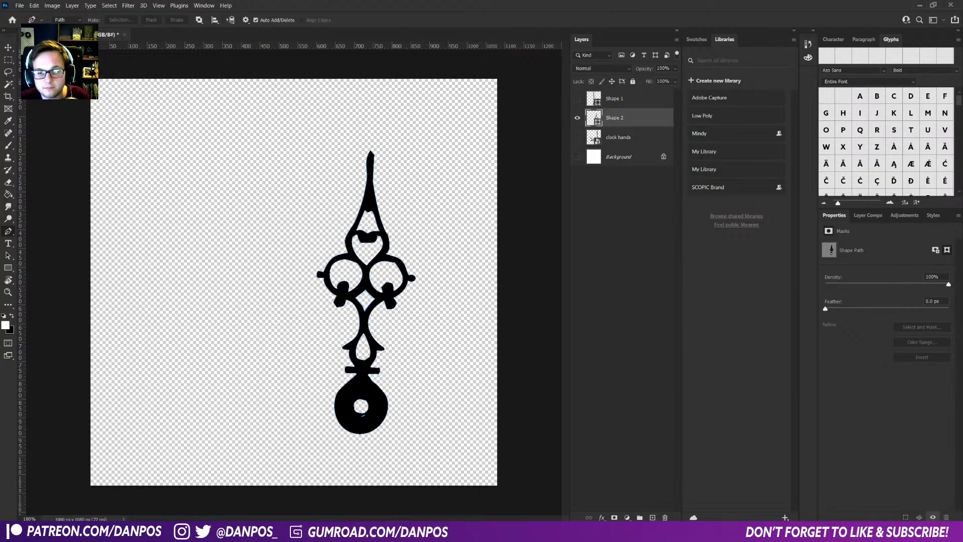
- Switch back to Blender and import hourhand.svg from the Documents folder as a Scalable Vector Graphics file
key("alt+Tab")
key("shift+a")
mouse_move(241, 273)
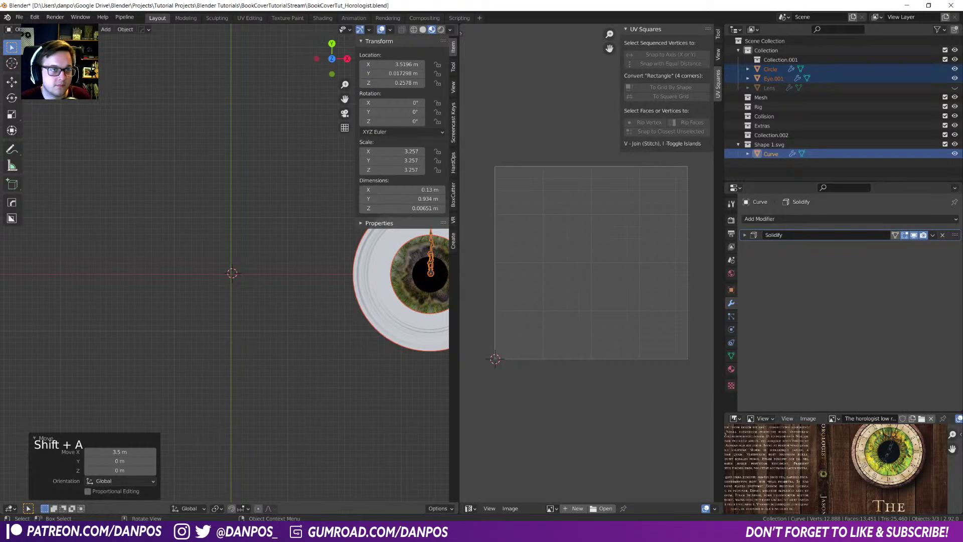
left_click(19, 17)
mouse_move(35, 143)
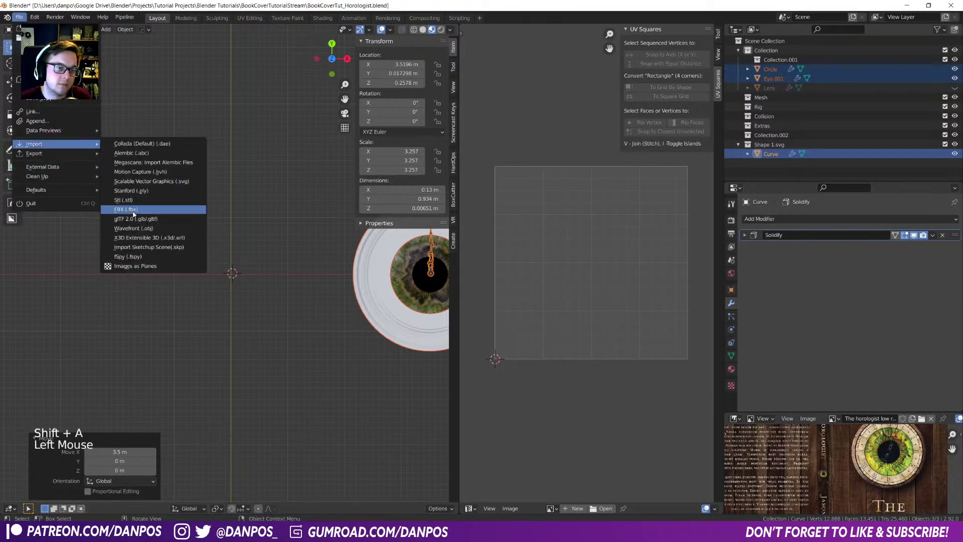
left_click(148, 181)
left_click(246, 175)
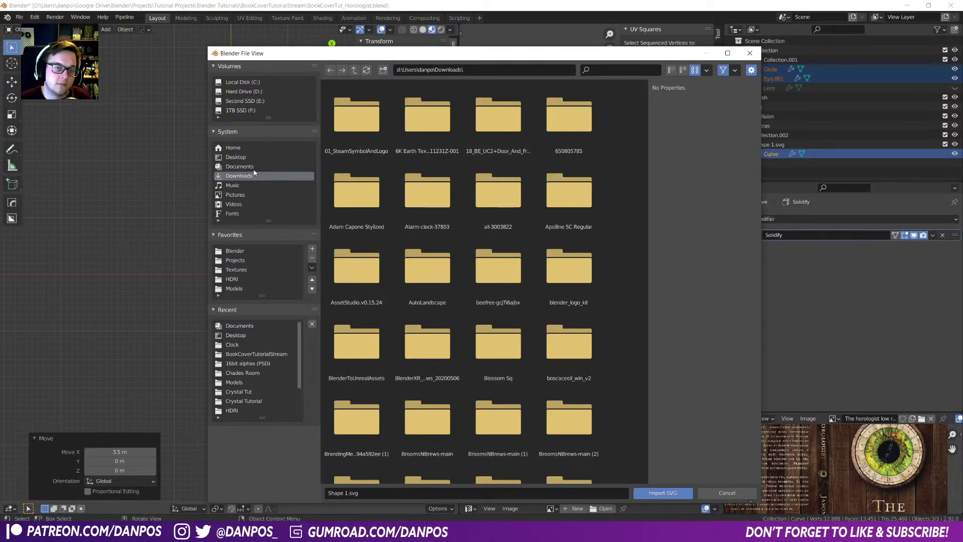
scroll(477, 351, "down", 10)
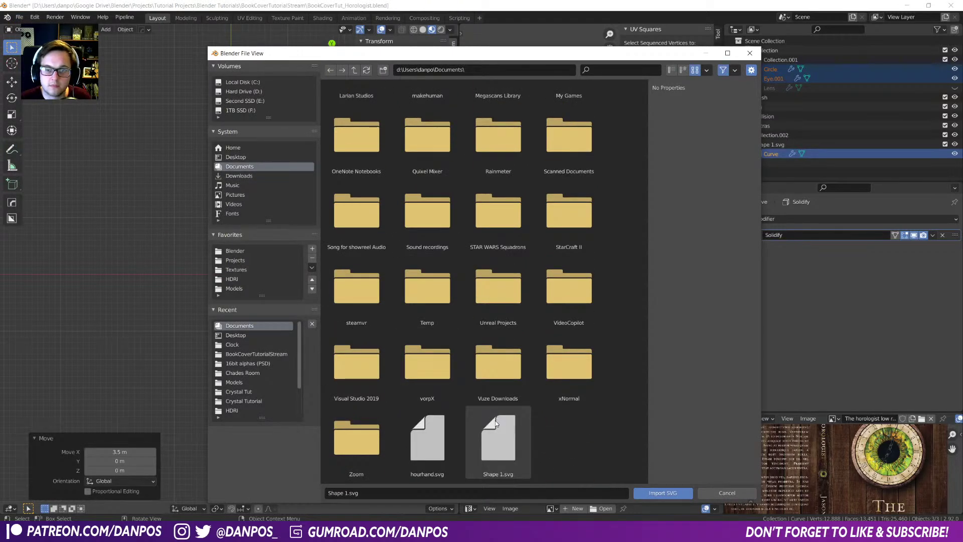
double_click(434, 442)
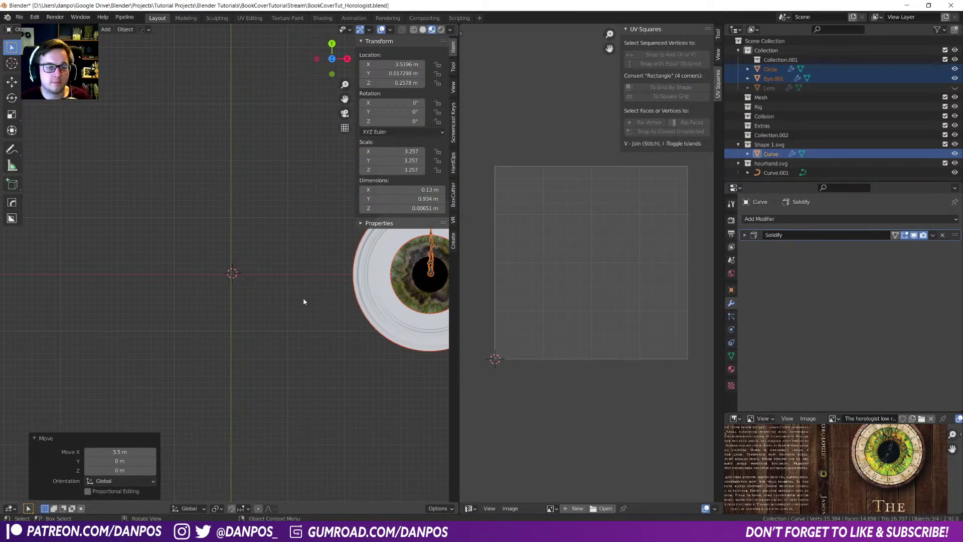
- Select all objects to locate the imported hour hand near the origin and examine the outline of its base
scroll(257, 300, "up", 2)
scroll(256, 300, "up", 8)
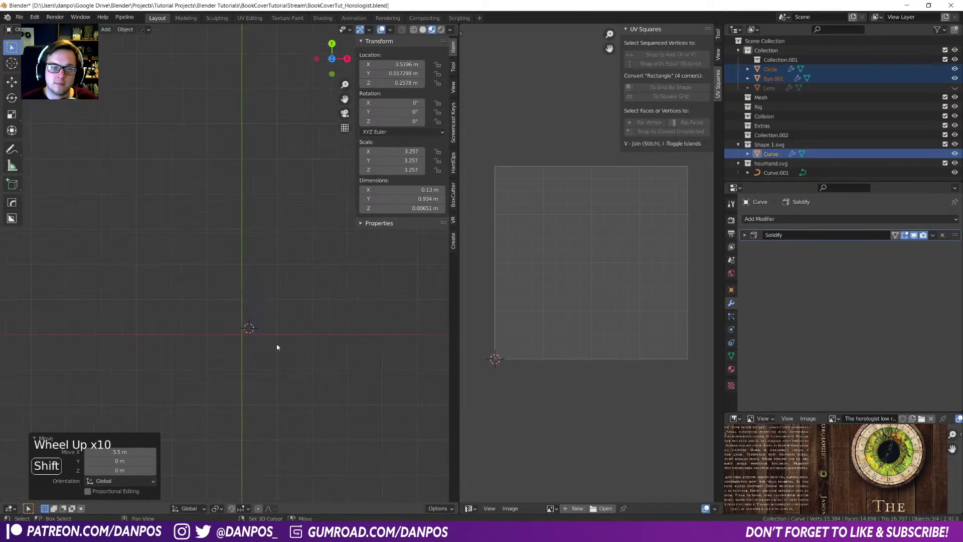
key("a")
key("s")
right_click(320, 359)
scroll(265, 396, "up", 4)
middle_click_drag(266, 396, 196, 271, "shift")
scroll(130, 209, "up", 4)
scroll(202, 311, "up", 5)
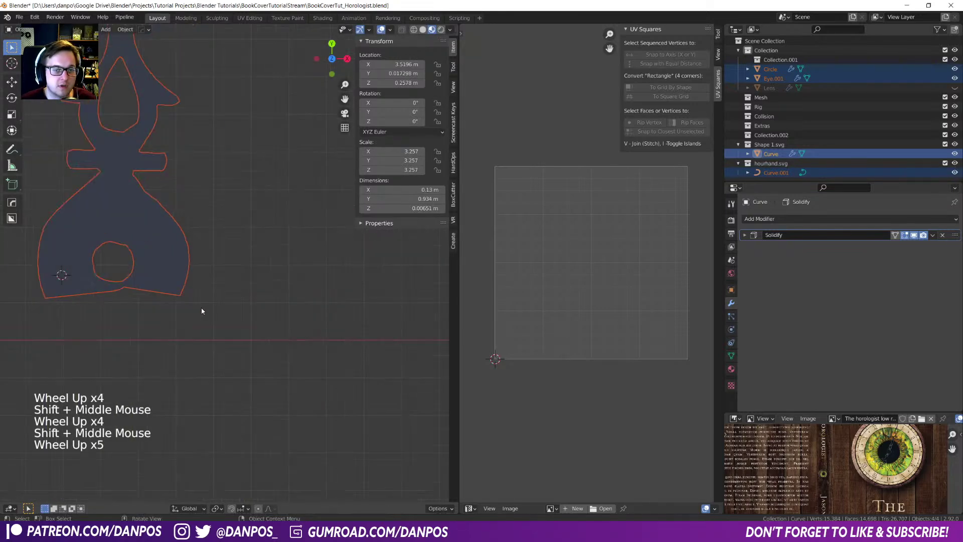
- Switch to Photoshop and examine the base of the Shape 2 hour hand around its centre hole
middle_click_drag(121, 286, 212, 299, "shift")
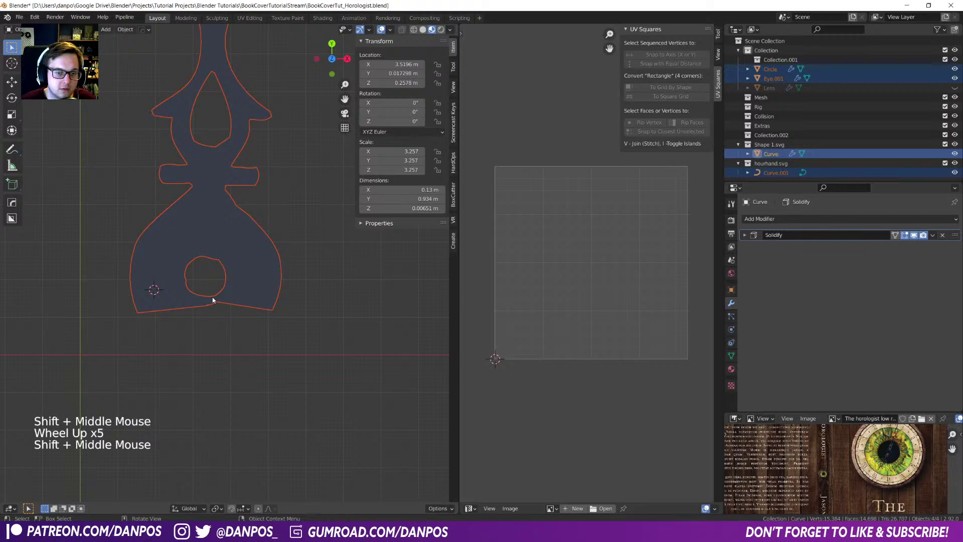
key("alt+Tab")
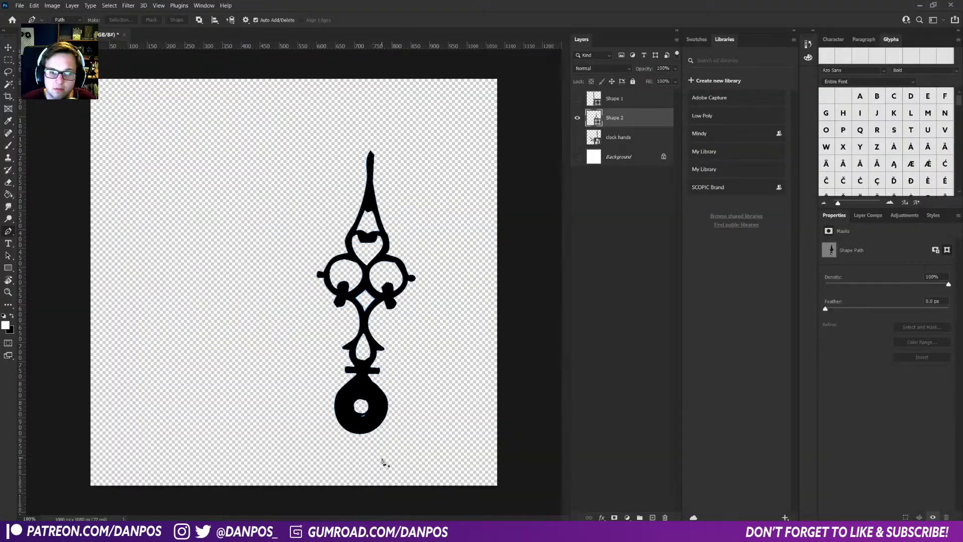
key("z")
left_click_drag(360, 406, 386, 401)
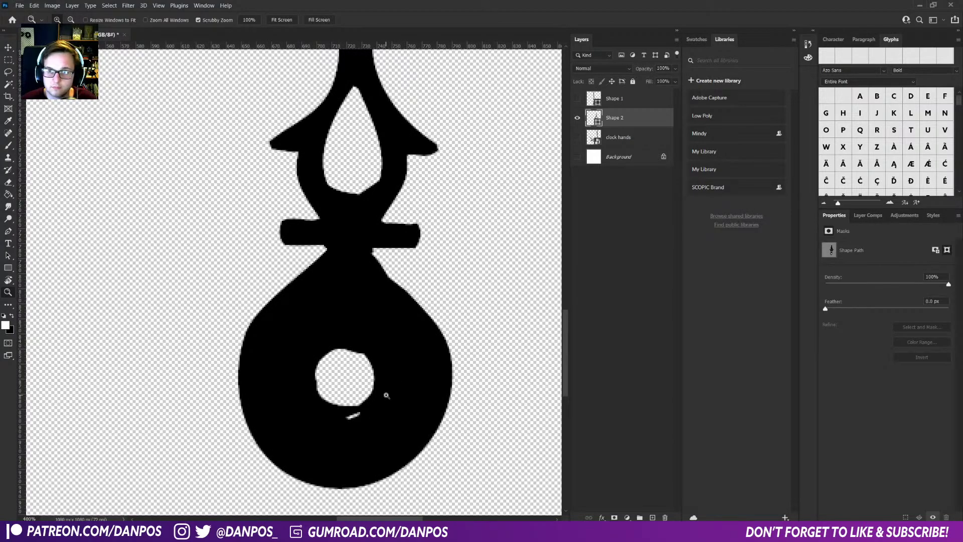
- Hide the Shape 2 layer, then show the clock hands layer and make it the active layer
left_click(577, 117)
left_click(577, 137)
scroll(351, 381, "down", 3)
left_click_drag(328, 406, 314, 375)
key("w")
key("shift+w")
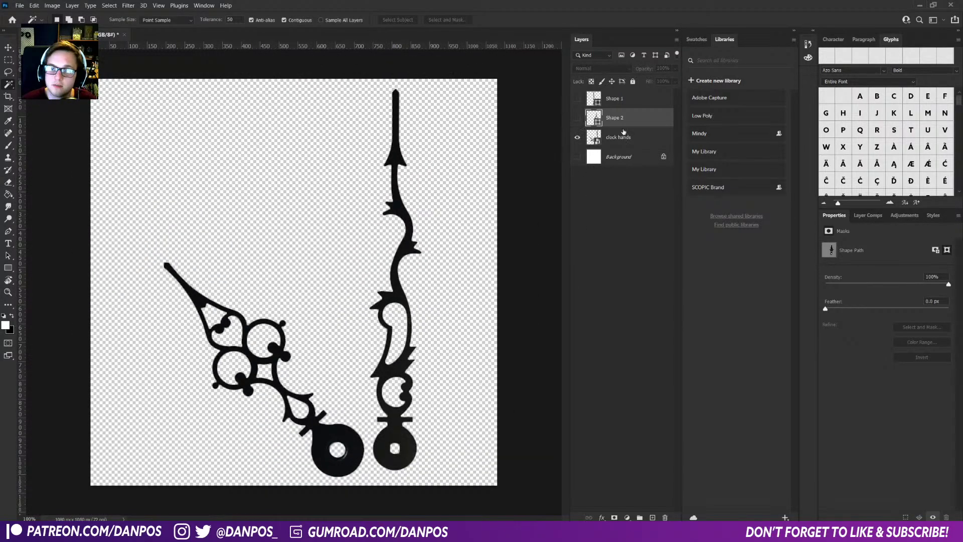
left_click(627, 138)
- Select the tilted hour hand with the Magic Wand and convert the selection into a work path with a 1 pixel tolerance
left_click(358, 455)
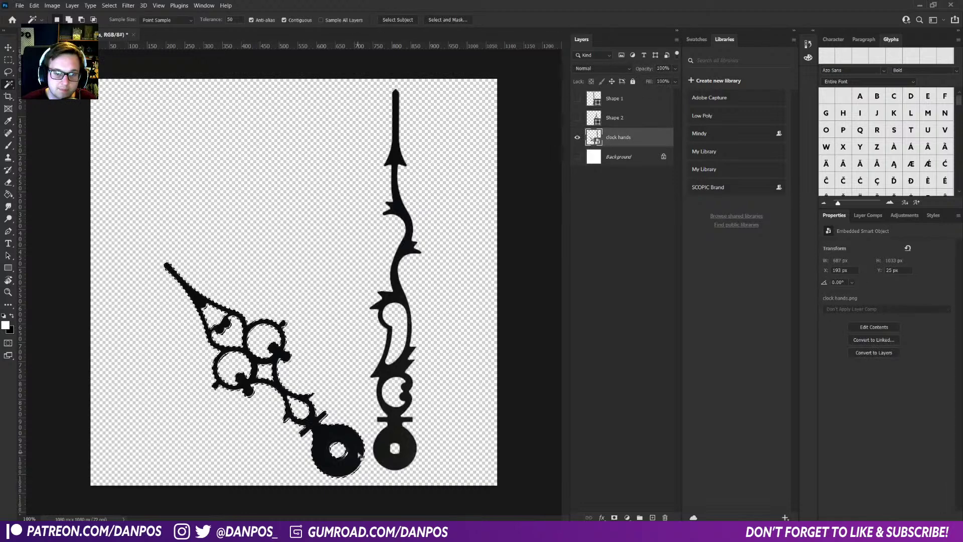
right_click(359, 455)
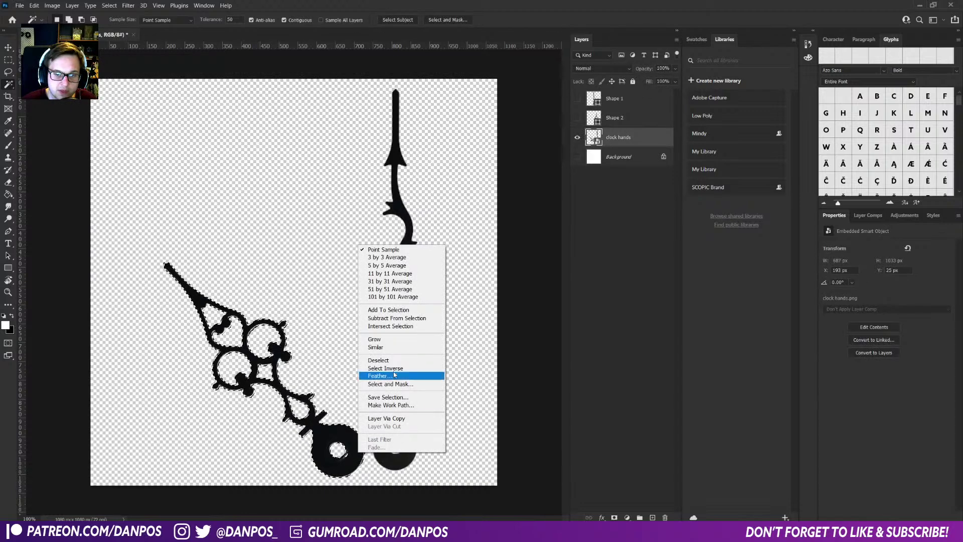
left_click(396, 405)
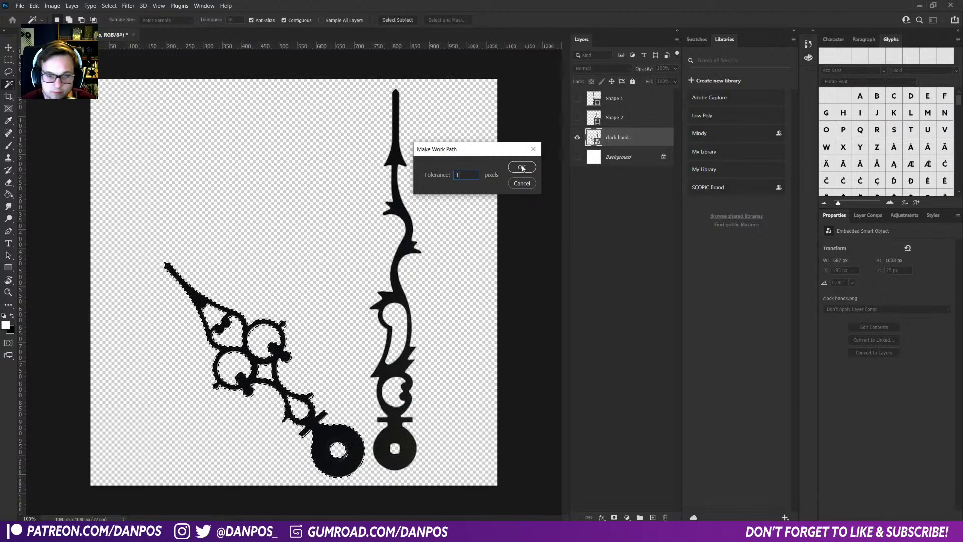
left_click(521, 167)
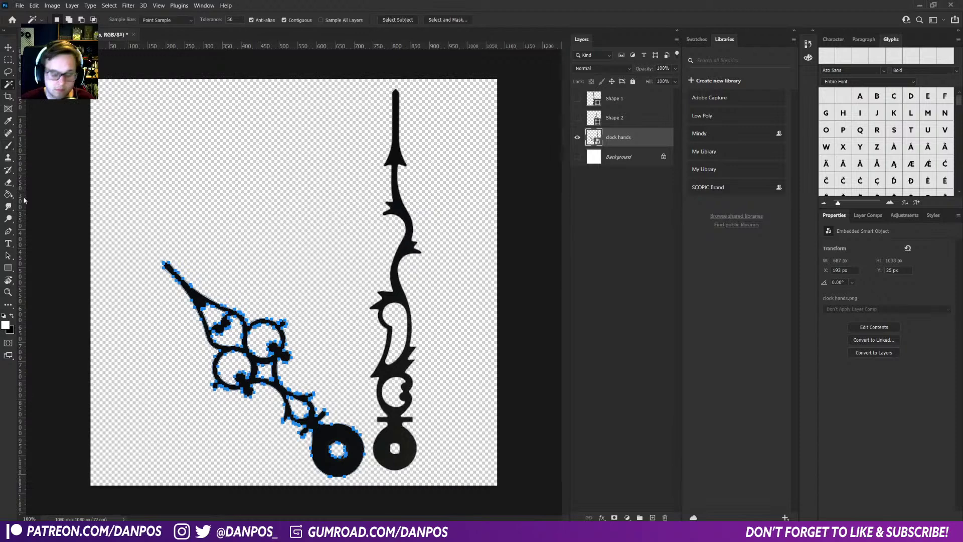
- Turn the work path into a shape layer with a black fill and hide the clock hands layer
key("p")
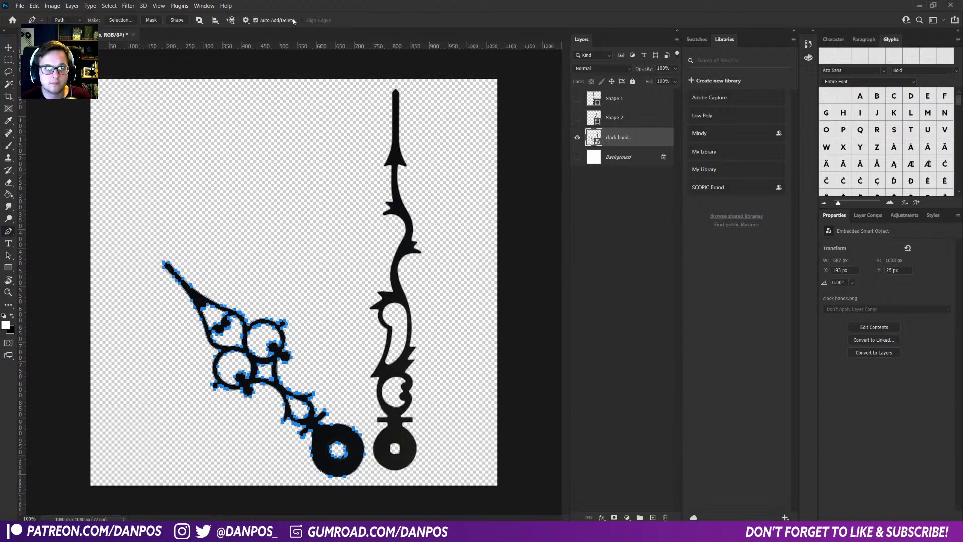
left_click(183, 22)
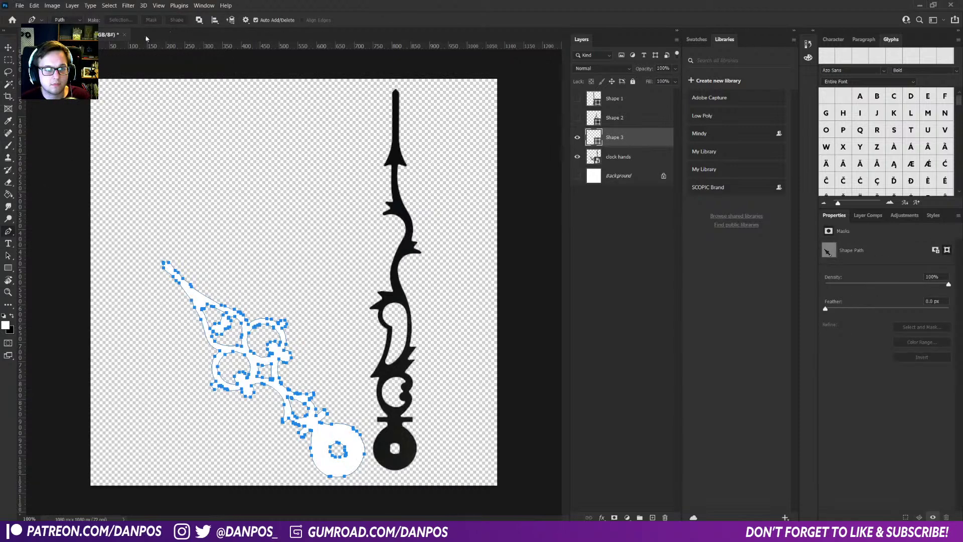
key("u")
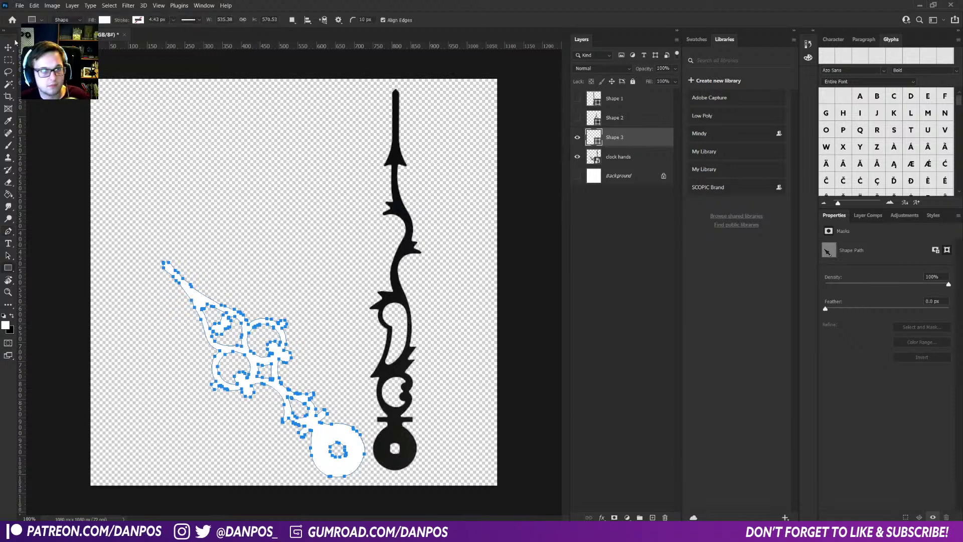
left_click(104, 20)
left_click(46, 70)
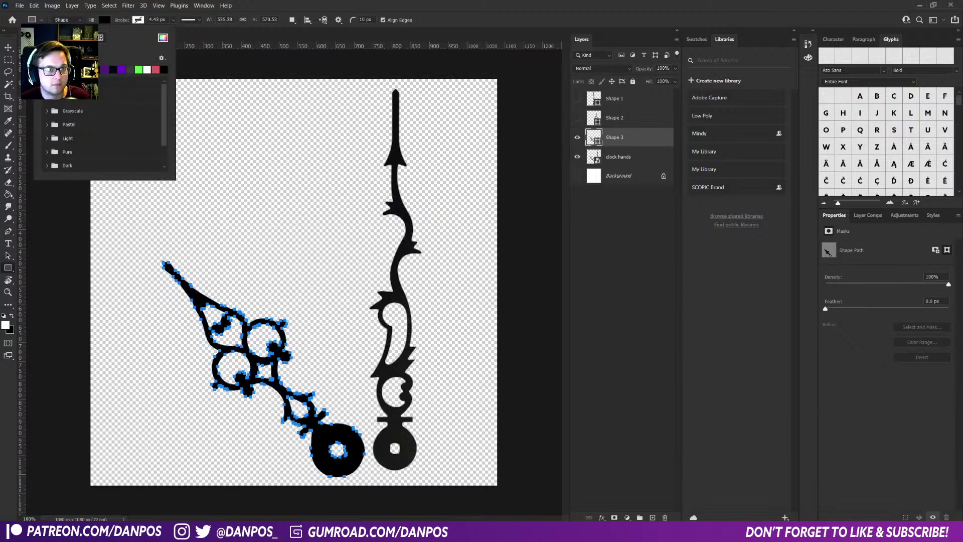
key("v")
left_click(577, 156)
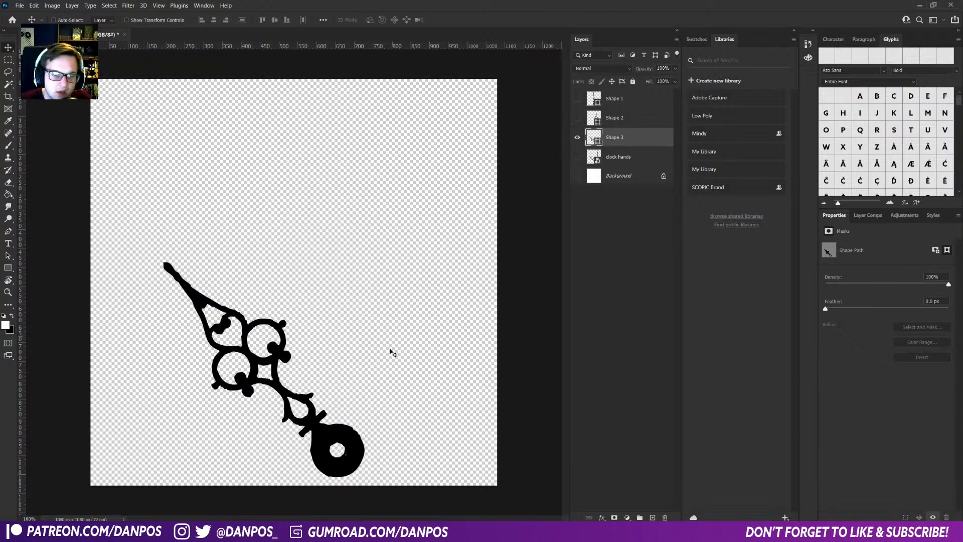
- Undo the new hour hand shape layer and its work path, and clear the selection
key("ctrl+z")
key("ctrl+z")
key("ctrl+z")
key("ctrl+z")
key("ctrl+z")
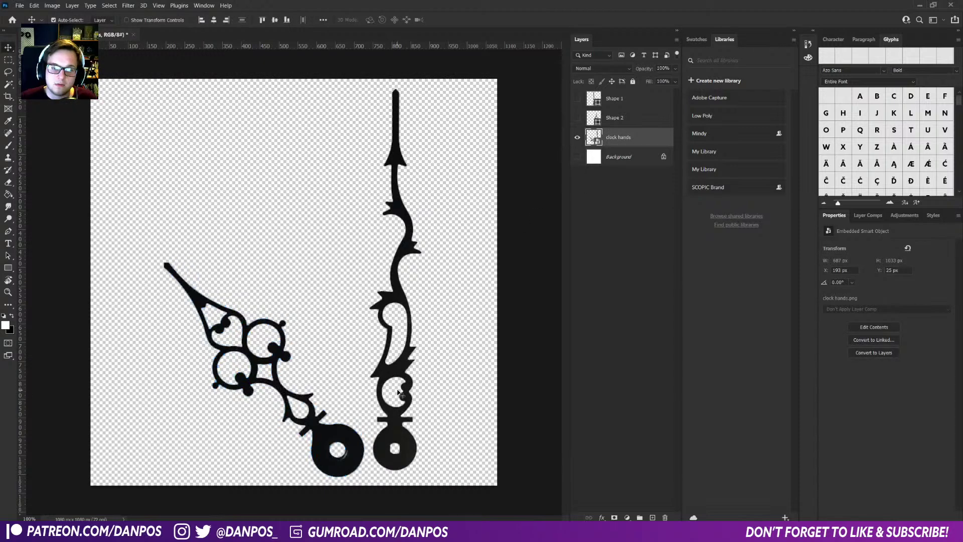
key("ctrl+d")
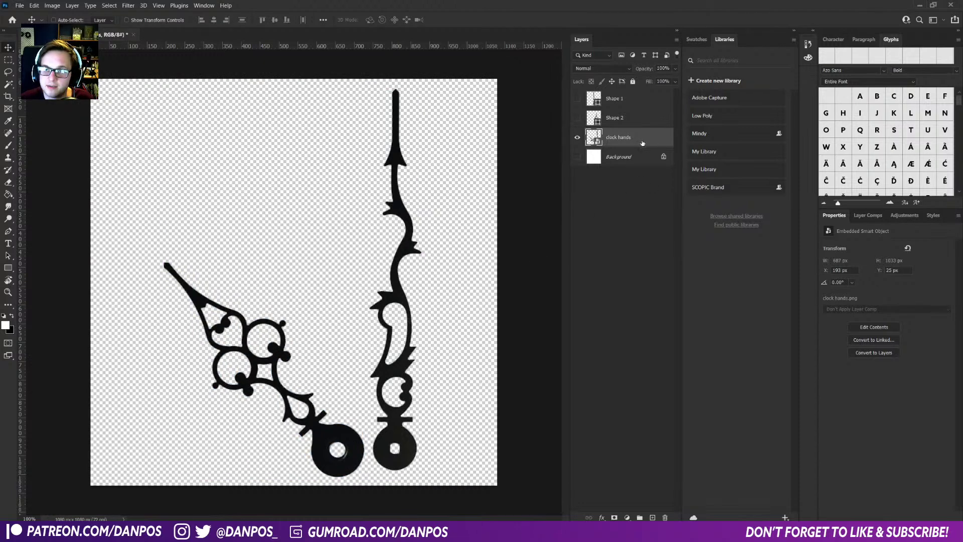
- Select the tilted hour hand with the Magic Wand and convert the selection into a work path with a looser tolerance
key("w")
left_click(358, 452)
right_click(359, 452)
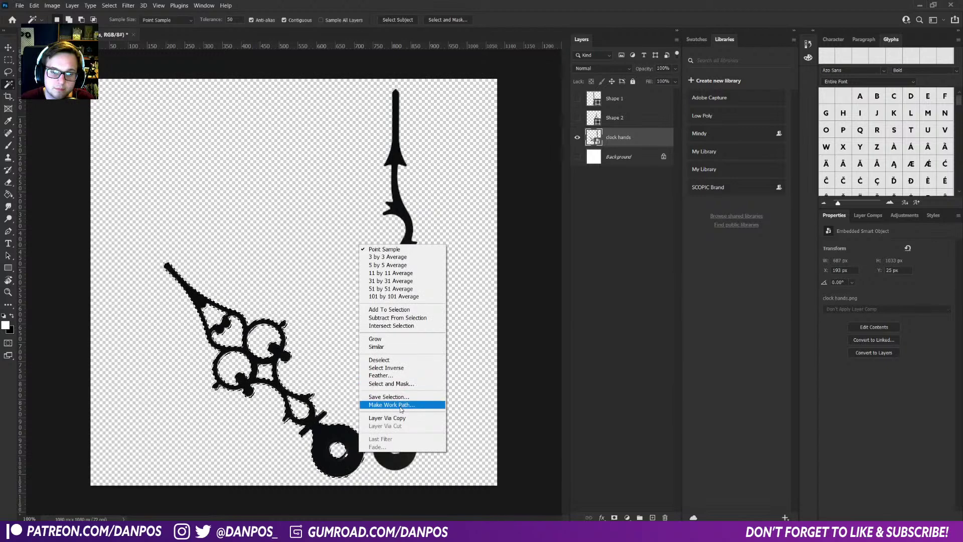
left_click(391, 405)
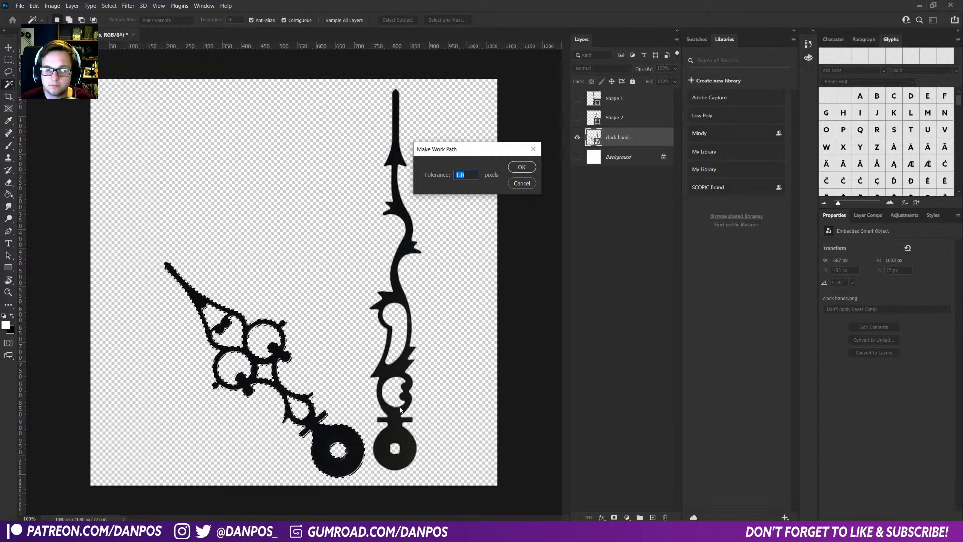
key("Return")
key("ctrl+z")
right_click(359, 412)
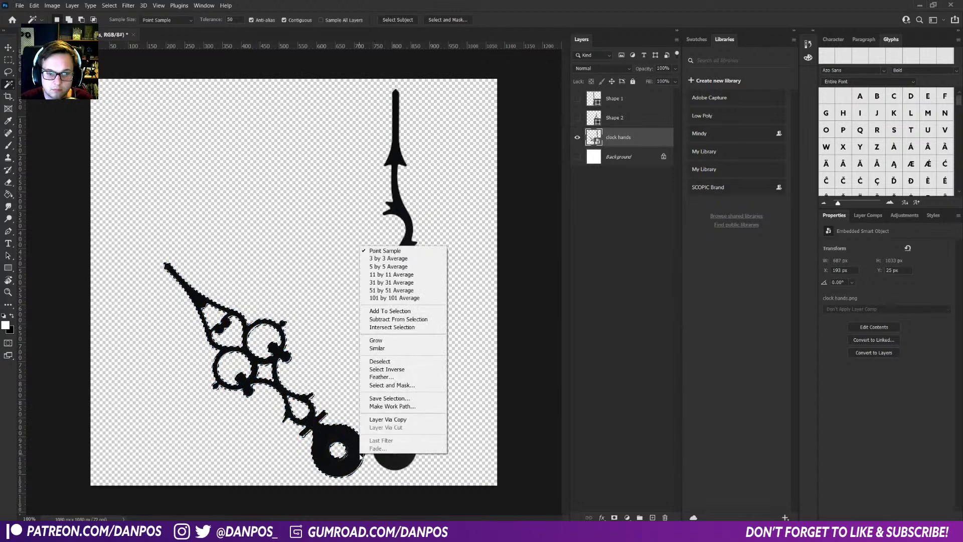
left_click(384, 406)
key("Return")
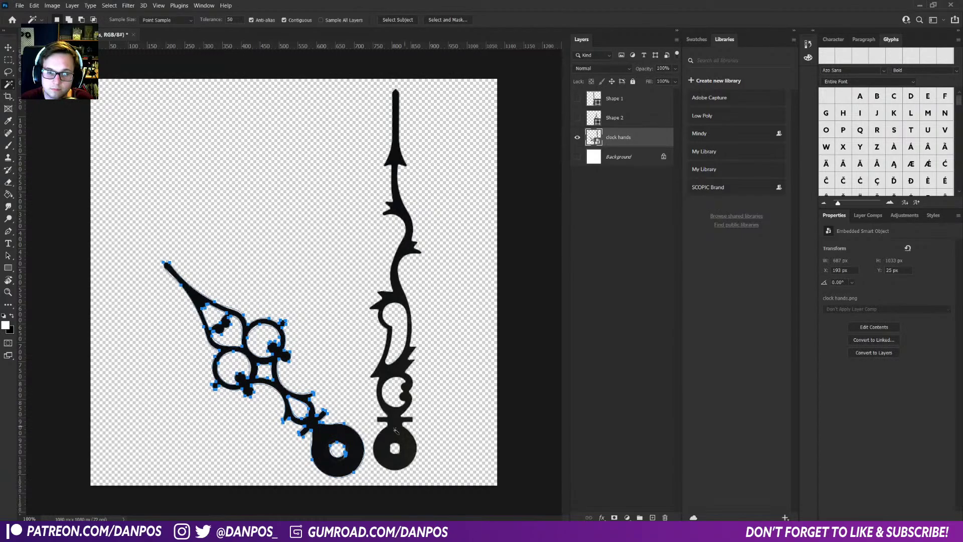
- Examine how the work path follows the hour hand's base, its centre hole and the bright sliver beside the hole
key("z")
left_click_drag(341, 456, 393, 408)
scroll(389, 415, "down", 5)
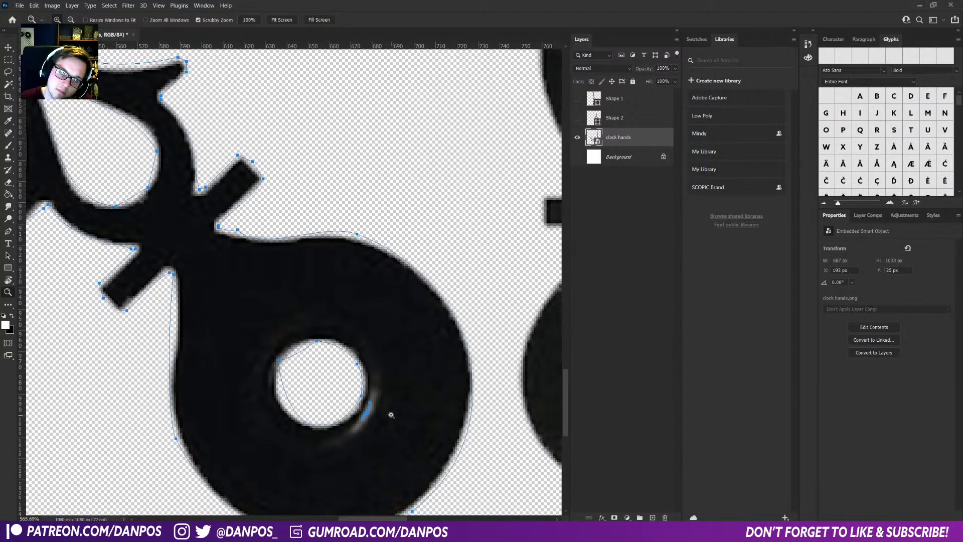
scroll(385, 375, "down", 3, "alt")
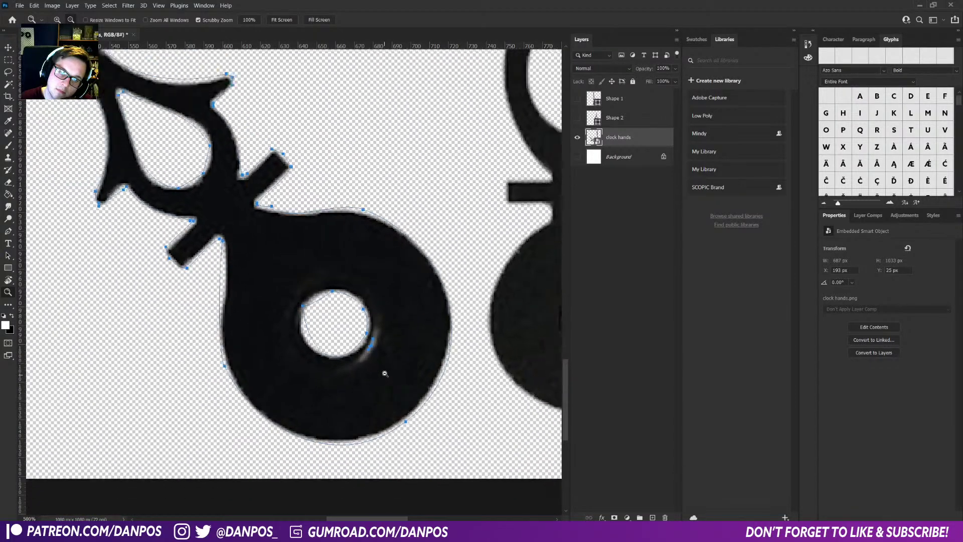
key("v")
key("z")
scroll(386, 366, "up", 8, "alt")
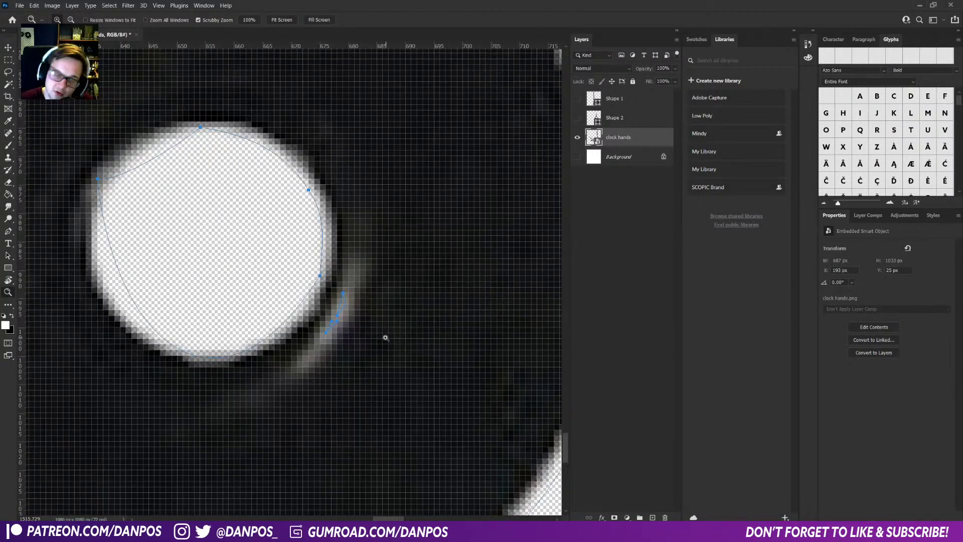
key("p")
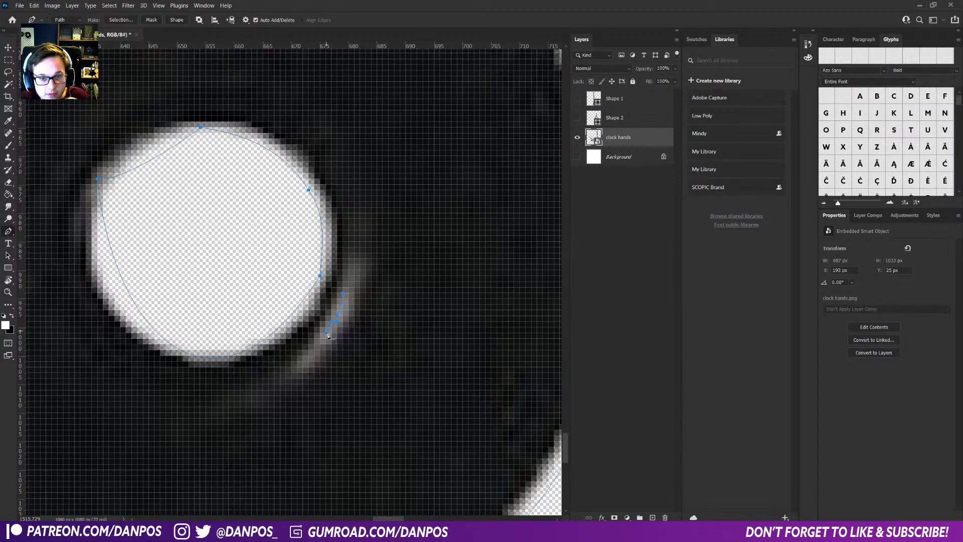
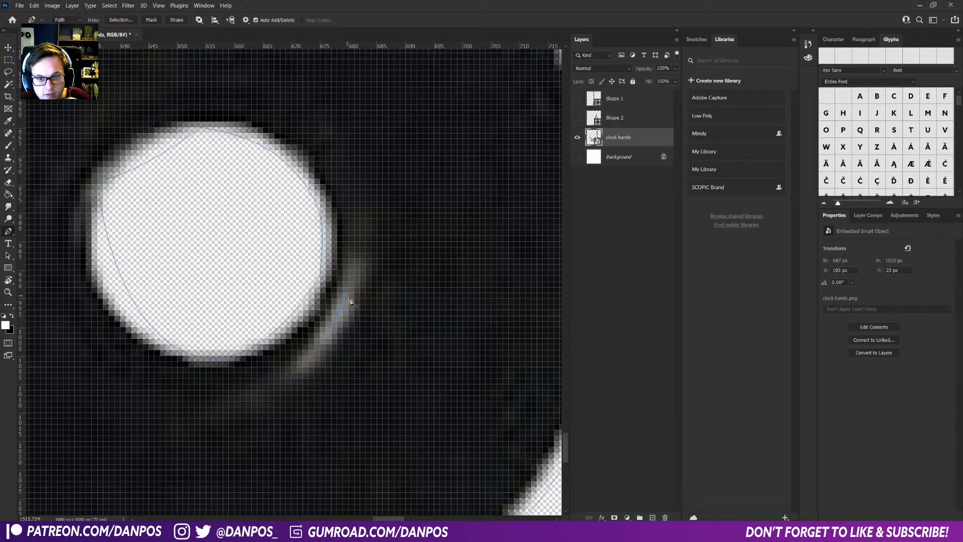
scroll(360, 341, "down", 1)
key("z")
left_click(358, 345, "alt")
left_click(358, 346, "alt")
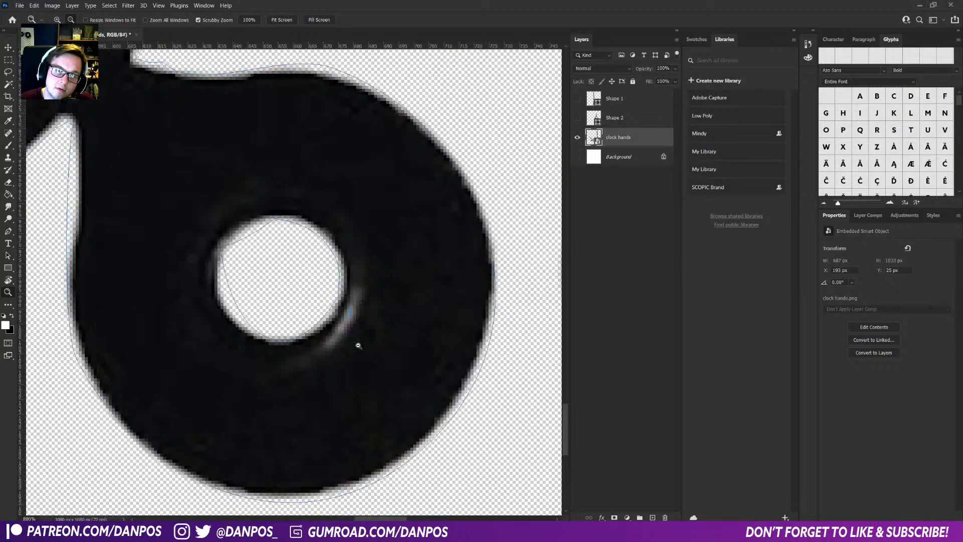
left_click(358, 345, "alt")
left_click(358, 345, "alt")
left_click(358, 345, "alt")
left_click(358, 346, "alt")
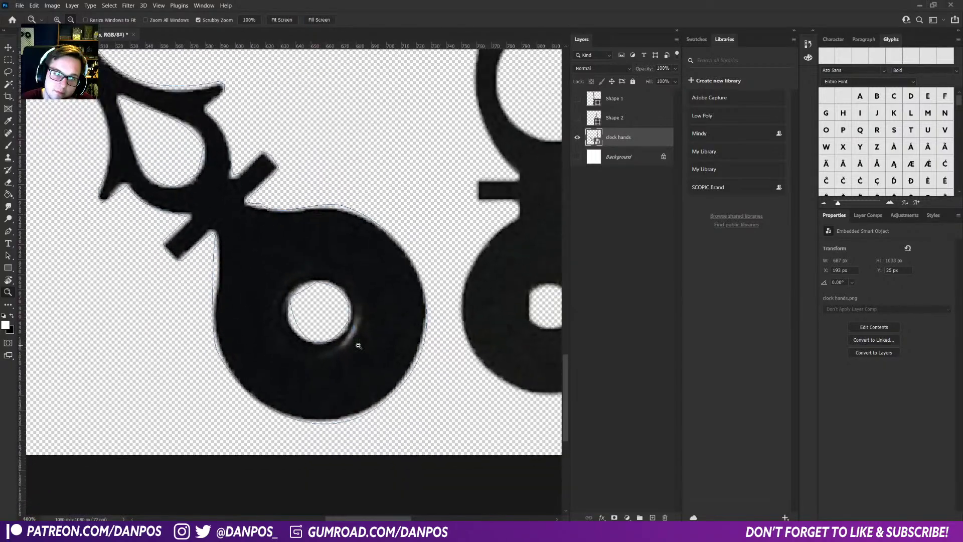
left_click(358, 345, "alt")
left_click(358, 346, "alt")
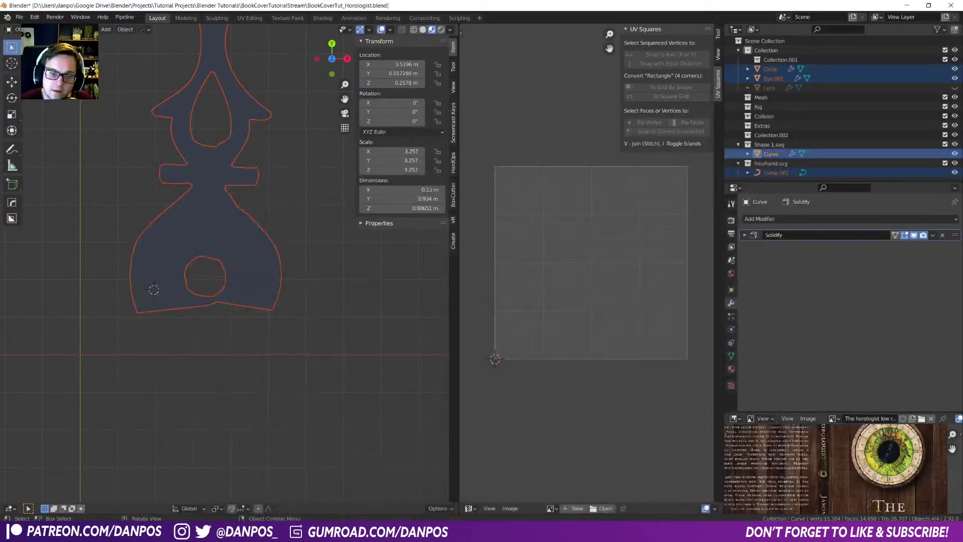
- Switch back to Blender and delete the small stray spline below the centre hole of the imported hour hand curve in Edit Mode
left_click(241, 290)
key("Tab")
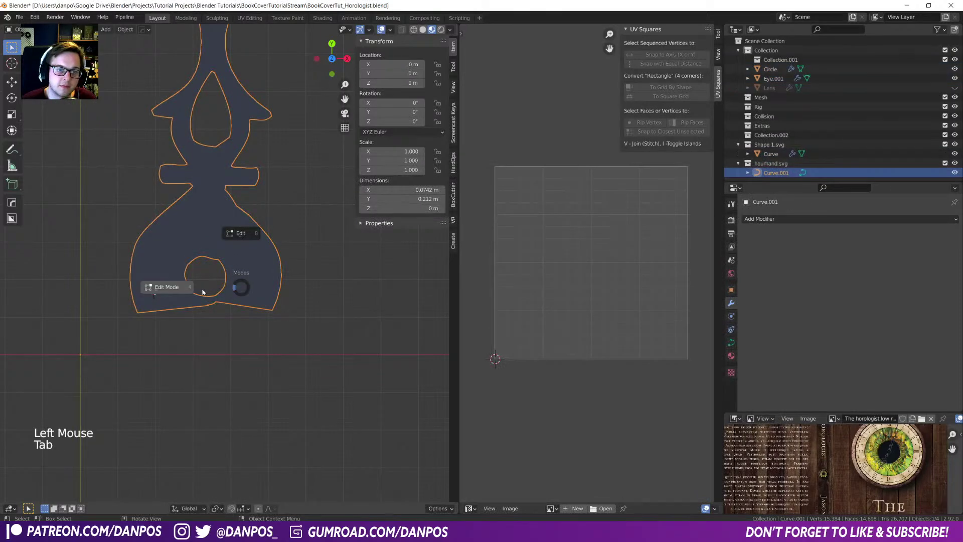
left_click(207, 303)
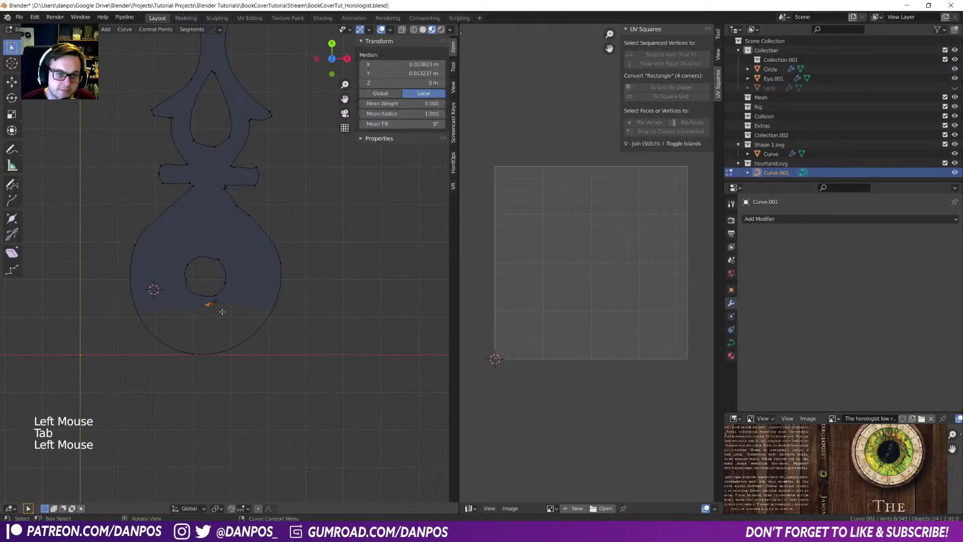
scroll(222, 313, "up", 9)
middle_click_drag(208, 415, 301, 350, "shift")
left_click_drag(300, 377, 211, 314)
key("x")
left_click(211, 307)
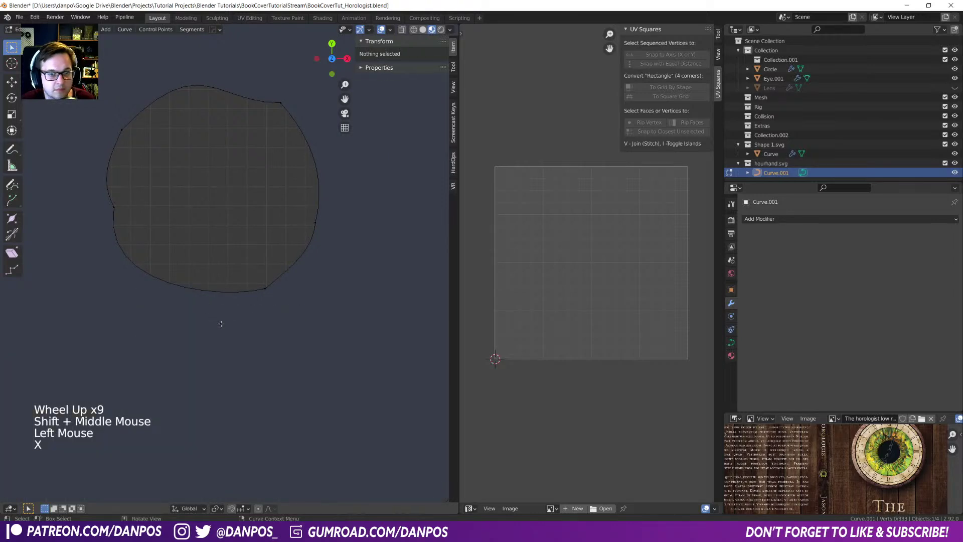
scroll(269, 390, "down", 5)
middle_click_drag(218, 231, 230, 294, "shift")
left_click(237, 260, "alt")
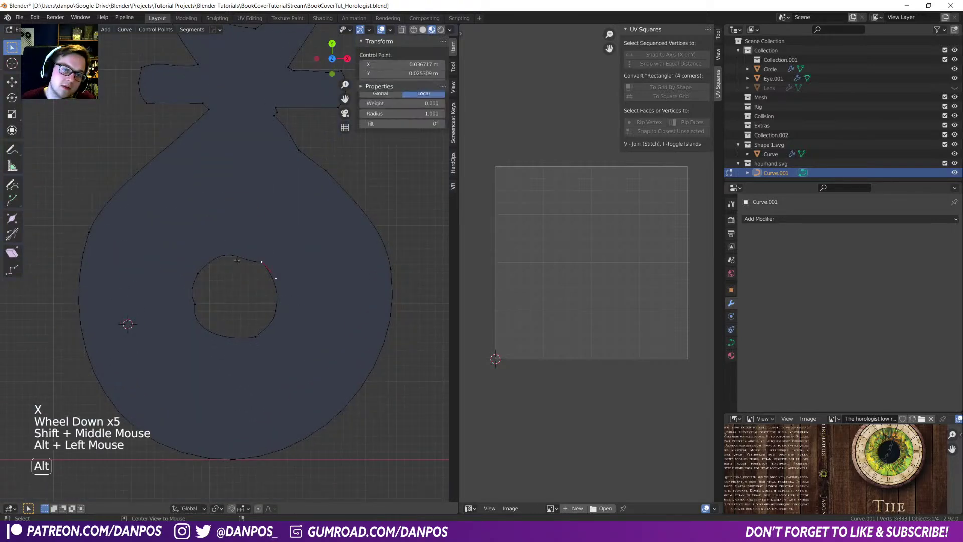
left_click(279, 311, "alt+shift")
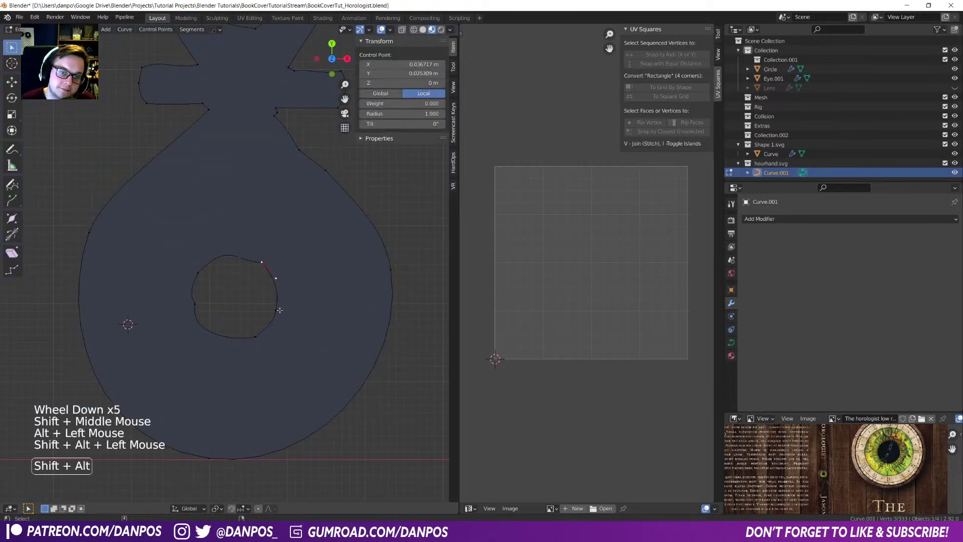
left_click(197, 302, "alt+shift")
left_click(198, 274, "alt+shift")
right_click(199, 282)
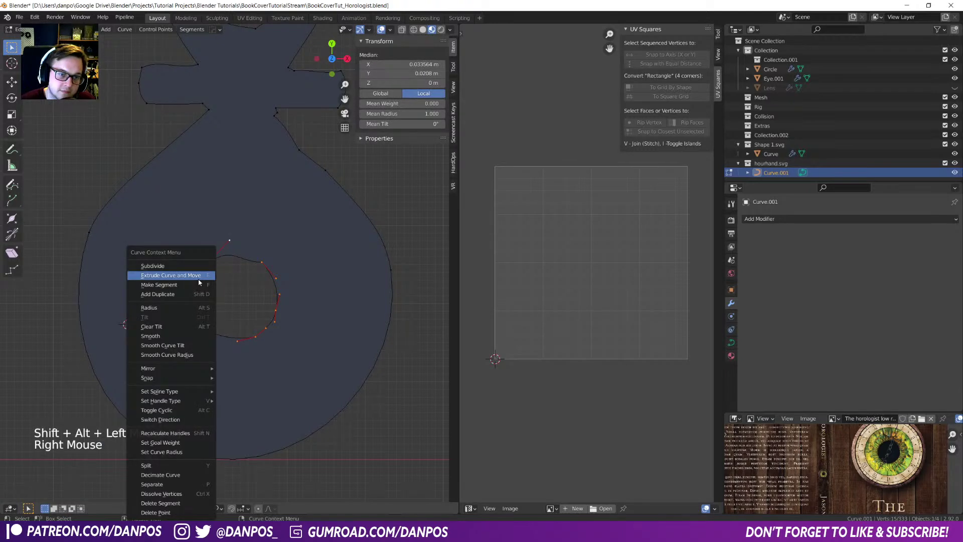
- Move the upper handle of the control point on the hole's left edge about 0.0006 m in X and 0.0007 m in Y
left_click(196, 304)
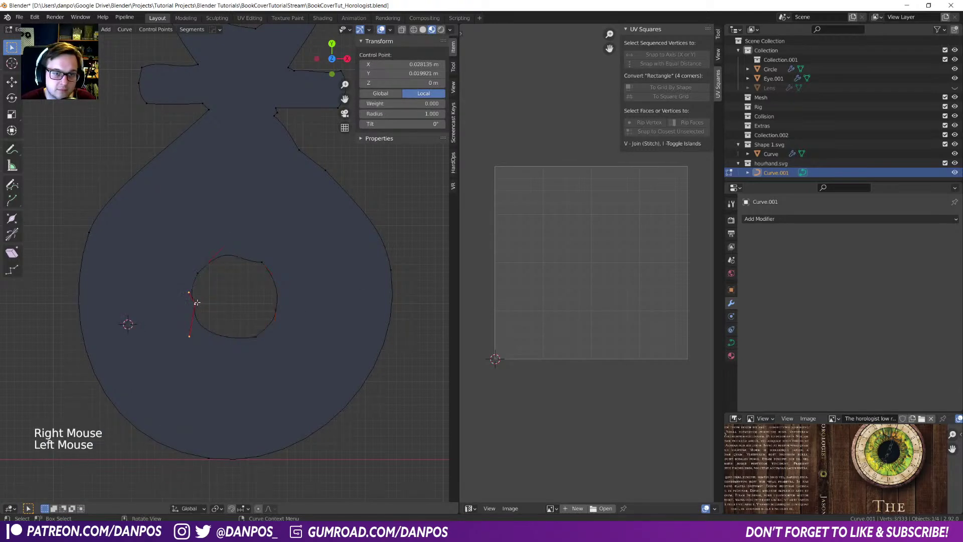
left_click(196, 289)
key("g")
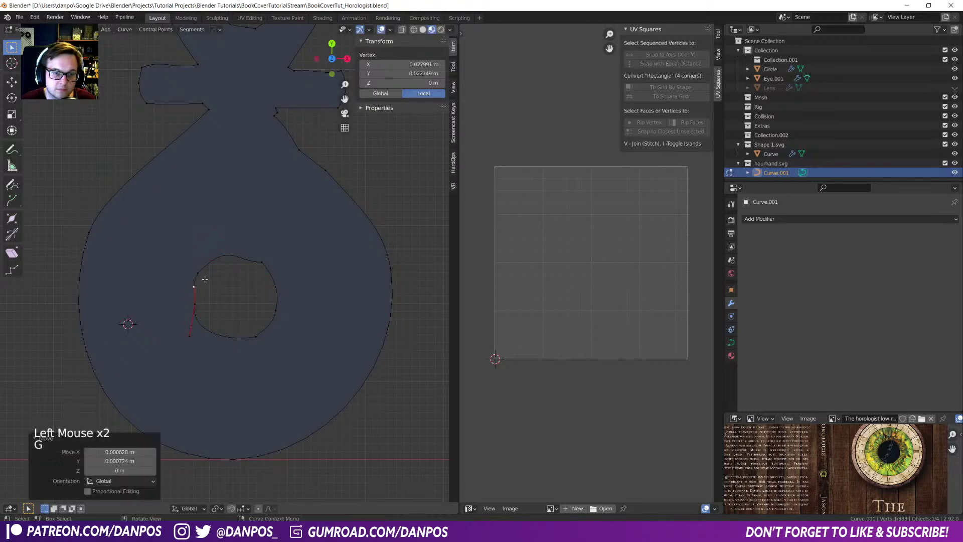
- Move the control point on the hole's left edge and its lower handle outward, and shift the upper-left point about 0.001 m outward
left_click(201, 281)
key("g")
left_click(189, 335)
key("g")
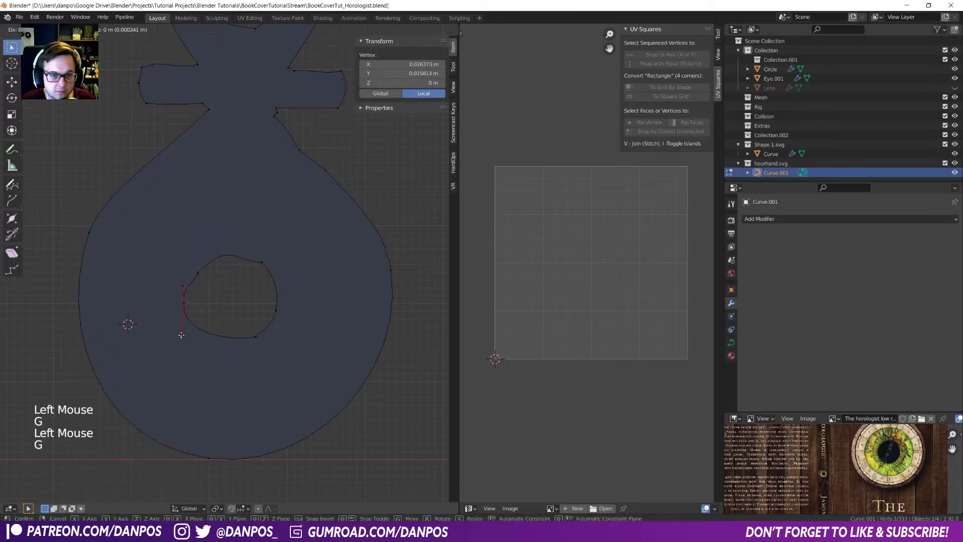
left_click(188, 332)
left_click(197, 274)
key("g")
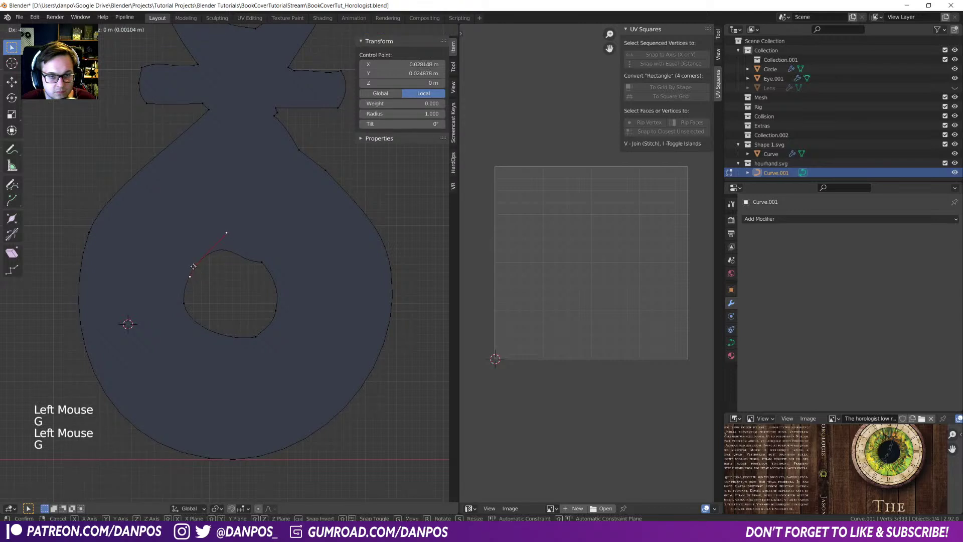
left_click(194, 266)
- Move the hole's right-hand upper control point about 0.0012 m in X and -0.0013 m in Y, and shift its upper neighbour outward
left_click(253, 260)
key("g")
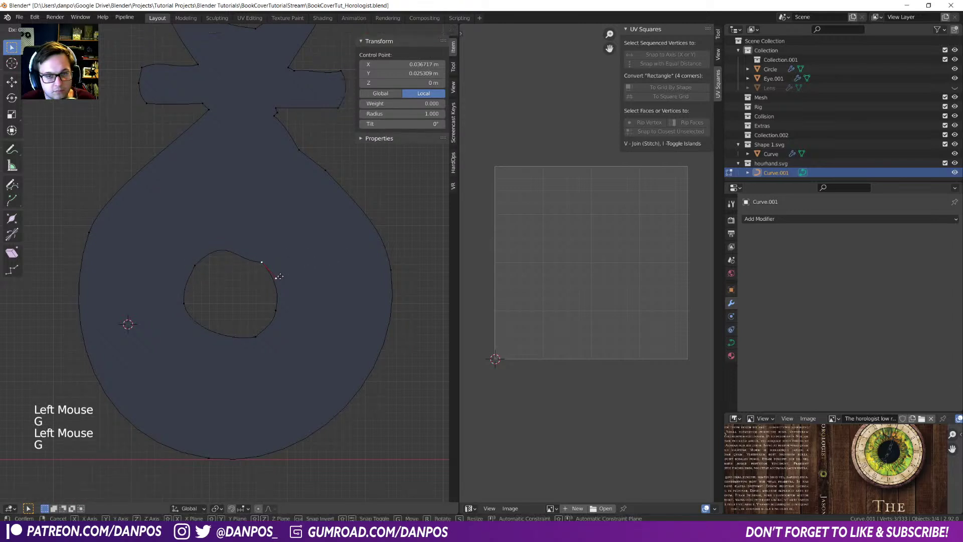
left_click(288, 285)
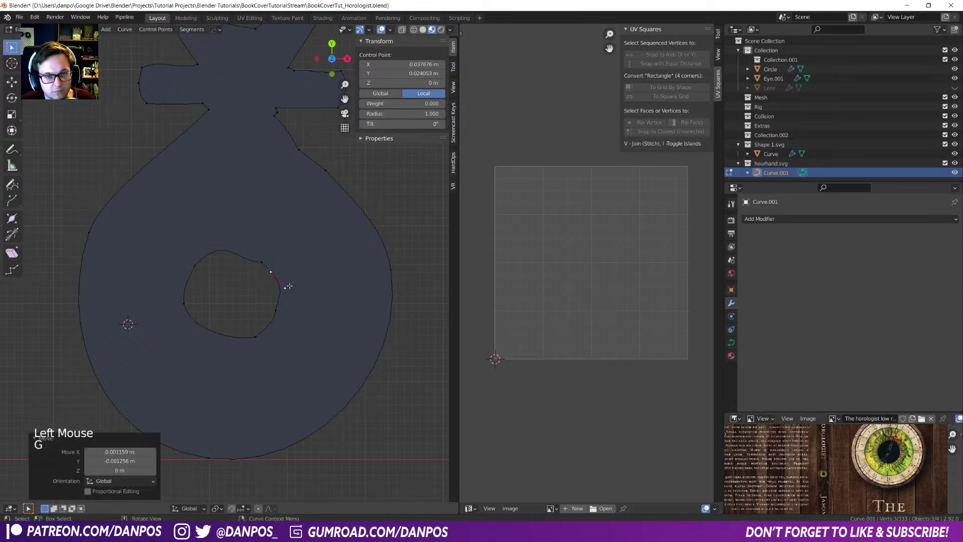
left_click(260, 263)
key("g")
left_click(254, 253)
- Try to merge the two neighbouring control points on the hole's upper-right edge
left_click(255, 252)
left_click(256, 252, "shift")
left_click(256, 252)
left_click(270, 270, "shift")
left_click(266, 245, "shift")
key("m")
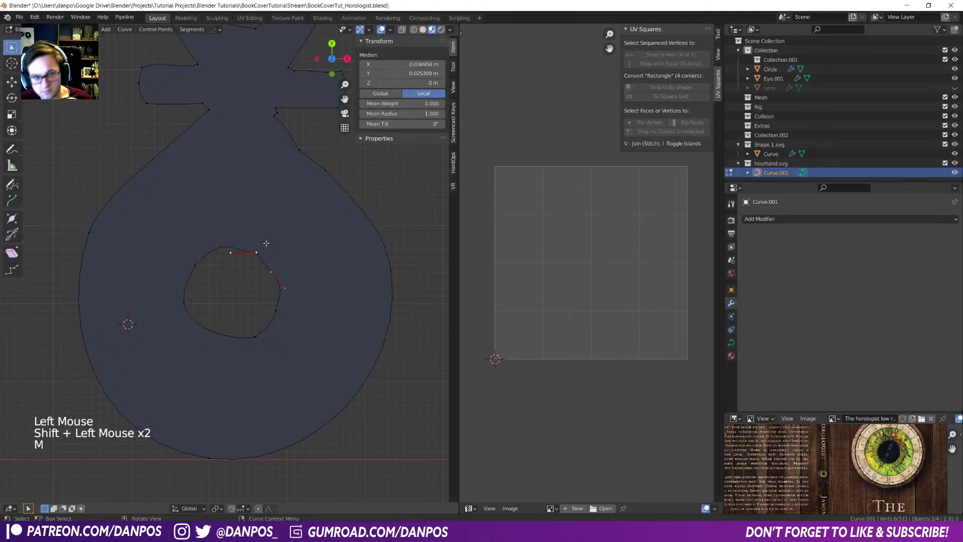
left_click(271, 273)
left_click(257, 253, "shift")
right_click(259, 252)
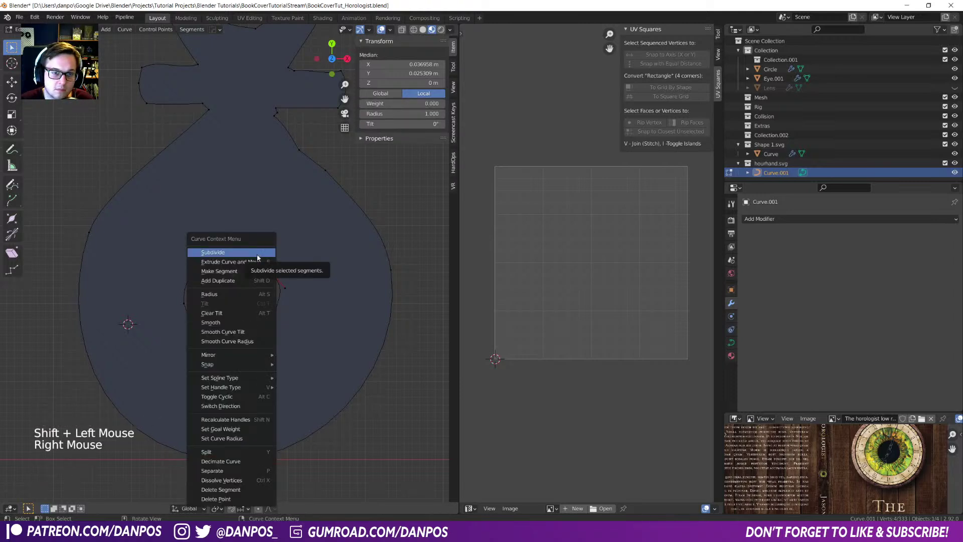
mouse_move(253, 364)
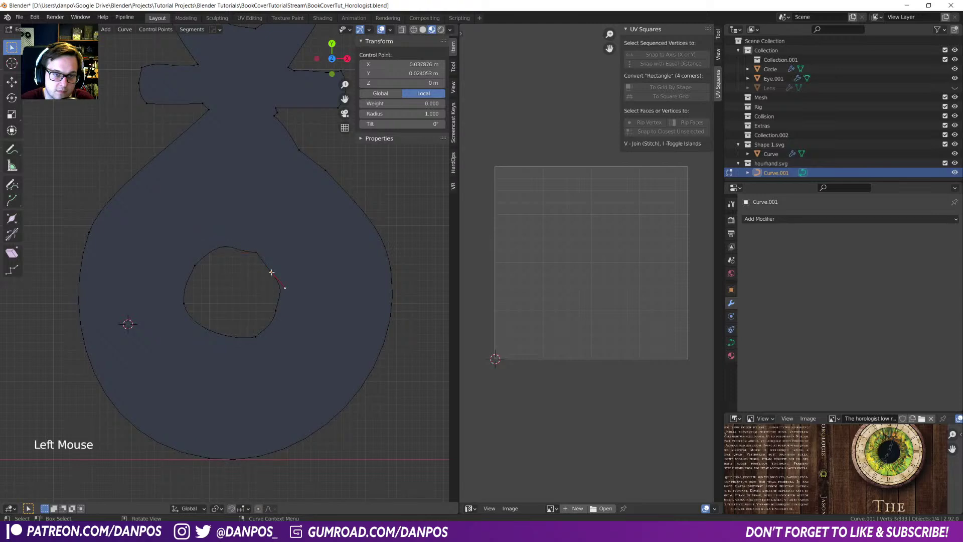
- Delete the lower of the hole's two upper-right control points and set the remaining point's handle type to Automatic
key("x")
left_click(275, 278)
key("x")
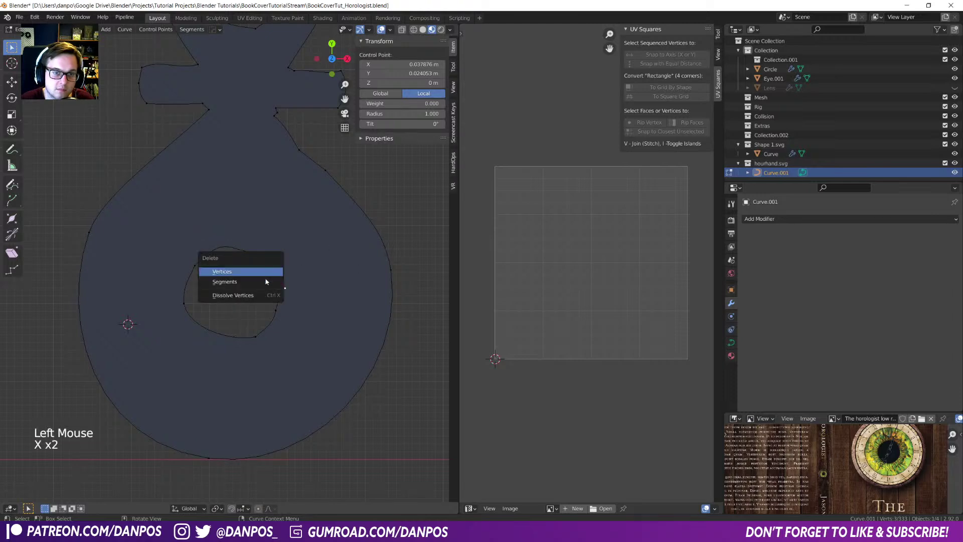
left_click(268, 270)
left_click(259, 253)
right_click(260, 255)
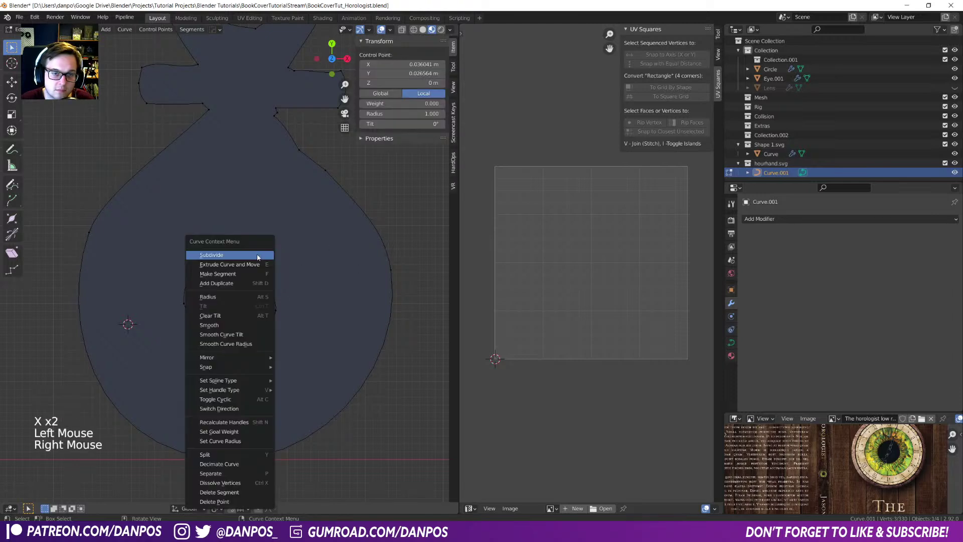
right_click(267, 256)
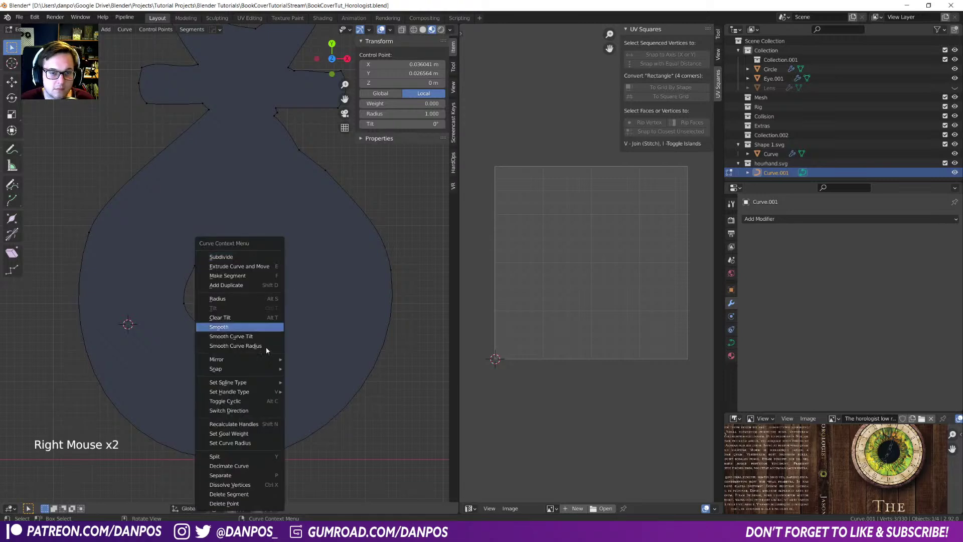
mouse_move(266, 396)
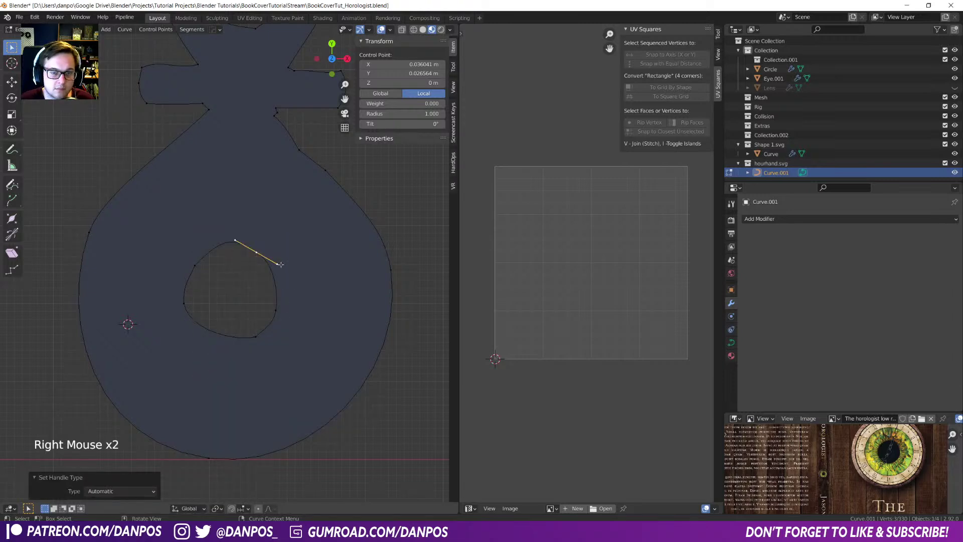
- Scale the upper-right control point's handles to 0.888 and move the point slightly outward to round the hole
key("s")
left_click(351, 335)
key("g")
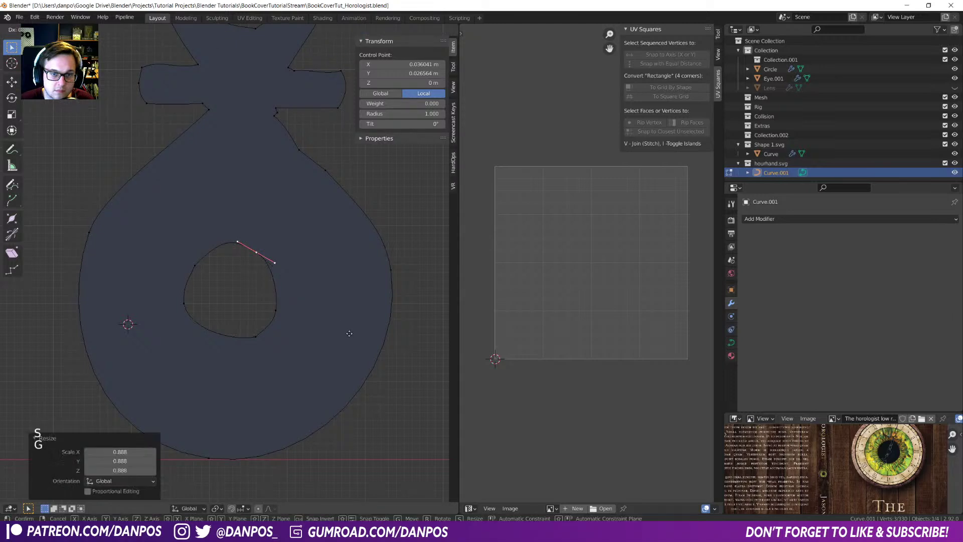
left_click(356, 338)
- Adjust the handles of the hole's bottom control point, including a rotation of about 19.2°, and nudge the point on its right edge
left_click(237, 338)
key("g")
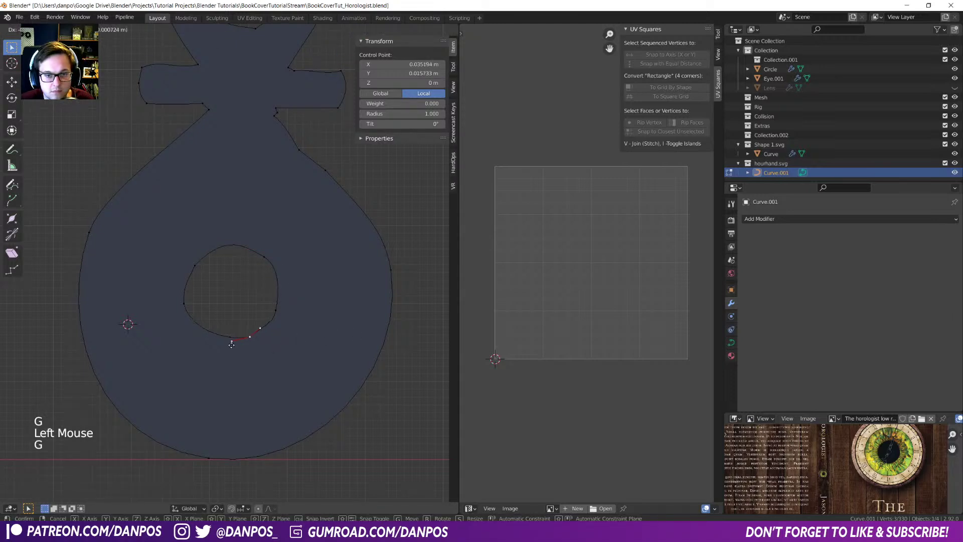
left_click(259, 329)
key("r")
left_click(265, 334)
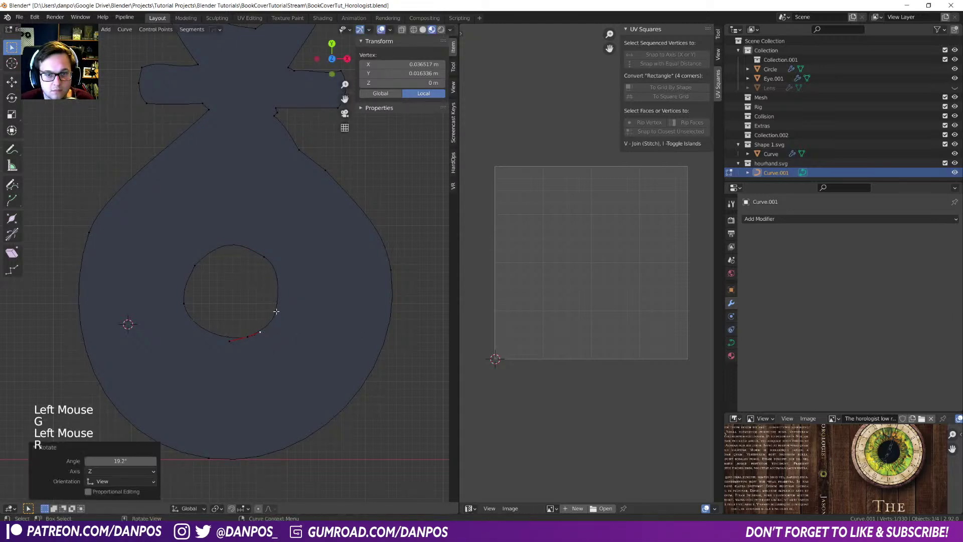
left_click(279, 306)
key("g")
left_click(281, 304)
key("Tab")
- Nudge the control point on the right edge of the hour hand's narrow blade and delete the extra point just right of the tip
scroll(234, 243, "down", 5)
scroll(233, 243, "down", 5)
middle_click_drag(246, 153, 228, 211, "shift")
middle_click_drag(222, 171, 220, 217, "shift")
scroll(224, 240, "up", 8)
middle_click_drag(130, 238, 204, 271, "shift")
key("Tab")
key("Tab")
left_click(208, 250)
key("g")
left_click(223, 238)
key("x")
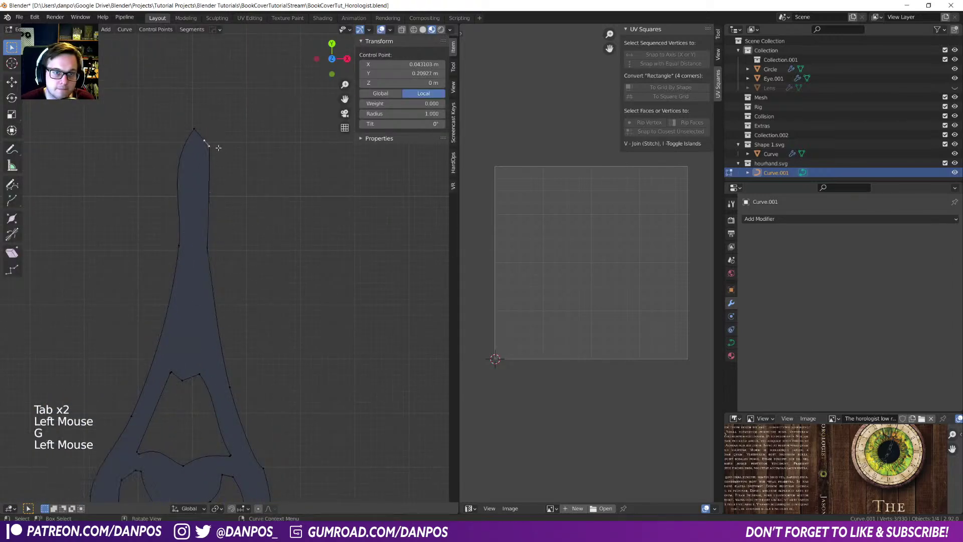
left_click(216, 146)
- Move the control point on the blade's left edge and the middle notch point above the triangular opening, and leave Edit Mode
left_click(180, 246)
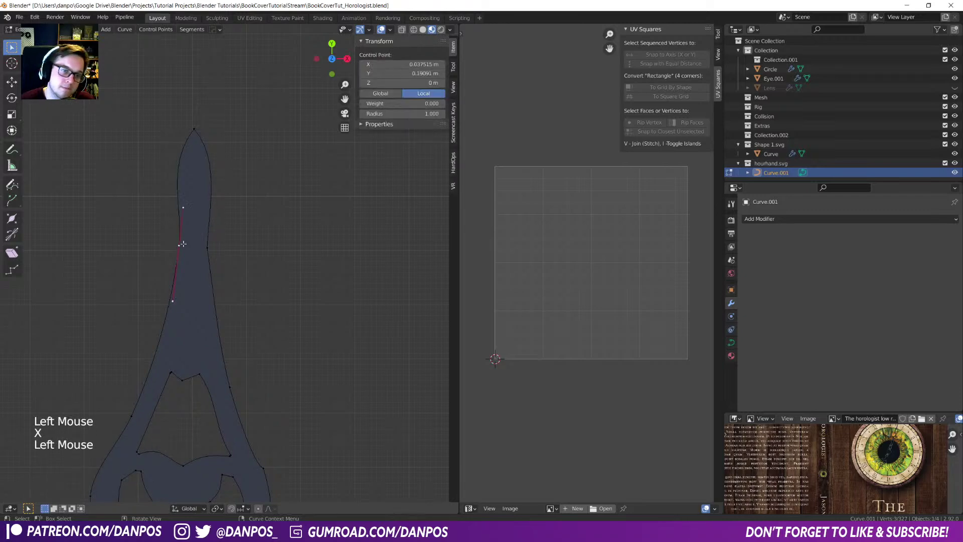
key("g")
left_click(186, 264)
left_click(182, 378)
key("g")
left_click(187, 384)
scroll(185, 382, "down", 9)
middle_click_drag(206, 346, 189, 311, "shift")
key("Tab")
- Scale the whole hour hand curve by about 2.963
scroll(313, 307, "down", 15)
middle_click_drag(307, 307, 233, 312, "shift")
key("s")
left_click(357, 320)
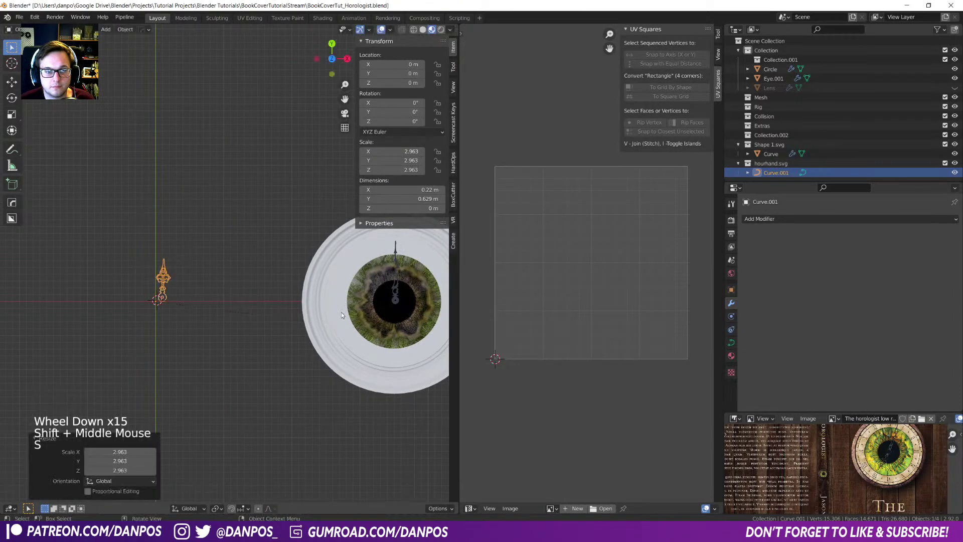
- Convert the hour hand curve to a mesh
scroll(146, 332, "up", 5)
middle_click_drag(146, 332, 288, 241, "shift")
scroll(242, 293, "up", 9)
middle_click_drag(241, 293, 223, 298, "shift")
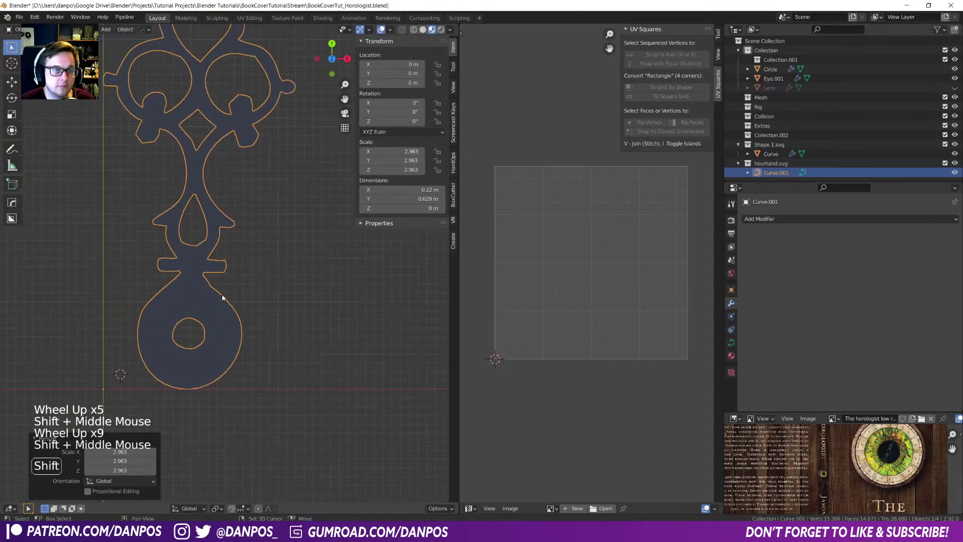
left_click(125, 29)
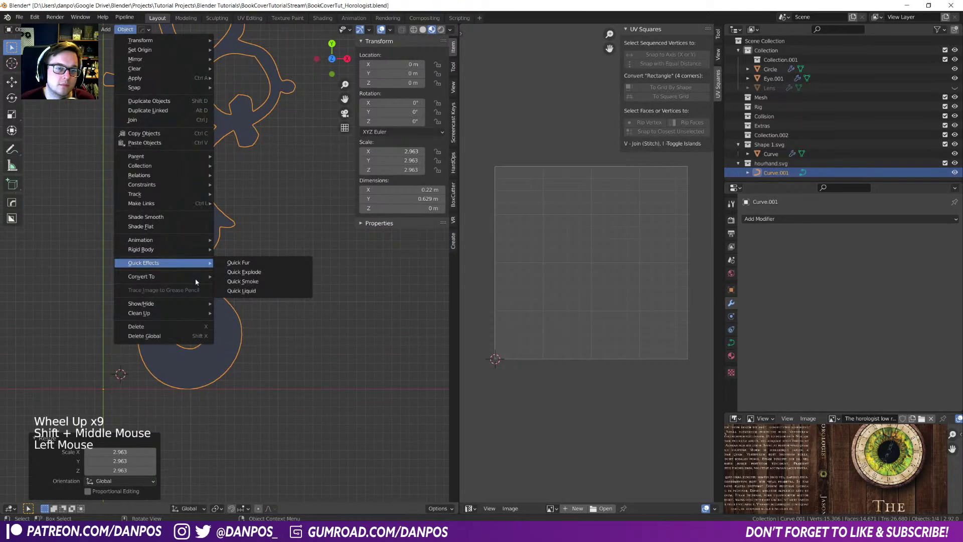
mouse_move(198, 277)
left_click(256, 286)
- Select matching outline edges on both sides of the hour hand's round base and snap the 3D cursor to the selection
middle_click_drag(221, 335, 186, 317, "shift")
key("Tab")
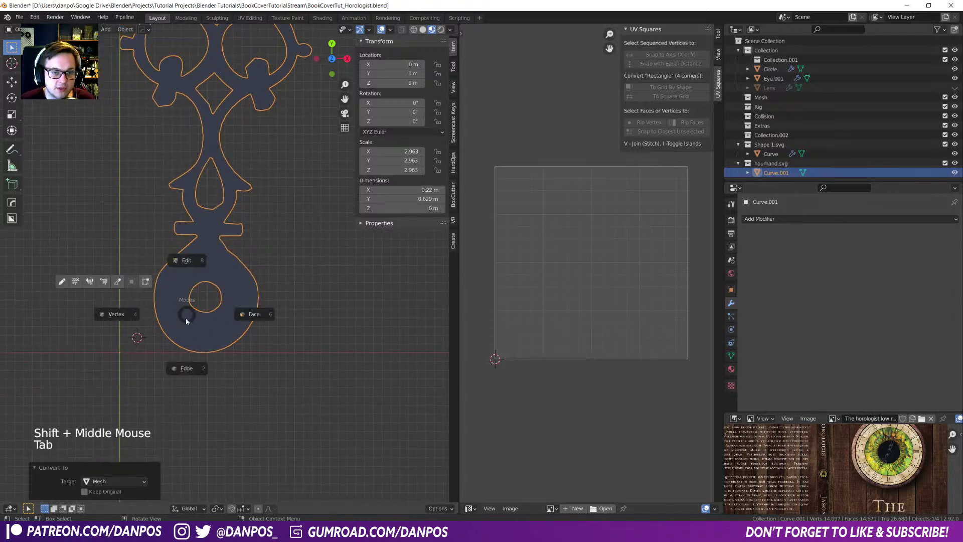
left_click(181, 381)
scroll(150, 333, "up", 4)
middle_click_drag(150, 333, 152, 293, "shift")
left_click(139, 284)
left_click(137, 318, "shift")
left_click(346, 312, "shift")
left_click(350, 286, "shift")
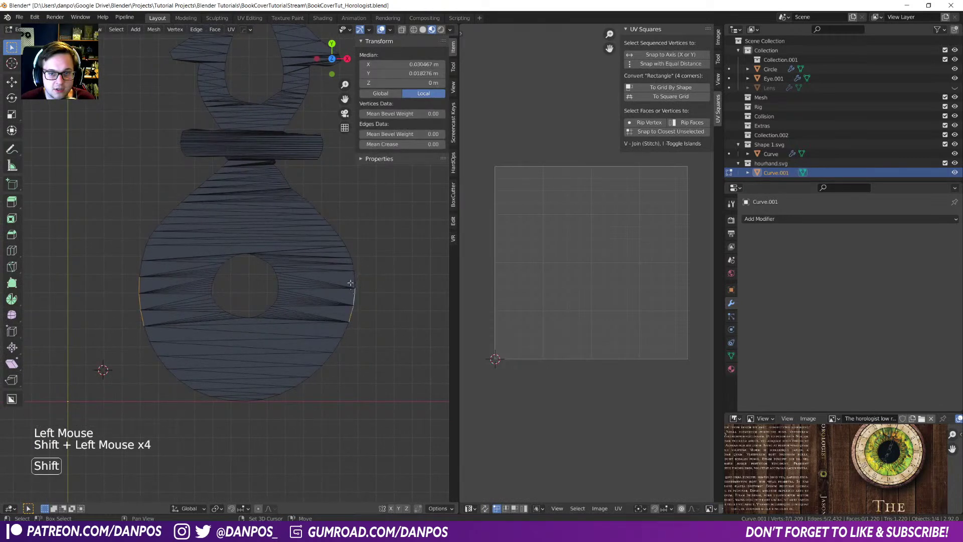
key("shift+s")
left_click(280, 245)
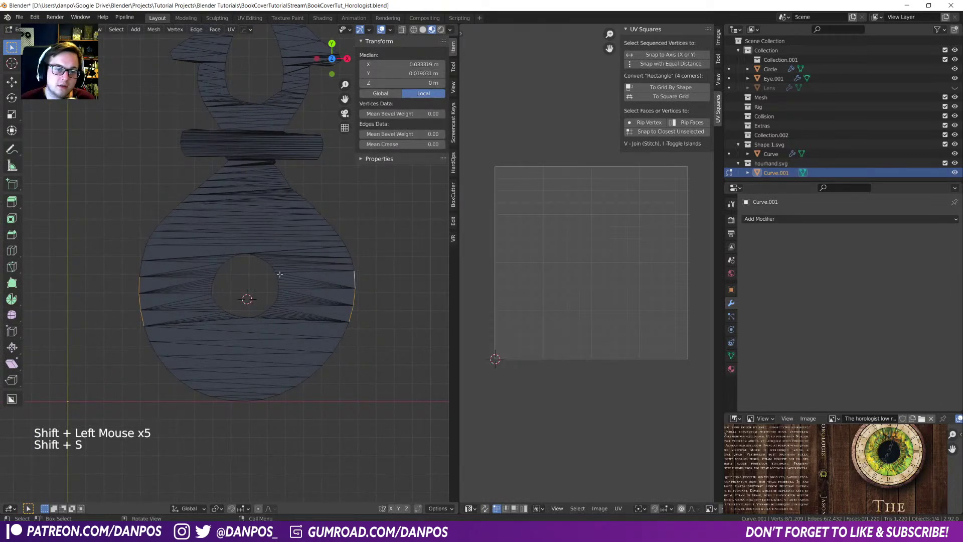
- Set the hour hand's origin to the 3D cursor placed at the hole's centre and clear the object's location
key("Tab")
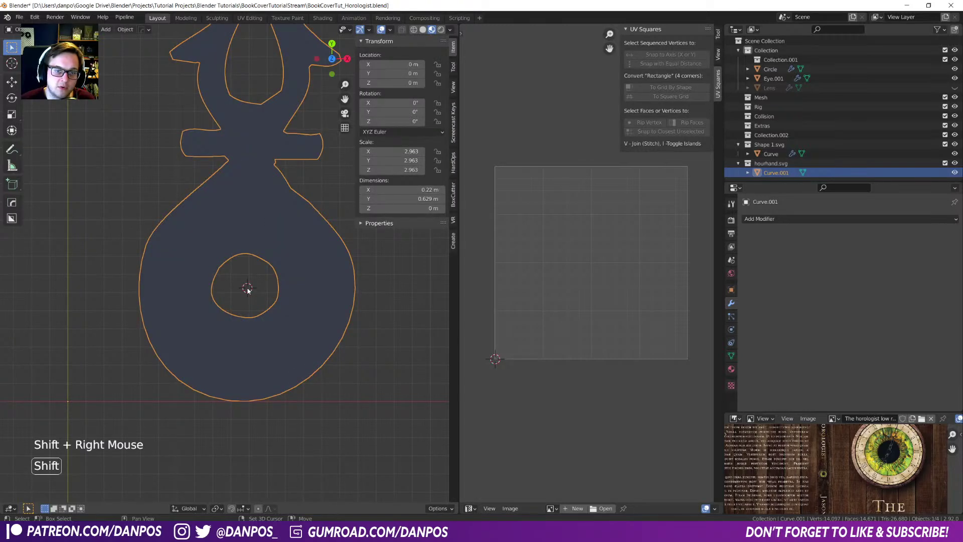
key("shift+s")
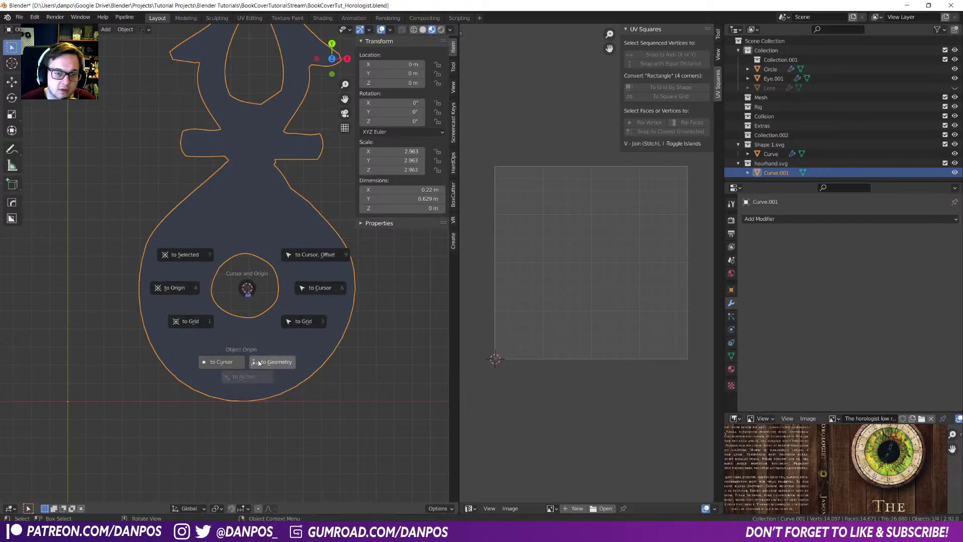
left_click(216, 362)
scroll(233, 366, "down", 9)
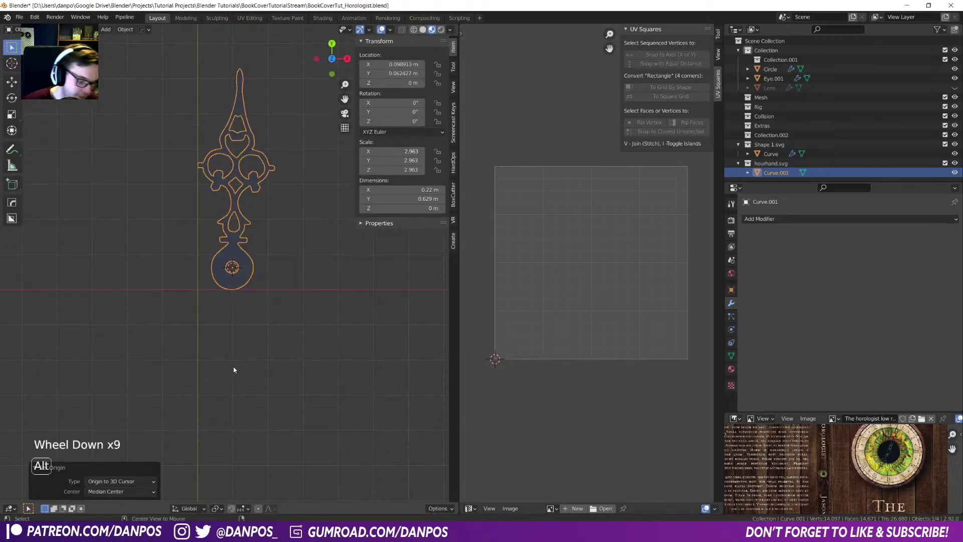
key("alt+g")
- Clear the location of the longer clock hand on the eye and rotate it about 81.4° around Z
scroll(339, 281, "down", 8)
scroll(349, 287, "up", 1)
middle_click_drag(349, 287, 218, 311, "shift")
left_click(290, 303)
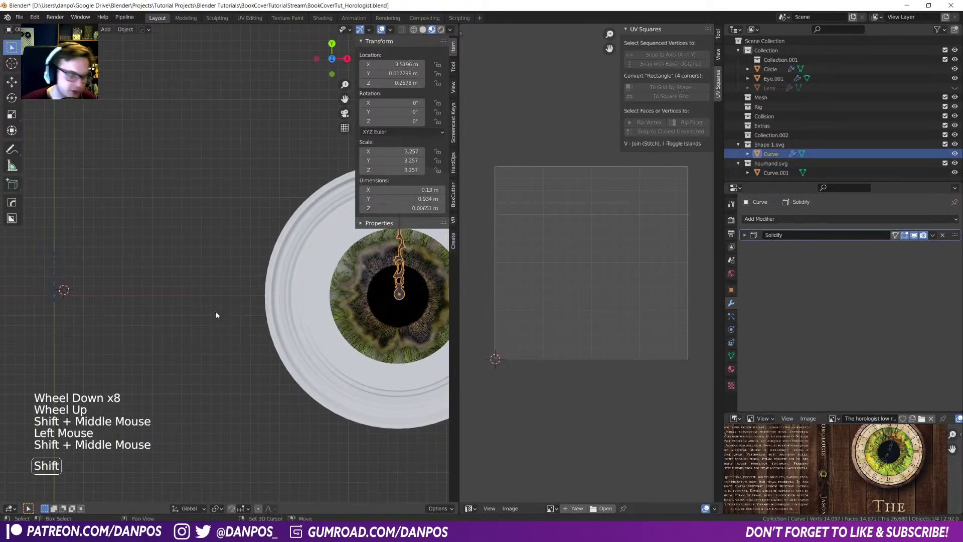
key("alt+g")
middle_click_drag(93, 329, 76, 386, "shift")
key("r")
left_click(335, 220)
- Compare how the round bases and centre holes of the two clock hands line up at the world origin
scroll(313, 240, "up", 5)
scroll(131, 361, "up", 4)
scroll(135, 361, "up", 1)
middle_click_drag(135, 361, 230, 252, "shift")
scroll(254, 199, "up", 4)
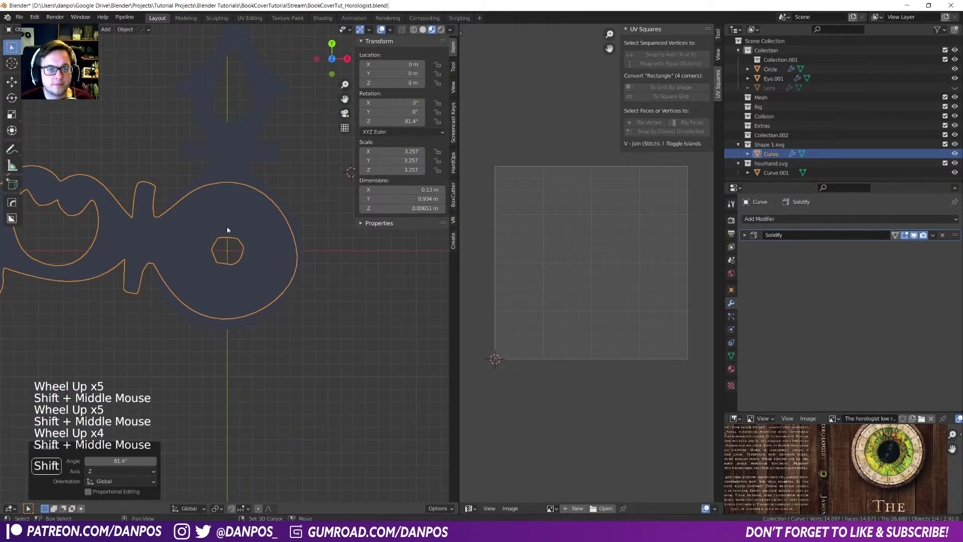
left_click(227, 176, "shift")
key("shift+s")
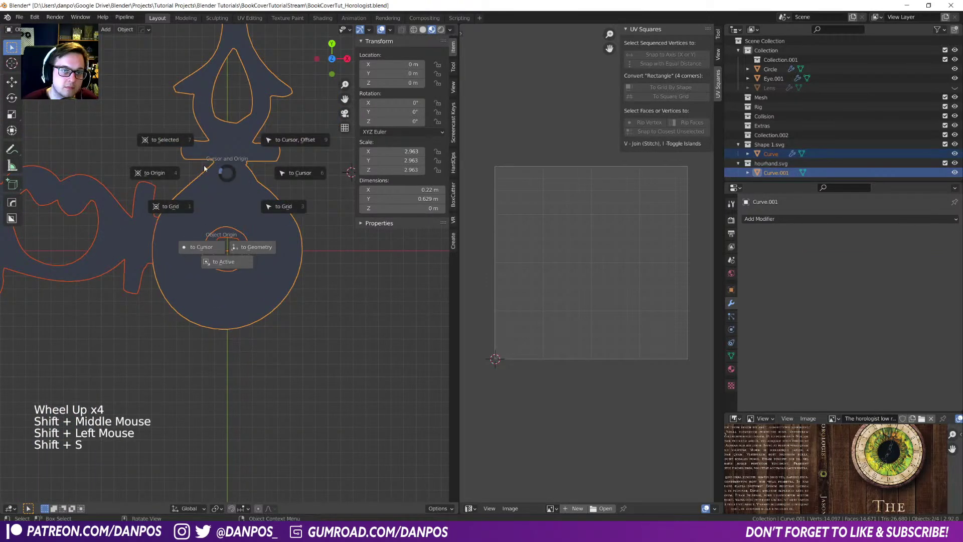
scroll(310, 359, "down", 4)
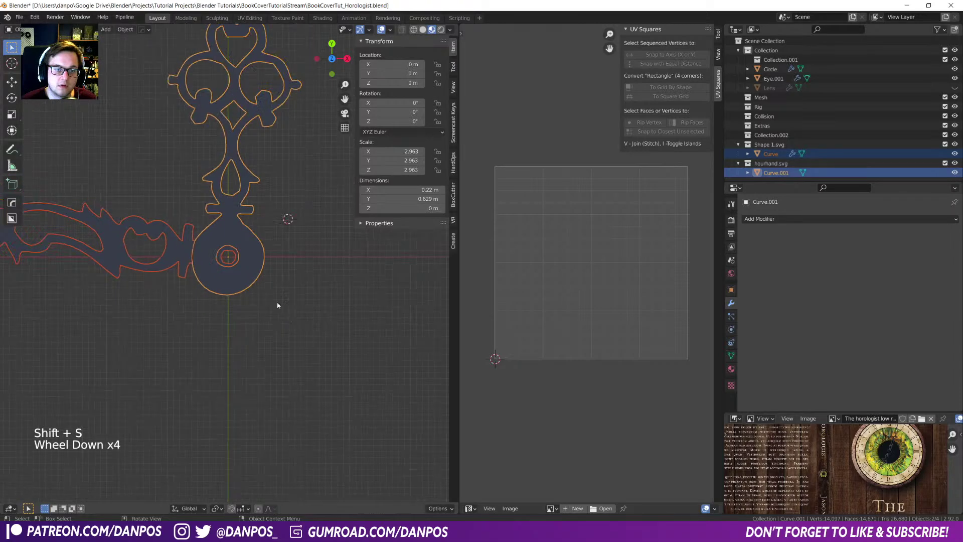
- Try rotating the longer clock hand around its centre hole
left_click(308, 285)
key("r")
scroll(322, 300, "down", 2)
scroll(321, 299, "down", 3)
key("r")
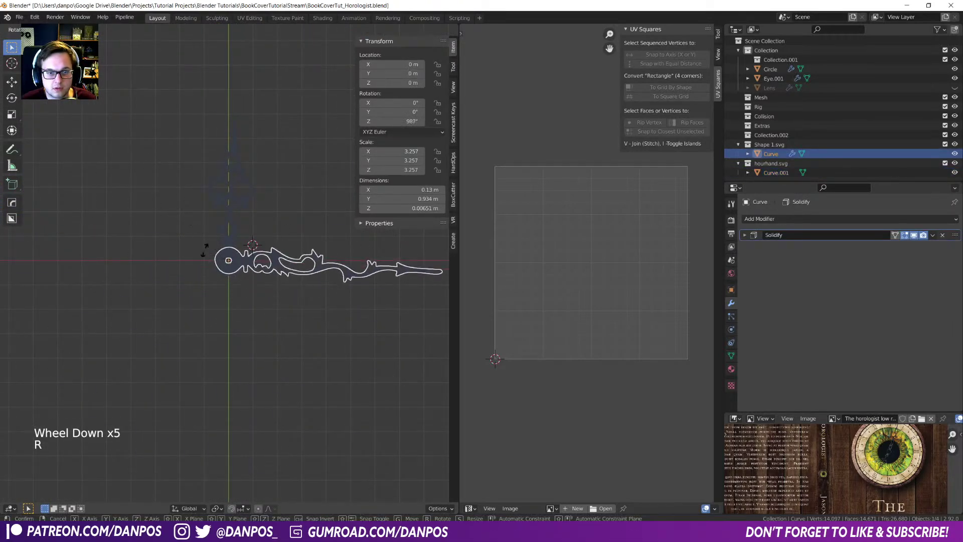
left_click(231, 271)
scroll(231, 281, "up", 4)
key("Tab")
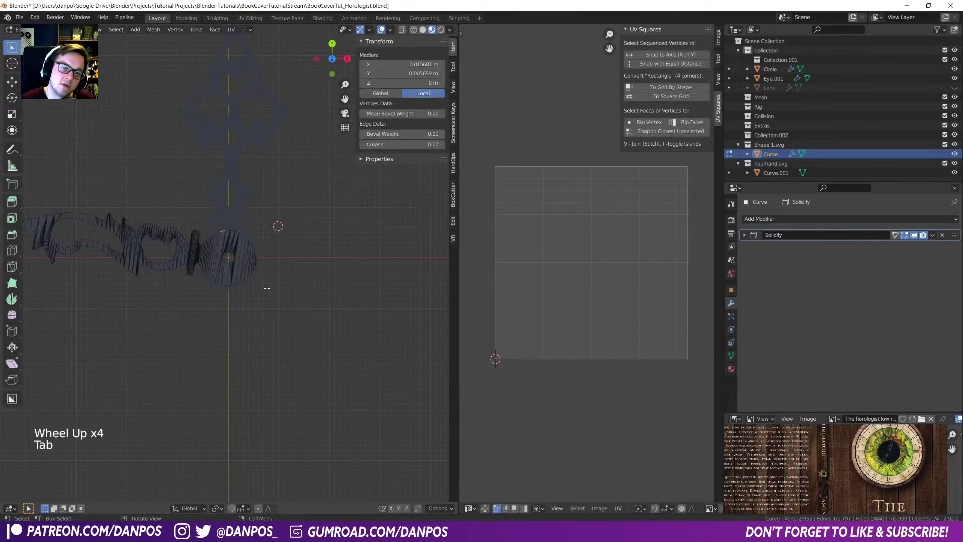
scroll(262, 268, "up", 4)
key("Tab")
scroll(256, 273, "down", 14)
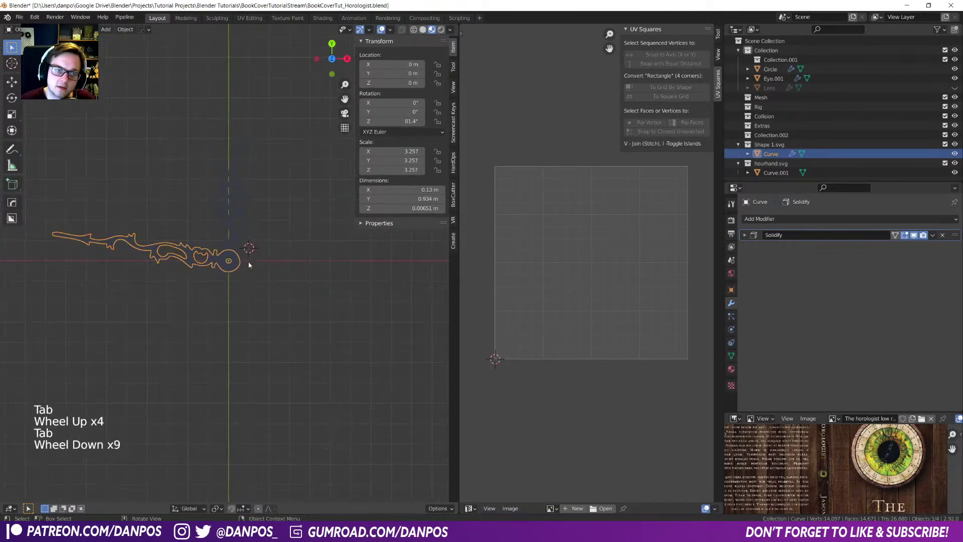
- Switch the viewport to solid shading and show the two hands and the eye from the top view
mouse_move(273, 298)
middle_mouse_down("shift")
mouse_move(232, 307)
mouse_move(186, 256)
mouse_move(193, 251)
mouse_move(188, 327)
middle_mouse_up("shift")
key("z")
key("KP_7")
scroll(192, 322, "down", 5)
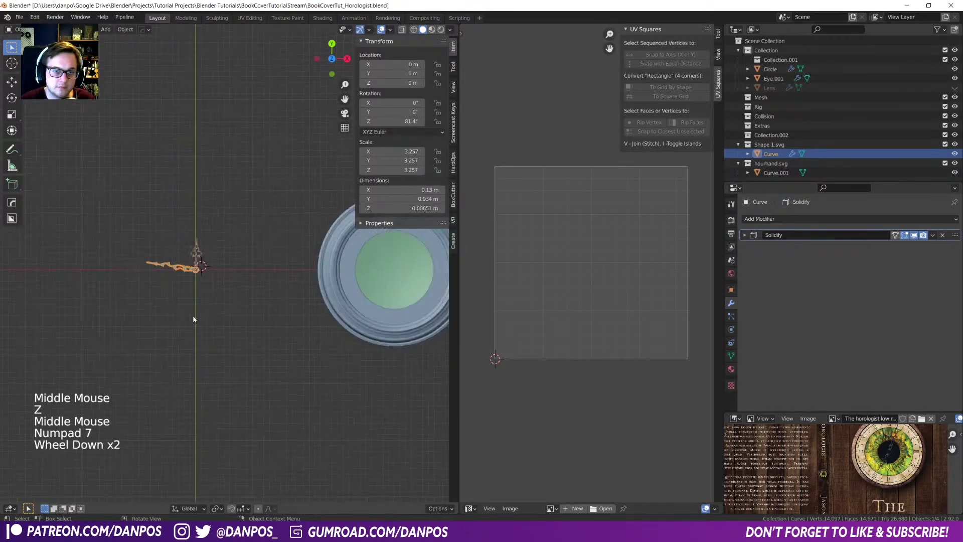
scroll(194, 319, "up", 2)
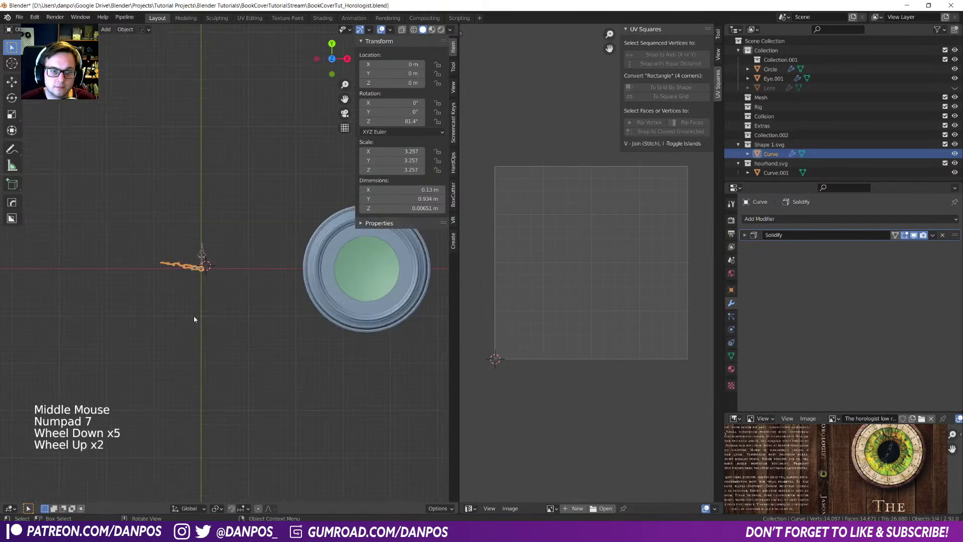
- Scale the hour hand up uniformly to about 3.494
left_click(202, 256)
key("s")
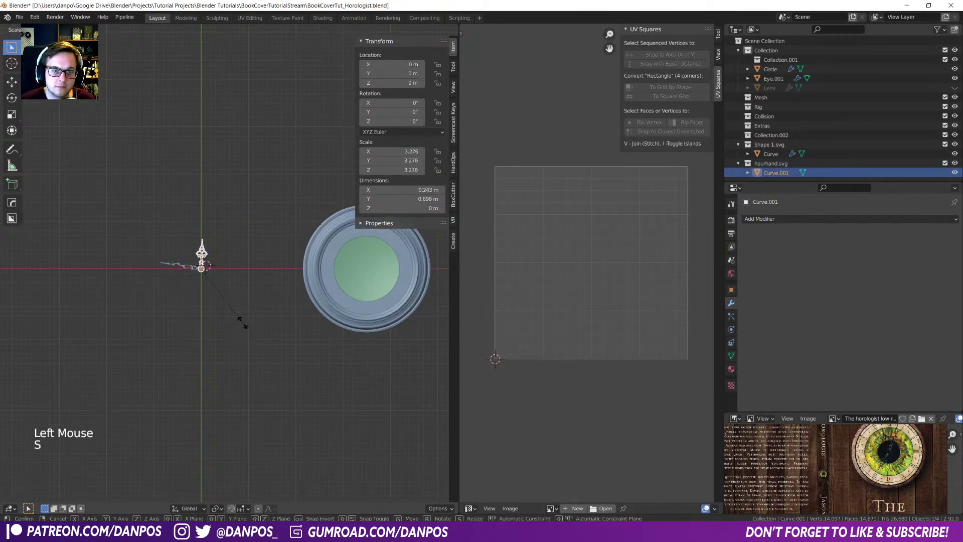
left_click(248, 321)
- Move both clock hands together along X to about 3.6 m so they sit over the eye
left_click(166, 262, "shift")
key("g")
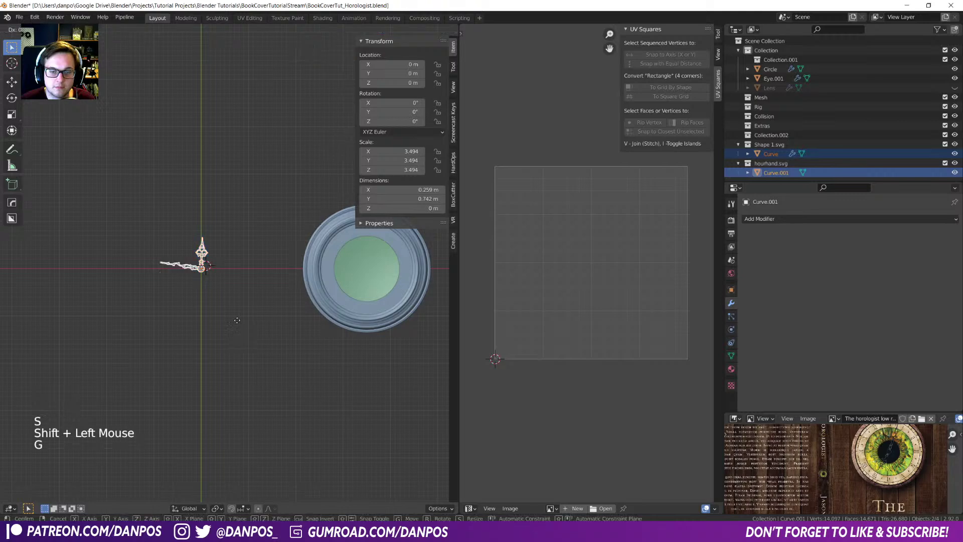
right_click(275, 316)
key("g")
key("z")
right_click(284, 315)
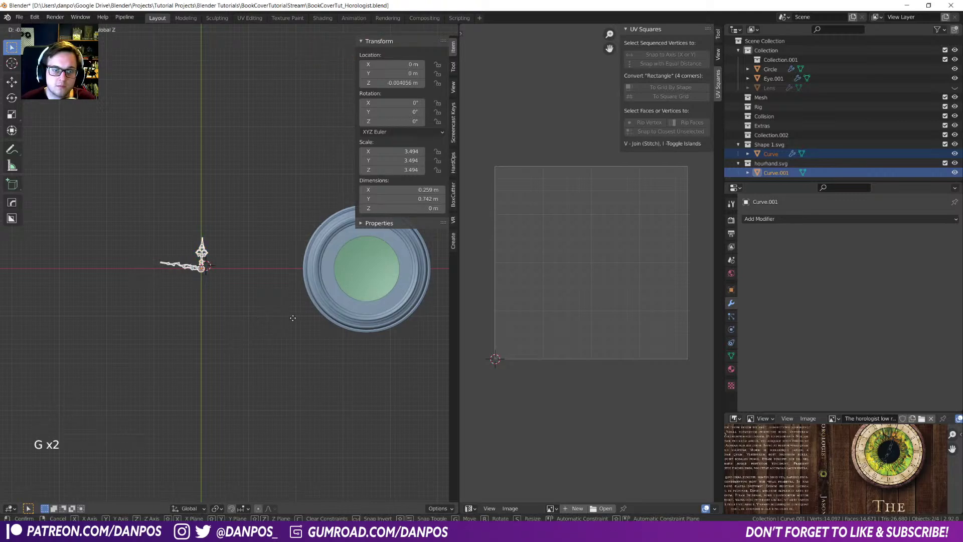
key("g")
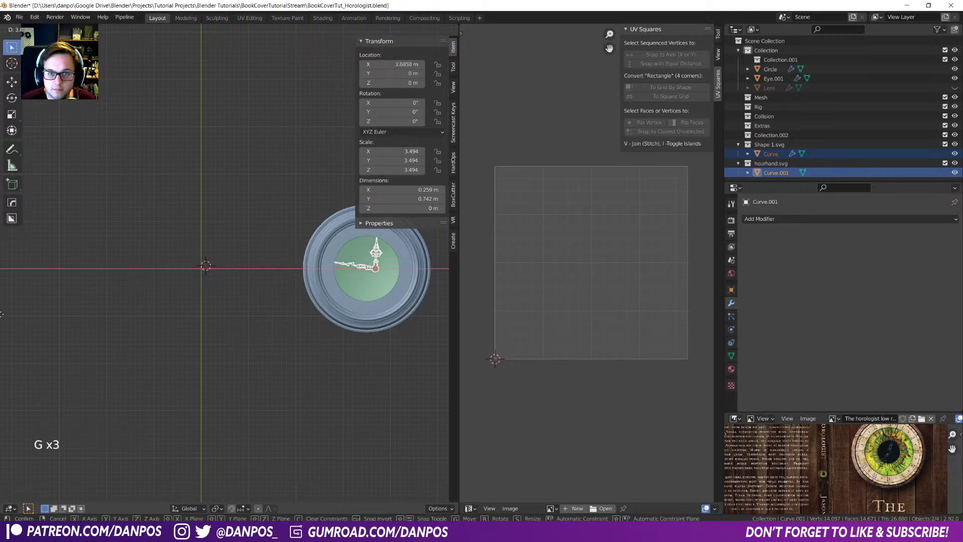
left_click(453, 314)
- Move the frame, eye and both clock hands together by -3.5 m along X, in a snapped increment, to the world origin
scroll(842, 466, "up", 3)
middle_click_drag(380, 272, 316, 301, "shift")
left_click(316, 301)
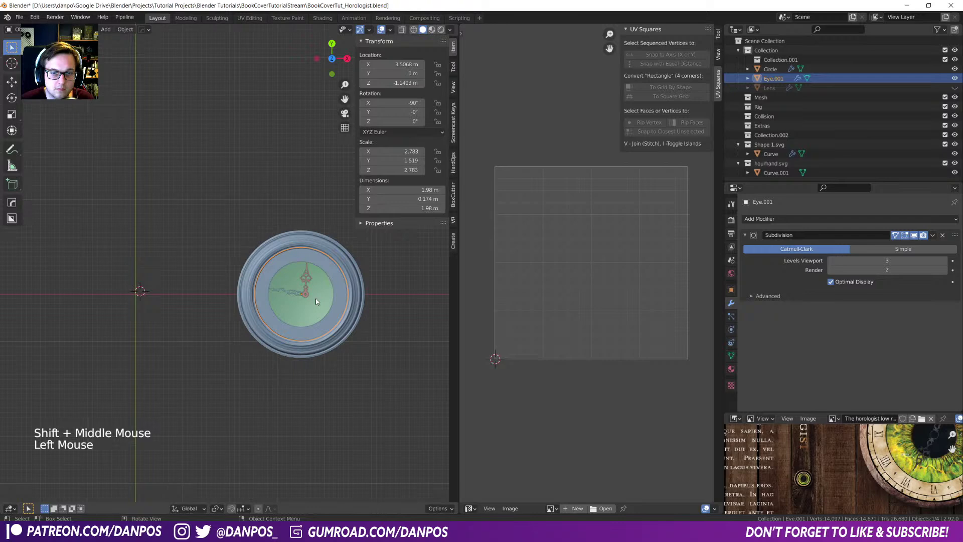
left_click_drag(170, 198, 376, 390)
key("g")
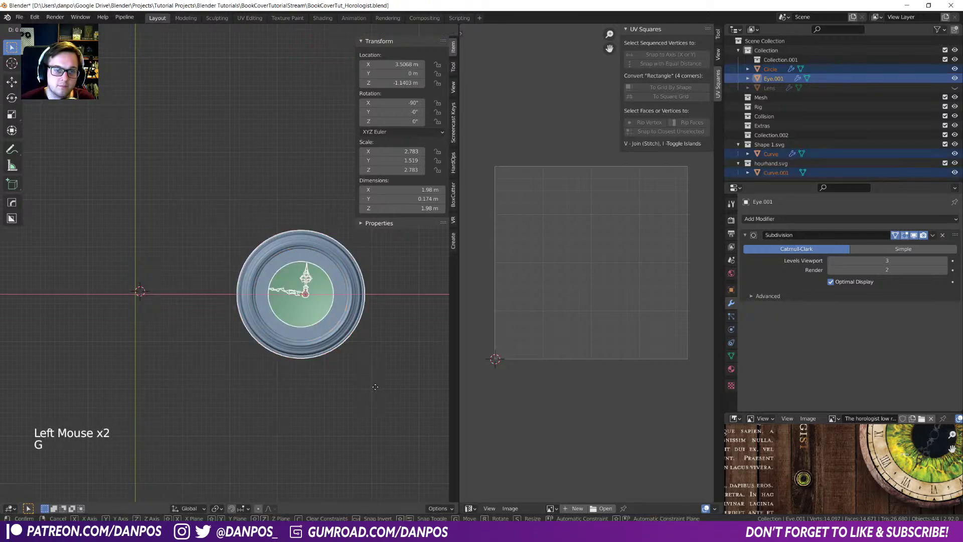
left_click(210, 387, "ctrl")
- Clear the location of both clock hands and raise them about 0.227 m along Z above the eye
middle_click_drag(209, 386, 263, 328, "shift")
scroll(263, 327, "up", 5)
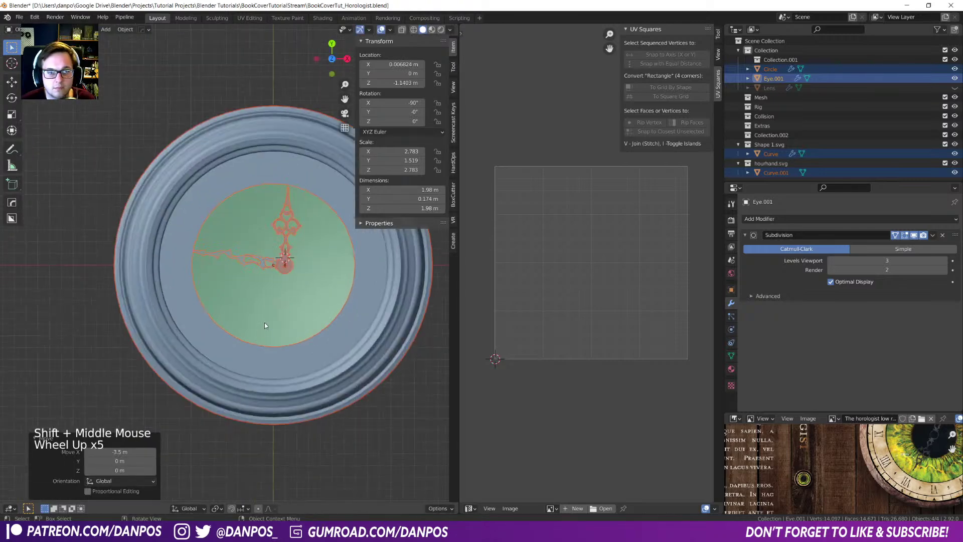
left_click(283, 263)
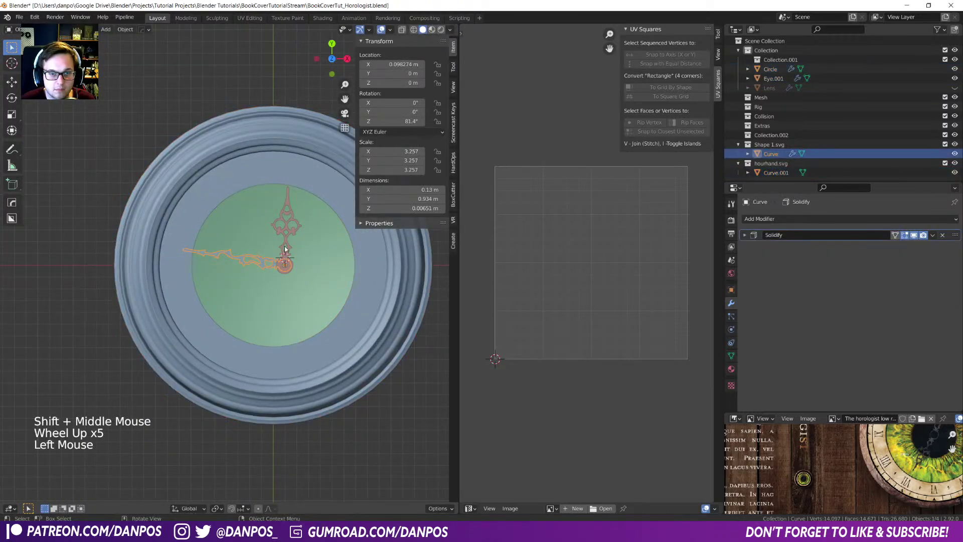
left_click(286, 240, "shift")
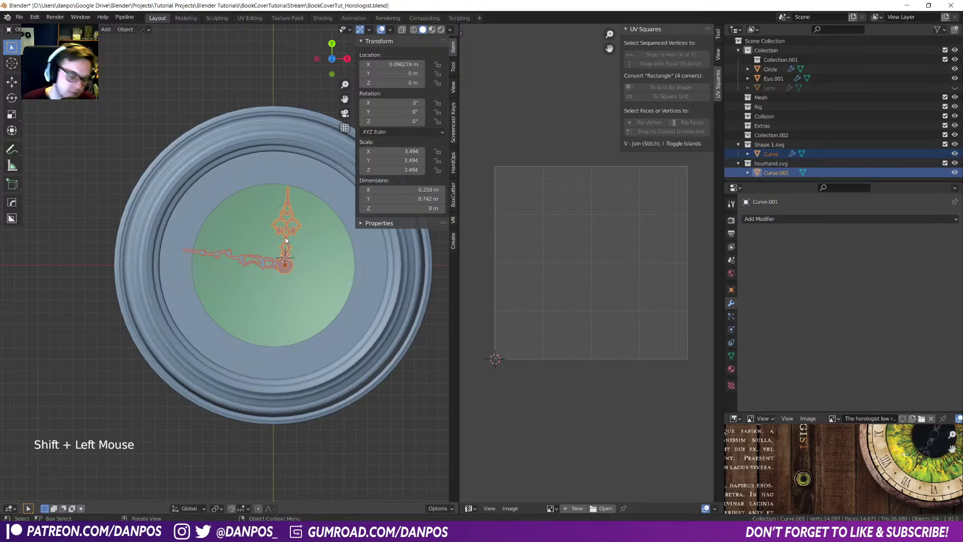
key("alt+g")
middle_click_drag(312, 285, 311, 236)
key("g")
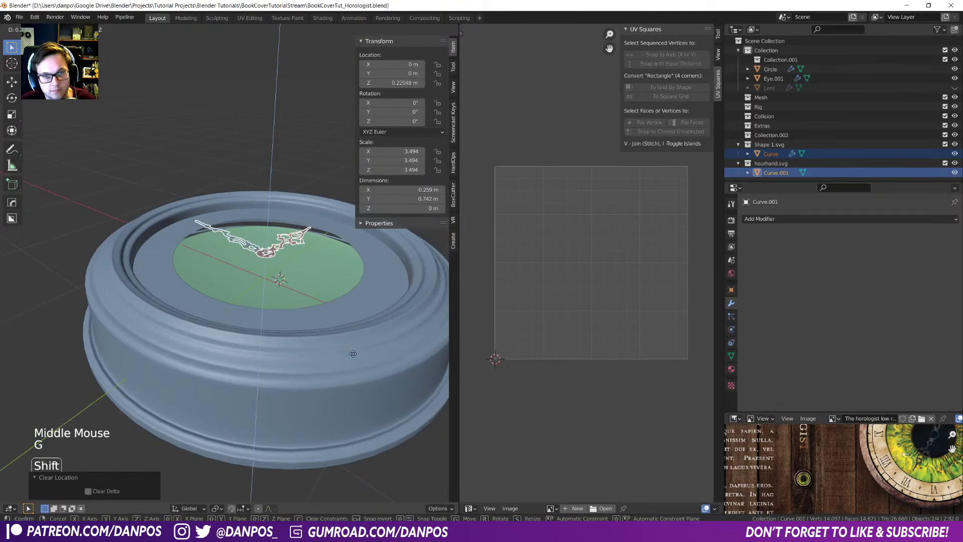
left_click(354, 336)
- Lower only the hour hand about 0.011 m along Z so it lies beneath the longer hand
scroll(338, 315, "up", 7)
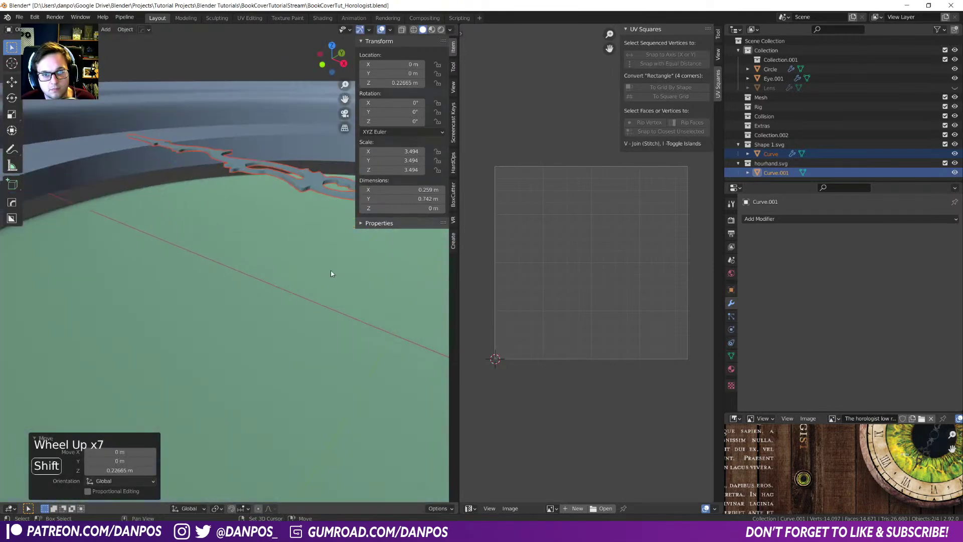
middle_click_drag(332, 287, 321, 381, "shift")
left_click(295, 275)
key("g")
right_click(323, 338)
left_click(305, 291)
key("g")
key("z")
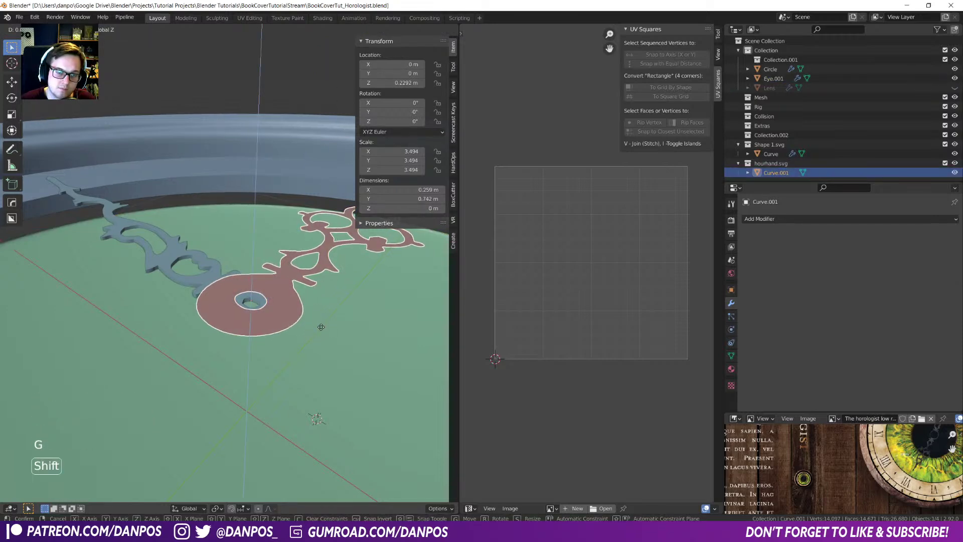
left_click(335, 412, "shift")
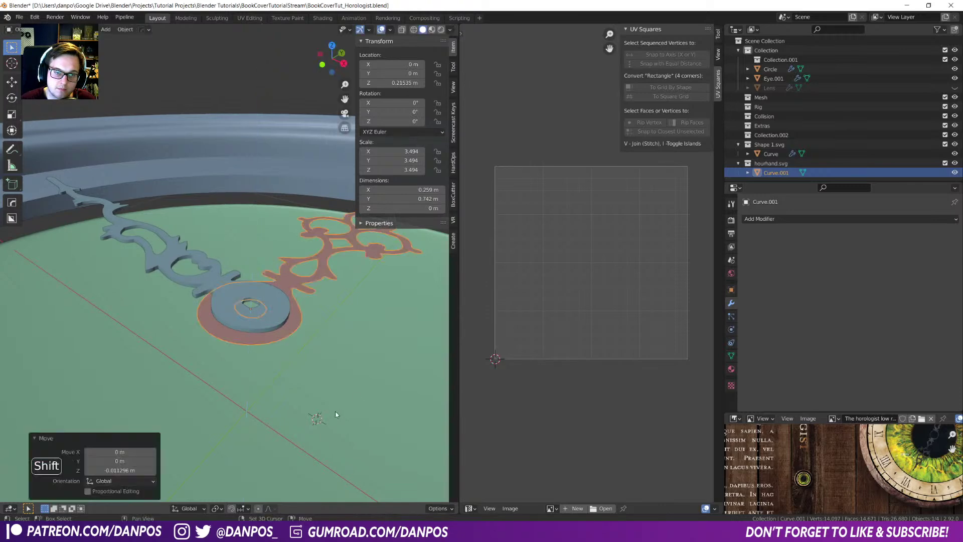
- Copy the Solidify modifier from the longer hand to the hour hand
left_click(267, 291)
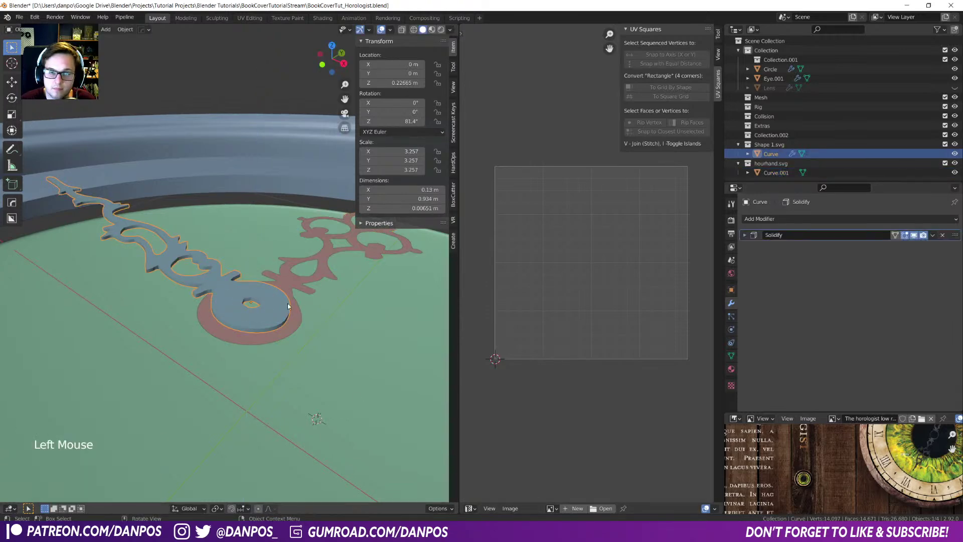
left_click(293, 302, "shift")
left_click(282, 302, "shift")
key("ctrl+c")
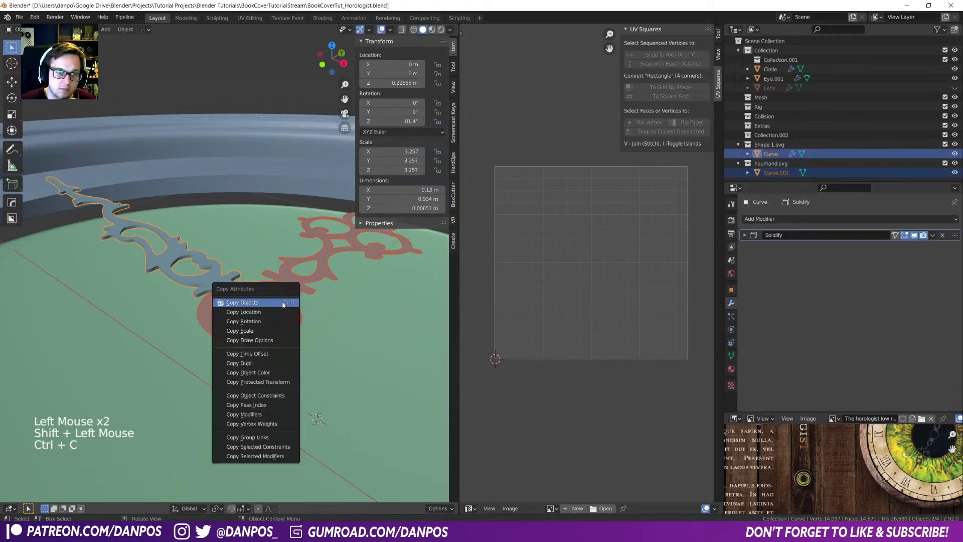
left_click(271, 414)
- Adjust the hour hand's auto smooth angle with the HardOps tool
middle_click_drag(278, 361, 266, 331)
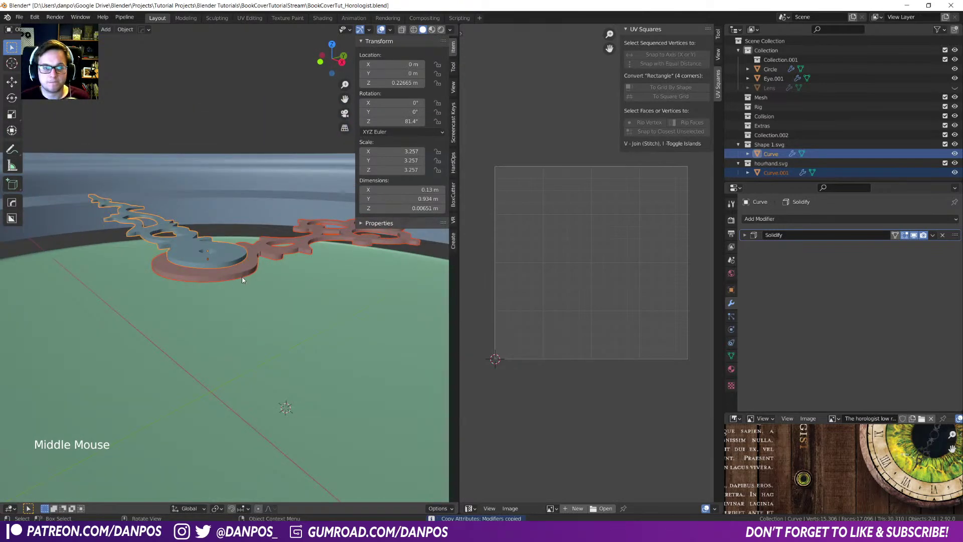
left_click(245, 274)
right_click(245, 274)
left_click(244, 273)
key("q")
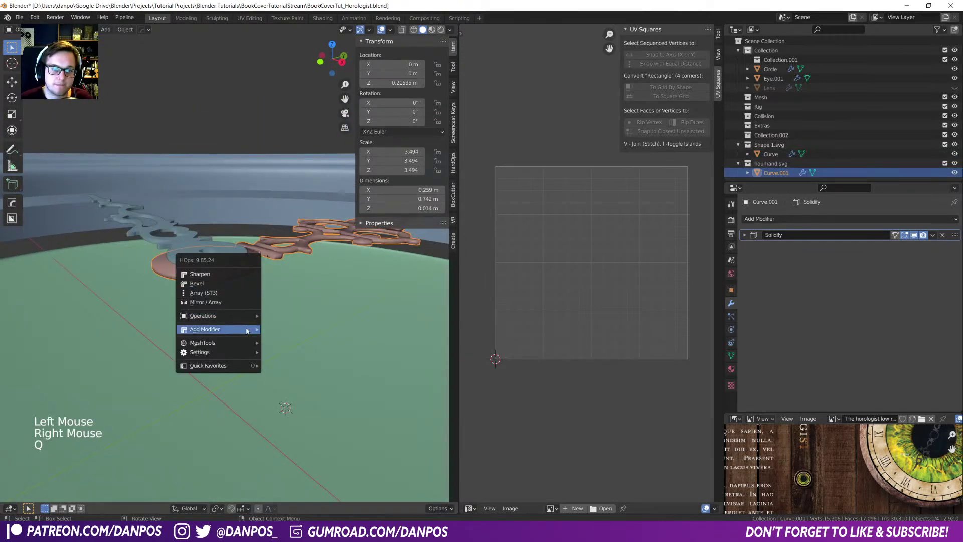
mouse_move(251, 344)
left_click(290, 352)
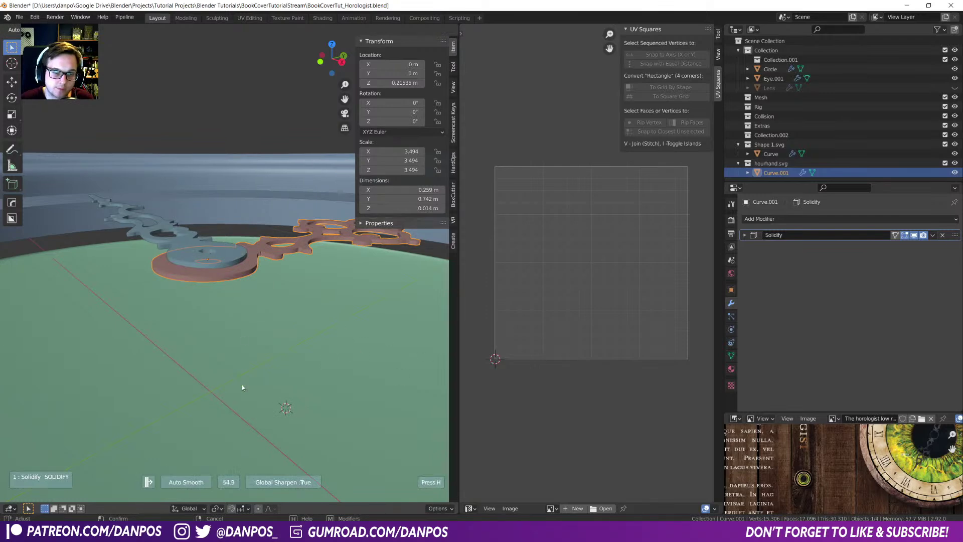
left_click(181, 387)
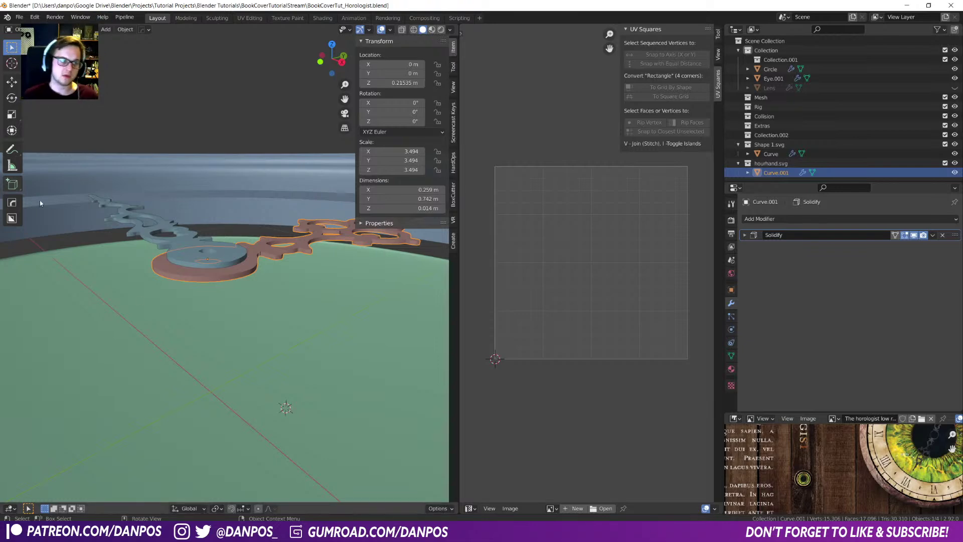
- Try raising the hour hand along Z while checking its height against the eye and the longer hand
middle_click_drag(211, 293, 96, 322)
scroll(265, 326, "down", 4)
key("KP_3")
scroll(201, 293, "up", 4)
scroll(217, 281, "up", 2)
middle_click_drag(217, 281, 206, 241)
key("g")
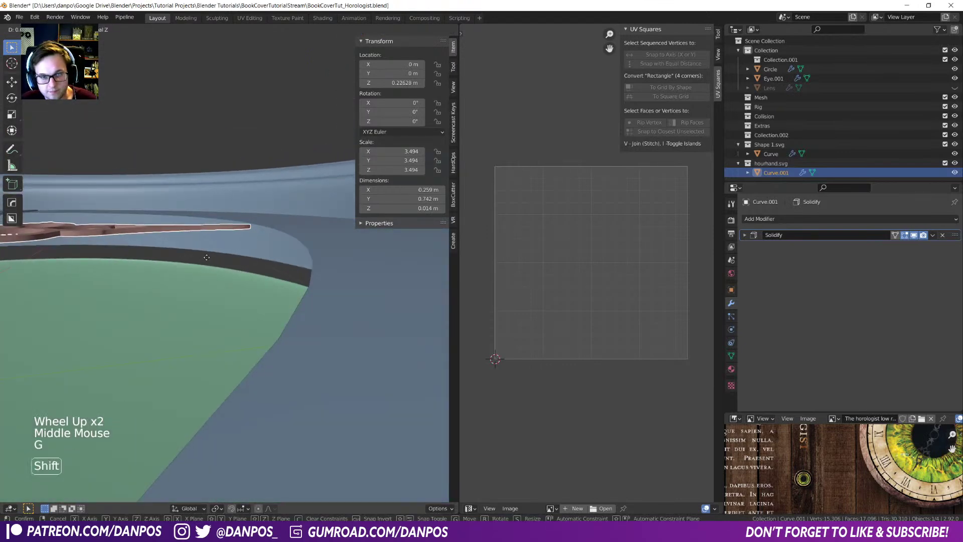
left_click(209, 160)
scroll(56, 227, "down", 4)
middle_click_drag(56, 227, 219, 248)
scroll(219, 248, "up", 3)
middle_click_drag(221, 201, 224, 228, "shift")
key("ctrl+z")
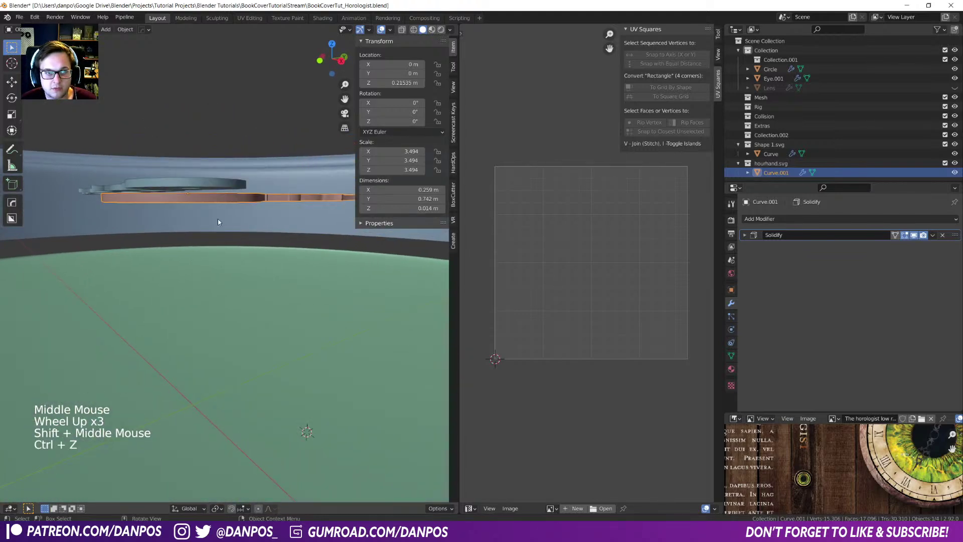
- Raise the hour hand slightly along Z so it sits just beneath the longer hand's round base
key("g")
key("z")
left_click(238, 240, "shift")
- Raise both clock hands together about 0.023 m along Z
left_click(203, 181, "shift")
middle_click_drag(240, 234, 297, 303, "shift")
key("g")
key("z")
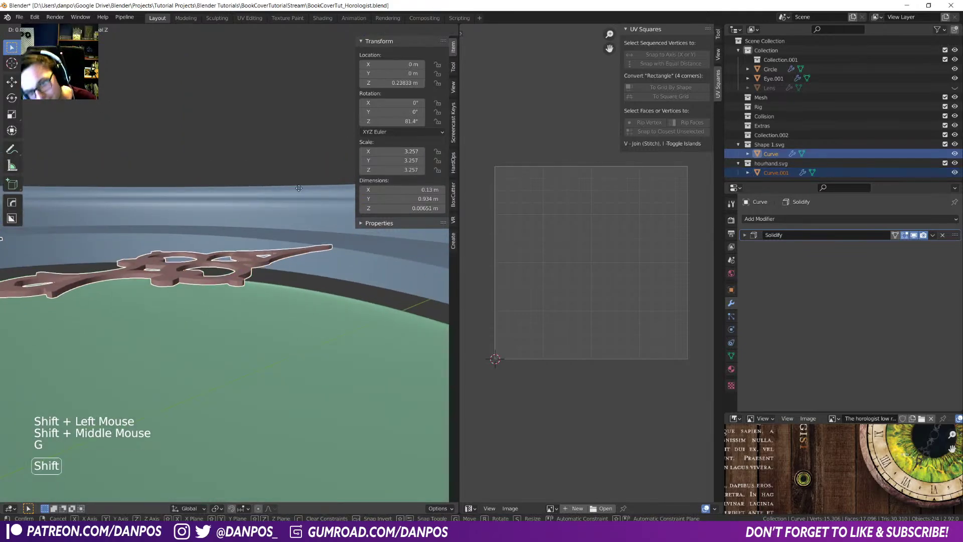
left_click(296, 102)
- Snap the 3D cursor to the selected clock hands at their shared centre hole
scroll(160, 270, "down", 5)
middle_click_drag(161, 271, 236, 320)
key("KP_7")
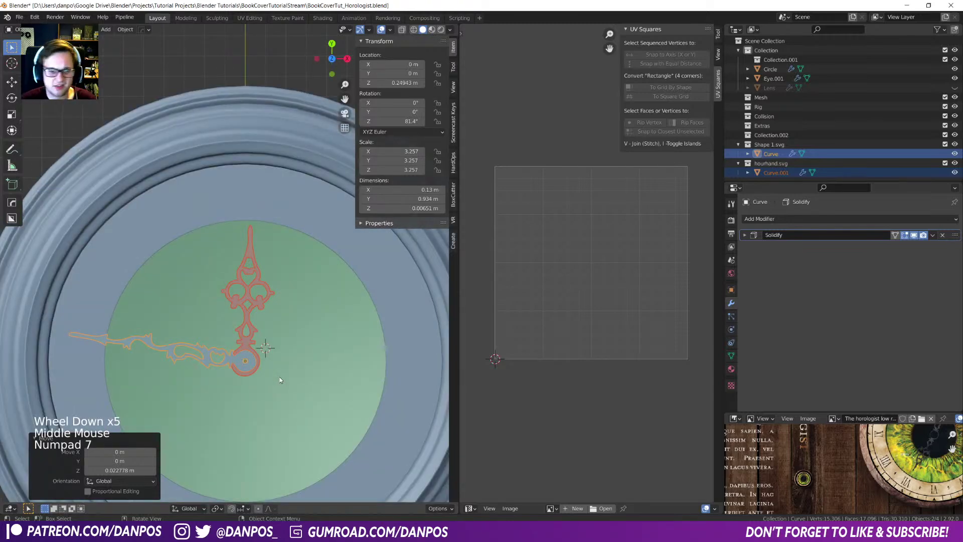
scroll(279, 377, "up", 3)
middle_click_drag(285, 411, 256, 316, "shift")
scroll(226, 271, "up", 5)
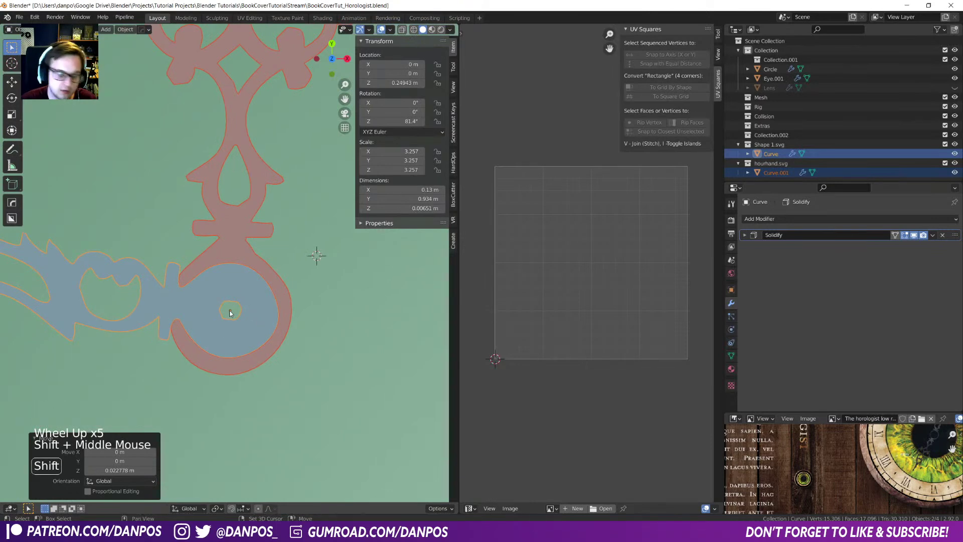
key("shift+s")
left_click(189, 282)
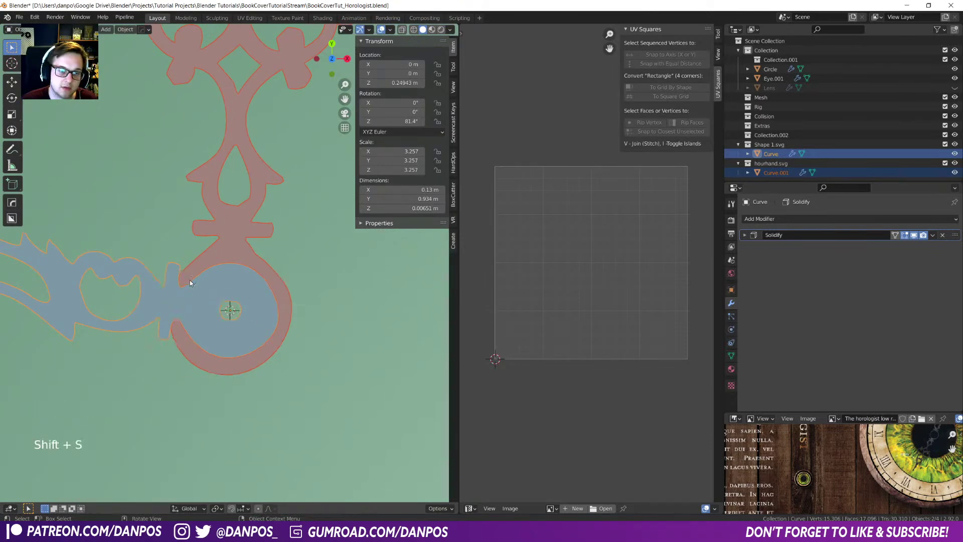
- Add a 16-vertex mesh circle at the hands' centre hole and scale it down to about 0.064 m across
key("shift+a")
mouse_move(251, 209)
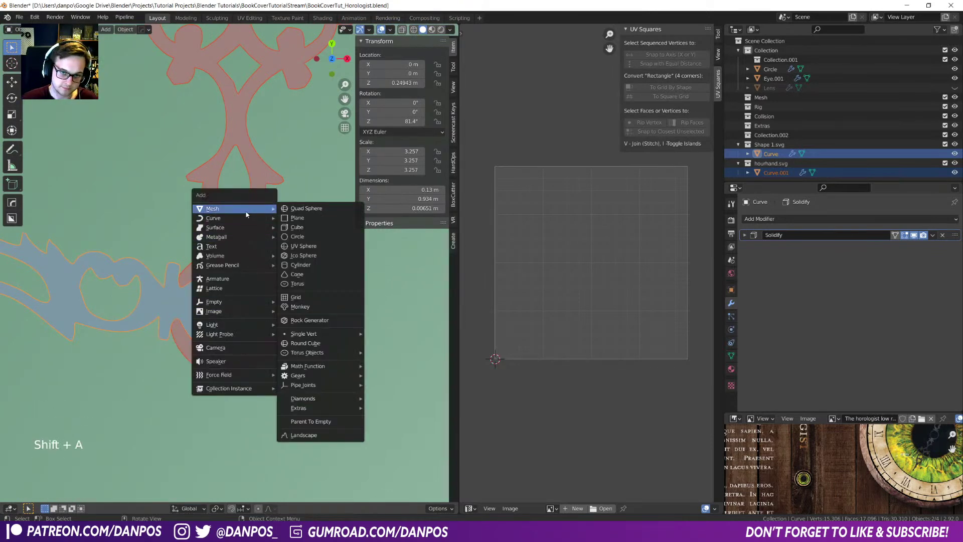
left_click(298, 237)
key("s")
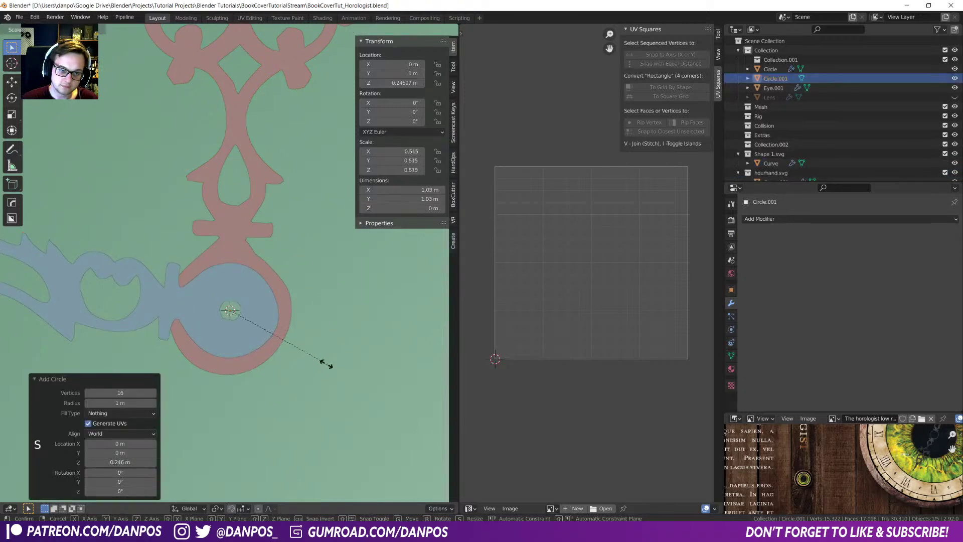
left_click(299, 351)
key("s")
left_click(288, 366)
key("s")
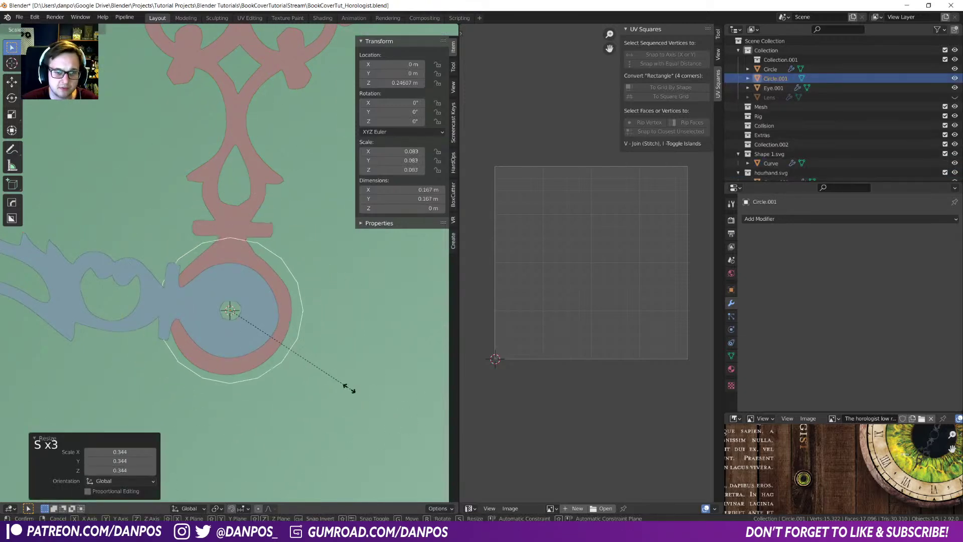
left_click(271, 348)
- Adjust the circle's height along Z so it rests just above the longer hand's round base
mouse_move(274, 349)
middle_mouse_down()
mouse_move(284, 308)
mouse_move(296, 322)
middle_mouse_up()
key("z")
key("g")
key("z")
left_click(324, 318)
key("z")
key("g")
key("z")
key("shift")
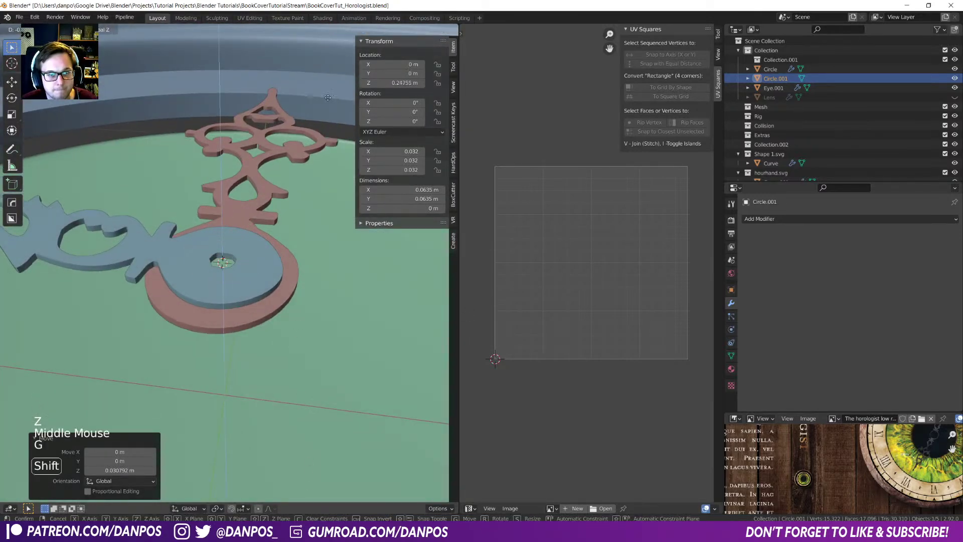
left_click(328, 70)
- Extrude the circle's edge loop inward four times, scaling each one smaller to form concentric rings of faces
middle_click_drag(251, 251, 249, 279)
key("Tab")
key("KP_7")
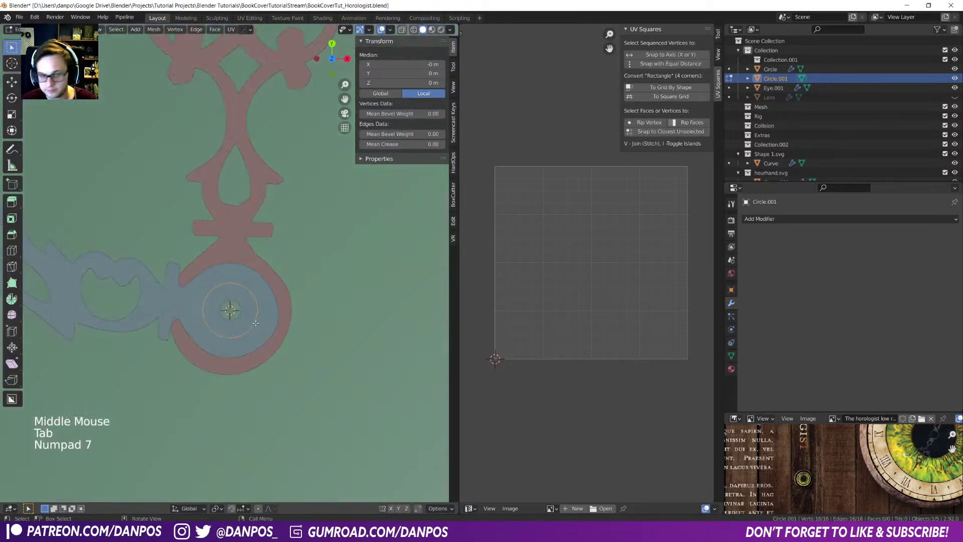
key("e")
left_click(346, 393)
key("e")
key("s")
left_click(300, 365)
key("e")
right_click(300, 365)
key("s")
left_click(279, 350)
key("e")
right_click(279, 351)
key("s")
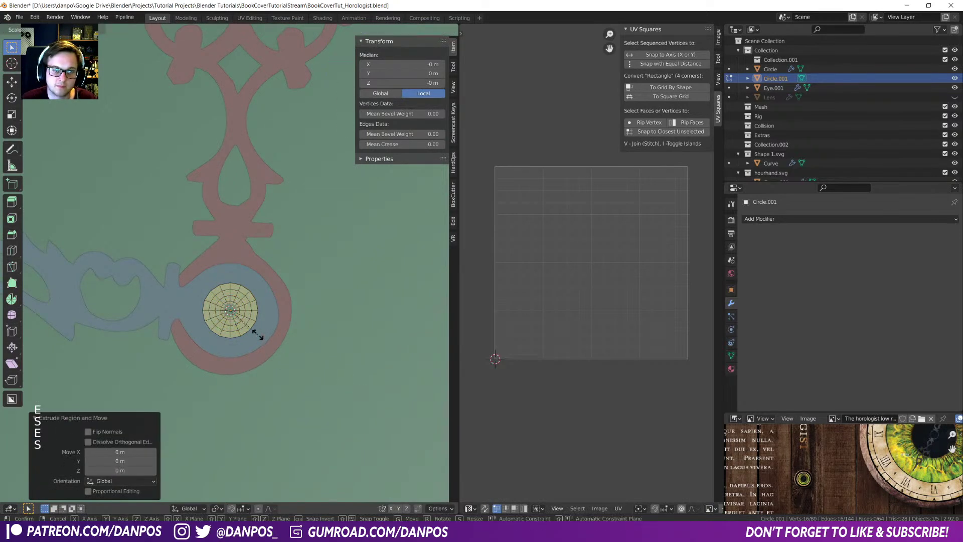
left_click(257, 335)
- Merge the innermost ring of vertices into a single vertex at the disc's centre
middle_click_drag(257, 335, 232, 257)
scroll(285, 379, "up", 3)
key("m")
left_click(284, 379)
- Select the disc's centre vertex, turn on proportional editing and try raising the vertex along Z
left_click(224, 239)
key("z")
key("Tab")
left_click(201, 244)
left_click(217, 245)
key("z")
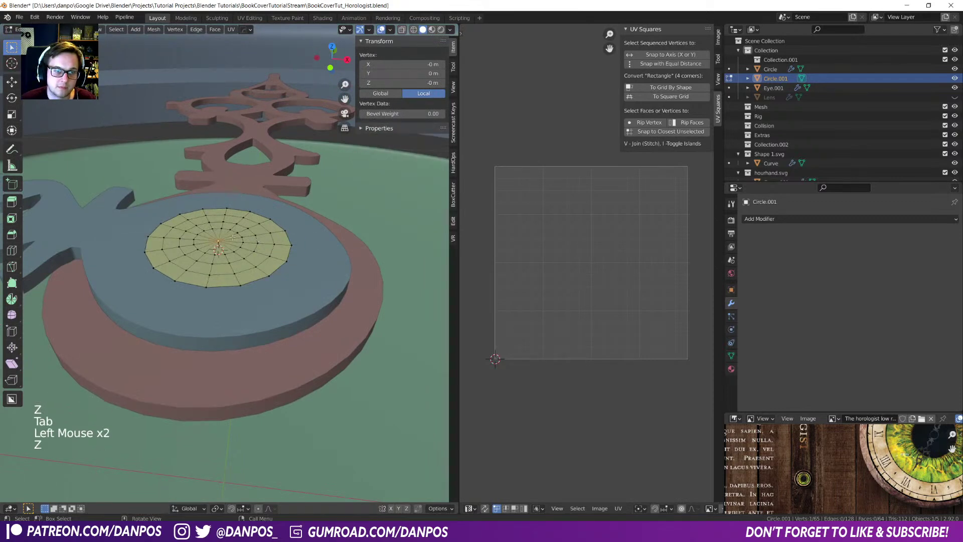
key("o")
key("g")
key("z")
scroll(231, 232, "down", 15)
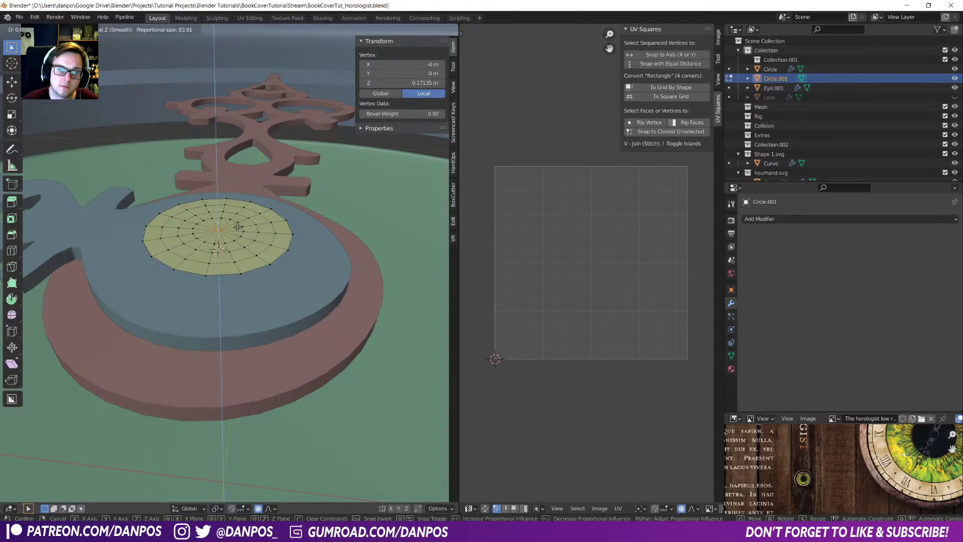
right_click(237, 228)
mouse_move(238, 227)
middle_mouse_down()
mouse_move(235, 203)
mouse_move(232, 236)
middle_mouse_up()
scroll(235, 203, "down", 12)
key("g")
key("z")
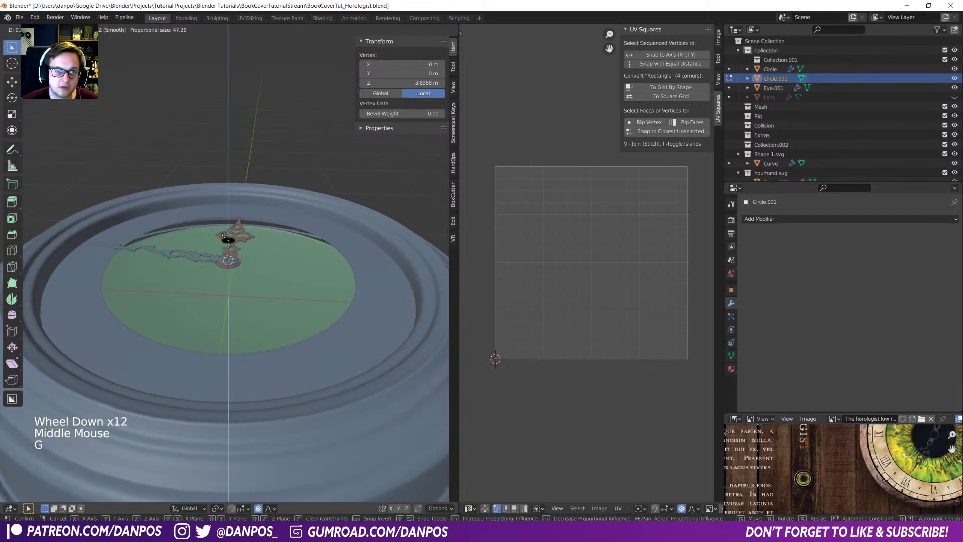
right_click(225, 235)
scroll(239, 284, "up", 12)
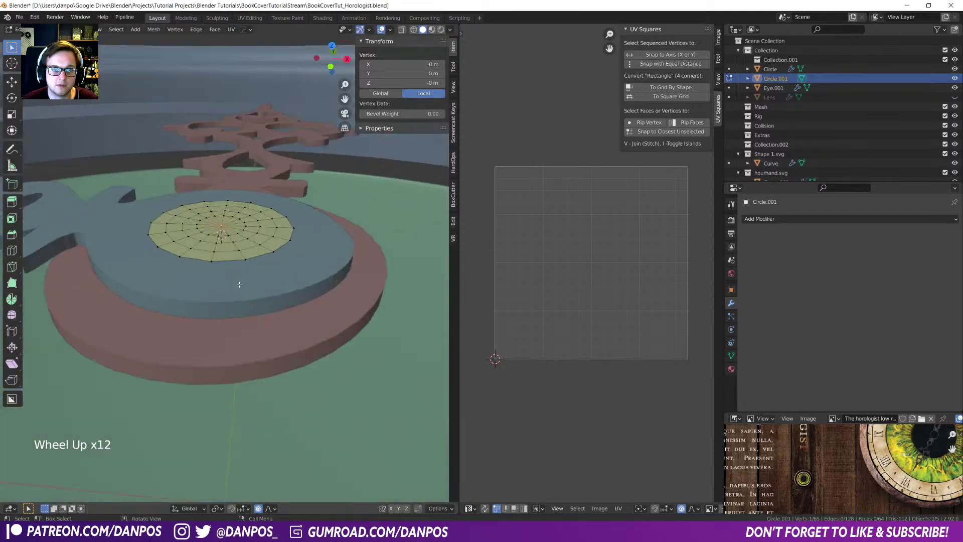
- Raise the disc's centre vertex along Z with smooth proportional falloff at size 0.045, shaping the whole disc into a dome
key("g")
key("z")
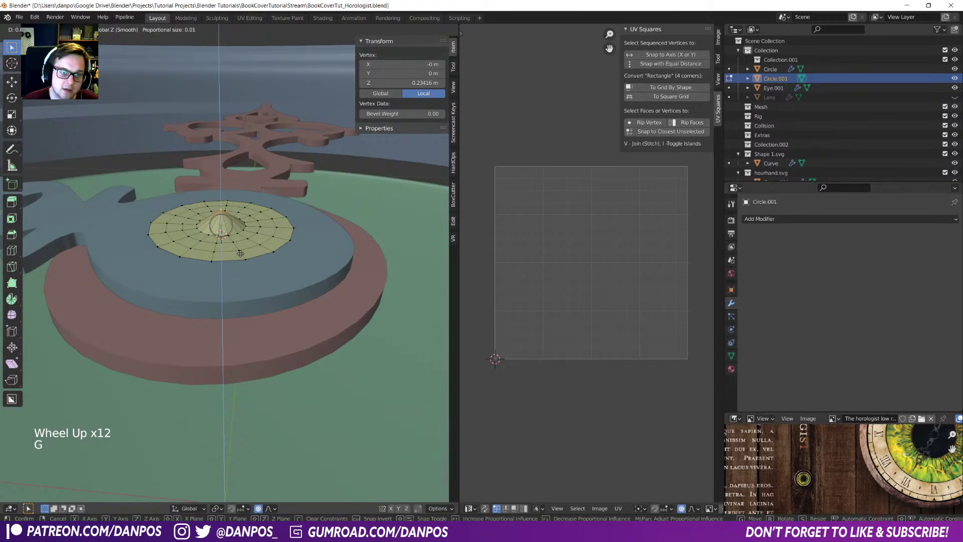
scroll(237, 247, "down", 10)
scroll(235, 243, "down", 1)
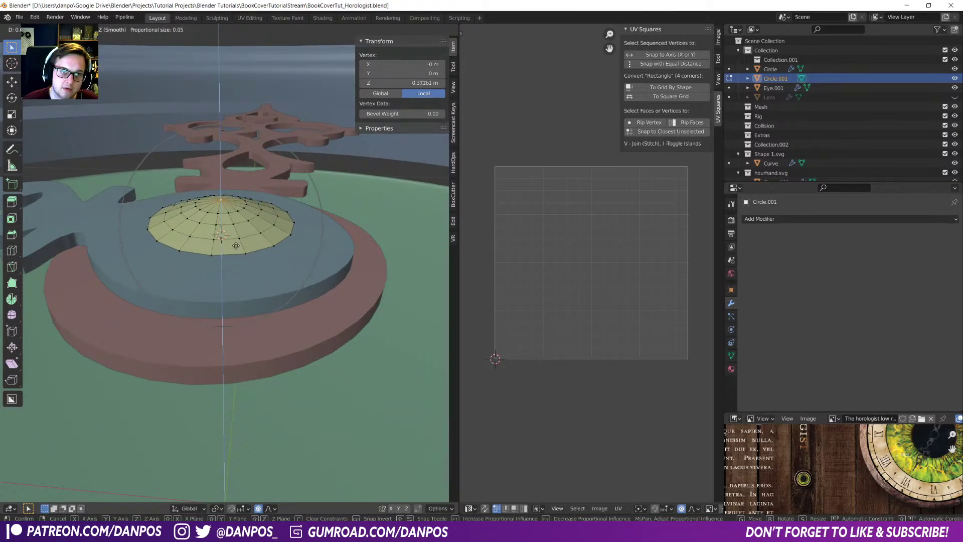
left_click(240, 244)
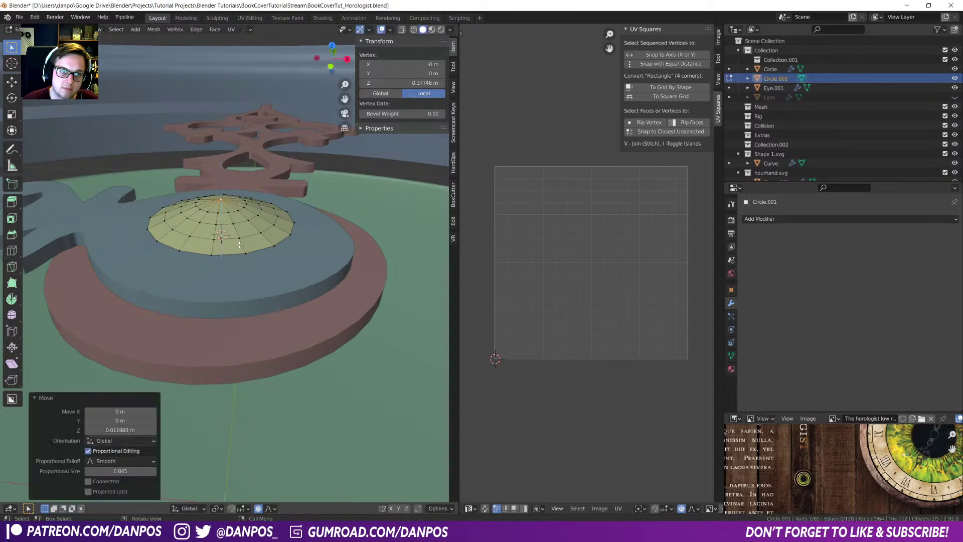
- Extrude the dome's outer edge loop slightly downward along Z to give the cap a short side wall
key("Tab")
key("Tab")
left_click(232, 256, "alt")
key("e")
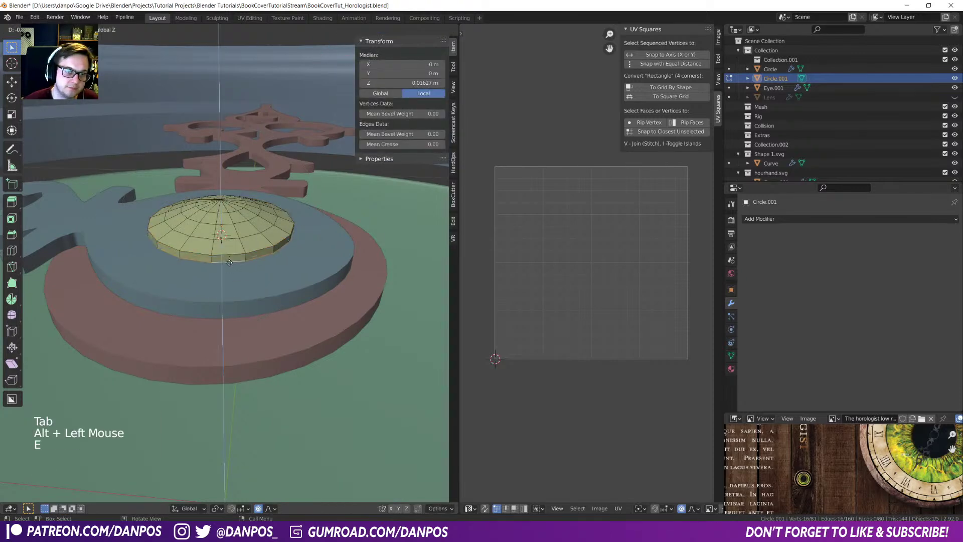
key("Tab")
- Shade the domed cap smooth and apply HardOps AutoSmooth to it
right_click(233, 224)
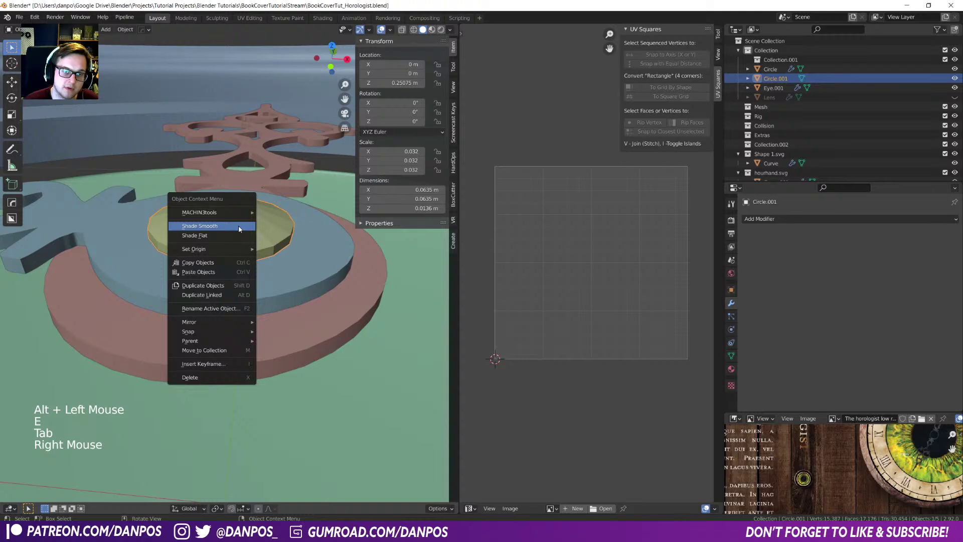
key("q")
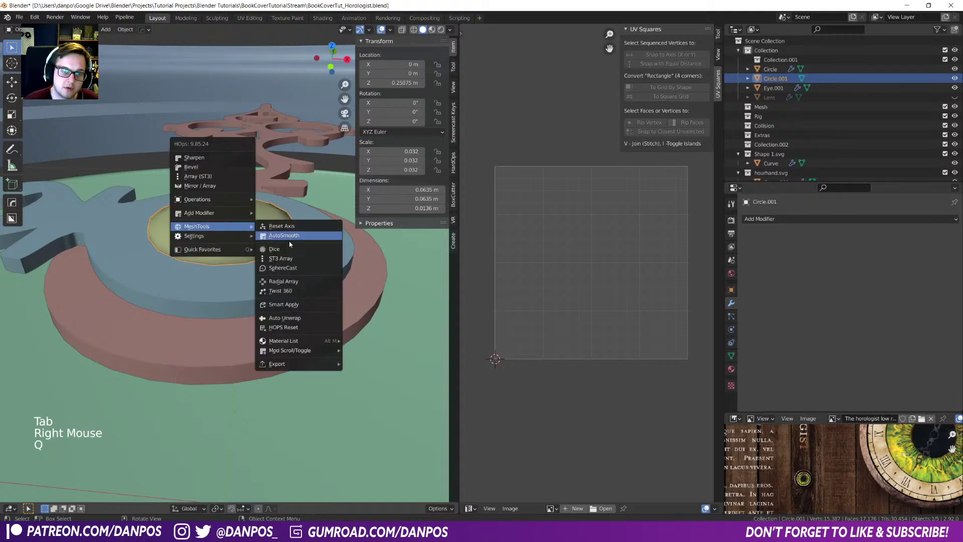
middle_click_drag(156, 180, 178, 243)
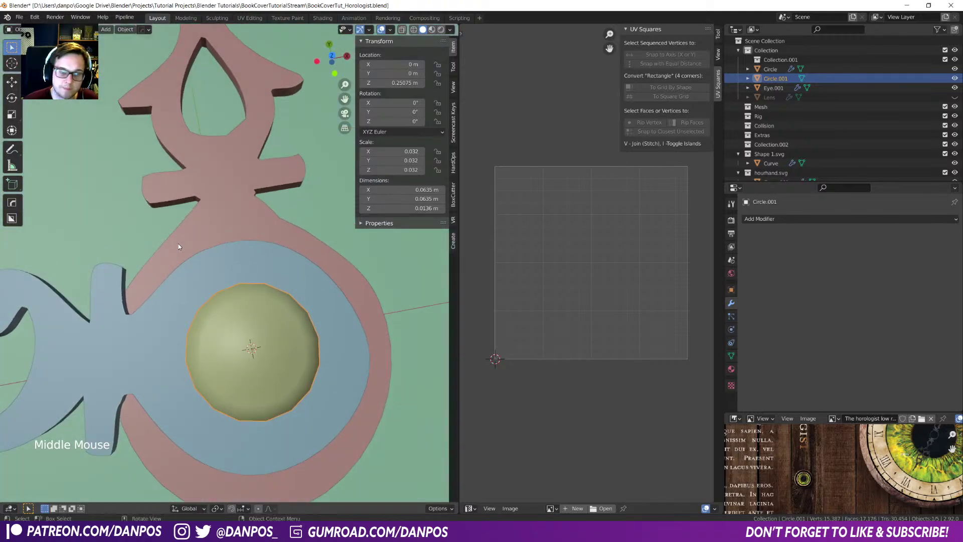
- Add a Subdivision modifier with viewport level 1 to the domed cap to round its outline
key("KP_7")
scroll(186, 271, "down", 11)
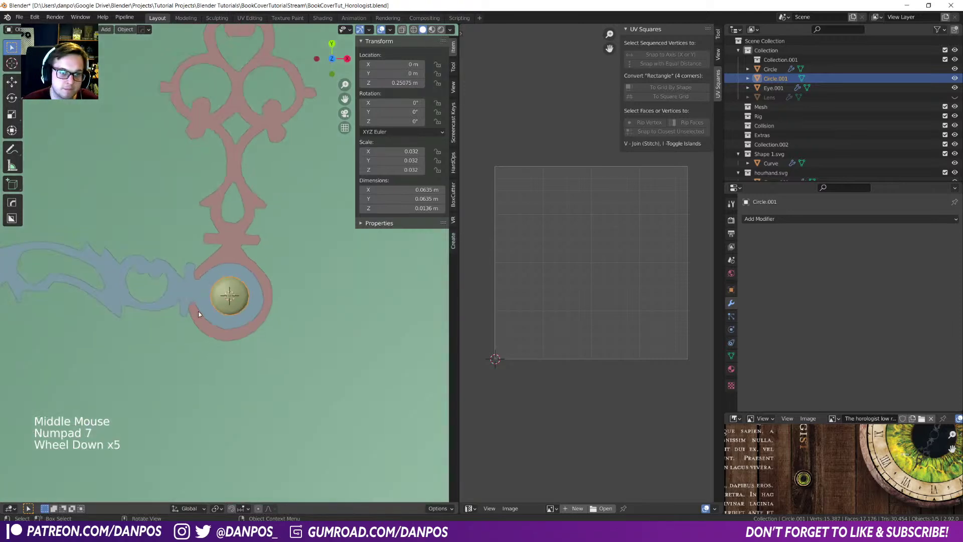
scroll(226, 333, "up", 6)
scroll(248, 351, "up", 6)
key("ctrl+1")
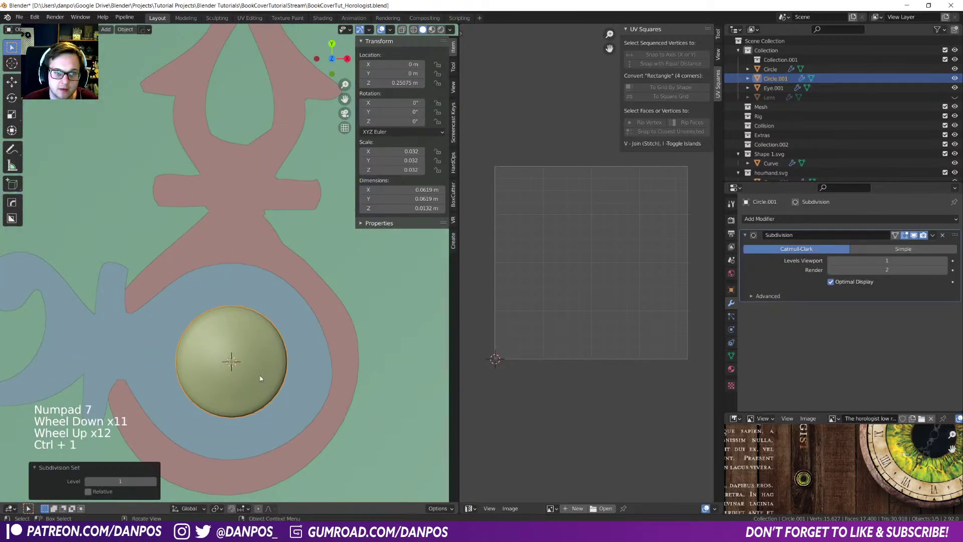
- Try applying the cap's Subdivision modifier, check the resulting mesh in Edit Mode and undo the application
key("ctrl+a")
key("Tab")
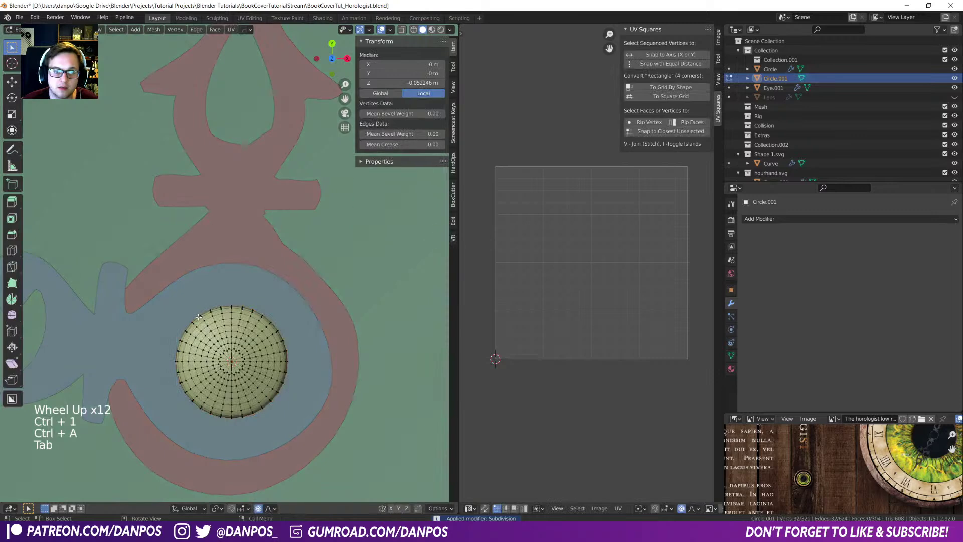
key("Tab")
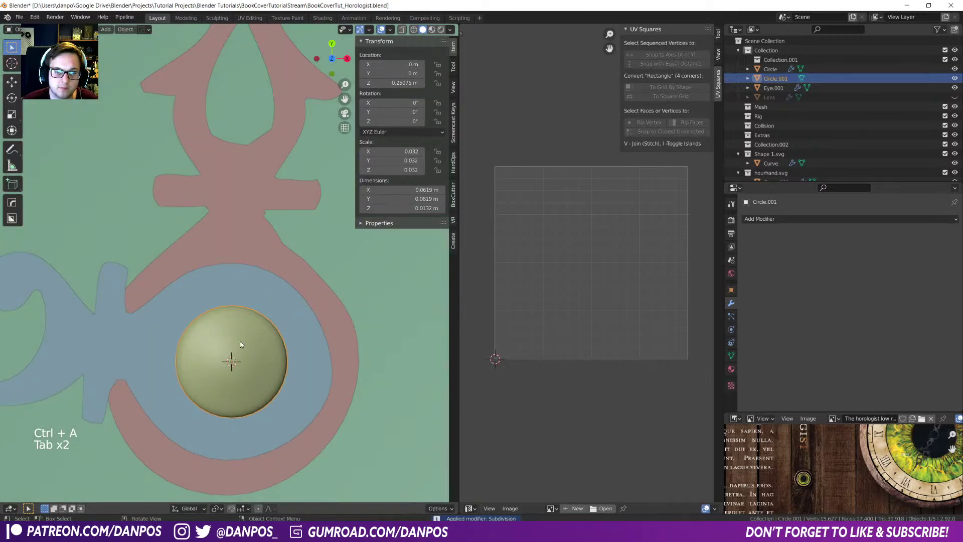
key("ctrl+z")
key("ctrl+z")
key("ctrl+z")
key("ctrl+z")
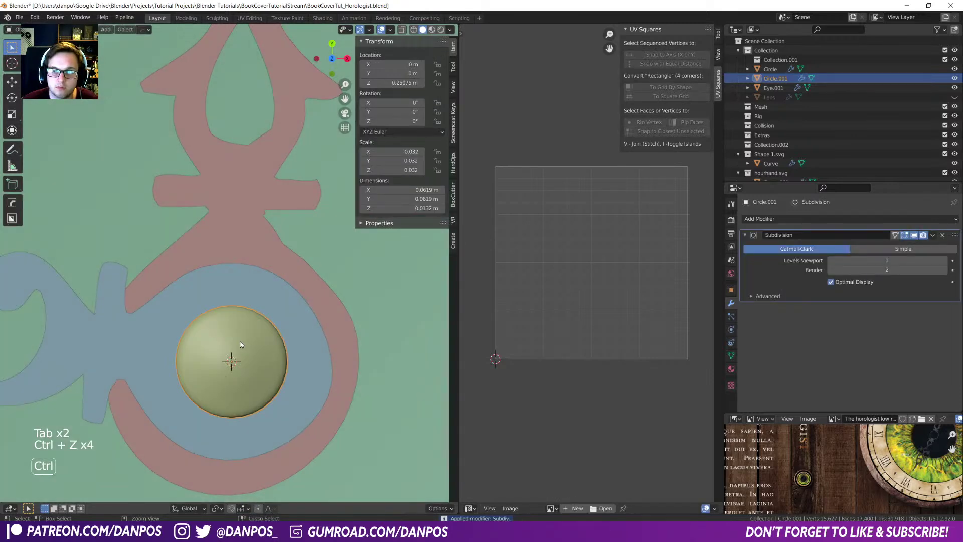
- Save the file, select the longer hand and check the capped hands on the clock from above and from the side
key("ctrl+s")
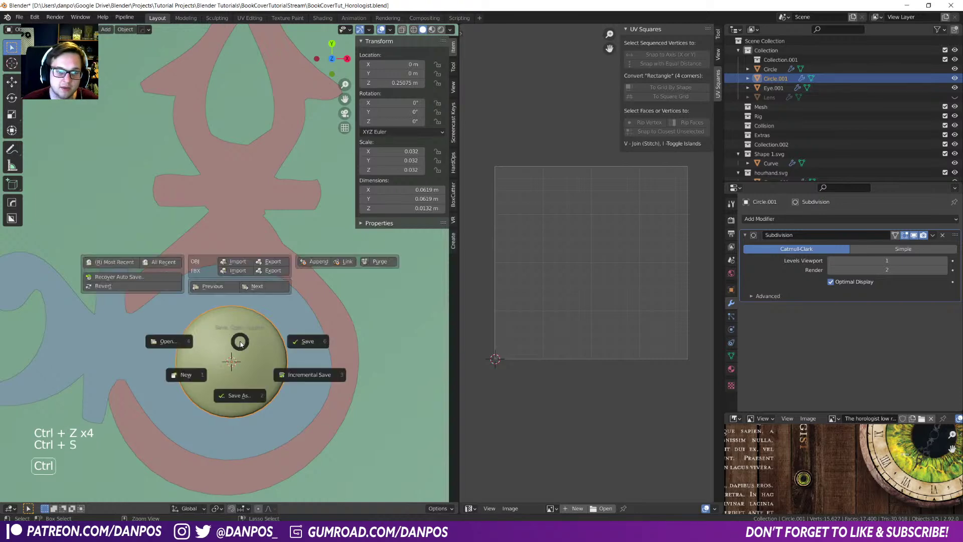
scroll(303, 341, "down", 5)
middle_click_drag(270, 314, 266, 310)
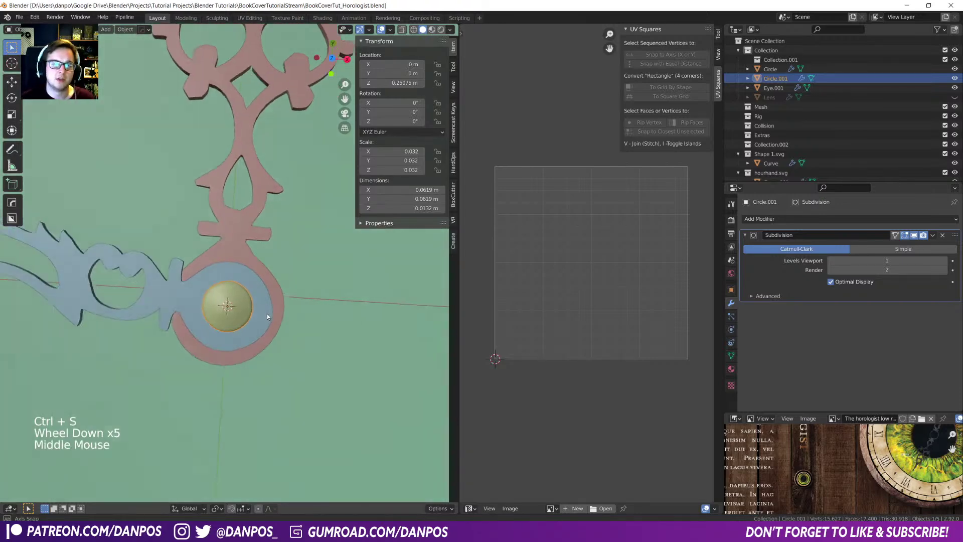
left_click(267, 314)
key("KP_7")
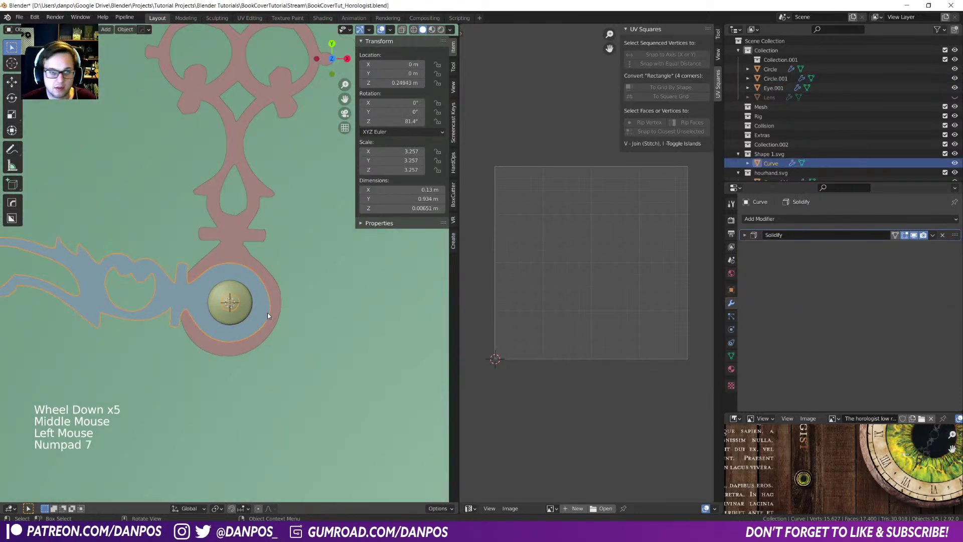
scroll(269, 316, "down", 5)
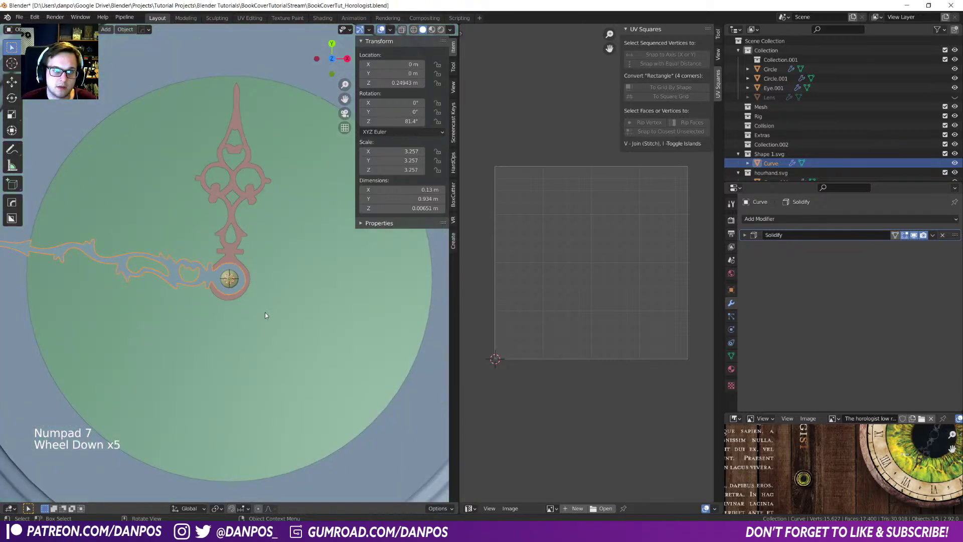
scroll(250, 263, "down", 4)
middle_click_drag(227, 308, 161, 216)
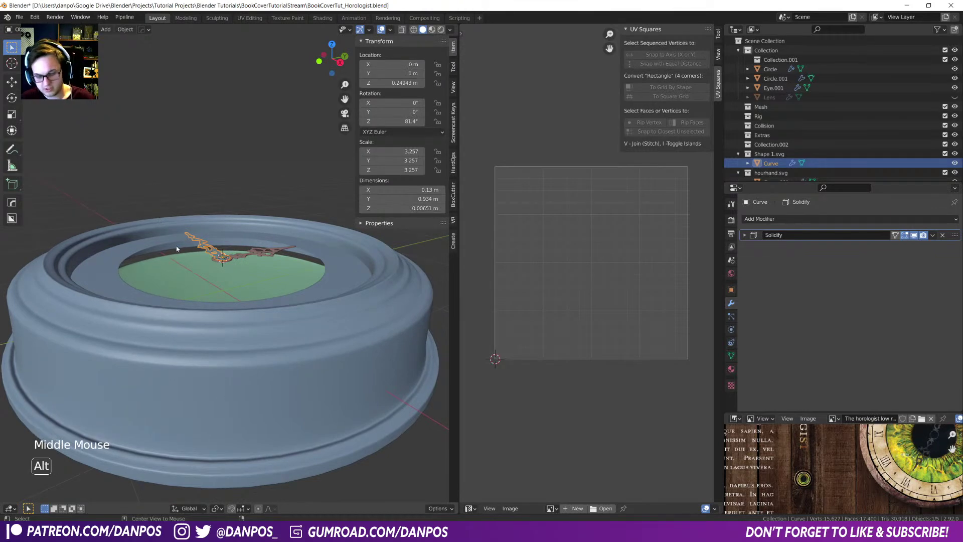
- Unhide the lens over the eye, save the file and briefly preview the clock with its materials
key("alt+h")
key("ctrl+s")
key("z")
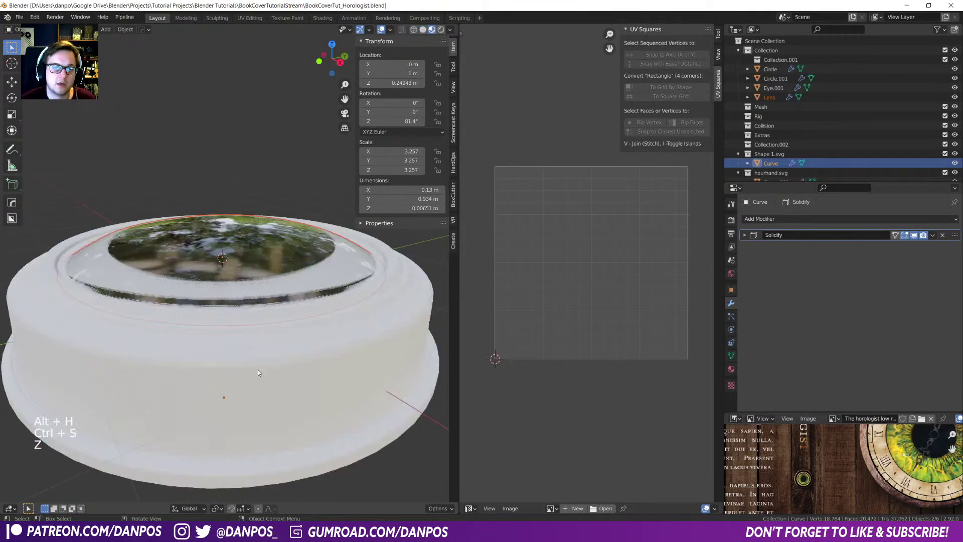
mouse_move(217, 318)
middle_mouse_down()
mouse_move(231, 327)
mouse_move(215, 296)
middle_mouse_up()
key("z")
- In the clock body's mesh, slide the edge loop just below the upper moulding's lower corner along the side wall
mouse_move(300, 305)
middle_mouse_down("shift")
mouse_move(136, 292)
mouse_move(119, 279)
middle_mouse_up("shift")
left_click(143, 286)
key("Tab")
scroll(119, 279, "up", 3)
left_click(230, 218, "alt")
key("g")
key("g")
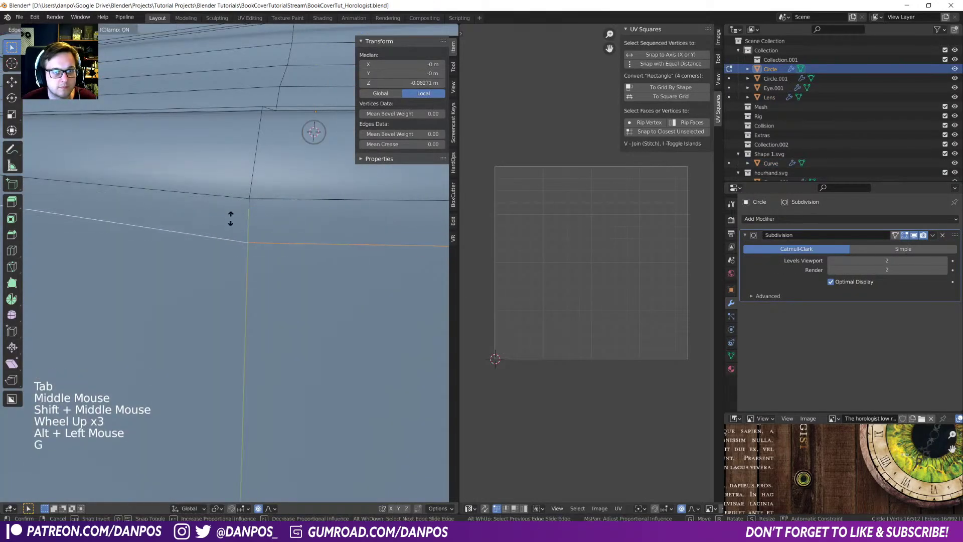
left_click(235, 208)
- Add an edge loop just above the moulding's lower corner and slide the loop below the corner up close to it
key("ctrl+r")
left_click(243, 161)
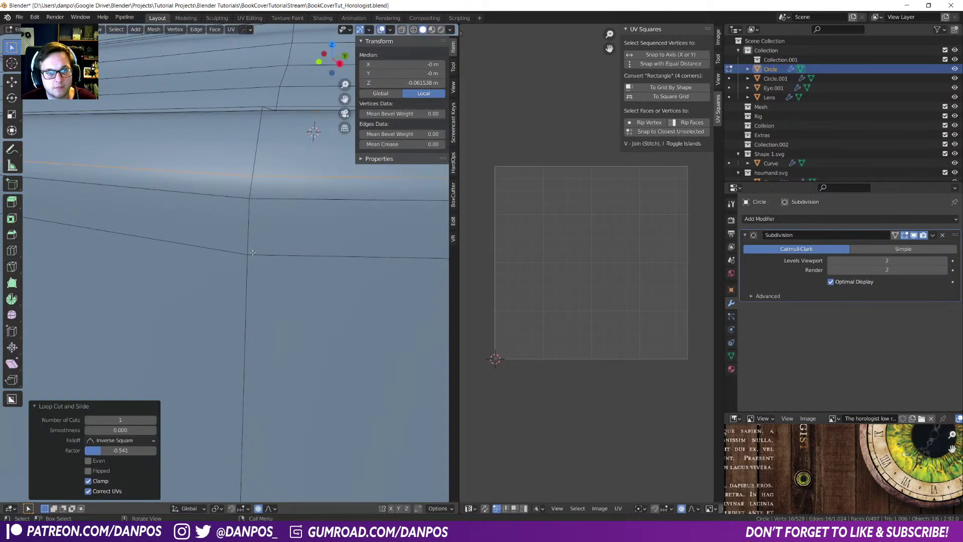
left_click(290, 256, "alt")
key("g")
key("g")
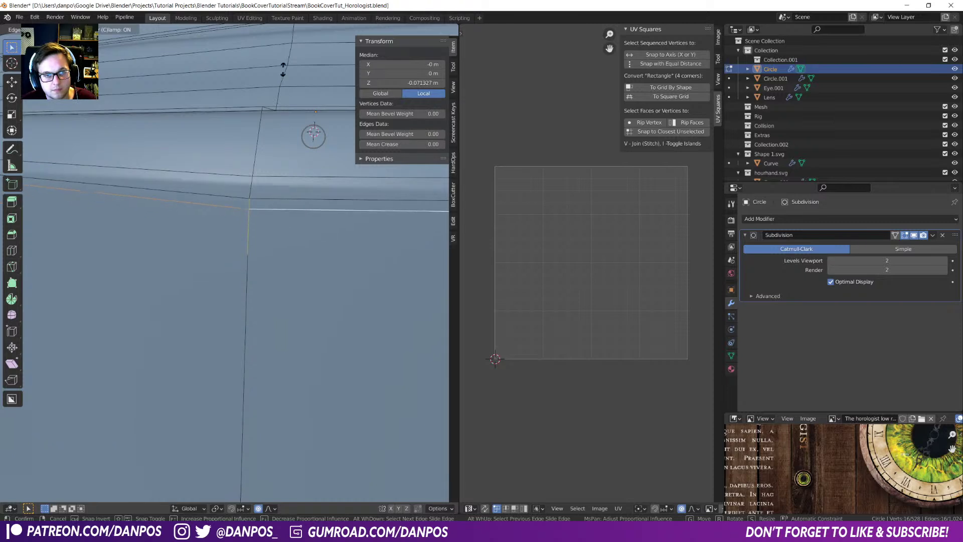
left_click(283, 94)
- Slide the new edge loop down closer to the moulding's lower corner and check the smoothed clock body
left_click(280, 174, "alt")
key("g")
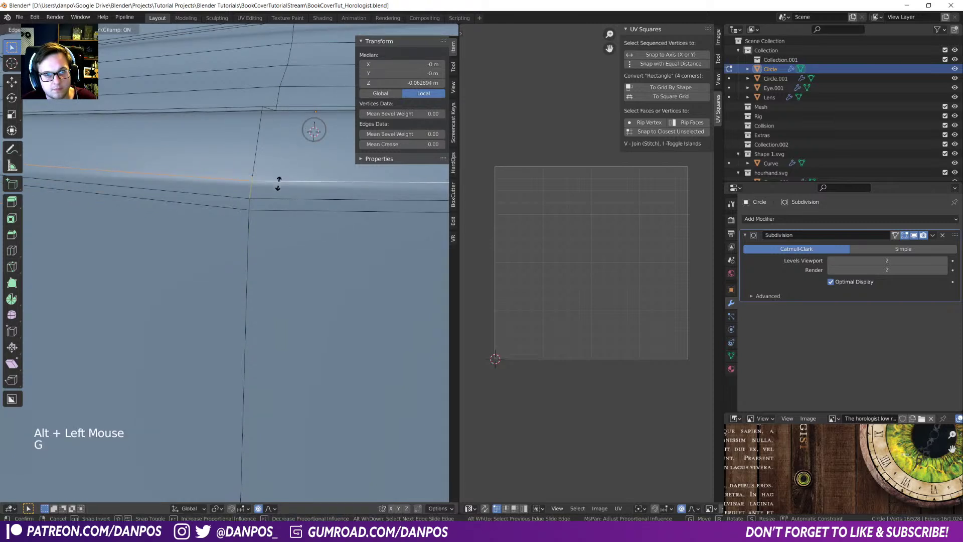
key("Tab")
scroll(272, 179, "down", 4)
middle_click_drag(272, 179, 247, 239)
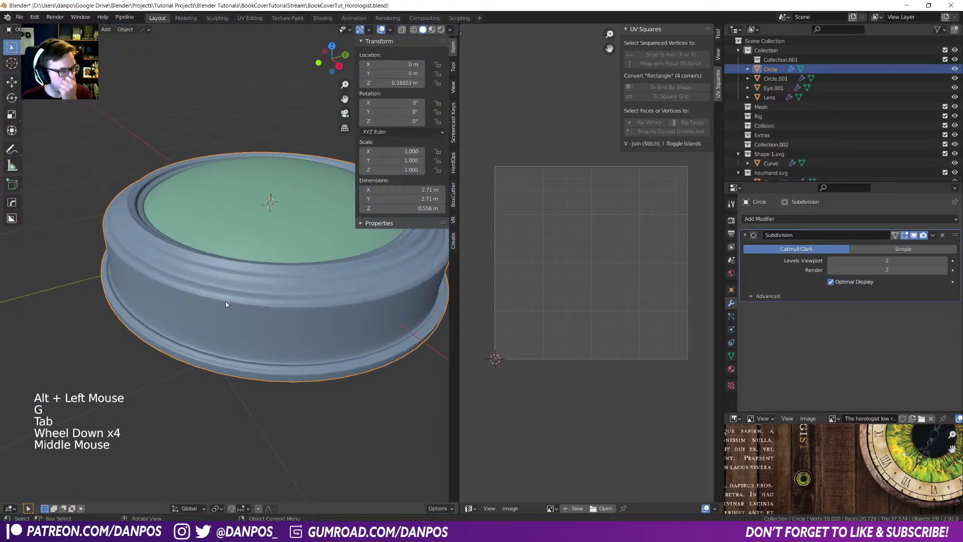
- Readjust the slide of the edge loop just above the moulding's lower corner on the clock body
scroll(230, 293, "up", 2)
key("Tab")
left_click(243, 362, "alt")
key("g")
left_click(246, 356, "alt")
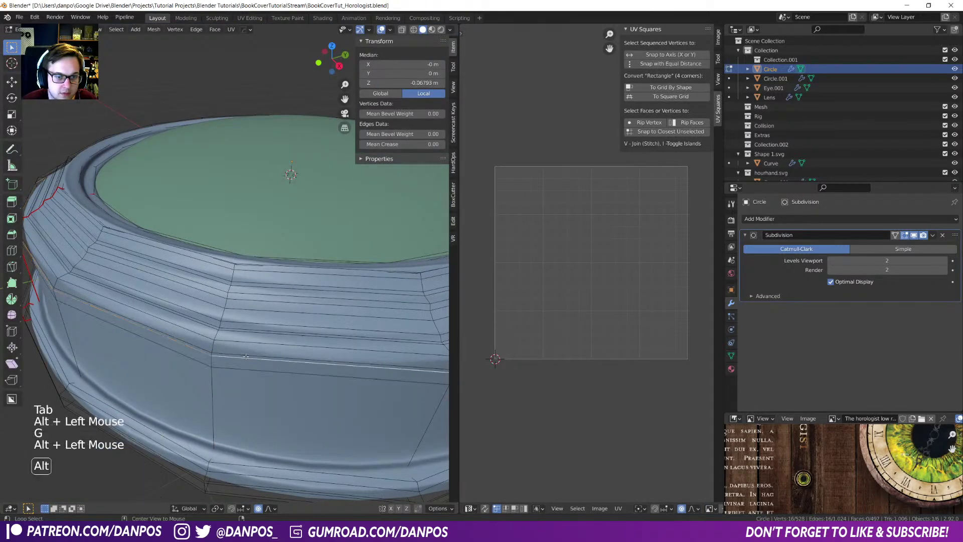
left_click(246, 357, "alt")
key("g")
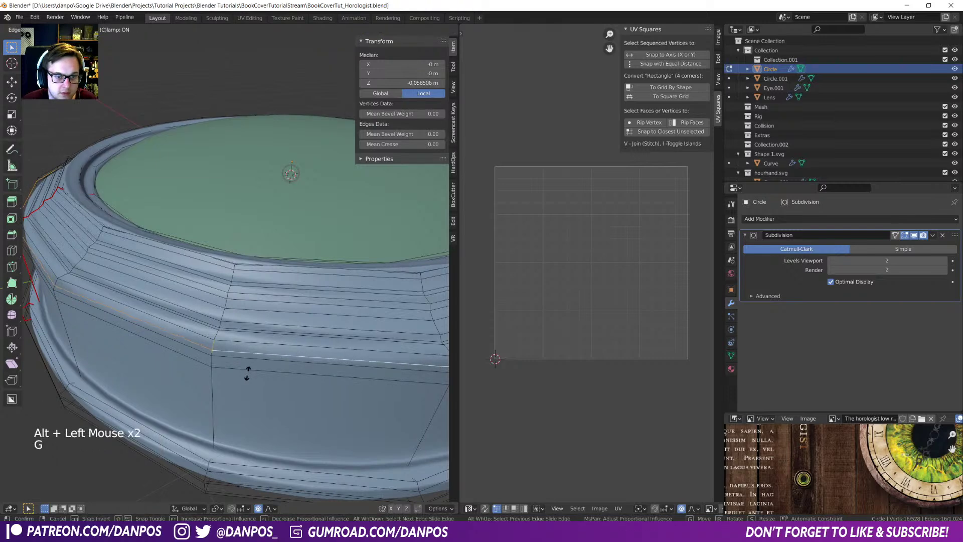
left_click(247, 373)
key("Tab")
left_click(235, 297)
- Slide the edge loop above the groove halfway down the clock body's moulding closer to the groove's edge
scroll(226, 329, "down", 2)
scroll(226, 330, "up", 1)
middle_click_drag(225, 330, 219, 318)
scroll(210, 317, "up", 2)
key("Tab")
left_click(186, 285, "alt")
key("g")
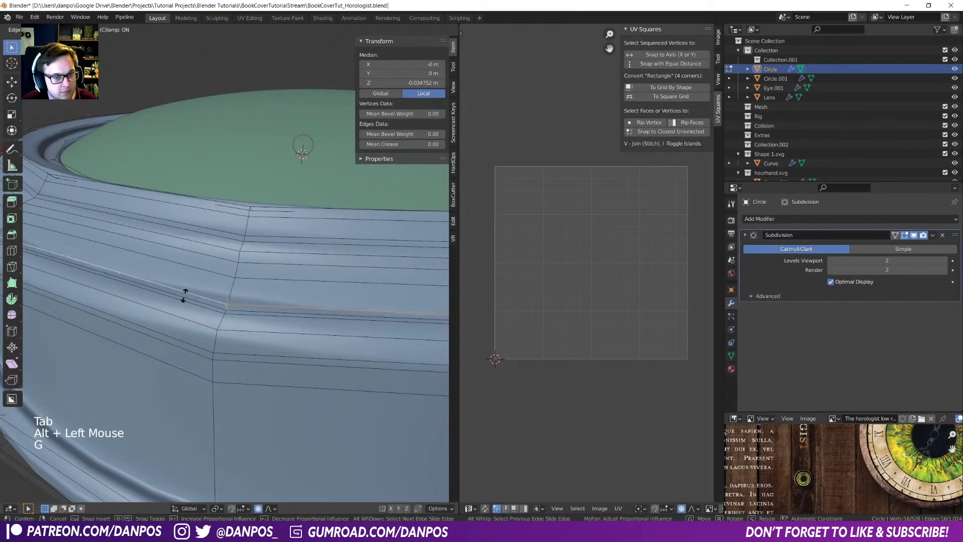
left_click(186, 291)
middle_click_drag(188, 300, 204, 282)
key("Tab")
- Add two edge loops around the upper slope of the clock body's rim to tighten its smoothed profile
middle_click_drag(191, 200, 179, 272)
key("Tab")
left_click(179, 273, "alt")
key("ctrl+r")
left_click(139, 205)
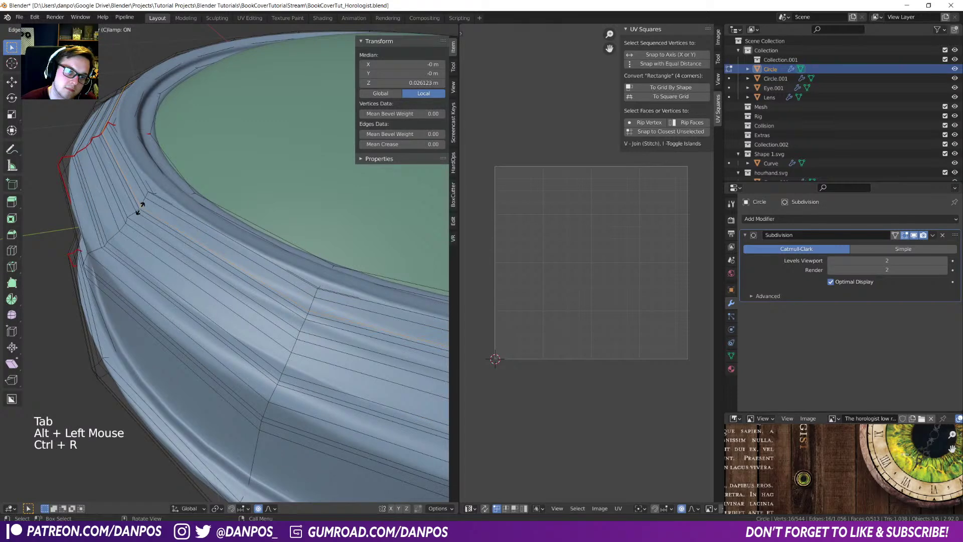
key("ctrl+r")
key("Tab")
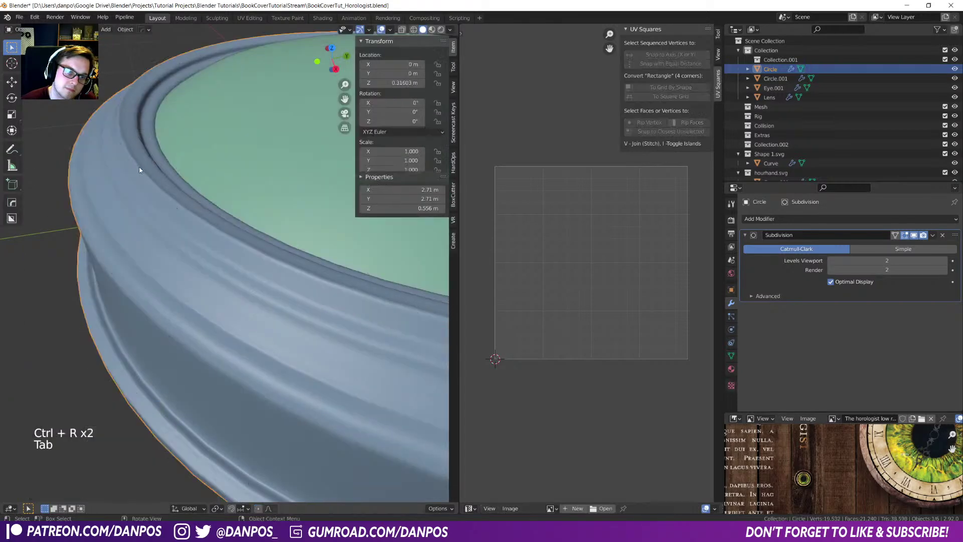
- Switch the viewport to Material Preview, save the file and check the whole clock
scroll(181, 251, "down", 2)
mouse_move(211, 278)
middle_mouse_down()
mouse_move(197, 266)
mouse_move(206, 301)
mouse_move(282, 305)
mouse_move(315, 283)
mouse_move(189, 262)
mouse_move(204, 296)
middle_mouse_up()
key("z")
key("ctrl+s")
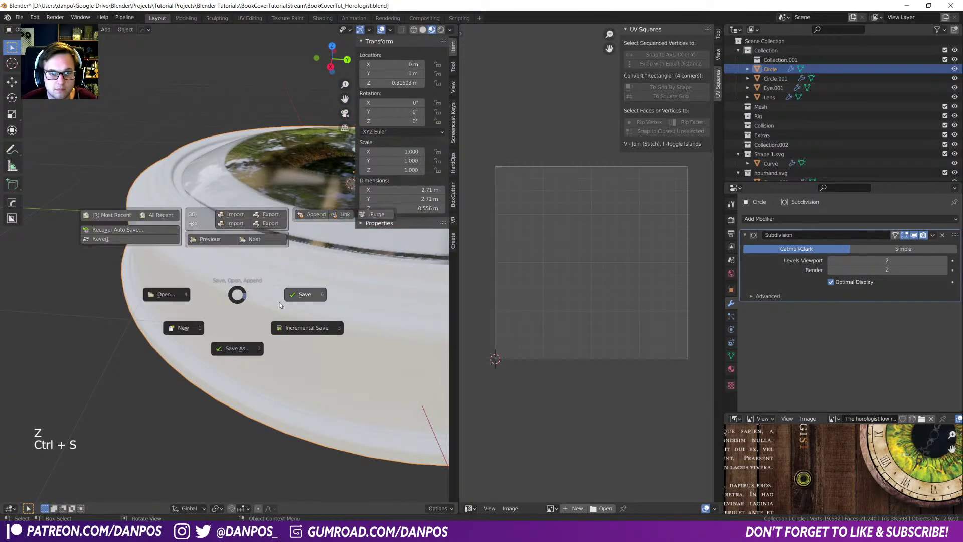
middle_click_drag(257, 275, 262, 229)
scroll(254, 264, "down", 4)
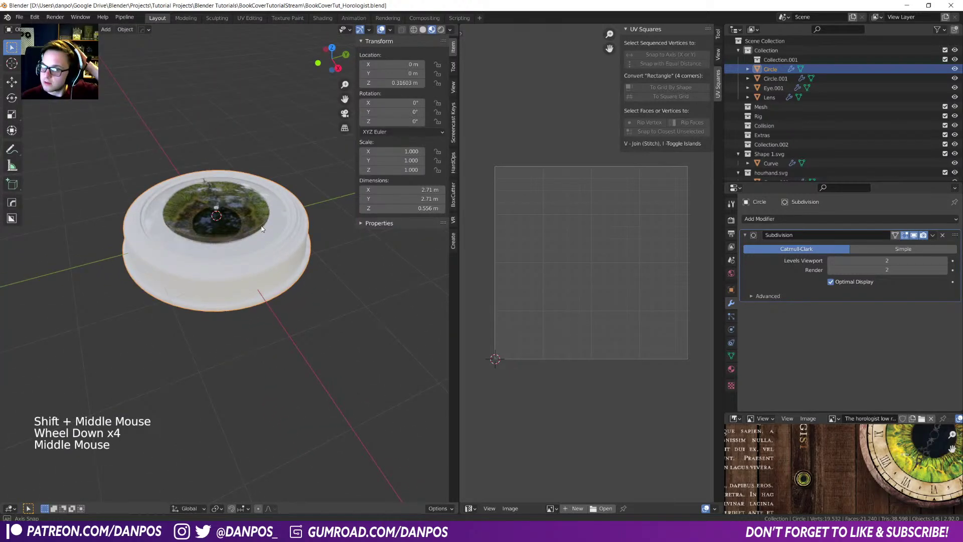
- Hide the lens and the eye to expose the clock's interior, save the file and inspect the body with the hands
left_click(254, 215)
key("h")
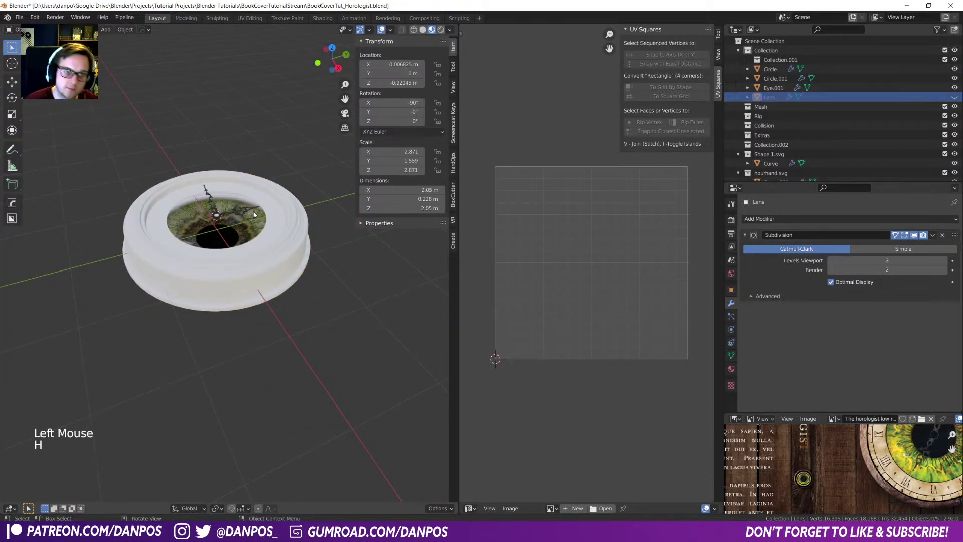
left_click(254, 214)
key("h")
middle_click_drag(253, 215, 279, 264)
scroll(227, 250, "up", 4)
key("ctrl+s")
scroll(284, 257, "down", 4)
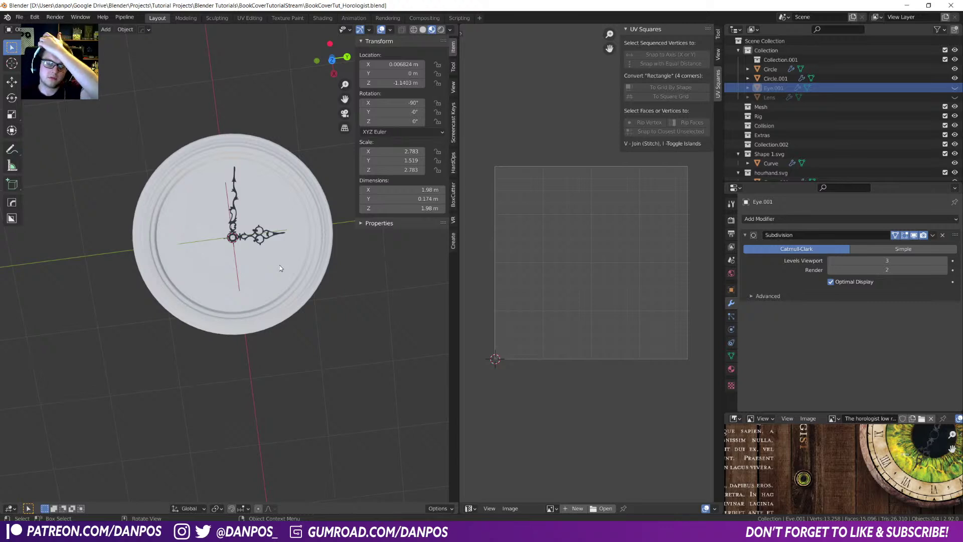
middle_click_drag(282, 278, 278, 194)
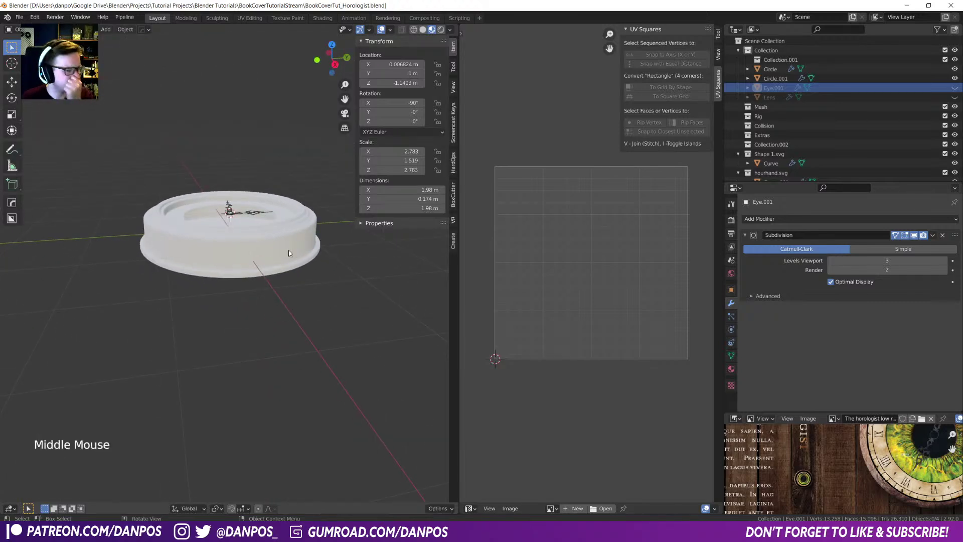
- Check the clock body's existing UV layout with all of its geometry selected
middle_click_drag(281, 250, 263, 279)
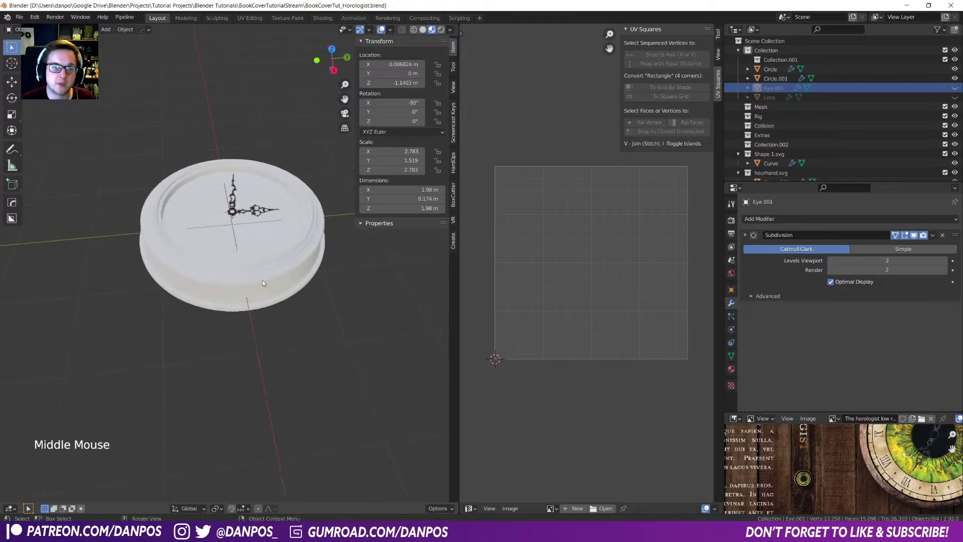
left_click(260, 281)
key("Tab")
key("a")
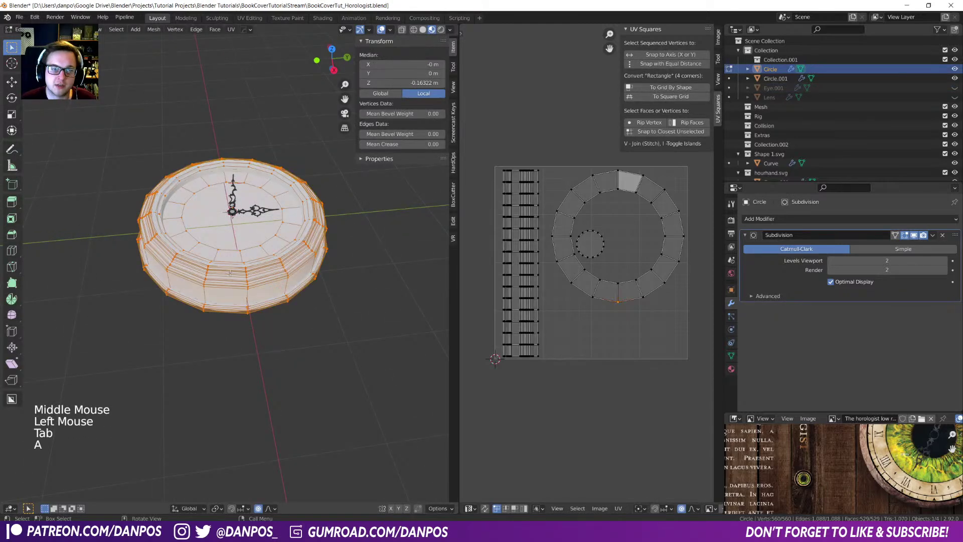
key("Tab")
- Open both hands and the clock body together in Edit Mode with all their geometry selected
middle_click_drag(245, 211, 225, 239)
scroll(251, 228, "up", 4)
left_click(246, 200)
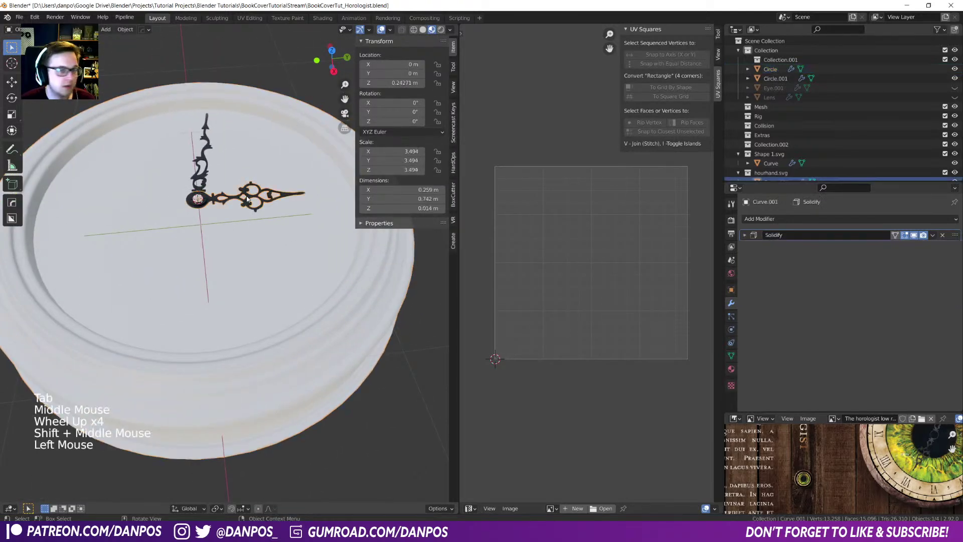
left_click(208, 180, "shift")
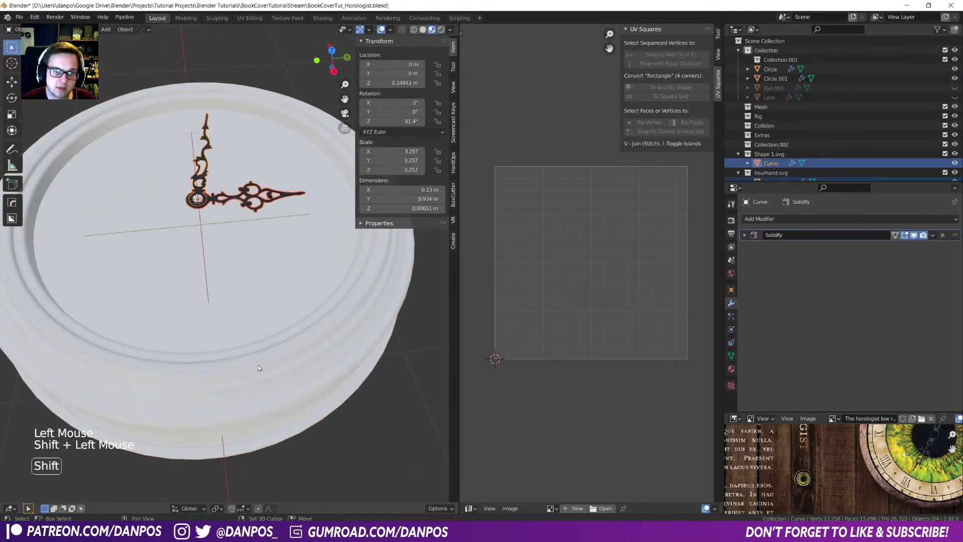
left_click(294, 374, "shift")
key("Tab")
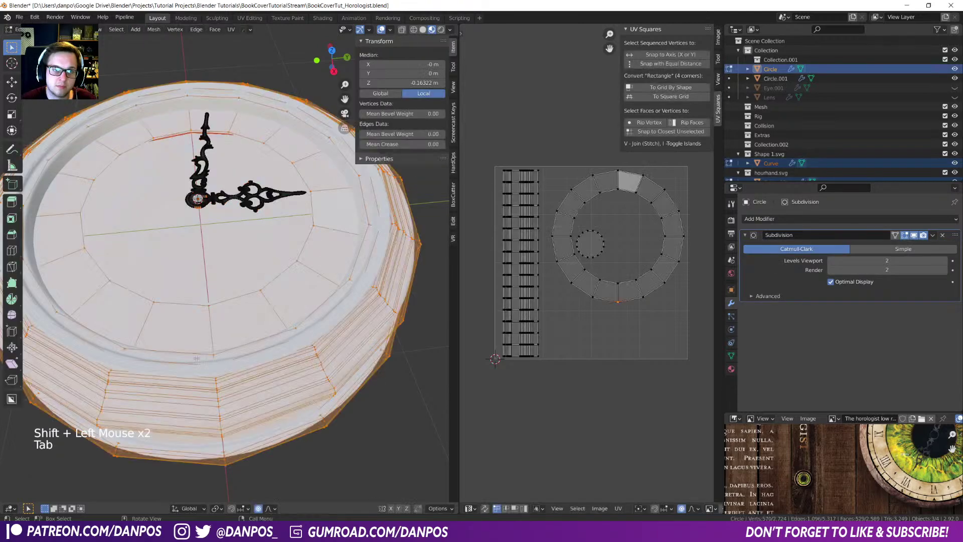
key("a")
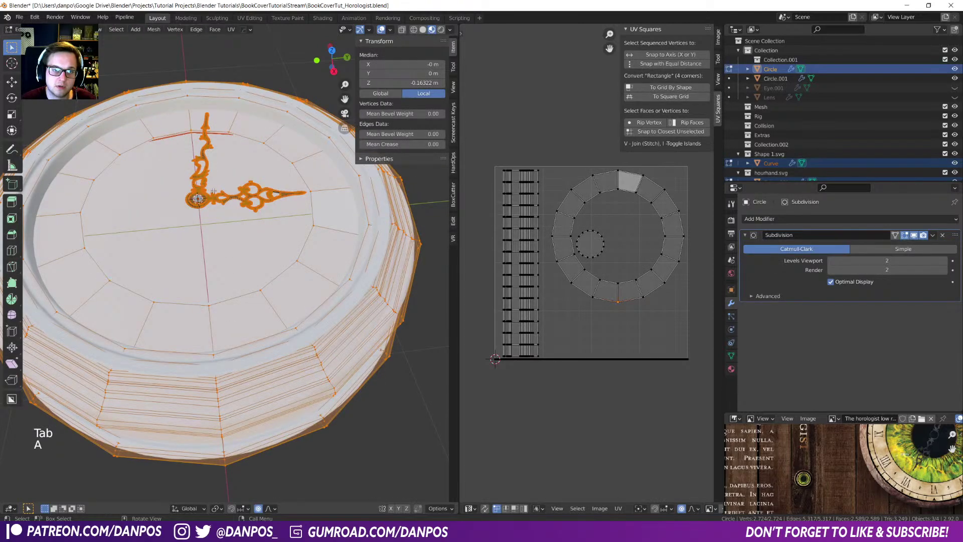
- Limit the selection to the complete linked geometry of the two hands
left_click(213, 191)
middle_click_drag(213, 191, 232, 248)
scroll(203, 226, "up", 2)
left_click(204, 235)
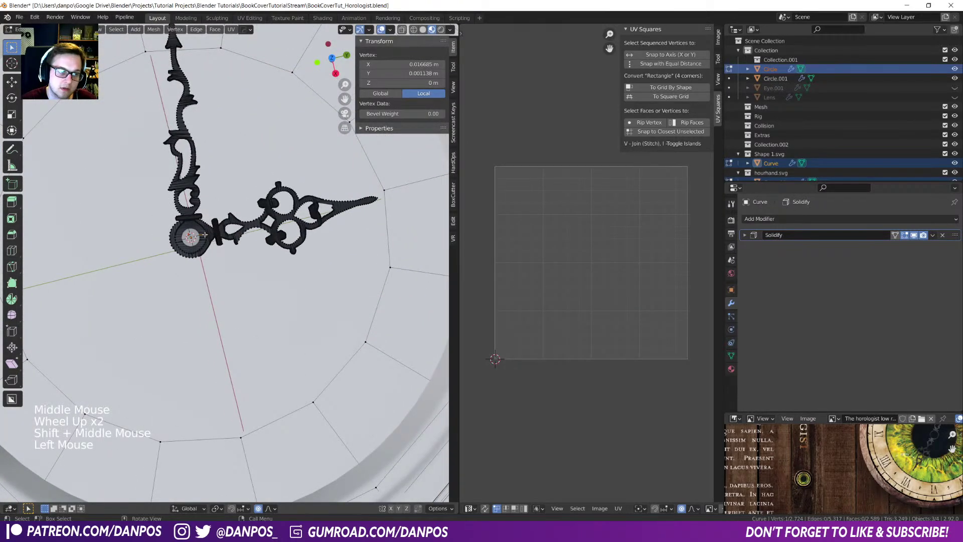
key("a")
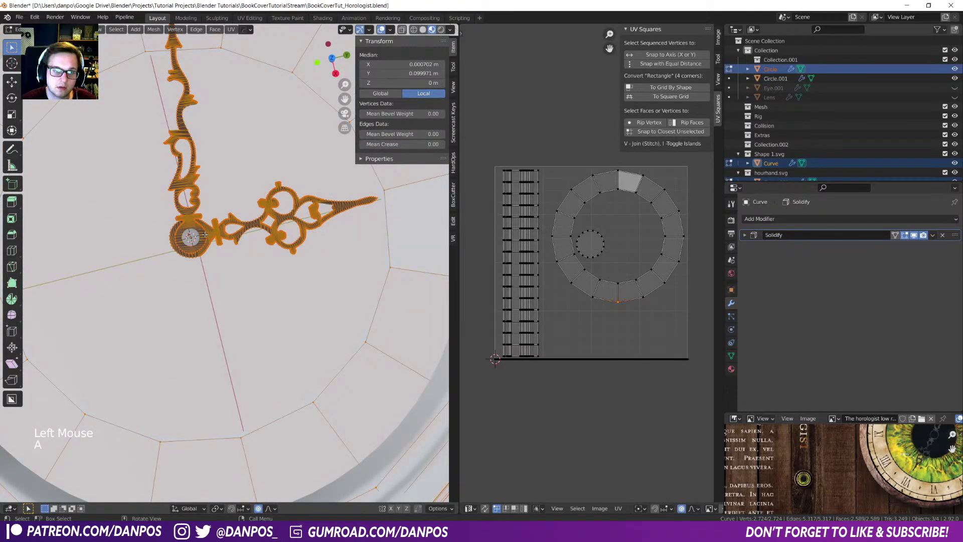
left_click(204, 235)
key("l")
key("l")
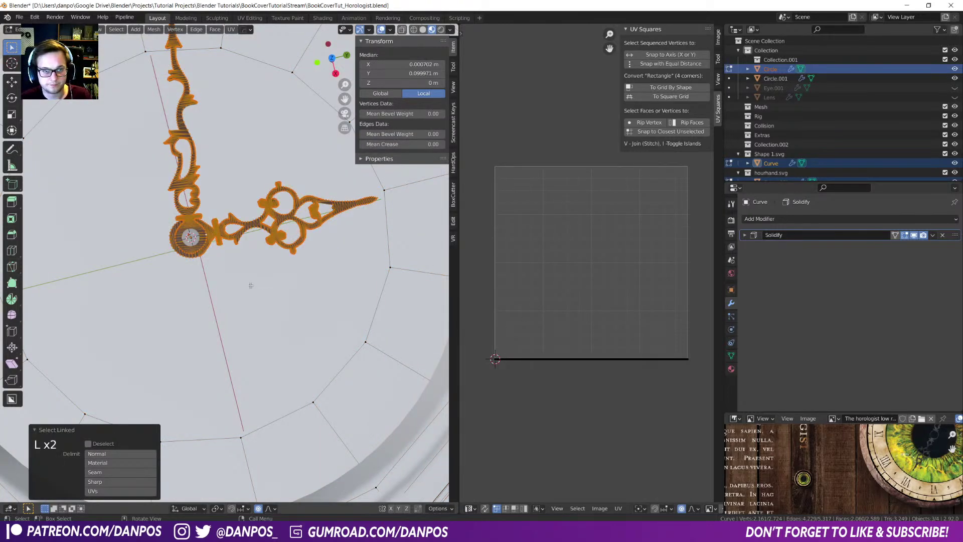
- Try unwrapping both hands by projecting their UVs from the top view and by Cube Projection
key("KP_7")
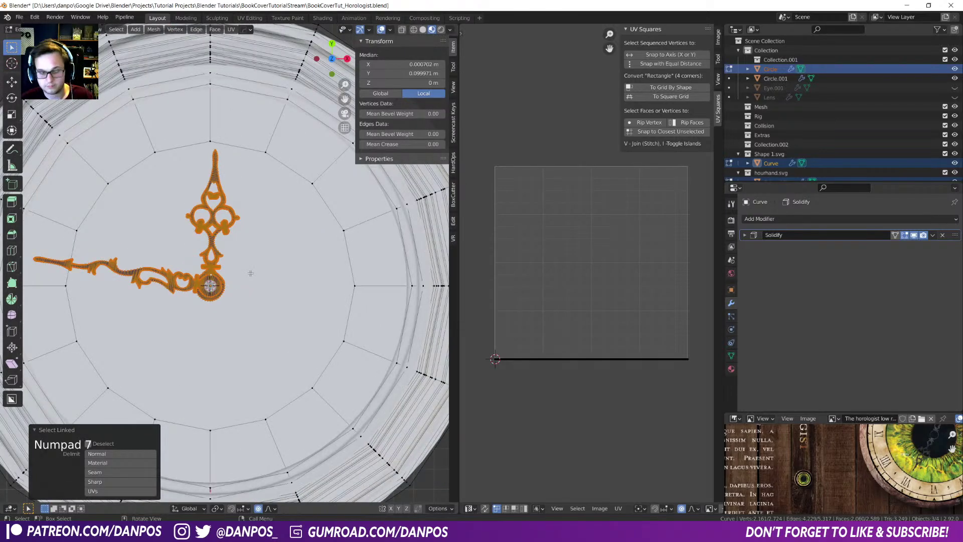
key("u")
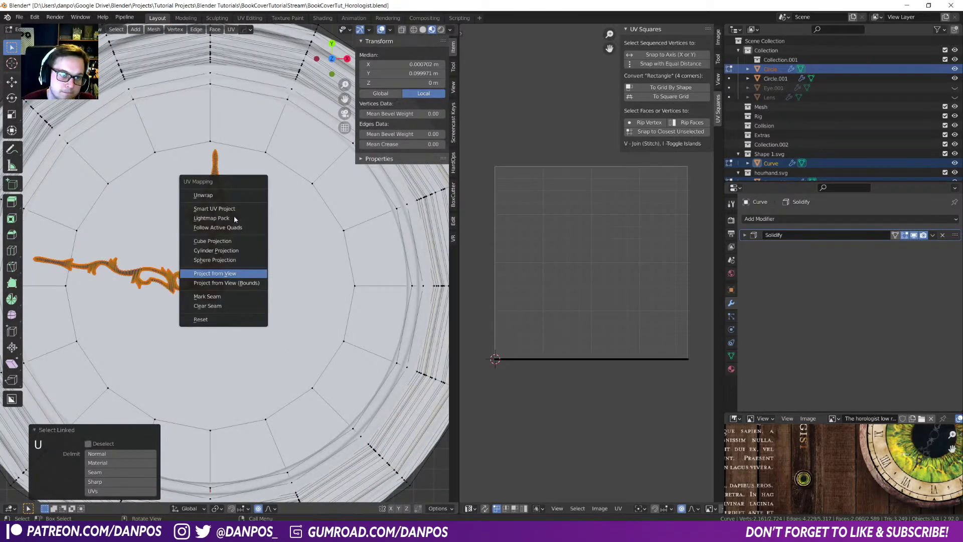
left_click(231, 274)
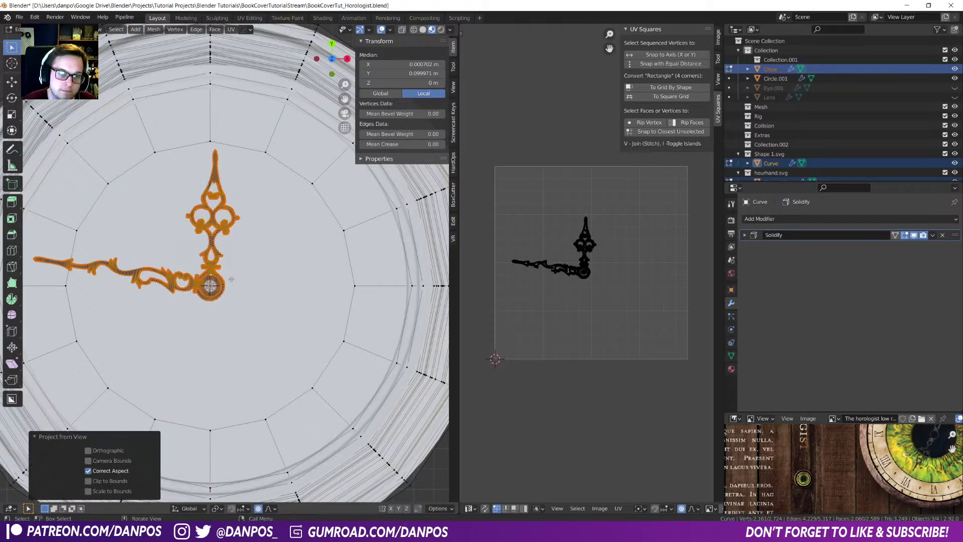
scroll(231, 279, "up", 8)
middle_click_drag(150, 307, 194, 293, "shift")
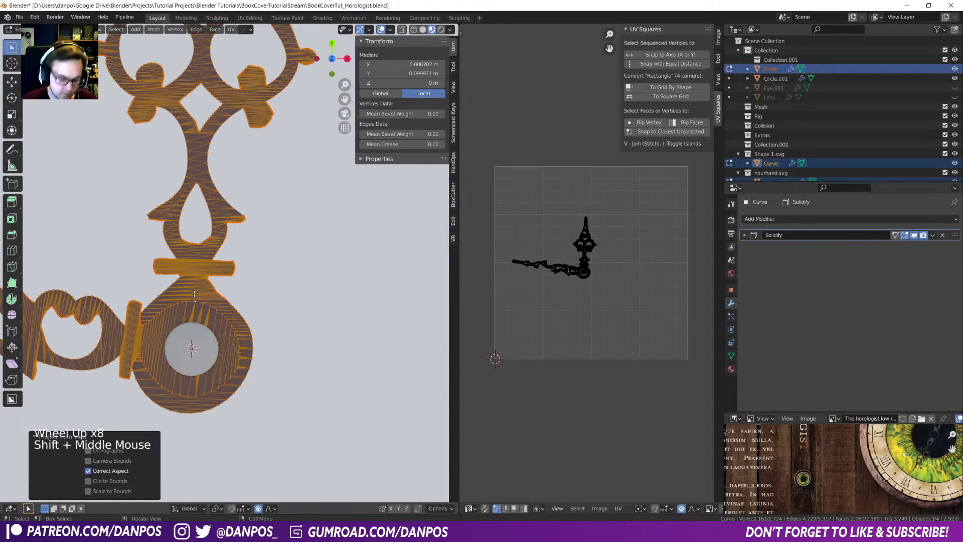
key("u")
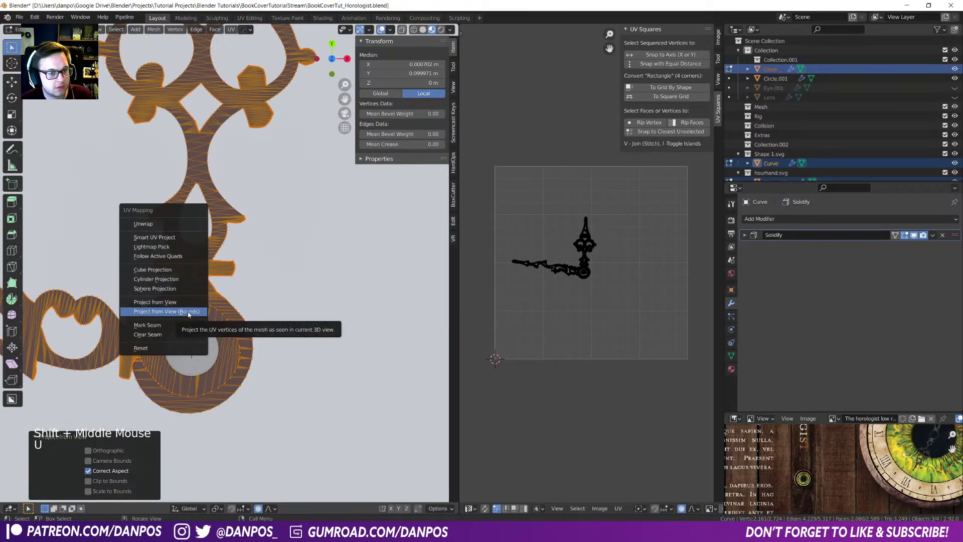
left_click(181, 276)
- Unwrap both hands with Smart UV Project at a 66° angle limit and inspect their UV islands
key("u")
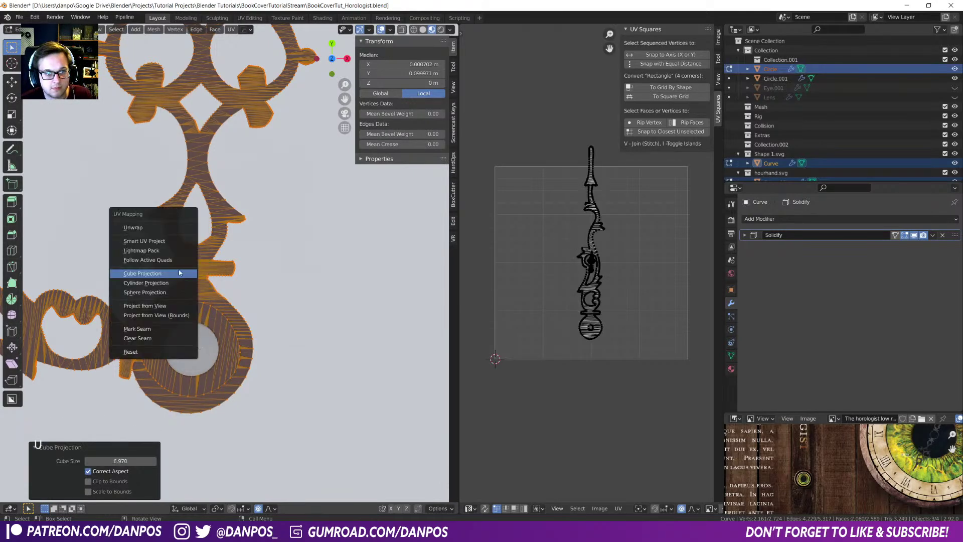
left_click(171, 241)
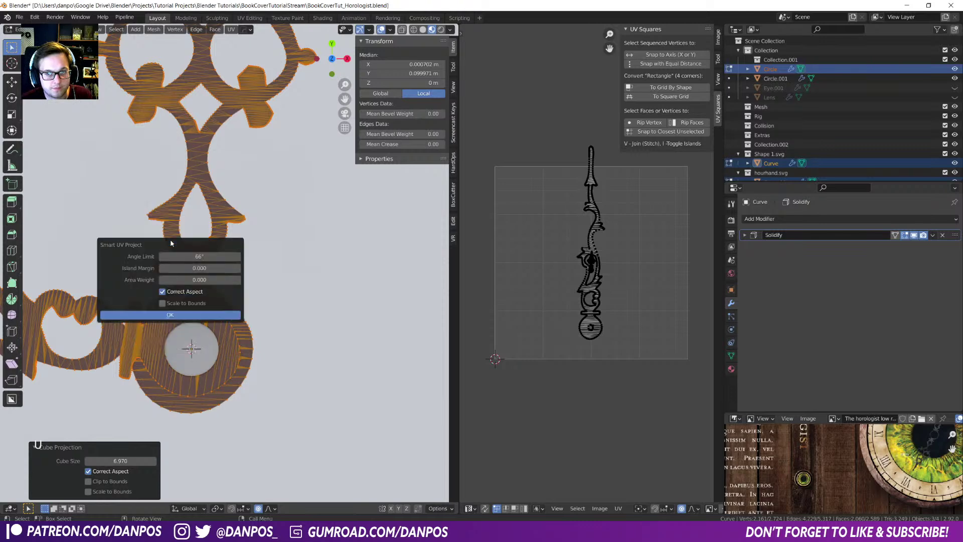
left_click(182, 316)
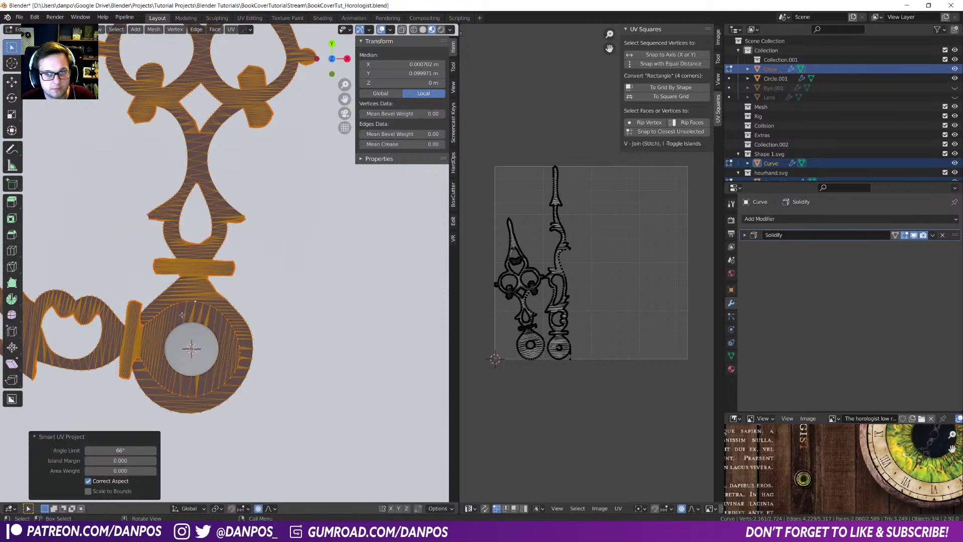
scroll(489, 361, "up", 5)
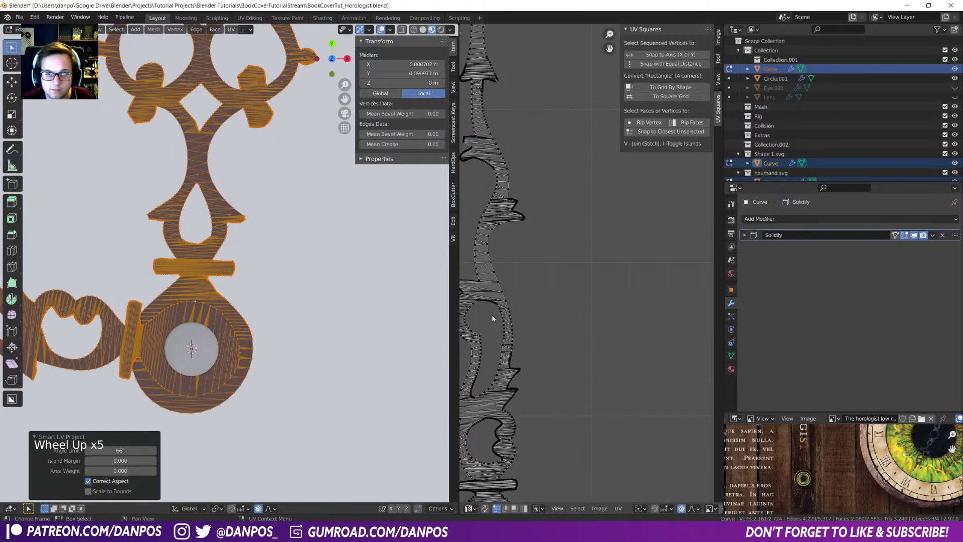
scroll(492, 314, "down", 3)
middle_click_drag(492, 315, 592, 290, "shift")
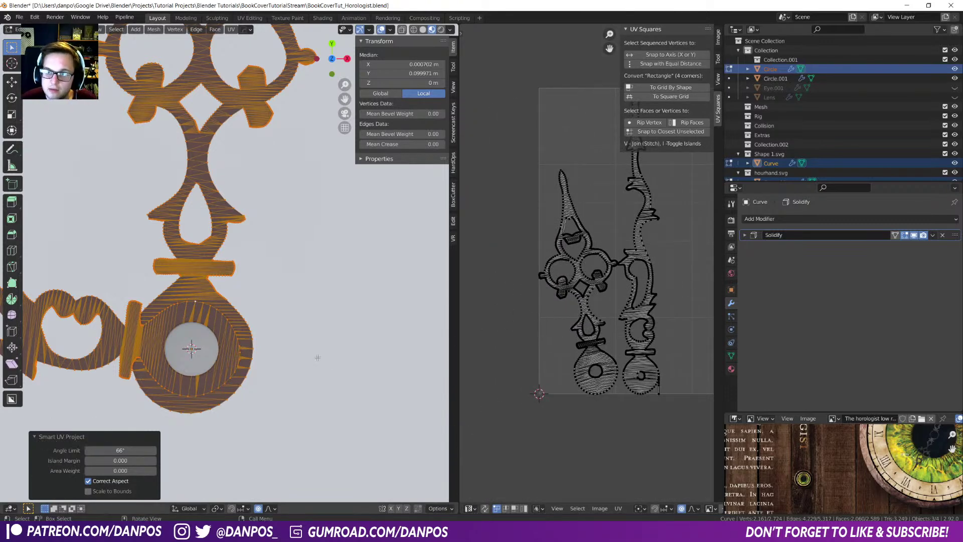
- Apply the minute hand's Solidify modifier and return to editing the hands' geometry
scroll(303, 312, "up", 2)
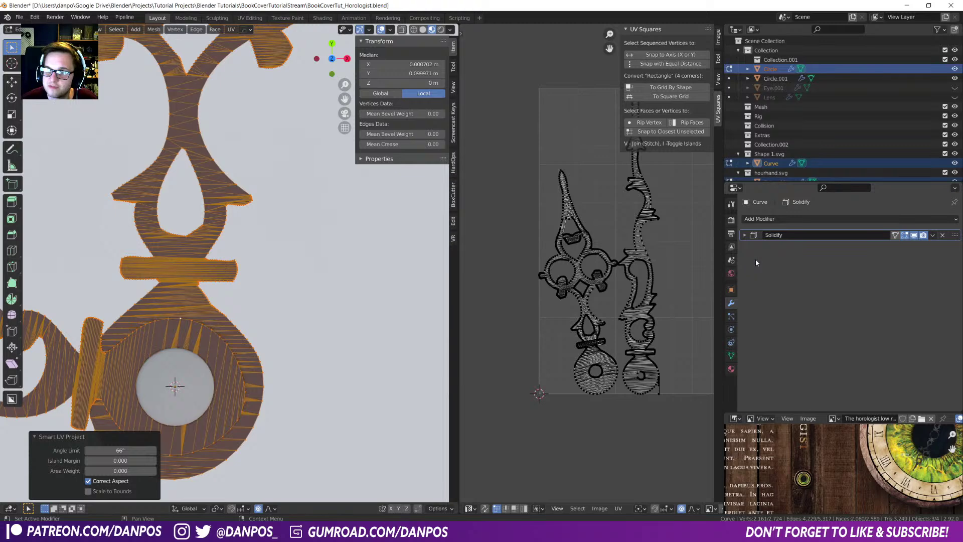
key("ctrl+d")
key("ctrl+s")
left_click(321, 291)
key("ctrl+a")
key("Tab")
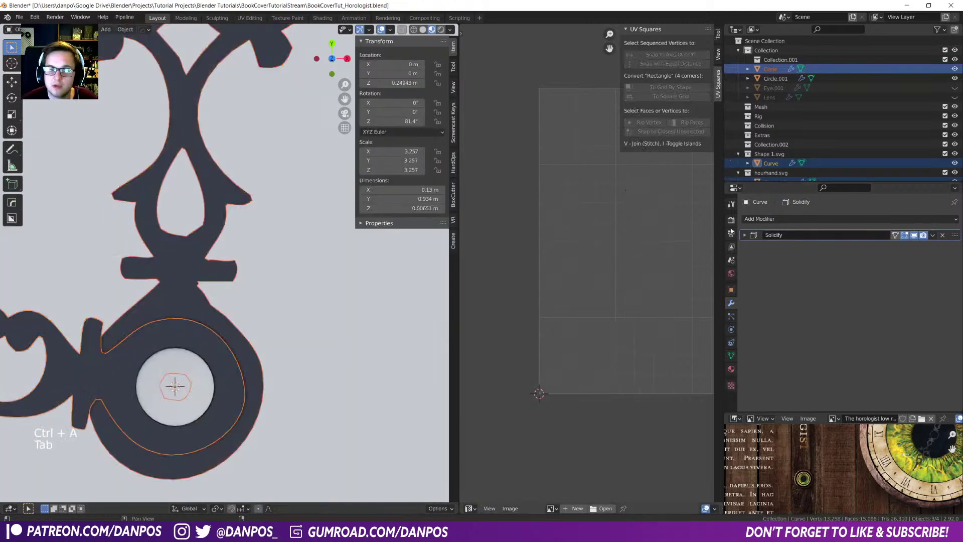
key("ctrl+a")
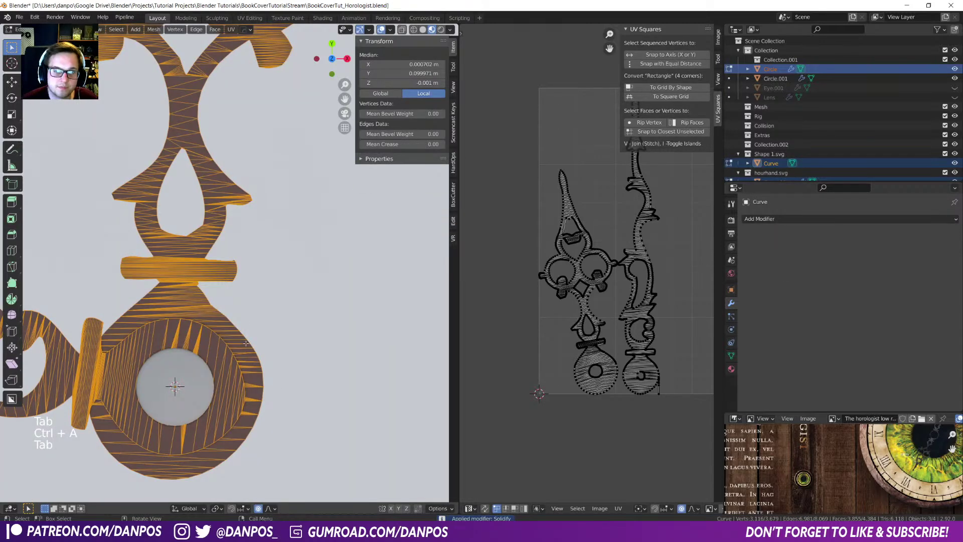
- Try Cube Projection on the hands with the minute hand's thickness now included
key("u")
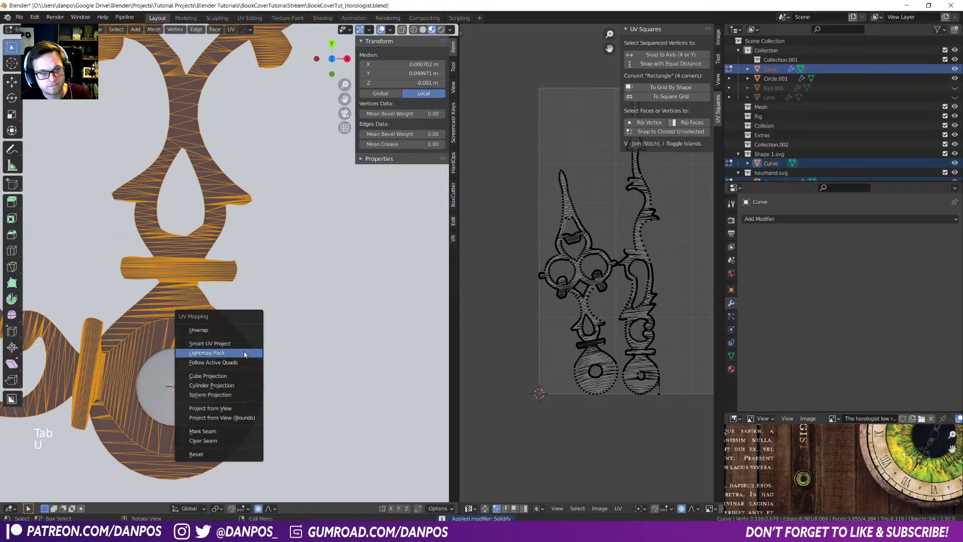
left_click(234, 374)
scroll(592, 265, "down", 3)
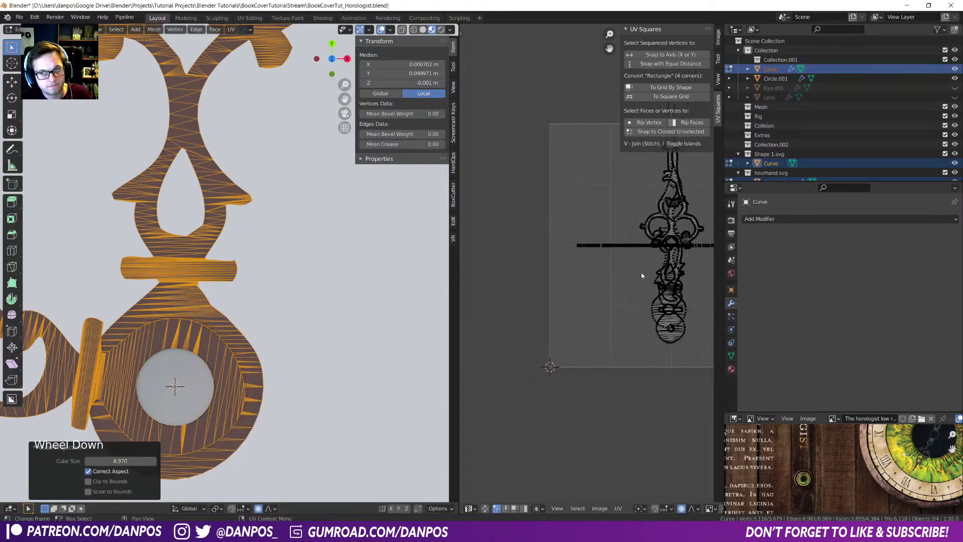
- Unwrap the hands again with Smart UV Project at a 66° angle limit and 0 island margin, including the minute hand's sides
key("u")
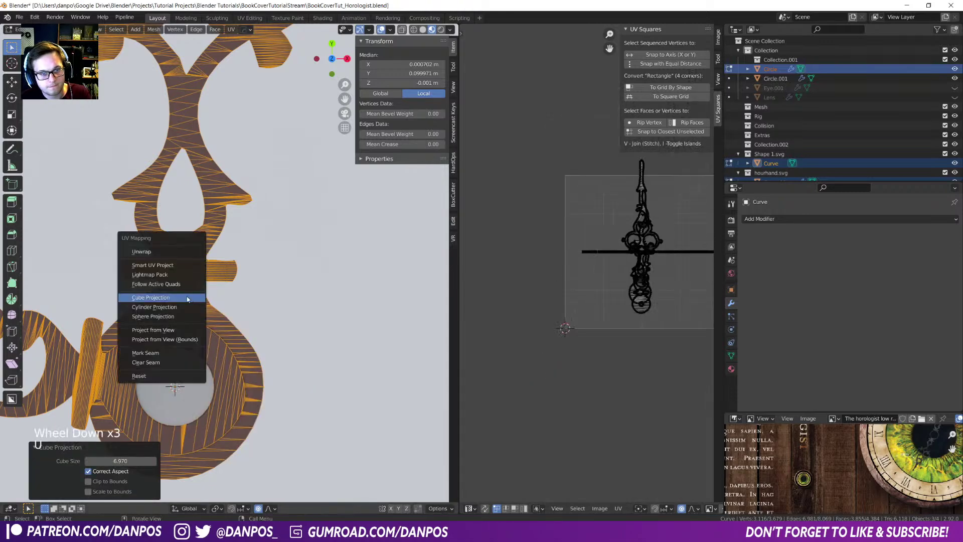
left_click(176, 265)
left_click(174, 342)
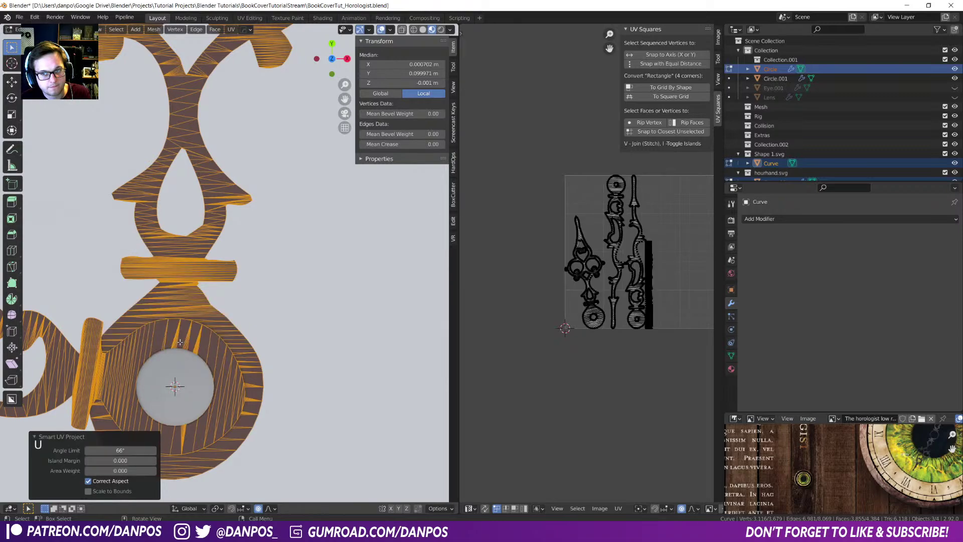
scroll(577, 295, "up", 5)
middle_click_drag(549, 304, 492, 311)
scroll(635, 339, "up", 5)
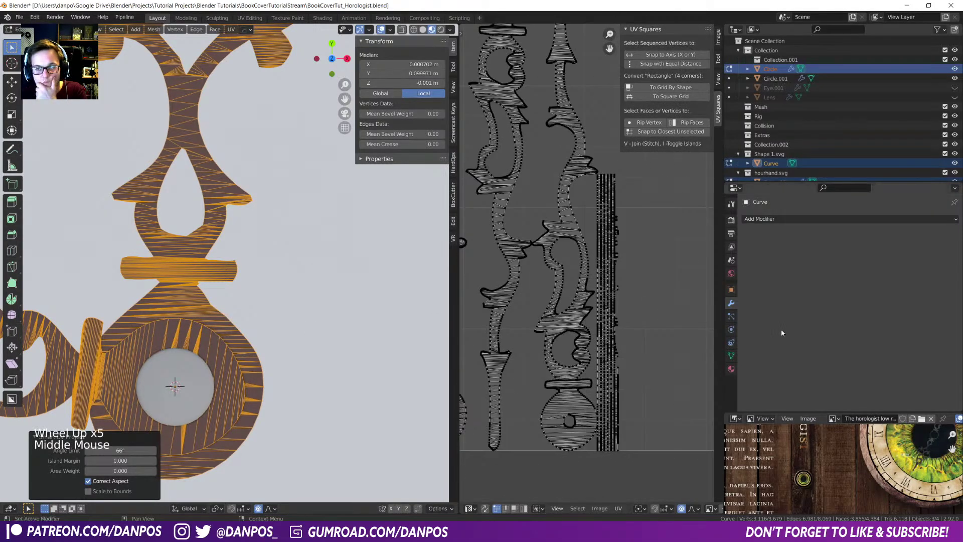
scroll(635, 339, "down", 9)
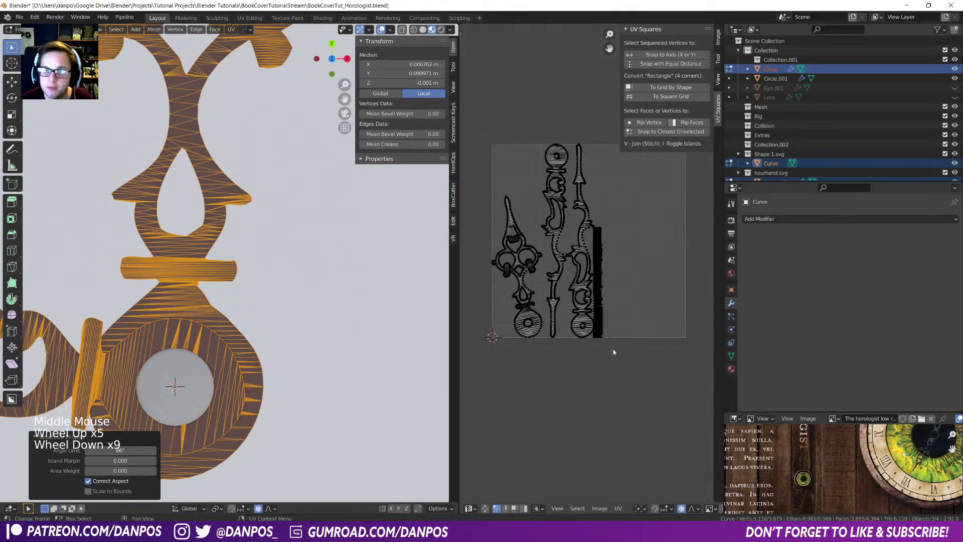
scroll(247, 344, "down", 5)
scroll(247, 345, "down", 5)
- Select the hands and clock body completely to compare their UV layouts, and undo that selection
key("Tab")
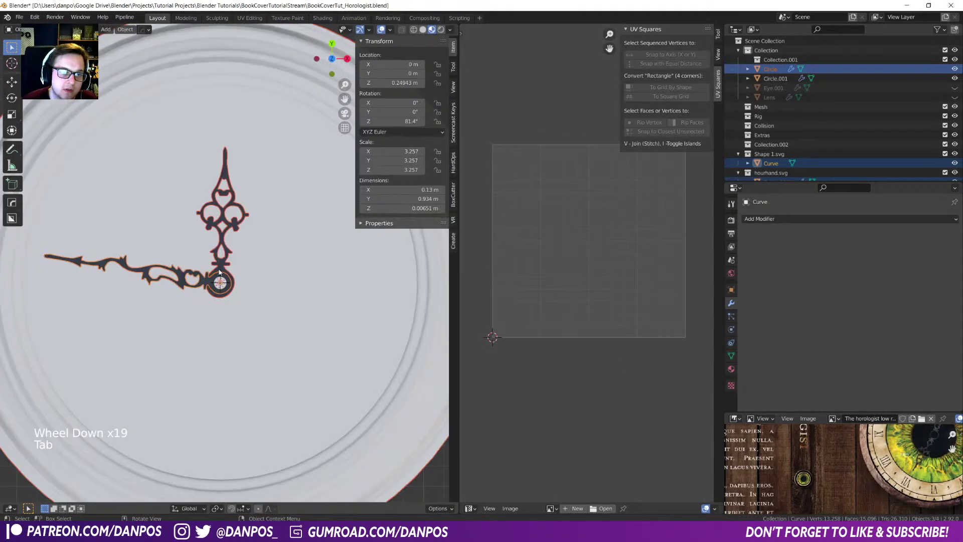
scroll(219, 272, "down", 2)
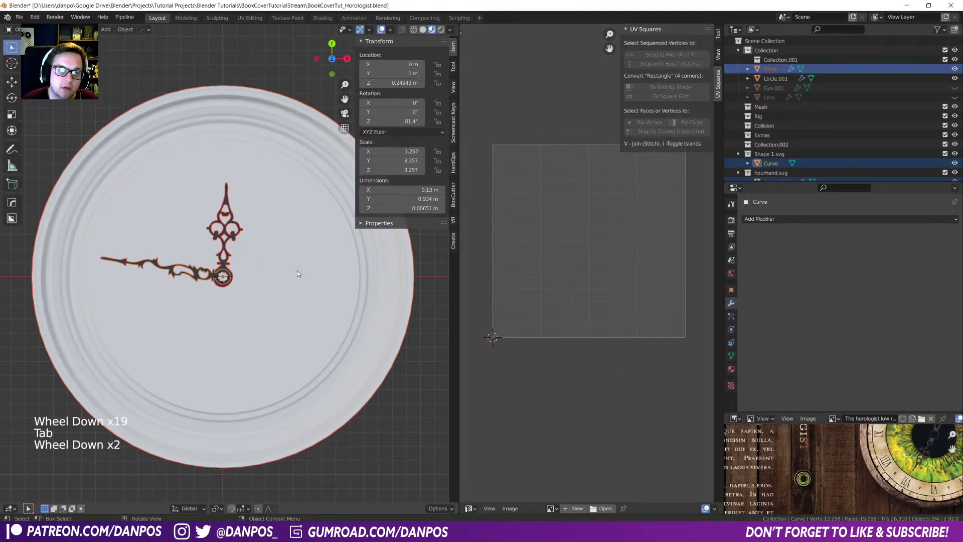
key("Tab")
key("a")
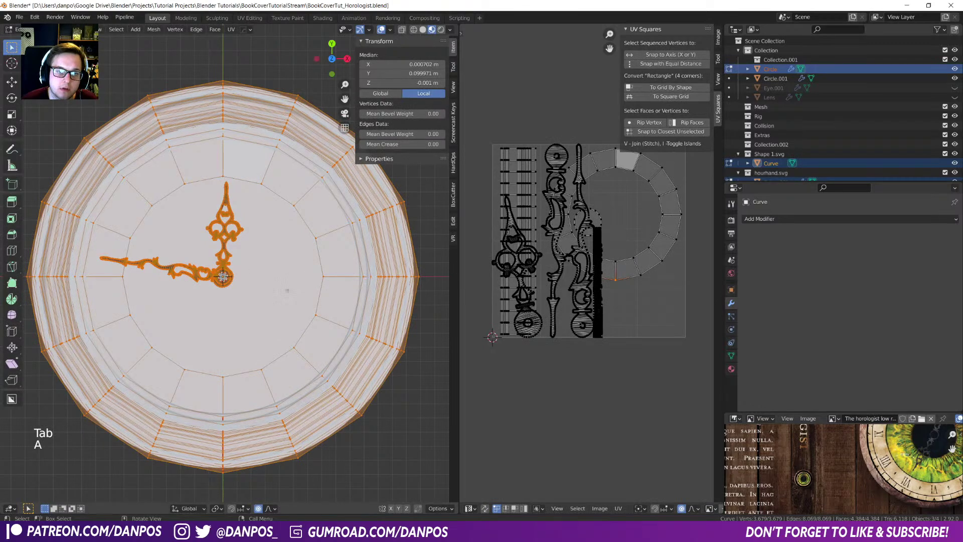
scroll(298, 286, "up", 2)
key("ctrl+z")
- Move all the hands' UV islands below the UV square and select all geometry to display the clock body's UVs too
key("a")
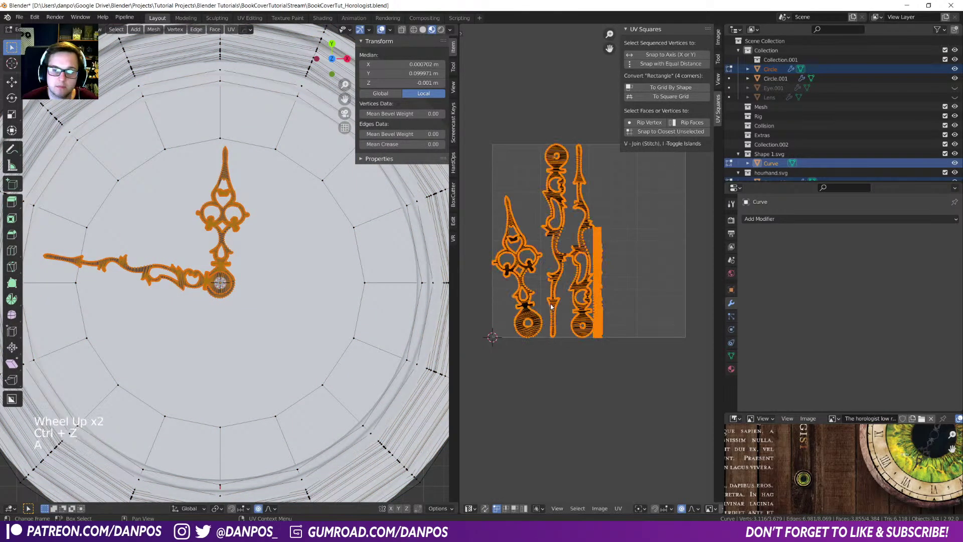
scroll(551, 306, "down", 3)
key("g")
key("a")
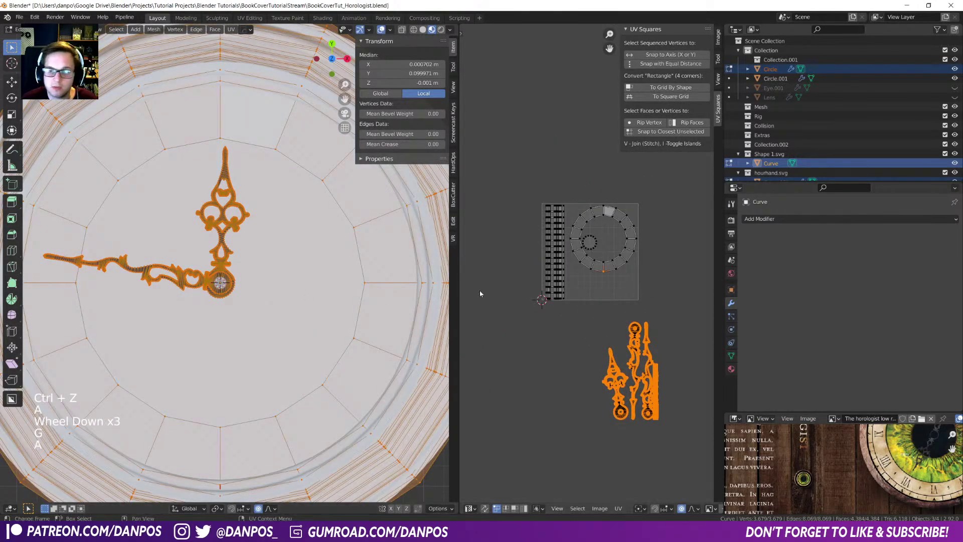
middle_click_drag(472, 293, 397, 255, "shift")
middle_click_drag(633, 240, 614, 222, "shift")
- Select all the hands' UV islands, shrink them to about half size and move them into the UV square beside the strips
left_click_drag(657, 439, 507, 260)
scroll(506, 260, "up", 2)
middle_click_drag(531, 301, 533, 271, "shift")
key("s")
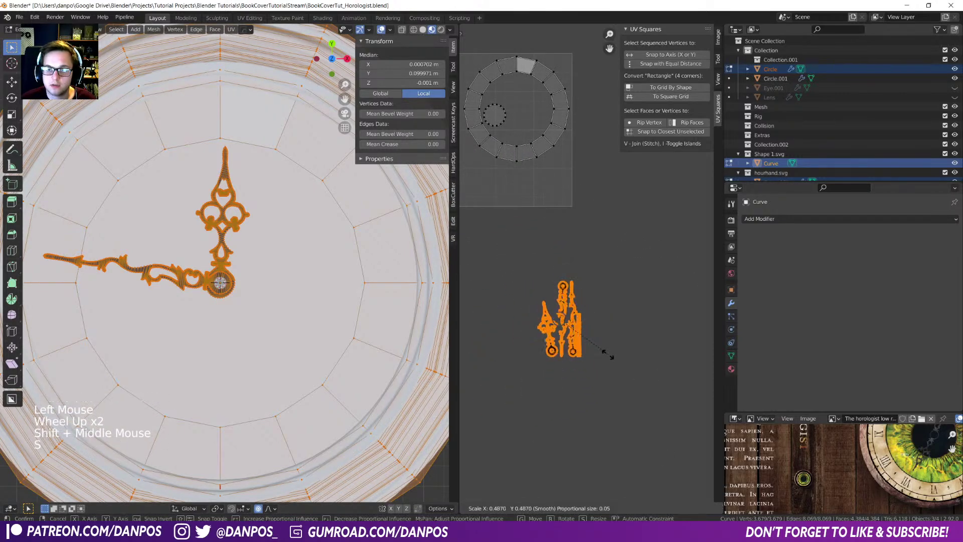
left_click(577, 332)
middle_click_drag(577, 332, 628, 387, "shift")
key("g")
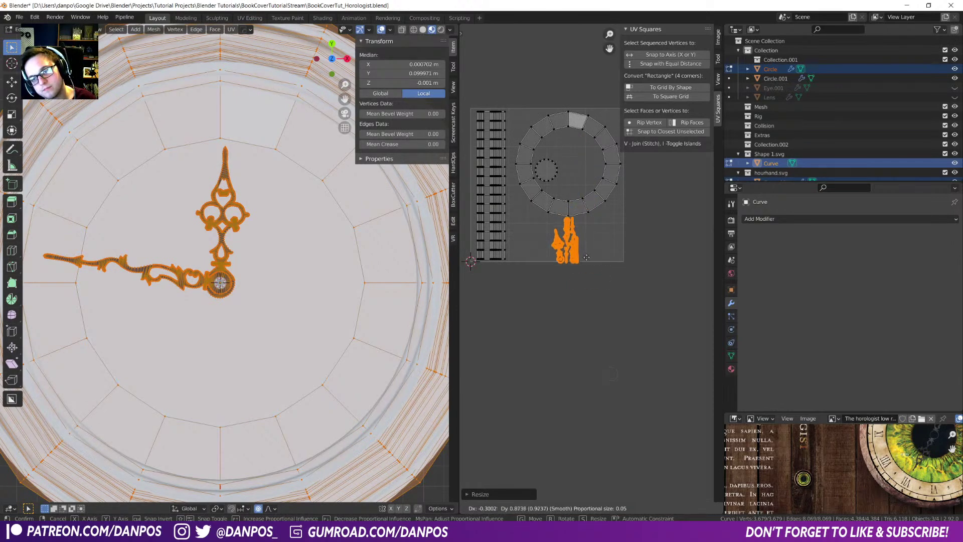
left_click(576, 314)
key("g")
left_click(557, 281)
- Turn off proportional editing, enlarge the hands' UV islands slightly and rotate them diagonally
key("o")
key("s")
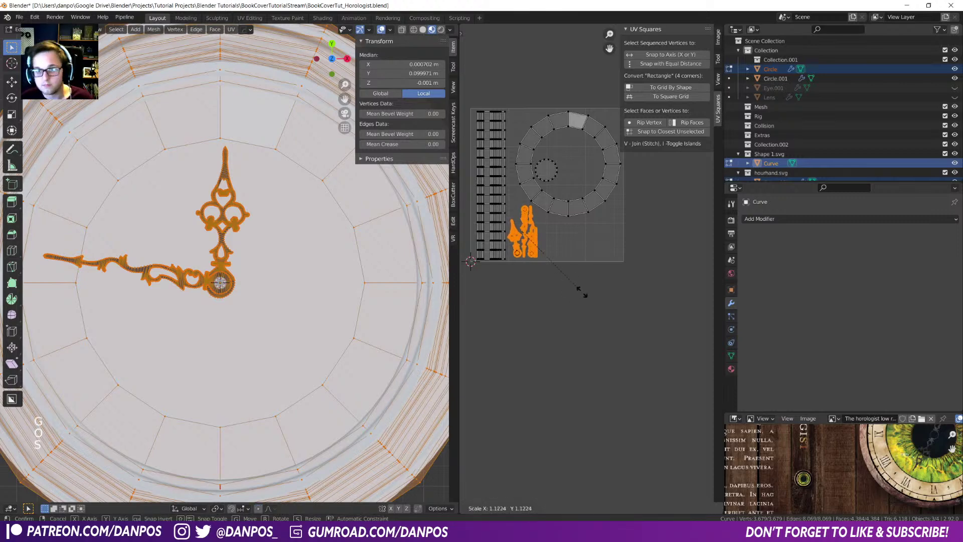
left_click(600, 295)
key("g")
key("r")
left_click(567, 266)
- Adjust the hands' UV islands in scale and position to fit the gap between the vertical strips and the ring
scroll(566, 267, "up", 5)
middle_click_drag(533, 247, 622, 282, "shift")
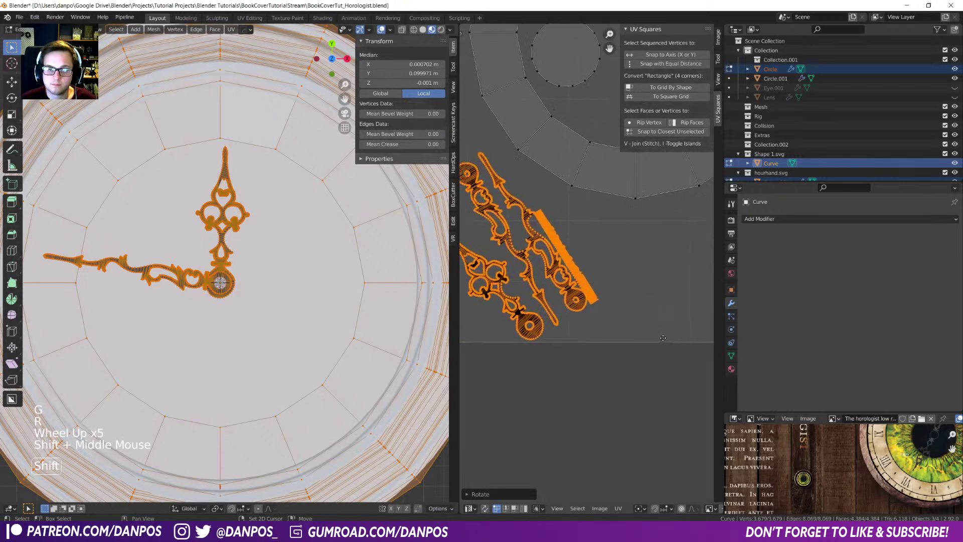
scroll(622, 282, "down", 1)
key("g")
left_click(599, 268)
key("s")
left_click(610, 273)
key("g")
left_click(622, 257)
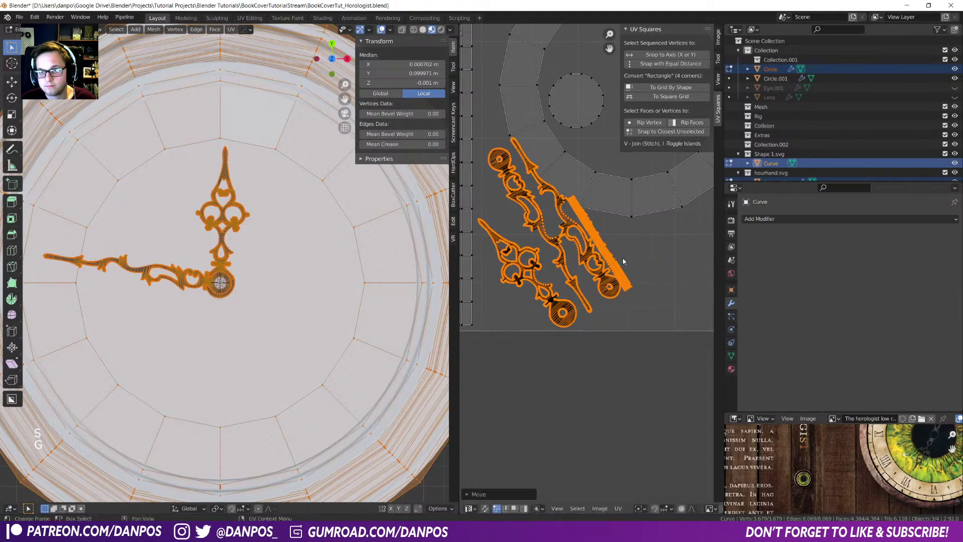
- Try shrinking the clock's ring UV island slightly and shifting it away from the hands' islands
middle_click_drag(622, 257, 549, 320, "shift")
scroll(550, 320, "down", 3)
scroll(570, 254, "up", 1)
middle_click_drag(571, 254, 617, 271, "shift")
left_click(617, 271)
key("g")
key("l")
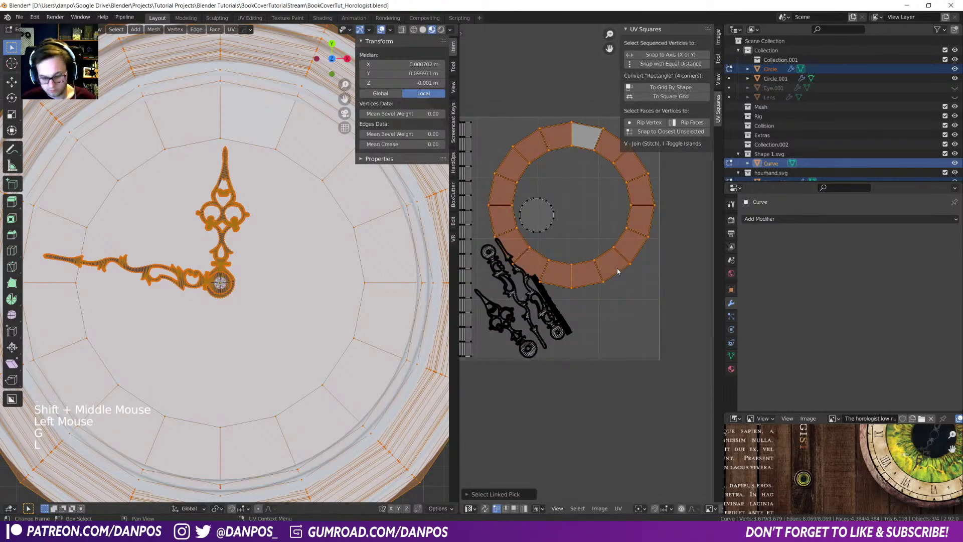
key("g")
key("s")
left_click(624, 256)
key("g")
left_click(623, 255)
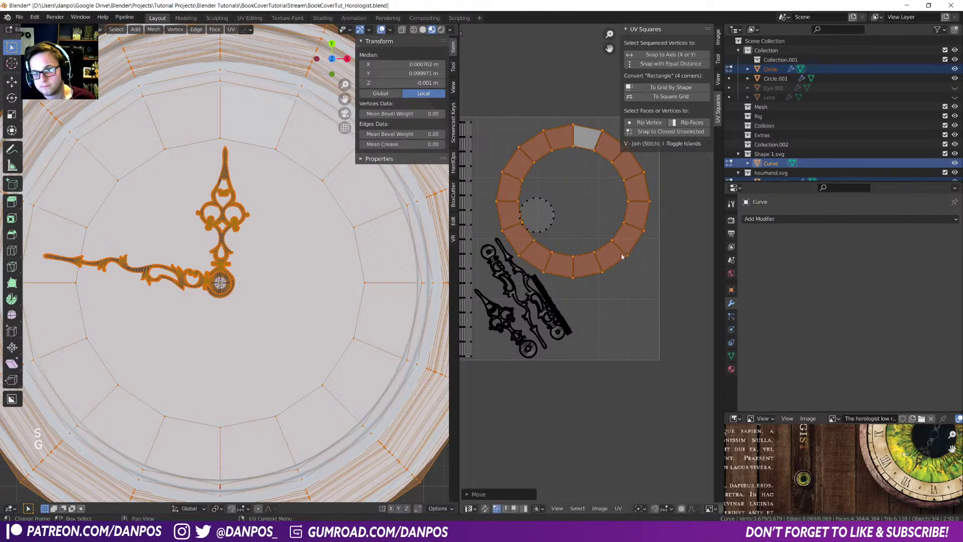
- Try moving the small disc's UV island to the middle of the ring
left_click(553, 222)
key("l")
key("g")
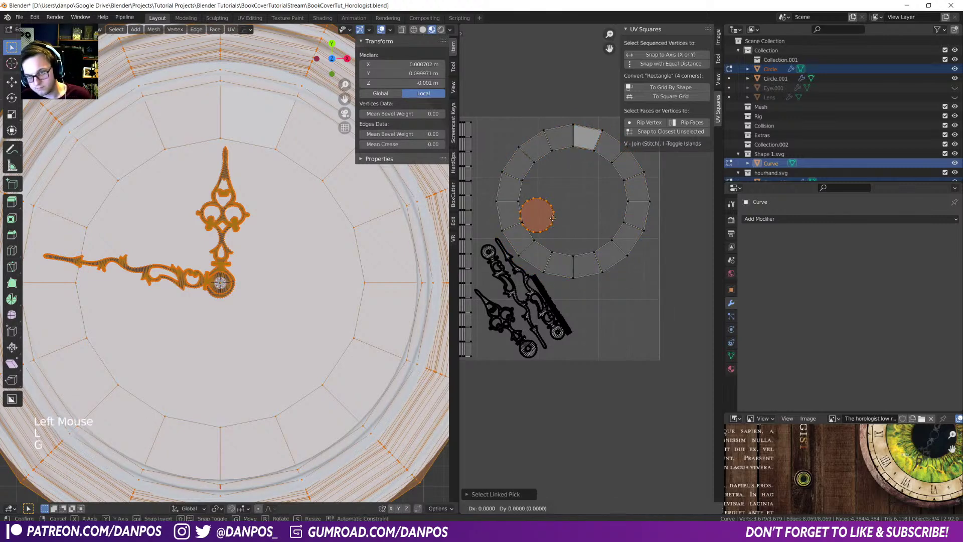
left_click(591, 198)
middle_click_drag(560, 261, 633, 270, "shift")
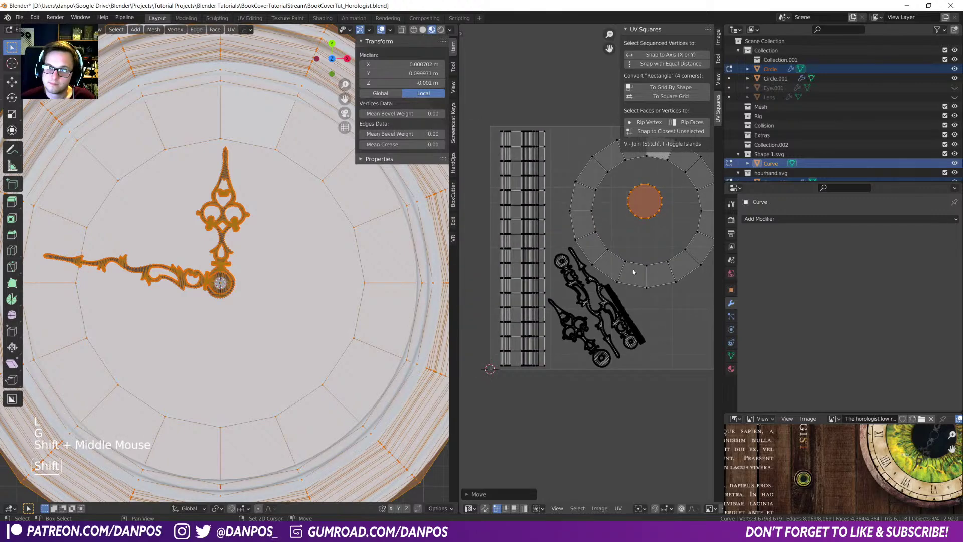
left_click(514, 248)
key("Tab")
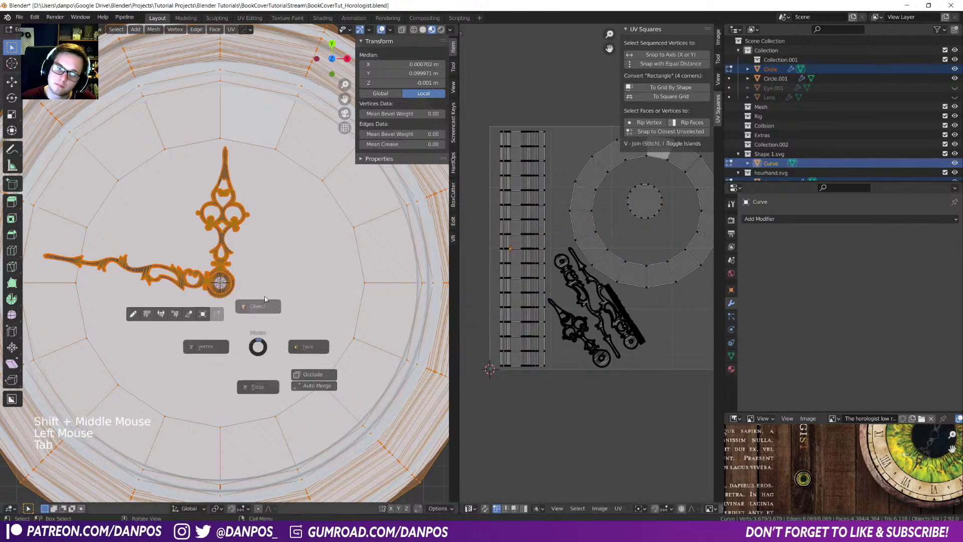
key("ctrl+s")
key("Tab")
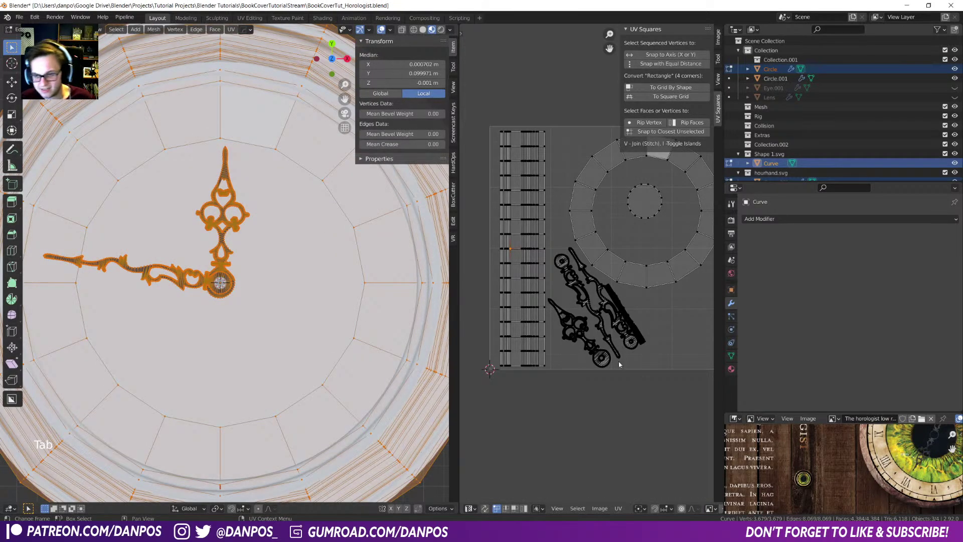
- Undo the disc and ring UV edits back to the selected, diagonally placed hands' islands
key("ctrl+z")
key("ctrl+z")
key("ctrl+z")
key("ctrl+z")
key("ctrl+z")
key("ctrl+z")
key("ctrl+z")
key("ctrl+z")
key("ctrl+z")
key("ctrl+z")
key("ctrl+z")
key("ctrl+z")
key("ctrl+z")
key("ctrl+z")
key("ctrl+z")
key("ctrl+z")
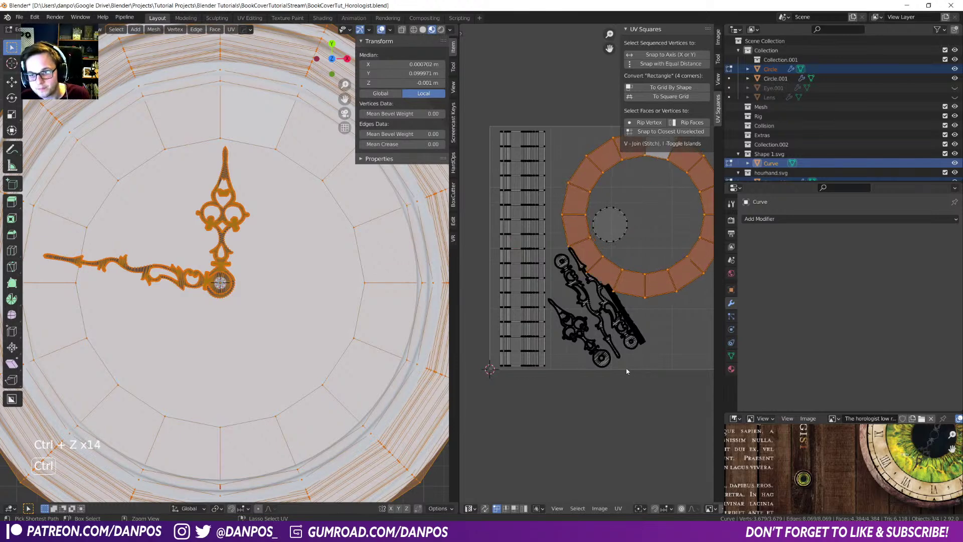
key("ctrl+z")
- Shrink the hands' UV islands and reposition them in the lower gap between the strips and the ring
key("s")
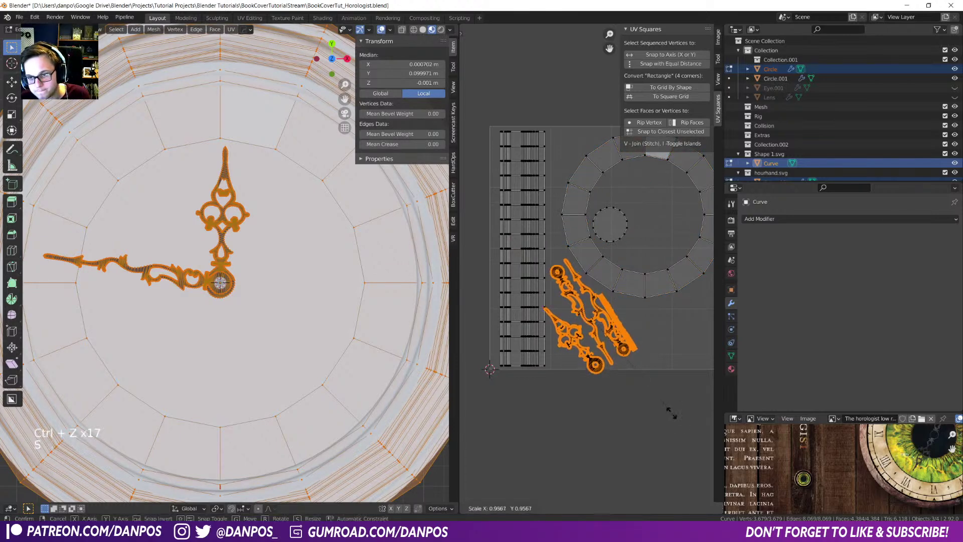
left_click(645, 387)
key("g")
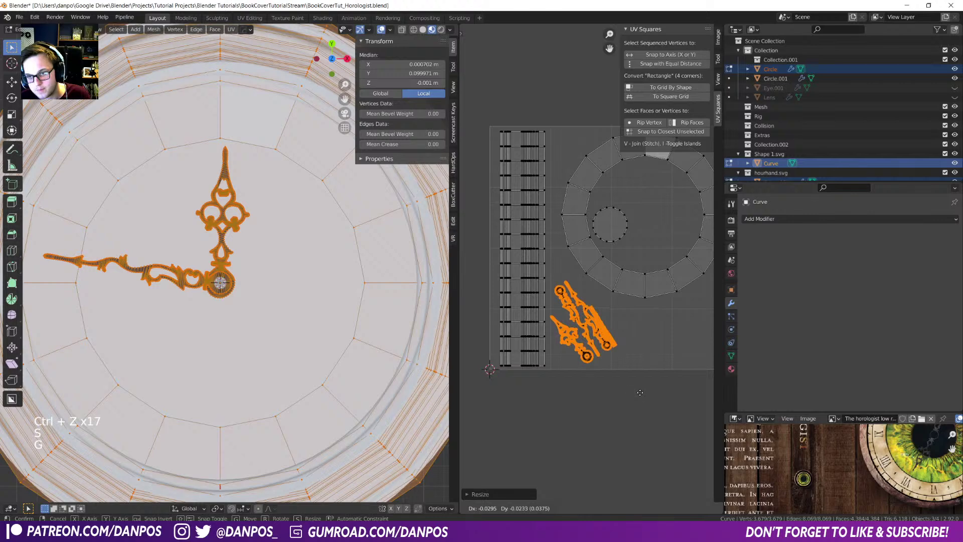
left_click(643, 394)
- Shrink the ring's UV island, move it fully inside the UV square clear of the hands, and save the file
left_click(647, 299)
key("l")
key("s")
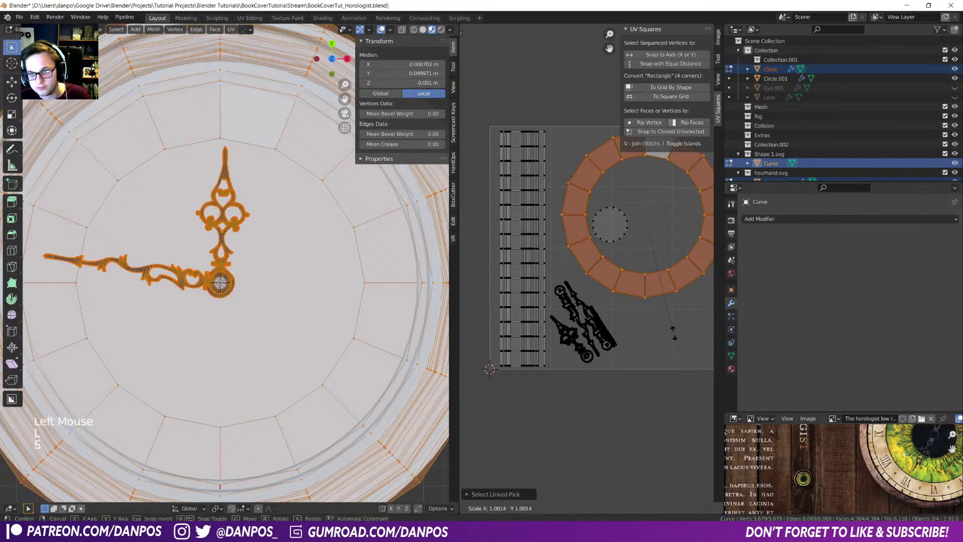
left_click(670, 338)
scroll(670, 338, "down", 2)
middle_click_drag(670, 337, 662, 344, "shift")
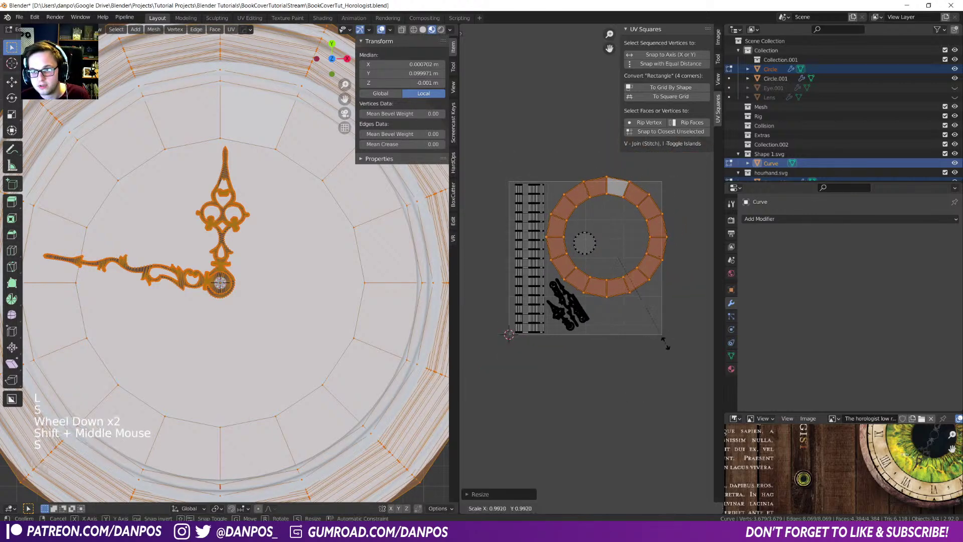
key("g")
left_click(629, 307)
key("ctrl+s")
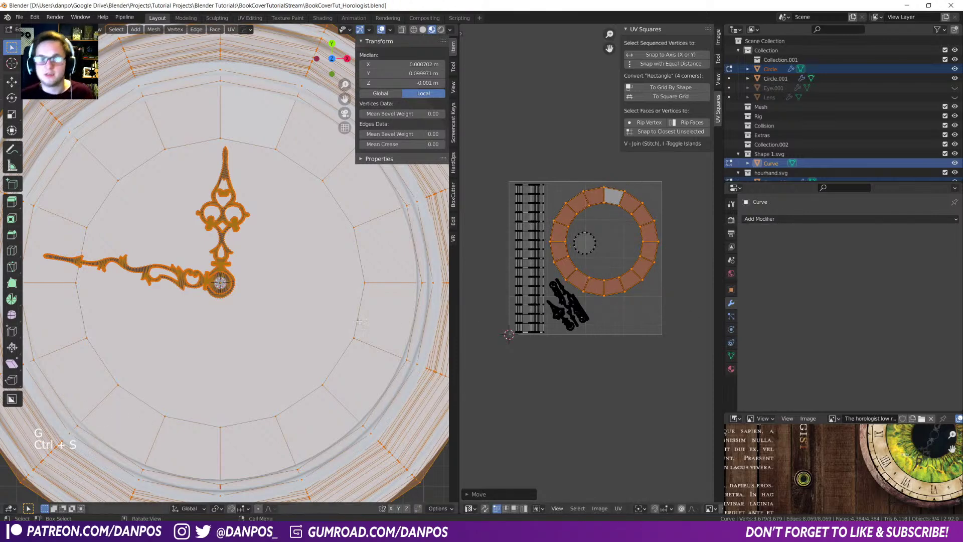
- Return to Object Mode, save the file and hide the 3D view's sidebar
key("Tab")
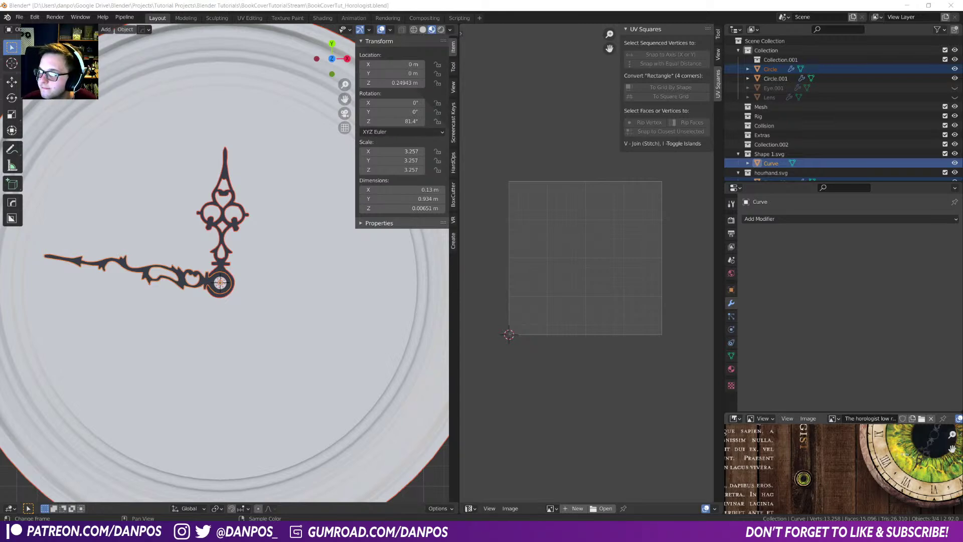
scroll(269, 342, "down", 3)
middle_click_drag(270, 342, 256, 289)
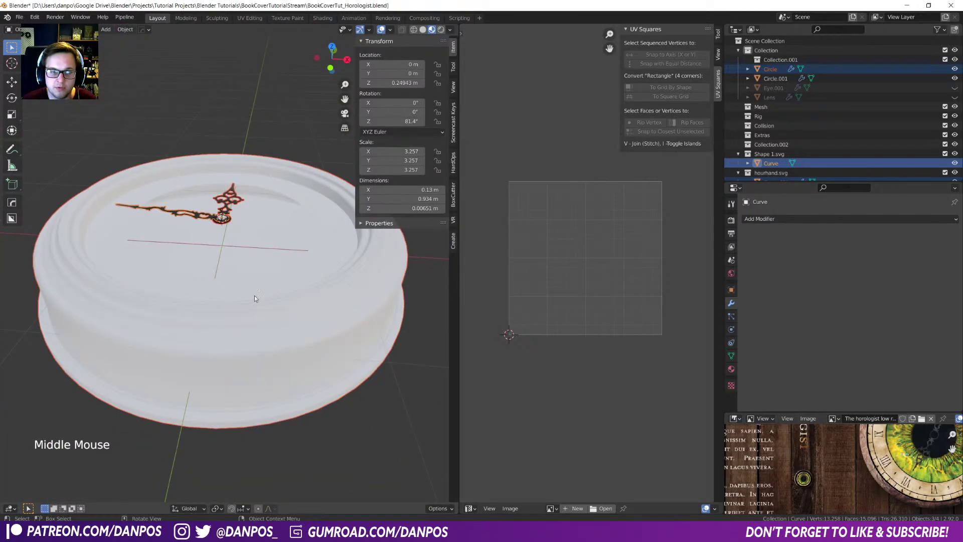
key("ctrl+s")
middle_click_drag(263, 291, 266, 308)
key("n")
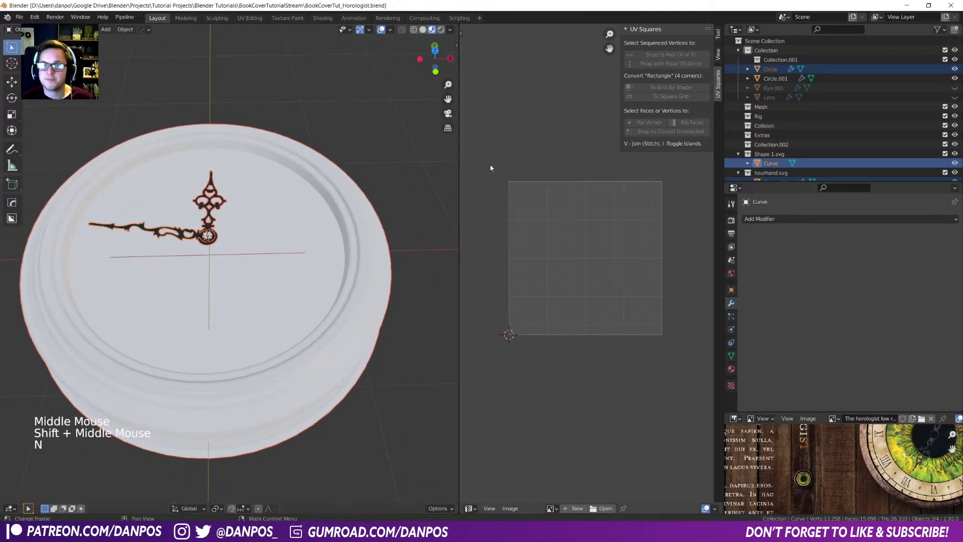
- Switch the UV editing area to the Shader Editor
left_click(477, 509)
left_click(502, 477)
scroll(361, 268, "down", 3)
scroll(381, 266, "up", 3)
scroll(602, 376, "down", 3)
scroll(677, 466, "up", 2)
scroll(716, 476, "down", 3)
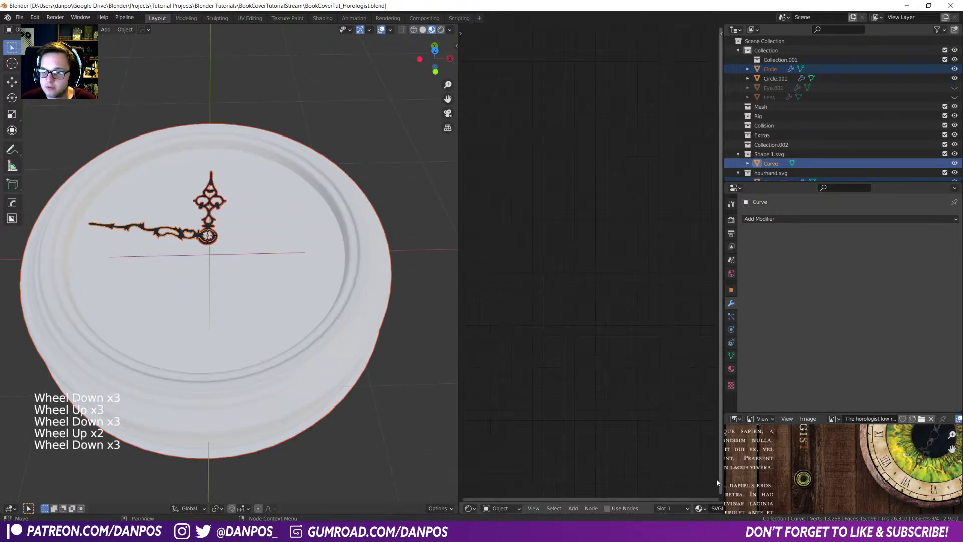
left_click(630, 387)
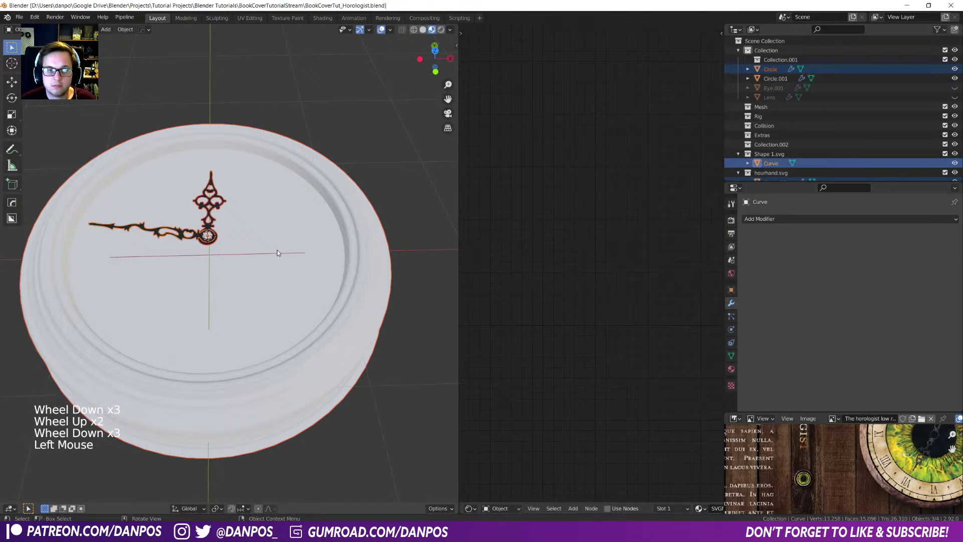
- Make the clock body the active object and give it a new material named Clock
left_click(362, 269, "shift")
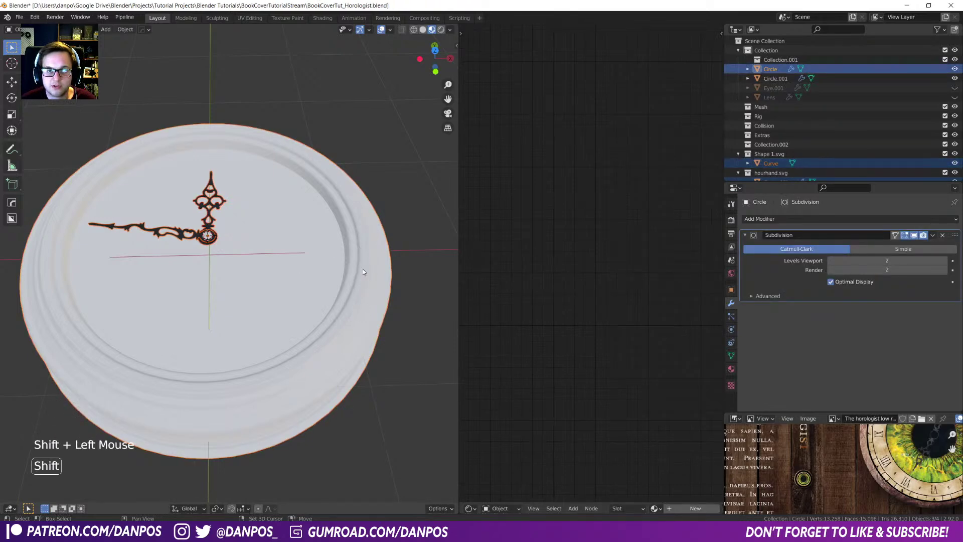
left_click(697, 508)
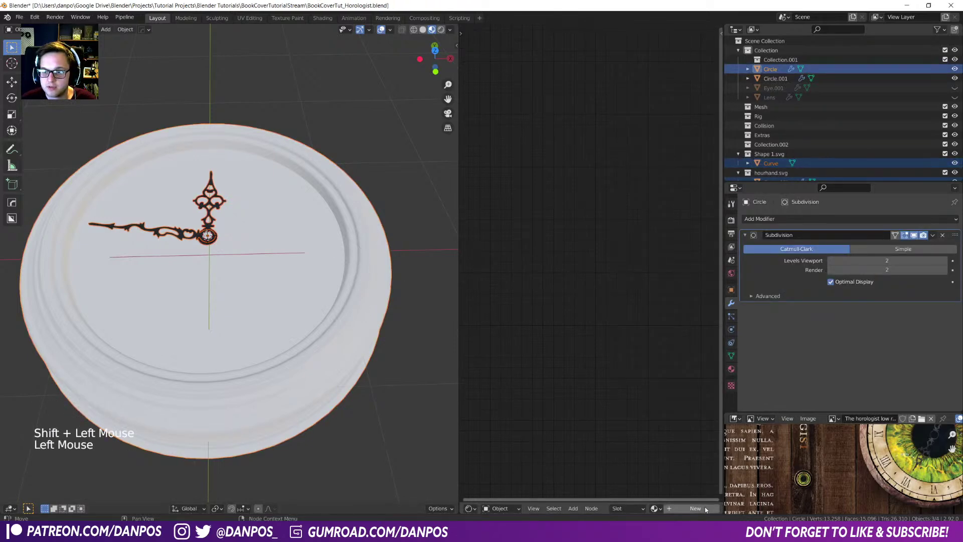
left_click(704, 507)
scroll(699, 507, "down", 3)
left_click(689, 507)
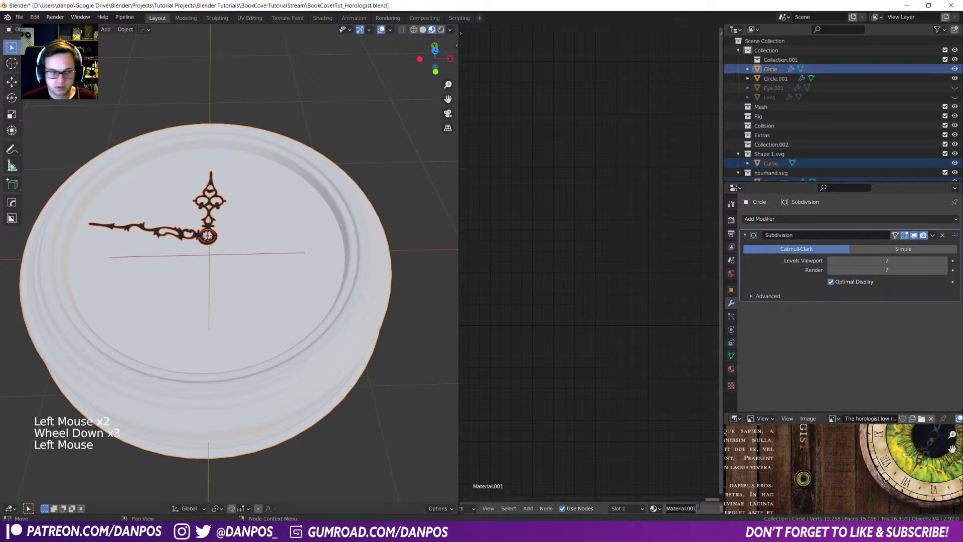
type("Clock")
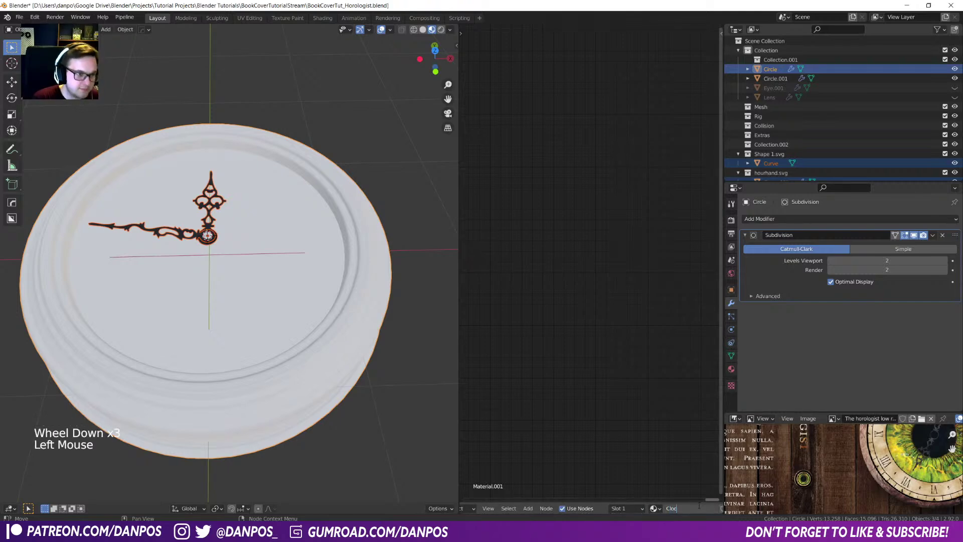
key("Return")
- Look through the Apply transform options and check the clock body's scale values
key("ctrl")
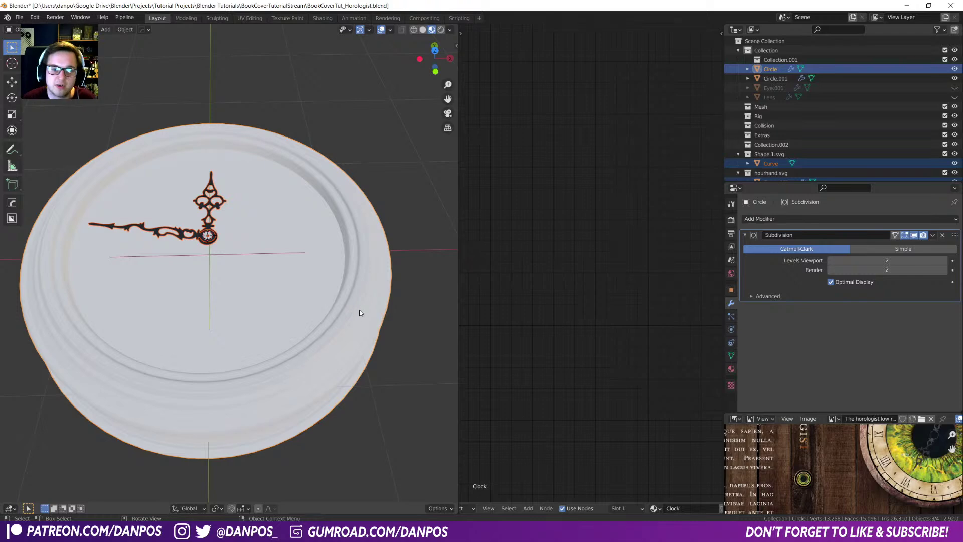
key("ctrl+a")
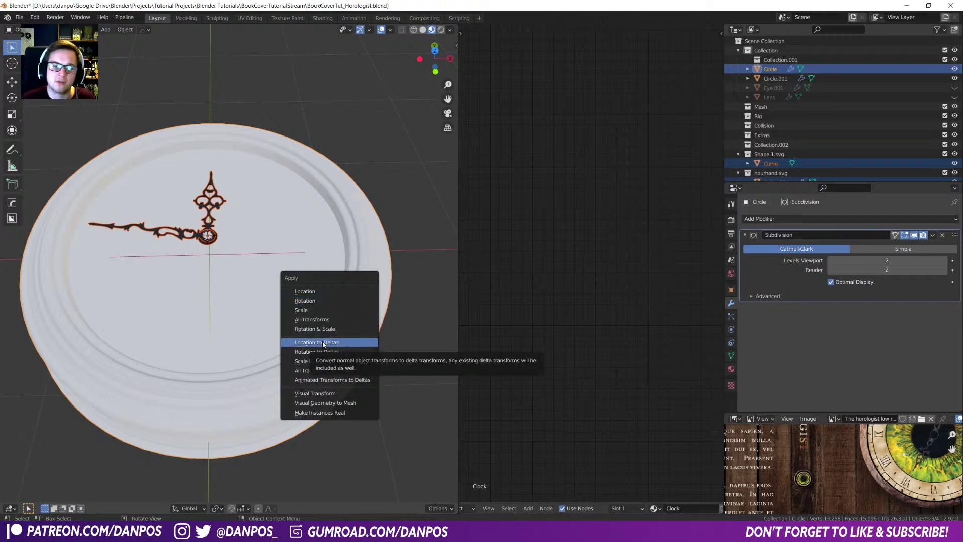
left_click(371, 319)
key("n")
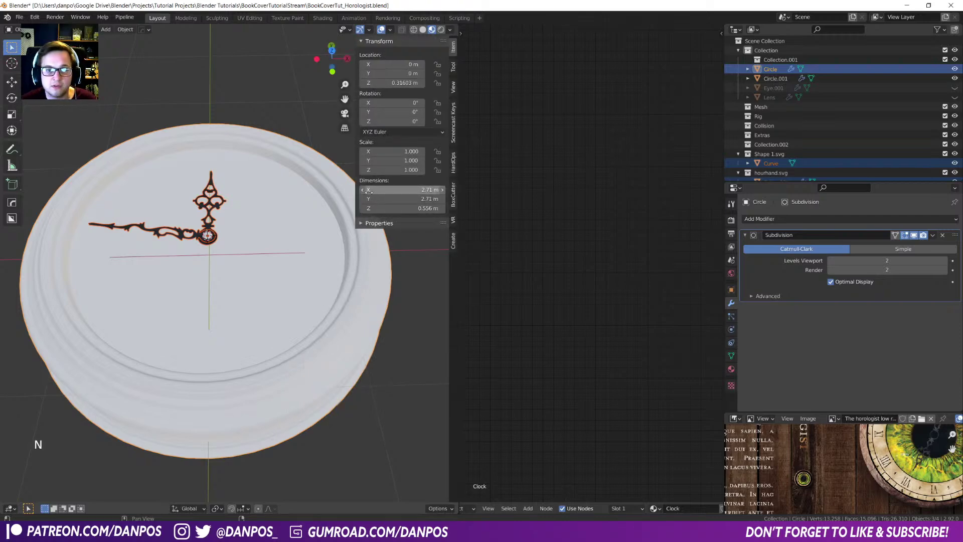
key("n")
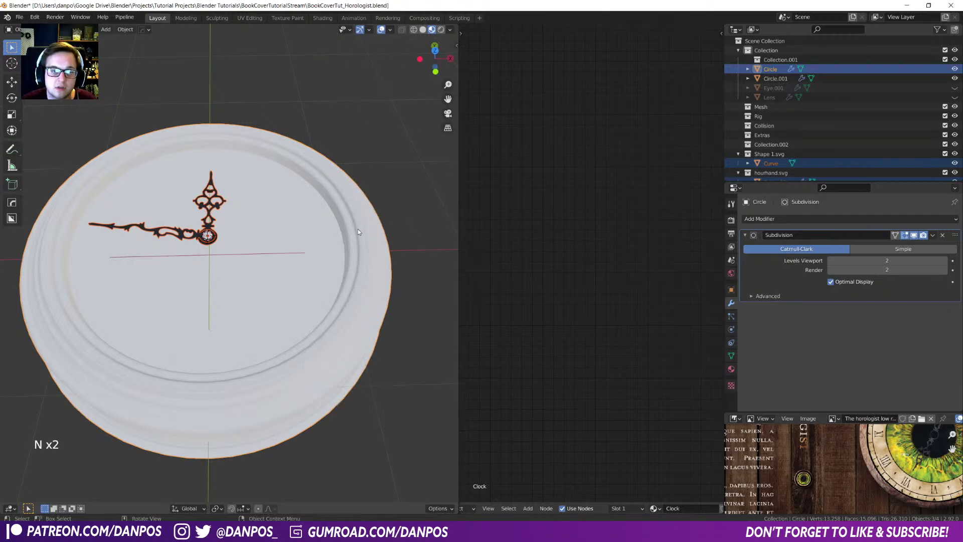
- Save the file and link the clock body's Clock material to both selected hands
key("ctrl")
key("ctrl+l")
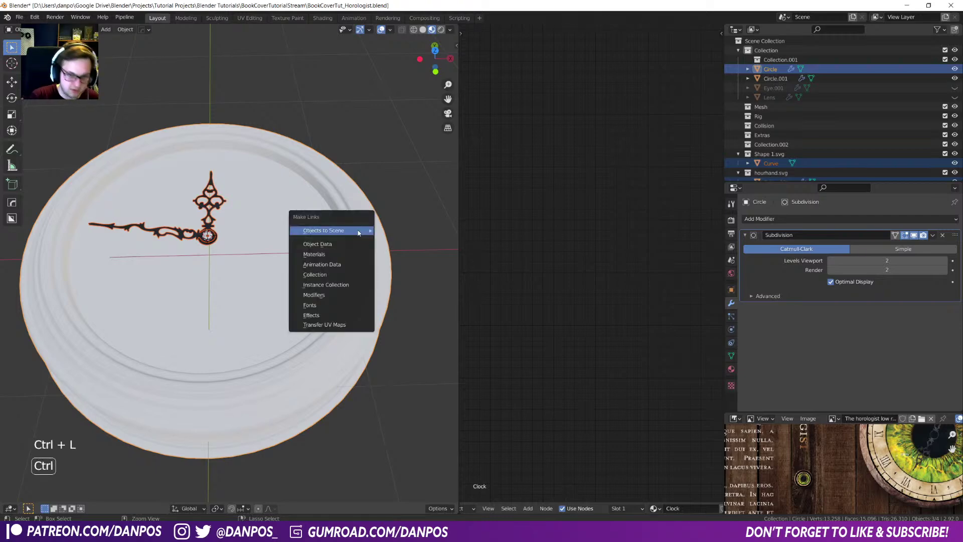
left_click(359, 254)
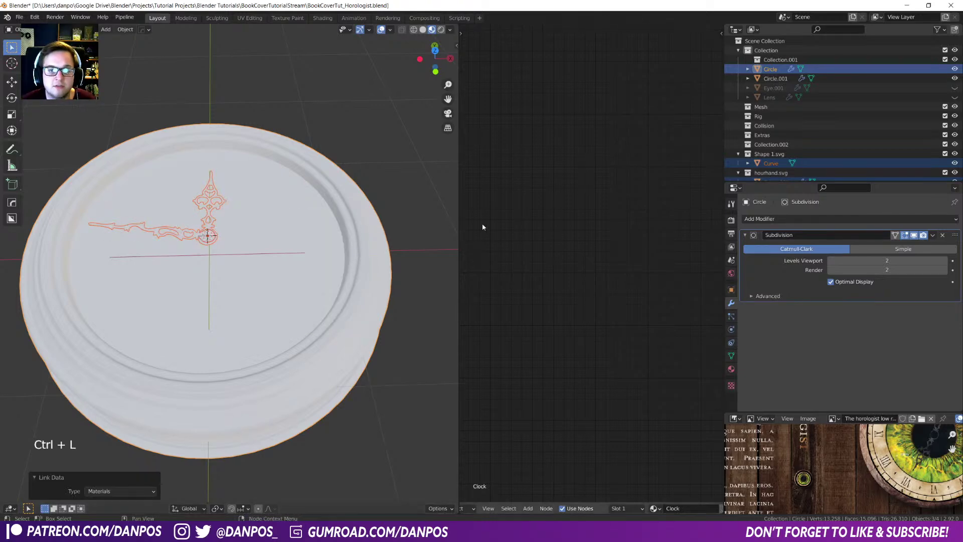
- Add an Image Texture node with its mapping setup to the Clock material's Principled BSDF
scroll(547, 266, "down", 6)
key("a")
key("KP_Decimal")
scroll(554, 274, "up", 1)
middle_click_drag(555, 274, 612, 299, "shift")
left_click(631, 214)
left_click(630, 214)
key("ctrl+r")
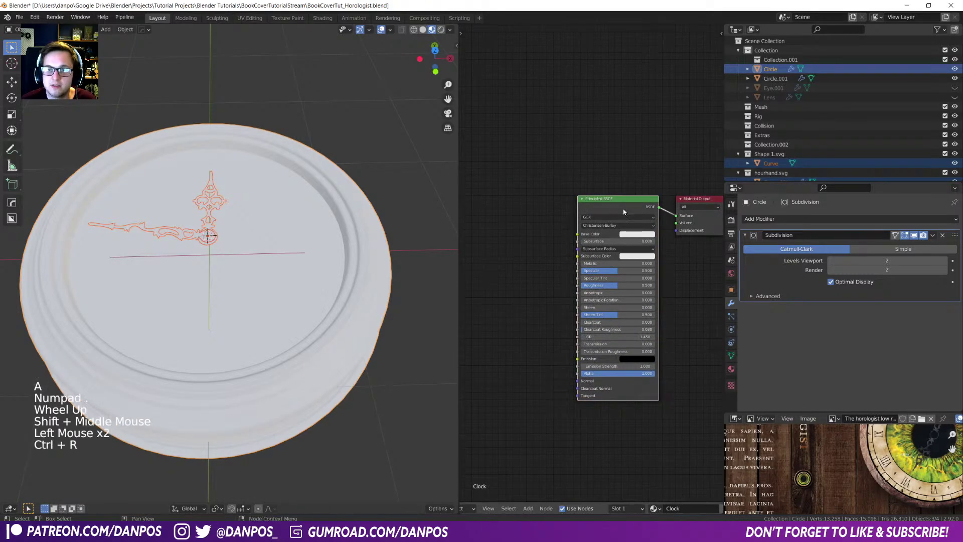
key("ctrl+t")
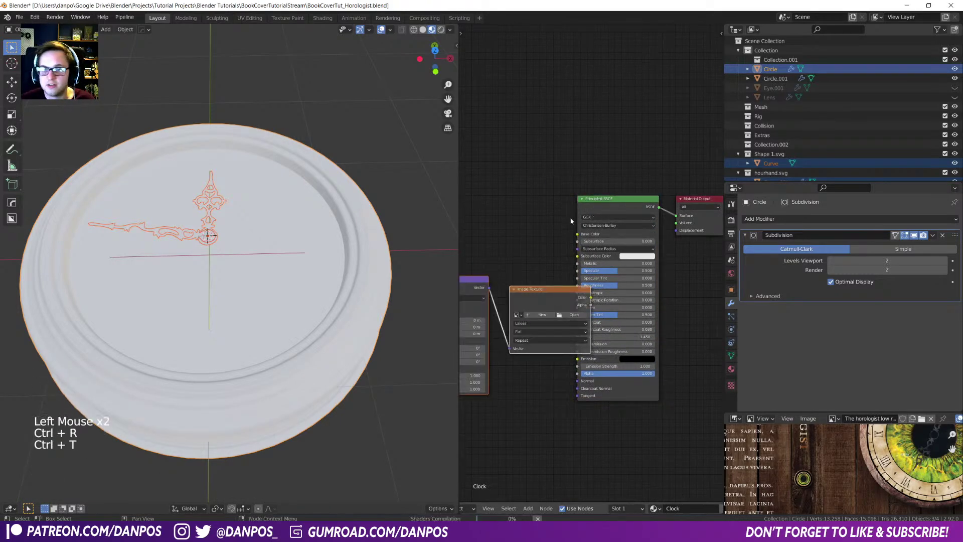
- Move the new texture nodes left of the Principled BSDF, level with its Base Color input
middle_click_drag(570, 219, 472, 206)
middle_click_drag(608, 212, 558, 209)
scroll(558, 209, "down", 2)
left_click_drag(648, 224, 509, 307)
left_click_drag(652, 268, 590, 199)
scroll(582, 226, "up", 4)
middle_click_drag(630, 219, 570, 263)
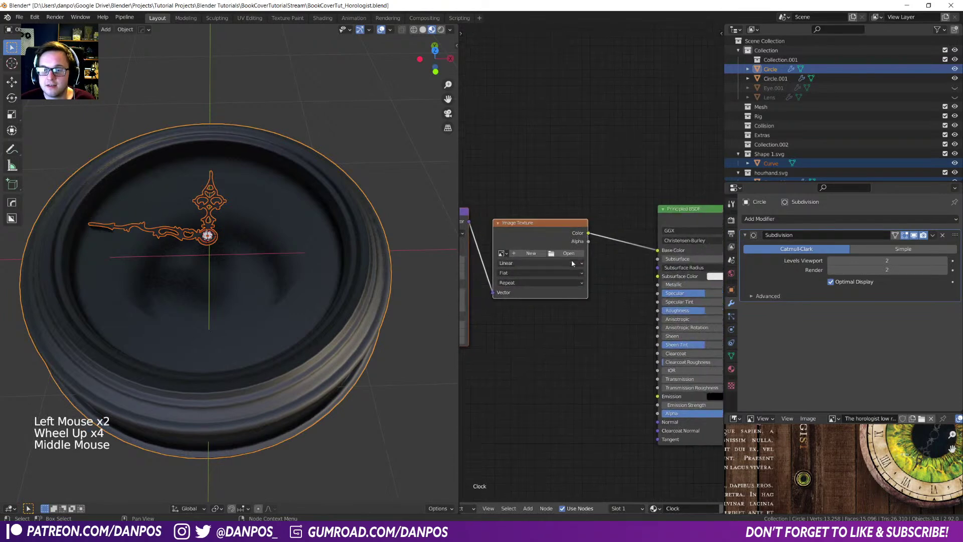
- Generate a new blank-named UV Grid test image at 1024 × 1024 px in the Clock material's Image Texture node
left_click(570, 249)
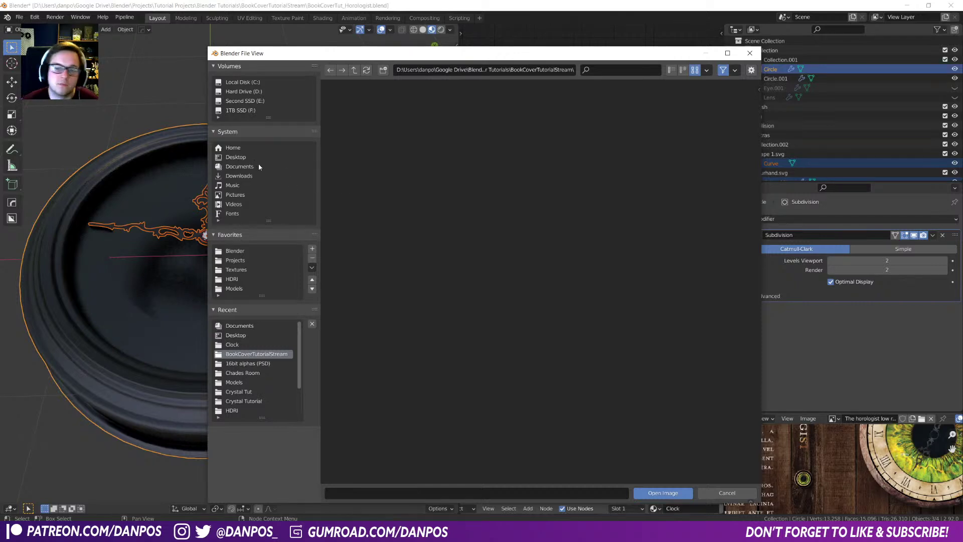
key("Escape")
left_click(540, 253)
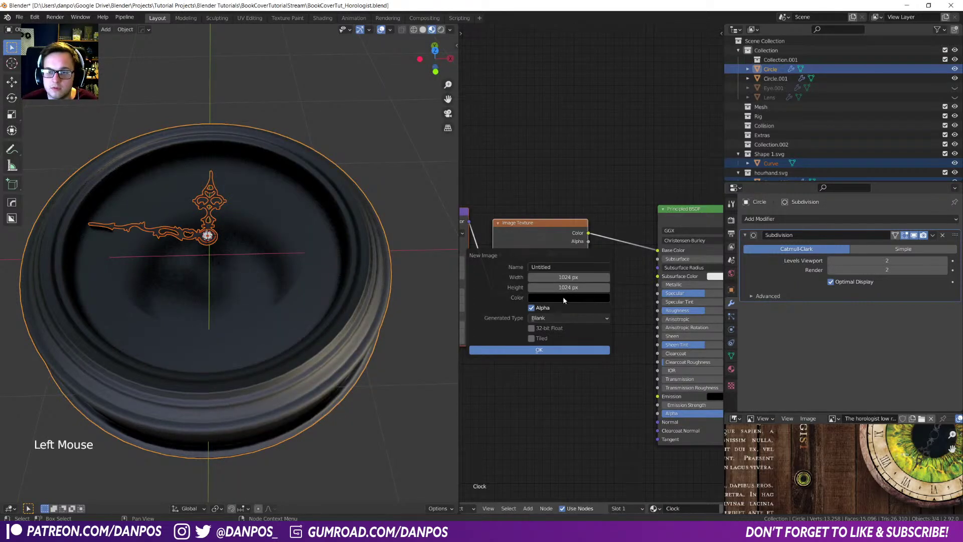
left_click(566, 318)
left_click(557, 348)
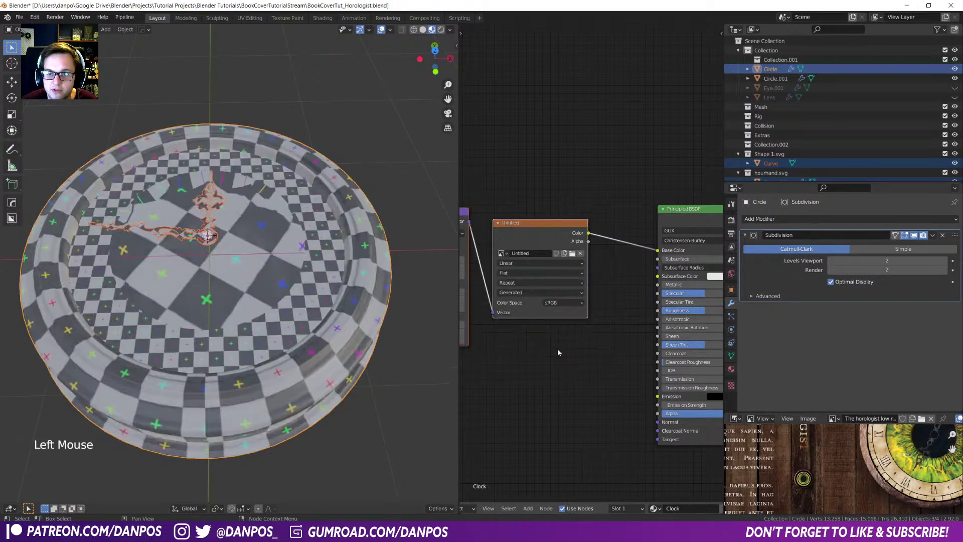
- Unhide the eye and lens and view the clock's underside in Material Preview shading
mouse_move(261, 271)
middle_mouse_down()
mouse_move(263, 289)
mouse_move(299, 284)
mouse_move(300, 292)
mouse_move(272, 225)
mouse_move(238, 242)
middle_mouse_up()
left_click(339, 240)
left_click(409, 221)
key("z")
key("alt+h")
key("z")
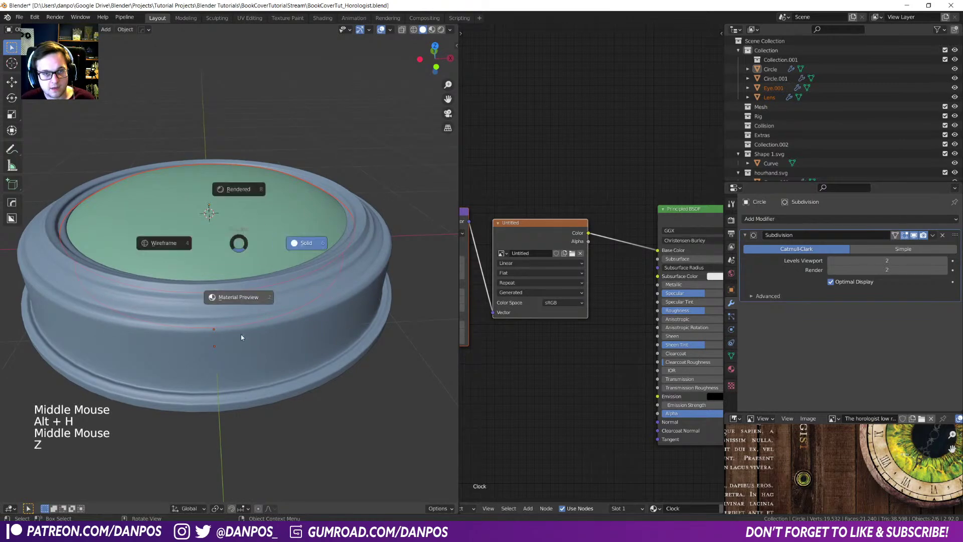
mouse_move(243, 333)
middle_mouse_down()
mouse_move(246, 290)
mouse_move(296, 288)
mouse_move(292, 243)
mouse_move(281, 283)
mouse_move(285, 228)
mouse_move(252, 222)
mouse_move(230, 166)
mouse_move(221, 190)
mouse_move(209, 148)
middle_mouse_up()
key("g")
left_click(316, 155)
key("ctrl+z")
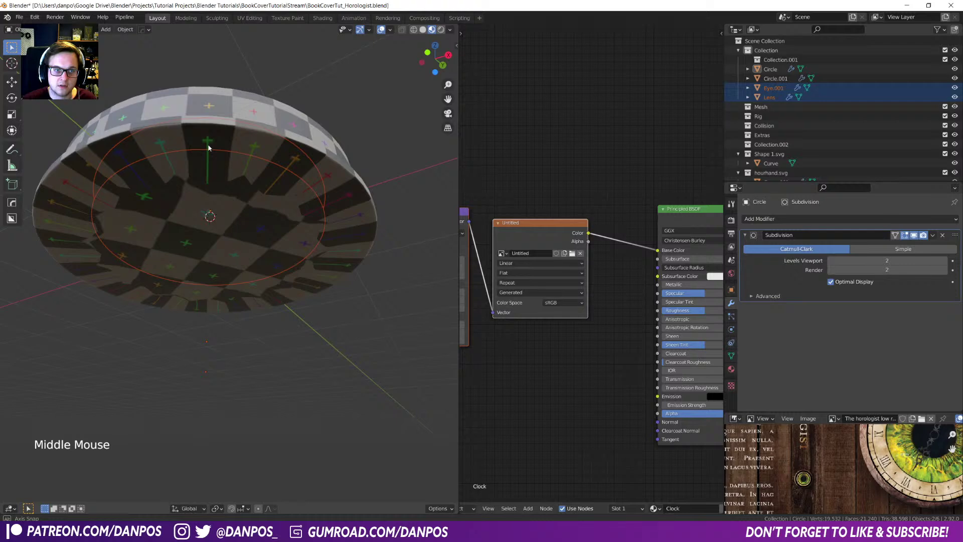
- Clear the seam around the clock body's large underside face in Edit Mode
left_click(250, 216)
key("Tab")
left_click(248, 216)
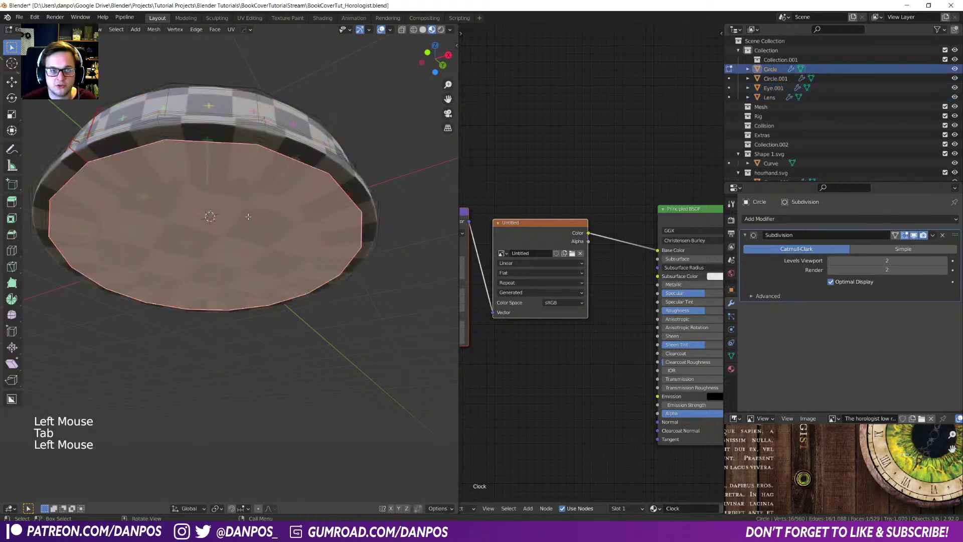
key("Tab")
left_click(212, 149, "alt")
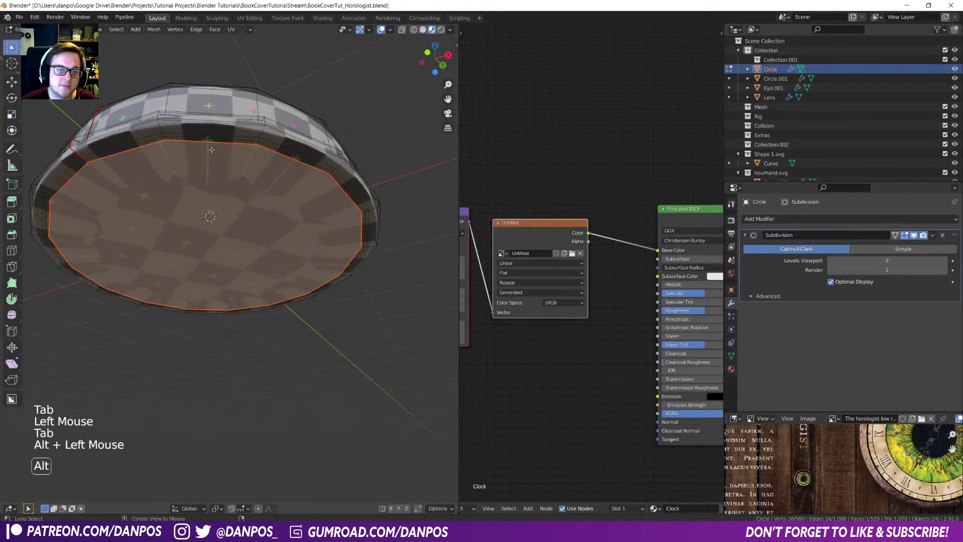
key("x")
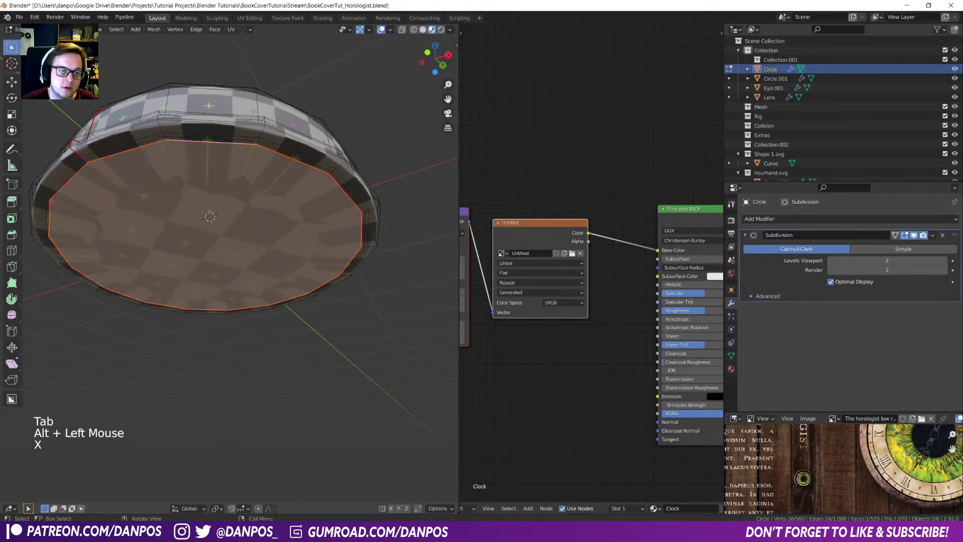
left_click(114, 156, "alt")
left_click(138, 173)
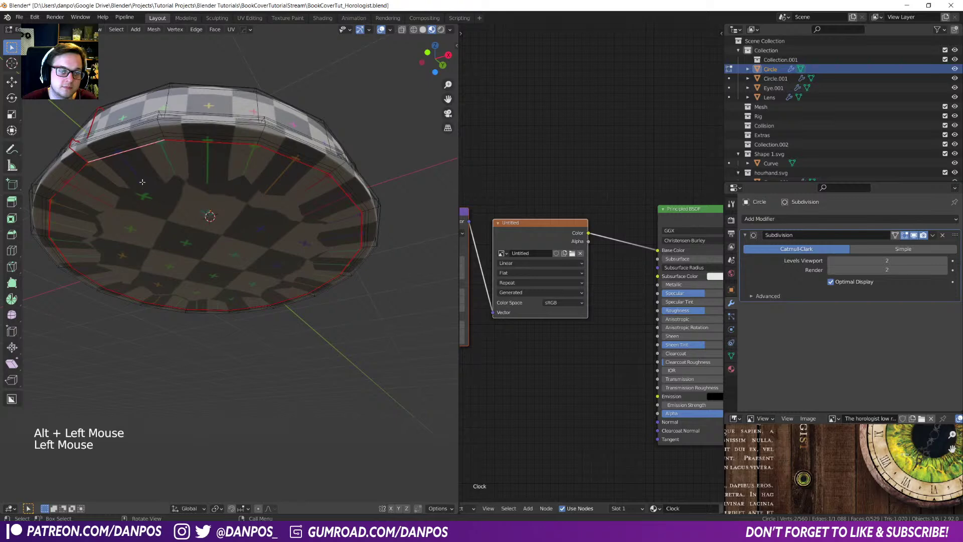
key("Tab")
left_click(237, 183)
key("Tab")
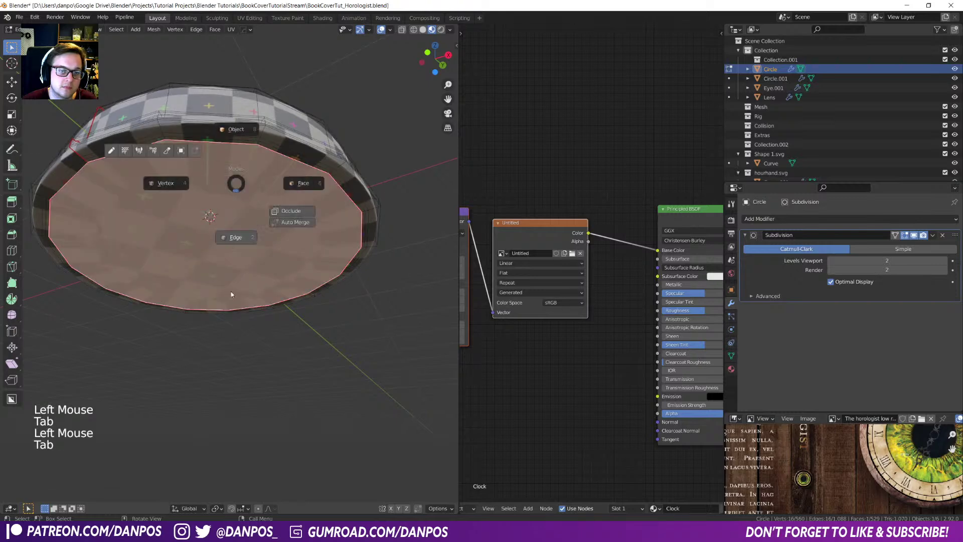
right_click(240, 249)
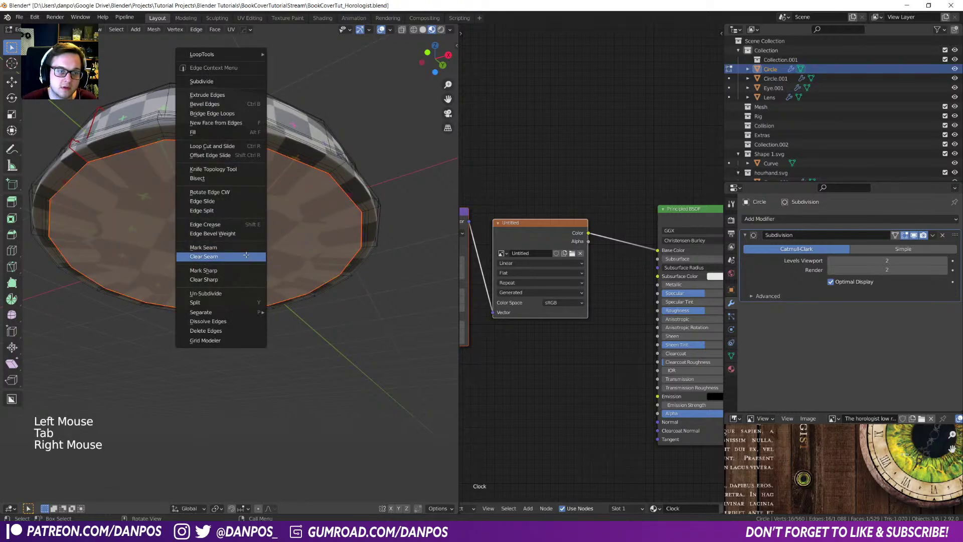
left_click(246, 257)
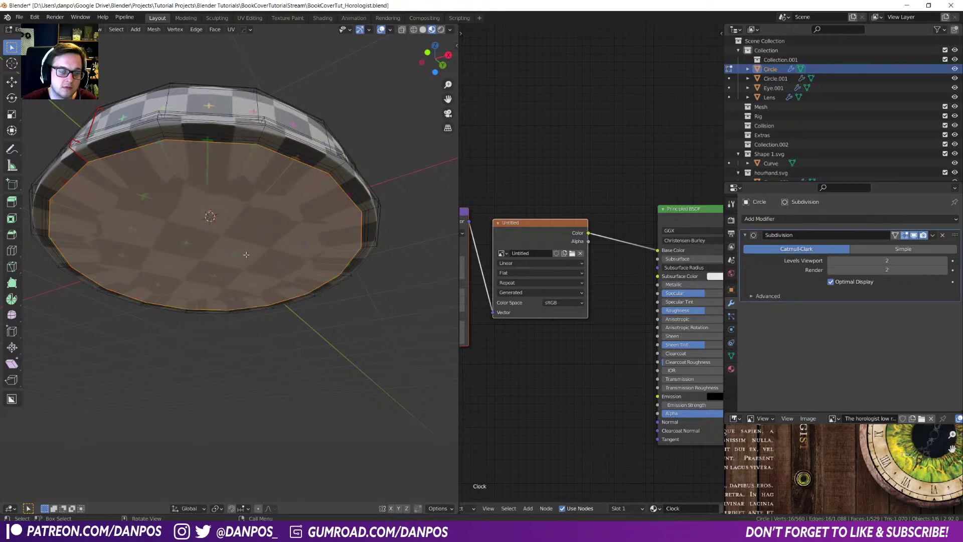
- Add one edge loop around the clock body's lower rim, slid with a factor of about -0.560
key("ctrl+KP_Add")
key("ctrl+KP_Add")
key("ctrl+KP_Add")
key("ctrl+KP_Add")
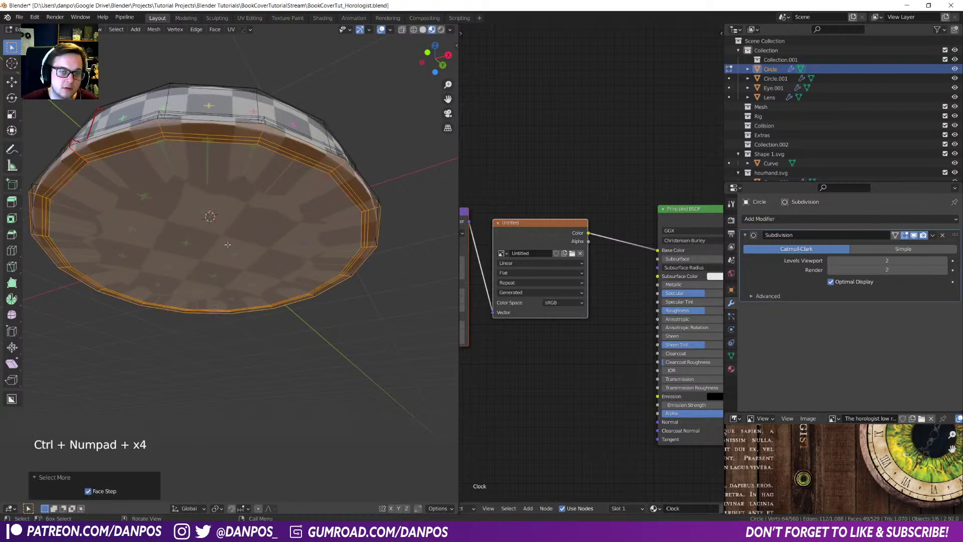
middle_click_drag(186, 229, 220, 158)
scroll(240, 275, "up", 2)
key("ctrl+r")
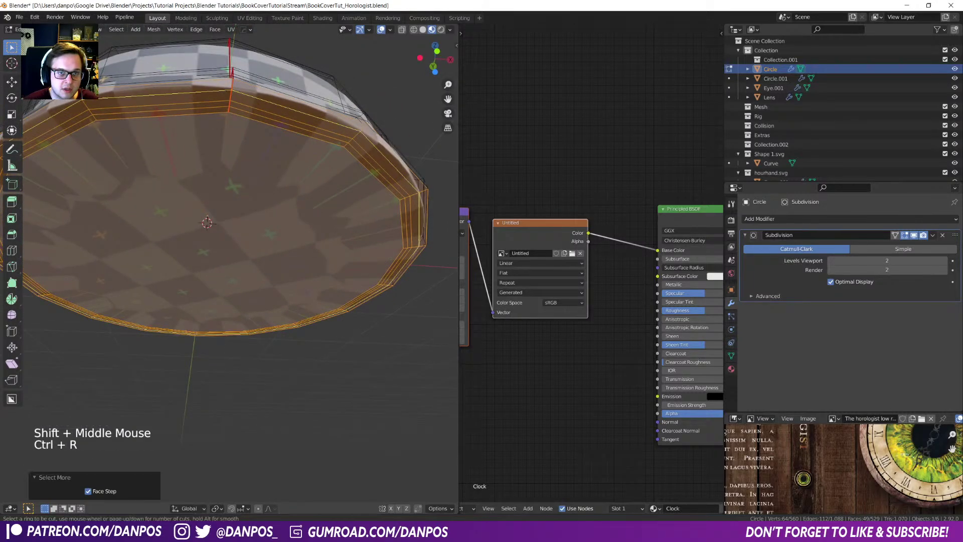
left_click(226, 85)
left_click(227, 82)
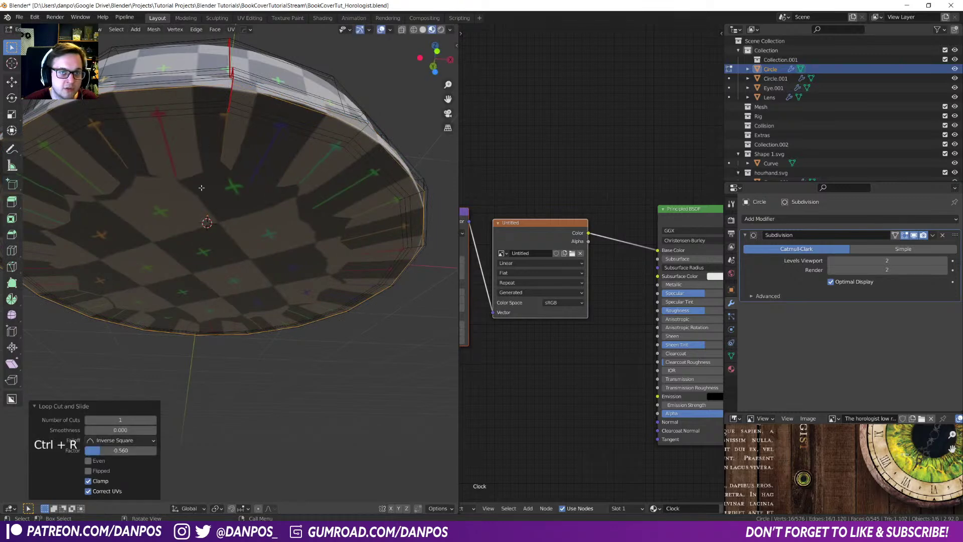
key("Tab")
left_click(202, 198)
key("ctrl+KP_Add")
key("ctrl+KP_Add")
key("ctrl+KP_Add")
key("ctrl+KP_Add")
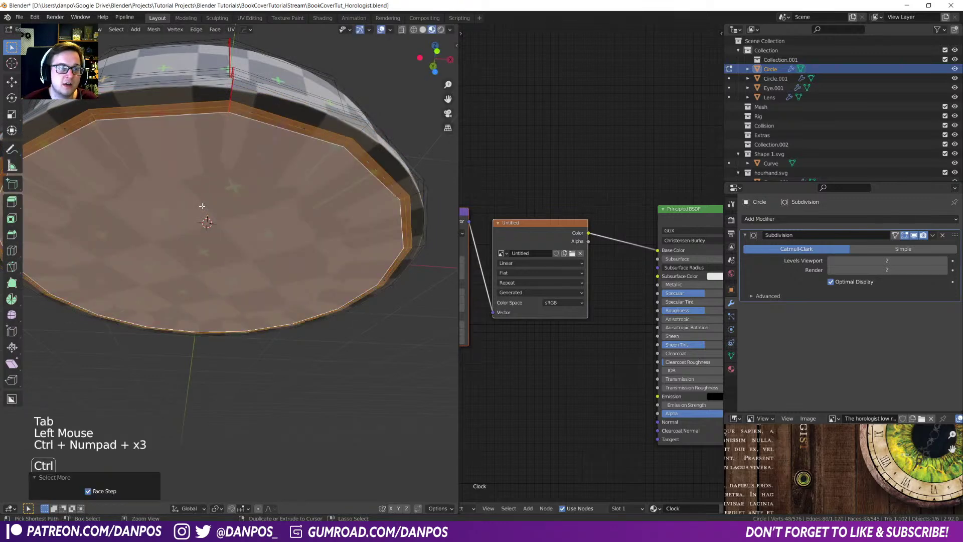
key("Tab")
right_click(202, 171)
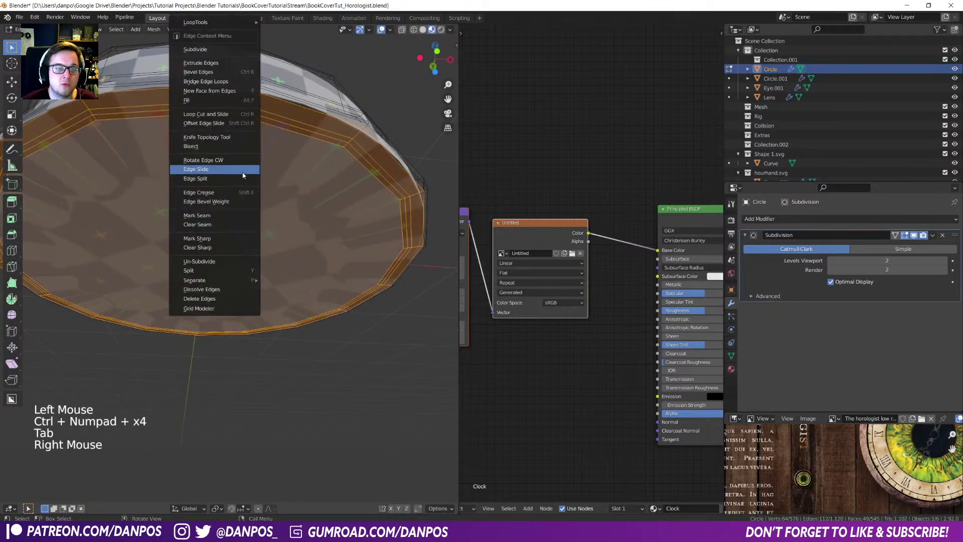
key("ctrl+KP_Subtract")
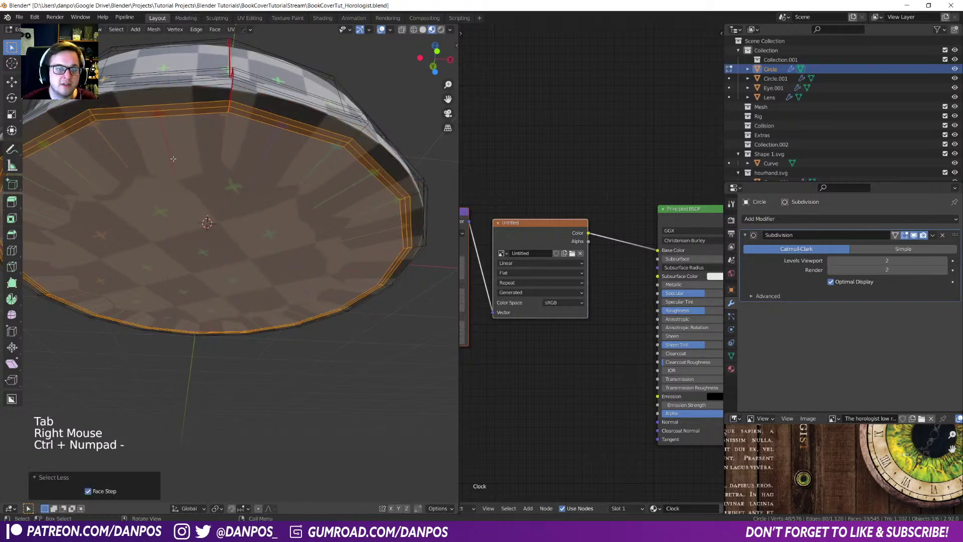
right_click(174, 162)
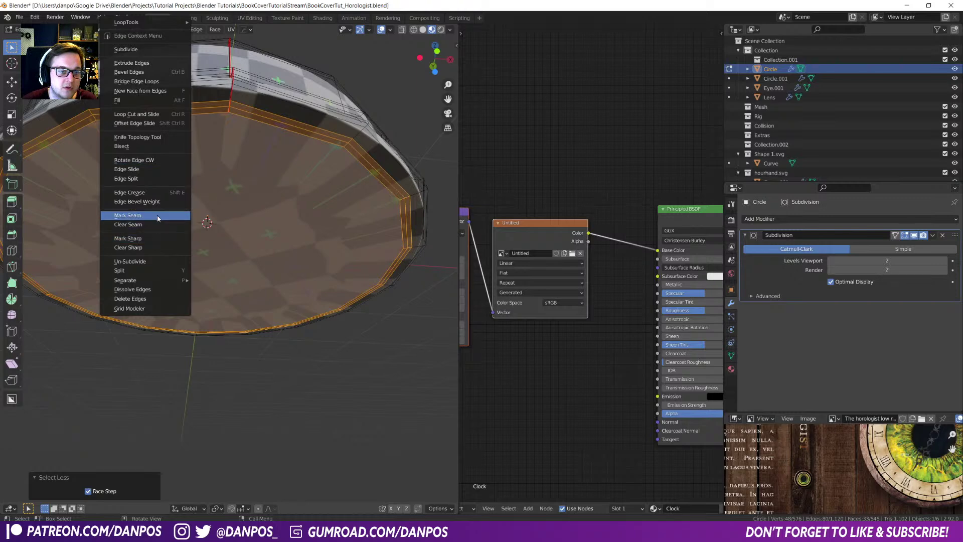
- Mark a seam along the edge loop just outside the clock body's underside face
key("Tab")
left_click(276, 115, "alt")
right_click(277, 114)
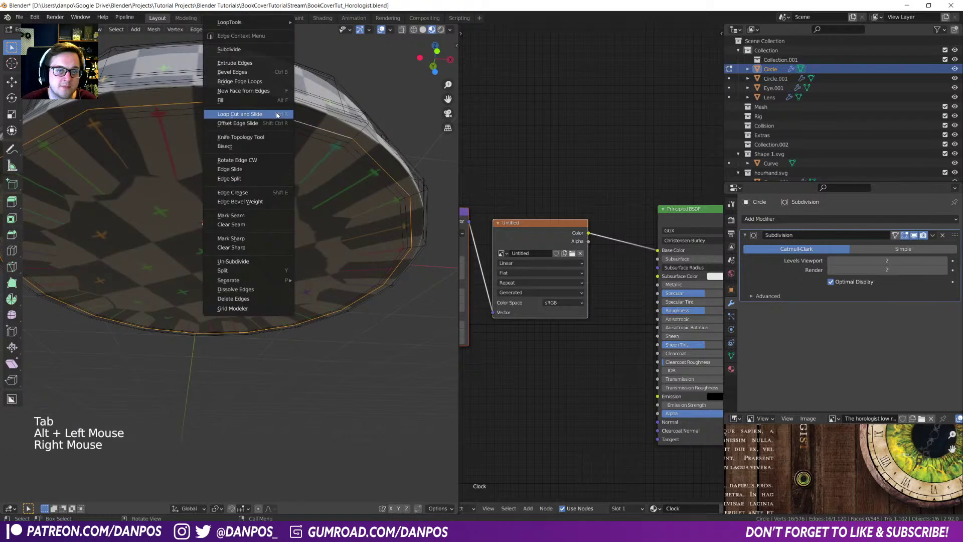
left_click(252, 213)
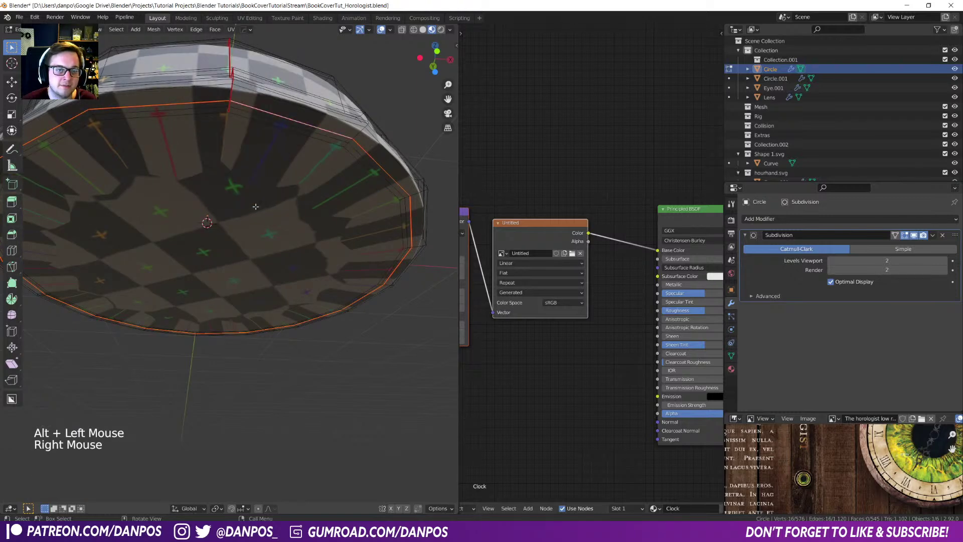
- Select the underside face with the surrounding rings up to the new seam and unwrap them
key("a")
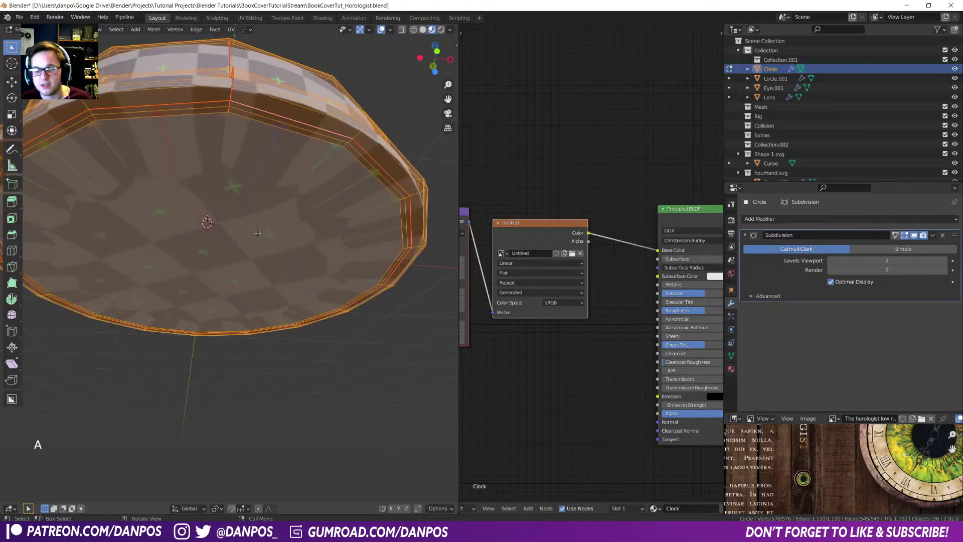
key("Tab")
left_click(261, 229)
key("ctrl+KP_Add")
key("ctrl+KP_Add")
key("ctrl+KP_Add")
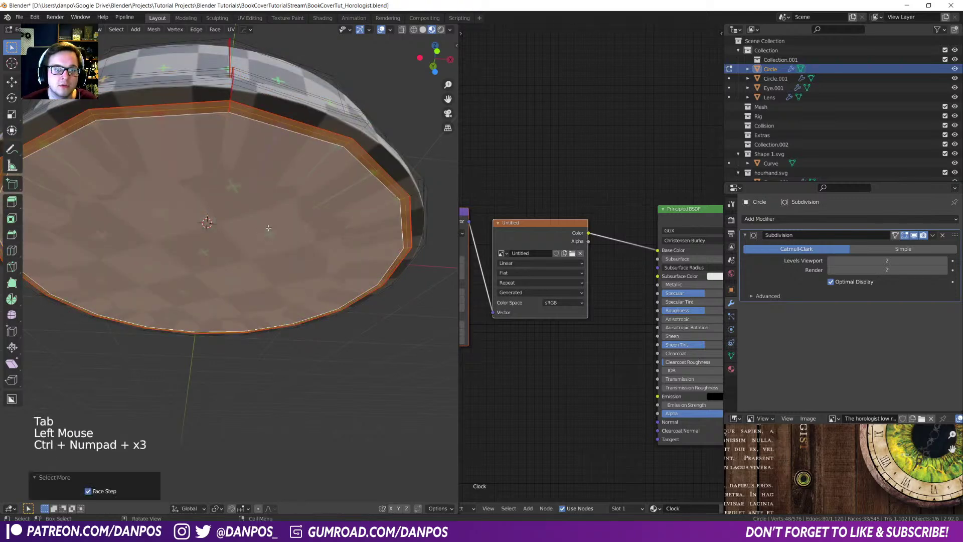
key("u")
left_click(269, 228)
key("Return")
key("u")
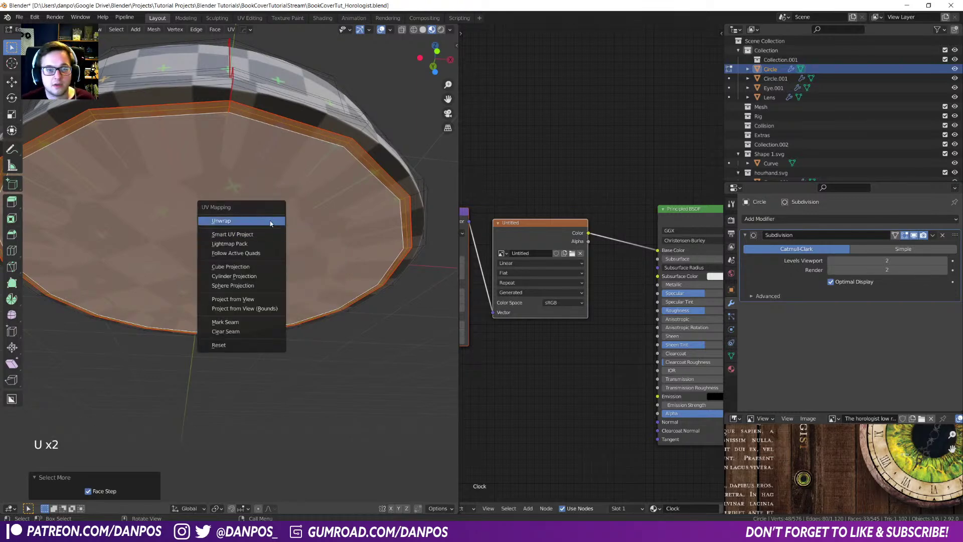
left_click(226, 221)
- Change the shader node area to the UV Editor and select the whole clock body to show all its islands
left_click(467, 508)
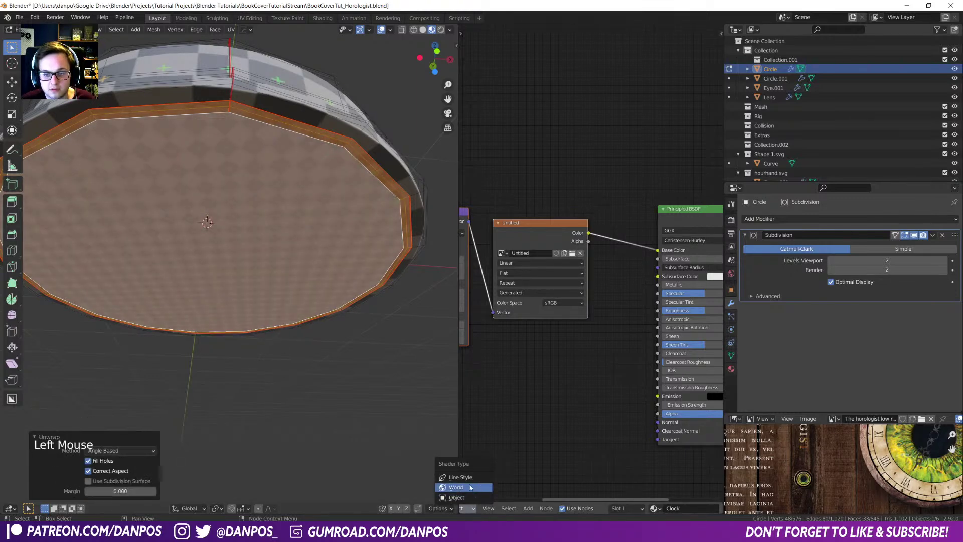
left_click(478, 497)
scroll(493, 508, "up", 6)
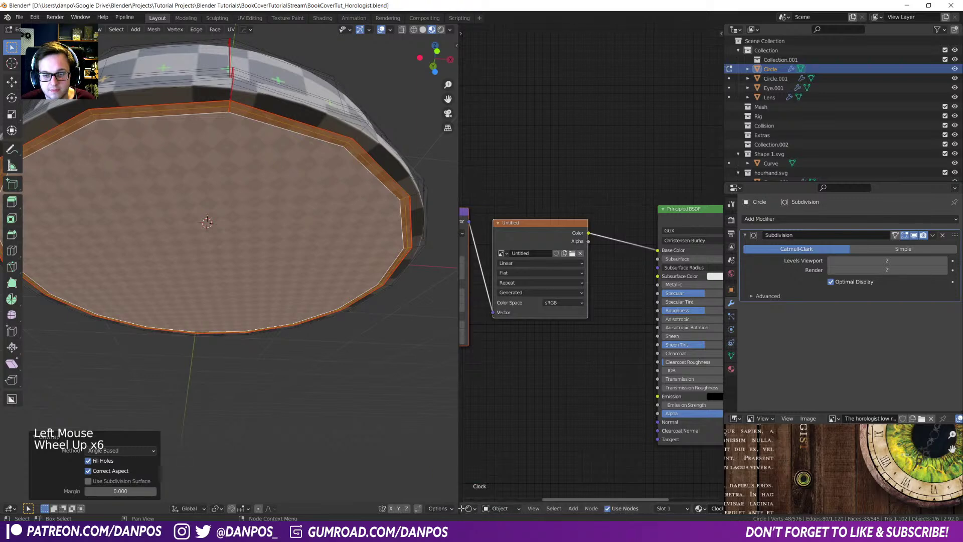
left_click(469, 508)
left_click(484, 437)
scroll(556, 281, "down", 8)
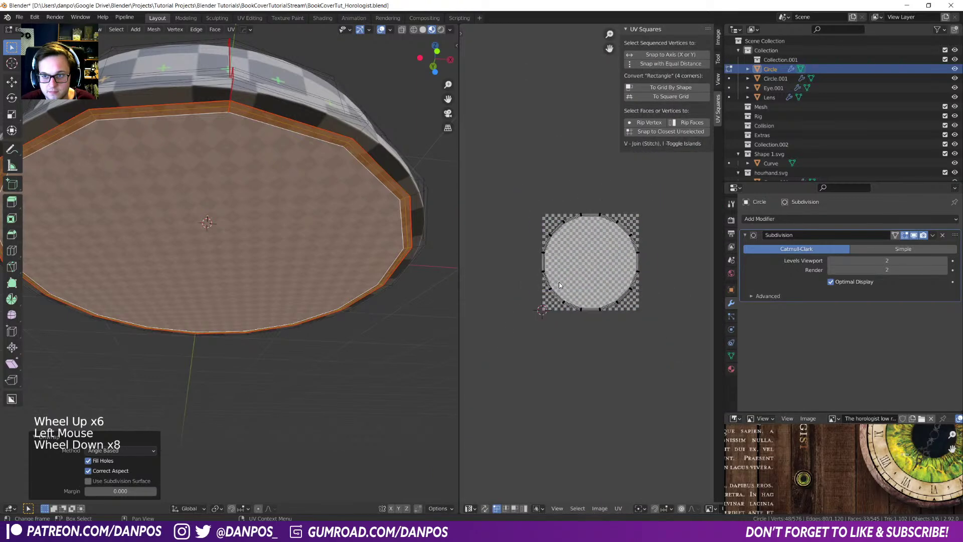
key("a")
key("a")
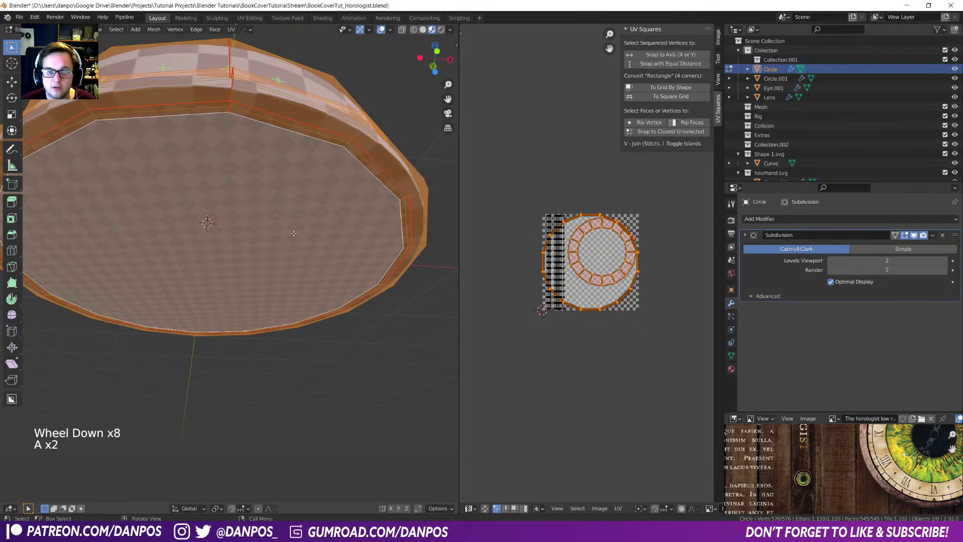
- Reselect the underside faces within the seam, shrink their UV island and move it into the ring island's empty centre
left_click(293, 233)
key("ctrl+KP_Add")
key("ctrl+KP_Add")
key("ctrl+KP_Add")
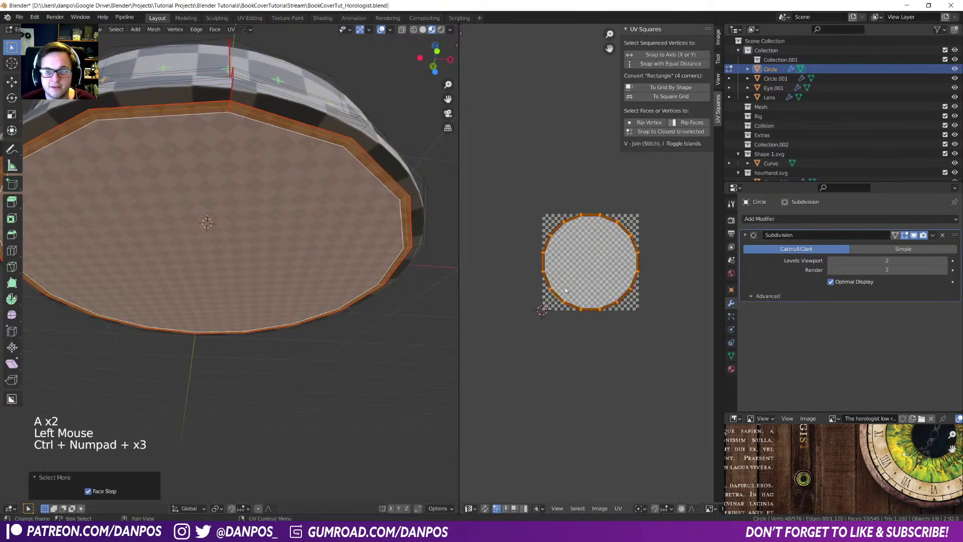
key("s")
left_click(588, 266)
key("g")
left_click(603, 264)
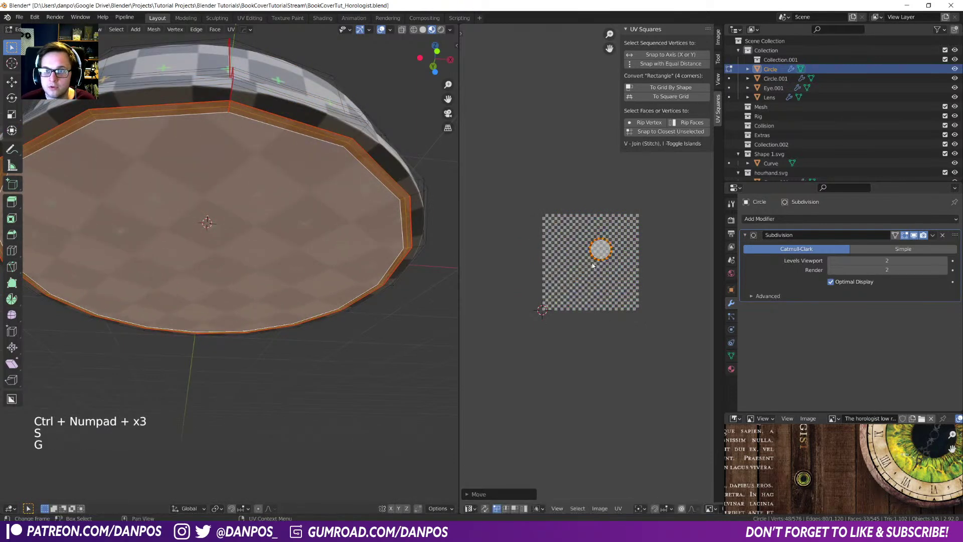
- Show all of the clock body's islands, slightly enlarge the underside island and centre it inside the ring
key("a")
scroll(603, 265, "up", 4)
middle_click_drag(627, 261, 596, 269, "shift")
left_click(597, 269)
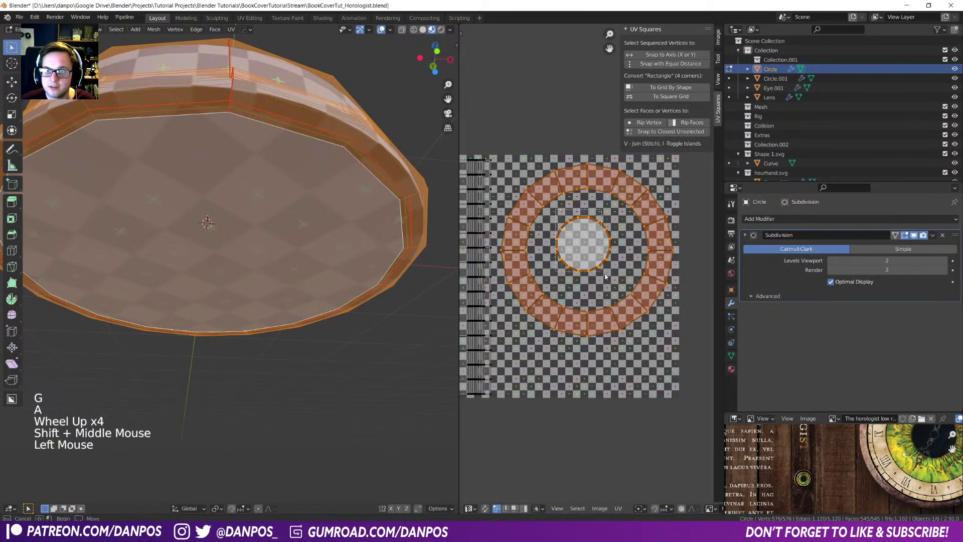
key("s")
left_click(622, 284)
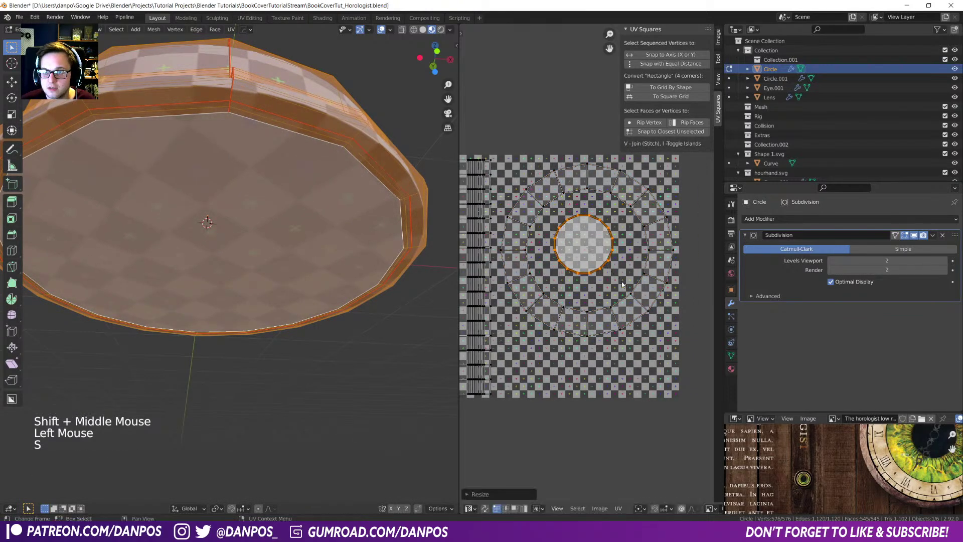
key("g")
left_click(628, 288)
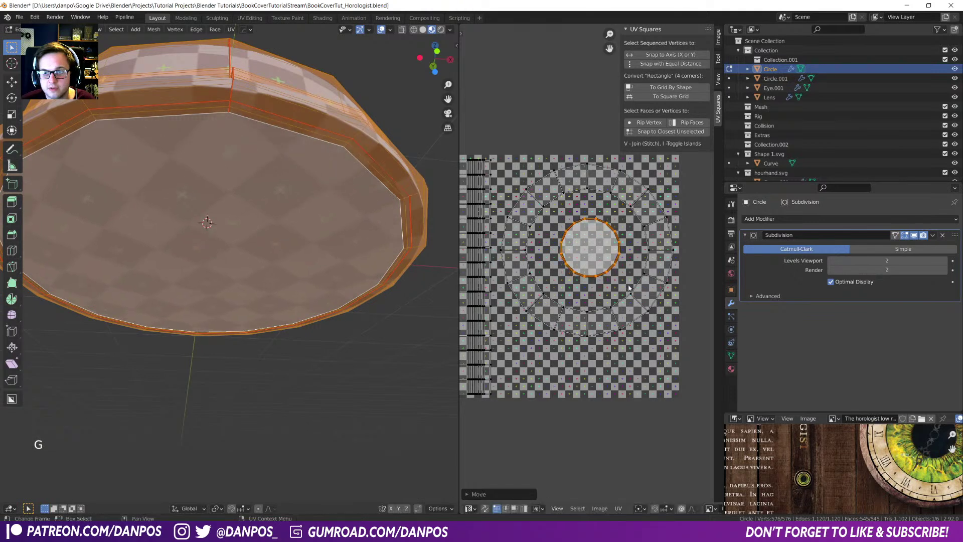
- Enlarge the underside island to better fill the ring's centre, recentre it and rotate it slightly
key("s")
left_click(662, 300)
key("s")
left_click(647, 291)
key("g")
left_click(641, 303)
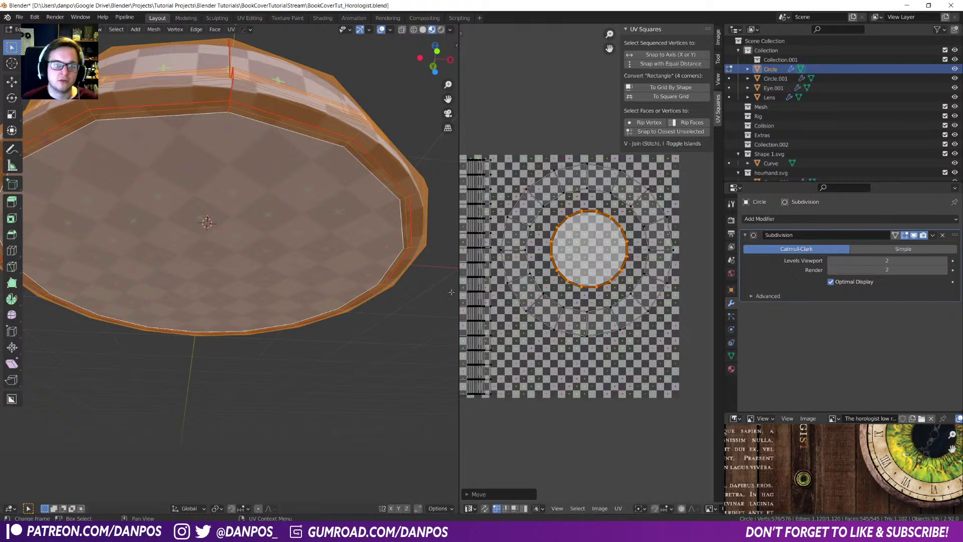
key("r")
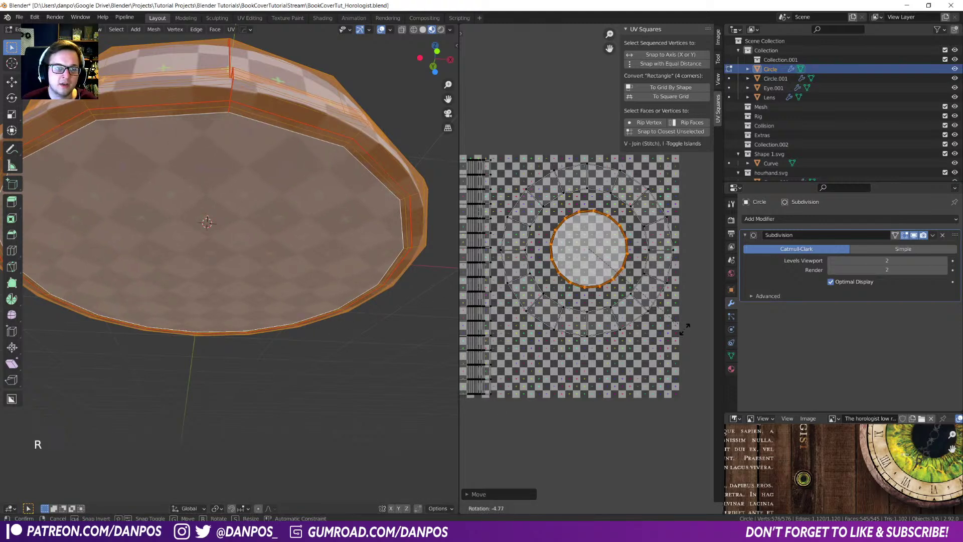
left_click(685, 302)
- Leave Edit Mode and hide the lens over the clock's eye
key("Tab")
middle_click_drag(195, 224, 199, 359)
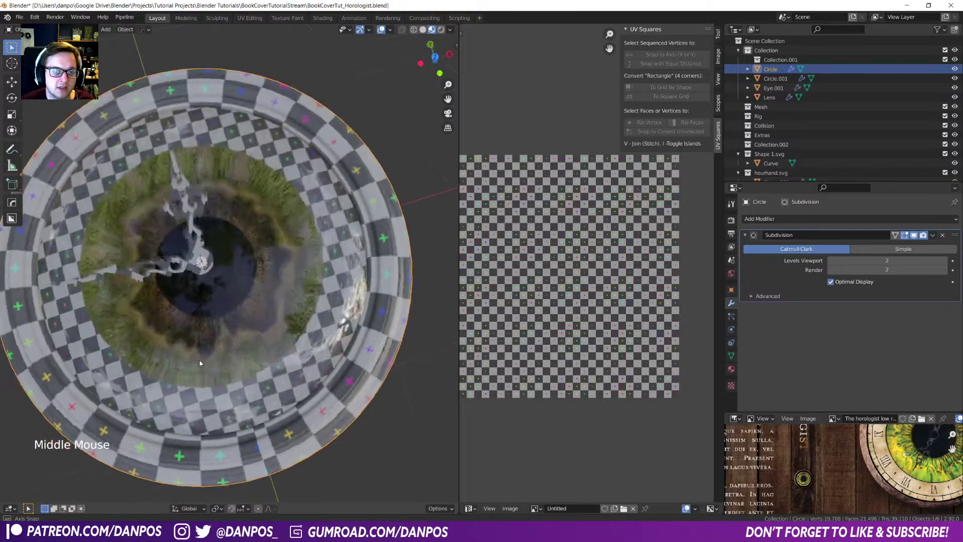
middle_click_drag(211, 321, 211, 233)
left_click(231, 253)
key("h")
- Select both clock hands together with the clock body and move them away from the eye
left_click(211, 232)
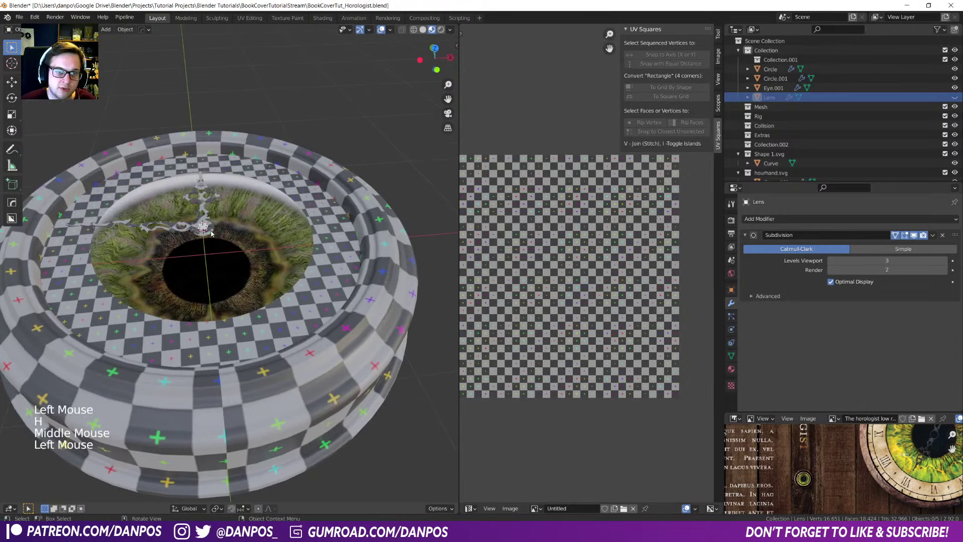
left_click(181, 226, "shift")
left_click(344, 264, "shift")
key("g")
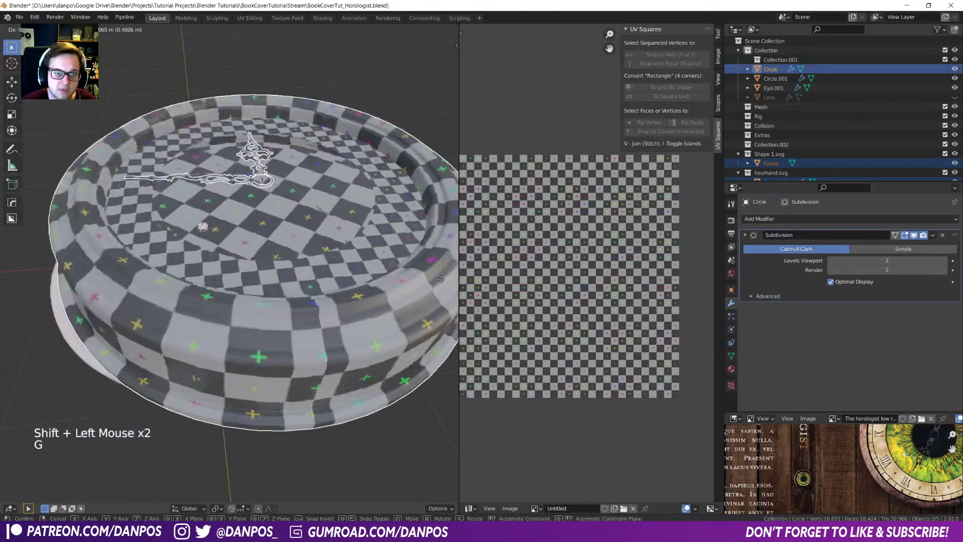
- Cancel the move of the selected clock parts and save the Blender file
right_click(321, 132)
middle_click_drag(273, 234, 260, 220)
key("ctrl+s")
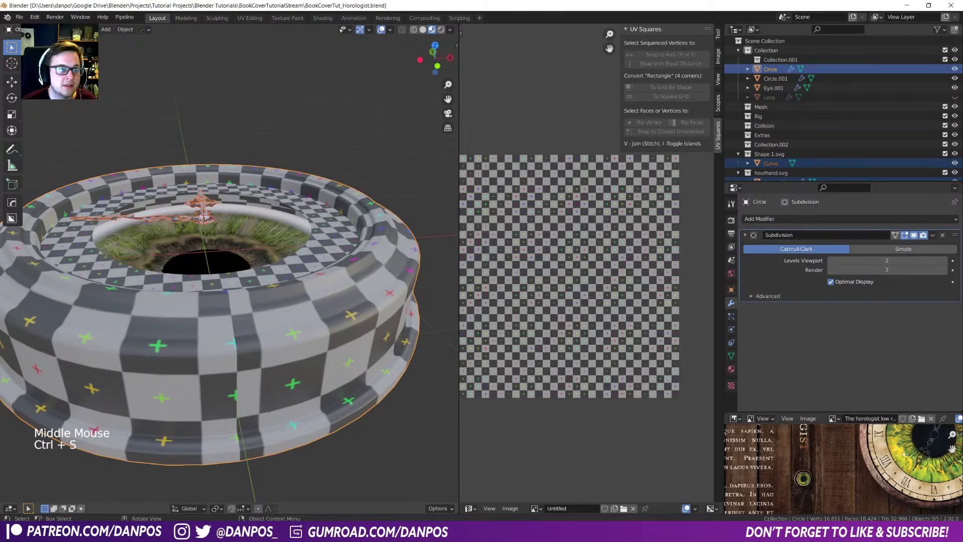
- Start an FBX export of the clock parts and set the geometry smoothing to Face
left_click(20, 17)
mouse_move(62, 153)
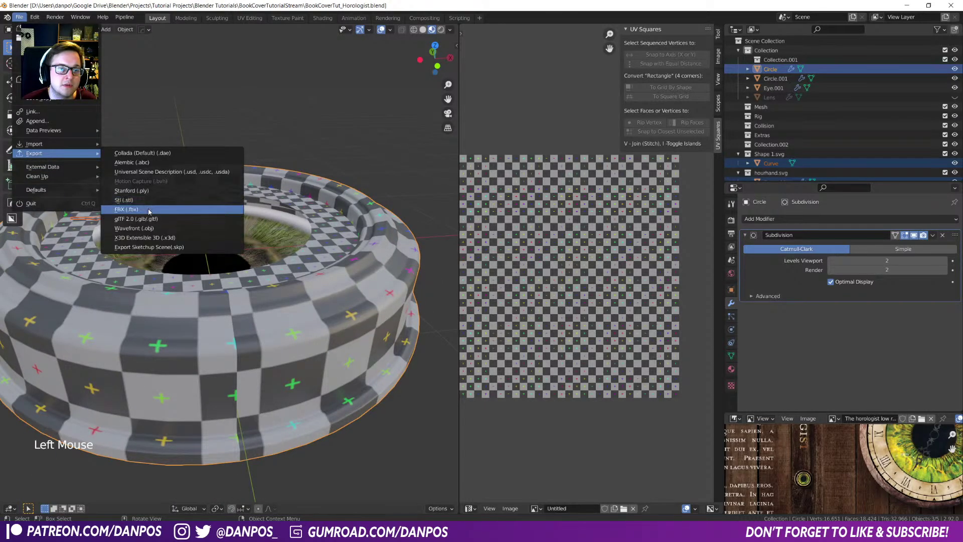
left_click(151, 206)
left_click_drag(487, 53, 378, 48)
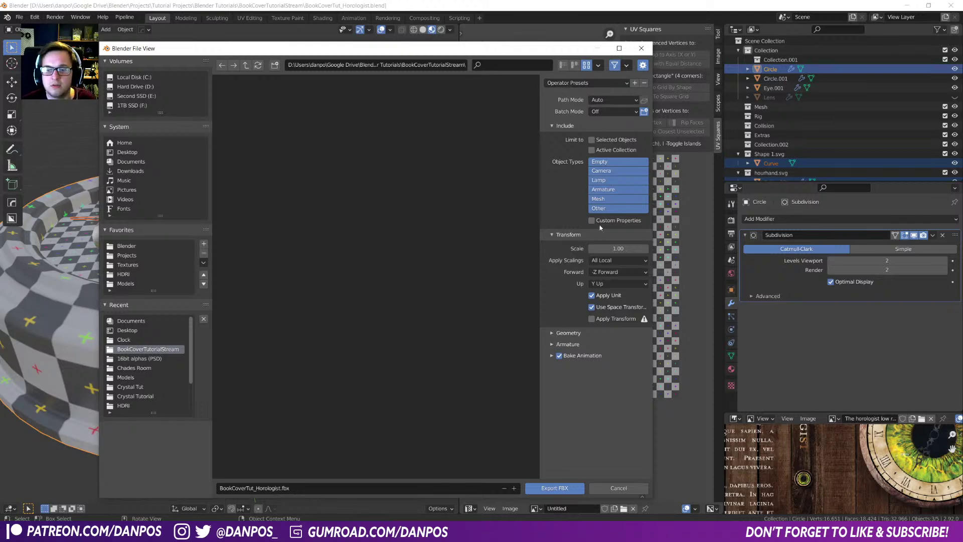
left_click(589, 333)
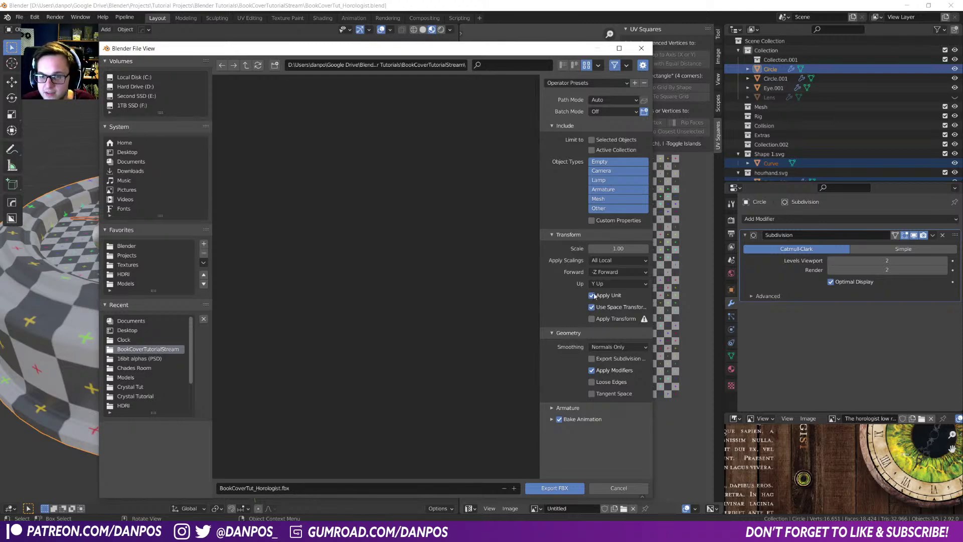
left_click(613, 347)
left_click(612, 347)
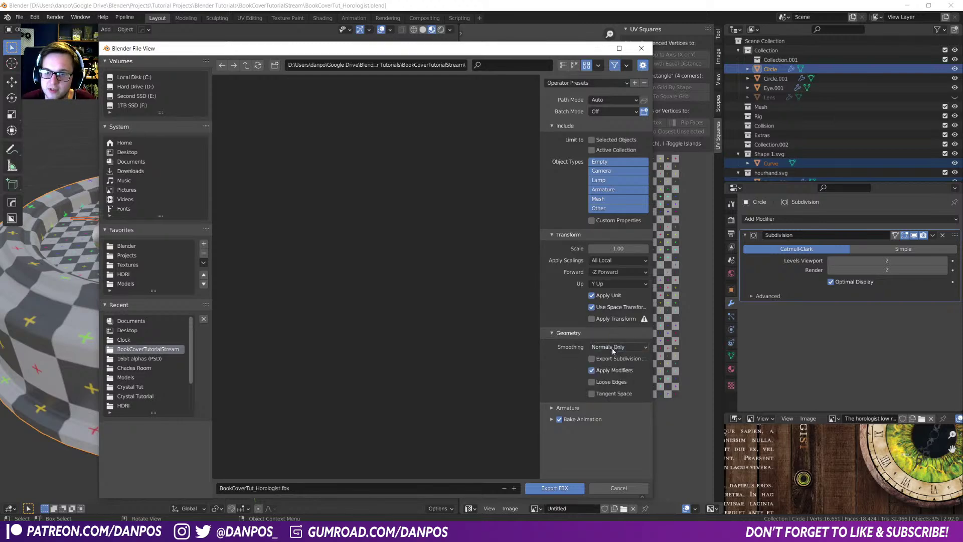
left_click(619, 345)
left_click(616, 371)
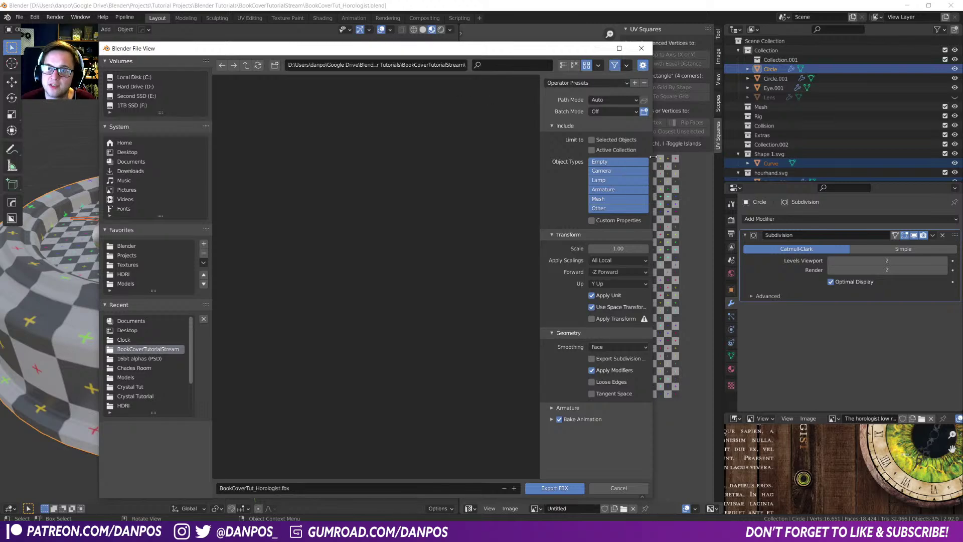
- Apply the Just The Mesh operator preset and export the selection as BookCoverTut_Horologist.fbx
left_click(590, 83)
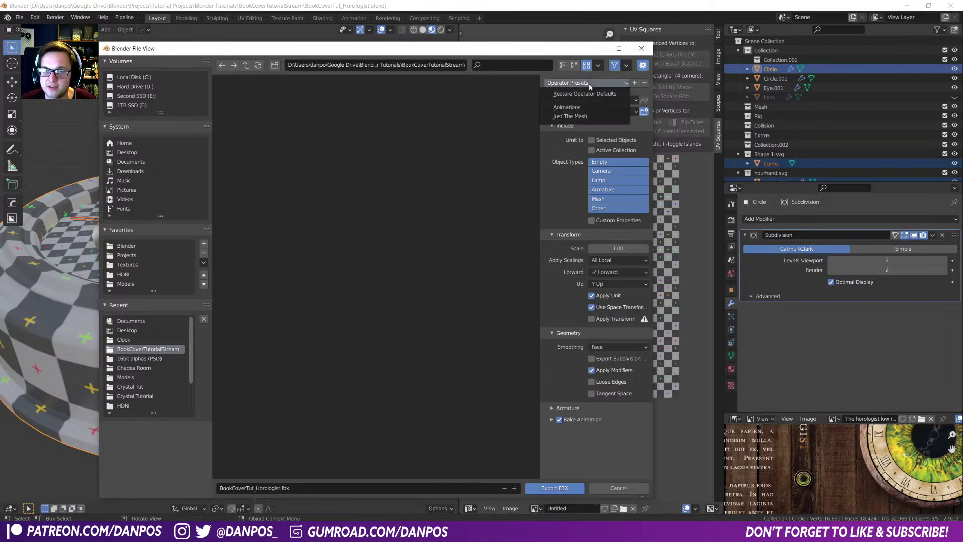
left_click(586, 116)
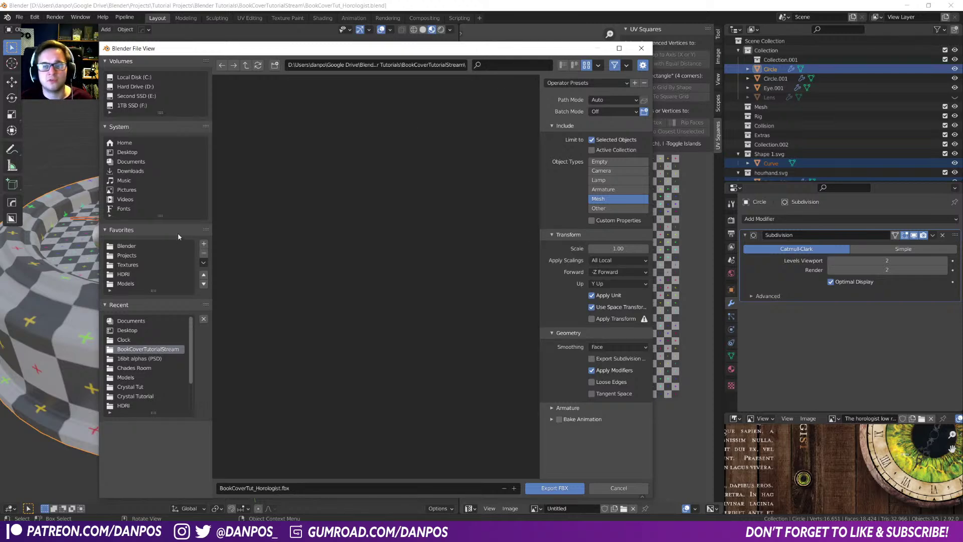
left_click(544, 487)
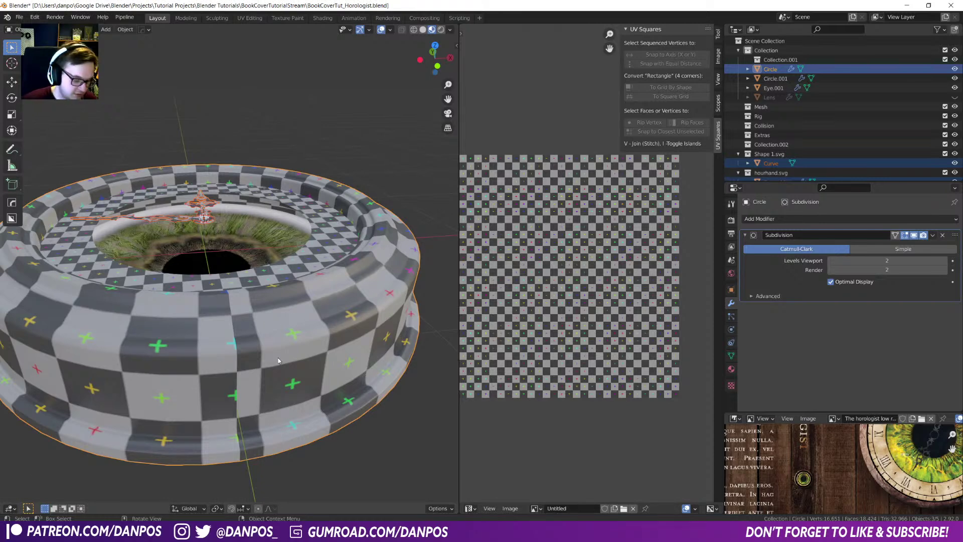
- Open the Substance launcher and start Substance Painter from it
key("super")
type("subst")
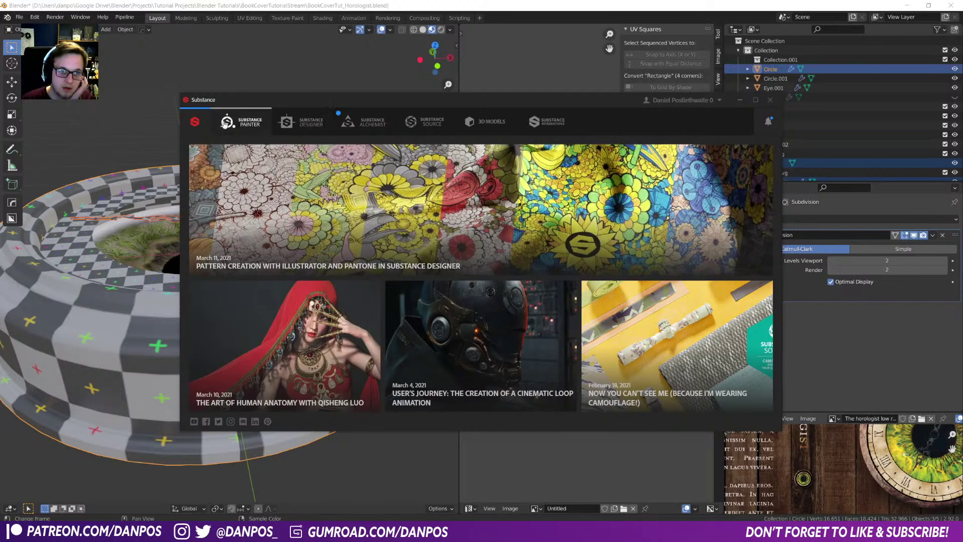
left_click(232, 123)
left_click(238, 159)
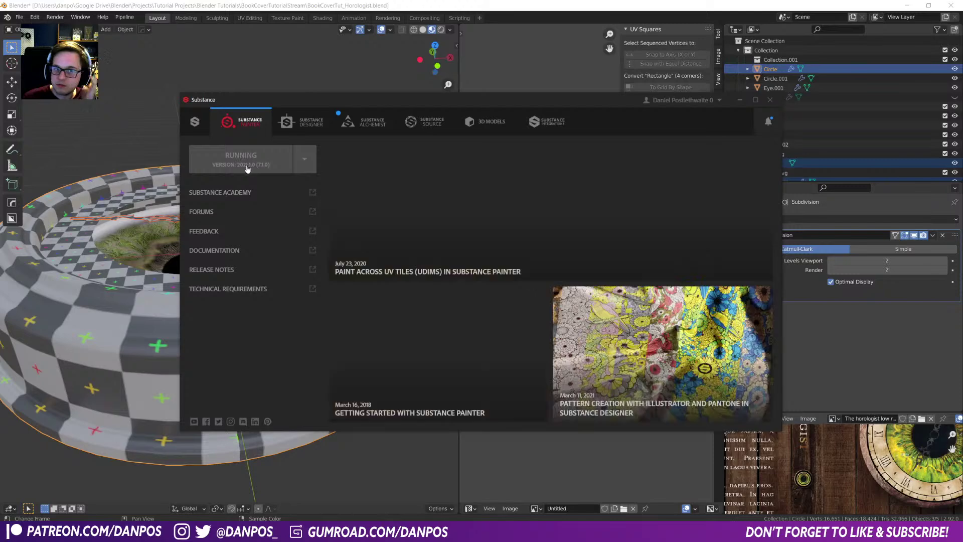
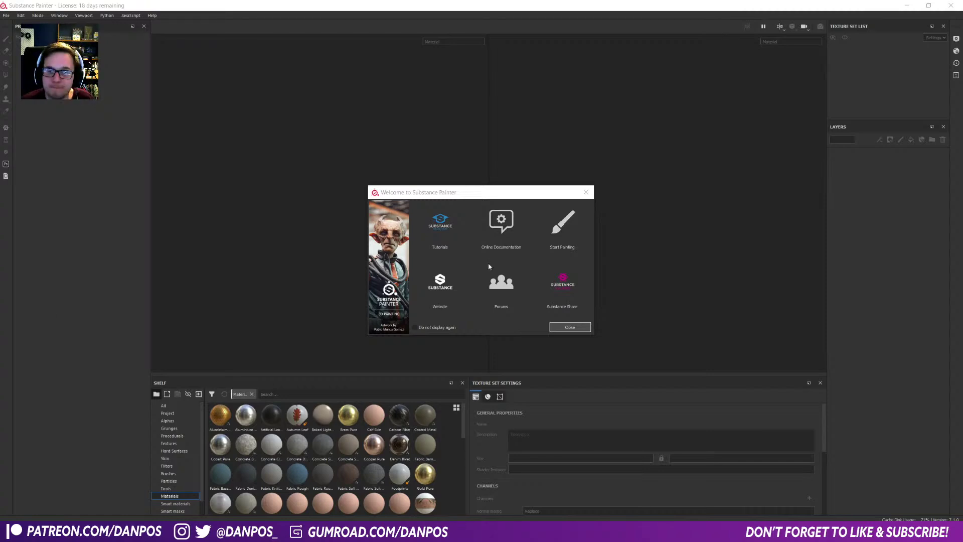
- Set up a new project with the PBR - Metallic Roughness template, OpenGL normal map format and a document resolution of 2048
left_click(568, 326)
left_click(6, 16)
left_click(9, 27)
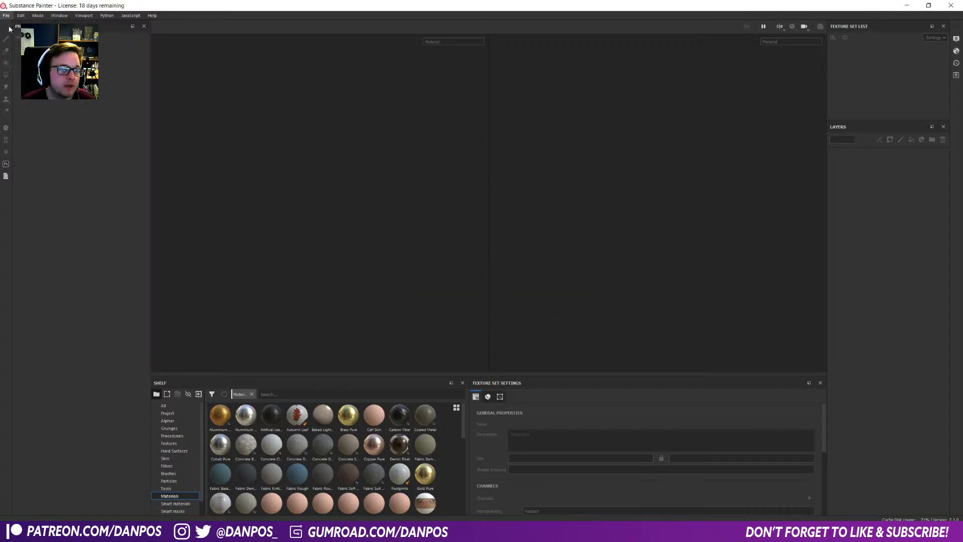
left_click(489, 148)
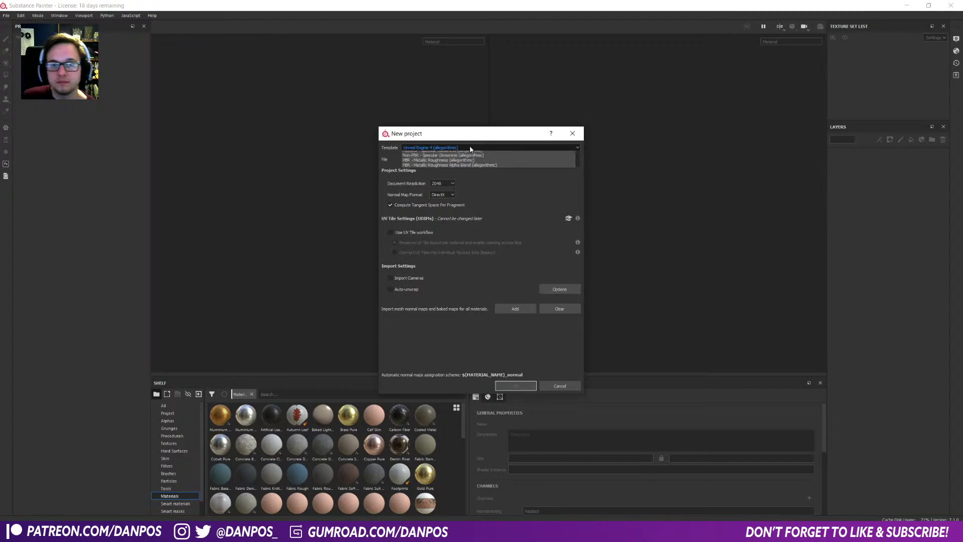
scroll(467, 183, "up", 5)
scroll(468, 190, "up", 1)
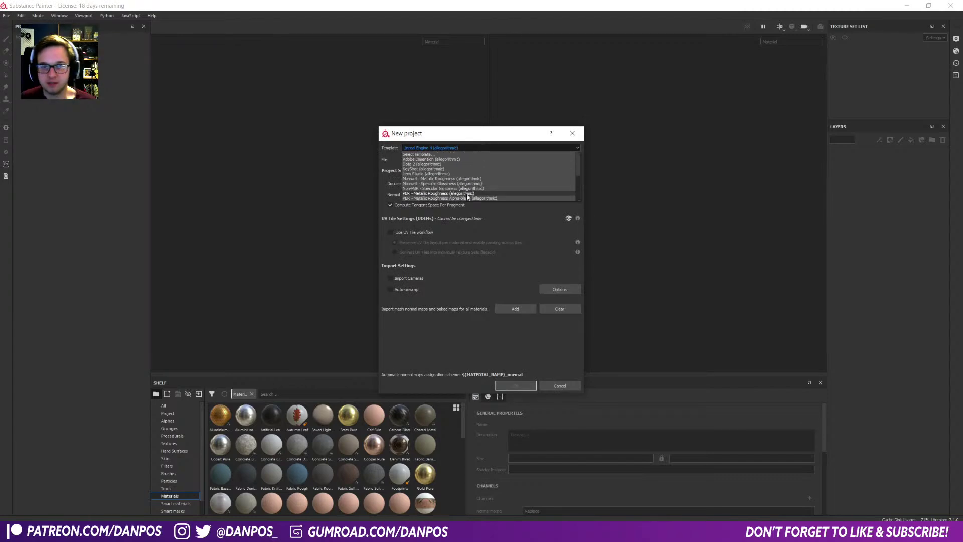
scroll(471, 185, "down", 1)
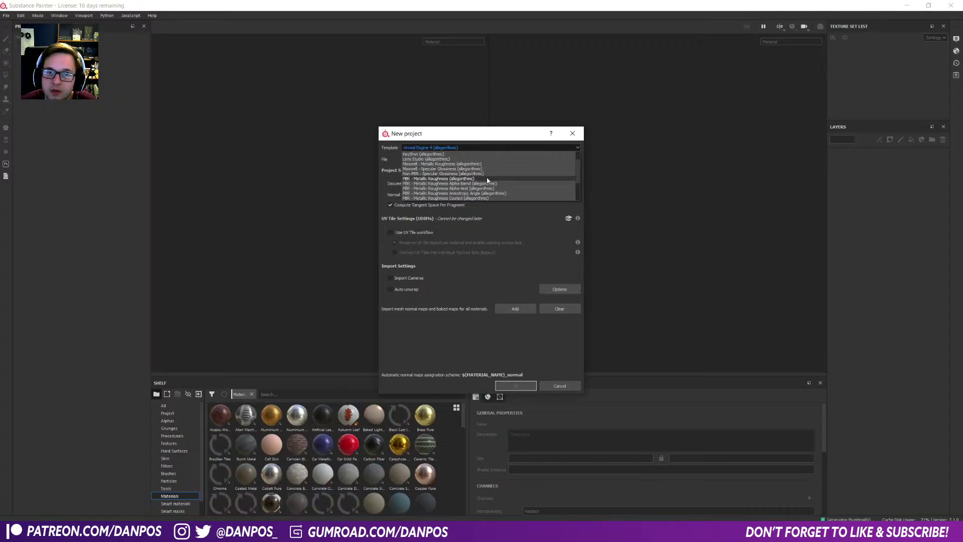
left_click(481, 179)
left_click(447, 196)
left_click(447, 206)
left_click(448, 184)
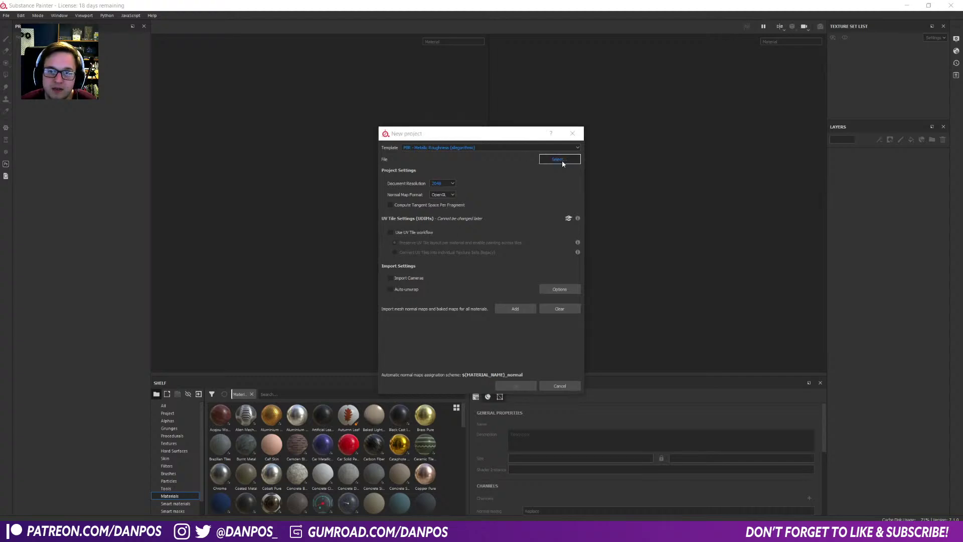
- Choose the exported clock FBX from the book cover tutorial's folder in Tutorial Projects as the mesh and create the project
left_click(547, 159)
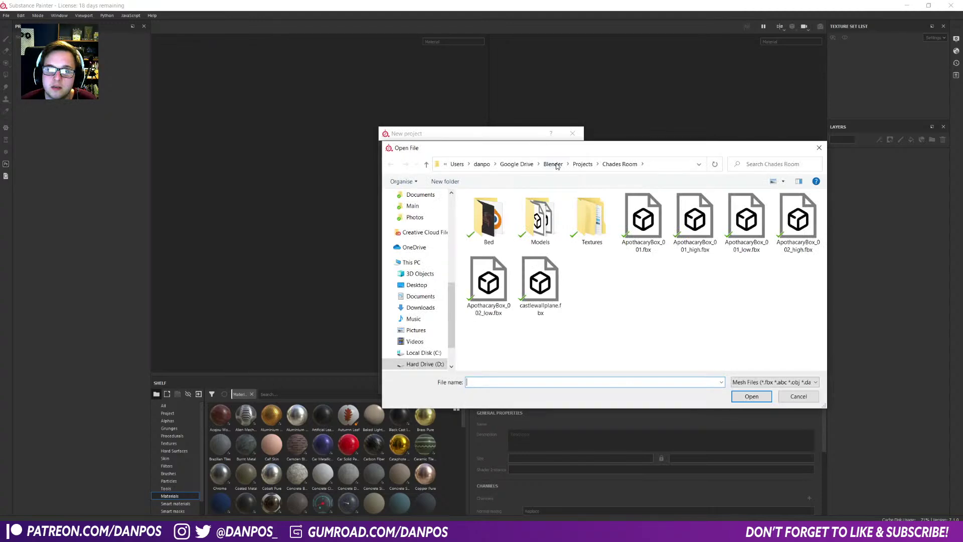
left_click(582, 164)
scroll(552, 306, "down", 10)
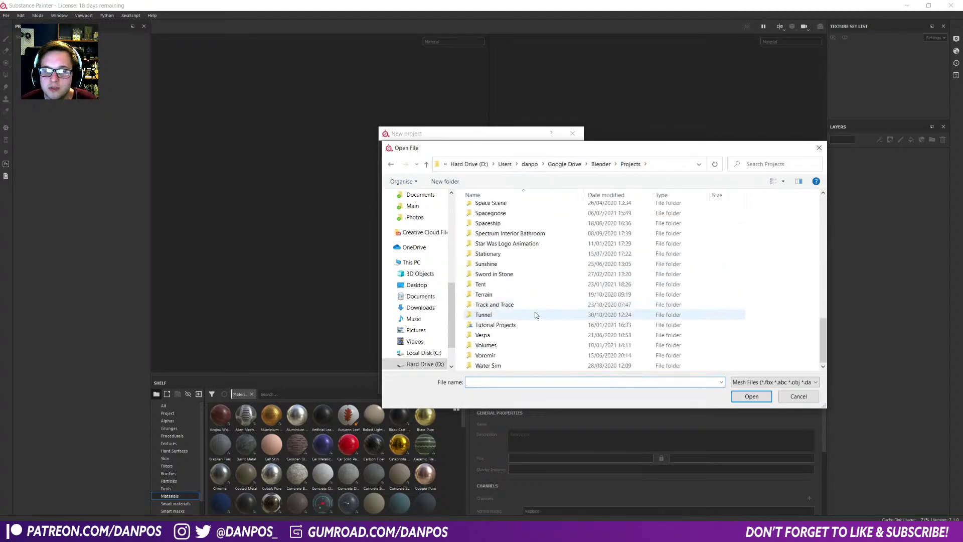
double_click(499, 324)
double_click(533, 218)
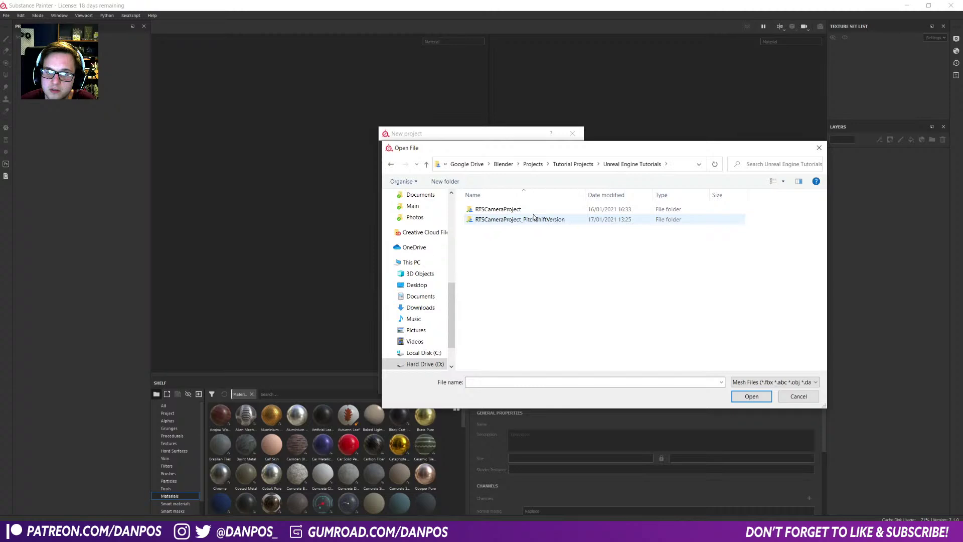
key("BackSpace")
double_click(535, 210)
double_click(534, 229)
double_click(534, 208)
left_click(521, 385)
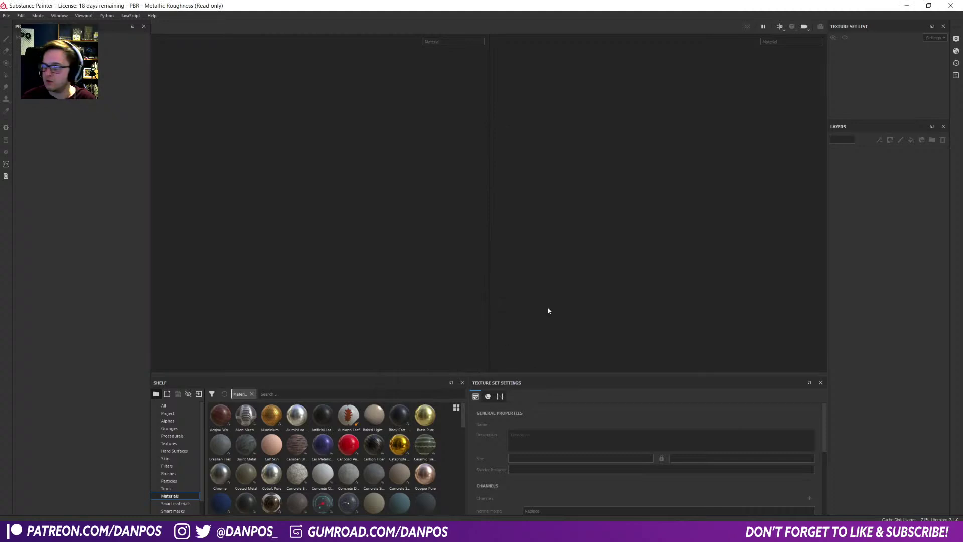
- Change the bake output size and bake all mesh maps for the Clock texture set
left_click_drag(431, 277, 408, 286, "alt")
scroll(399, 268, "up", 5)
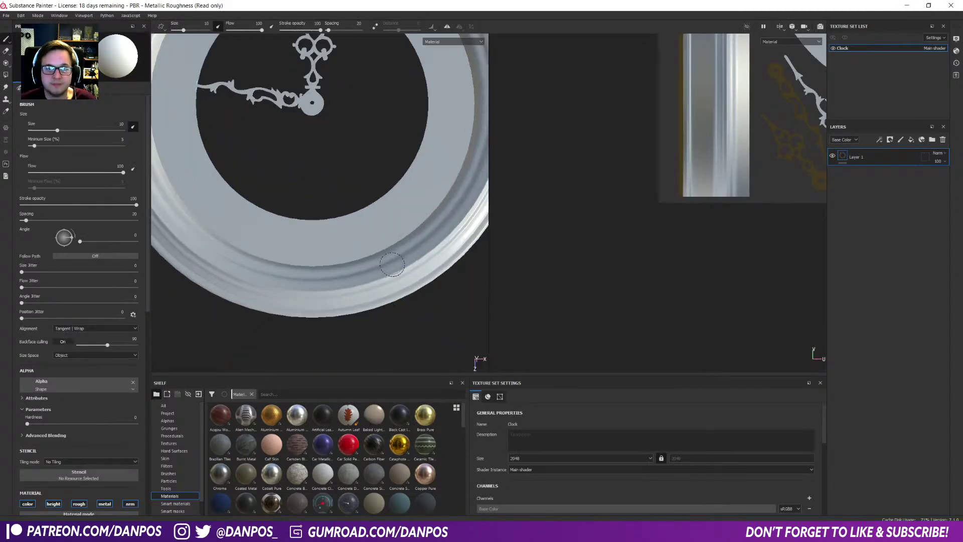
scroll(391, 251, "down", 5)
left_click_drag(389, 233, 403, 262, "alt")
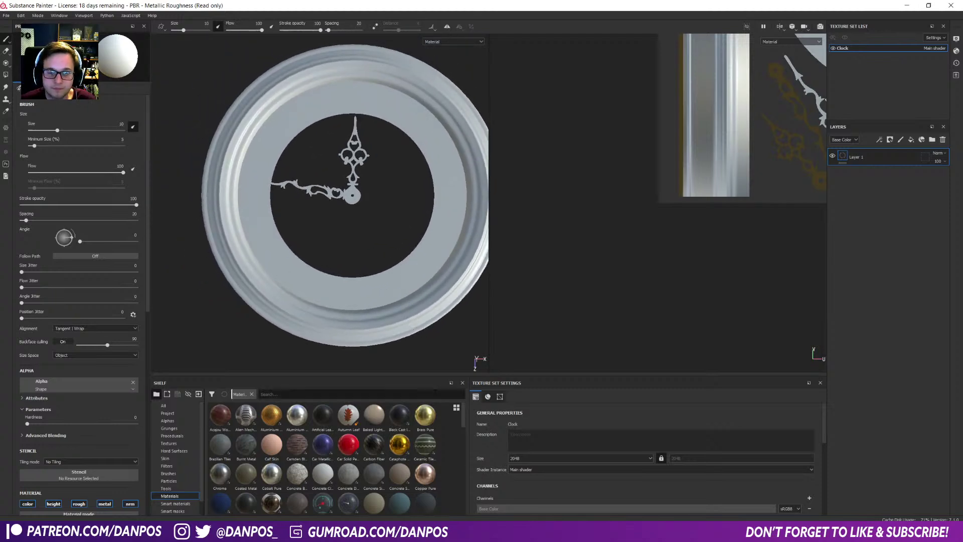
scroll(610, 455, "down", 3)
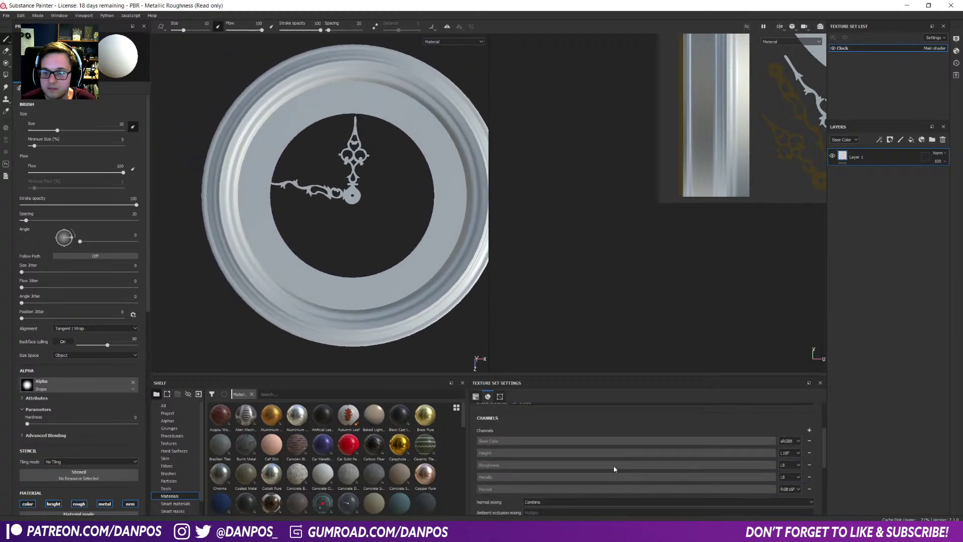
scroll(613, 469, "down", 3)
left_click(792, 483)
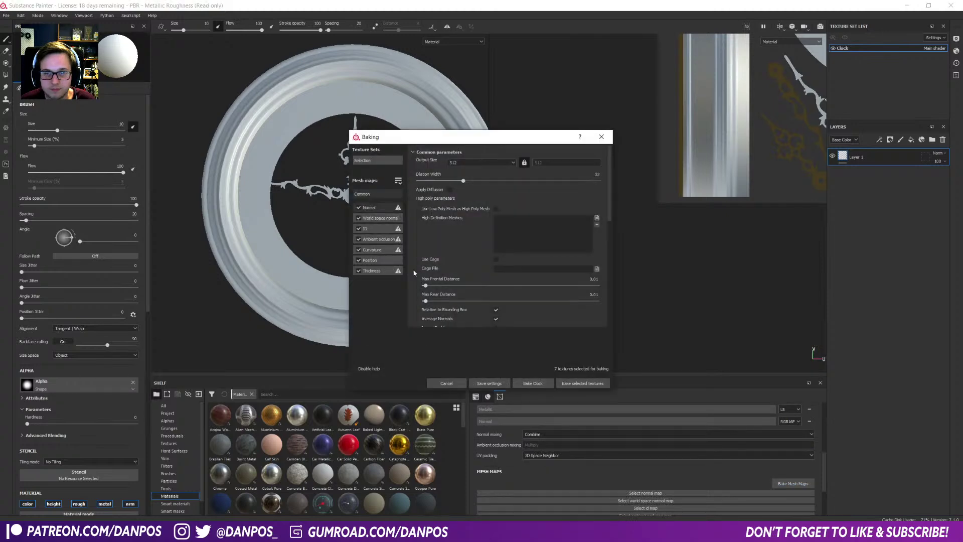
left_click(494, 162)
left_click(474, 204)
left_click(568, 384)
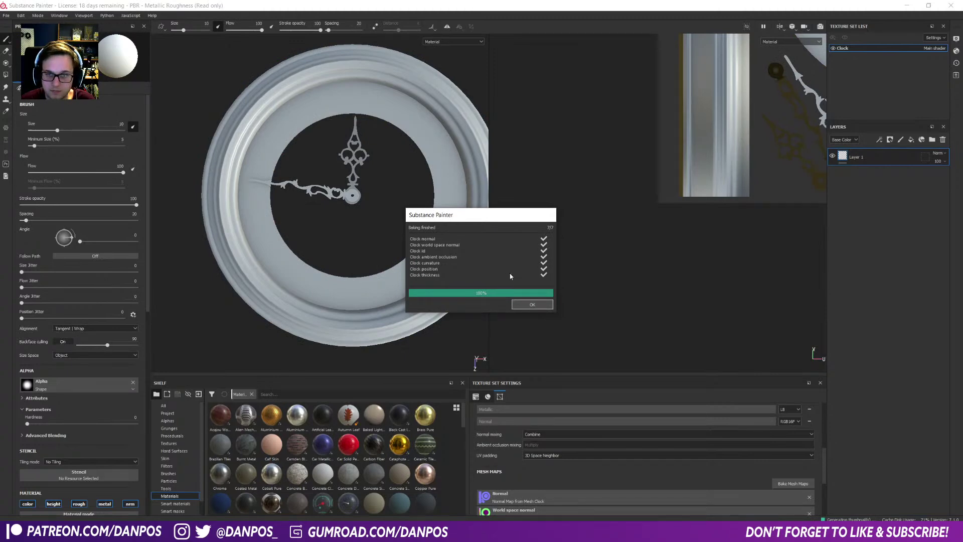
left_click(532, 304)
left_click_drag(451, 236, 389, 214, "alt")
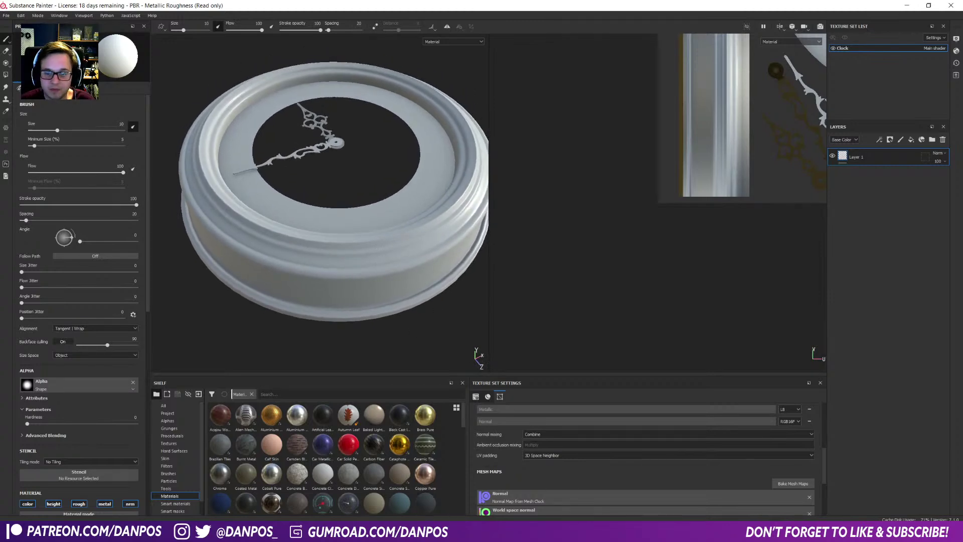
- Switch to Blender and examine the clock's rim and materials in the book cover reference image
mouse_move(522, 532)
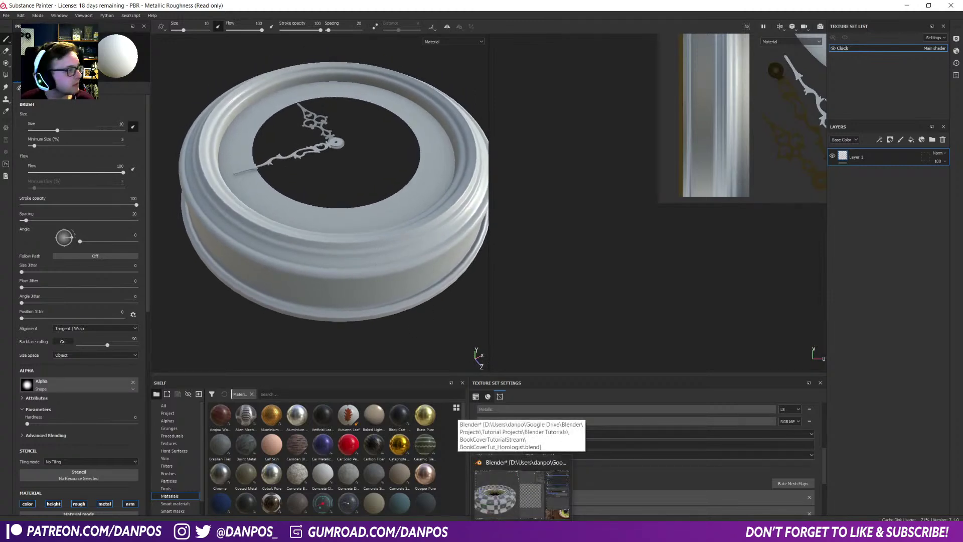
left_click(522, 489)
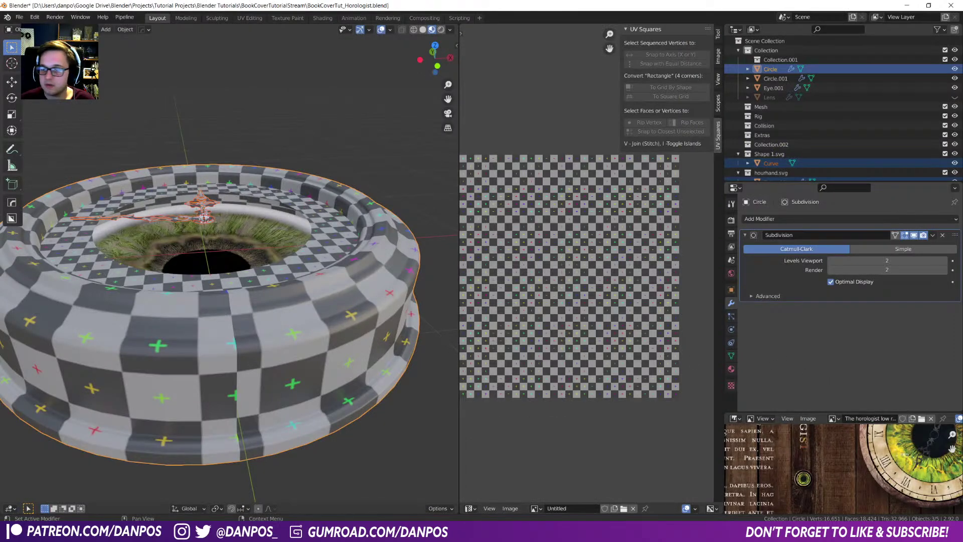
scroll(842, 466, "down", 4)
middle_click_drag(864, 473, 822, 459)
scroll(828, 485, "up", 3)
scroll(827, 485, "up", 2)
scroll(828, 480, "down", 2)
scroll(828, 480, "down", 4)
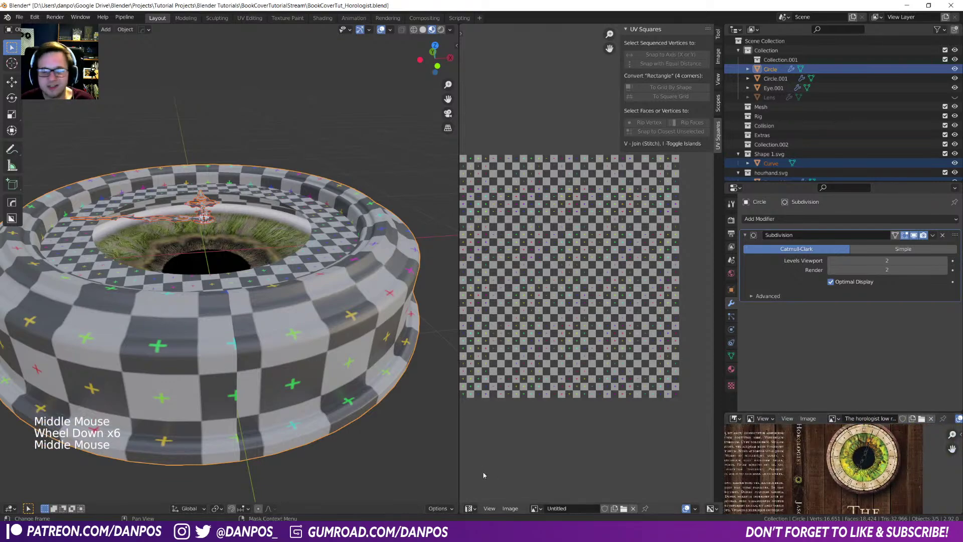
- Switch back to Substance Painter, apply the Acajou Wood Varnished material to the clock and set its projection to tri-planar
key("alt+Tab")
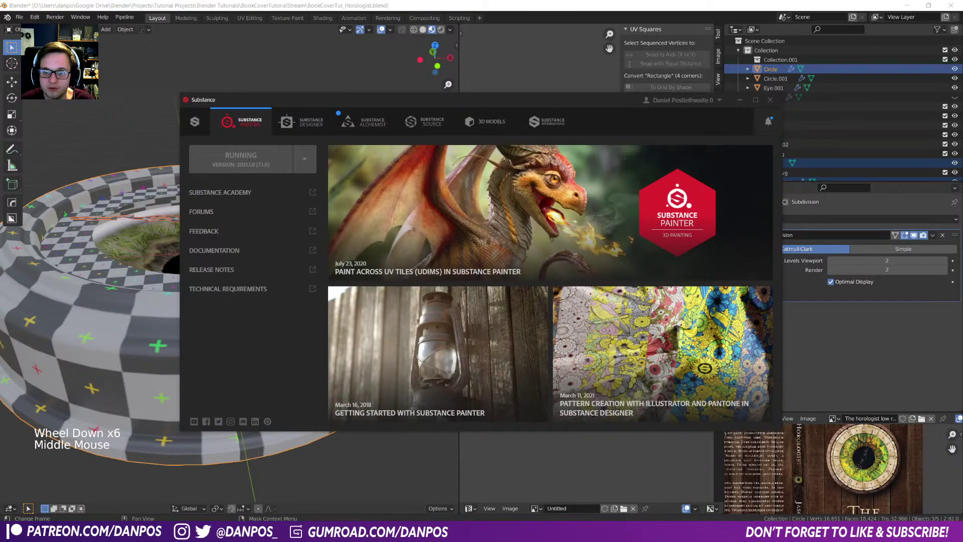
key("alt+Tab")
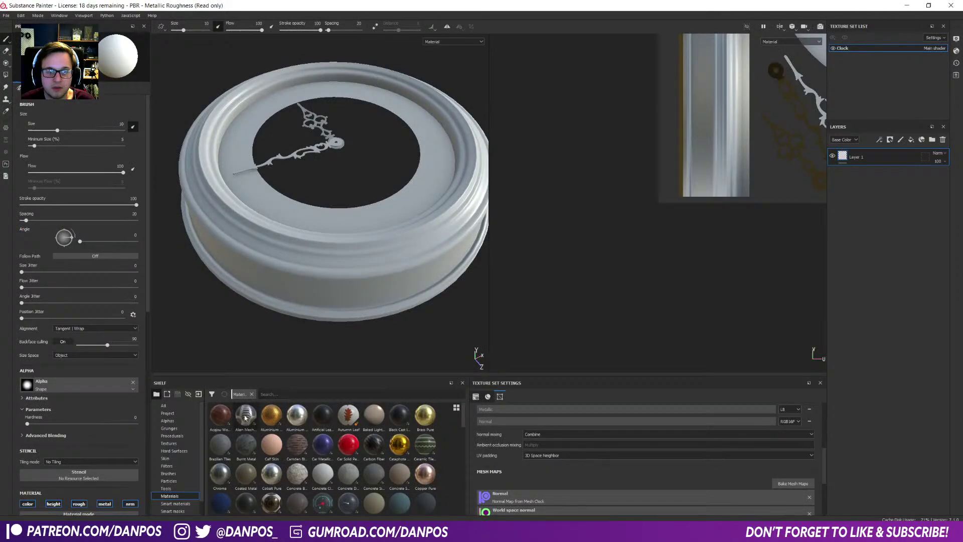
left_click_drag(220, 414, 323, 245)
left_click_drag(436, 282, 357, 253)
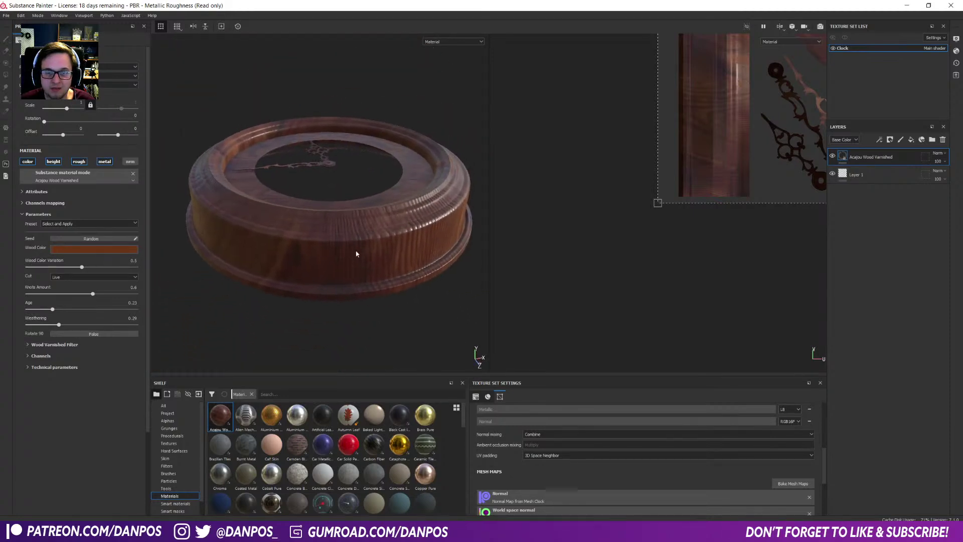
left_click(90, 67)
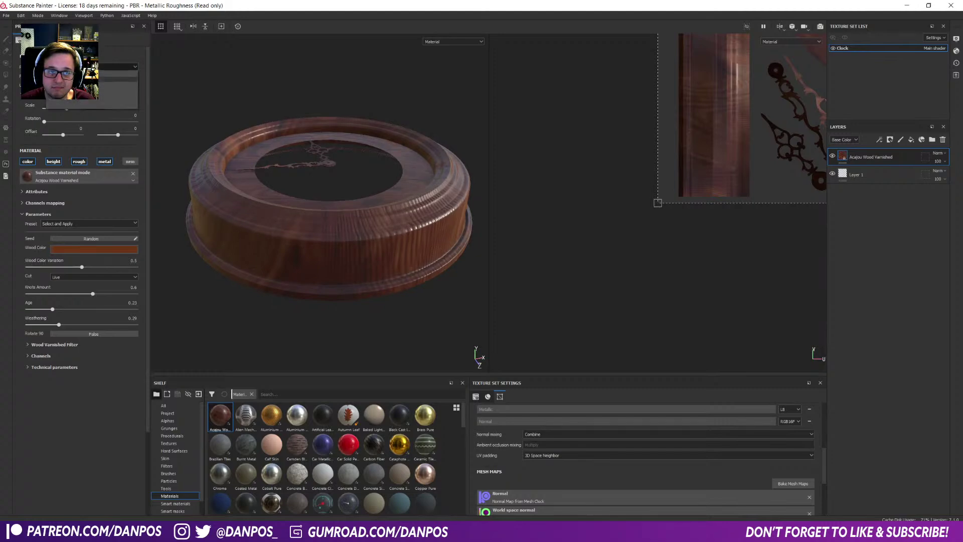
left_click(88, 86)
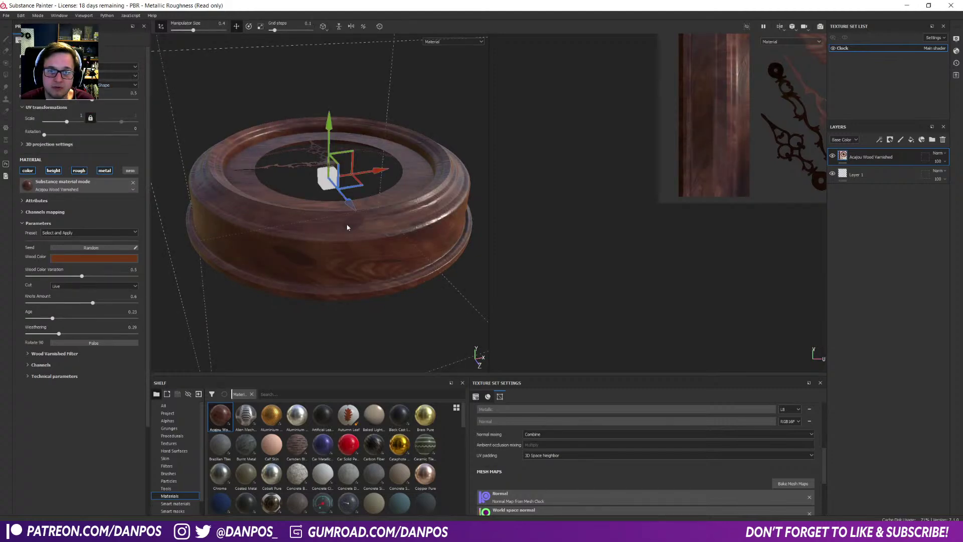
- Switch to the browser's old clock image search, view the 36cm Antique London Clockmaker's Dial Wall Clock page and close it
mouse_move(371, 222)
left_mouse_down("alt")
mouse_move(356, 157)
mouse_move(415, 172)
mouse_move(475, 350)
mouse_move(374, 243)
mouse_move(365, 209)
mouse_move(374, 235)
left_mouse_up("alt")
left_click_drag(349, 122, 456, 270)
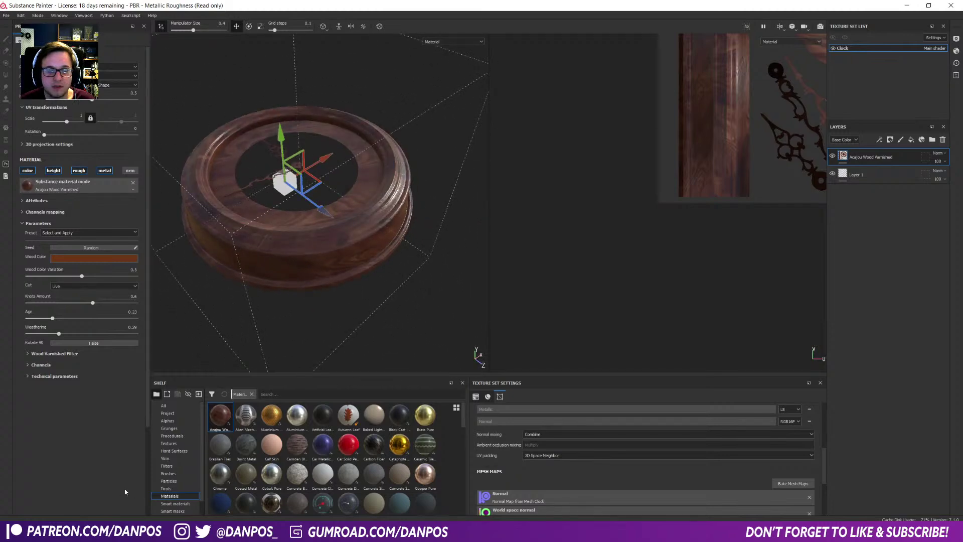
left_click(243, 532)
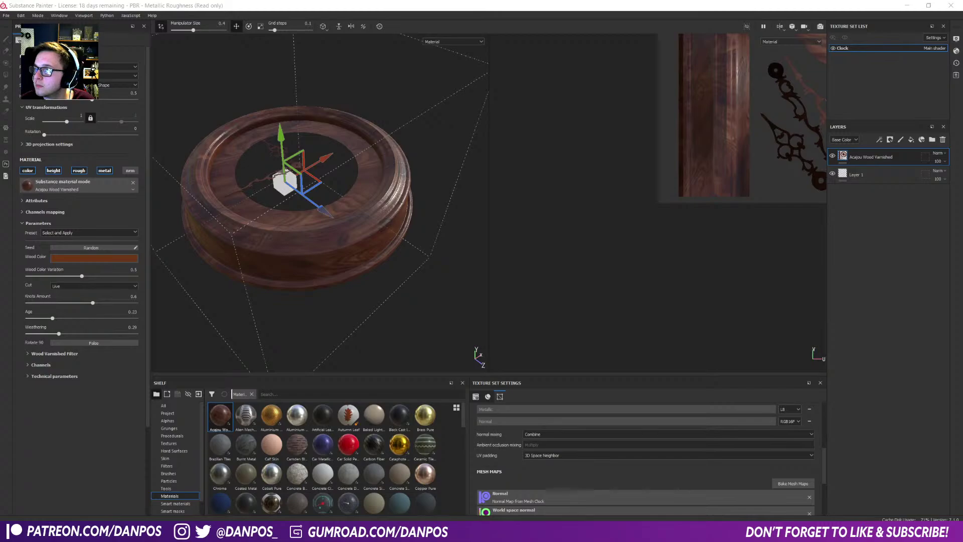
left_click_drag(962, 36, 621, 0)
scroll(278, 348, "up", 8)
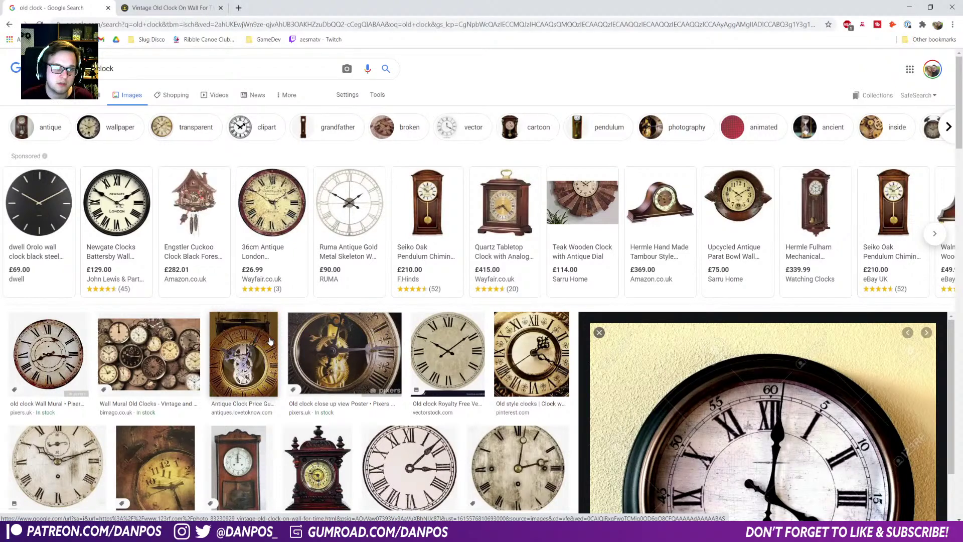
left_click(280, 195)
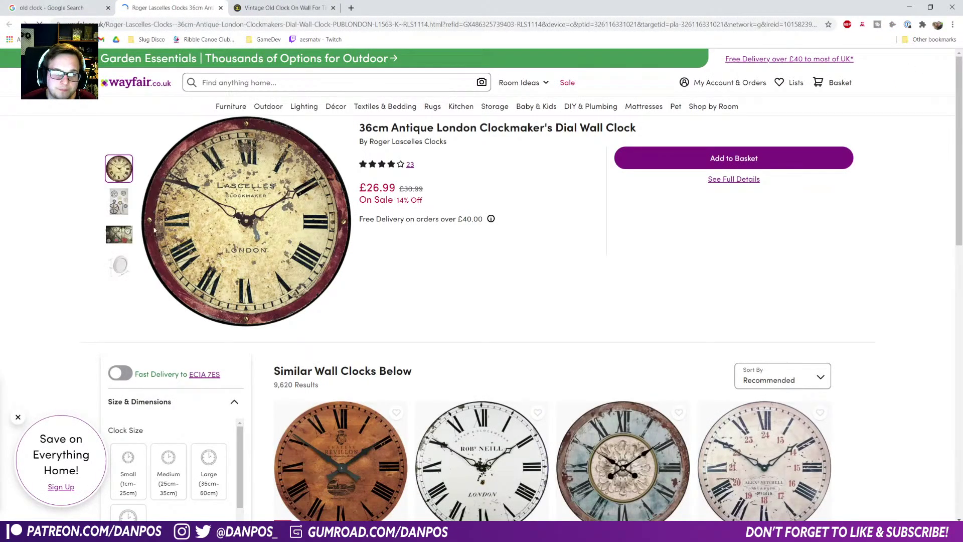
scroll(471, 265, "down", 5)
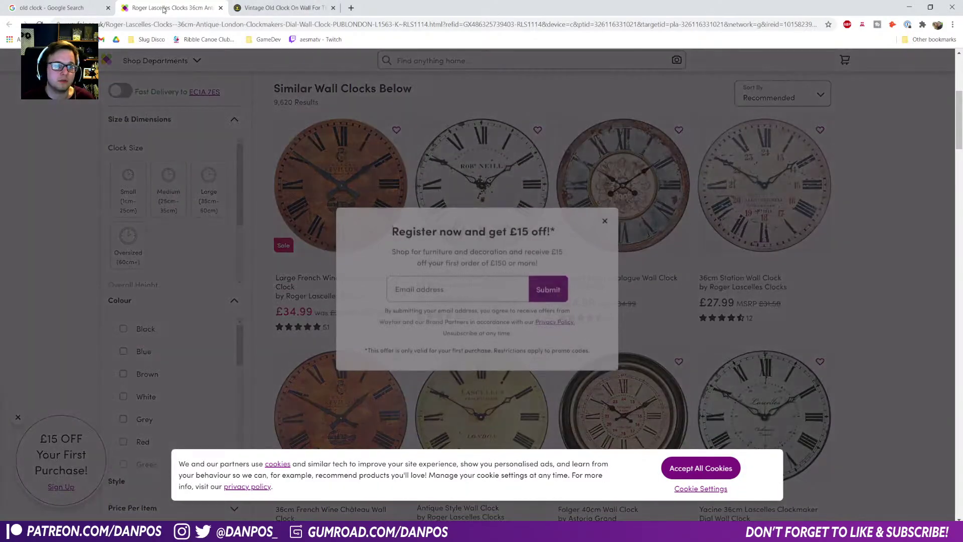
middle_click(152, 12)
- Examine the wood finish in the Acquiring Quality Antique Clocks, 3D old clock pack and Old Antique Grandfather Clock PBR images
scroll(374, 251, "down", 5)
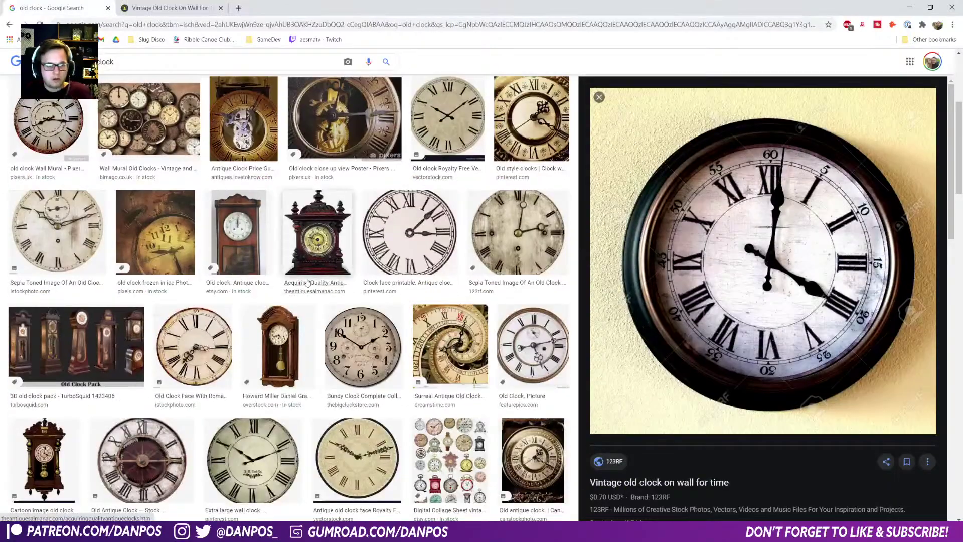
left_click(318, 235)
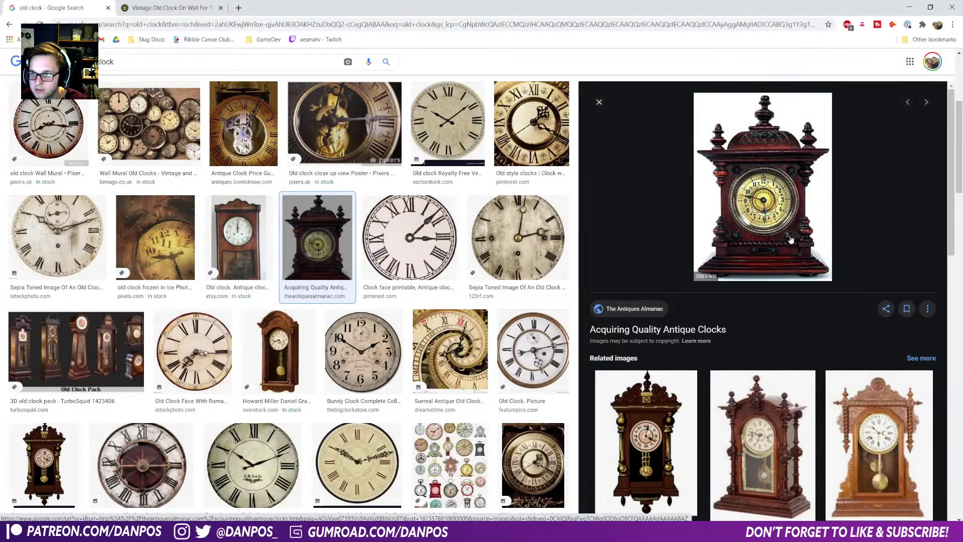
left_click(129, 341)
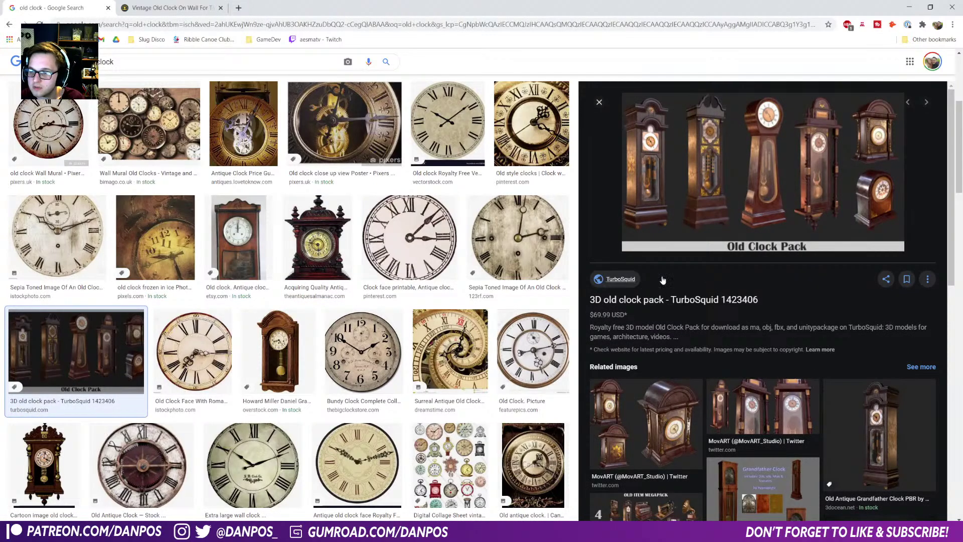
left_click(874, 433)
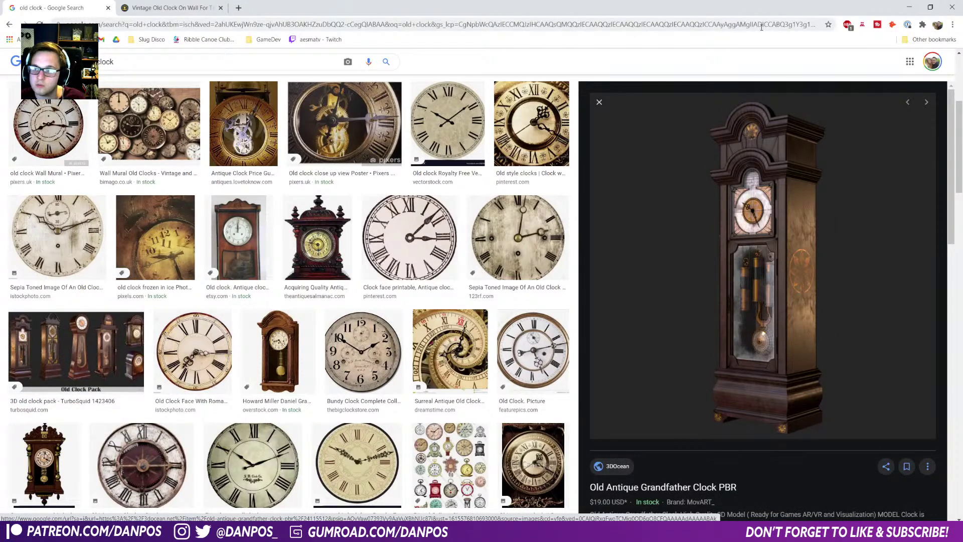
- Switch back to Substance Painter and add a fill layer above the wood with only its roughness channel enabled
left_click(908, 7)
mouse_move(477, 248)
left_mouse_down("alt")
mouse_move(336, 266)
mouse_move(258, 189)
mouse_move(298, 126)
mouse_move(408, 90)
mouse_move(404, 103)
mouse_move(344, 135)
mouse_move(329, 324)
mouse_move(357, 233)
left_mouse_up("alt")
middle_click_drag(367, 207, 349, 284, "alt")
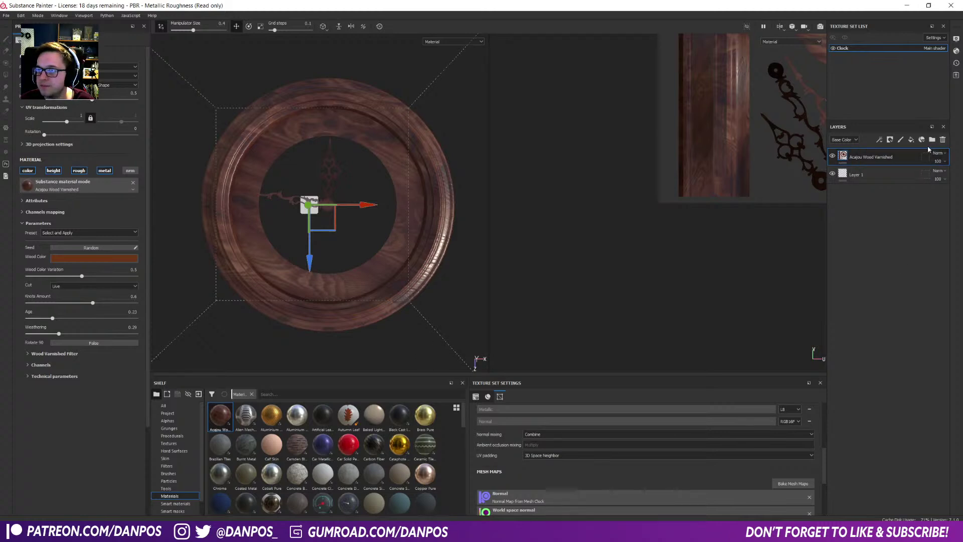
left_click(913, 142)
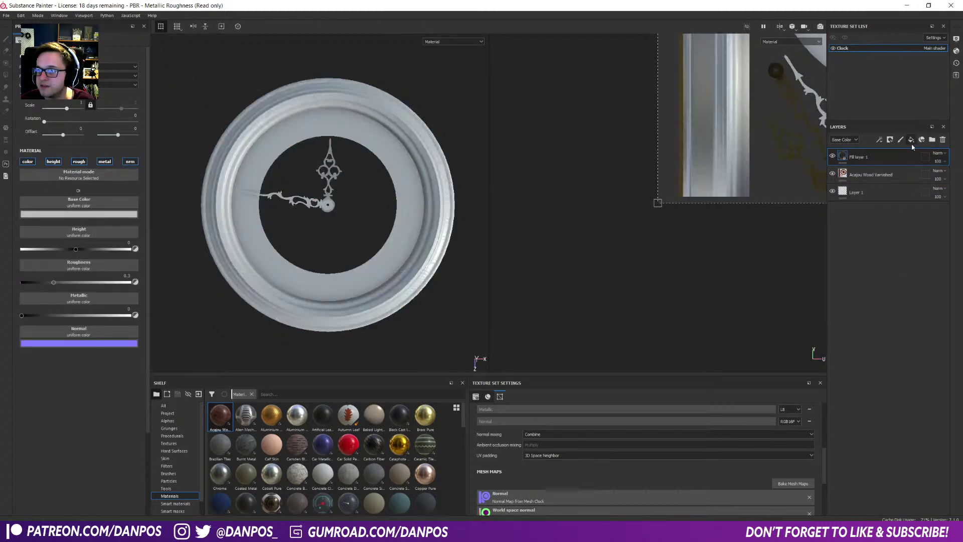
left_click(27, 161)
left_click(53, 161)
left_click(104, 161)
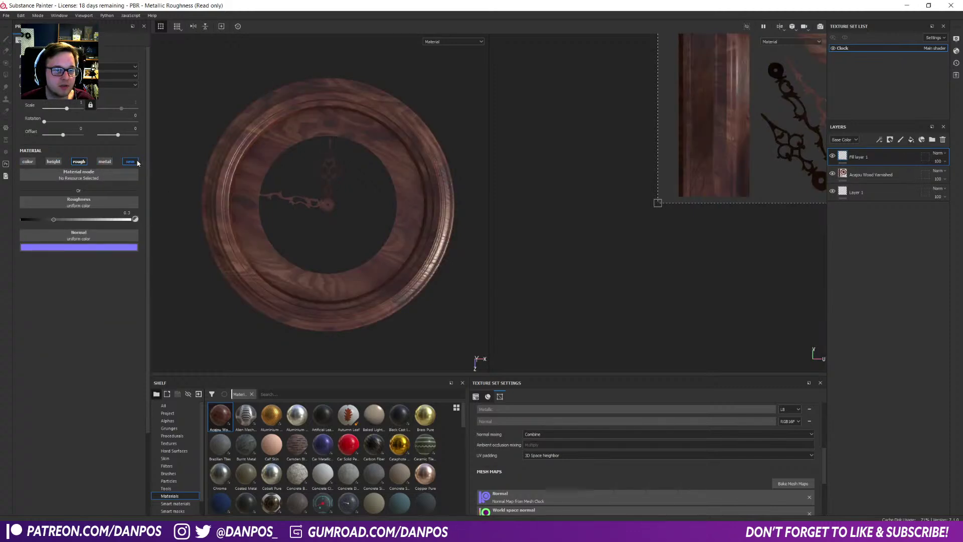
left_click(130, 161)
- Set the fill layer's roughness to about 0.64 and rename the layer as Dirt
left_click_drag(247, 301, 421, 252, "alt")
mouse_move(420, 251)
right_mouse_down("shift")
mouse_move(395, 248)
mouse_move(404, 248)
right_mouse_up("shift")
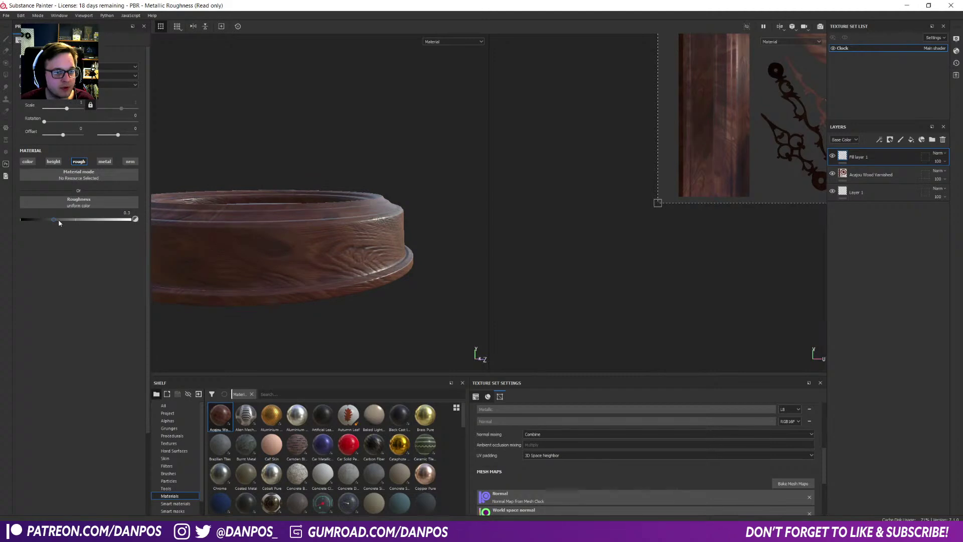
left_click_drag(55, 222, 93, 221)
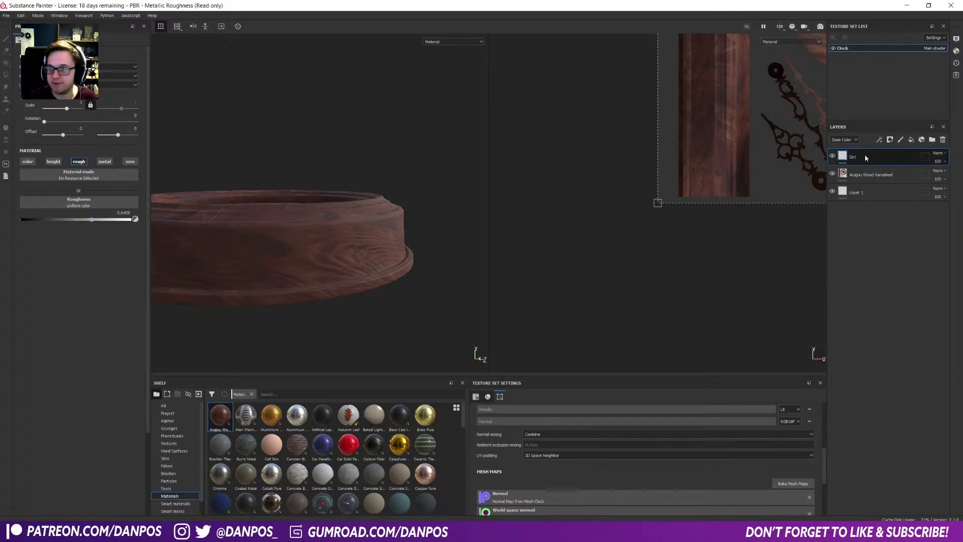
left_click(252, 394)
type("dirt")
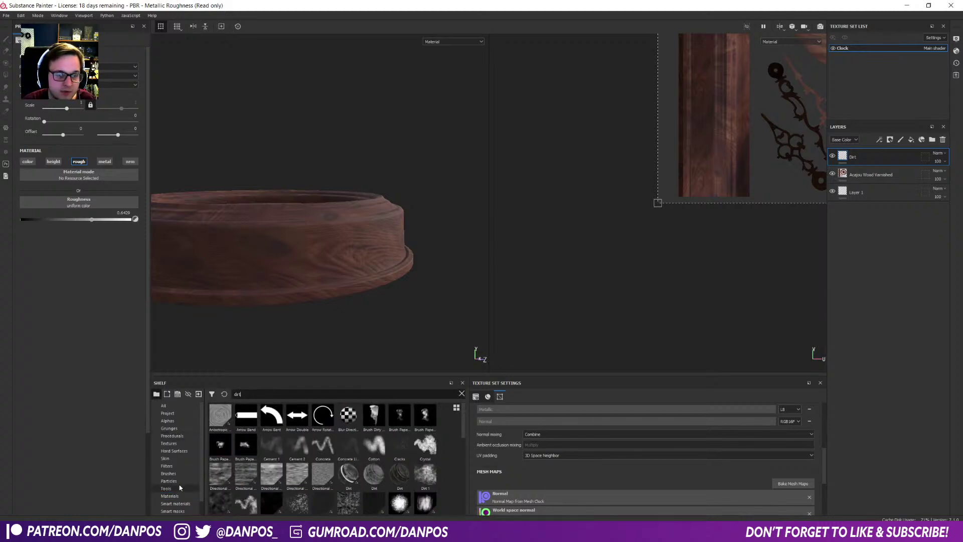
left_click(176, 504)
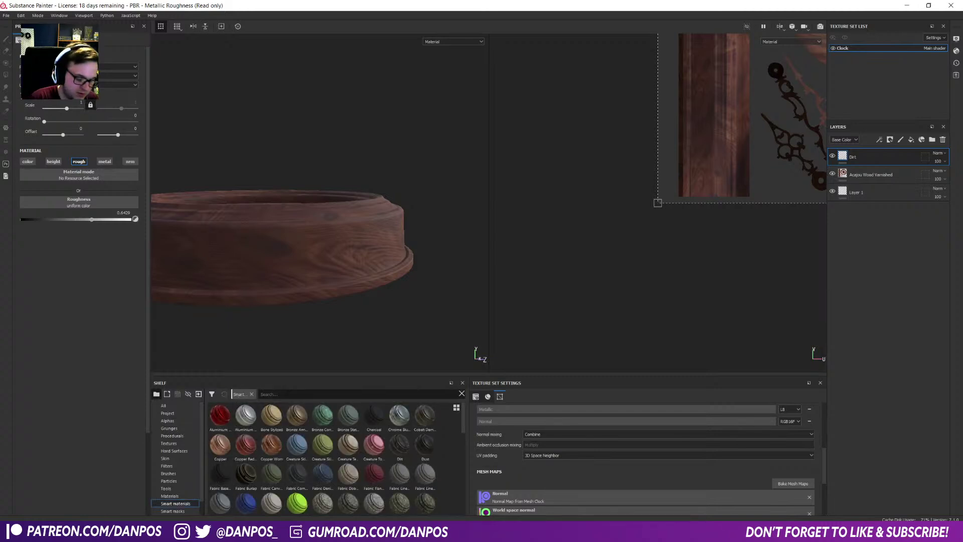
type("dirt")
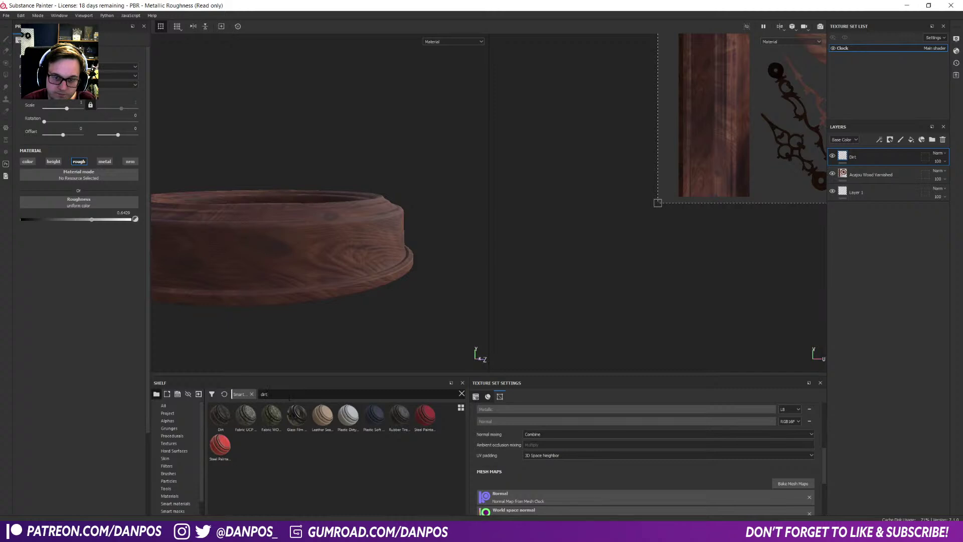
key("BackSpace")
key("BackSpace")
key("BackSpace")
key("BackSpace")
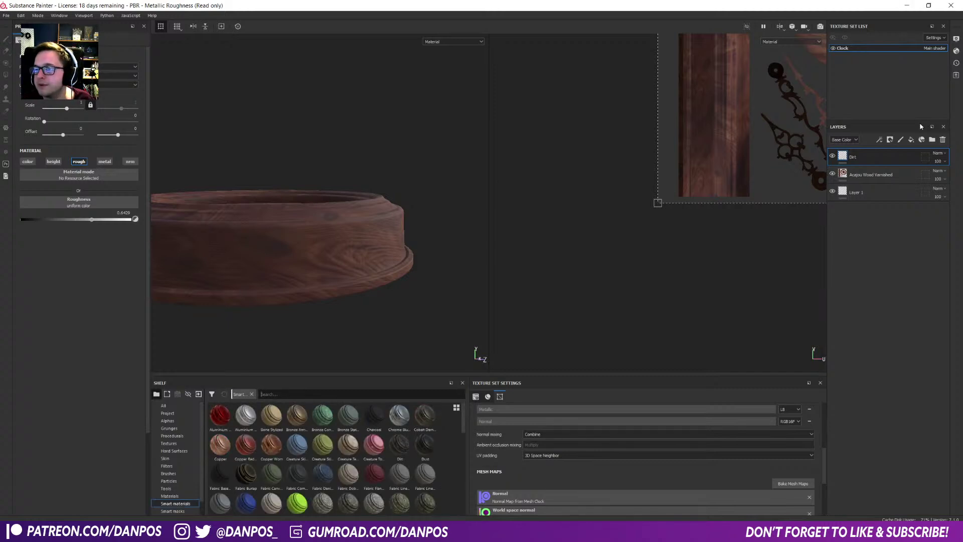
- Add a black mask to the Dirt layer and give it a generator of type Dirt
left_click(890, 140)
left_click(902, 152)
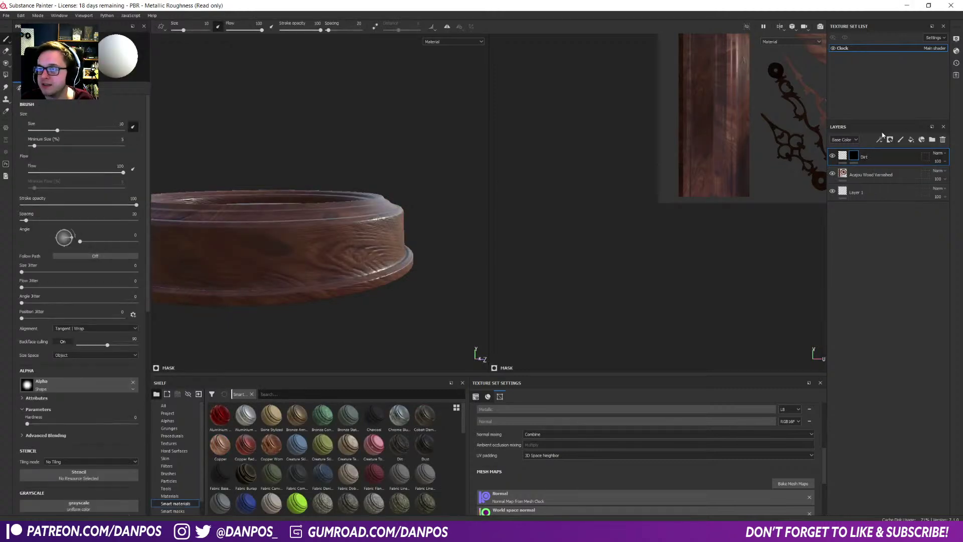
left_click(879, 140)
left_click(904, 150)
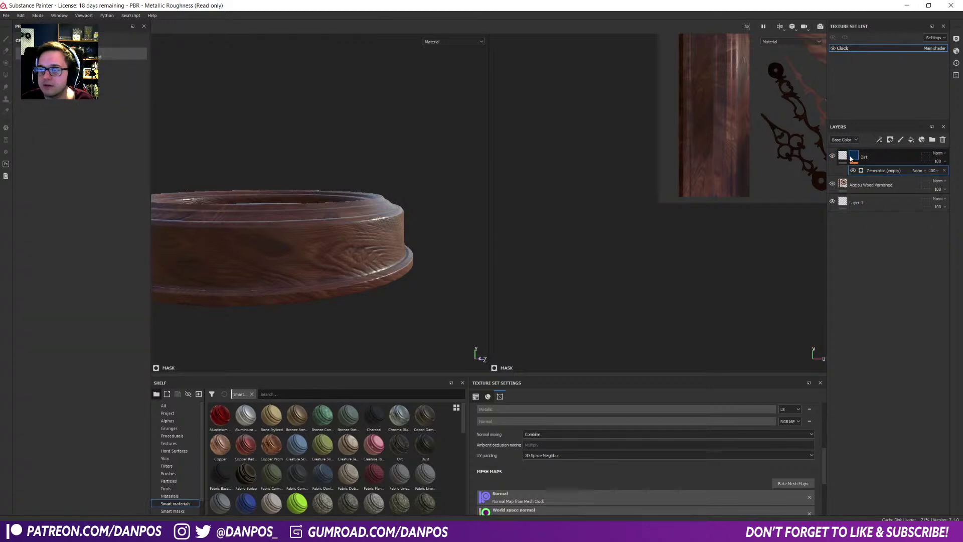
left_click(133, 54)
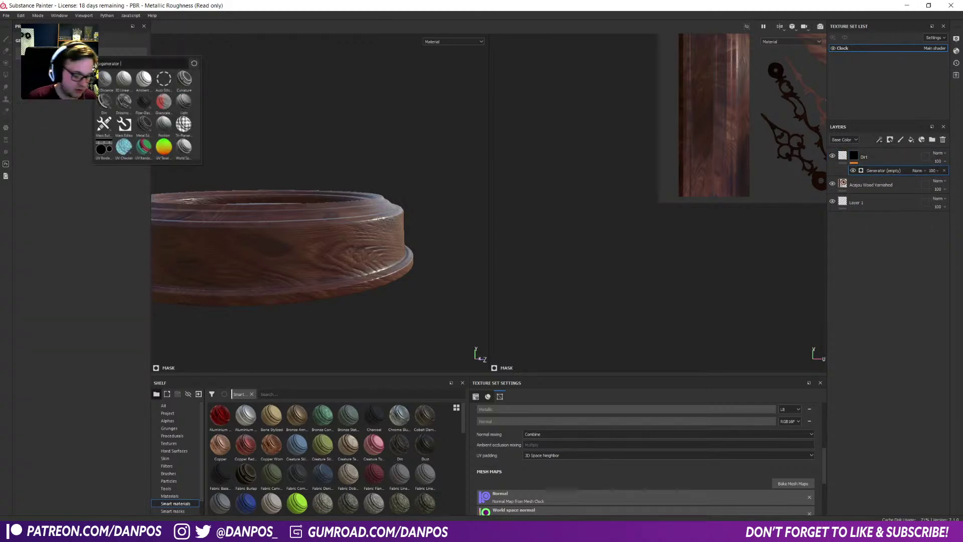
type("dirt")
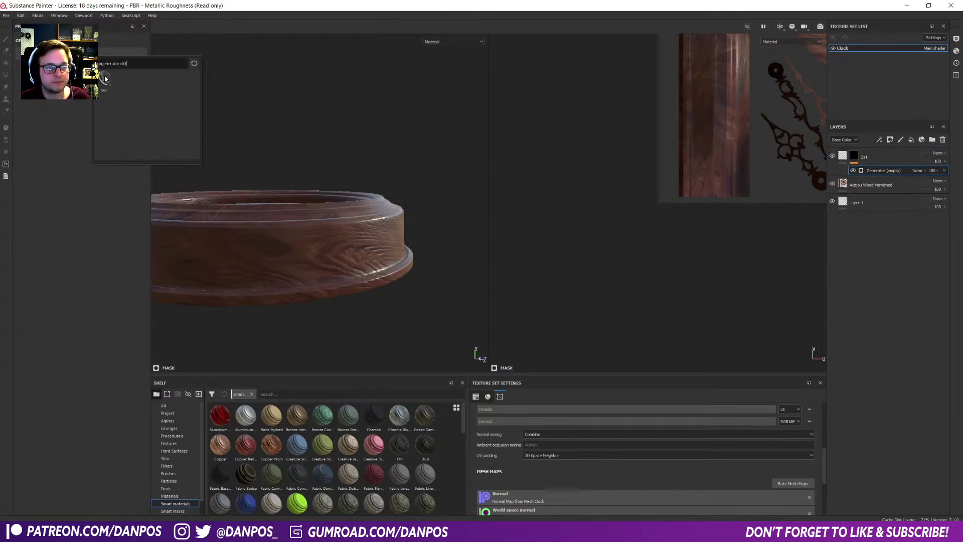
left_click(105, 79)
mouse_move(365, 240)
left_mouse_down("alt")
mouse_move(355, 294)
mouse_move(329, 273)
mouse_move(388, 251)
mouse_move(352, 242)
left_mouse_up("alt")
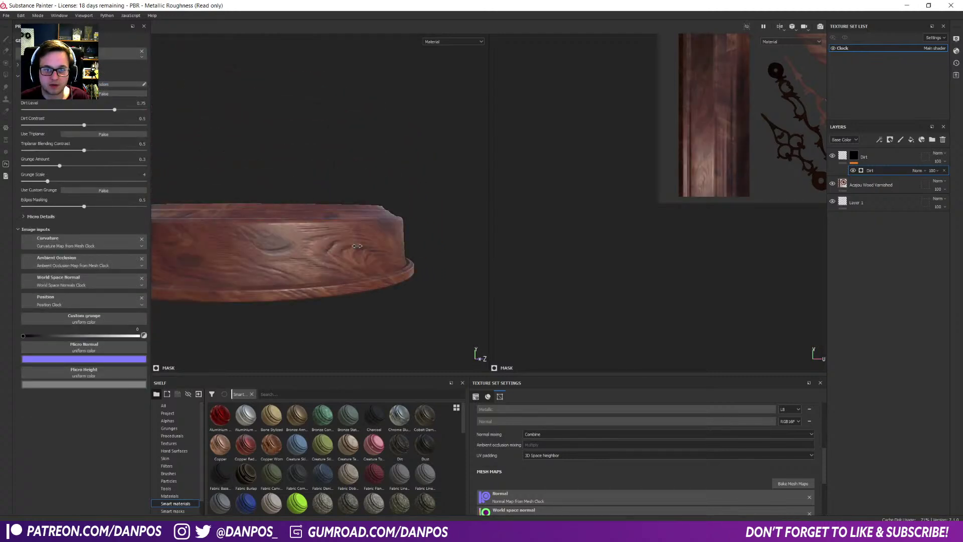
- Set the Dirt layer's roughness to about 0.59
left_click(843, 157)
mouse_move(93, 221)
left_mouse_down()
mouse_move(60, 226)
mouse_move(86, 225)
left_mouse_up()
left_click(857, 157)
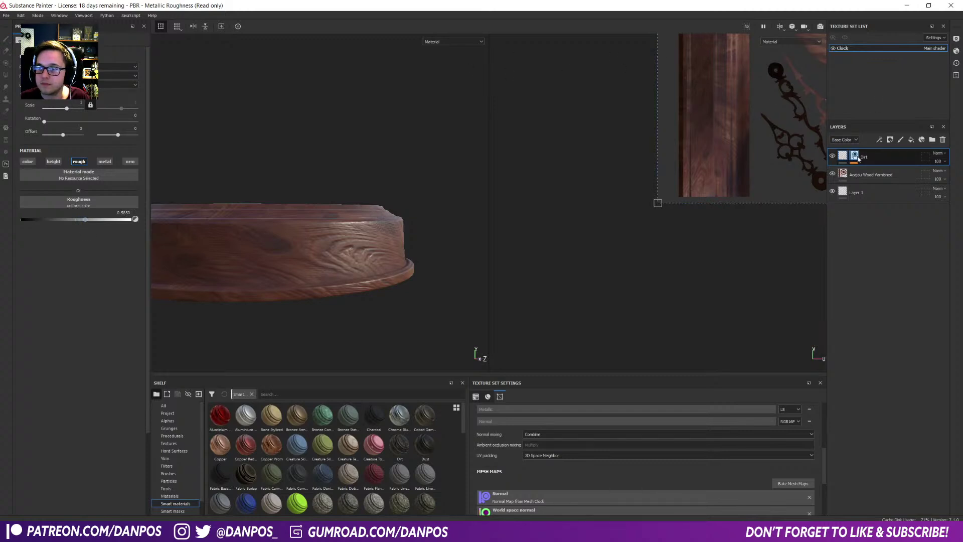
- Compare the clock with the Dirt layer's mask off and on, and examine the mask by itself on the model
left_click(857, 156)
left_click(857, 155, "shift")
left_click(856, 154, "shift")
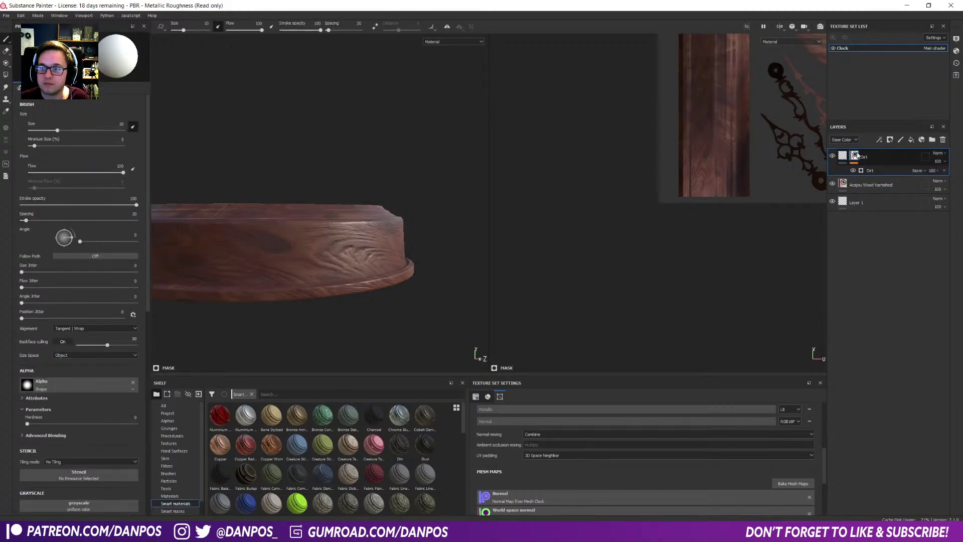
left_click(857, 155, "alt")
left_click_drag(422, 211, 376, 276, "alt")
middle_click_drag(321, 201, 359, 232, "alt")
left_click_drag(359, 232, 357, 219, "alt")
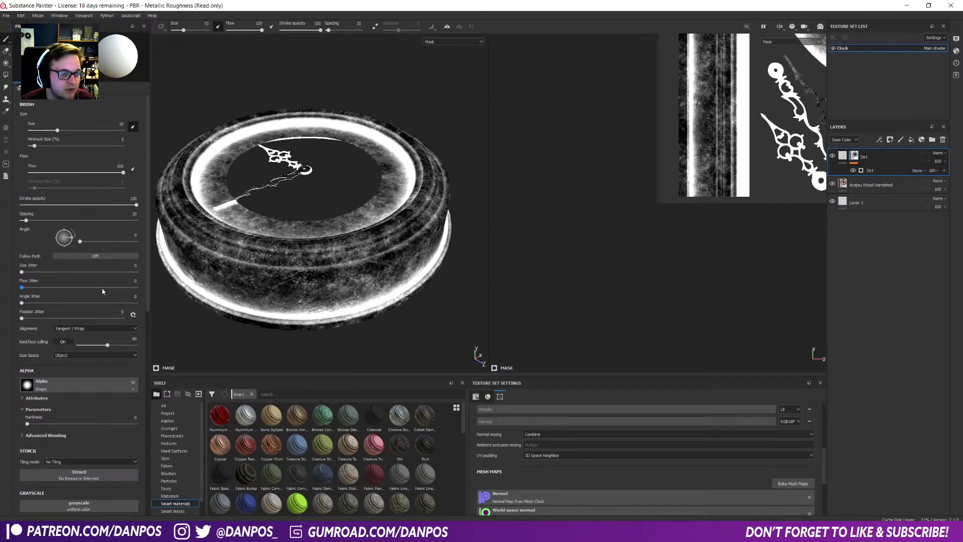
- Invert the Dirt generator's output, return to the material view and inspect the roughness on the clock's side
left_click(875, 170)
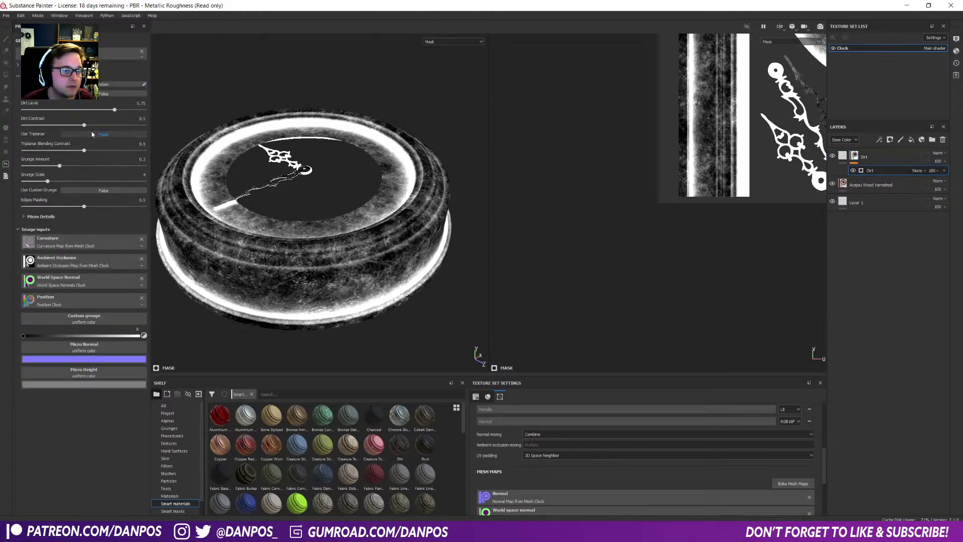
left_click(95, 93)
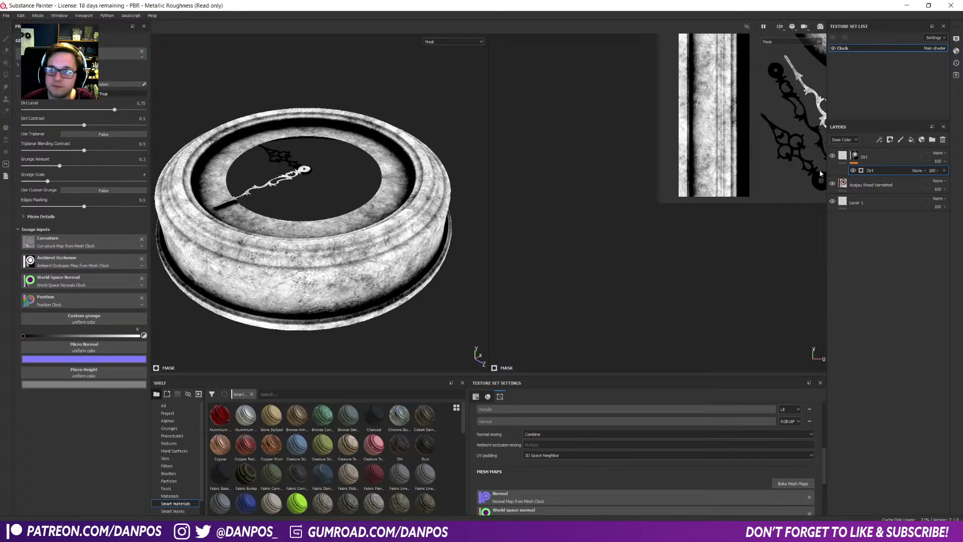
left_click(844, 156)
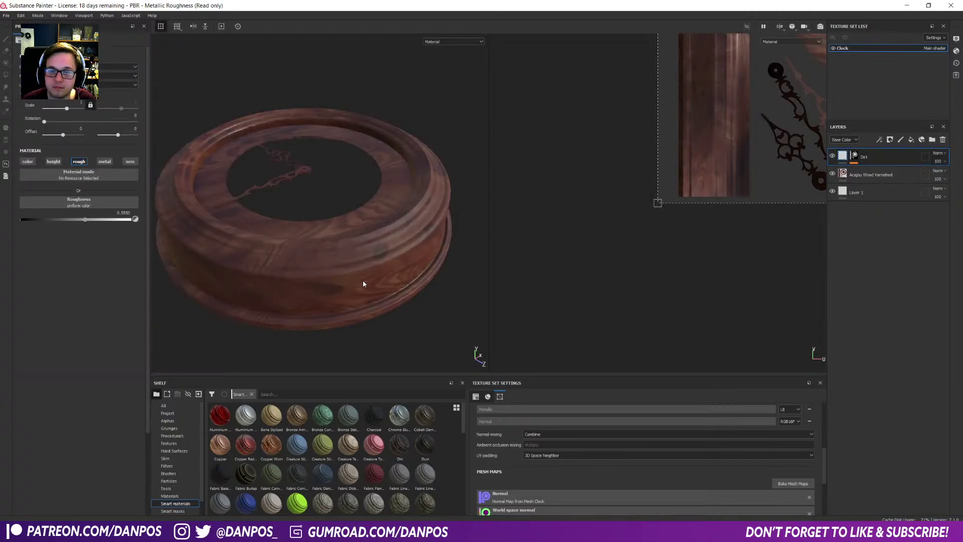
left_click_drag(358, 290, 388, 236, "alt")
right_click_drag(385, 282, 423, 269, "shift")
left_click_drag(422, 269, 215, 258, "alt")
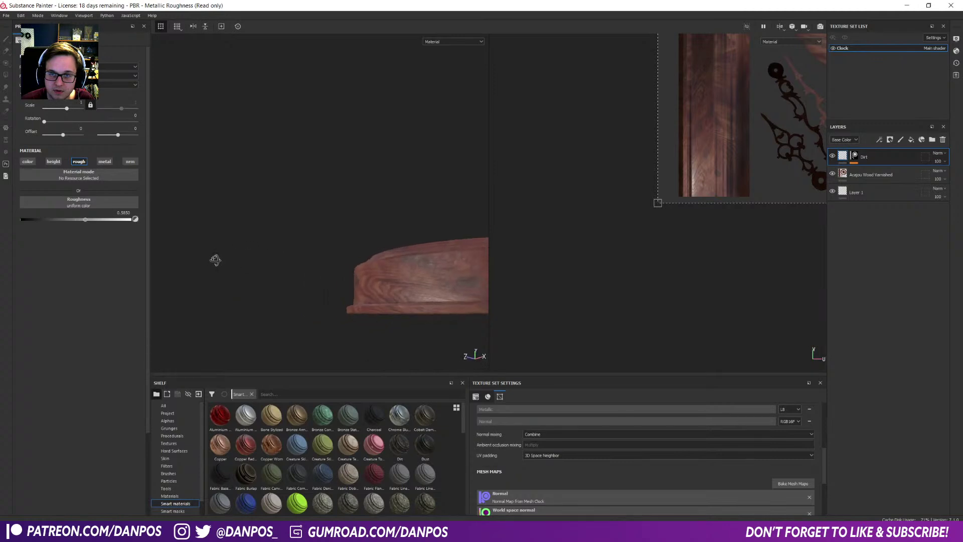
middle_click_drag(408, 277, 326, 281, "alt")
scroll(325, 282, "up", 4)
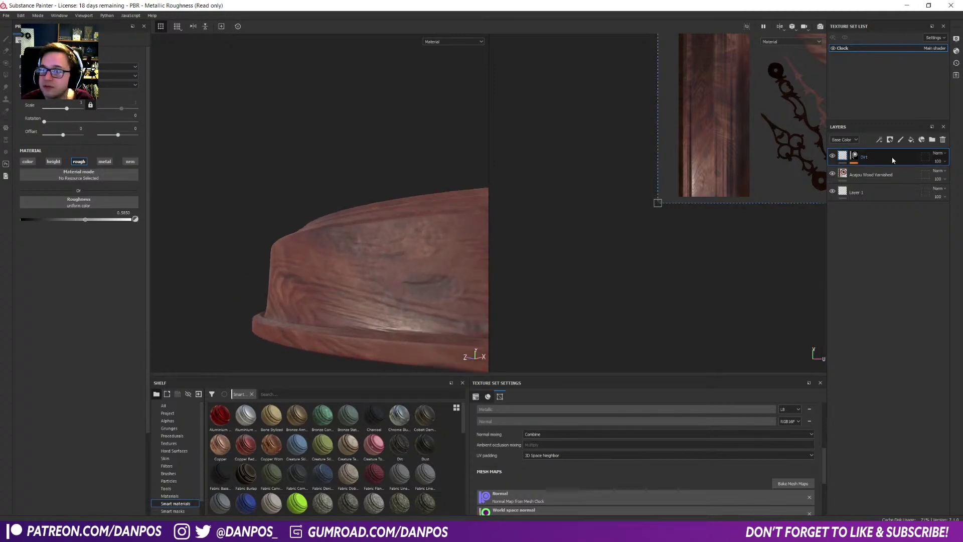
- Enable triplanar projection and custom grunge on the Dirt generator and check the result on the clock's side
left_click(854, 156)
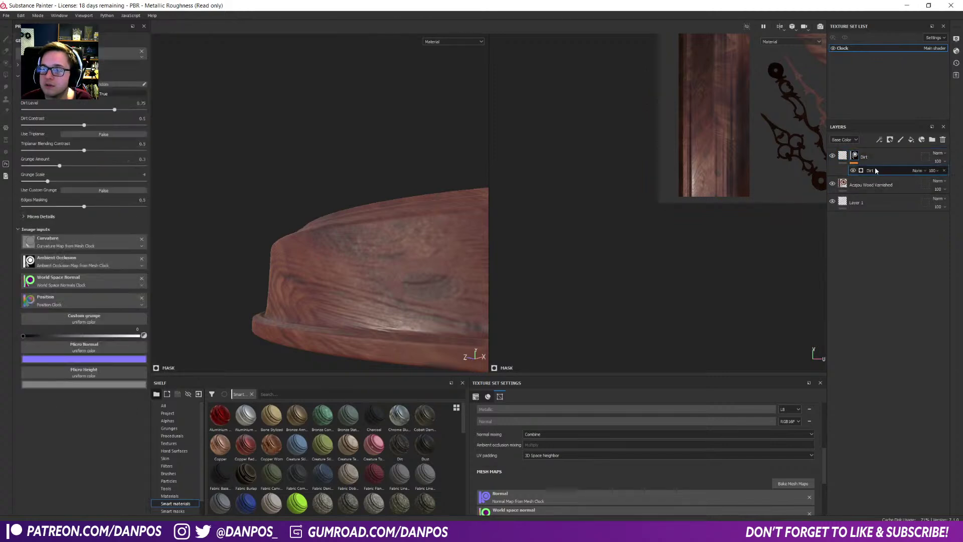
left_click(91, 135)
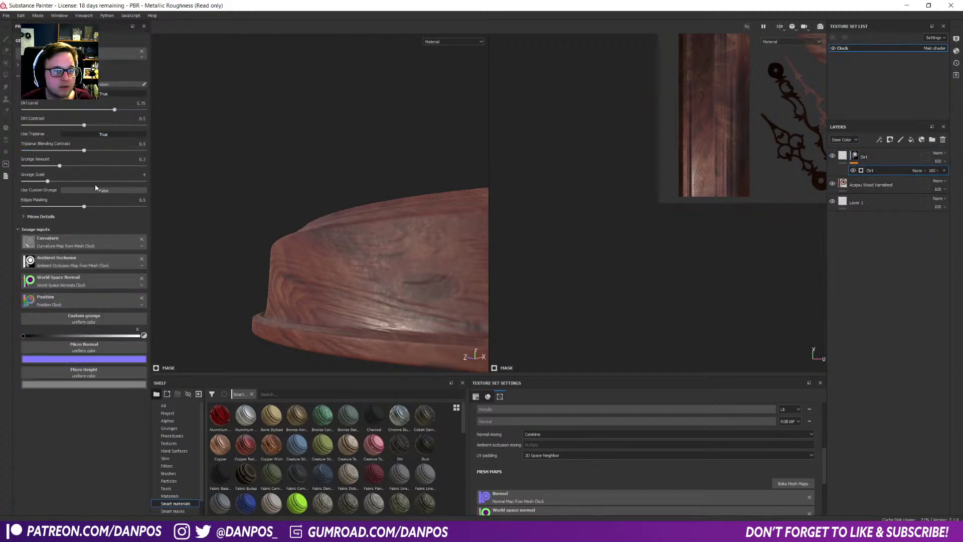
left_click(96, 193)
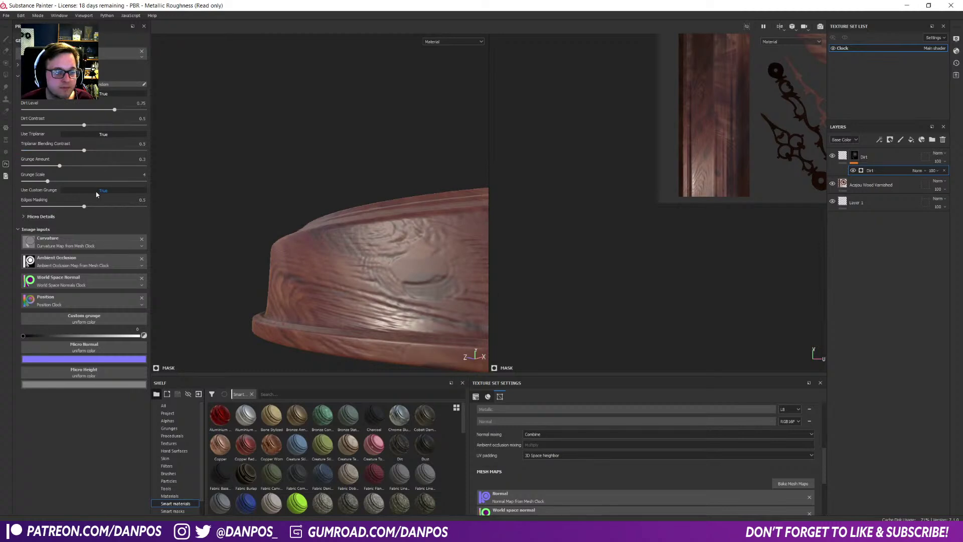
left_click_drag(212, 227, 370, 215, "alt")
right_click_drag(370, 215, 362, 216, "shift")
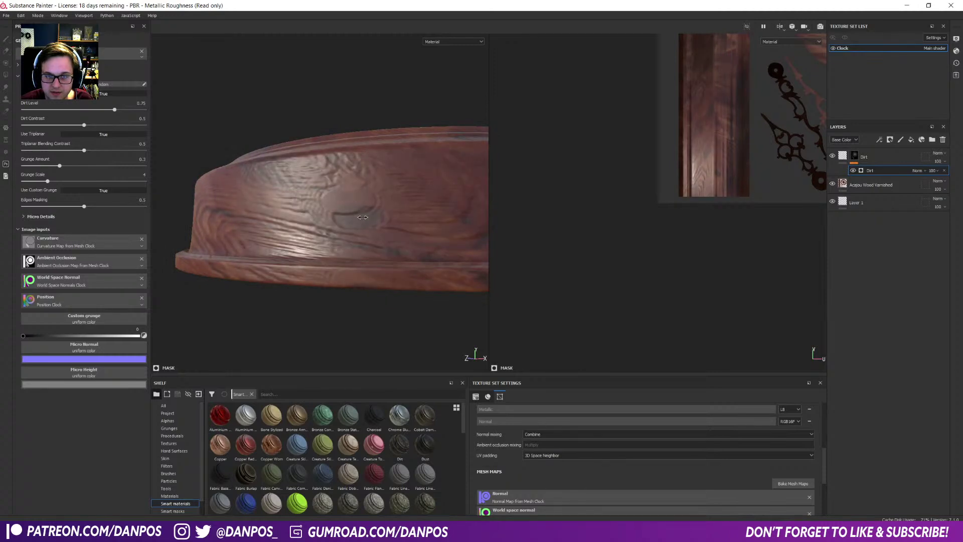
- Set the Dirt layer's roughness to about 0.82 and check the sheen on the clock's side
left_click(843, 156)
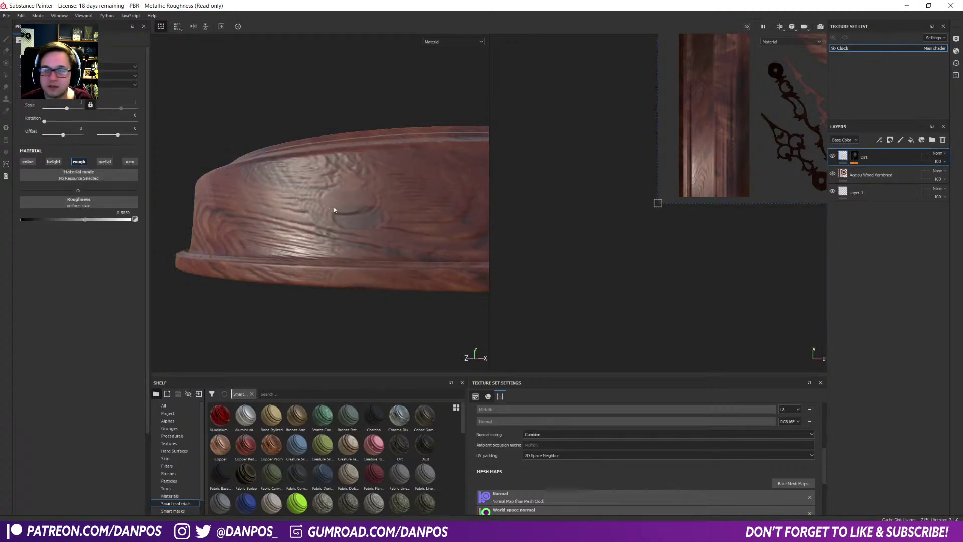
left_click_drag(90, 220, 141, 223)
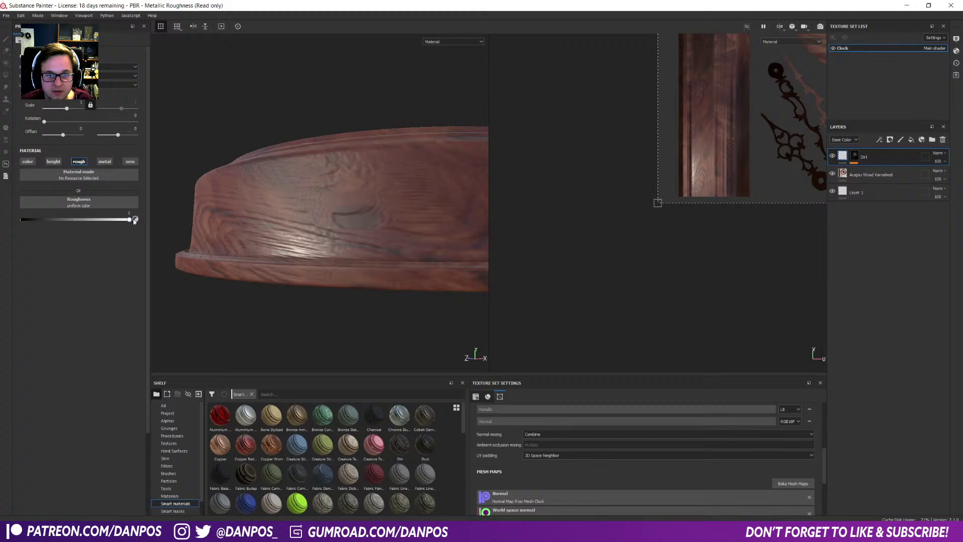
left_click_drag(131, 221, 112, 222)
left_click_drag(240, 236, 210, 203, "alt")
left_click_drag(349, 208, 417, 195, "alt")
scroll(358, 274, "down", 6)
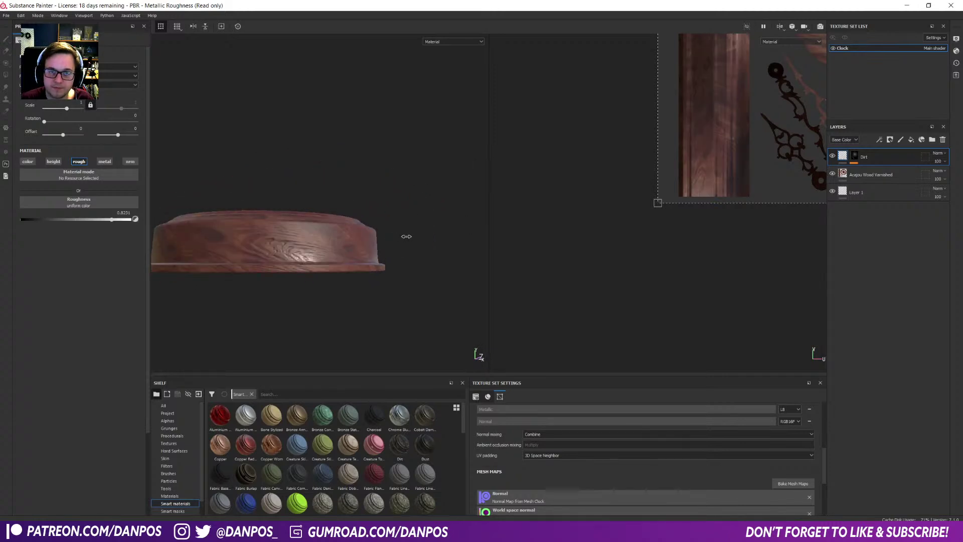
- Set the Dirt generator's dirt level to 0.67 and turn off its inversion
left_click(857, 158)
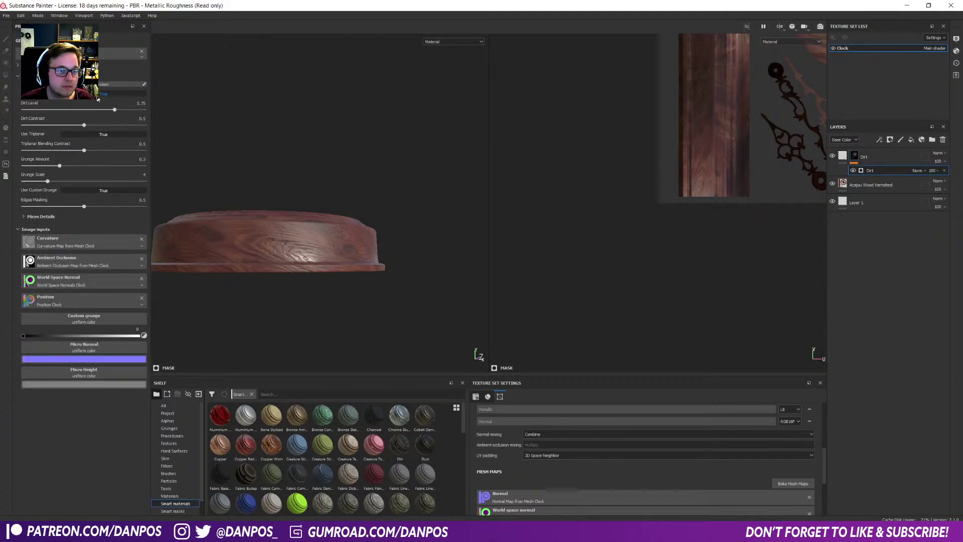
mouse_move(109, 107)
left_mouse_down()
mouse_move(149, 109)
mouse_move(80, 123)
left_mouse_up()
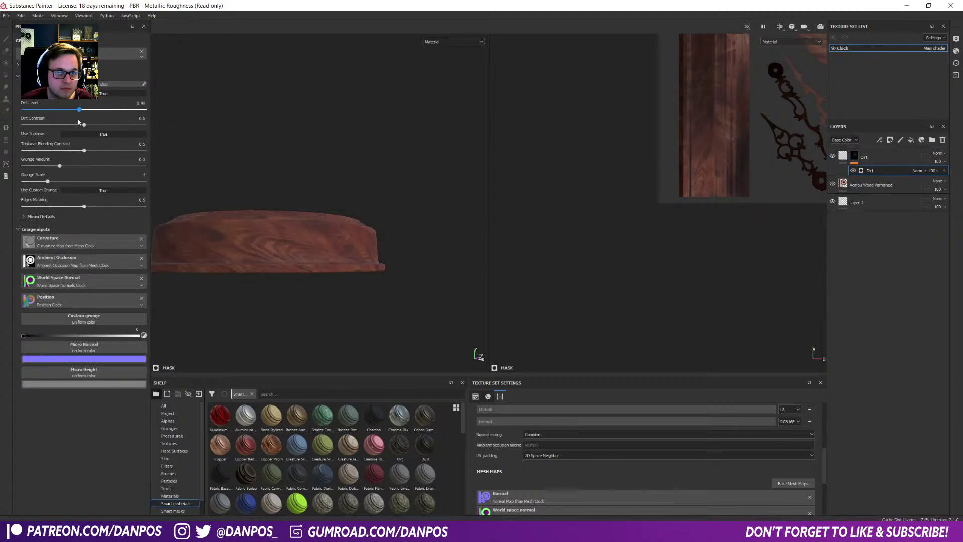
left_click_drag(24, 128, 104, 113)
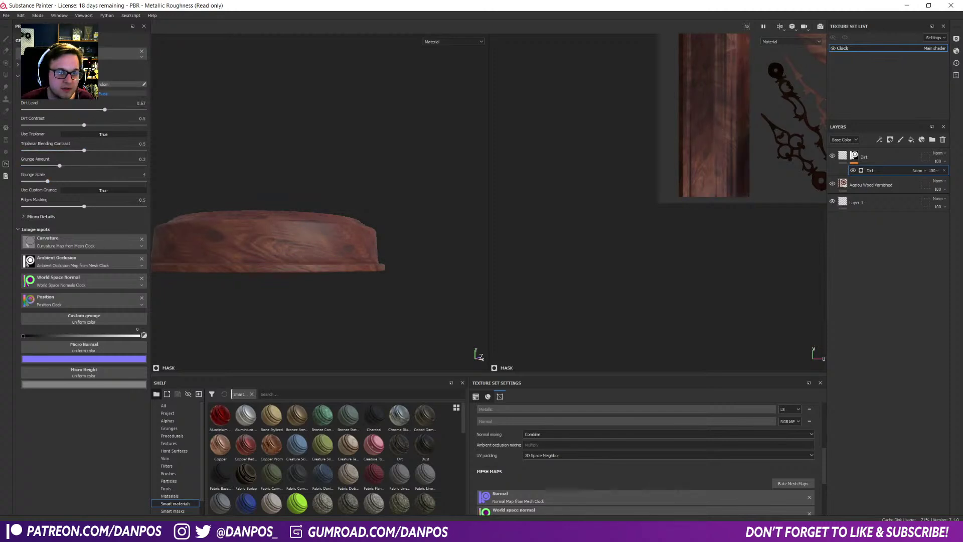
left_click_drag(253, 209, 264, 263, "alt")
scroll(265, 264, "down", 3)
scroll(271, 236, "up", 5)
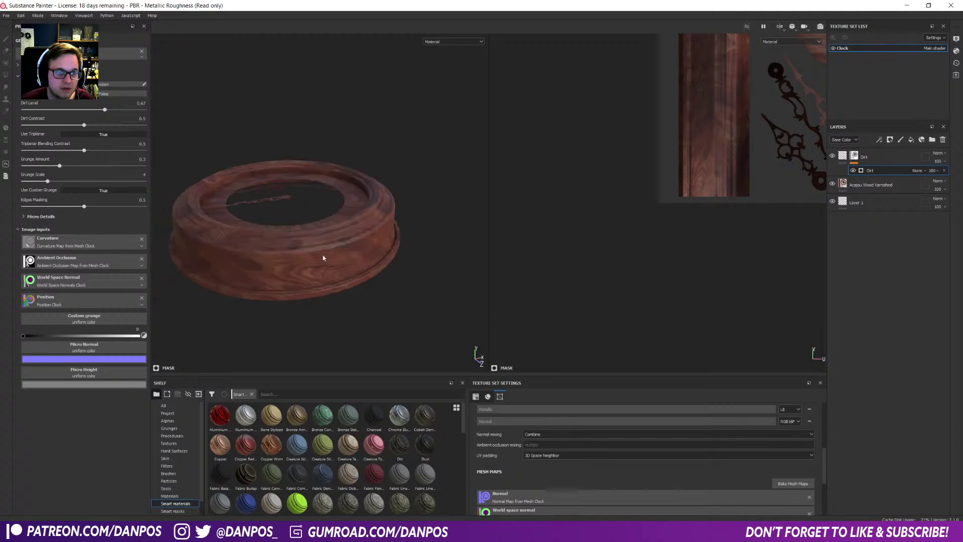
- Set the Dirt generator's dirt level to 0.57, grunge amount to 0.36 and grunge scale to 10
mouse_move(108, 114)
left_mouse_down()
mouse_move(29, 117)
mouse_move(98, 108)
left_mouse_up()
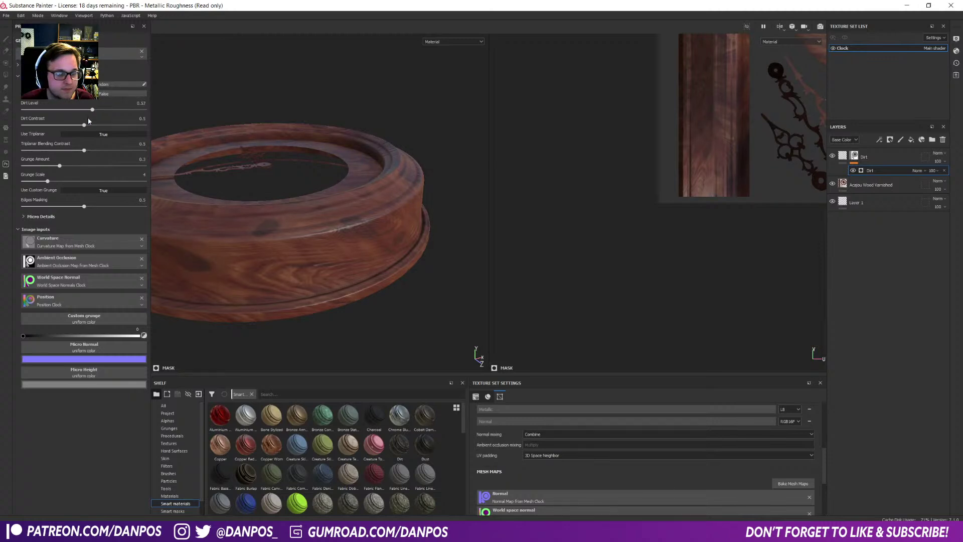
mouse_move(68, 165)
left_mouse_down()
mouse_move(120, 168)
mouse_move(51, 167)
mouse_move(65, 168)
left_mouse_up()
left_click_drag(320, 328, 370, 286, "alt")
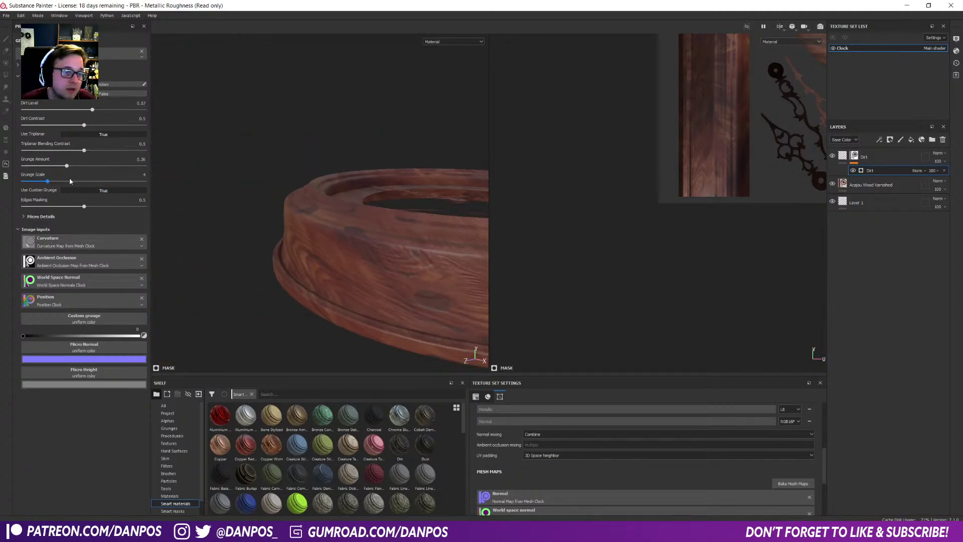
left_click_drag(48, 181, 75, 183)
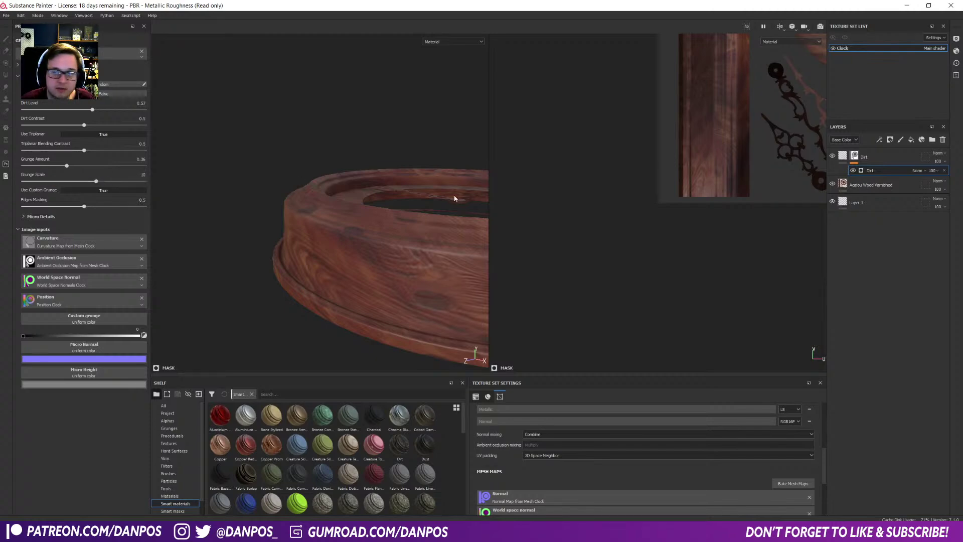
- Isolate the Dirt mask and set its generator to level 0.46, contrast 0.25, grunge amount 0.26, grunge scale 8 and edges masking 0.3
left_click(854, 156, "alt")
left_click_drag(372, 215, 327, 258, "alt")
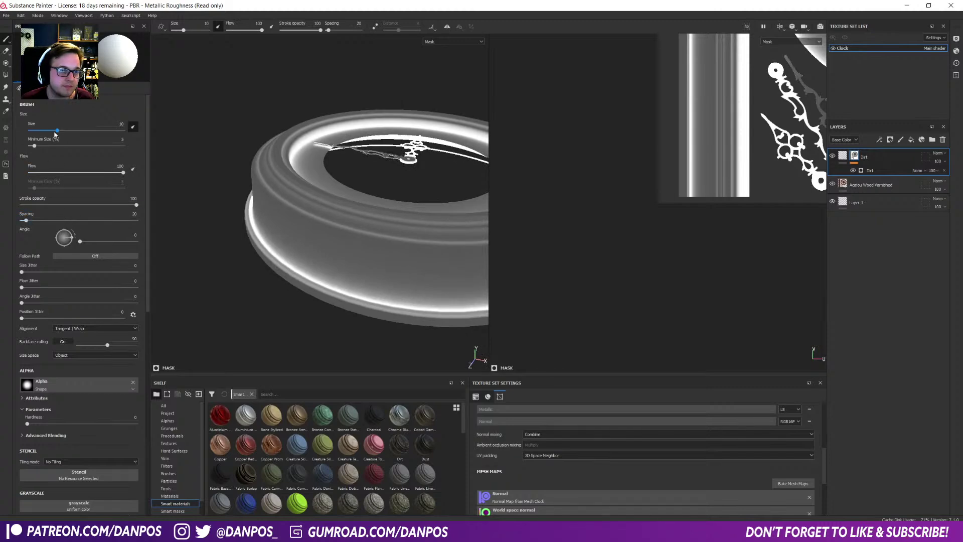
left_click(883, 170)
left_click_drag(83, 206, 24, 206)
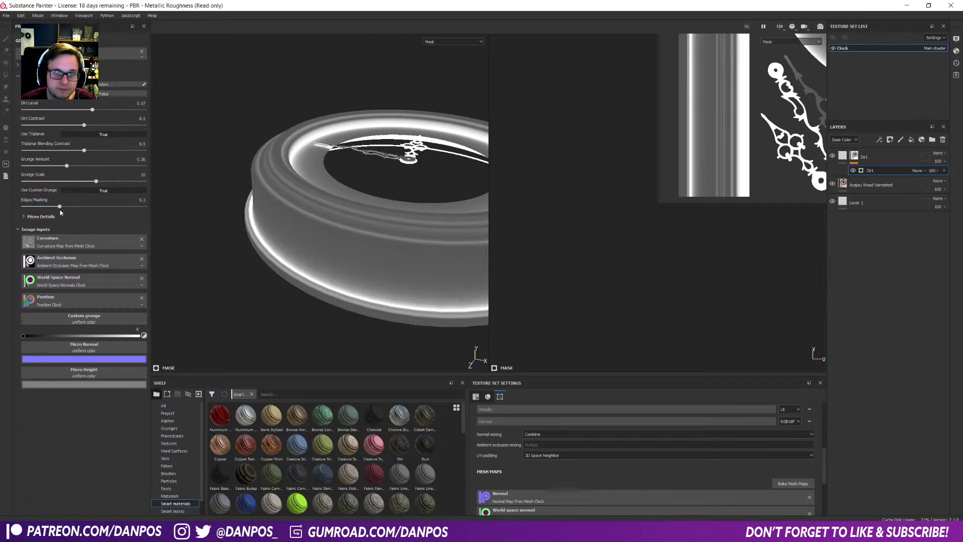
left_click_drag(92, 185, 23, 192)
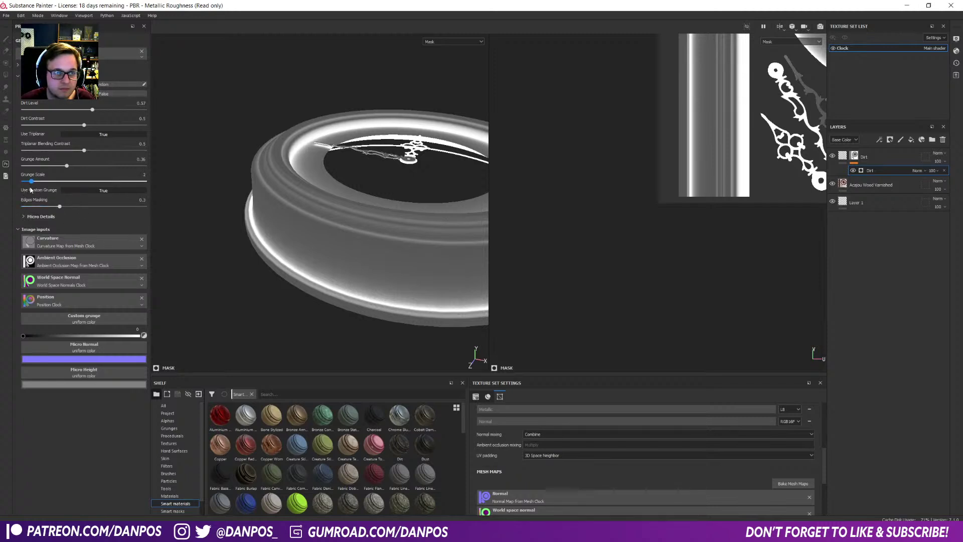
left_click_drag(64, 166, 79, 181)
mouse_move(84, 125)
left_mouse_down()
mouse_move(54, 125)
mouse_move(79, 110)
left_mouse_up()
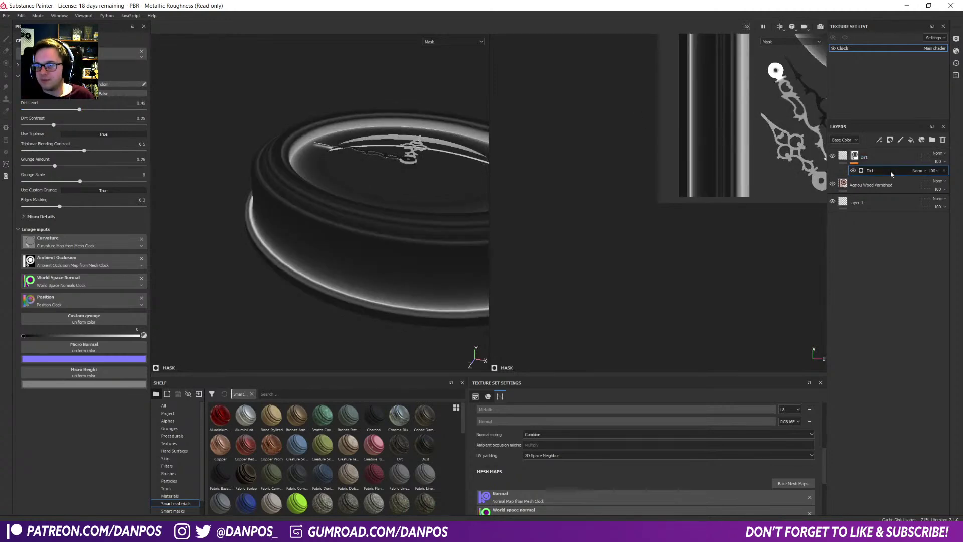
- Replace the Dirt layer's mask generator with an Ambient Occlusion generator
key("Delete")
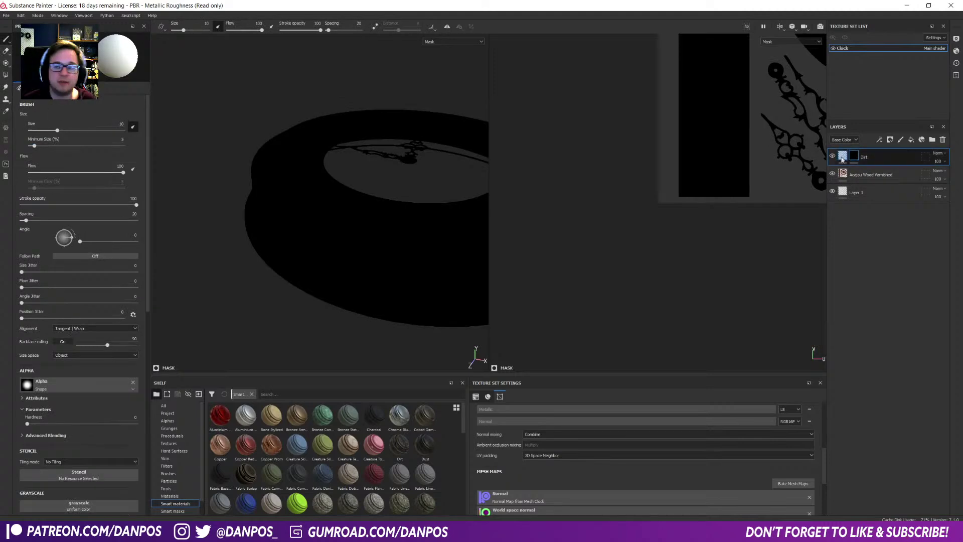
left_click(880, 141)
left_click(902, 148)
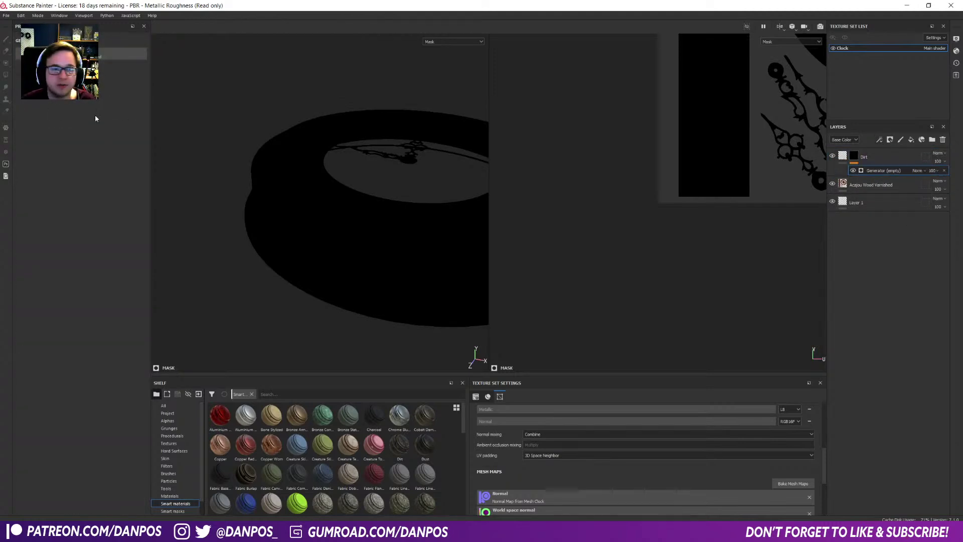
left_click(95, 66)
key("BackSpace")
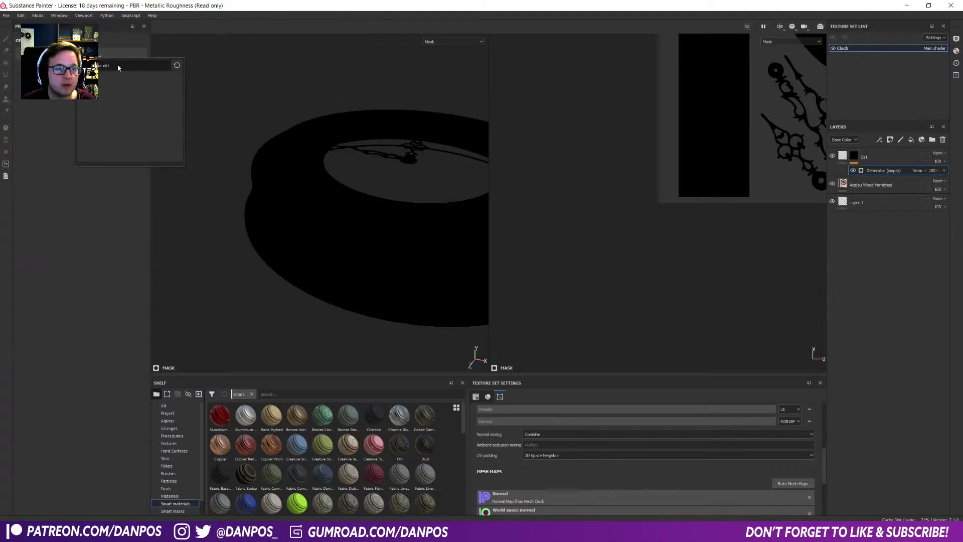
key("BackSpace")
key("BackSpace")
key("BackSpace")
type("a")
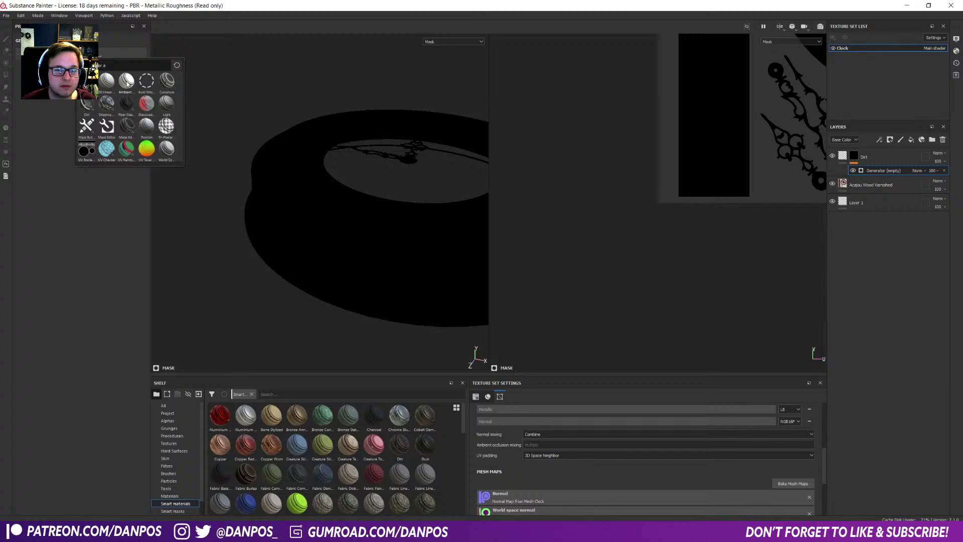
left_click(126, 84)
- Invert the Ambient Occlusion generator's output and inspect the mask around the clock's rim
left_click_drag(408, 218, 298, 270, "alt")
middle_click_drag(289, 248, 321, 262, "alt")
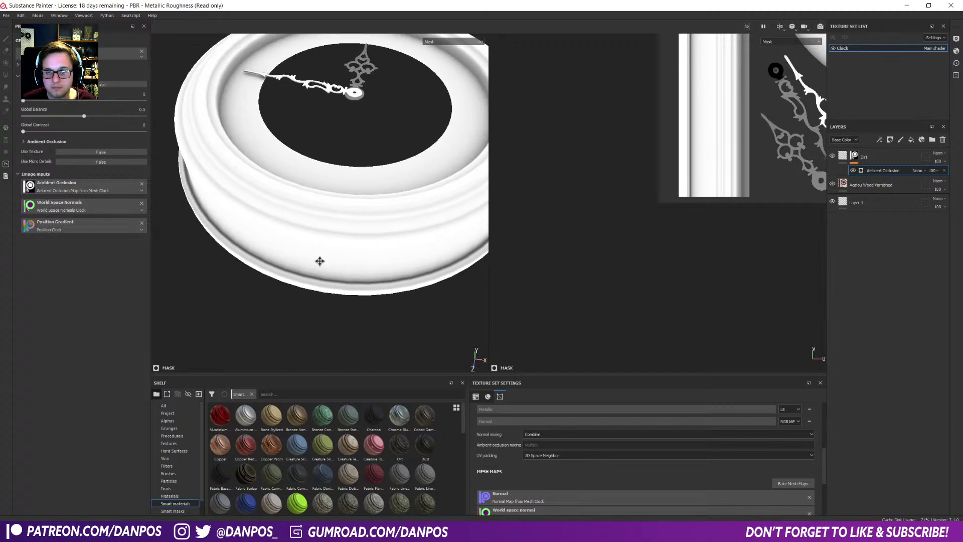
left_click(99, 88)
left_click_drag(280, 283, 277, 243, "alt")
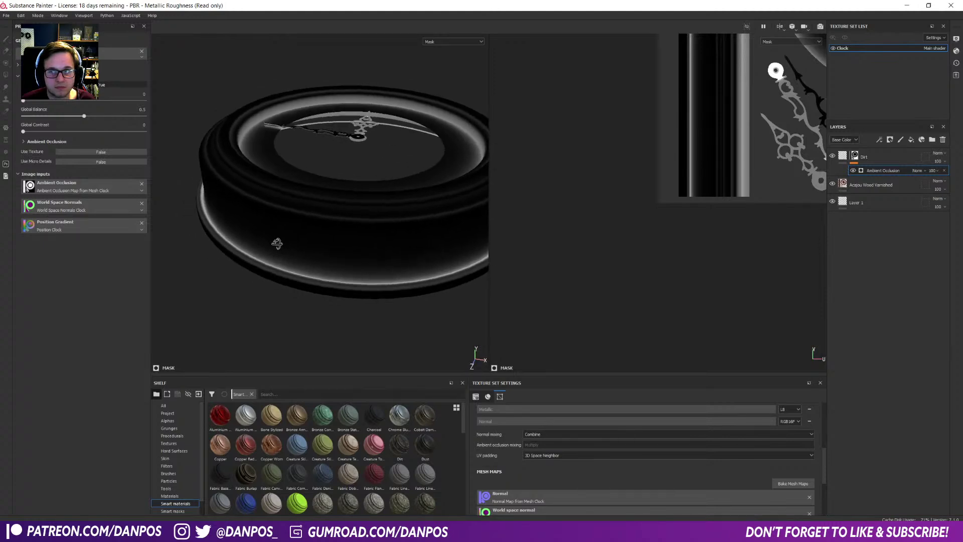
- Compare the clock's base and side in the material view with the Ambient Occlusion generator on and off
left_click(842, 155)
left_click_drag(279, 327, 339, 253, "alt")
scroll(326, 300, "up", 6)
left_click(853, 162)
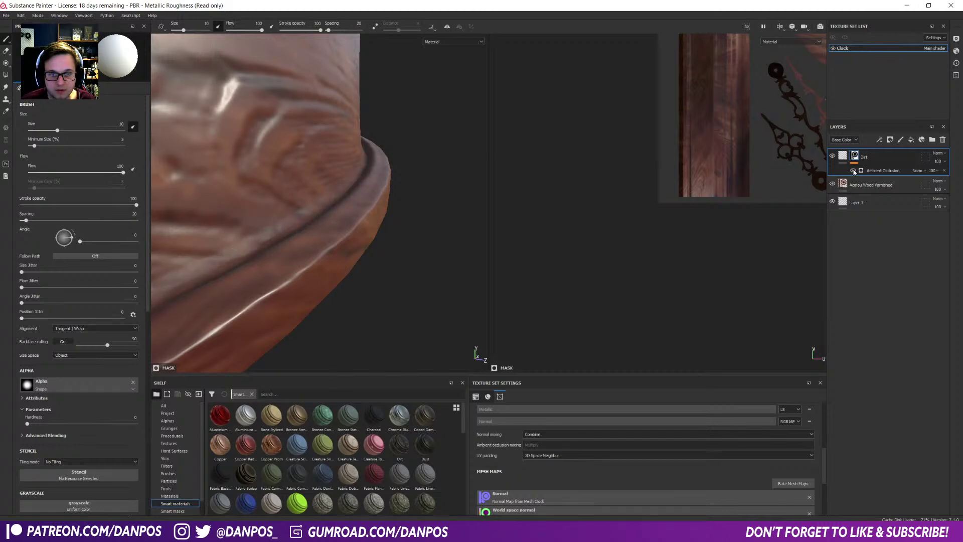
left_click(853, 170)
left_click(853, 170)
left_click(854, 170)
left_click(854, 171)
scroll(362, 220, "down", 7)
left_click_drag(367, 235, 305, 214, "alt")
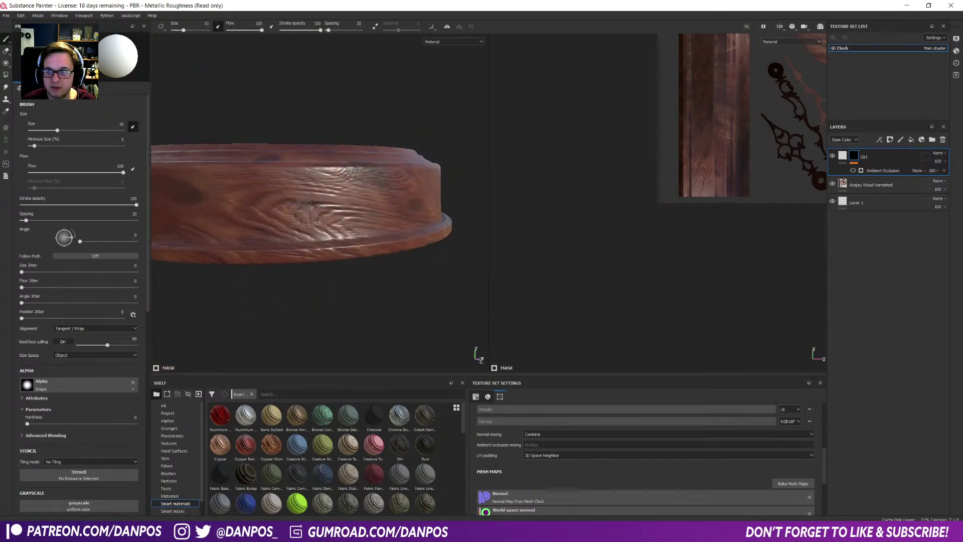
- Try a Curvature generator above Ambient Occlusion in the Dirt layer's mask and delete it
left_click(879, 139)
left_click(900, 150)
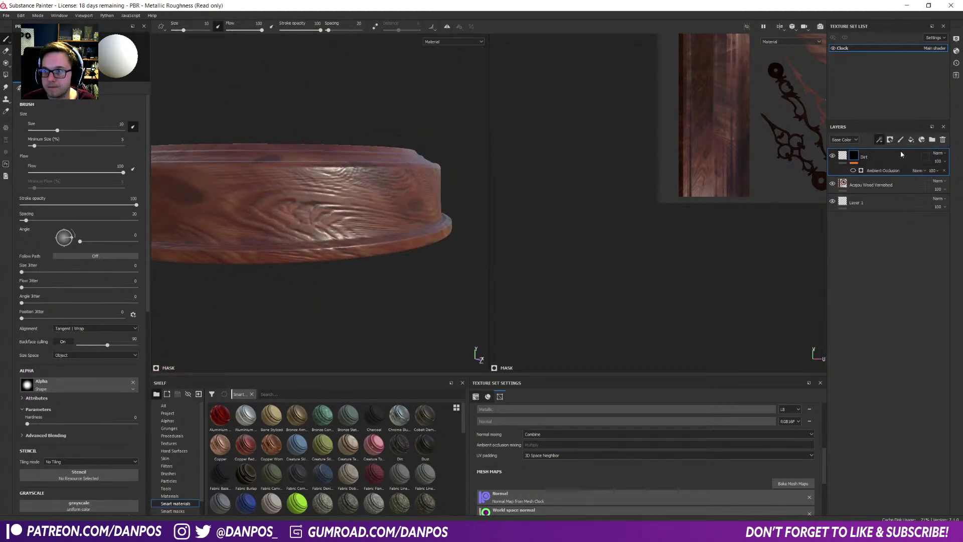
left_click(131, 54)
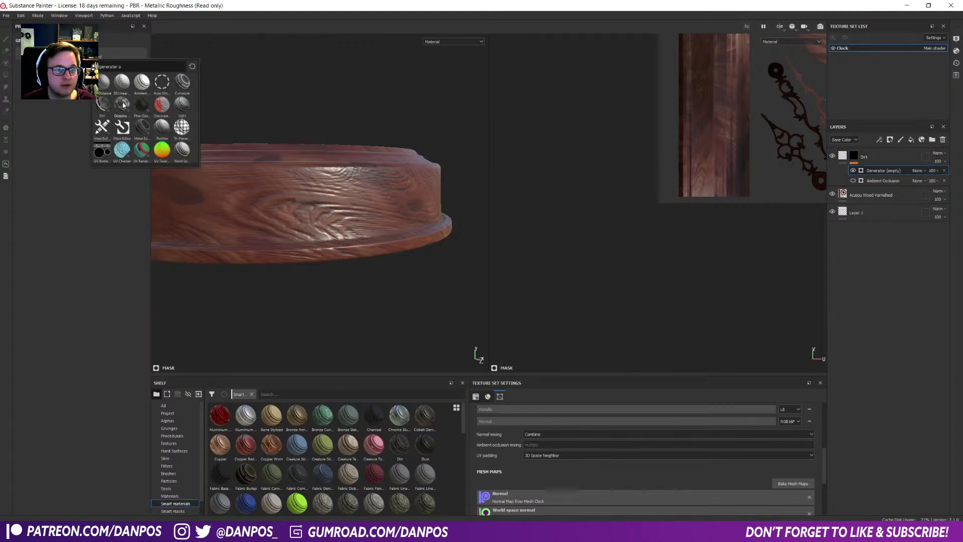
left_click(184, 80)
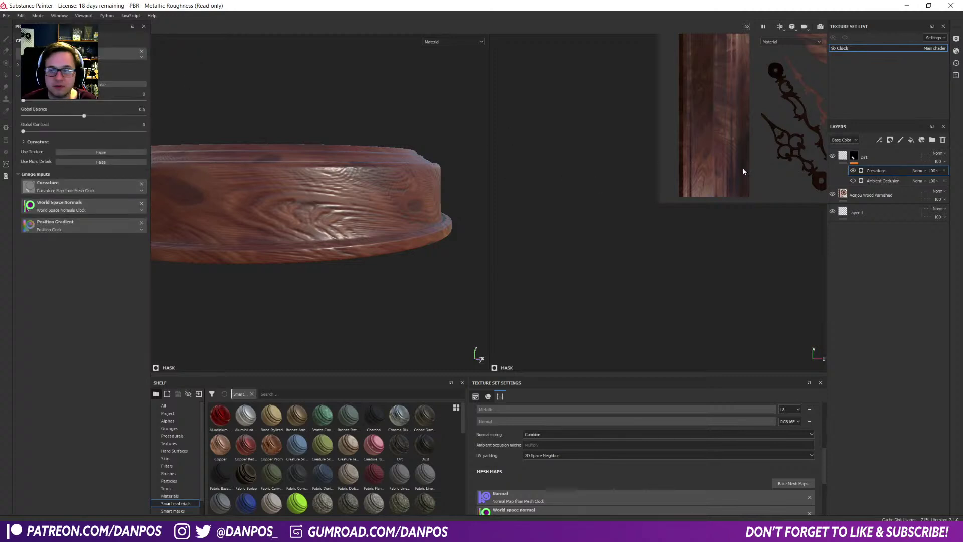
key("Delete")
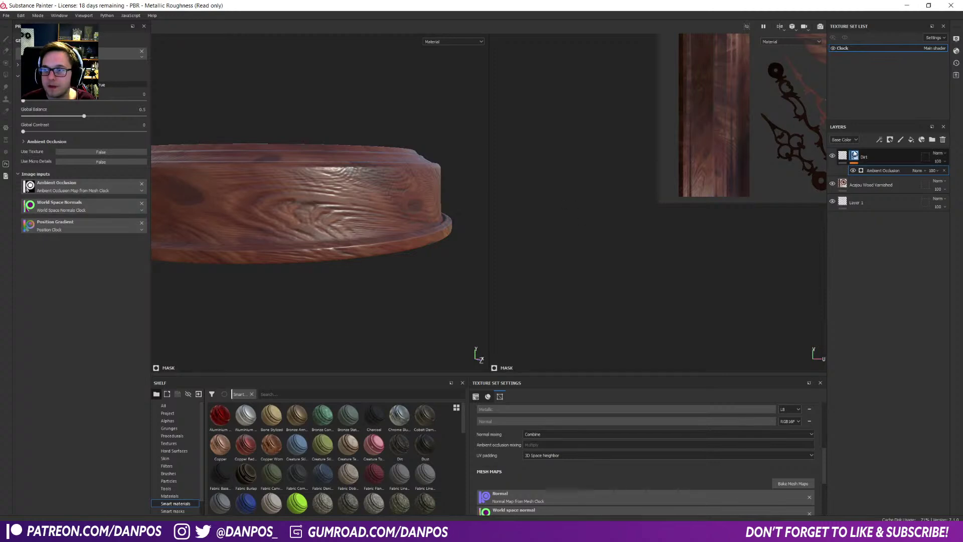
- Add a Dirt generator above Ambient Occlusion in the layer's mask and inspect the clock's side under rotated lighting
left_click(857, 155)
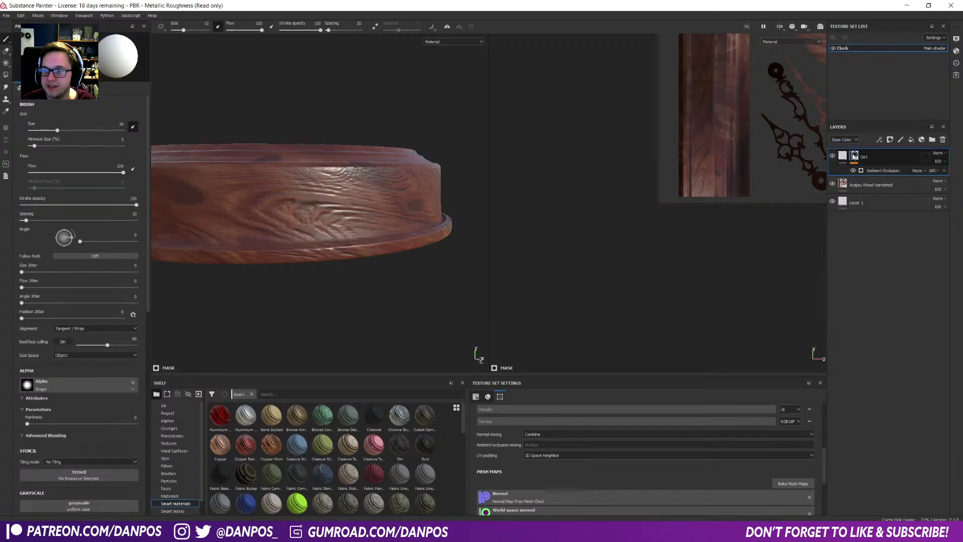
left_click(893, 172)
left_click(879, 140)
left_click(898, 151)
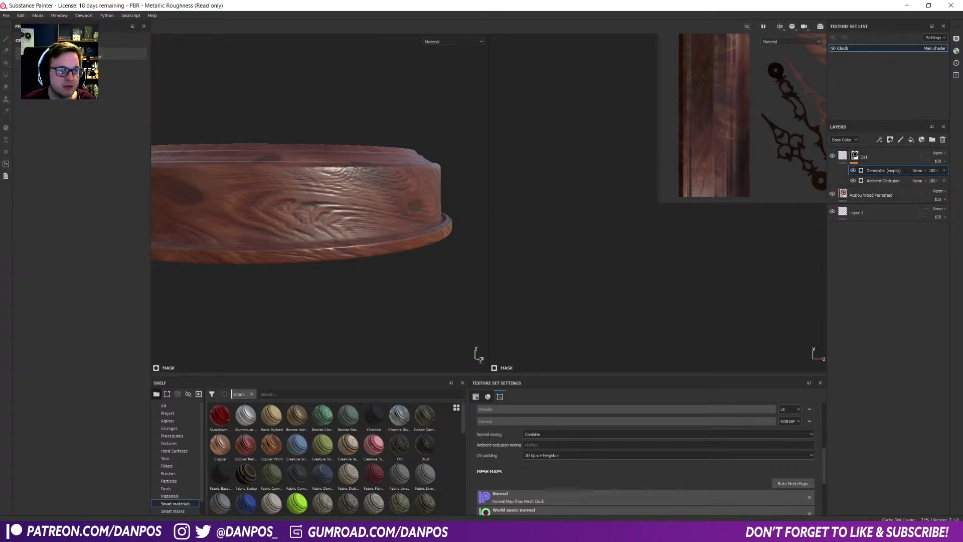
left_click(61, 53)
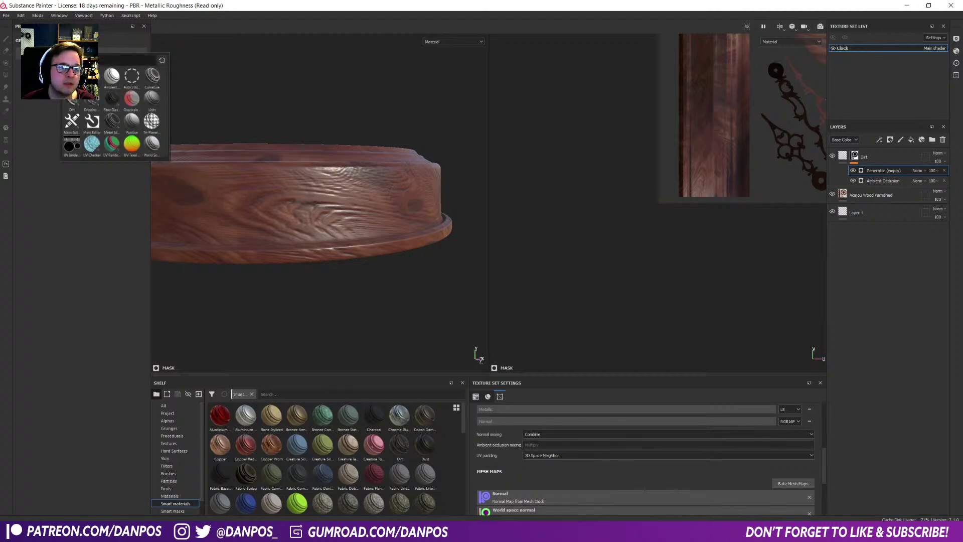
left_click(72, 101)
left_click_drag(351, 163, 299, 200, "alt")
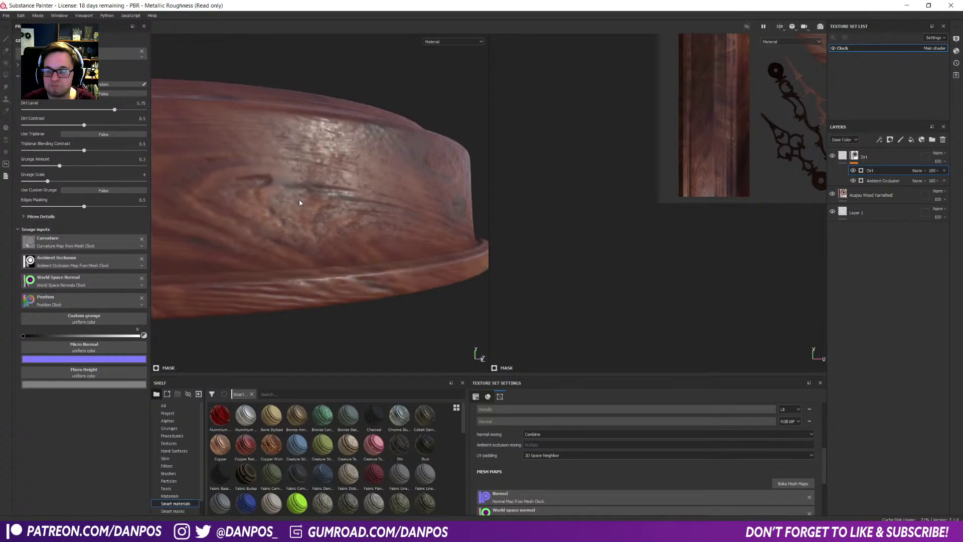
mouse_move(302, 199)
right_mouse_down("shift")
mouse_move(329, 189)
mouse_move(317, 195)
right_mouse_up("shift")
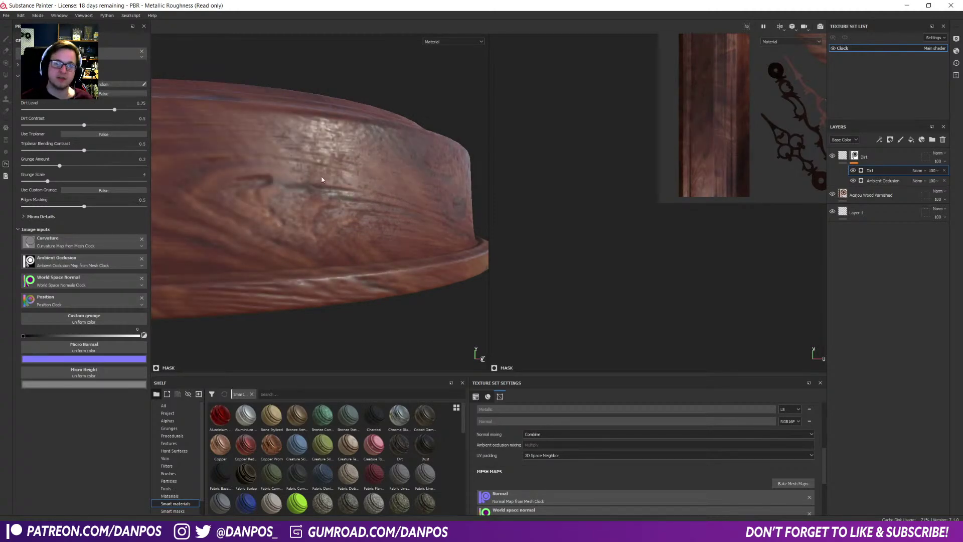
- Set the Dirt layer's roughness to about 0.66 and inspect the wood on the clock's side up close
left_click(842, 156)
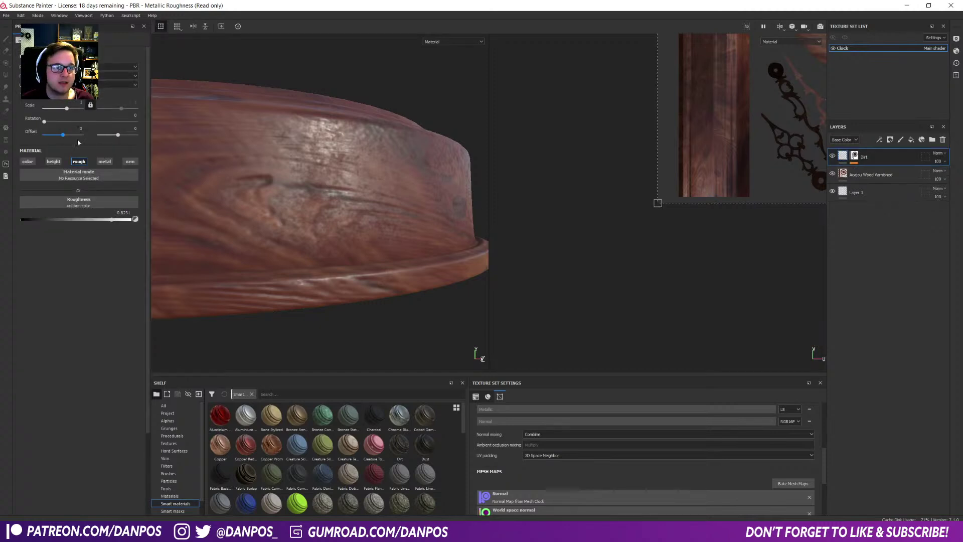
left_click_drag(110, 221, 87, 221)
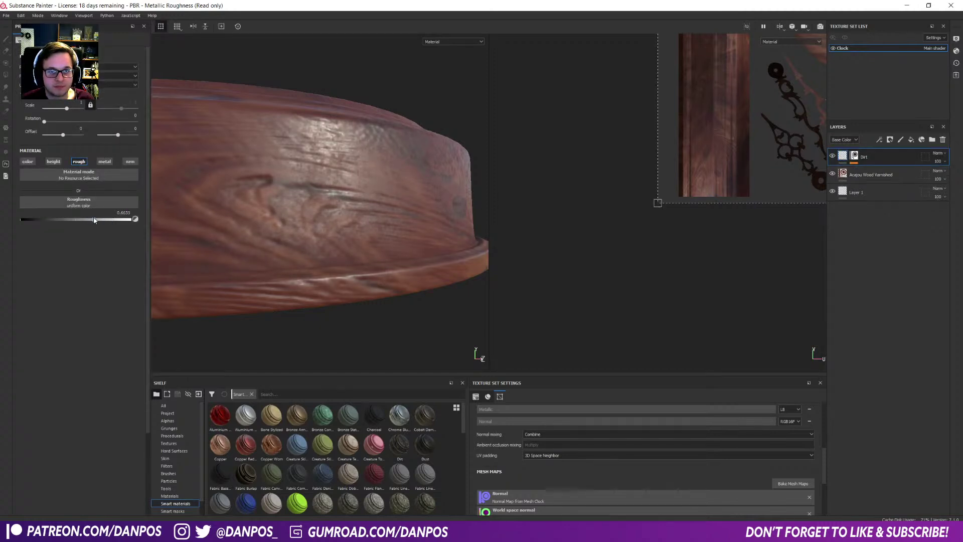
left_click_drag(236, 186, 285, 171, "alt")
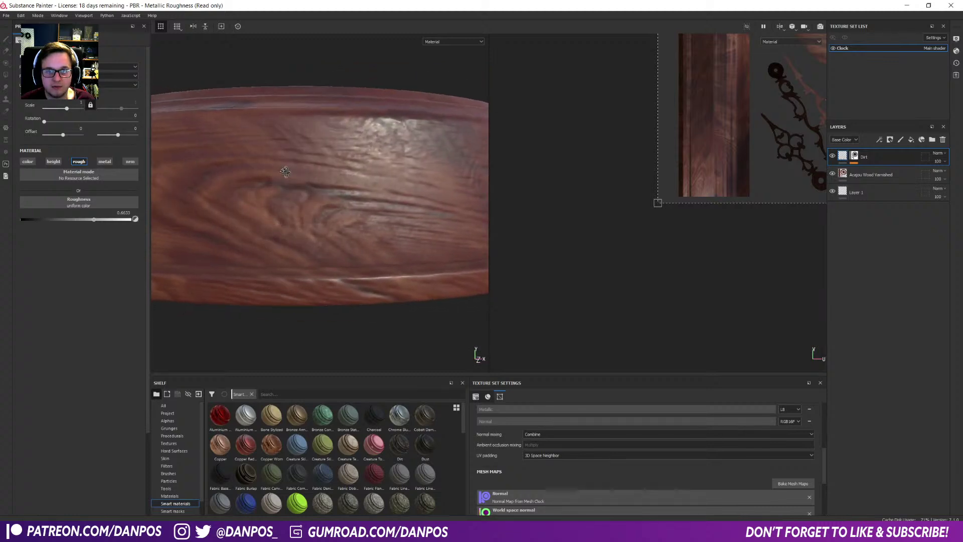
scroll(380, 172, "up", 5)
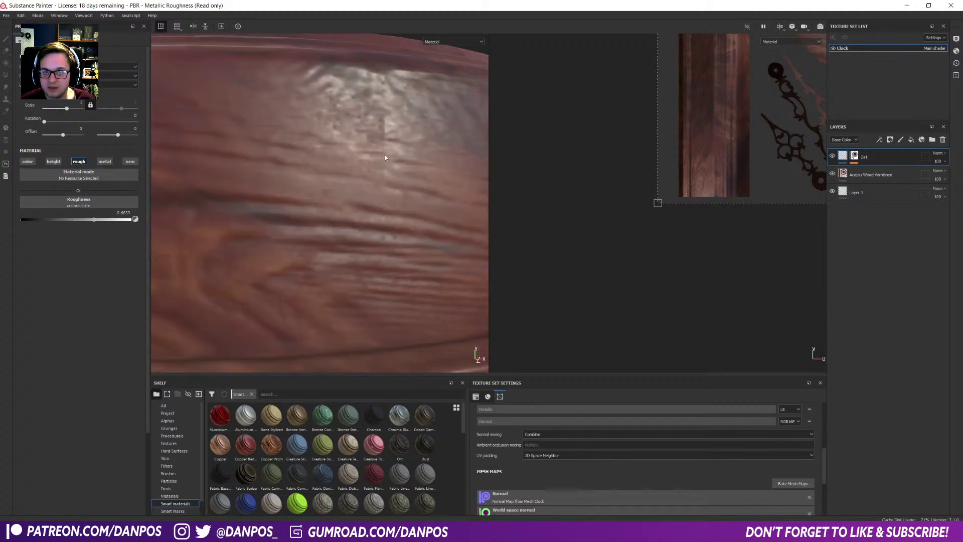
- Review the Dirt layer's mask generator settings and switch the Dirt fill from UV to a 3D projection
left_click(854, 156)
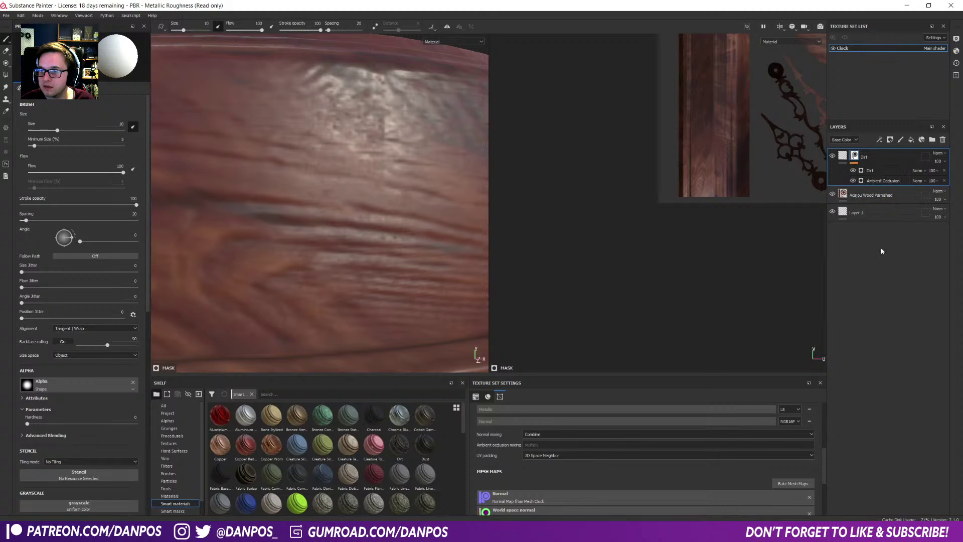
left_click(895, 171)
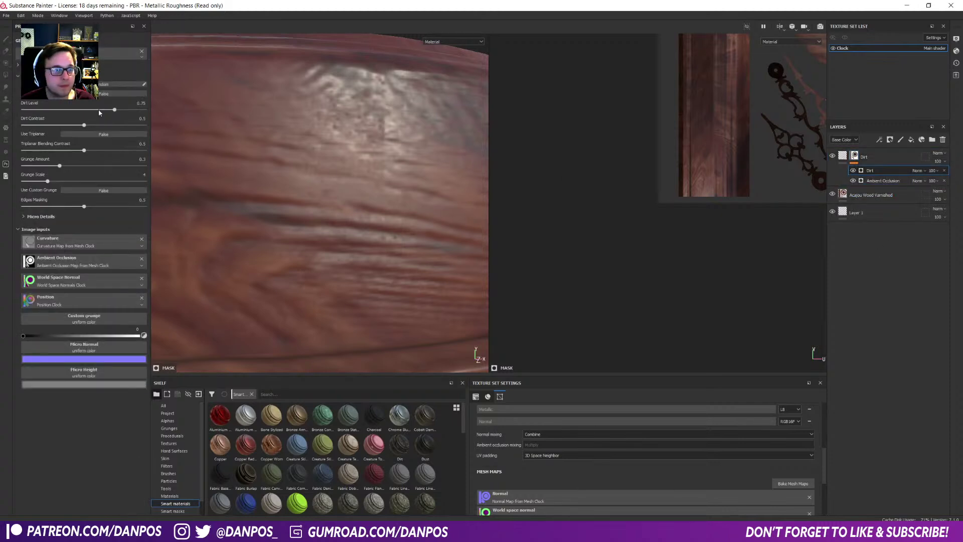
left_click(843, 156)
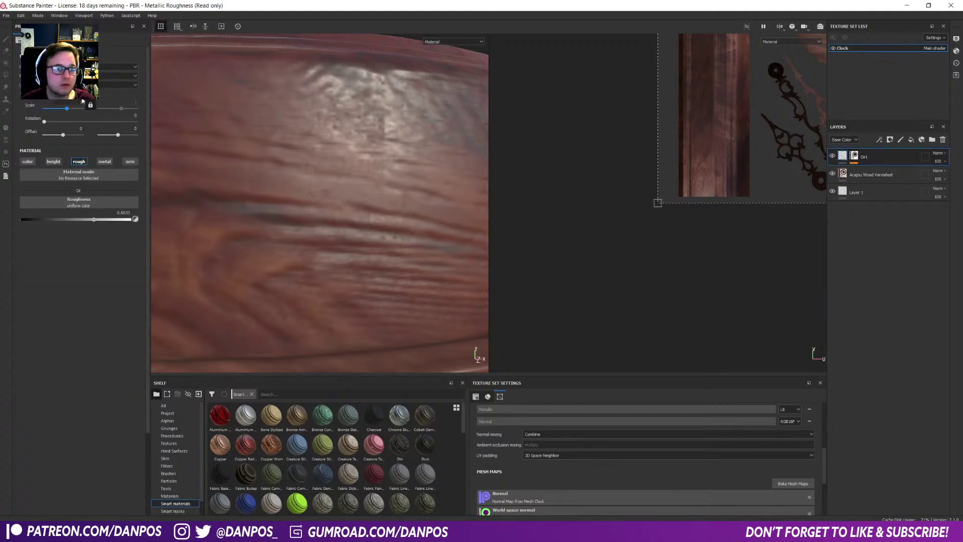
left_click(118, 75)
left_click(118, 76)
left_click(118, 66)
left_click(118, 86)
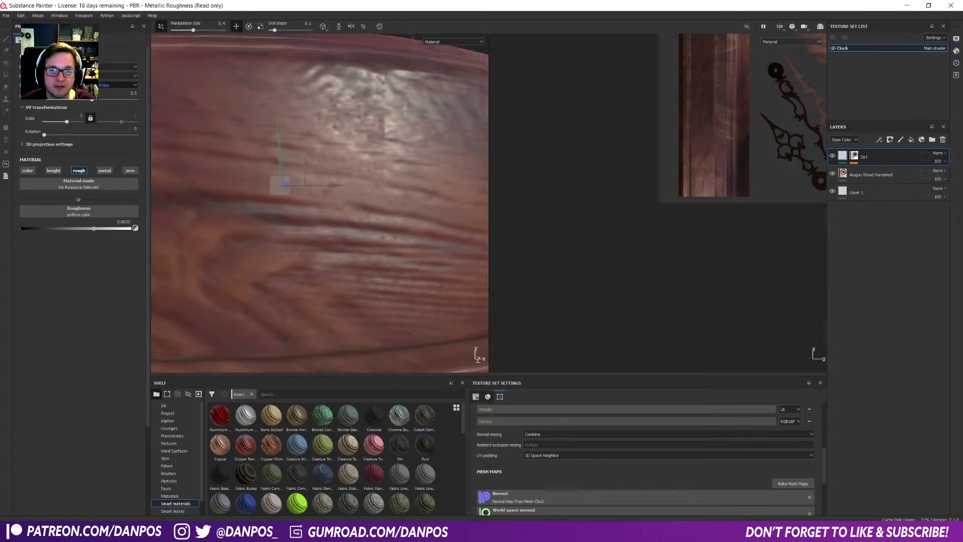
- Enable Use Triplanar on the Dirt generator in the layer's mask and inspect the whole clock
left_click(853, 156)
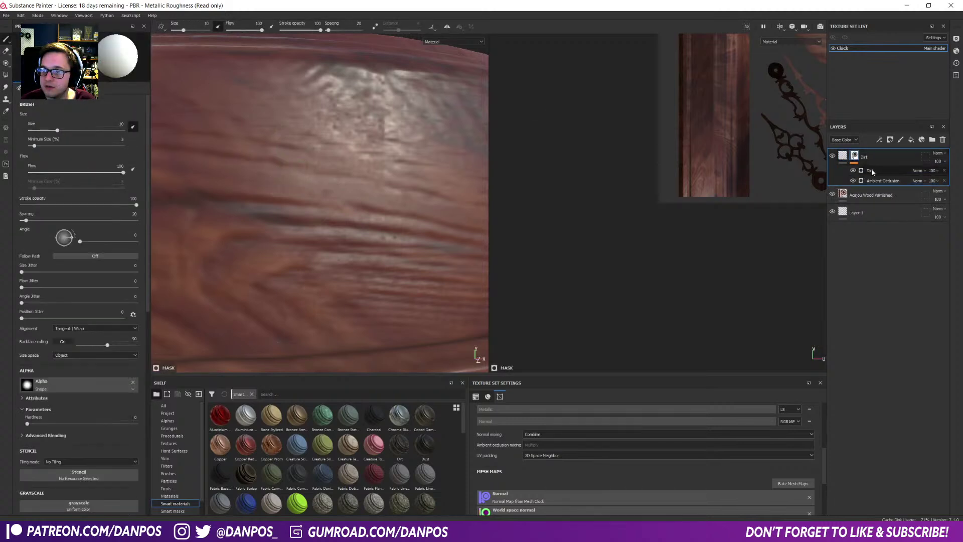
left_click(873, 171)
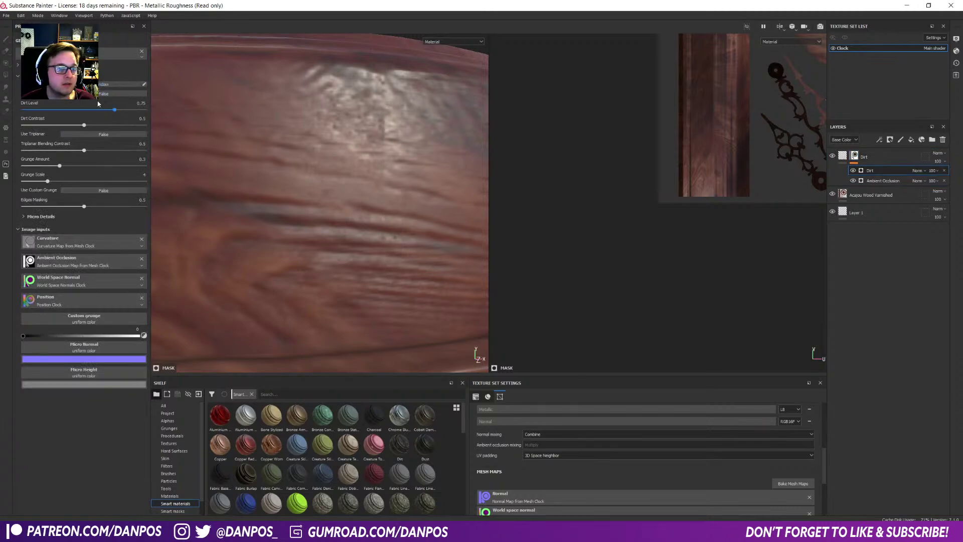
left_click(89, 136)
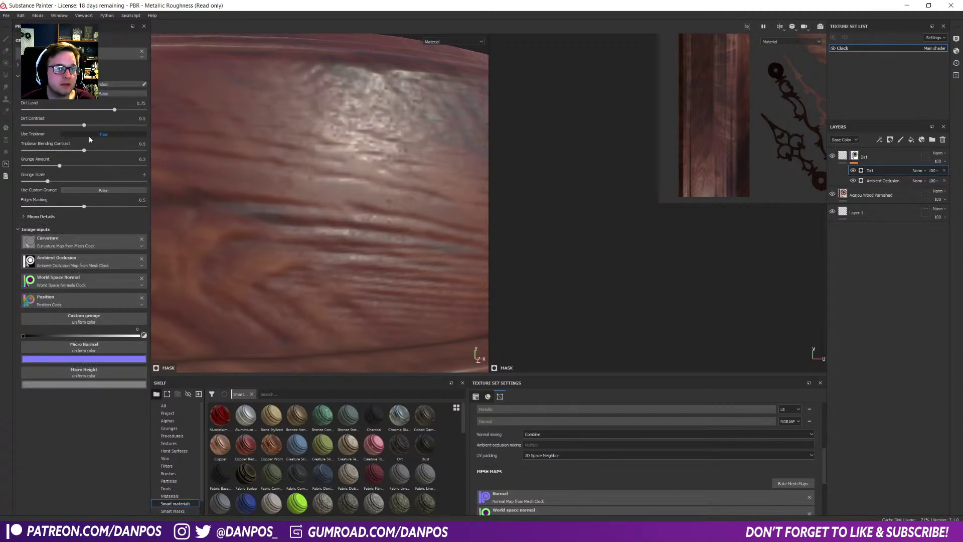
scroll(343, 235, "down", 2)
scroll(343, 235, "down", 3)
left_click_drag(371, 262, 410, 193, "alt")
scroll(327, 258, "down", 2)
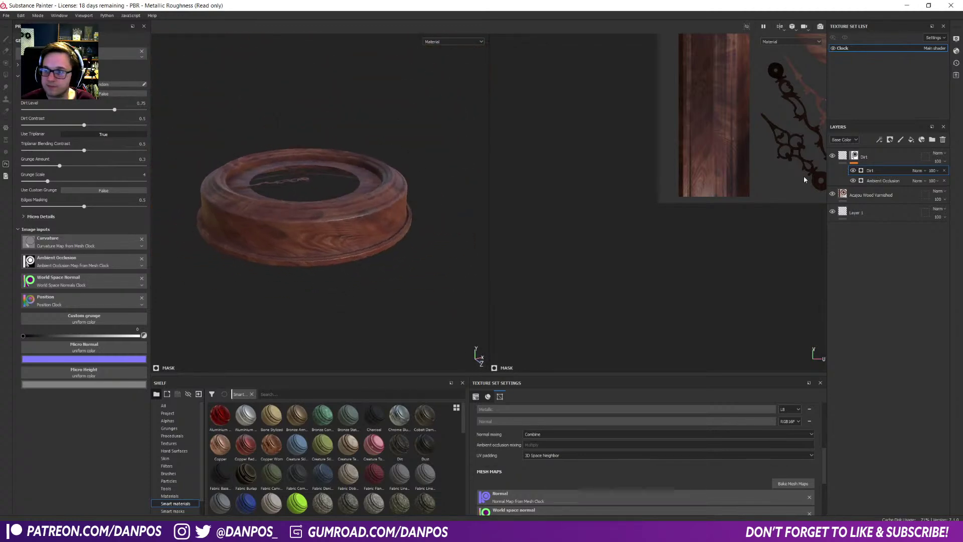
- Duplicate the Acajou Wood Varnished layer above the Dirt layer and slightly lighten the copy's Wood Color
left_click(913, 198)
left_click_drag(909, 197, 899, 151, "ctrl")
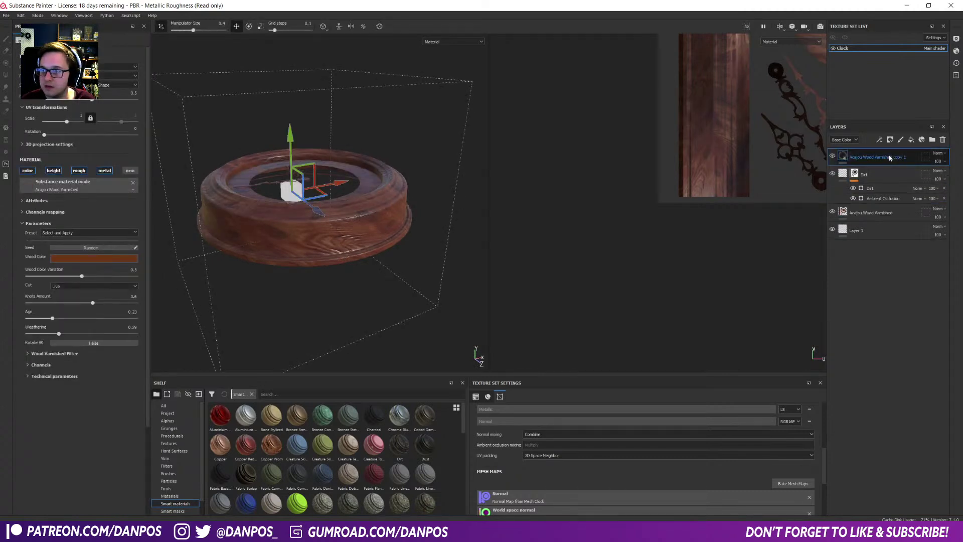
left_click(92, 258)
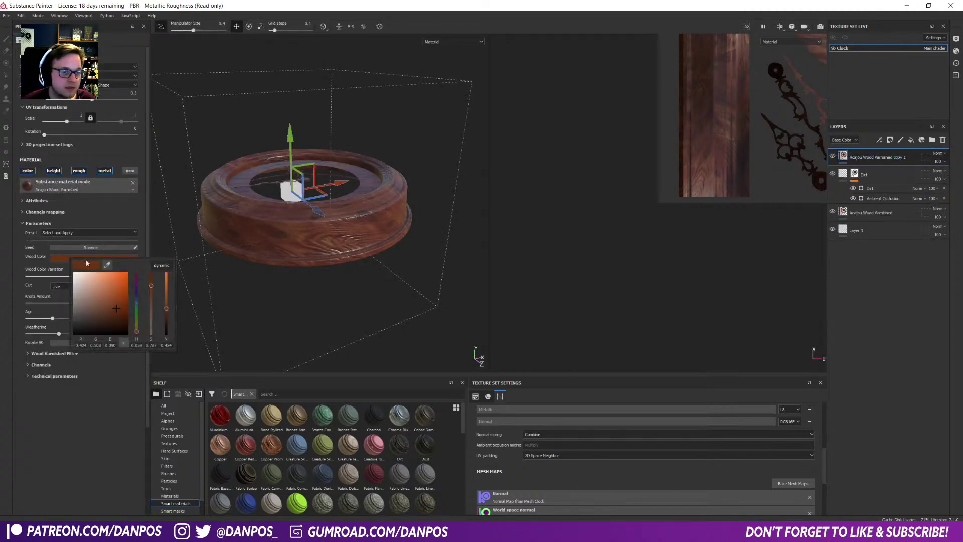
left_click_drag(115, 307, 112, 302)
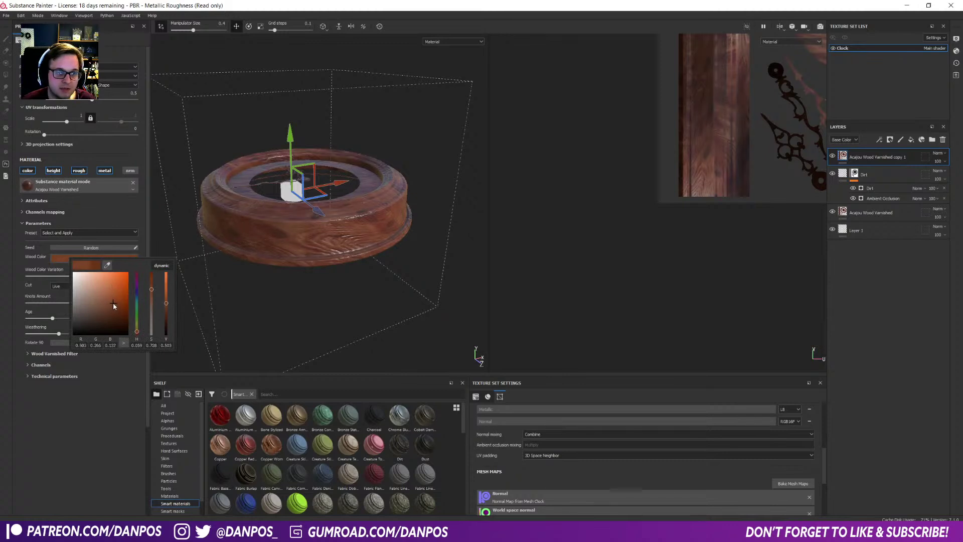
- Try the Aged Satin Varnish Rift Cut, Lacquered Rift Cut and Satin Varnish Plain Cut presets on the copied wood layer and undo them
left_click(100, 233)
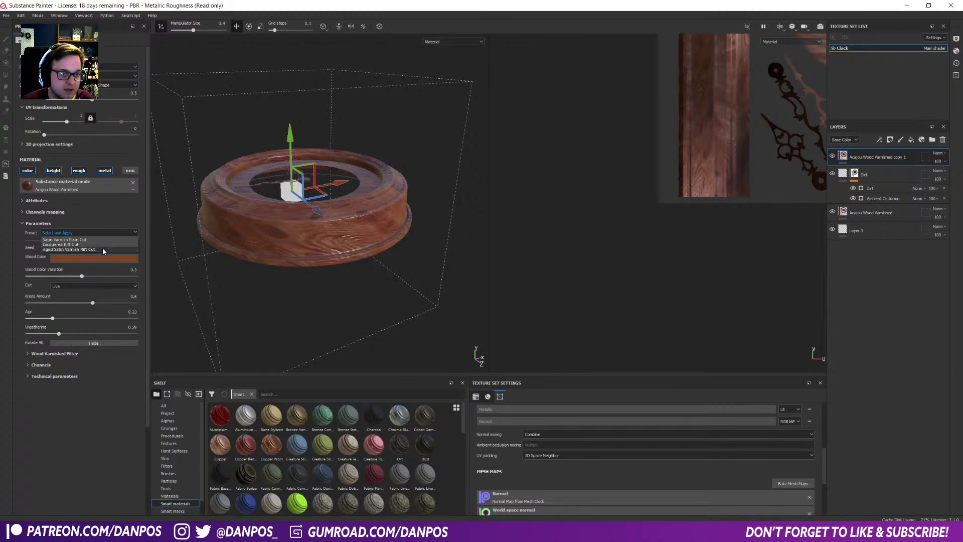
left_click(102, 248)
left_click(102, 233)
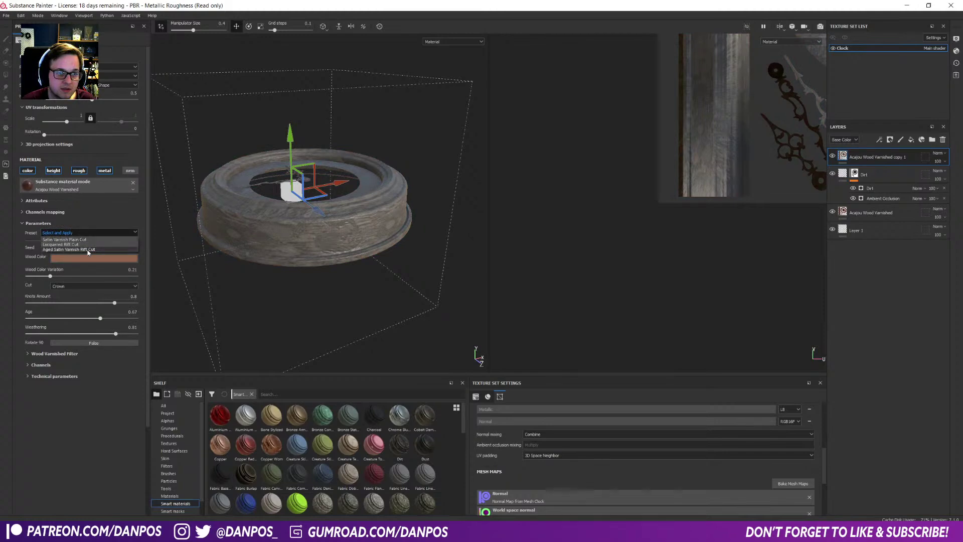
left_click(95, 244)
left_click(94, 230)
left_click(92, 240)
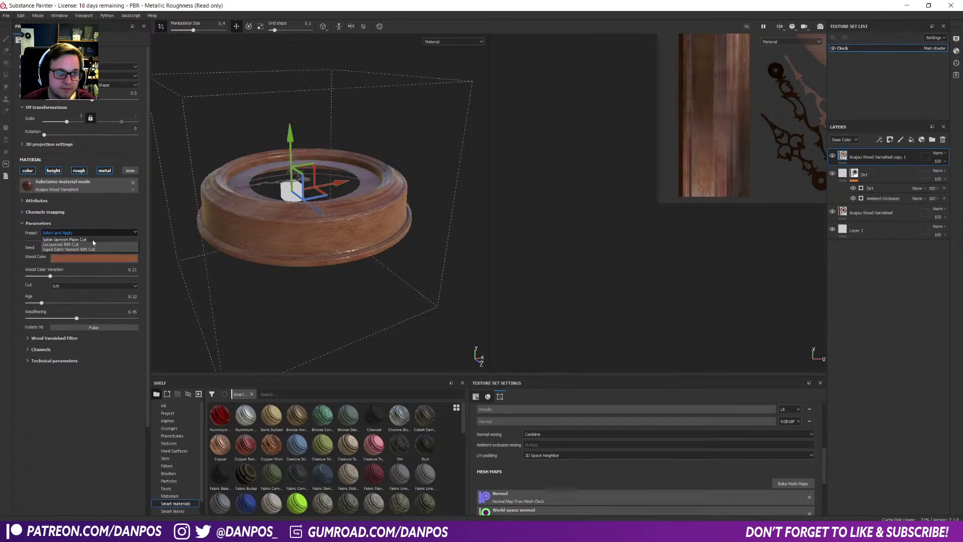
left_click_drag(217, 233, 228, 267, "alt")
scroll(304, 281, "down", 3)
scroll(305, 282, "up", 6)
key("ctrl+z")
key("ctrl+z")
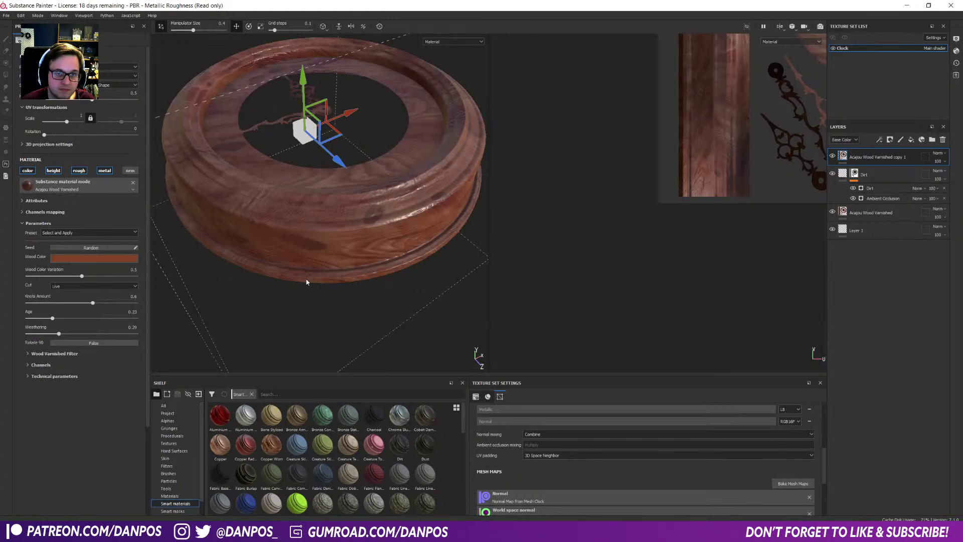
- Set the copied wood layer's Wood Color to a lighter, yellower brown and disable its roughness channel
left_click(93, 259)
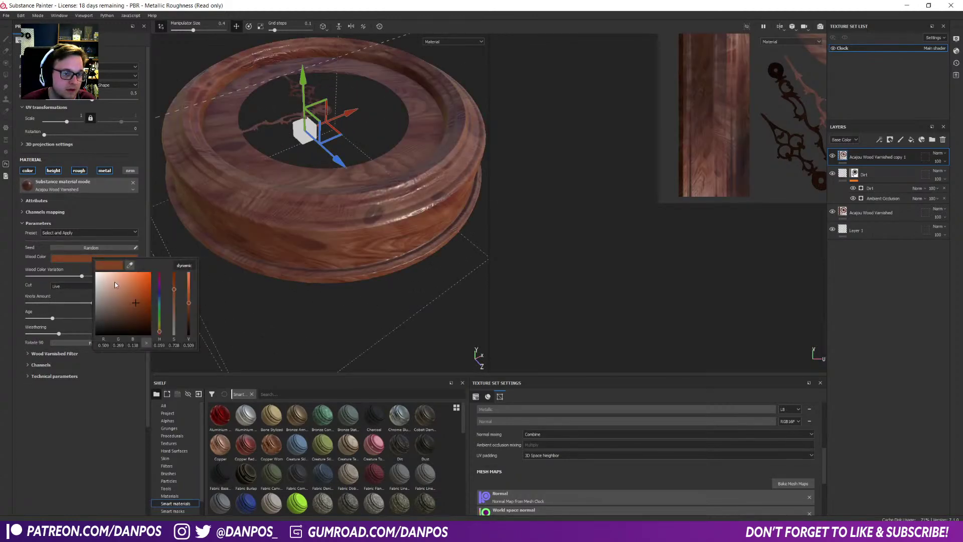
left_click_drag(136, 302, 130, 298)
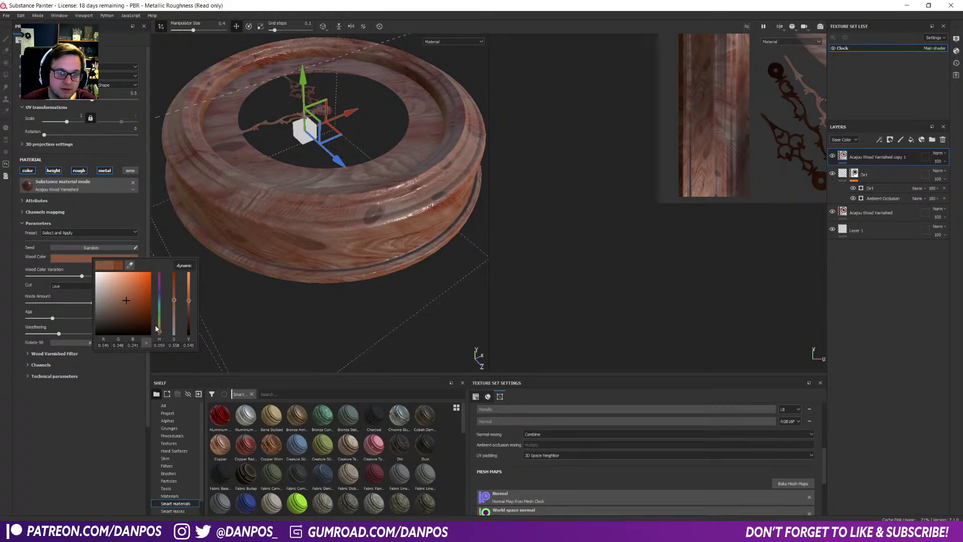
left_click_drag(161, 334, 162, 332)
left_click_drag(382, 246, 335, 209, "alt")
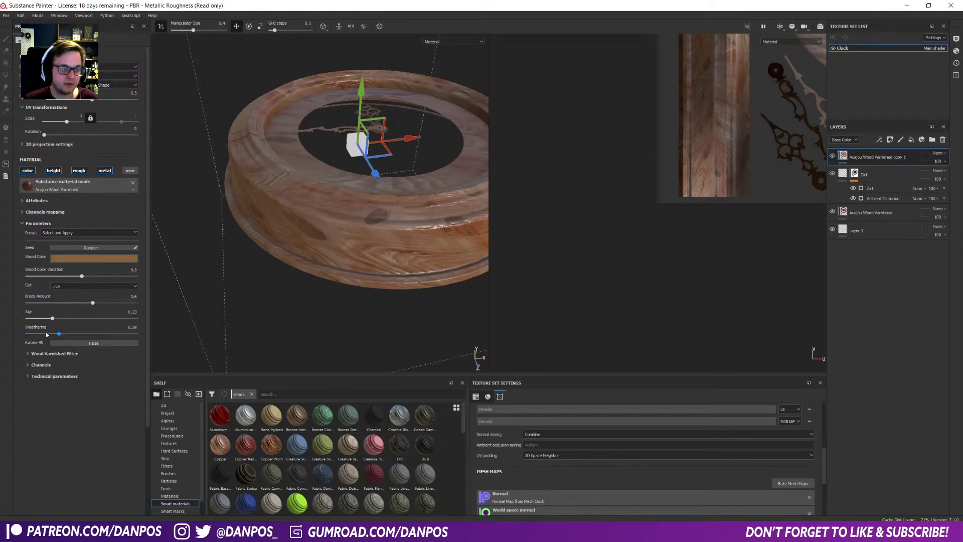
left_click_drag(381, 185, 366, 175, "alt")
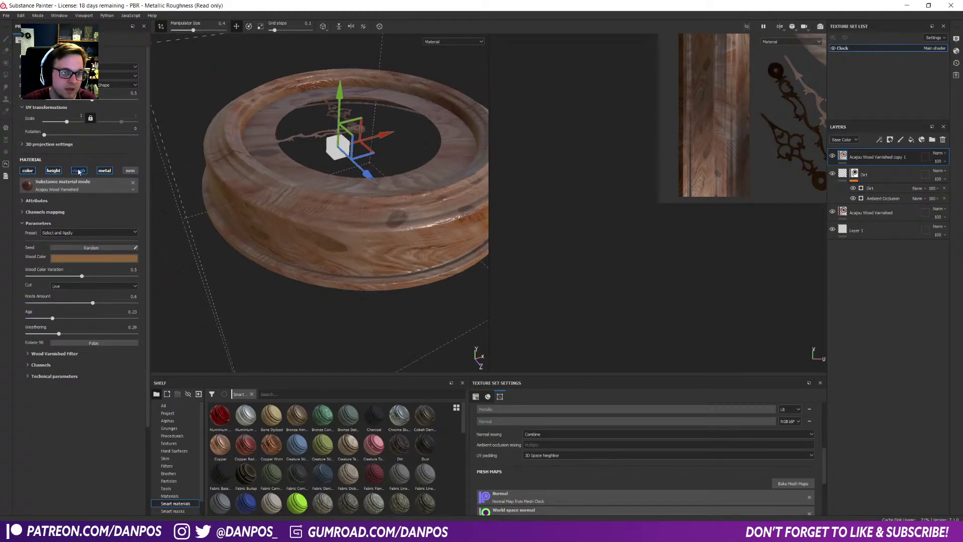
left_click_drag(321, 191, 303, 215, "alt")
- Add a black mask with a Curvature generator to the copied wood layer and inspect the clock's edges
left_click(890, 139)
left_click(903, 161)
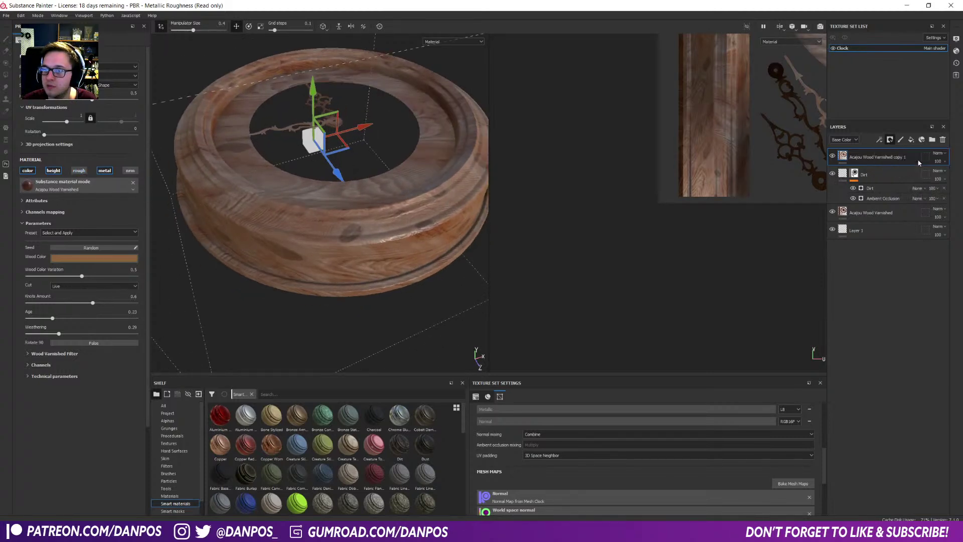
left_click(879, 140)
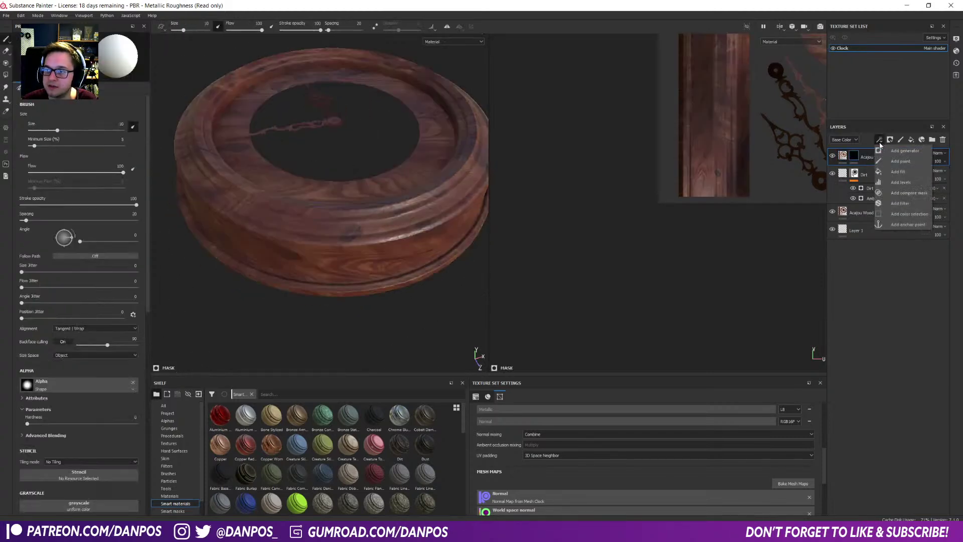
left_click(904, 150)
left_click(100, 55)
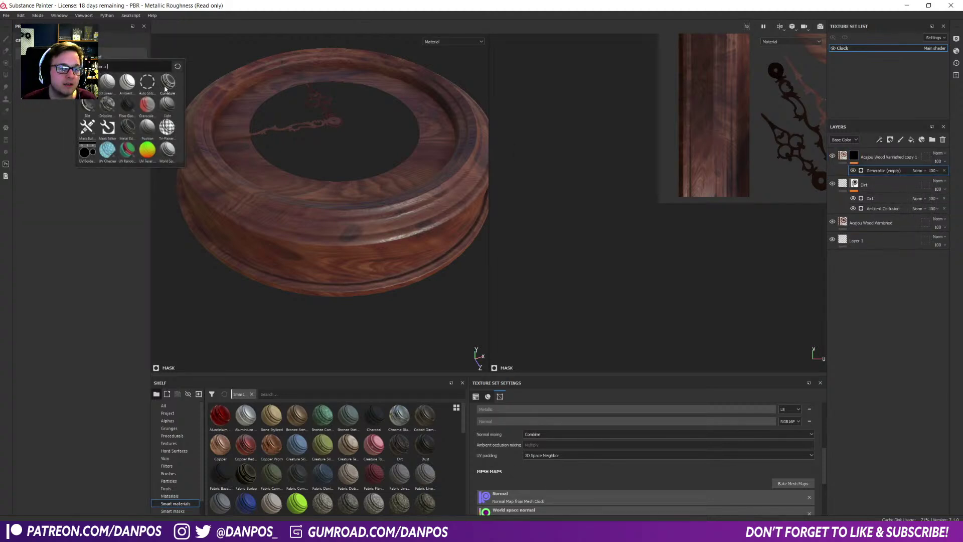
mouse_move(165, 89)
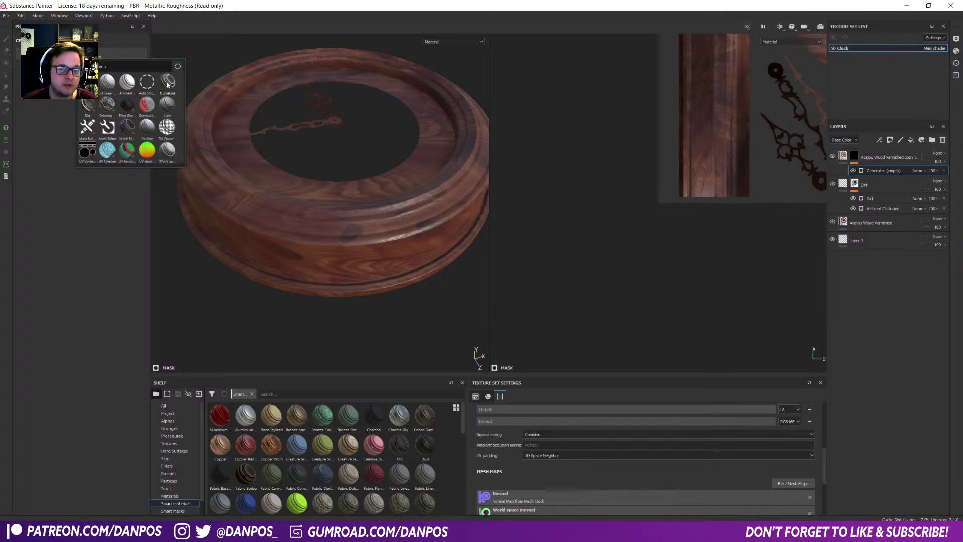
left_click(168, 82)
left_click_drag(261, 151, 344, 135, "alt")
right_click_drag(343, 135, 333, 260, "alt")
left_click_drag(333, 259, 329, 218, "alt")
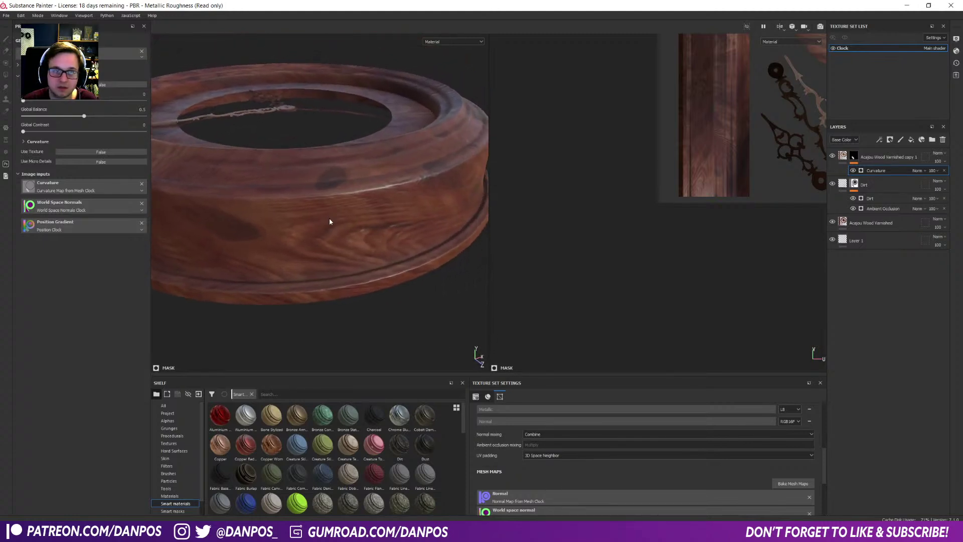
- Replace the Curvature generator in the copied wood layer's mask with the Metal Edge Wear generator
left_click(142, 52)
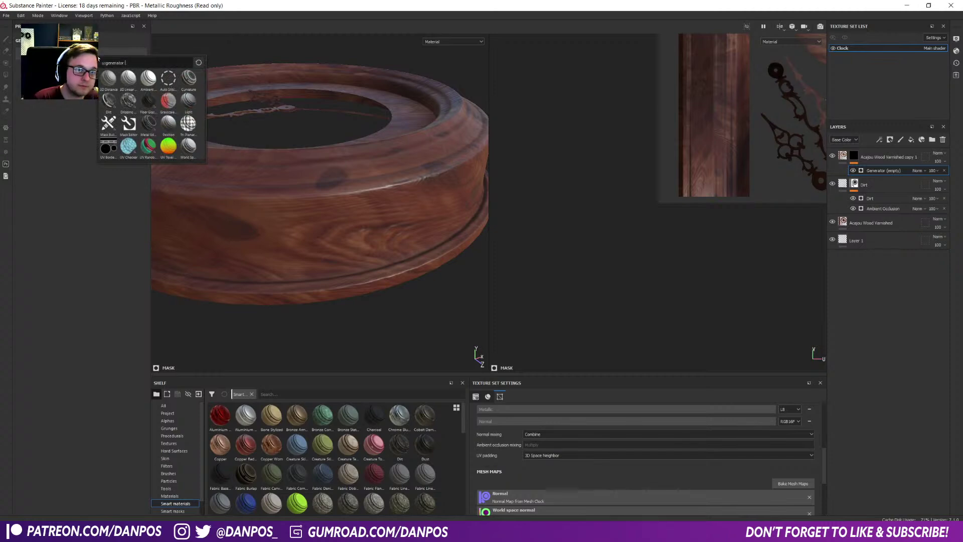
type("edge")
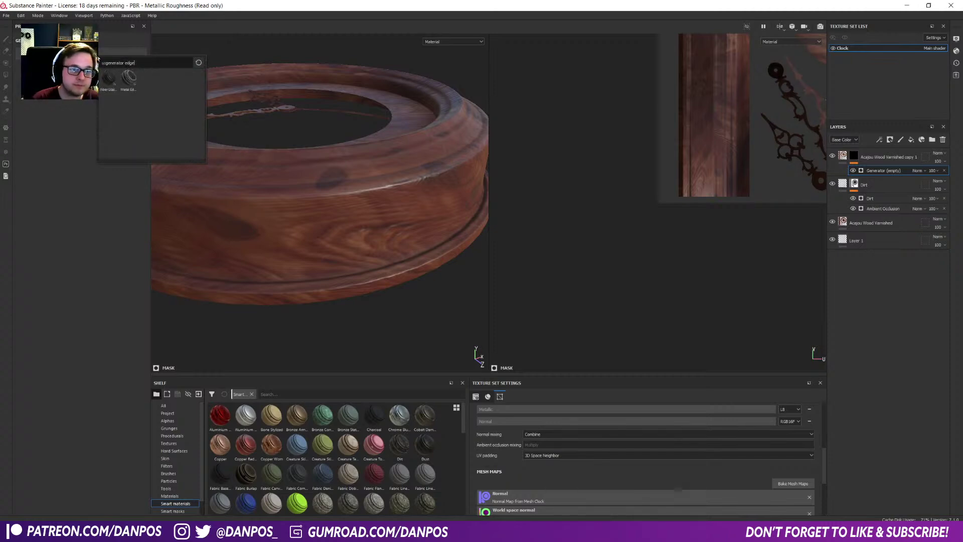
left_click(128, 80)
left_click_drag(316, 167, 365, 180, "alt")
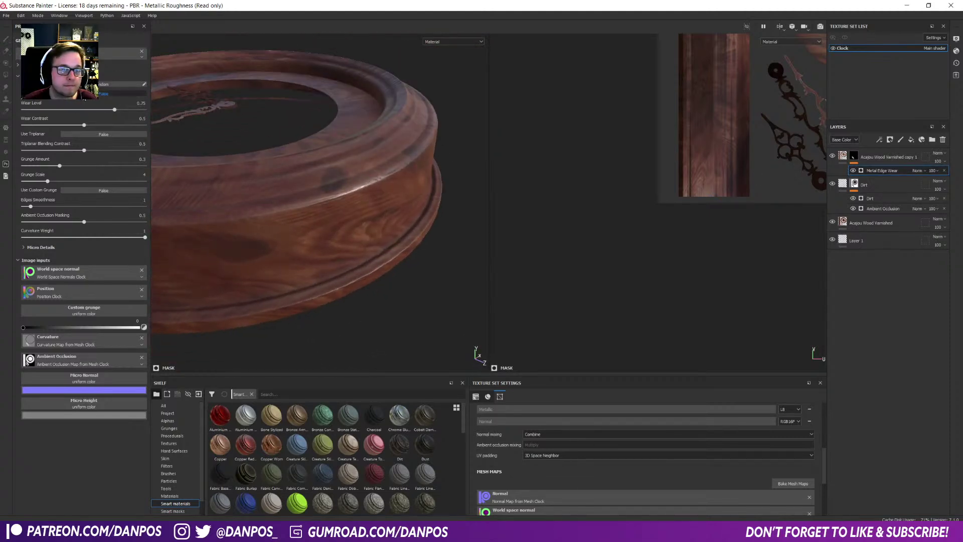
- Set the Metal Edge Wear generator's Wear Level to 0.77 and Curvature Weight to about 0.79, and inspect the clock's edges
left_click(84, 96)
left_click(84, 95)
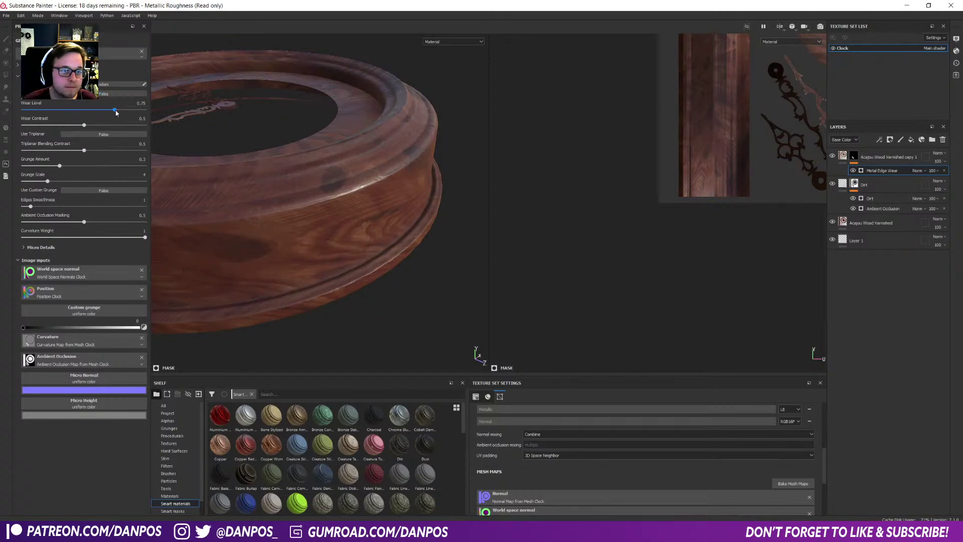
left_click_drag(65, 109, 125, 131)
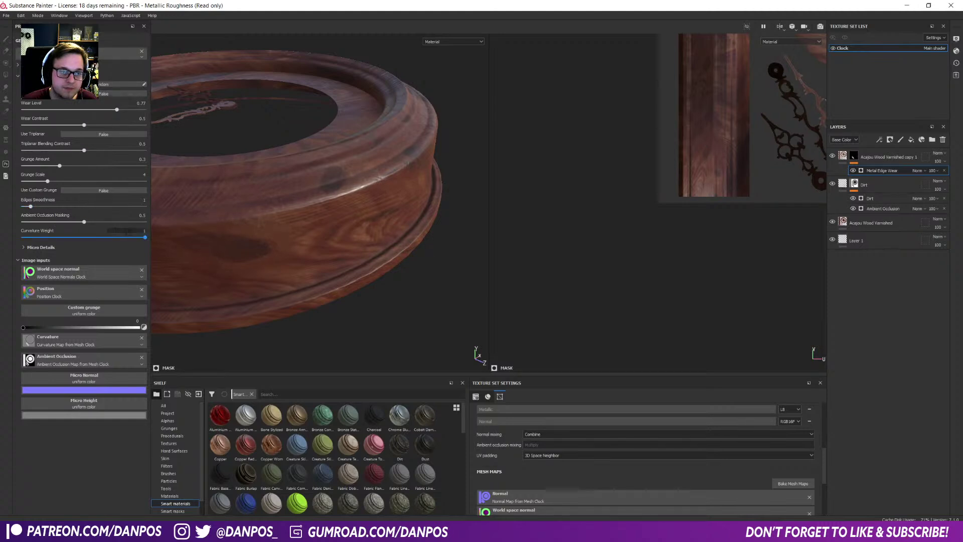
left_click_drag(354, 208, 385, 183, "alt")
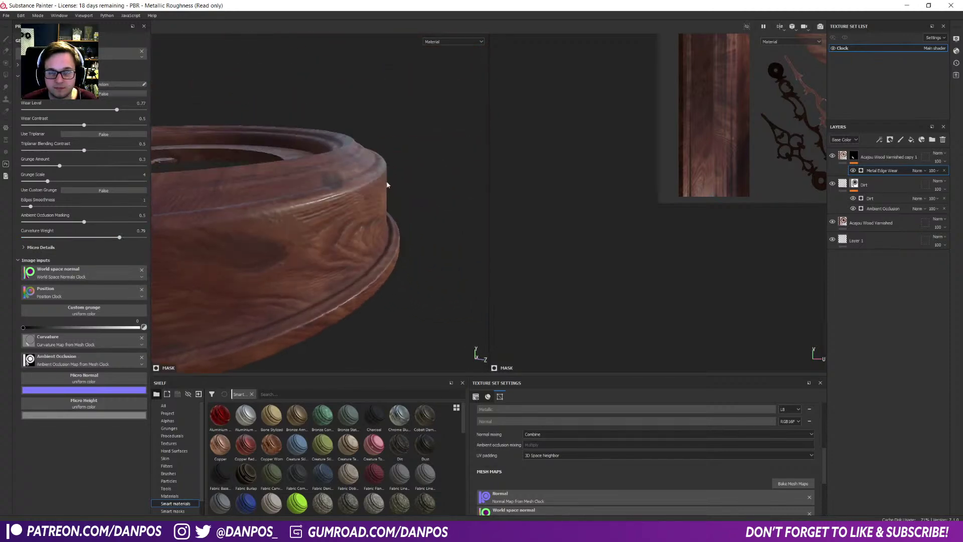
left_click(841, 157)
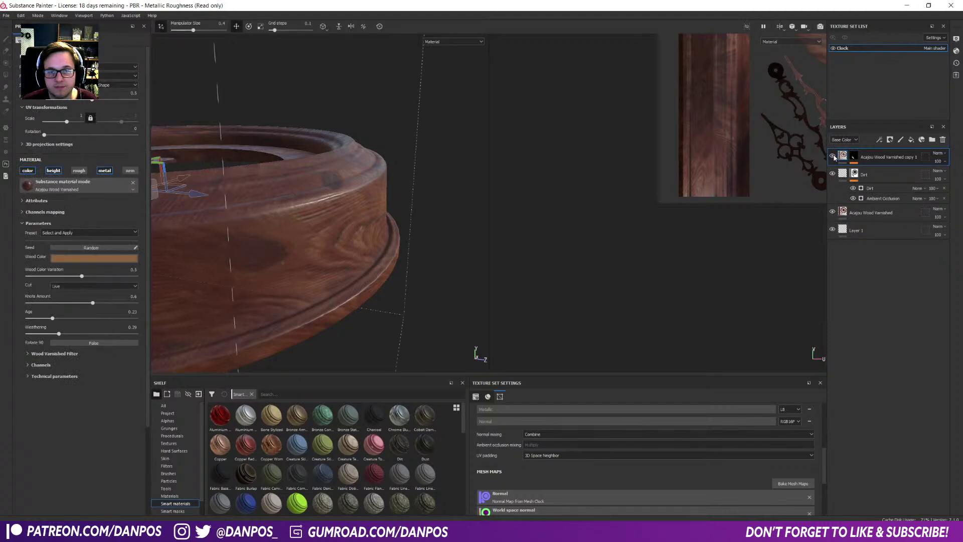
left_click_drag(352, 225, 322, 255, "alt")
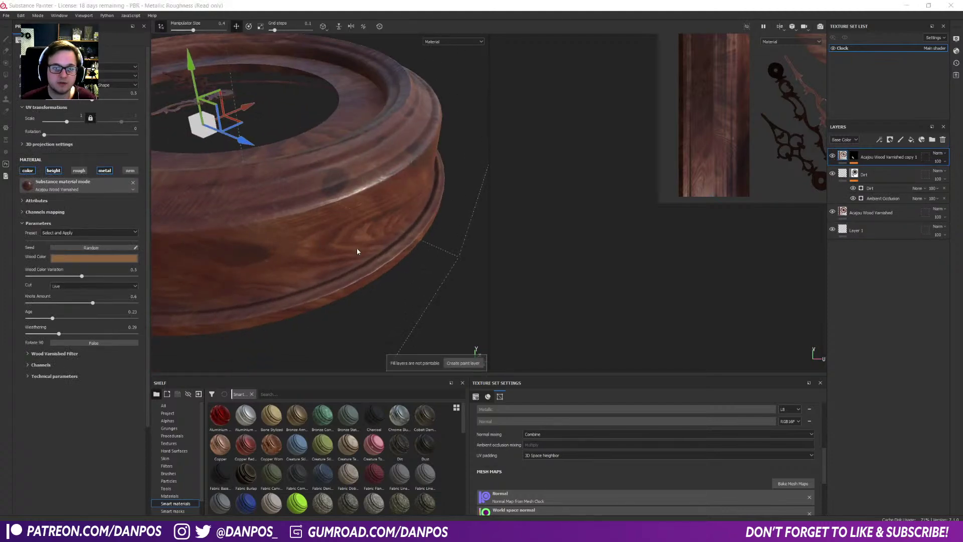
- Start saving the project and browse to the Projects folder inside the Blender directory
key("ctrl+s")
left_click(172, 34)
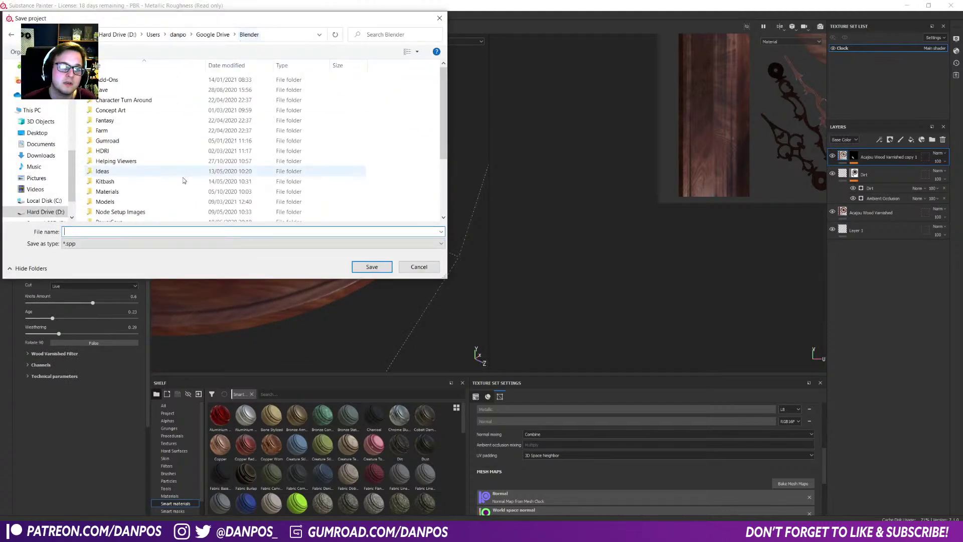
scroll(183, 179, "down", 5)
double_click(133, 197)
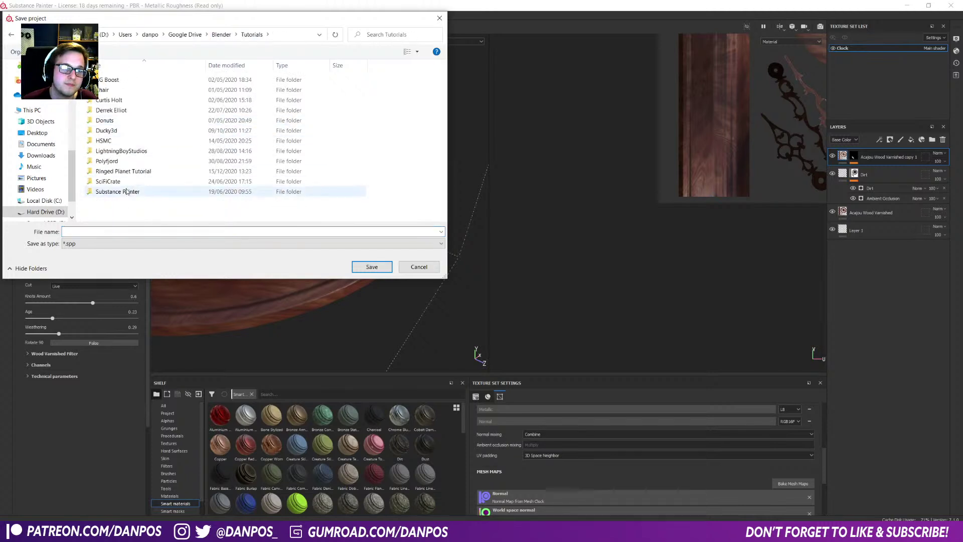
left_click(221, 34)
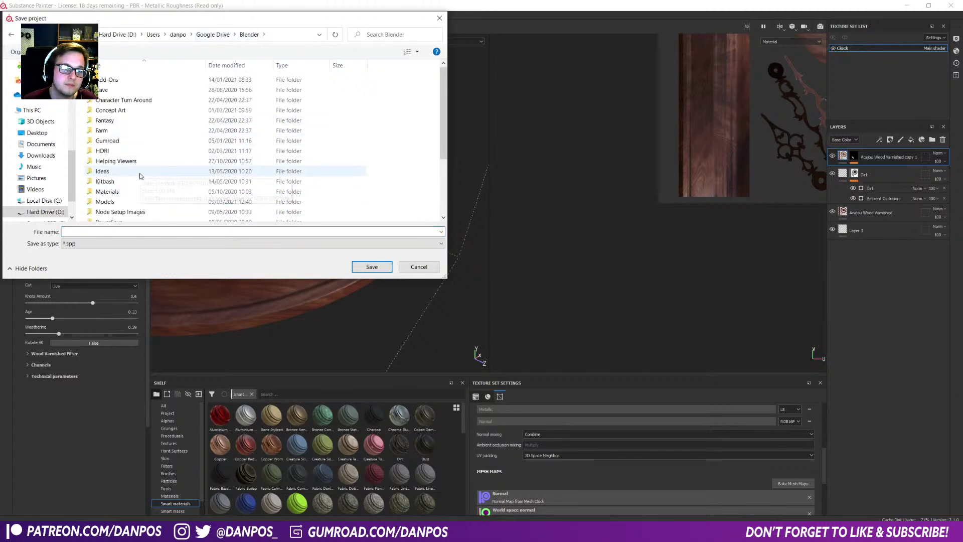
scroll(59, 158, "up", 4)
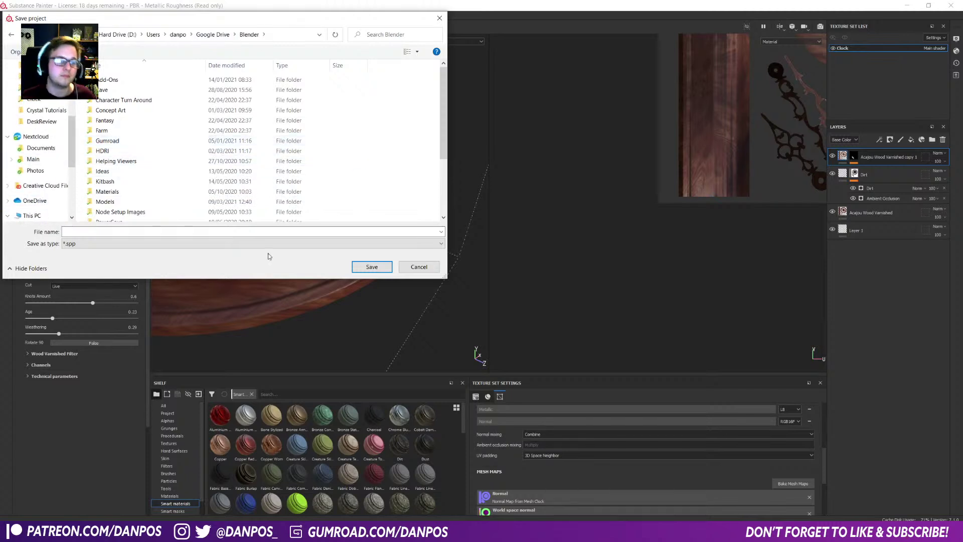
scroll(45, 181, "down", 2)
scroll(191, 211, "down", 3)
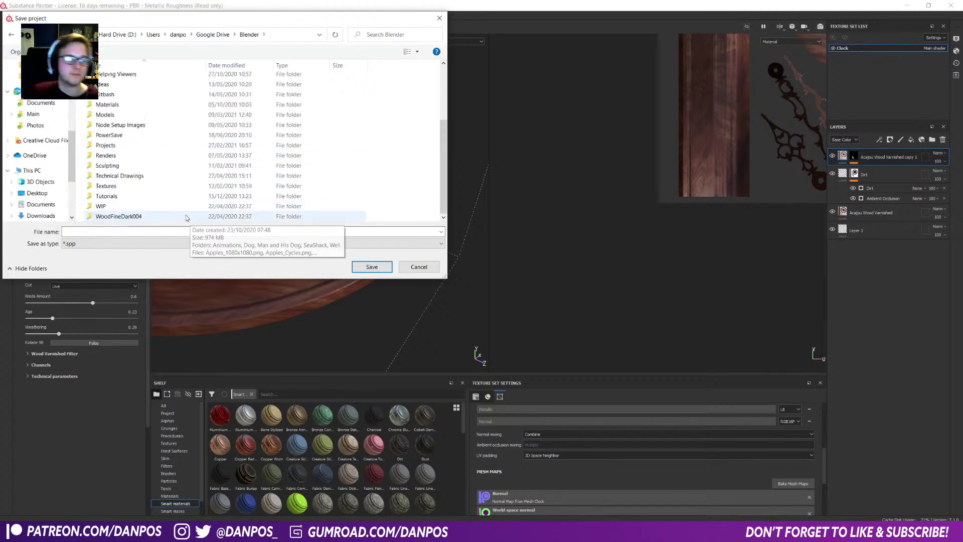
double_click(138, 150)
- Save the project as BookCoverTexture in the BookCoverTutorialStream folder under Tutorial Projects, Blender Tutorials
scroll(120, 185, "down", 10)
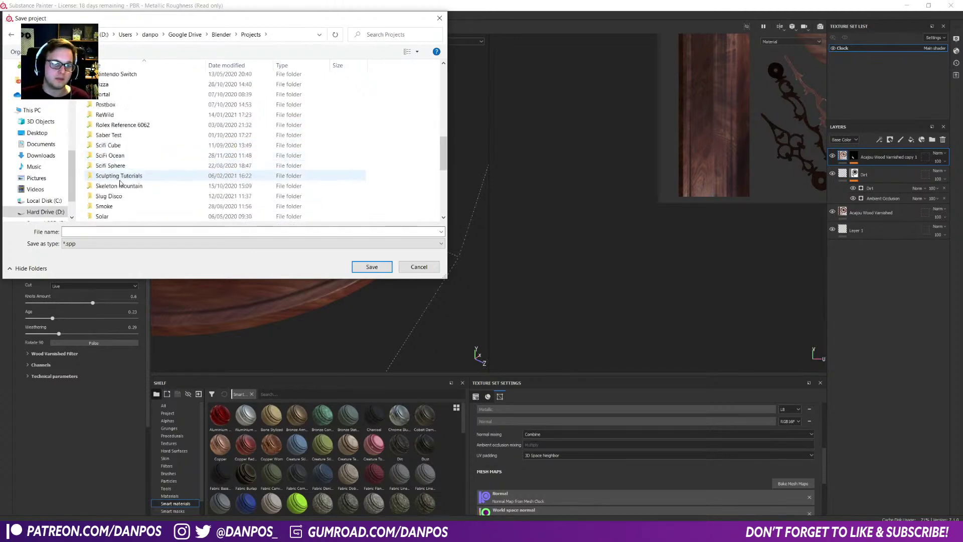
double_click(119, 195)
key("BackSpace")
scroll(117, 210, "down", 1)
double_click(115, 175)
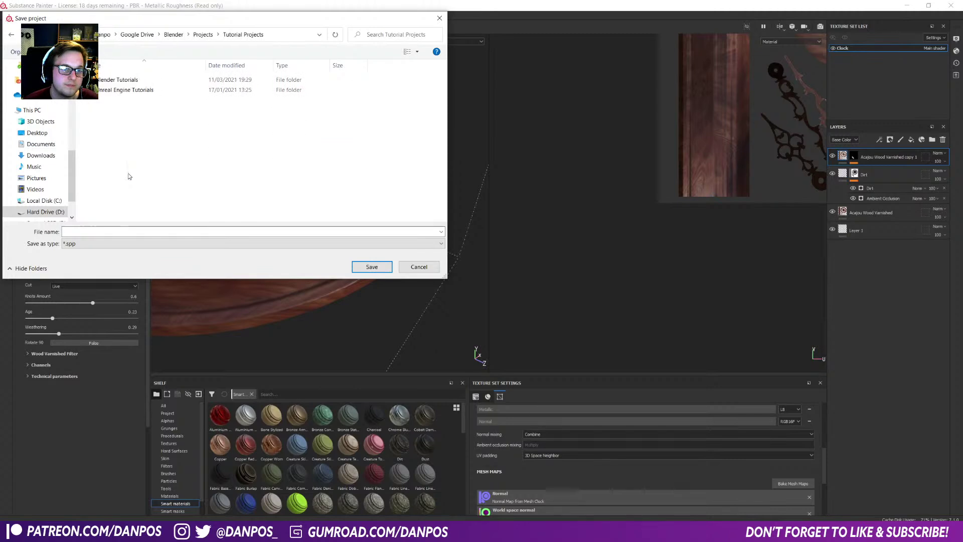
double_click(135, 80)
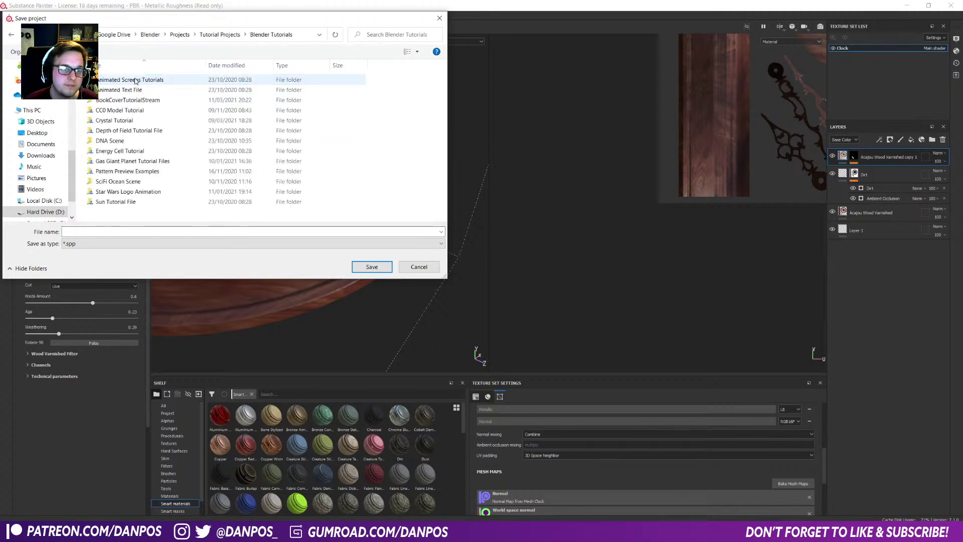
double_click(141, 103)
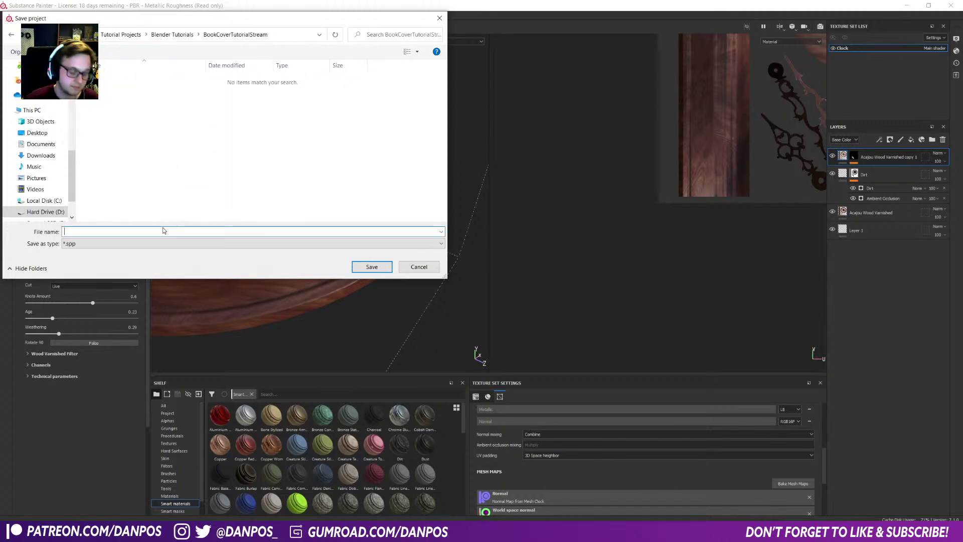
type("BookCoverTex")
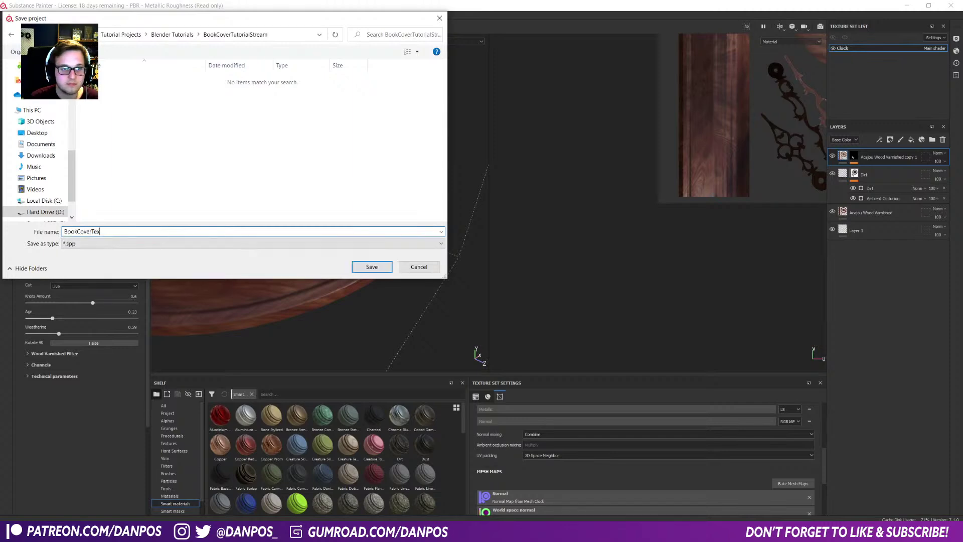
key("Return")
- Set the UV scale of the base Acajou Wood Varnished layer to 1.2
left_click_drag(300, 179, 310, 262, "alt")
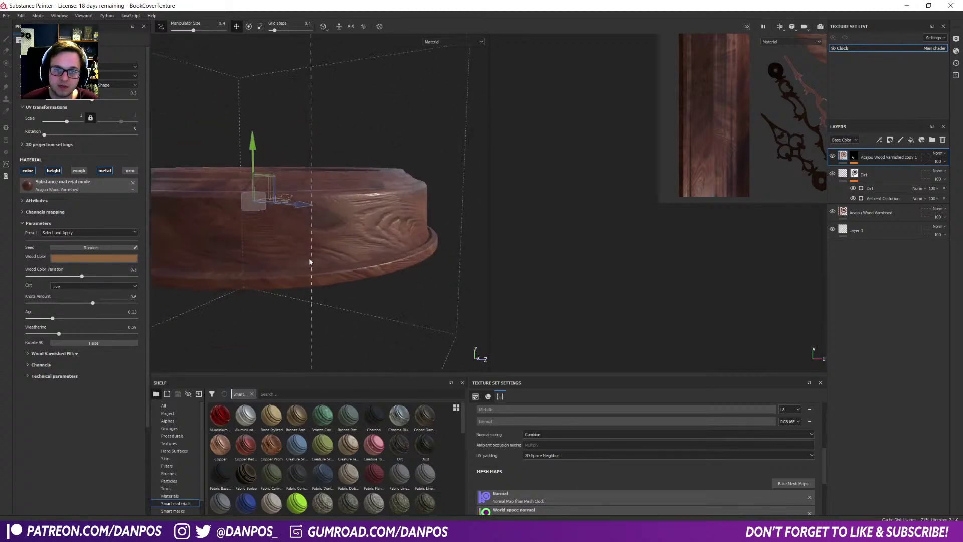
scroll(310, 261, "up", 3)
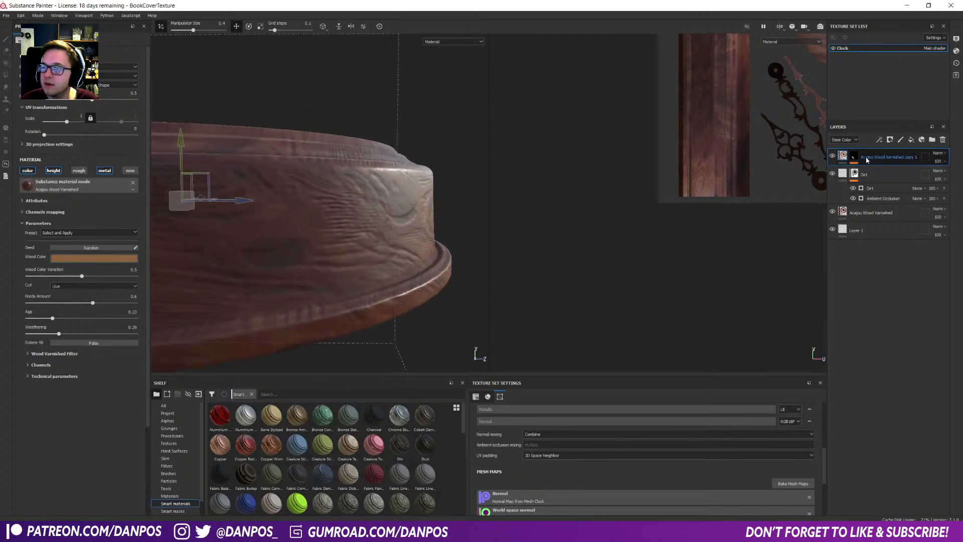
left_click(877, 212)
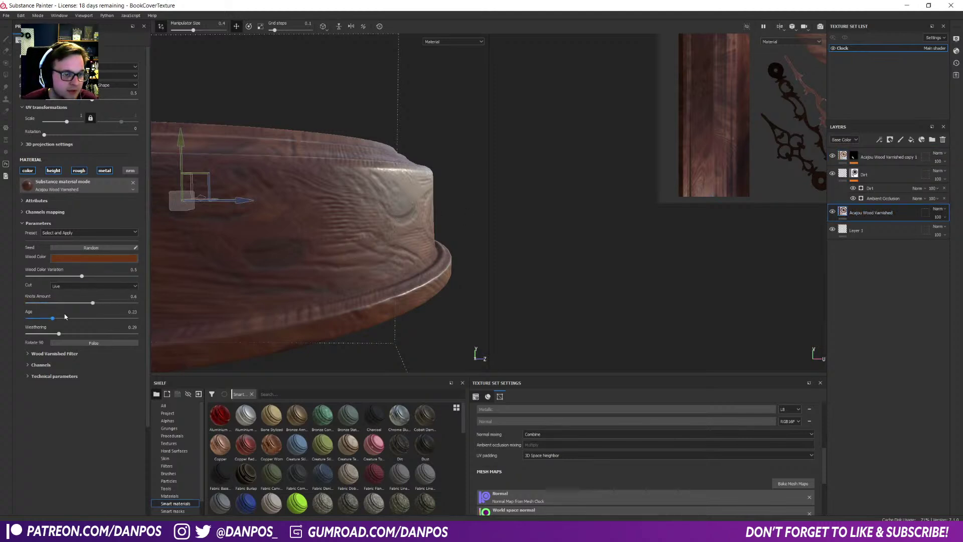
left_click_drag(67, 122, 69, 123)
scroll(266, 218, "down", 5)
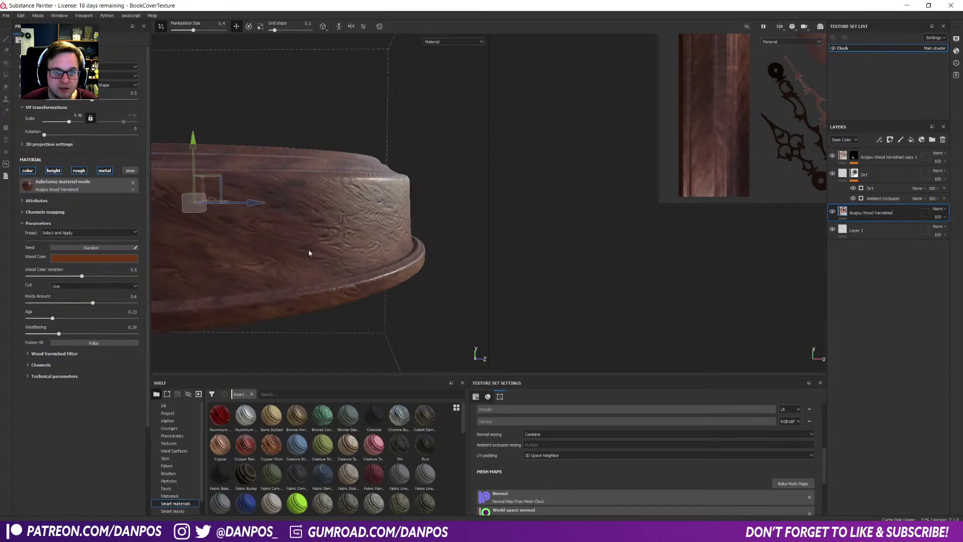
left_click_drag(310, 226, 290, 183, "alt")
key("ctrl+z")
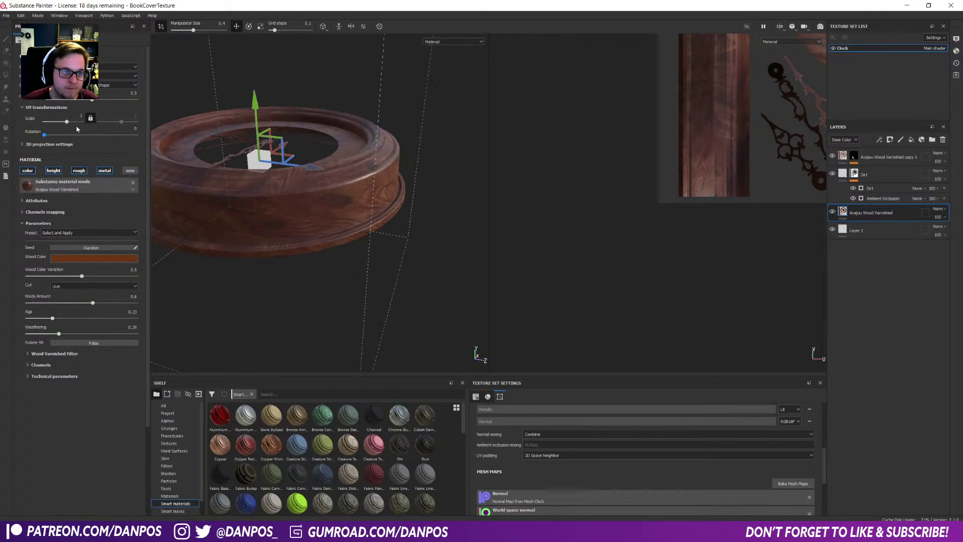
left_click_drag(69, 122, 68, 125)
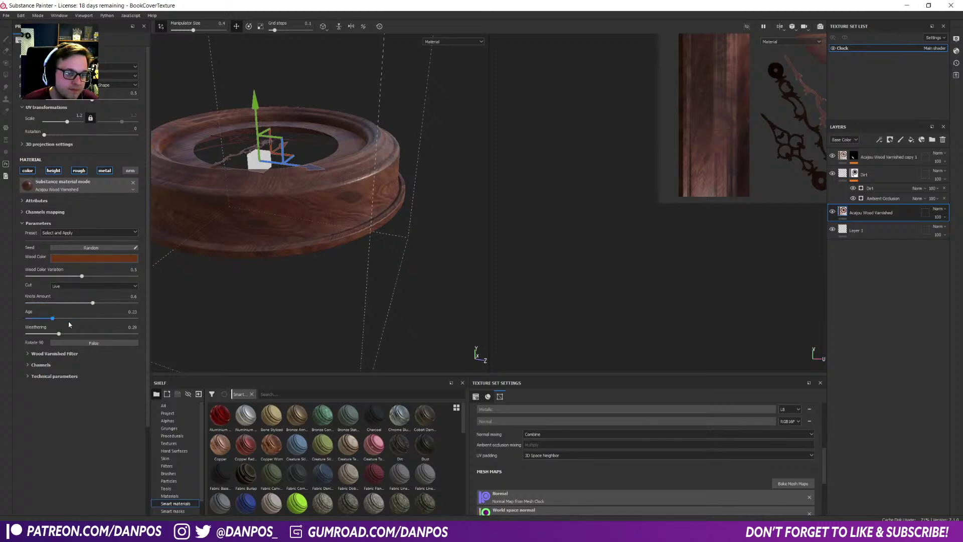
- Set the base wood's Varnish Roughness to 0.48 and Fibers Roughness Intensity to 0.16, and inspect the frame's side
left_click(28, 354)
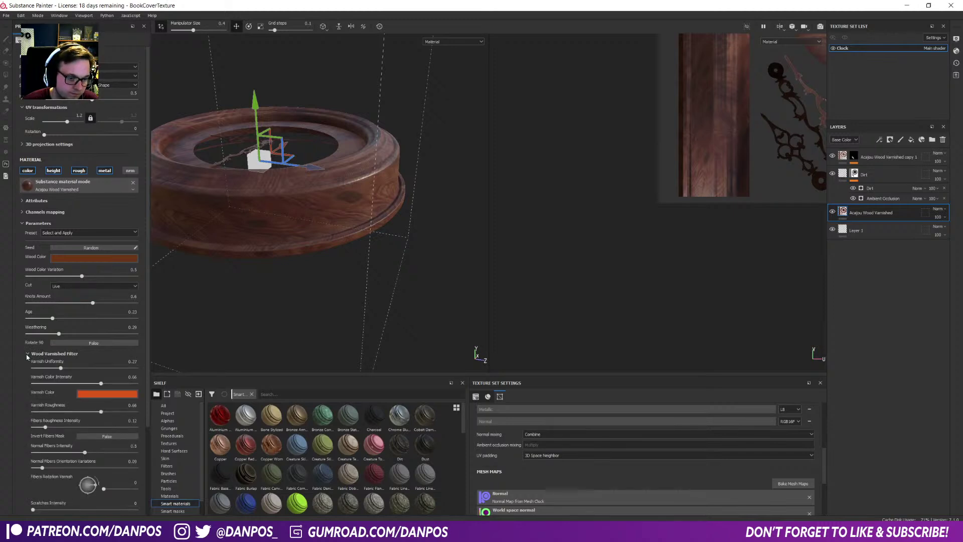
left_click_drag(93, 414, 113, 417)
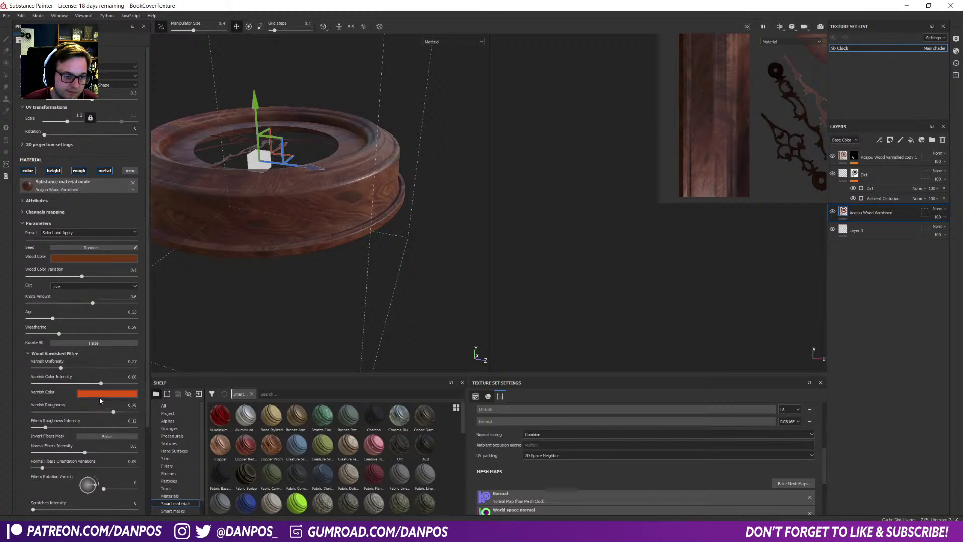
left_click_drag(112, 414, 82, 412)
left_click_drag(341, 267, 369, 222, "alt")
scroll(300, 237, "up", 4)
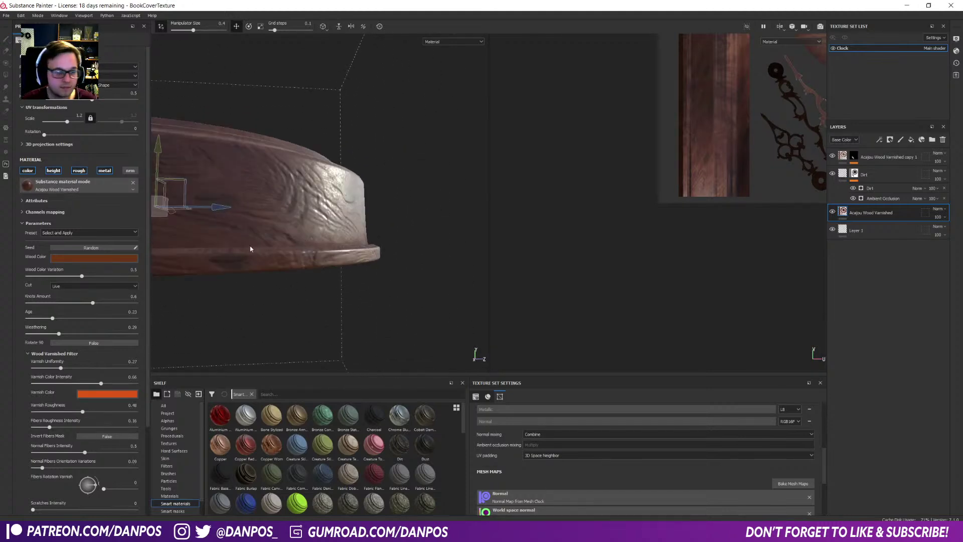
scroll(64, 384, "down", 3)
scroll(65, 450, "up", 3)
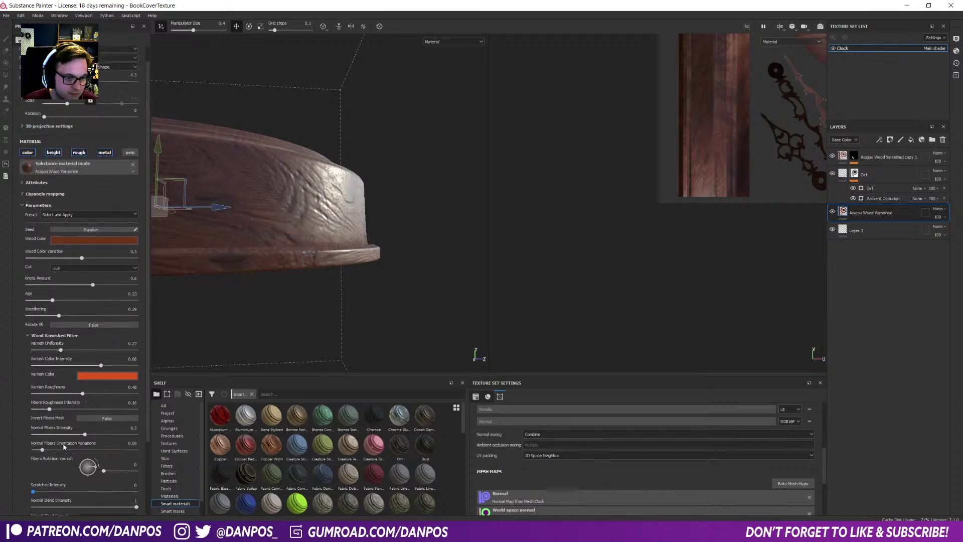
- Try a higher Age of about 0.52 and a Weathering of 0.34 on the base wood layer
left_click_drag(53, 320, 84, 318)
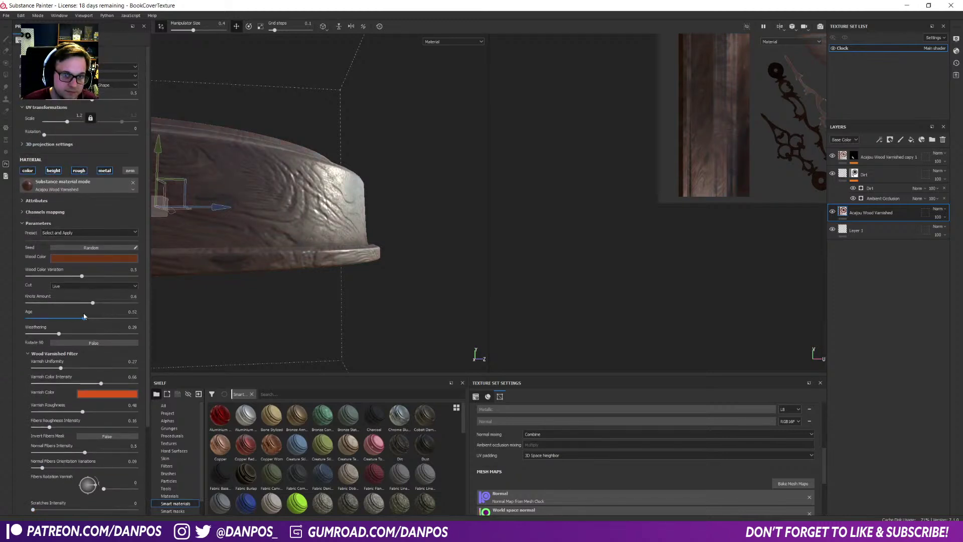
left_click_drag(280, 261, 257, 301, "alt")
left_click_drag(84, 318, 64, 338)
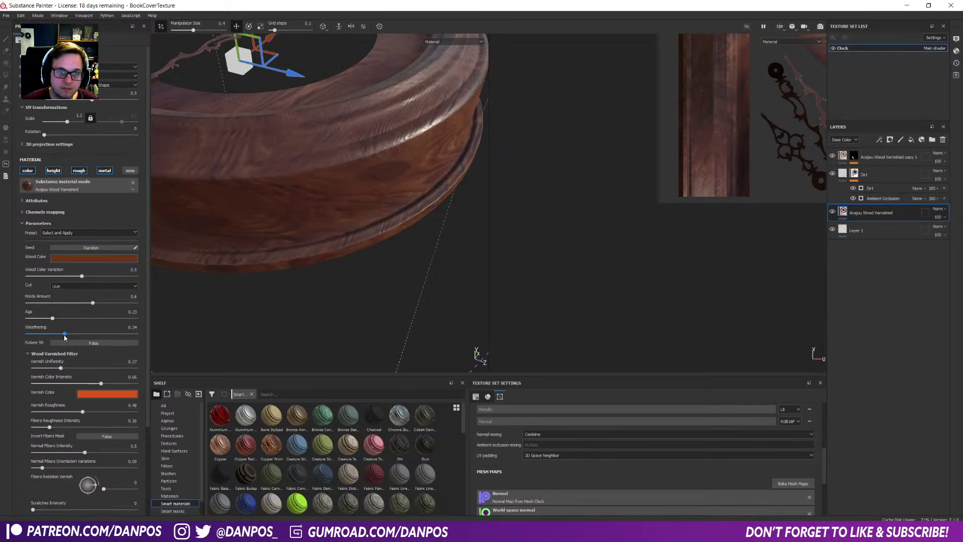
left_click_drag(435, 273, 426, 256, "alt")
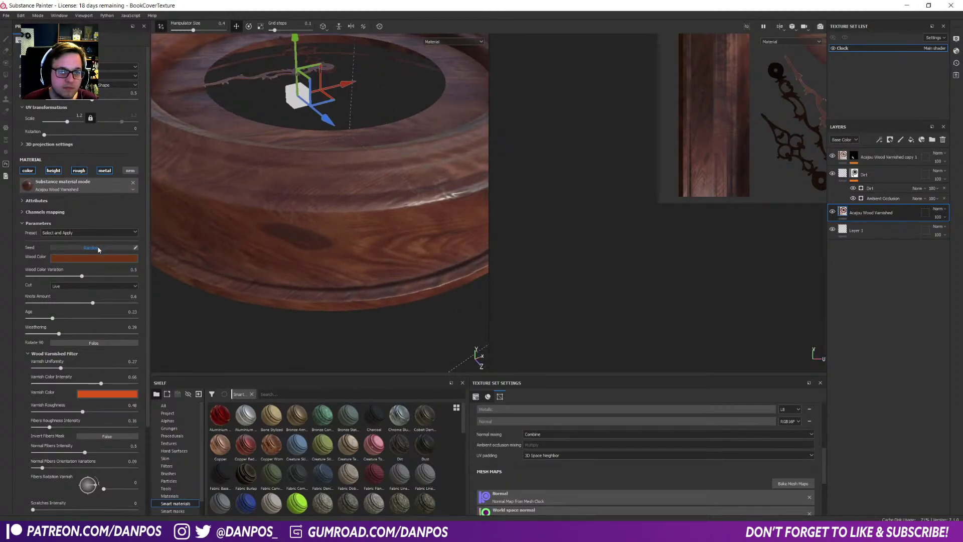
- Randomize the base wood layer's seed and inspect the grain and reflections around the clock frame under different lighting
left_click(97, 248)
scroll(463, 226, "down", 4)
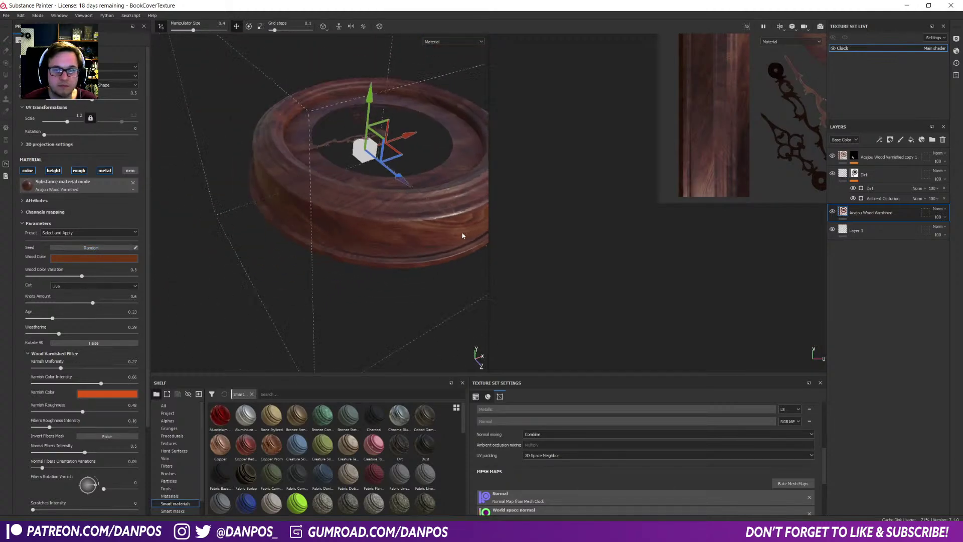
middle_click_drag(460, 232, 335, 235, "alt")
left_click_drag(335, 235, 285, 249, "alt")
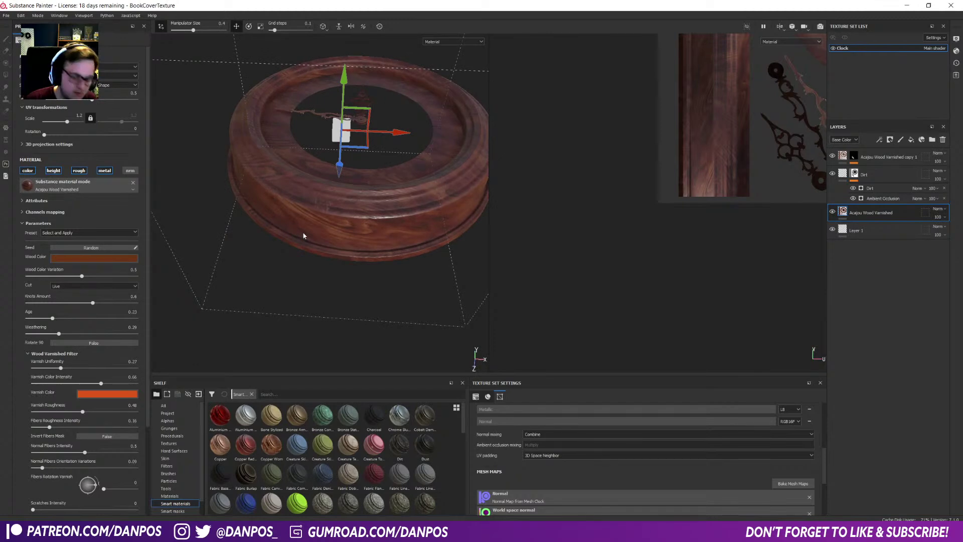
left_click_drag(430, 217, 324, 248, "alt")
scroll(360, 268, "down", 2)
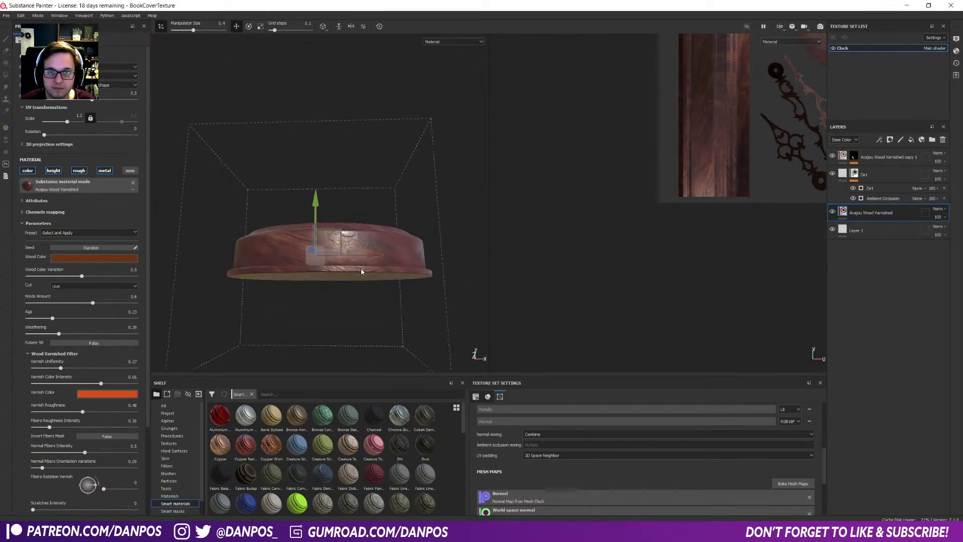
scroll(360, 270, "up", 5)
left_click_drag(360, 278, 364, 233, "ctrl+alt")
mouse_move(365, 235)
right_mouse_down("shift")
mouse_move(343, 234)
mouse_move(376, 236)
mouse_move(361, 238)
right_mouse_up("shift")
mouse_move(337, 207)
right_mouse_down("shift")
mouse_move(351, 209)
mouse_move(337, 211)
right_mouse_up("shift")
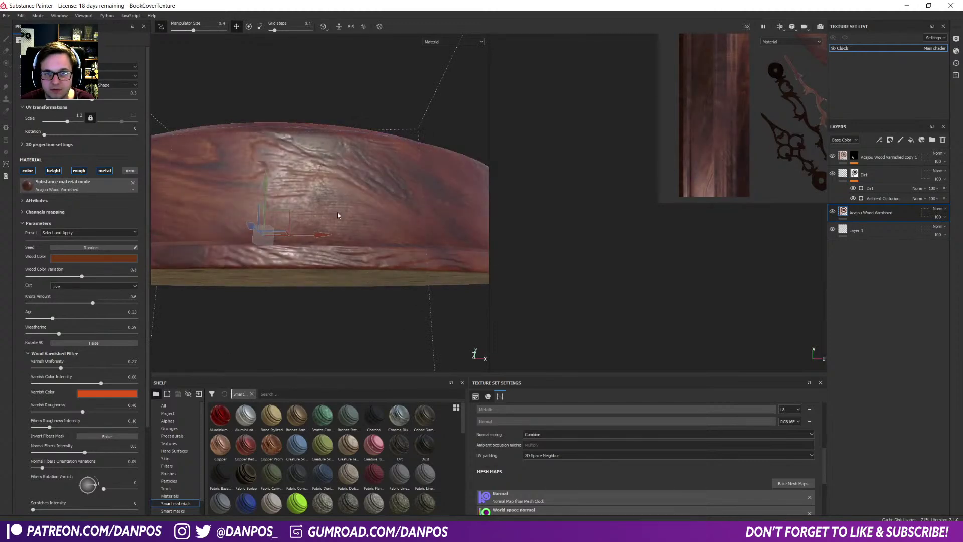
- Set the Dirt generator's Dirt Contrast to about 0.53, Grunge Amount to 0.32, Grunge Scale to 2 and Edges Masking to 0.7
left_click(832, 174)
left_click(832, 174)
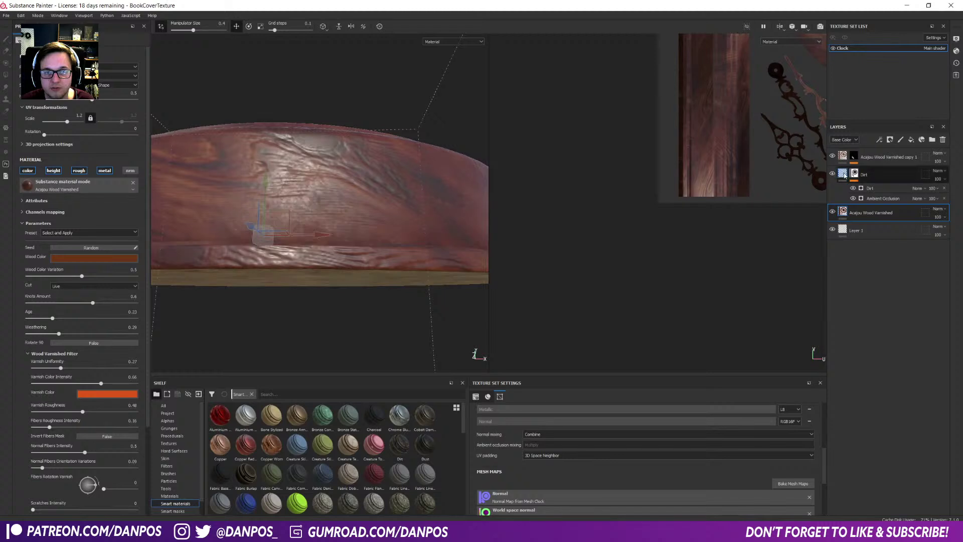
left_click(870, 188)
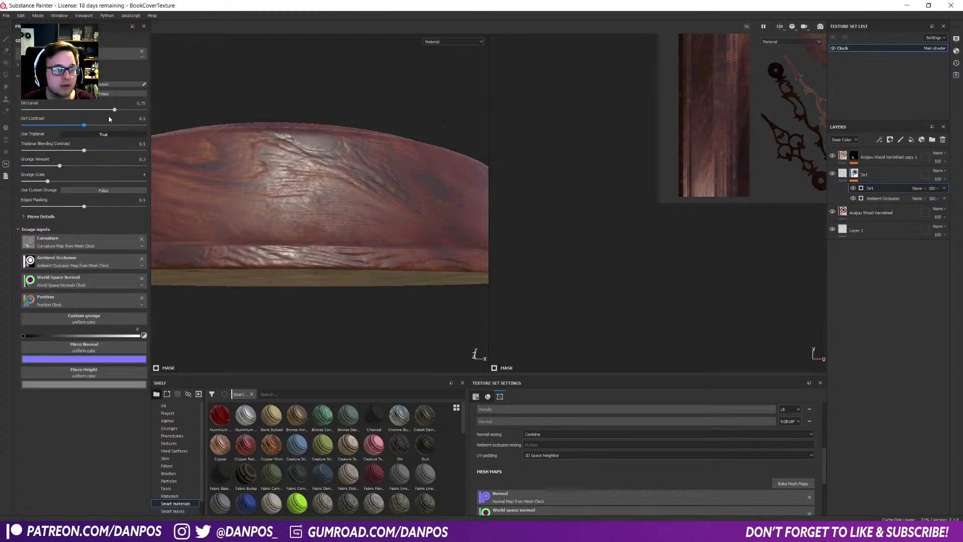
left_click_drag(113, 111, 87, 129)
left_click_drag(59, 166, 32, 183)
left_click_drag(83, 206, 108, 213)
left_click_drag(321, 176, 314, 275, "alt")
left_click_drag(393, 308, 441, 220, "alt")
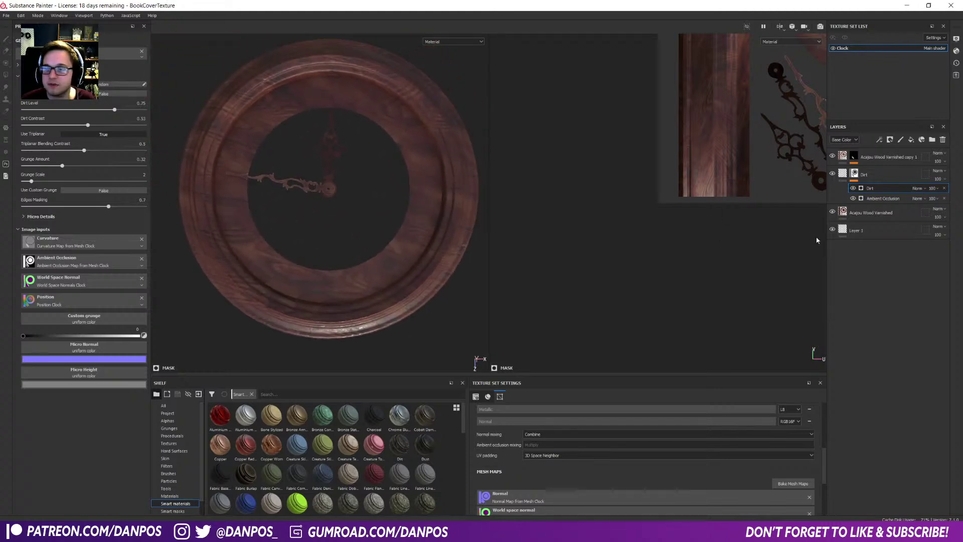
- Group the two Acajou Wood Varnished layers and the Dirt layer into a folder, leaving out Layer 1
left_click(896, 161)
left_click(898, 228, "shift")
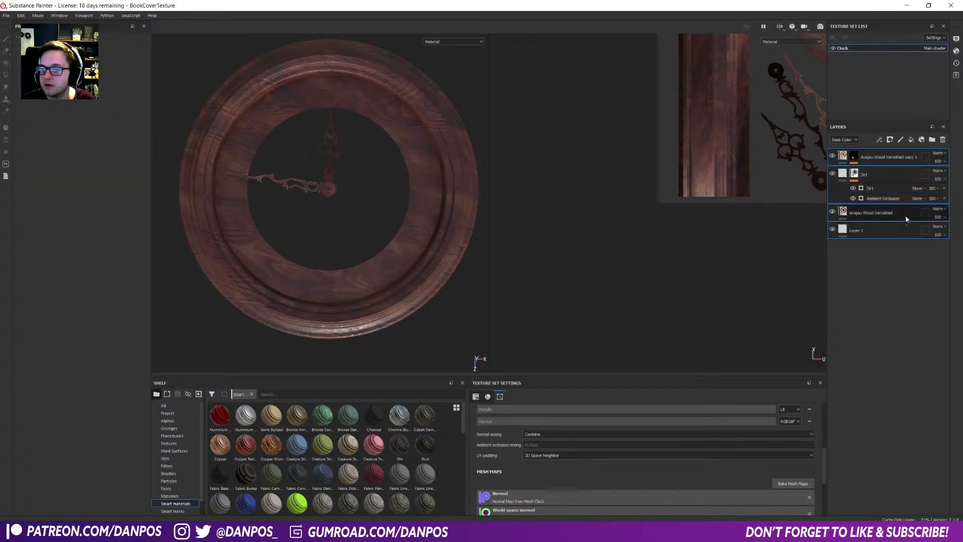
left_click(901, 213)
left_click(901, 156, "shift")
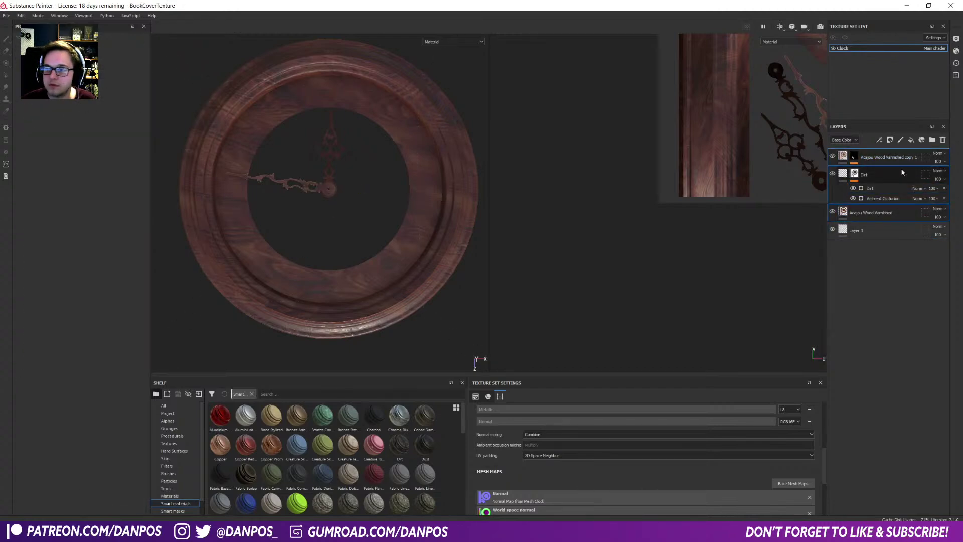
key("ctrl+g")
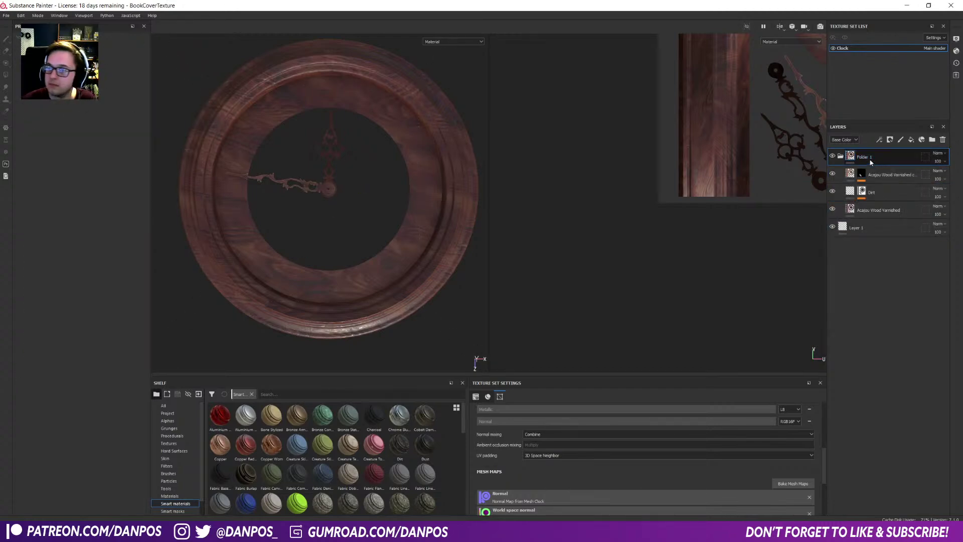
- Rename the new layer folder to WoodFrame
double_click(863, 157)
type("w")
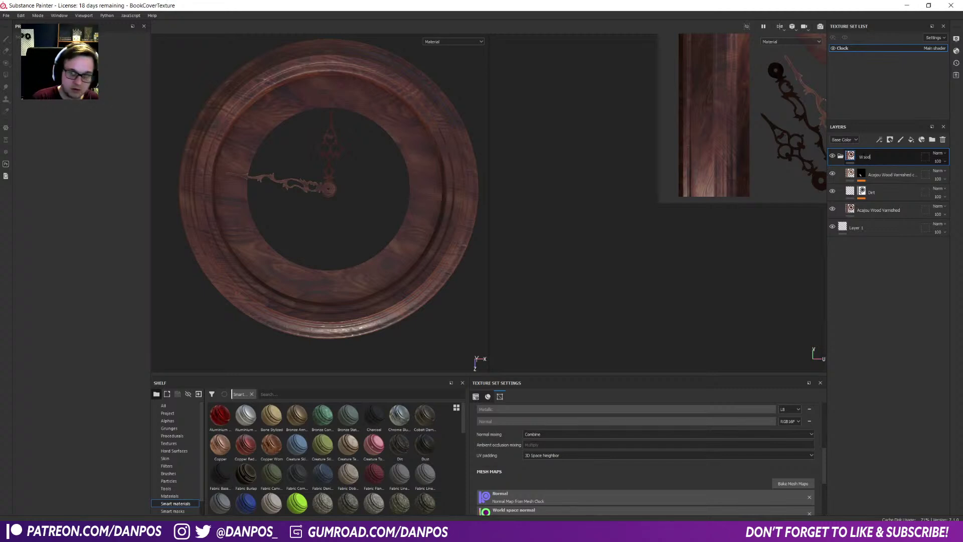
key("Return")
left_click(833, 156)
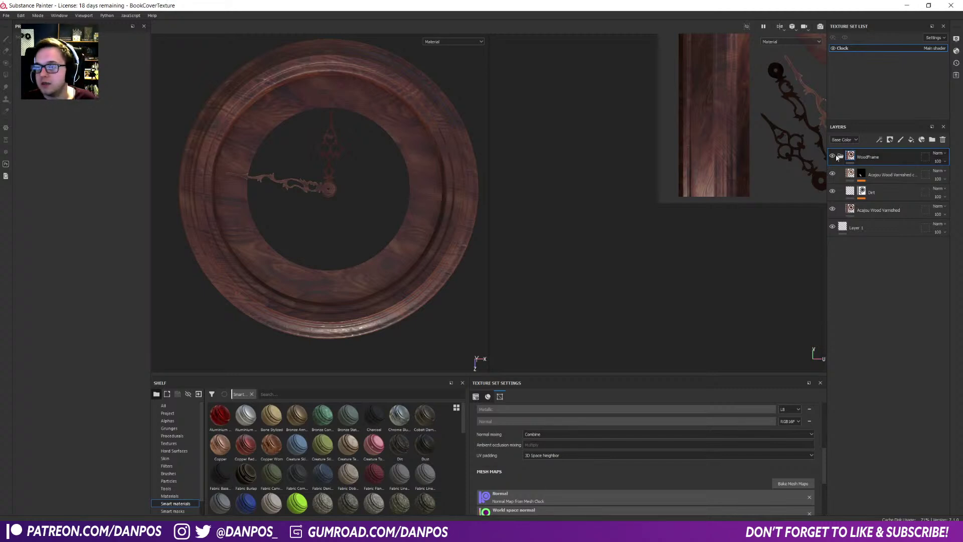
- Collapse the WoodFrame folder and search the smart materials for cast iron and iron, clearing the search text at the end
left_click(841, 157)
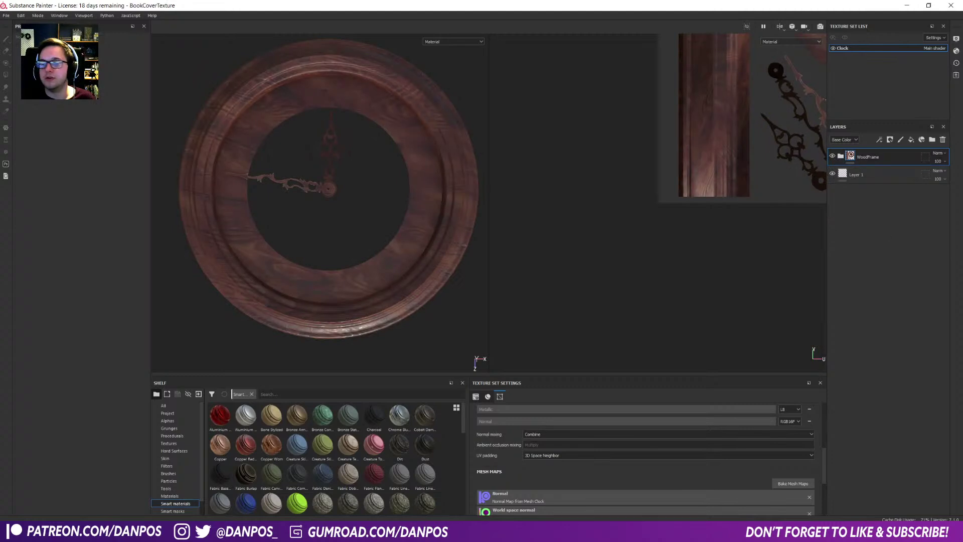
left_click(282, 394)
type("cast i")
type("r")
key("BackSpace")
key("BackSpace")
key("BackSpace")
key("BackSpace")
key("BackSpace")
key("BackSpace")
key("BackSpace")
type("iron")
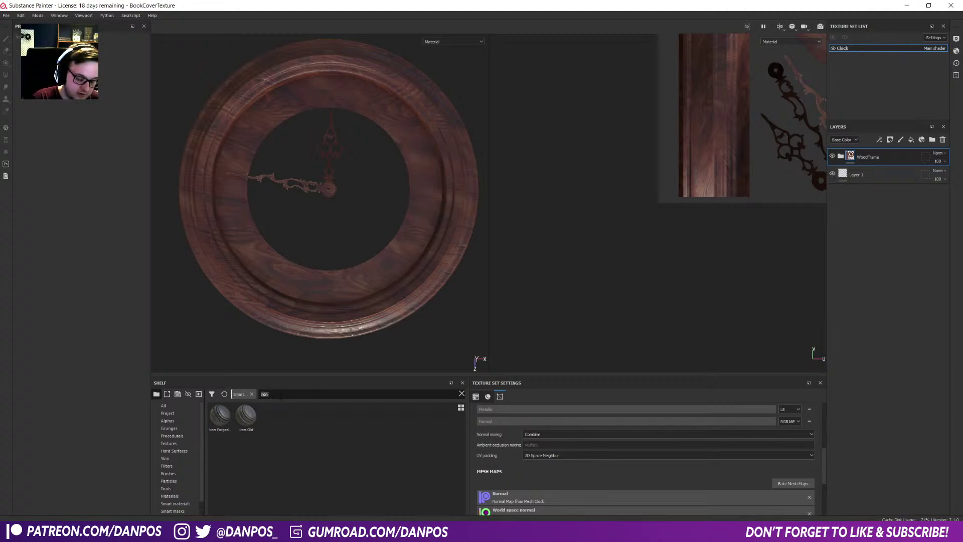
key("BackSpace")
key("BackSpace")
key("BackSpace")
key("BackSpace")
type("cas")
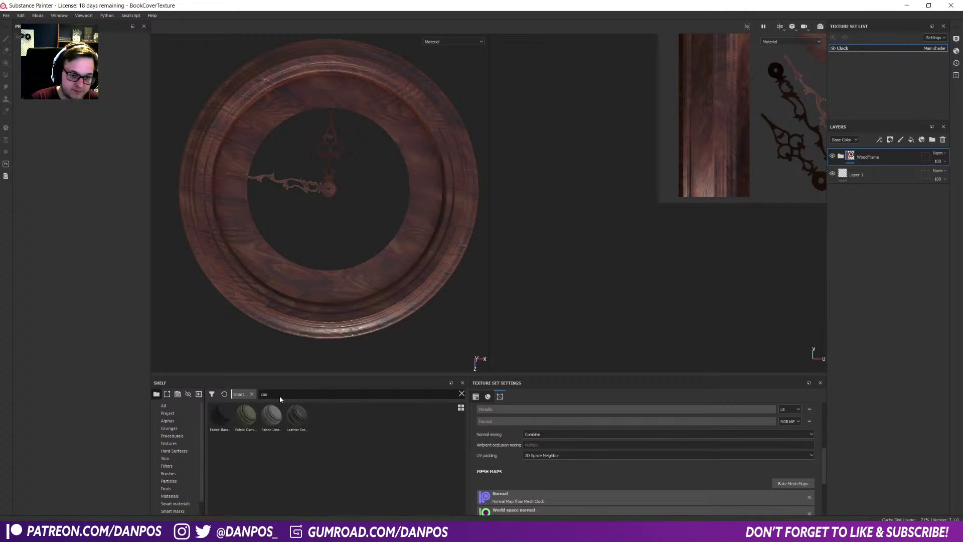
key("BackSpace")
key("BackSpace")
key("BackSpace")
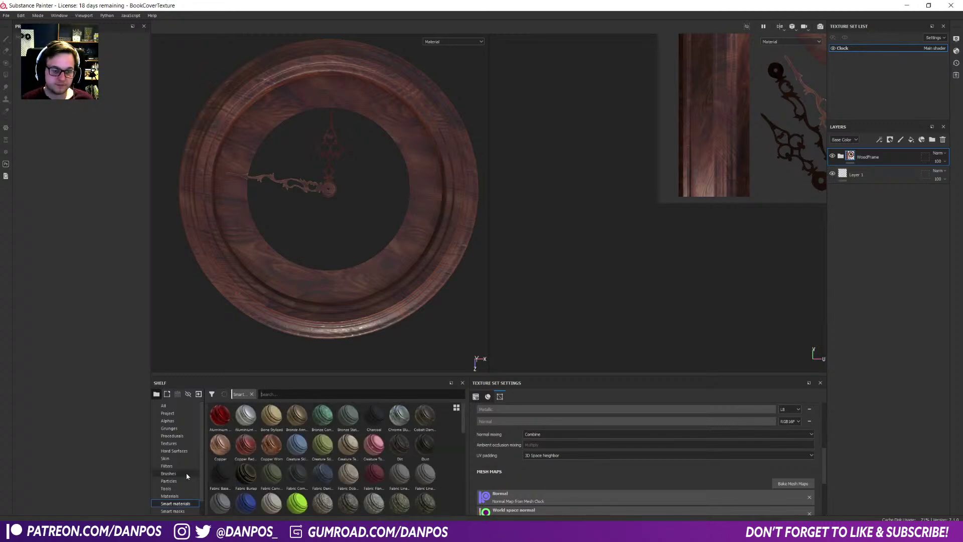
- Search all shelf resources for "cast iron" and apply Black Cast Iron to the clock as a new layer above WoodFrame
left_click(252, 394)
type("cast iron")
left_click_drag(219, 414, 335, 186)
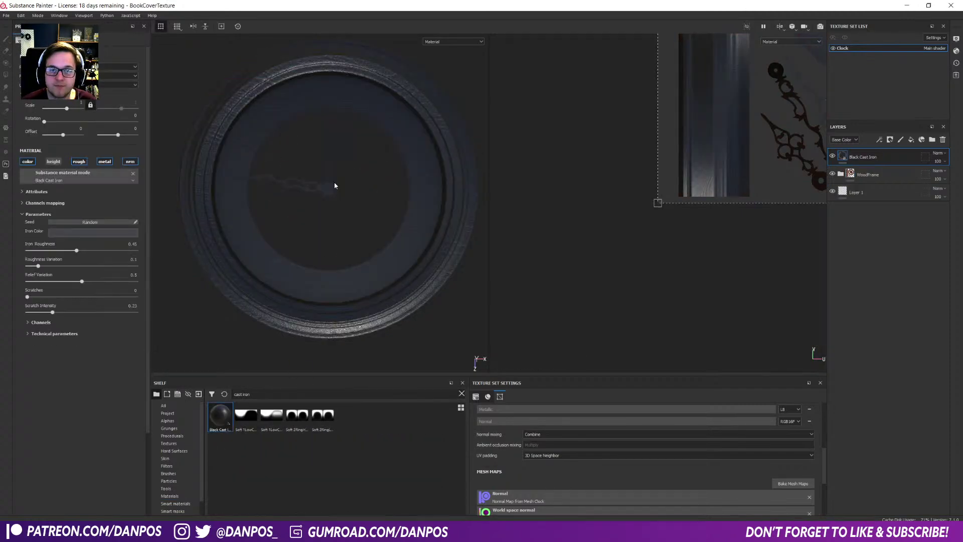
- Add a black mask with a paint effect to the Black Cast Iron layer
left_click(889, 140)
left_click(905, 161)
key("1")
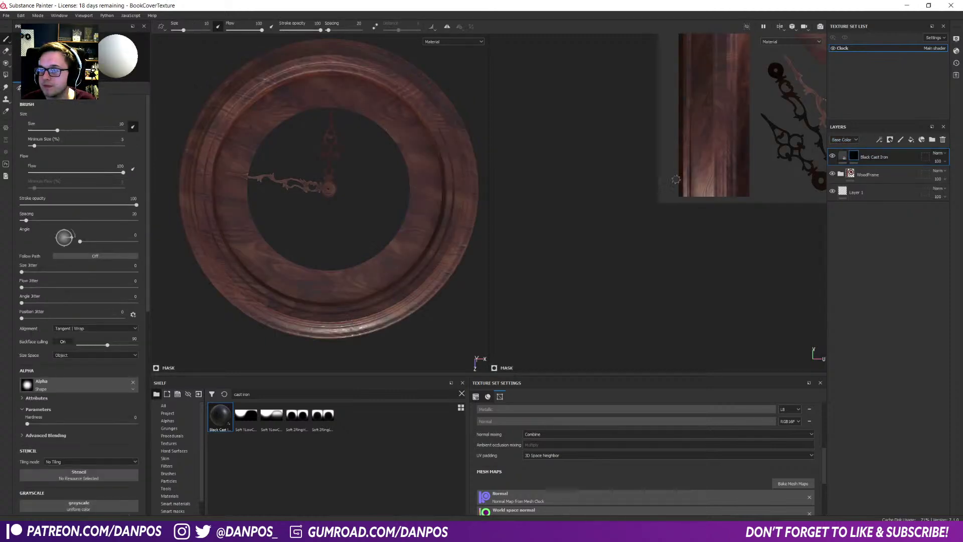
scroll(446, 175, "up", 3)
middle_click_drag(318, 189, 447, 240)
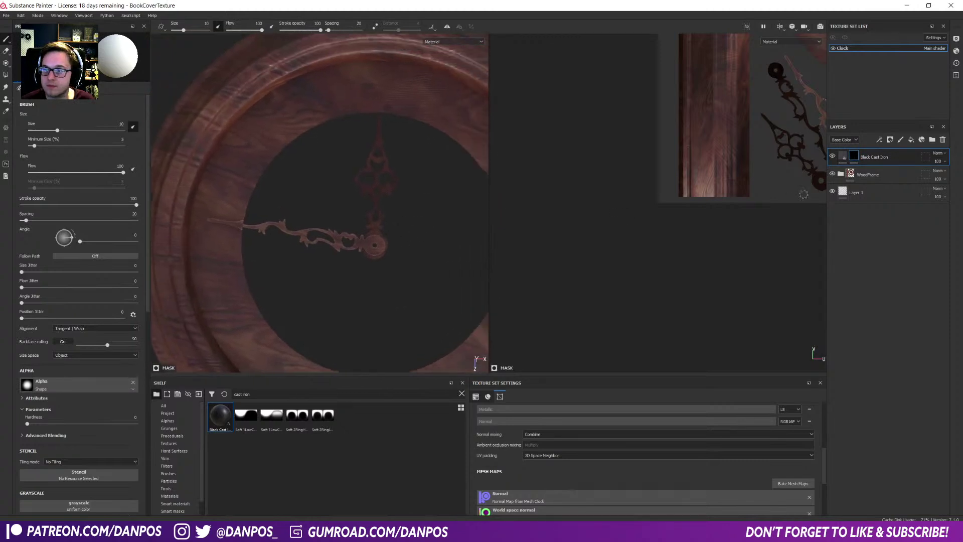
left_click(878, 140)
left_click(905, 162)
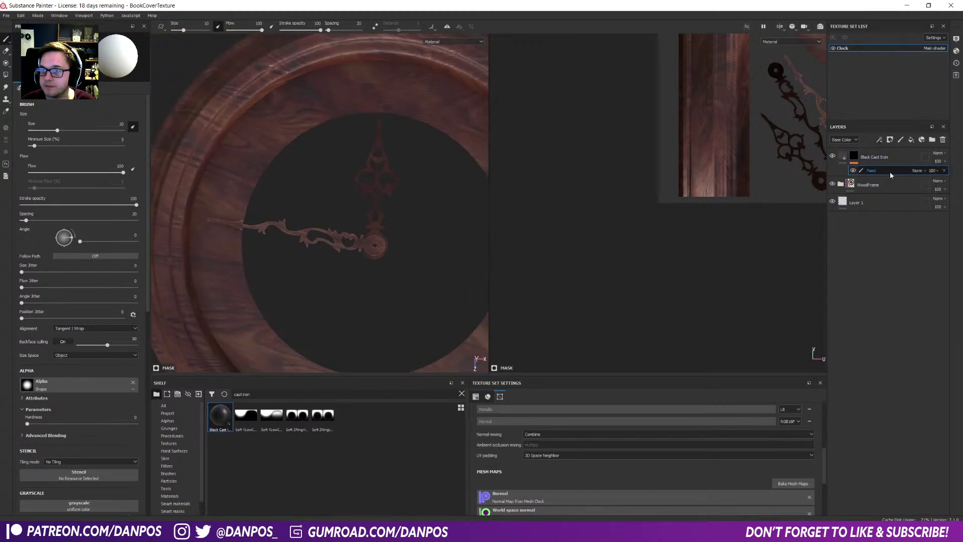
- Reveal the cast iron on the clock hands by filling their mesh in the layer's mask with Polygon Fill
key("4")
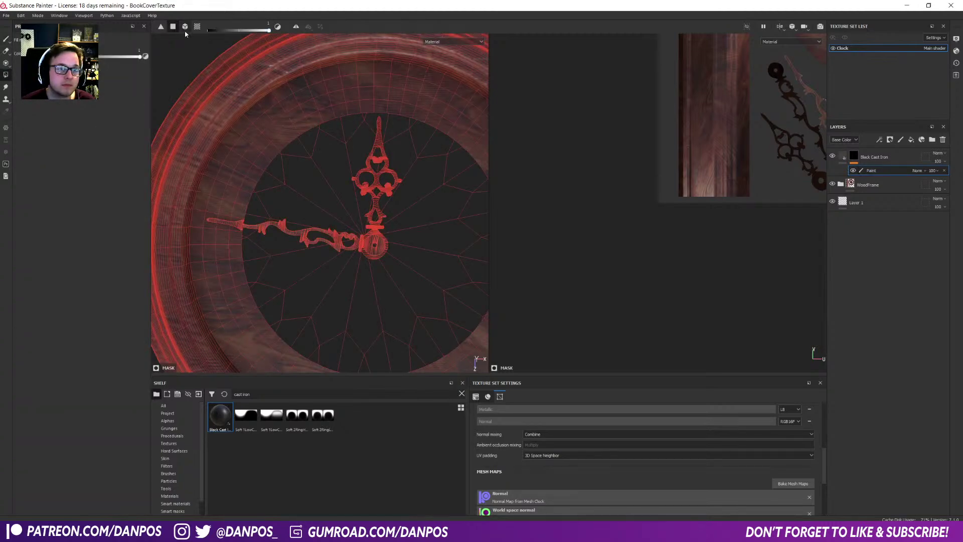
scroll(370, 261, "up", 1)
scroll(370, 261, "up", 5)
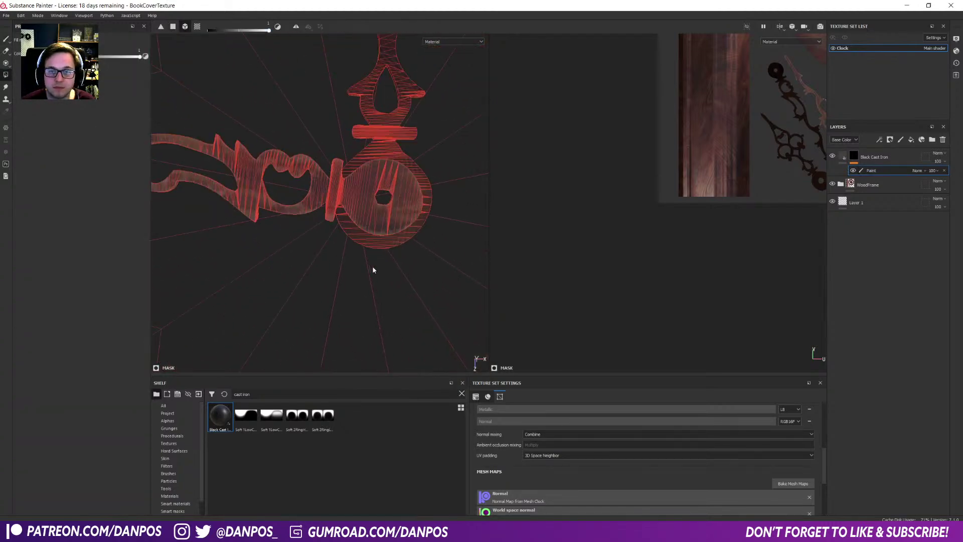
left_click(370, 211)
scroll(373, 236, "down", 8)
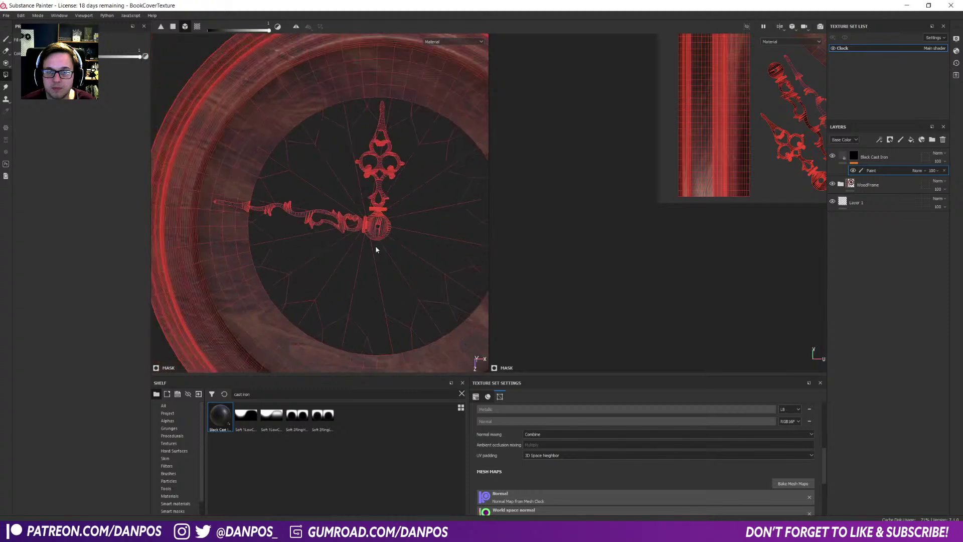
- Add a black mask with a paint effect to the WoodFrame folder
left_click(882, 188)
left_click(890, 140)
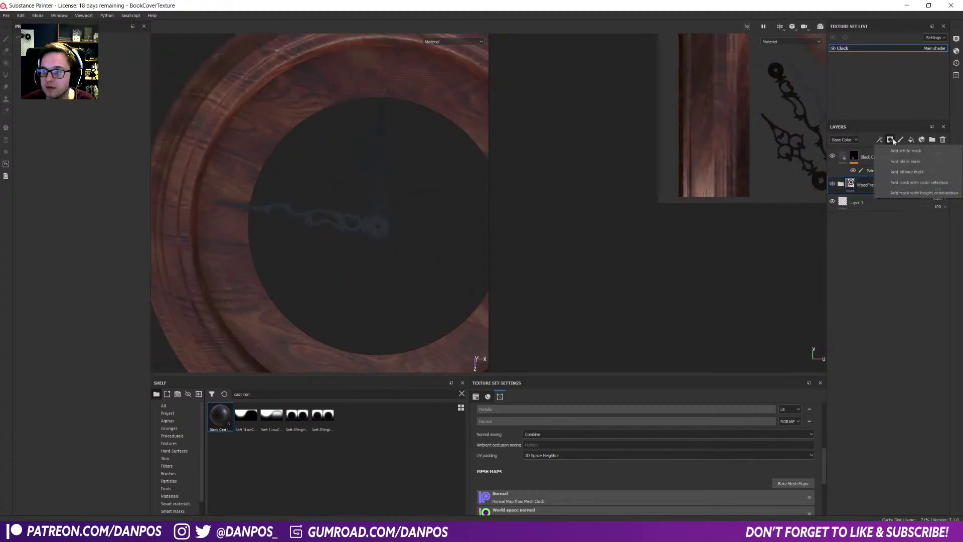
left_click(908, 161)
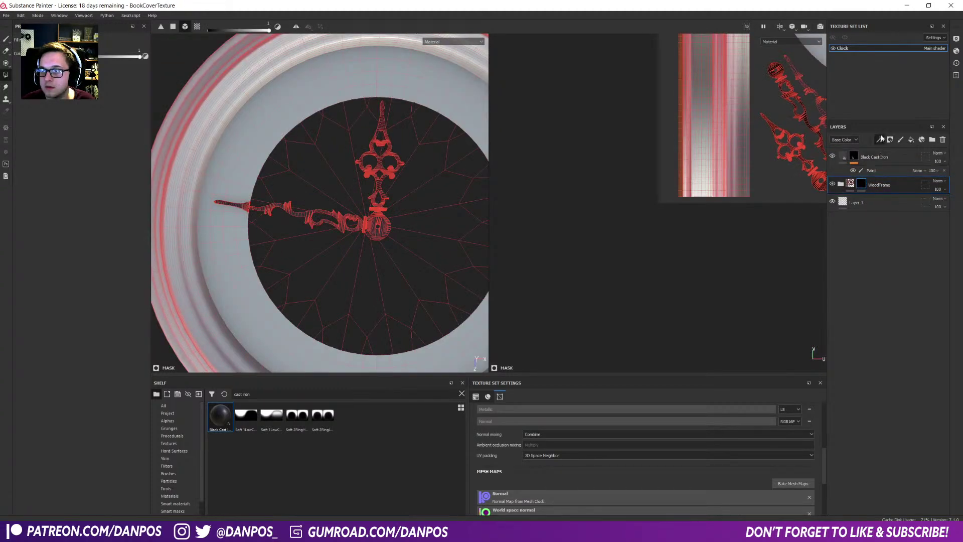
left_click(879, 140)
left_click(900, 161)
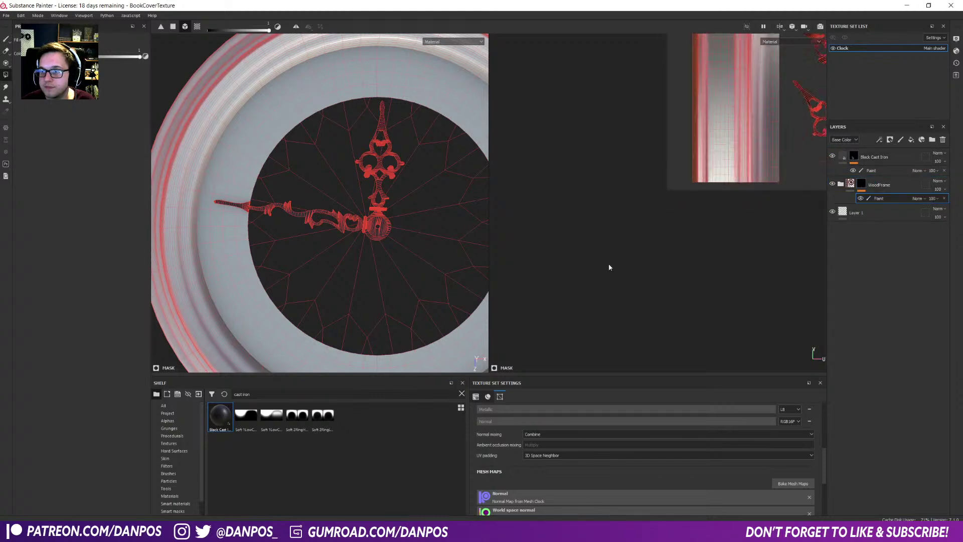
- Fill only the outer frame mesh in the WoodFrame mask, leaving the clock face unfilled, and return to the Paint tool
scroll(451, 280, "up", 4)
scroll(445, 285, "down", 5)
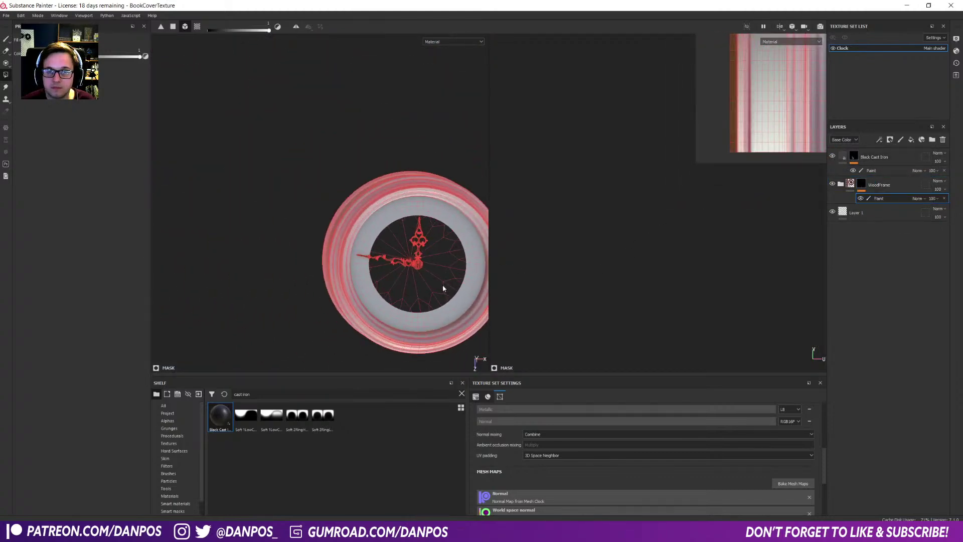
middle_click_drag(450, 272, 419, 244)
scroll(451, 268, "up", 4)
left_click(6, 39)
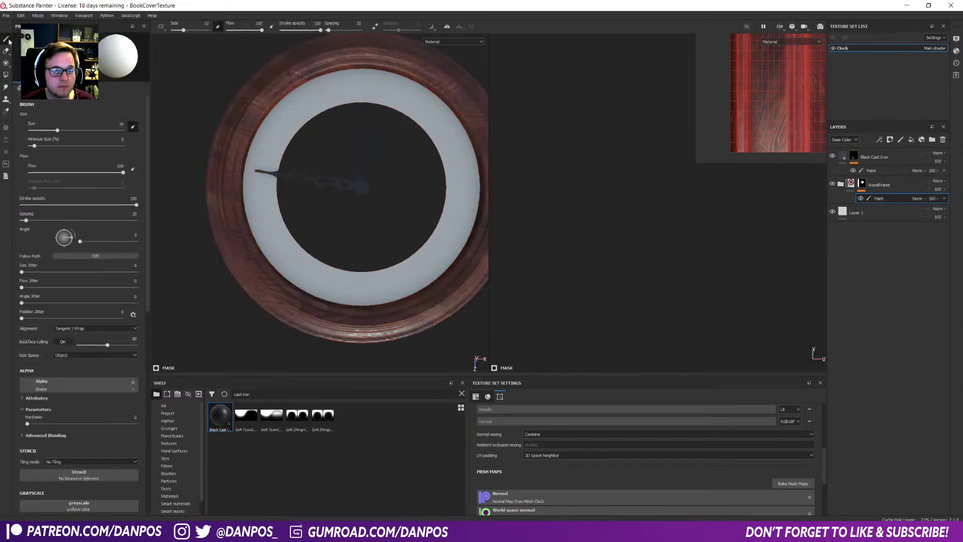
- Examine the masked wood frame, iron hands and blank clock face from several angles and distances
mouse_move(381, 250)
left_mouse_down("alt")
mouse_move(374, 161)
mouse_move(372, 201)
left_mouse_up("alt")
scroll(370, 209, "up", 4)
left_click_drag(306, 138, 315, 194, "alt")
middle_click_drag(344, 249, 365, 200, "alt")
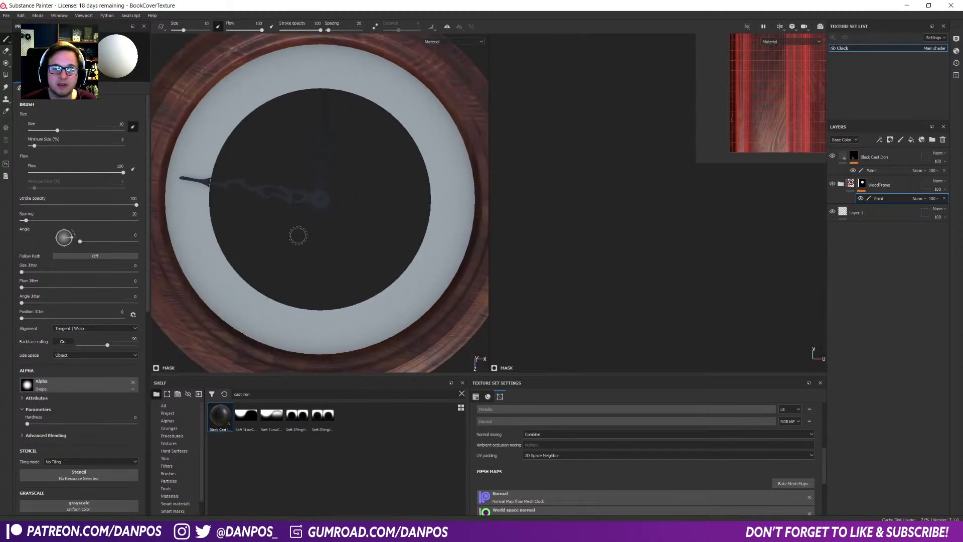
scroll(298, 235, "down", 2)
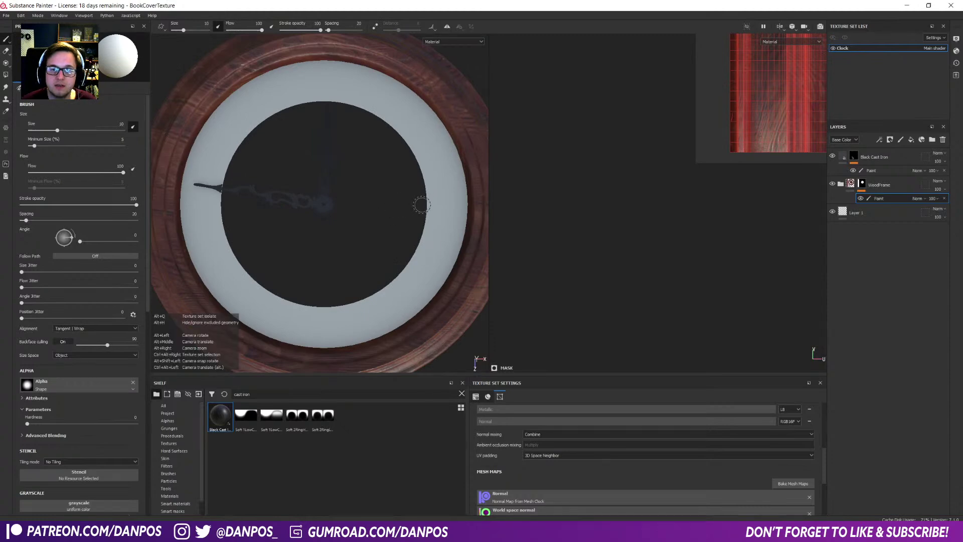
scroll(421, 204, "up", 3)
scroll(423, 226, "down", 5)
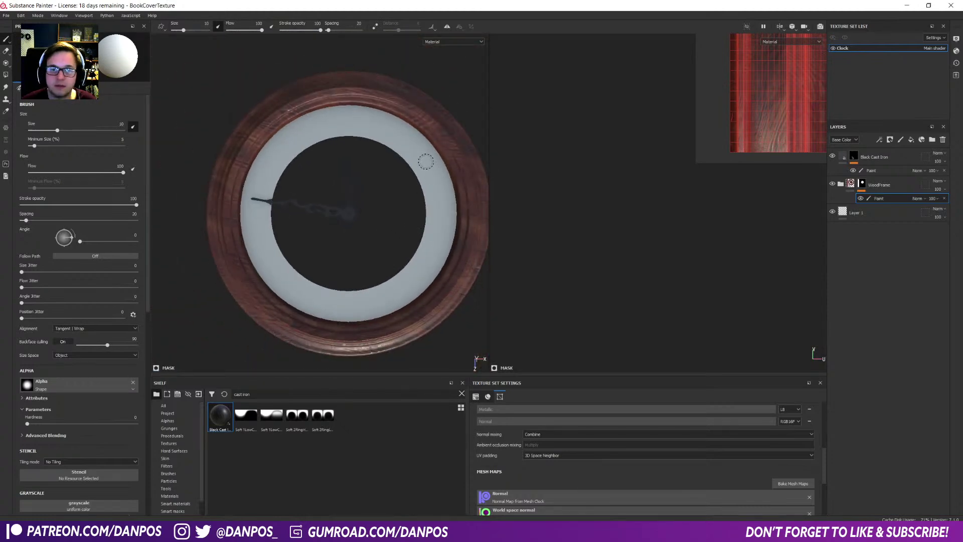
middle_click_drag(356, 221, 332, 212, "alt")
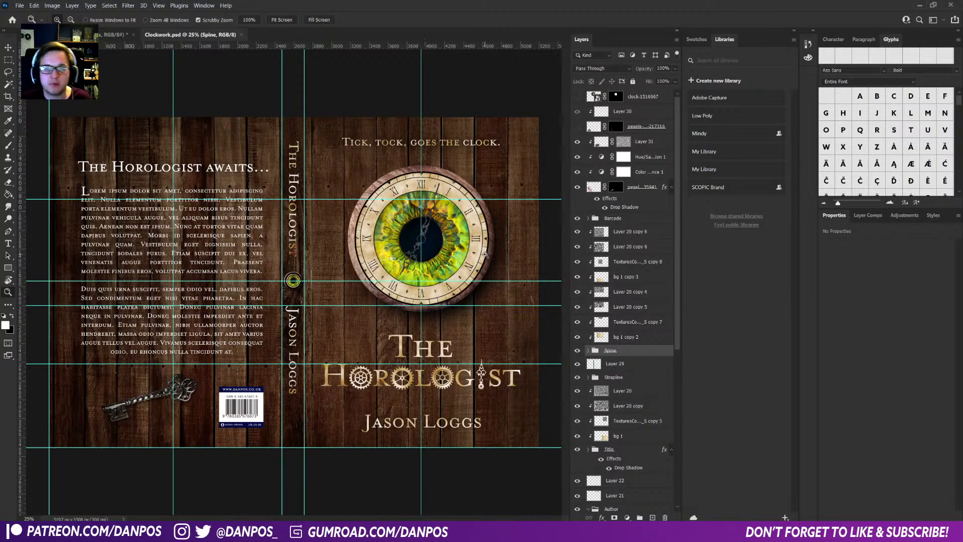
- Switch to Clockwork.psd in Photoshop and zoom in to 50% on the front-cover clock
key("p")
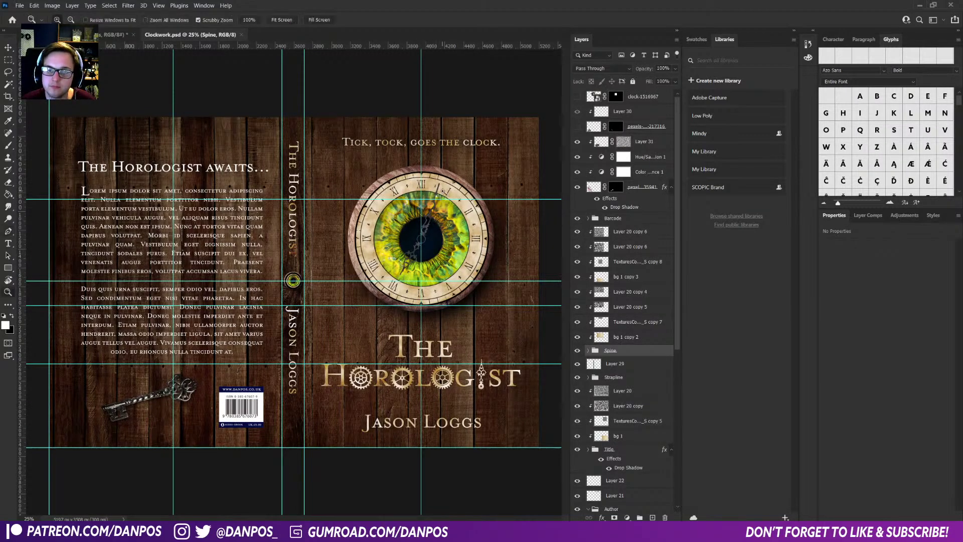
key("z")
left_click(442, 190)
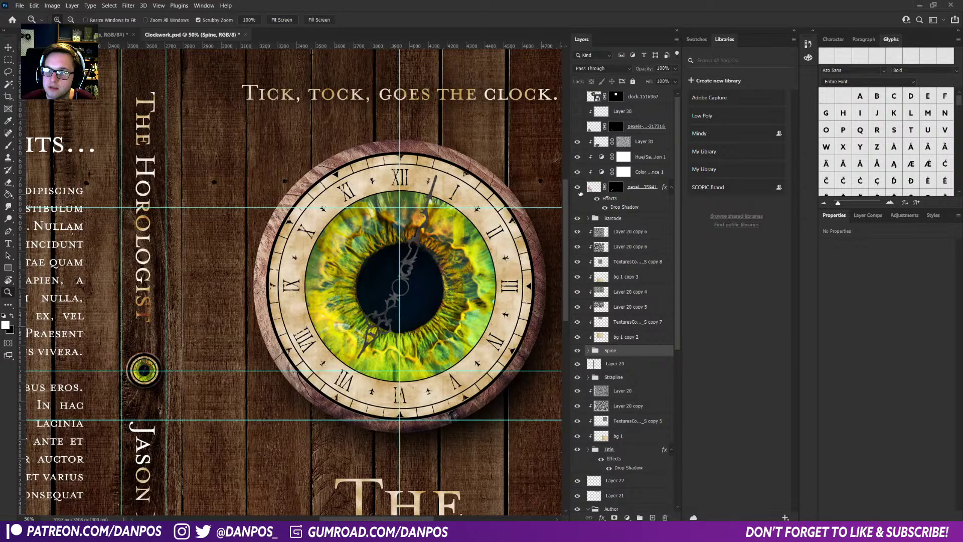
- Select the clock face's texture layer from the artwork and check the Numbers group by toggling its visibility
key("v")
left_click(481, 201, "ctrl")
scroll(611, 391, "down", 1)
scroll(612, 393, "down", 3)
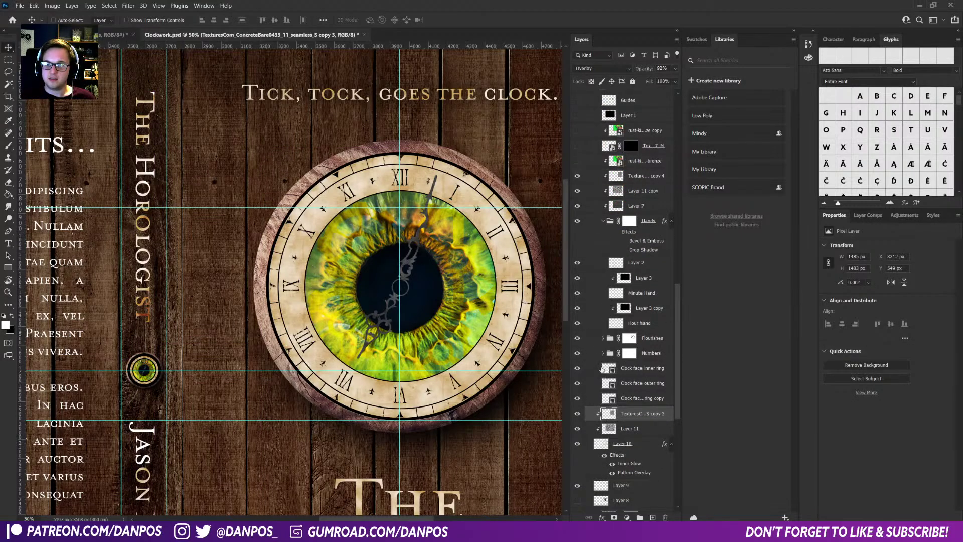
left_click(576, 353)
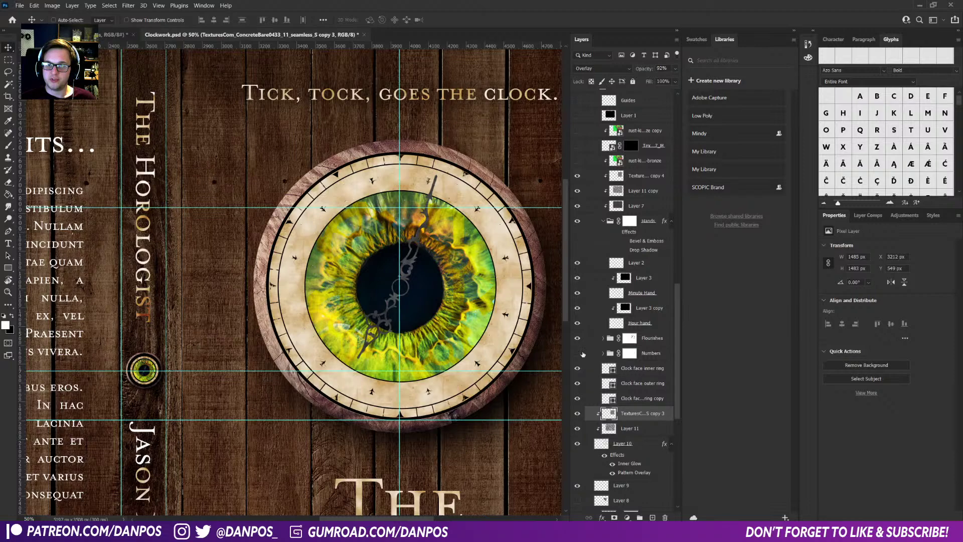
scroll(596, 356, "up", 3)
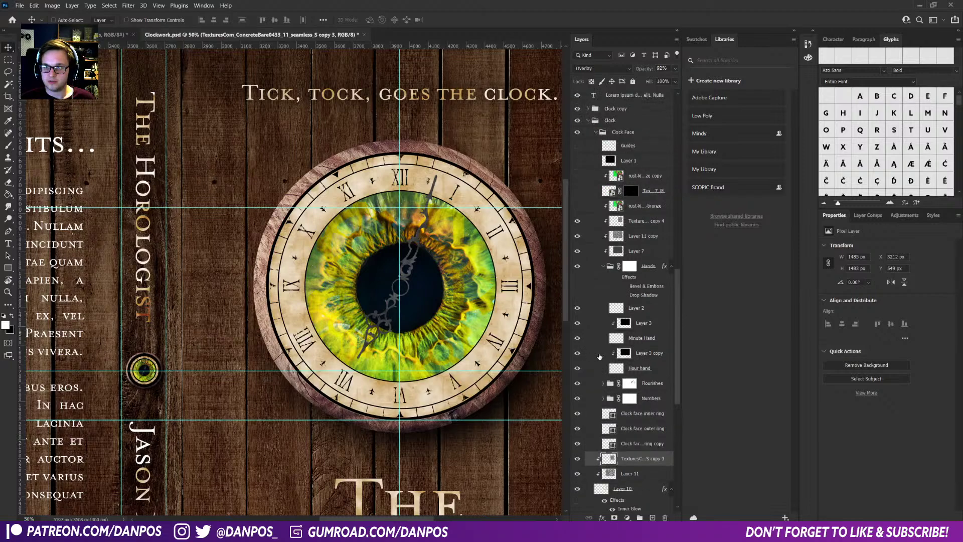
- Select the Clock Face group, toggle the Clock Face and Clock groups' visibility to check their contents, and collapse Clock Face
left_click(624, 147)
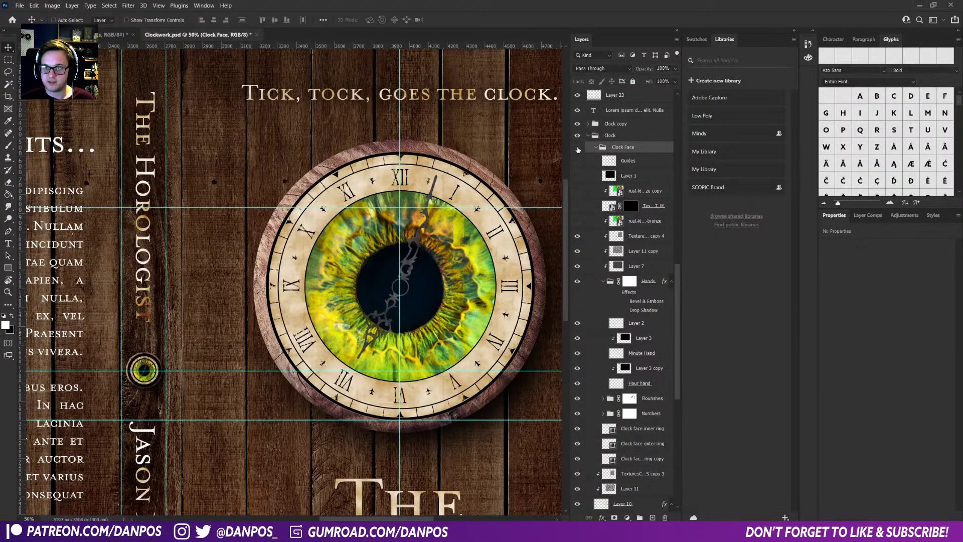
left_click(577, 148)
left_click(577, 147)
left_click(577, 136)
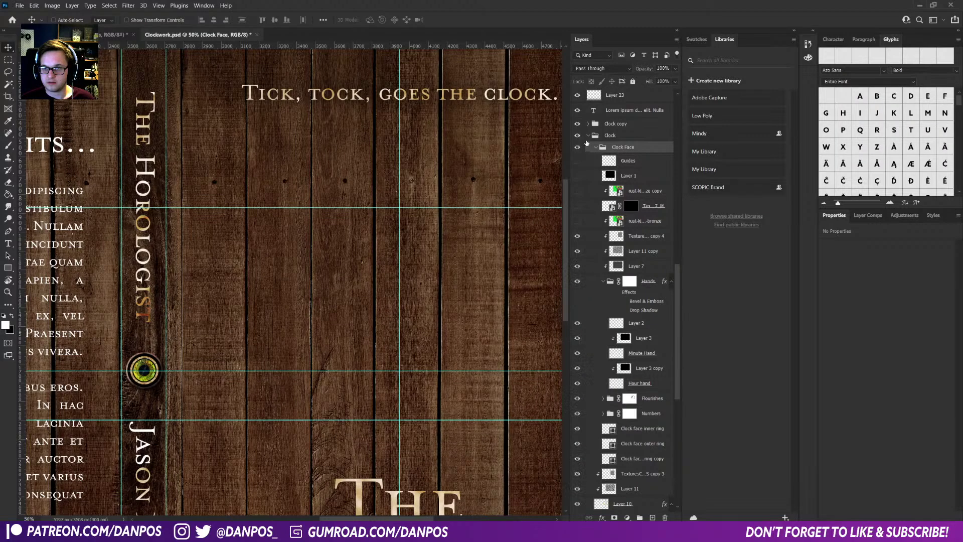
left_click(595, 147)
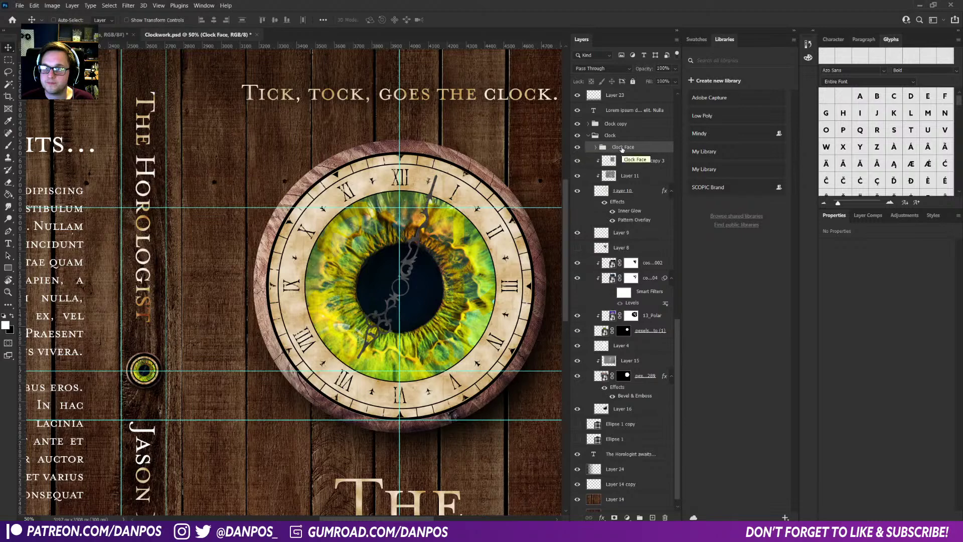
- Review the commands available for the Clock Face group, recheck its visibility and look through the surrounding layers
right_click(621, 150)
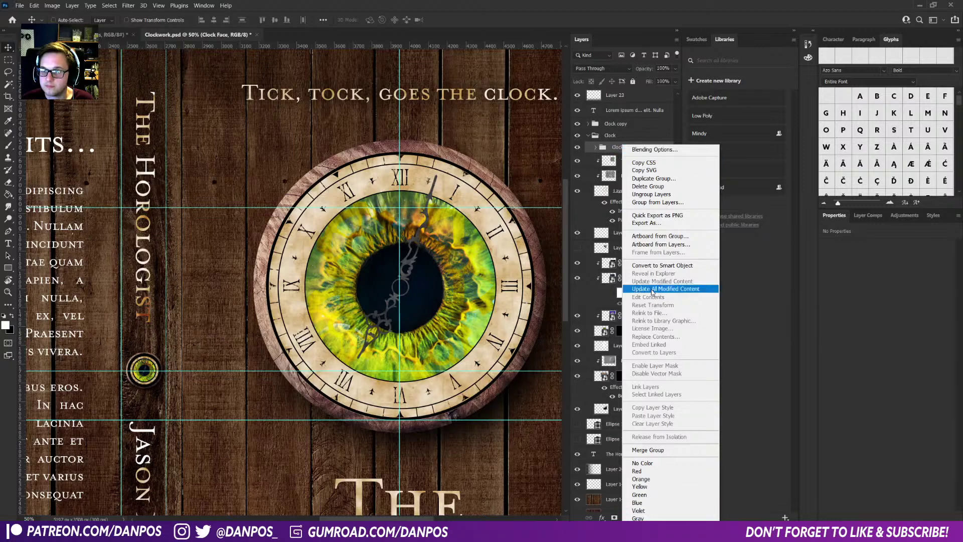
left_click(746, 285)
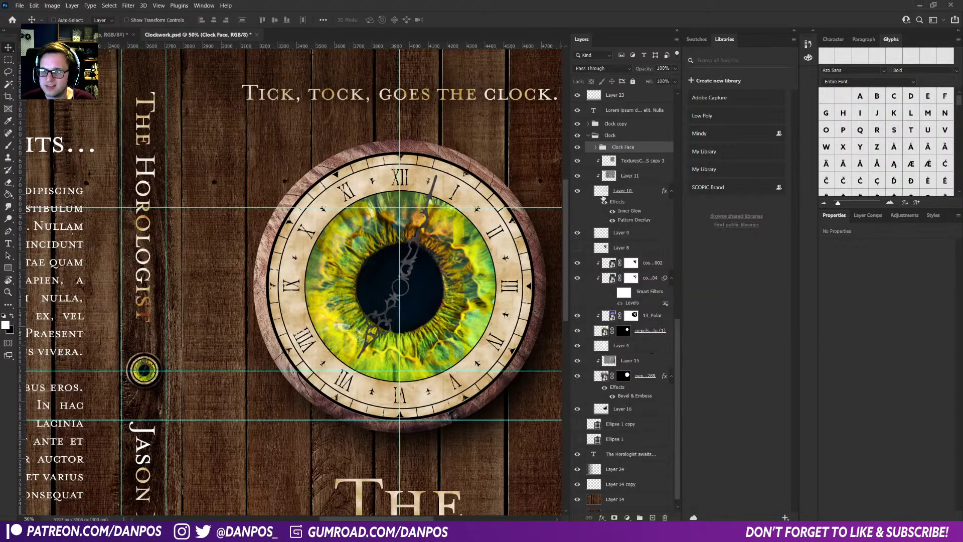
scroll(616, 286, "down", 1)
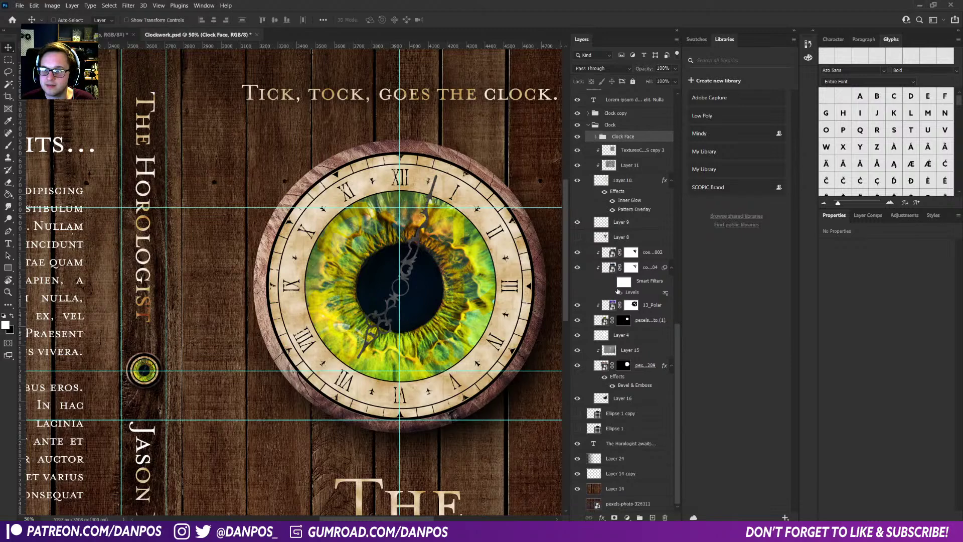
scroll(600, 366, "up", 4)
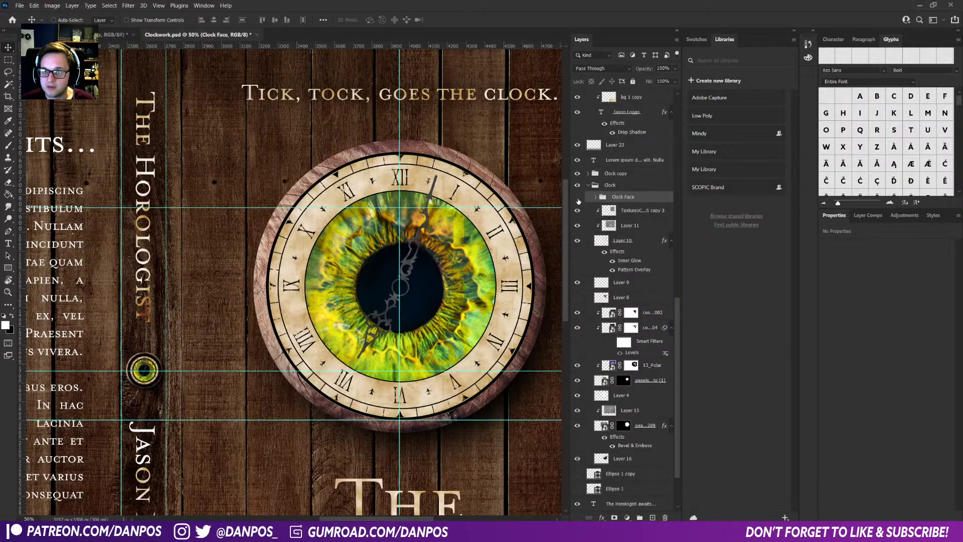
left_click(577, 196)
left_click(577, 197)
right_click(638, 200)
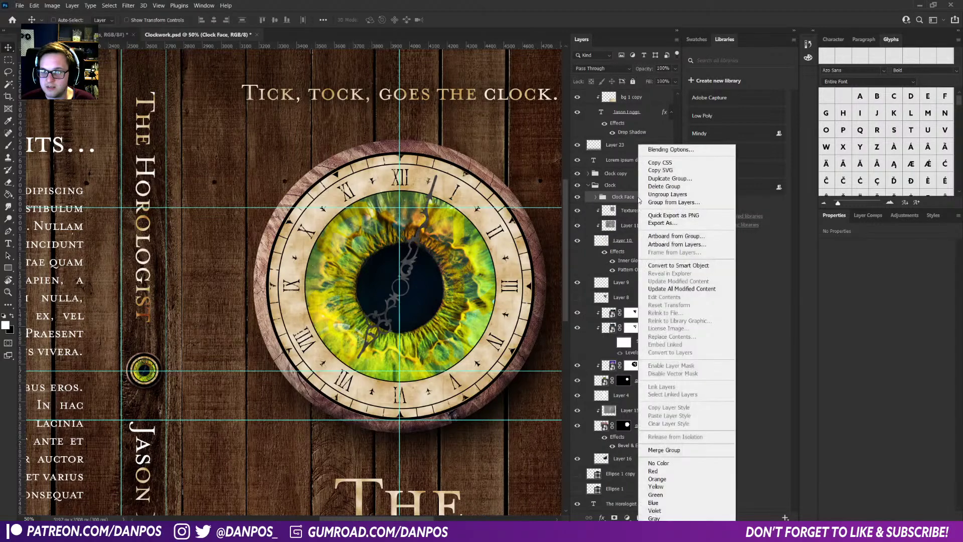
left_click(635, 201)
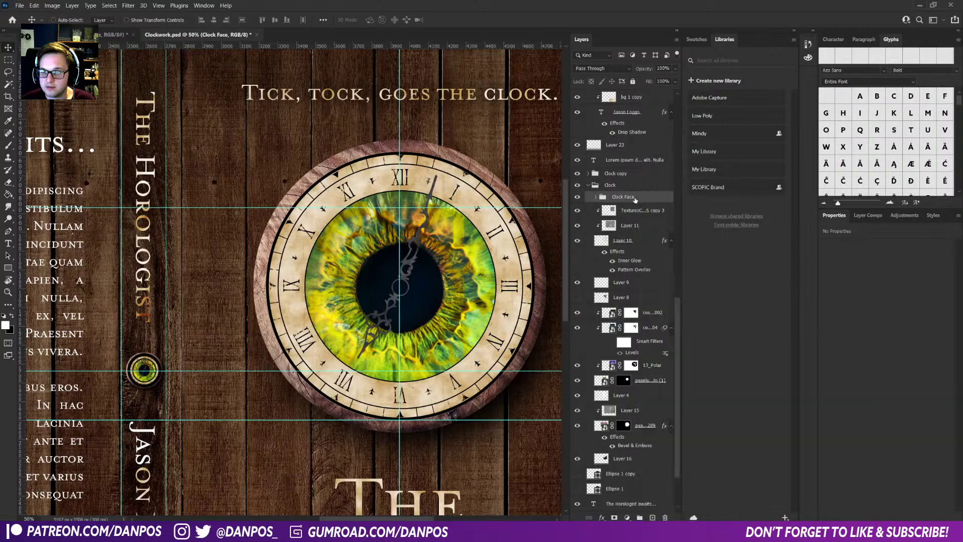
scroll(604, 185, "up", 3)
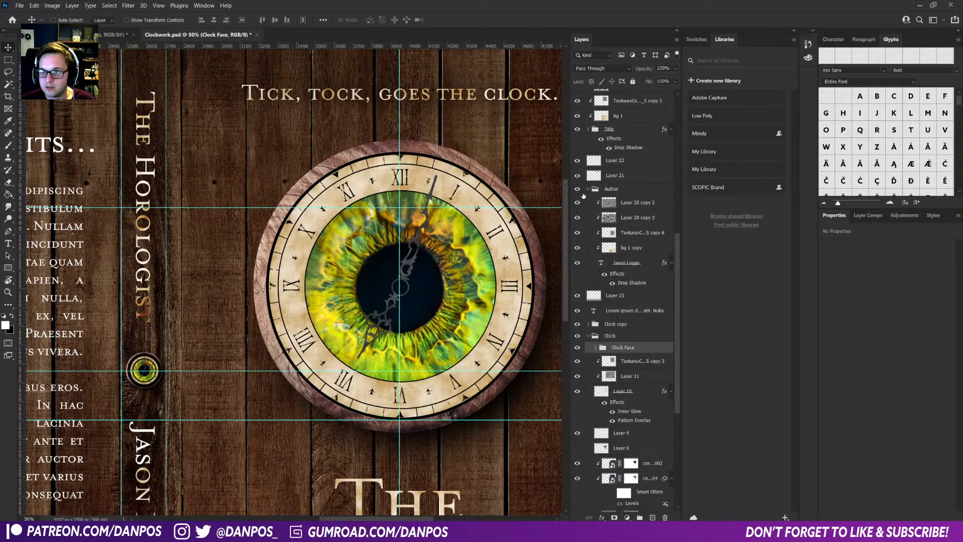
- Collapse the Author group and hide the cover's text, spine, title and wooden background layers surrounding the clock artwork
left_click(589, 189)
scroll(590, 182, "up", 2)
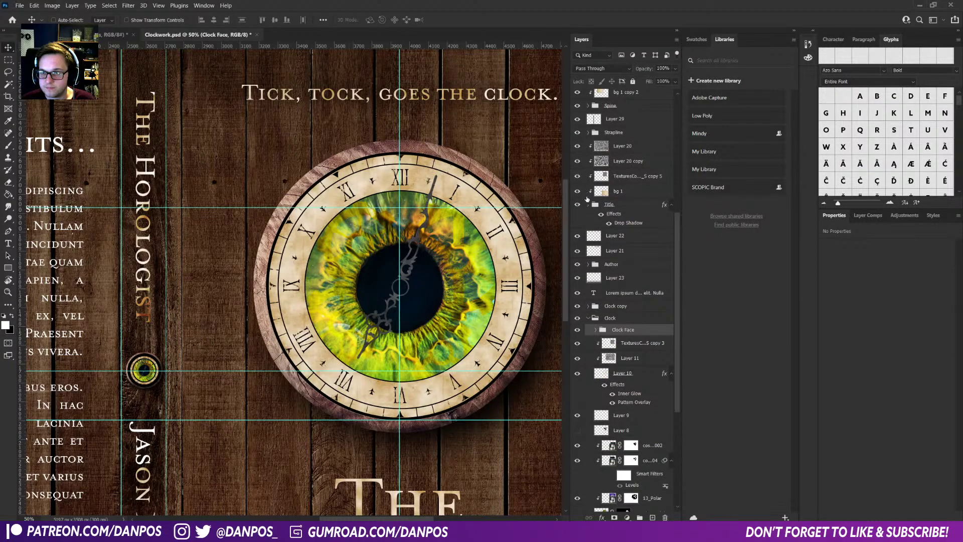
scroll(587, 198, "up", 5)
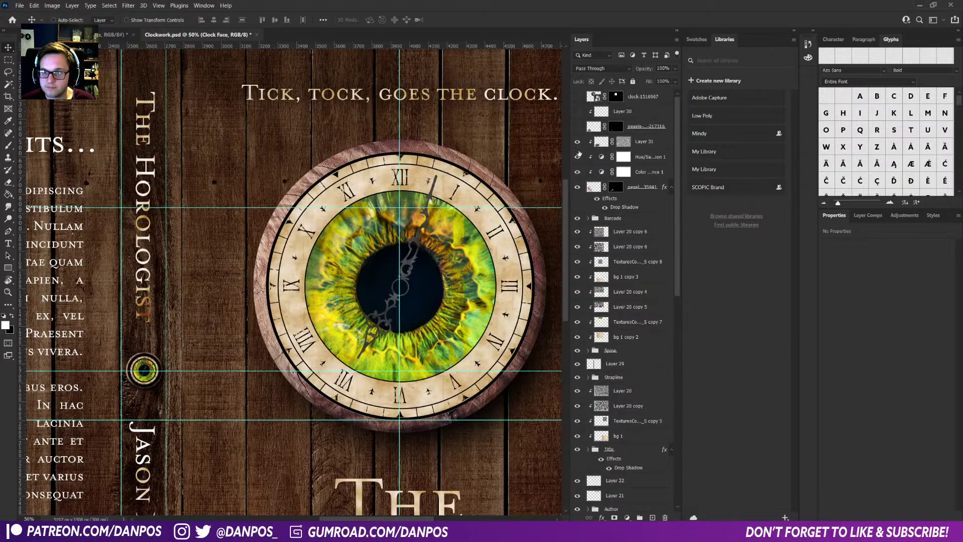
scroll(579, 226, "down", 3)
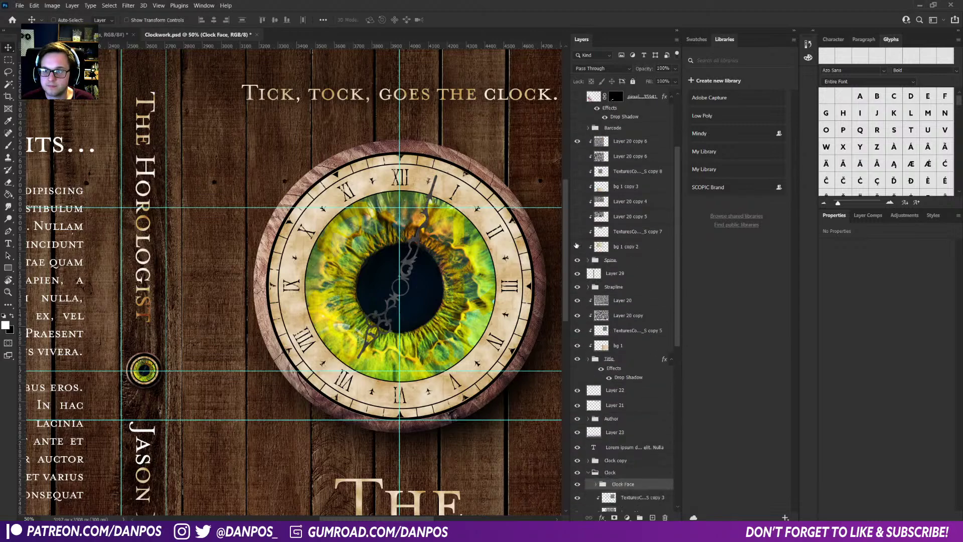
scroll(576, 244, "down", 1)
left_click_drag(578, 184, 579, 479)
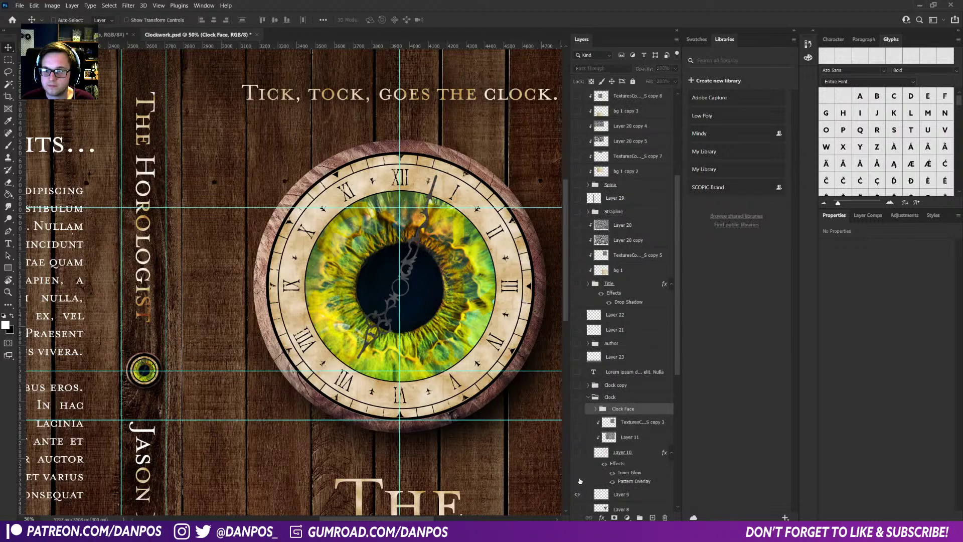
scroll(583, 361, "down", 5)
scroll(584, 361, "down", 3)
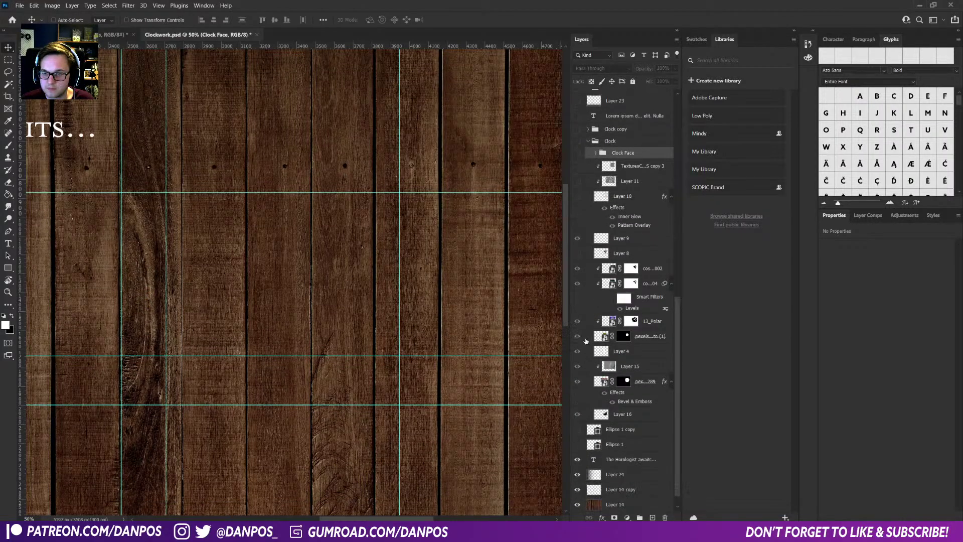
left_click_drag(575, 453, 577, 488)
scroll(579, 315, "up", 5)
- Show the Clock Face group, move it out of and above the Clock group, and hide the Clock group
left_click(577, 317)
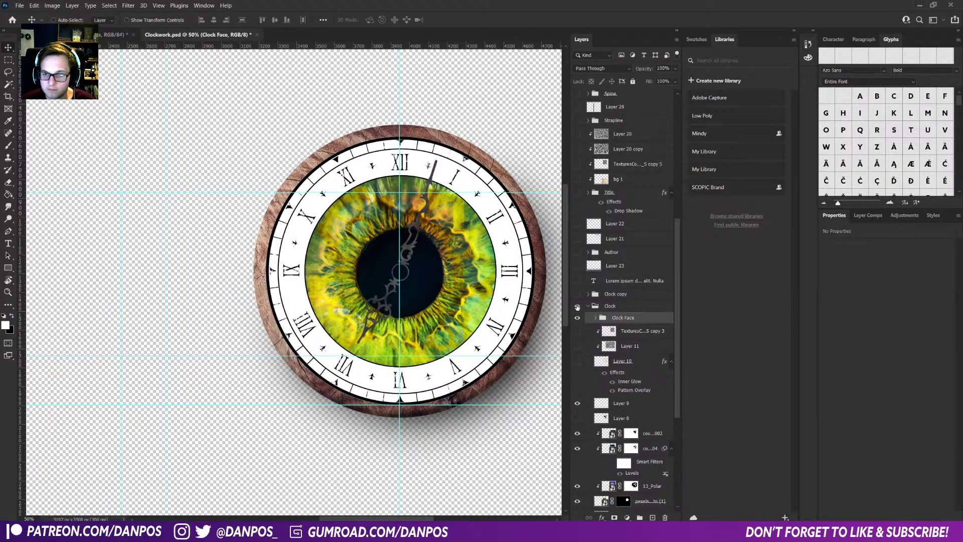
mouse_move(585, 317)
left_mouse_down()
mouse_move(592, 300)
mouse_move(593, 312)
left_mouse_up()
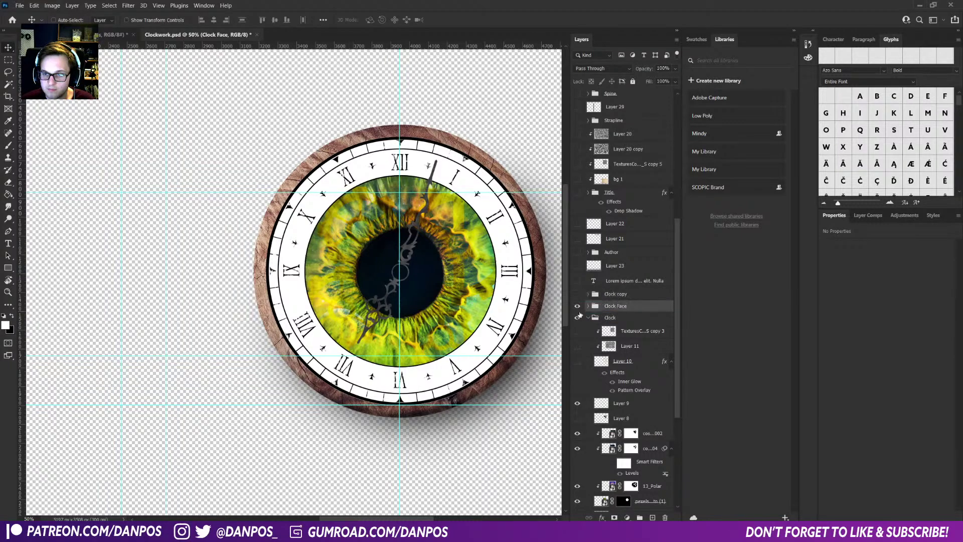
left_click(577, 317)
key("z")
left_click(419, 295, "alt")
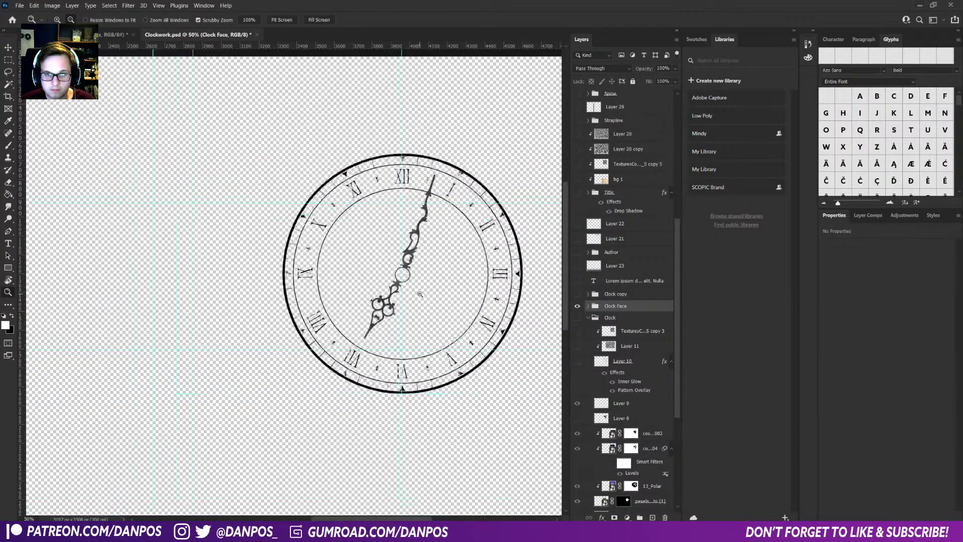
- Expand the Clock Face group and hide its Hands subgroup, leaving the numerals, flourishes and rings shown
scroll(602, 319, "down", 3)
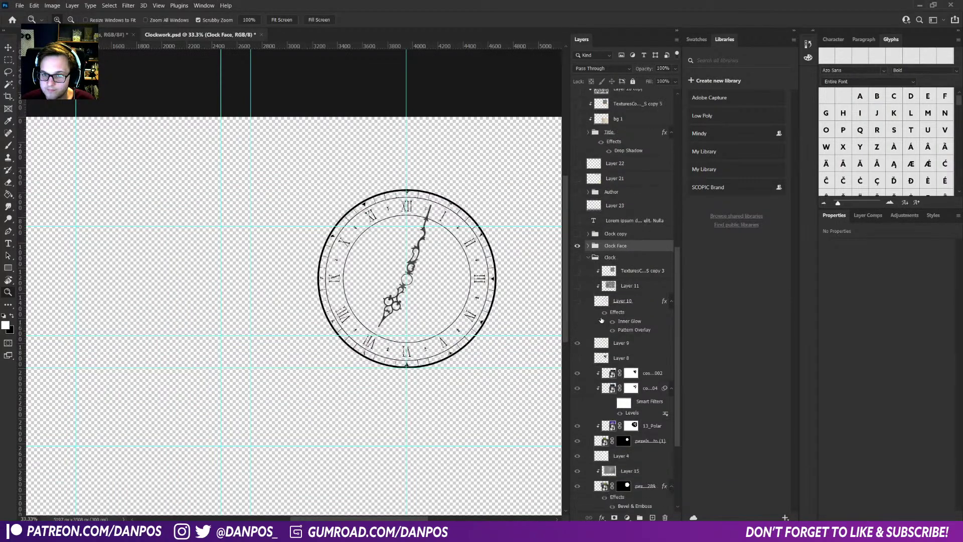
scroll(592, 226, "down", 1)
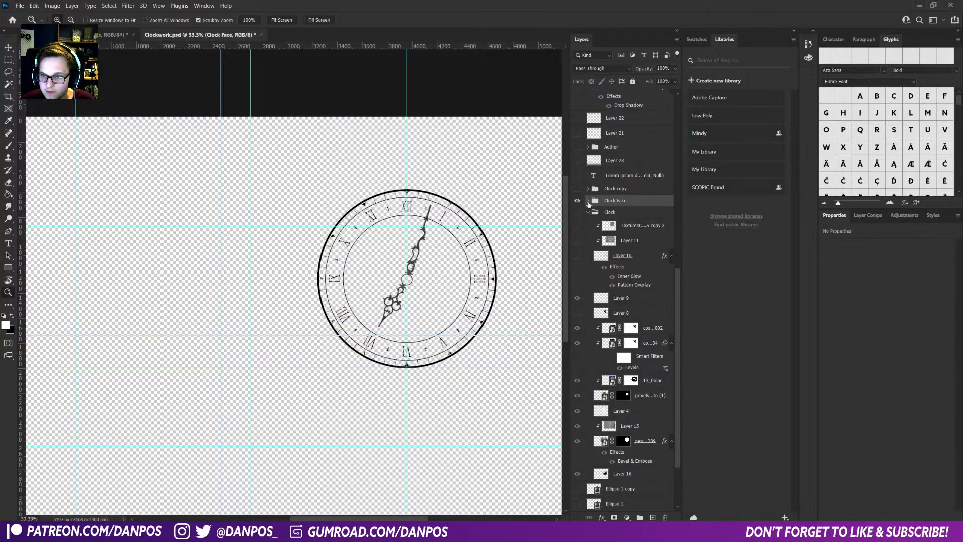
left_click(588, 201)
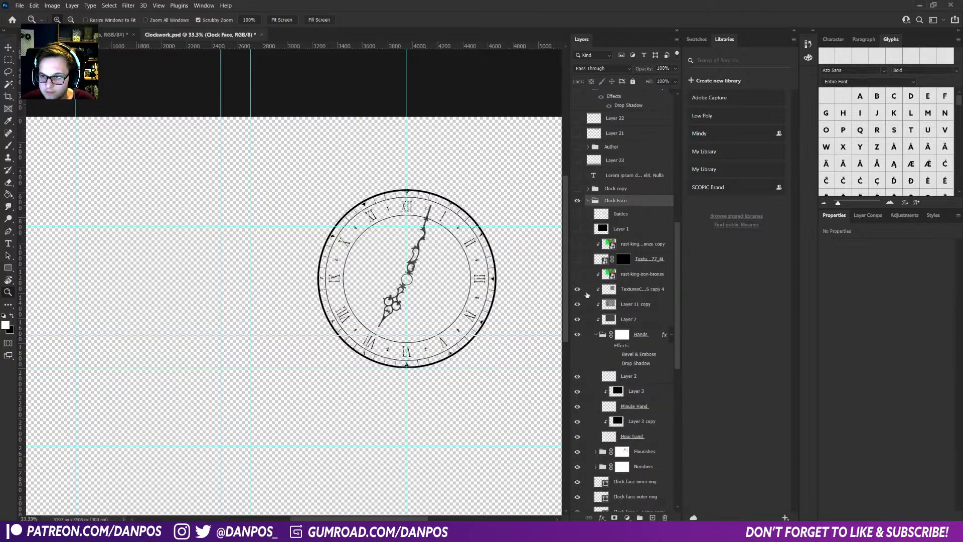
left_click(577, 334)
key("v")
scroll(406, 281, "down", 1)
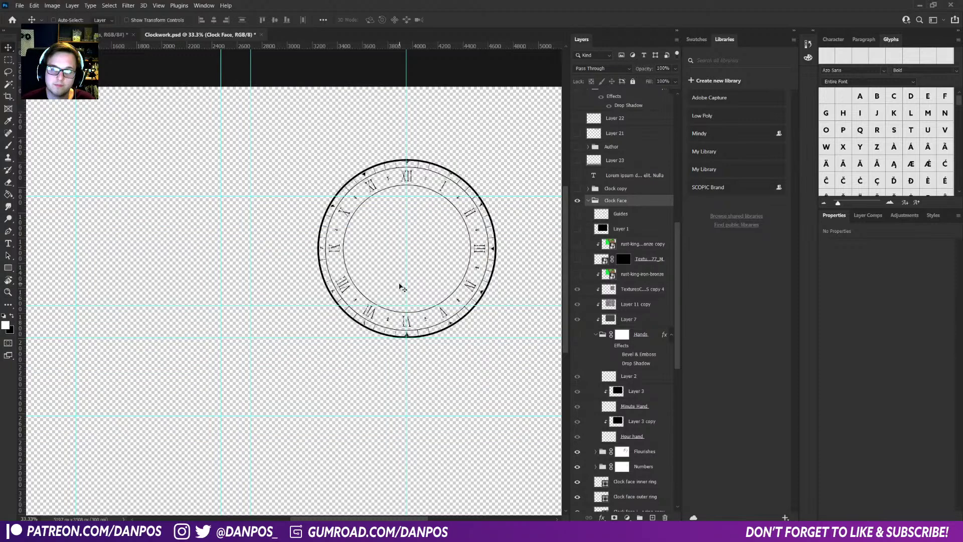
- Scale the Clock Face group up to about 221% and move it to the middle of the canvas
key("z")
left_click(402, 278, "alt")
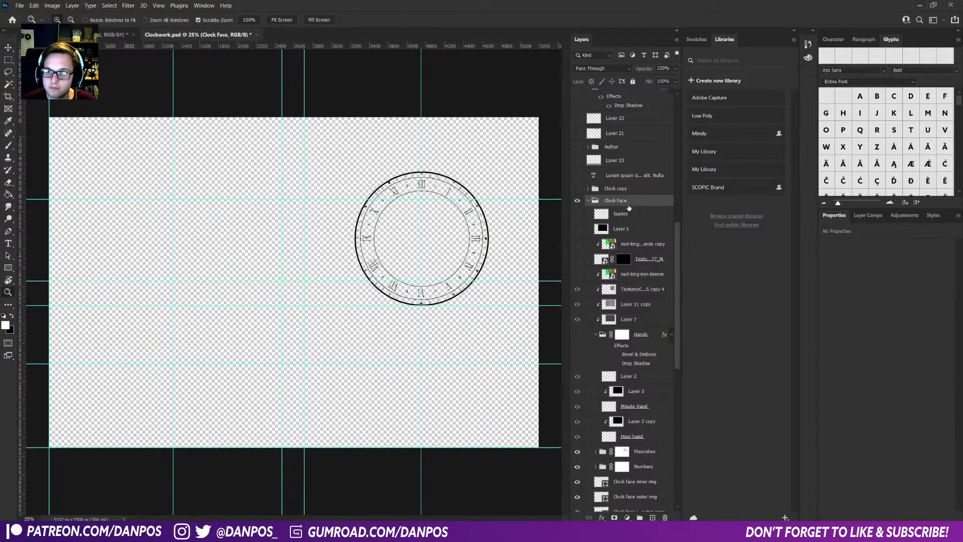
key("ctrl+t")
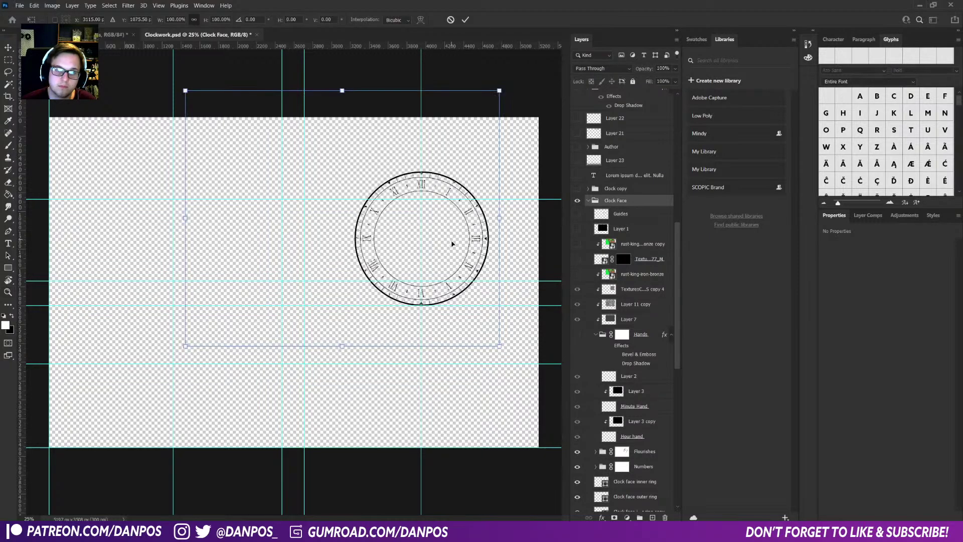
left_click_drag(344, 347, 342, 500)
left_click_drag(407, 313, 198, 326)
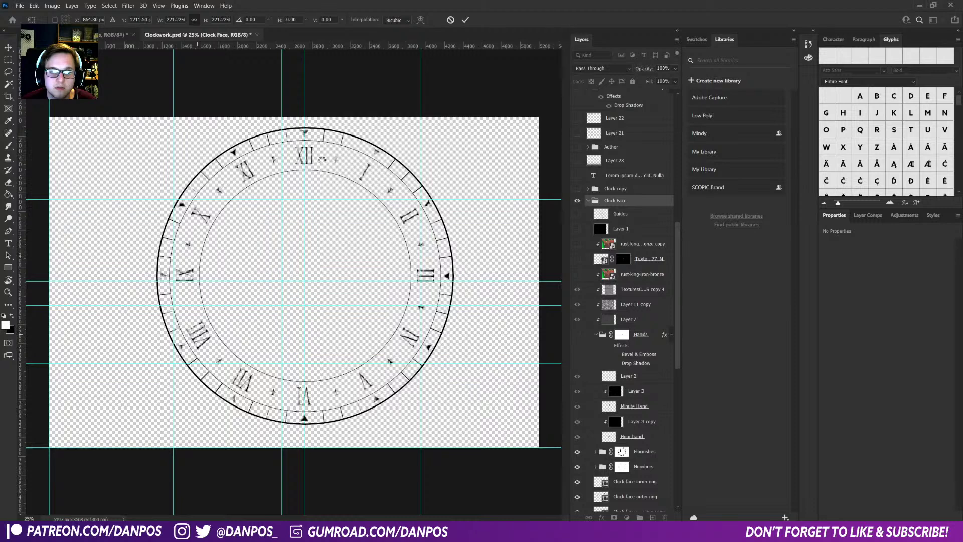
key("Return")
- Crop the canvas symmetrically to a near-square 3531 × 3508 px around the clock face, and nudge the face to the canvas centre
key("z")
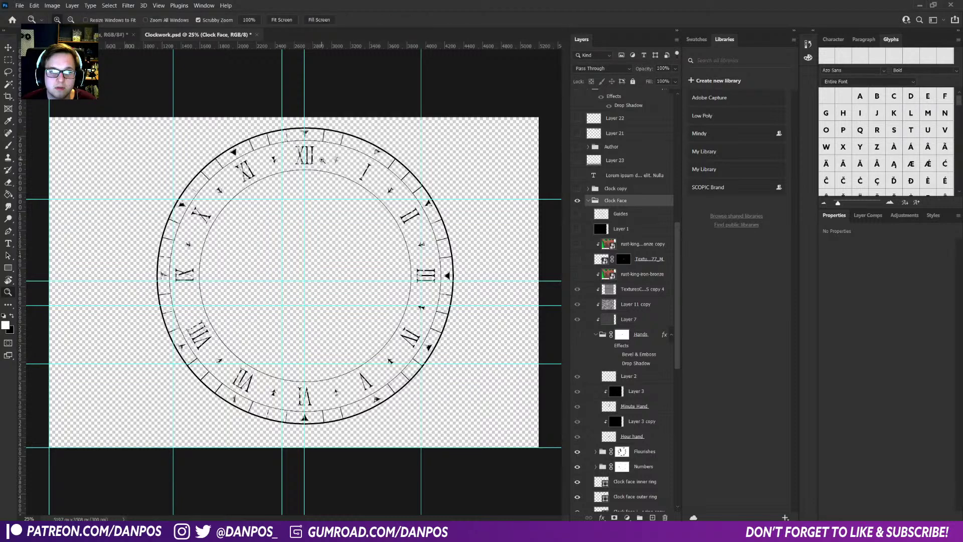
key("x")
key("c")
left_click_drag(536, 284, 459, 286, "alt")
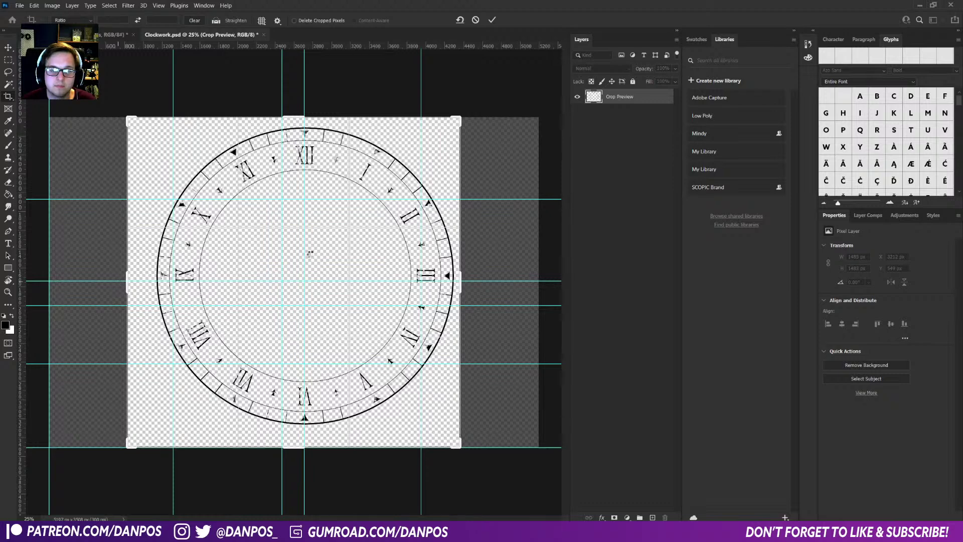
key("Return")
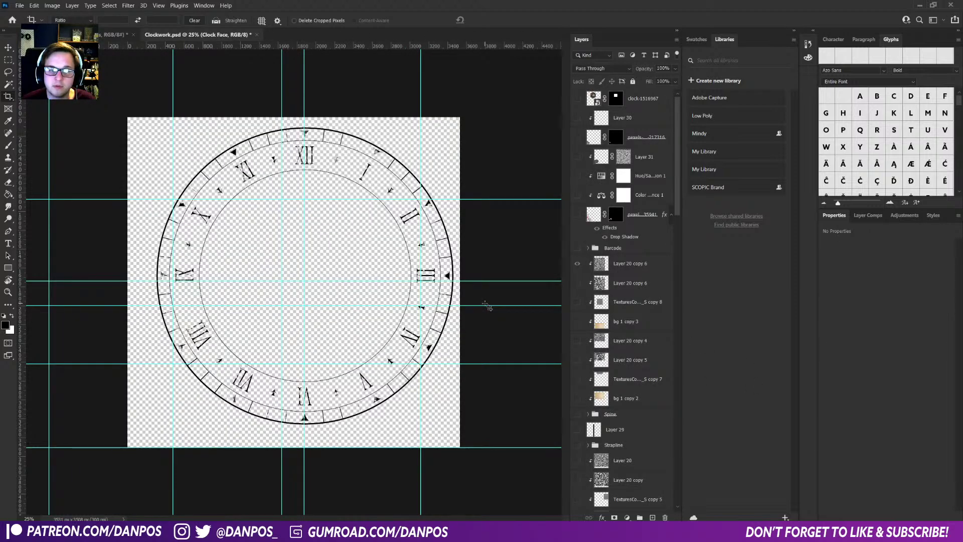
key("v")
left_click_drag(444, 299, 442, 276)
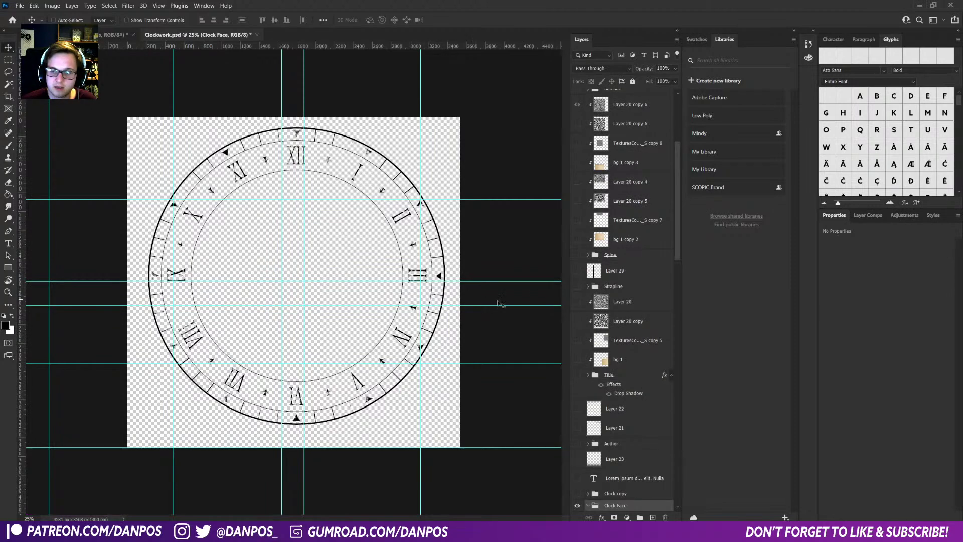
- Add a new layer just above pexels-photo-326311 near the bottom of the layer stack and fill it with black
scroll(627, 356, "down", 15)
scroll(638, 483, "down", 10)
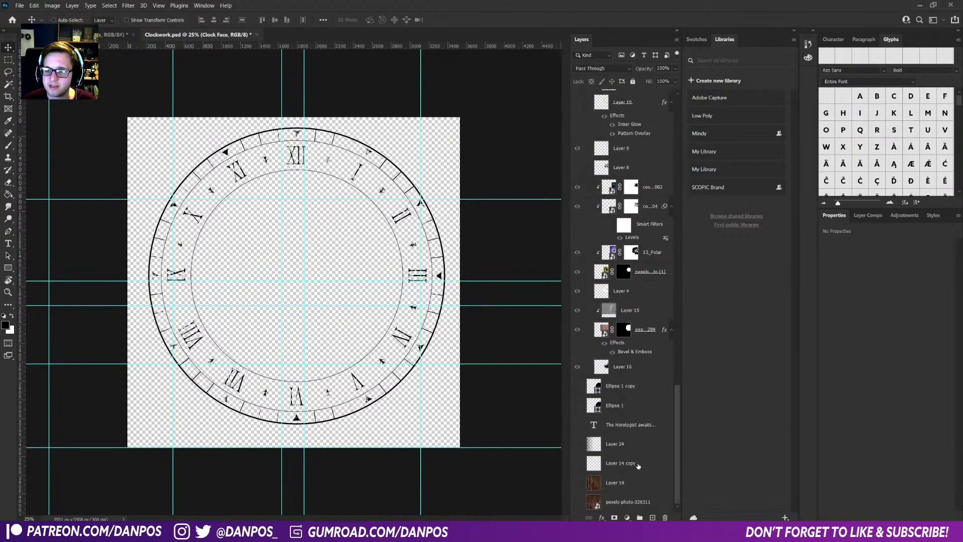
left_click(647, 505)
left_click(651, 517)
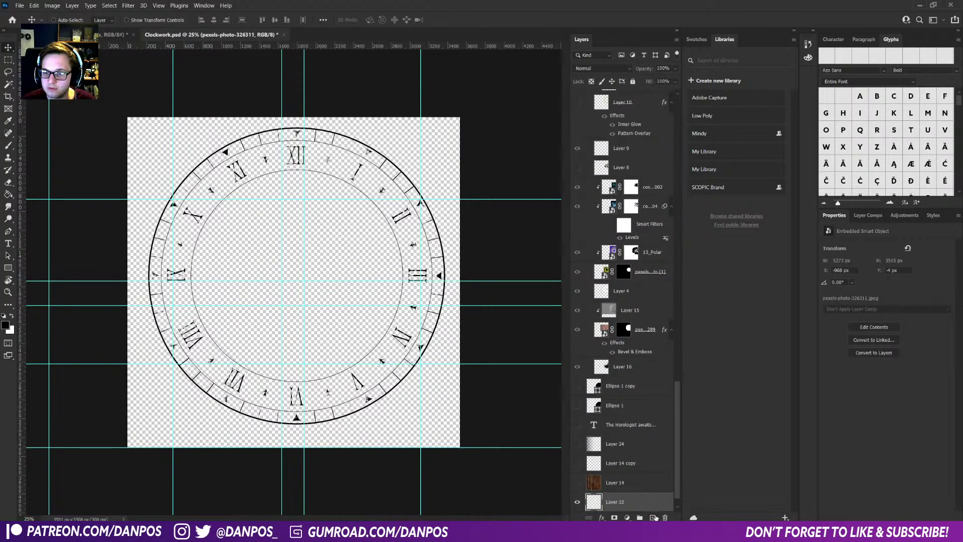
key("g")
left_click(350, 281)
- Try a white fill on the new background layer, and fill it with black again
key("x")
left_click(345, 273)
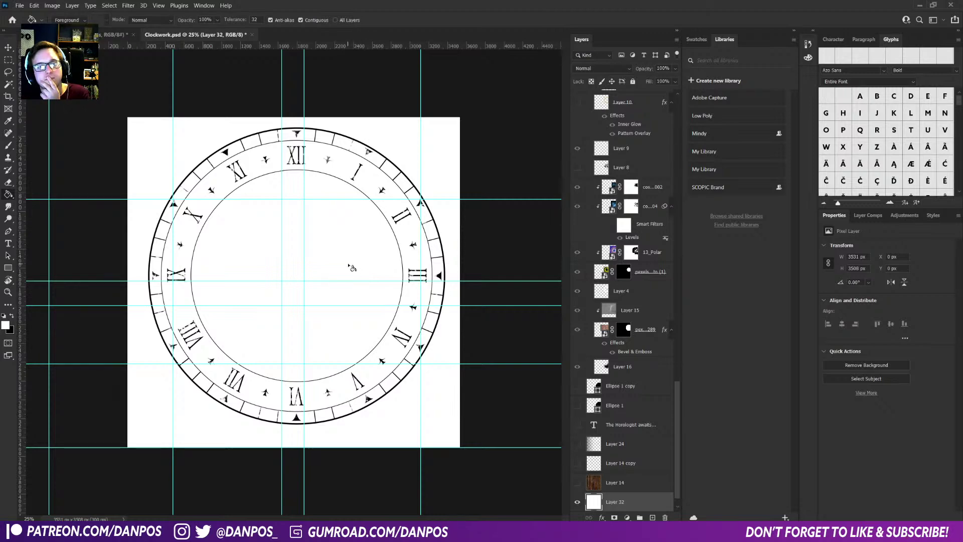
key("x")
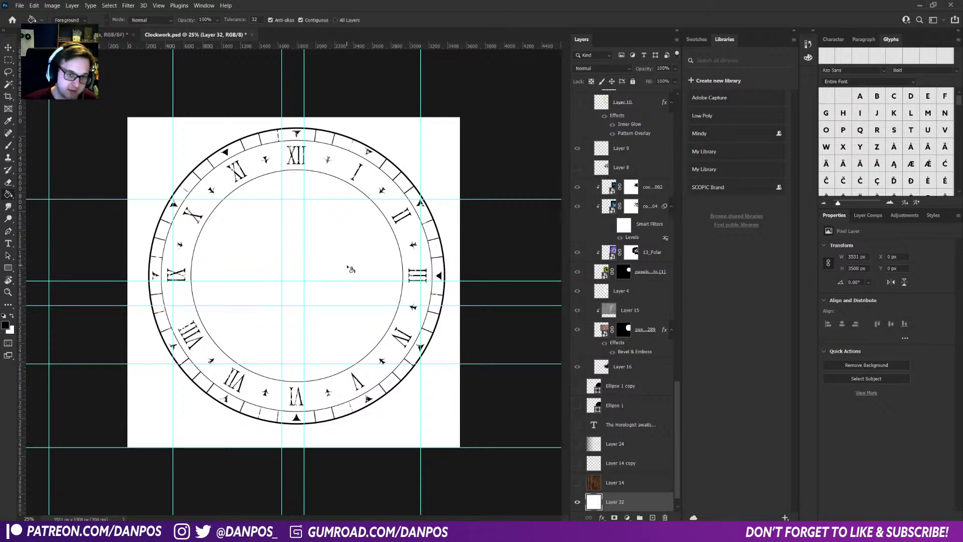
left_click(350, 267)
- Apply a white Color Overlay with Normal blending at 100% opacity to the Clock Face group
scroll(610, 326, "up", 6)
scroll(609, 326, "up", 10)
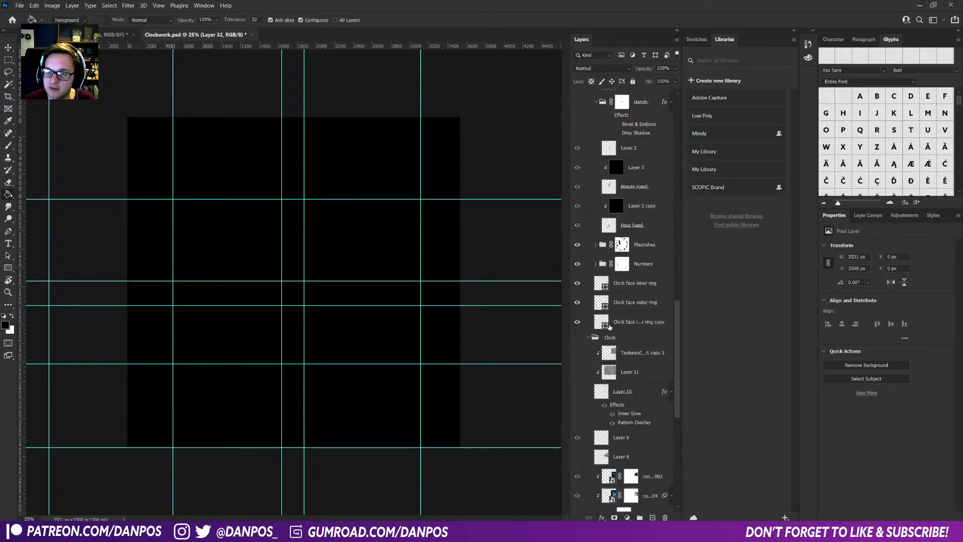
scroll(609, 290, "up", 3)
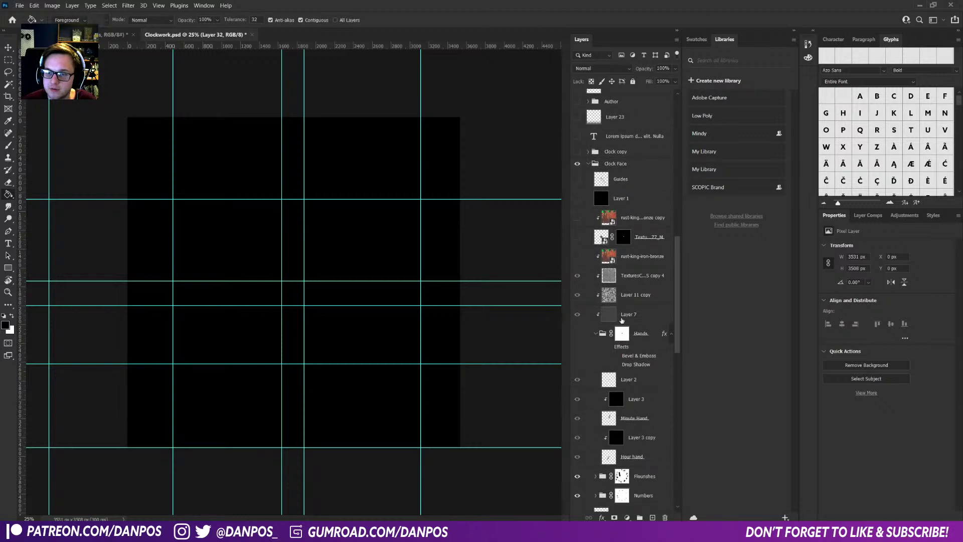
left_click(642, 184)
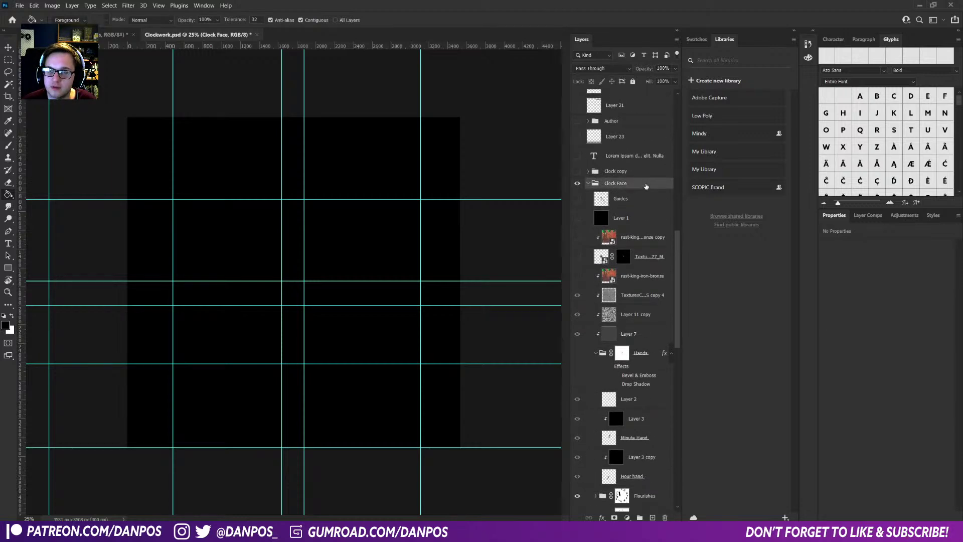
double_click(646, 186)
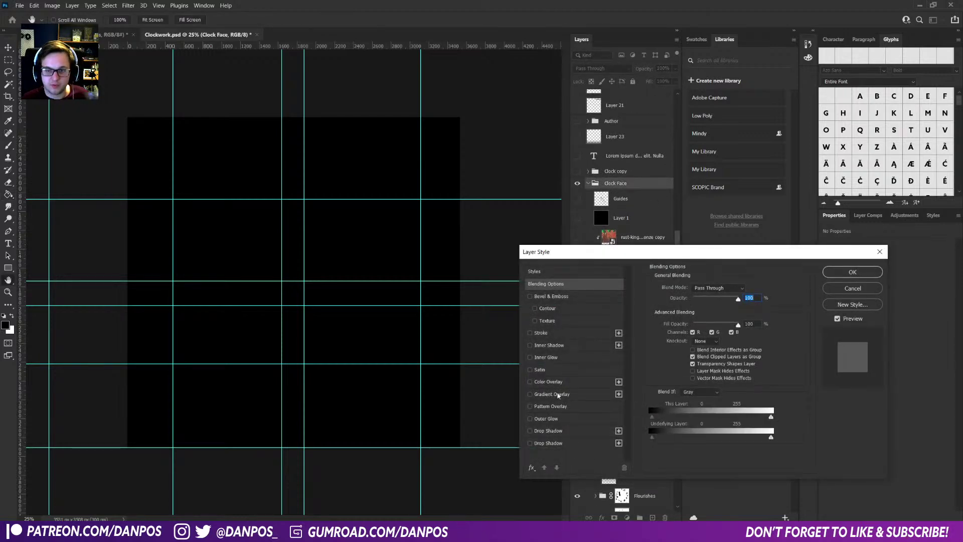
left_click(551, 382)
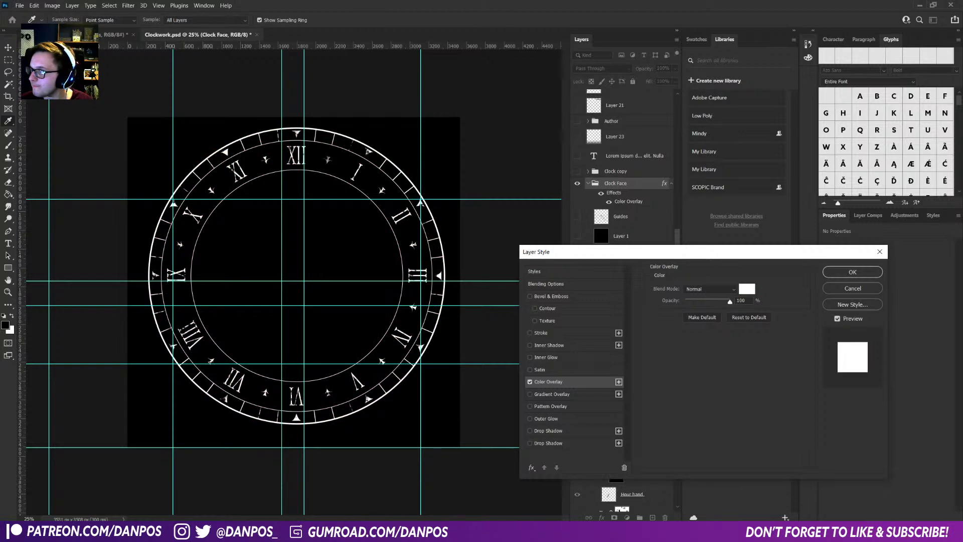
key("Return")
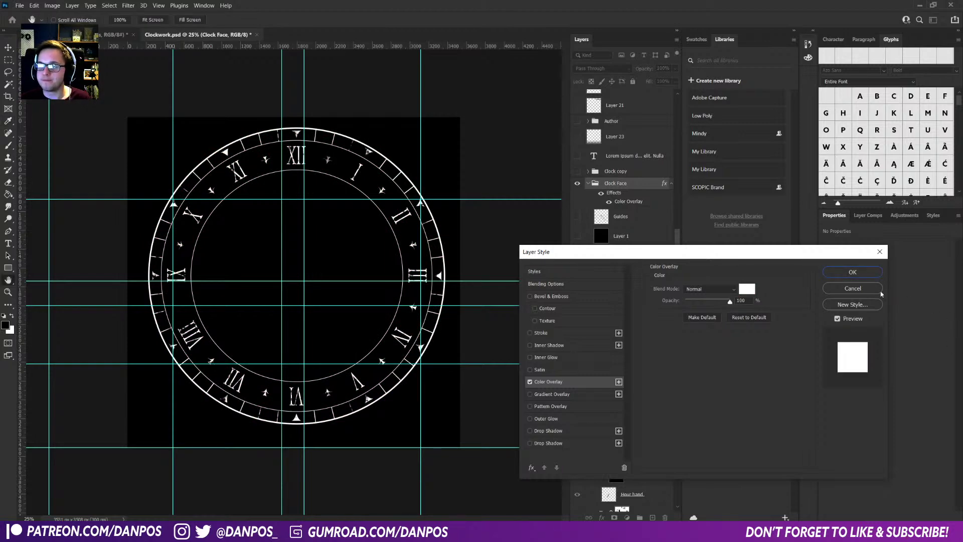
left_click(853, 272)
key("v")
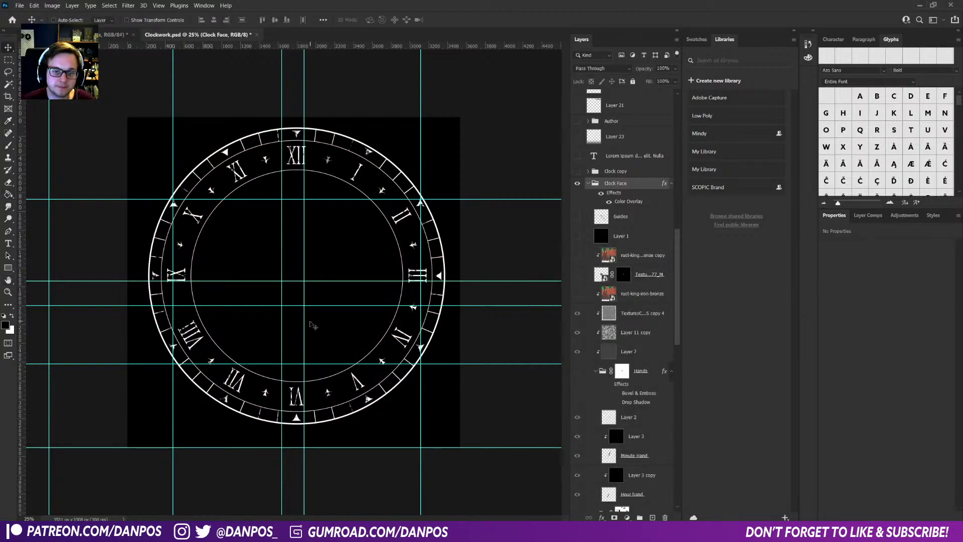
- Prepare to save the clock face artwork as a PNG copy in the BookCoverTutorialStream folder
left_click(20, 5)
mouse_move(64, 140)
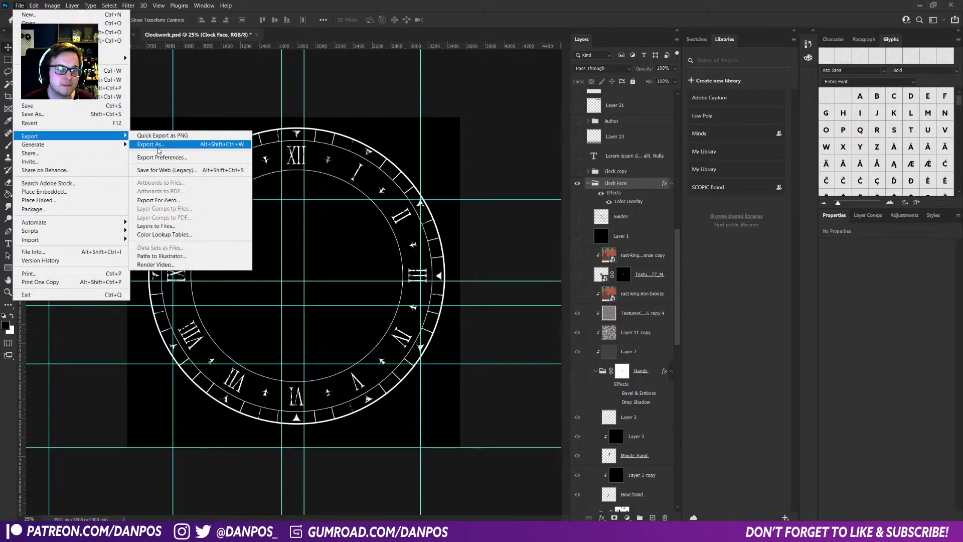
left_click(33, 113)
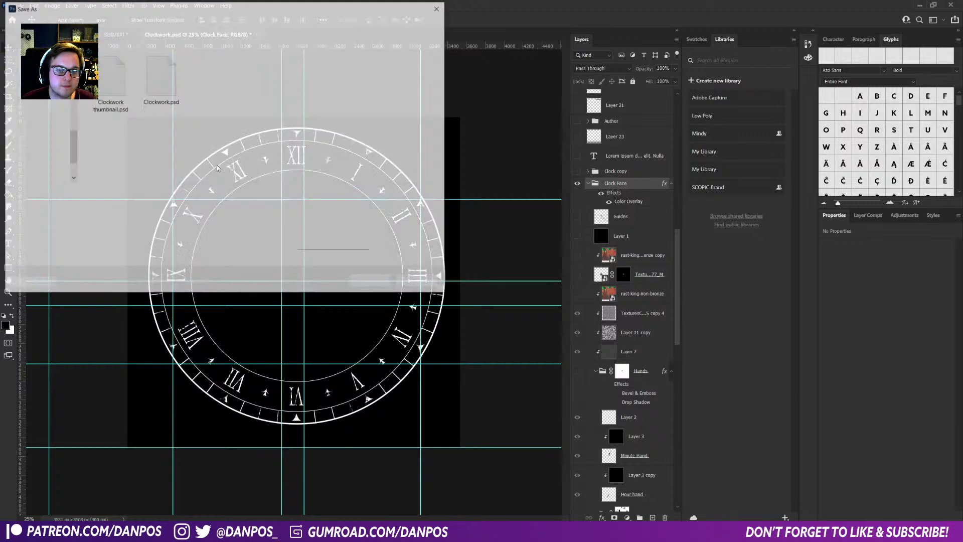
left_click(93, 204)
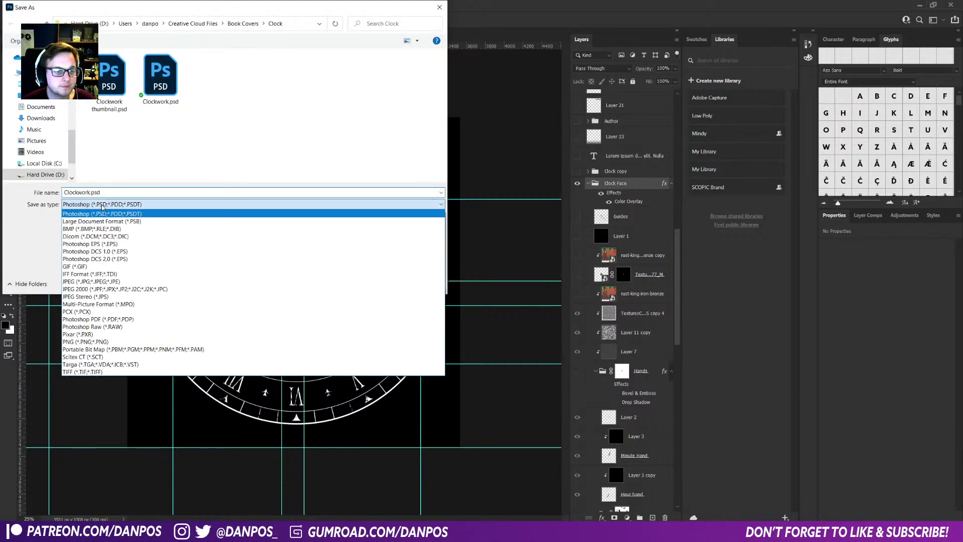
left_click(85, 341)
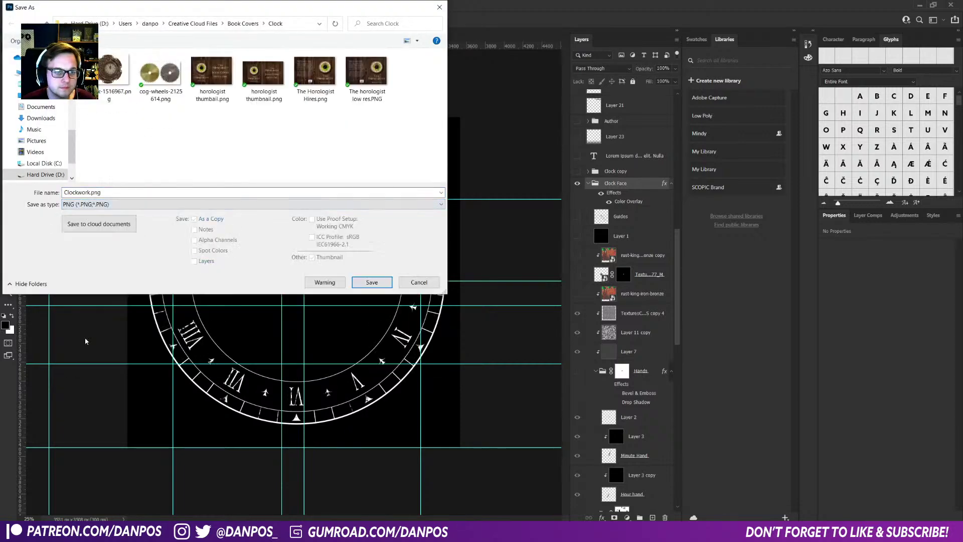
left_click(248, 23)
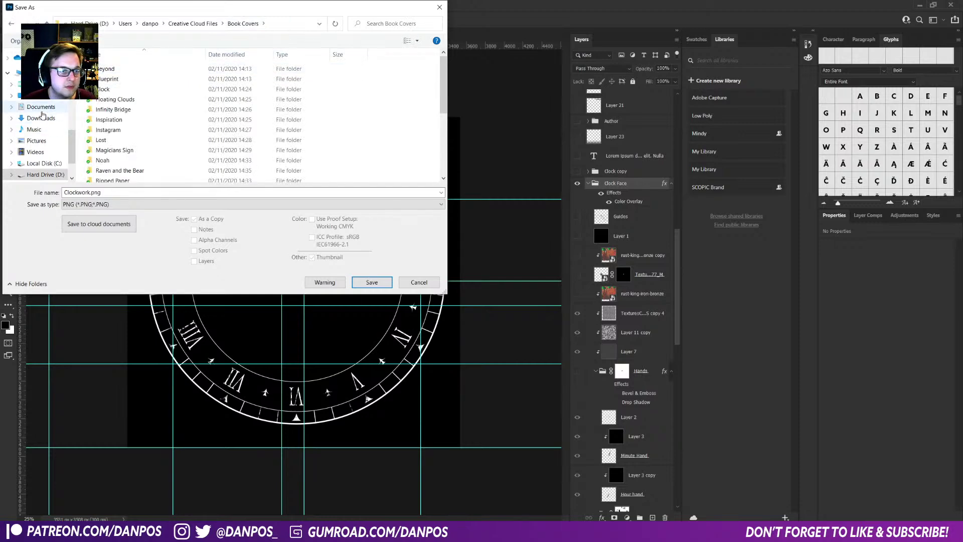
scroll(45, 160, "down", 5)
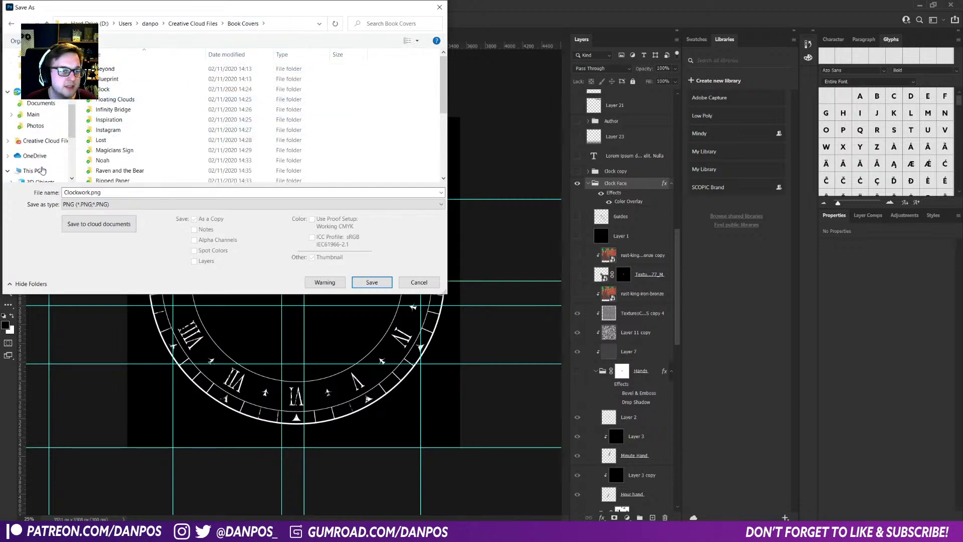
scroll(45, 160, "up", 3)
left_click(45, 146)
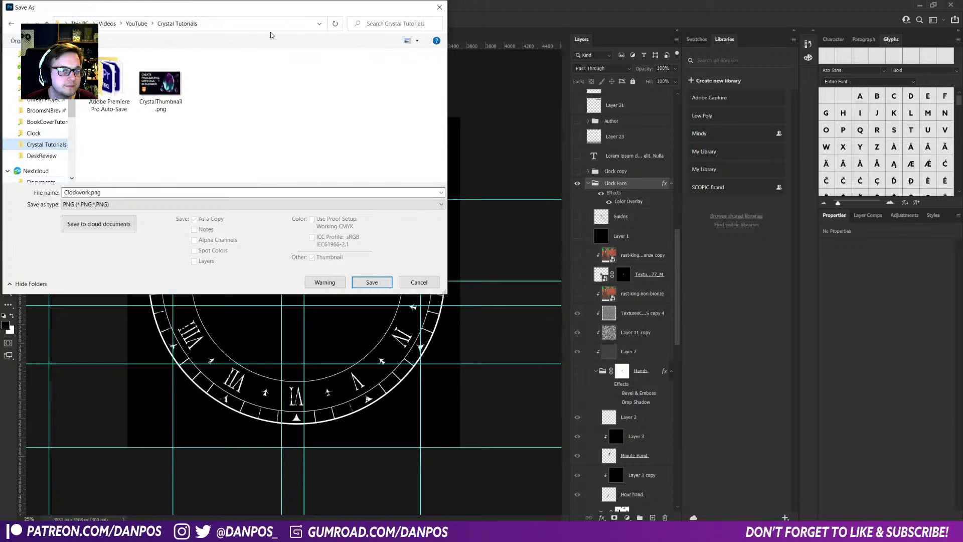
scroll(55, 144, "up", 1)
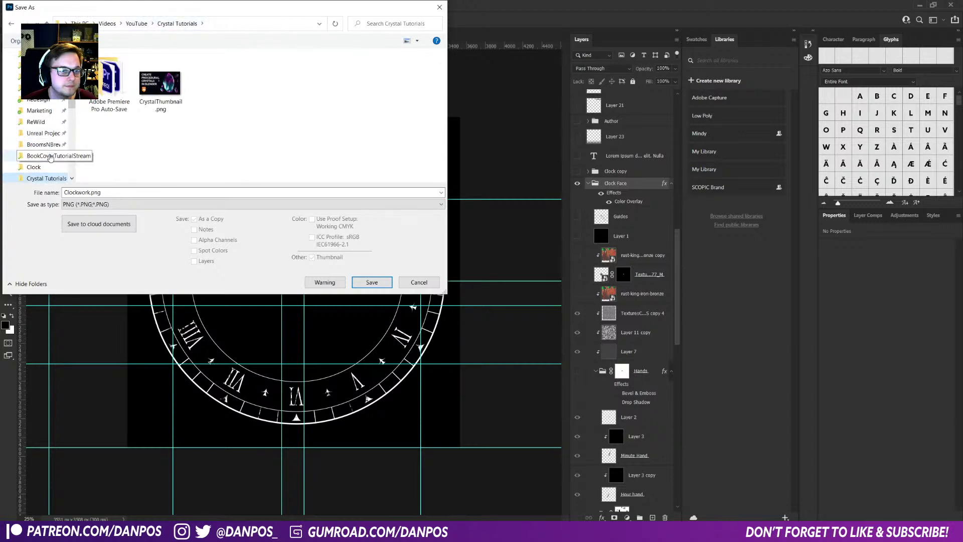
left_click(45, 156)
- Name the PNG ClockFace and save it with the large file size (fastest saving) option
left_click(139, 192)
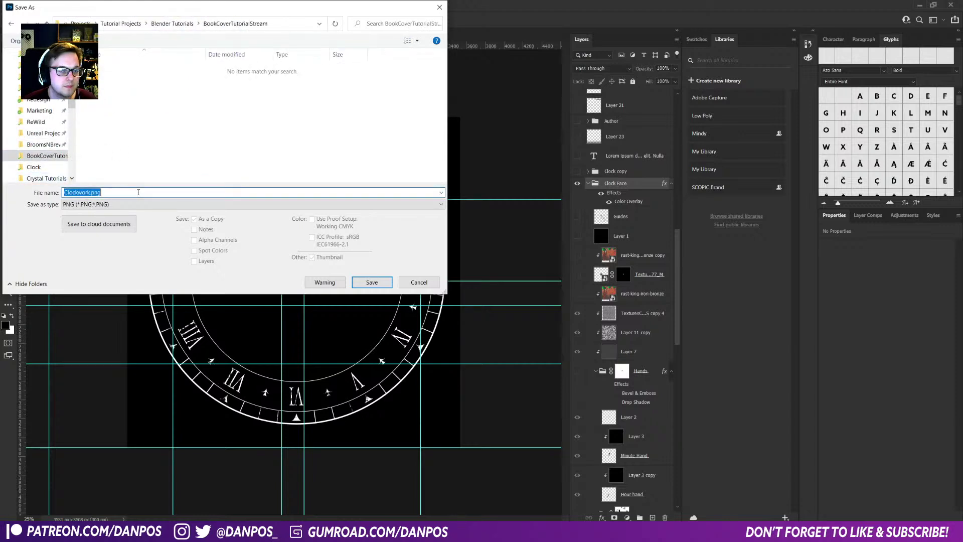
type("Cloc")
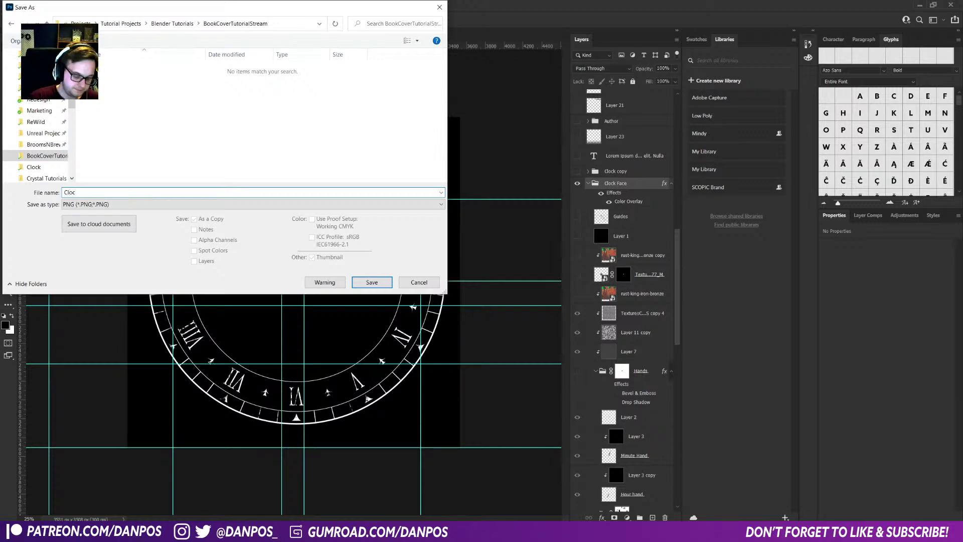
type("kFace")
key("Return")
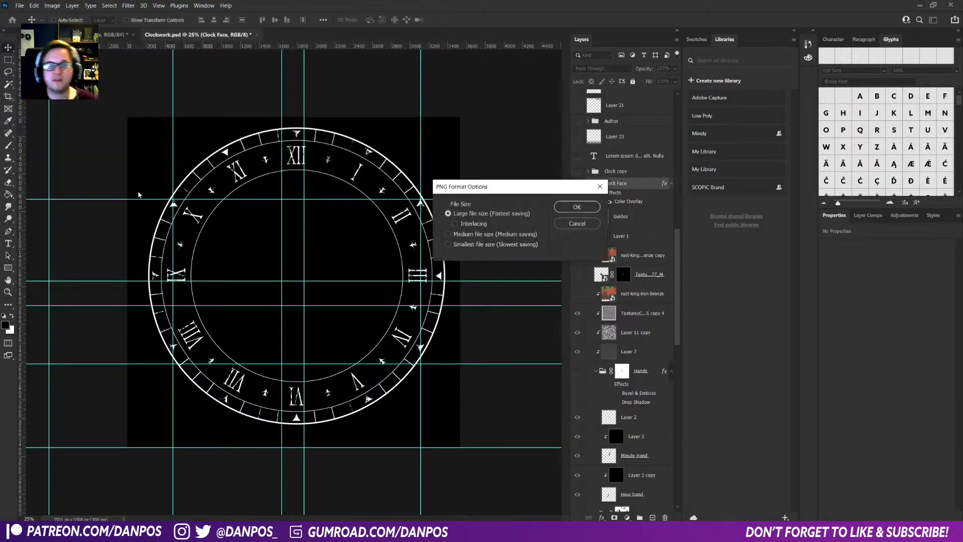
left_click(577, 207)
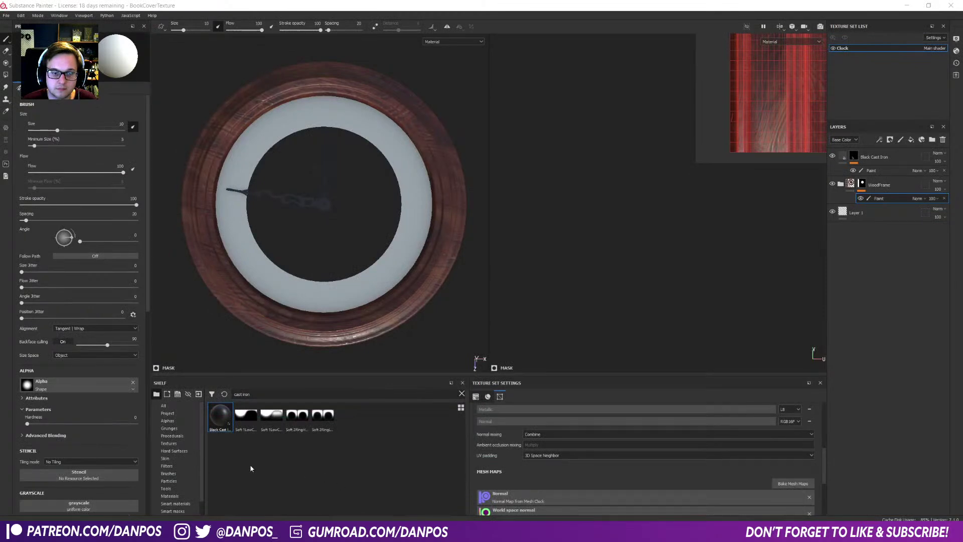
- Switch to Substance Painter, clear the shelf search, and import ClockFace.png as an alpha into the BookCoverTexture project
left_click(462, 393)
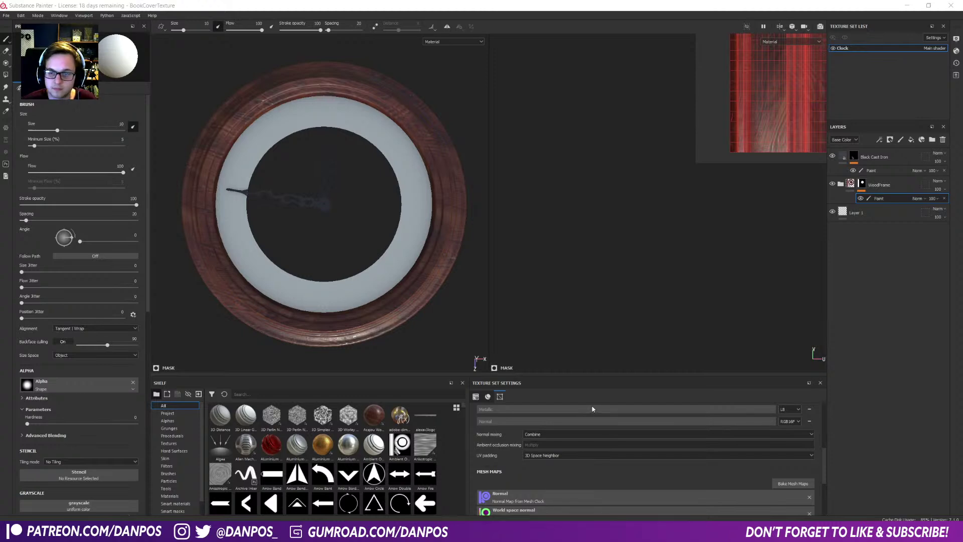
left_click_drag(491, 466, 350, 479)
left_click(590, 193)
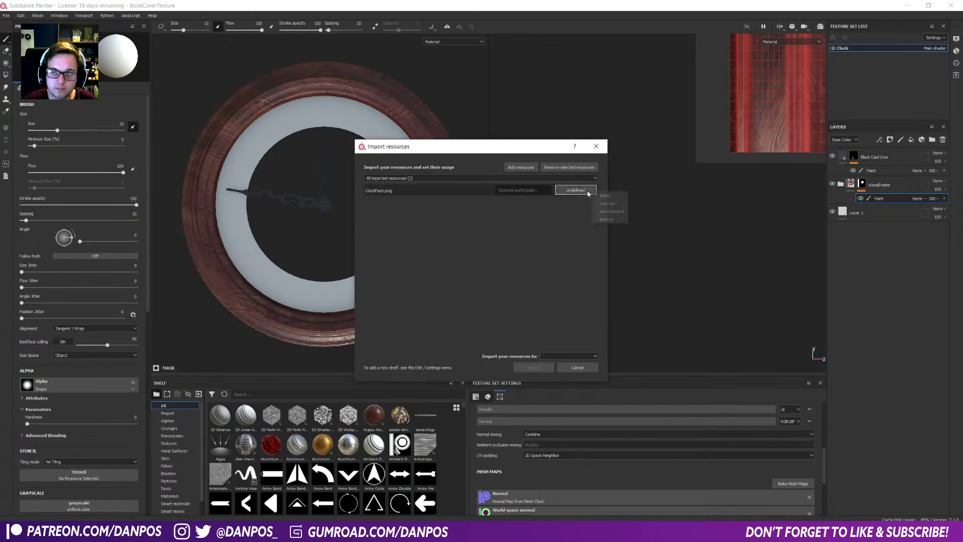
left_click(615, 196)
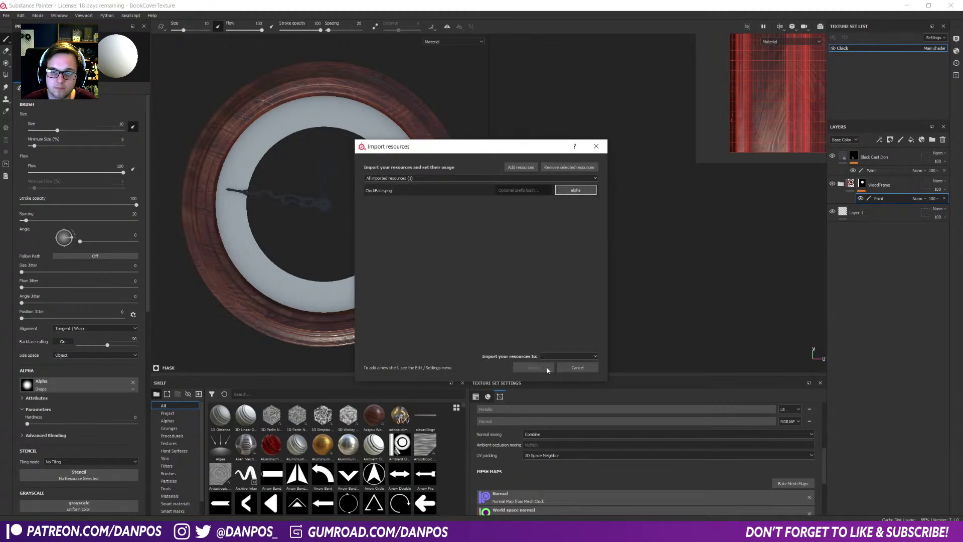
left_click(566, 356)
left_click(556, 367)
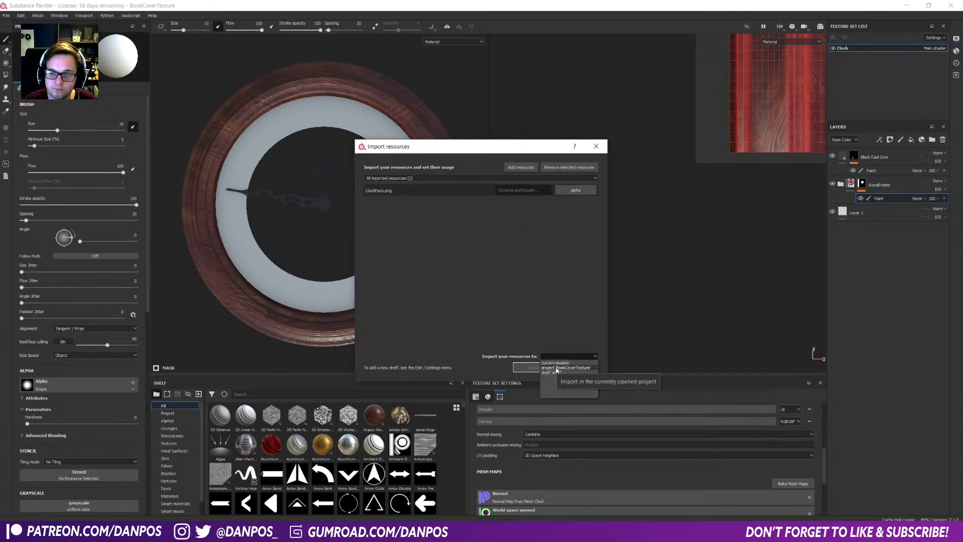
left_click(527, 369)
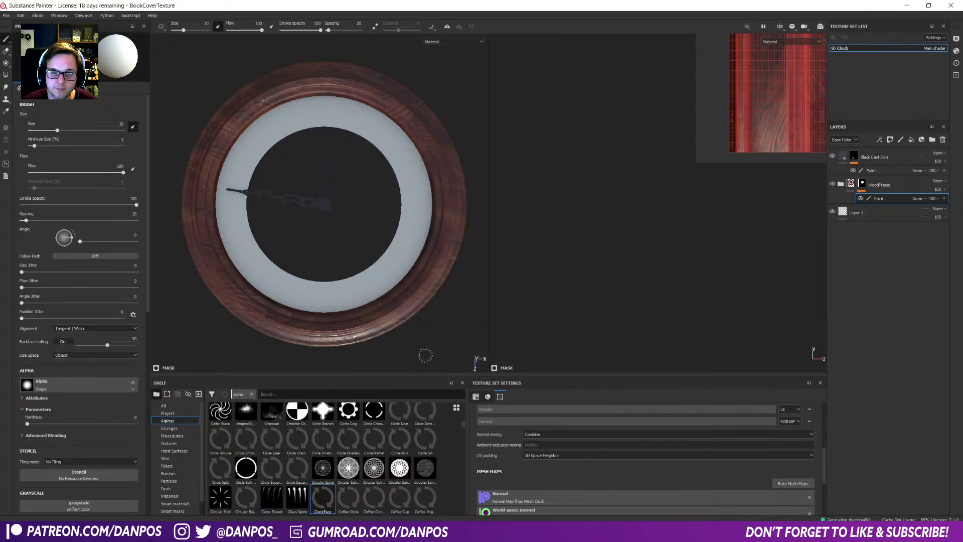
- Add a fill layer directly above the Black Cast Iron layer
scroll(732, 204, "down", 1)
mouse_move(763, 94)
middle_mouse_down("alt")
mouse_move(633, 196)
mouse_move(535, 256)
middle_mouse_up("alt")
middle_click_drag(769, 141, 574, 261, "alt")
scroll(764, 157, "down", 2)
middle_click_drag(690, 96, 653, 191, "alt")
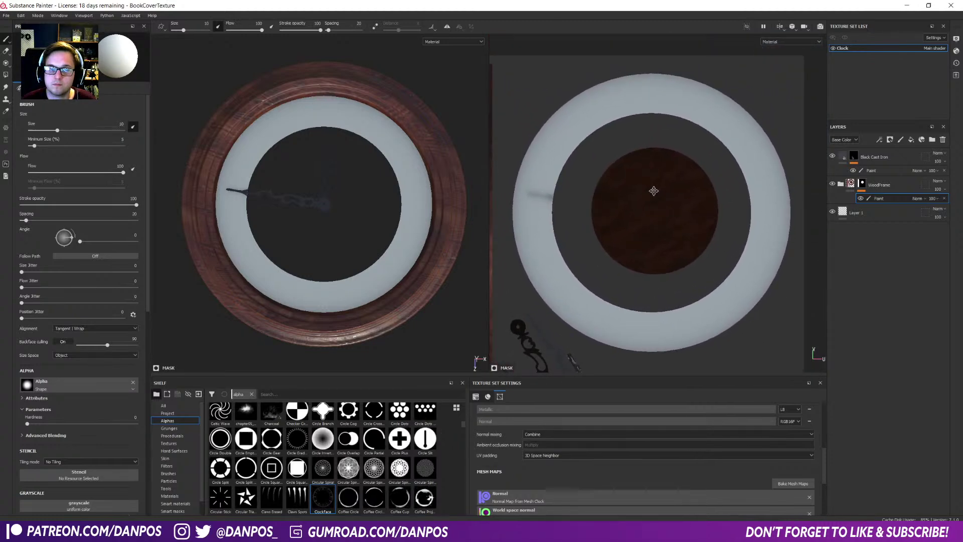
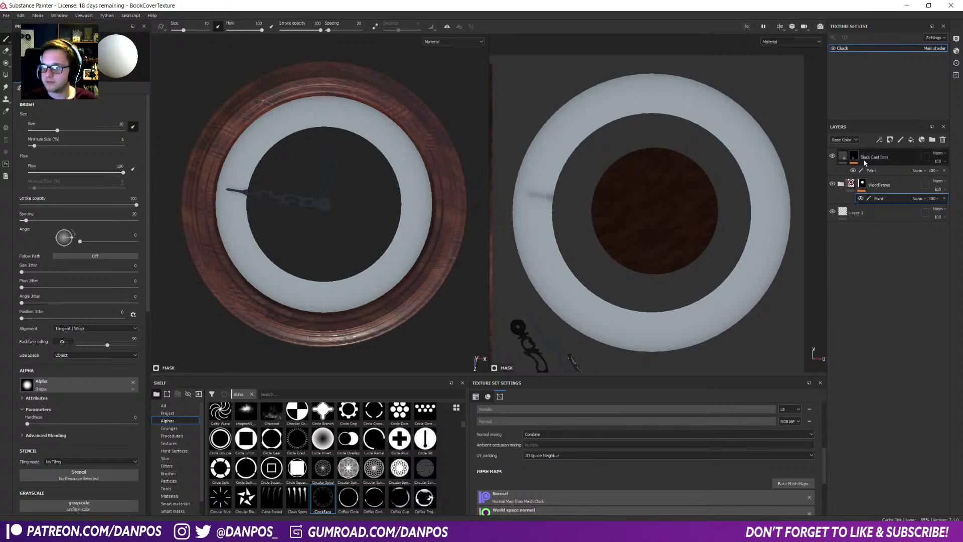
left_click(913, 160)
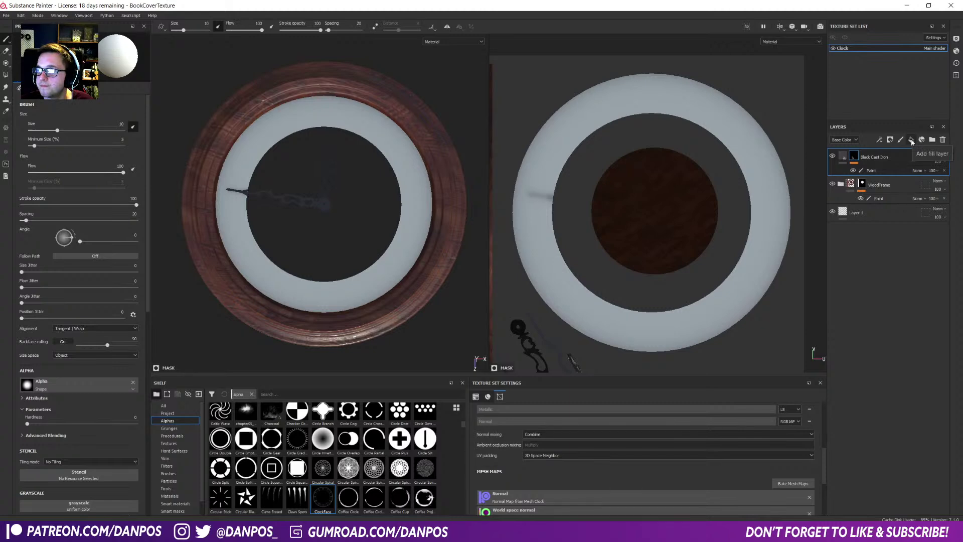
left_click(911, 140)
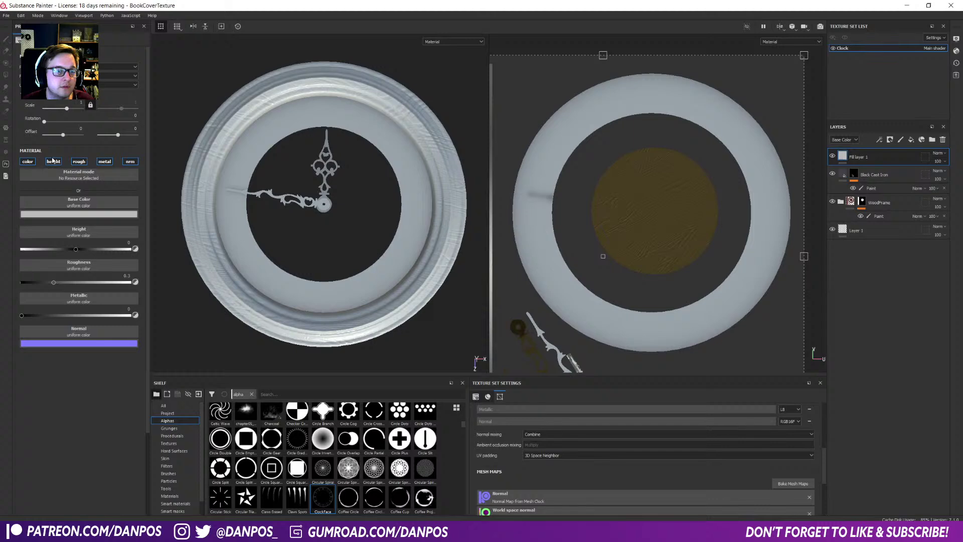
- Limit the new fill layer to the color channel only and set its base color to black
left_click(55, 162)
left_click(79, 162)
left_click(105, 162)
left_click(129, 162)
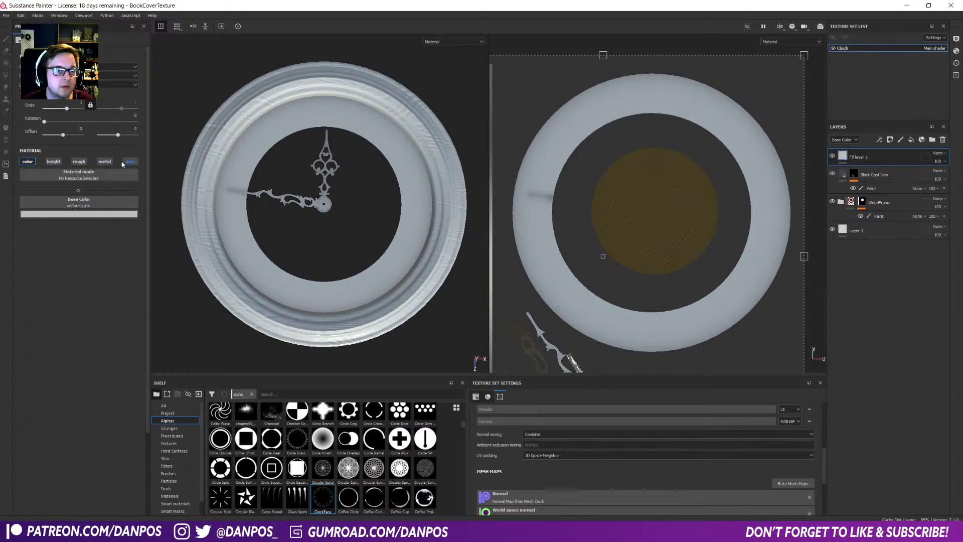
left_click(91, 214)
left_click_drag(123, 237, 78, 303)
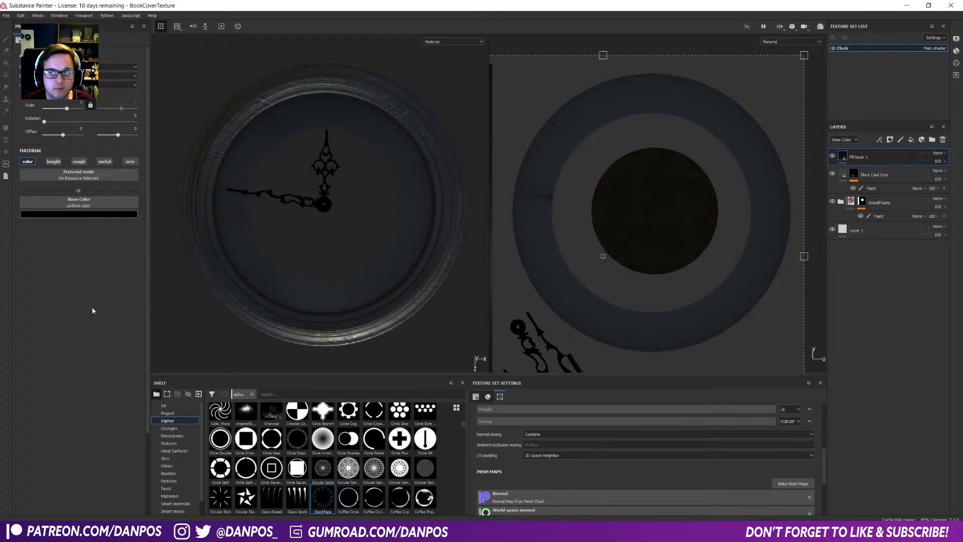
- Add a black mask to the new fill layer and put a paint effect on that mask
left_click(889, 140)
left_click(905, 161)
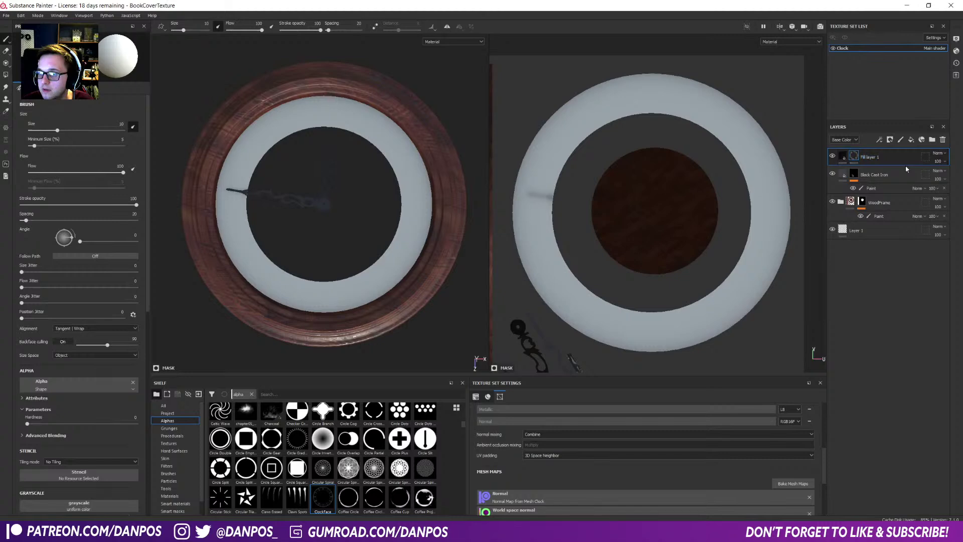
left_click(879, 140)
left_click(900, 161)
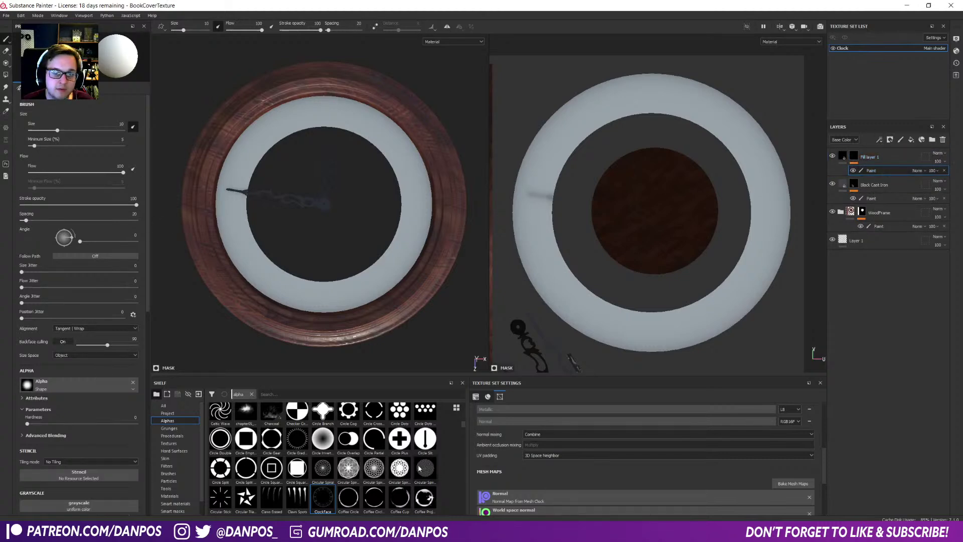
- Load ClockFace as the brush alpha, enlarge the brush to size 100, and check the stencil tiling and advanced blending options
mouse_move(332, 505)
left_mouse_down()
mouse_move(144, 376)
mouse_move(22, 242)
mouse_move(47, 418)
mouse_move(26, 384)
left_mouse_up()
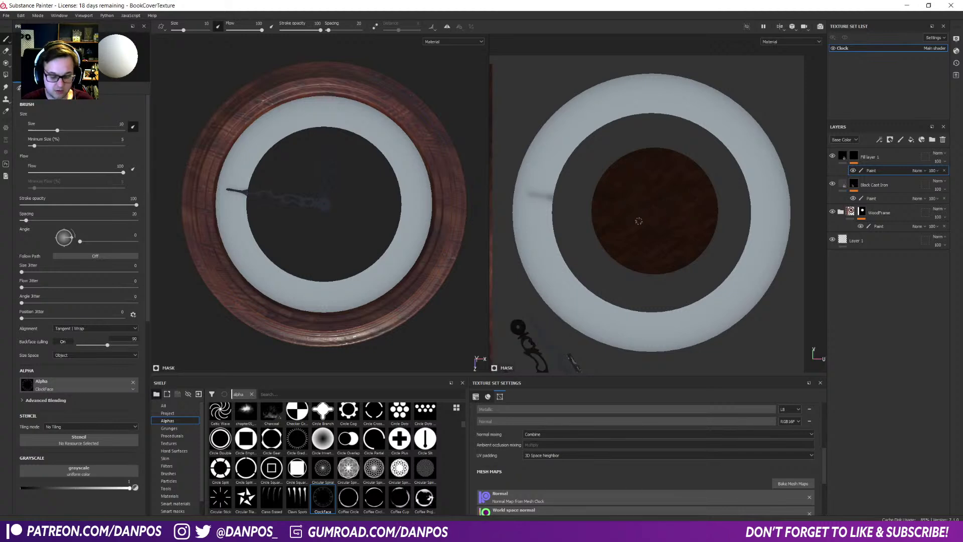
key("f")
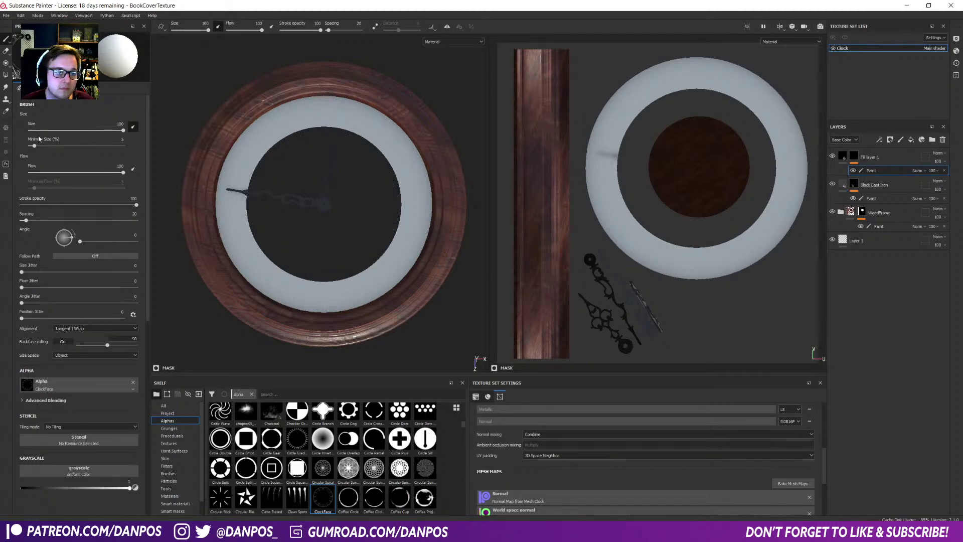
left_click(128, 425)
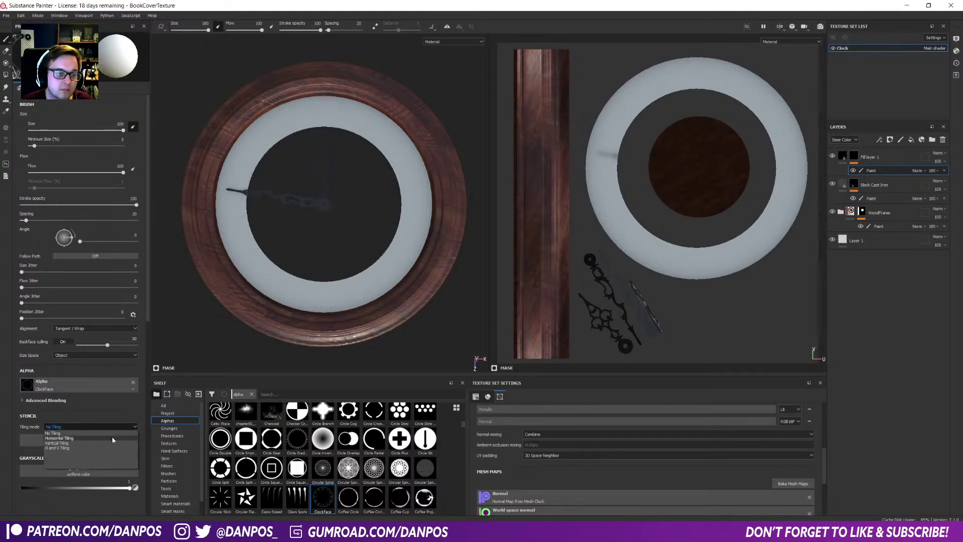
left_click(72, 400)
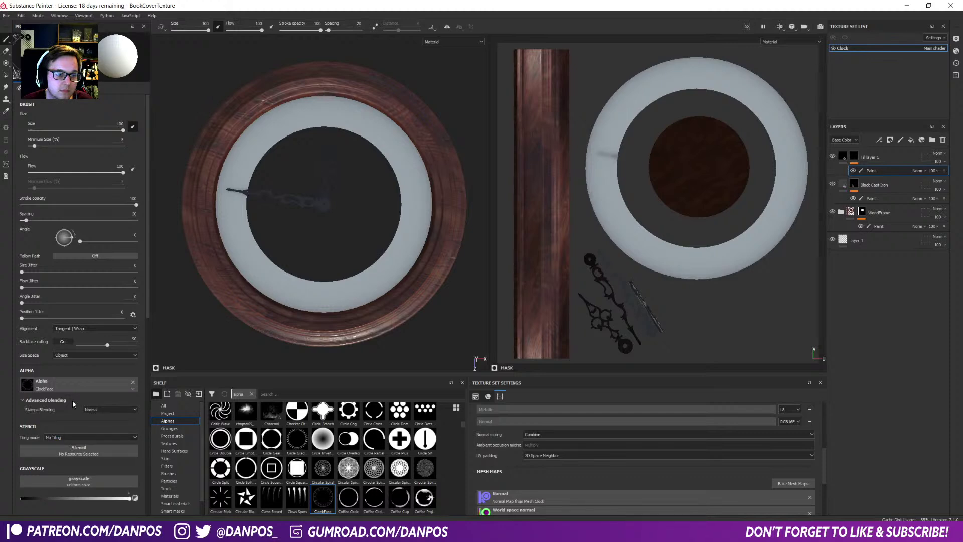
left_click(73, 401)
- Load ClockFace as the brush stencil and remove it from the brush alpha
left_click(77, 438)
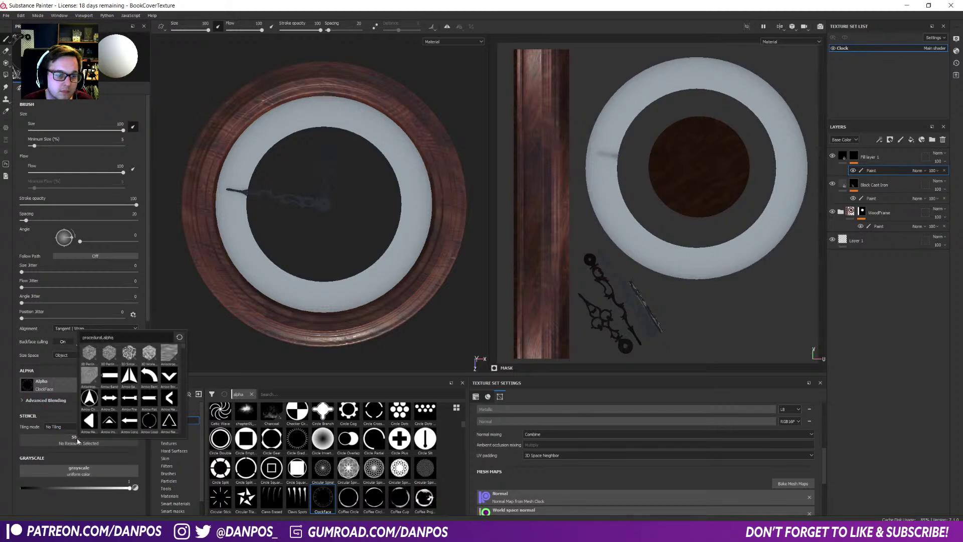
left_click_drag(323, 497, 64, 442)
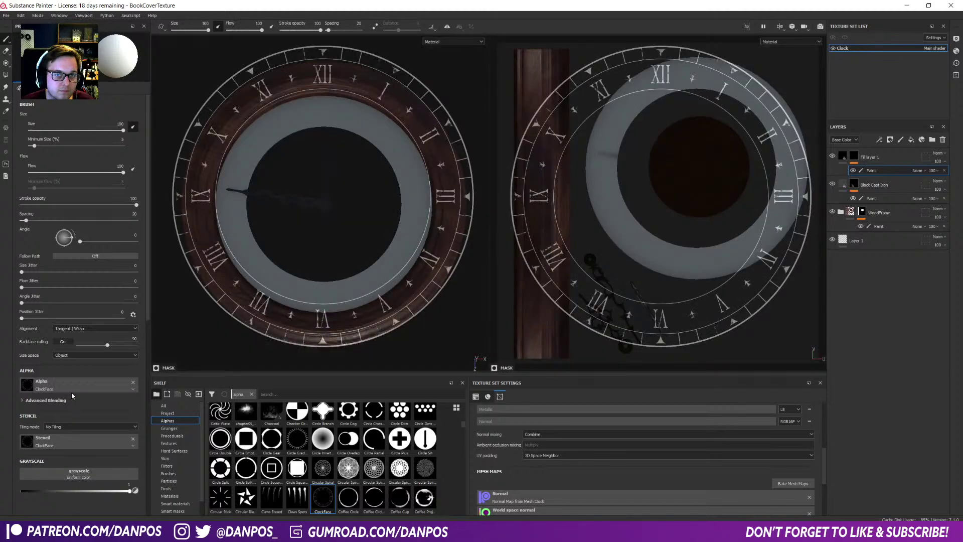
left_click(133, 382)
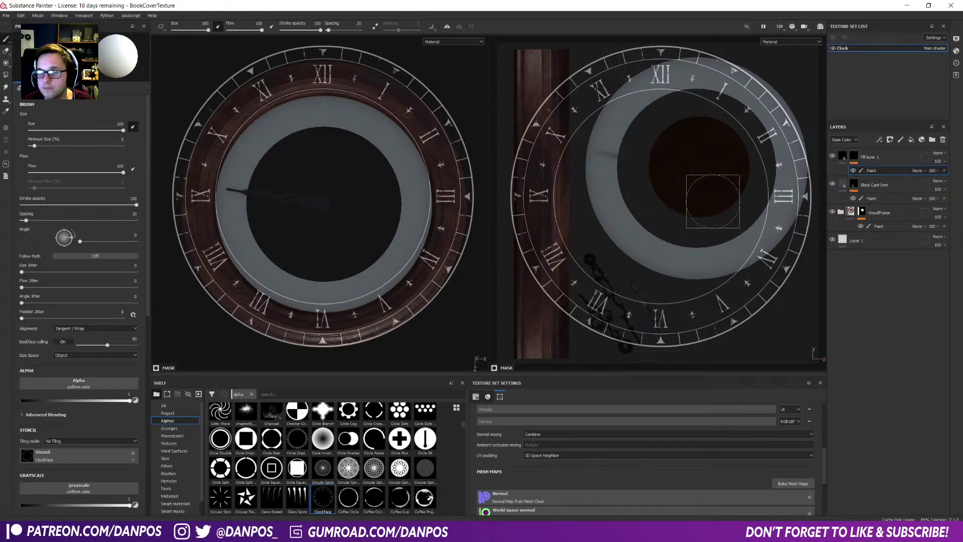
- Align the UV view so the clock's pale face ring sits concentrically under the stencil's ring of Roman numerals
scroll(712, 213, "down", 2)
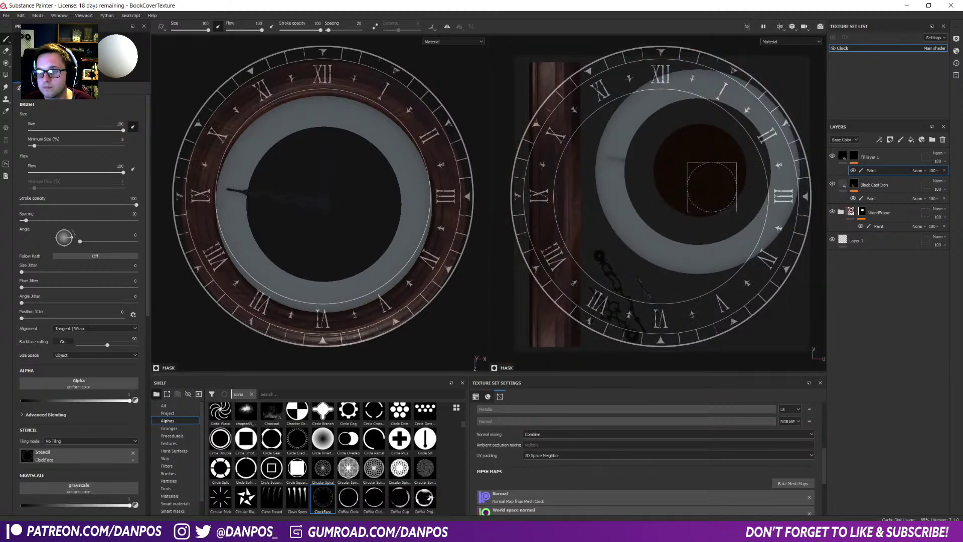
middle_click_drag(712, 190, 674, 215)
scroll(674, 215, "up", 3)
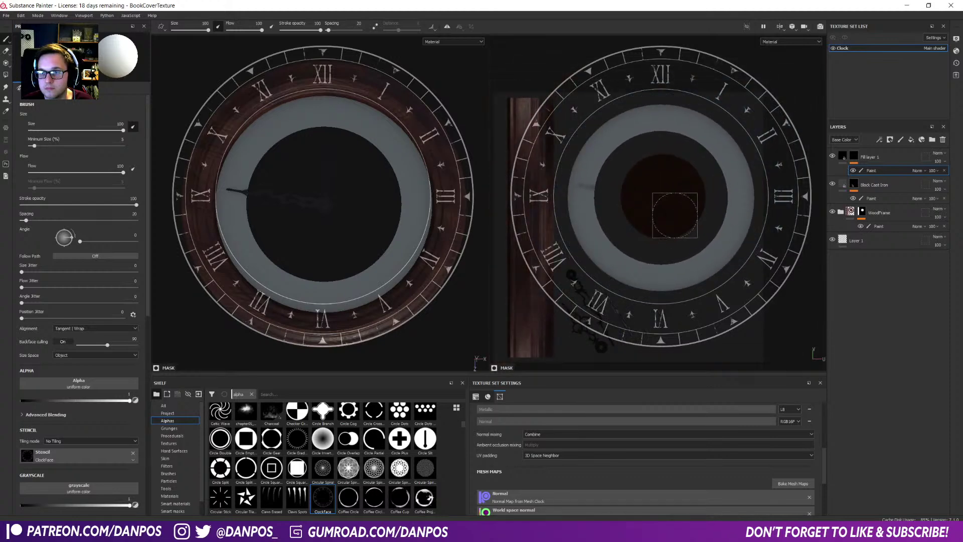
middle_click_drag(675, 211, 682, 220)
scroll(679, 220, "up", 1)
scroll(682, 221, "down", 2)
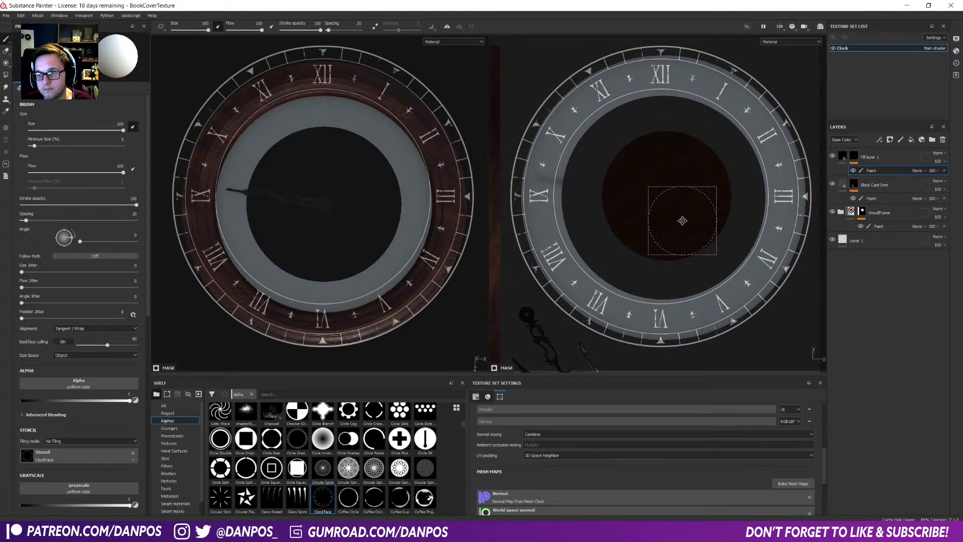
- Enlarge and recenter the UV layout so the clock's face ring fully backs the stencil's numeral ring
scroll(681, 221, "up", 2)
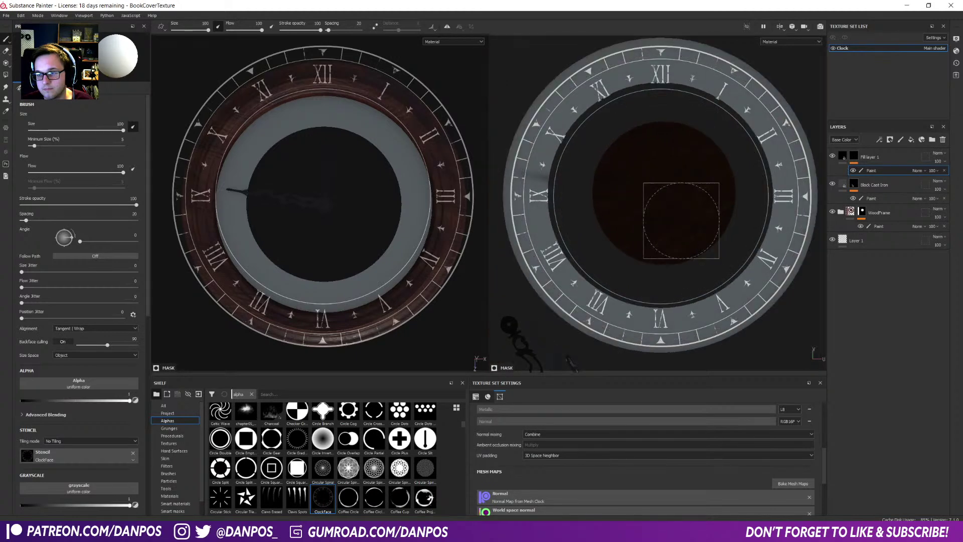
middle_click_drag(681, 221, 682, 220, "alt")
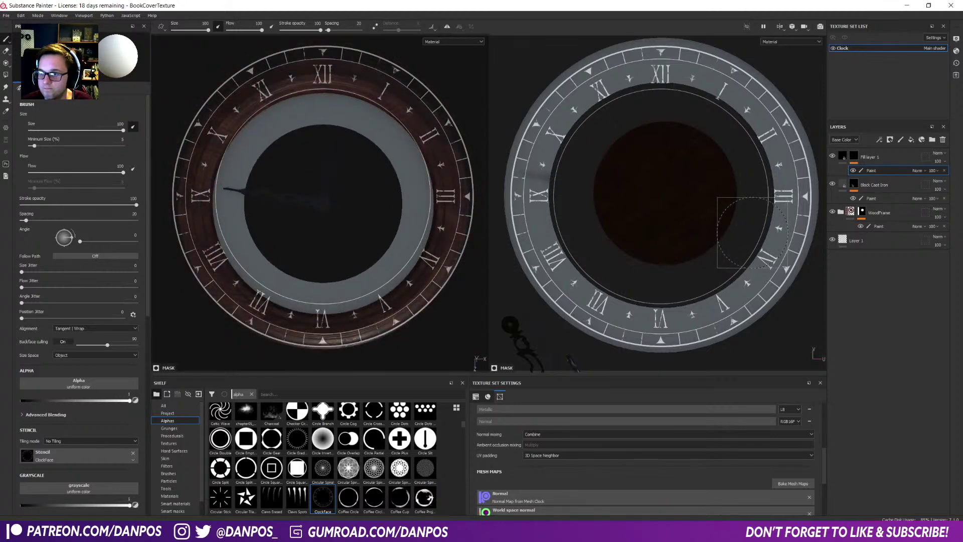
middle_click_drag(752, 232, 752, 233, "alt")
- Delete the paint effect from Fill layer 1's mask and assign ClockFace as the layer's base color
key("Delete")
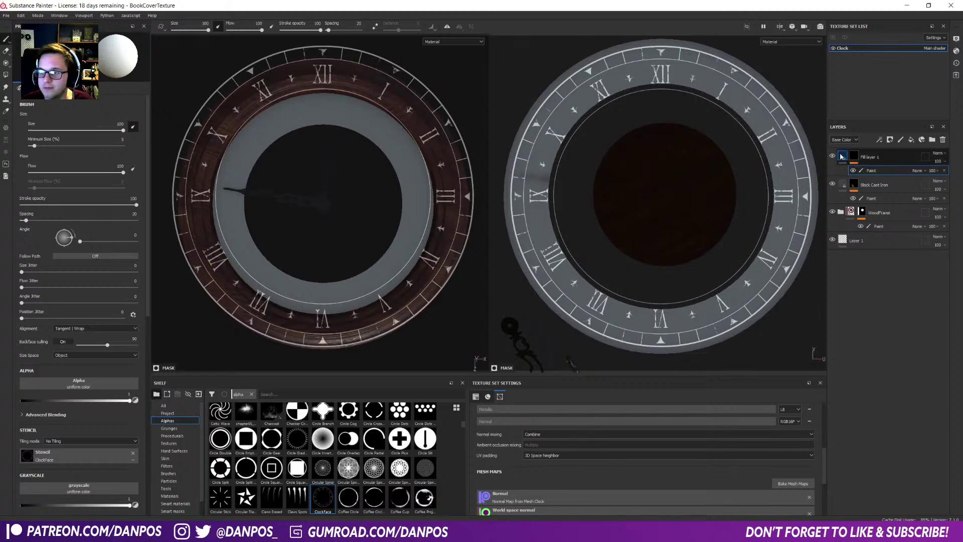
left_click_drag(332, 505, 86, 205)
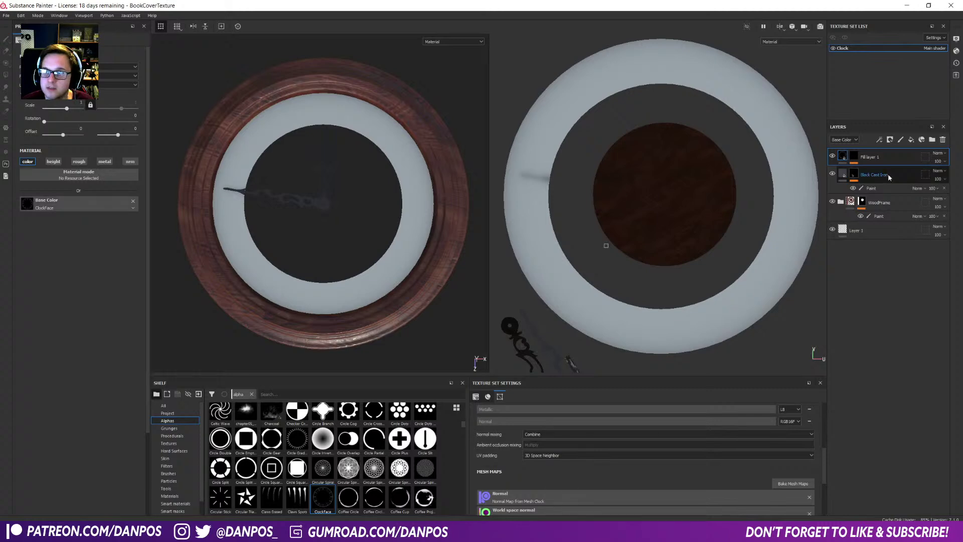
- Remove the mask from Fill layer 1
left_click(856, 155)
right_click(856, 157)
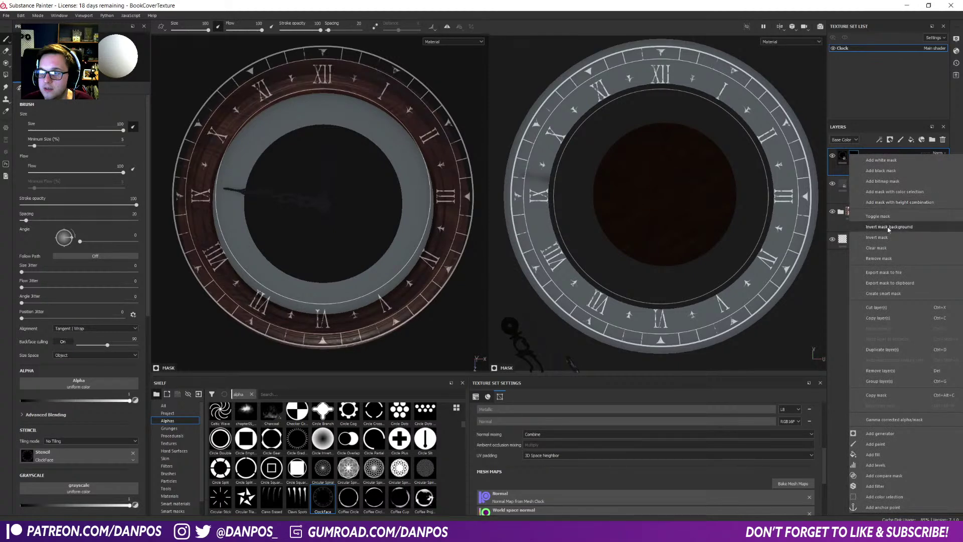
left_click(890, 258)
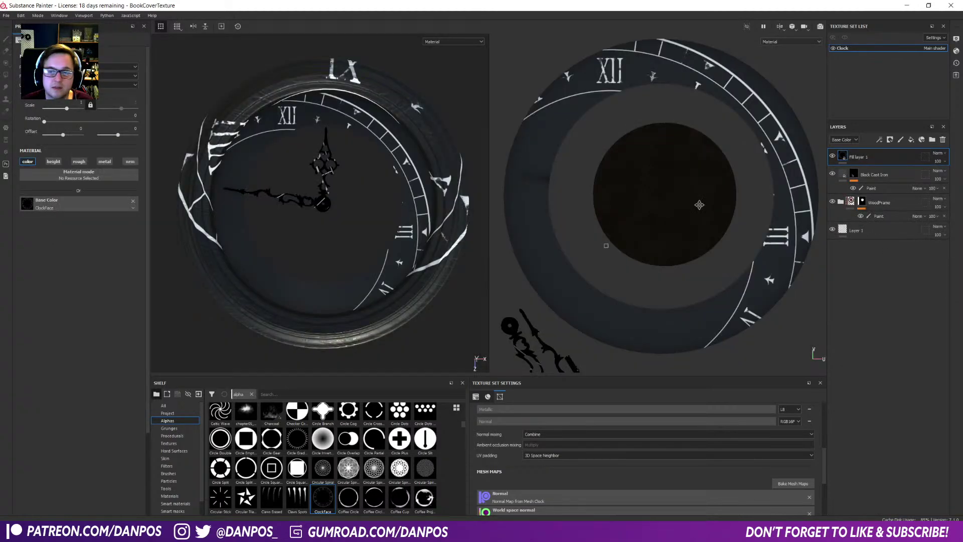
- Add a black mask to Fill layer 1 and put a paint effect on that mask
left_click(888, 140)
left_click(915, 162)
key("super")
left_click(879, 140)
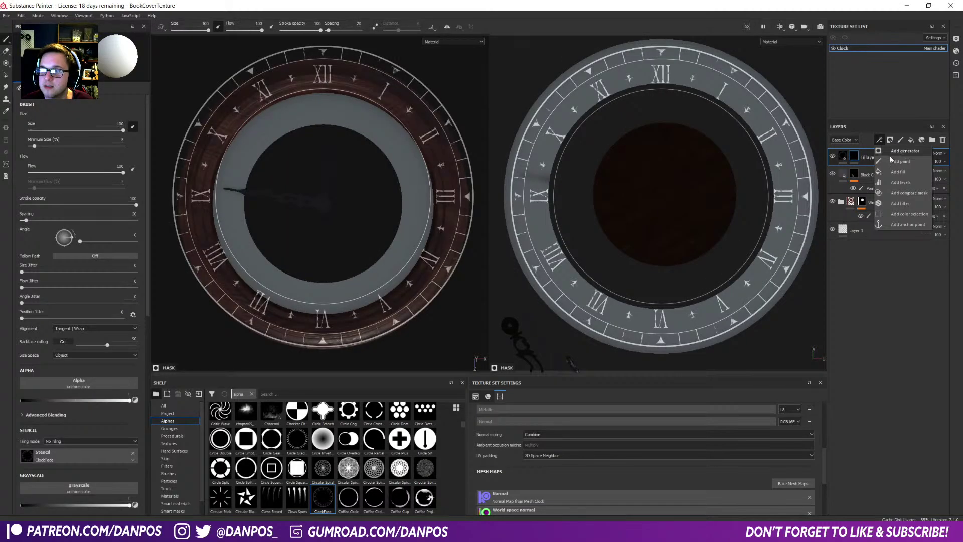
left_click(900, 161)
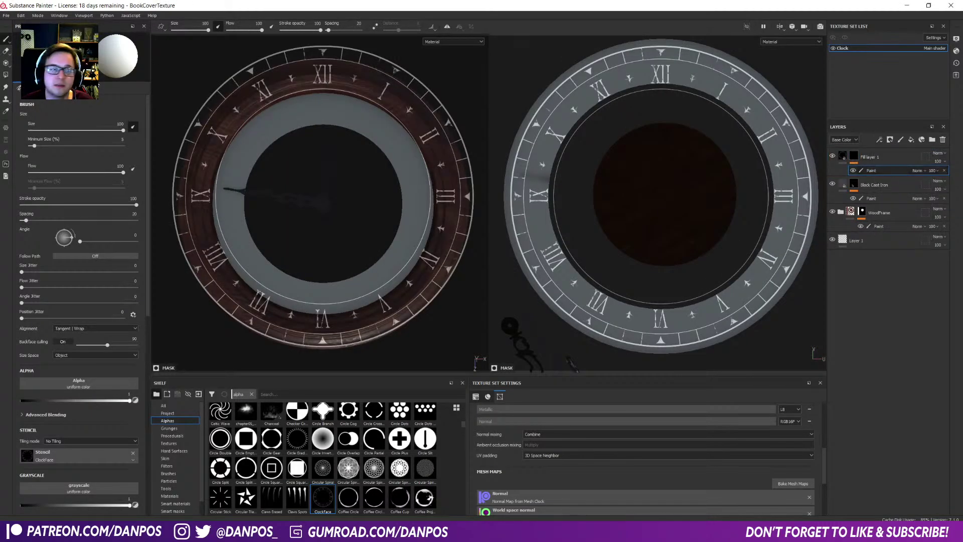
- Reveal Fill layer 1 only on the clock's face ring by filling that mesh part in the mask with Polygon Fill
left_click(7, 76)
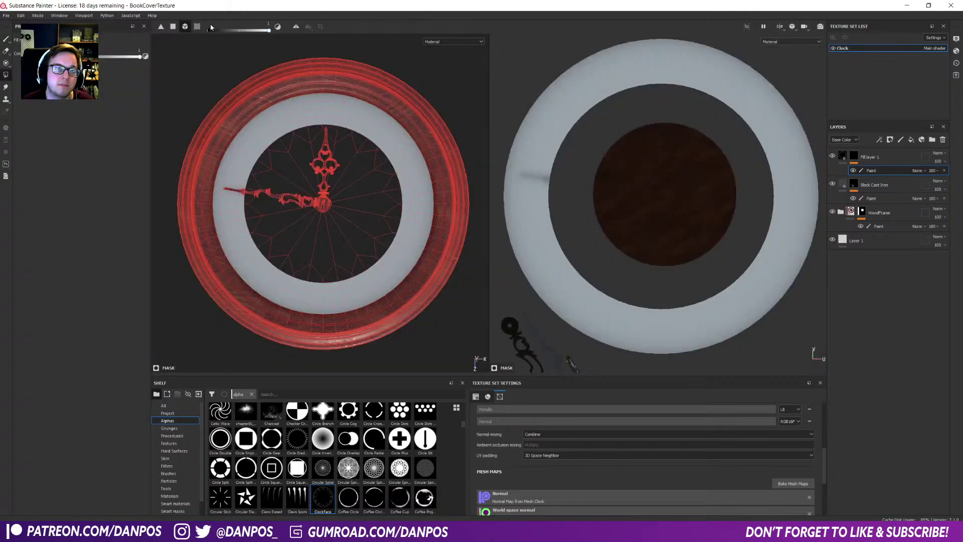
left_click(417, 162)
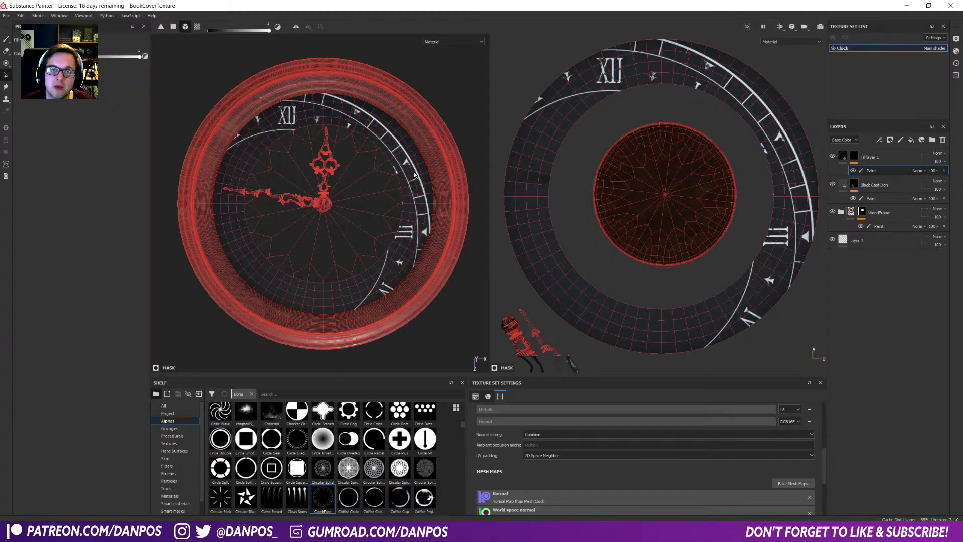
left_click(854, 159)
- Try a 3D planar projection for the ClockFace texture on Fill layer 1
left_click(91, 67)
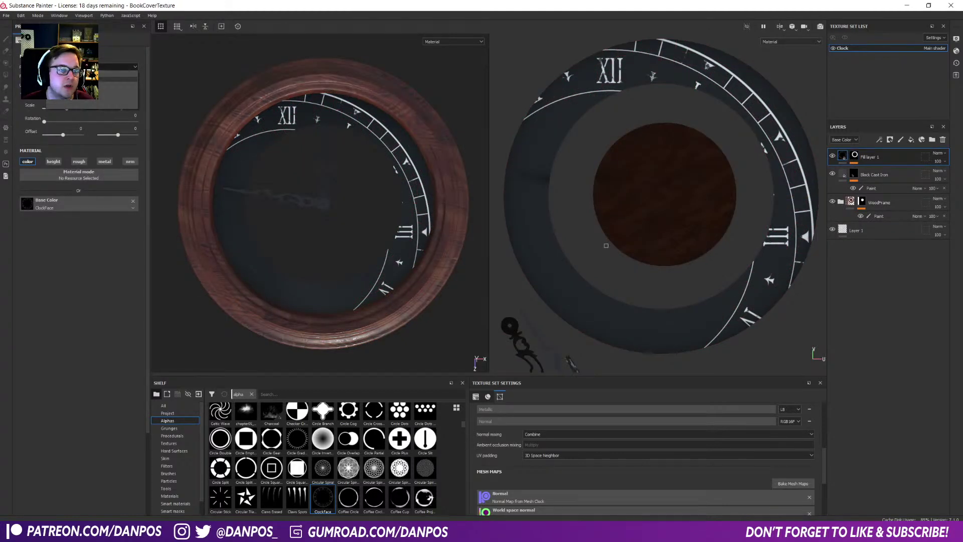
left_click(91, 67)
left_click(92, 75)
left_click(91, 76)
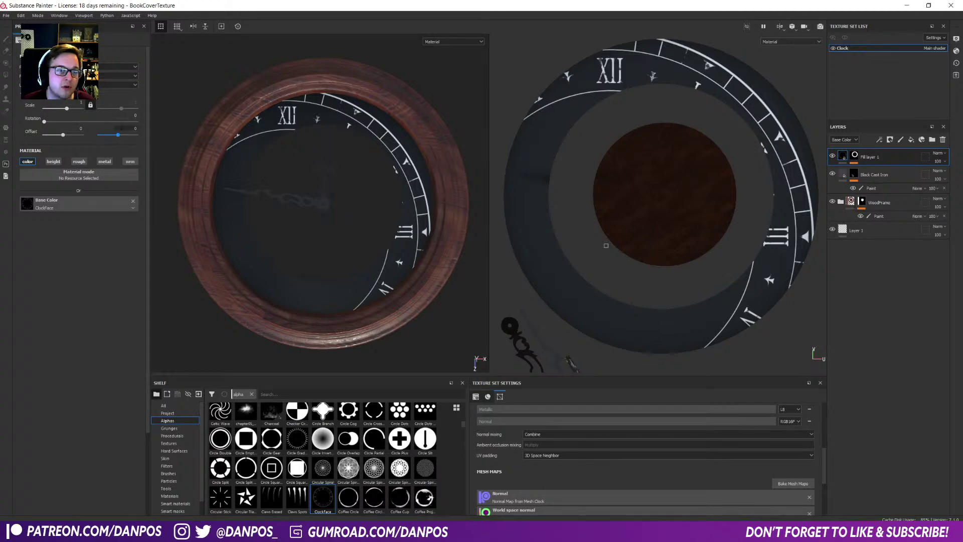
left_click(115, 66)
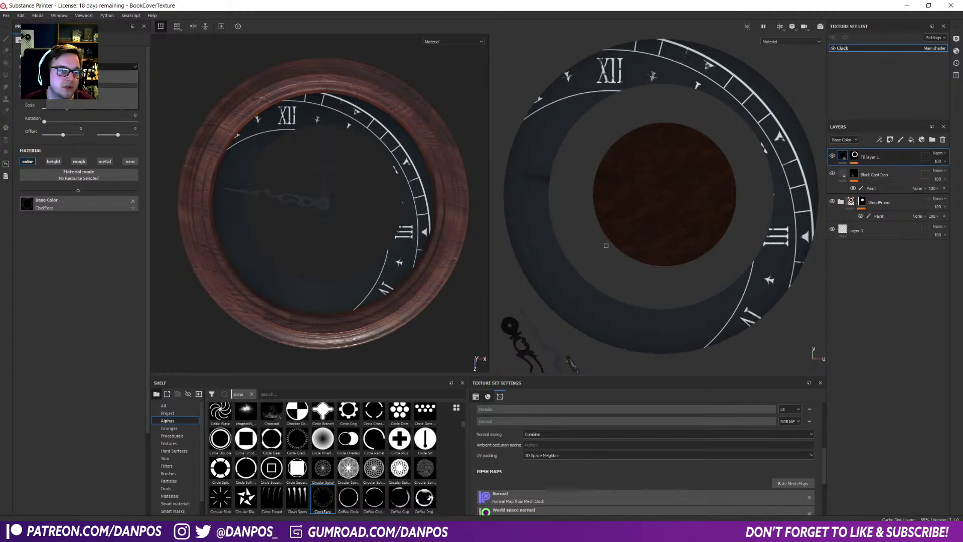
left_click(115, 90)
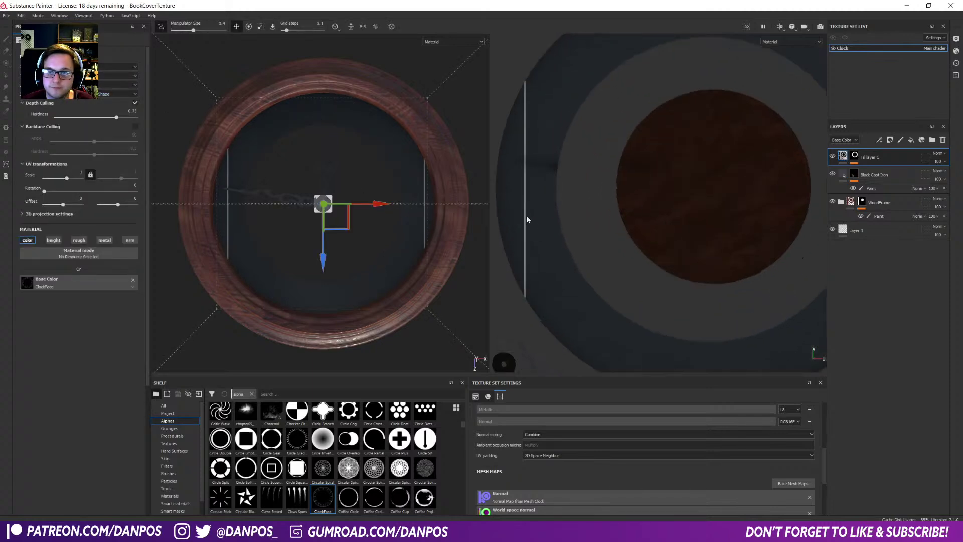
- Examine from several angles how the projection box and ClockFace texture sit on the clock model
scroll(656, 263, "down", 5)
scroll(349, 285, "up", 3)
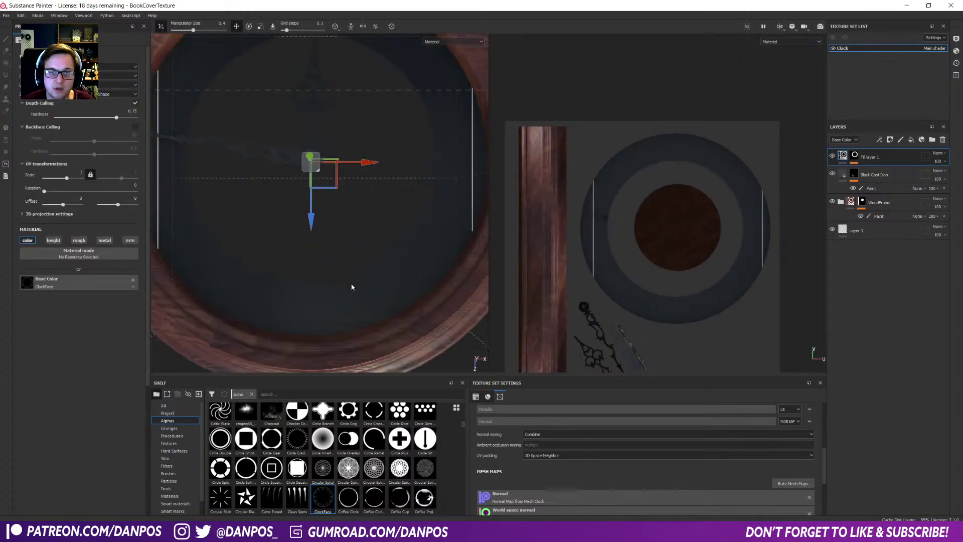
scroll(402, 290, "down", 5)
left_click_drag(402, 295, 383, 205, "alt")
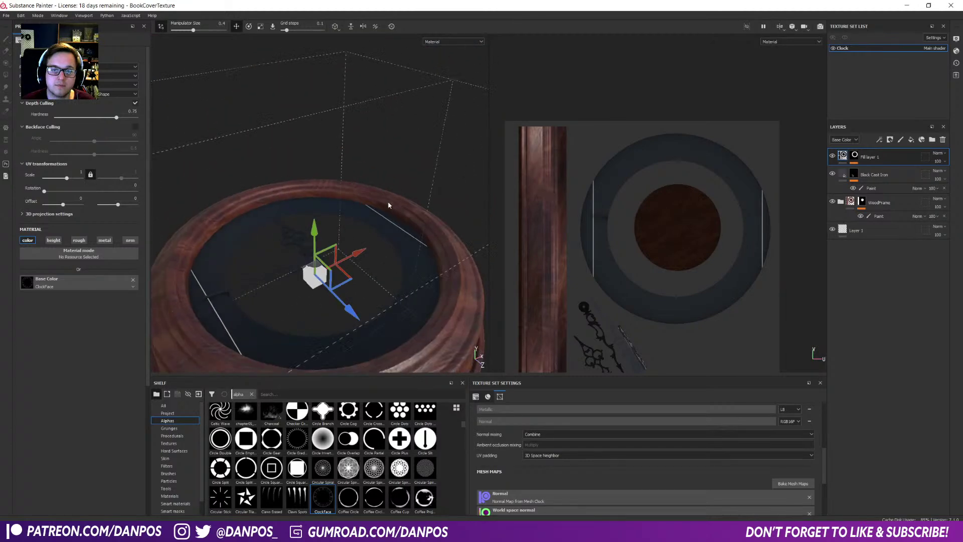
left_click_drag(332, 309, 377, 258)
scroll(376, 259, "down", 3)
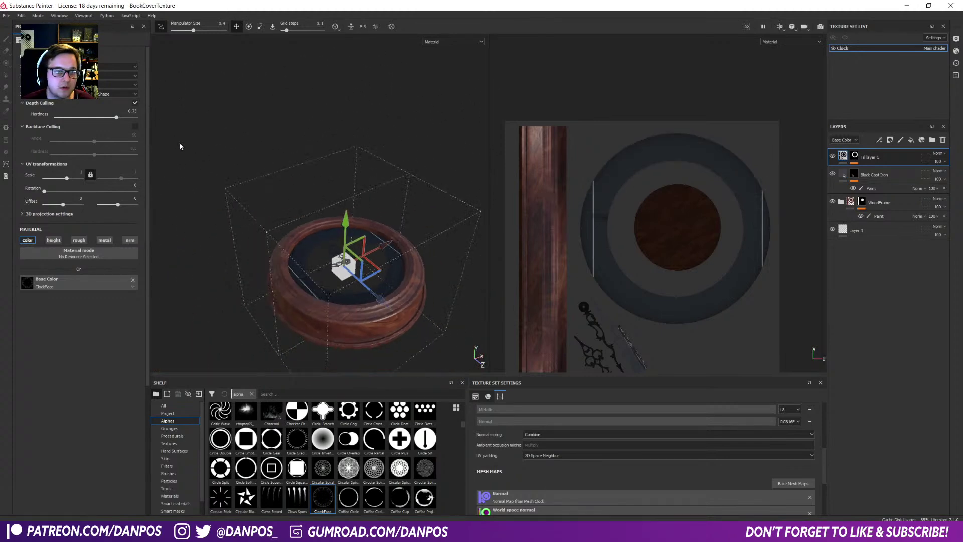
- Switch Fill layer 1 back to UV projection and fit the ClockFace artwork over the UV face ring at a scale of about 1.3
left_click(115, 66)
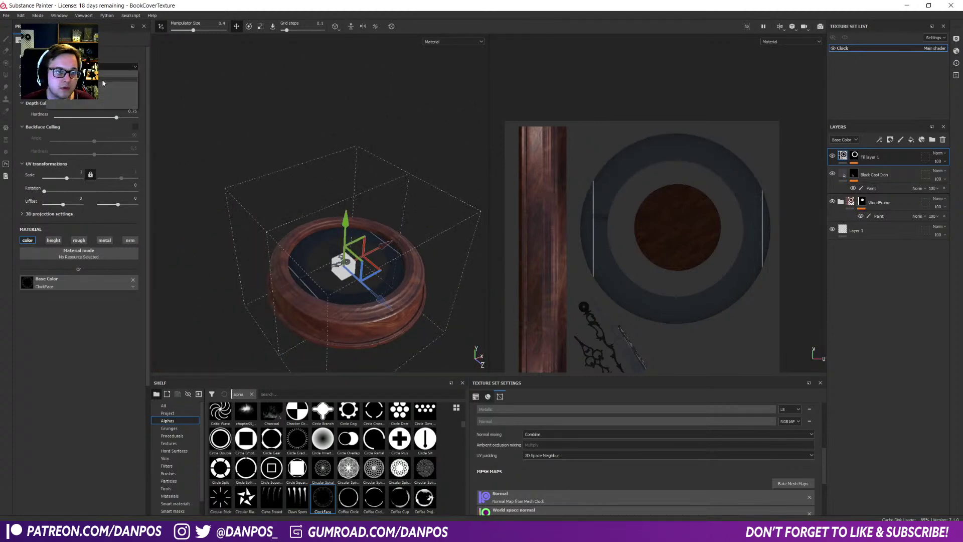
left_click(102, 82)
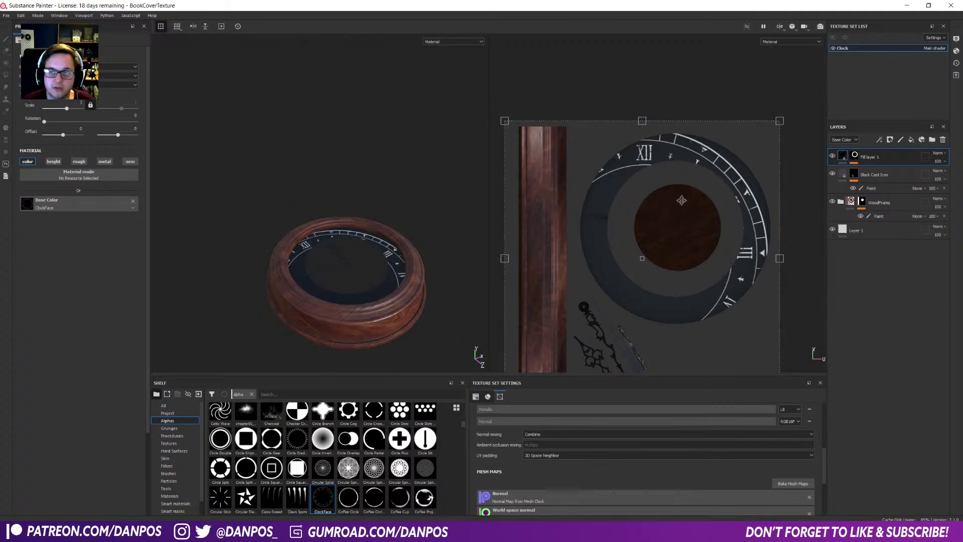
left_click_drag(745, 275, 763, 222)
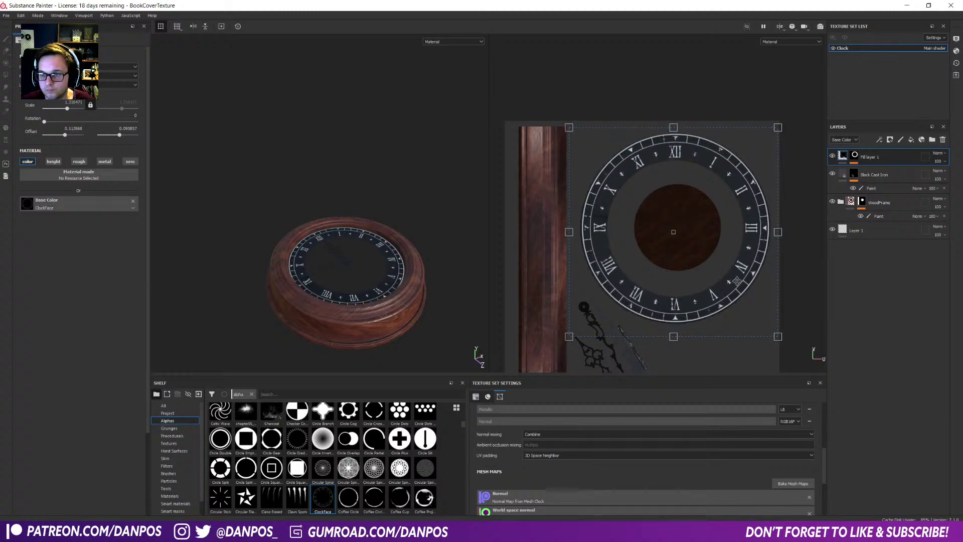
left_click_drag(674, 336, 675, 338)
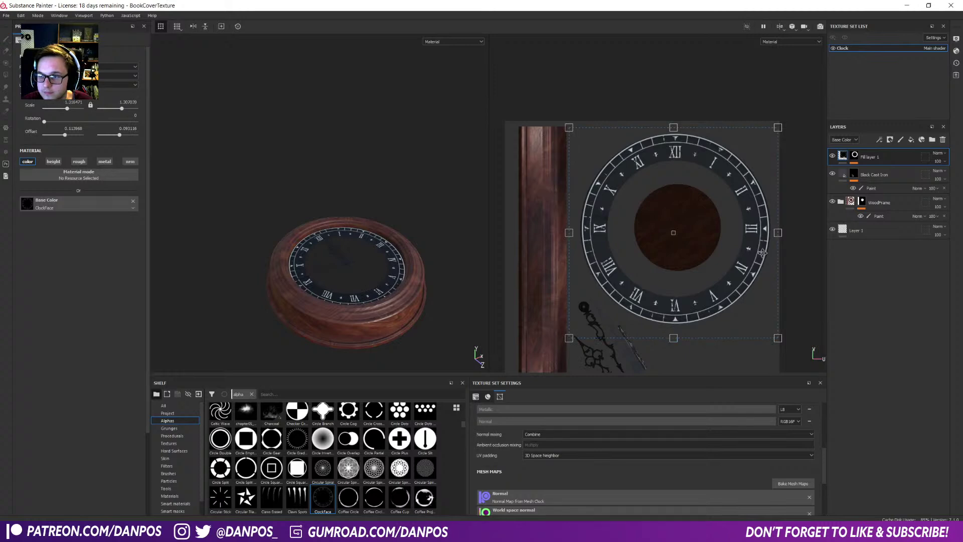
- Fine-tune the ClockFace artwork's width and height so its outer circle follows the face ring's rim evenly
scroll(754, 278, "up", 3)
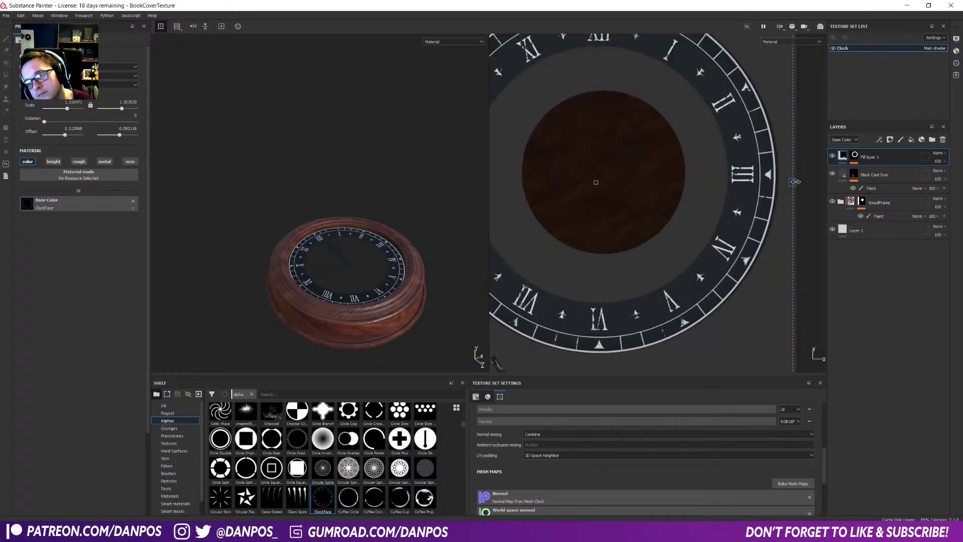
left_click_drag(793, 181, 796, 180)
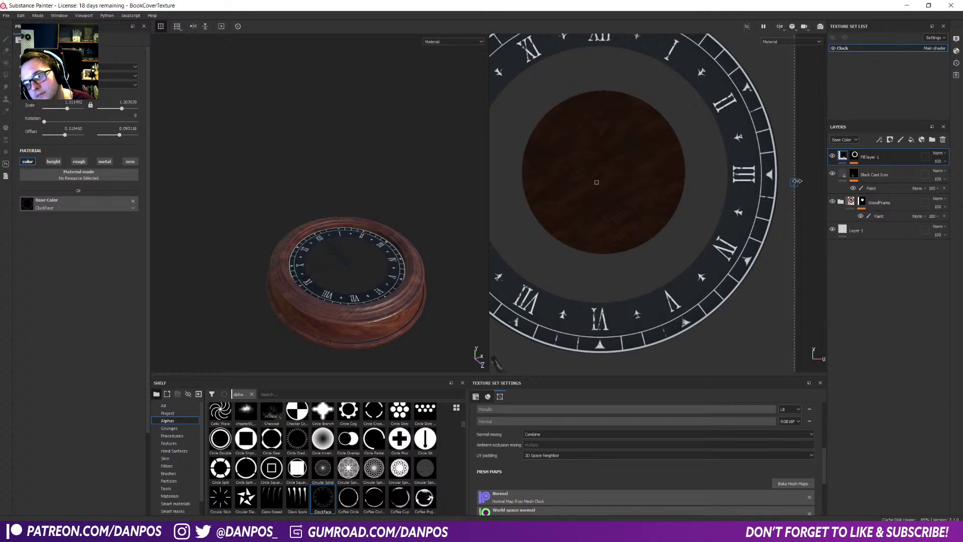
scroll(634, 242, "down", 2)
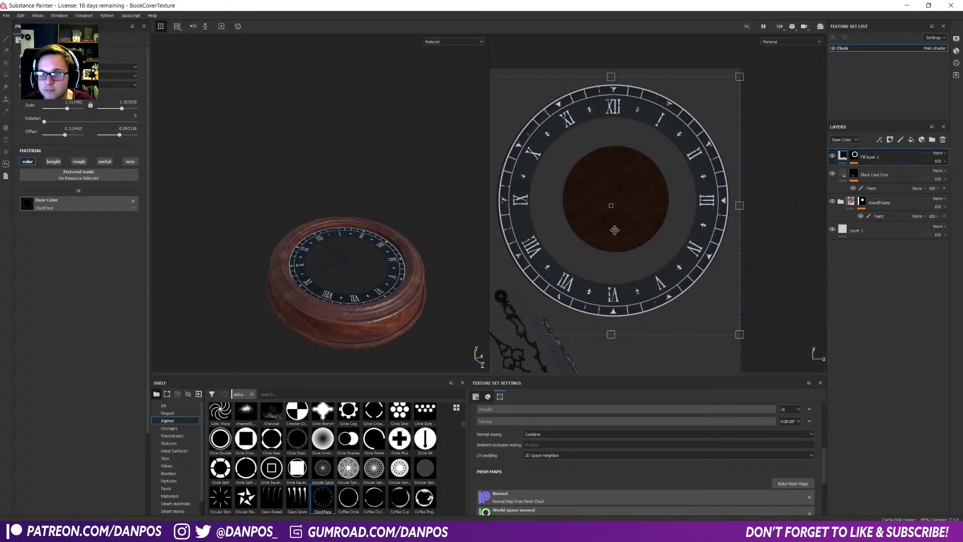
scroll(591, 188, "down", 2)
left_click_drag(501, 203, 503, 203)
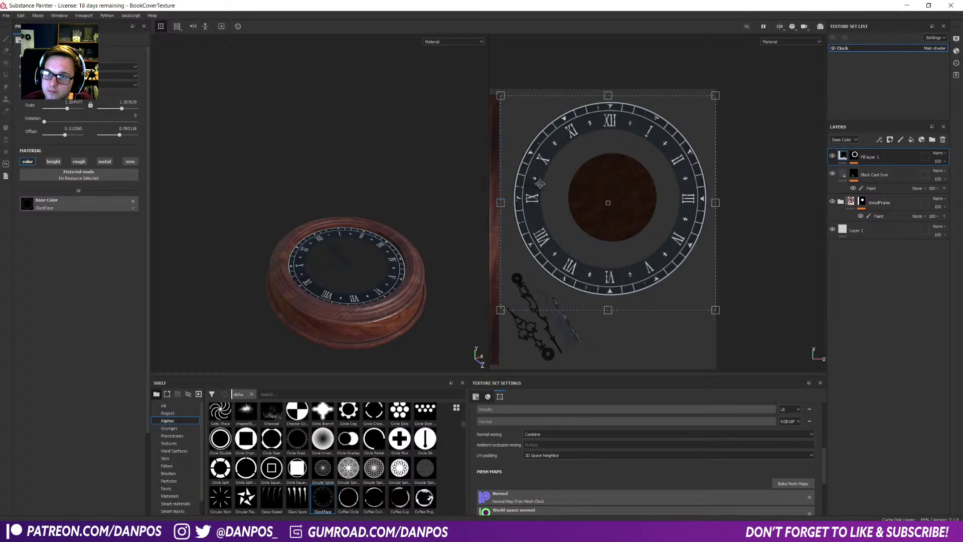
left_click_drag(608, 96, 609, 97)
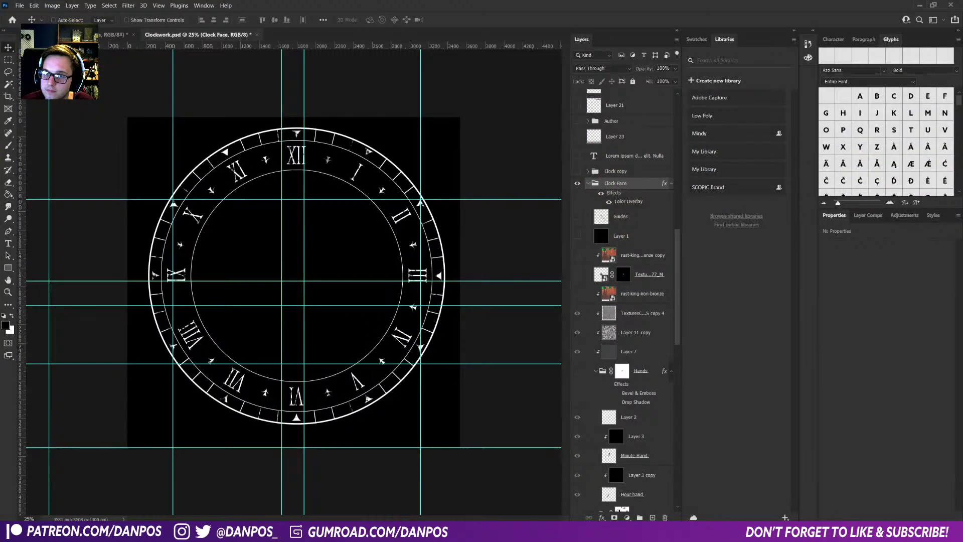
- Switch to Clockwork.psd in Photoshop and hide the Clock Face group's Color Overlay and the black background Layer 32
left_click(610, 202)
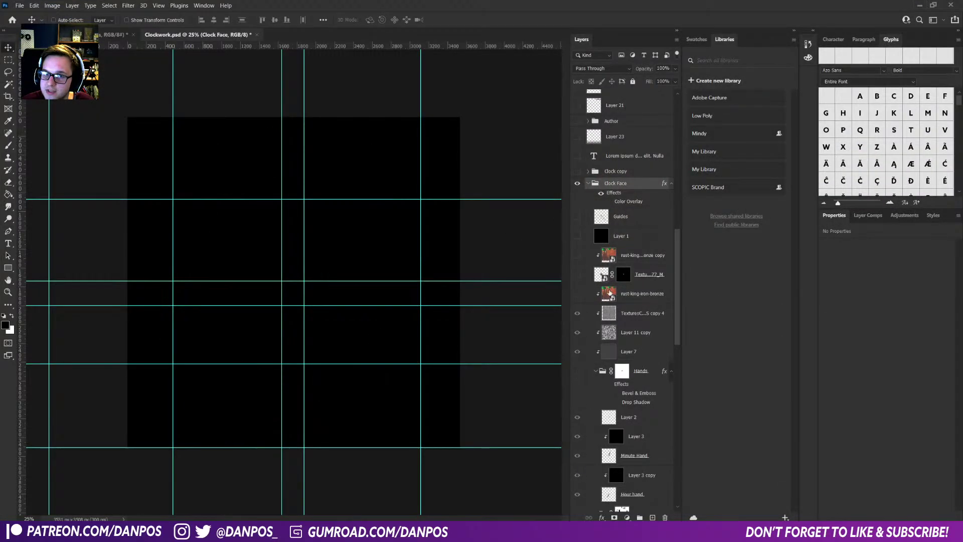
scroll(628, 448, "down", 15)
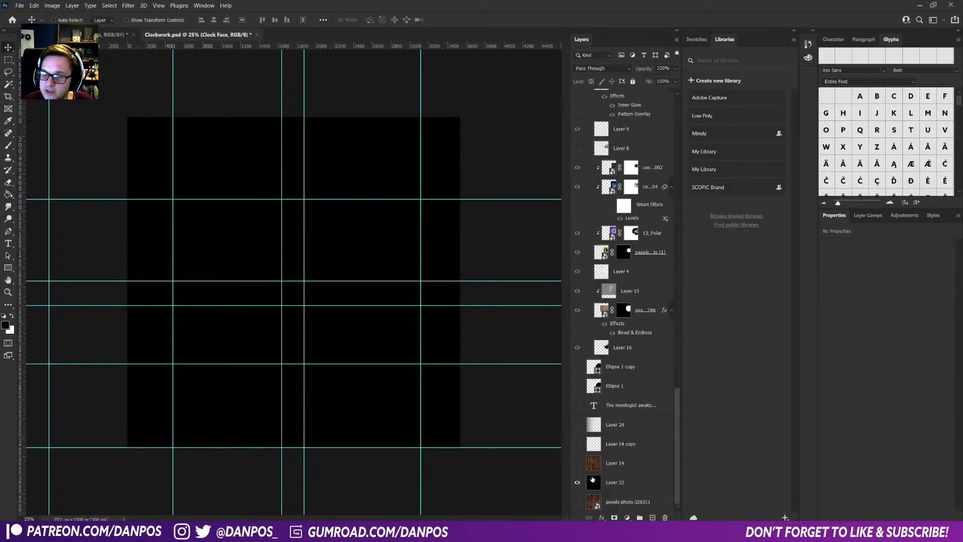
left_click(578, 482)
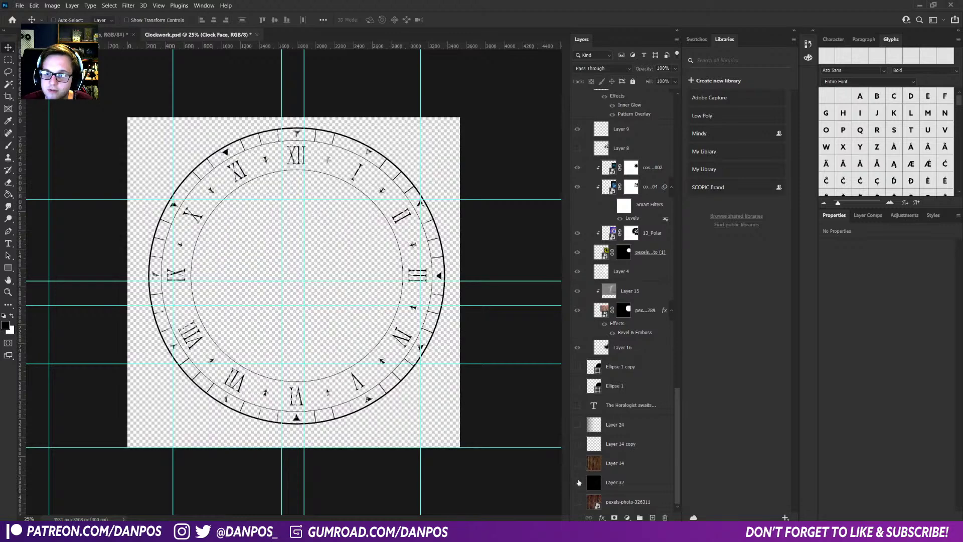
- Save the transparent artwork as a PNG over ClockFace.png in the BookCoverTutorialStream folder, using the large file size option
left_click(20, 6)
left_click(45, 123)
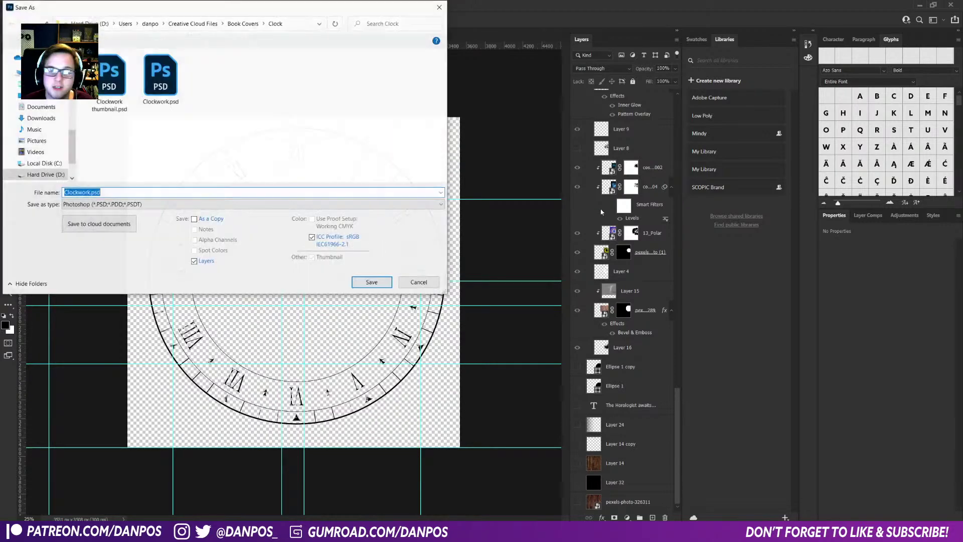
left_click(166, 204)
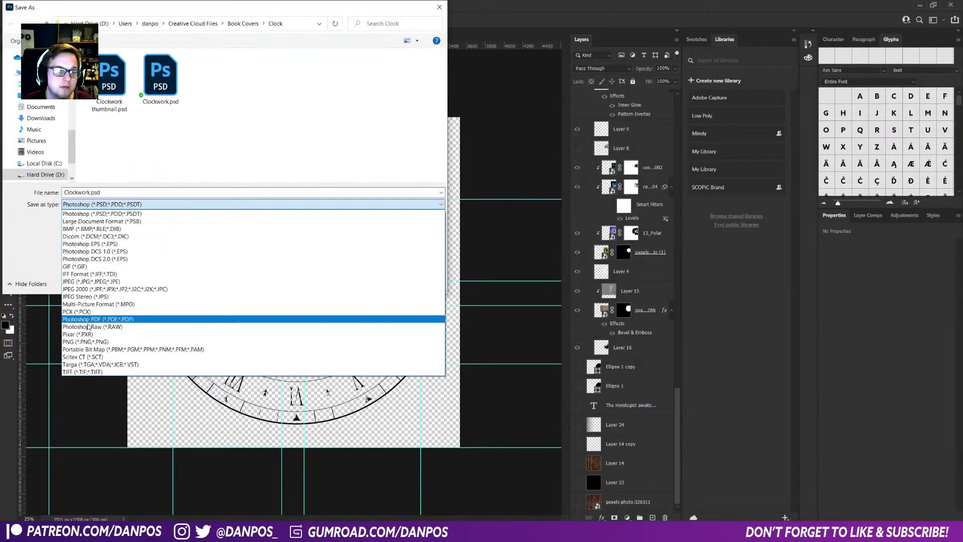
left_click(163, 338)
scroll(47, 150, "up", 5)
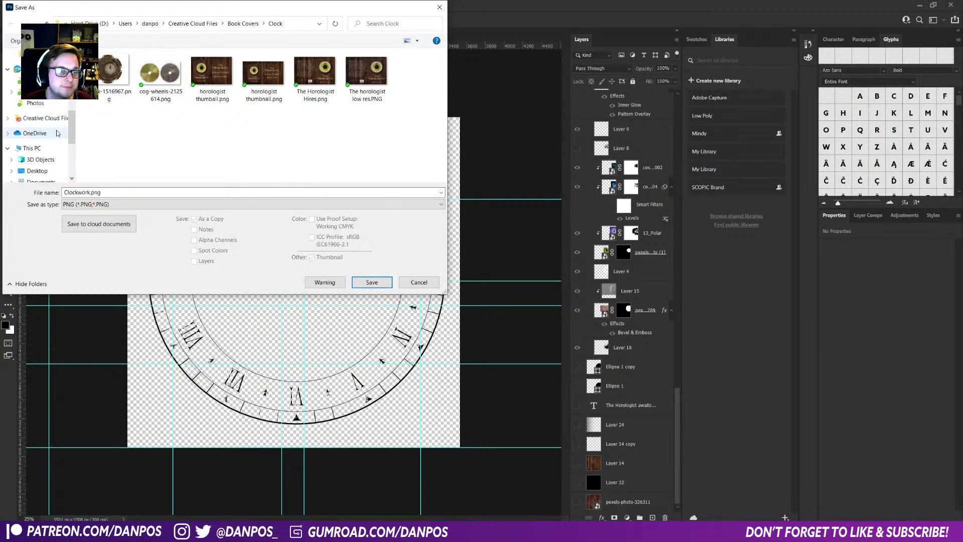
left_click(52, 149)
double_click(118, 83)
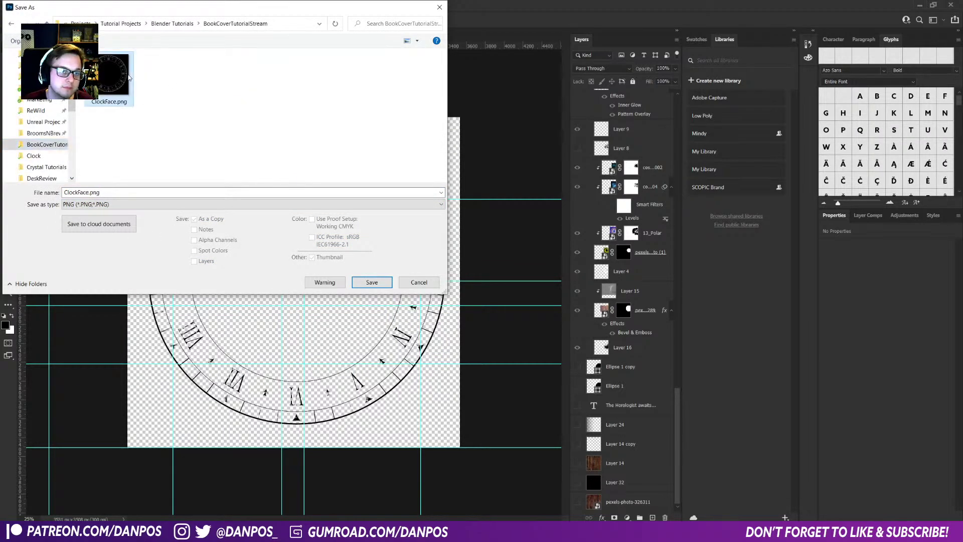
left_click(503, 267)
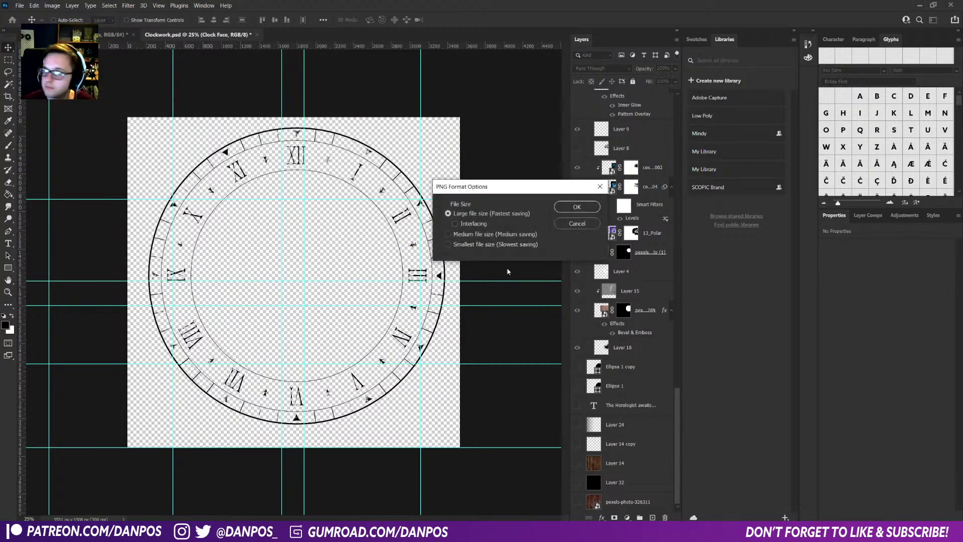
left_click(576, 207)
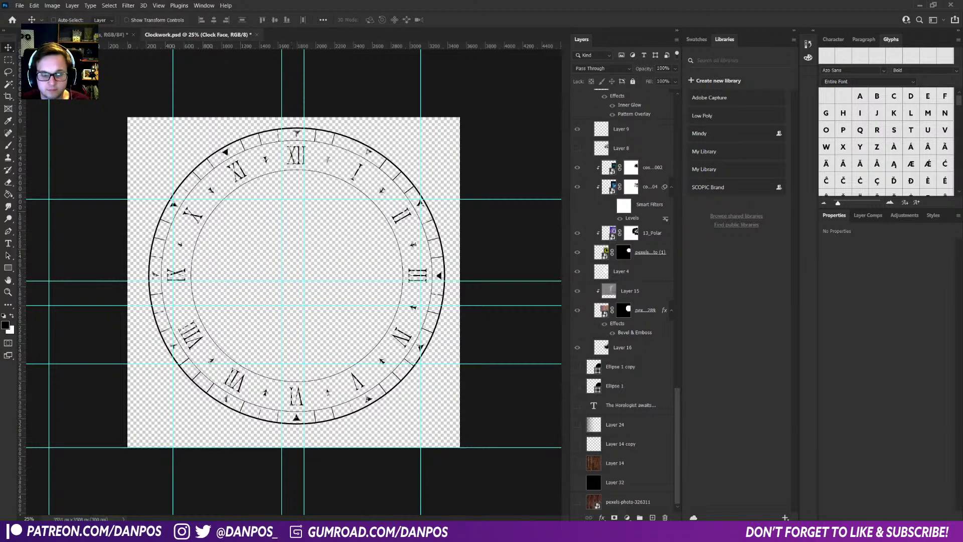
- Return to Substance Painter, reload the updated ClockFace resource and reassign it to Fill layer 1's Base Color
left_click(919, 5)
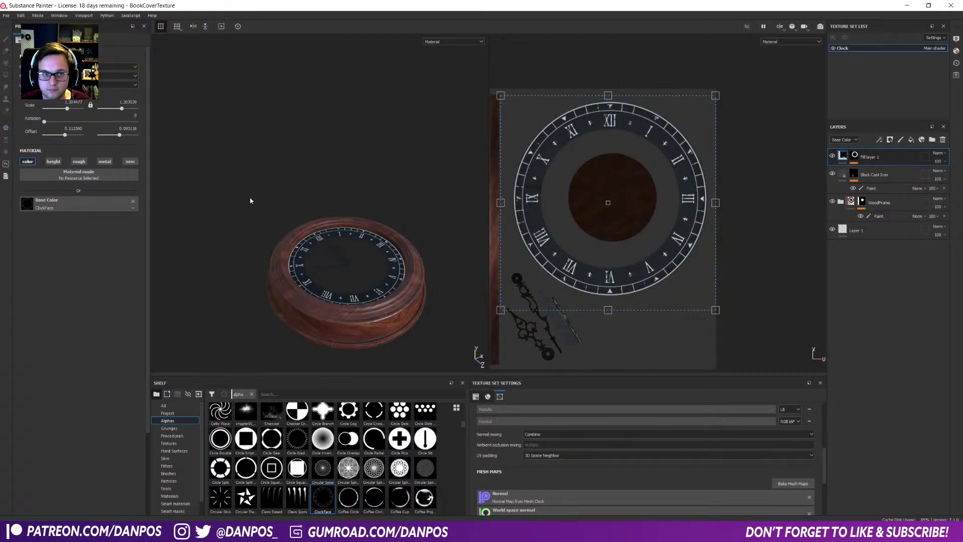
right_click(319, 487)
left_click(325, 496)
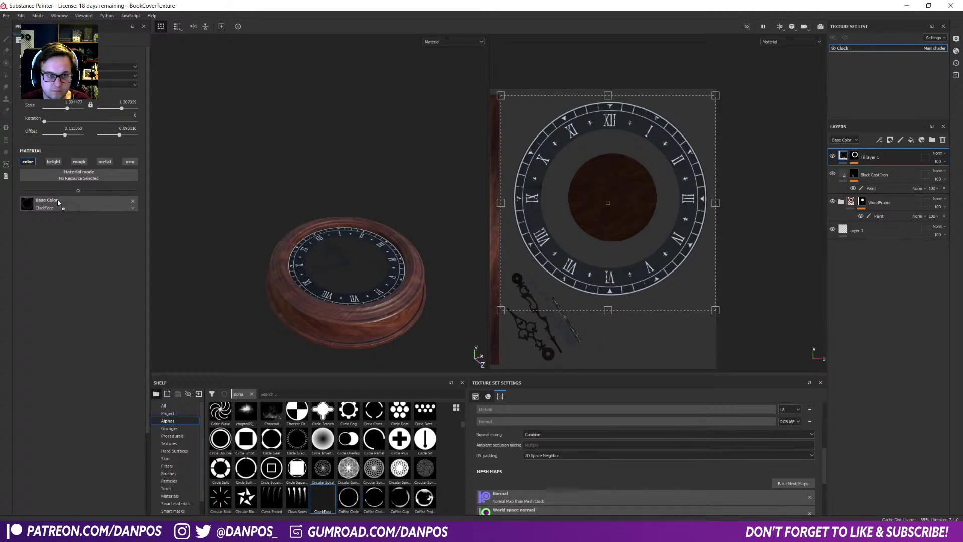
left_click_drag(58, 200, 57, 200)
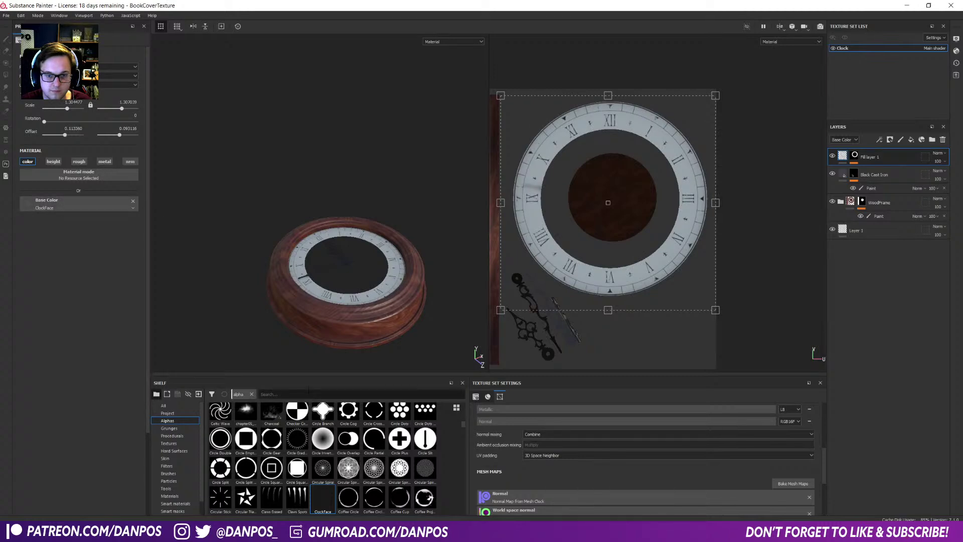
- Search the shelf for parchment and add the Paper Parchment Worn material directly beneath Fill layer 1
key("BackSpace")
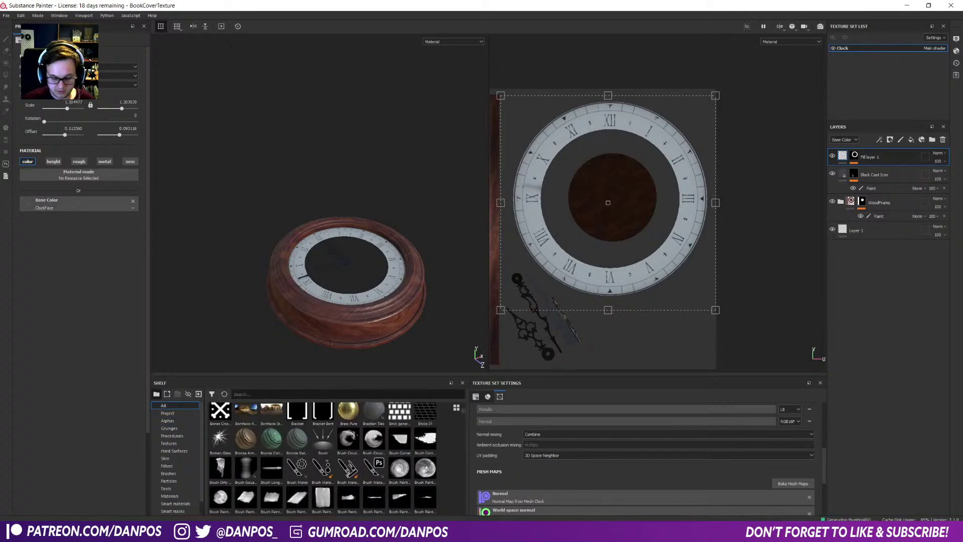
type("parche")
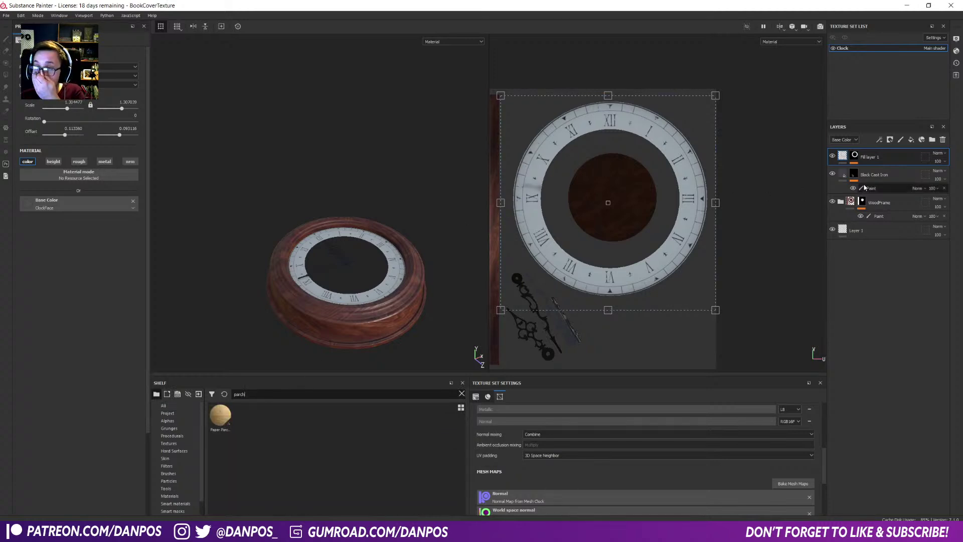
left_click_drag(220, 415, 887, 173)
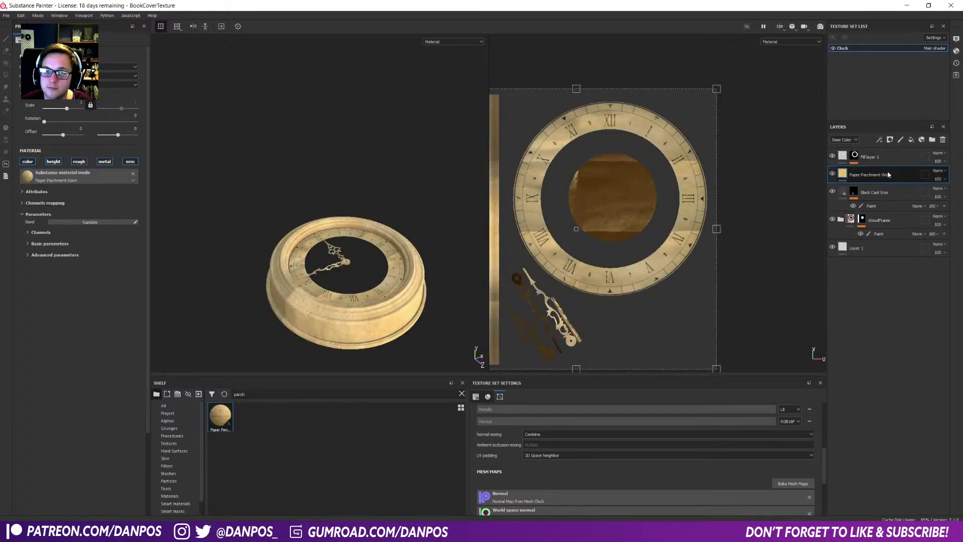
- Give the Paper Parchment Worn layer a black mask that reveals the parchment only on the clock's face ring
left_click(890, 140)
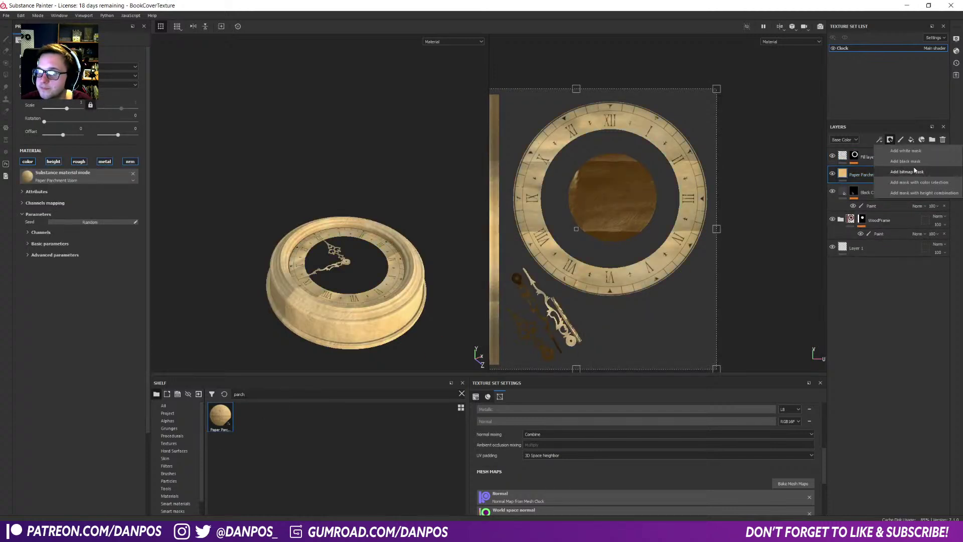
left_click(916, 162)
left_click(880, 140)
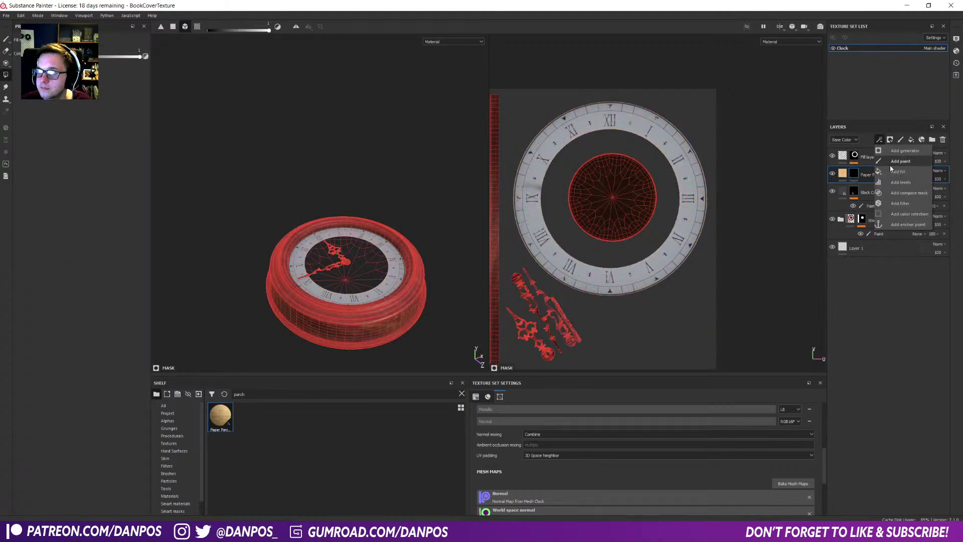
left_click(896, 163)
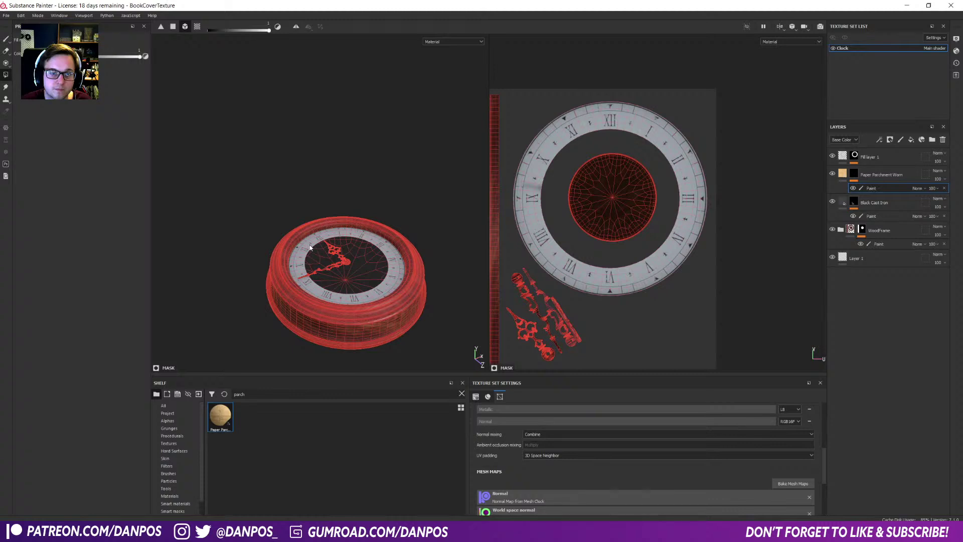
left_click_drag(310, 245, 349, 277, "alt+shift")
scroll(354, 324, "down", 3)
scroll(355, 326, "up", 5)
middle_click_drag(355, 328, 360, 244)
key("Delete")
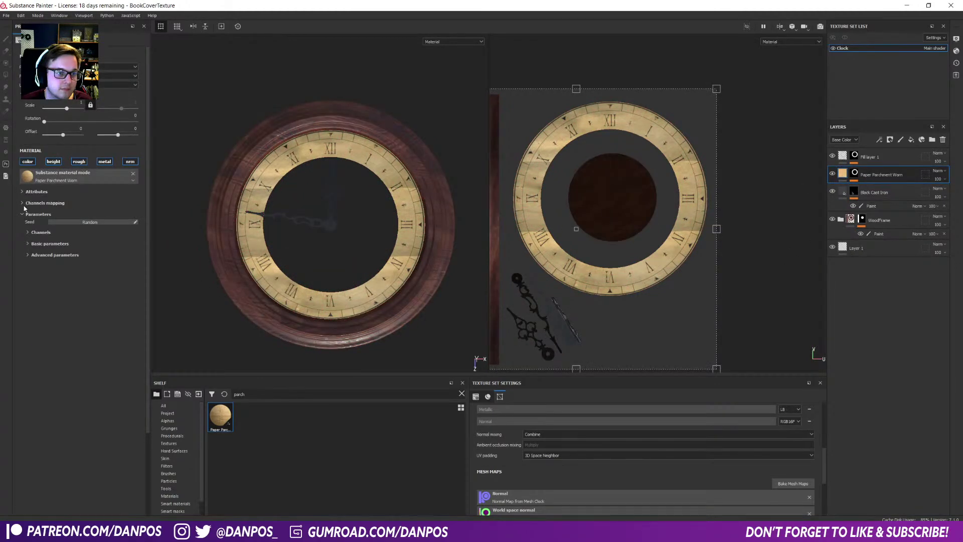
- Check the Paper Parchment Worn layer's parameter groups and reduce its UV scale to about 0.24
left_click(26, 232)
left_click(27, 232)
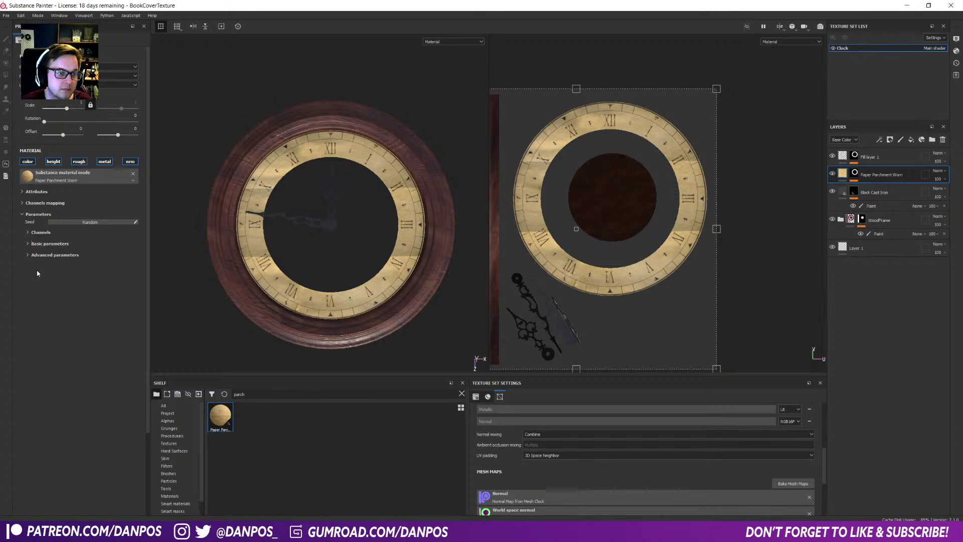
left_click(29, 243)
left_click(29, 244)
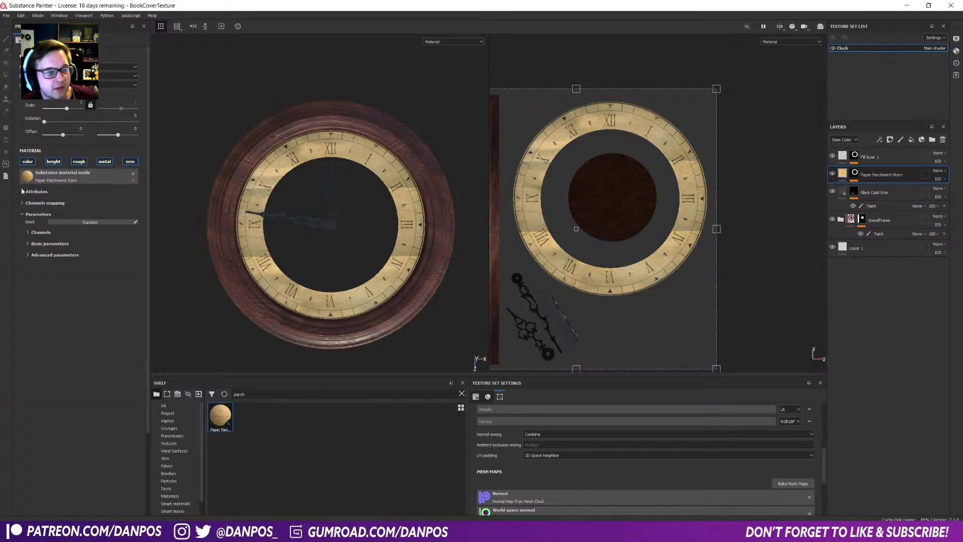
left_click(22, 192)
left_click(22, 192)
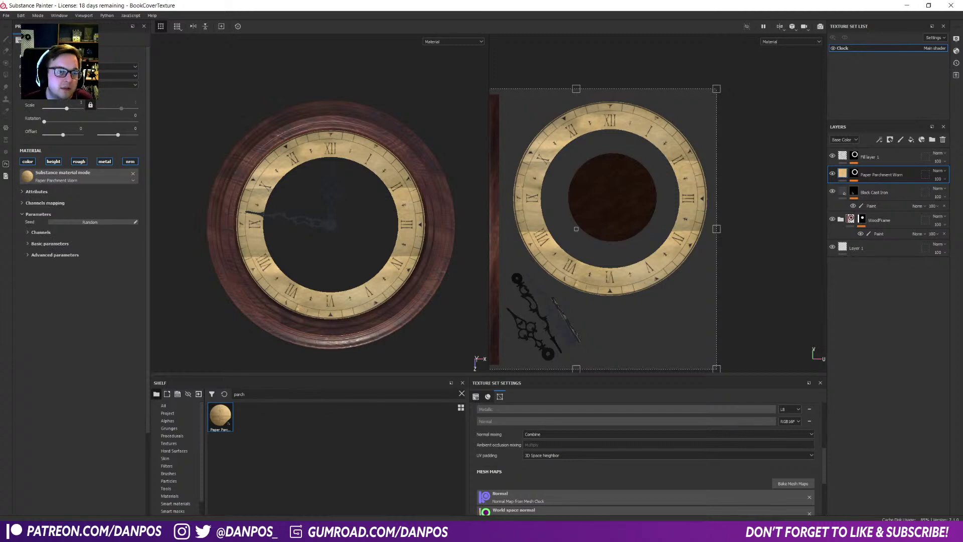
left_click_drag(67, 110, 65, 107)
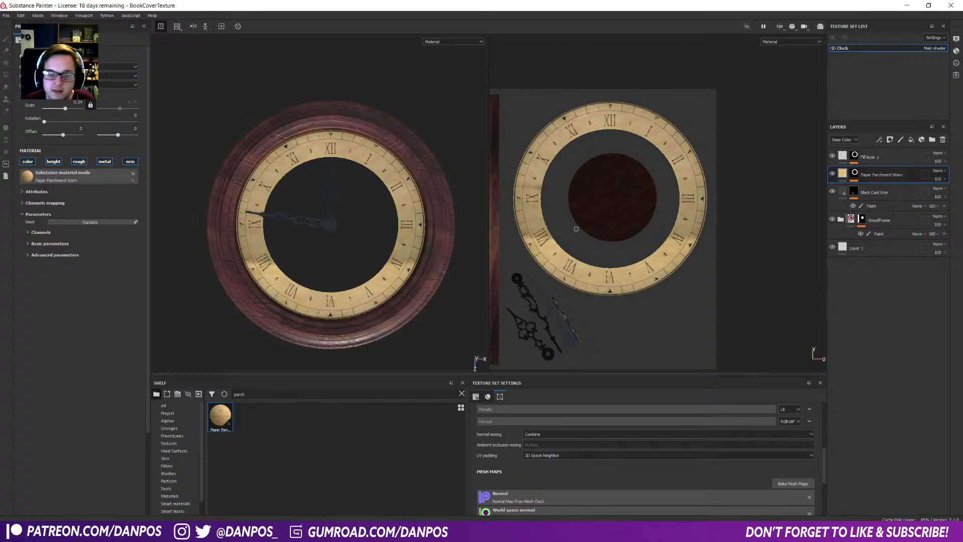
- Switch to the Substance launcher and search the Substance Source library for "clock"
left_click(548, 531)
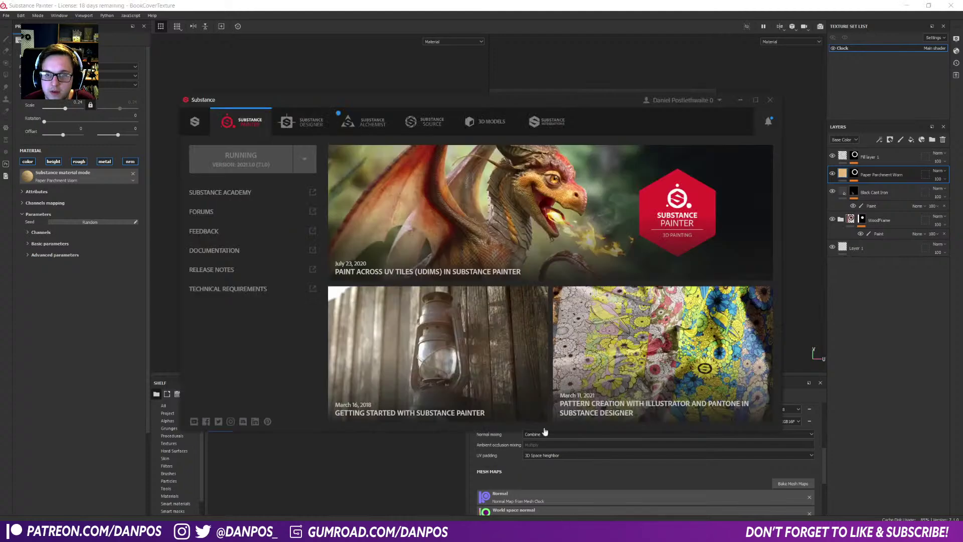
left_click(350, 122)
left_click(403, 122)
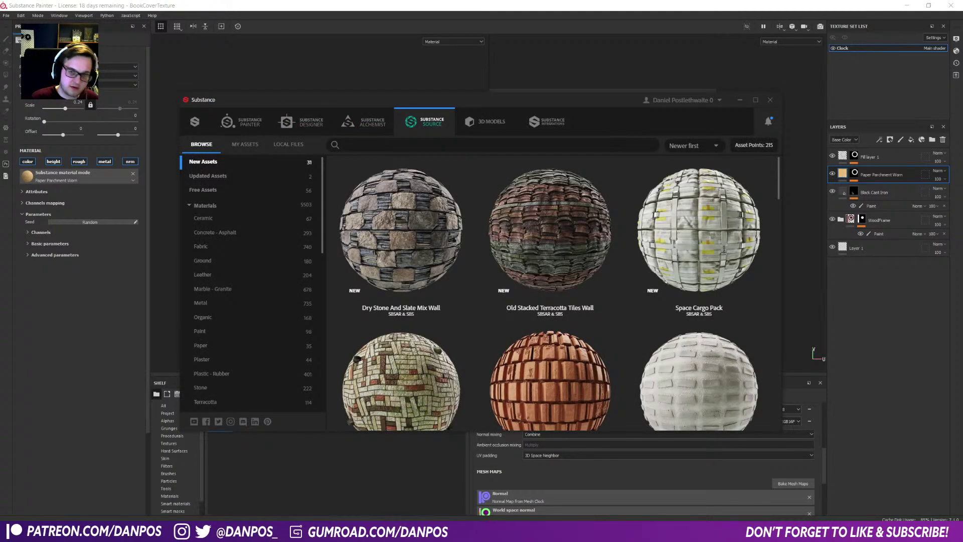
type("clock")
key("Return")
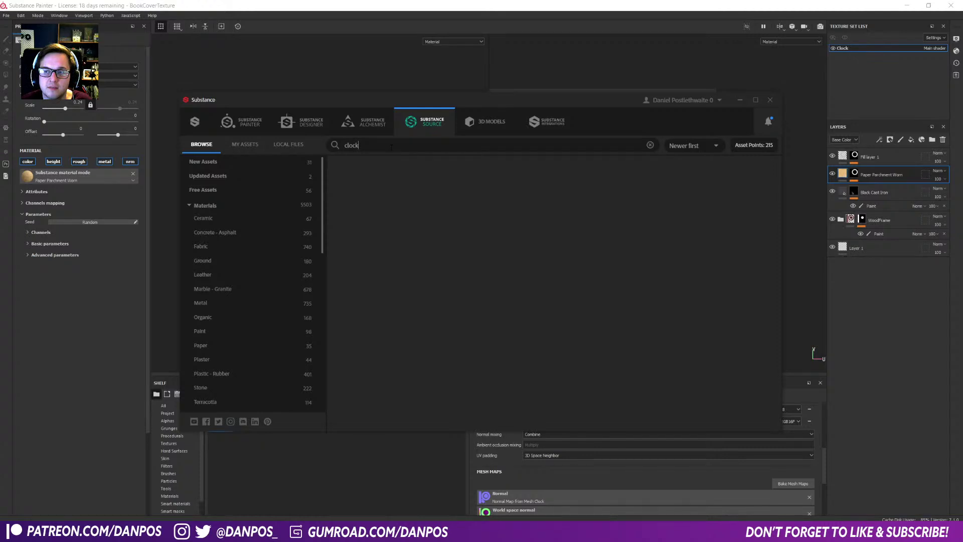
- Clear the Substance Source search and browse the Marble - Granite materials for a clock face surface
left_click(248, 289)
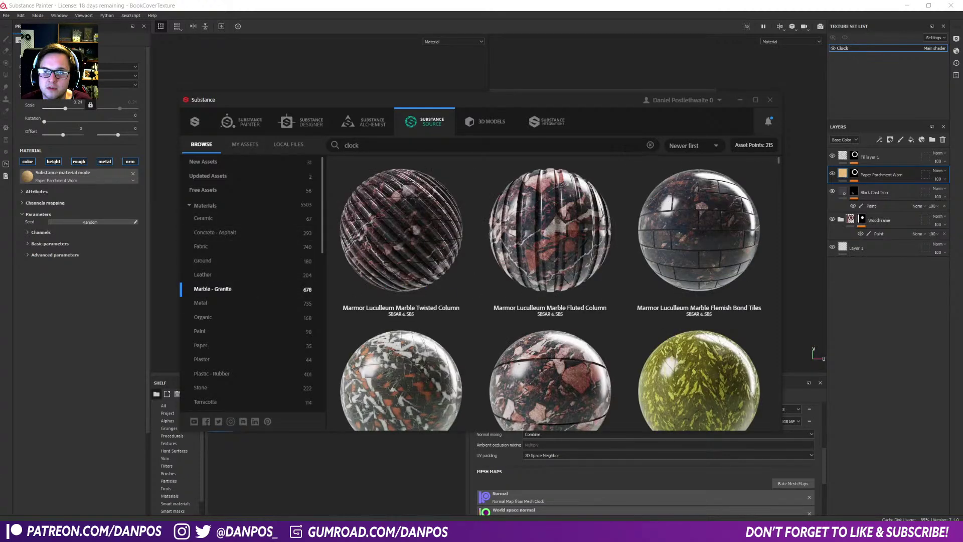
left_click(649, 145)
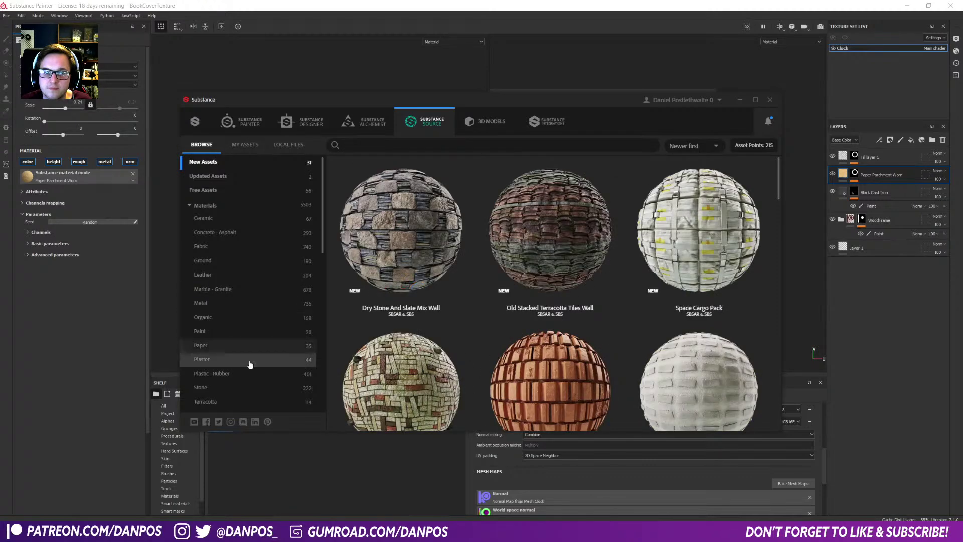
left_click(221, 303)
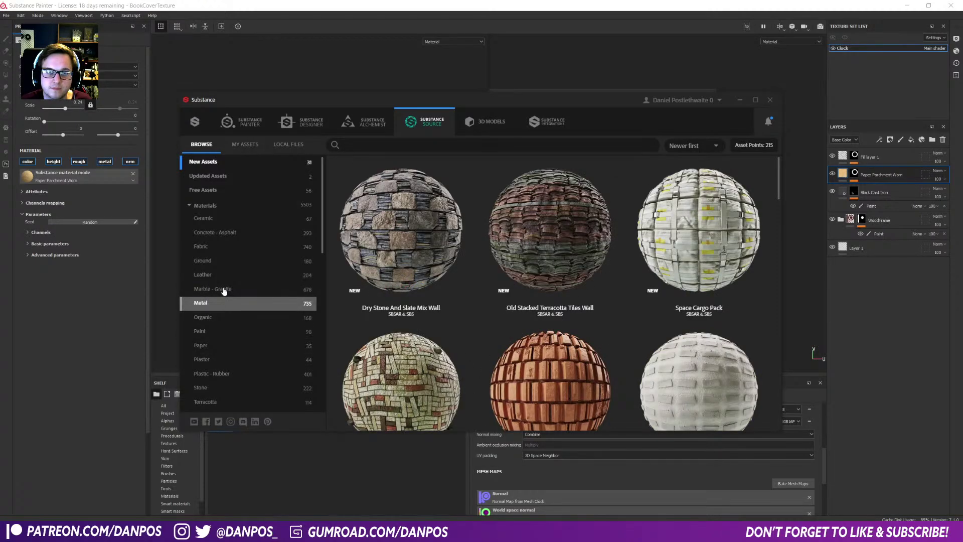
left_click(223, 290)
scroll(494, 381, "down", 10)
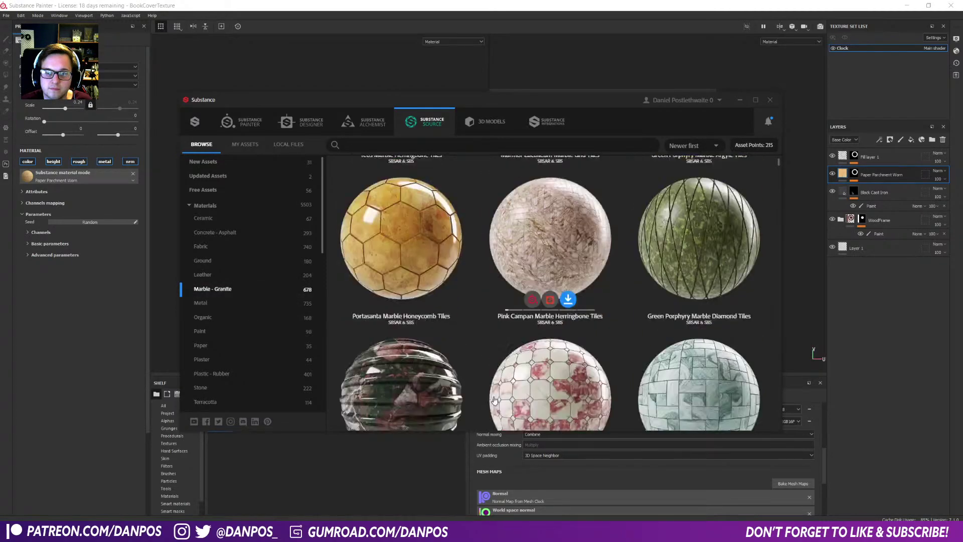
scroll(494, 400, "down", 4)
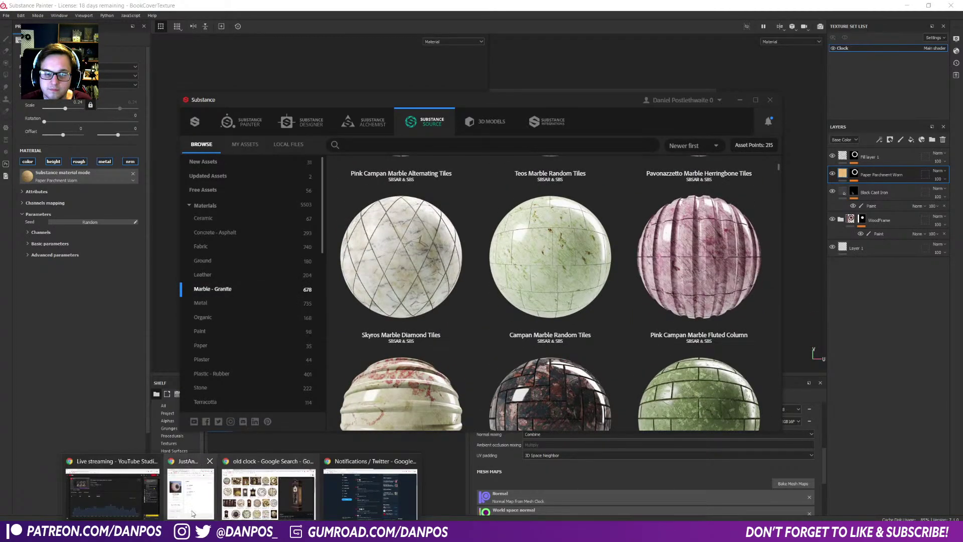
- Switch to the old clock image search in Chrome and preview several antique clock faces for material reference
left_click(276, 496)
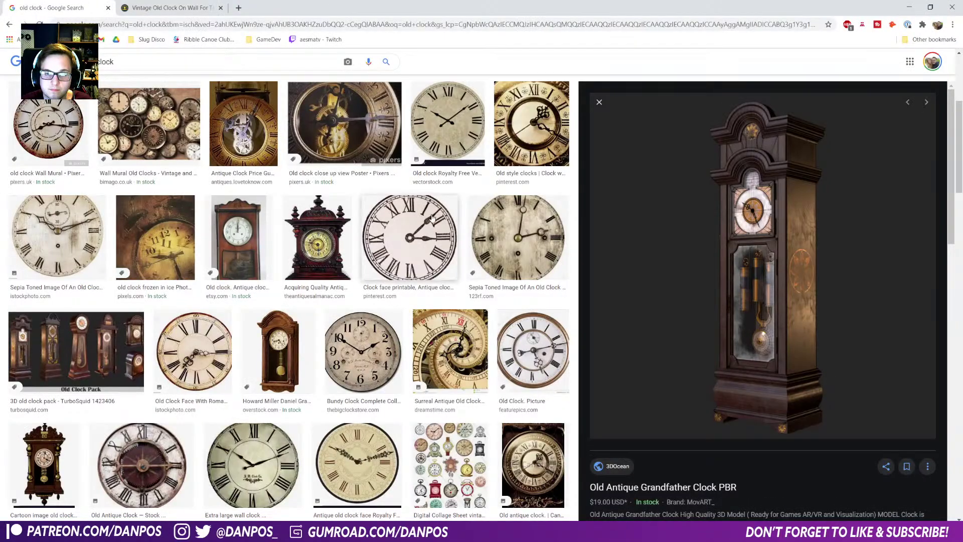
left_click(410, 236)
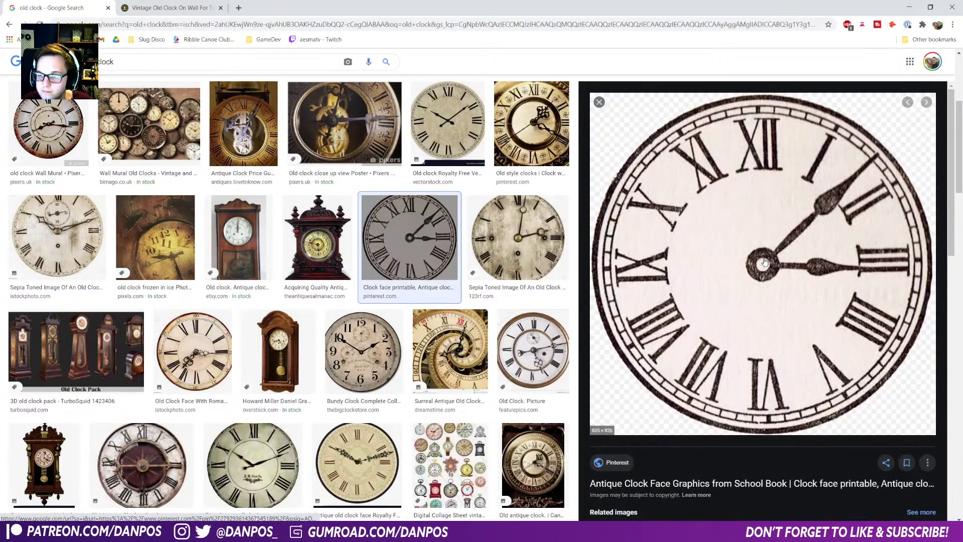
left_click(363, 351)
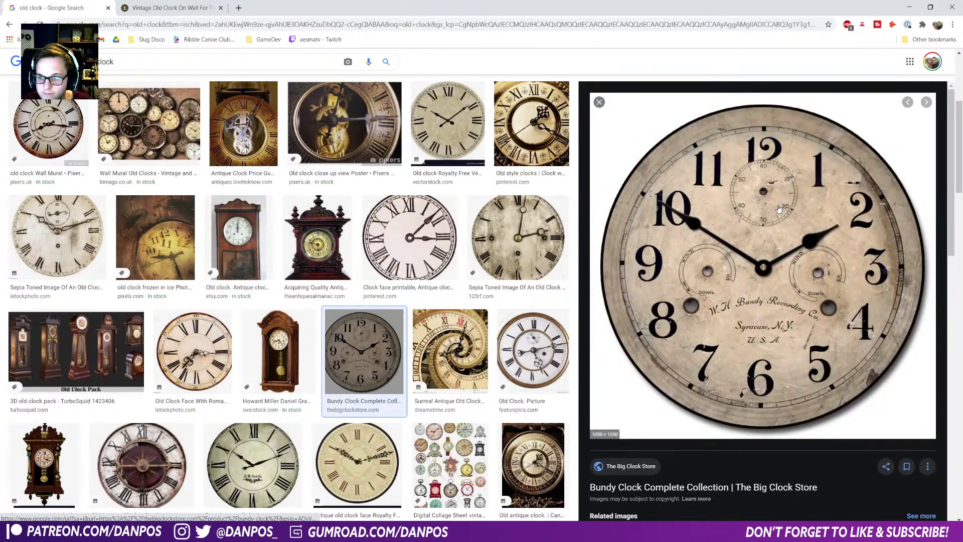
left_click(375, 463)
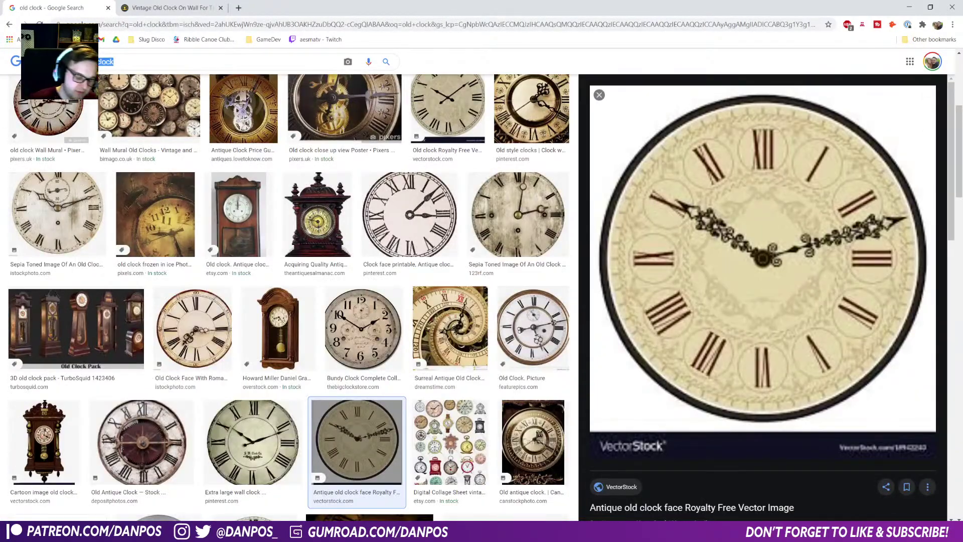
- Search Google for "old clock face material" and read the general web results
type("clock fa")
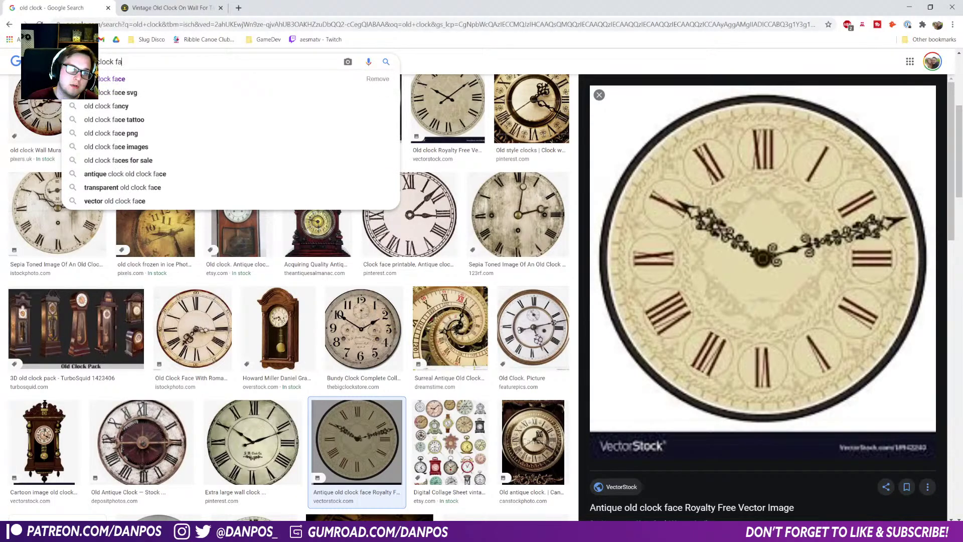
type("ce ")
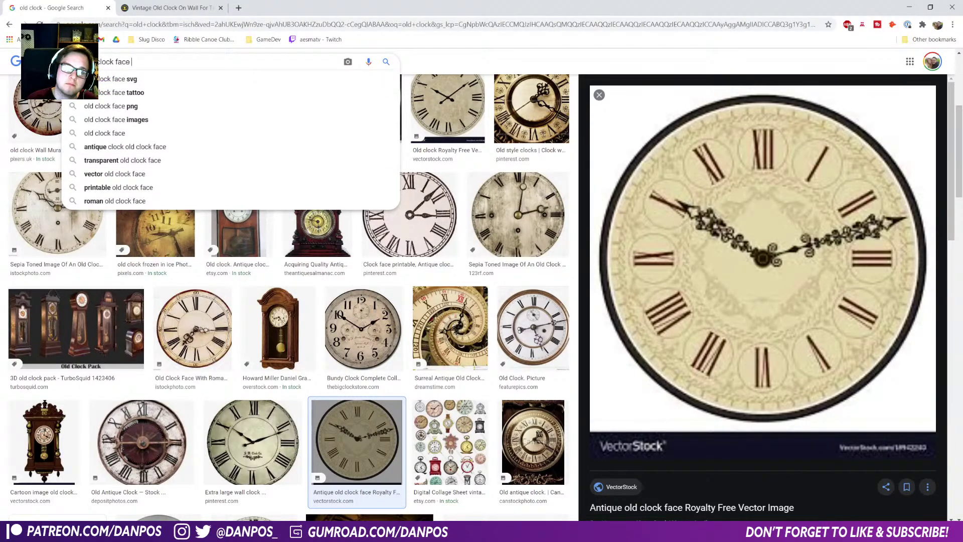
type("material")
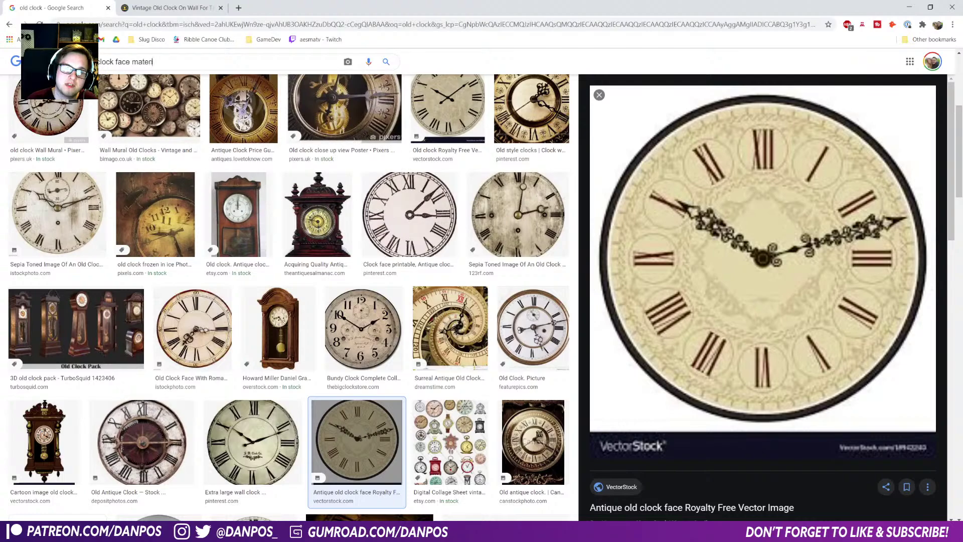
key("Return")
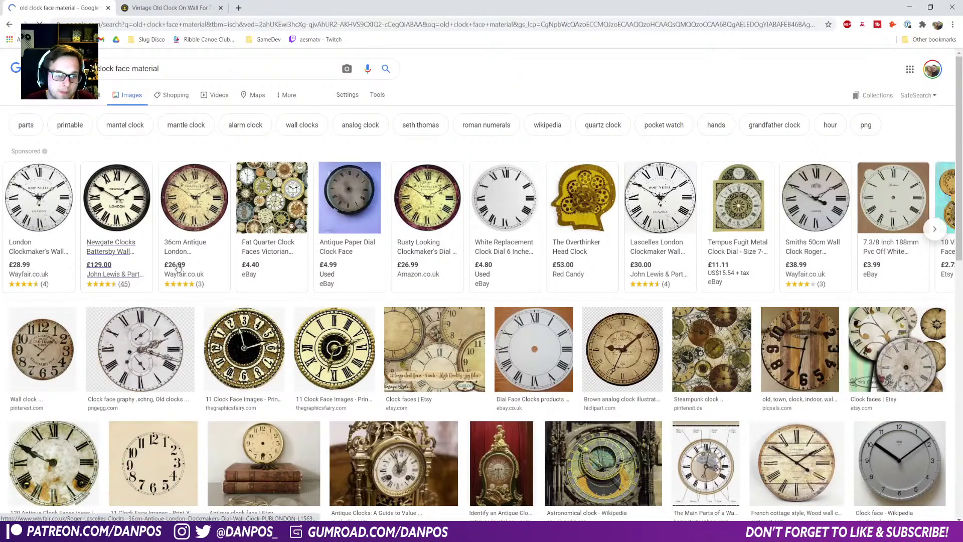
left_click(94, 98)
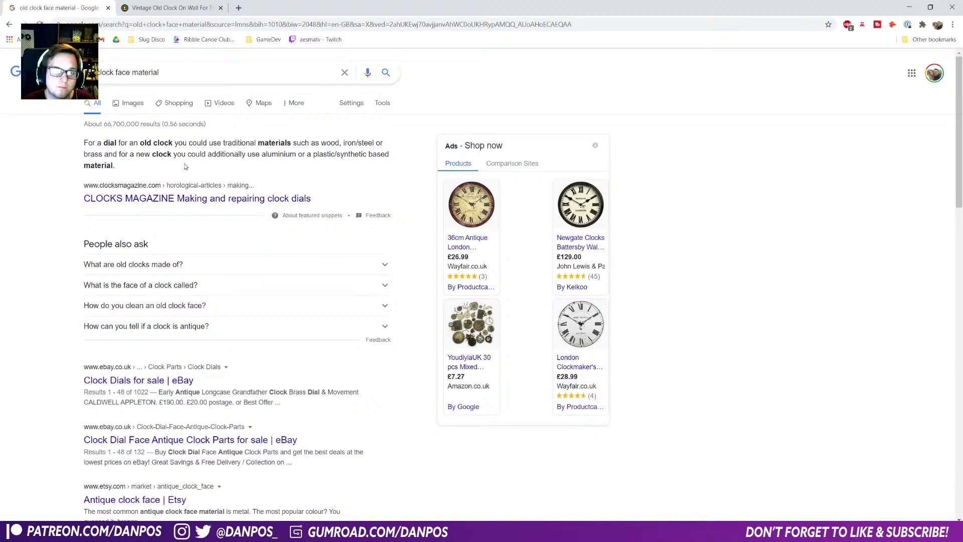
scroll(92, 381, "down", 2)
scroll(91, 381, "up", 2)
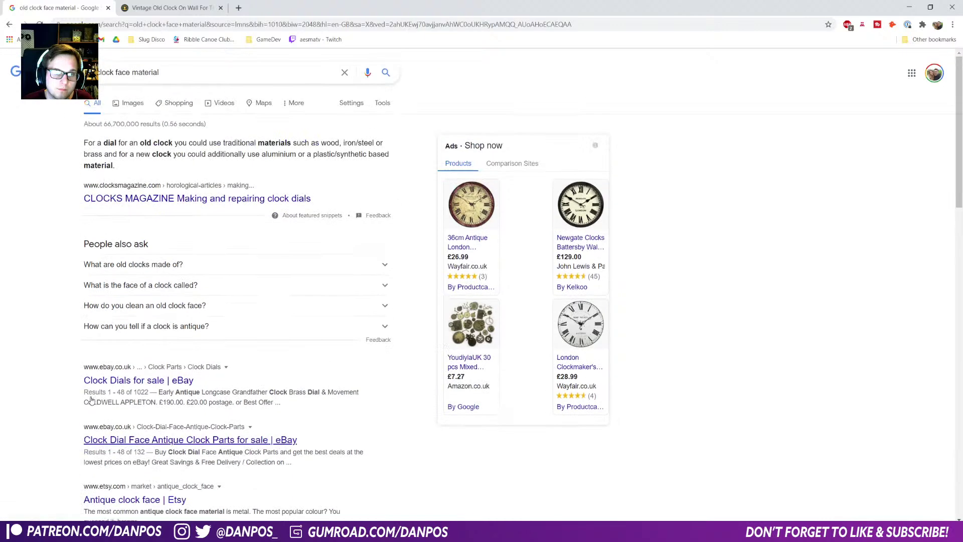
- Search Google for "did clocks have ivory face" and examine the Thomas Kent page on white and ivory clocks
triple_click(173, 69)
key("BackSpace")
type("did clo")
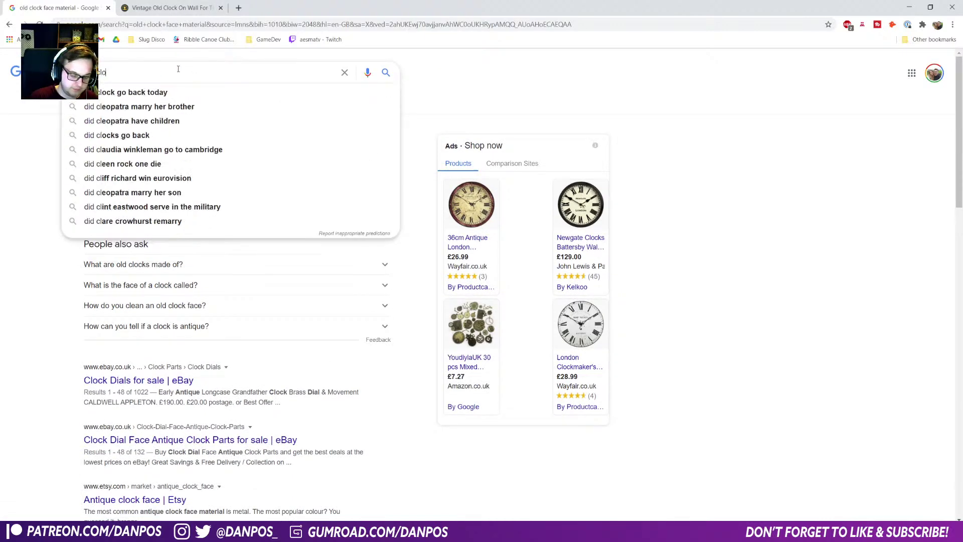
type("cks have ivory")
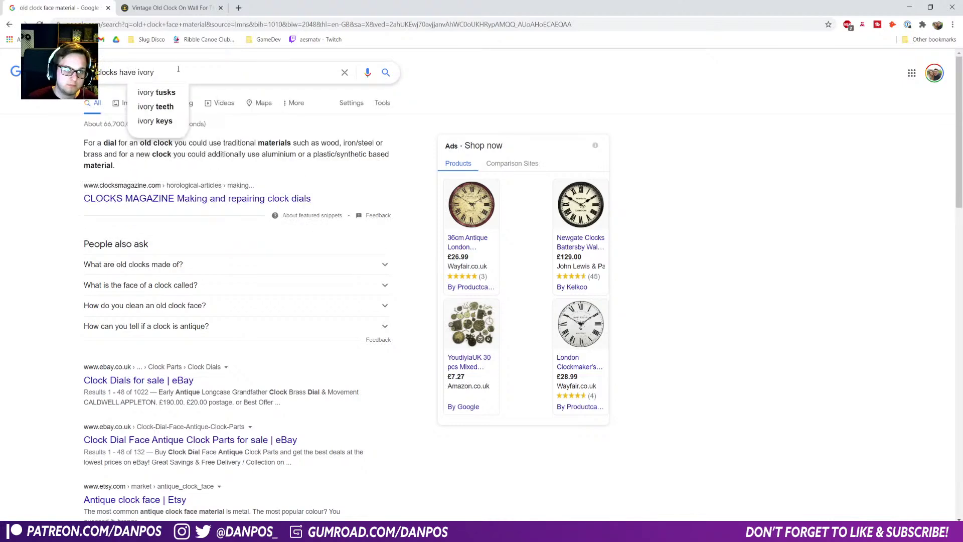
key("BackSpace")
key("Down")
key("Return")
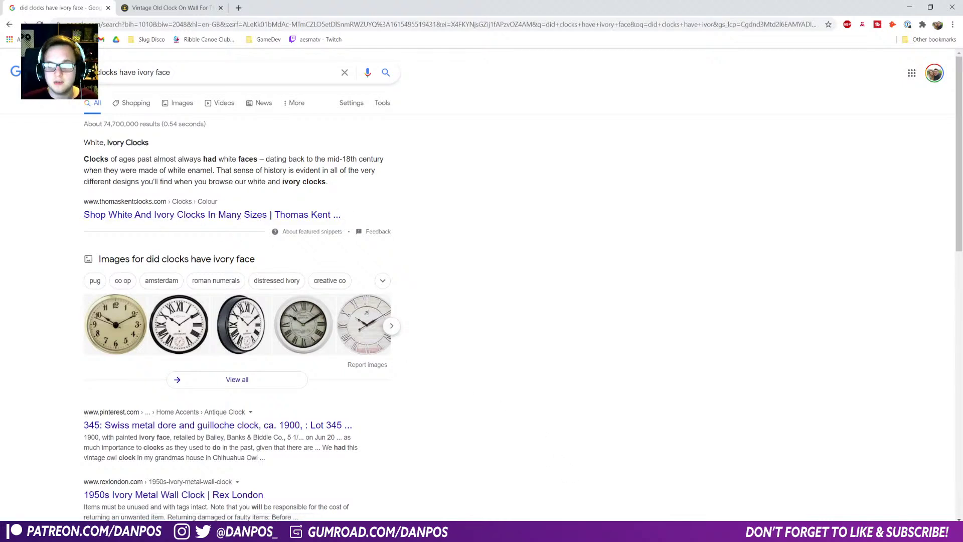
left_click(179, 219)
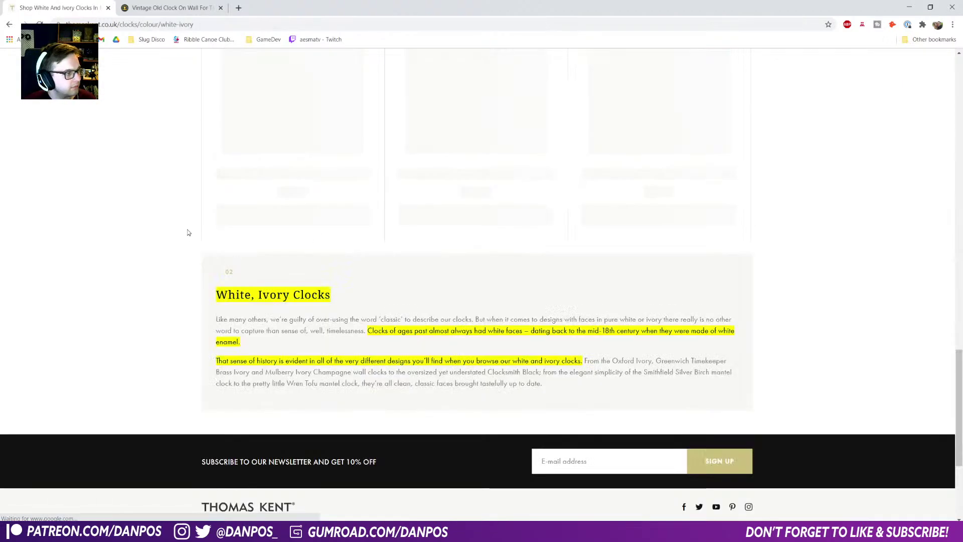
scroll(247, 269, "down", 3)
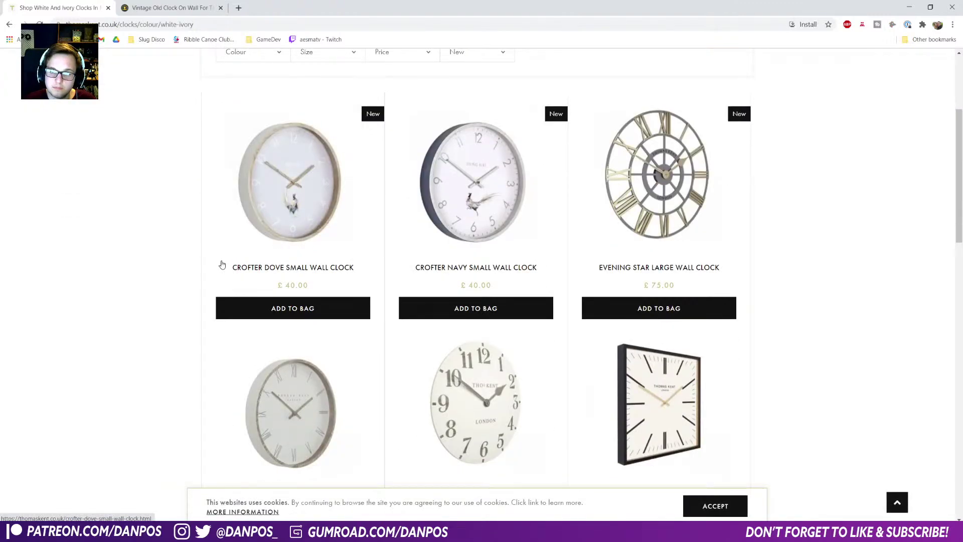
- Switch to the Substance launcher, search Substance Source for "ivory" and send the Ivory Beige material to Substance Painter
left_click(561, 532)
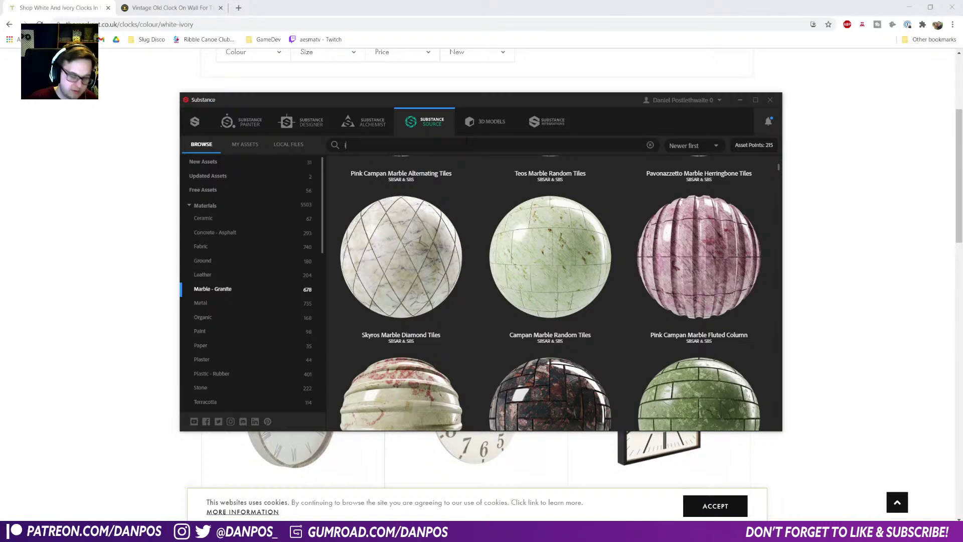
key("Return")
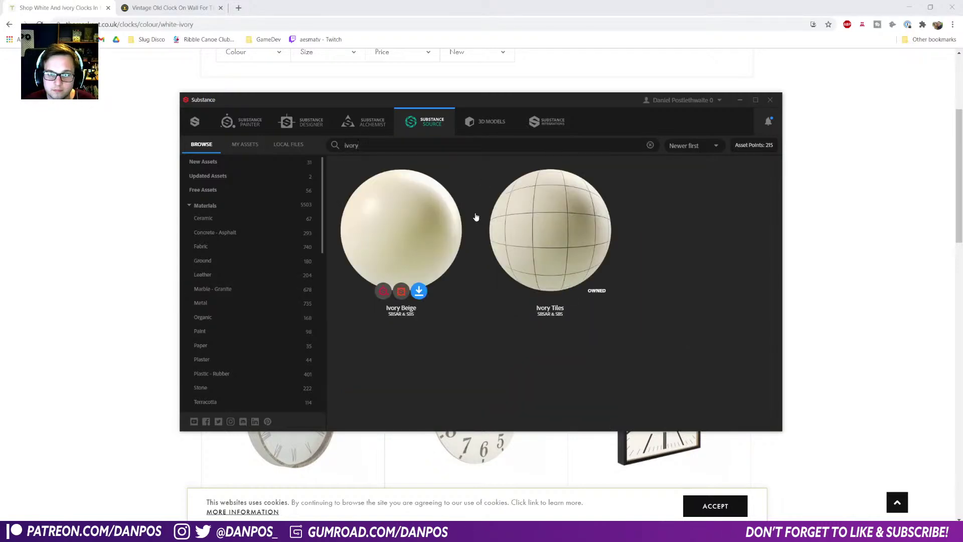
left_click(381, 292)
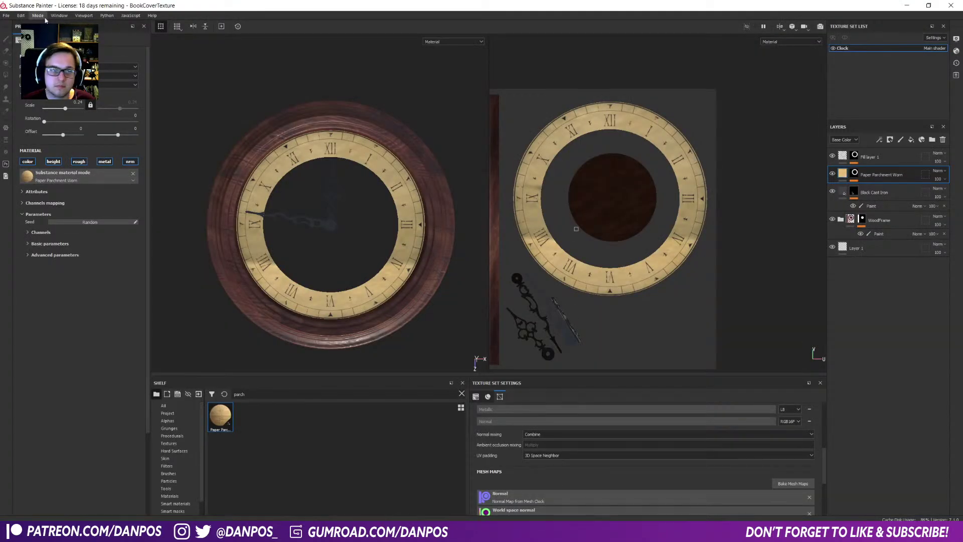
- Search the shelf for "ivory" and apply the Ivory Beige material to the clock as a new layer
left_click(6, 15)
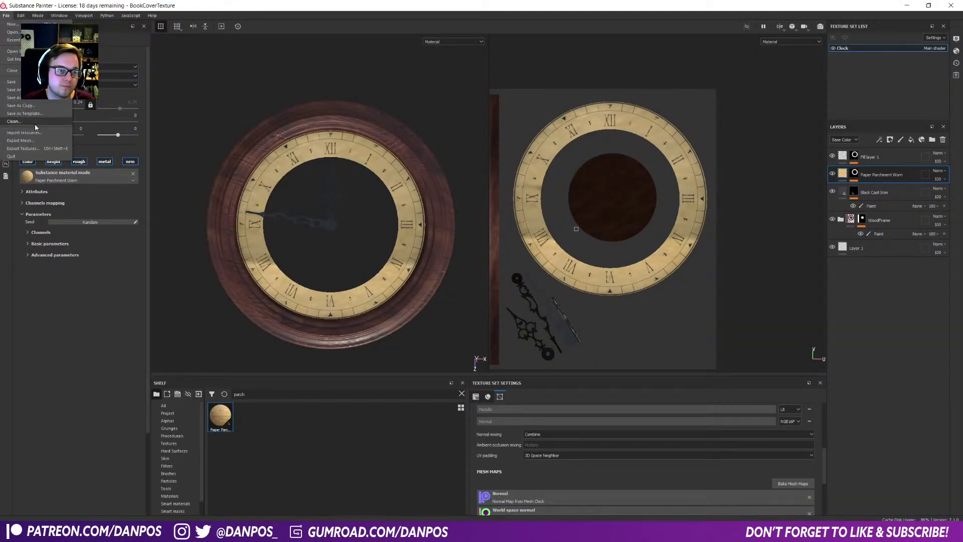
left_click(257, 394)
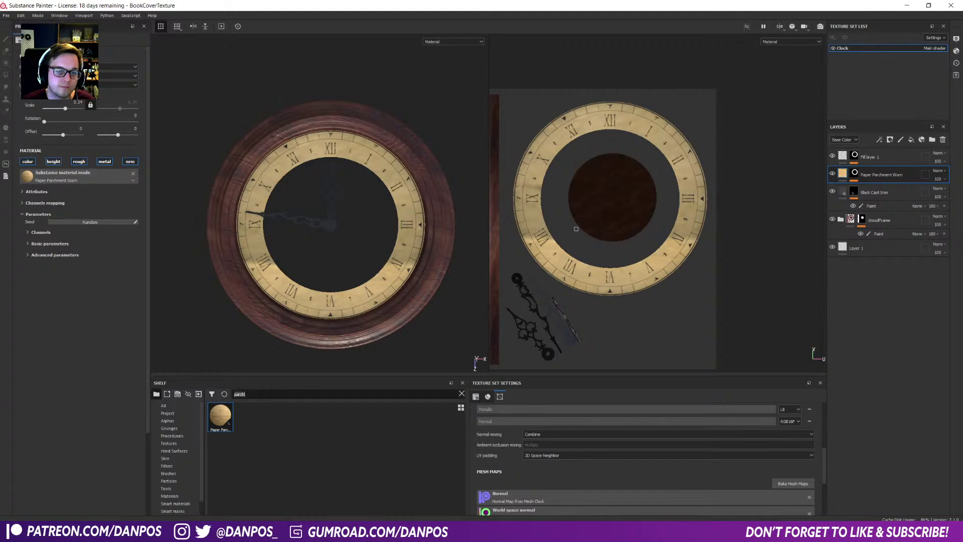
key("BackSpace")
key("BackSpace")
key("BackSpace")
key("BackSpace")
key("BackSpace")
type("ivory")
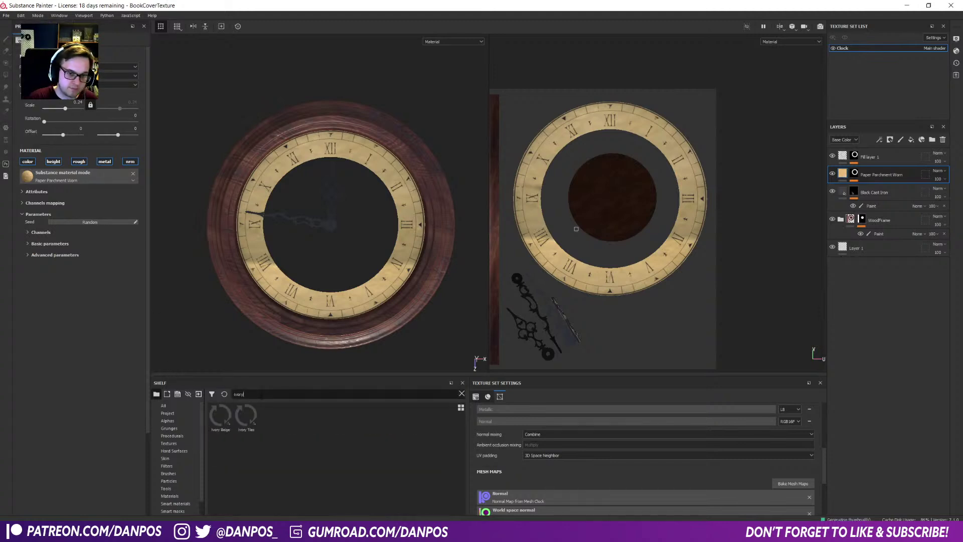
left_click_drag(220, 415, 364, 296)
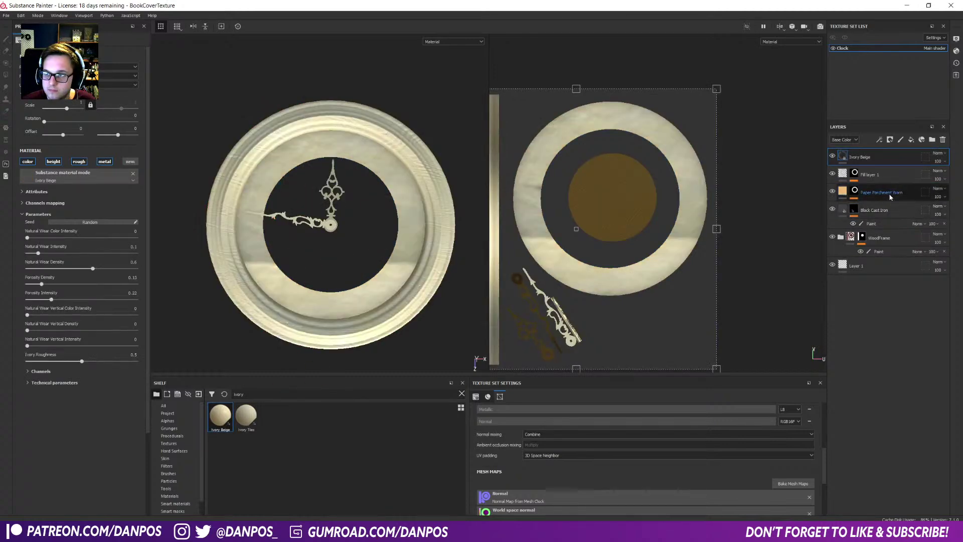
left_click_drag(854, 192, 855, 156)
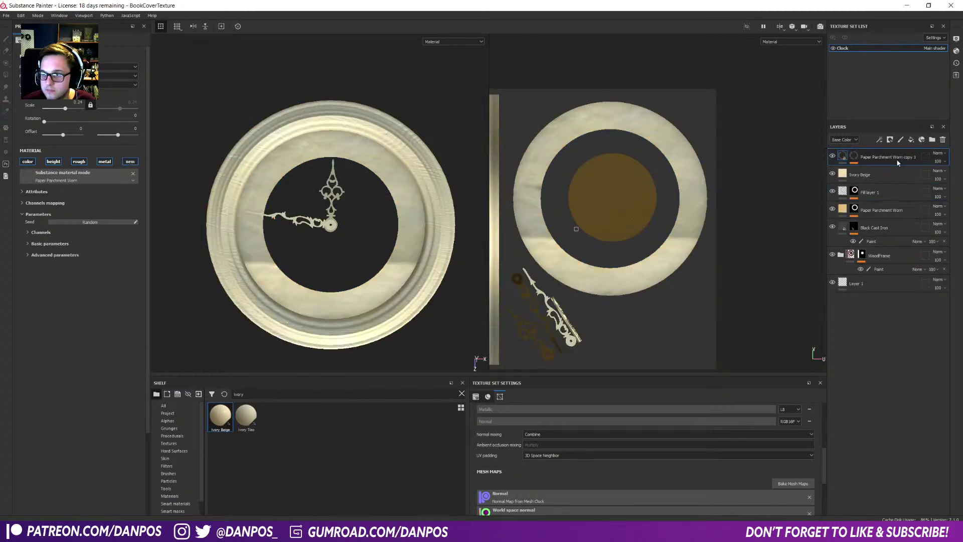
key("ctrl+z")
left_click(854, 191)
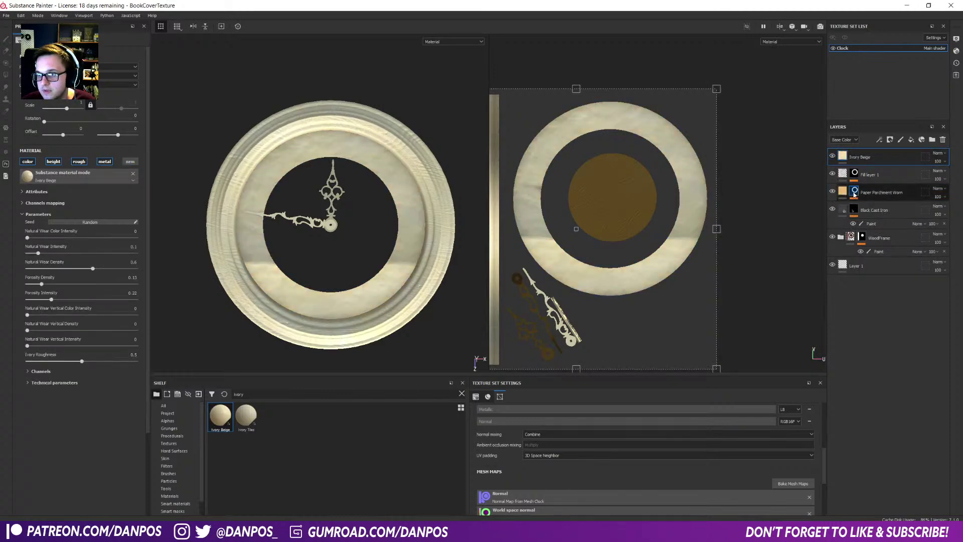
right_click(853, 191)
left_click(876, 97)
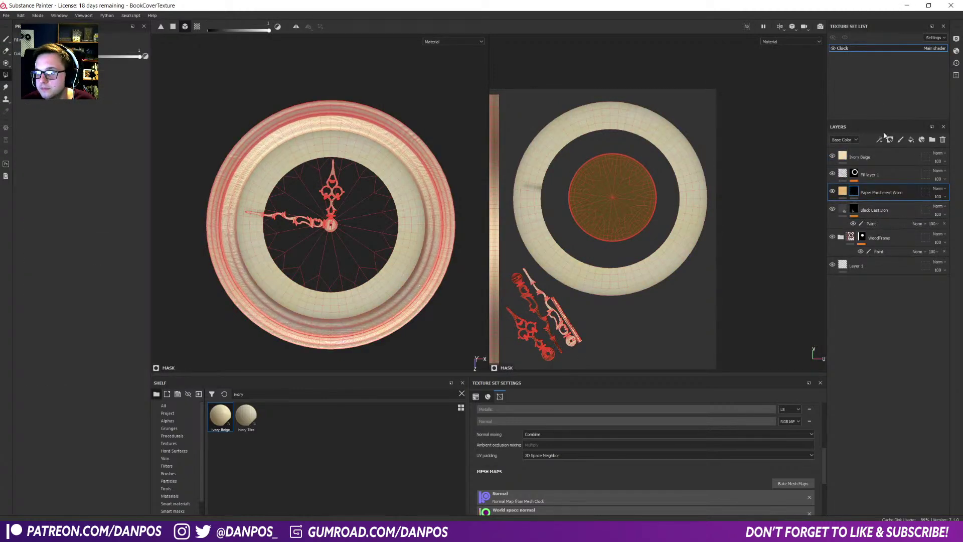
left_click(853, 192)
key("ctrl+z")
right_click(854, 192)
left_click(878, 165)
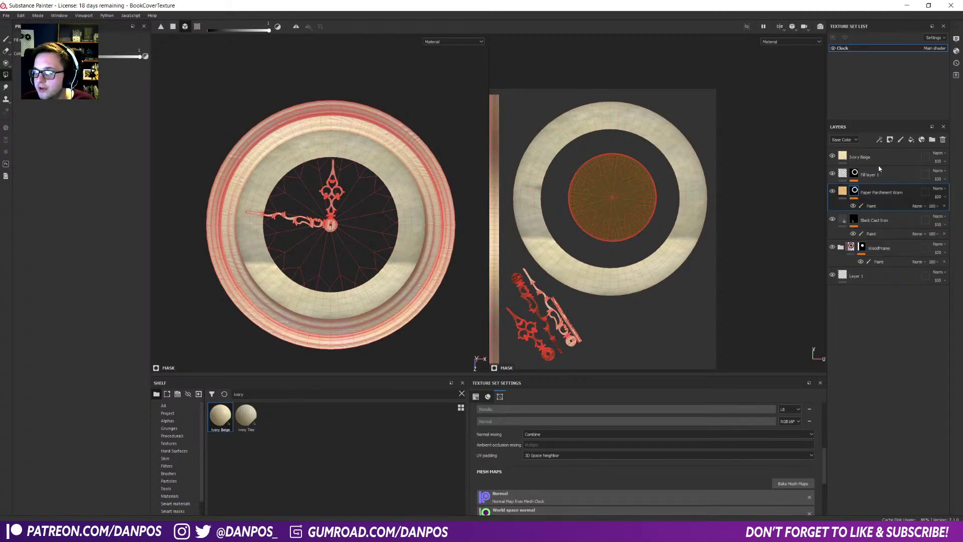
- Move the Ivory Beige layer directly below Paper Parchment Worn and give it a black mask
left_click(877, 156)
left_click_drag(900, 210, 866, 212)
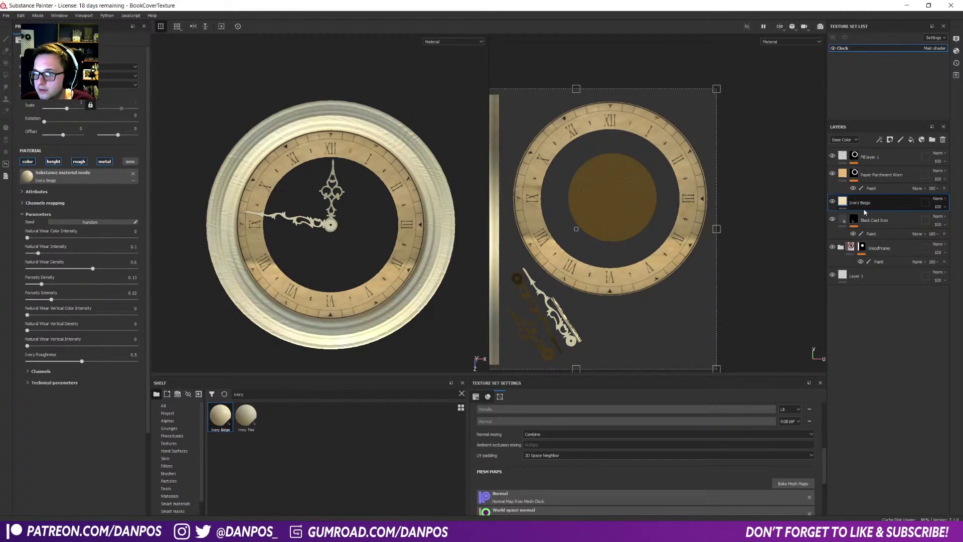
right_click(845, 203)
left_click(857, 205)
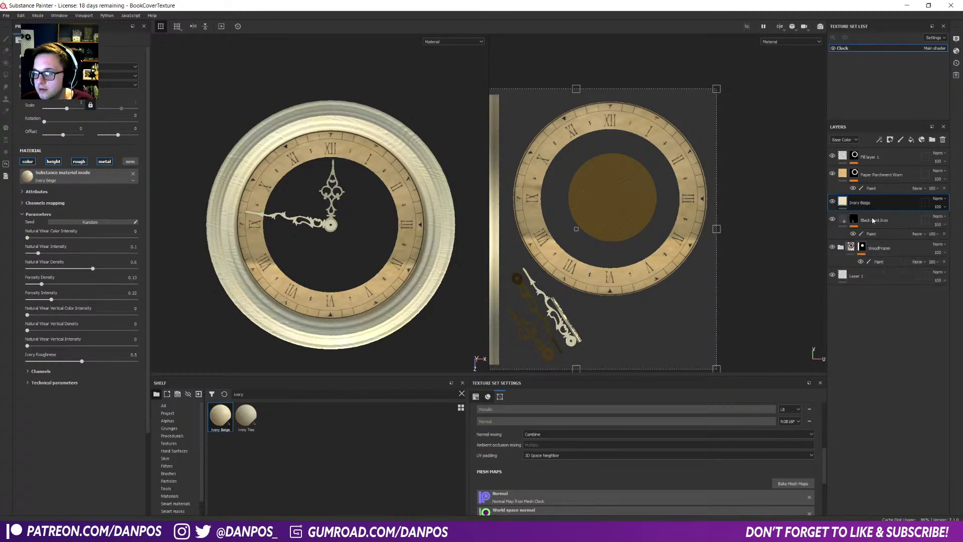
right_click(857, 205)
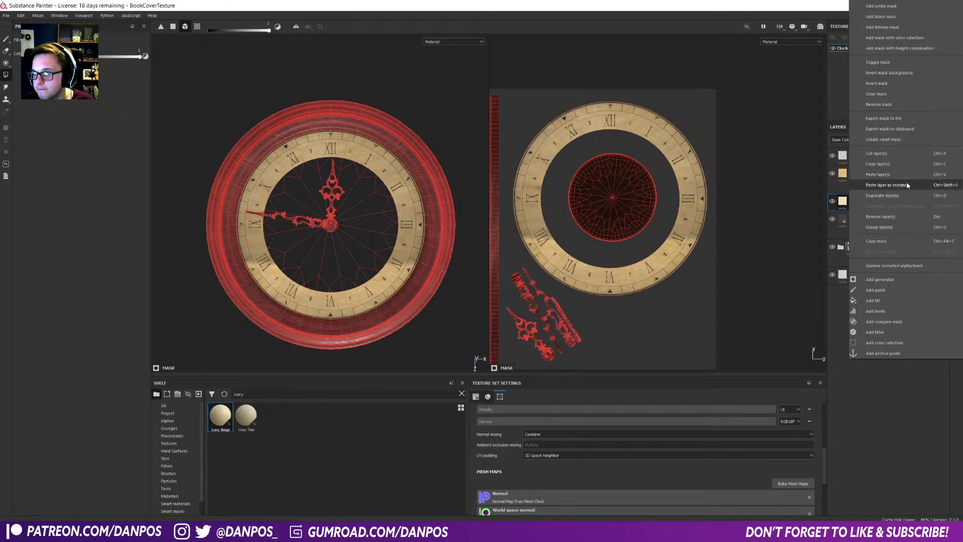
left_click(911, 432)
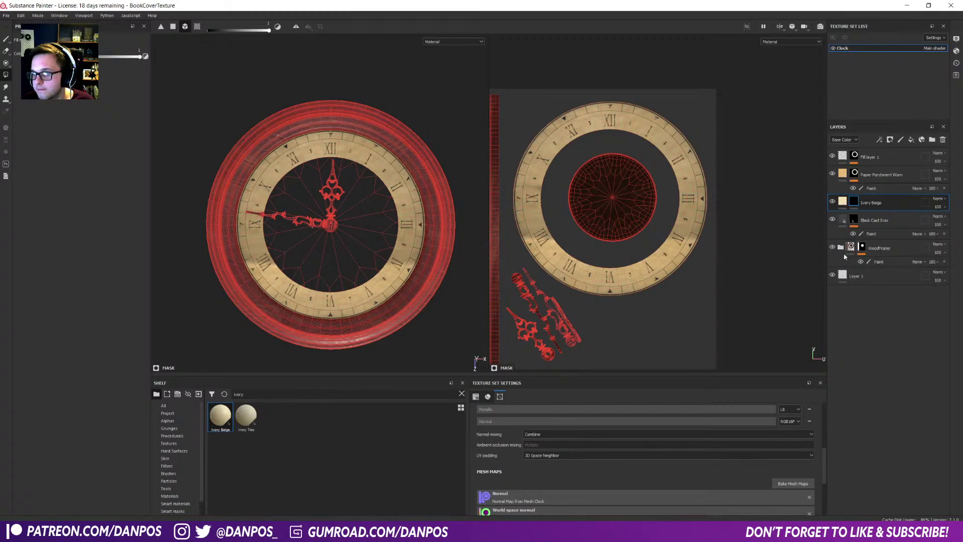
- Copy the Paper Parchment Worn layer's mask and paste it into the Ivory Beige layer's mask
left_click(855, 174)
right_click(855, 174)
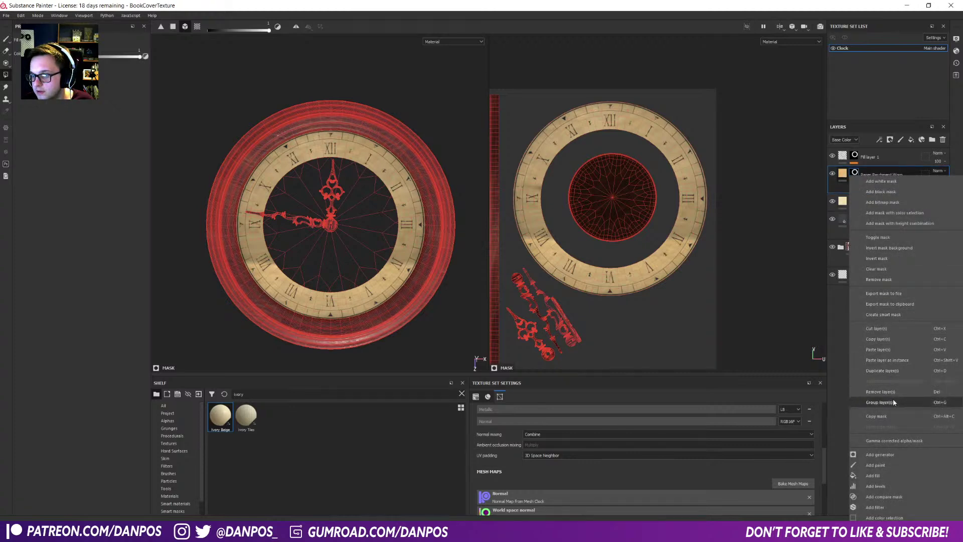
left_click(876, 416)
left_click(852, 205)
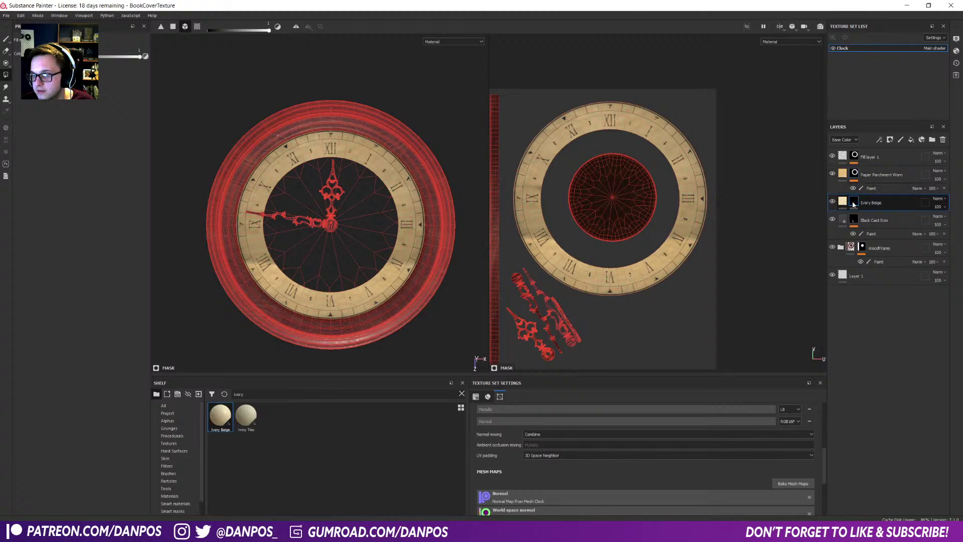
right_click(853, 205)
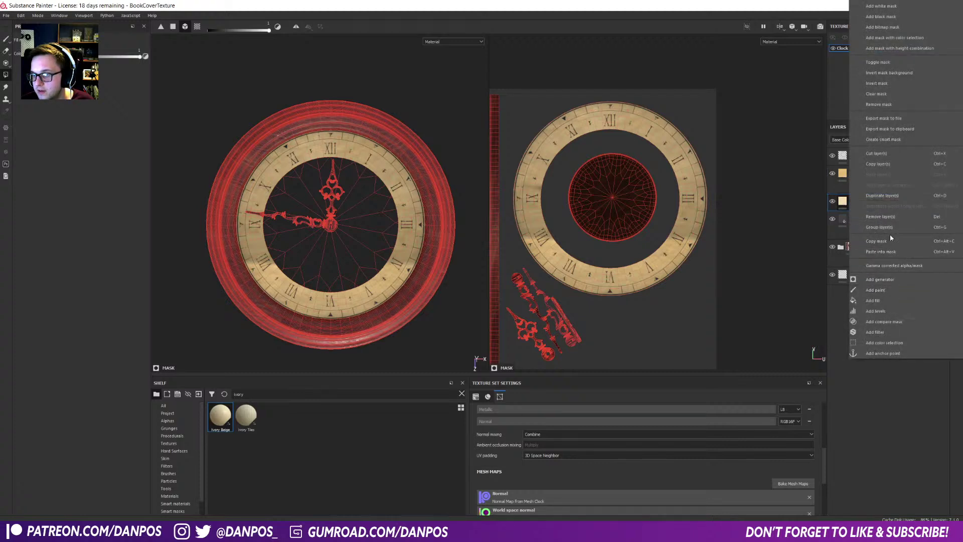
left_click(895, 252)
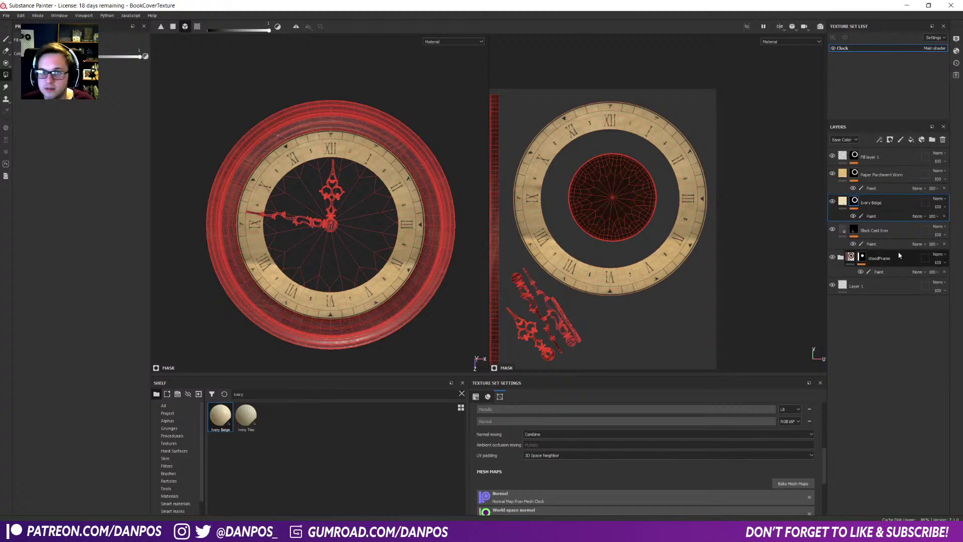
- Try the Soft light, Overlay and Multiply blend modes on the Paper Parchment Worn layer
left_click(898, 175)
left_click(938, 170)
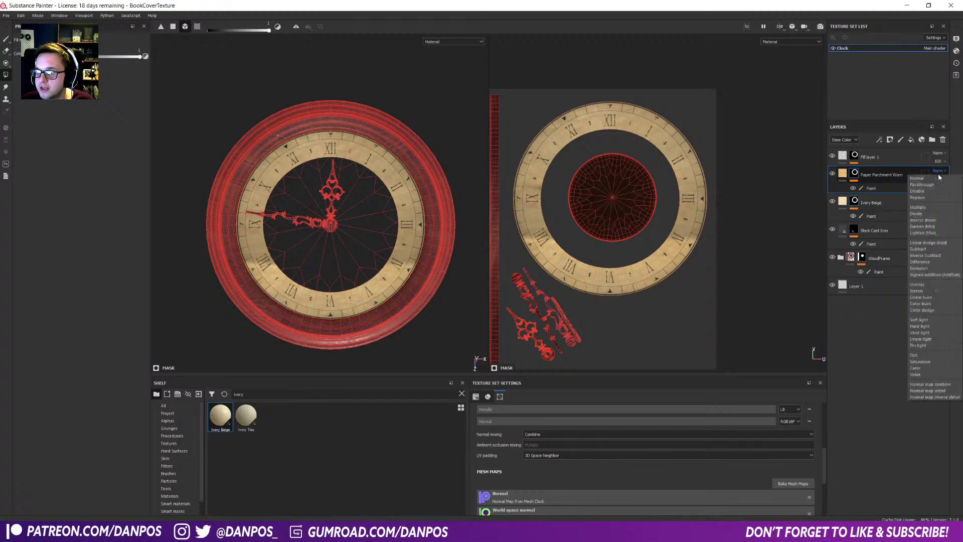
left_click(923, 321)
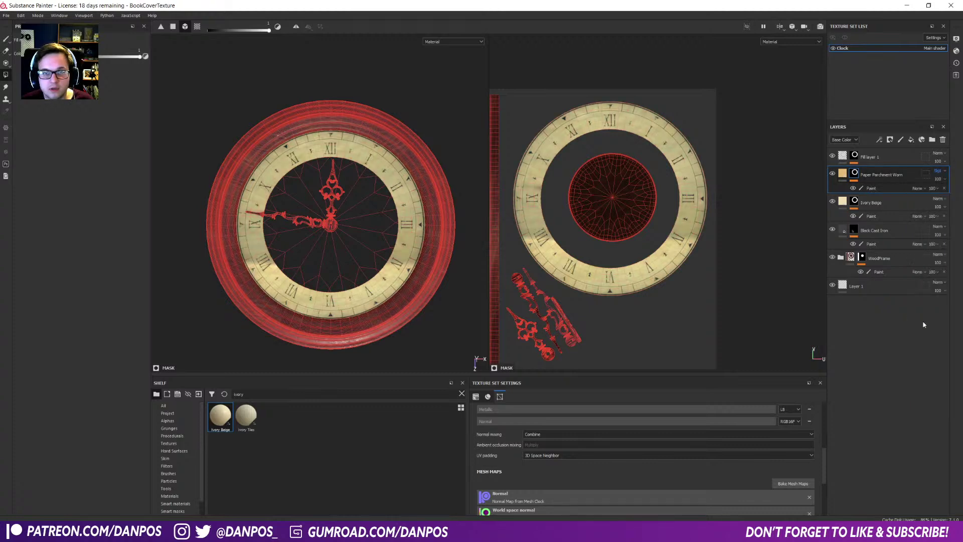
left_click(938, 170)
left_click(946, 286)
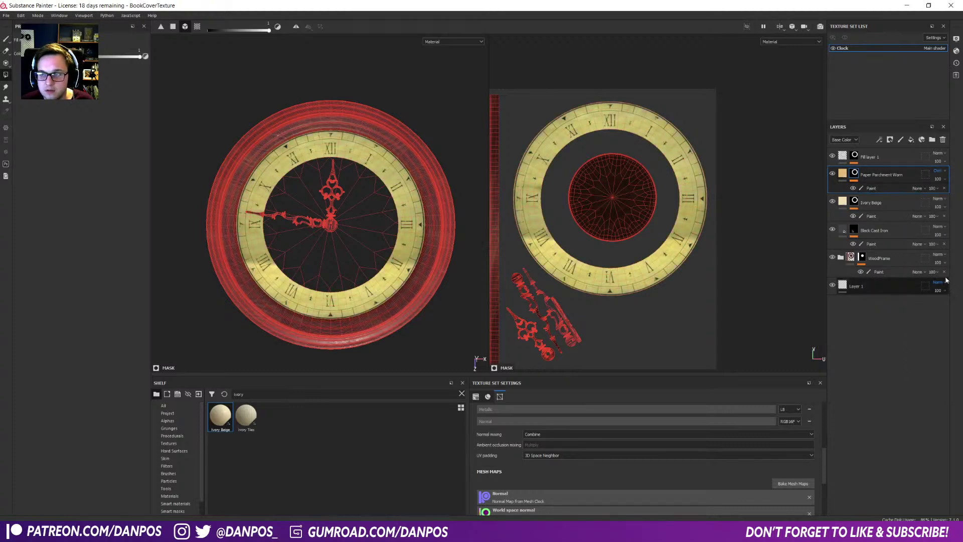
left_click(938, 171)
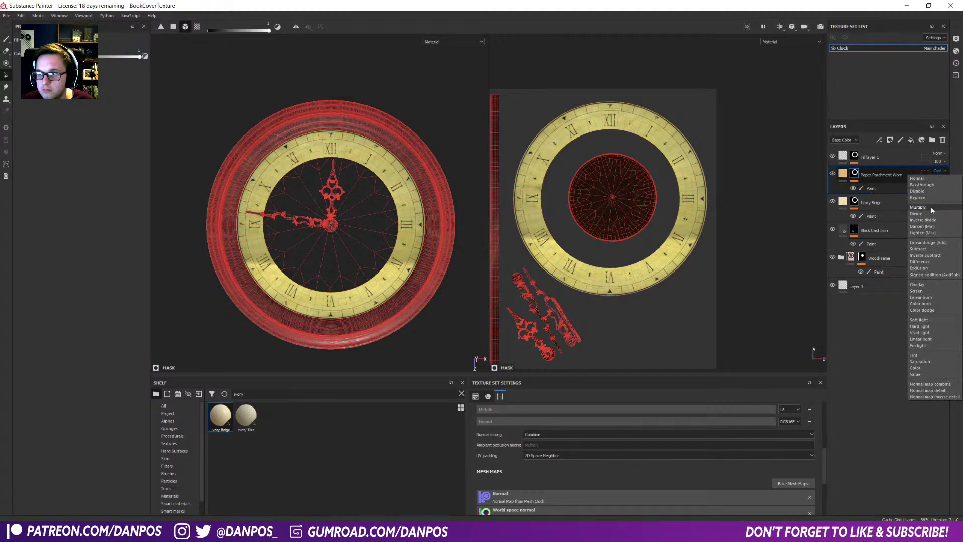
left_click(918, 207)
- Set the Paper Parchment Worn layer's blend mode to Screen
left_click(941, 171)
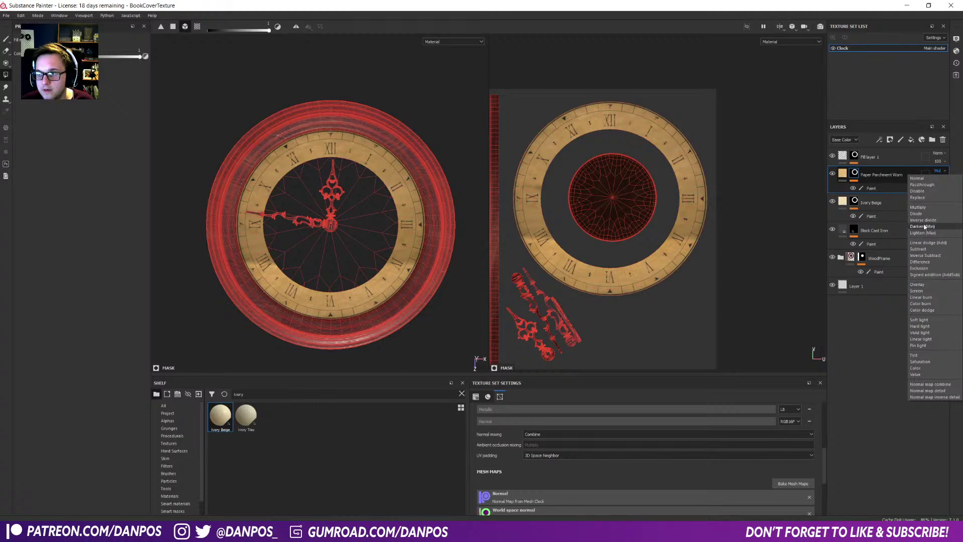
left_click(931, 293)
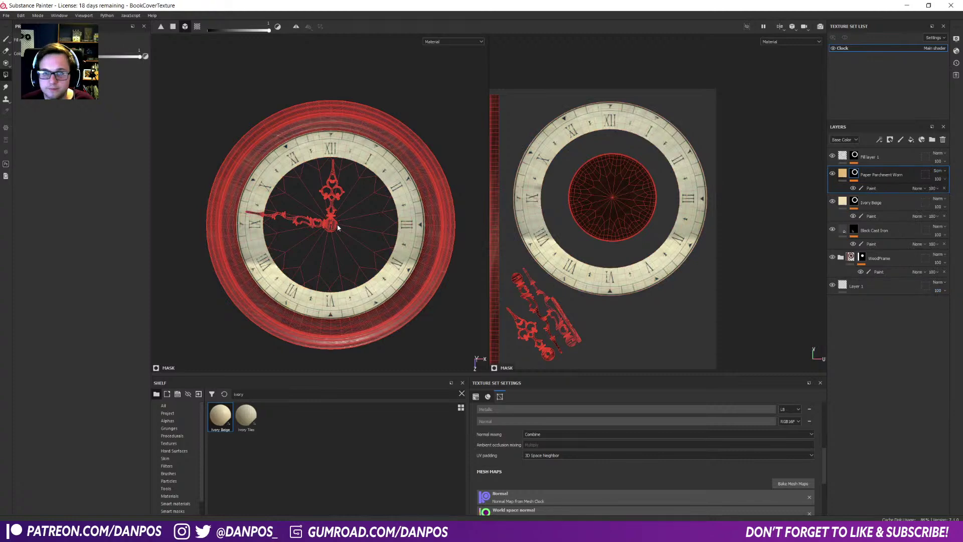
- Remove the ClockFace stencil from the brush and compare the clock face with the Paper Parchment Worn layer hidden and shown
left_click(5, 40)
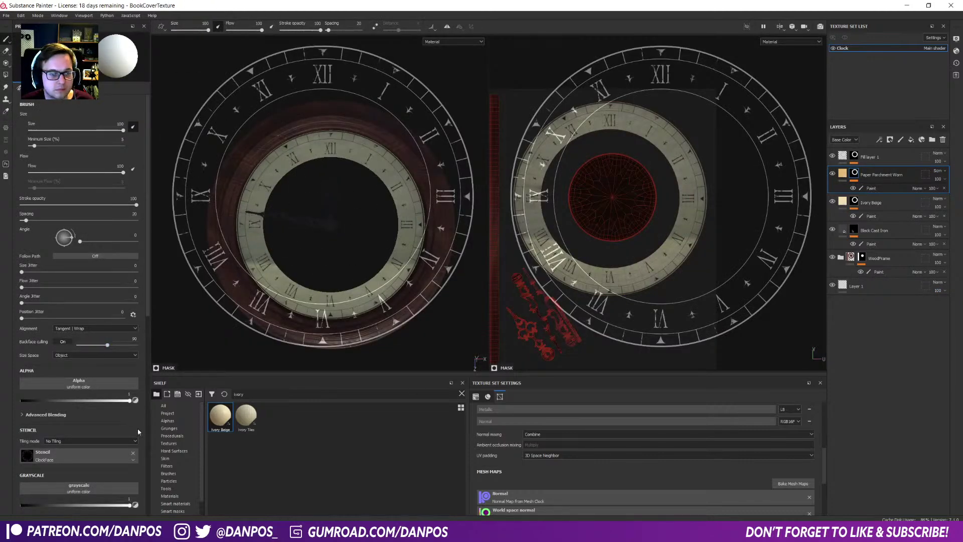
left_click(135, 455)
scroll(402, 251, "up", 4)
left_click_drag(392, 243, 408, 153, "alt")
scroll(412, 215, "down", 3)
scroll(416, 256, "up", 8)
left_click_drag(332, 225, 398, 191, "alt")
left_click(833, 175)
left_click(832, 175)
- On Ivory Beige, set Natural Wear Color Intensity to 0.86, Natural Wear Intensity to 0.25, Porosity Density to 0.04 and Porosity Intensity to 0.07
left_click(848, 203)
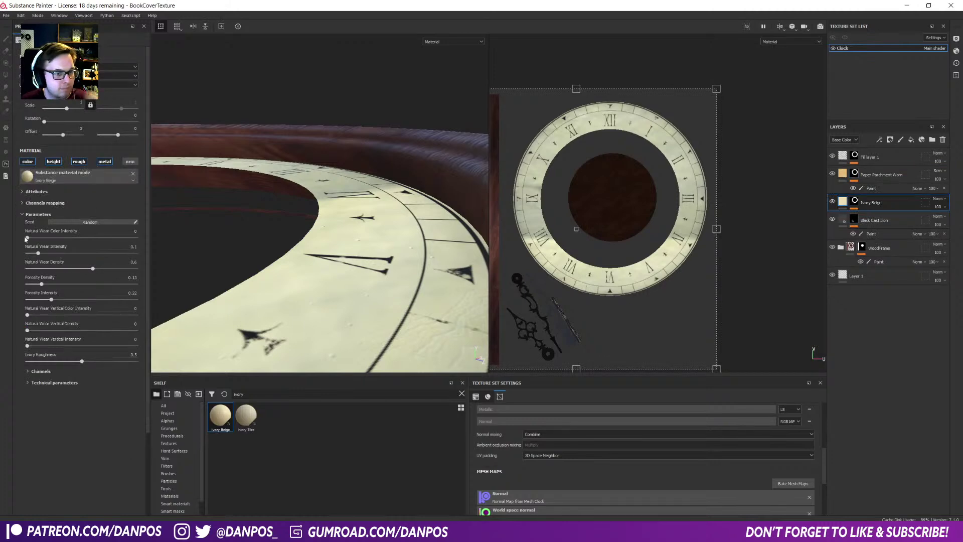
left_click_drag(35, 236, 120, 238)
left_click_drag(42, 257, 70, 255)
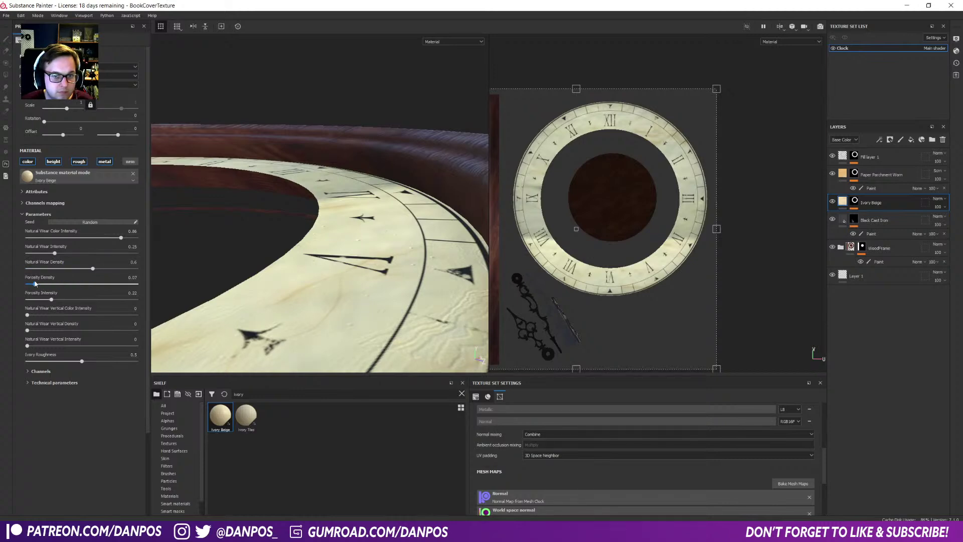
left_click_drag(48, 302, 27, 302)
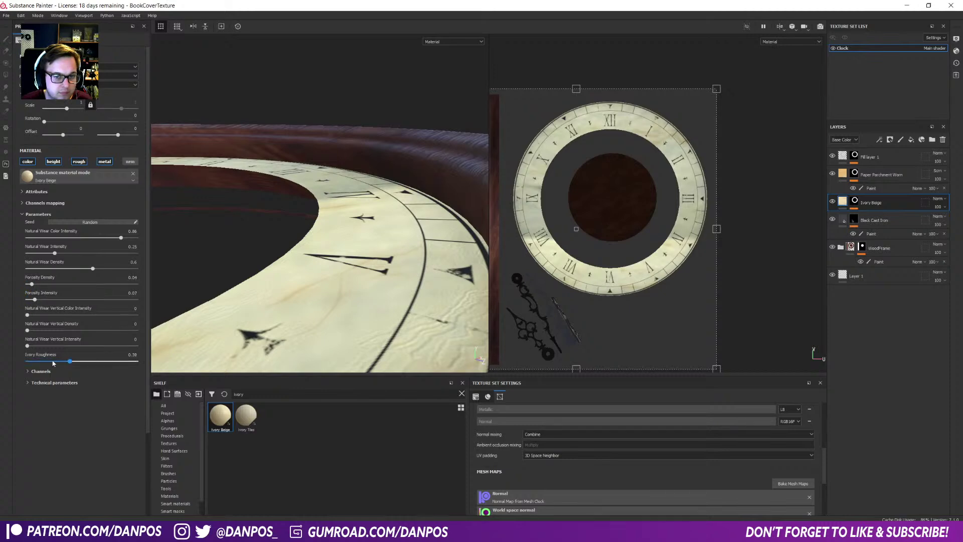
- Set the Ivory Beige layer's Ivory Roughness to 0.06 and inspect the finish across the whole clock
left_click_drag(27, 362, 108, 359)
left_click_drag(272, 294, 325, 269, "alt")
scroll(338, 294, "down", 5)
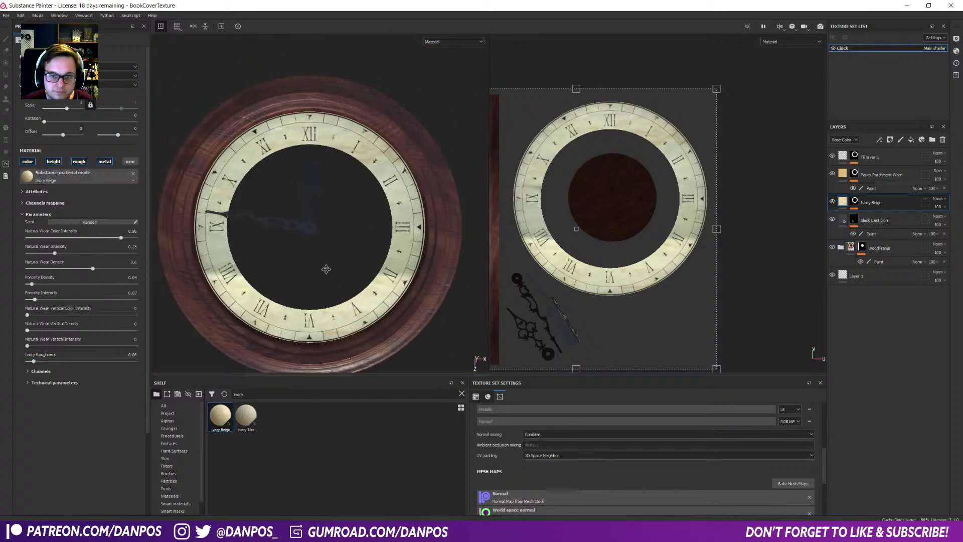
middle_click_drag(325, 268, 351, 255, "alt")
scroll(352, 256, "down", 2)
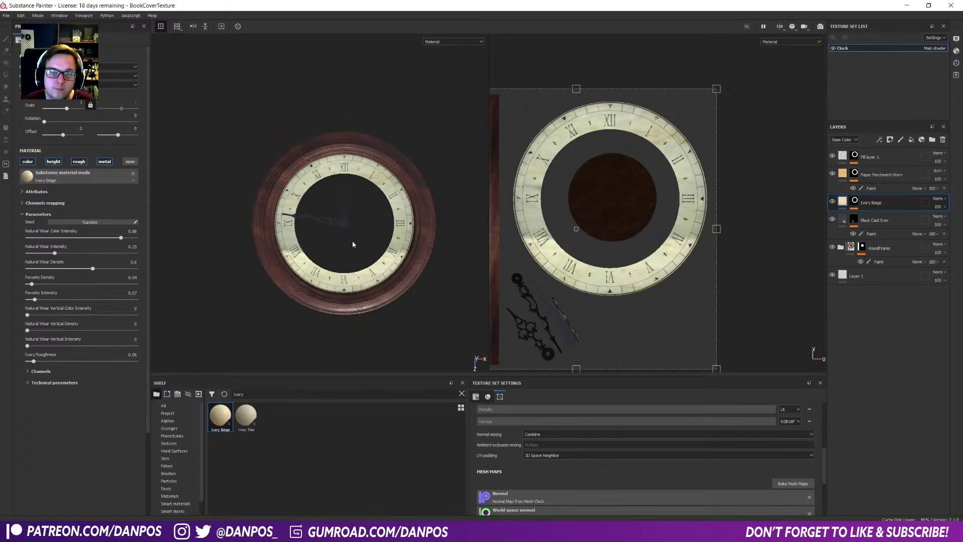
scroll(353, 242, "up", 2)
left_click_drag(372, 274, 367, 245, "alt")
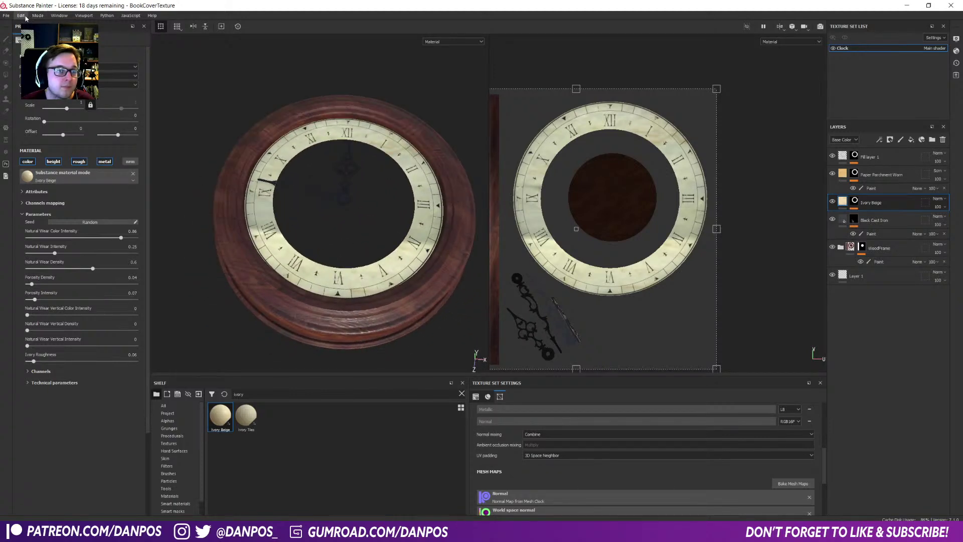
- Open the texture export settings and set the output size to 4096 for the Clock texture set
left_click(7, 15)
left_click(38, 149)
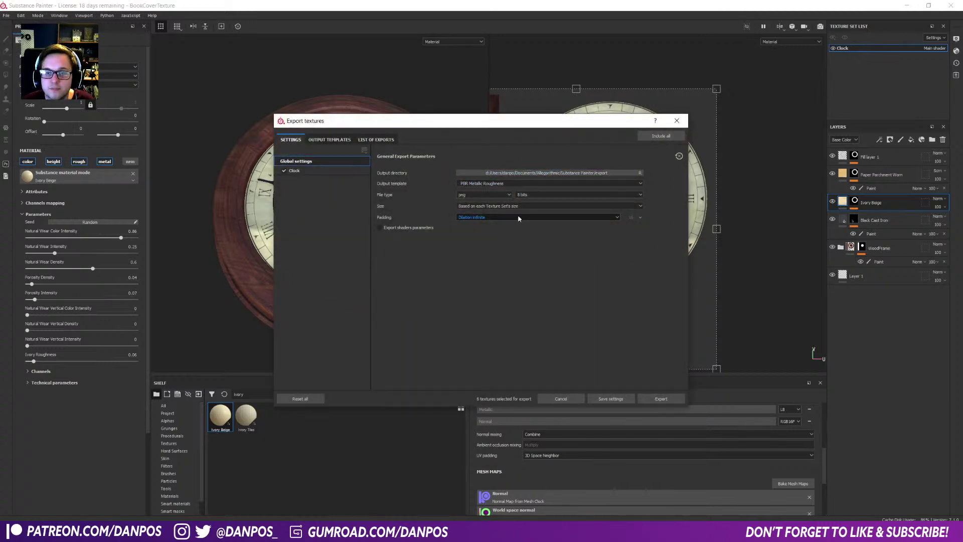
left_click(525, 206)
left_click(486, 251)
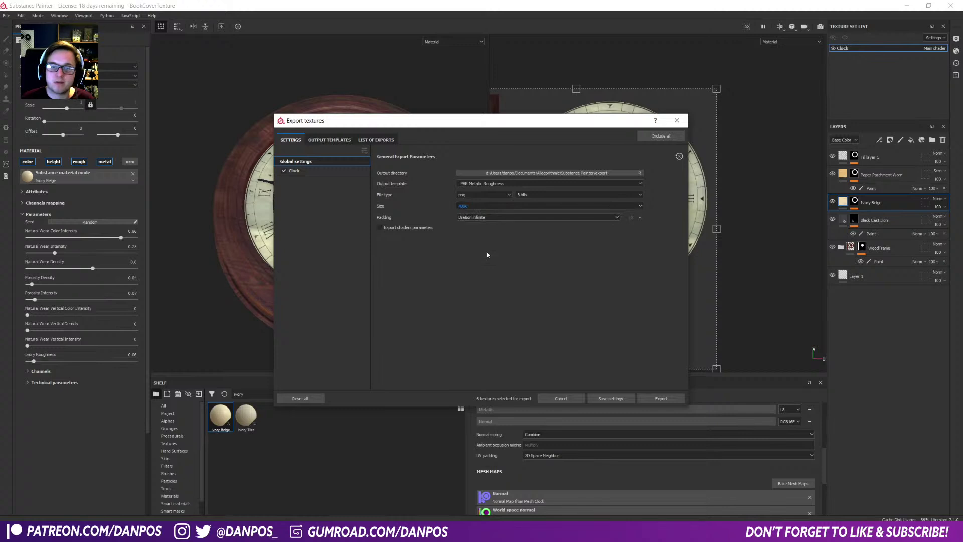
- Export the textures as PNG into a new folder named Textures inside BookCoverTutorialStream
left_click(514, 173)
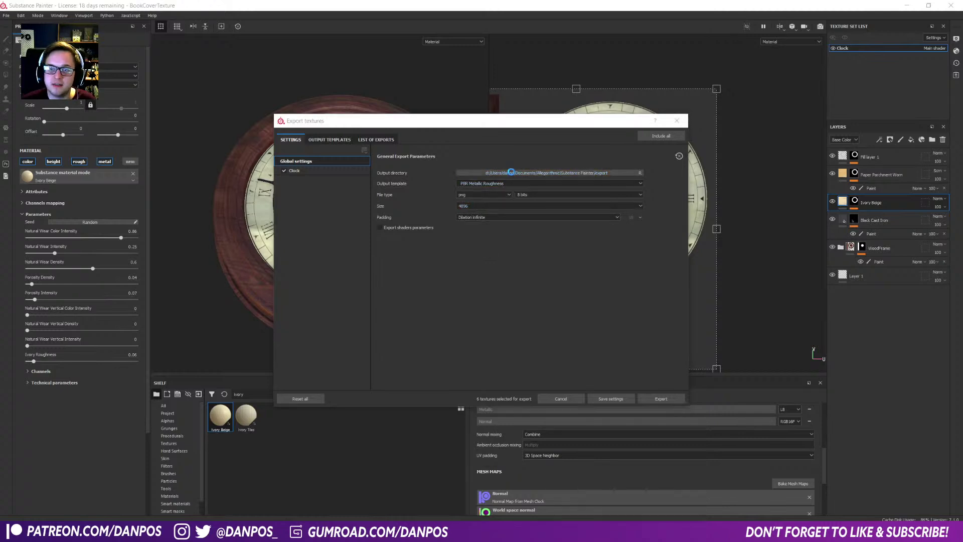
scroll(321, 301, "up", 5)
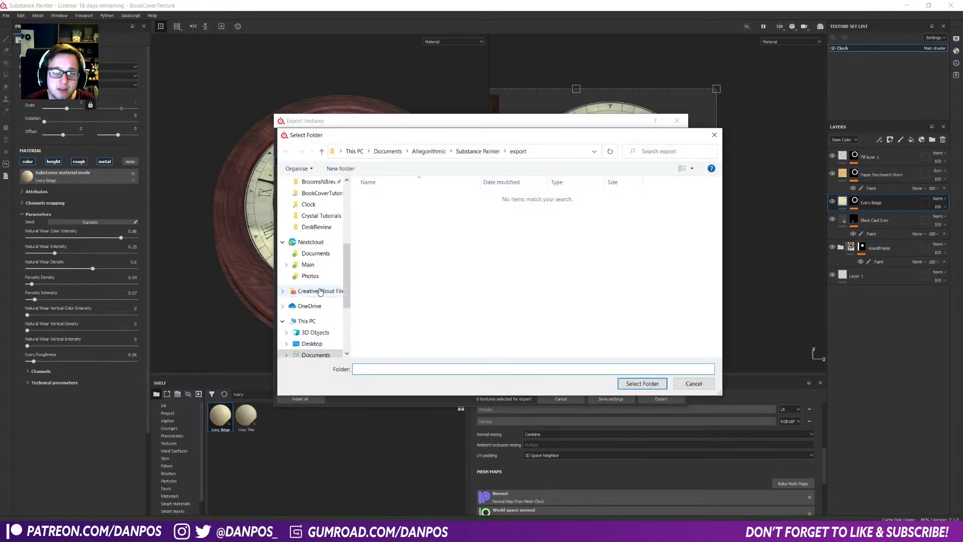
left_click(323, 228)
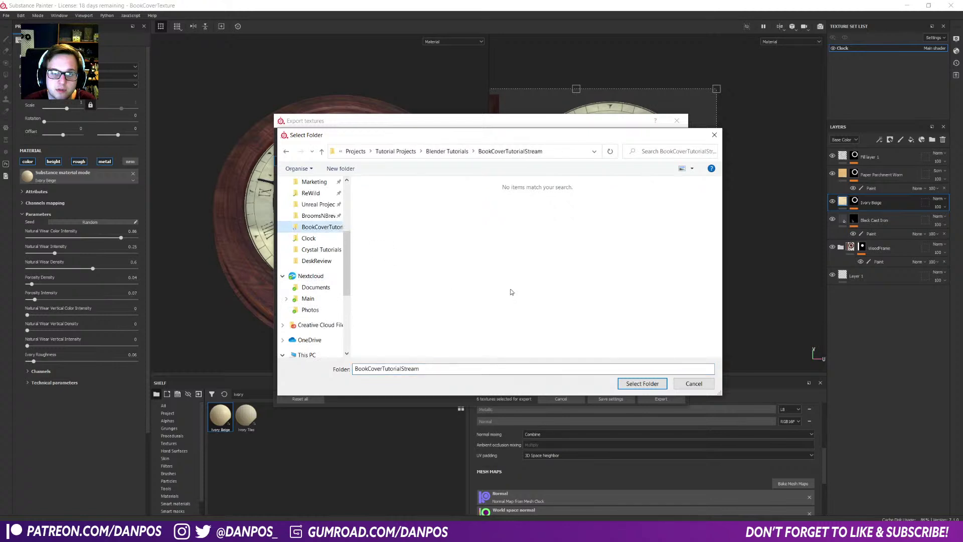
right_click(454, 296)
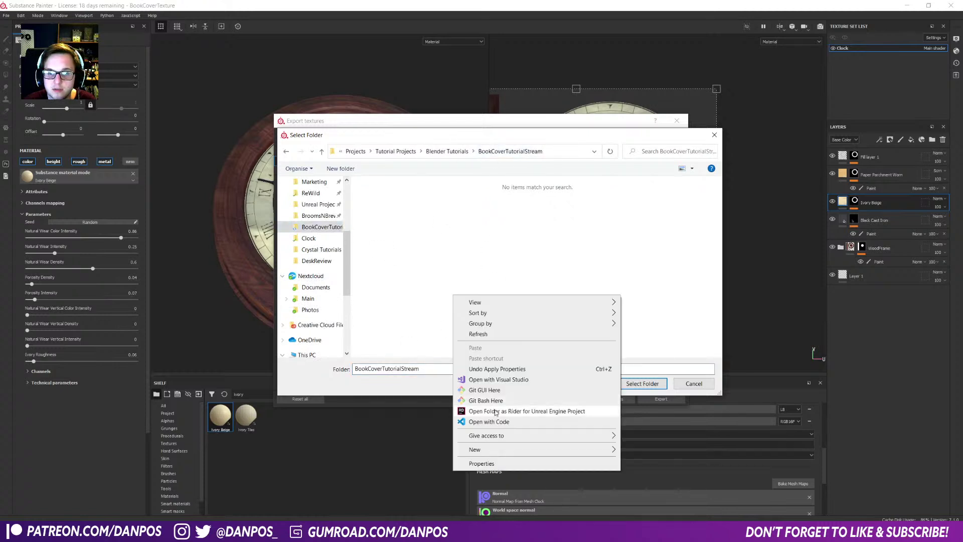
mouse_move(502, 450)
left_click(651, 360)
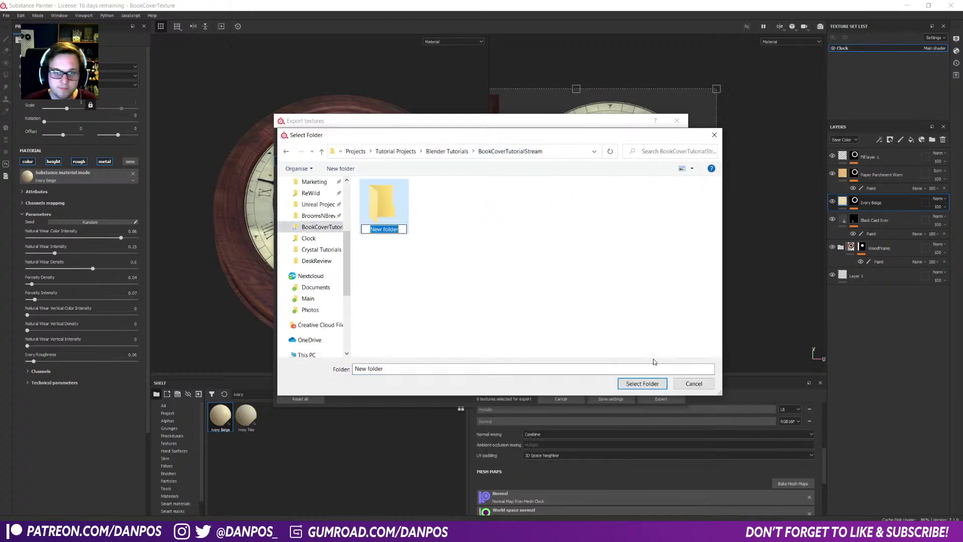
type("Tex")
key("Return")
double_click(389, 217)
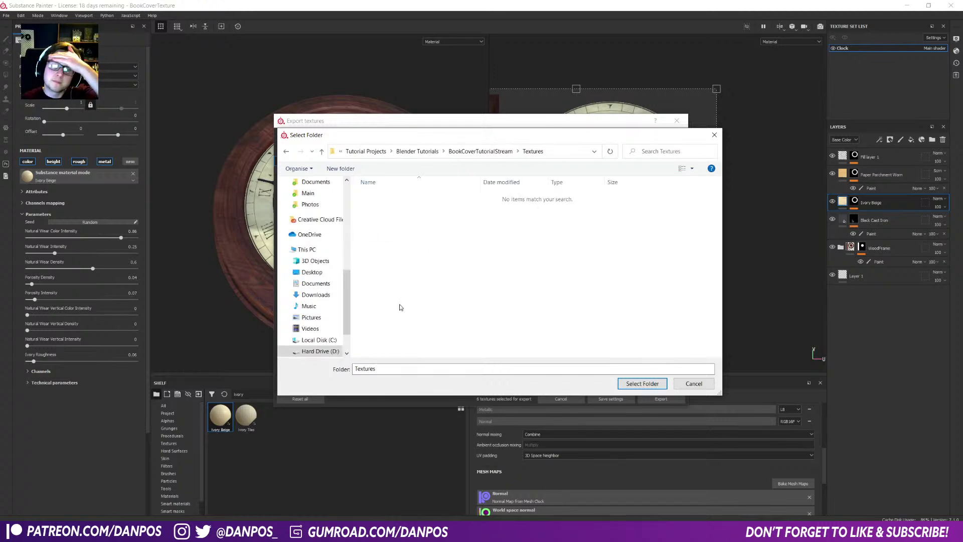
left_click(627, 383)
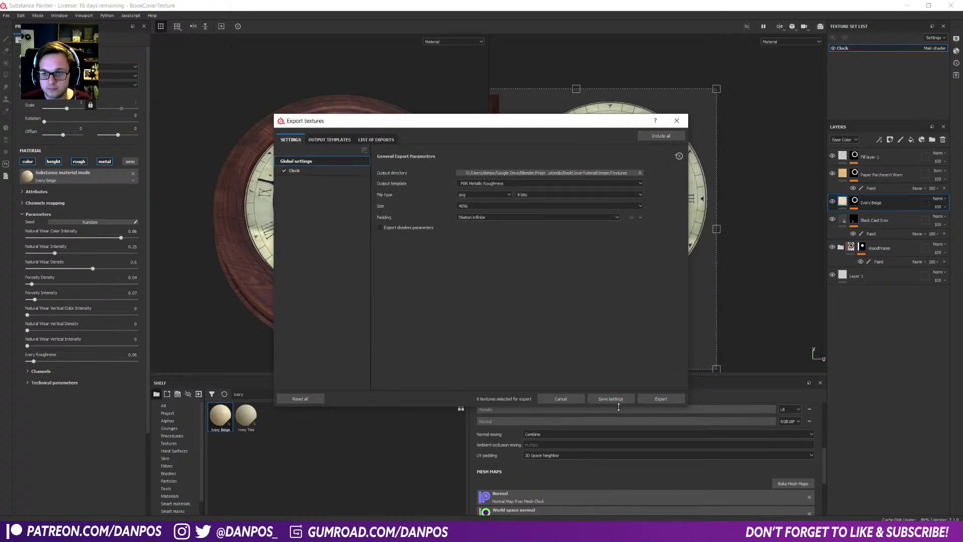
left_click(673, 400)
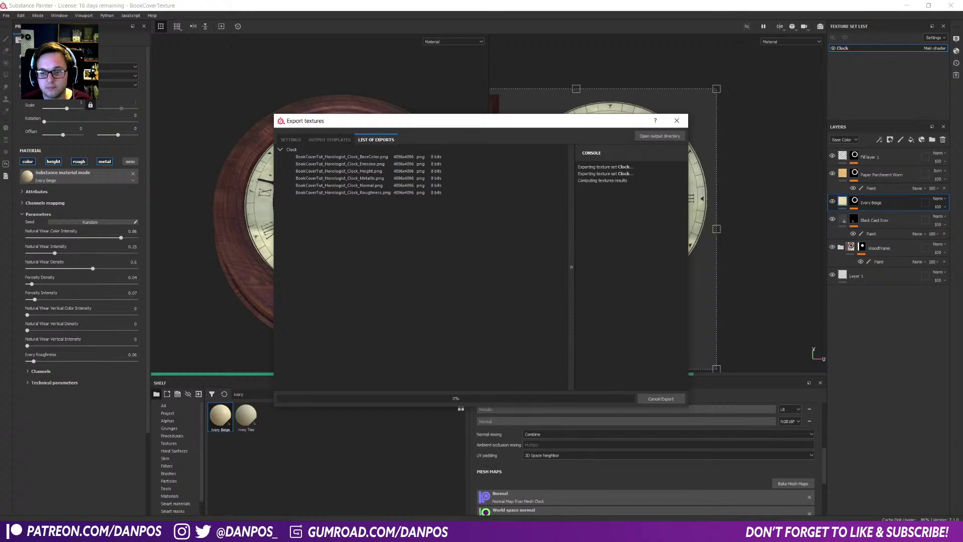
- Switch to Blender, view the clock from above and replace the UV editor with the Shader Editor
mouse_move(523, 532)
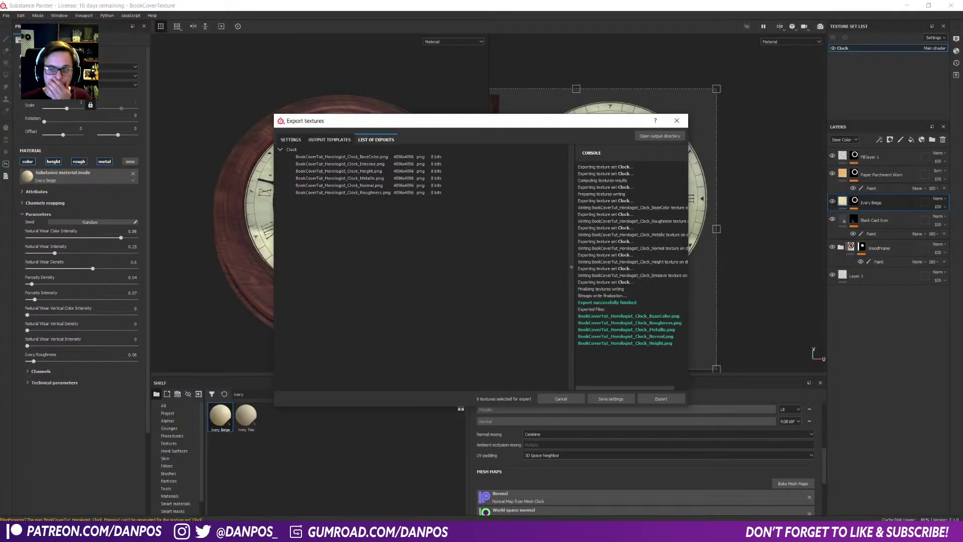
left_click(523, 531)
left_click_drag(299, 290, 300, 289, "alt")
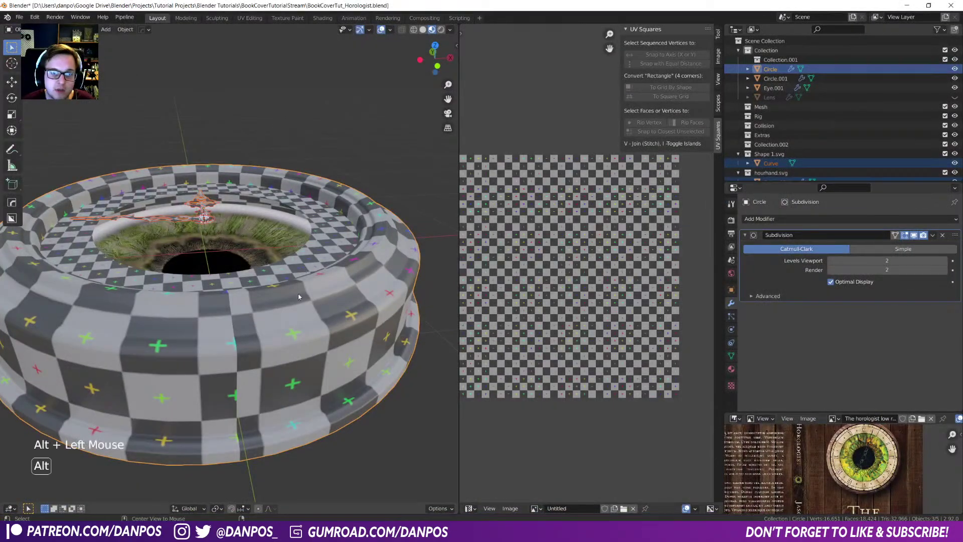
middle_click_drag(314, 294, 331, 311)
scroll(321, 324, "down", 1)
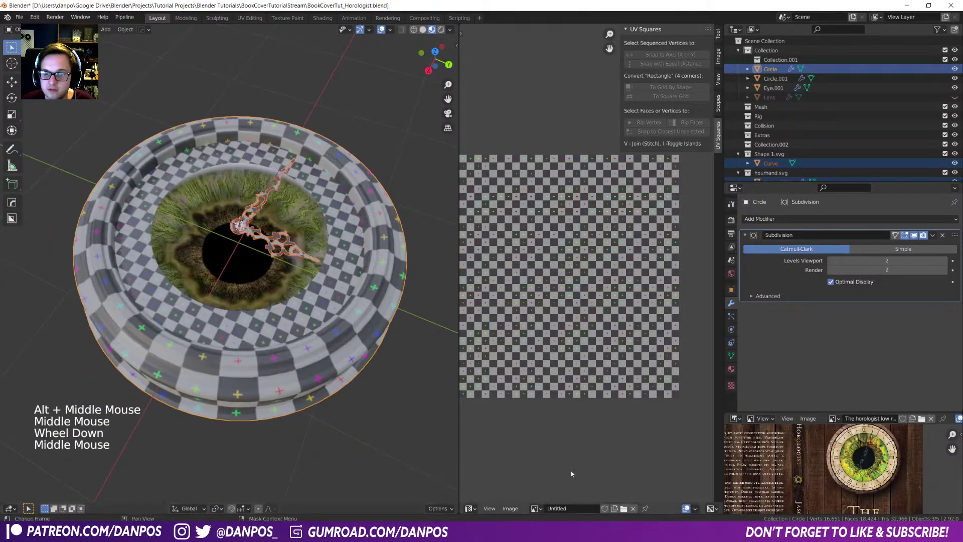
left_click(468, 508)
key("s")
left_click(469, 508)
left_click(493, 477)
- Delete the texture coordinate, mapping and checker image nodes feeding the Clock material's Principled BSDF
scroll(592, 301, "down", 8)
middle_click_drag(591, 301, 621, 326, "shift")
left_click(622, 338)
left_click_drag(622, 338, 510, 207)
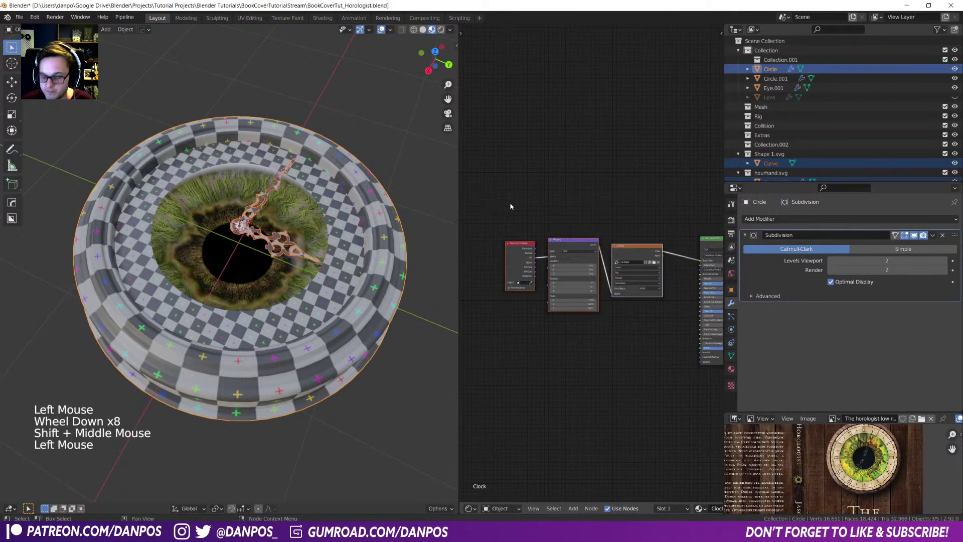
key("Delete")
- Run Principled Texture Setup on the Principled BSDF with the base color, height, metallic, normal and roughness maps from Textures
middle_click_drag(600, 244, 487, 237)
left_click(594, 234)
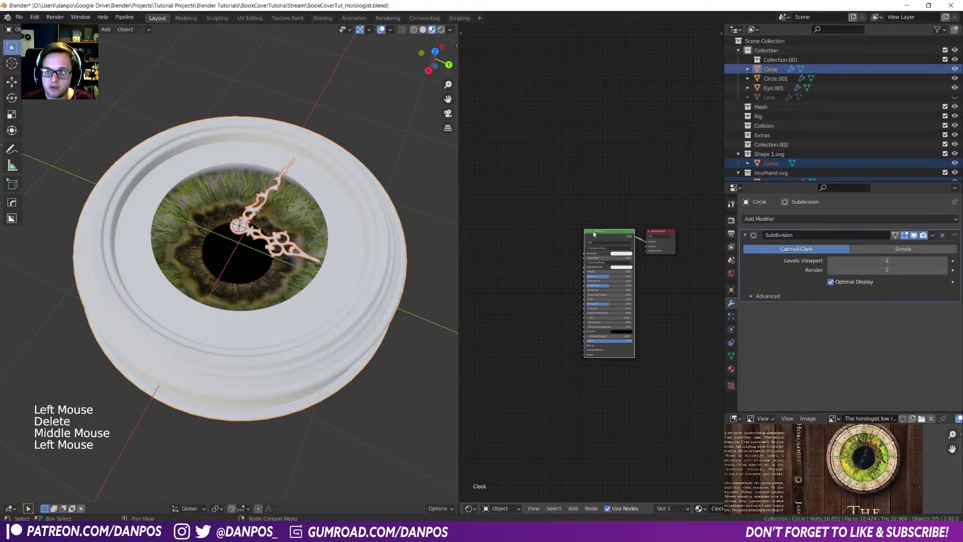
key("shift+ctrl+t")
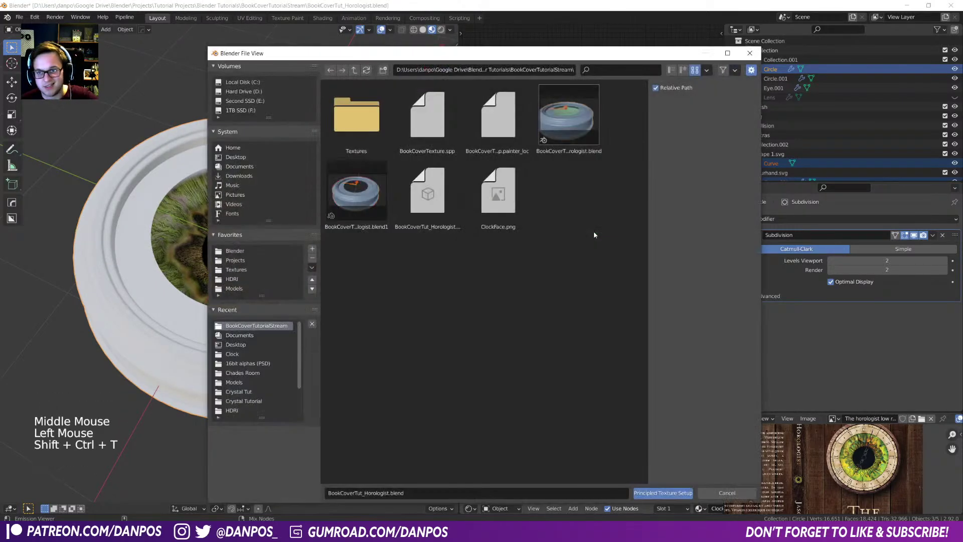
double_click(370, 134)
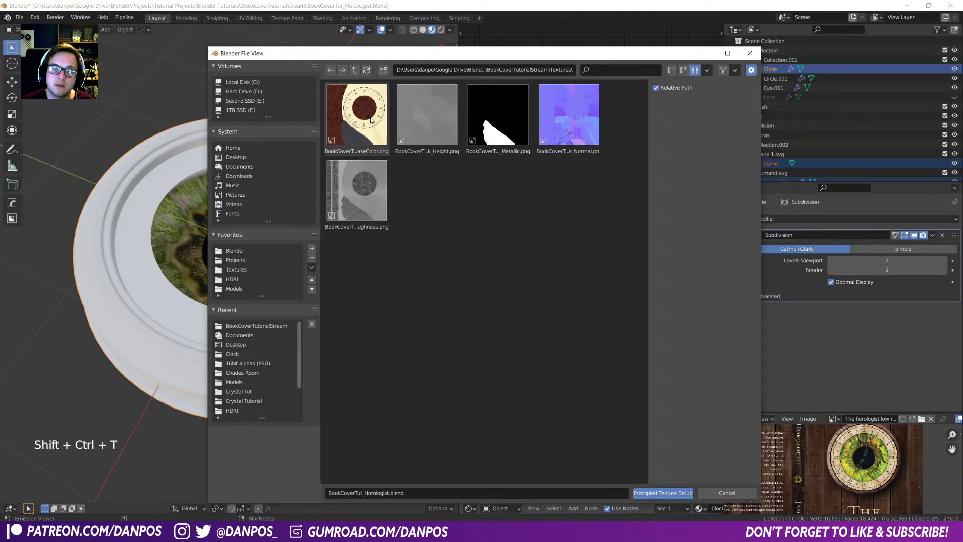
left_click(373, 125)
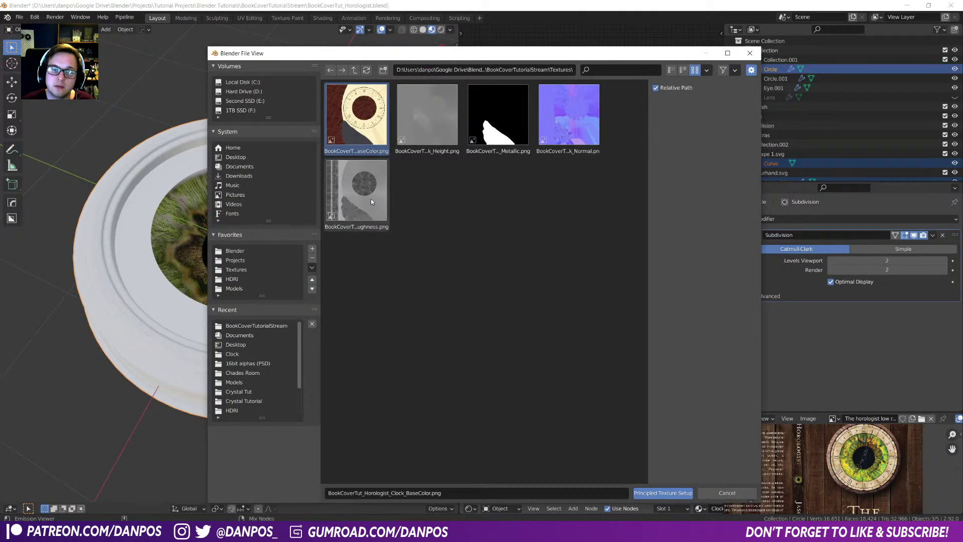
left_click(371, 199, "shift")
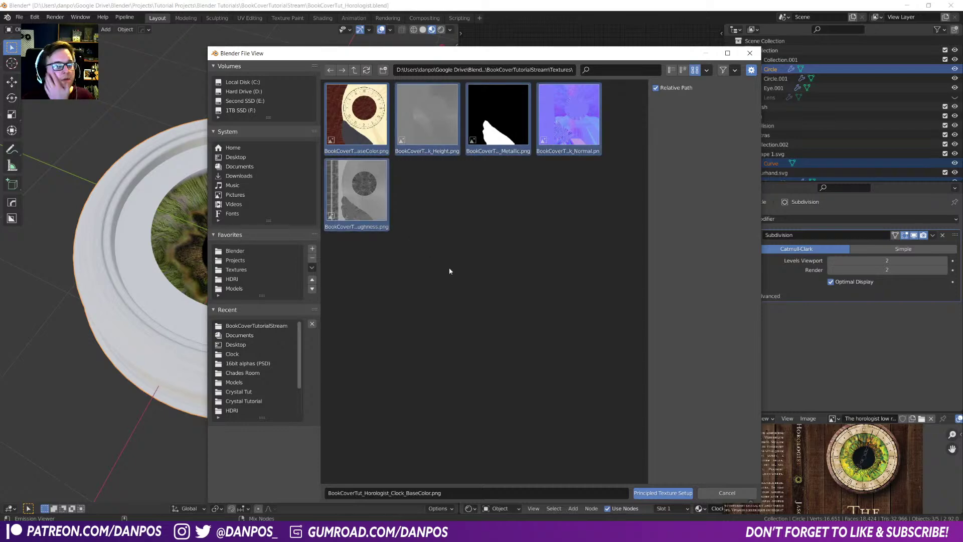
left_click(659, 492)
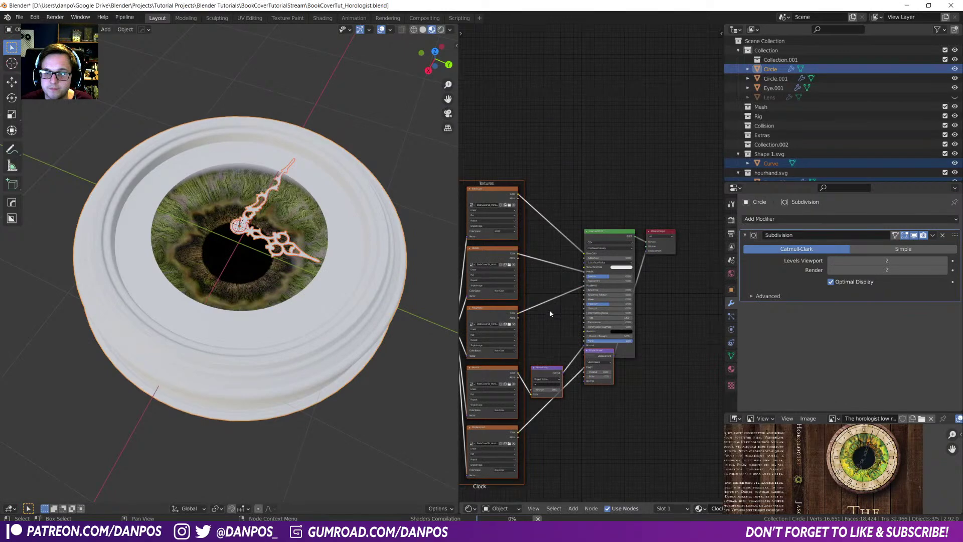
- Save the Blender file and inspect the exported textures on the clock model up close
middle_click_drag(549, 313, 566, 310)
key("ctrl+s")
left_click(391, 312)
middle_click_drag(326, 332, 321, 278)
scroll(346, 283, "up", 3)
scroll(337, 276, "up", 1)
scroll(263, 280, "down", 3)
middle_click_drag(262, 280, 228, 311)
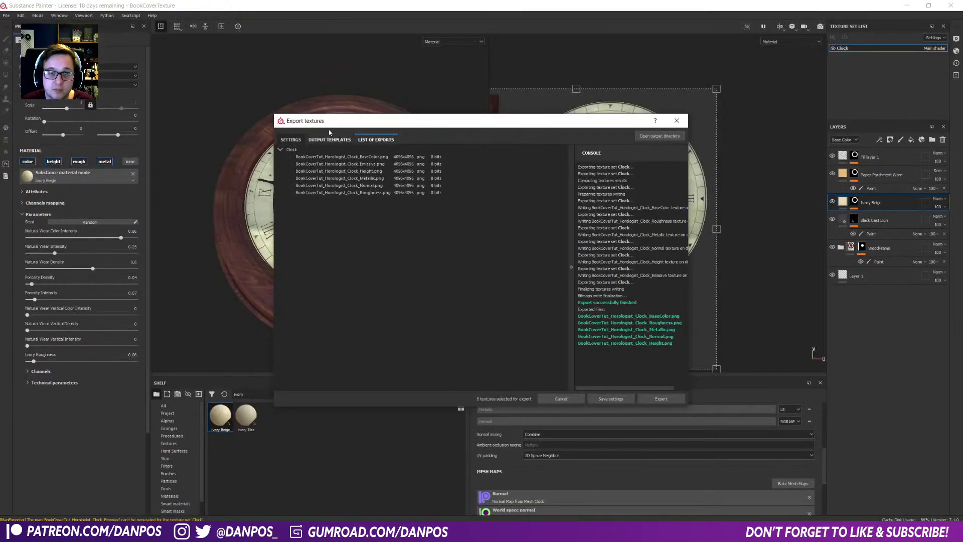
- Check the output templates and general export parameters in Substance Painter, and close the export window
left_click(331, 138)
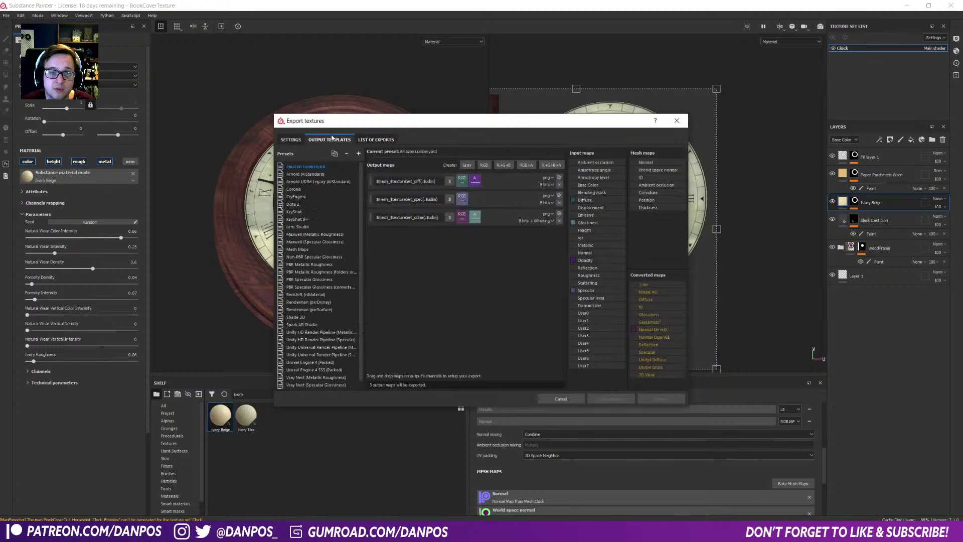
left_click(291, 140)
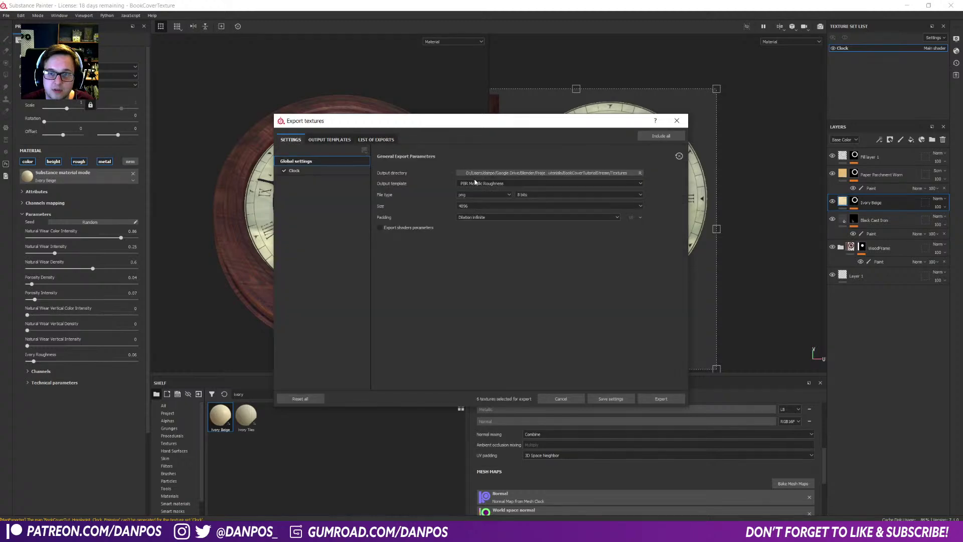
left_click(554, 399)
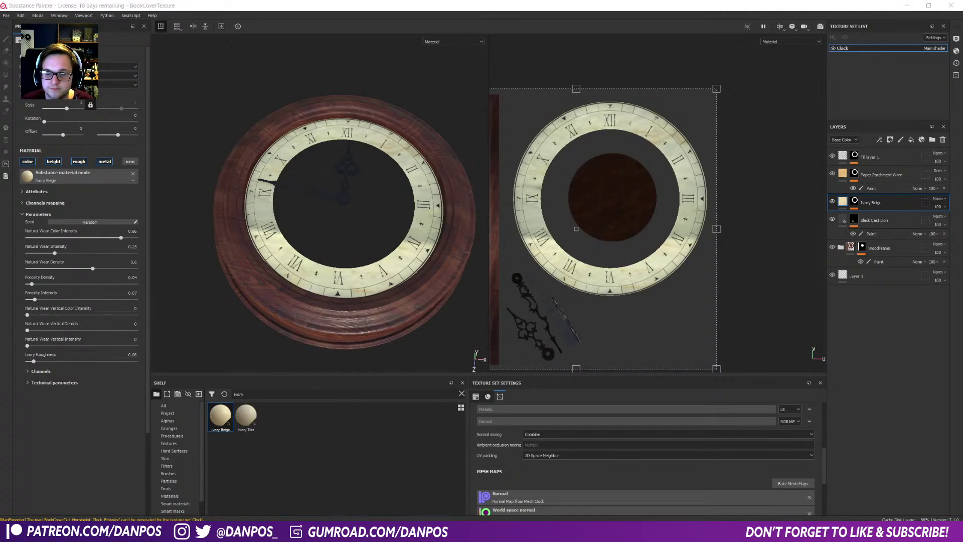
- Return to Blender, show the clock in Rendered shading and save the file
key("alt+Tab")
scroll(217, 315, "down", 4)
key("z")
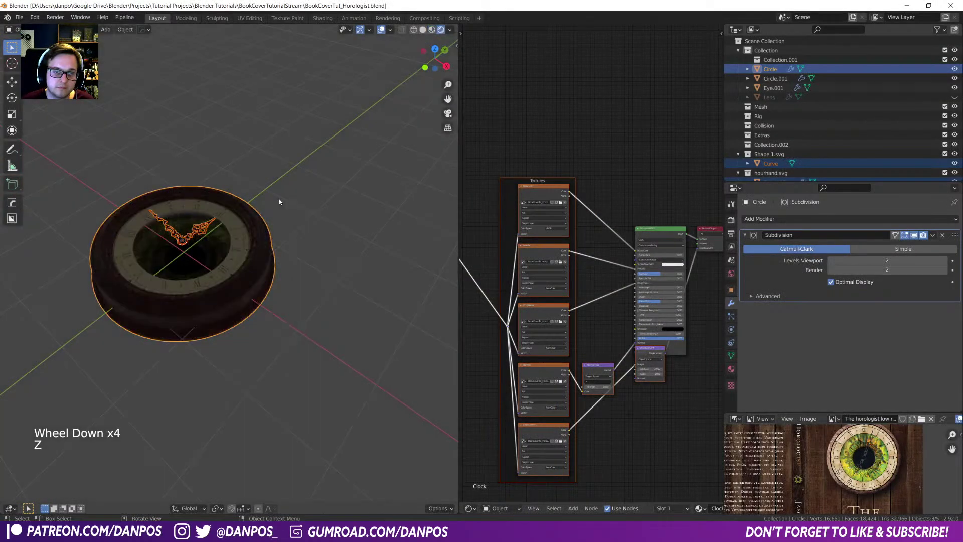
key("ctrl+s")
key("ctrl+s")
key("ctrl+s")
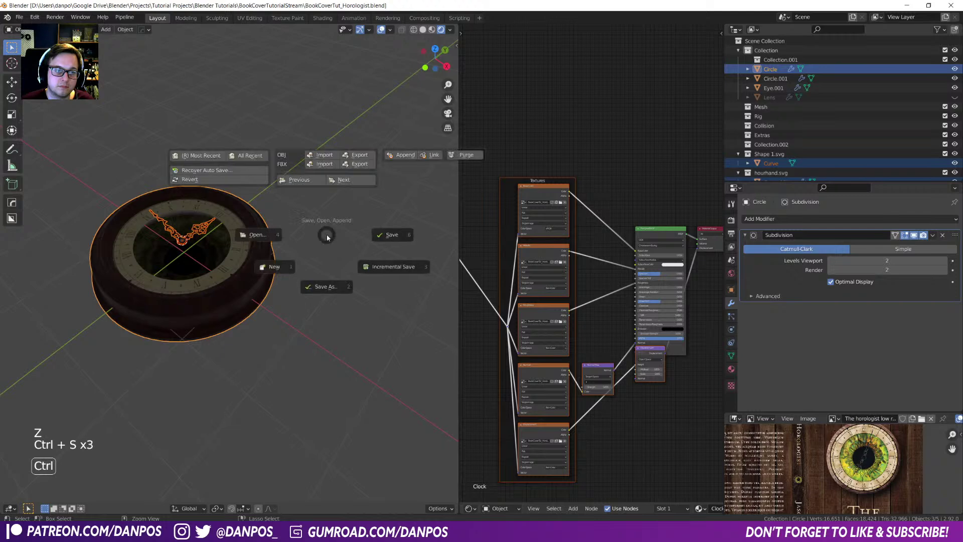
- From the top view, add a plane at the clock's centre, enlarge it well beyond the wooden frame and apply its scale
middle_click_drag(276, 221, 251, 261)
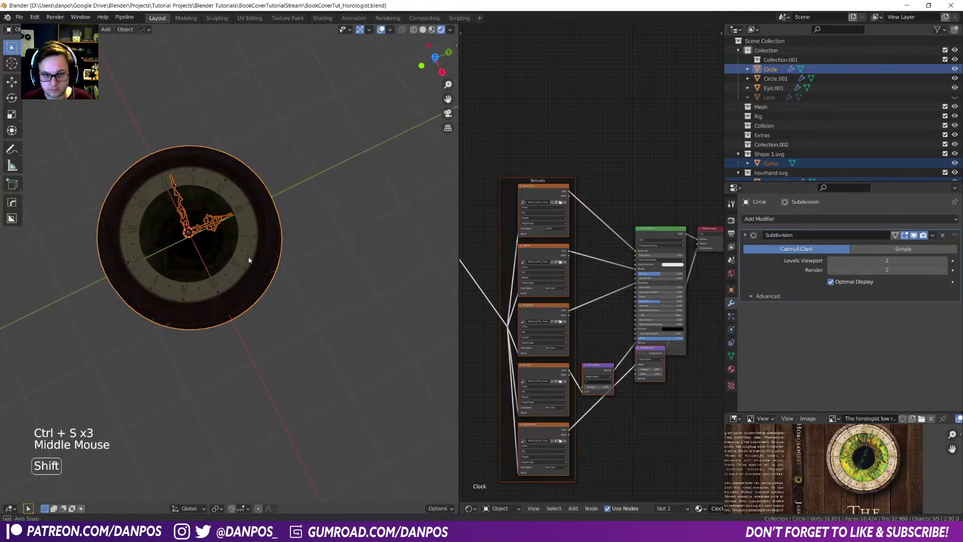
key("KP_7")
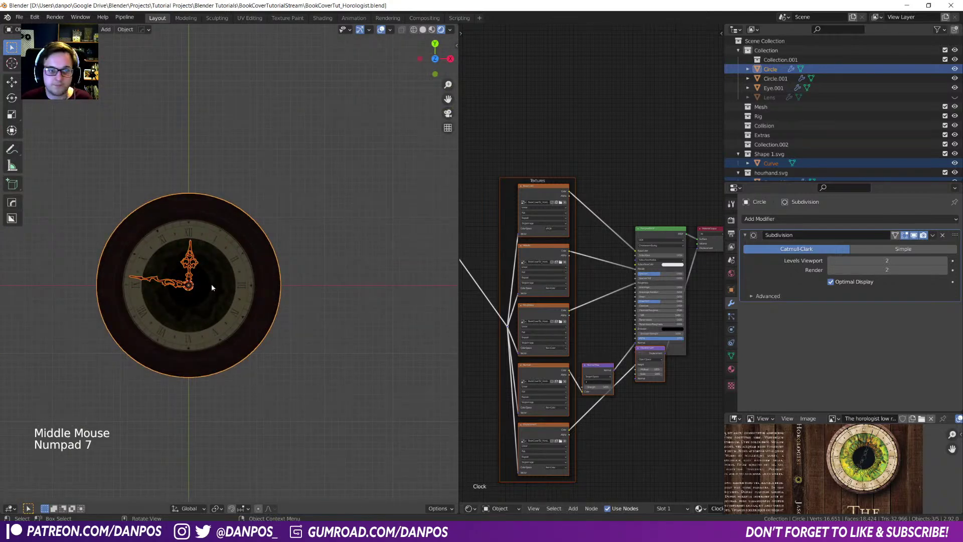
middle_click_drag(194, 282, 265, 278, "shift")
key("shift+a")
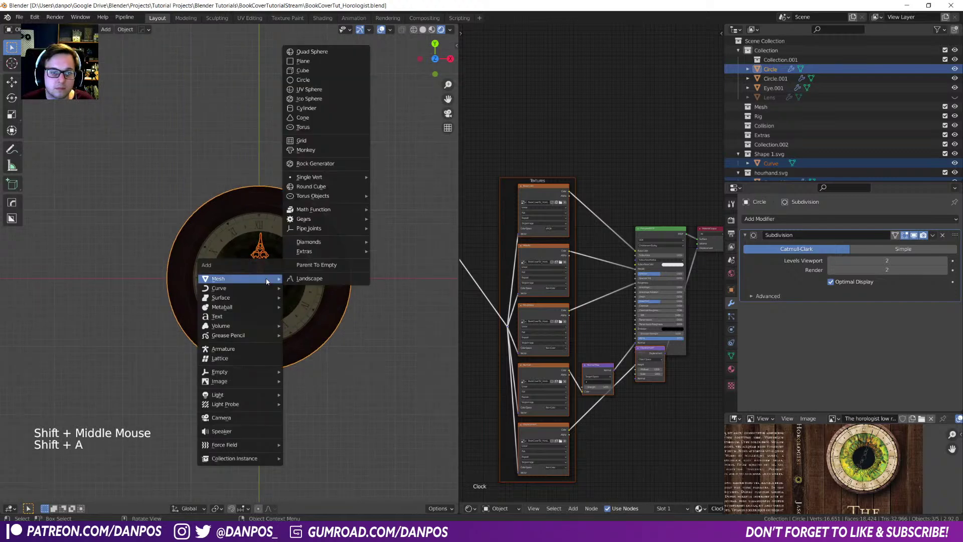
left_click(302, 61)
scroll(329, 323, "down", 4)
key("s")
left_click(73, 354)
key("ctrl+a")
left_click(73, 354)
- Lower the plane along Z by about 0.404 m and a further 0.034 m to sit behind the clock
middle_click_drag(107, 354, 216, 286)
key("g")
key("z")
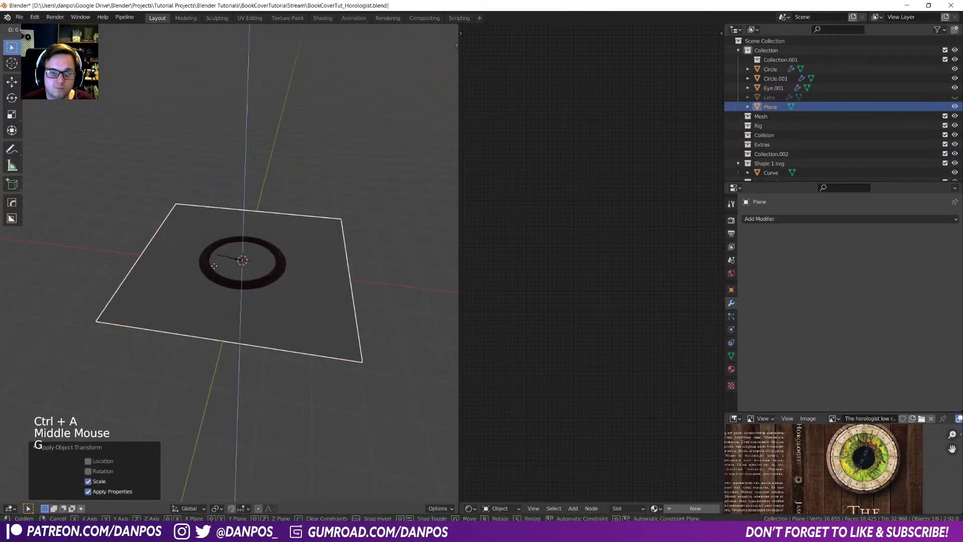
left_click(233, 343)
middle_click_drag(233, 343, 259, 273)
key("g")
key("z")
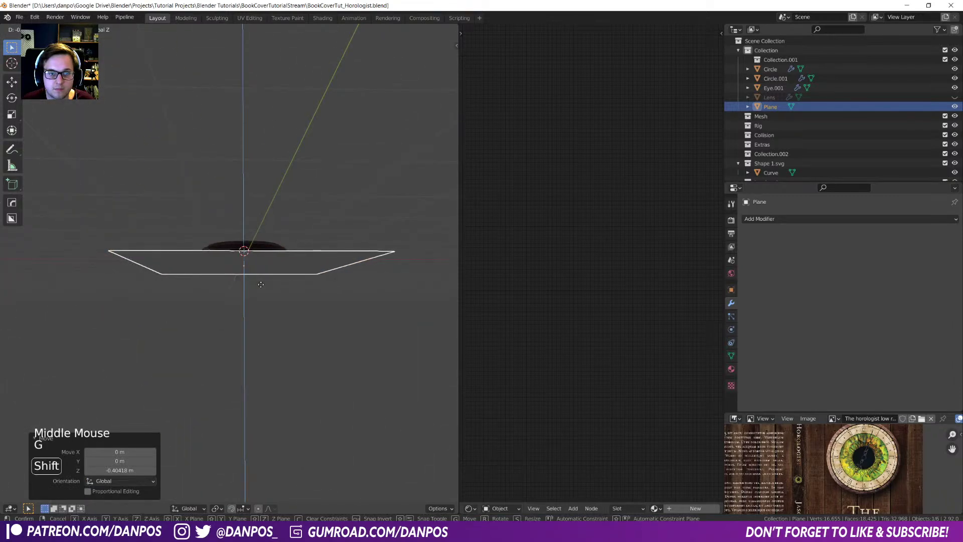
left_click(261, 284)
- Check the plane around the clock from the top view and apply the plane's scale again
middle_click_drag(261, 285, 238, 318)
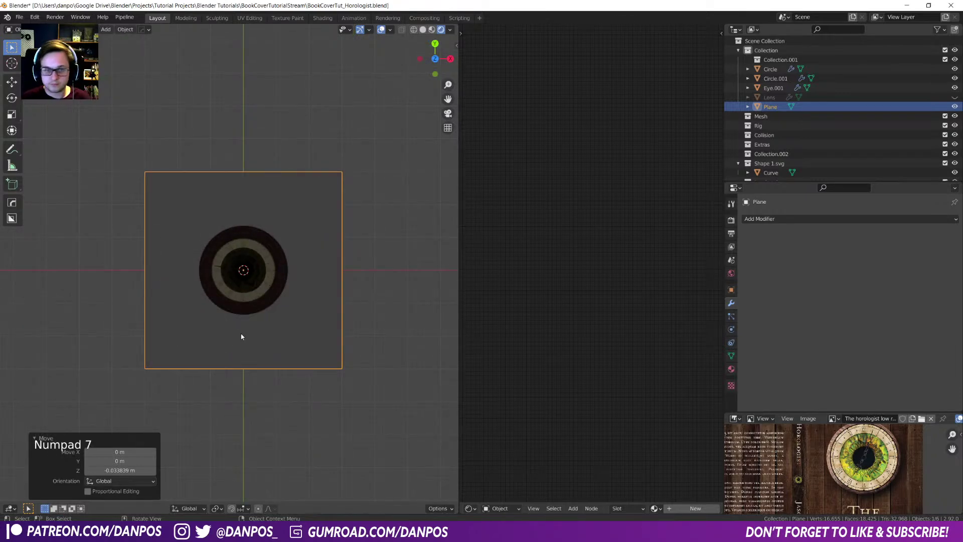
scroll(332, 369, "down", 2)
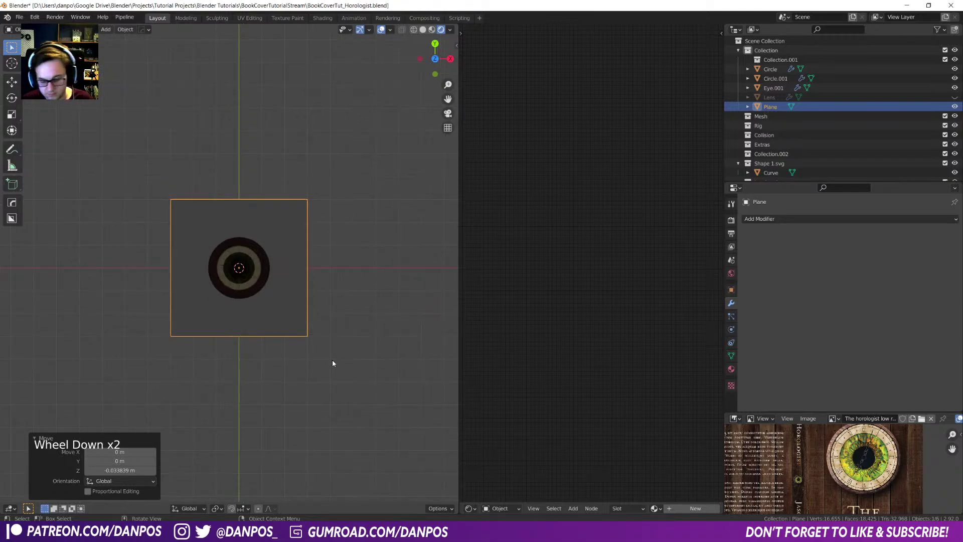
key("ctrl+a")
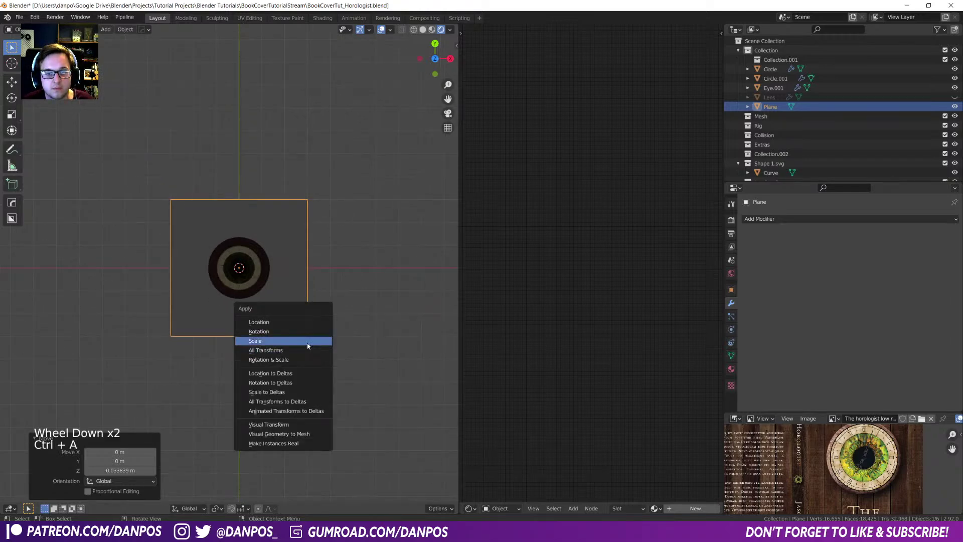
left_click(307, 346)
key("alt+Tab")
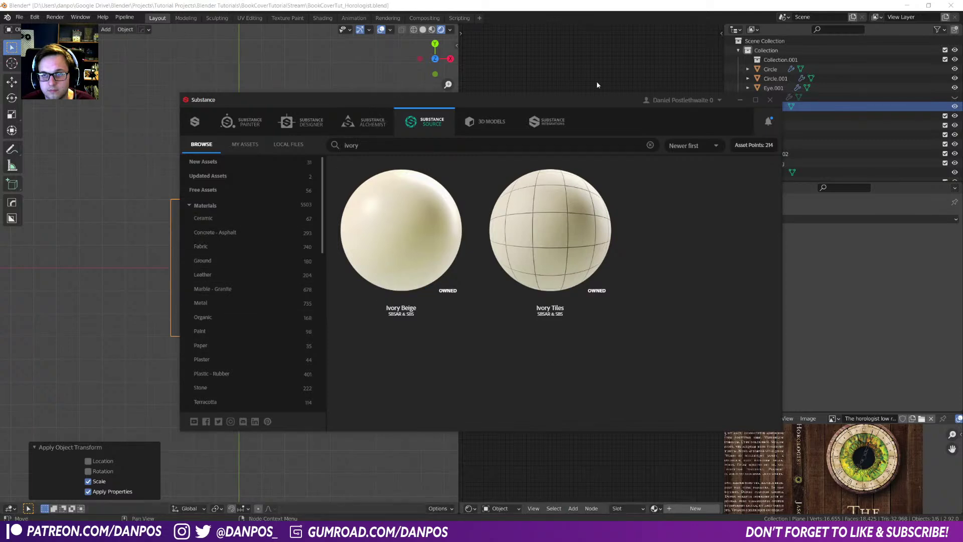
left_click(737, 99)
left_click(535, 298)
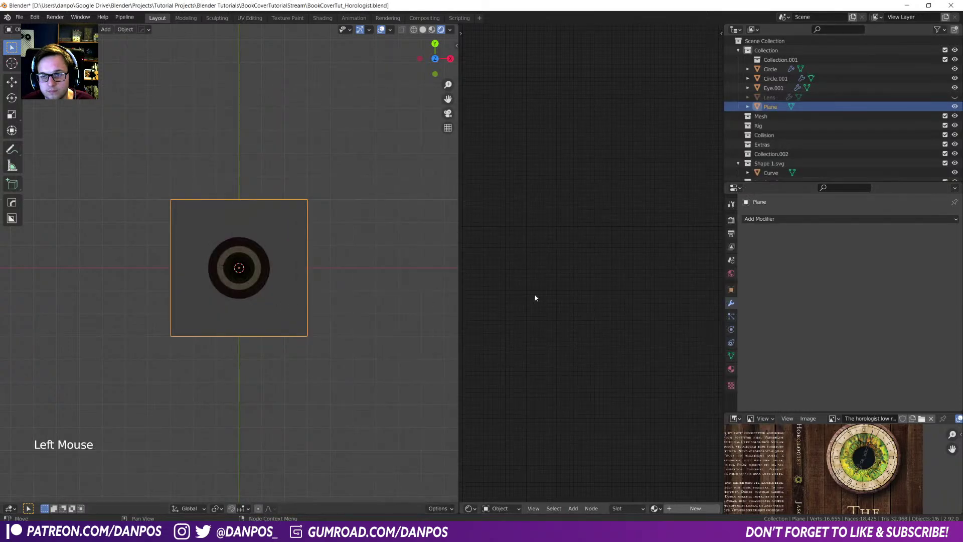
- Widen the shader editor, create a new material on the plane and name it Woodplanks
left_click_drag(462, 291, 435, 294)
left_click(657, 508)
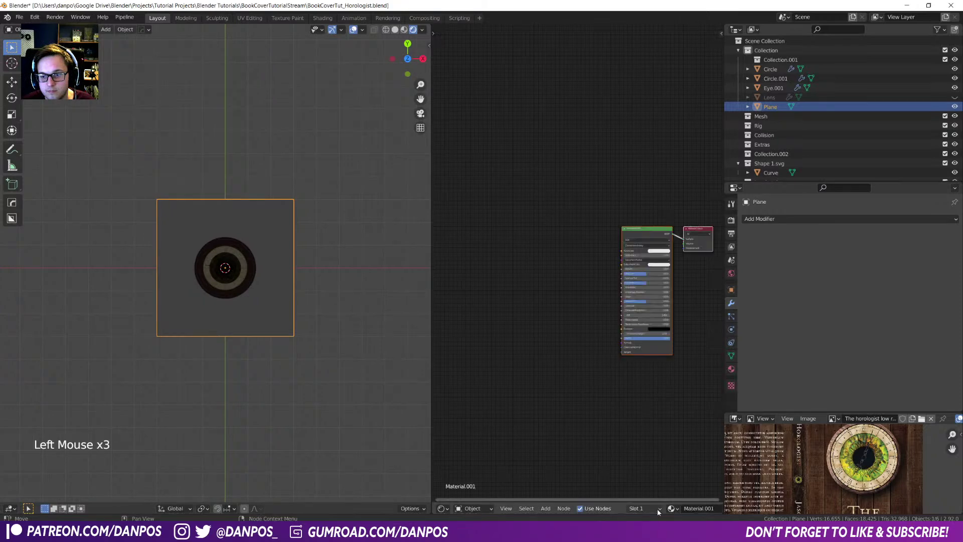
key("shift+w")
key("o")
key("o")
key("o")
key("d")
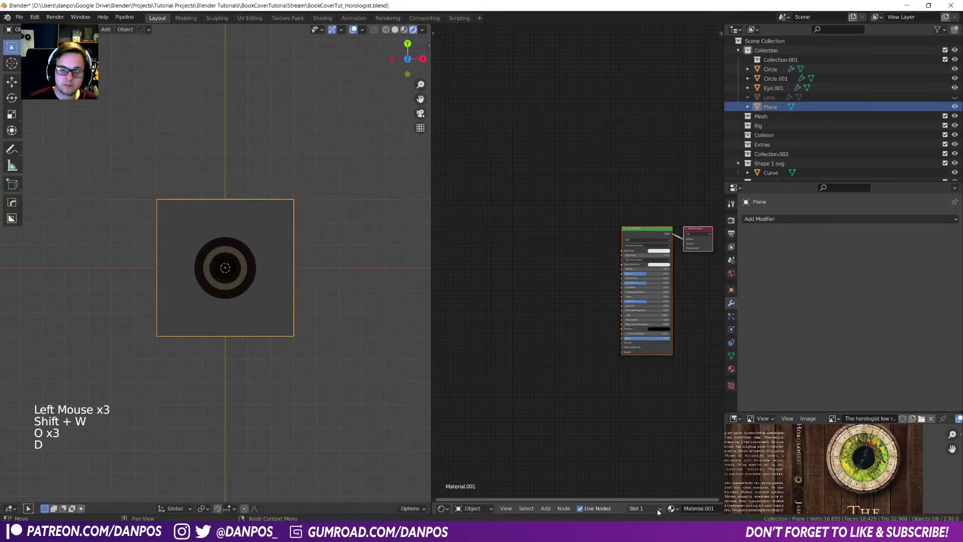
left_click(698, 508)
type("Woodp")
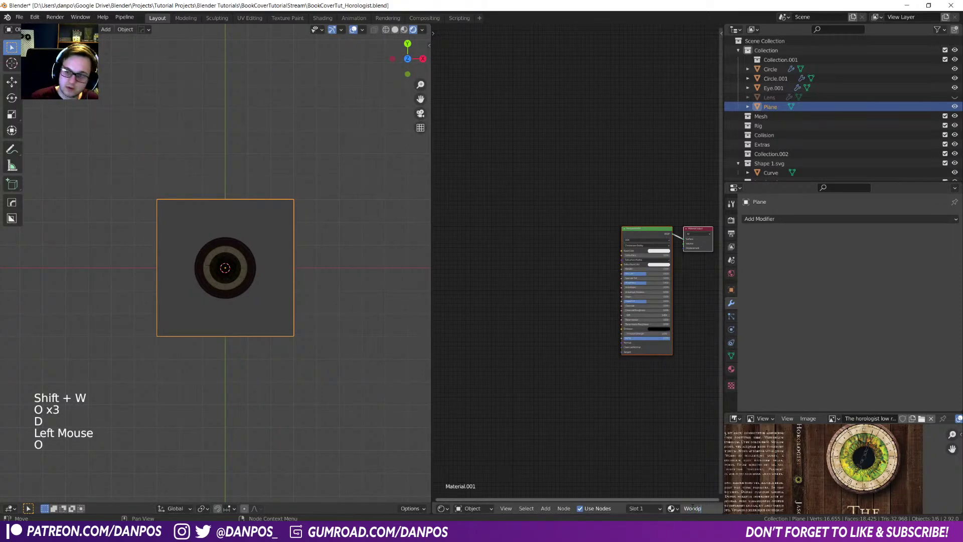
key("BackSpace")
key("BackSpace")
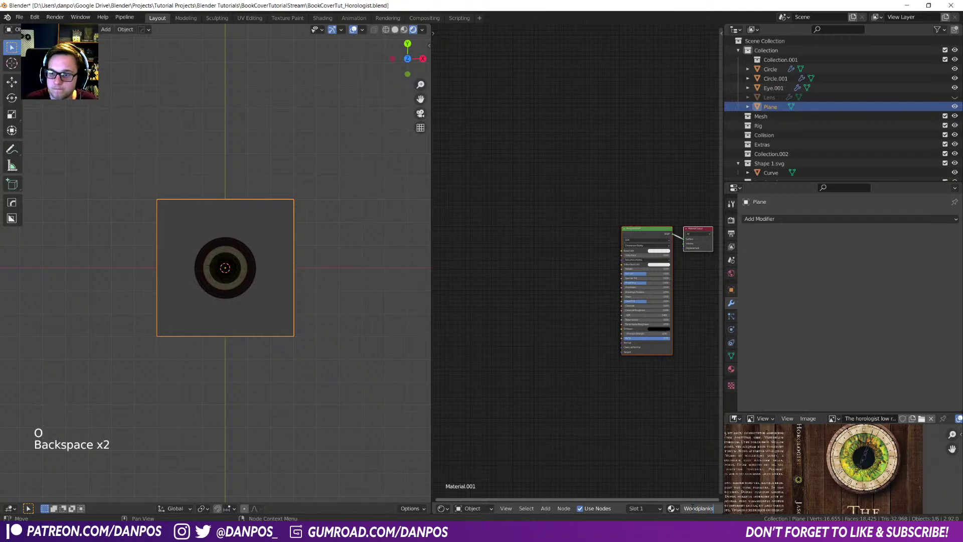
left_click(630, 233)
- Start the Principled Texture Setup on the Principled BSDF node and go to the Blender Textures library folder
left_click(630, 234)
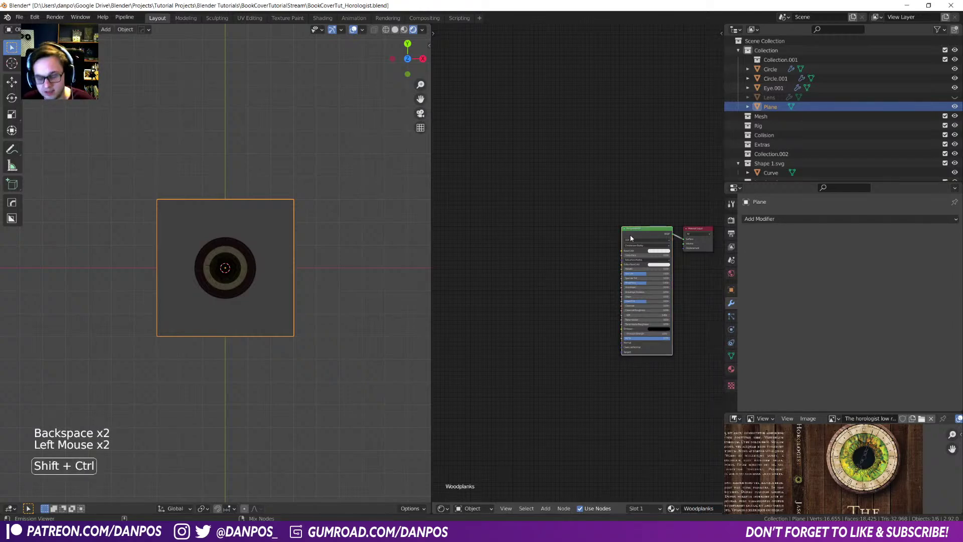
key("ctrl+shift+t")
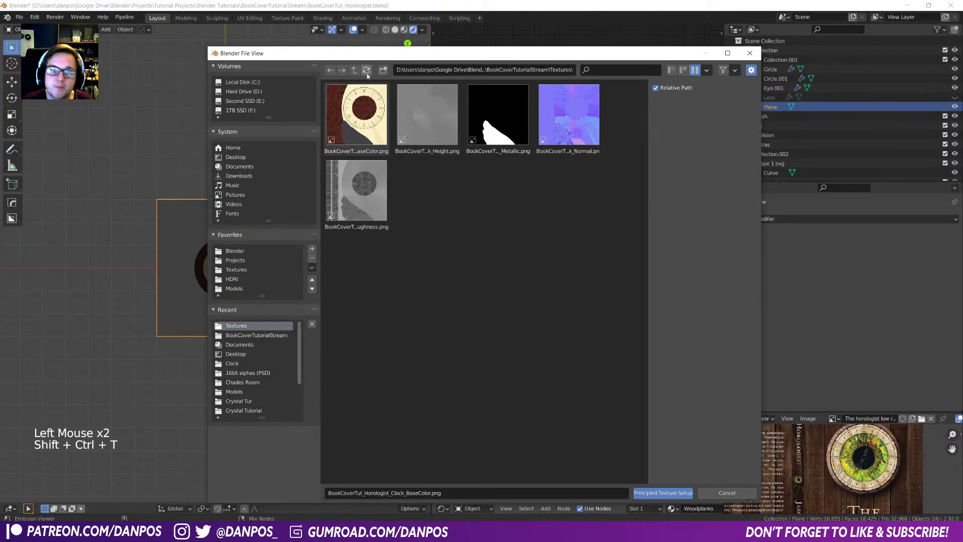
left_click(261, 270)
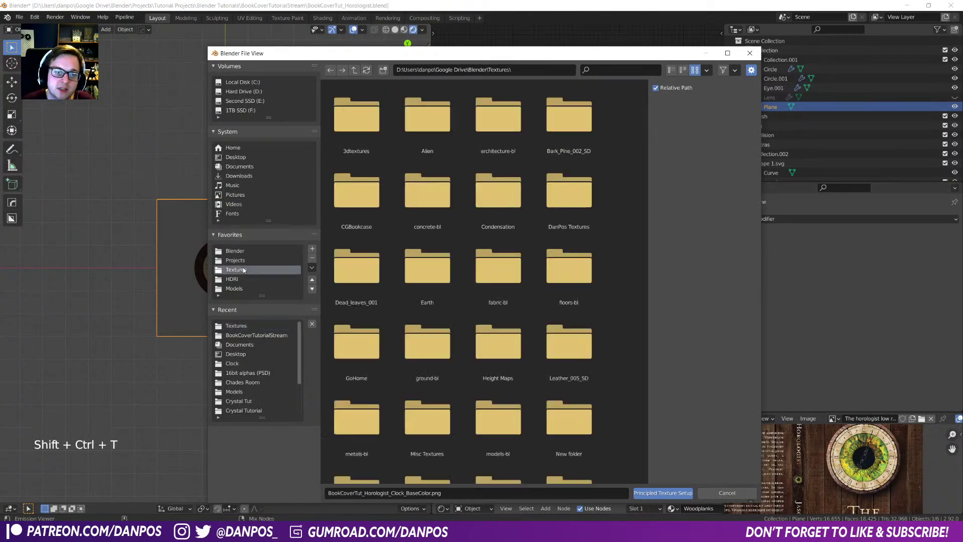
- Browse the texture library's folders, including wood-bl, for a suitable wood plank texture
double_click(358, 115)
double_click(360, 111)
scroll(453, 329, "down", 3)
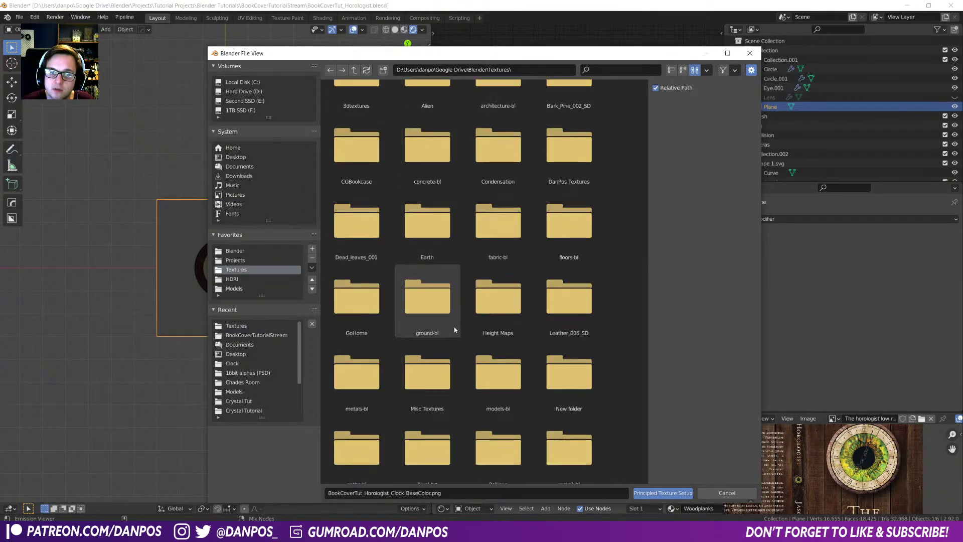
scroll(454, 331, "down", 3)
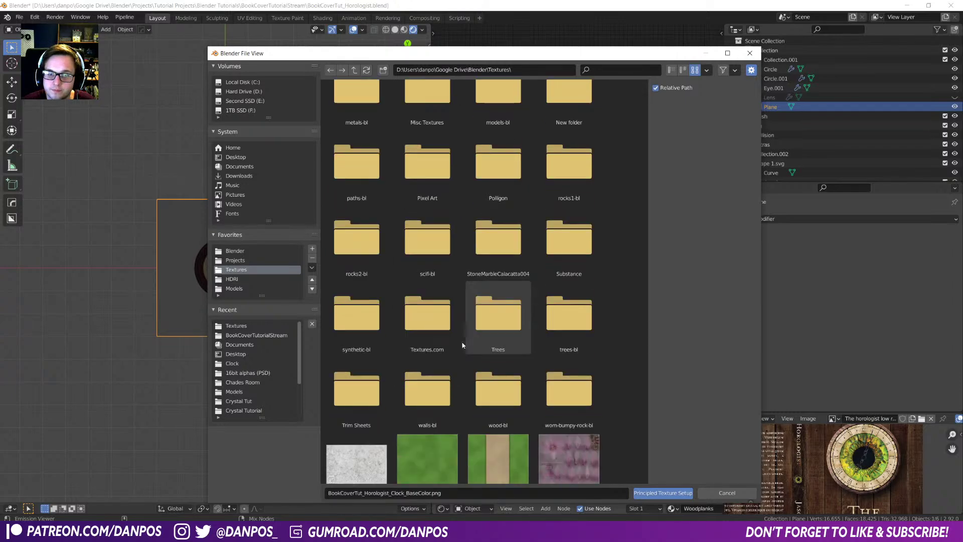
double_click(427, 327)
key("BackSpace")
scroll(472, 391, "down", 5)
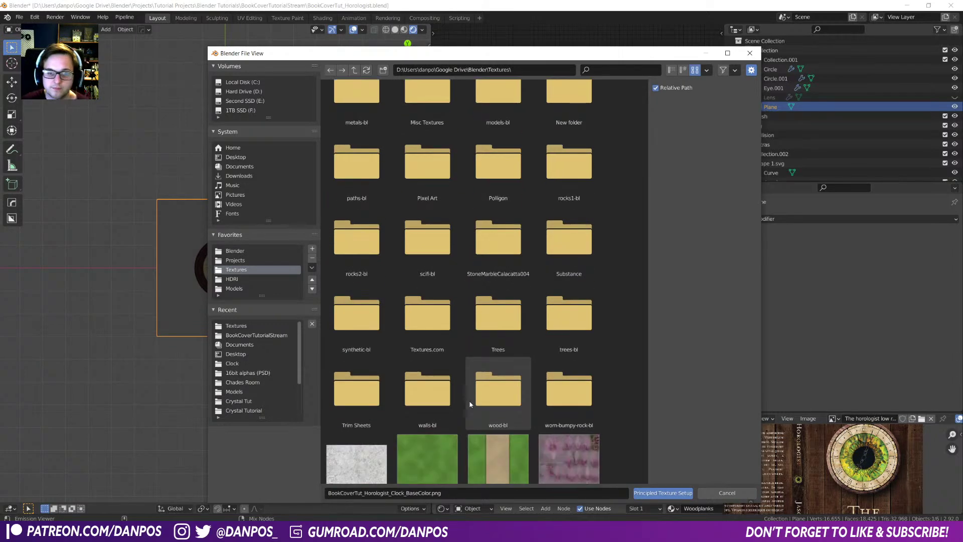
double_click(510, 396)
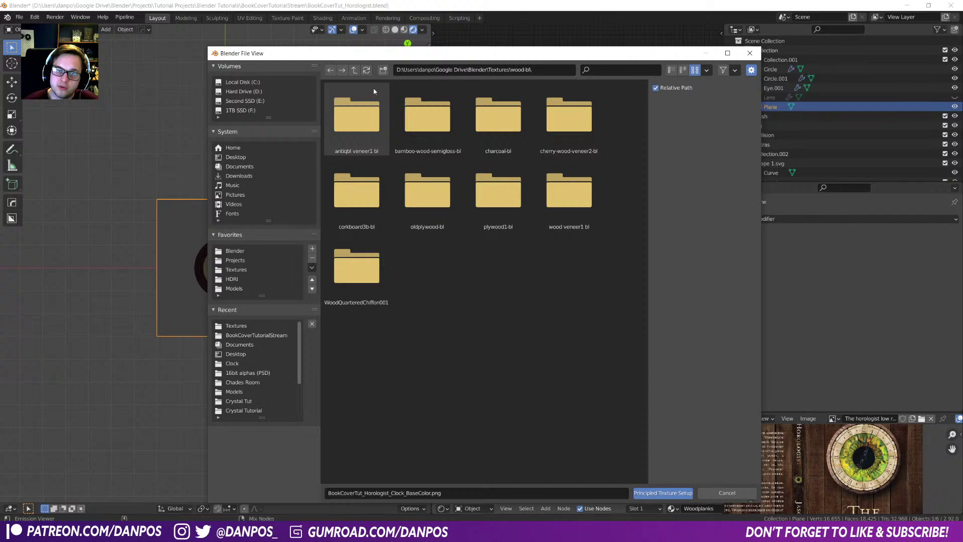
left_click(355, 70)
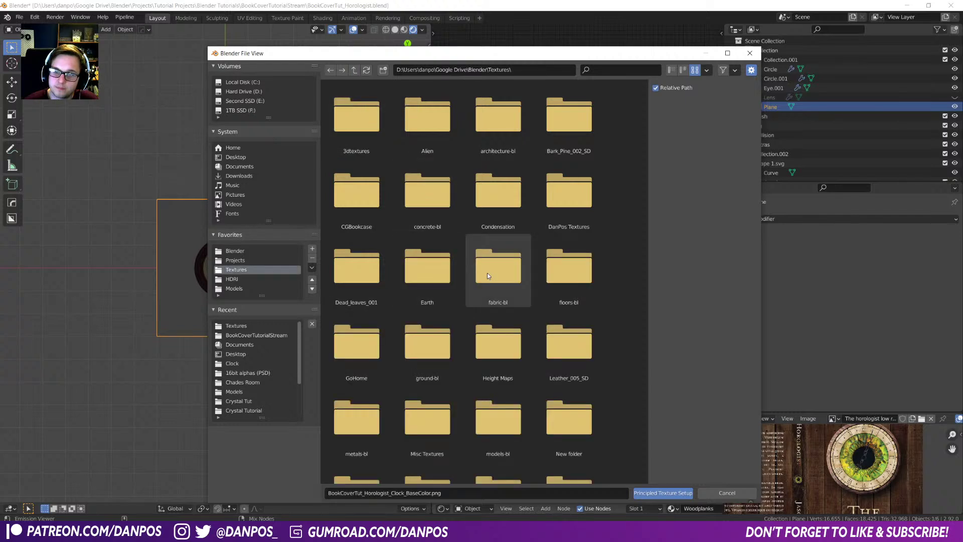
- Load the oakfloor AO, basecolor, Height, normal and roughness images from floors-bl/oakfloor_fb1-bl into the Principled texture setup
double_click(535, 269)
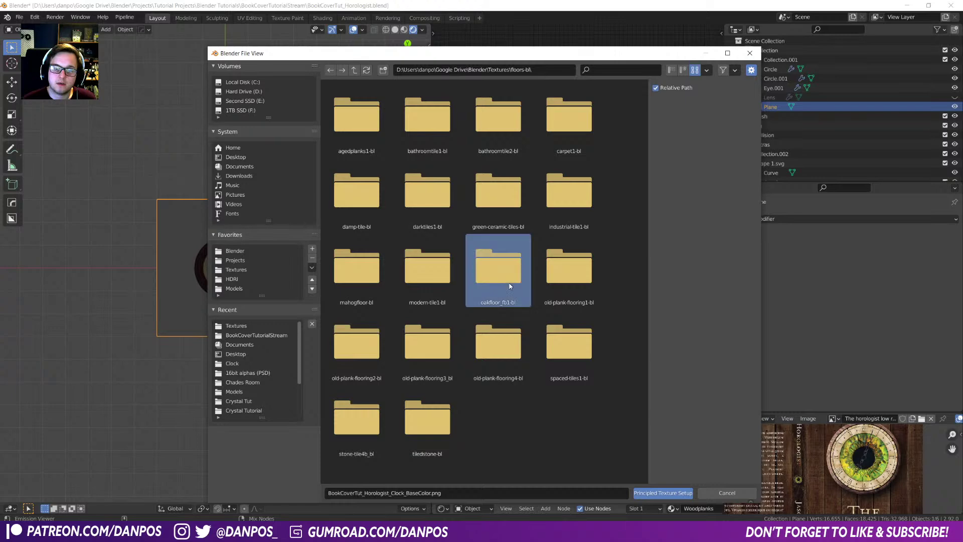
double_click(508, 282)
left_click(474, 122)
left_click(427, 115)
left_click(453, 190, "shift")
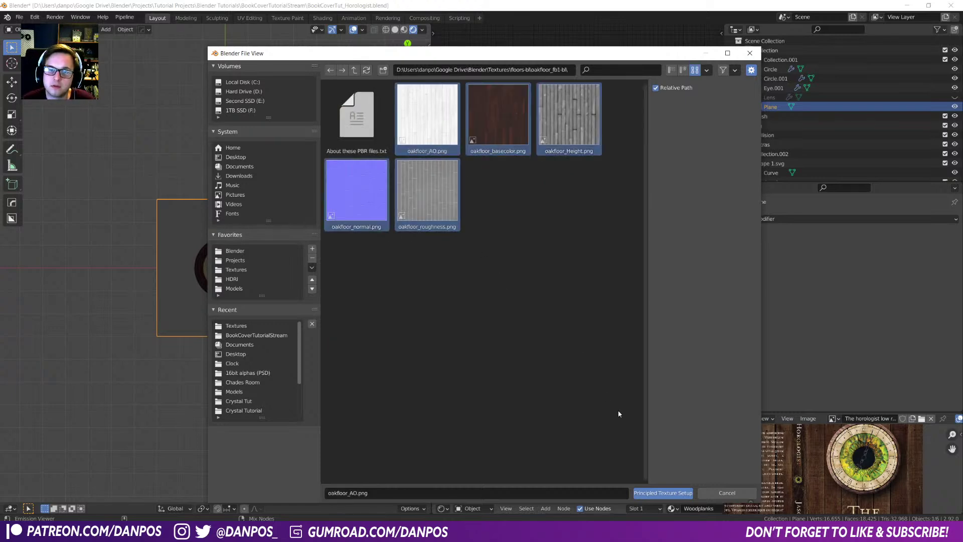
left_click(667, 493)
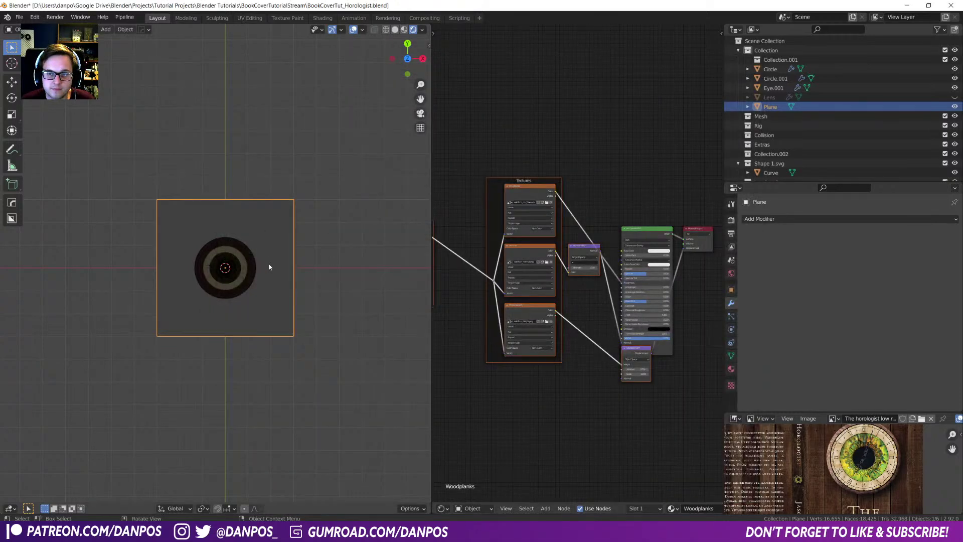
- Move the generated texture, Normal Map and Displacement nodes down so the Displacement node clears the Principled BSDF
middle_click_drag(269, 267, 352, 238)
scroll(534, 237, "up", 5)
scroll(534, 236, "up", 5)
middle_click_drag(534, 237, 518, 191)
scroll(518, 191, "down", 2)
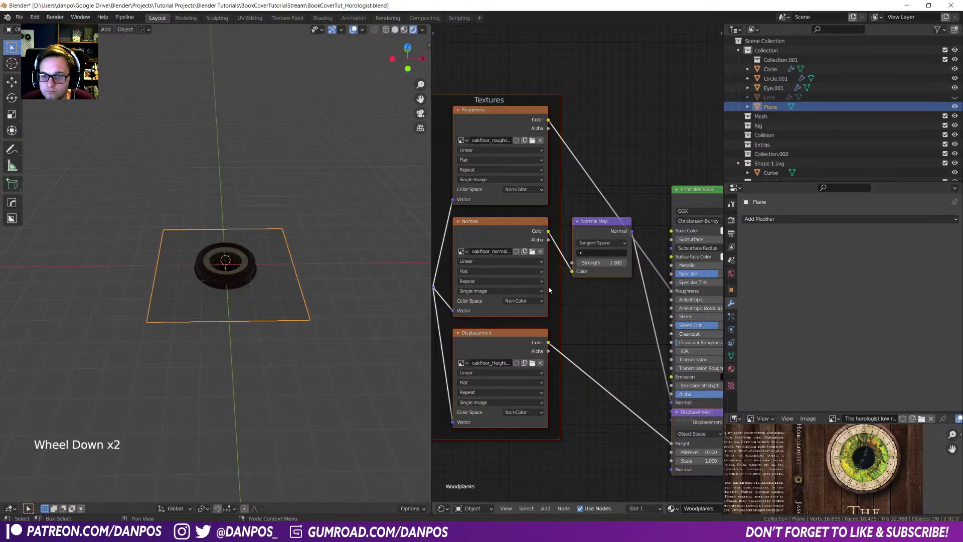
scroll(552, 351, "down", 4)
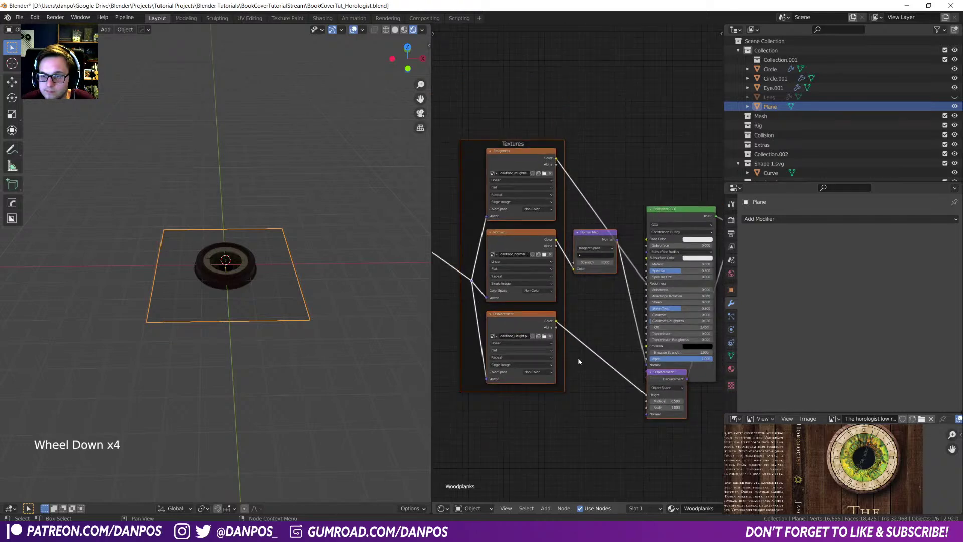
left_click_drag(660, 373, 654, 441)
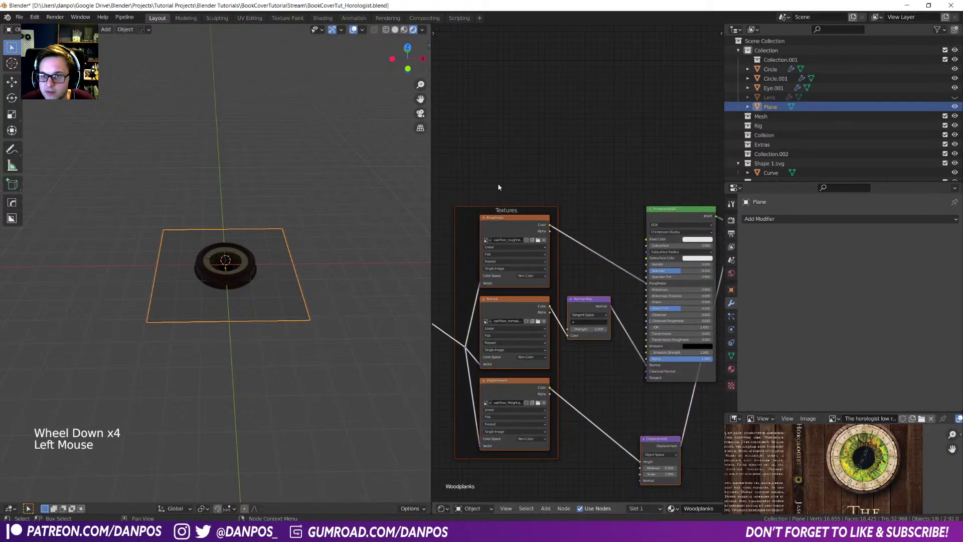
- Duplicate the Roughness image texture node above the original and load the oakfloor basecolor image into the copy
left_click_drag(513, 224, 502, 275)
left_click(501, 273)
middle_click_drag(501, 264, 550, 244)
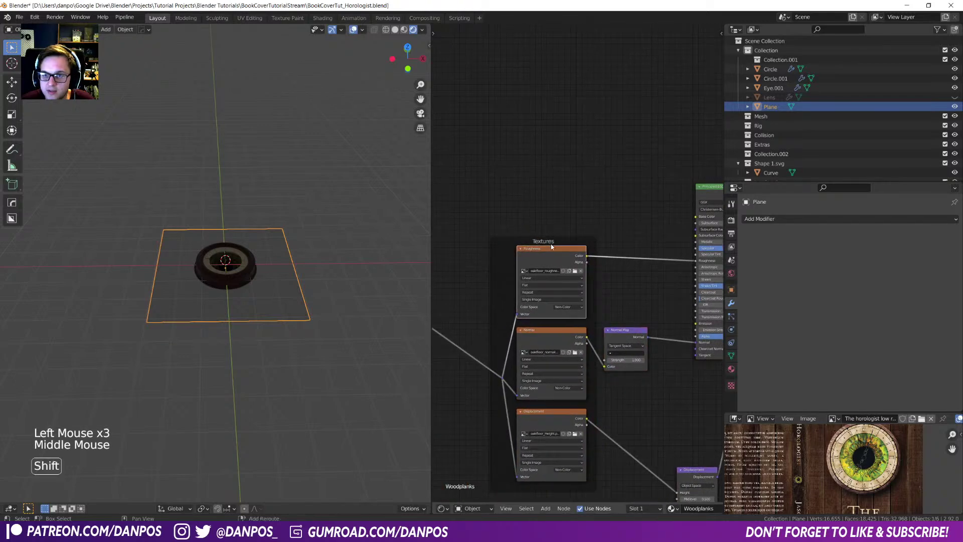
key("shift+s")
left_click(536, 332)
left_click(554, 264)
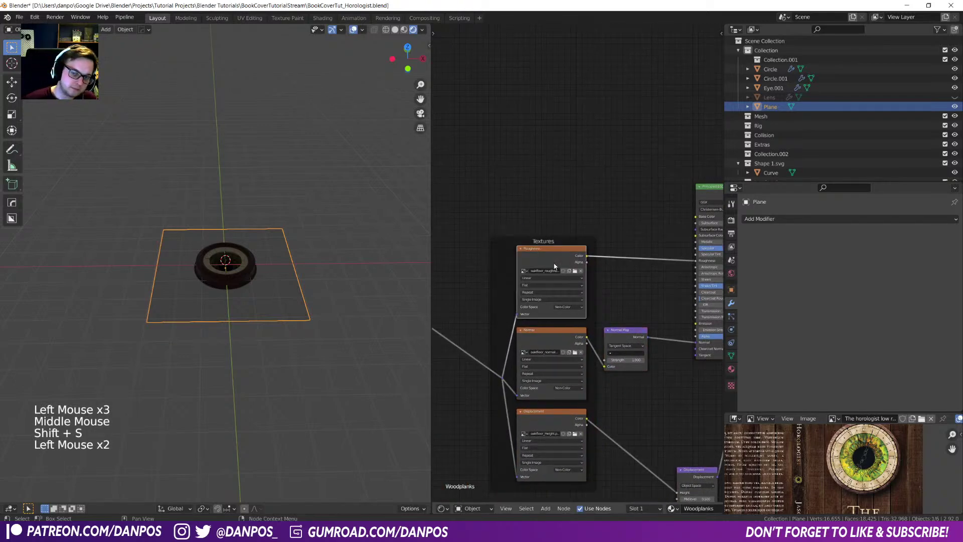
key("shift+d")
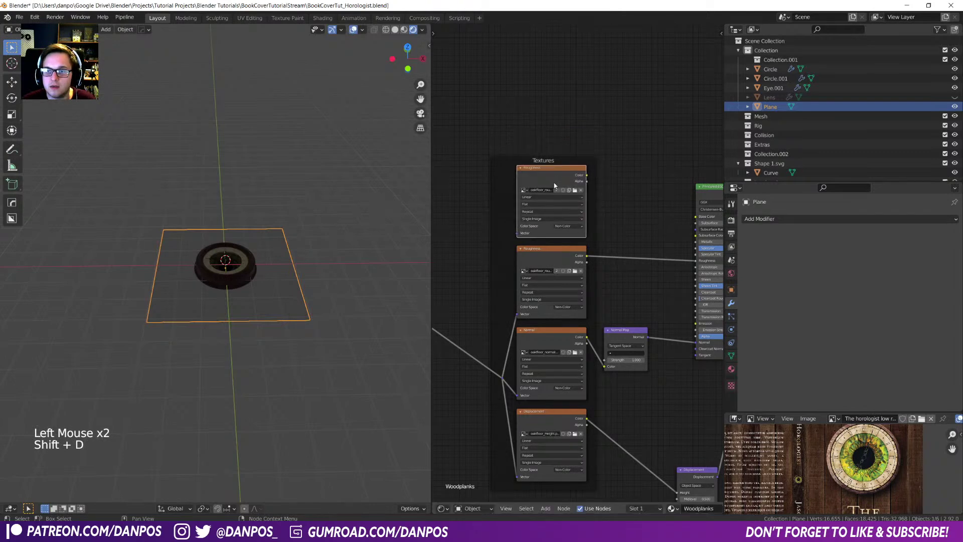
left_click(574, 190)
double_click(446, 131)
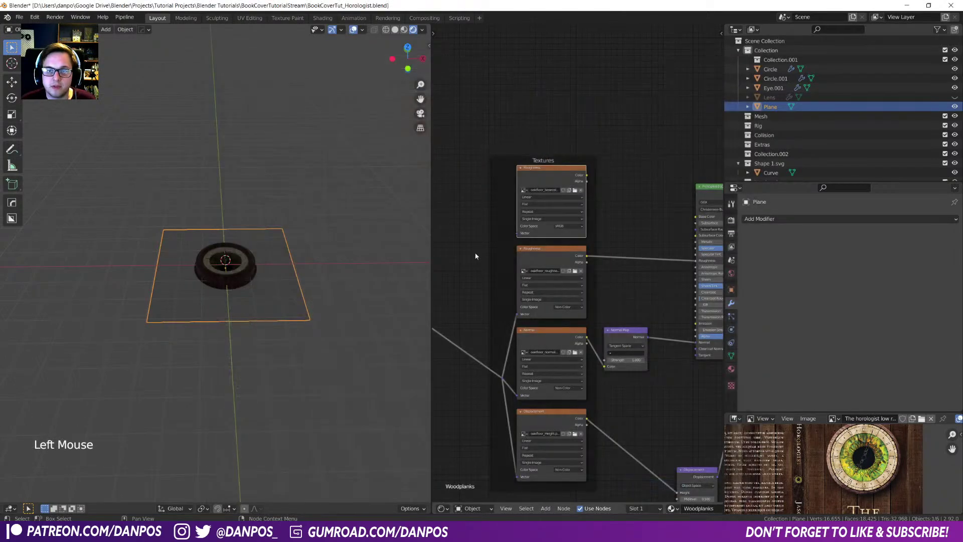
- Connect the base color texture's Color to the Principled BSDF Base Color and link the mapping vector to its Vector input
left_click_drag(589, 176, 639, 228)
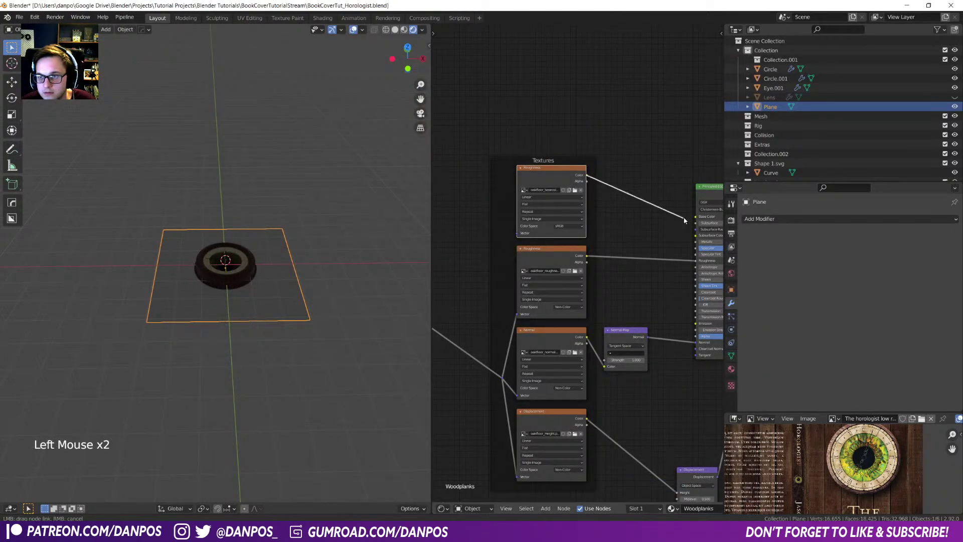
left_click_drag(696, 216, 697, 217)
middle_click_drag(481, 334, 605, 342)
left_click(544, 321)
left_click_drag(543, 321, 647, 241)
- Switch the viewport to Material Preview shading and view the plane and clock up close
mouse_move(247, 259)
middle_mouse_down()
mouse_move(240, 299)
mouse_move(232, 271)
mouse_move(227, 317)
mouse_move(240, 259)
middle_mouse_up()
key("z")
left_click(245, 327)
scroll(291, 344, "up", 4)
middle_click_drag(290, 344, 293, 311)
- Preview the roughness texture by itself on the plane
middle_click_drag(611, 303, 499, 291)
middle_click_drag(642, 275, 597, 270)
left_click(527, 240, "ctrl+shift")
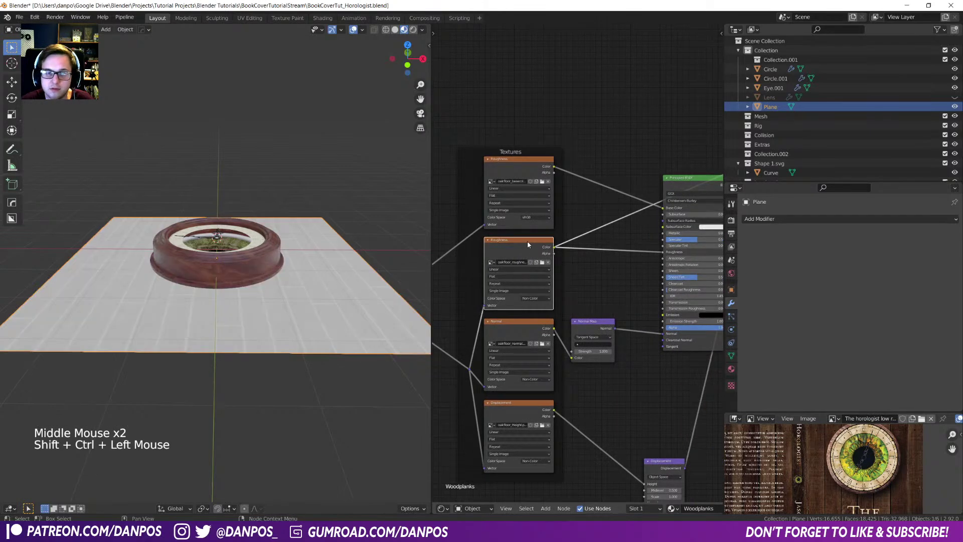
- Add a ColorRamp node between the roughness texture and the Principled BSDF Roughness input
left_click(586, 269)
key("shift+a")
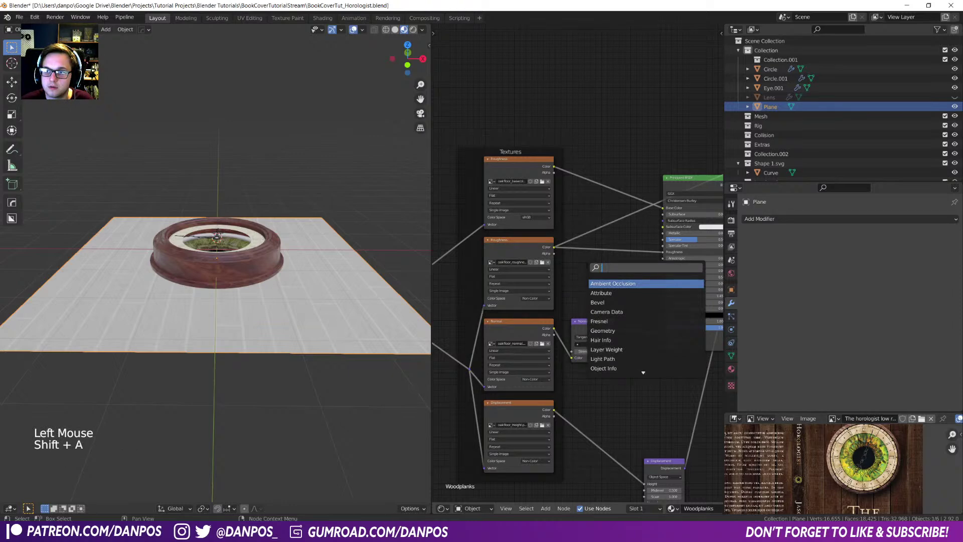
type("color")
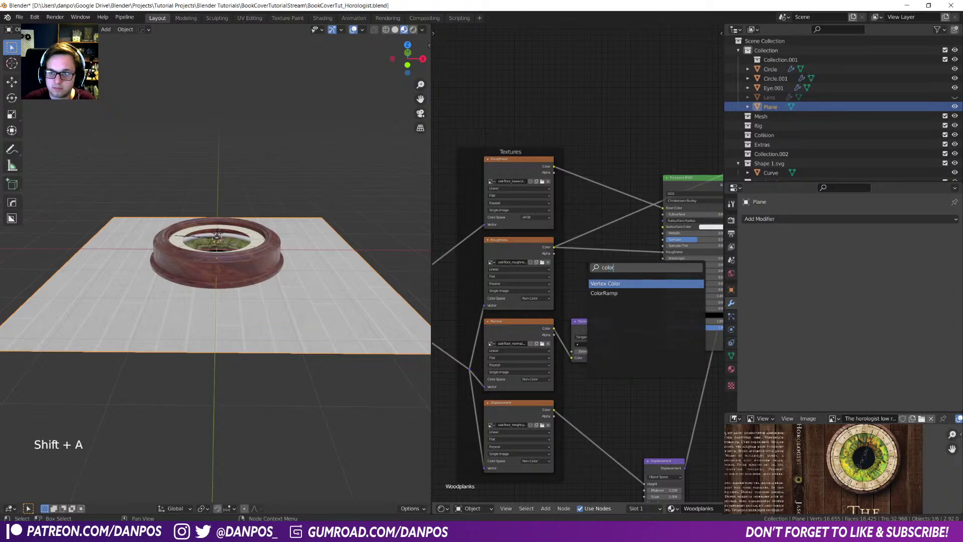
left_click(604, 292)
left_click(593, 252)
left_click(596, 245)
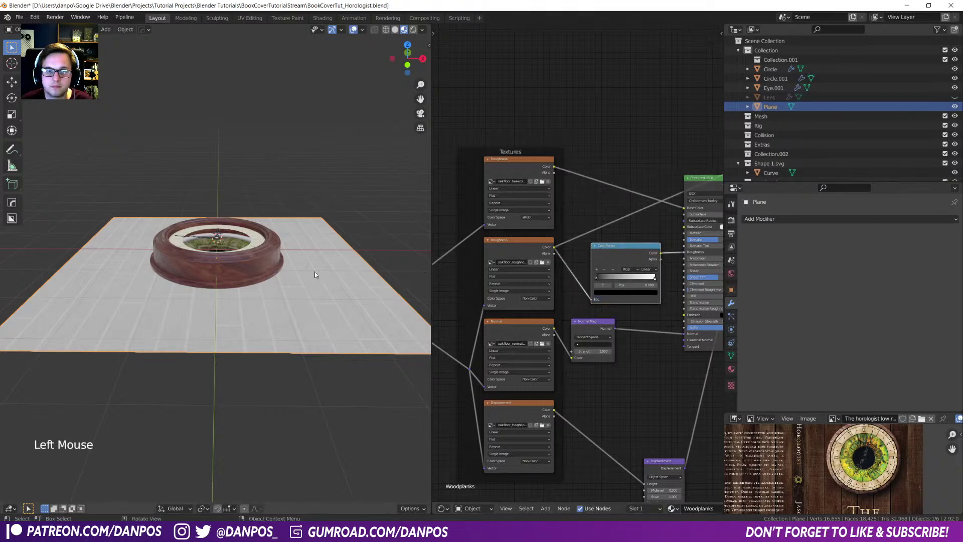
- Output the Principled BSDF shader on the plane again and shift the ColorRamp node slightly upward
key("z")
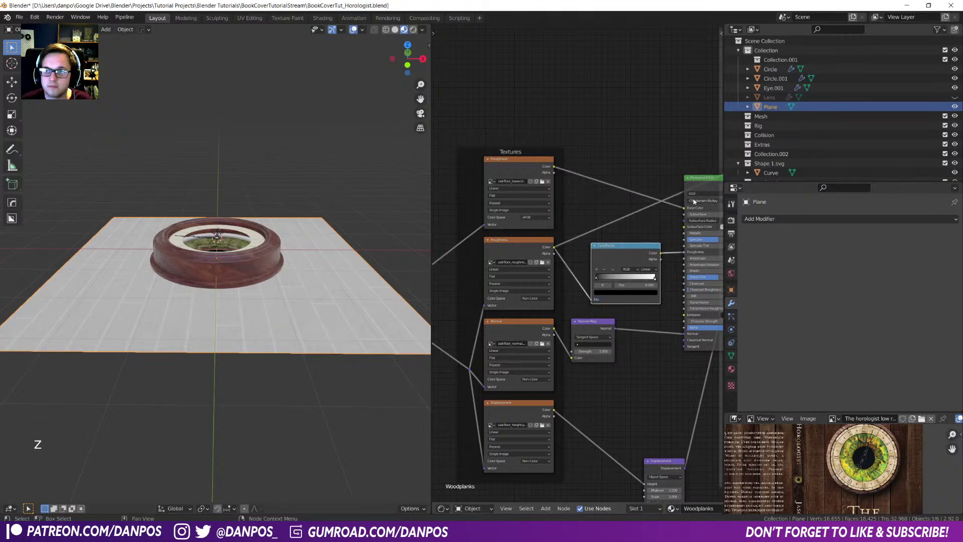
left_click(693, 191, "ctrl+shift")
left_click_drag(640, 249, 638, 232)
middle_click_drag(320, 281, 553, 287)
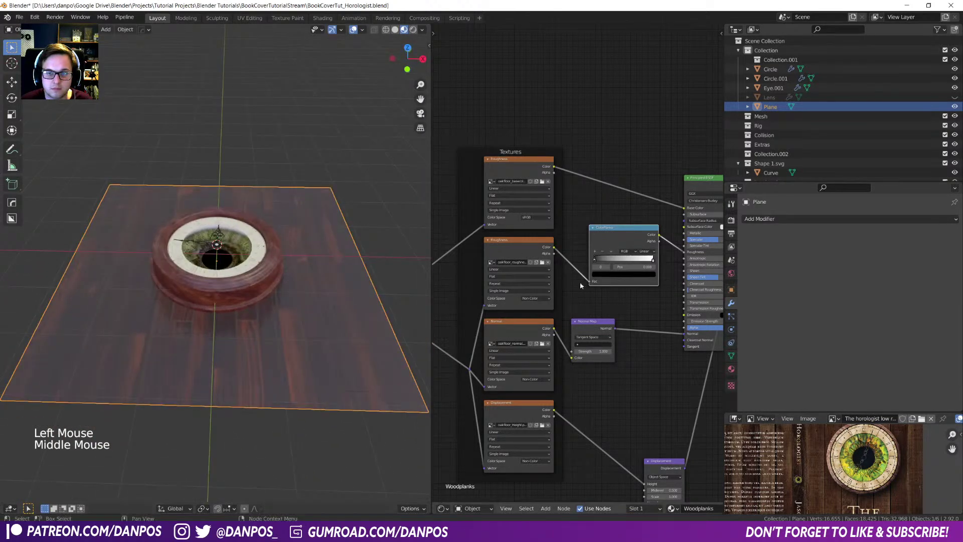
- Lighten the ColorRamp's first stop to a light grey to raise the planks' roughness
left_click_drag(596, 263, 660, 266)
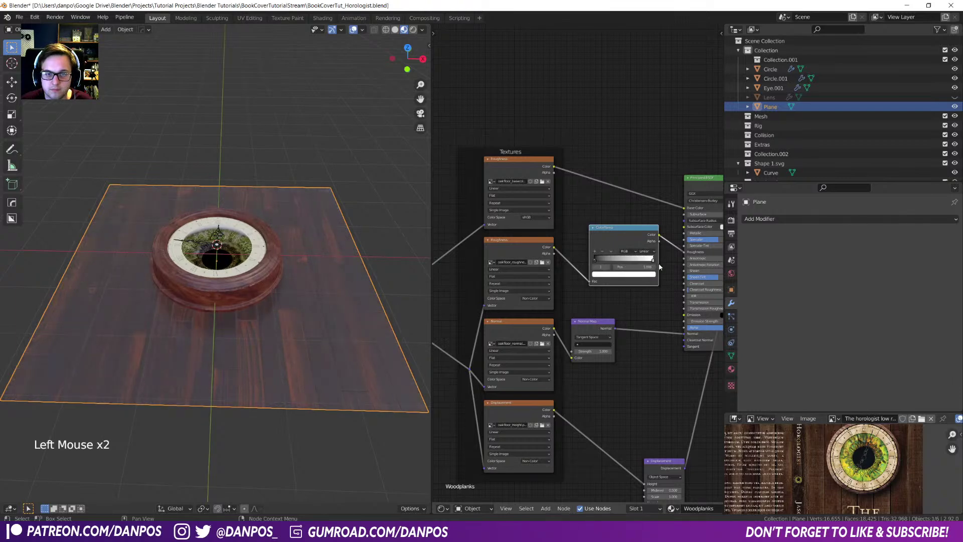
left_click(594, 259)
left_click(627, 274)
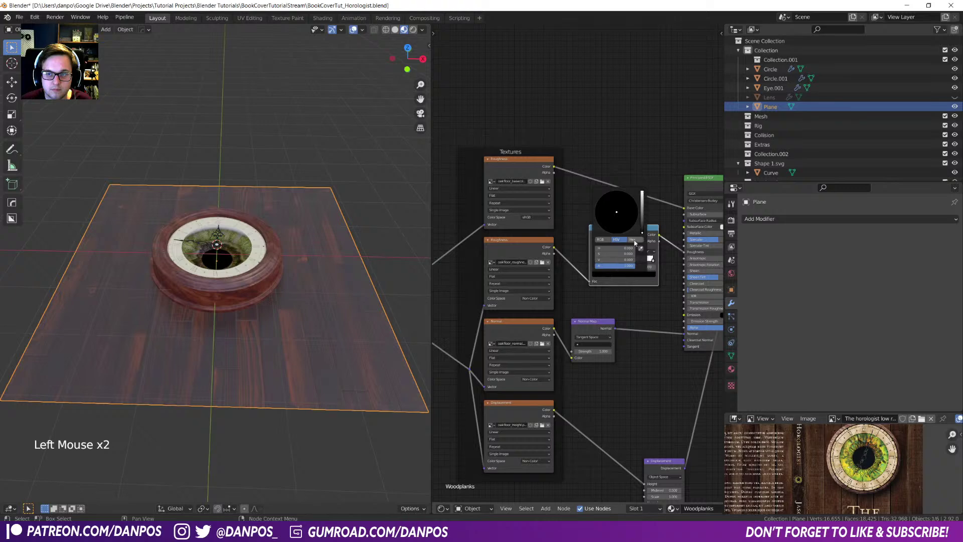
left_click_drag(642, 233, 642, 202)
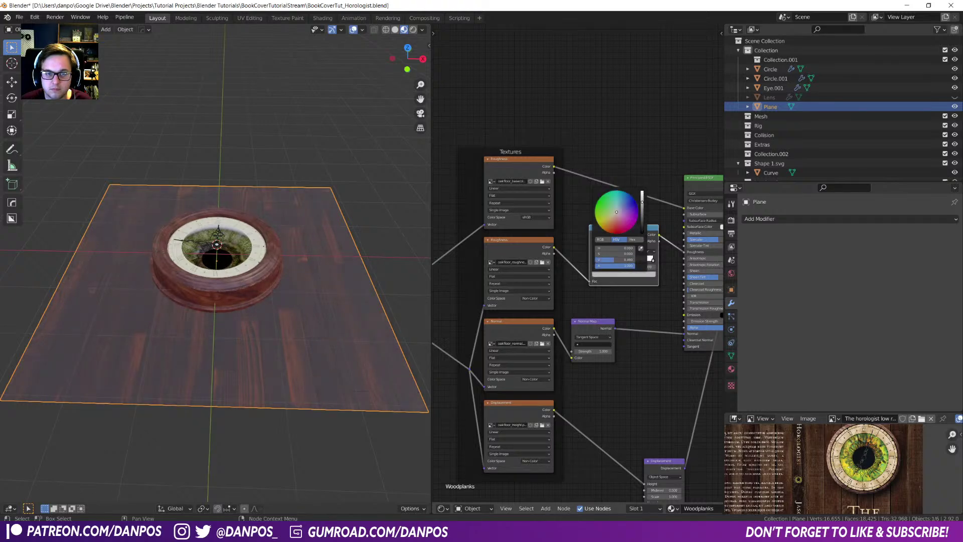
- Show the plane and clock in Rendered shading and inspect them from above
middle_click_drag(241, 323, 254, 301)
key("z")
middle_click_drag(280, 254, 287, 315)
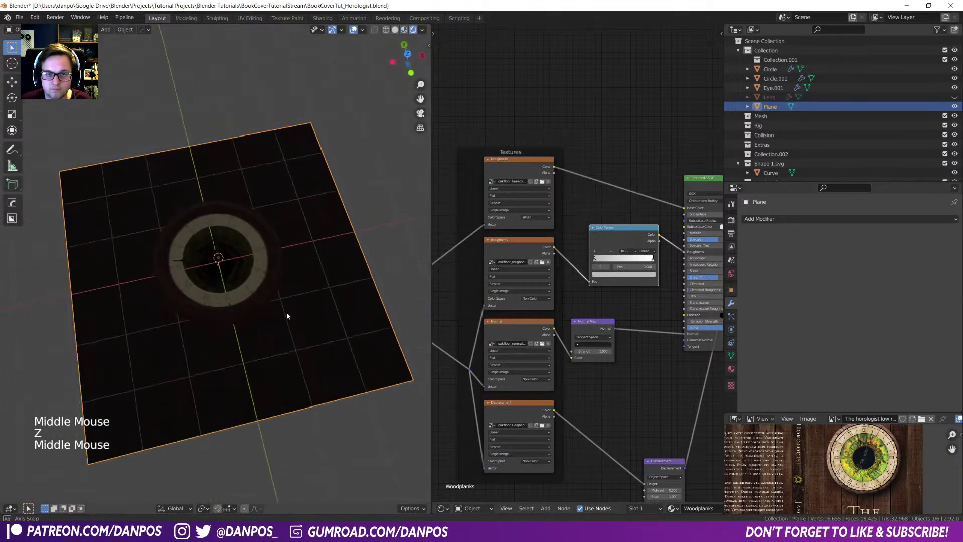
- Save the file, add a spot light and raise it about 6.9 m along Z above the clock
key("ctrl+s")
scroll(308, 322, "down", 1)
scroll(307, 321, "down", 3)
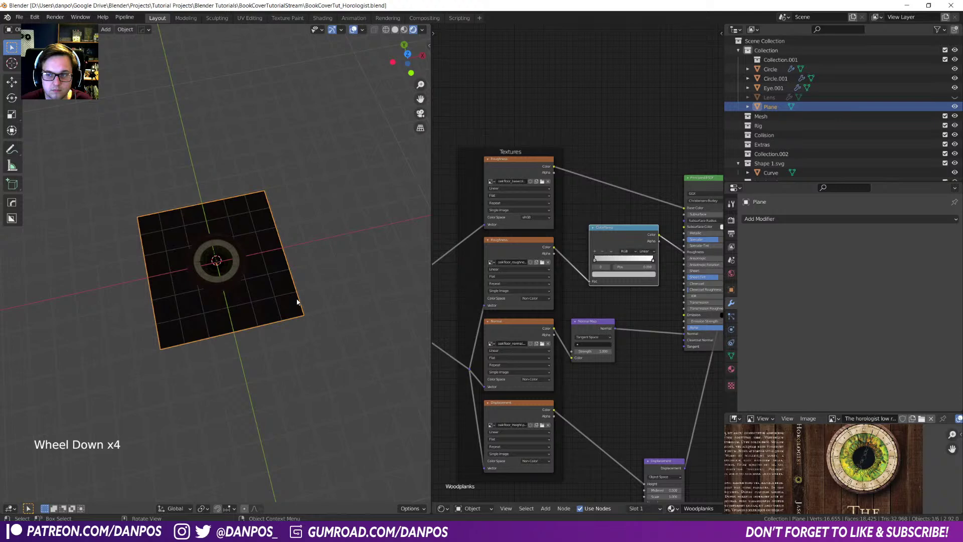
middle_click_drag(297, 301, 252, 267)
key("shift+a")
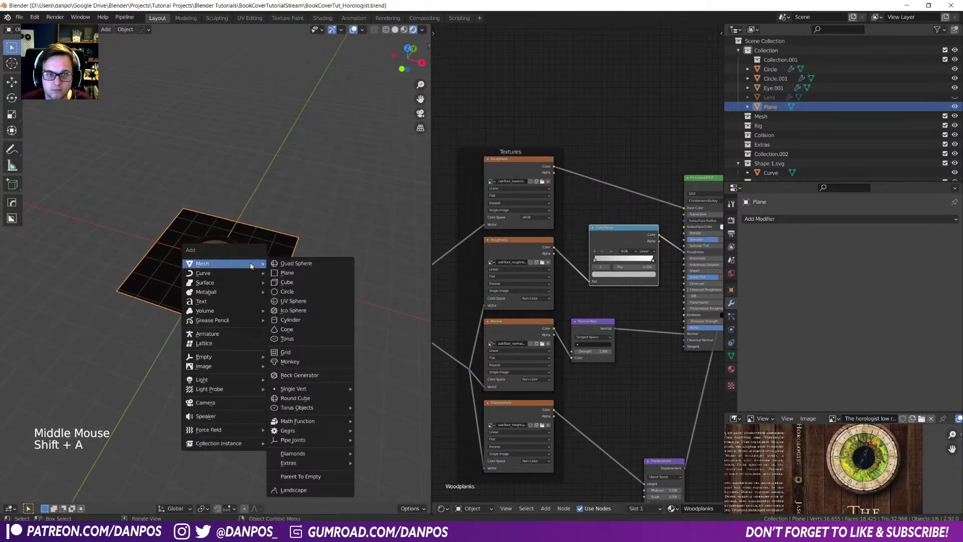
mouse_move(236, 379)
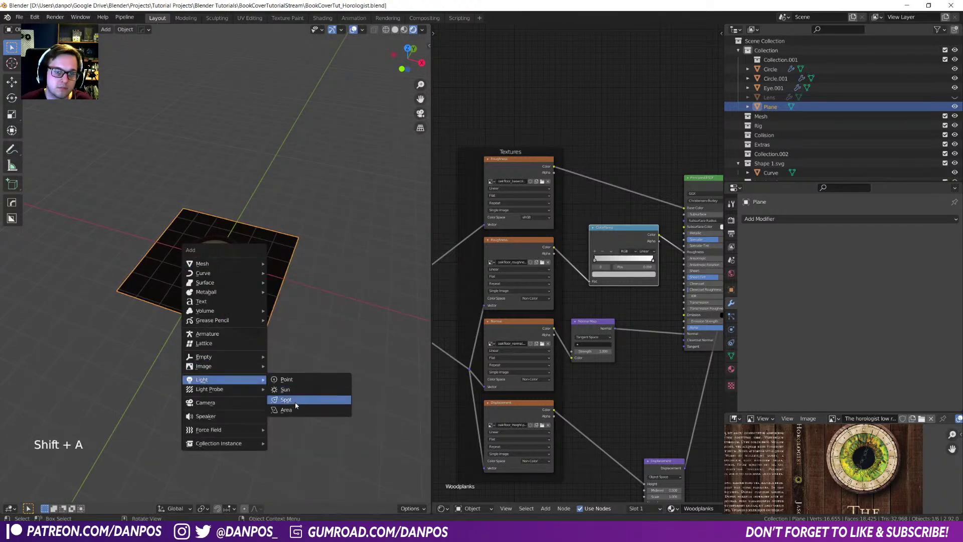
left_click(291, 398)
key("g")
key("z")
left_click(312, 222)
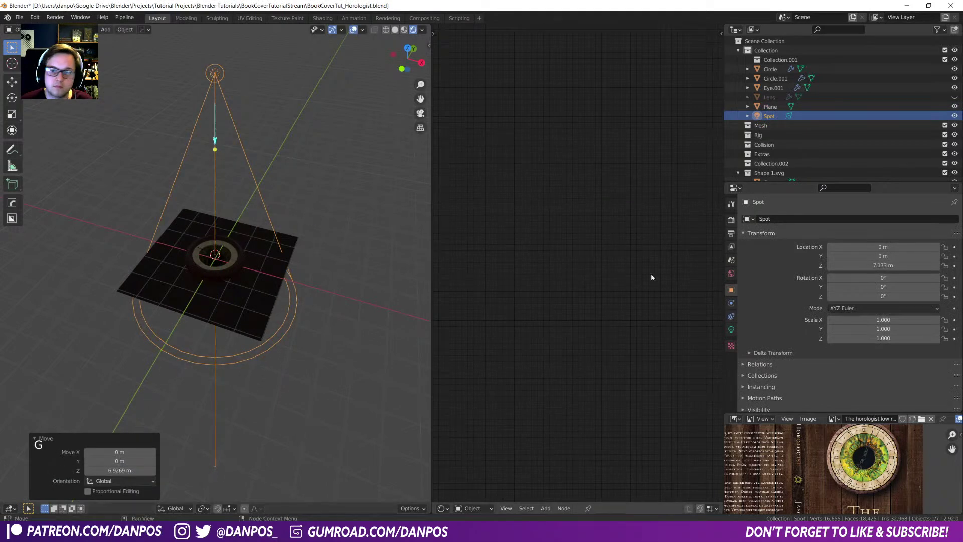
- Set the spot light's power to about 875 W, its spot size to 54° and its blend to 1
left_click(731, 329)
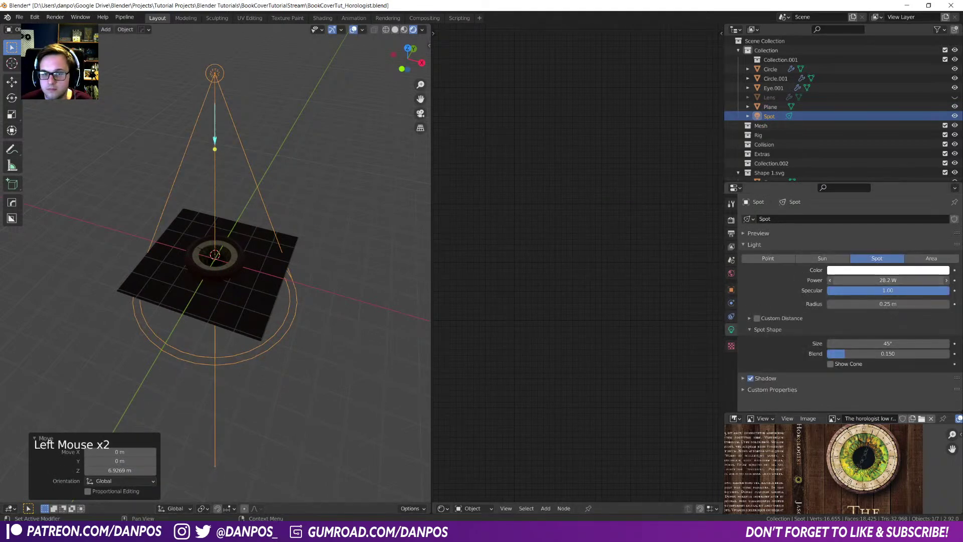
left_click_drag(887, 280, 903, 280)
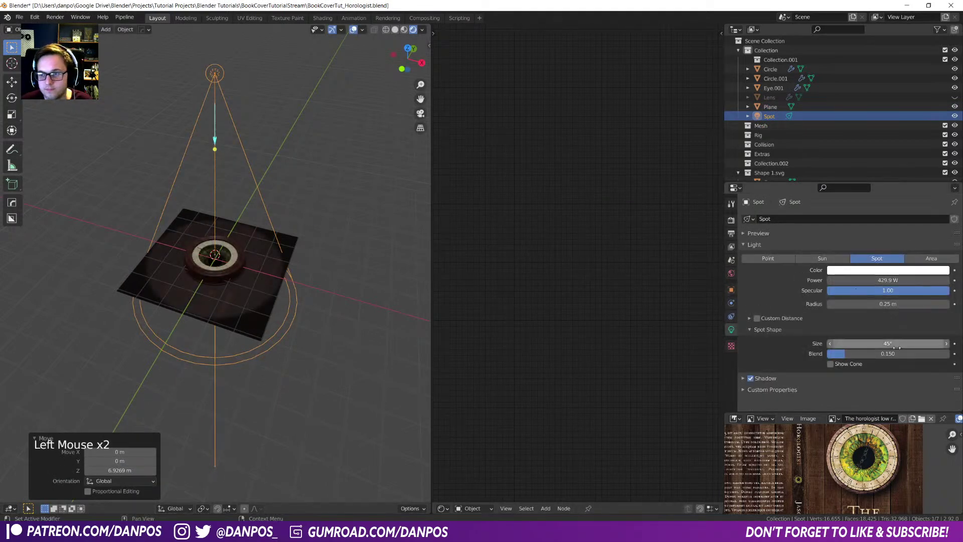
left_click_drag(862, 354, 959, 354)
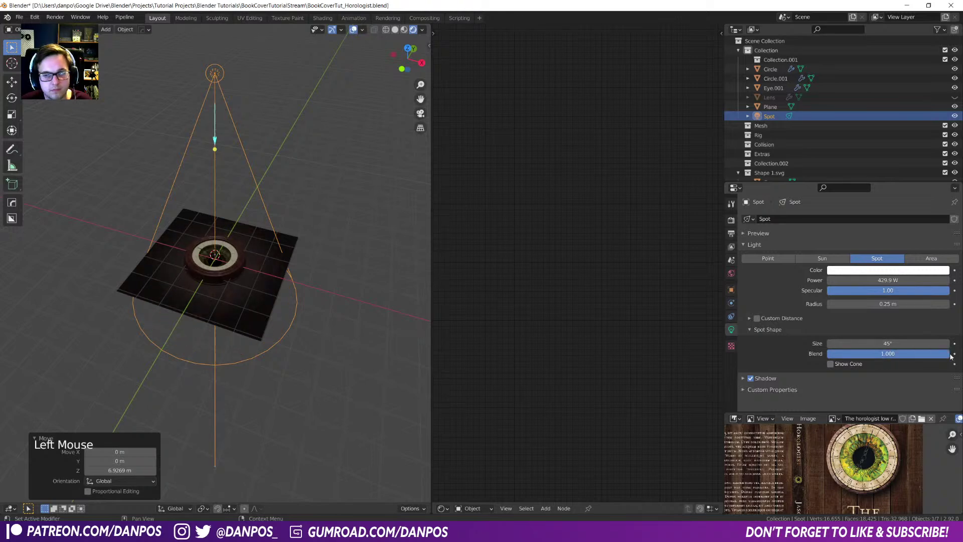
mouse_move(887, 343)
left_mouse_down()
mouse_move(907, 343)
mouse_move(898, 343)
left_mouse_up()
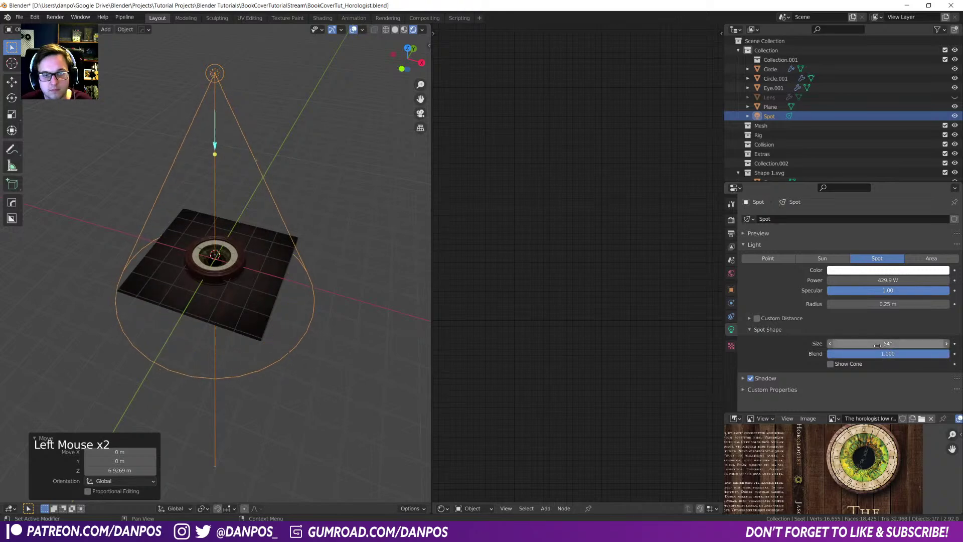
left_click_drag(887, 280, 897, 280)
- Unhide the lens over the clock face and save the file
scroll(271, 311, "up", 8)
middle_click_drag(227, 333, 262, 341)
key("alt+h")
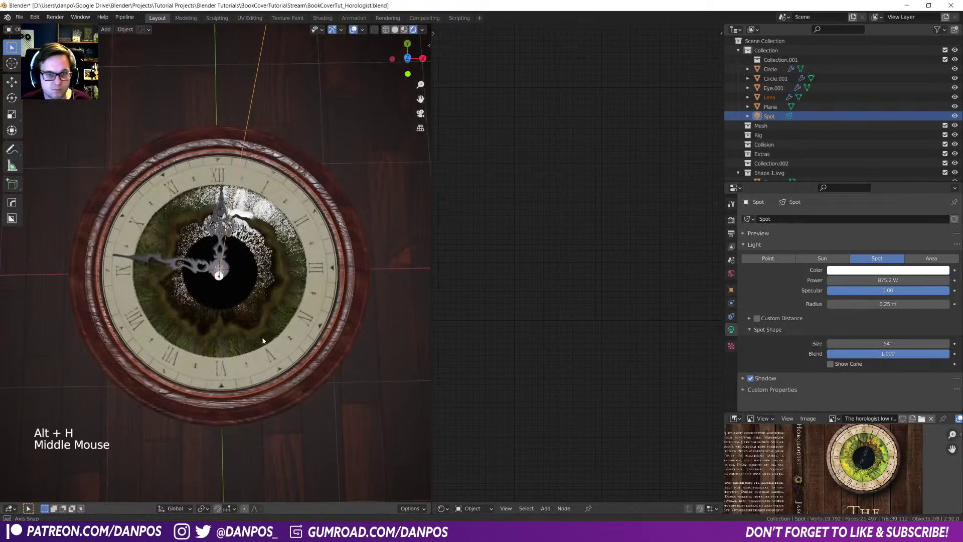
key("ctrl+s")
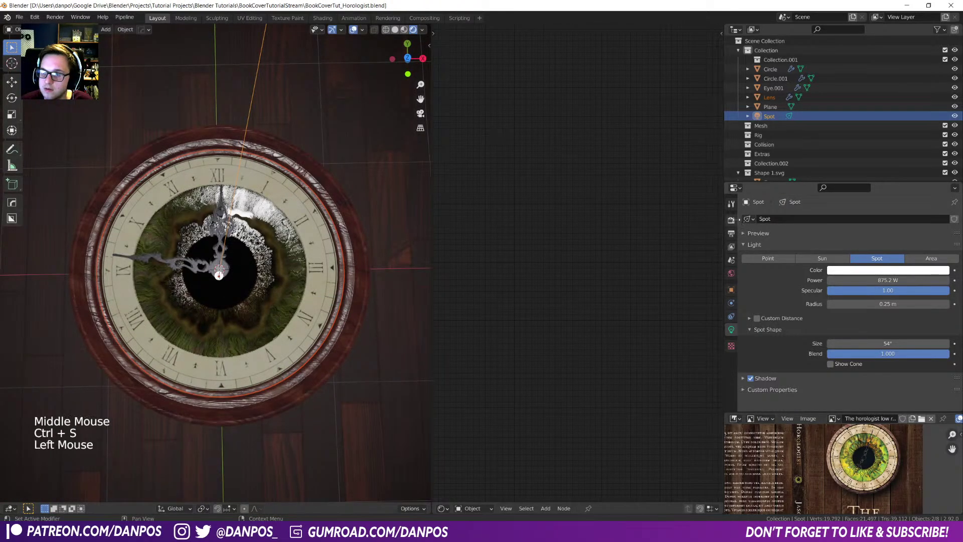
- Set the render engine to Cycles and inspect the clock and planks in the rendered view
left_click(731, 219)
left_click(895, 218)
left_click(861, 255)
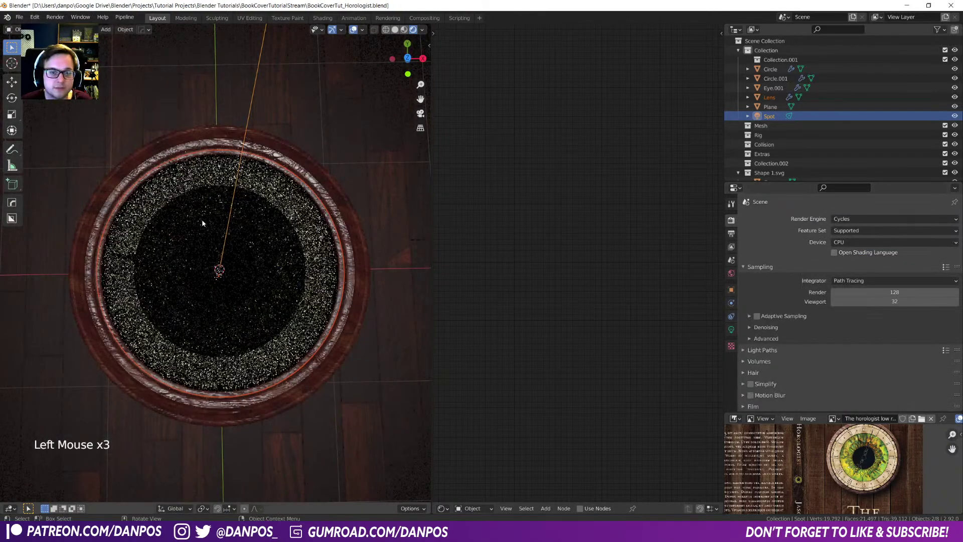
middle_click_drag(200, 217, 286, 272)
scroll(286, 272, "down", 4)
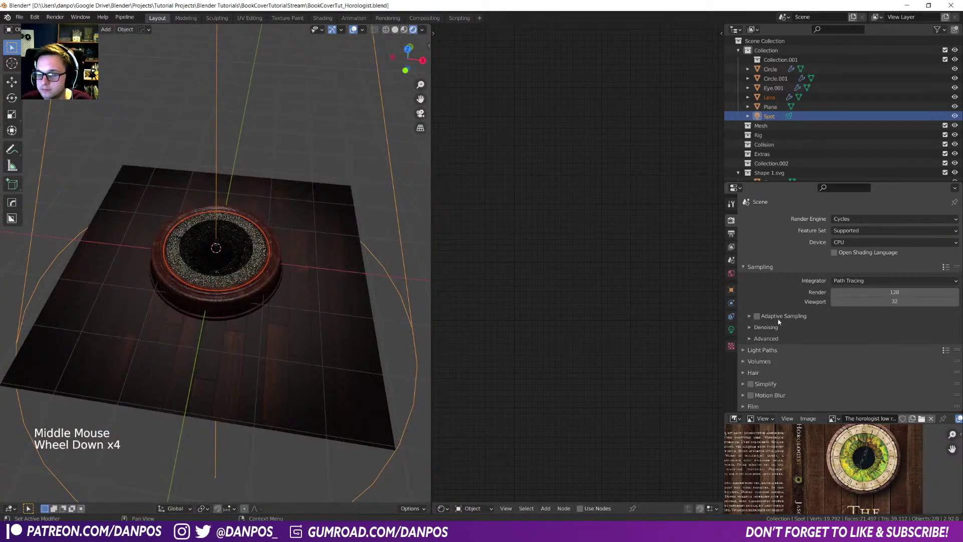
left_click(773, 412)
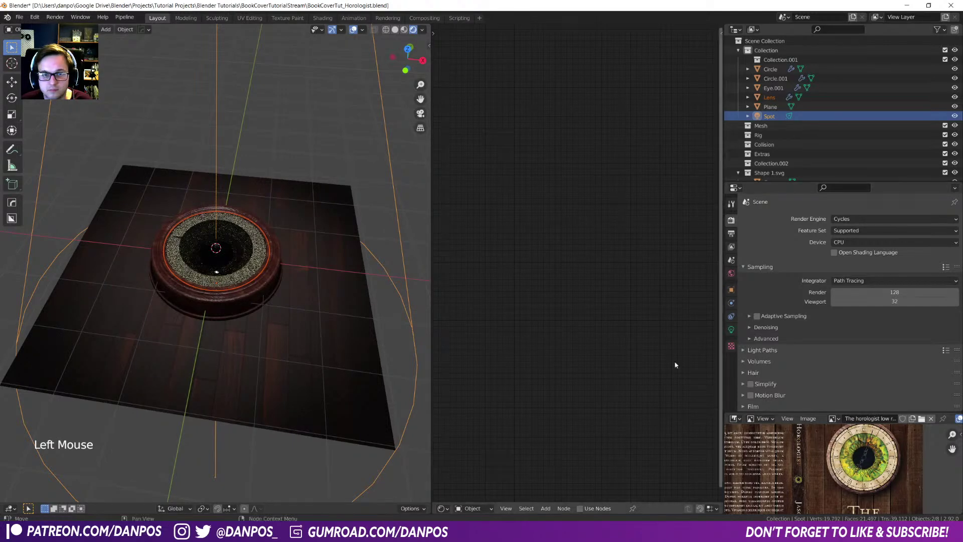
middle_click_drag(301, 242, 305, 264)
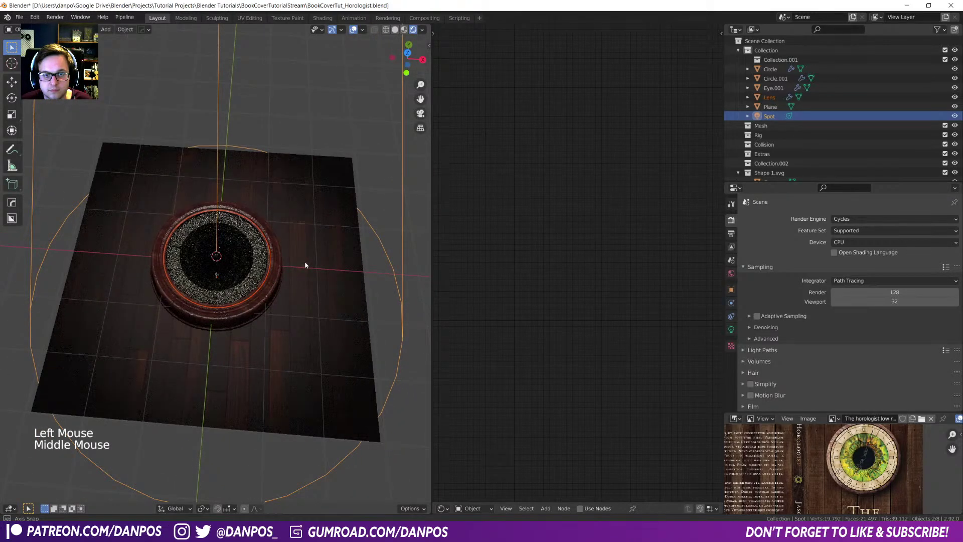
- Add an Array modifier to the plank plane with a count of 3 and relative offset factors X 0 and Y 1
left_click(304, 263)
scroll(305, 263, "down", 5)
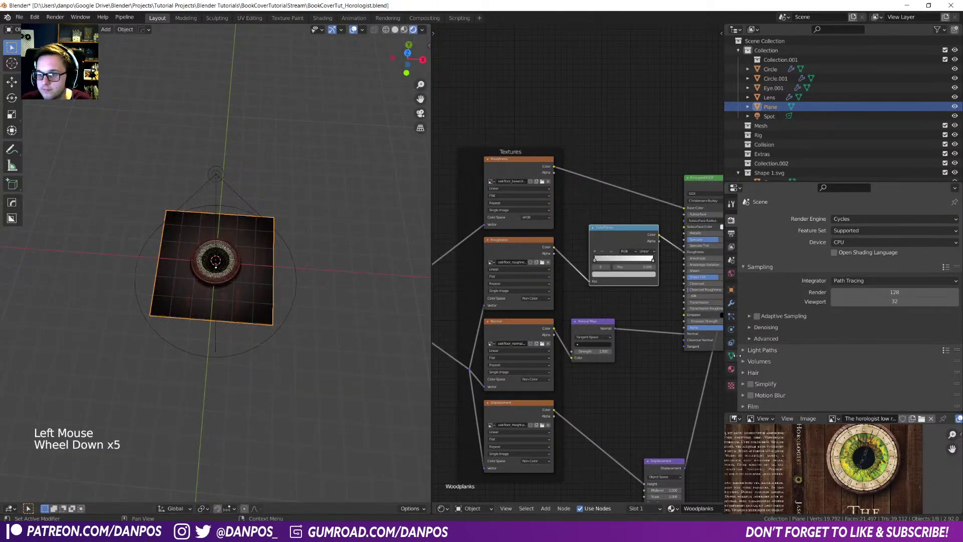
left_click(731, 302)
left_click(785, 218)
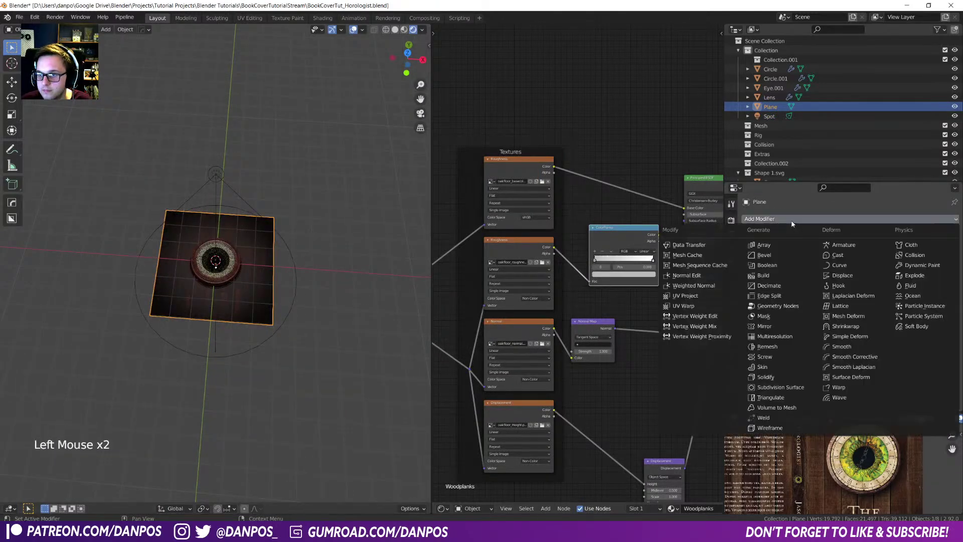
left_click(782, 246)
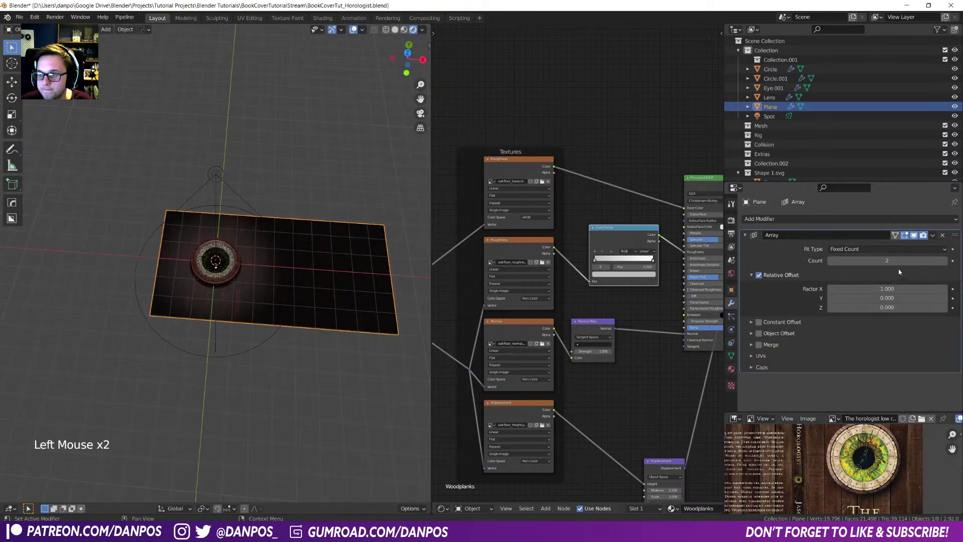
left_click(894, 298)
left_click(897, 290)
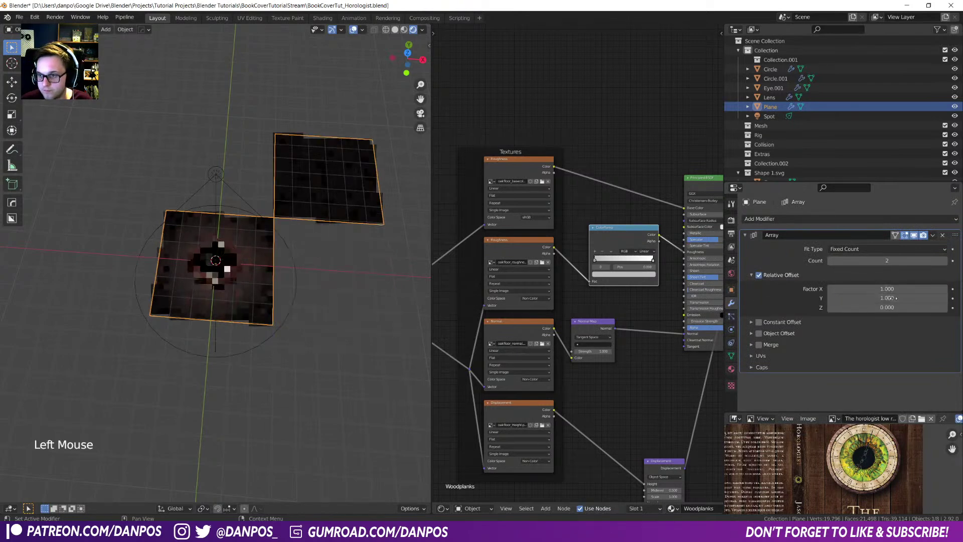
type("0")
key("Return")
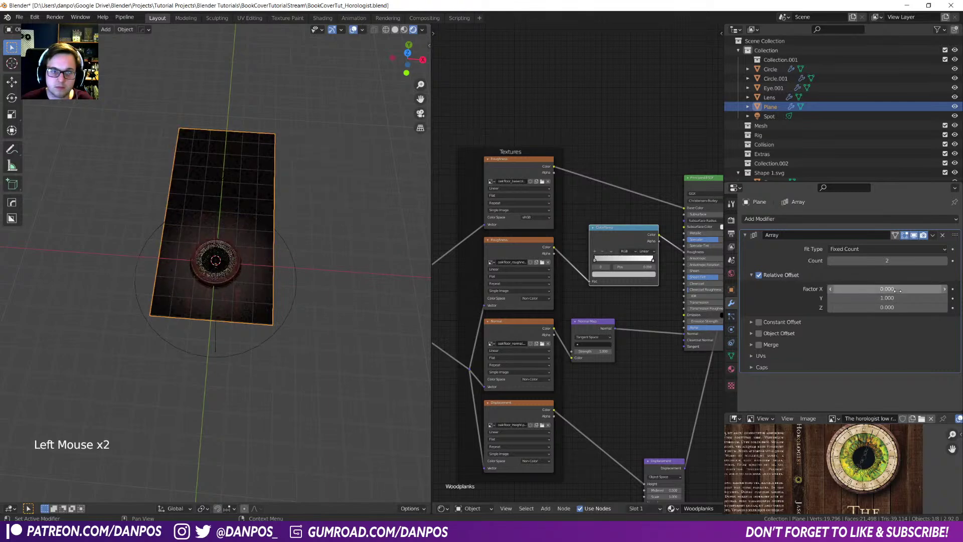
left_click(945, 262)
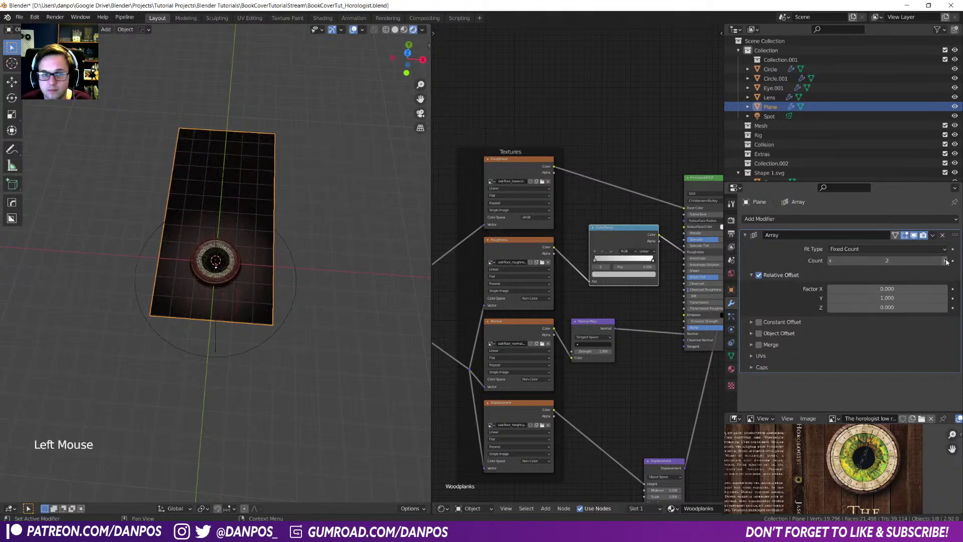
- Move the arrayed plank plane 6 m in the negative Y direction to centre the strip on the clock
key("KP_7")
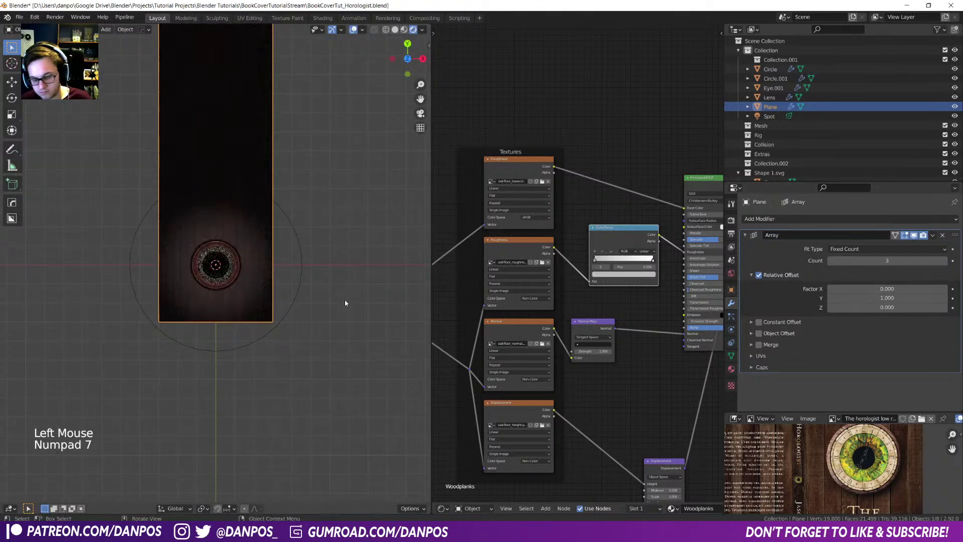
scroll(344, 303, "down", 2)
key("g")
key("ctrl")
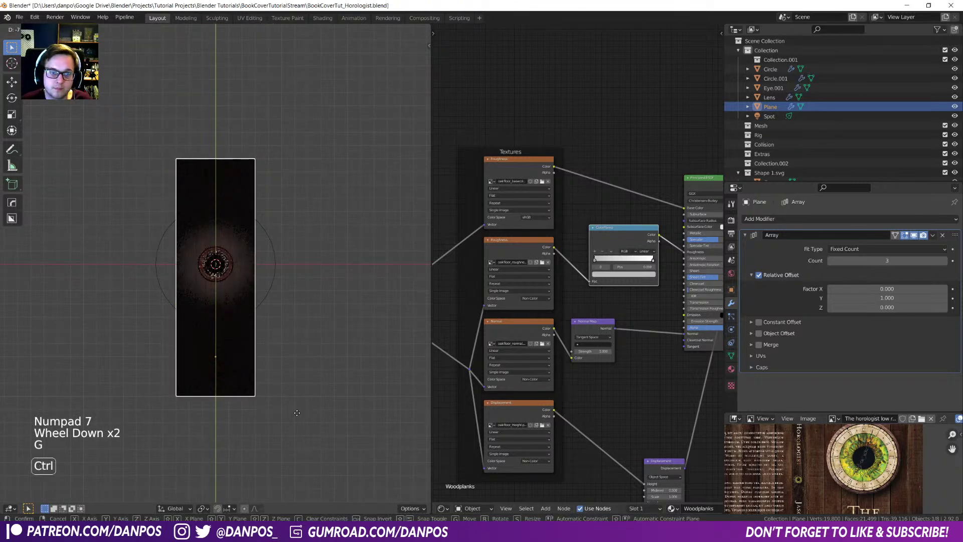
left_click(296, 407)
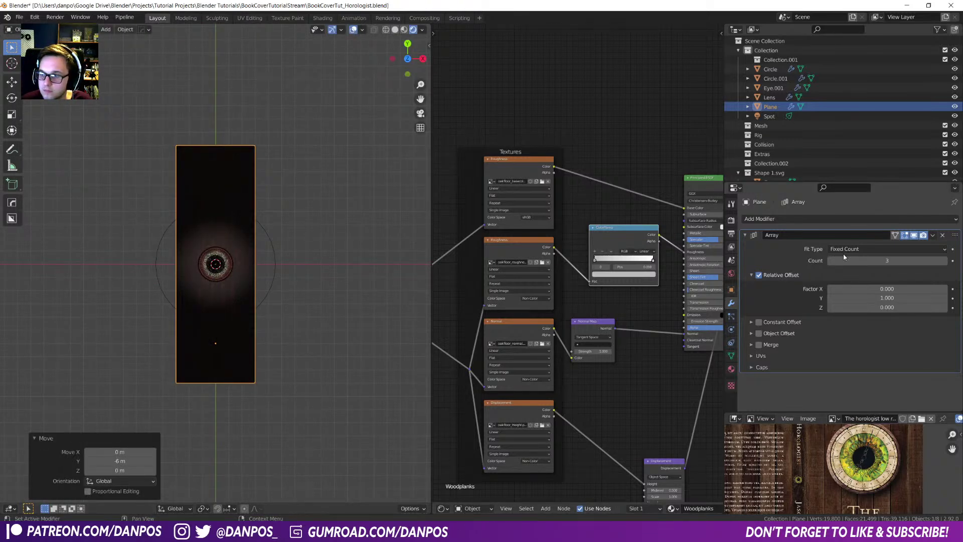
- Duplicate the plank plane's Array modifier and set the copy's relative offset factors to X 1 and Y 0
left_click(812, 220)
left_click(802, 236)
left_click(932, 234)
left_click(893, 255)
scroll(920, 255, "down", 4)
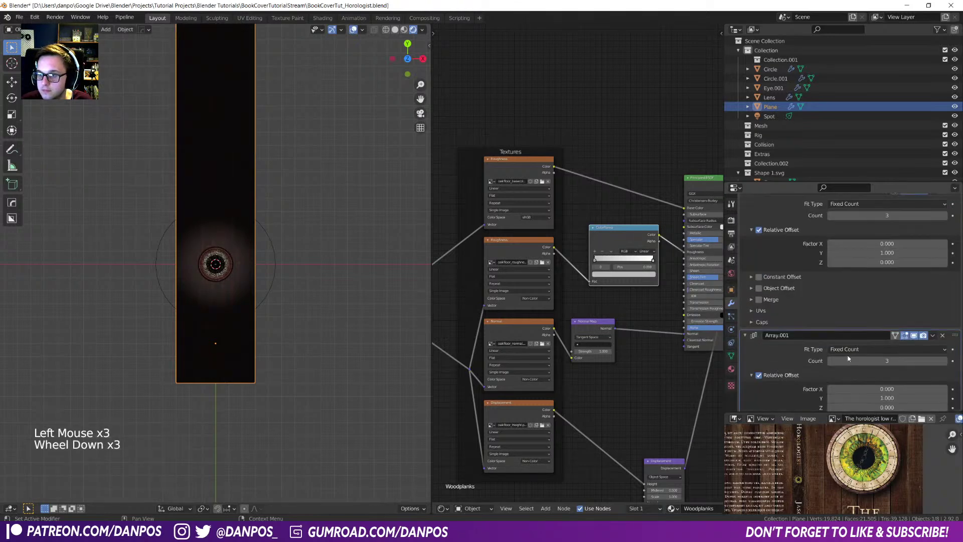
left_click(888, 345)
left_click(890, 383)
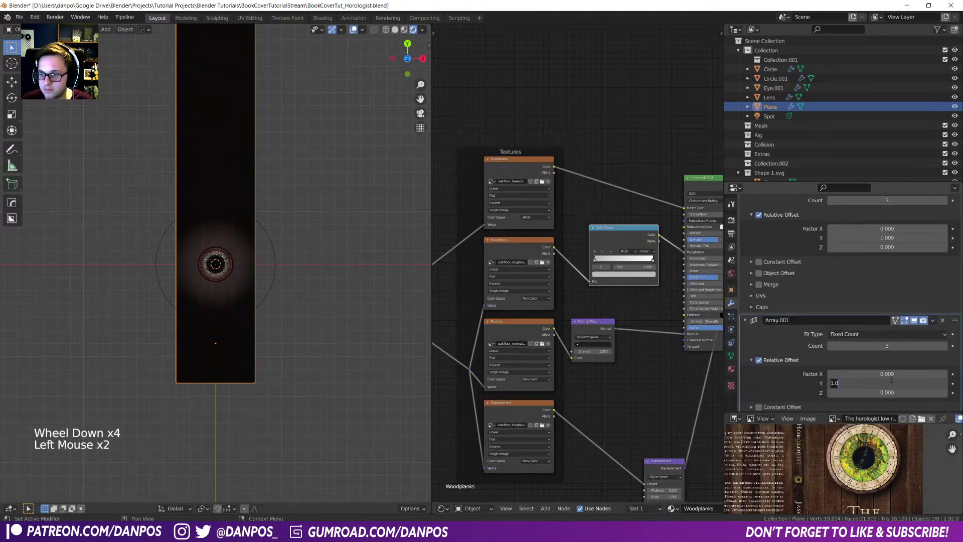
type("0")
key("Return")
left_click(892, 374)
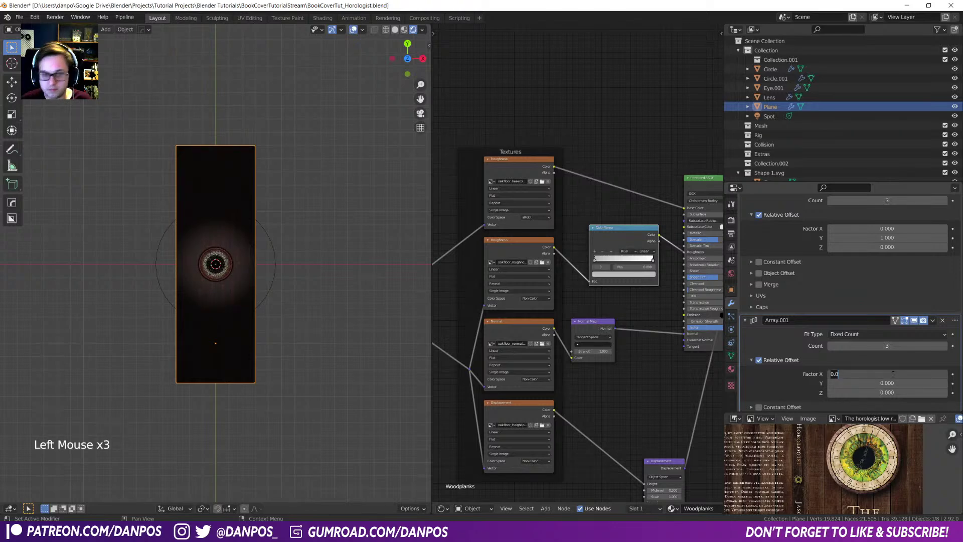
type("1")
key("Return")
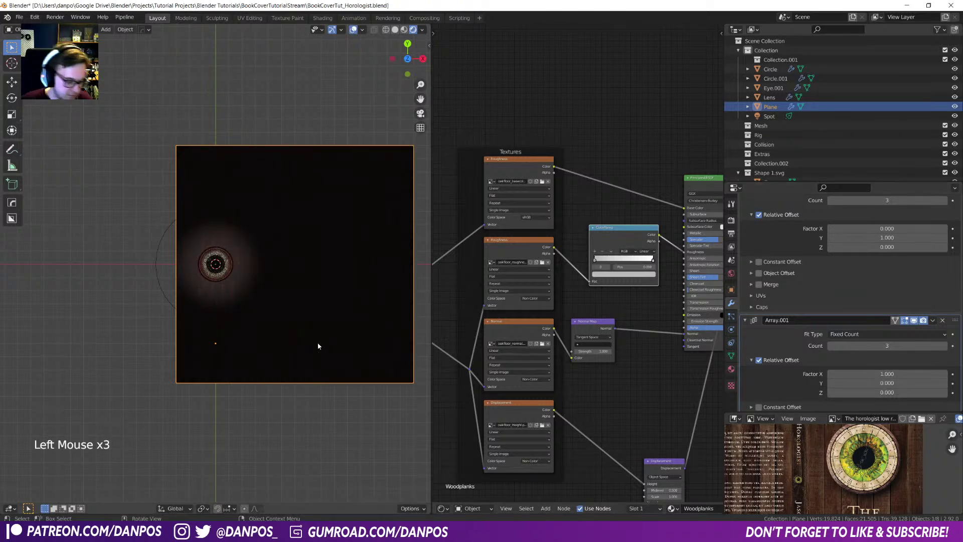
- Move the plank grid in the negative X direction, snapped to increments, to centre it on the clock
key("g")
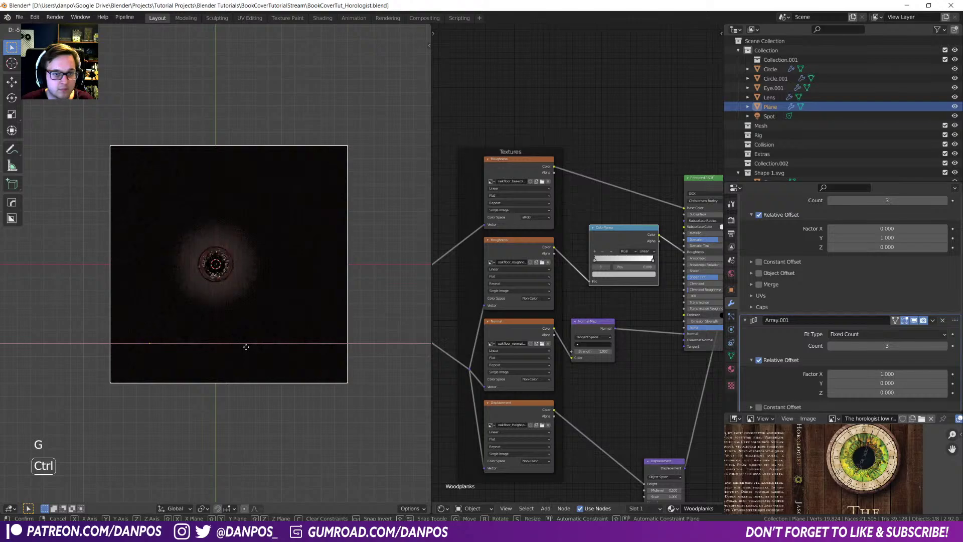
left_click(238, 346)
scroll(291, 349, "up", 2)
middle_click_drag(290, 349, 288, 310)
scroll(226, 146, "down", 4)
- Scale the spot light up to about 1.65 on all axes
left_click(219, 167)
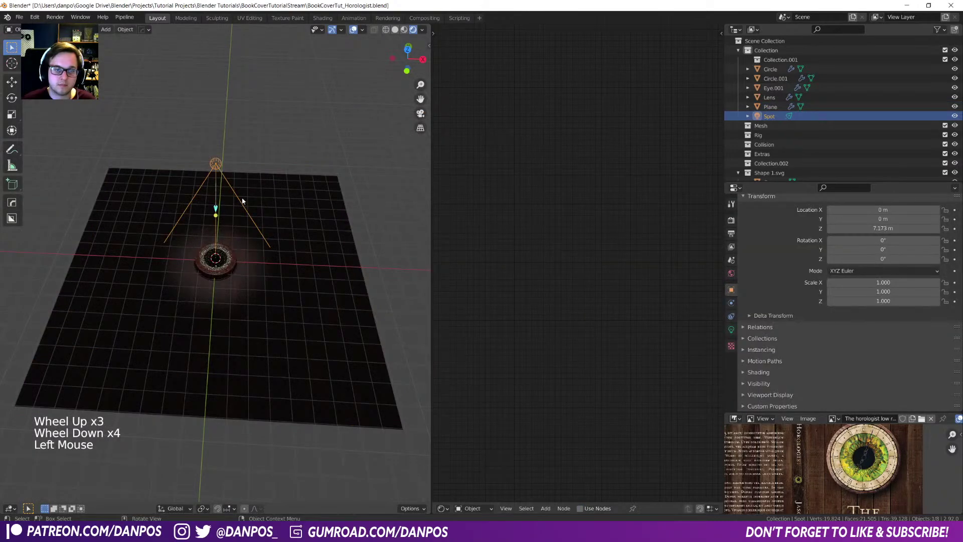
key("KP_7")
scroll(242, 200, "up", 9)
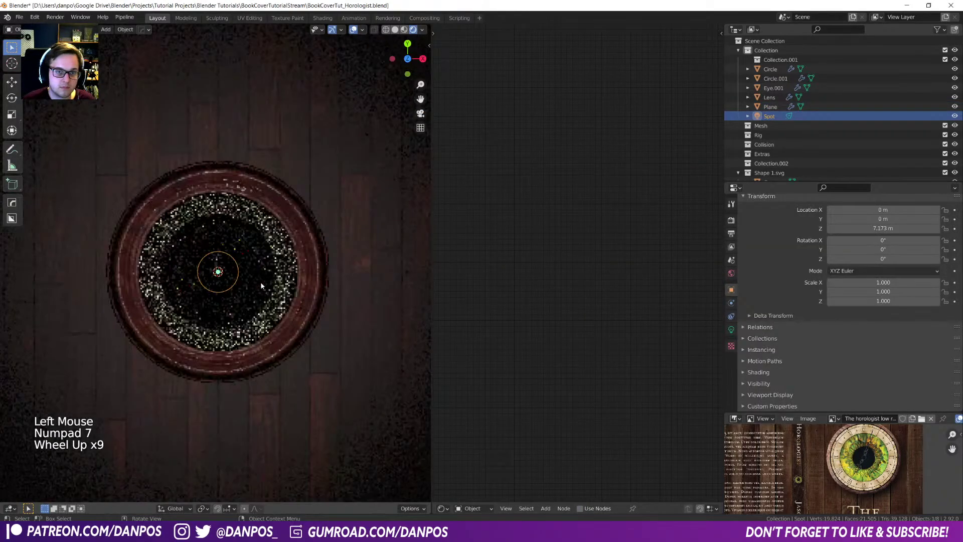
scroll(301, 334, "down", 5)
key("s")
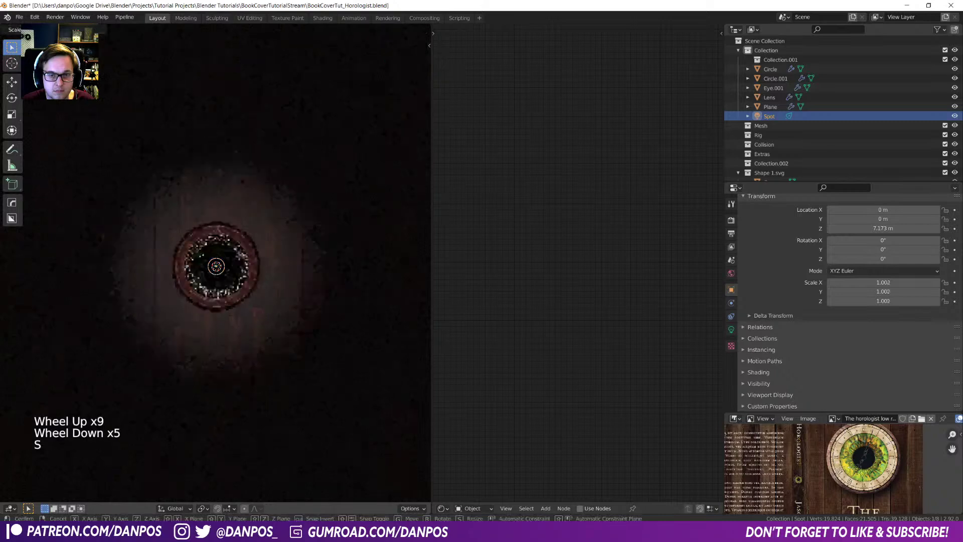
left_click(48, 368)
scroll(48, 369, "down", 4)
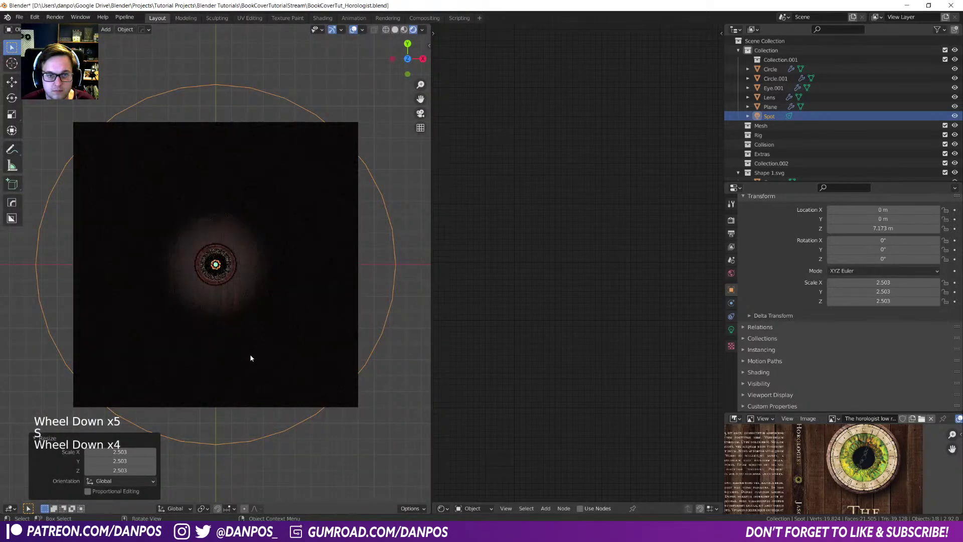
key("s")
left_click(248, 334)
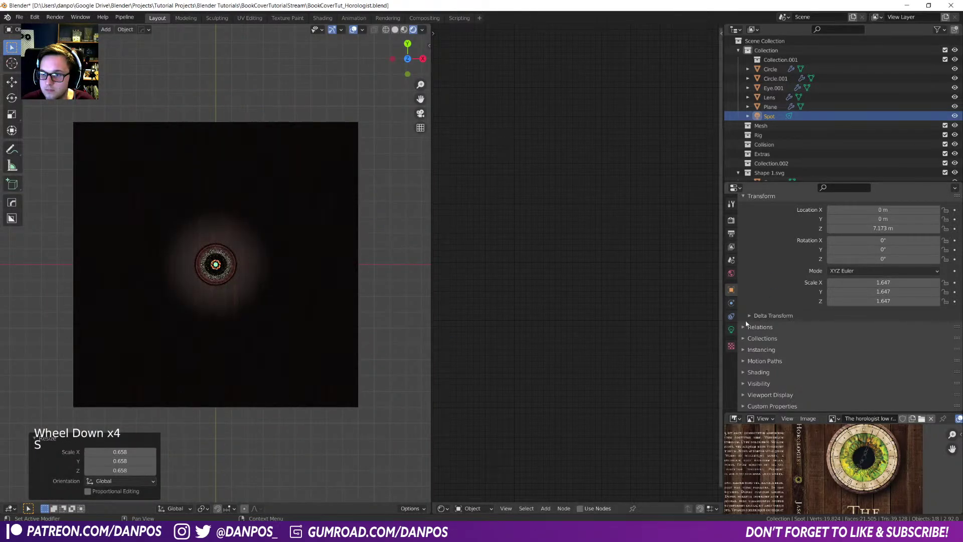
- Set the spot light's power to about 1358.5 W and radius to about 2.34 m, and raise it about 1.05 m
left_click(731, 329)
left_click_drag(887, 271, 928, 285)
middle_click_drag(381, 289, 247, 217)
key("g")
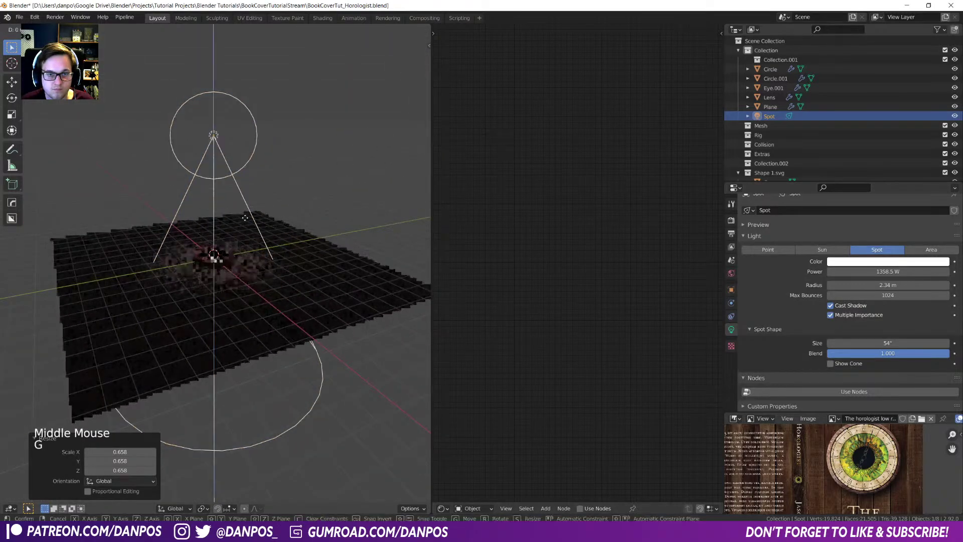
left_click(221, 239)
key("shift+a")
mouse_move(219, 261)
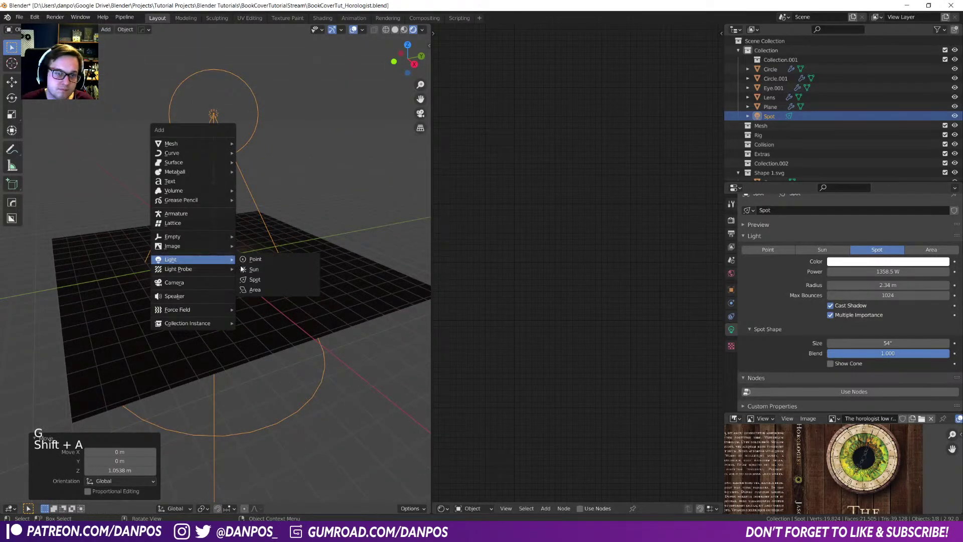
left_click(263, 282)
key("ctrl+z")
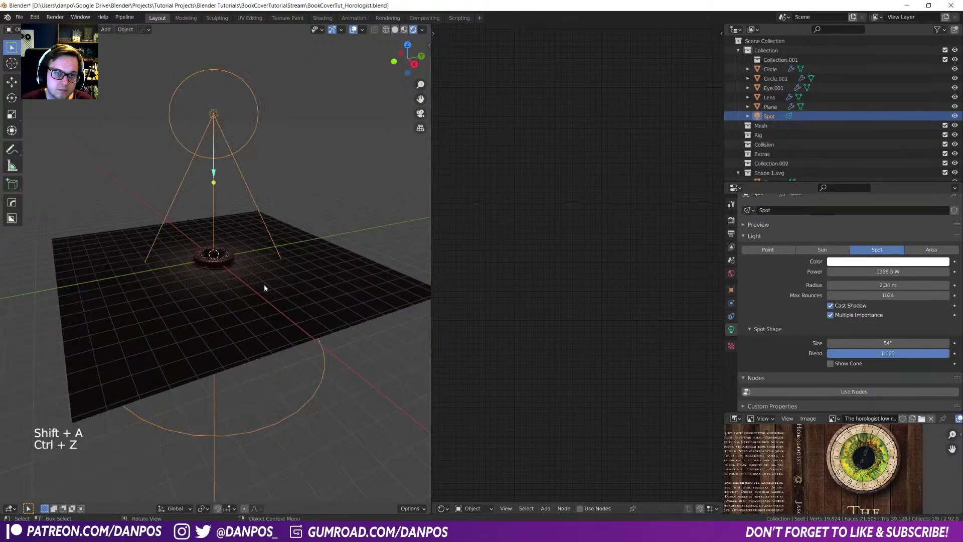
- Add an area light, raise it about 1.64 m and offset it about 1.59 m along X and 1.71 m along Y
key("shift+a")
left_click(293, 312)
key("g")
left_click(260, 278)
key("KP_7")
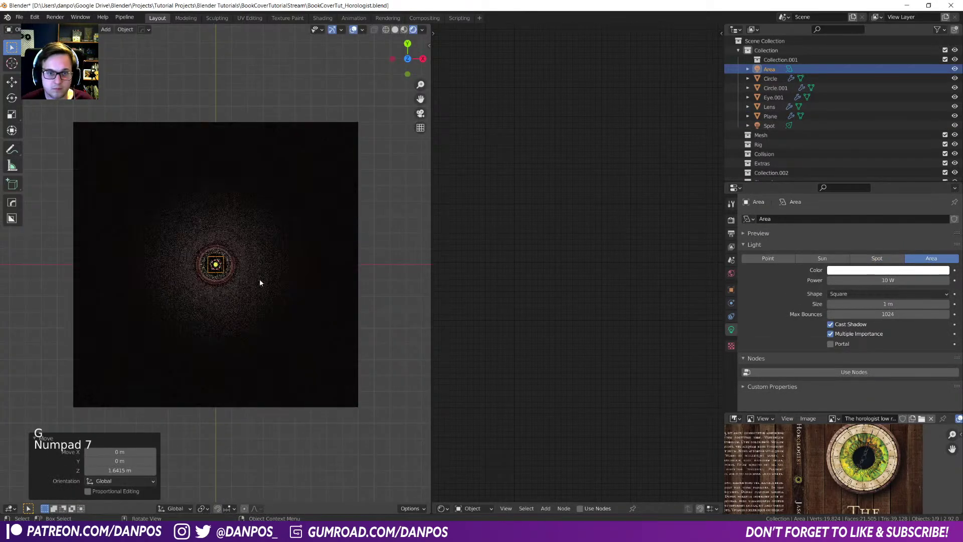
key("g")
left_click(266, 305)
- Trackball-rotate the area light by about 56.7° and 13.2°, and scale it up to about 1.97 on all axes
middle_click_drag(265, 305, 235, 309)
key("r")
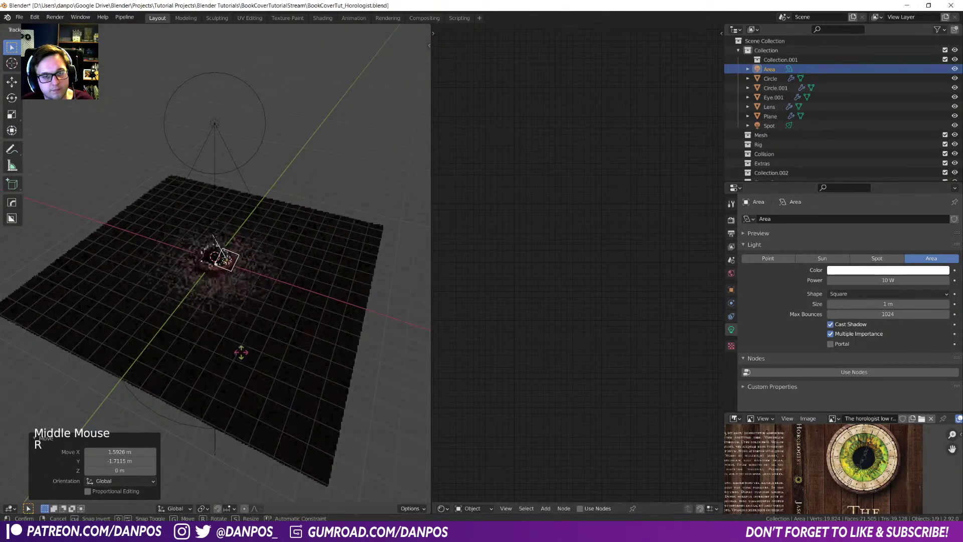
left_click(242, 340)
key("s")
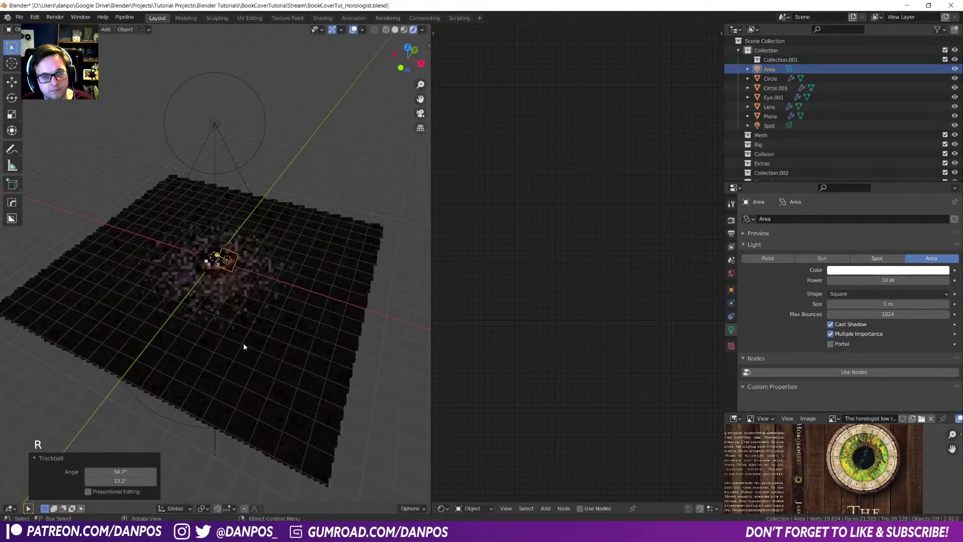
left_click(368, 347)
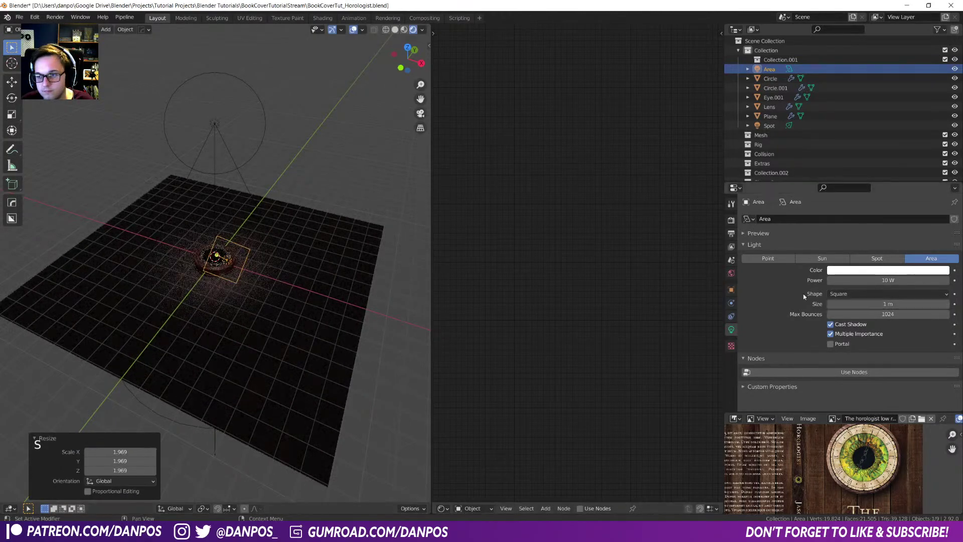
- Place the 3D cursor on the planks in front of the clock, add a camera there and look through it
right_click(199, 283, "shift")
key("shift+a")
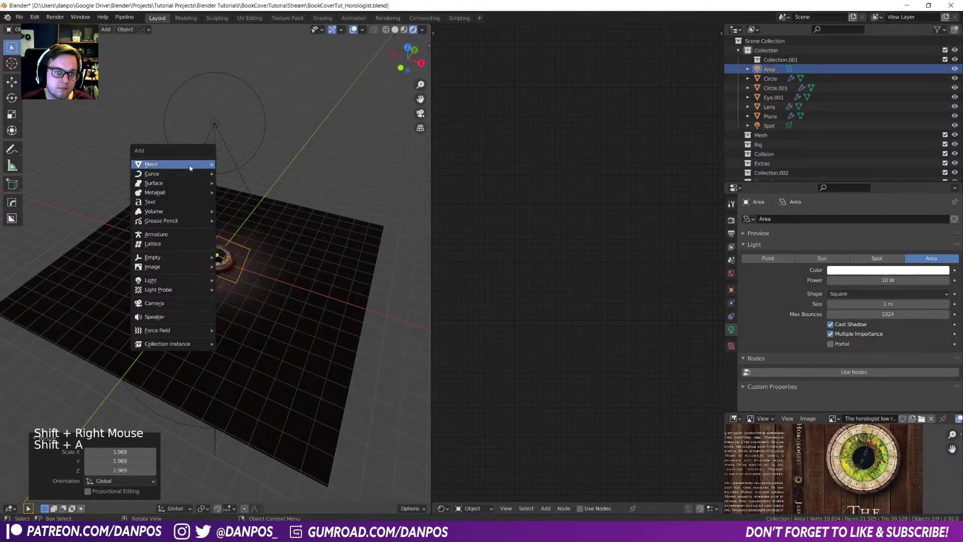
left_click(176, 302)
key("KP_0")
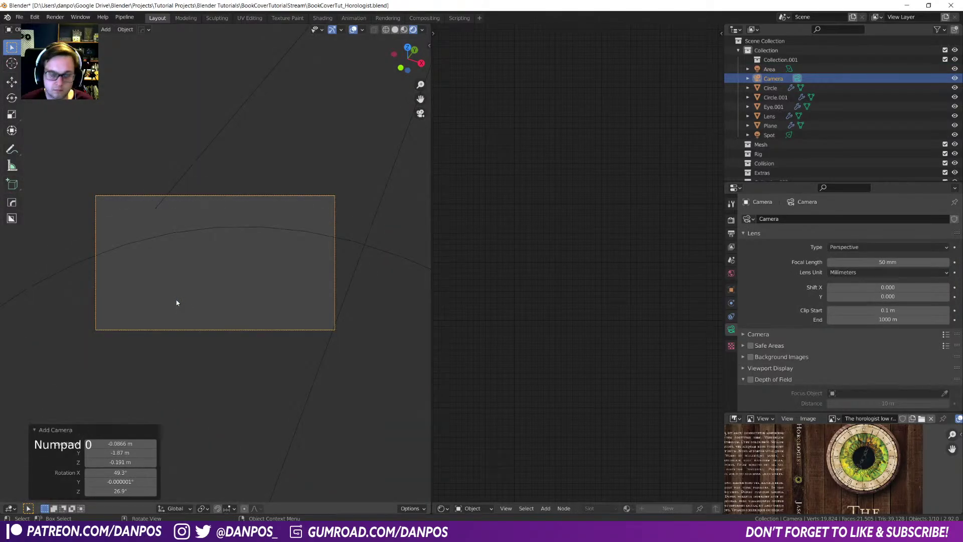
- Fly the camera back and up until the clock is centred horizontally and seen from above its front side
key("shift+grave")
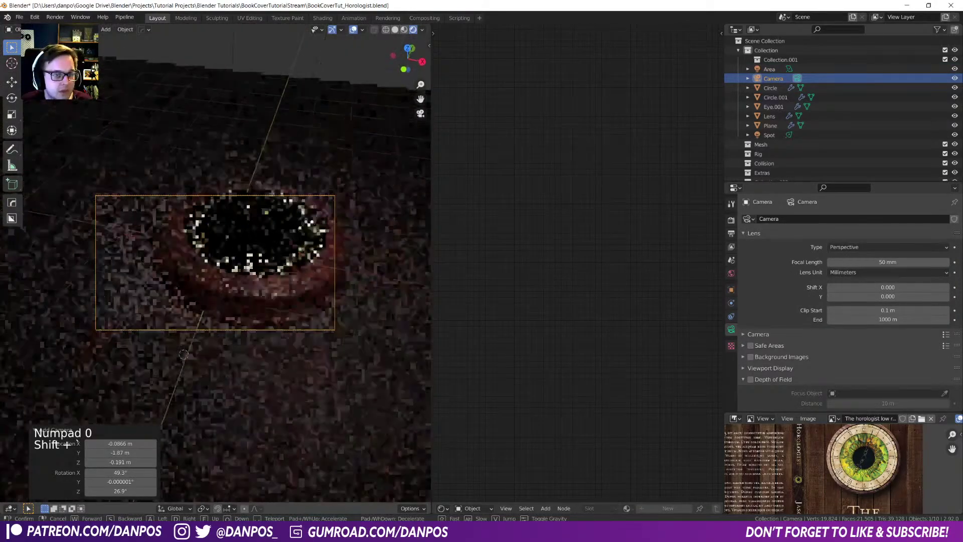
key("s")
key("d")
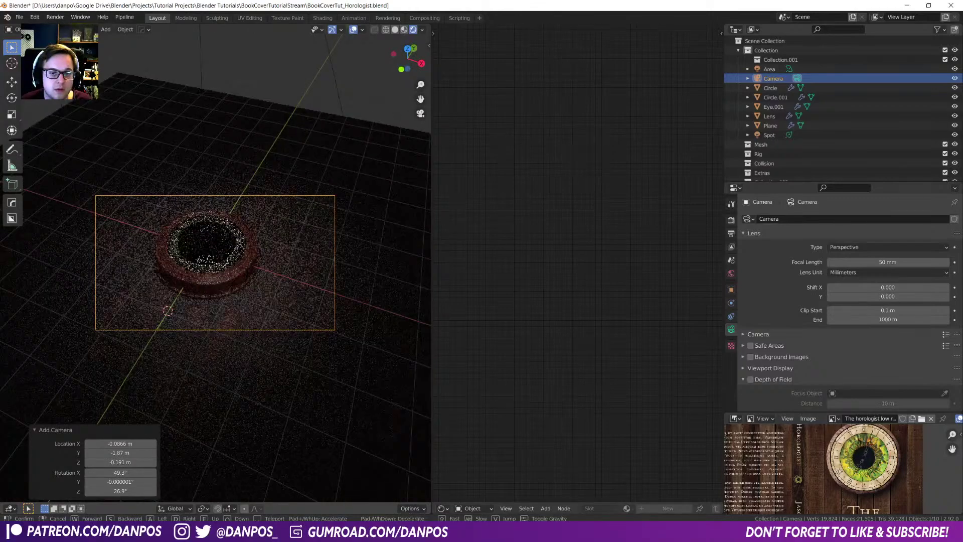
key("e")
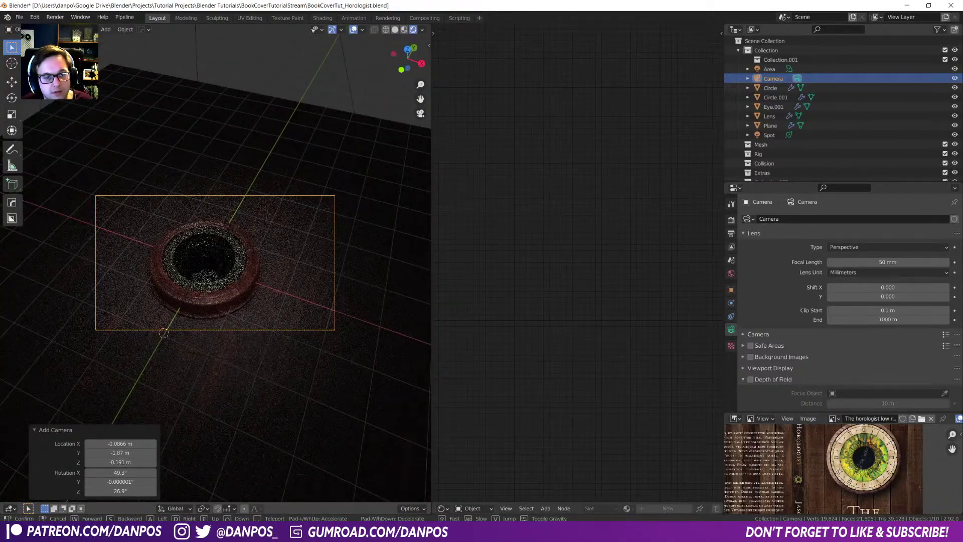
key("a")
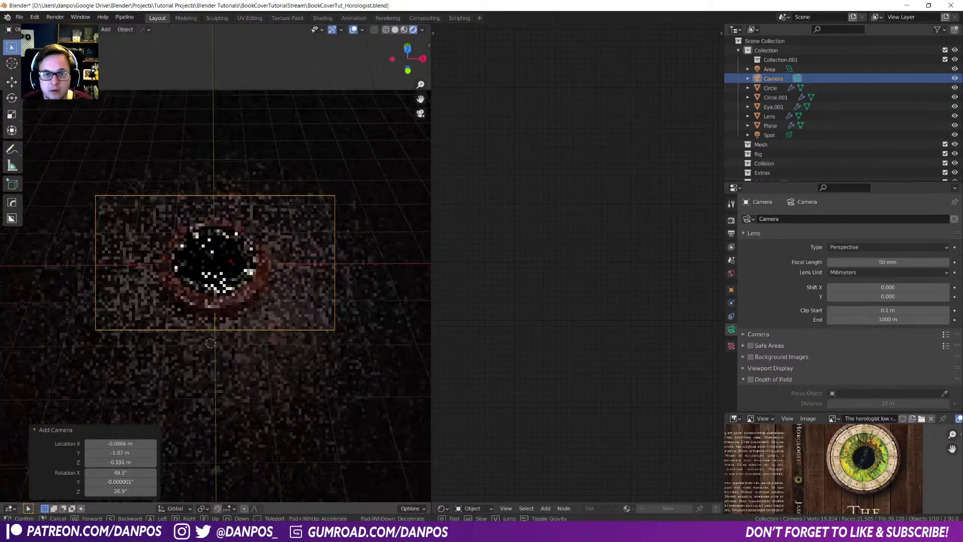
left_click(247, 264)
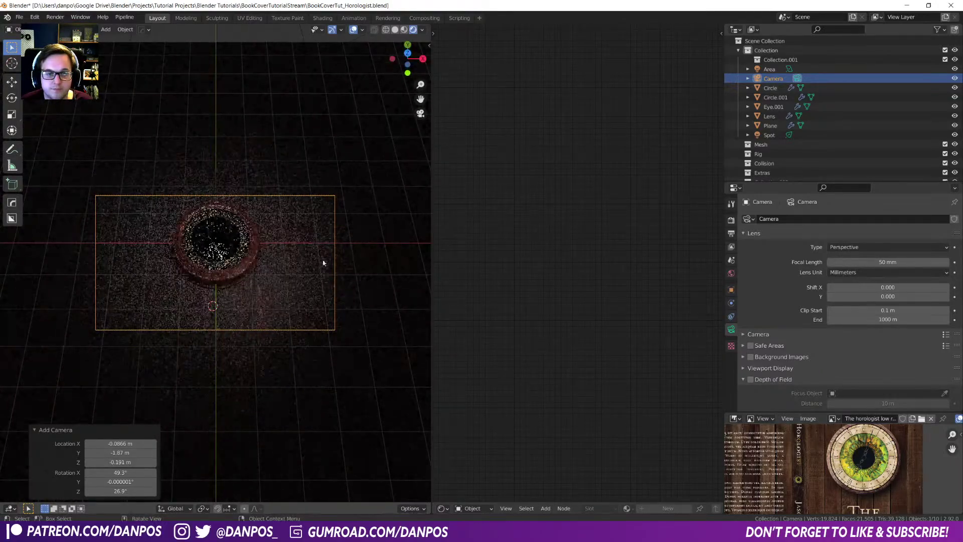
- Set the render output resolution to 1080 × 1080 px
left_click(731, 221)
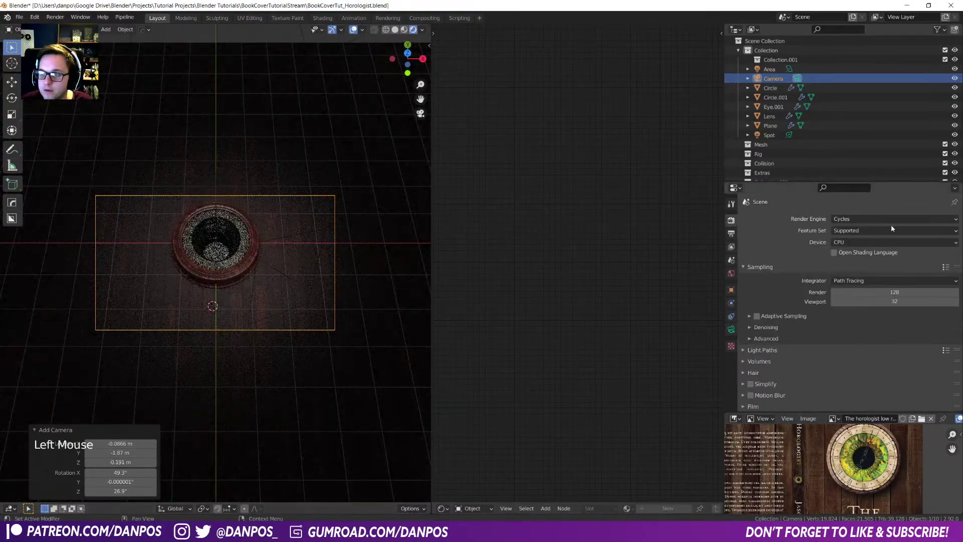
left_click(731, 234)
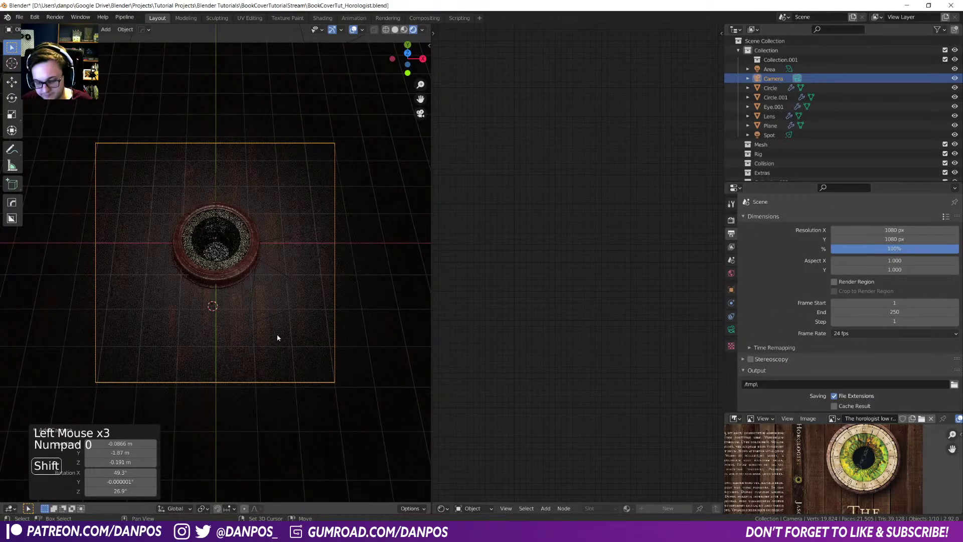
key("shift+grave")
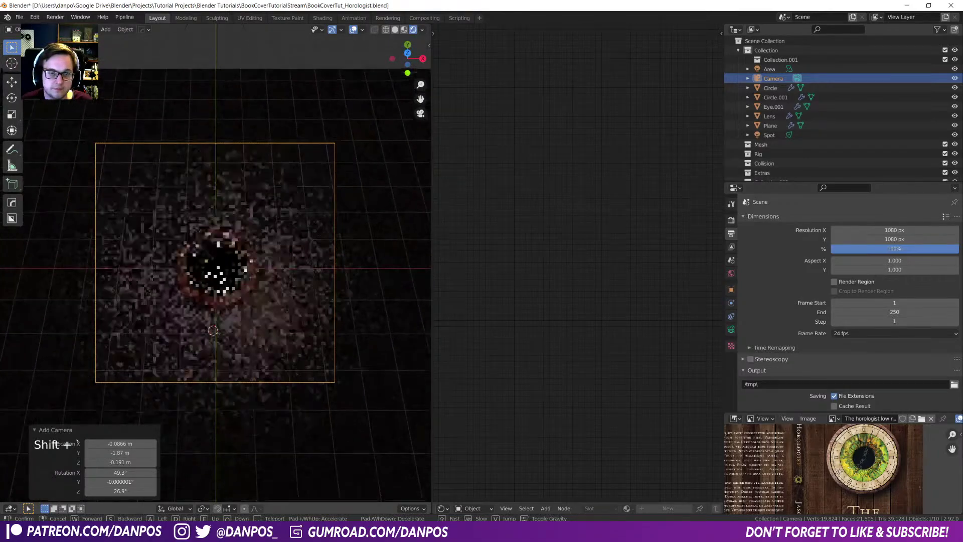
key("w")
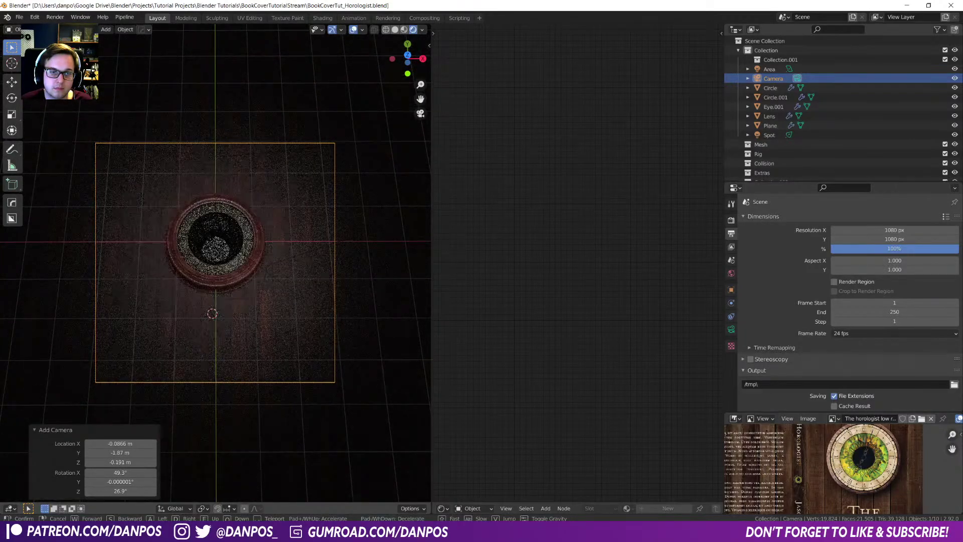
key("Return")
- Rotate the camera about 3.3° around the global X axis to centre the clock vertically in the frame
key("r")
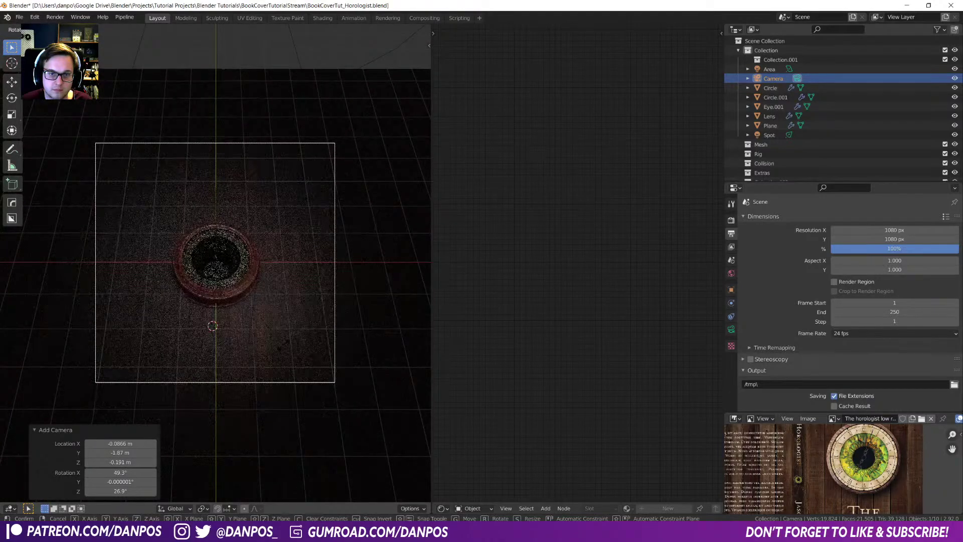
left_click(286, 341)
- Raise the camera's passepartout opacity to 1.000 so that everything outside the frame is black
left_click(731, 329)
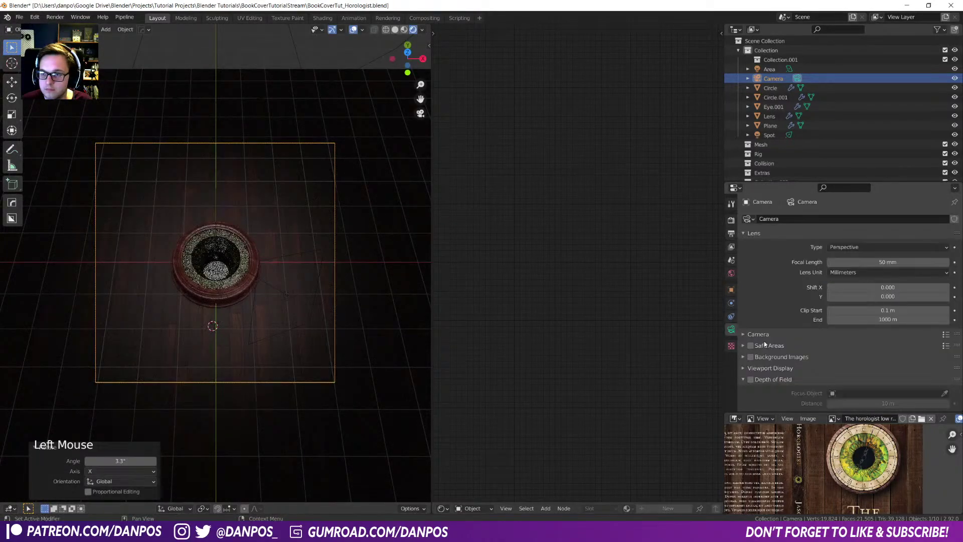
scroll(755, 356, "down", 9)
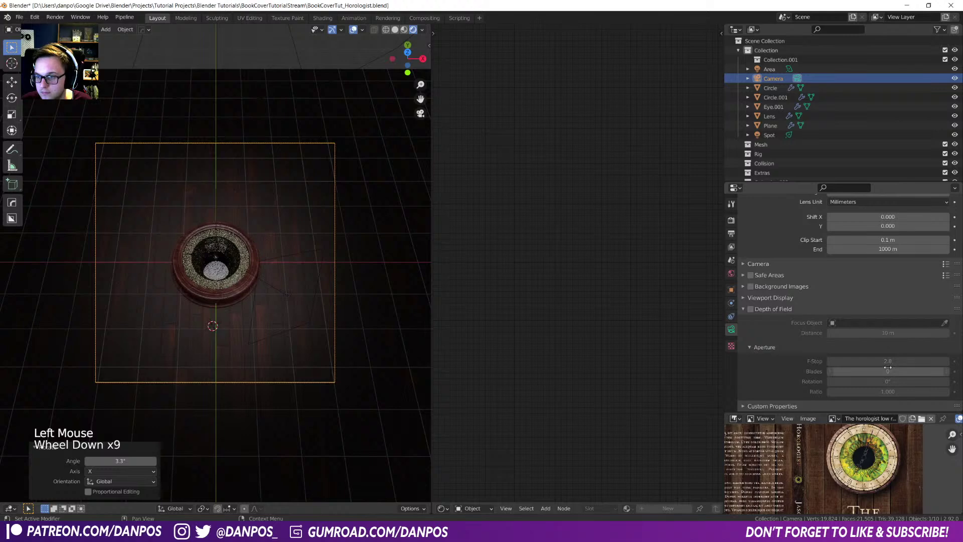
left_click(750, 300)
left_click_drag(893, 365, 947, 365)
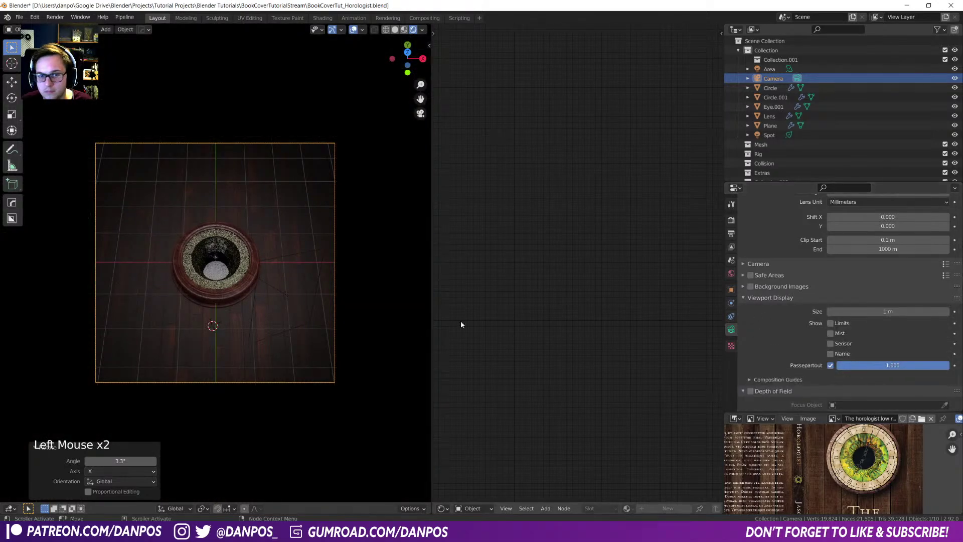
scroll(289, 294, "up", 1)
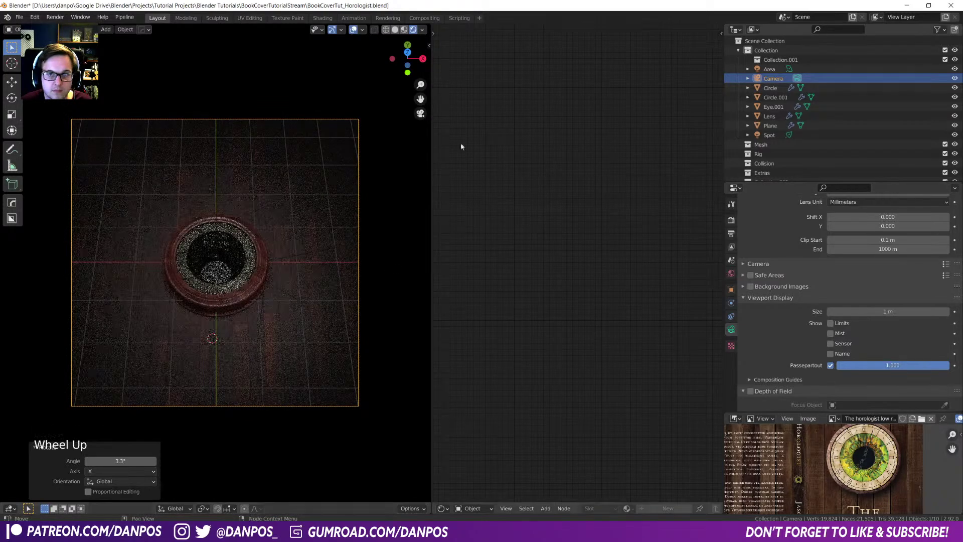
- Narrow the camera view area and switch the node editor beside it to a second 3D viewport
left_click_drag(431, 84, 329, 84)
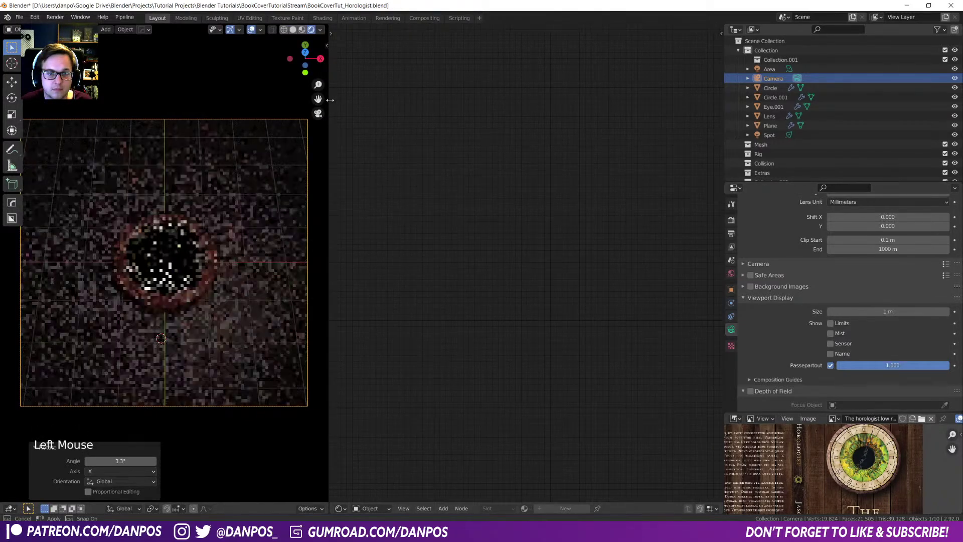
left_click(339, 508)
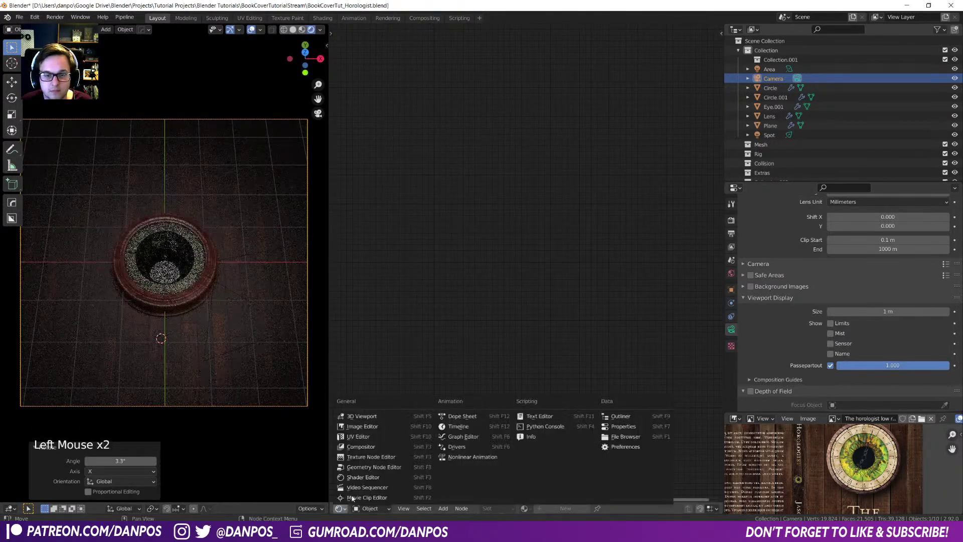
left_click(362, 416)
scroll(489, 305, "down", 10)
scroll(502, 307, "up", 3)
scroll(504, 309, "down", 3)
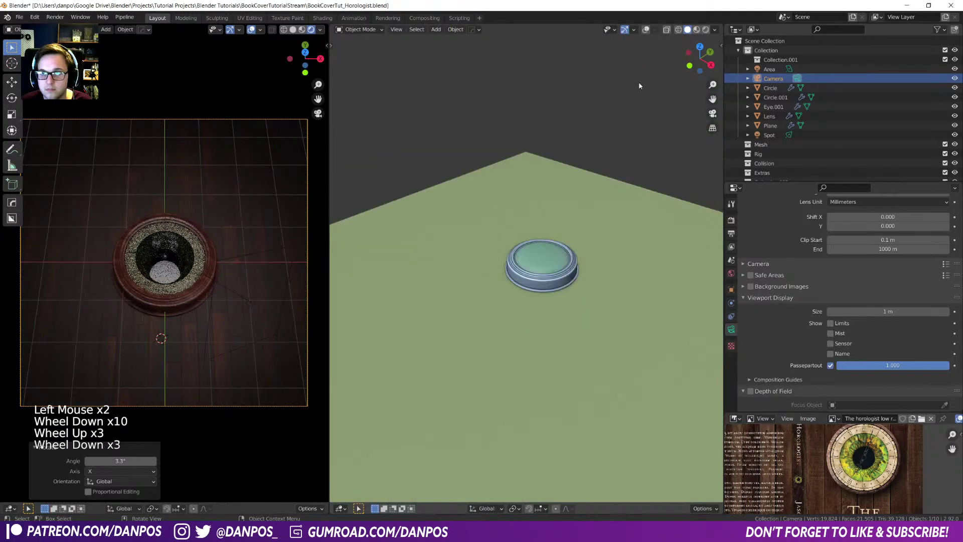
- Enable the overlays in the second 3D viewport and save the file
left_click(646, 29)
key("ctrl+d")
key("ctrl+s")
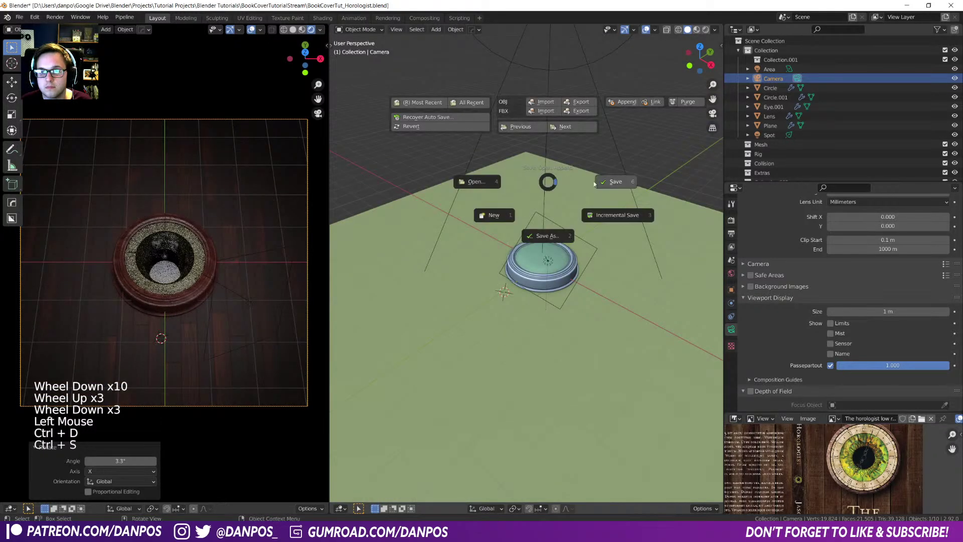
- Move the spot light about 4.19 m in the negative Y direction
middle_click_drag(549, 190, 518, 206)
scroll(518, 206, "down", 4)
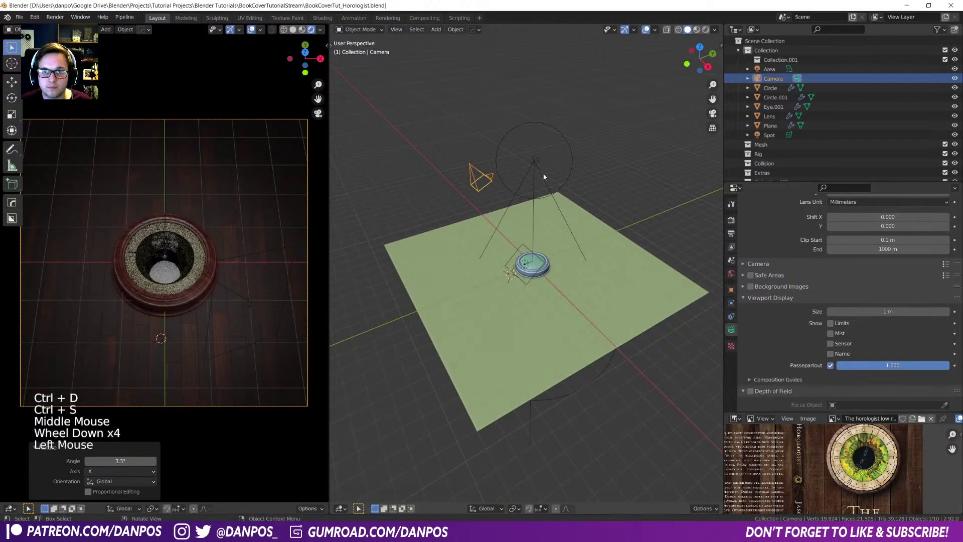
left_click(540, 184)
key("g")
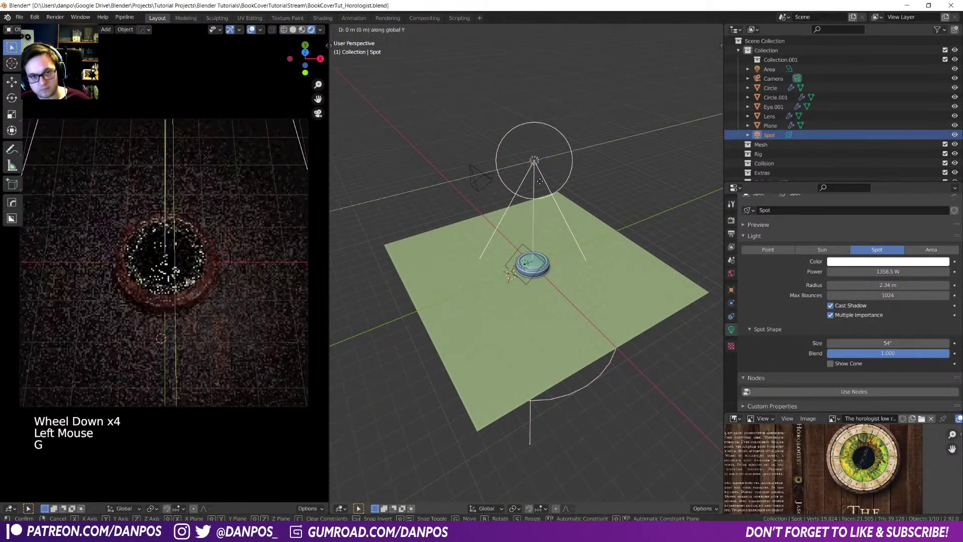
key("y")
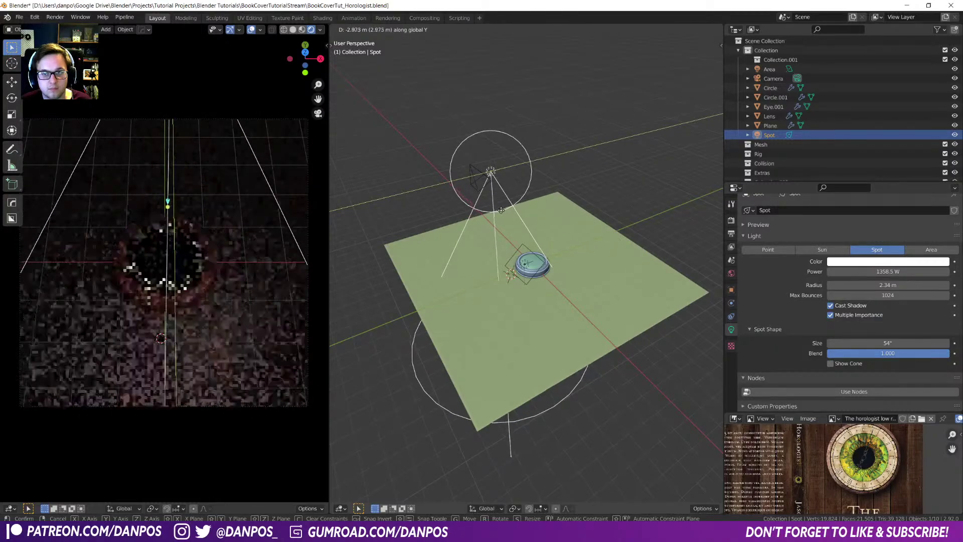
left_click(479, 221)
- Rotate the spot light about 41.8° around the global X axis to aim it at the clock
key("r")
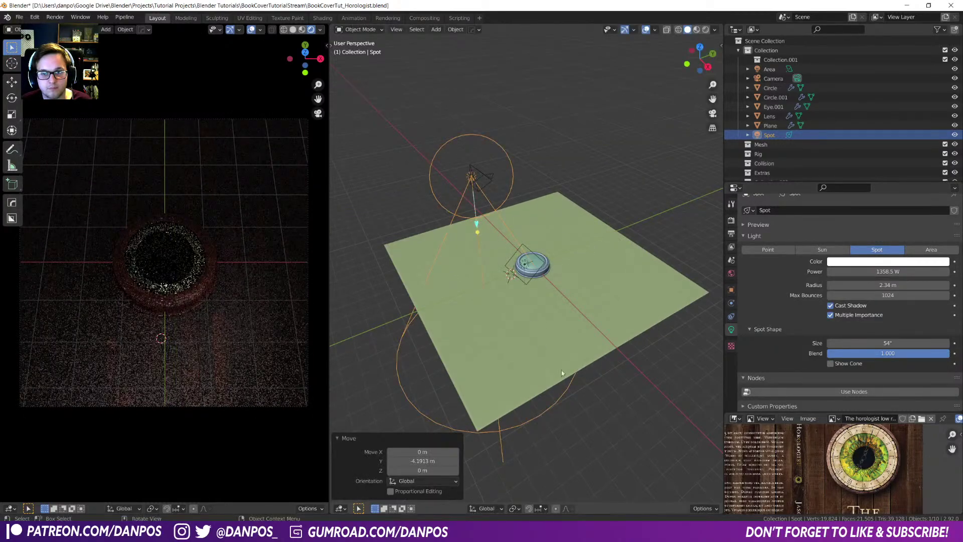
key("x")
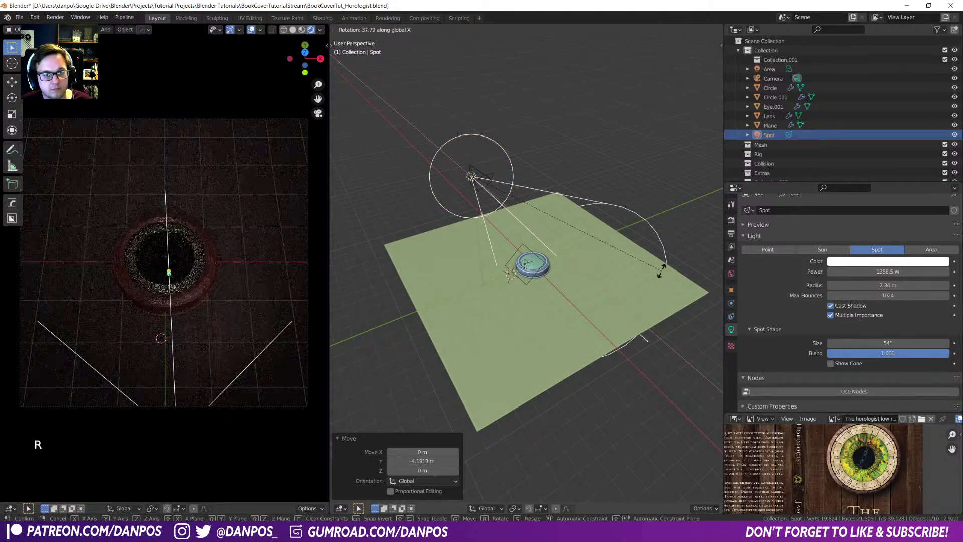
left_click(677, 265)
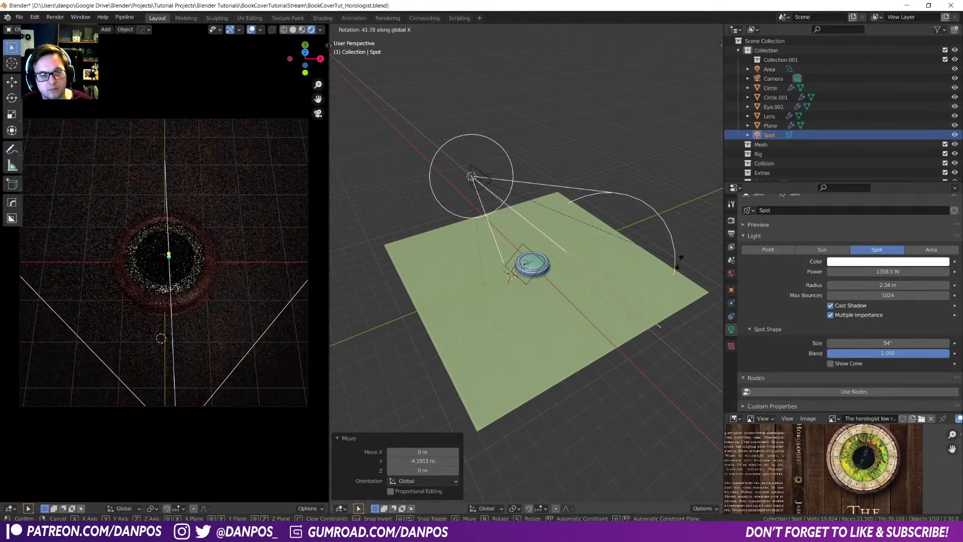
left_click(907, 271)
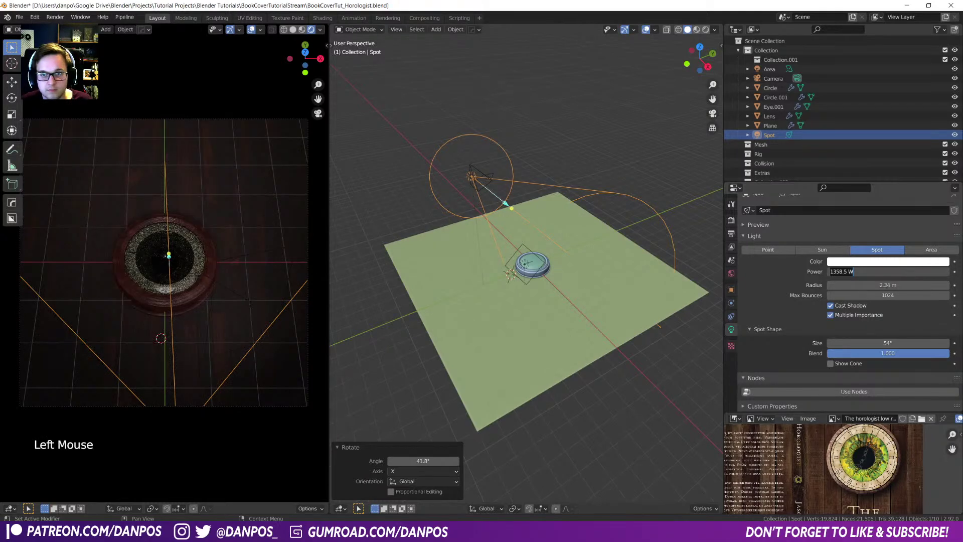
left_click(536, 266)
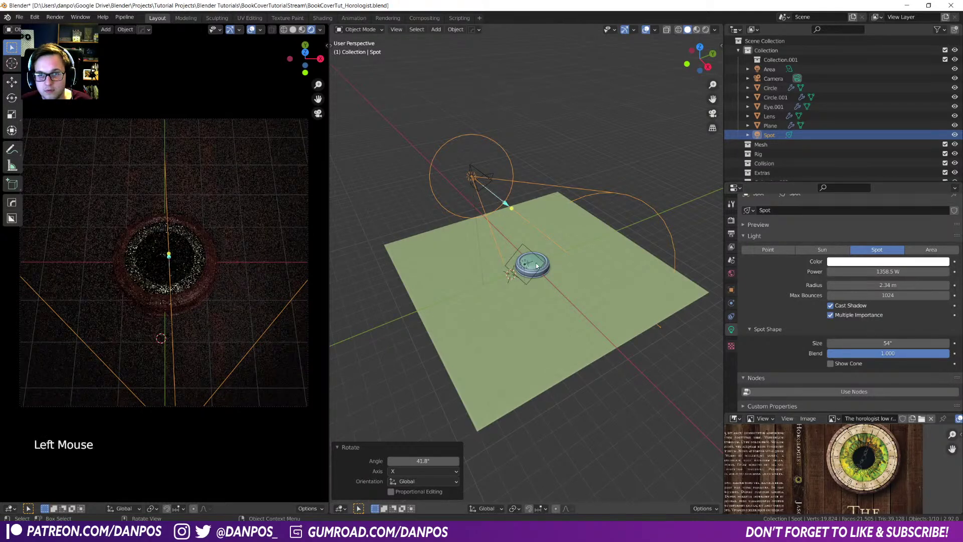
- Select the clock's lens, split the second 3D viewport horizontally and switch the new lower area to the Shader Editor
left_click(535, 266)
left_click_drag(331, 480, 332, 289)
left_click(340, 508)
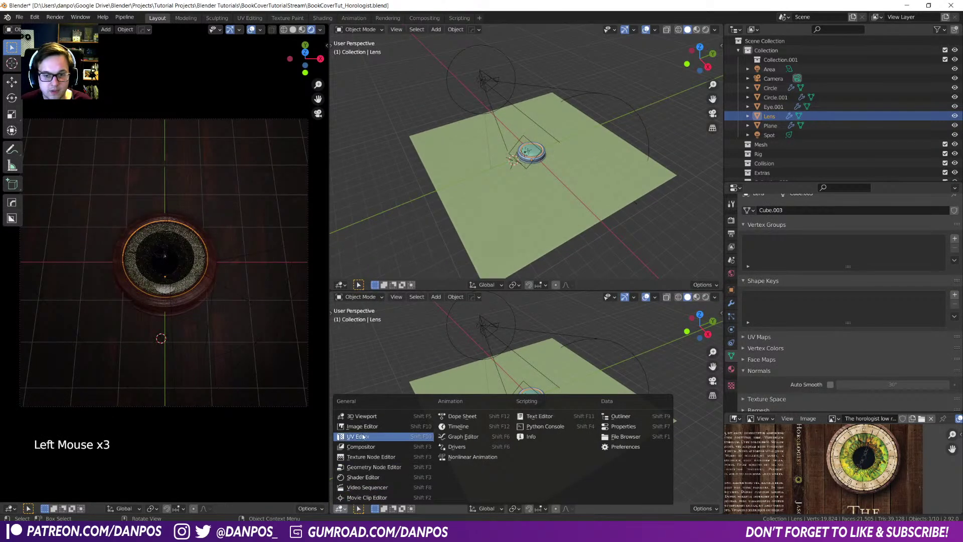
left_click(359, 477)
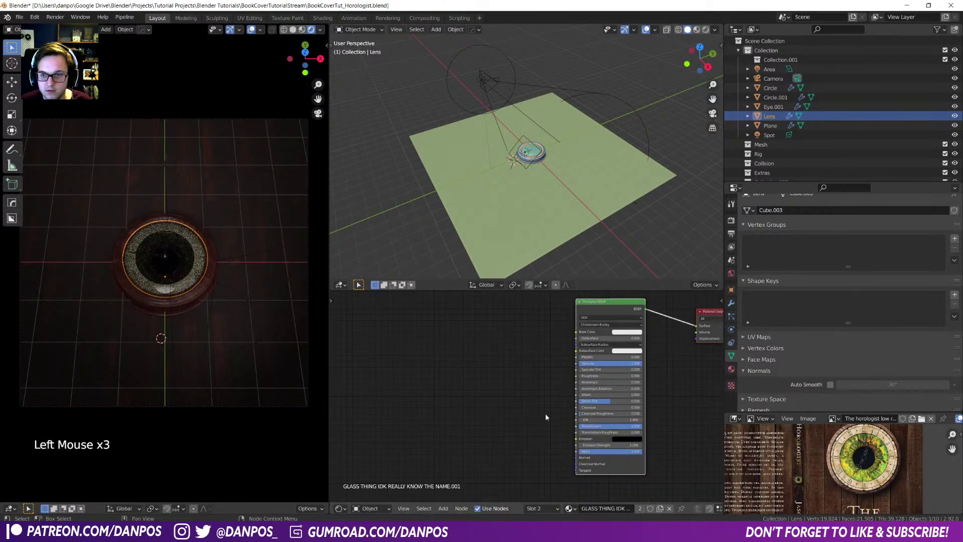
- Set the IOR of the lens's glass material to 1.3
middle_click_drag(546, 411, 477, 412)
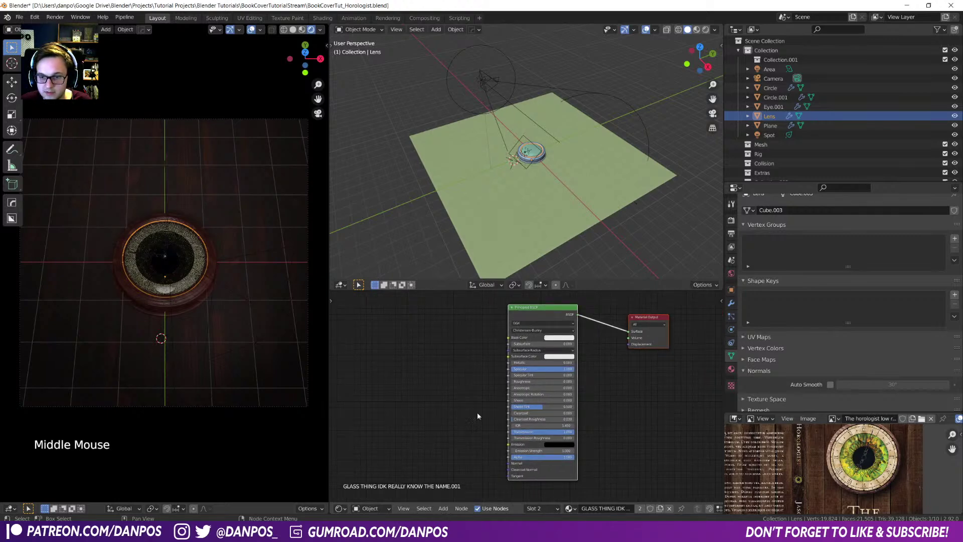
scroll(477, 412, "up", 4)
middle_click_drag(477, 368, 436, 368)
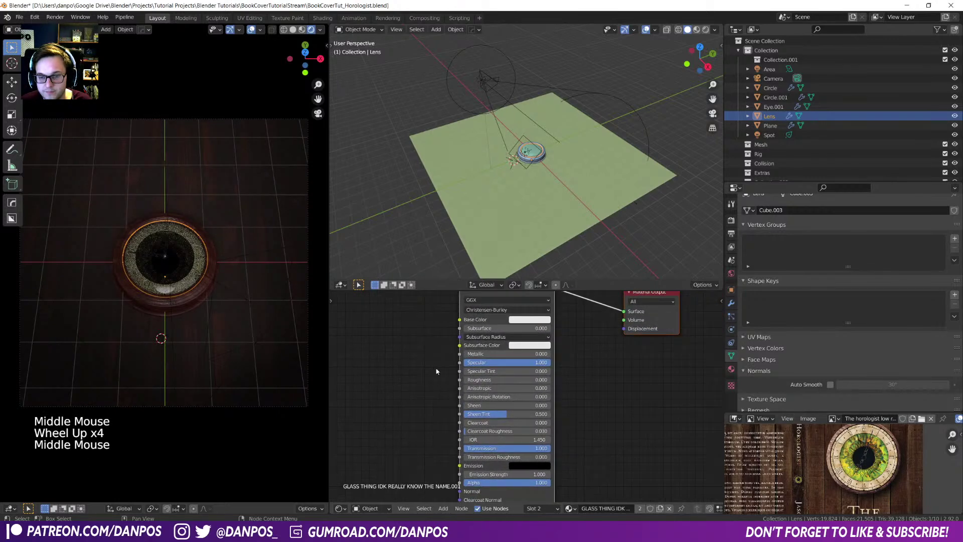
left_click(485, 439)
type("1")
key("Return")
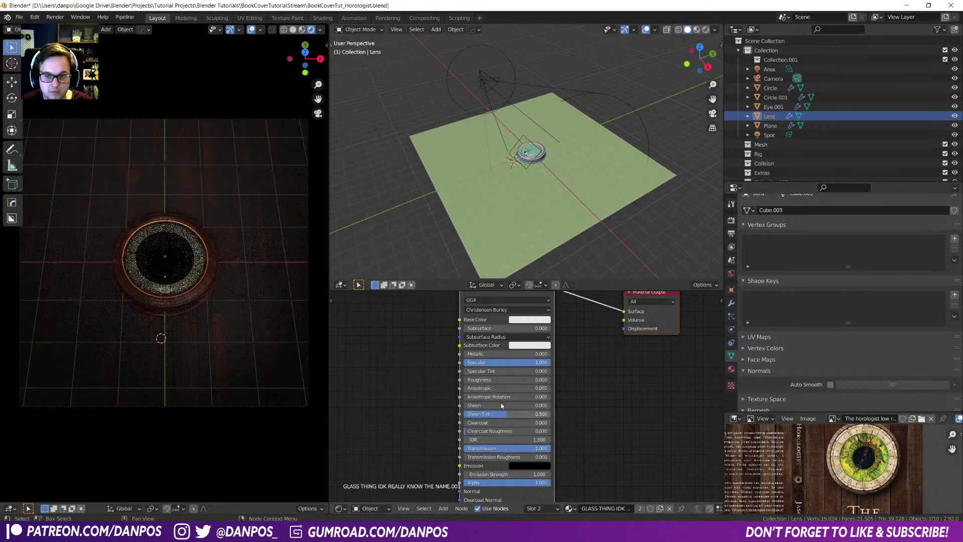
- Reset the Specular value of the lens's glass material to its default
left_click(501, 360)
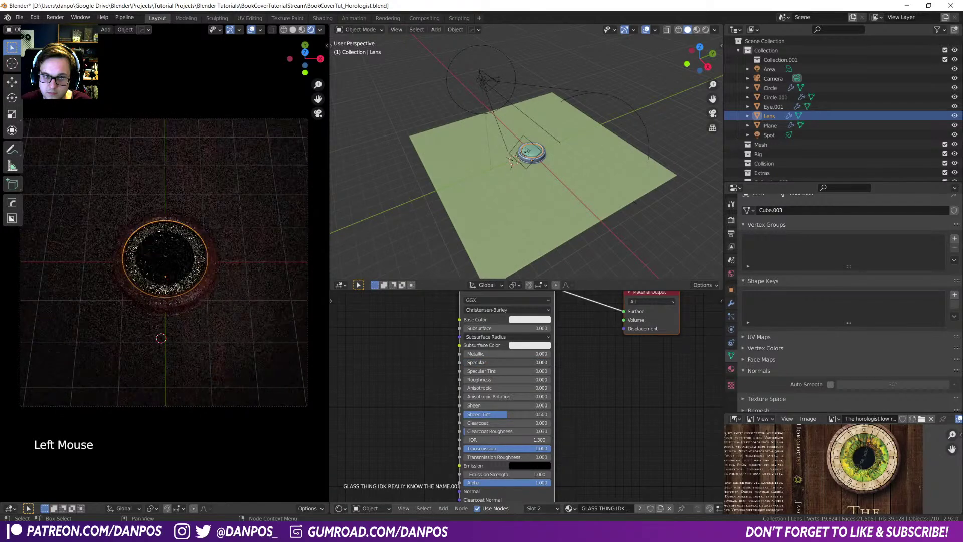
key("ctrl+z")
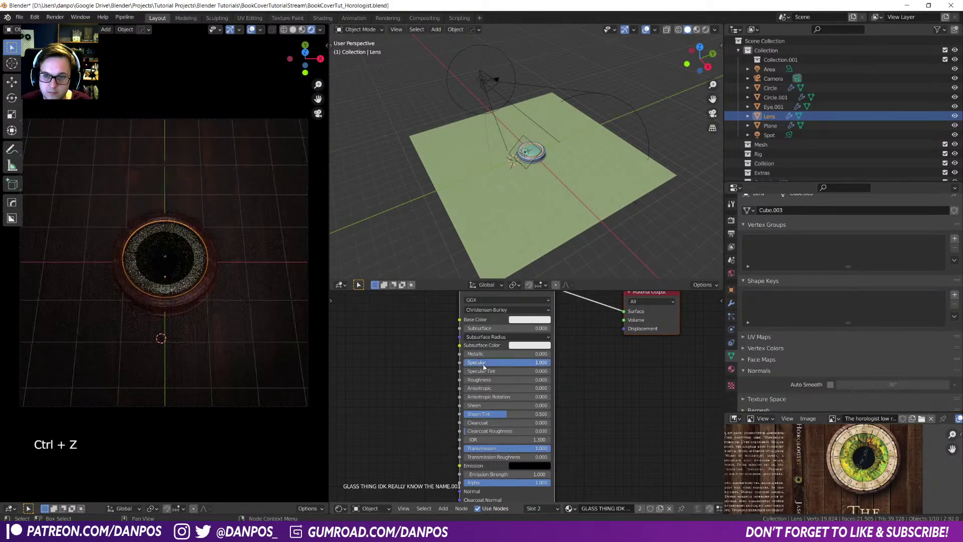
right_click(484, 367)
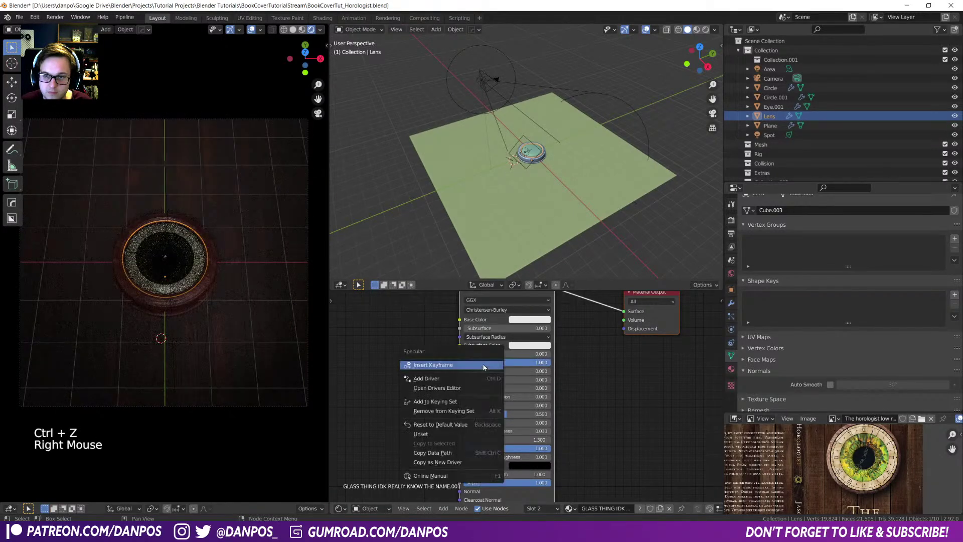
left_click(440, 424)
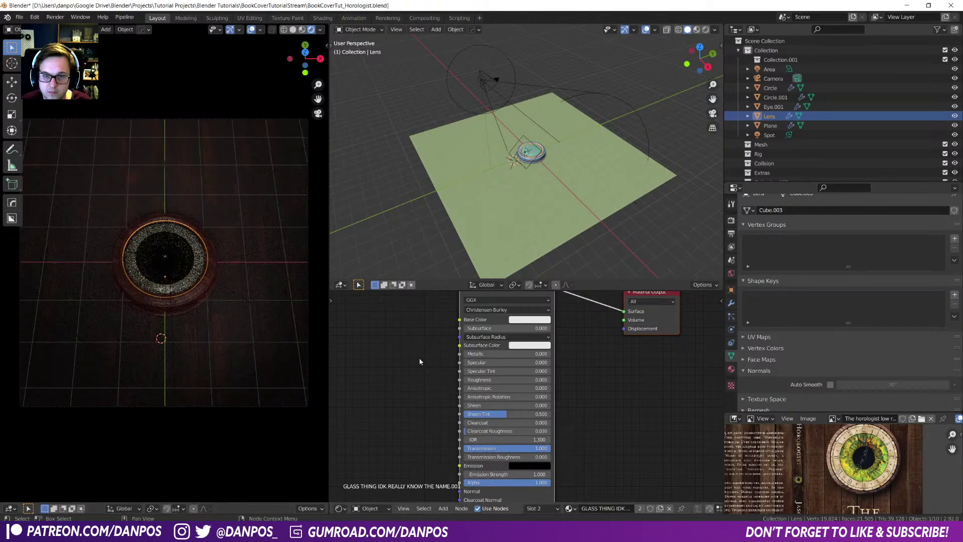
- Set the Color Management look to Medium Contrast and check the clock through the camera view
middle_click_drag(251, 321, 208, 318)
scroll(200, 326, "up", 6)
scroll(198, 328, "up", 1)
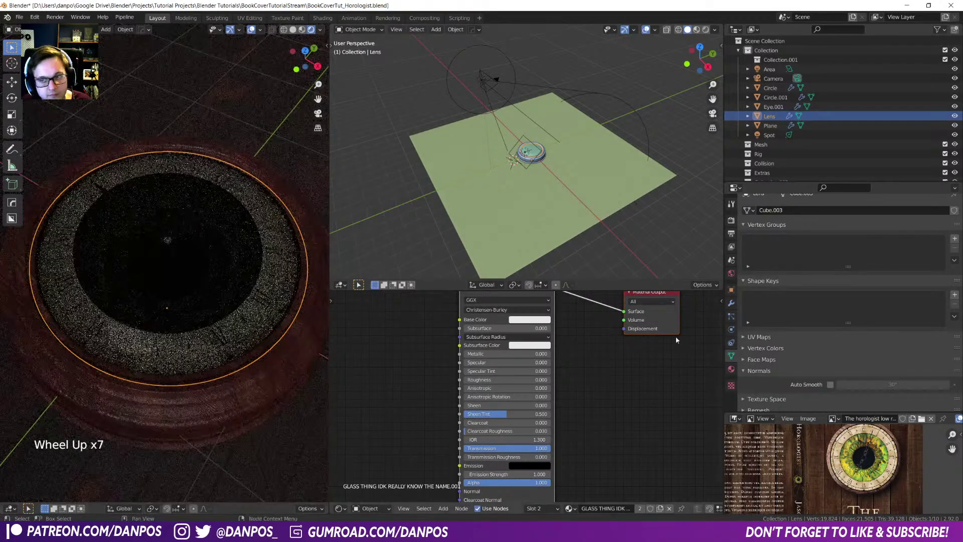
left_click(731, 221)
scroll(804, 351, "down", 20)
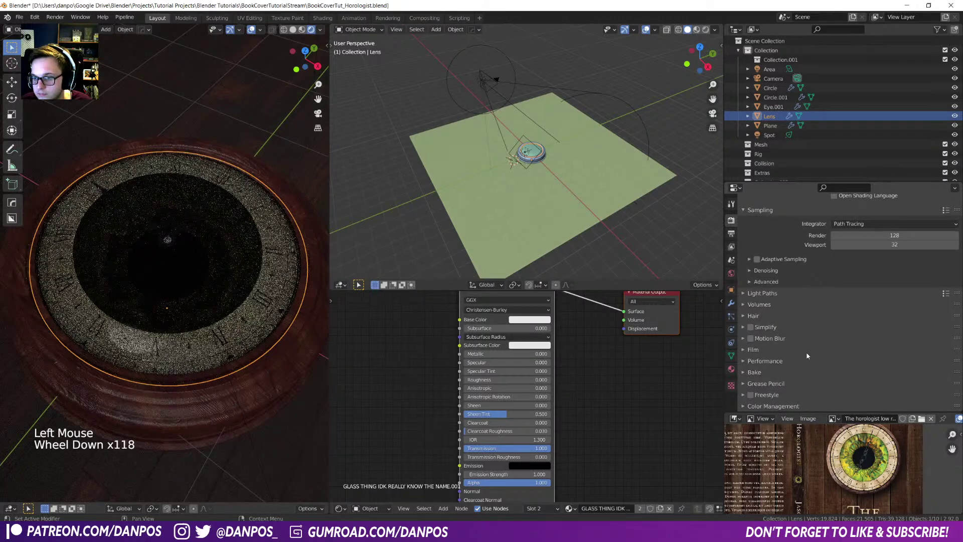
left_click(744, 407)
scroll(772, 393, "down", 11)
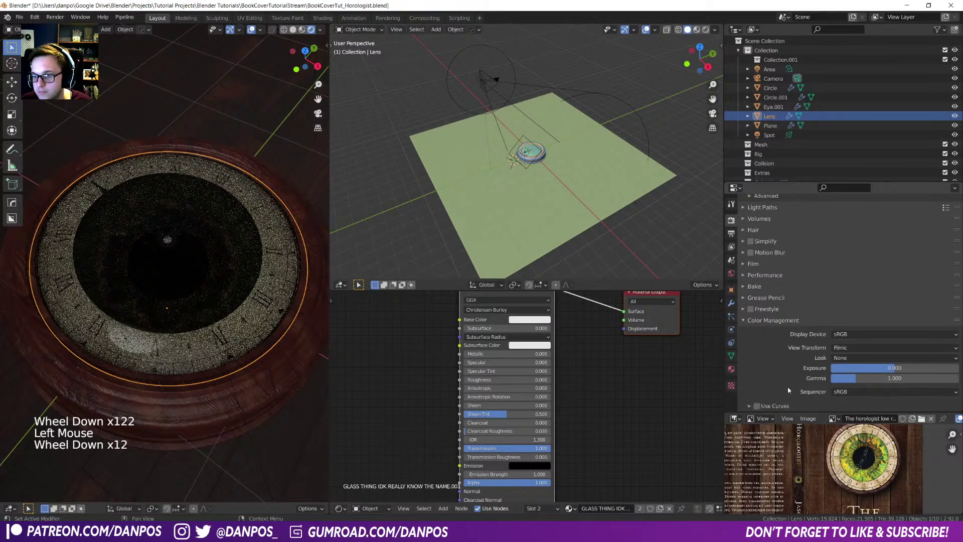
left_click_drag(867, 359, 867, 409)
scroll(212, 331, "down", 5)
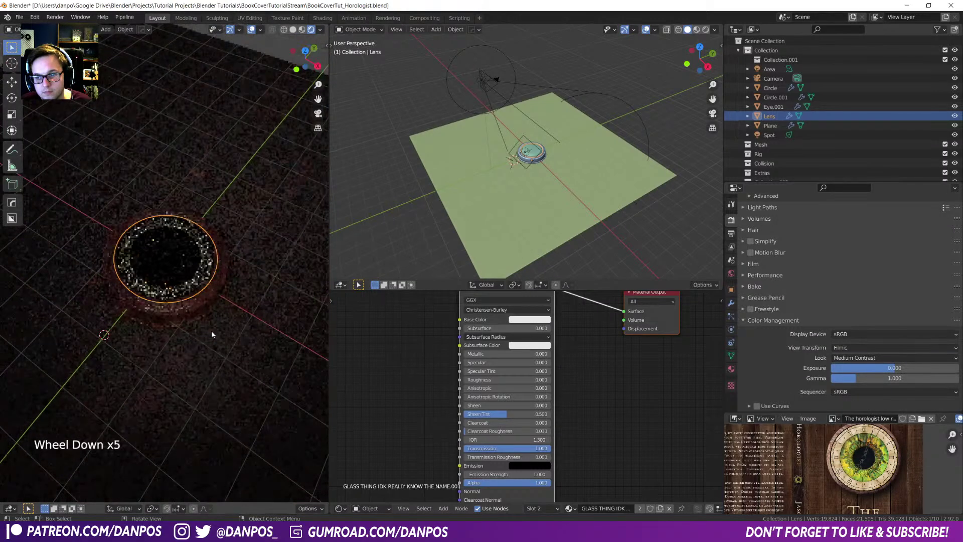
key("KP_Decimal")
key("KP_0")
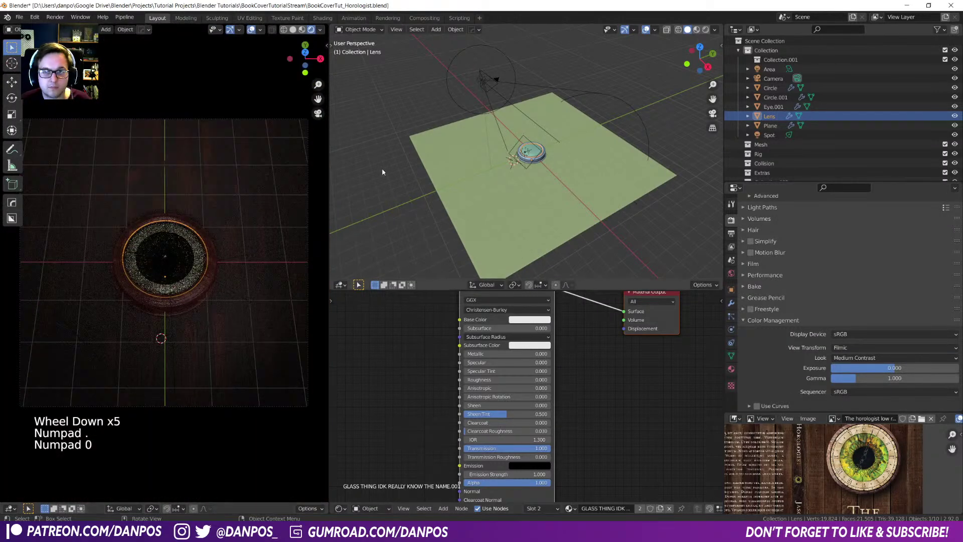
- Add a sun light to the scene and raise it about 9.54 m along Z
left_click(513, 105)
key("shift+a")
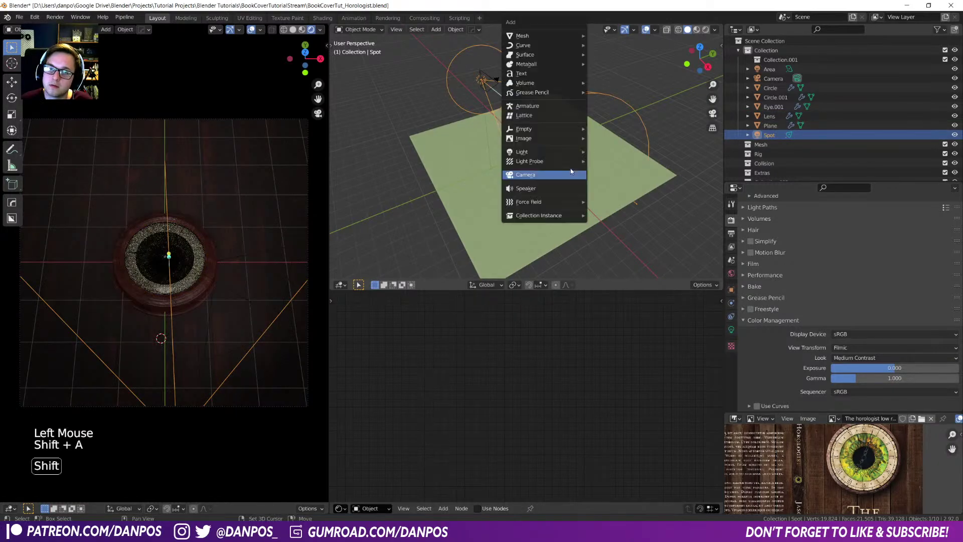
mouse_move(569, 153)
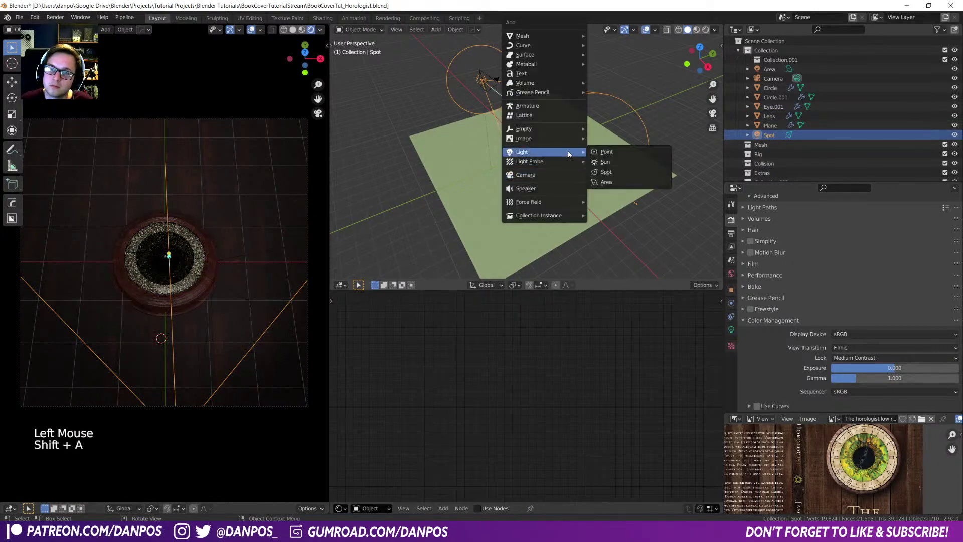
left_click(607, 161)
key("g")
key("z")
left_click(588, 86)
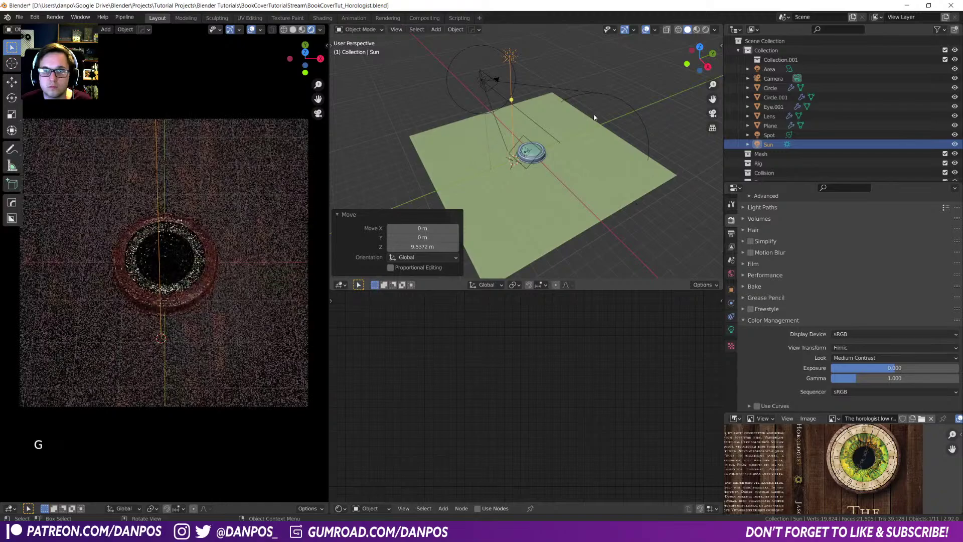
- Rotate the sun light about -34° around the global X axis and about 48.6° around the global Z axis
scroll(590, 140, "down", 2)
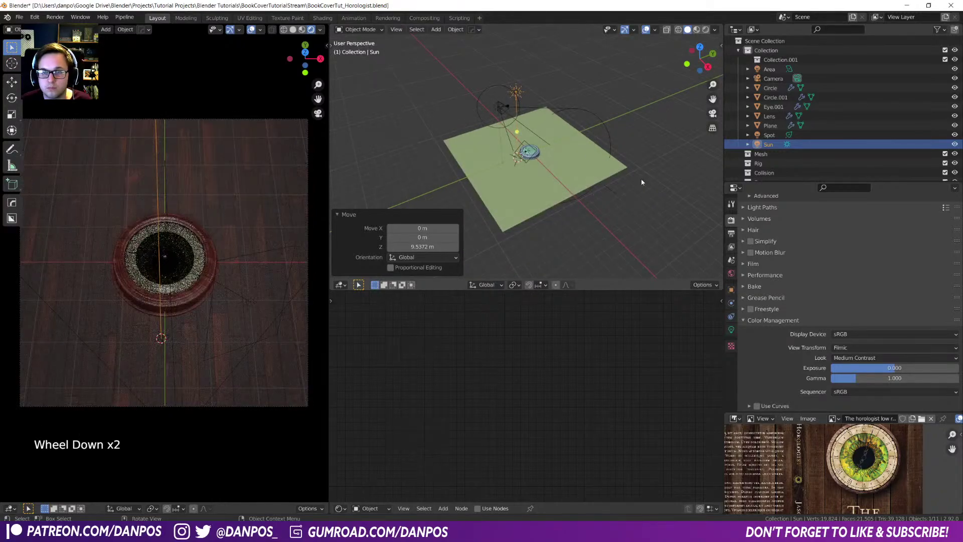
key("r")
key("r")
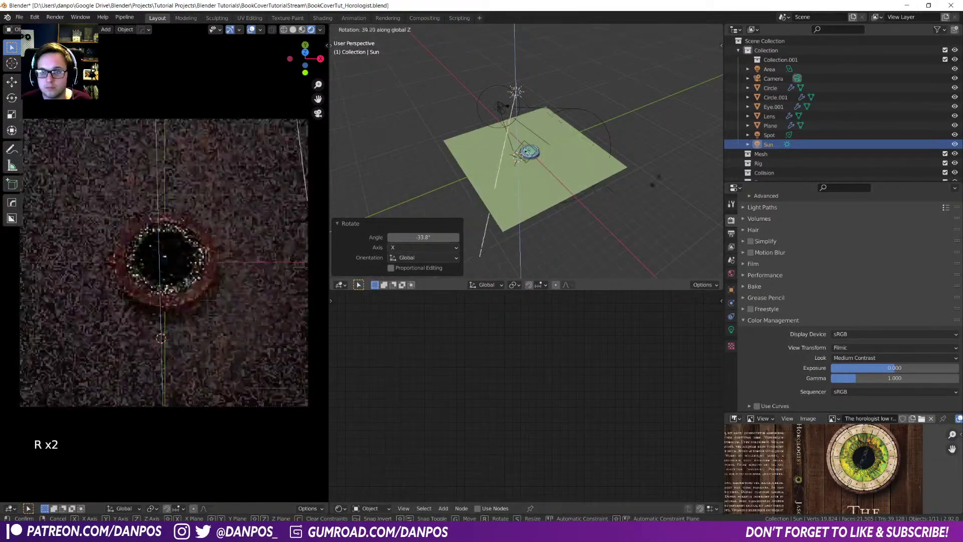
left_click(580, 167)
- In the top view, move the sun light about -9.28 m in X and 10.21 m in Y
key("KP_7")
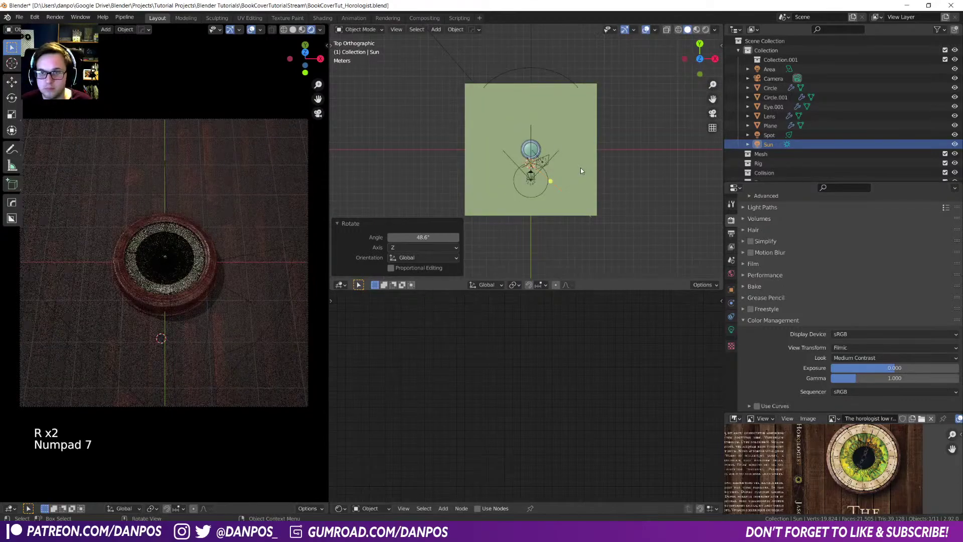
key("g")
left_click(510, 96)
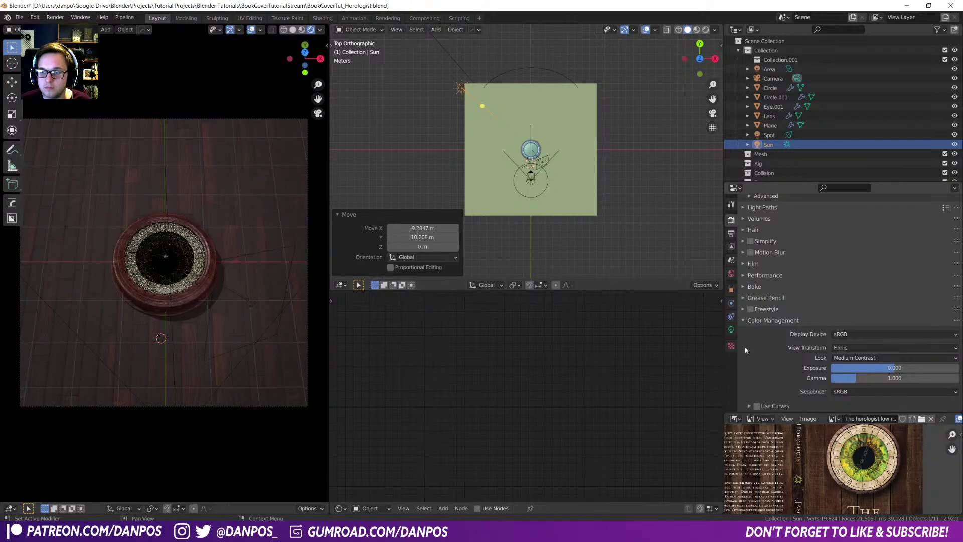
- Try a wider angle on the sun light and delete the light from the scene
left_click(731, 330)
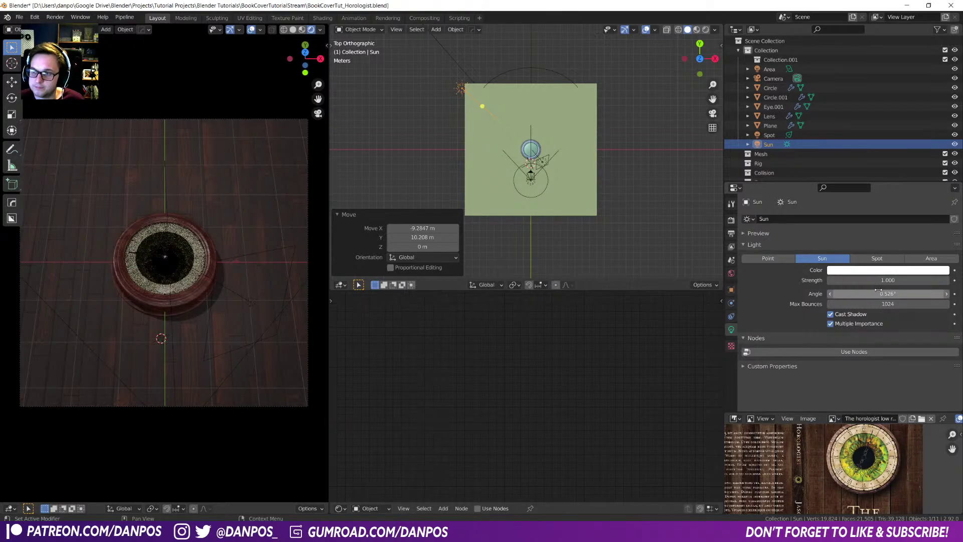
left_click_drag(878, 289, 822, 271)
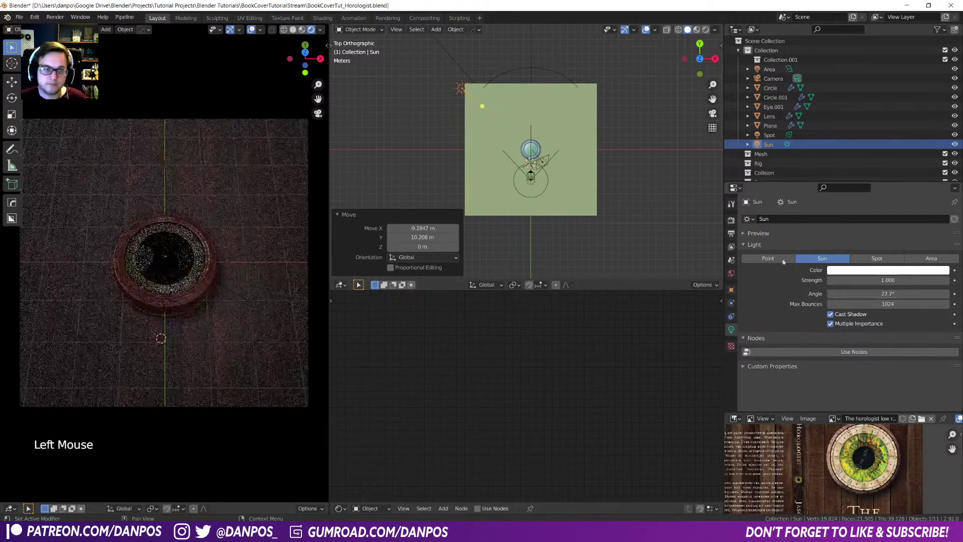
key("x")
left_click(568, 143)
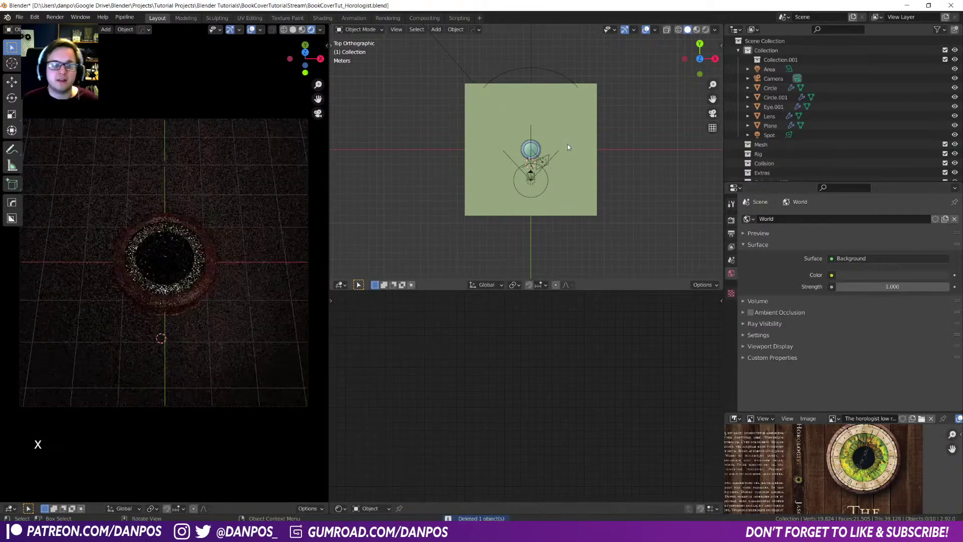
- Try a power of 5000 W on the spot light and undo the change
left_click(537, 171)
double_click(898, 280)
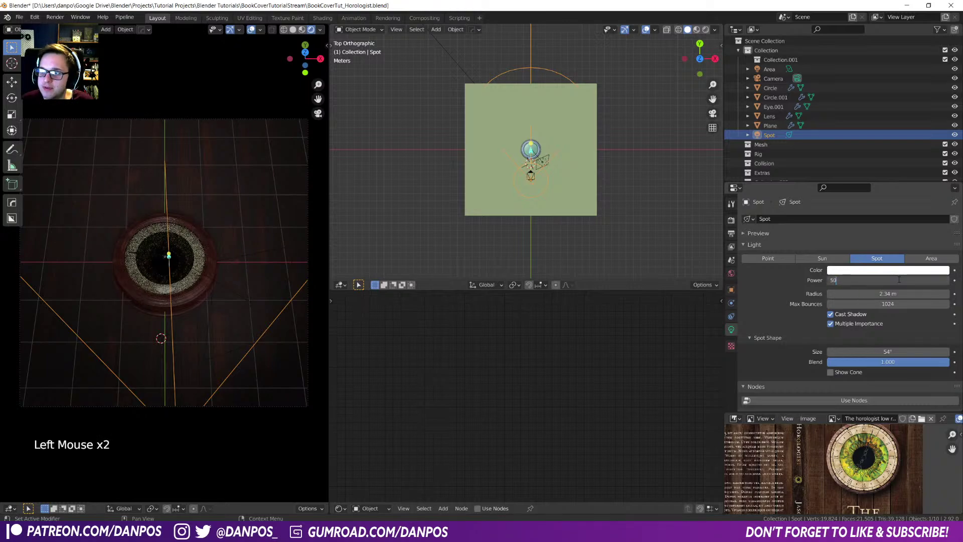
type("5000")
key("Return")
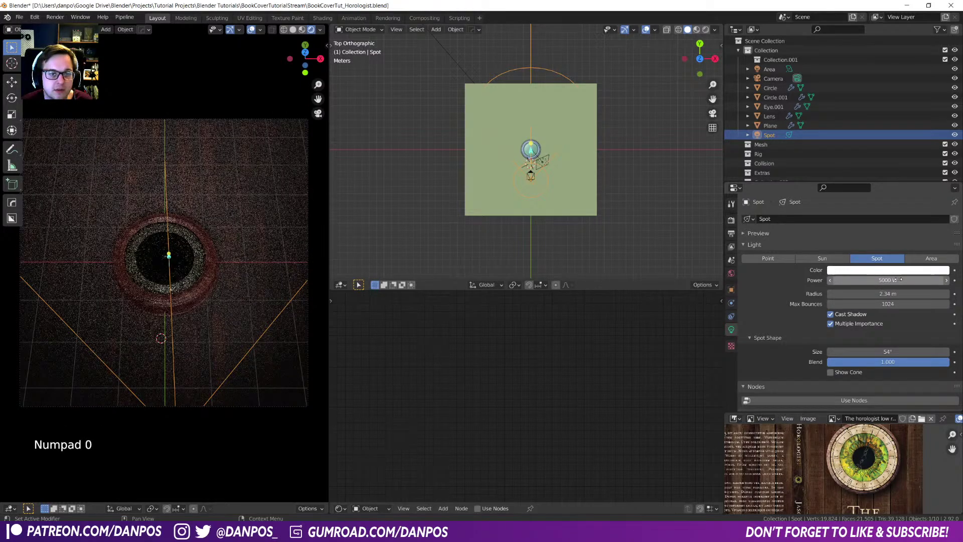
key("ctrl+z")
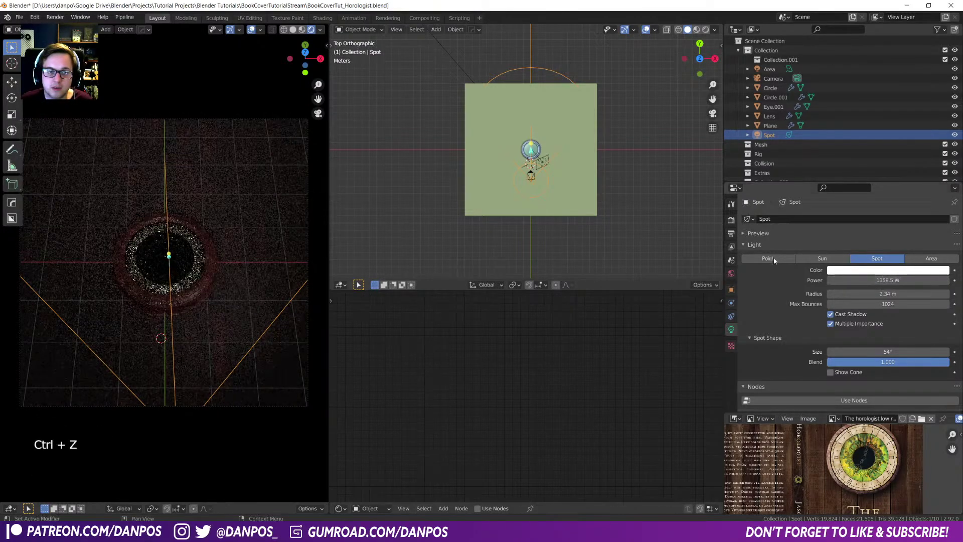
- Duplicate the spot light beyond the clock, rotate the copy about 242° around Z and shift it about 5.28 m in X and 0.56 m in Y
key("shift+d")
left_click(595, 129)
key("r")
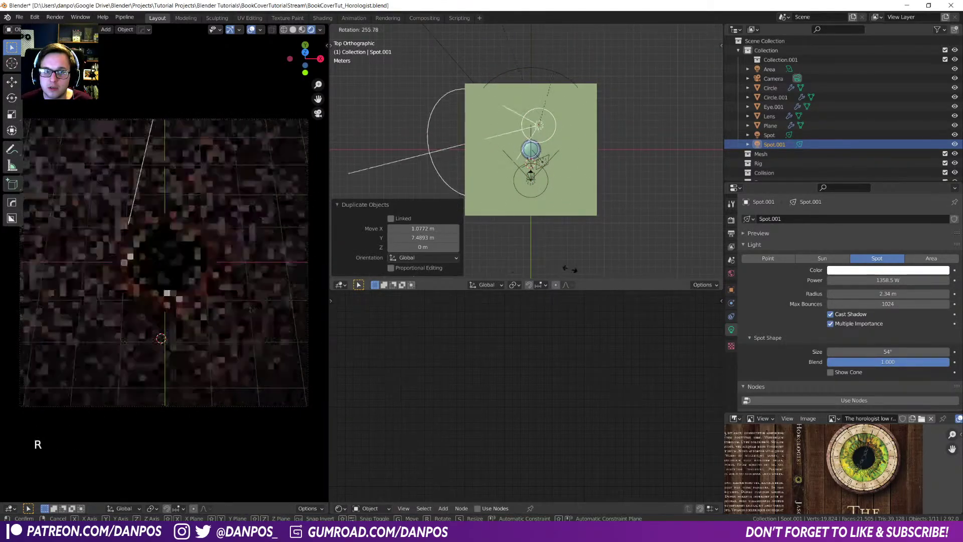
left_click(562, 269)
key("g")
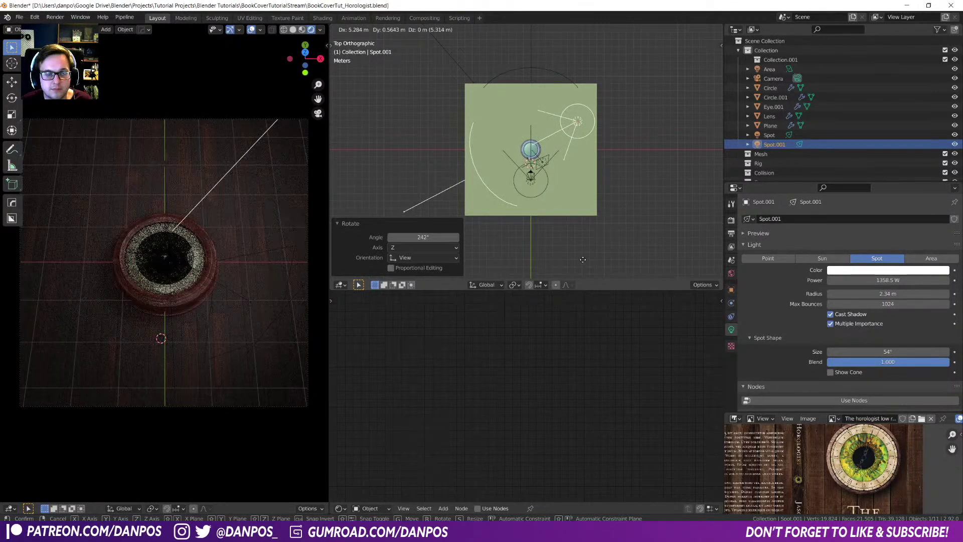
left_click(583, 259)
- Hide the lens object covering the clock face
scroll(566, 202, "up", 5)
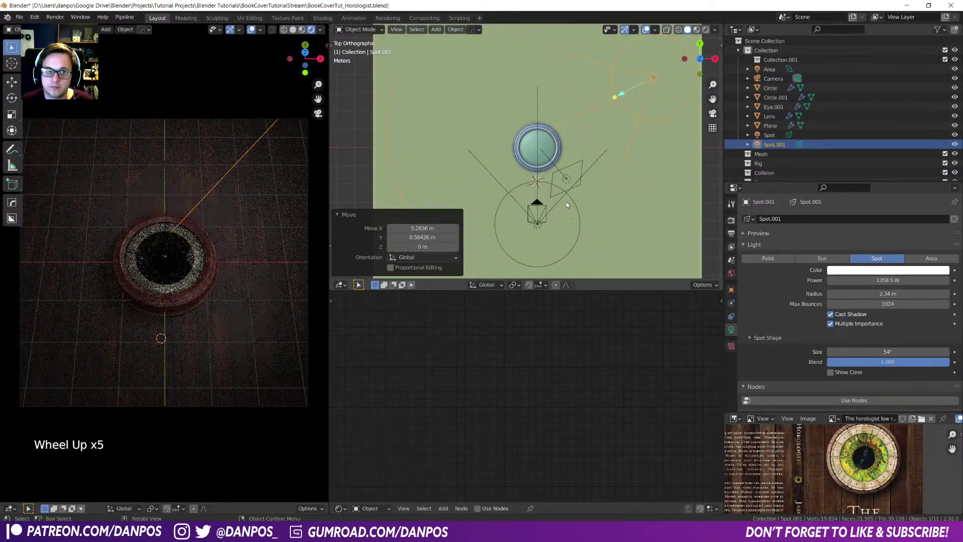
scroll(566, 204, "up", 4)
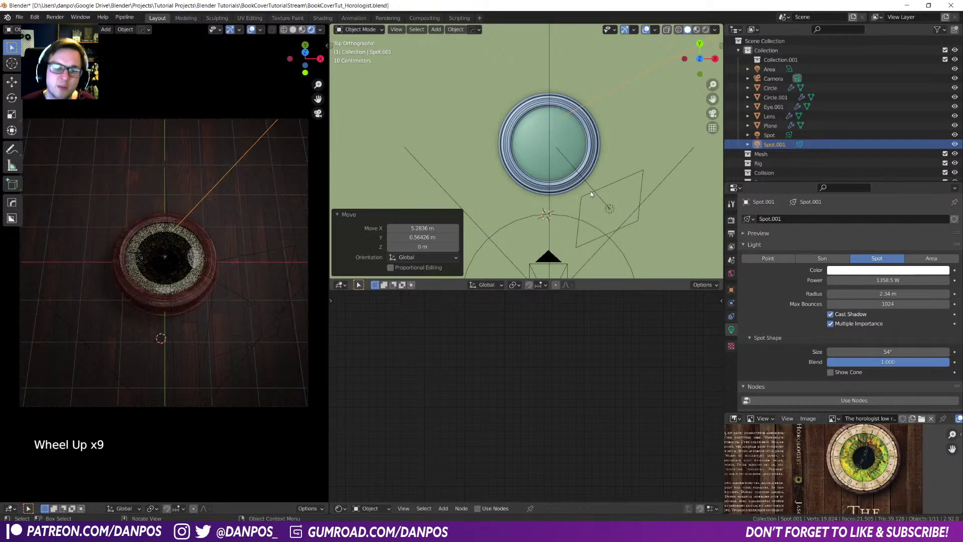
left_click(559, 131)
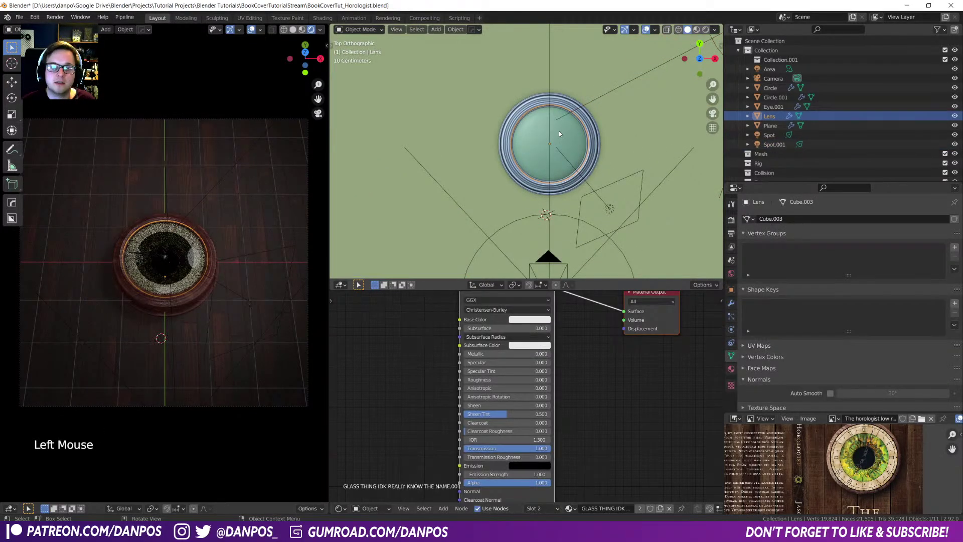
key("h")
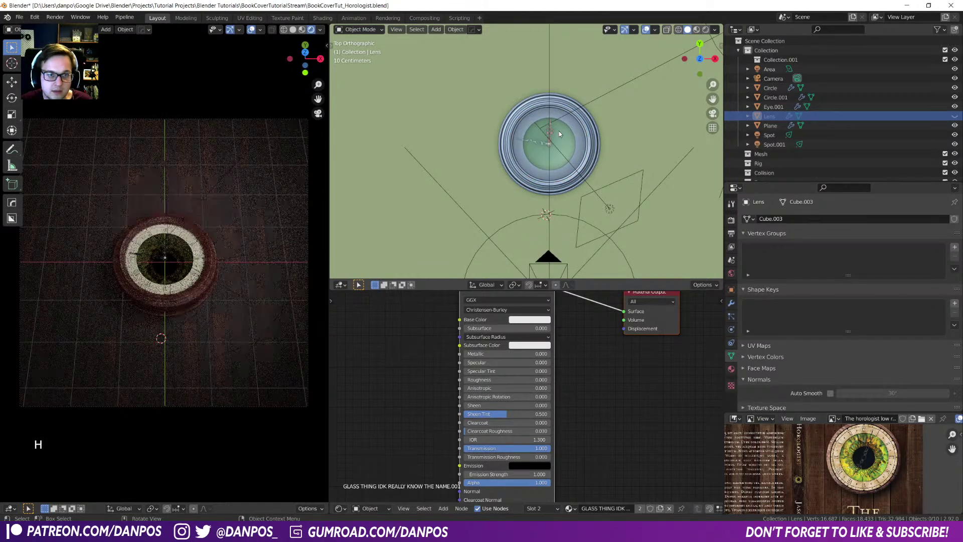
- Check the node setup of the eye's material and unhide the lens object
left_click(559, 131)
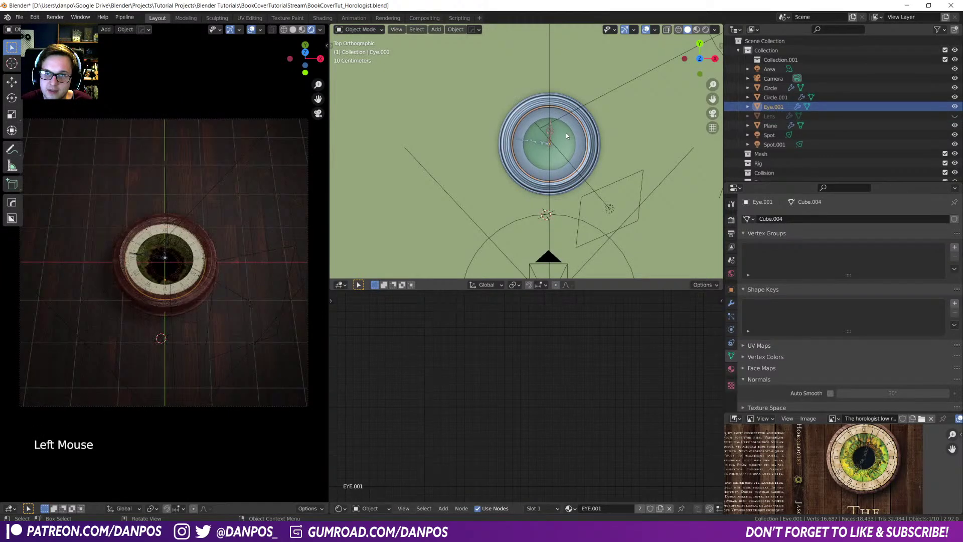
scroll(583, 383, "down", 1)
key("a")
key("KP_Decimal")
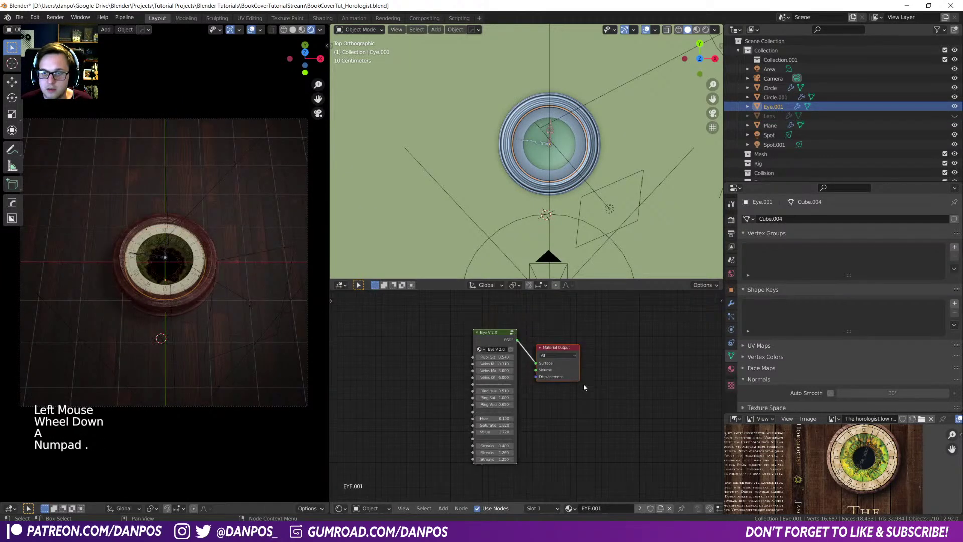
left_click(537, 196)
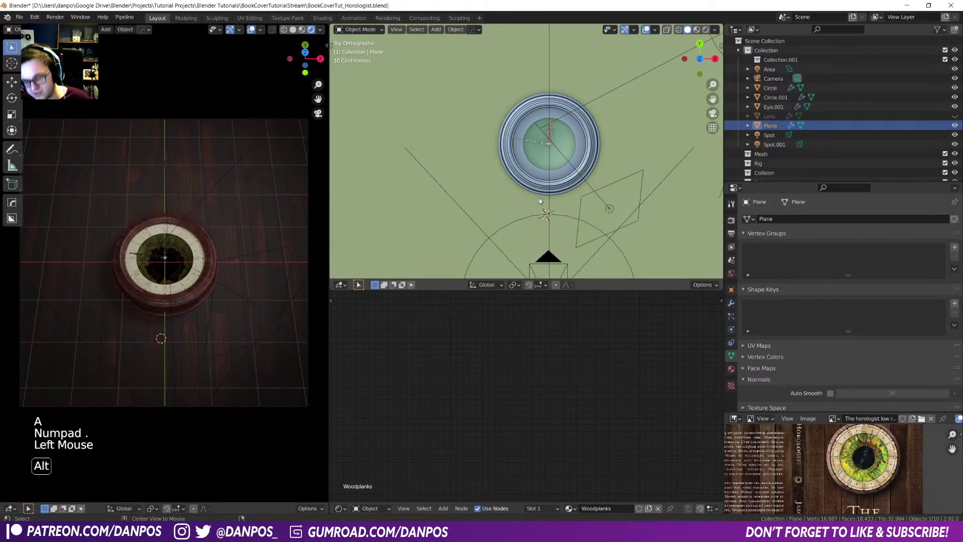
key("alt+h")
- Give the lens its own copy of the glass material and name it Glass2.0
left_click(564, 158)
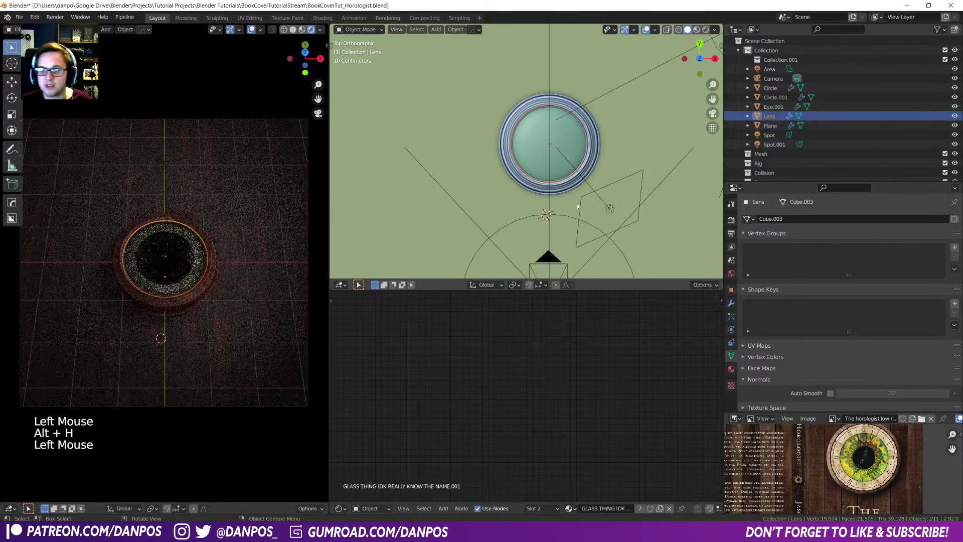
left_click(660, 508)
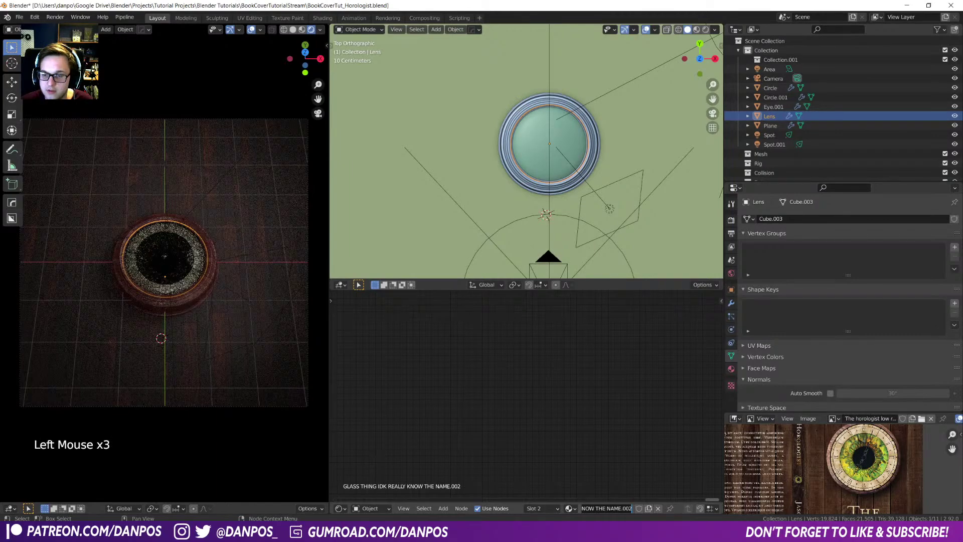
type("Glas")
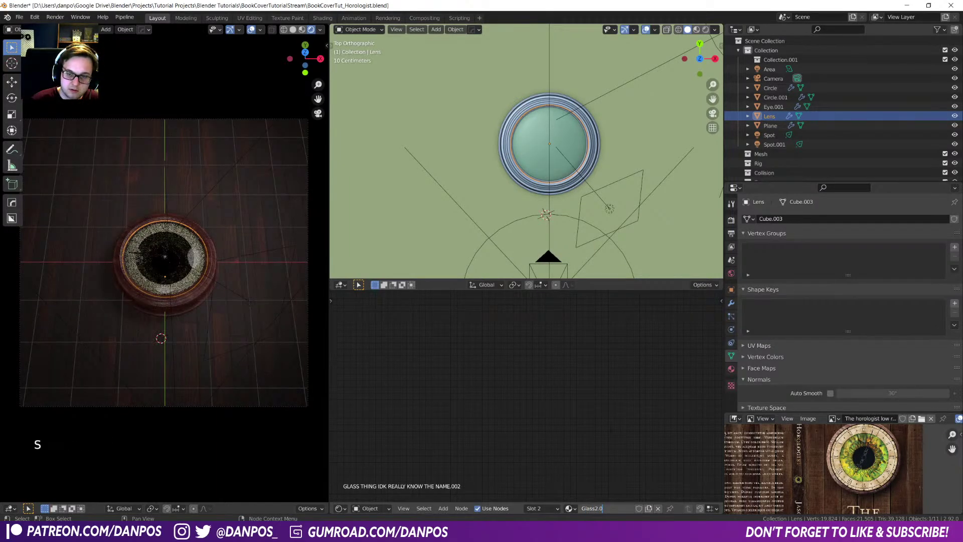
type("s2.0")
key("Return")
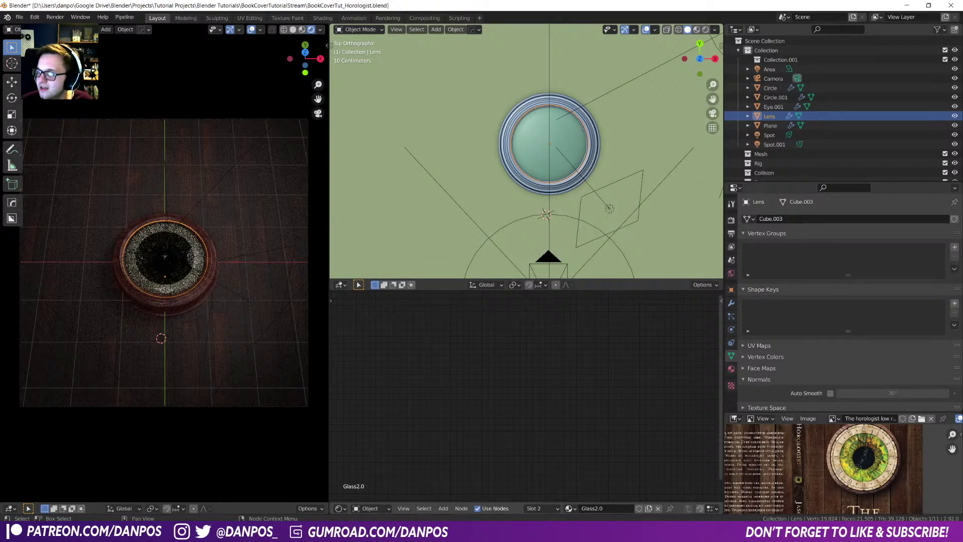
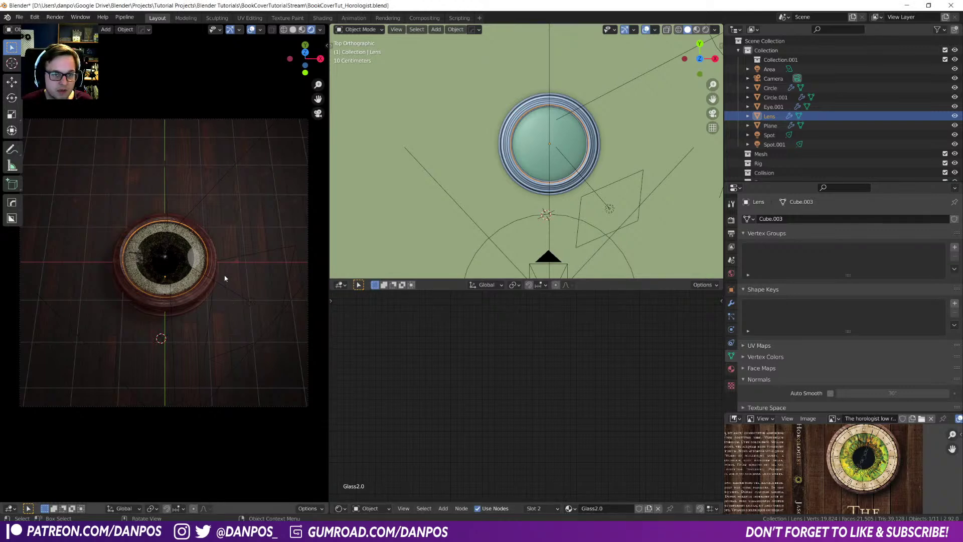
- Delete the existing shader from the Glass2.0 material, keeping only the Material Output node
left_click(202, 261)
left_click(184, 259)
left_click(184, 259)
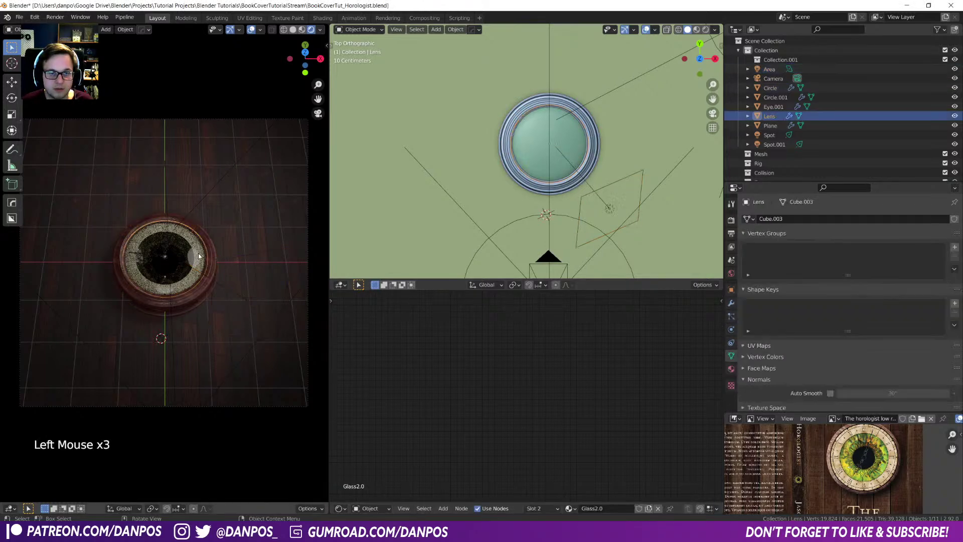
scroll(575, 424, "down", 6)
scroll(579, 419, "up", 11)
key("a")
key("KP_Decimal")
scroll(526, 417, "up", 3)
left_click_drag(370, 353, 506, 444)
key("Delete")
- Add a Transparent BSDF node to the Glass2.0 material
middle_click_drag(460, 427, 470, 425)
left_click(470, 425)
key("shift+a")
type("tra")
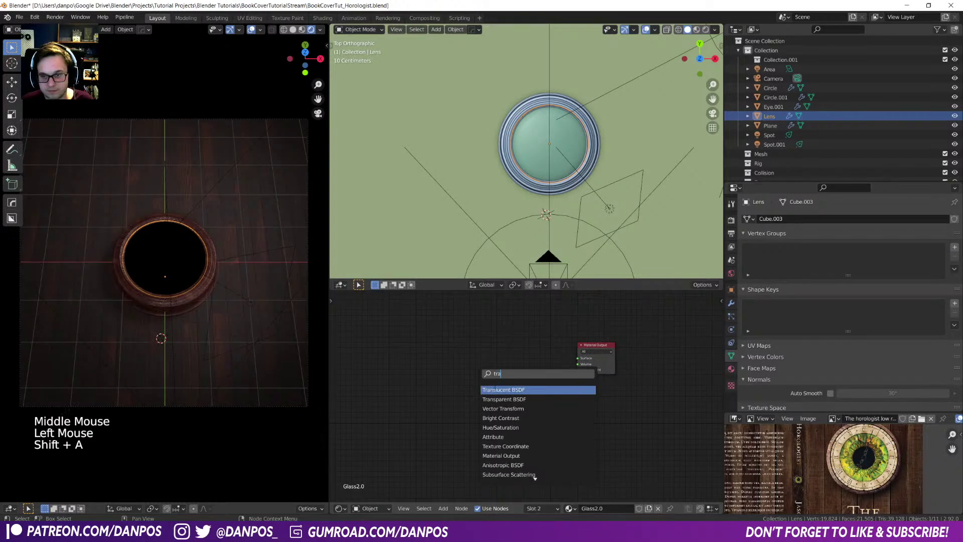
key("Down")
key("Return")
left_click_drag(495, 350, 540, 364)
- Add a Mix Shader between the Transparent BSDF and the Material Output's surface input
key("shift+a")
type("mix")
left_click(555, 390)
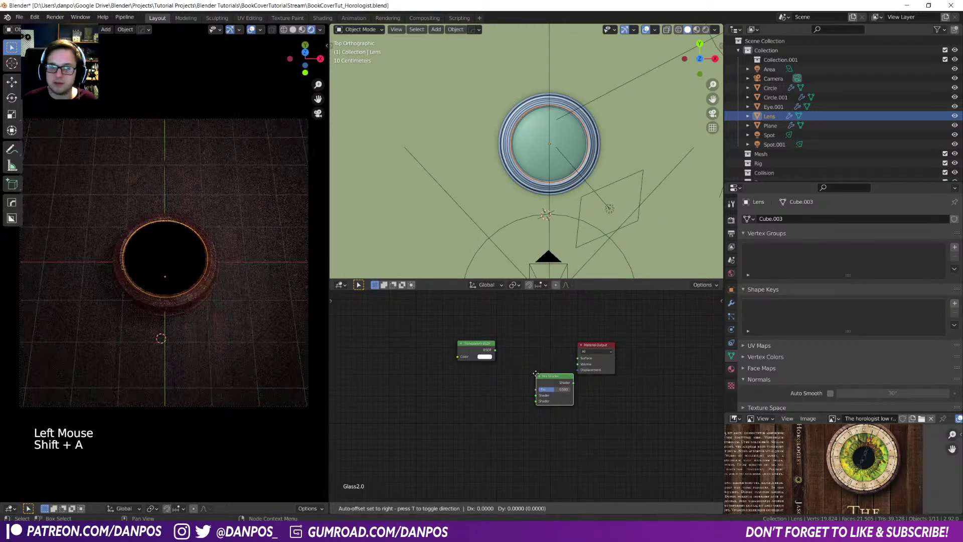
left_click(529, 362)
left_click_drag(495, 350, 578, 358)
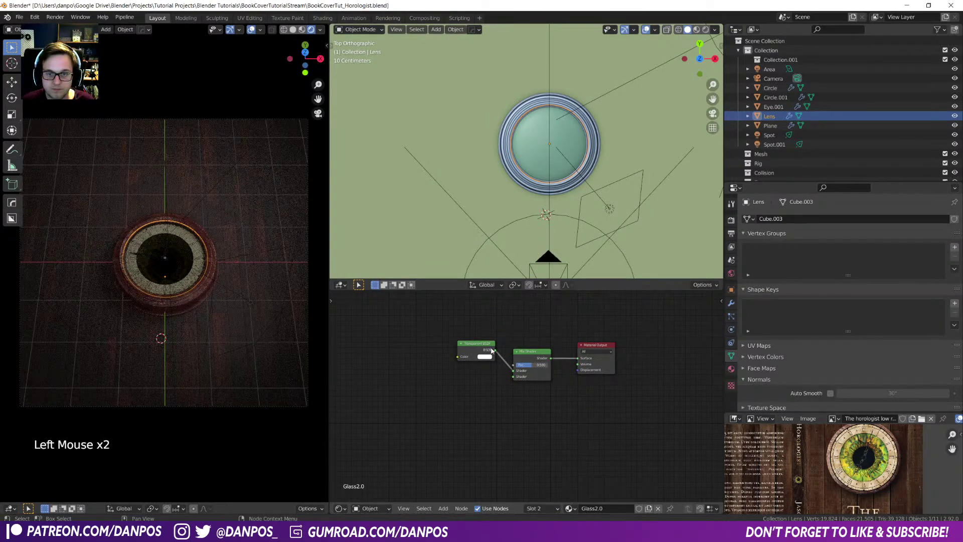
left_click_drag(482, 345, 468, 391)
- Try driving the Mix Shader's factor with a Layer Weight node
key("shift+a")
type("layer")
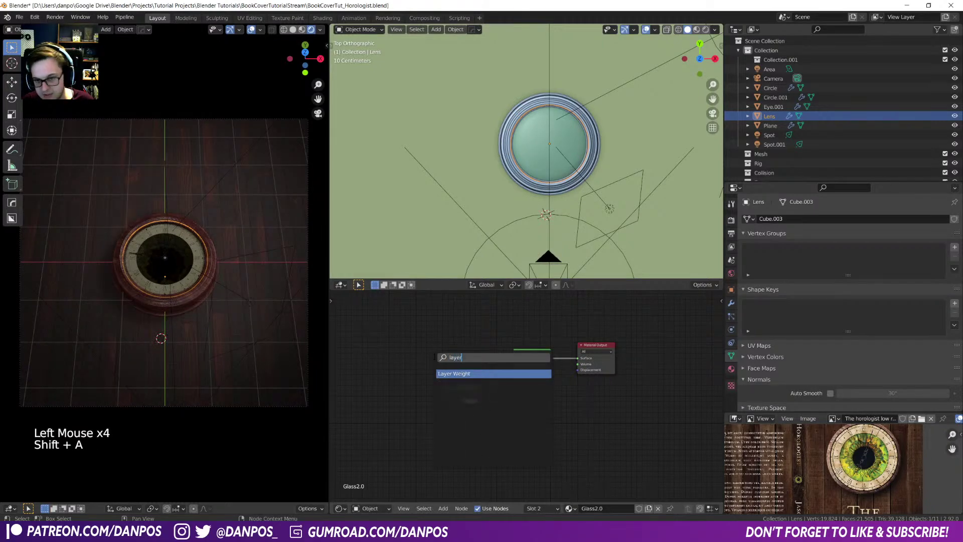
key("Return")
left_click(430, 342)
left_click_drag(462, 350, 514, 365)
left_click_drag(467, 388, 452, 384)
- Preview the Layer Weight output on the lens with a different blend value and delete the node
left_click(455, 346, "ctrl+shift")
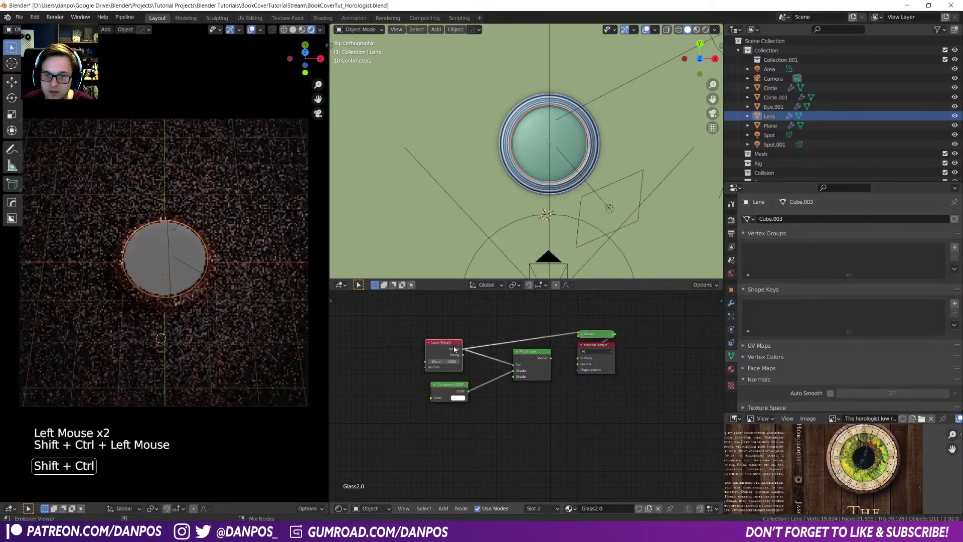
left_click_drag(445, 361, 513, 364)
left_click(451, 351)
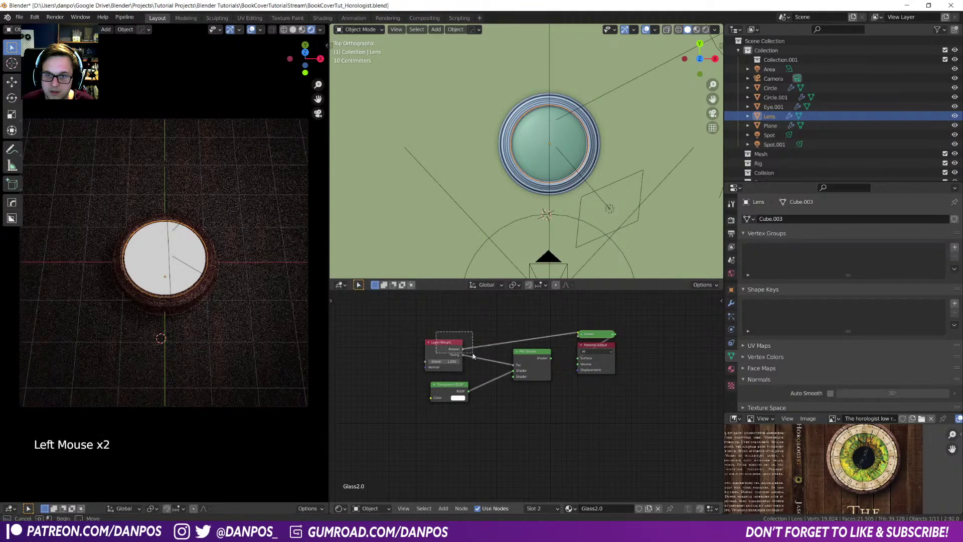
key("Delete")
left_click(447, 364)
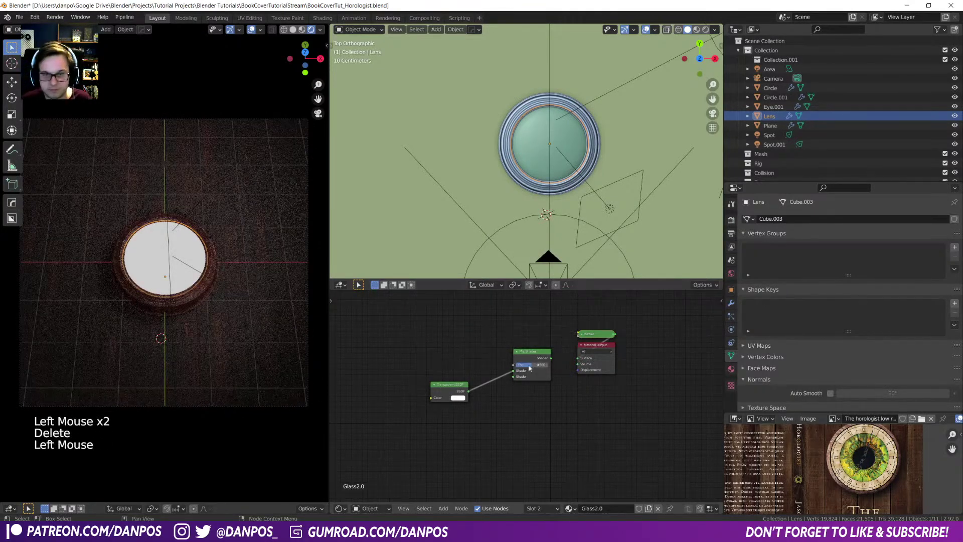
- Connect a new Fresnel node to the Mix Shader's factor and preview its output on the lens
left_click(529, 369, "ctrl+shift")
left_click(427, 353, "shift")
key("shift+a")
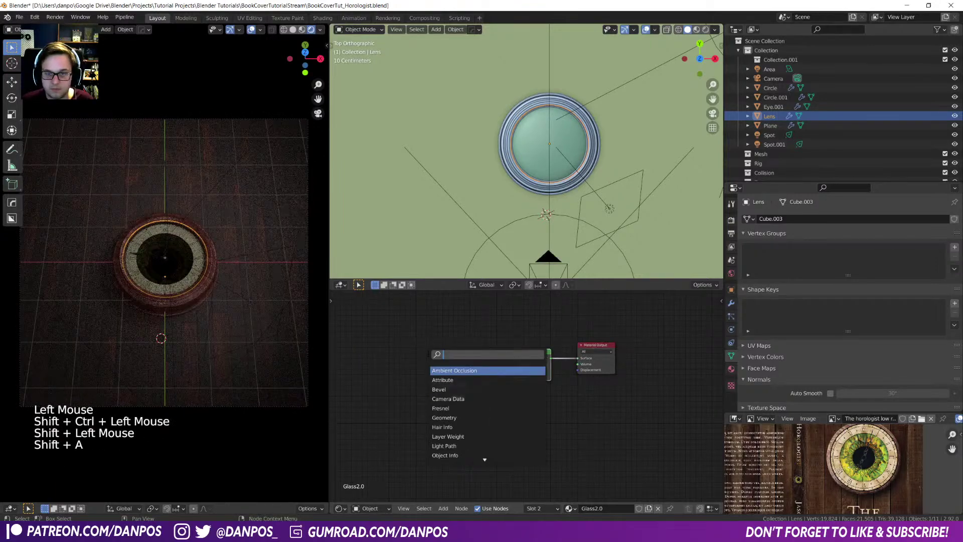
type("frese")
key("Return")
left_click_drag(463, 360, 515, 365)
left_click(448, 353, "ctrl+shift")
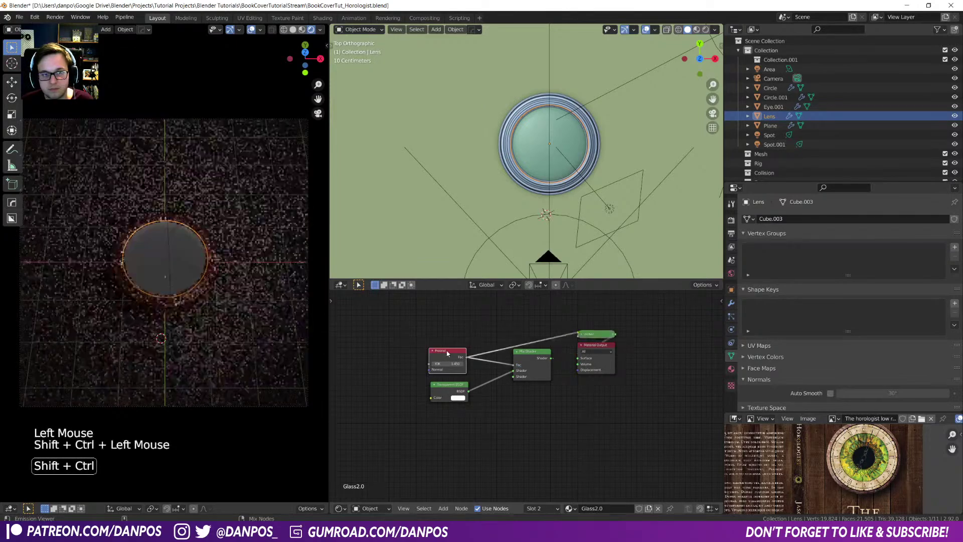
left_click_drag(449, 364, 407, 344)
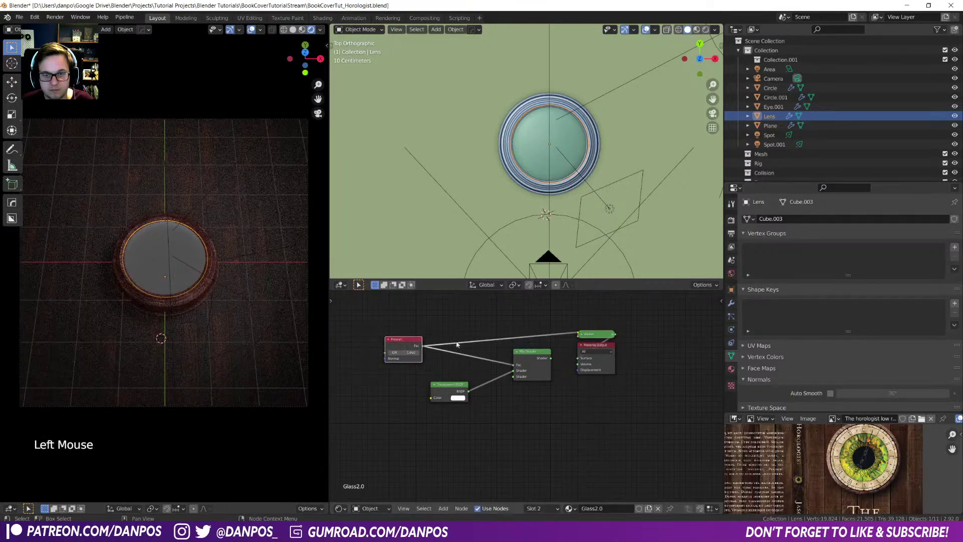
- Insert a ColorRamp between the Fresnel node and the Mix Shader's factor
double_click(493, 347)
key("shift+a")
type("color")
left_click(511, 371)
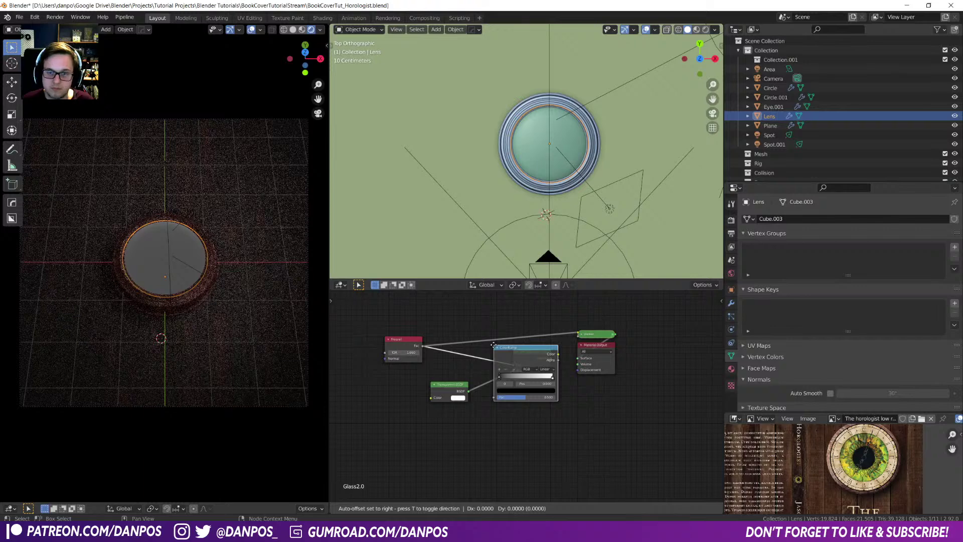
left_click(454, 351)
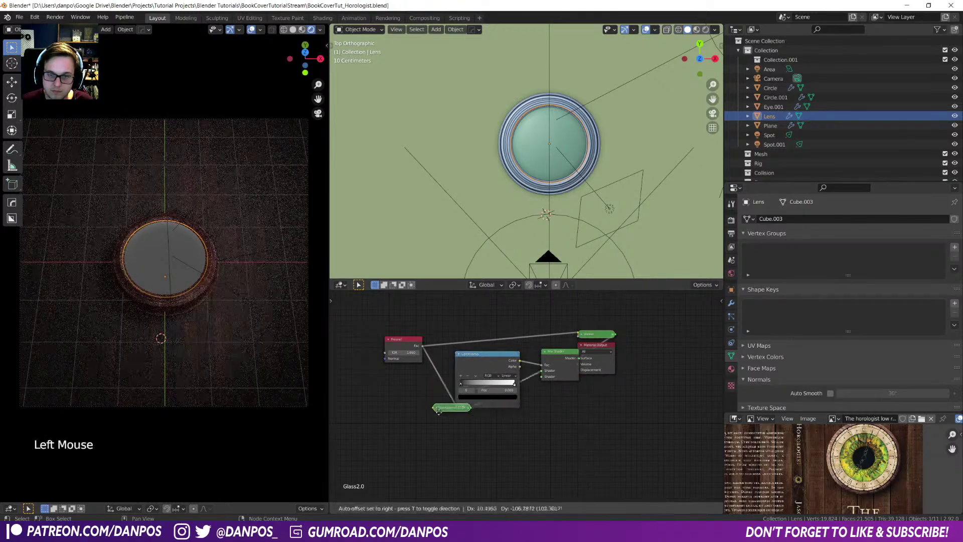
- Narrow the ColorRamp's black-to-white transition and route the Mix Shader back to the Material Output
left_click_drag(462, 386, 505, 381)
left_click(555, 357, "ctrl+shift")
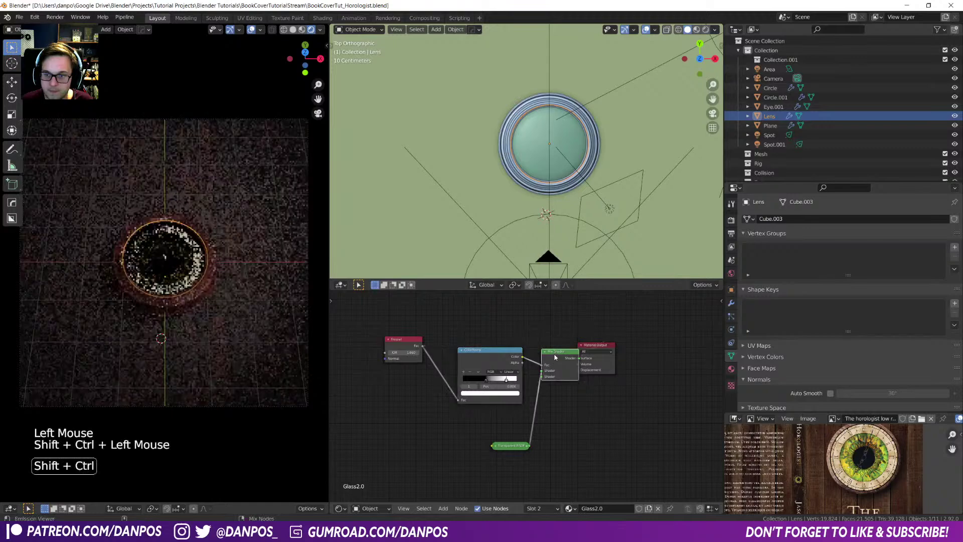
left_click_drag(555, 357, 550, 363)
middle_click_drag(284, 322, 188, 303)
scroll(187, 302, "up", 5)
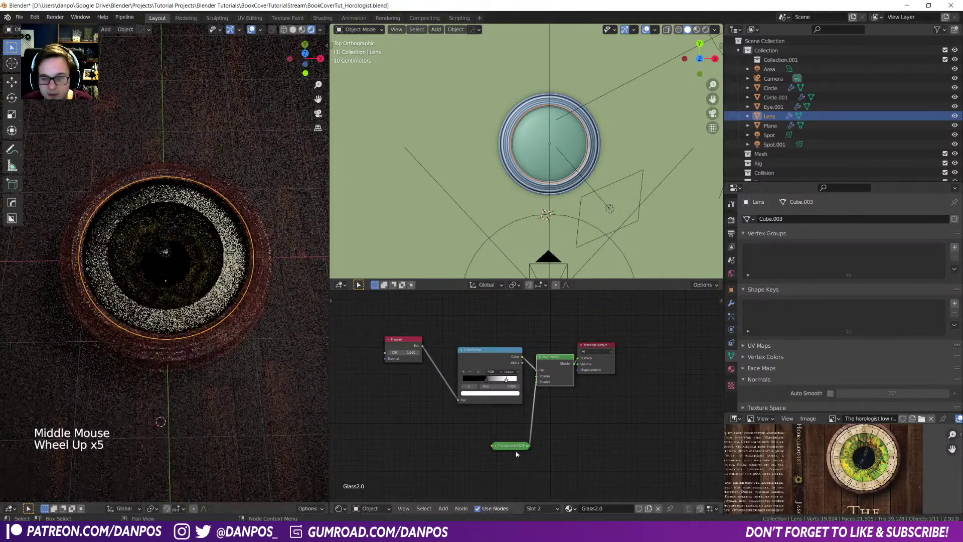
- Add a Translucent BSDF and connect it to the Mix Shader's second shader input
left_click_drag(512, 445, 494, 425)
left_click(476, 446)
key("shift+a")
left_click(461, 418)
type("tra")
key("Return")
left_click(468, 437)
left_click_drag(505, 443, 536, 382)
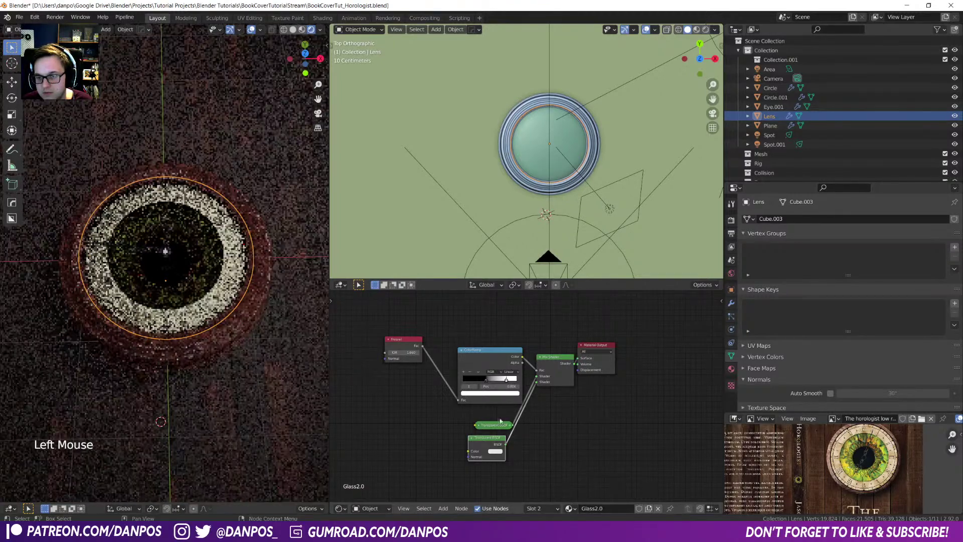
left_click_drag(490, 426, 485, 422)
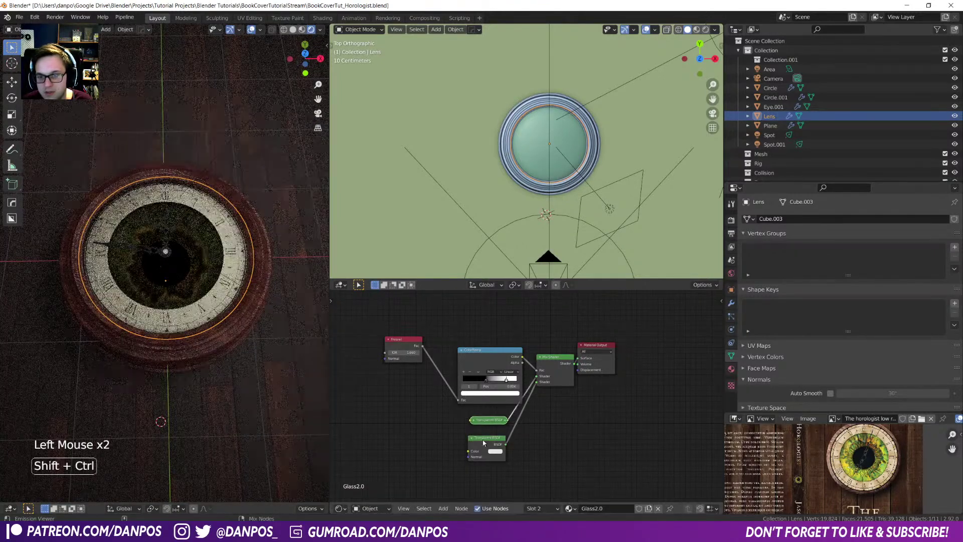
- Preview the ColorRamp, spread its black and white stops back to the ends, and restore the Mix Shader as the output
left_click(495, 380, "ctrl+shift")
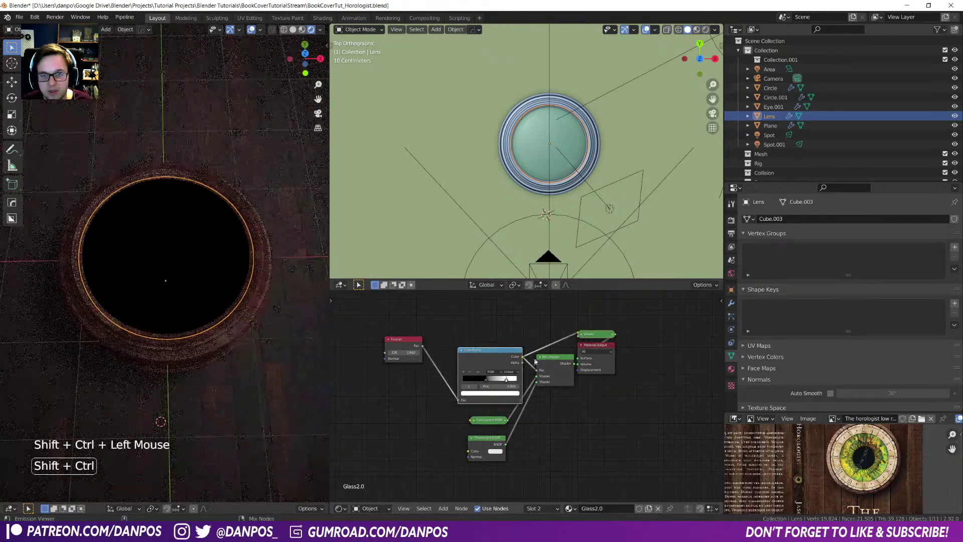
left_click_drag(486, 380, 558, 354)
left_click(558, 357, "ctrl+shift")
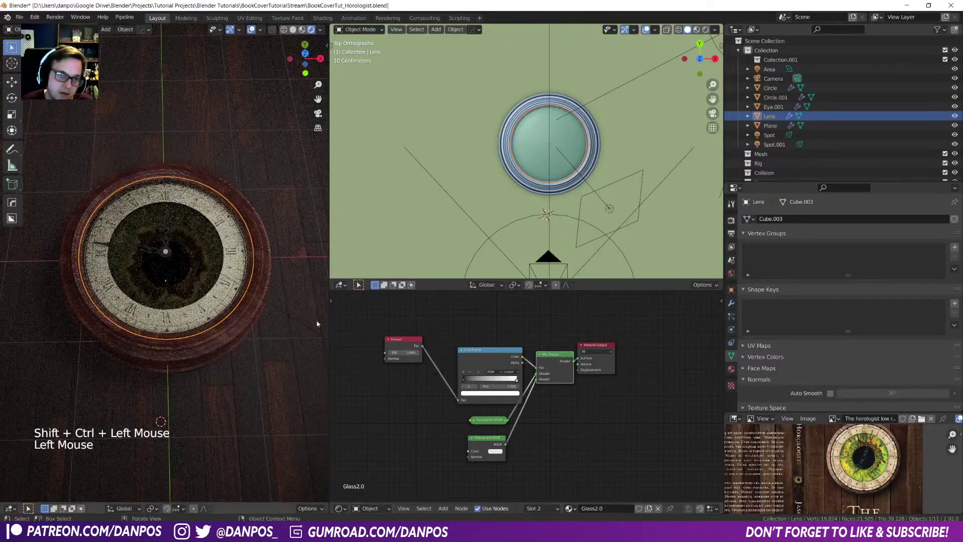
left_click_drag(407, 321, 460, 348)
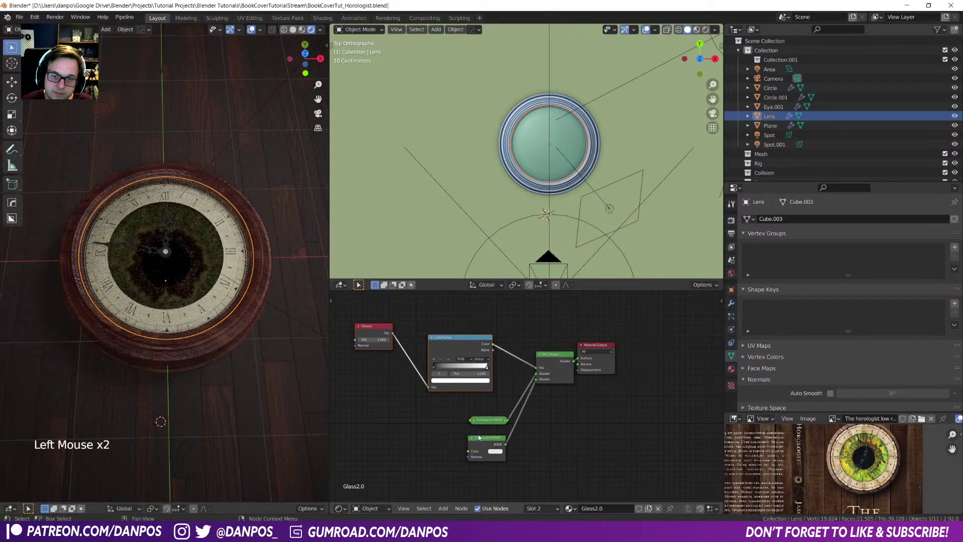
- Try a red colour on the Translucent BSDF and undo the change
left_click(492, 452)
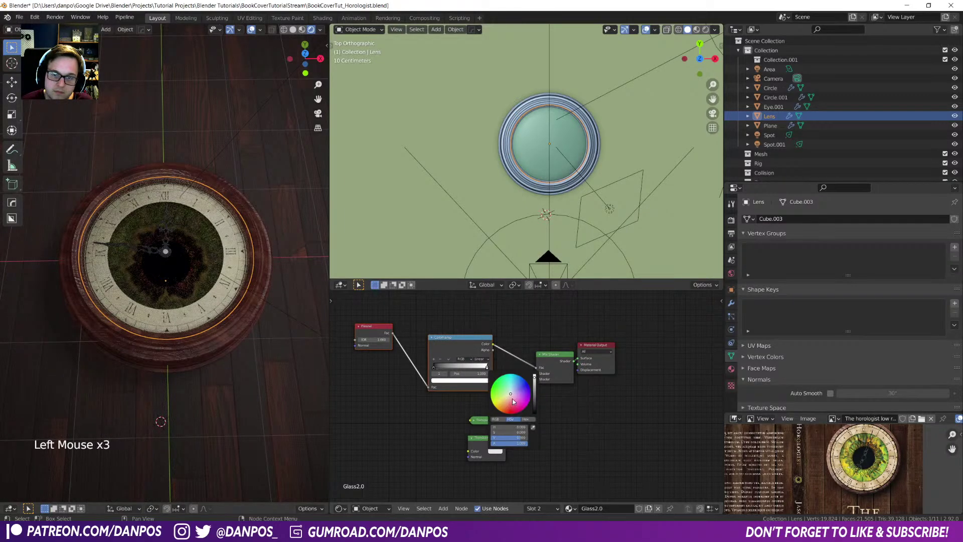
left_click_drag(512, 401, 510, 411)
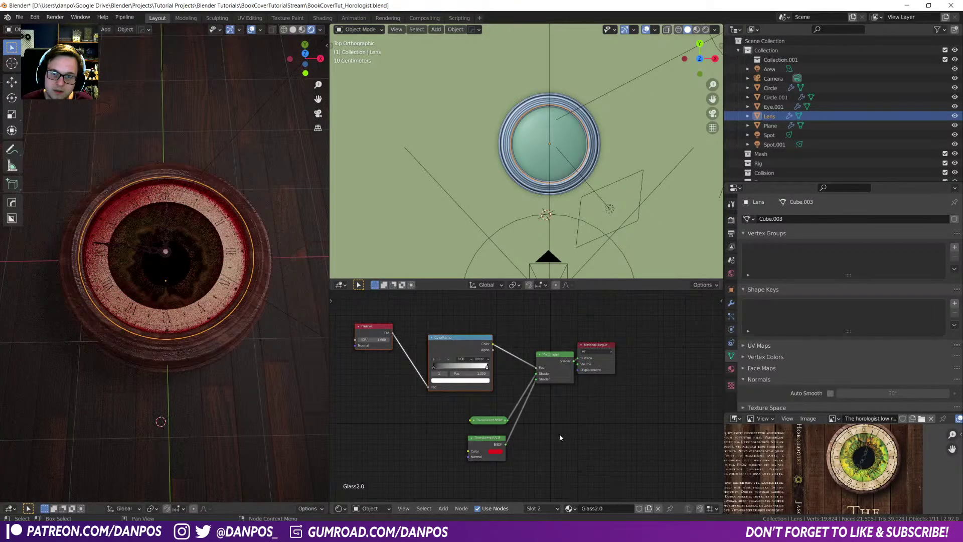
key("ctrl+z")
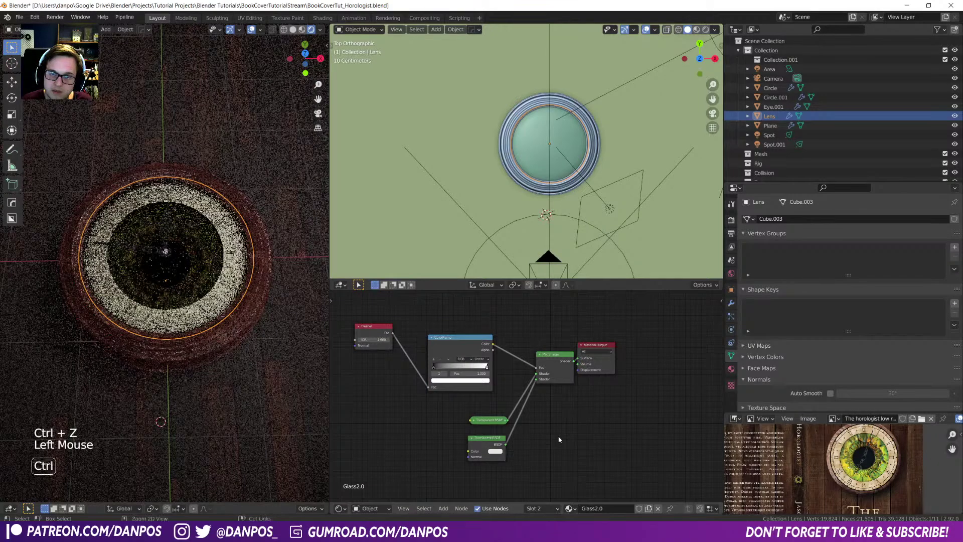
- Save the file and show the clock in Material Preview shading through the camera
key("ctrl+d")
key("ctrl+s")
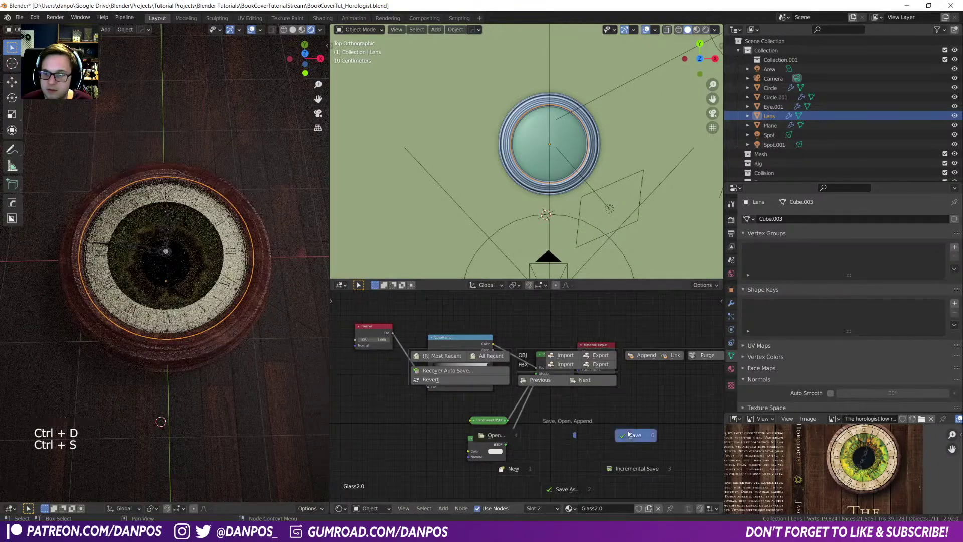
key("z")
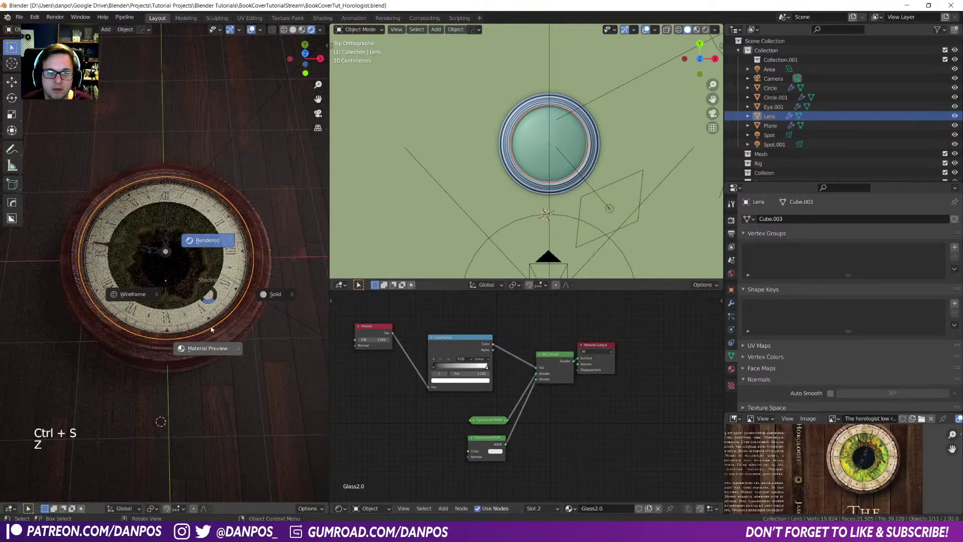
left_click(214, 342)
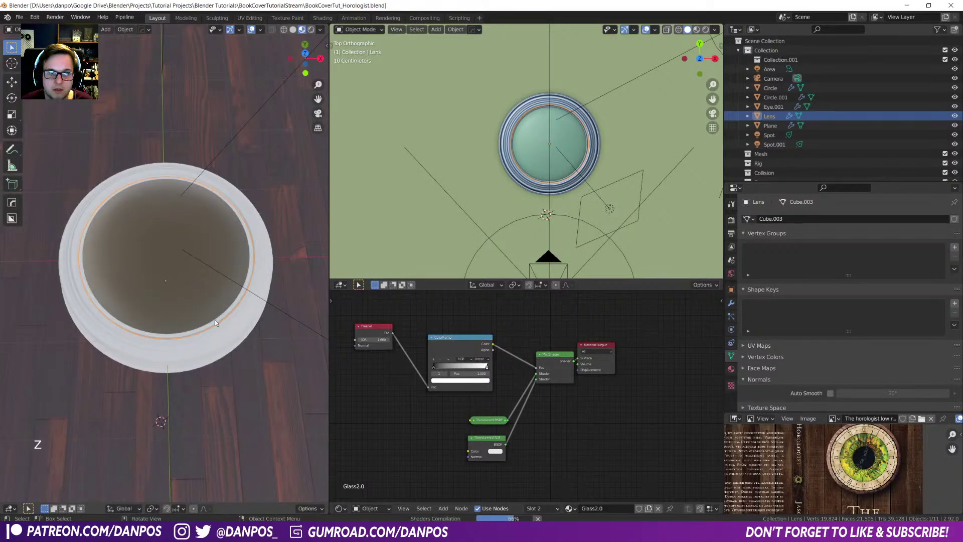
mouse_move(209, 308)
middle_mouse_down()
mouse_move(170, 266)
mouse_move(189, 299)
mouse_move(246, 323)
mouse_move(257, 363)
mouse_move(158, 299)
mouse_move(166, 250)
mouse_move(160, 296)
mouse_move(174, 306)
middle_mouse_up()
scroll(164, 263, "up", 3)
key("KP_0")
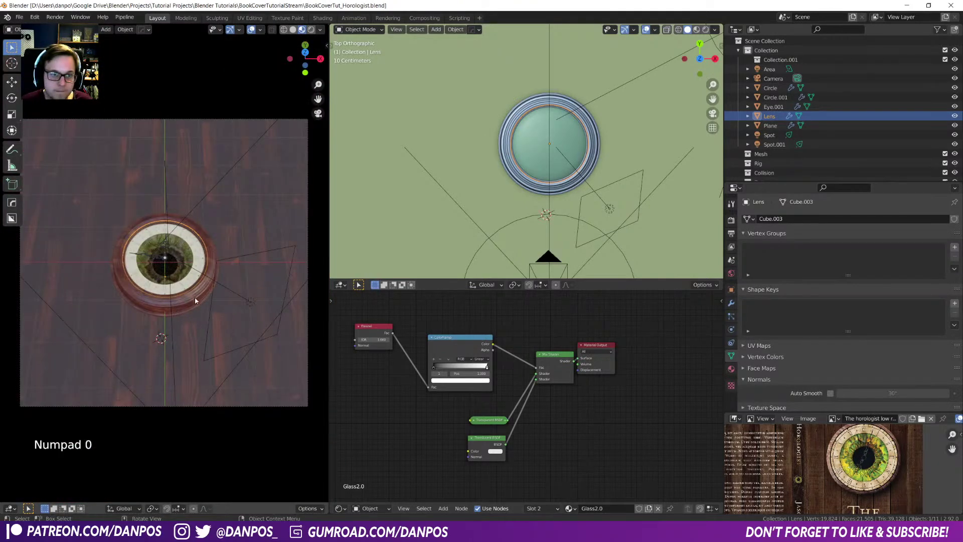
- Show the camera view in Rendered shading and save the file
key("z")
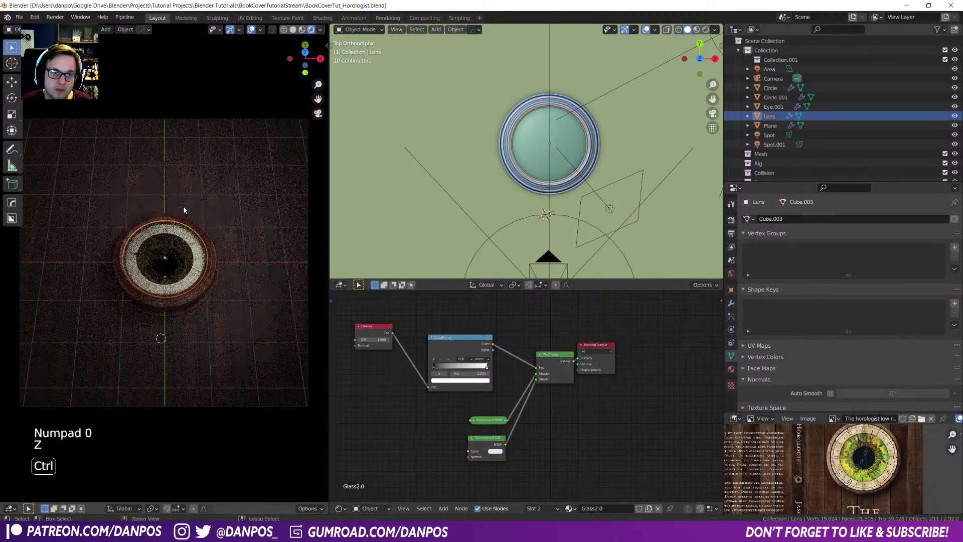
key("ctrl+s")
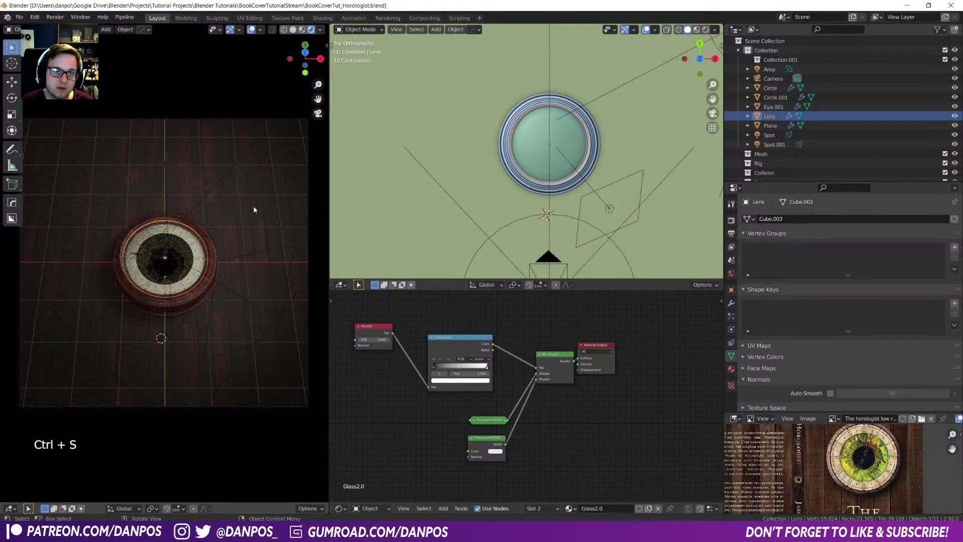
scroll(197, 255, "up", 8)
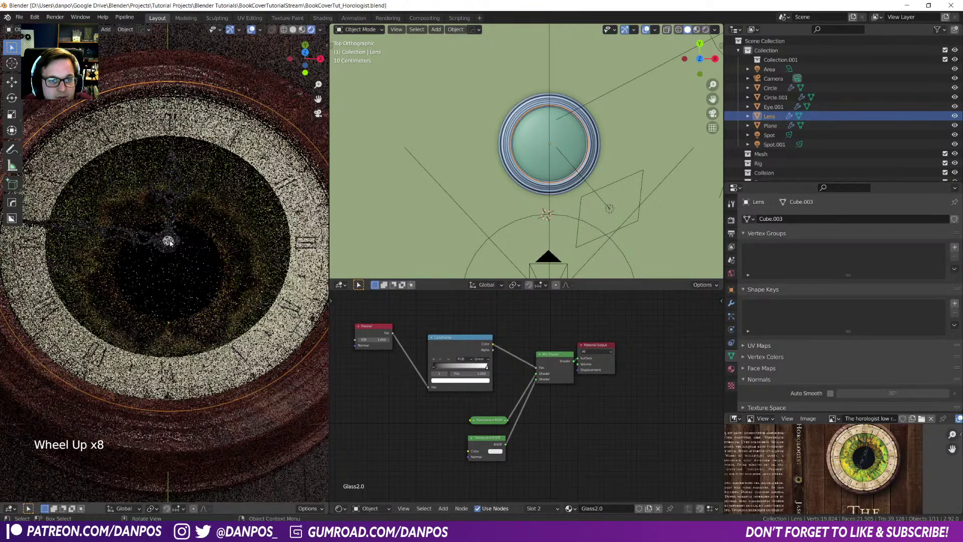
- Select the pin at the centre of the clock hands and frame its fully selected mesh for editing in Solid shading
left_click(170, 242)
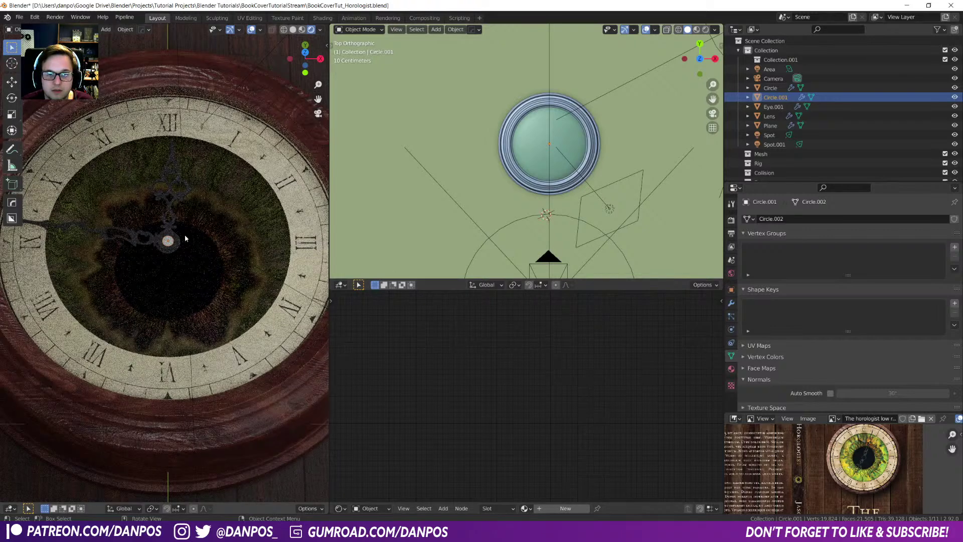
left_click(169, 242, "shift")
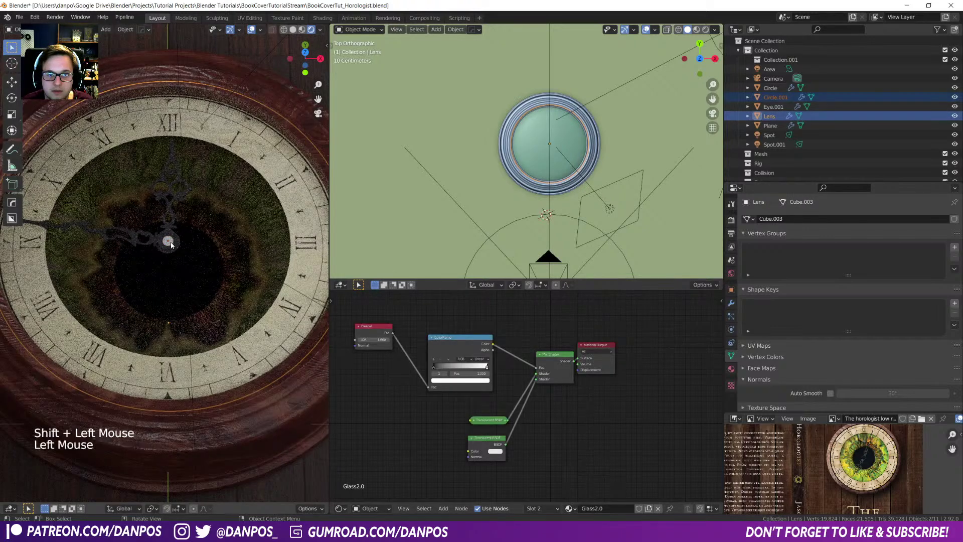
left_click(170, 242)
key("Tab")
key("a")
key("z")
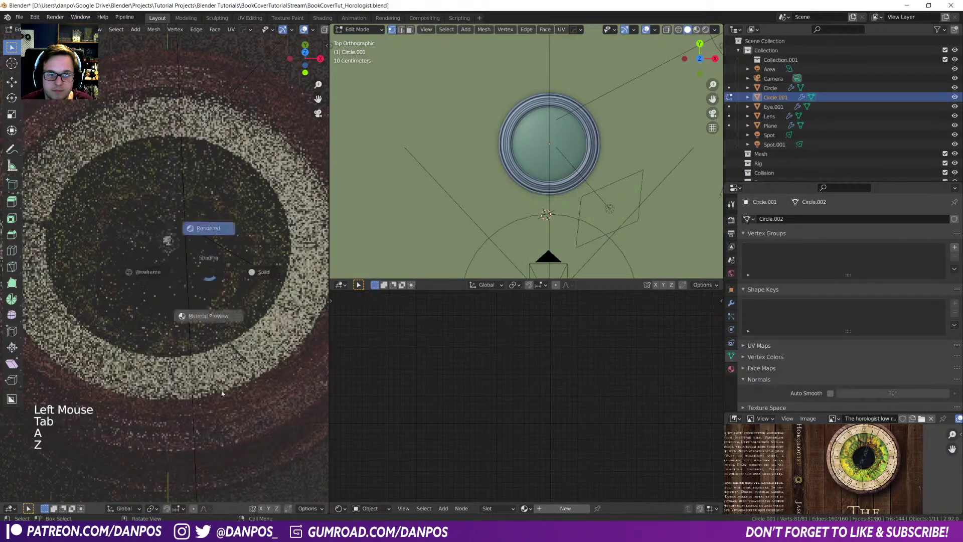
key("z")
key("KP_Decimal")
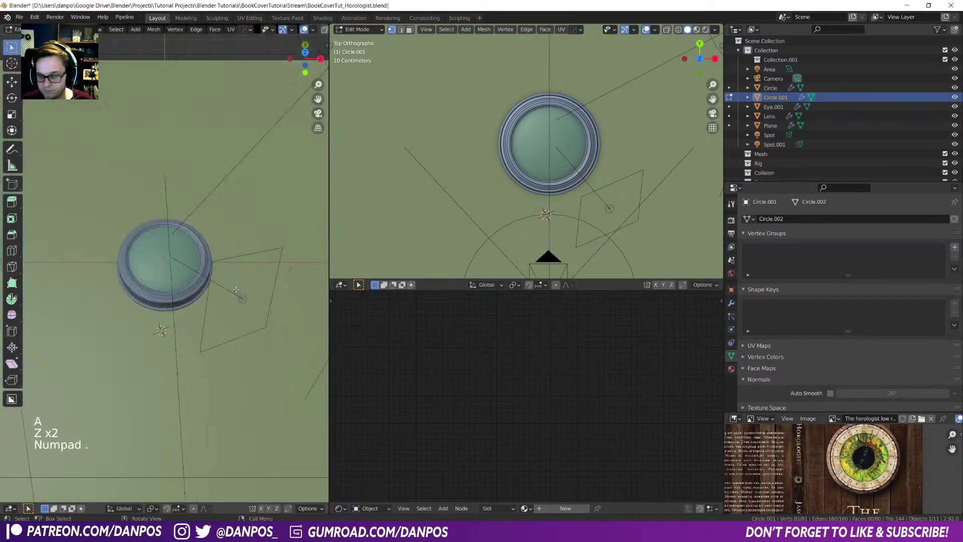
- Apply a Cylinder Projection to the pin's mesh and inspect its UVs in the UV Editor, replacing the Shader Editor
key("u")
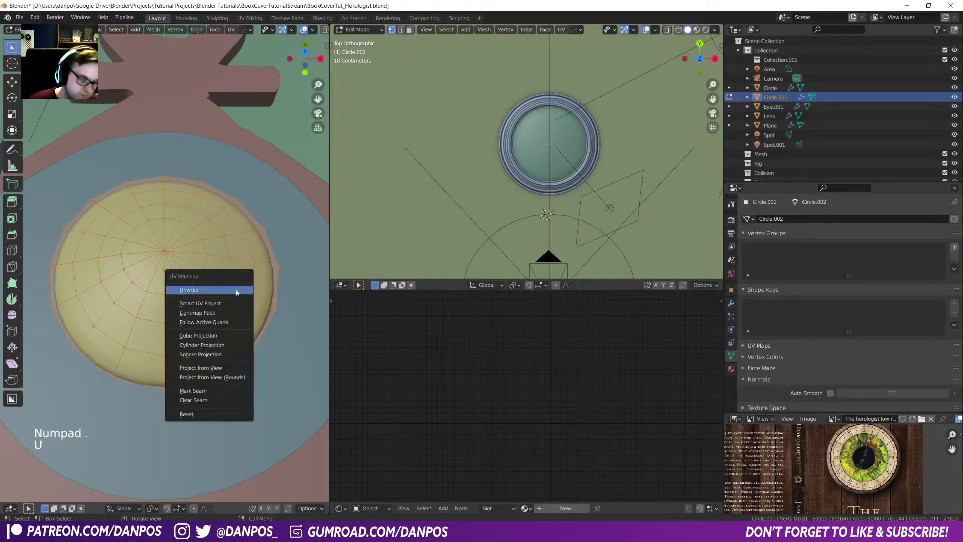
left_click(224, 344)
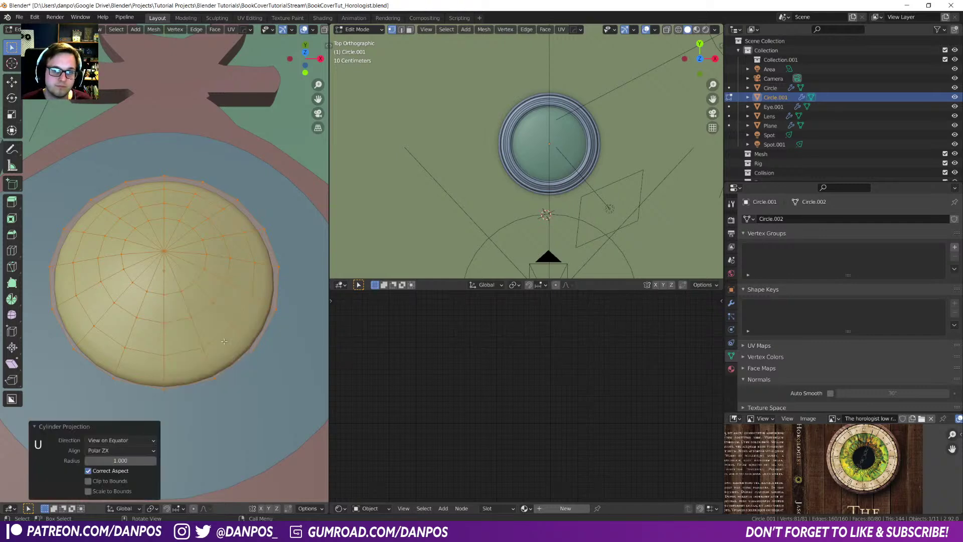
left_click(340, 508)
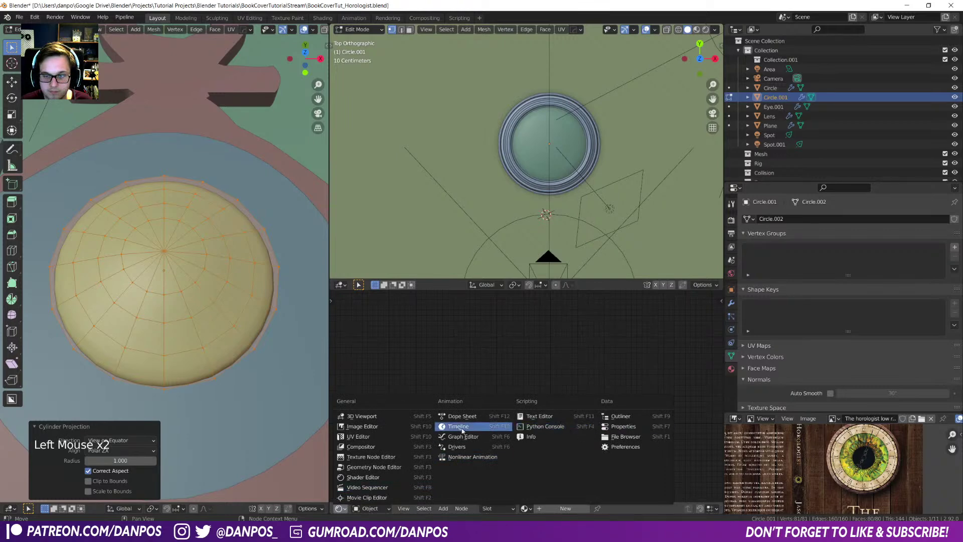
left_click(375, 436)
scroll(498, 418, "down", 4)
scroll(499, 418, "up", 4)
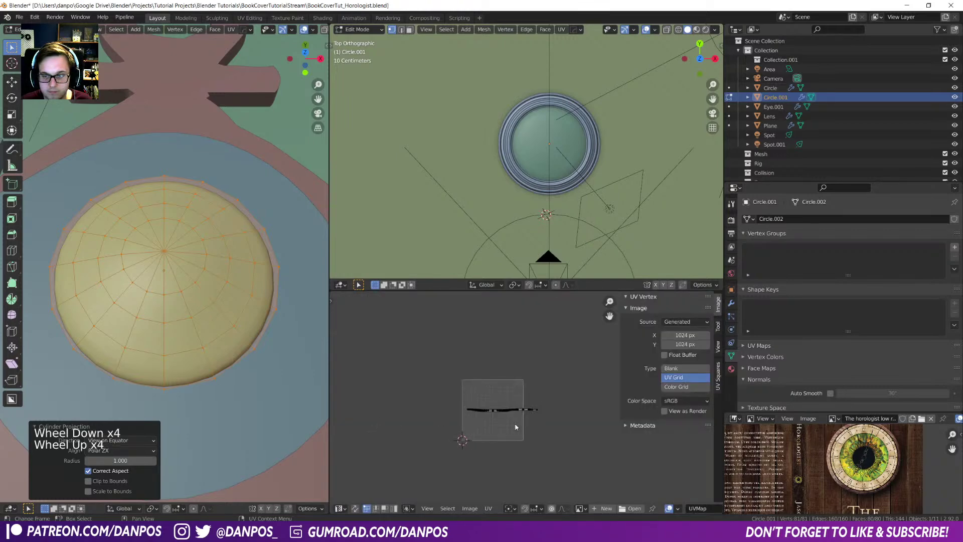
scroll(223, 355, "up", 2)
- Unwrap the pin's mesh again as a flat disc, scale its UVs down and move them beside the UV square
key("u")
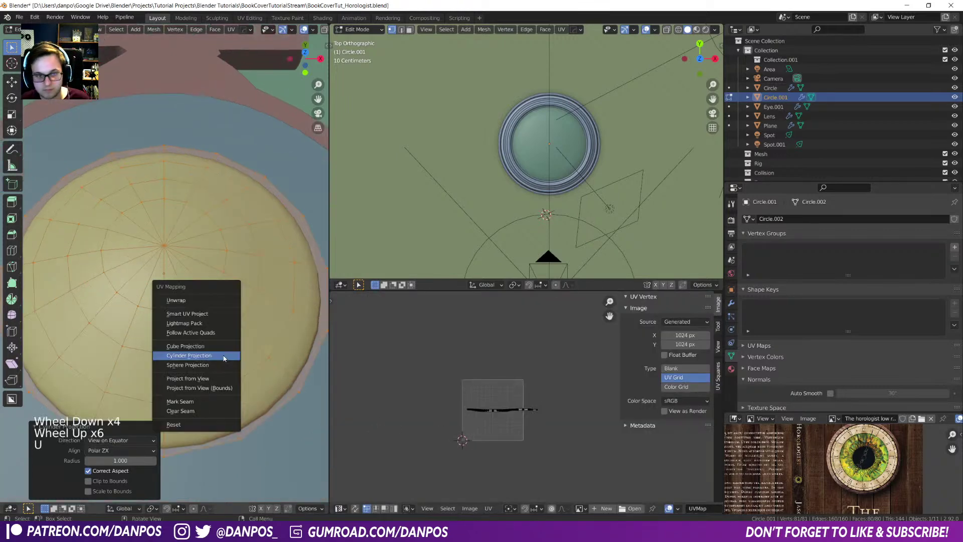
left_click(191, 313)
key("a")
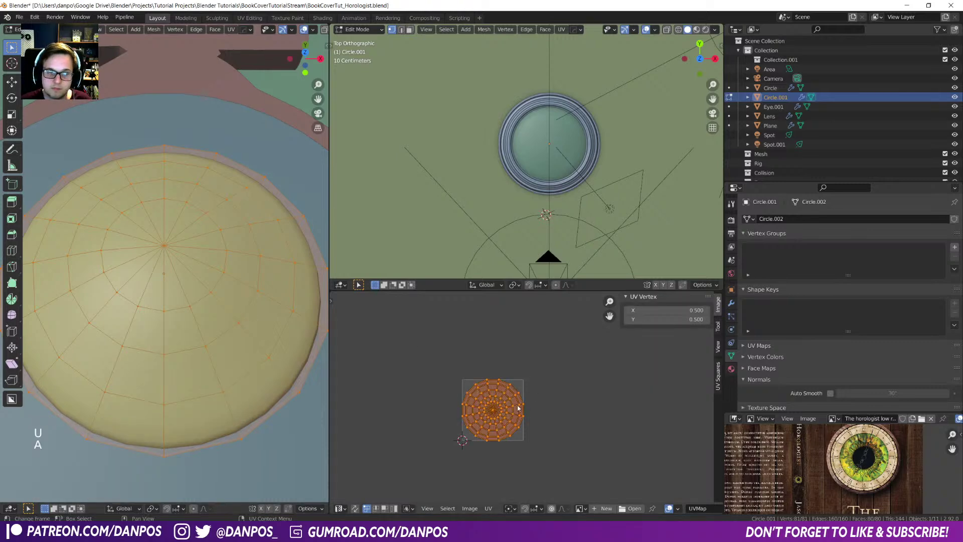
key("s")
scroll(249, 345, "down", 2)
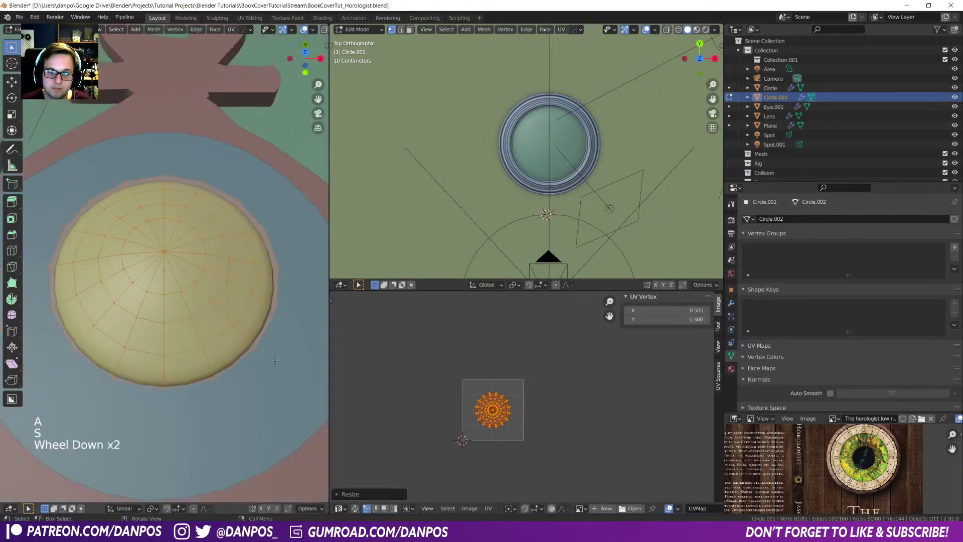
key("g")
key("Tab")
- Hide the Lens object to expose the clock hands
key("a")
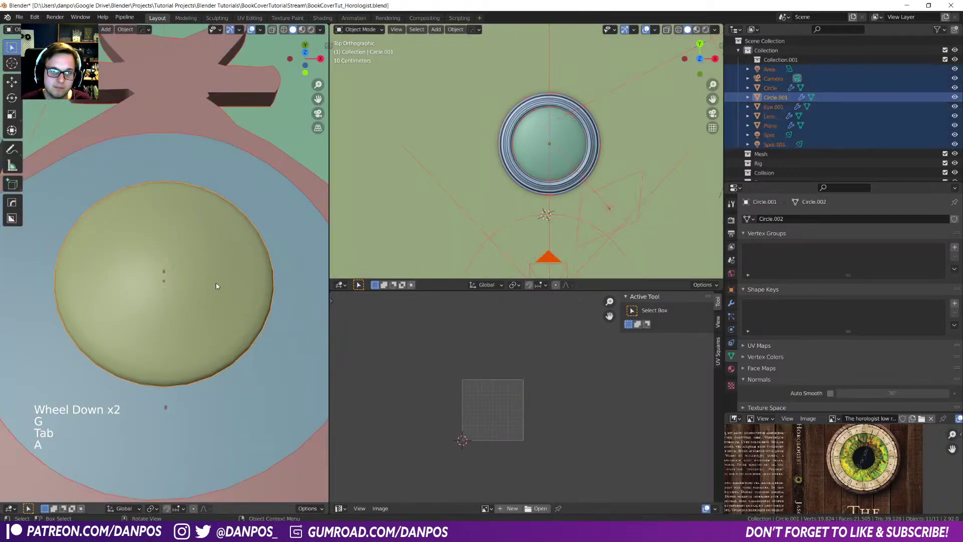
scroll(217, 284, "down", 9)
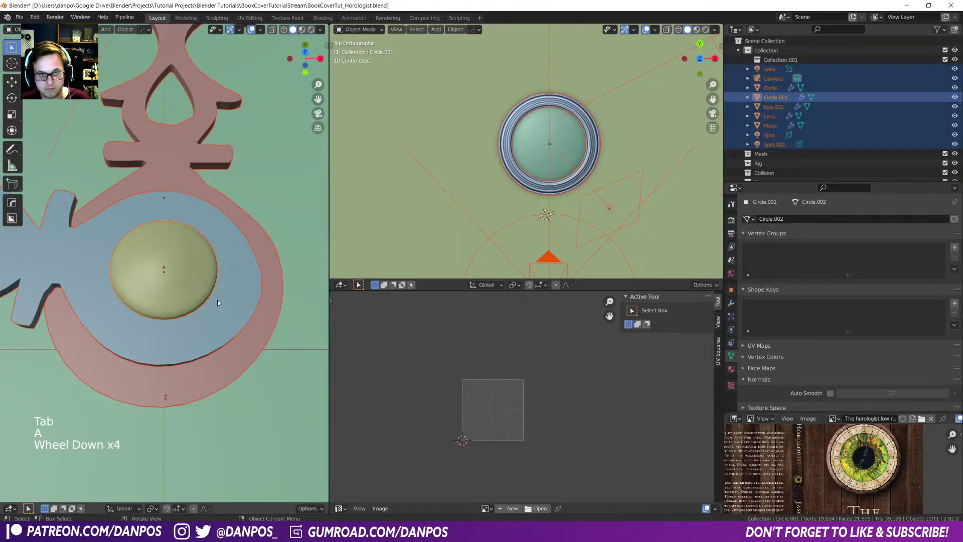
key("Tab")
key("Tab")
scroll(201, 309, "down", 11)
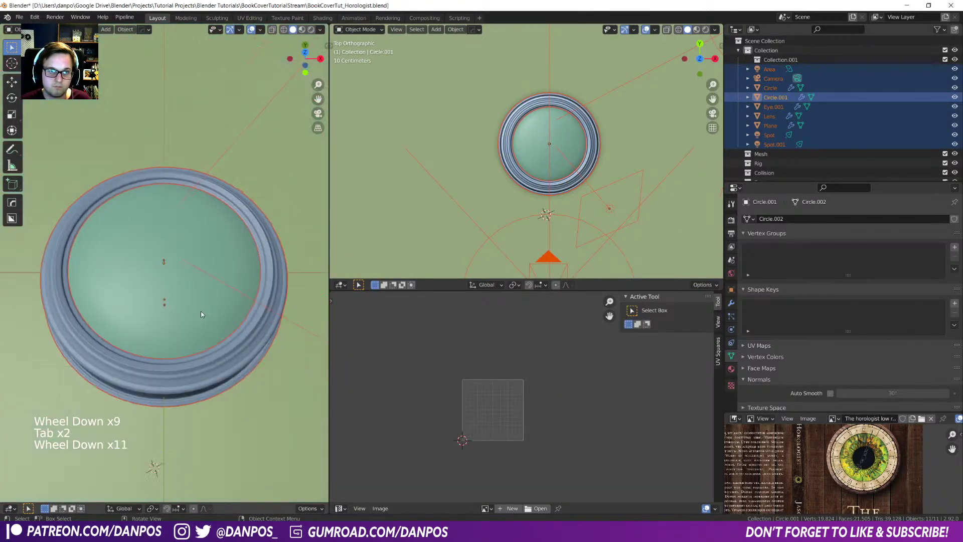
left_click(245, 351)
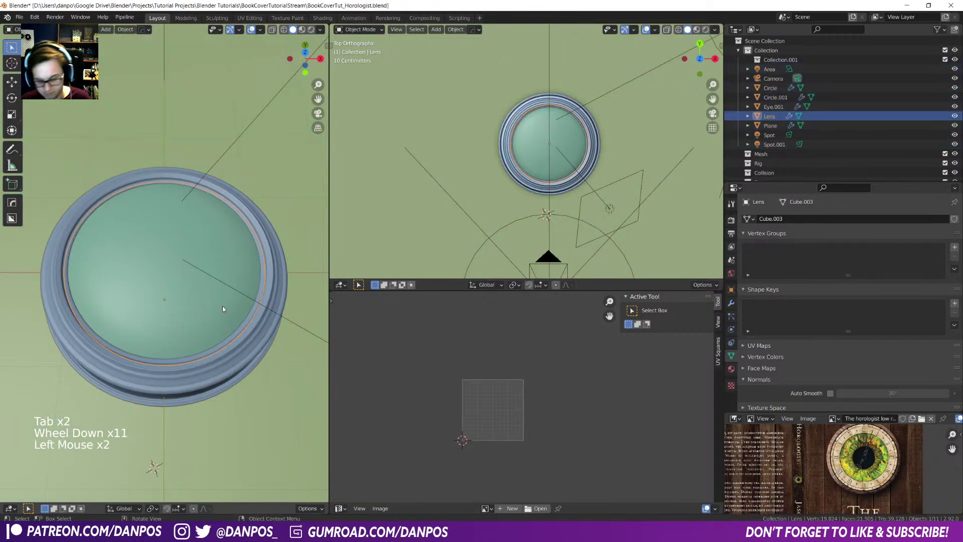
key("h")
- Select both clock hands and the centre pin and open them together in Edit Mode
left_click(154, 260)
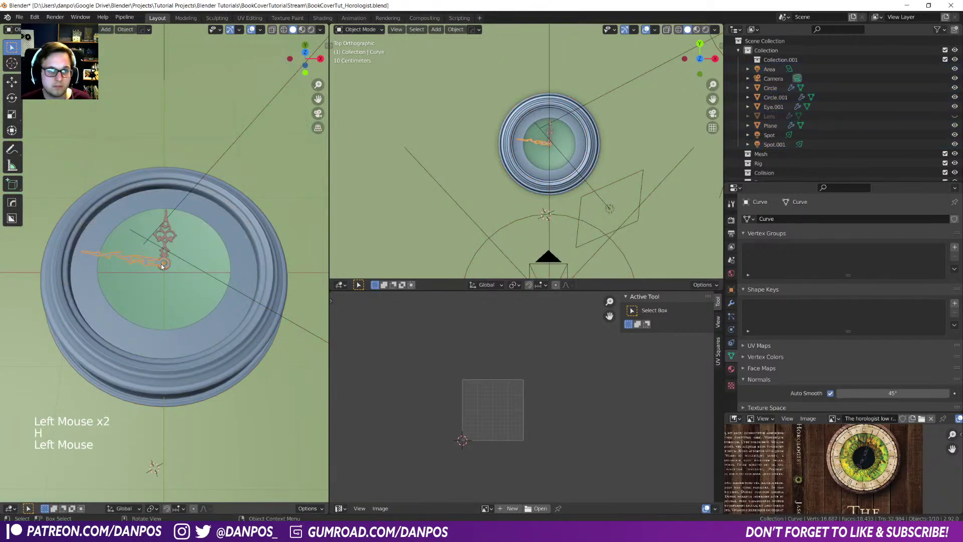
scroll(156, 258, "up", 4)
left_click(165, 249, "shift")
key("Tab")
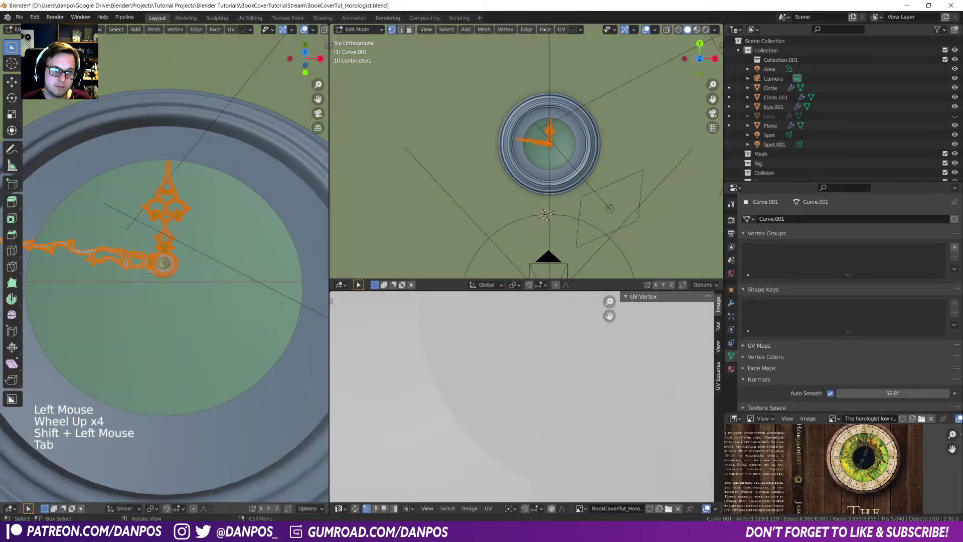
key("Tab")
left_click(166, 264, "shift")
key("Tab")
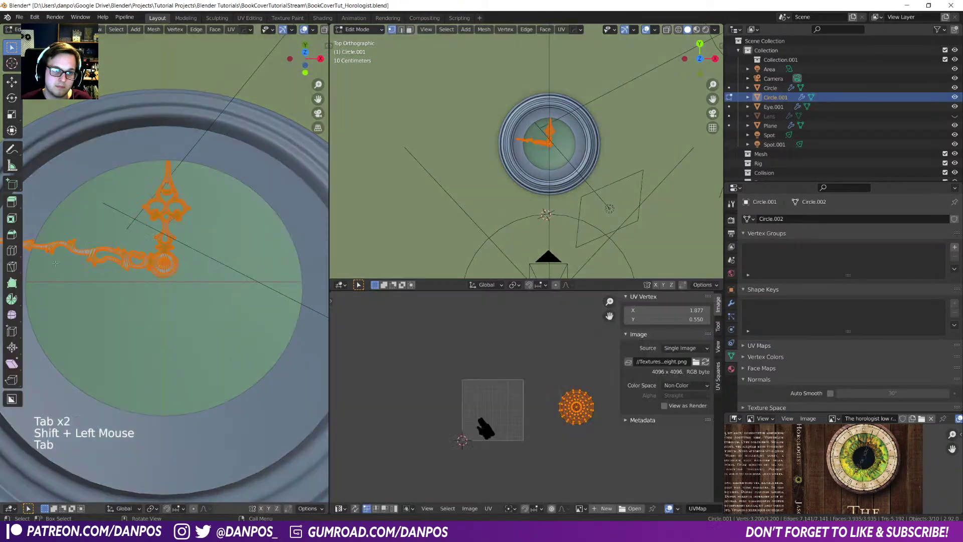
- Scale down the pin's UV island and move it onto the area of the hands' UV islands
left_click(627, 463)
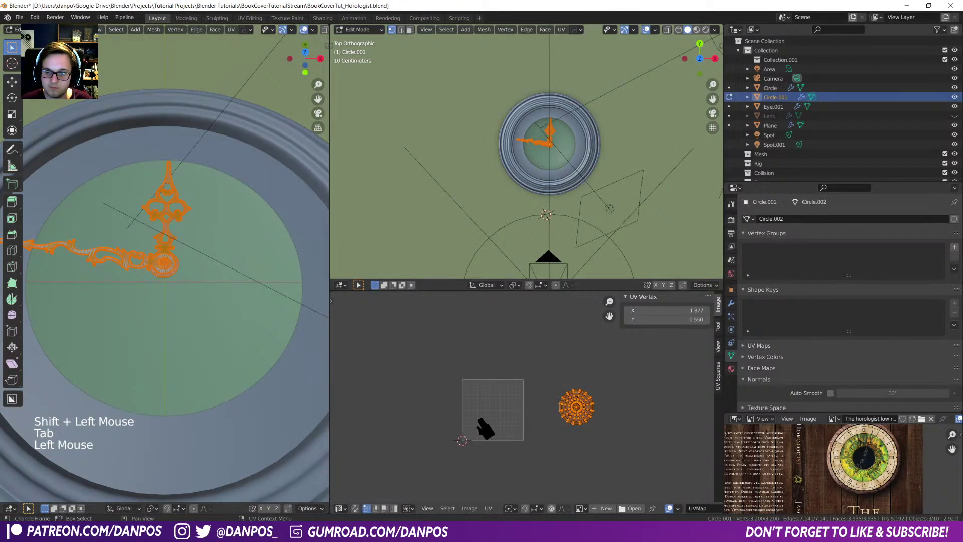
key("s")
left_click(575, 438)
middle_click_drag(576, 438, 597, 404, "shift")
key("g")
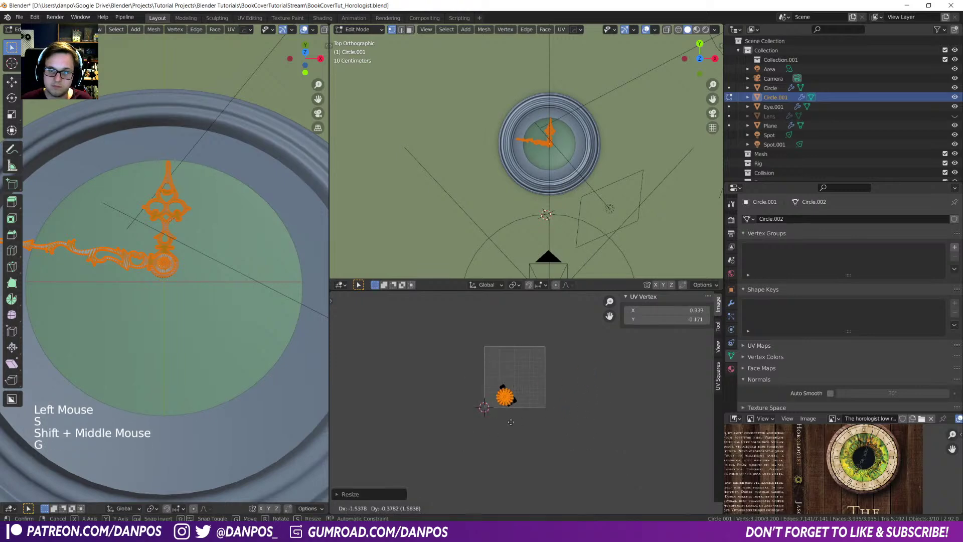
scroll(511, 441, "up", 9)
middle_click_drag(521, 401, 584, 373, "shift")
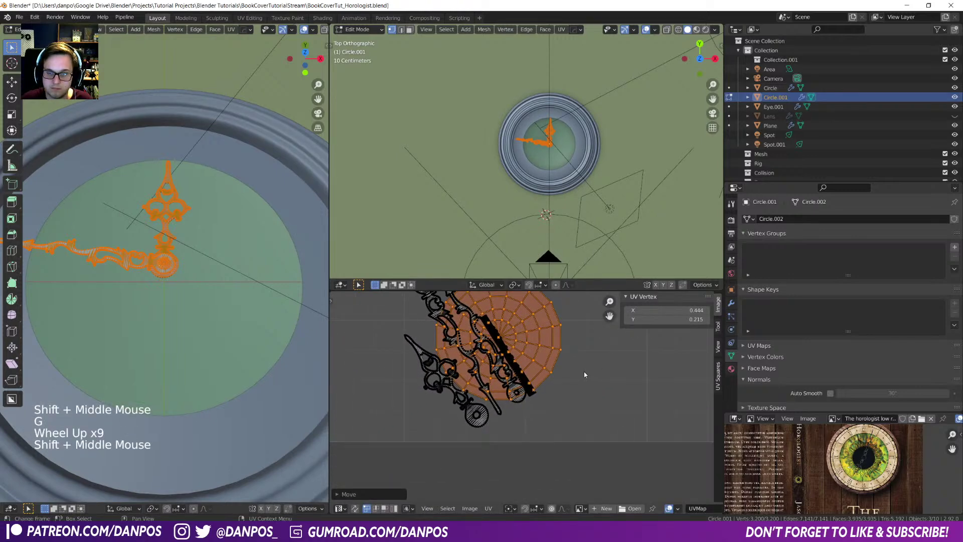
- Shrink the pin's UV island further, position it near the hands' UV islands and leave Edit Mode
key("s")
left_click(519, 384)
scroll(519, 384, "up", 5)
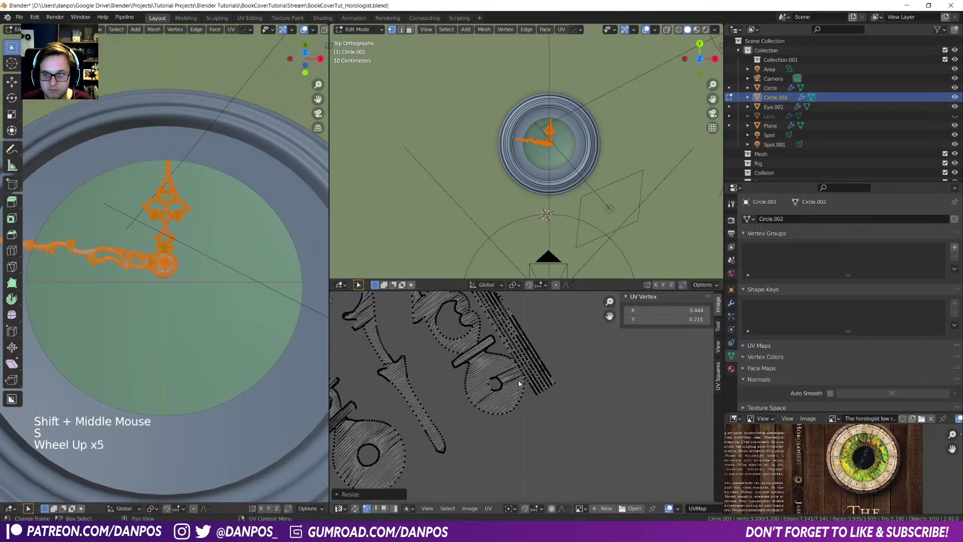
key("g")
left_click(536, 492)
key("s")
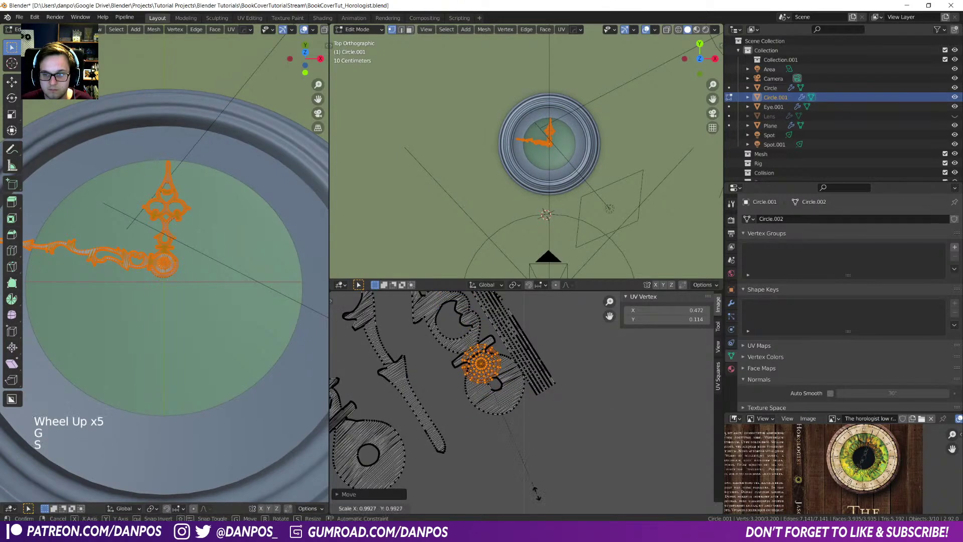
left_click(495, 422)
key("Tab")
- Frame the whole clock and show it in Rendered shading
scroll(176, 331, "down", 1)
scroll(175, 331, "down", 3)
key("z")
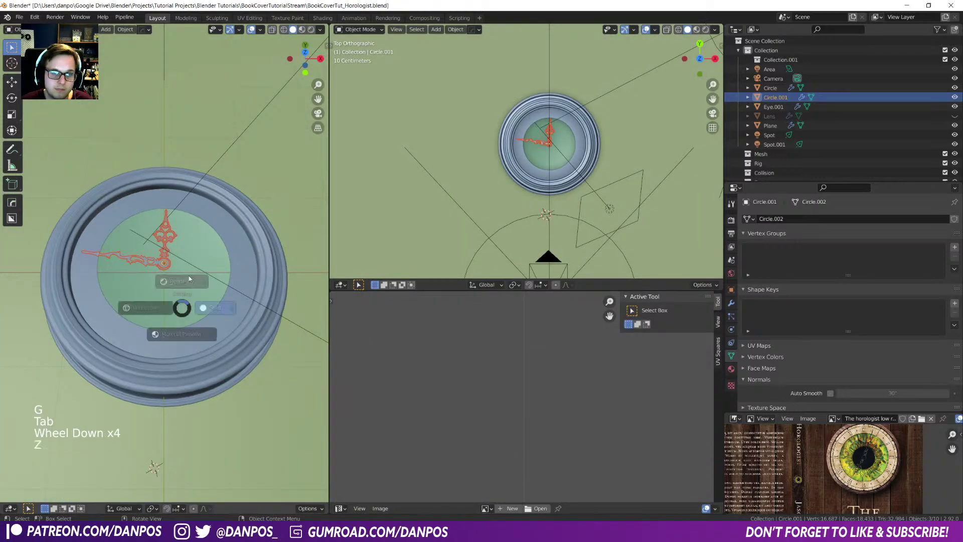
left_click(198, 236)
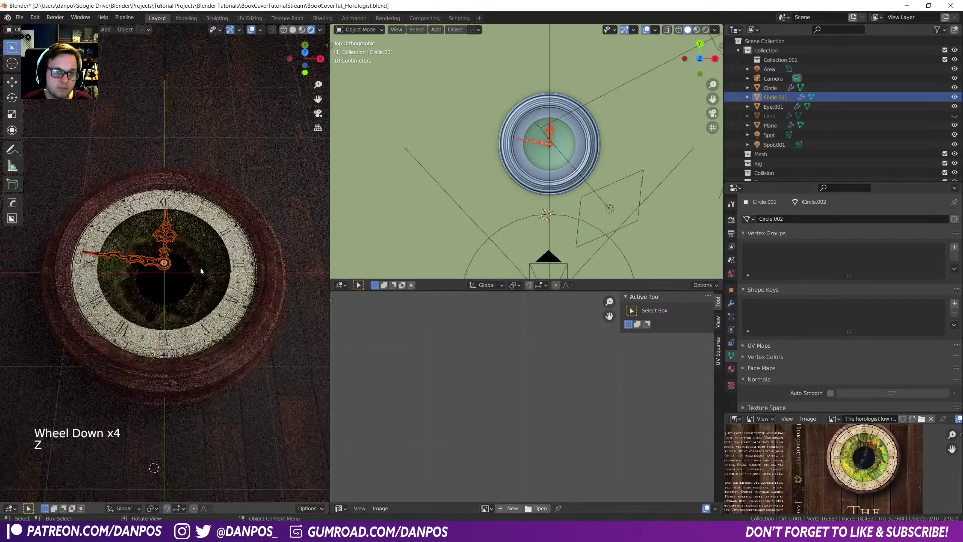
- Link the material of the clock body to the selected clock hands and centre pin
scroll(199, 275, "up", 7)
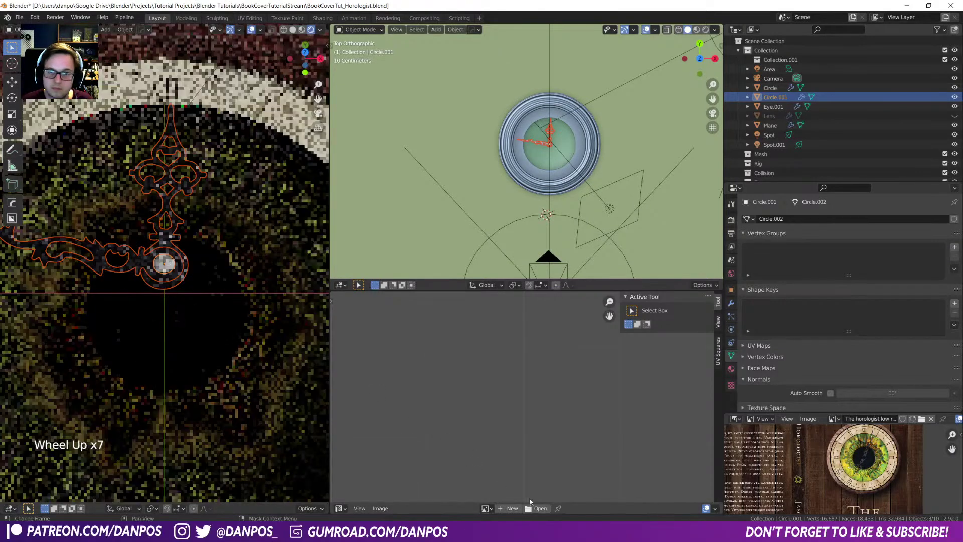
left_click(236, 63, "shift")
key("ctrl+l")
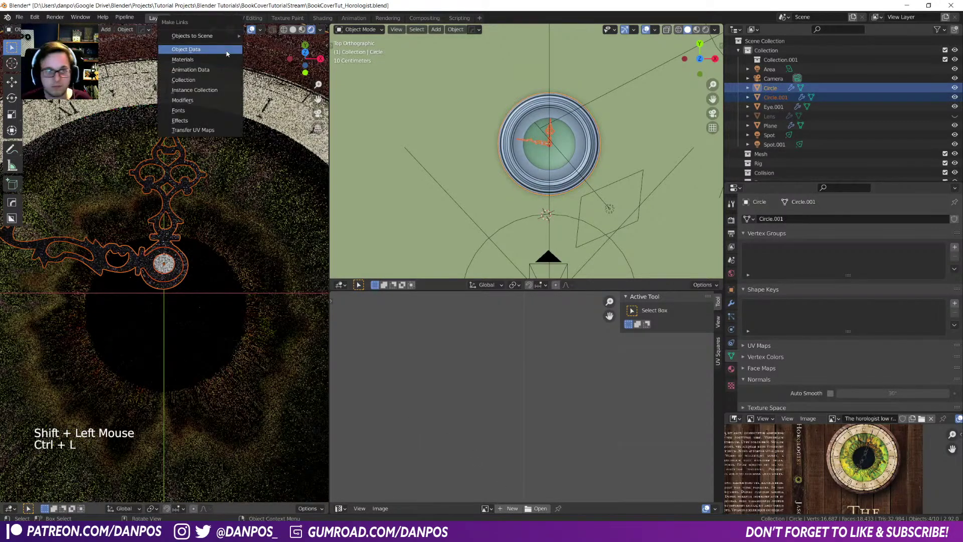
left_click(201, 59)
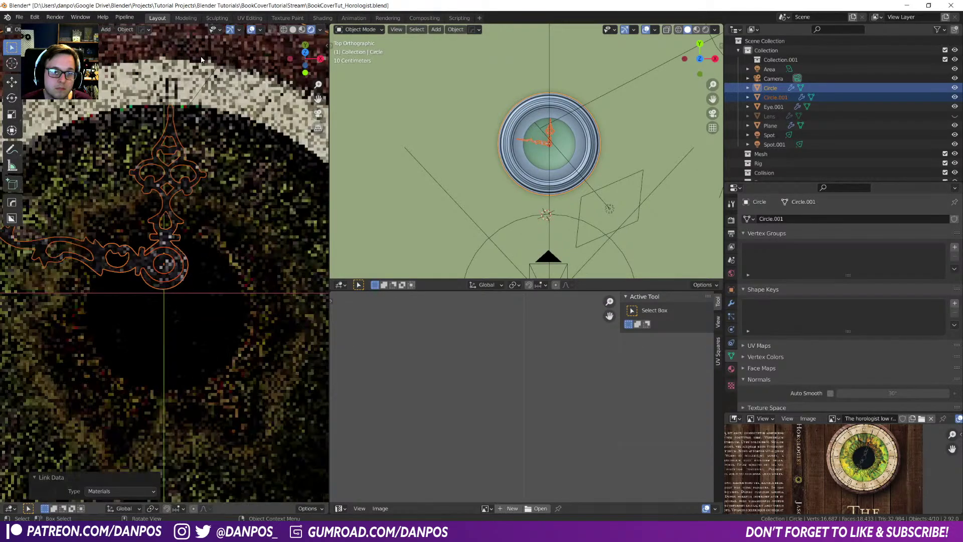
- Return to the camera view showing the whole frame and save the file
scroll(216, 347, "down", 12)
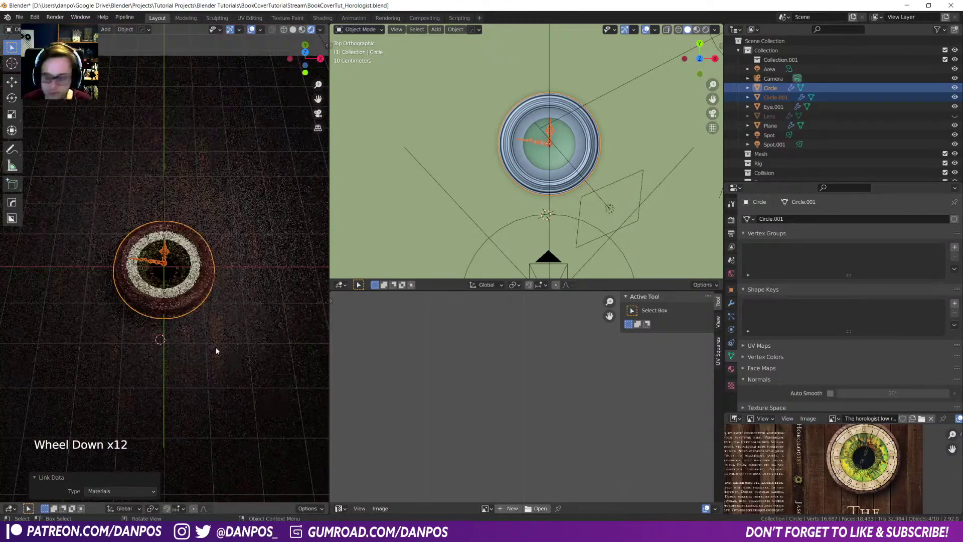
key("KP_0")
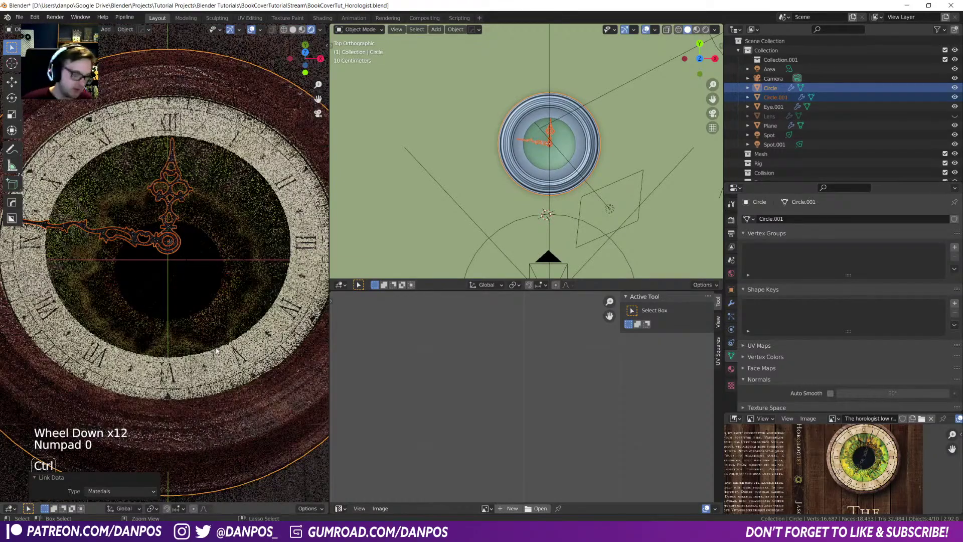
key("ctrl+s")
scroll(225, 333, "down", 9)
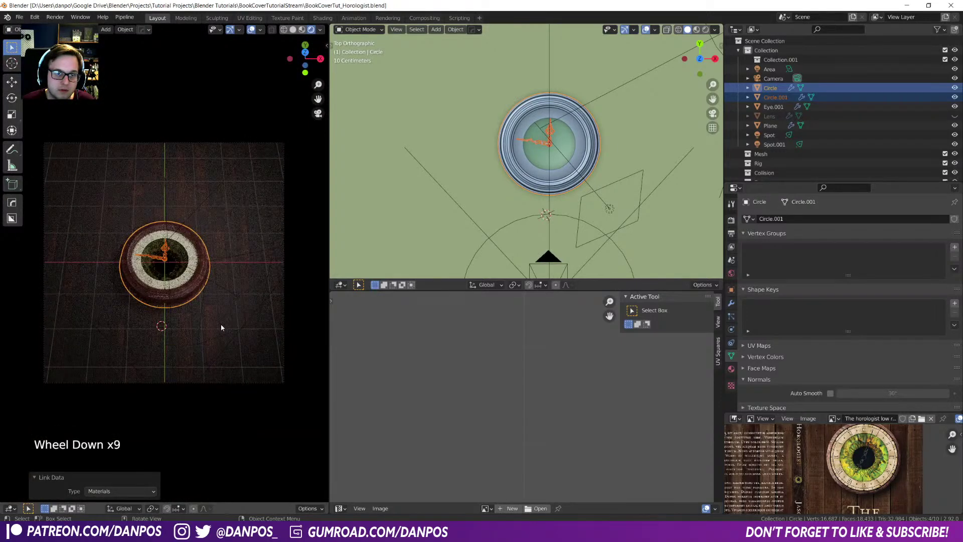
- Raise the plank backdrop plane by 0.00095 m along the Z axis
left_click(221, 326)
middle_click_drag(470, 232, 473, 137)
key("g")
key("z")
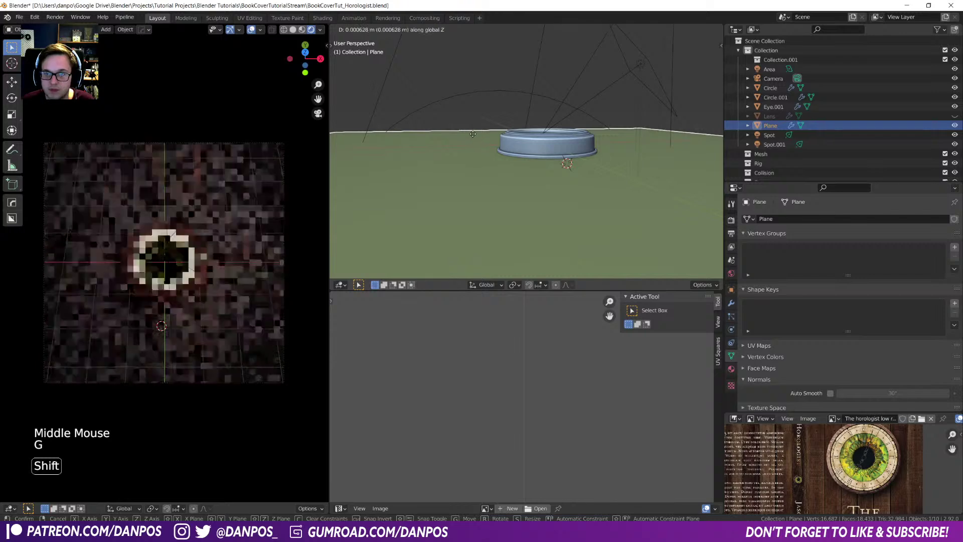
left_click(474, 132, "shift")
- Switch the render engine to Eevee and enable Ambient Occlusion and Bloom
left_click(731, 219)
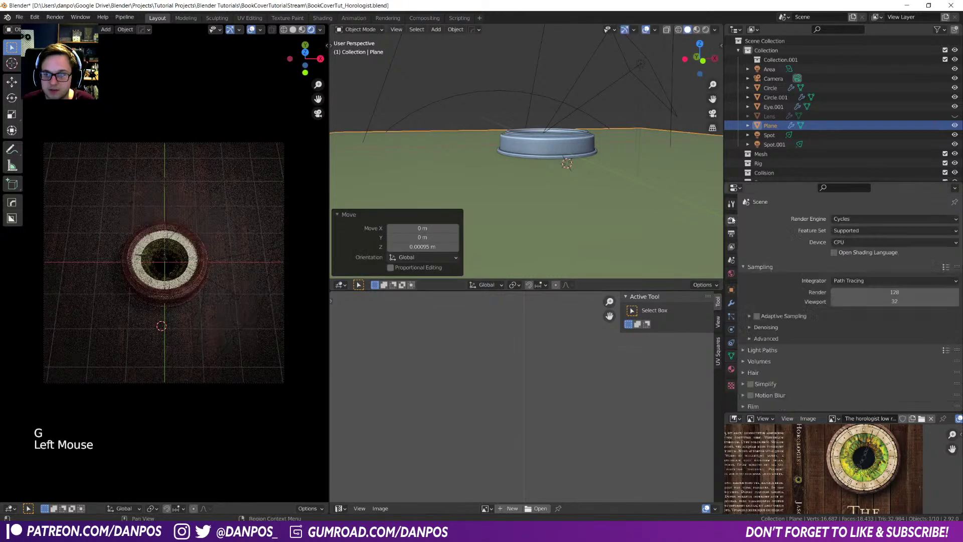
left_click(871, 219)
left_click(860, 232)
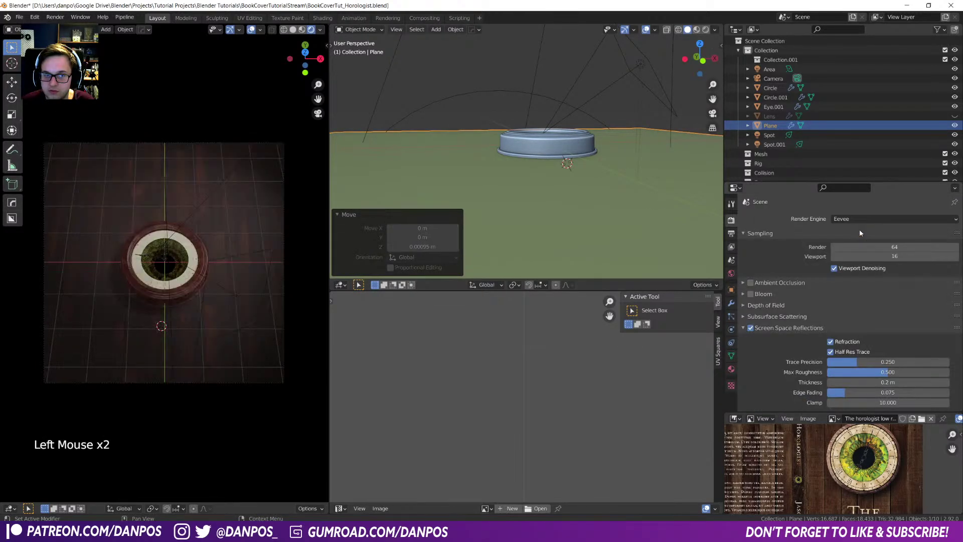
left_click(750, 294)
left_click(743, 295)
left_click(786, 283)
left_click(888, 296)
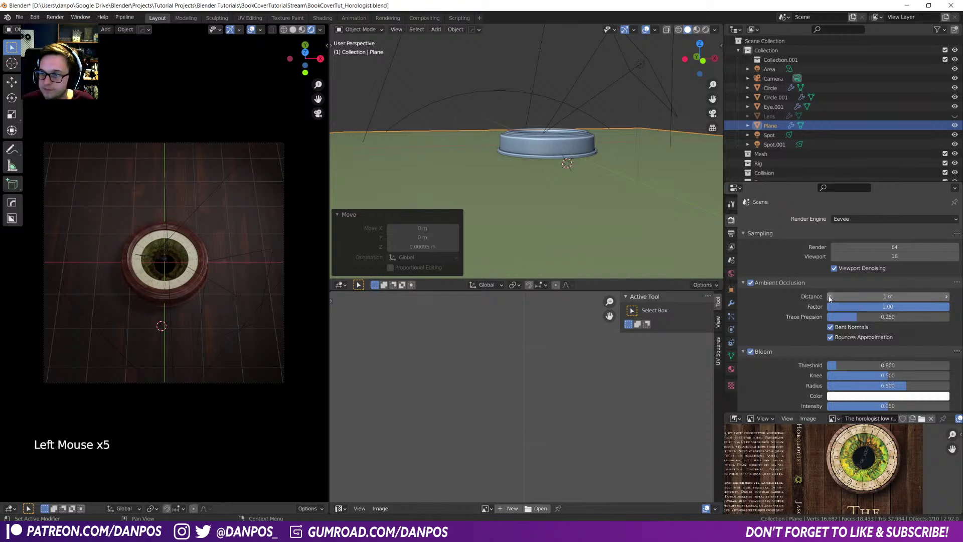
- Examine the remaining Eevee render settings, from Depth of Field and Subsurface Scattering through to Color Management
key("shift")
scroll(840, 366, "down", 13)
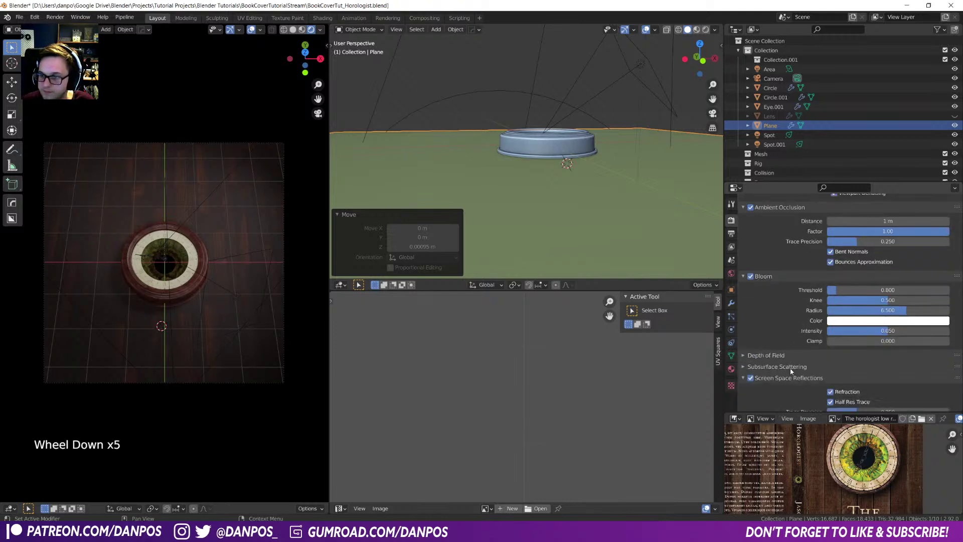
left_click(745, 235)
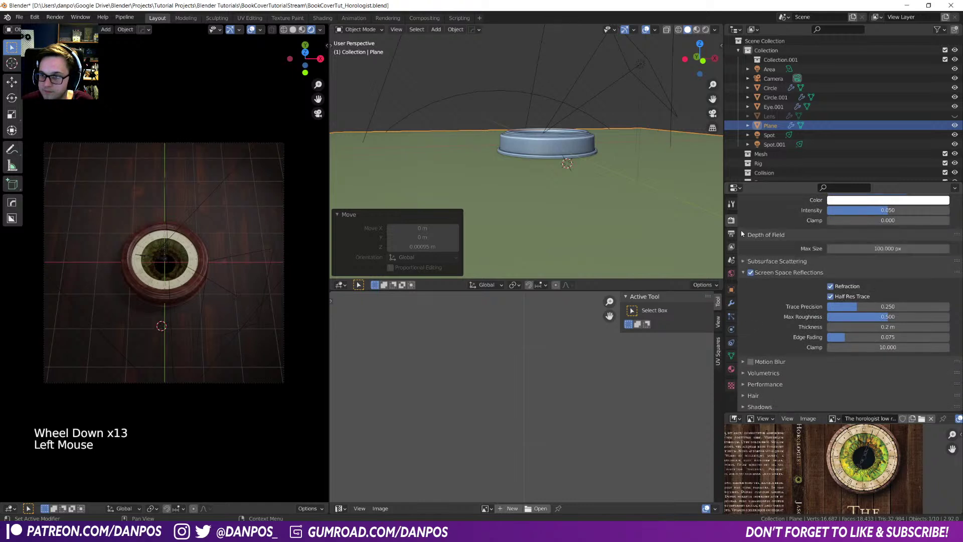
left_click(744, 263)
left_click(744, 262)
scroll(749, 291, "down", 4)
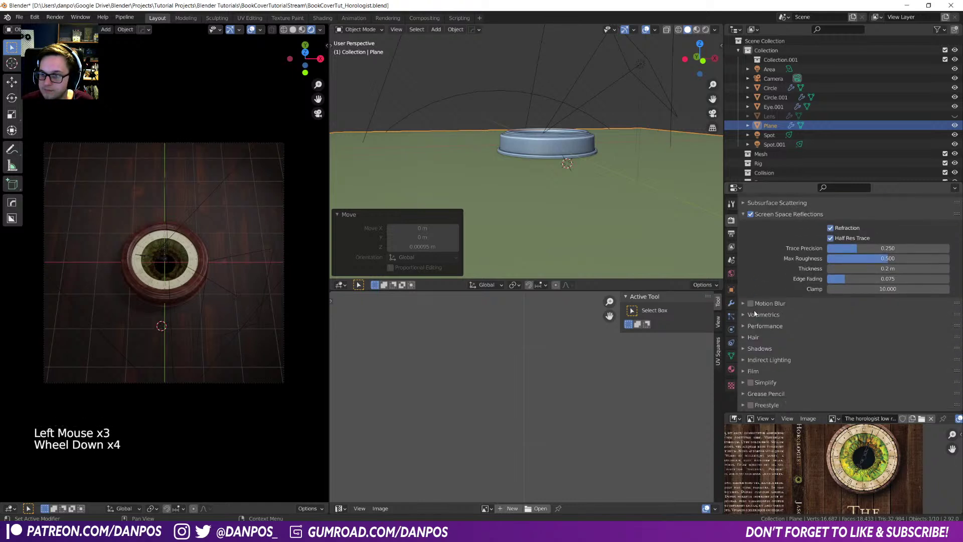
scroll(763, 354, "down", 4)
scroll(763, 354, "down", 3)
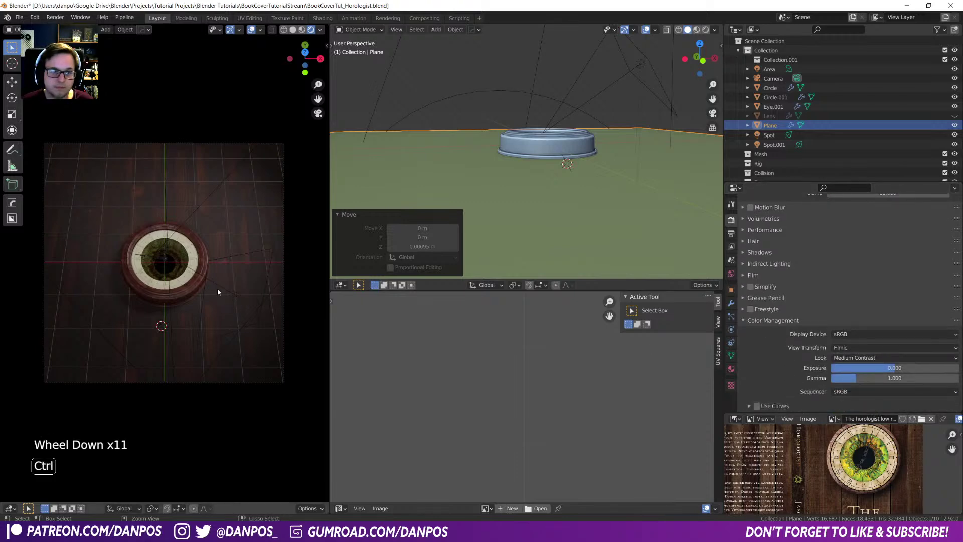
scroll(851, 318, "up", 16)
scroll(851, 318, "up", 15)
- Switch the render engine to Cycles with GPU Compute as the device
double_click(852, 241)
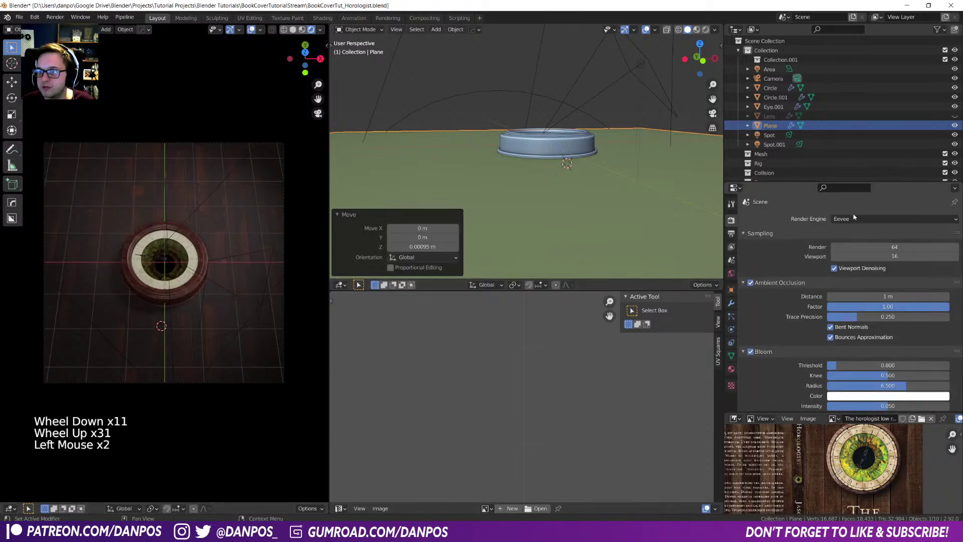
left_click(855, 219)
left_click(855, 249)
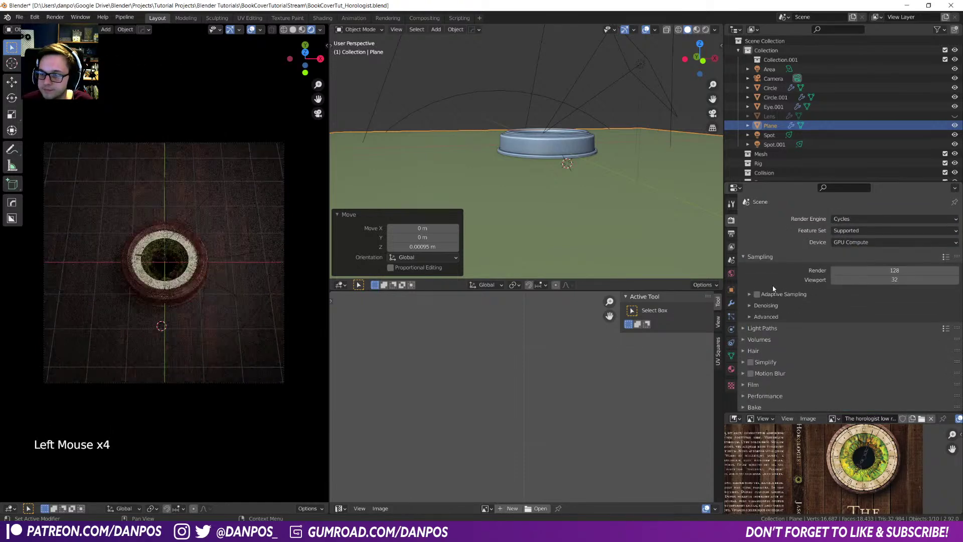
- Enable automatic viewport denoising with a start sample of 32 and check the clock close up
left_click(749, 305)
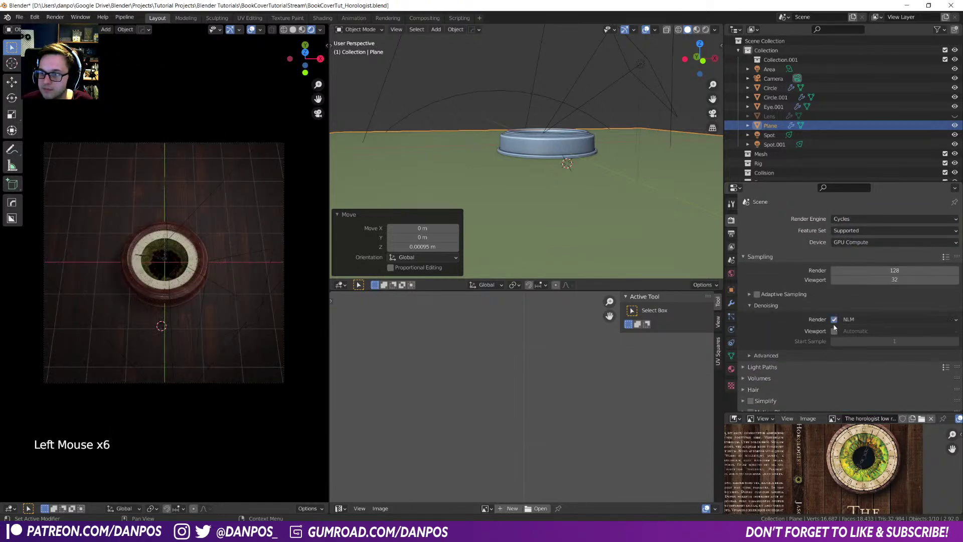
left_click(834, 330)
left_click(862, 340)
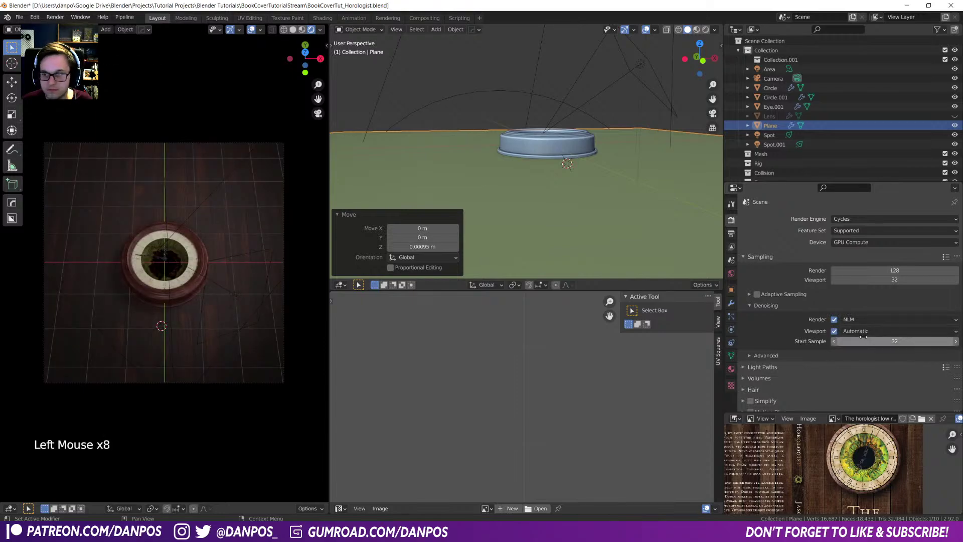
key("Return")
scroll(181, 281, "up", 5)
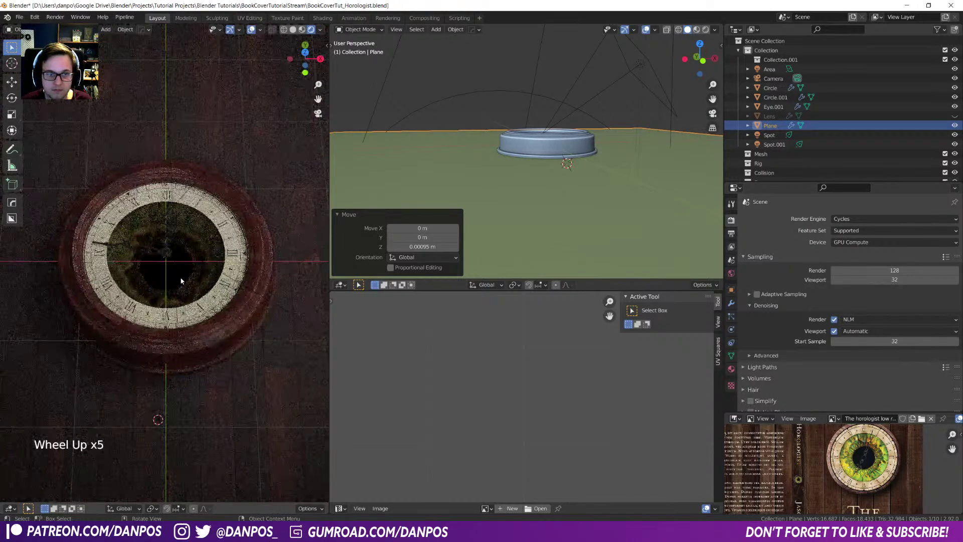
scroll(186, 291, "down", 5)
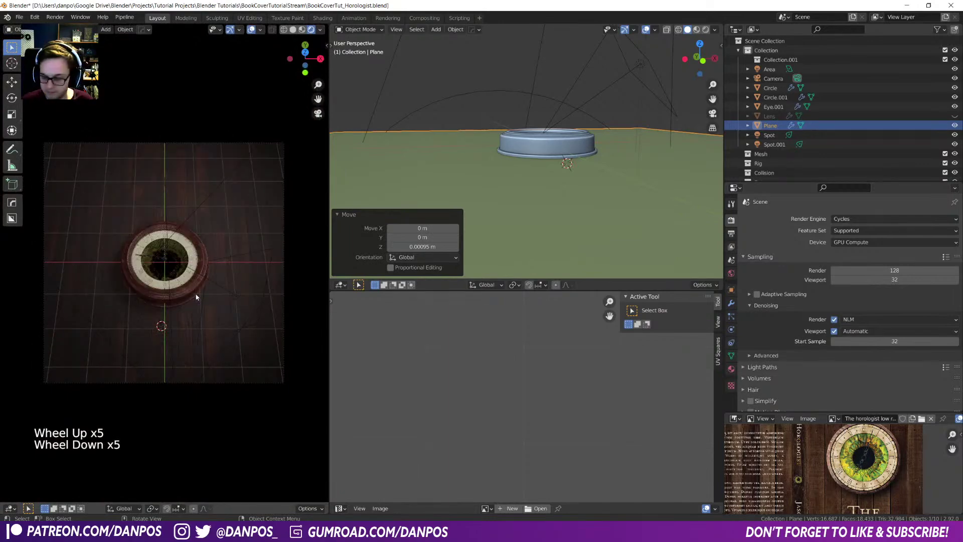
- Move the camera closer to the clock with walk navigation so the clock fills more of the frame
key("KP_0")
key("KP_0")
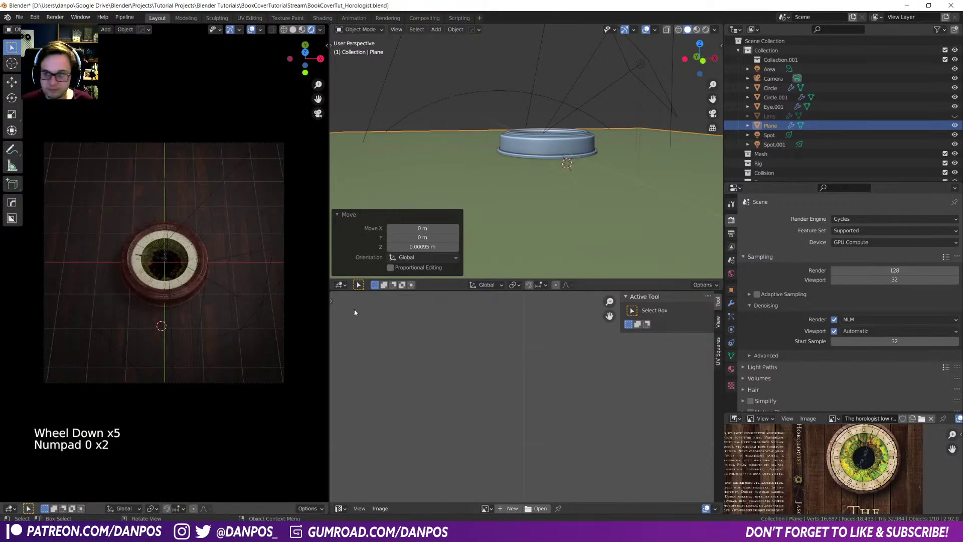
scroll(215, 297, "down", 2)
scroll(522, 171, "down", 7)
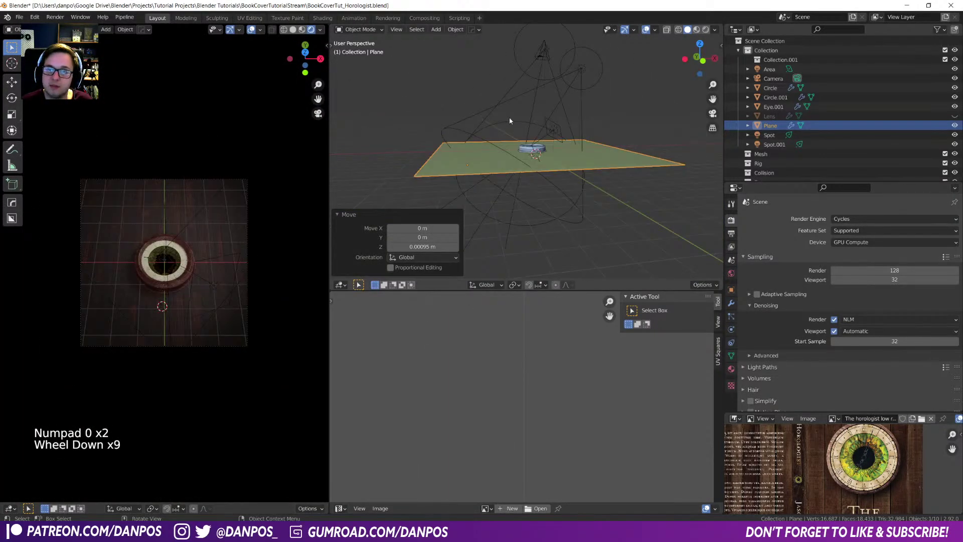
left_click(545, 58)
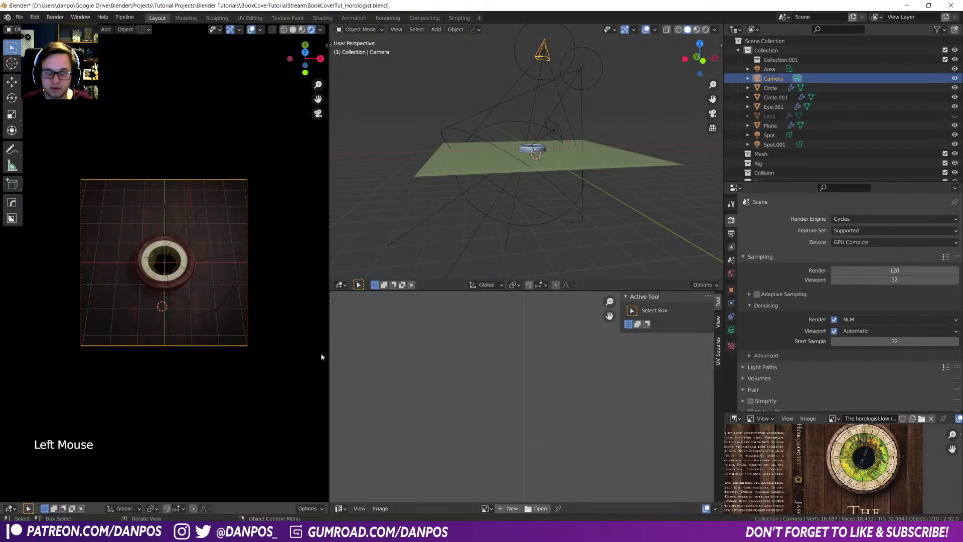
key("shift+grave")
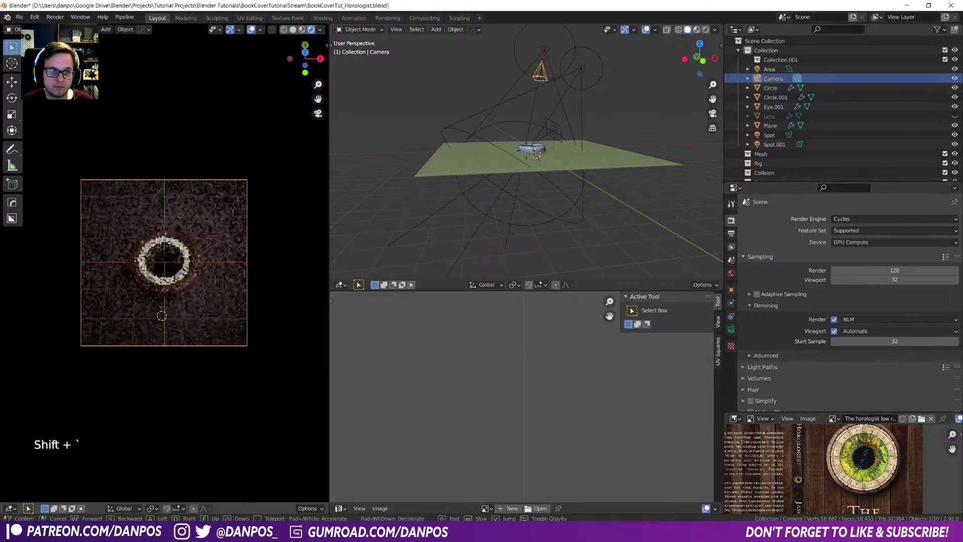
key("w")
key("s")
key("w")
key("w")
key("s")
left_click(165, 265)
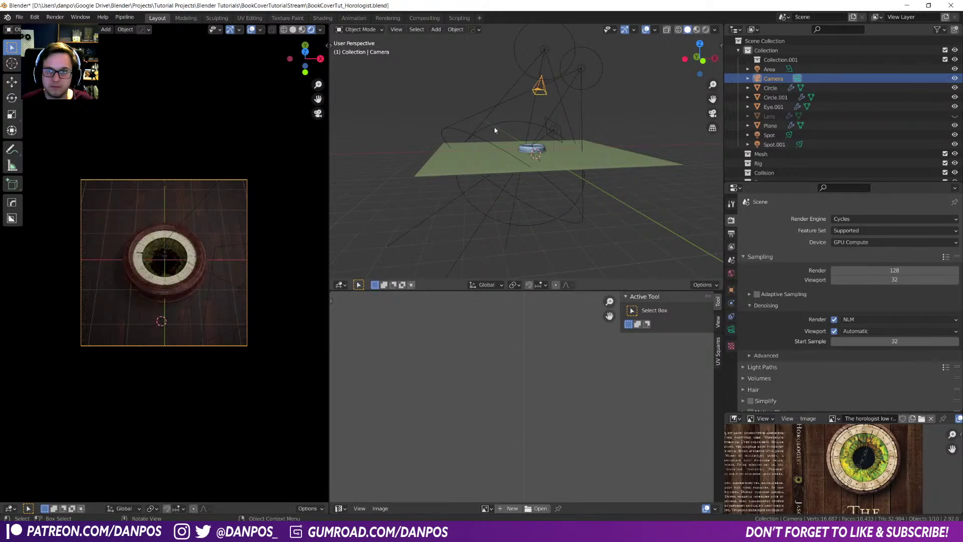
- Set the power of the spot light Spot.001 to 500 W and briefly hide the light to compare its effect
left_click(582, 71)
left_click(731, 329)
left_click(890, 281)
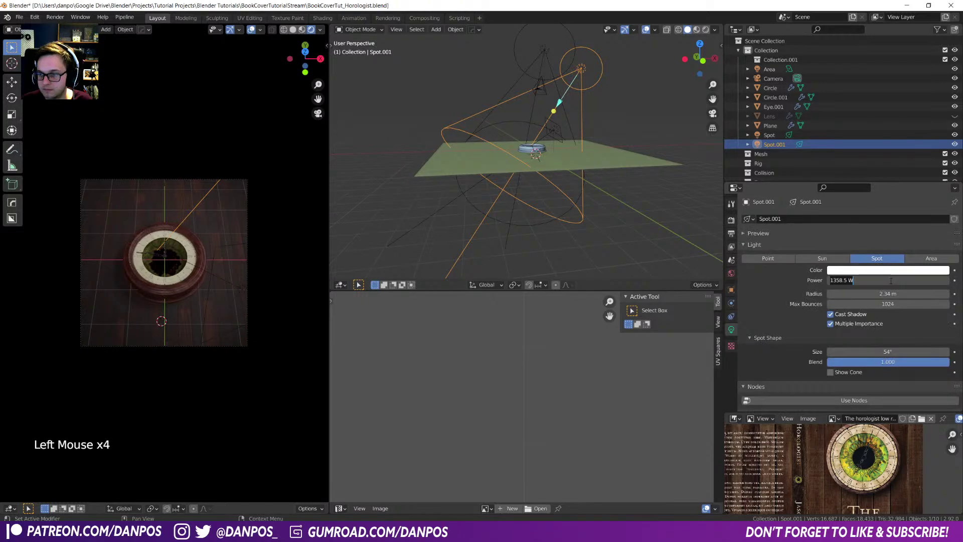
type("500")
key("Return")
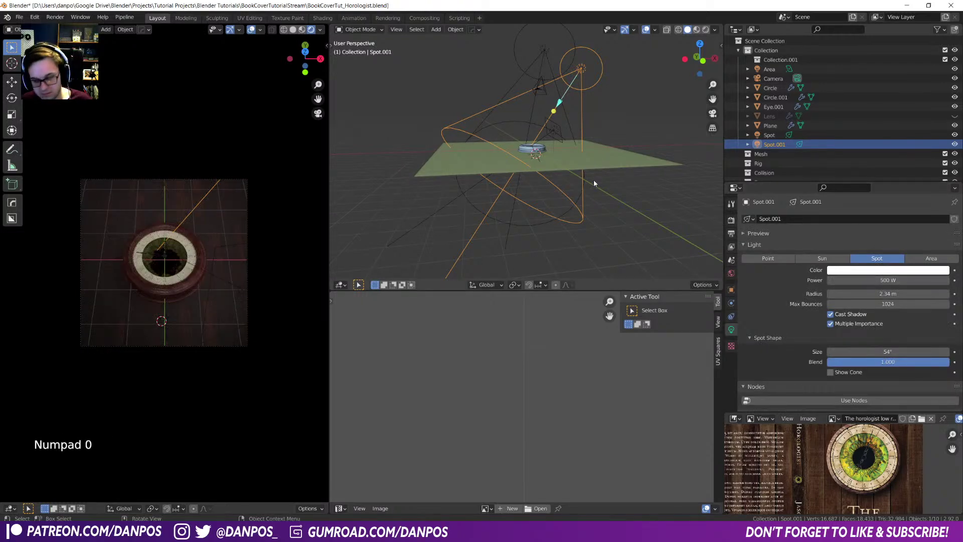
key("h")
key("ctrl+z")
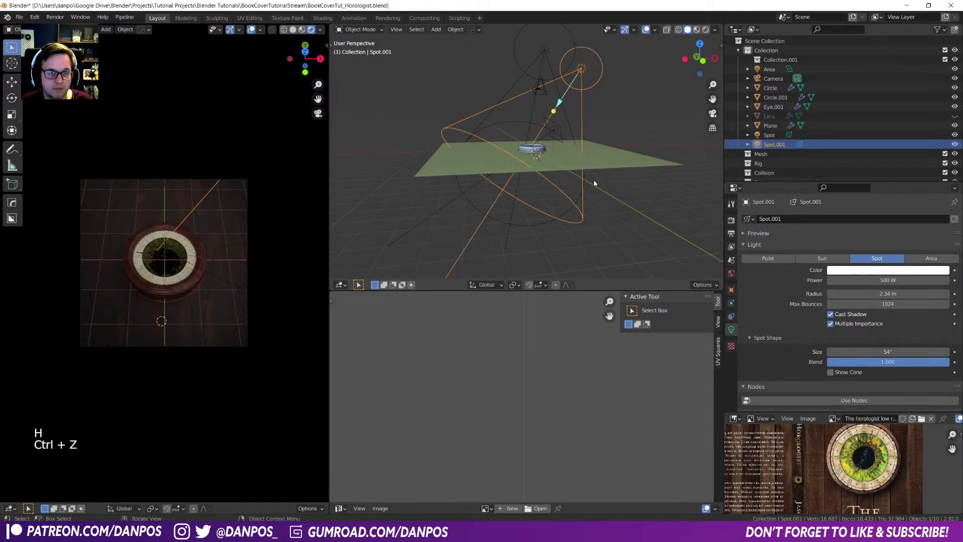
- Move the area light -1.616 m along the Y axis
middle_click_drag(621, 76, 554, 143)
left_click(552, 144)
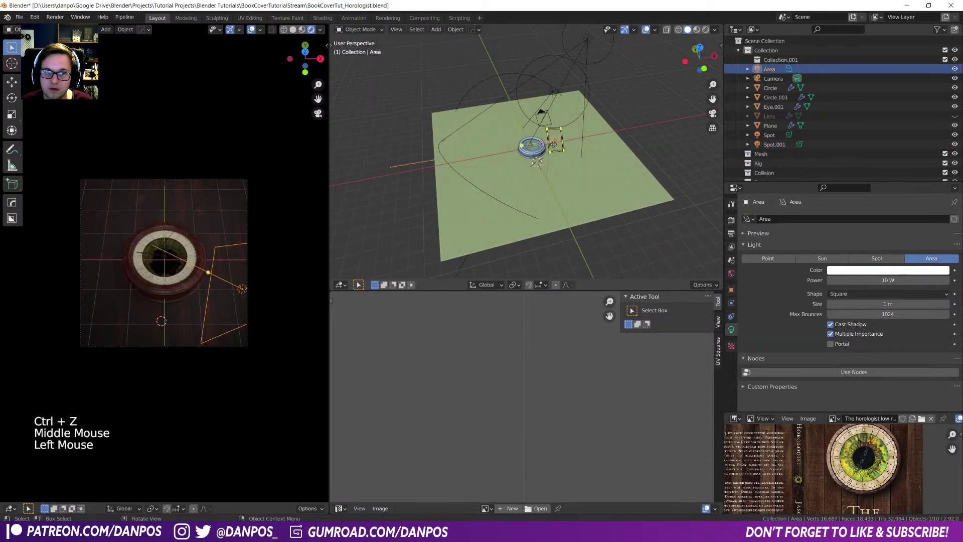
key("s")
key("g")
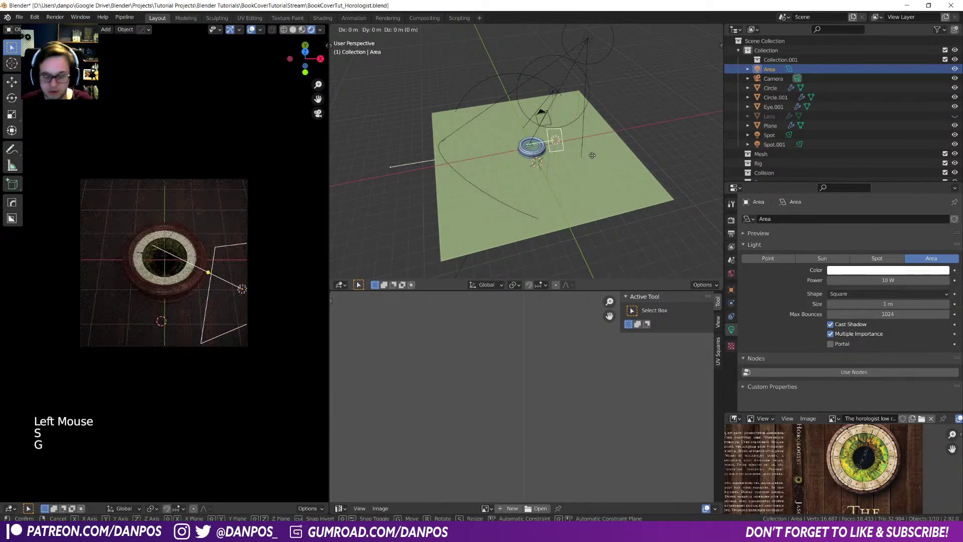
left_click(602, 170)
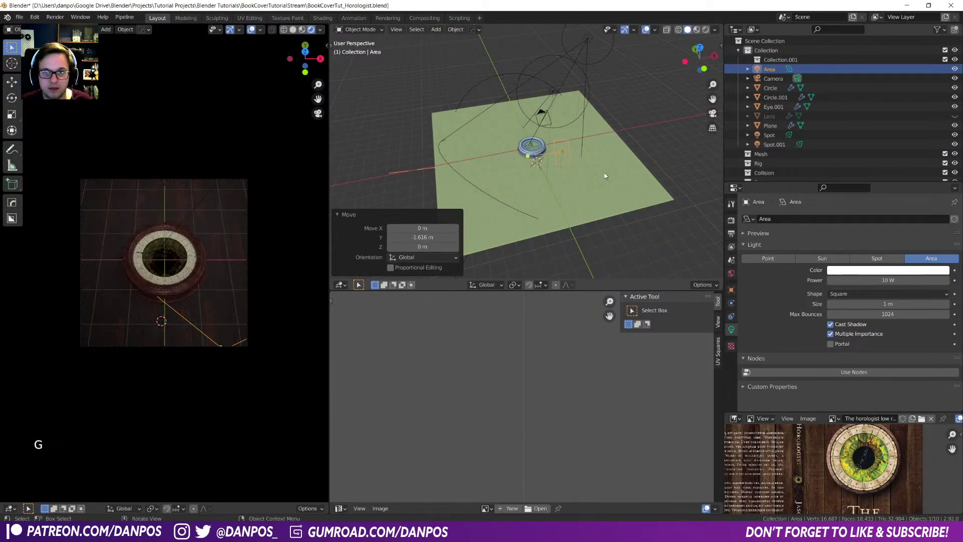
- Trackball-rotate the area light by 14.9° and -9.17° and raise its power to 166.7 W
key("r")
key("r")
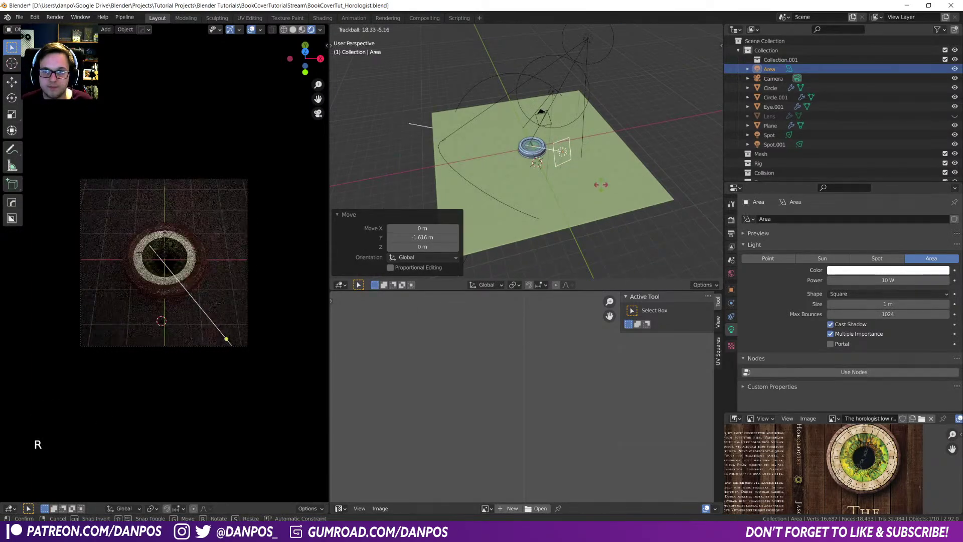
left_click(597, 183)
left_click_drag(848, 280, 931, 279)
- Raise the area light 3.7831 m along Z and trackball-rotate it by -31.5° and -9.74° to aim at the clock
key("g")
key("z")
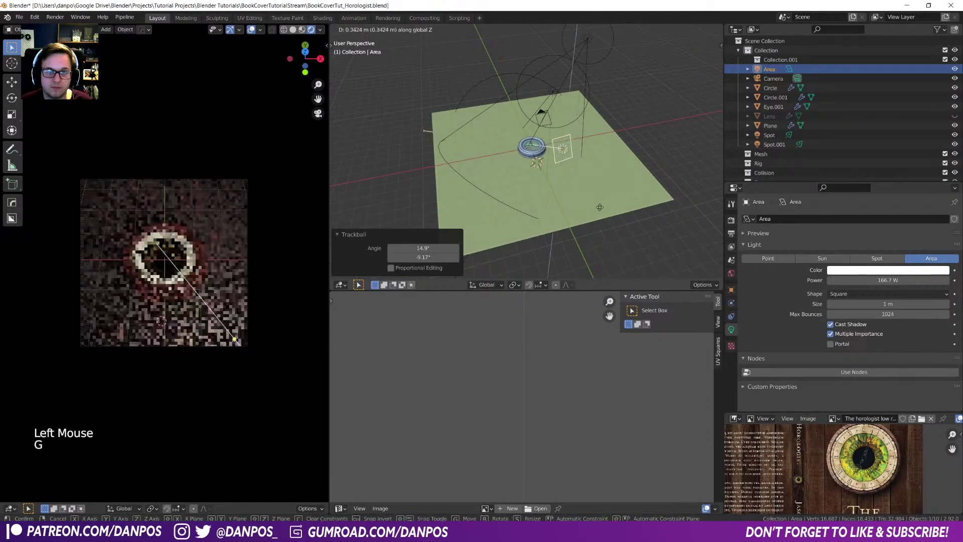
left_click(600, 173)
key("r")
key("r")
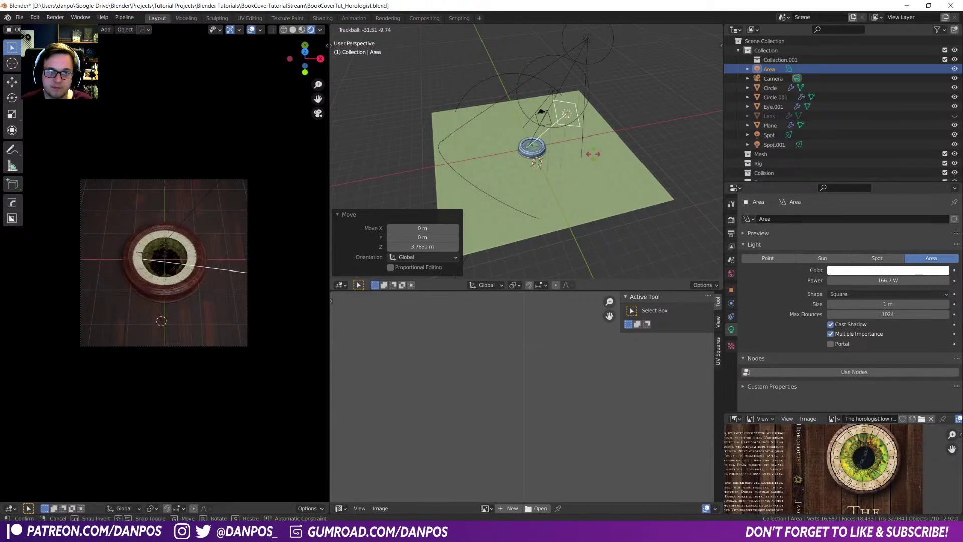
left_click(593, 153)
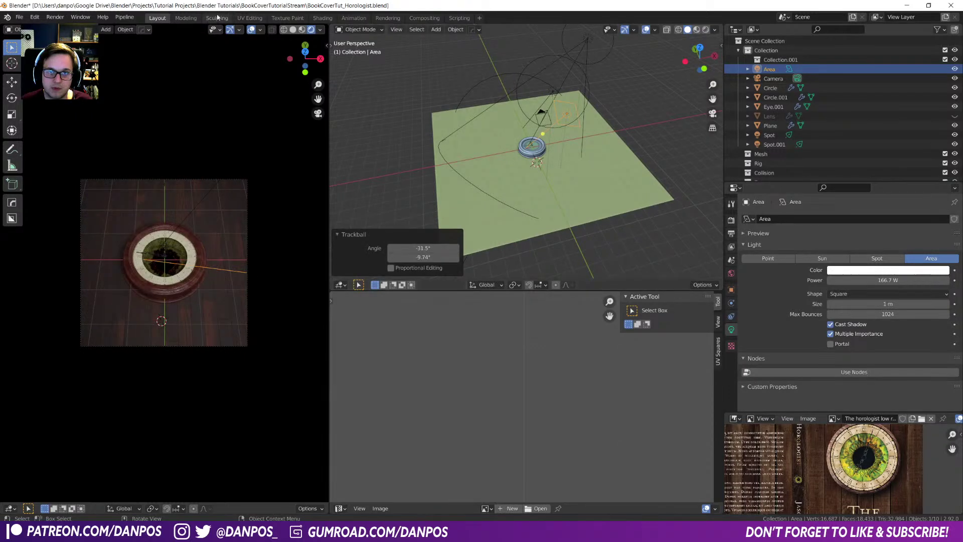
- Turn off the overlays in the rendered camera view and inspect the clock up close
left_click(251, 30)
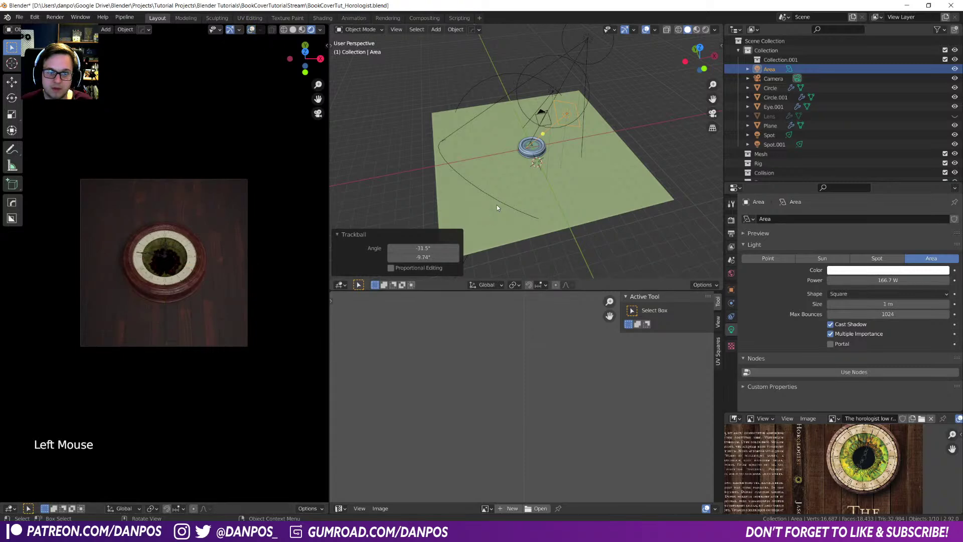
scroll(594, 199, "up", 5)
middle_click_drag(577, 180, 549, 170)
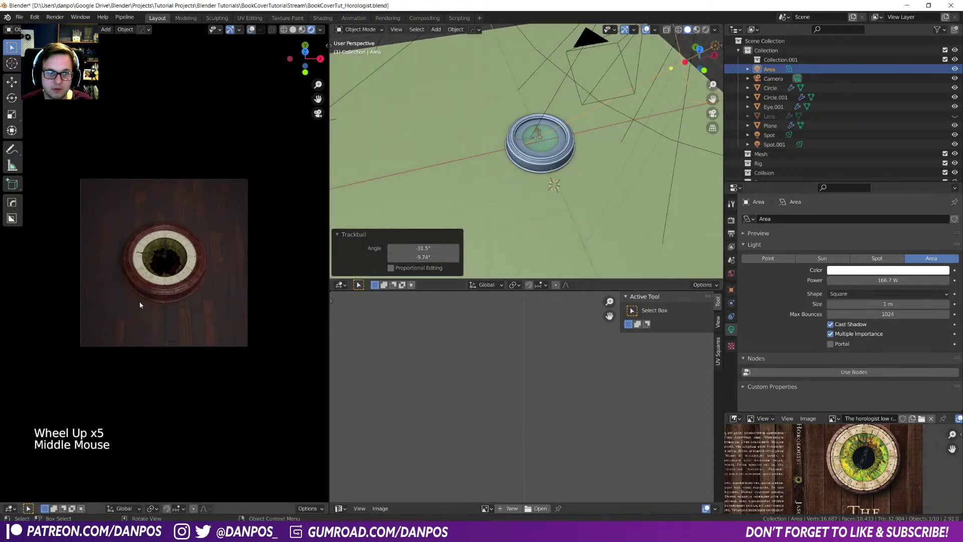
scroll(206, 276, "up", 4)
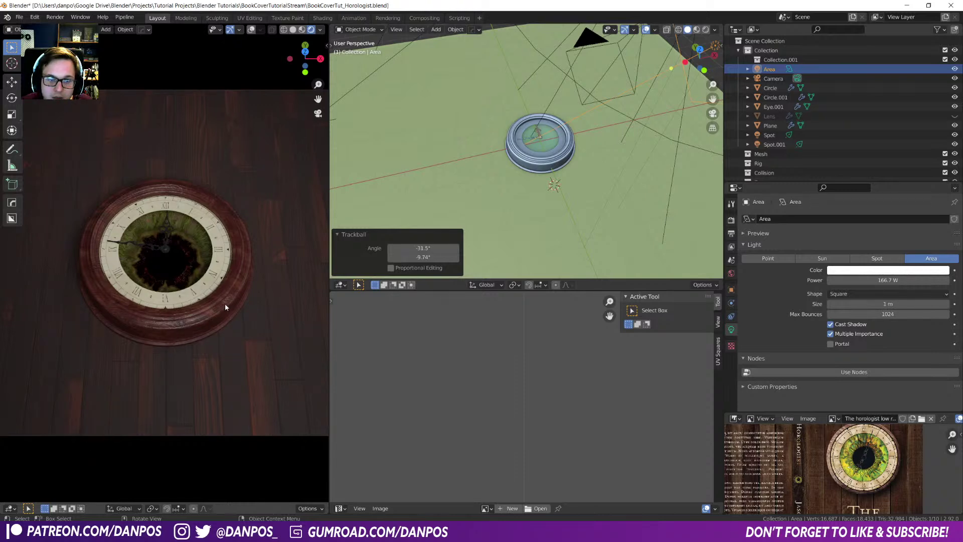
scroll(525, 225, "down", 4)
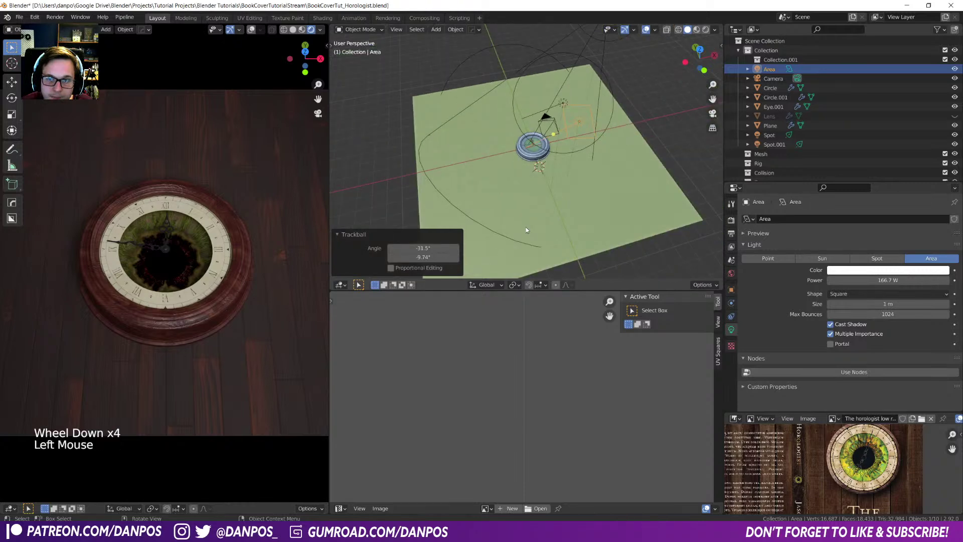
- Select the backdrop plane and show its Woodplanks material nodes in the Shader Editor below the 3D view
left_click(526, 230)
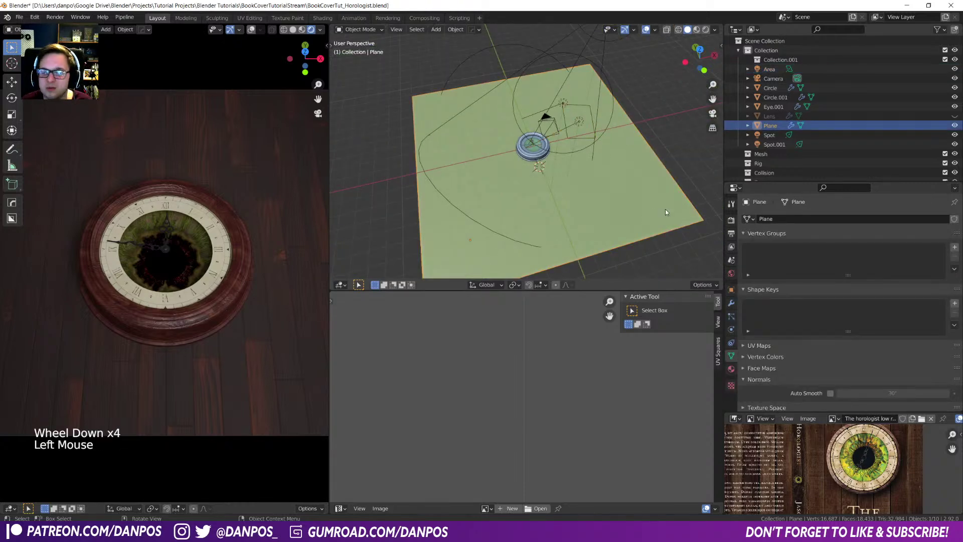
left_click(340, 508)
left_click(404, 469)
middle_click_drag(444, 398, 484, 349)
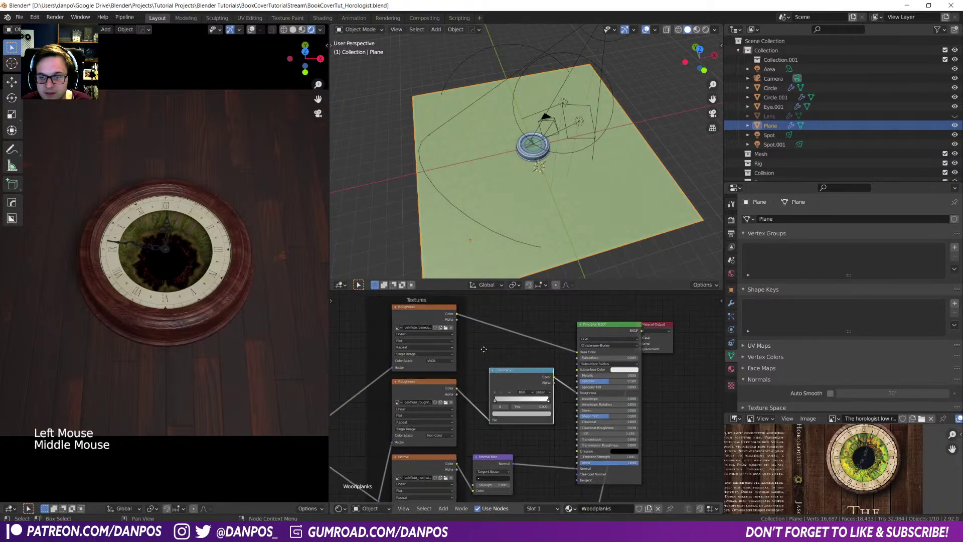
- Delete the Displacement node and its displacement image texture from the Woodplanks material
left_click(535, 366)
middle_click_drag(541, 413, 540, 303)
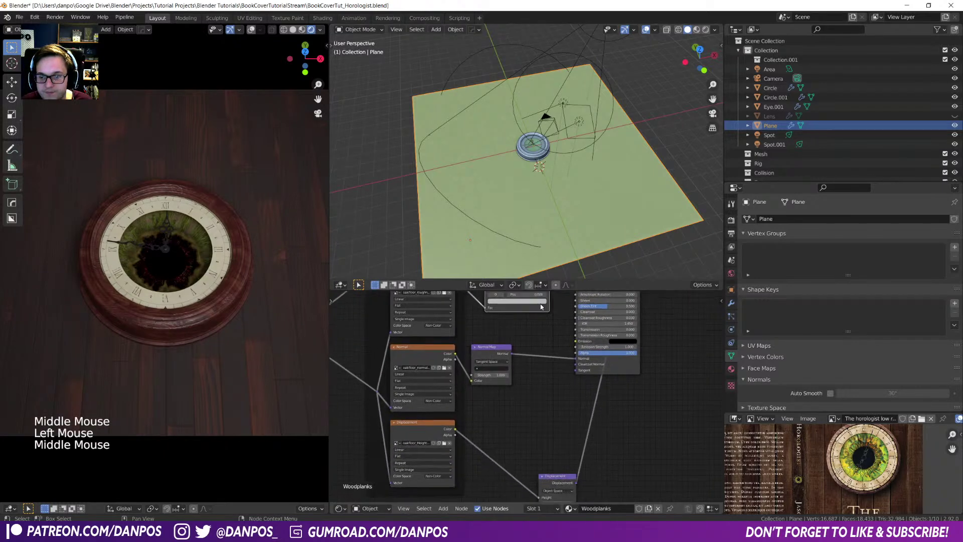
left_click_drag(527, 441, 583, 499)
key("Delete")
left_click(429, 425)
key("Delete")
- Adjust the strength of the Normal Map node in the Woodplanks material
left_click(435, 347)
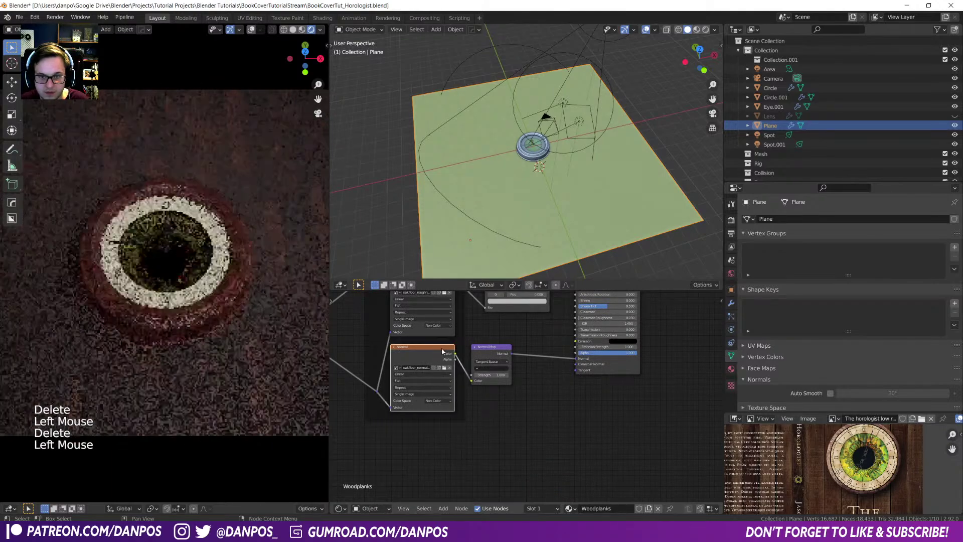
left_click_drag(486, 346, 494, 375)
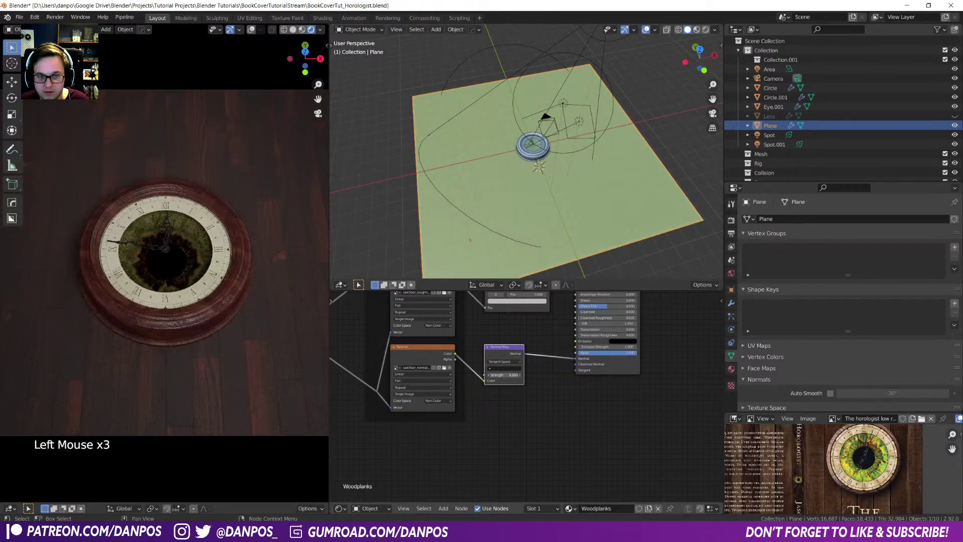
key("Return")
- Delete the backdrop plane from the scene
middle_click_drag(514, 322, 535, 417)
scroll(246, 323, "down", 4)
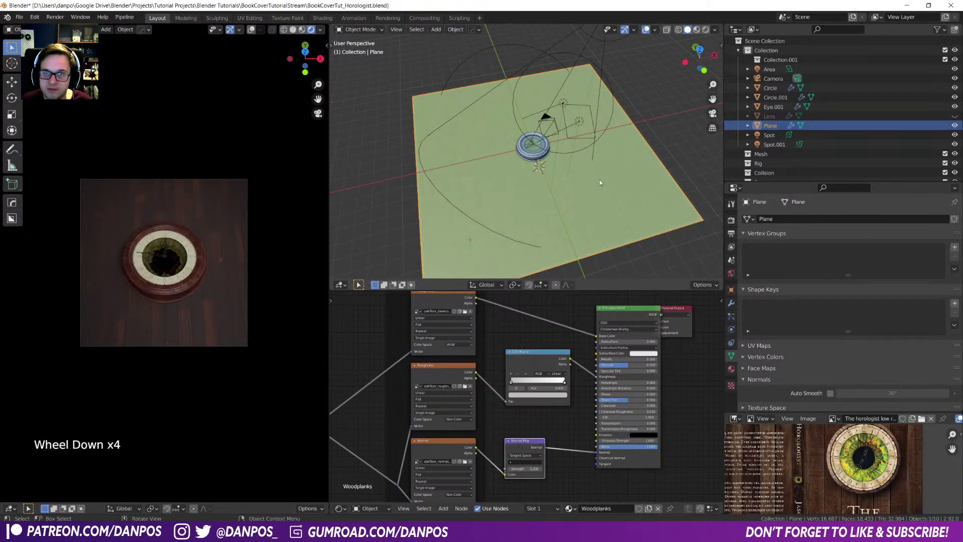
scroll(598, 183, "down", 2)
scroll(579, 193, "up", 1)
key("x")
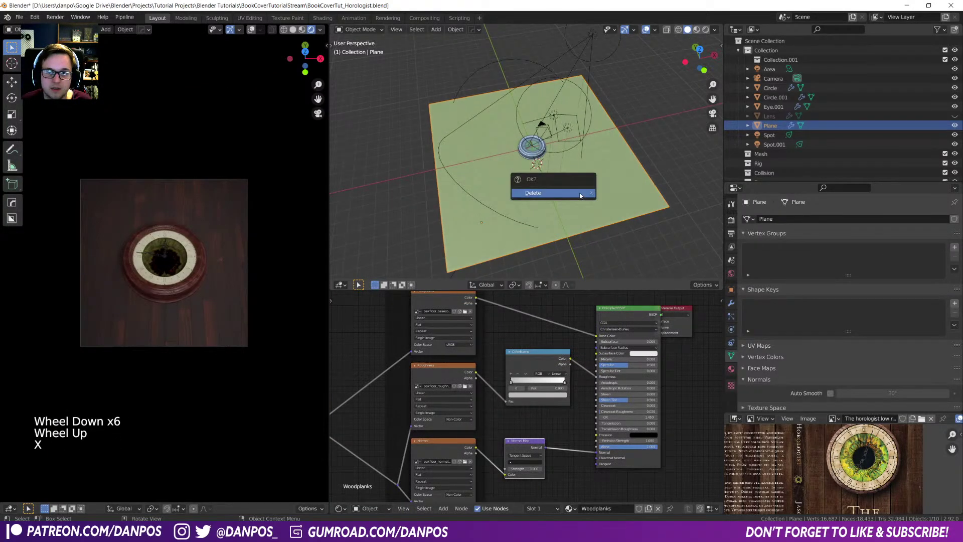
key("x")
left_click(574, 183)
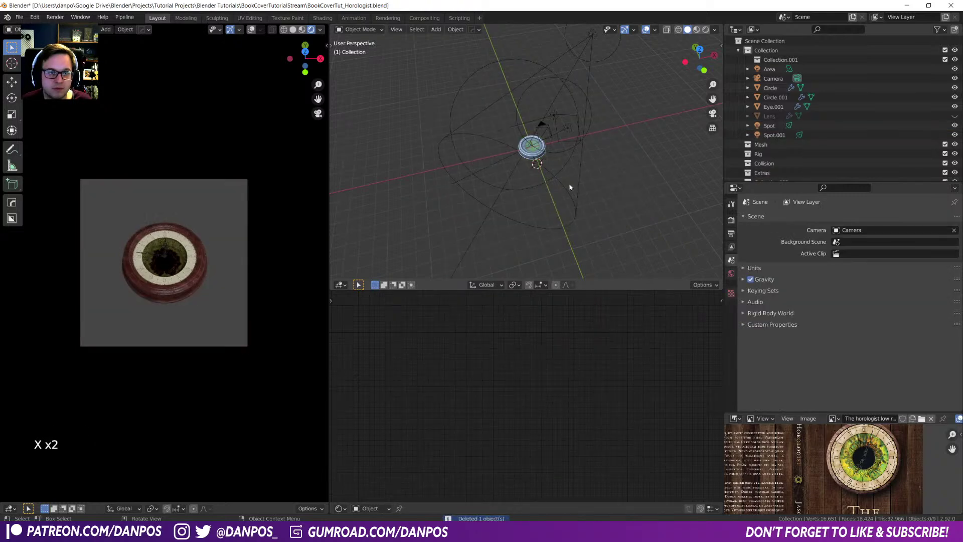
- Set the World background strength to 0
left_click(731, 222)
left_click(732, 233)
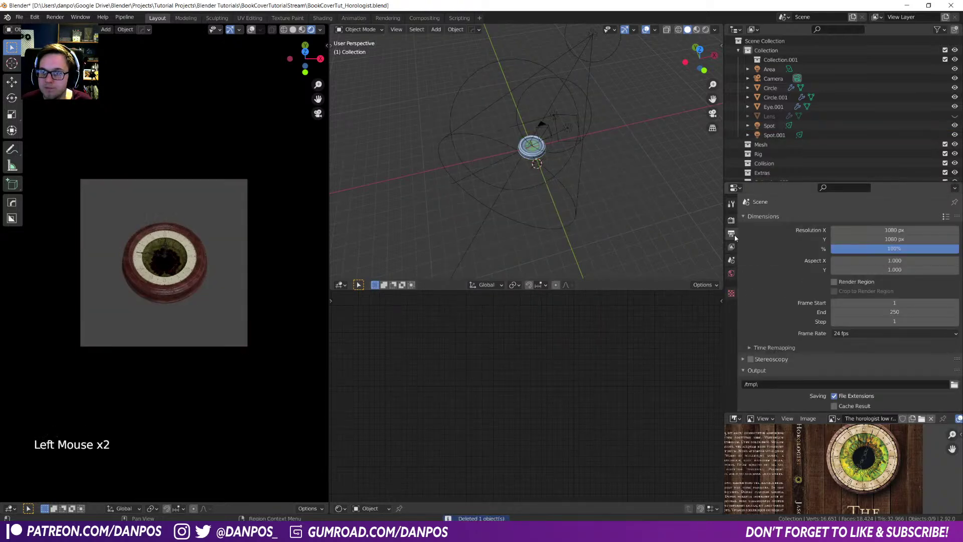
left_click(731, 273)
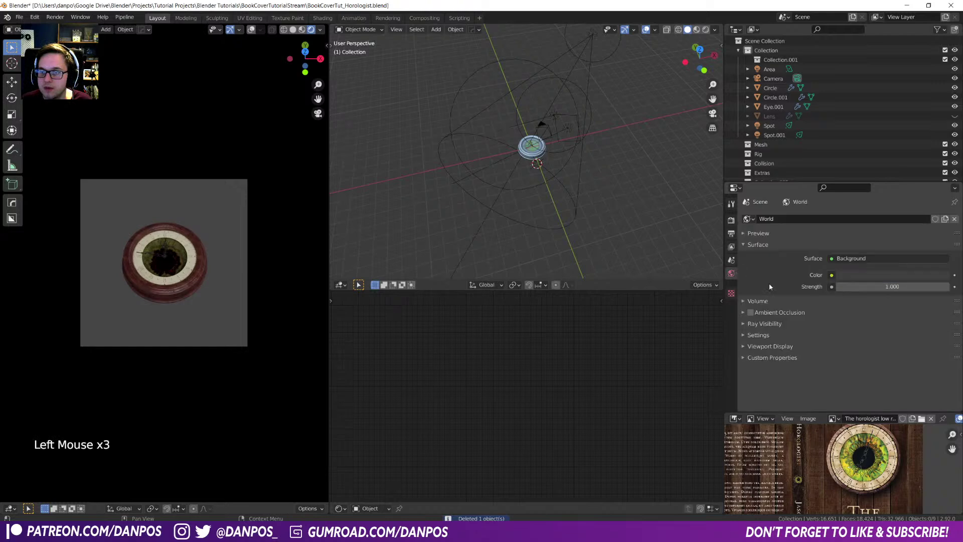
left_click(838, 286)
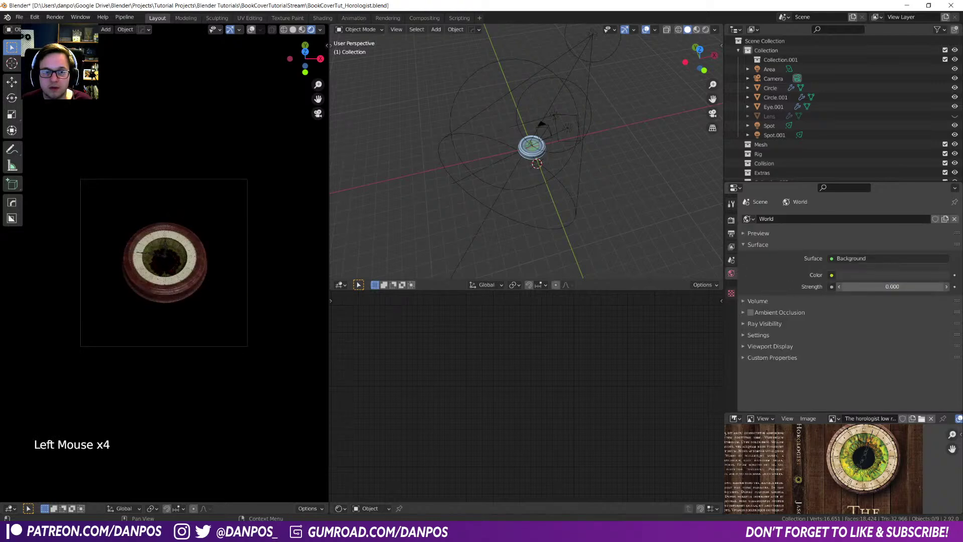
- Undo the World strength change and the deletion of the backdrop plane
key("ctrl+z")
key("ctrl+z")
key("ctrl+z")
key("ctrl+z")
key("ctrl+z")
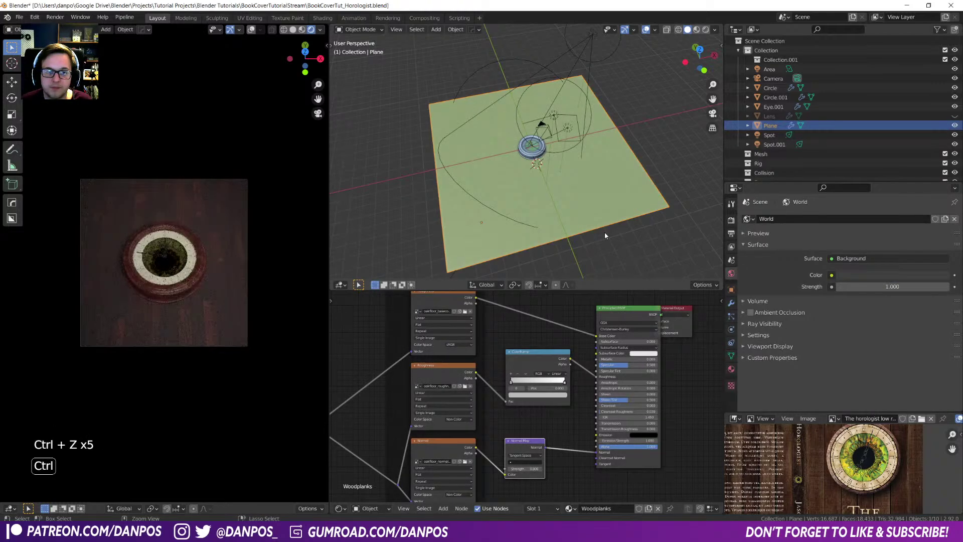
middle_click_drag(627, 200, 622, 194)
key("r")
key("r")
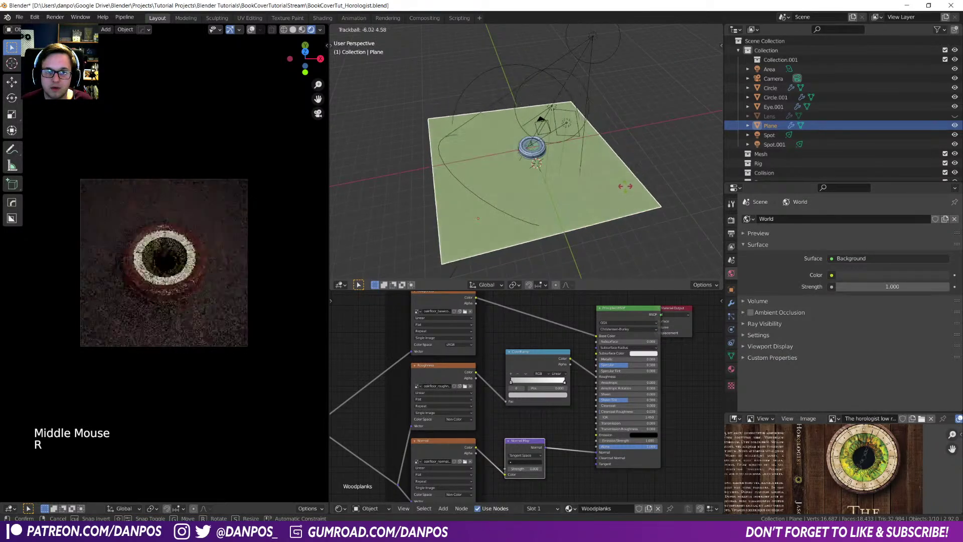
right_click(627, 176)
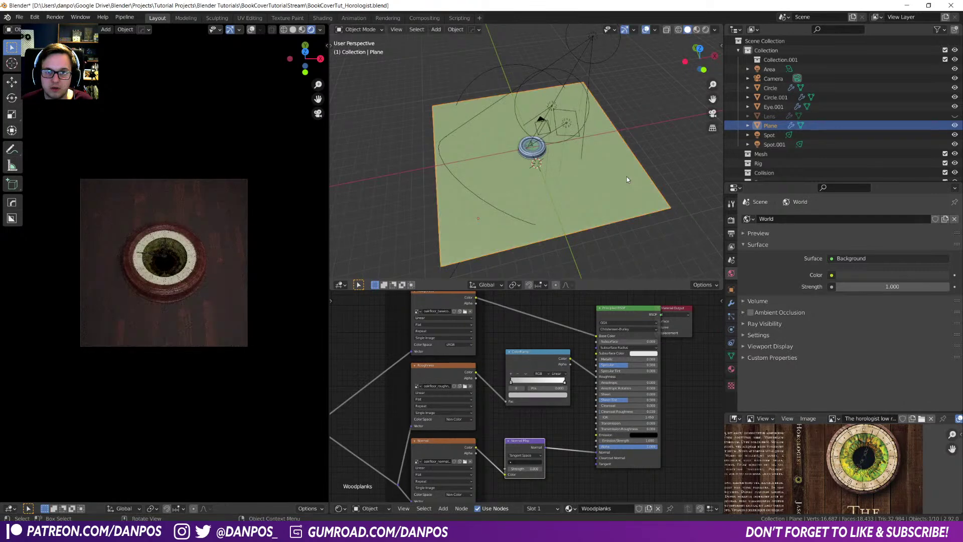
key("Tab")
key("Tab")
- Save the Blender file
key("ctrl+s")
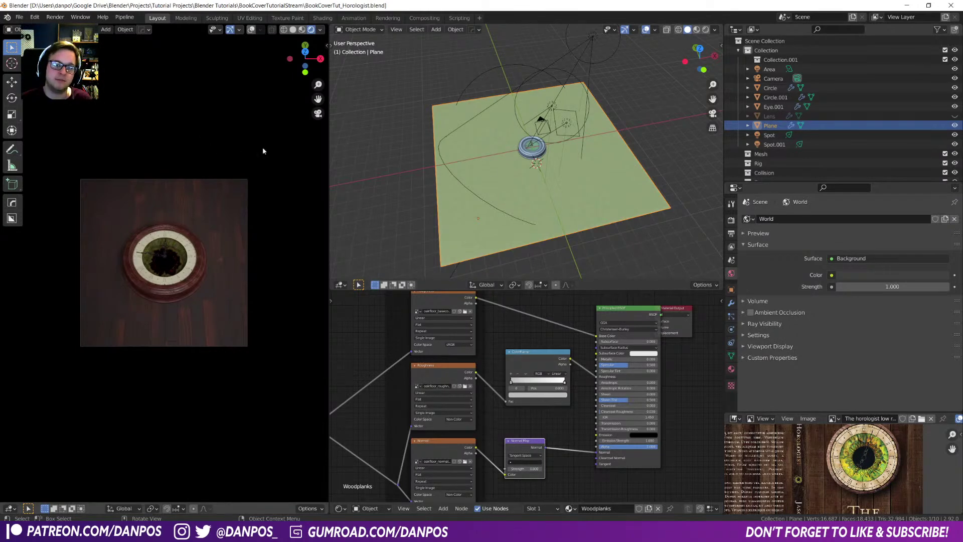
- Try to trackball-rotate the Spot.001 light
middle_click_drag(521, 113, 632, 115)
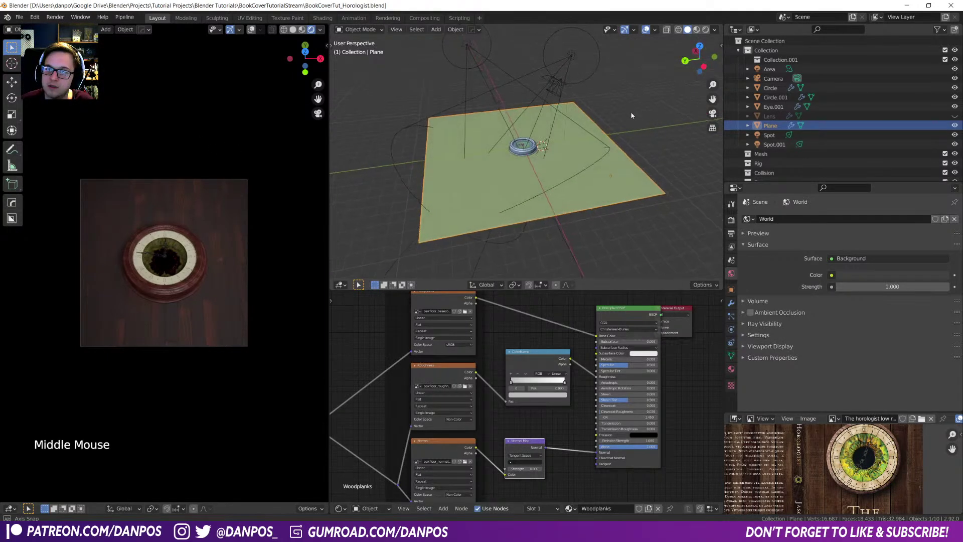
left_click(470, 44)
middle_click_drag(514, 109, 527, 126)
key("r")
key("r")
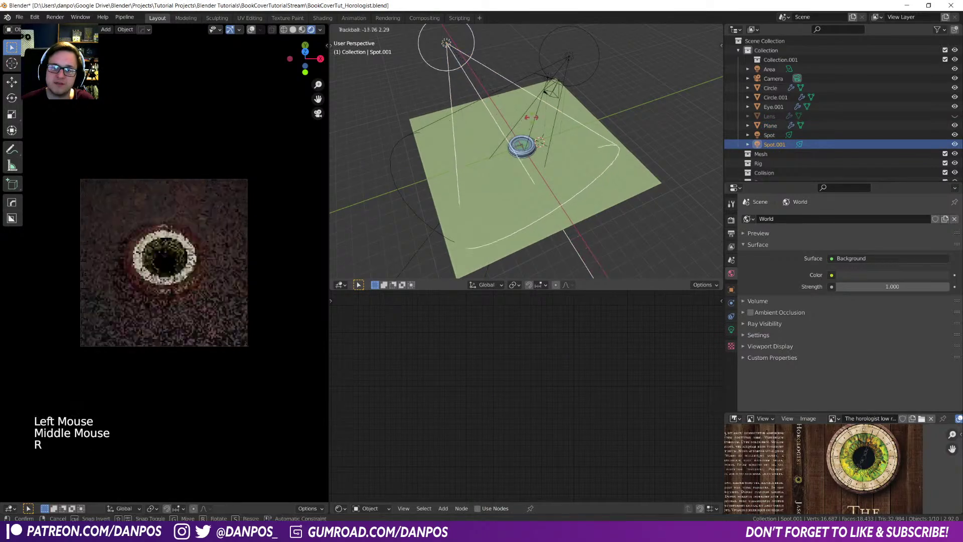
left_click(543, 113)
- Trackball-rotate the Spot light by about -13.75° and -84.22°
left_click(551, 76)
middle_click_drag(551, 75, 587, 132)
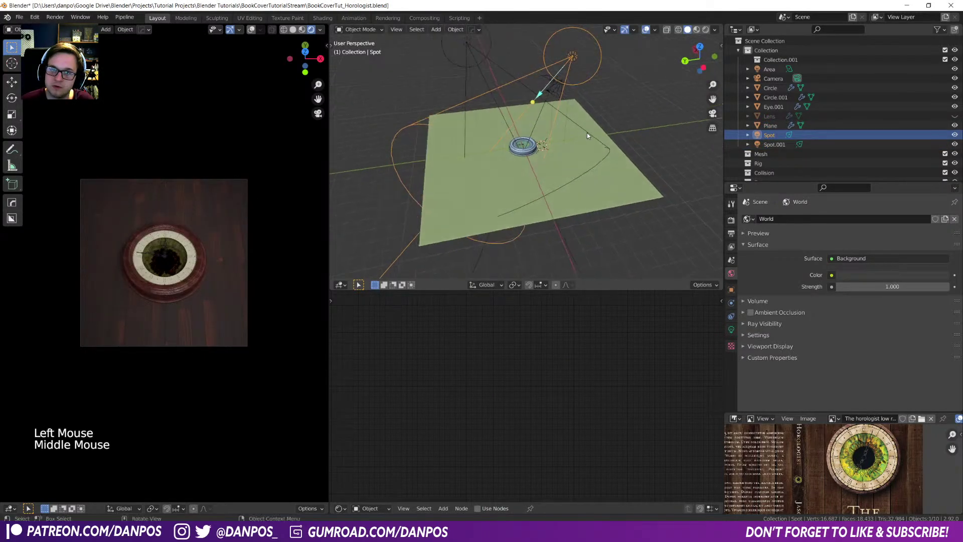
key("r")
key("r")
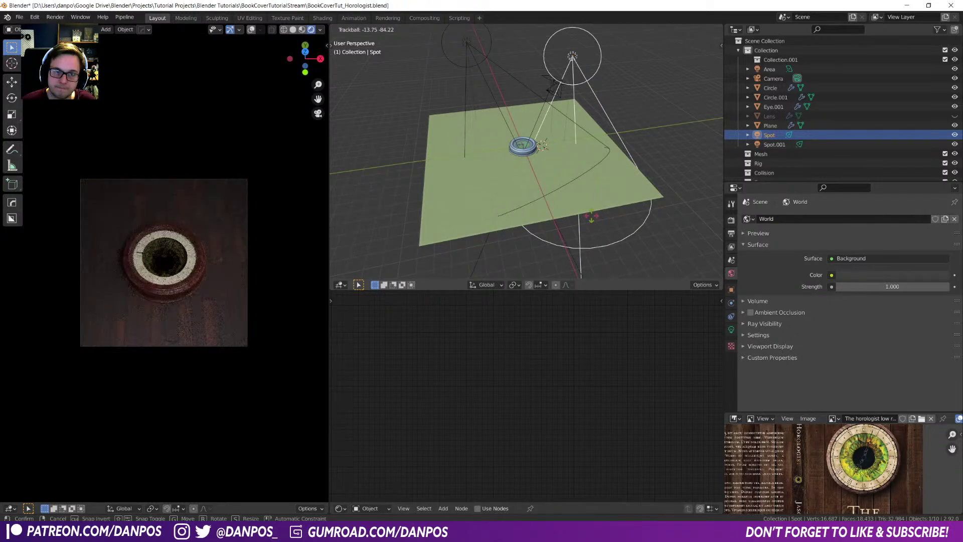
left_click(318, 264)
- Darken the first stop of the backdrop plane's roughness ColorRamp and lower the material's Specular to about 0.136
left_click(242, 311)
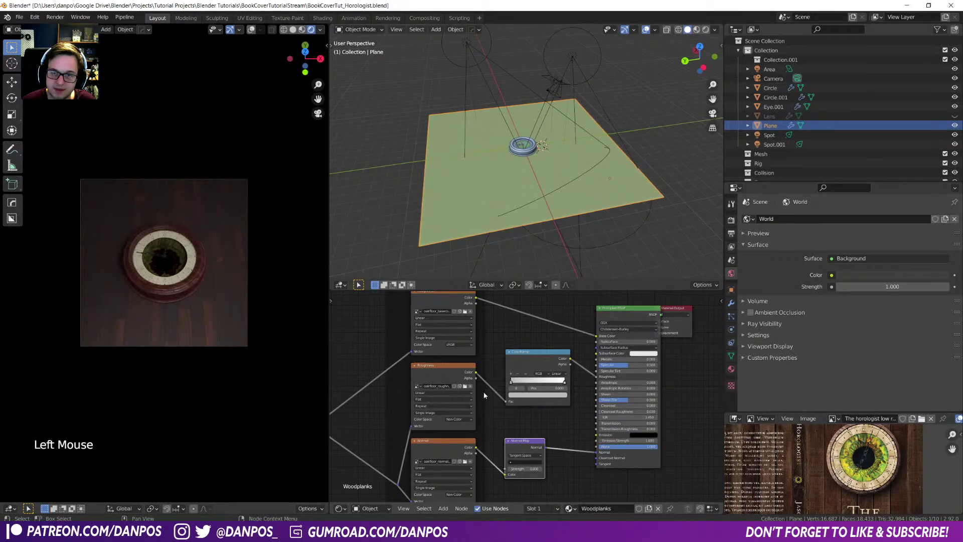
left_click(524, 393)
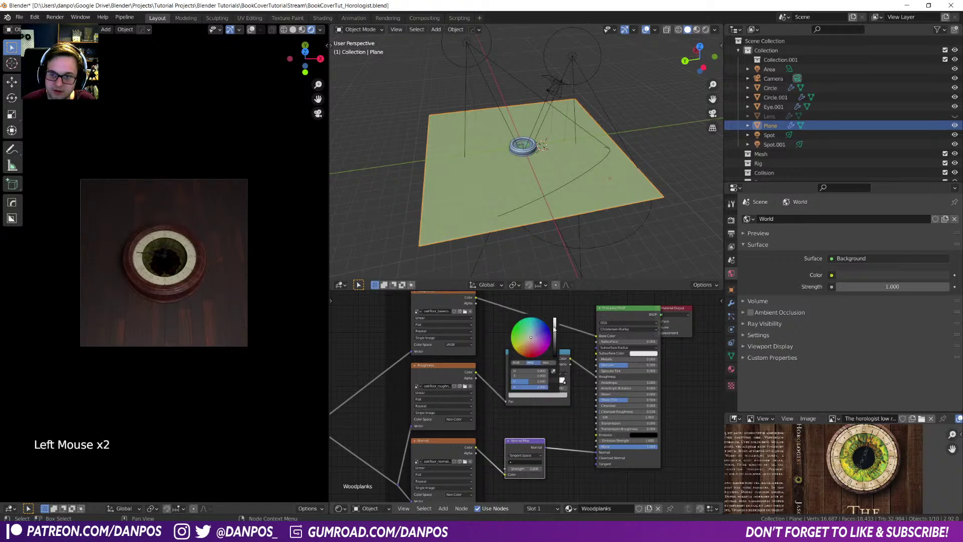
mouse_move(555, 327)
left_mouse_down()
mouse_move(554, 349)
mouse_move(554, 337)
left_mouse_up()
mouse_move(629, 365)
left_mouse_down()
mouse_move(597, 365)
mouse_move(641, 365)
mouse_move(602, 365)
mouse_move(611, 365)
left_mouse_up()
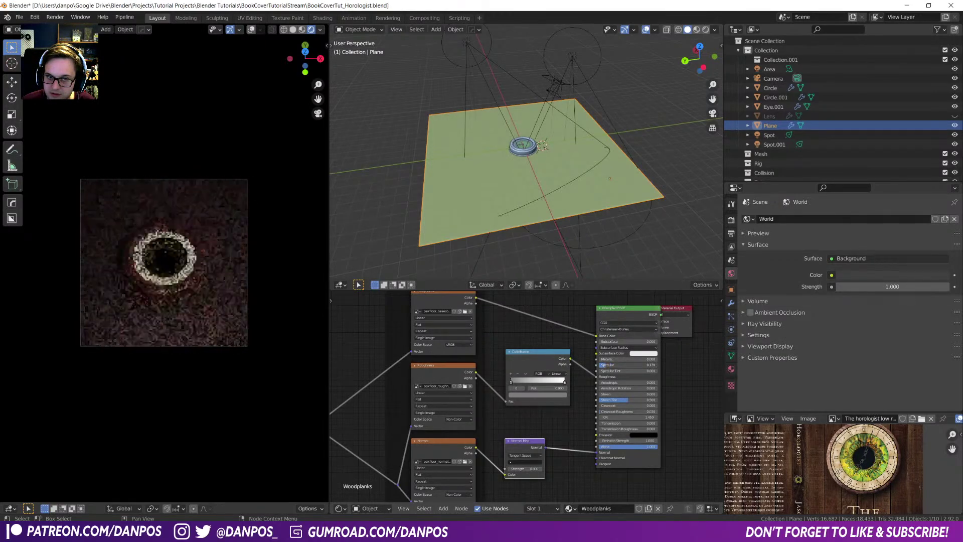
- Tone the white stop of the roughness ColorRamp down to a light grey and save the file
left_click(564, 384)
left_click(562, 395)
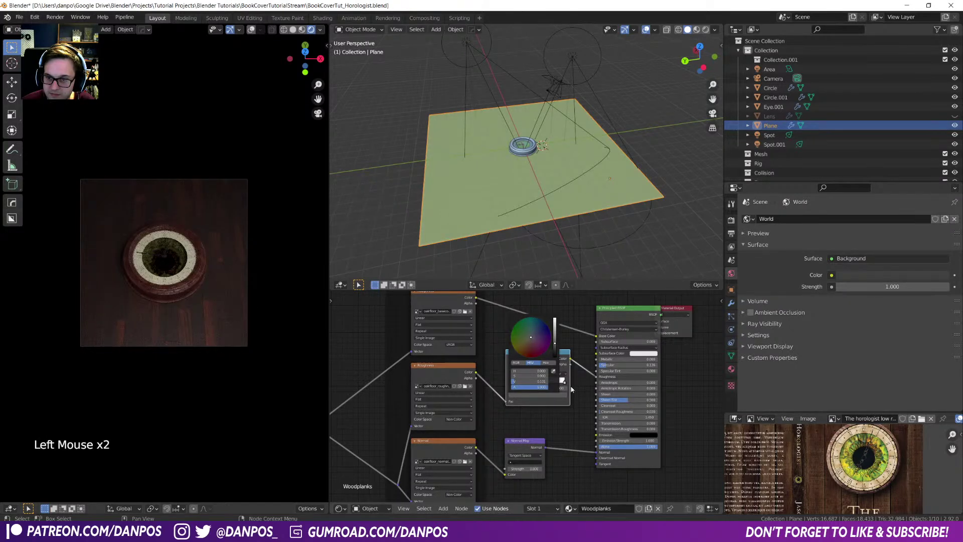
left_click(563, 396)
left_click(565, 383)
left_click(564, 395)
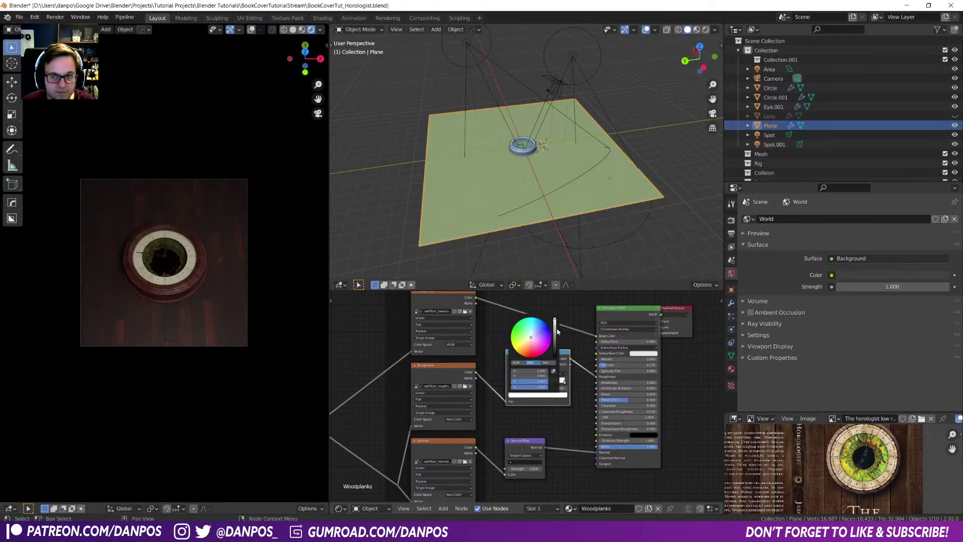
mouse_move(554, 328)
left_mouse_down()
mouse_move(554, 339)
mouse_move(555, 329)
left_mouse_up()
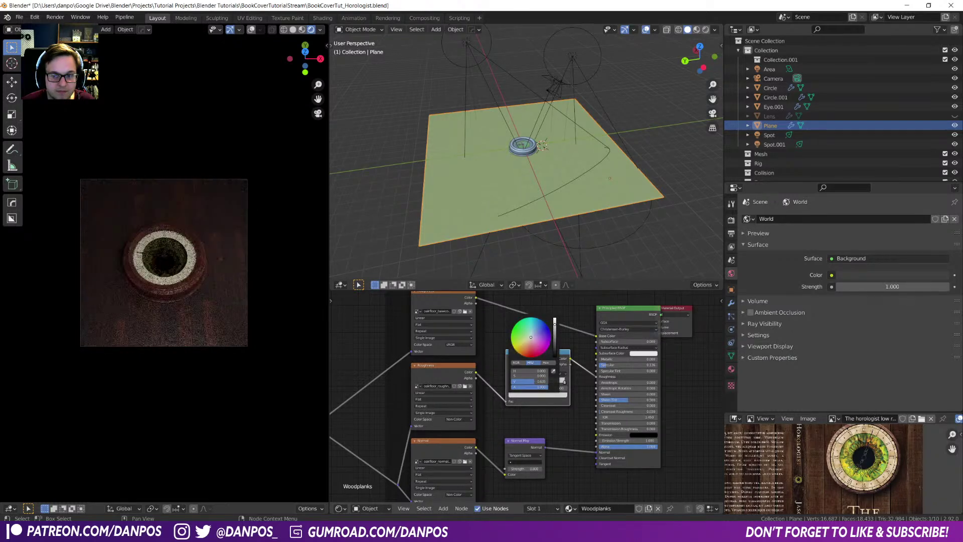
left_click(19, 17)
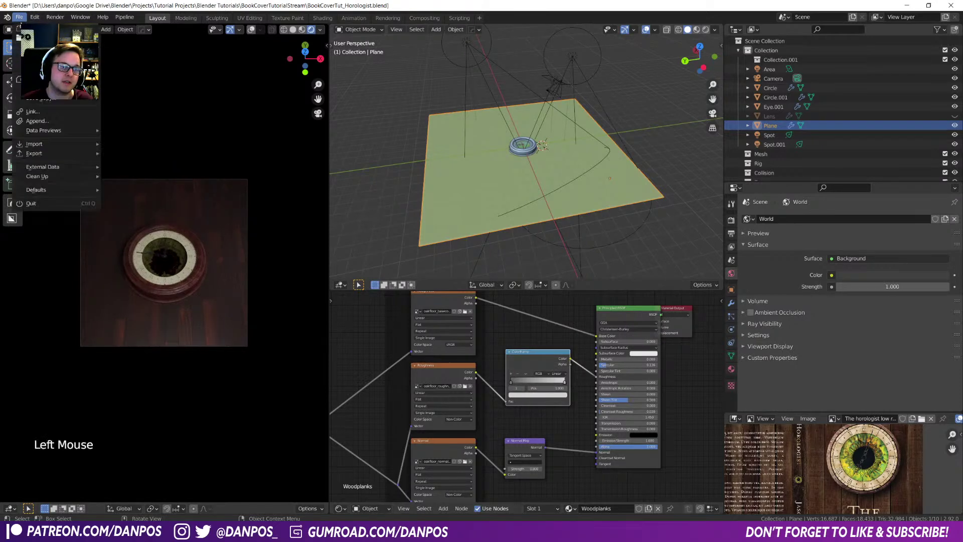
left_click(34, 77)
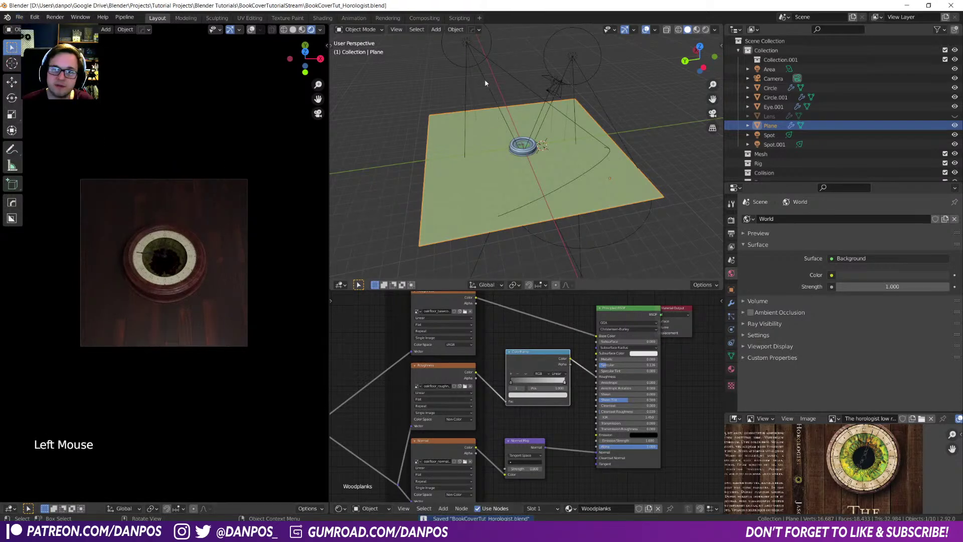
left_click(558, 152)
key("r")
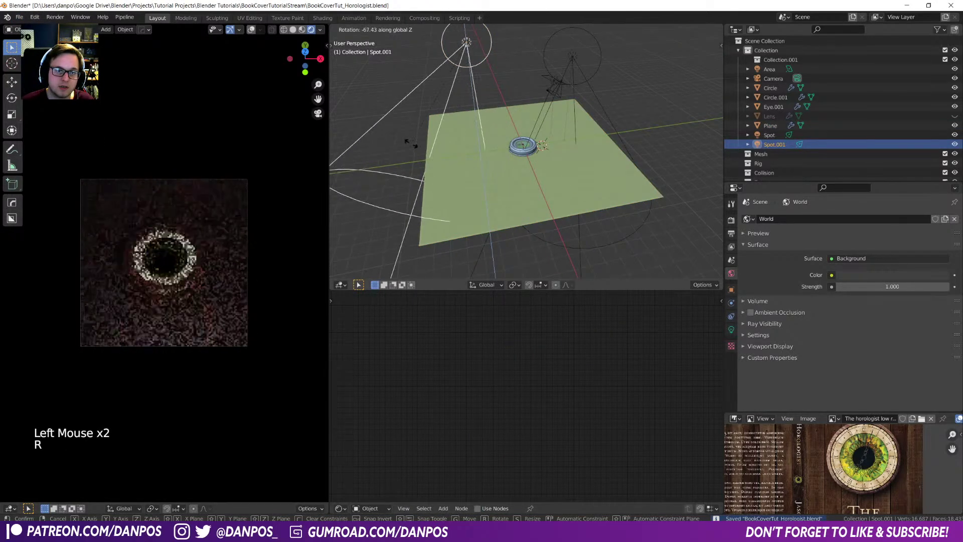
right_click(441, 155)
- Rotate the Spot light around the global Z axis
left_click(575, 66)
key("r")
key("z")
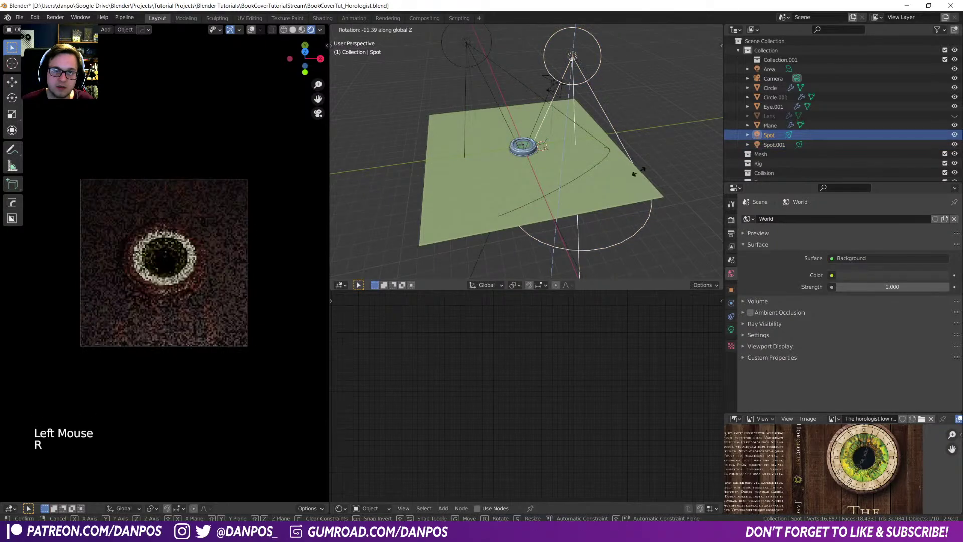
left_click(702, 99)
- Unhide the Lens object over the clock's eye and save the file
key("alt+h")
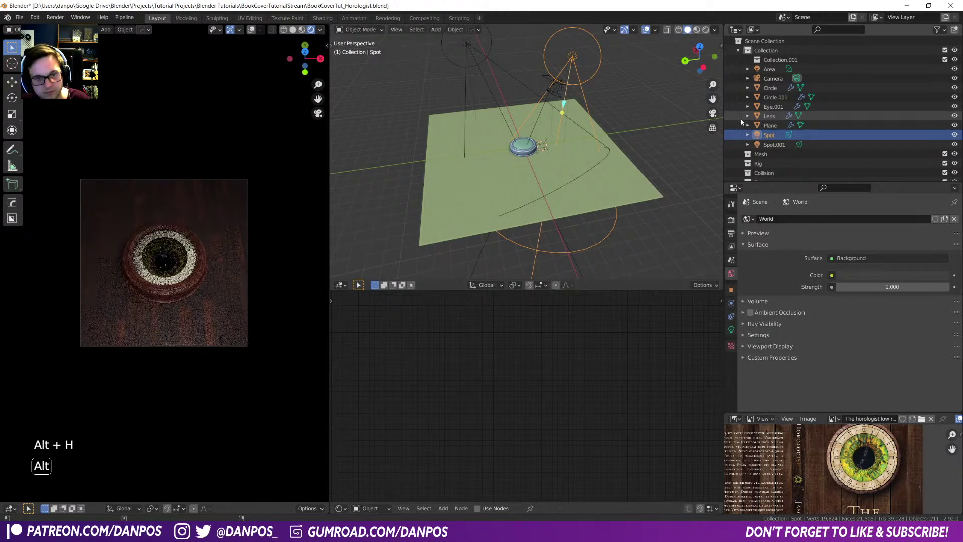
scroll(507, 181, "up", 5)
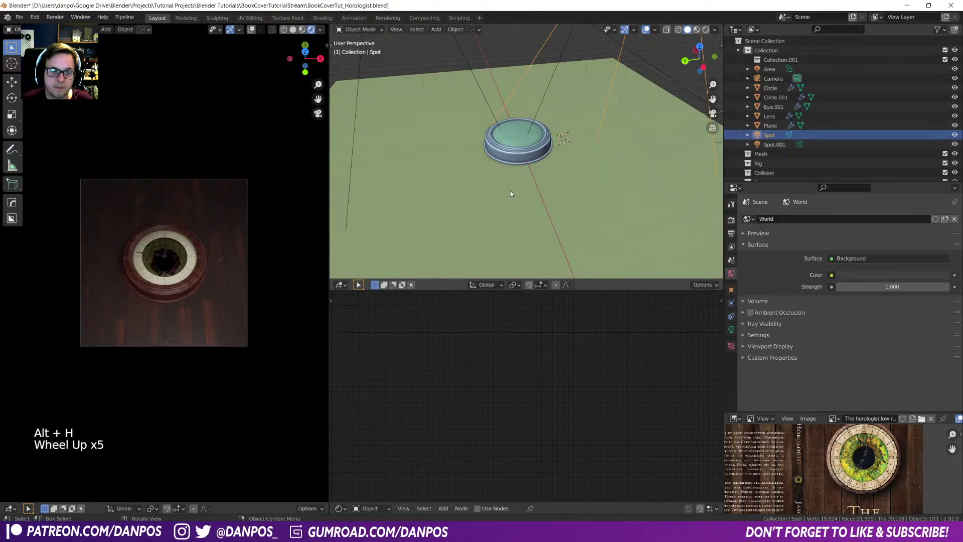
key("ctrl+s")
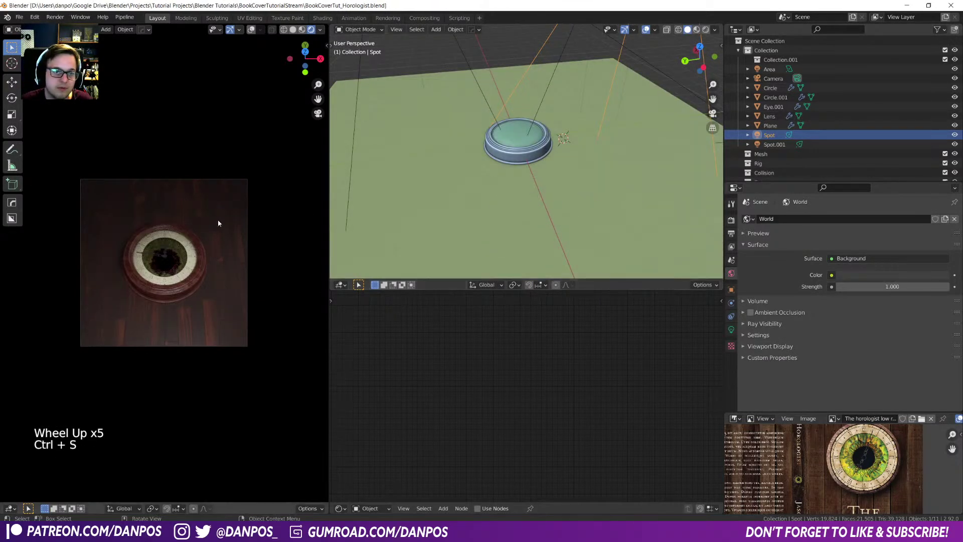
- Render the scene as a still image and inspect the clock face in the result
left_click(55, 17)
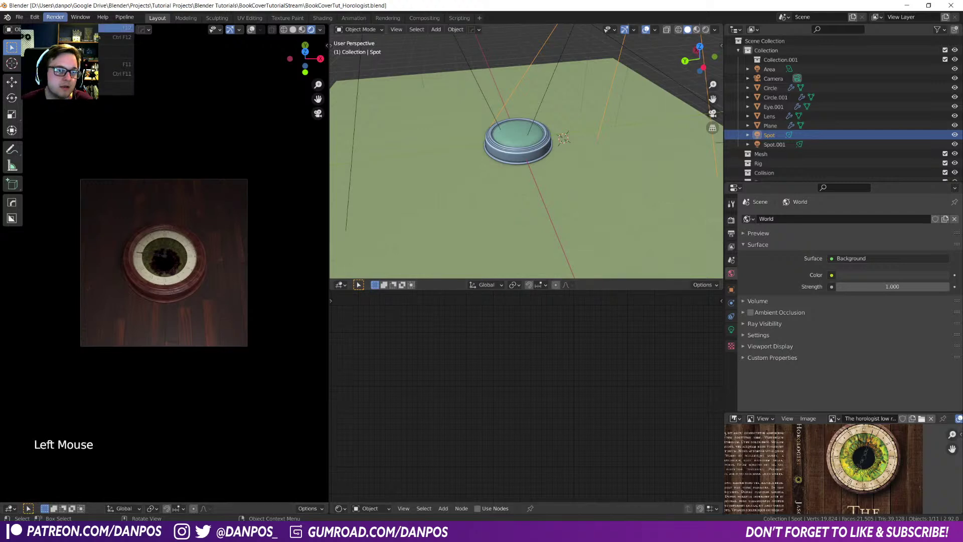
left_click(115, 28)
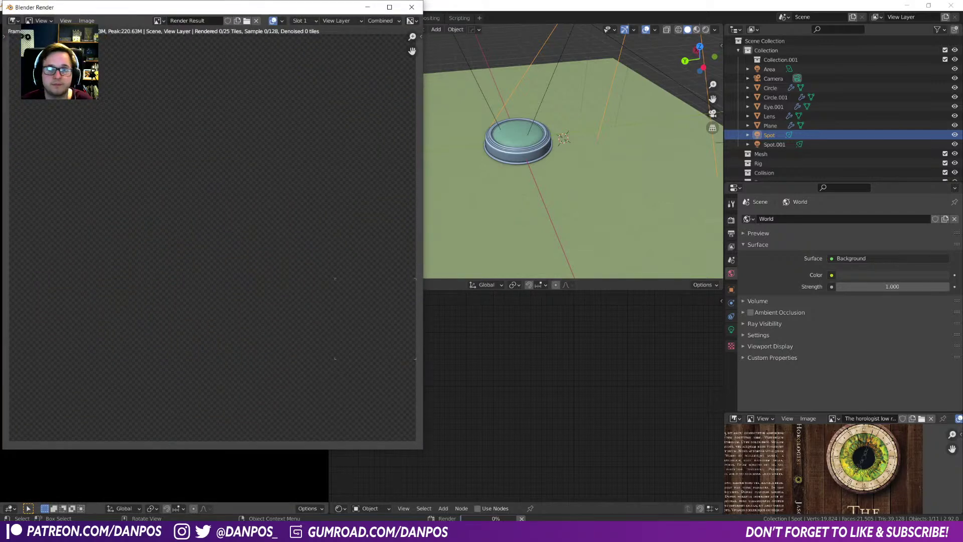
scroll(208, 208, "down", 3)
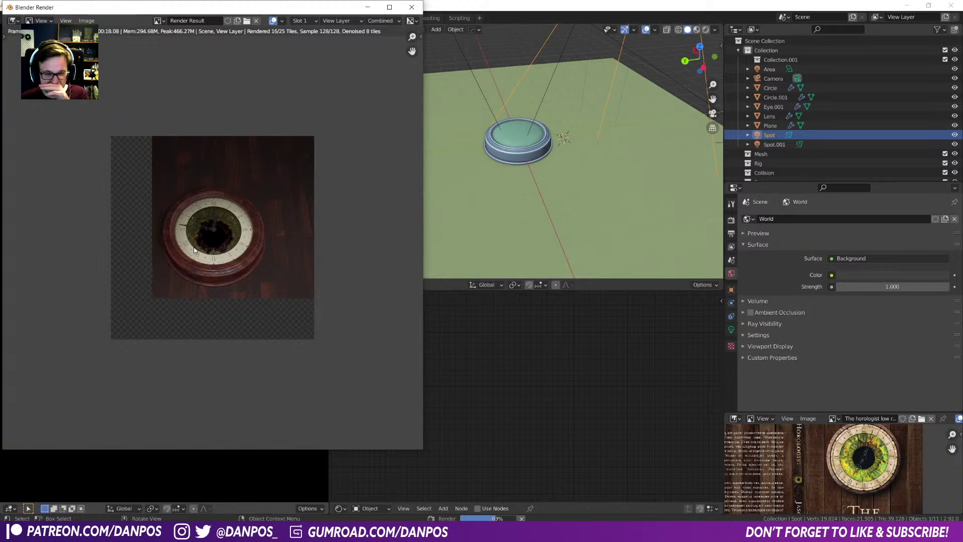
scroll(196, 250, "up", 6)
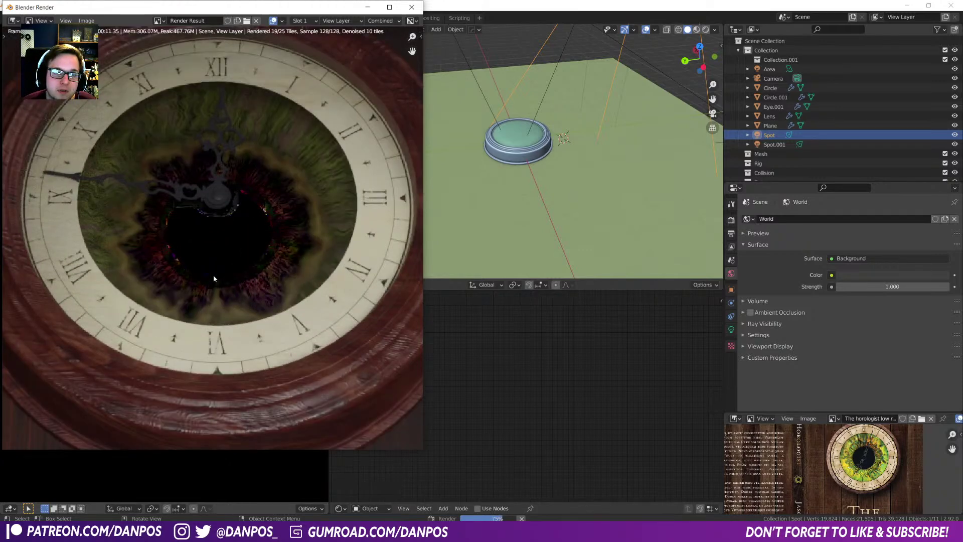
scroll(214, 279, "down", 6)
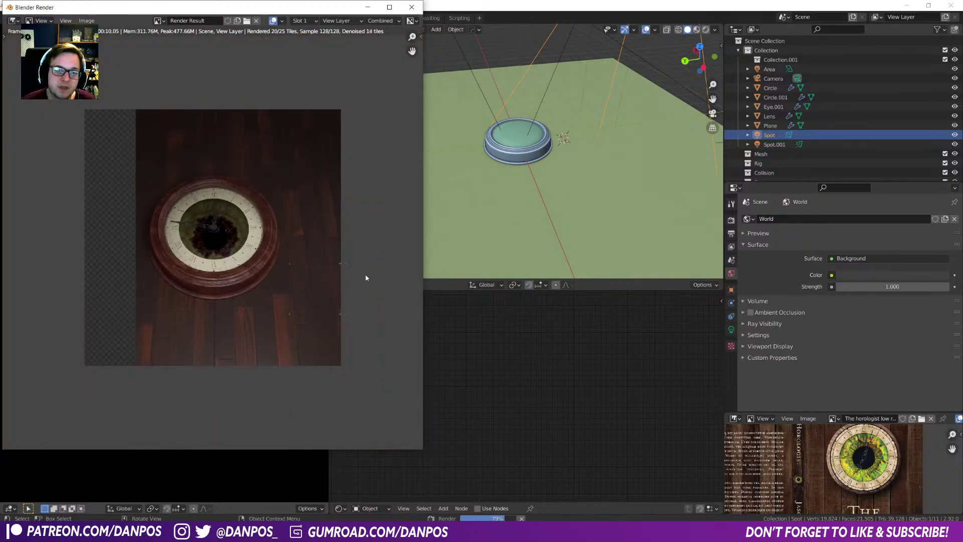
- Show the whole reference book cover and compare it with the render
scroll(839, 470, "down", 3)
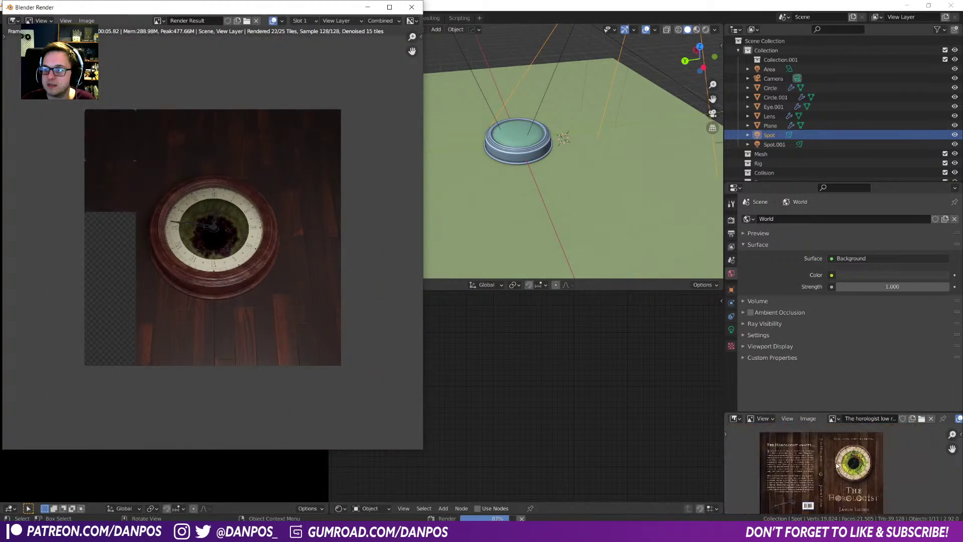
middle_click(842, 464)
middle_click_drag(846, 461, 848, 456)
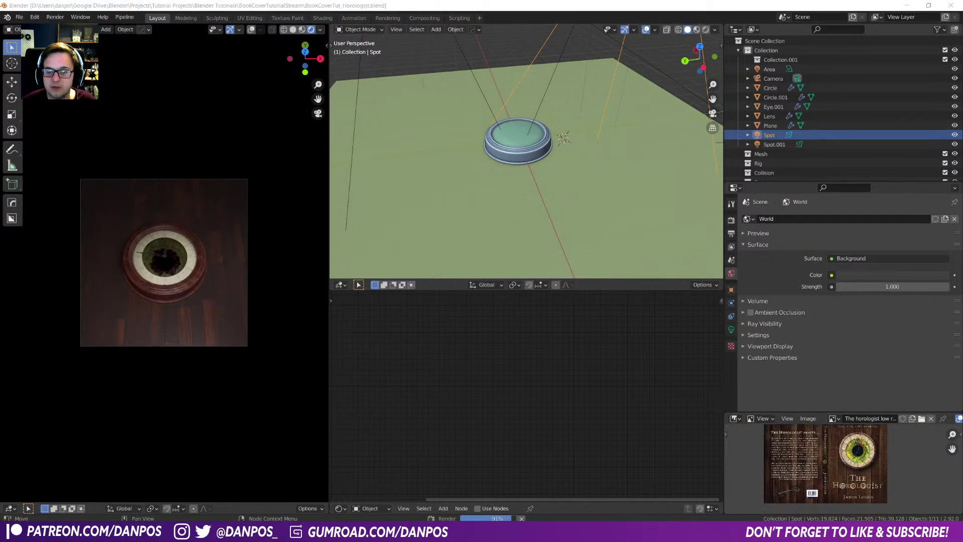
left_click(574, 497)
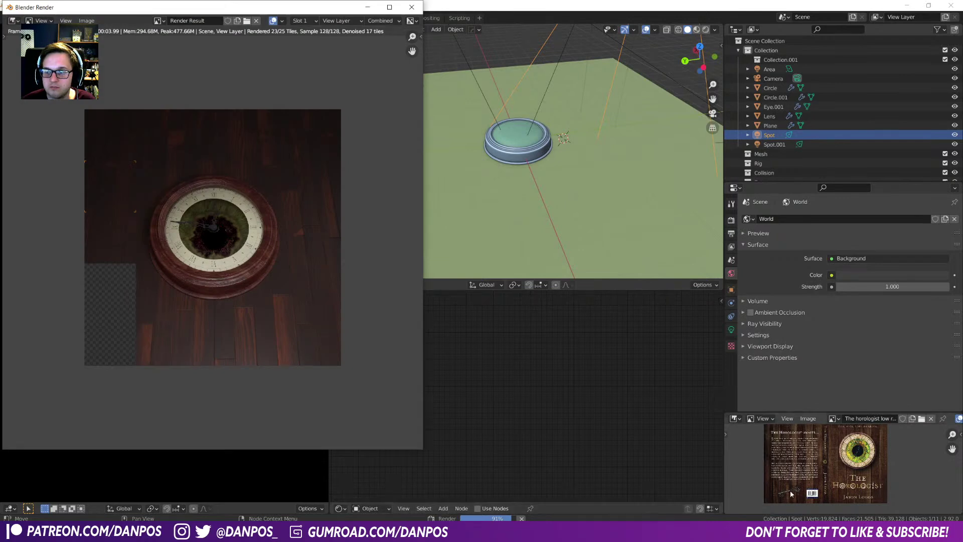